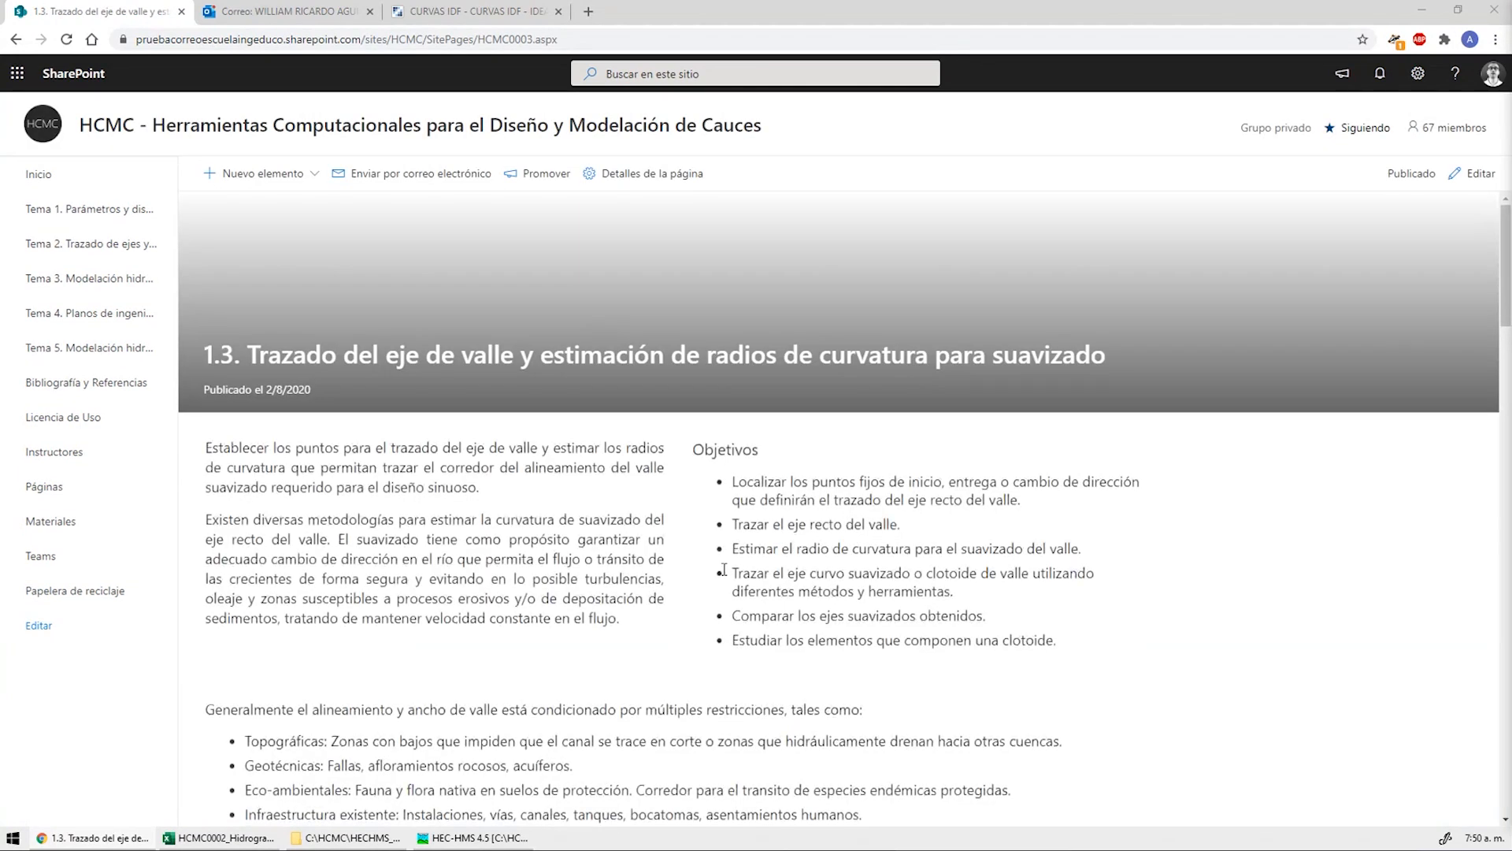
# Review the SharePoint lesson page down to the HCMC0003 library and switch to the HCMC0003_NodoValle workbook
pyautogui.scroll(-5, 724, 569)
pyautogui.scroll(-10, 724, 568)
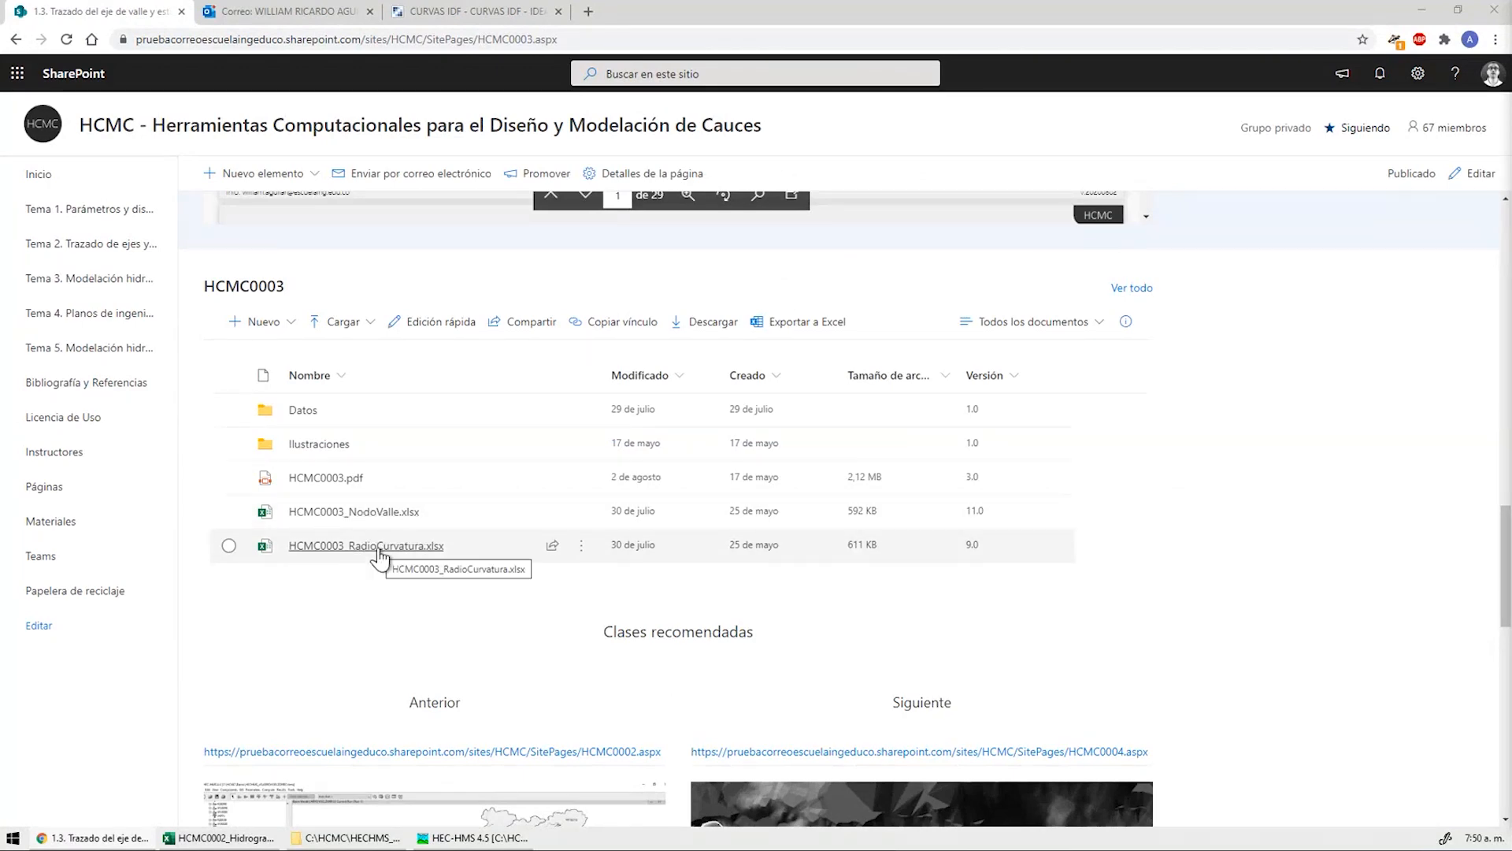
pyautogui.scroll(10, 1248, 368)
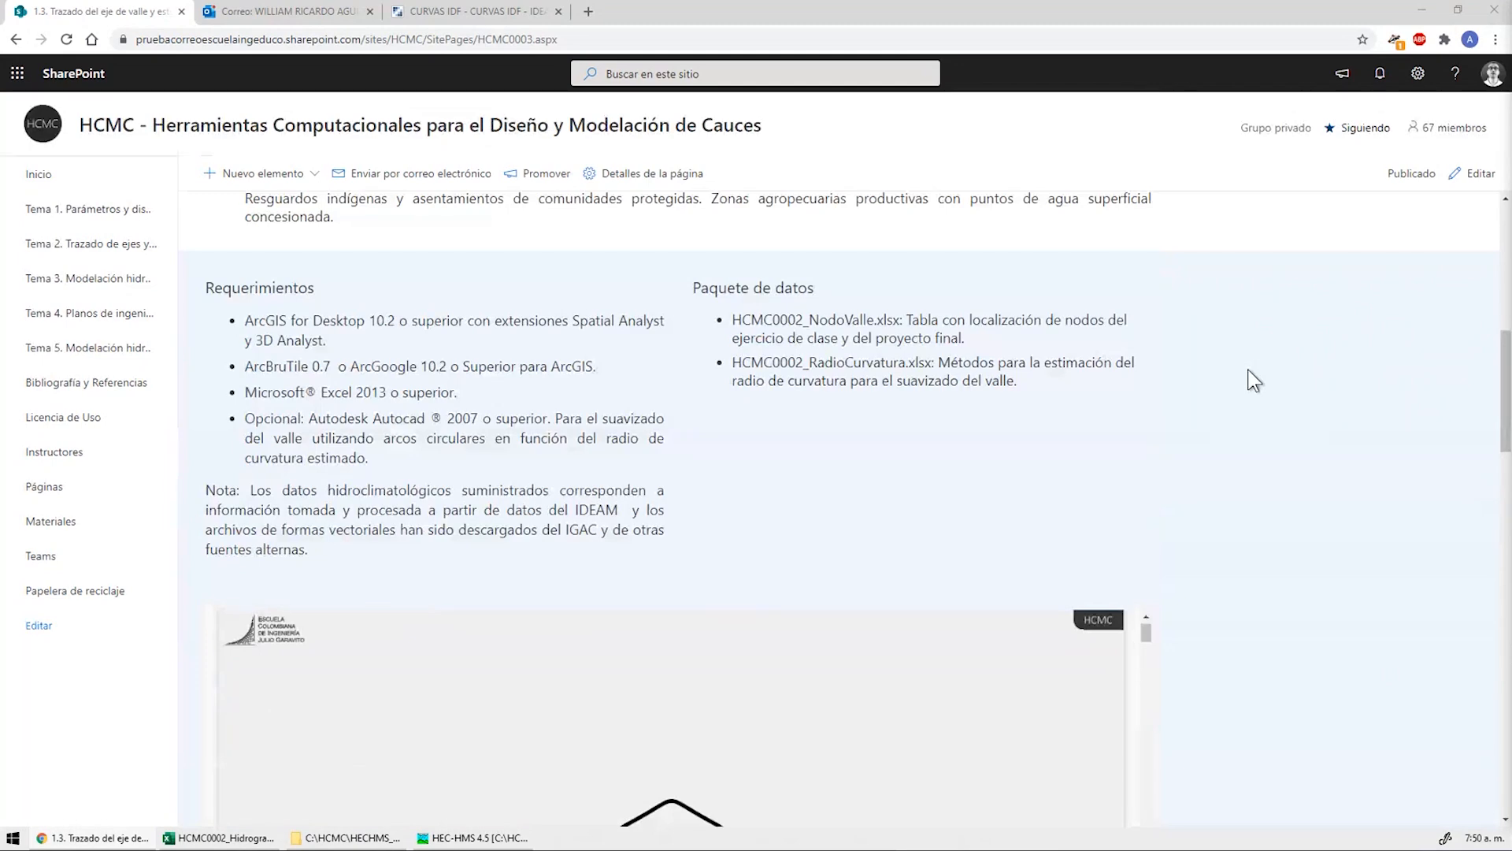
pyautogui.scroll(8, 1248, 369)
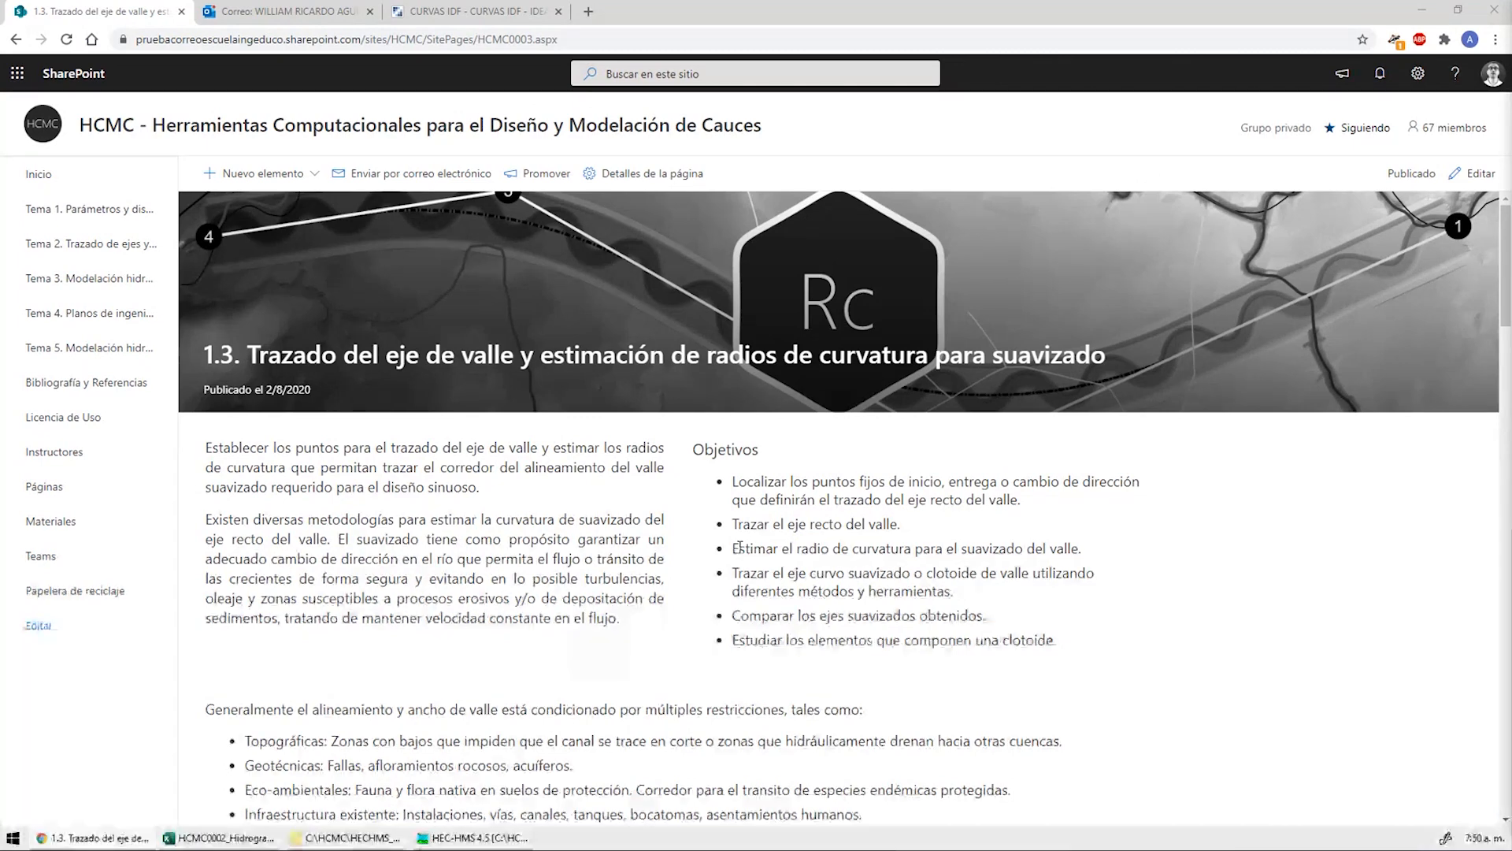
pyautogui.scroll(-15, 739, 545)
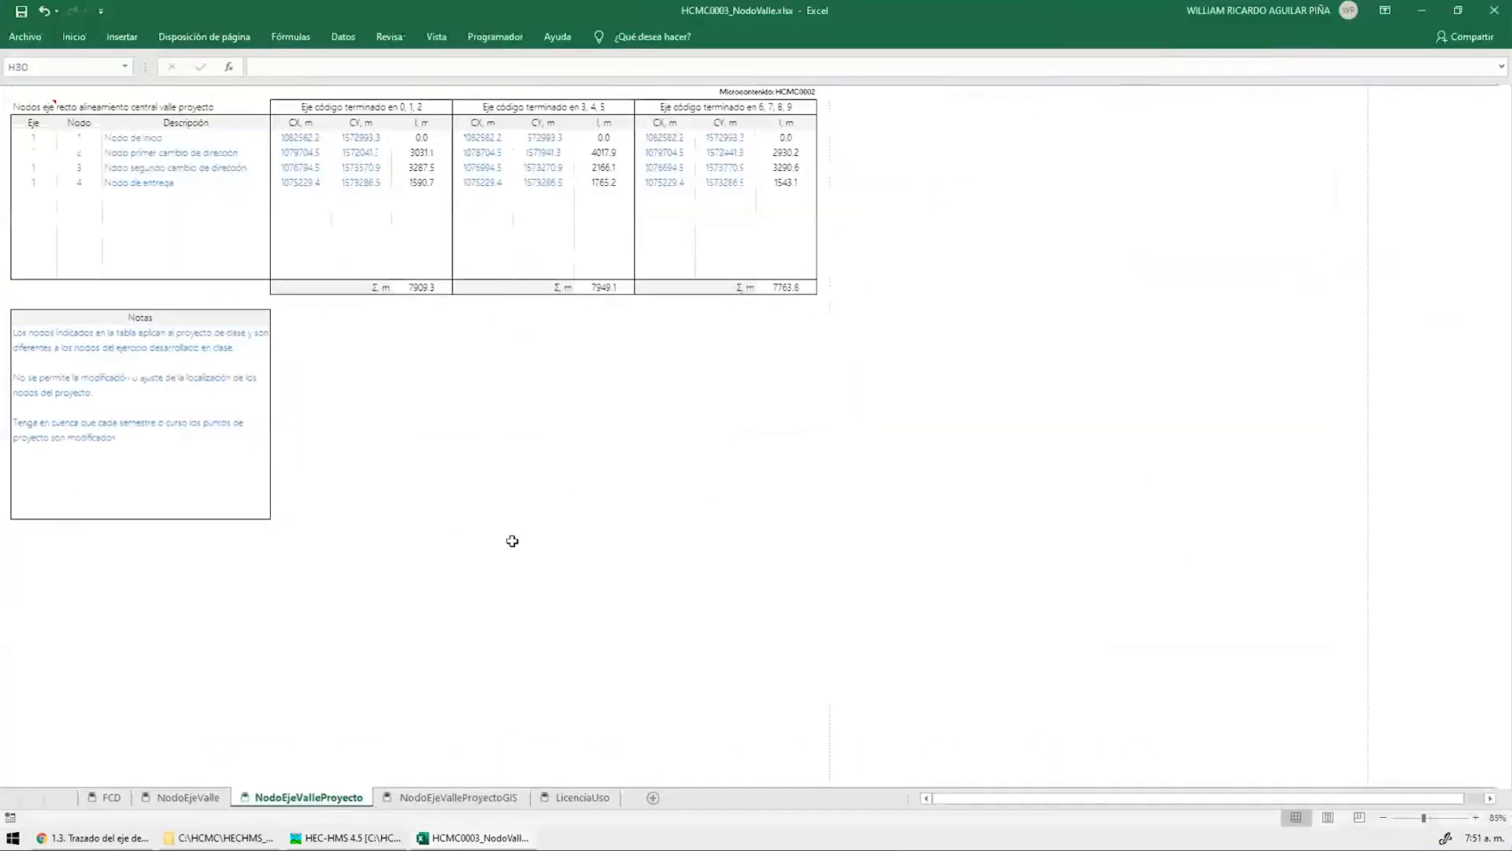
pyautogui.hotkey('ctrl', 'pageup')
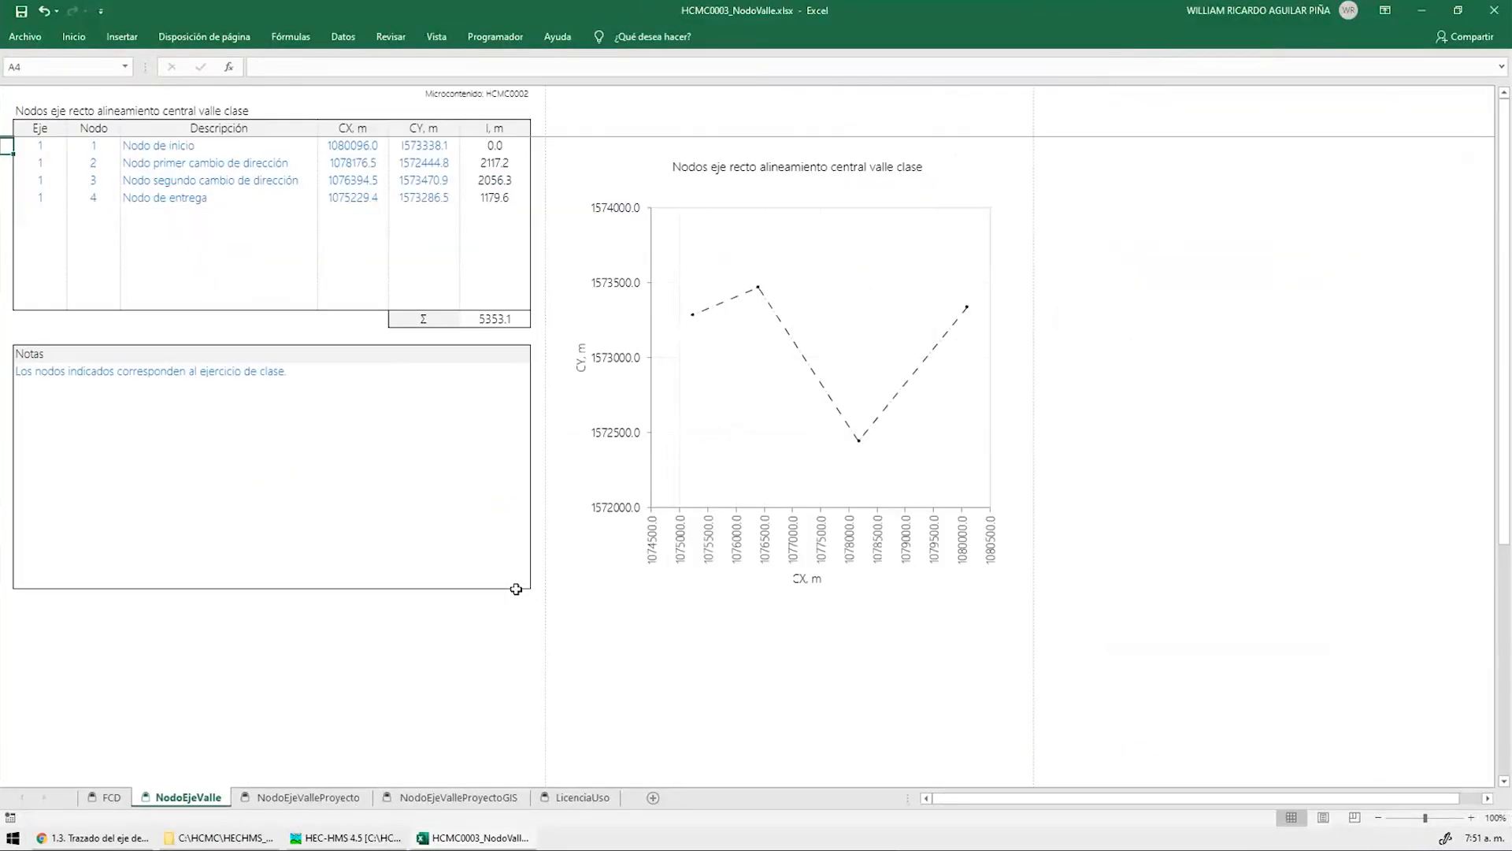
# Inspect the Nodo de inicio description and the 5353.1 total formula, then go to NodoEjeValleProyecto
pyautogui.keyDown('ctrl'); pyautogui.scroll(2, 338, 385); pyautogui.keyUp('ctrl')
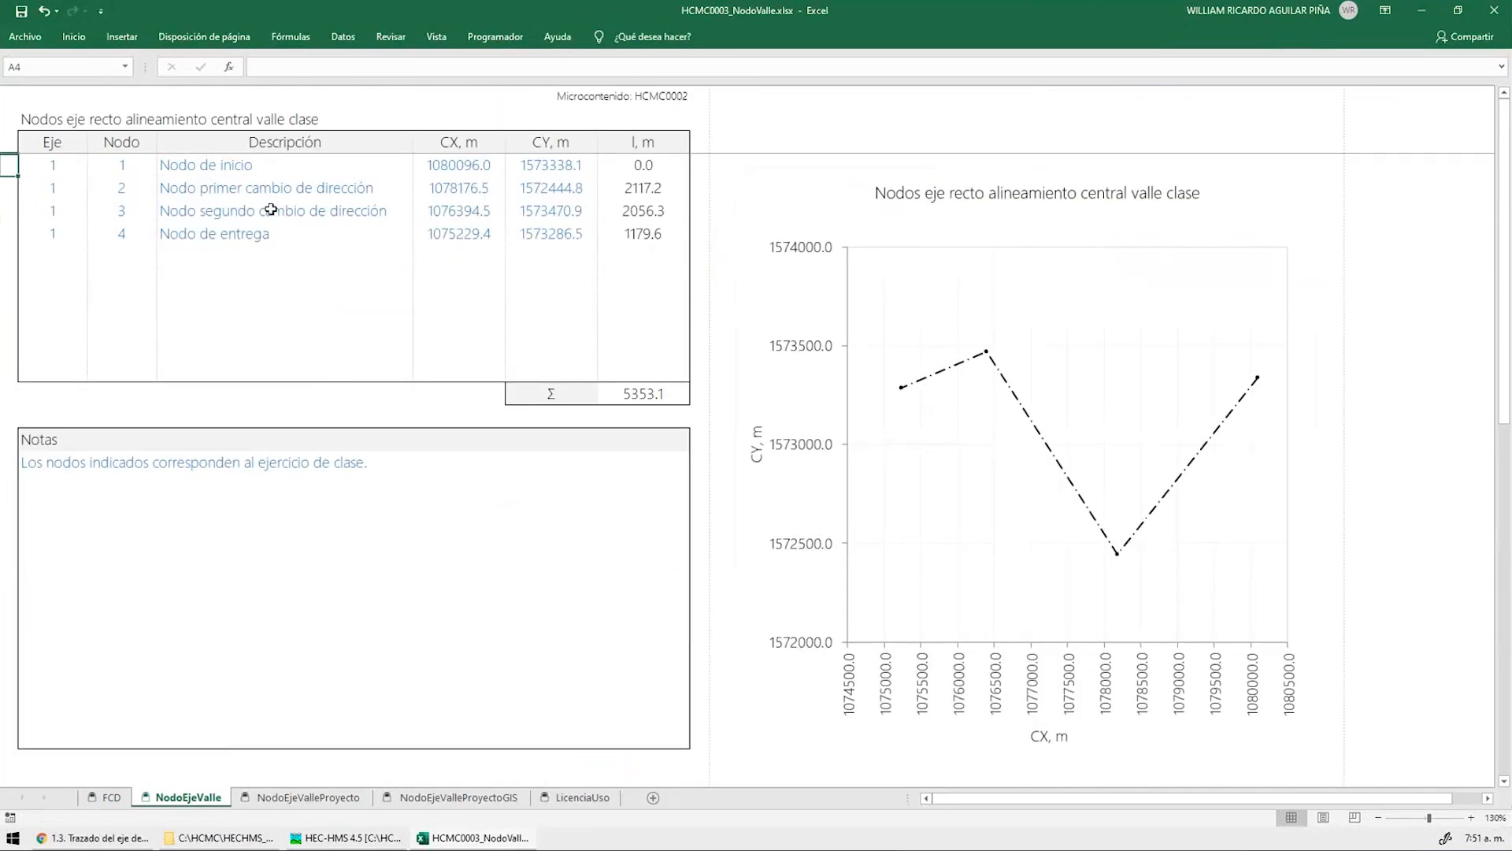
pyautogui.click(203, 165)
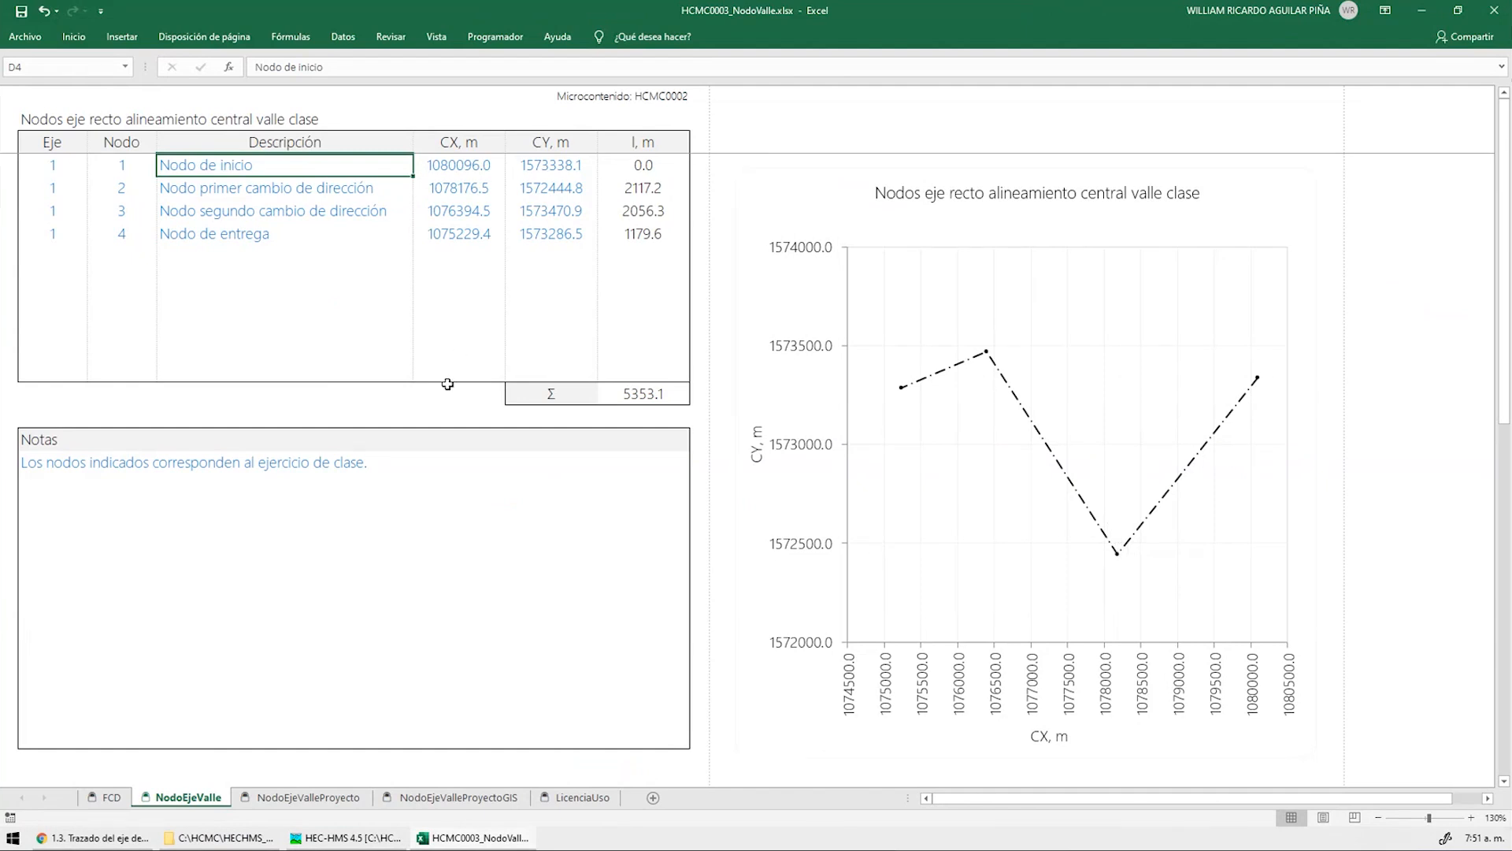
pyautogui.click(644, 396)
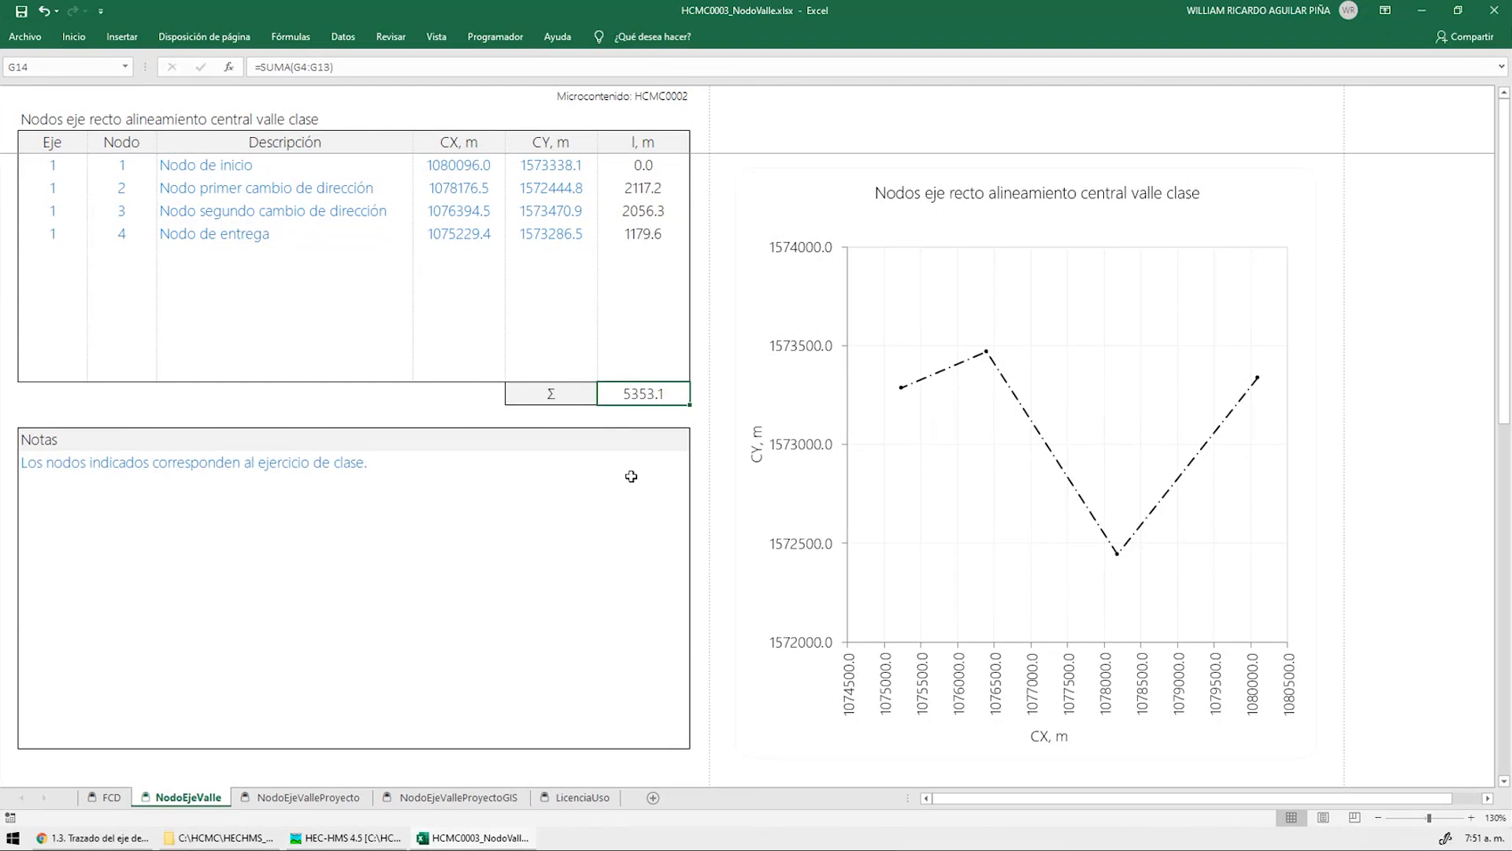
pyautogui.hotkey('ctrl', 'pagedown')
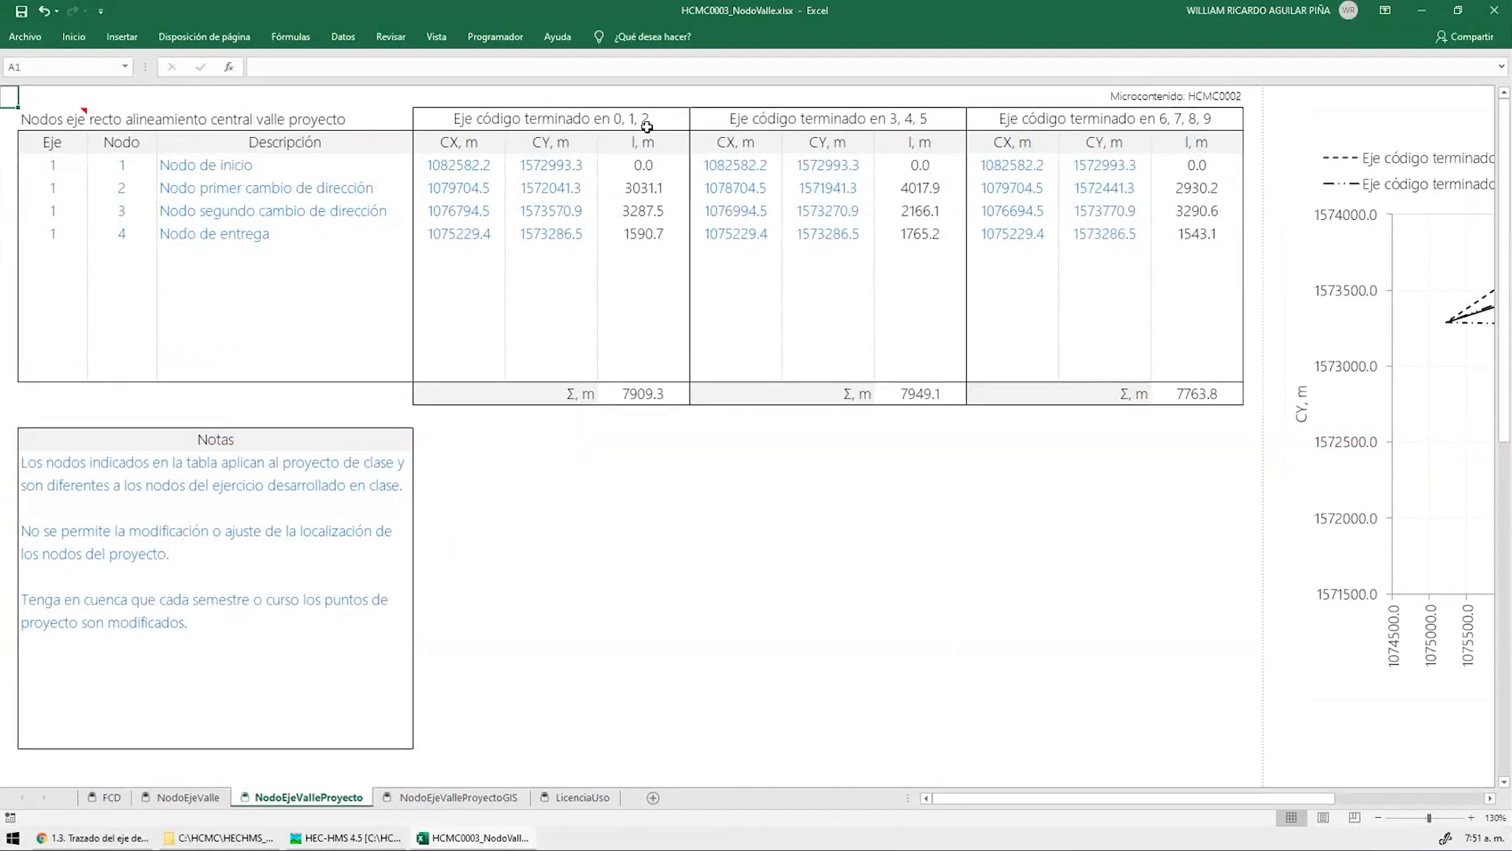
pyautogui.click(465, 167)
pyautogui.moveTo(465, 167); pyautogui.dragTo(551, 233)
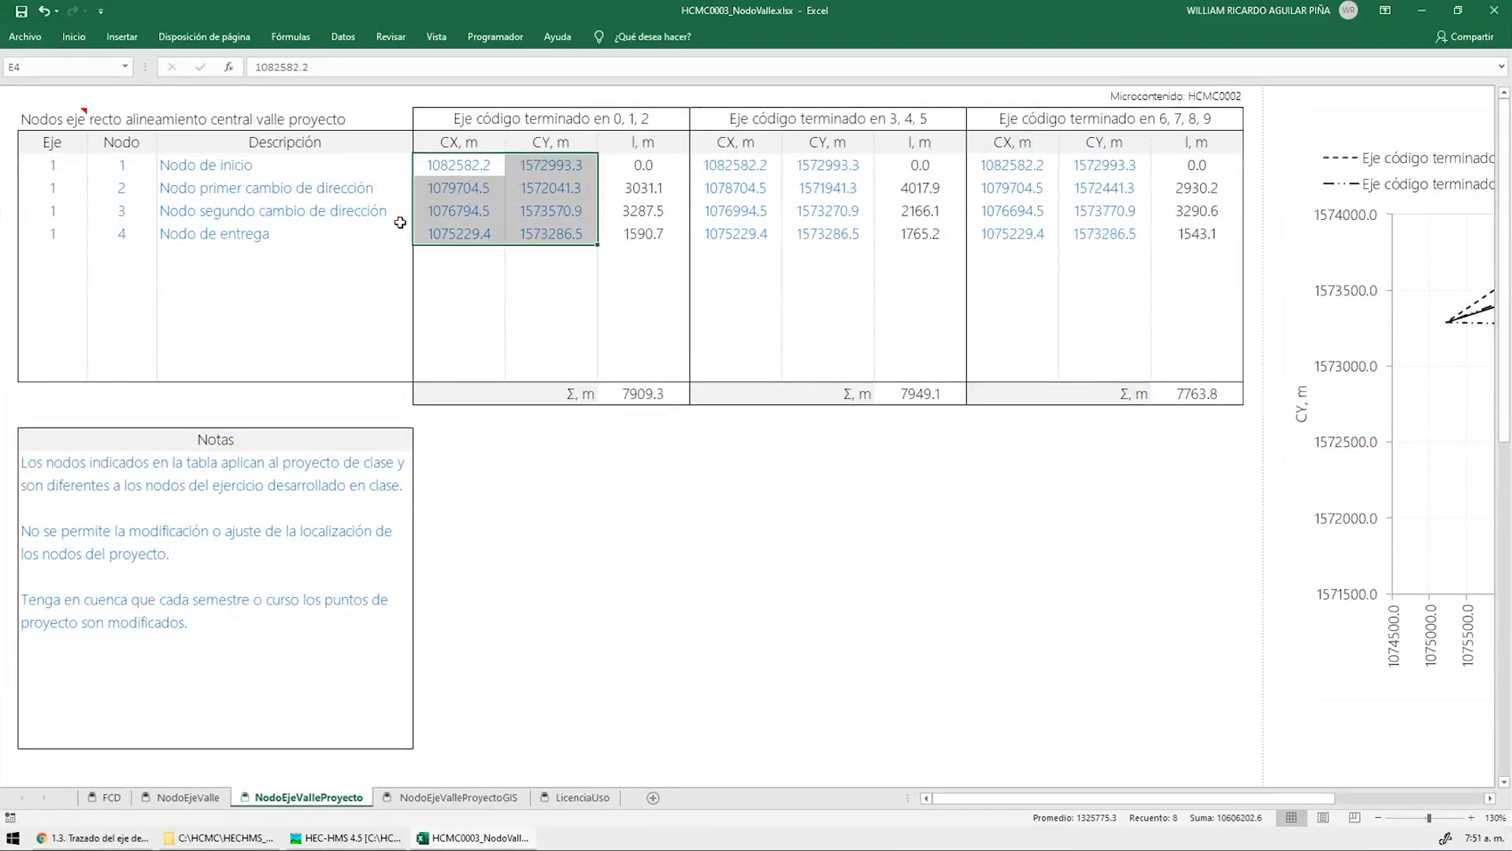
pyautogui.moveTo(181, 192); pyautogui.dragTo(179, 215)
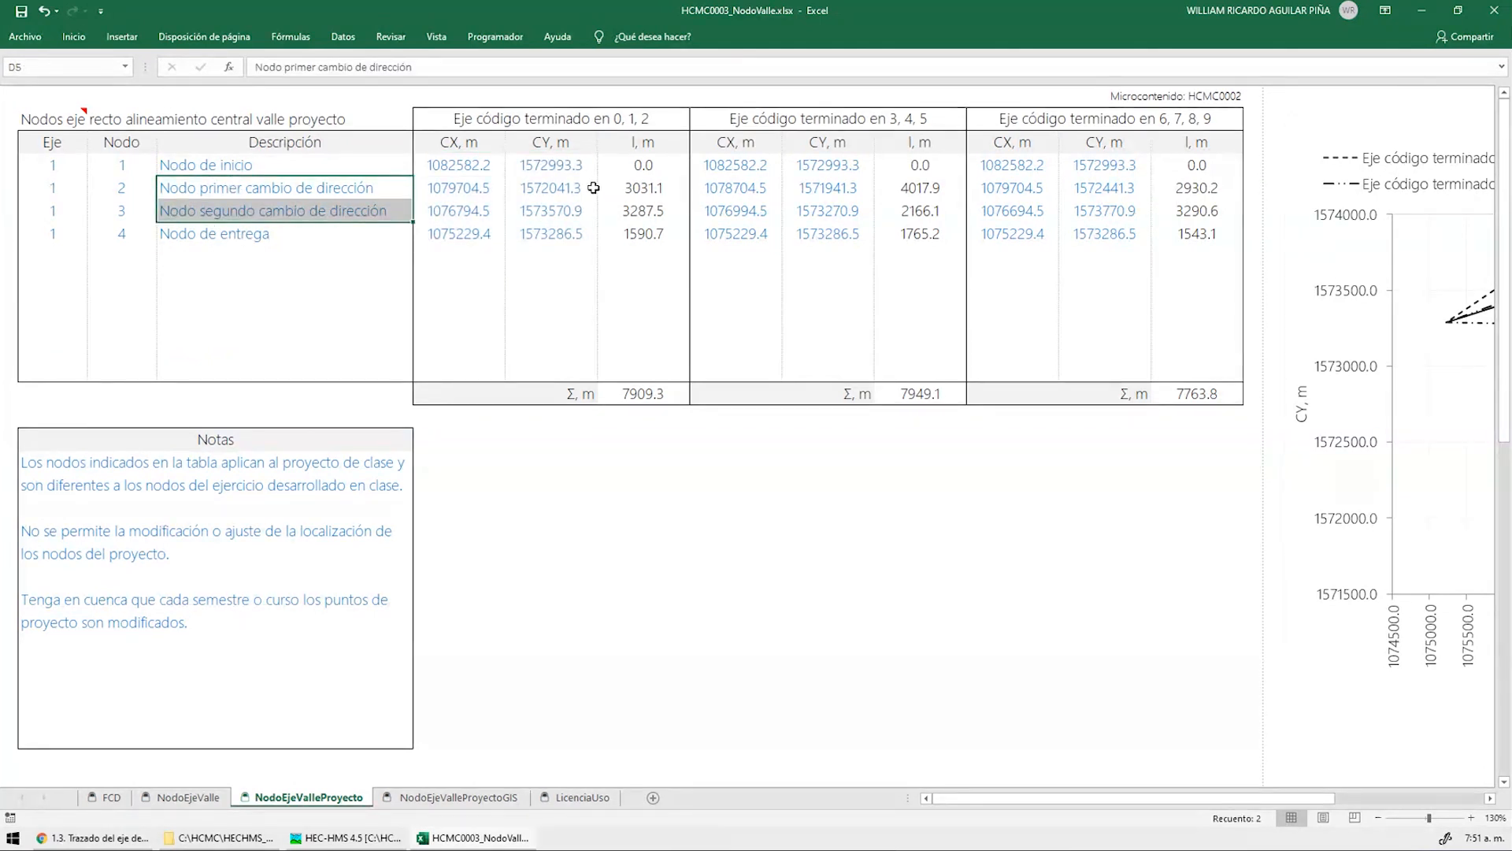
pyautogui.click(646, 394)
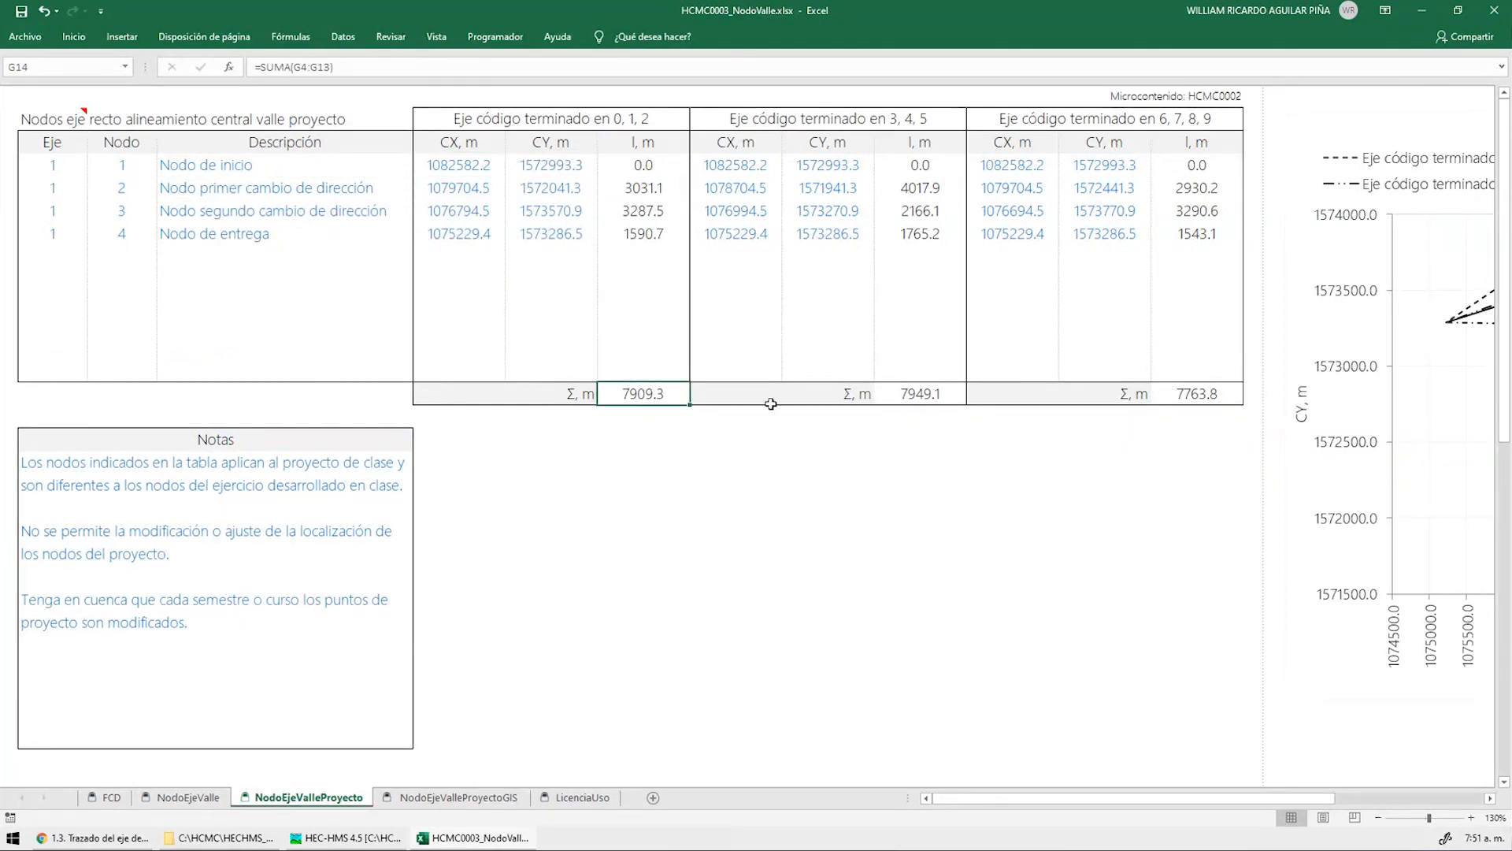
pyautogui.hotkey('ctrl', 'pageup')
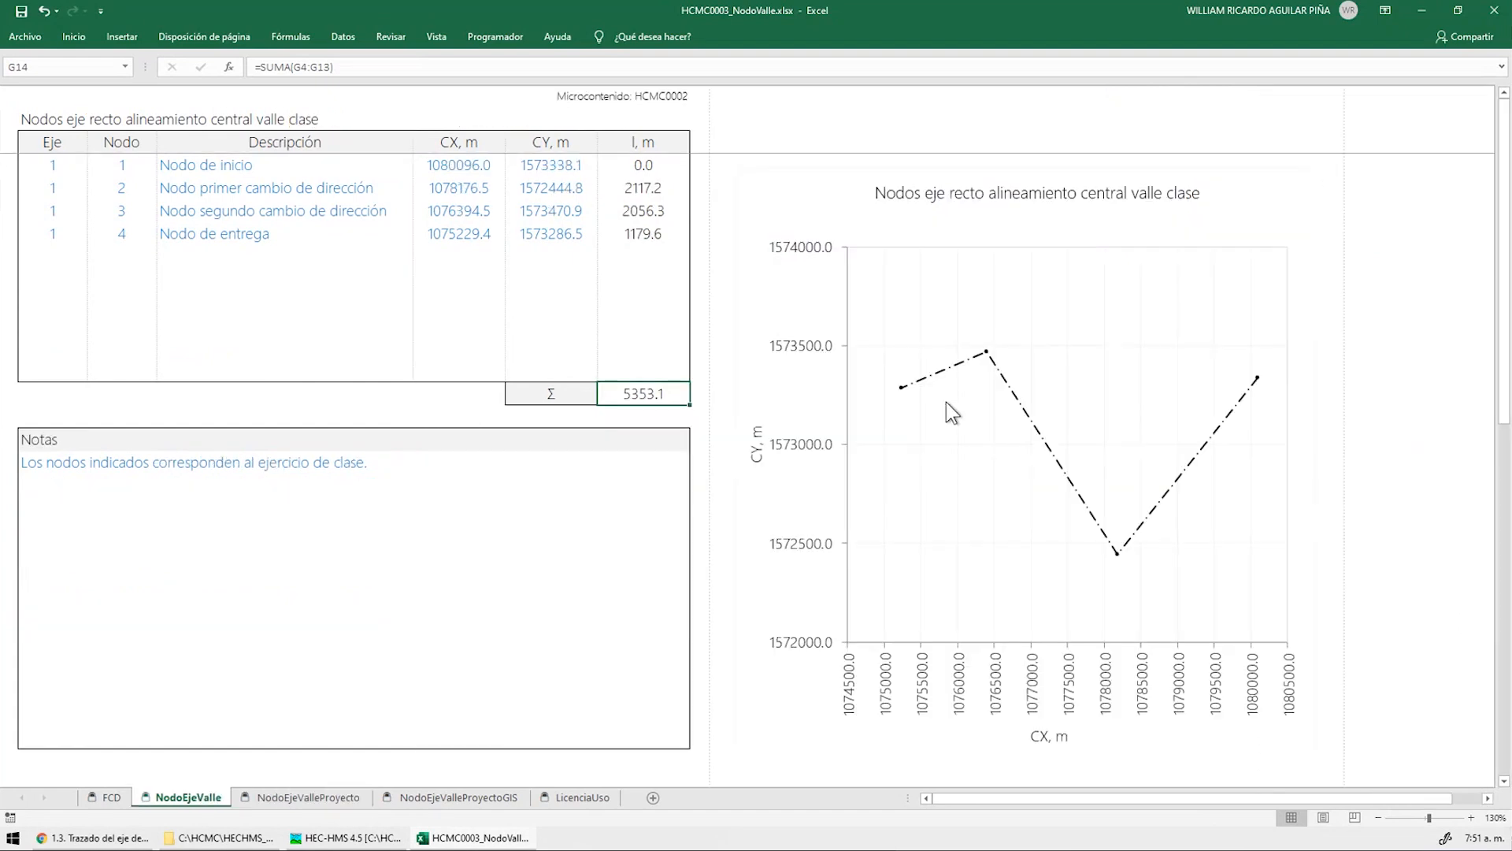
pyautogui.hotkey('ctrl', 'pagedown')
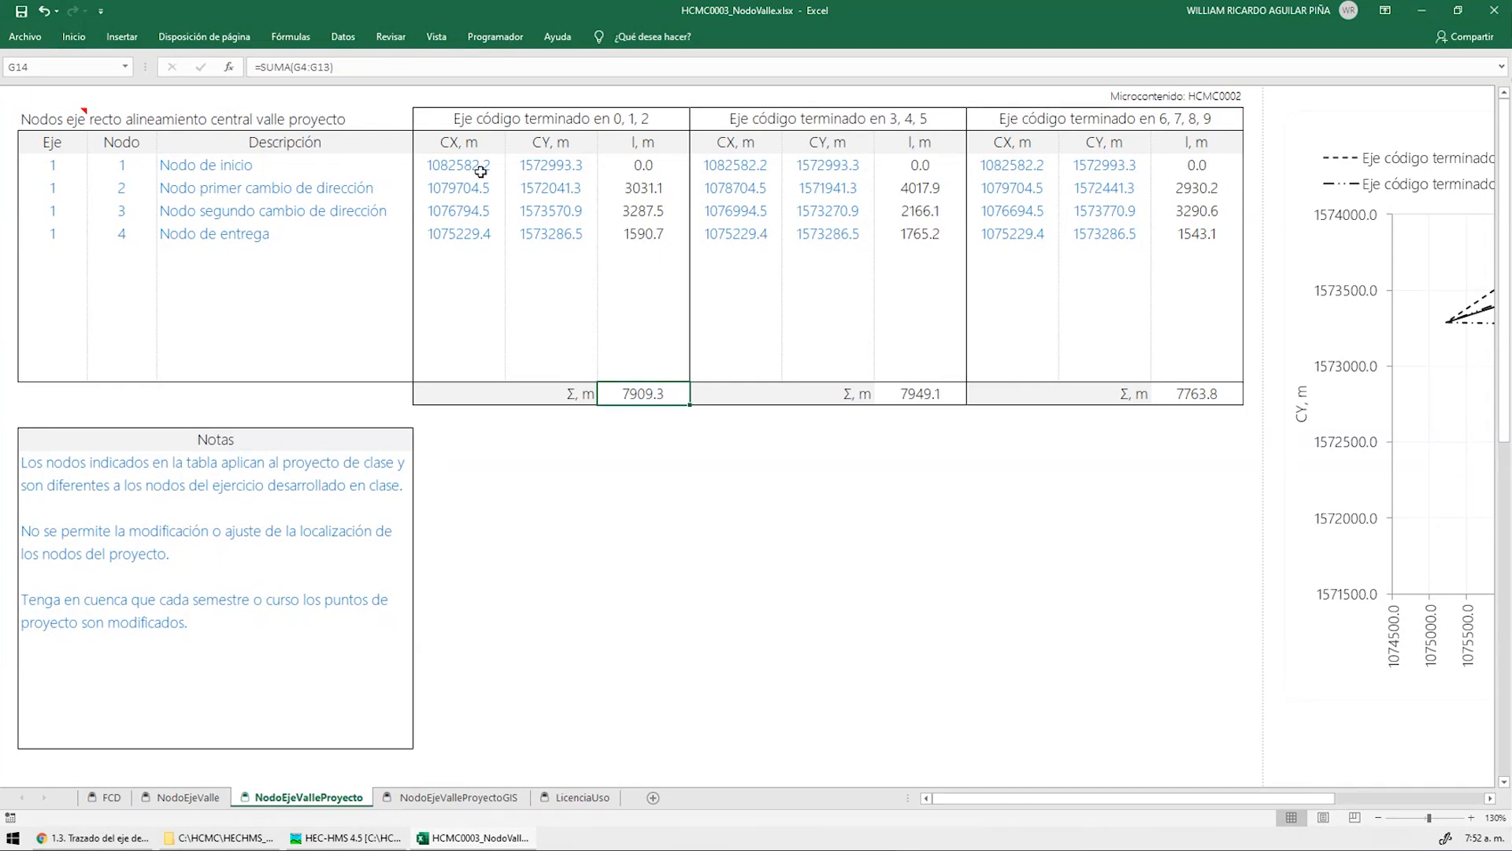
pyautogui.moveTo(471, 172); pyautogui.dragTo(563, 232)
pyautogui.moveTo(735, 164); pyautogui.dragTo(810, 231)
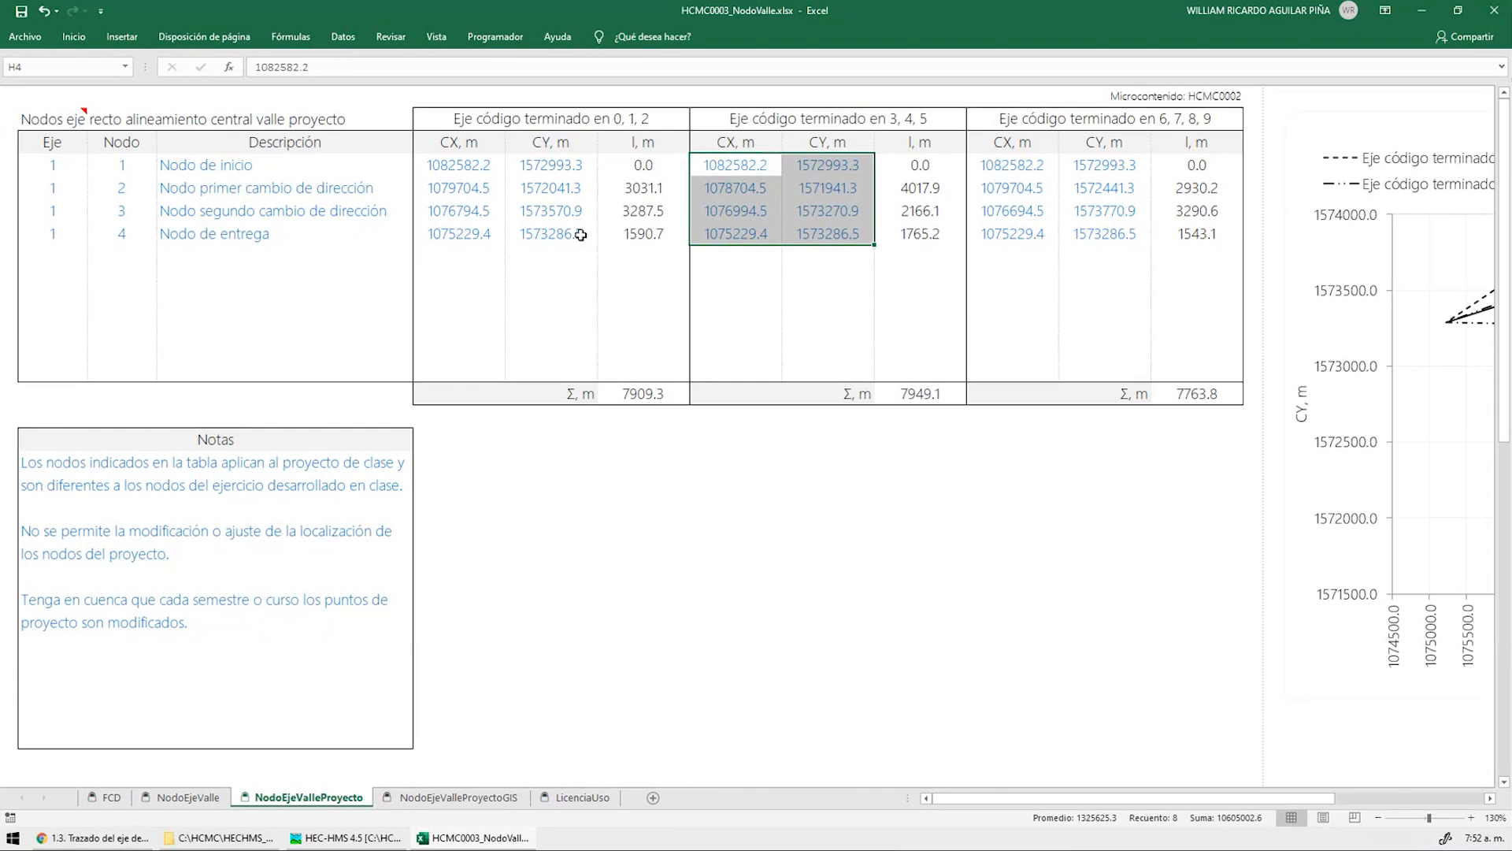
pyautogui.click(158, 628)
pyautogui.click(737, 586)
pyautogui.hotkey('ctrl', 'Home')
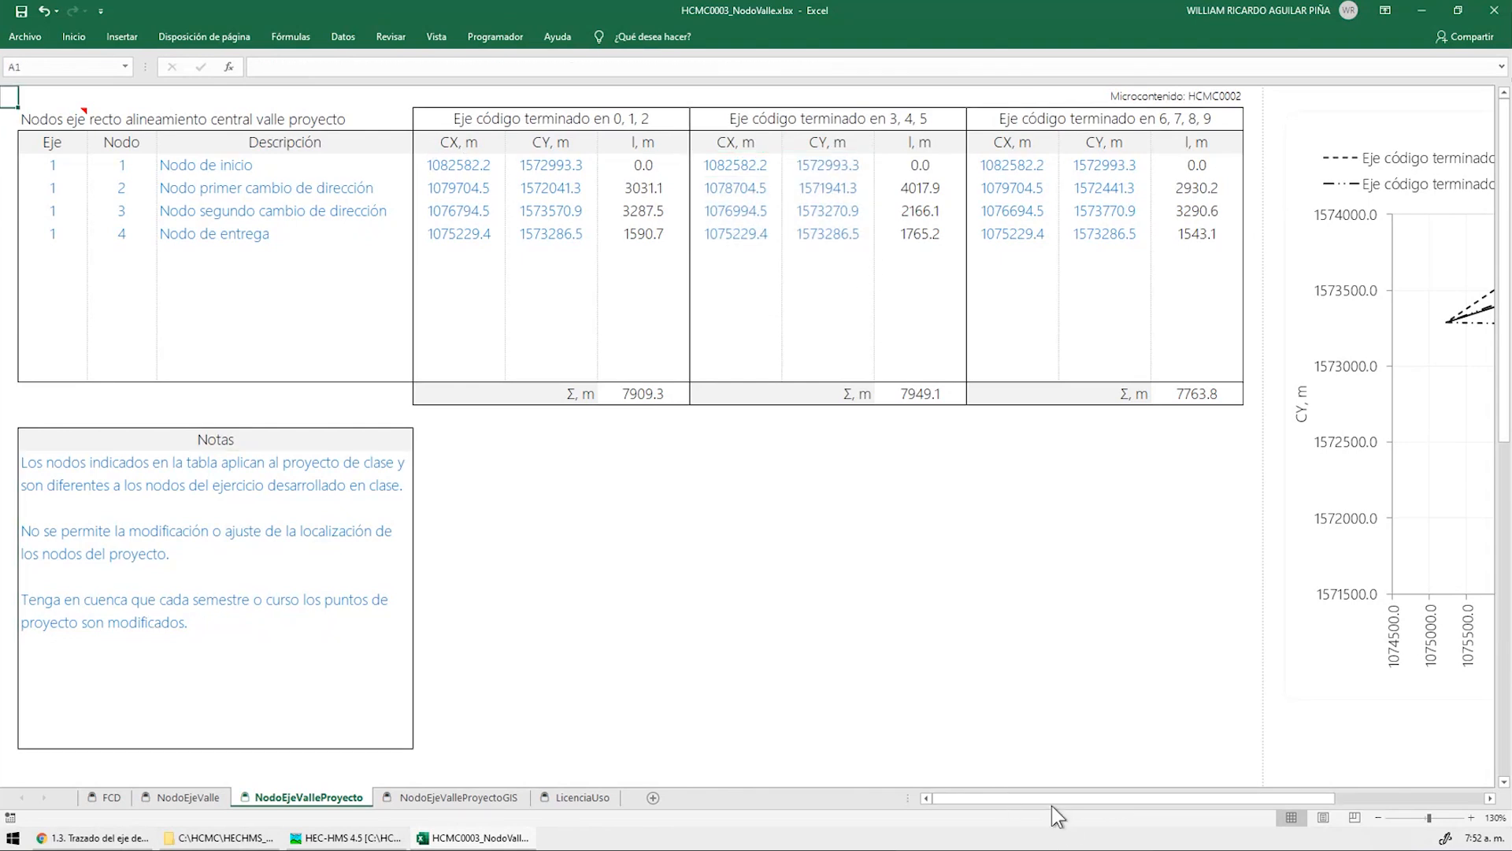
pyautogui.moveTo(1047, 802); pyautogui.dragTo(1207, 801)
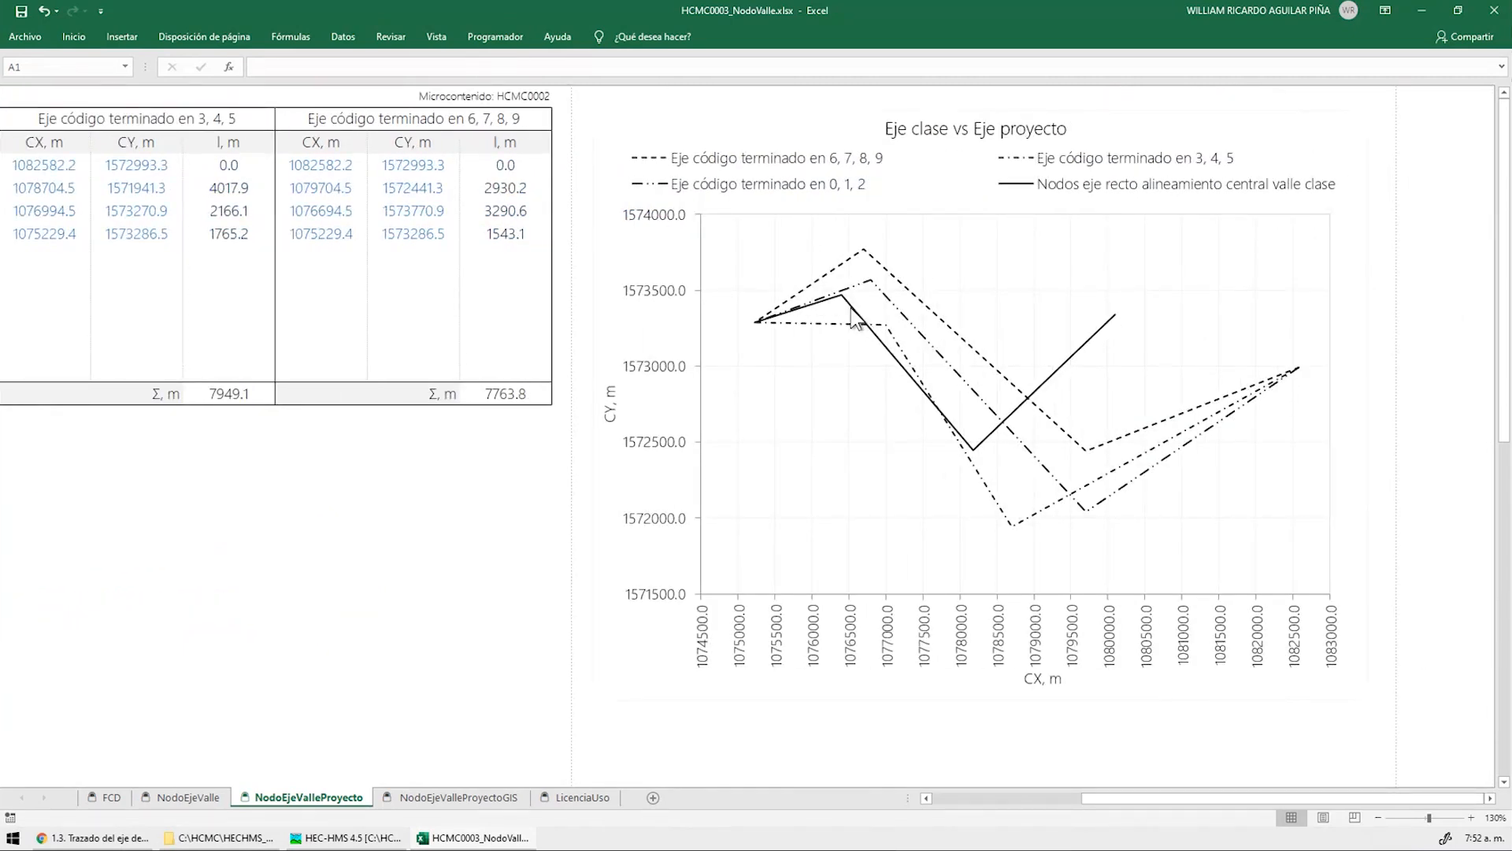
# Inspect the Eje clase vs Eje proyecto chart series, then go to the NodoEjeValleProyectoGIS sheet
pyautogui.moveTo(854, 314)
pyautogui.click(1429, 245)
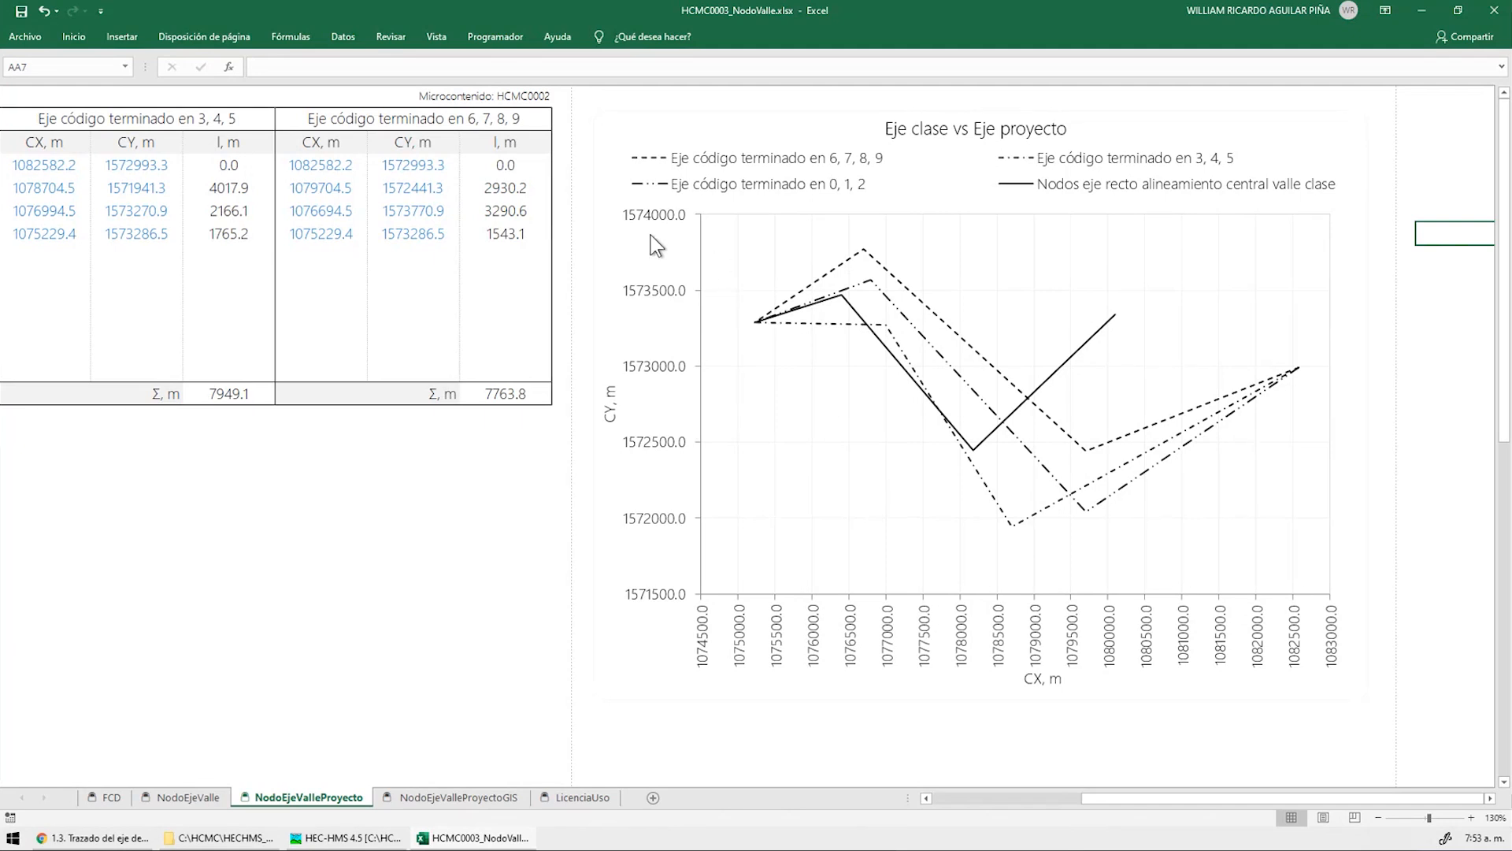
pyautogui.click(490, 798)
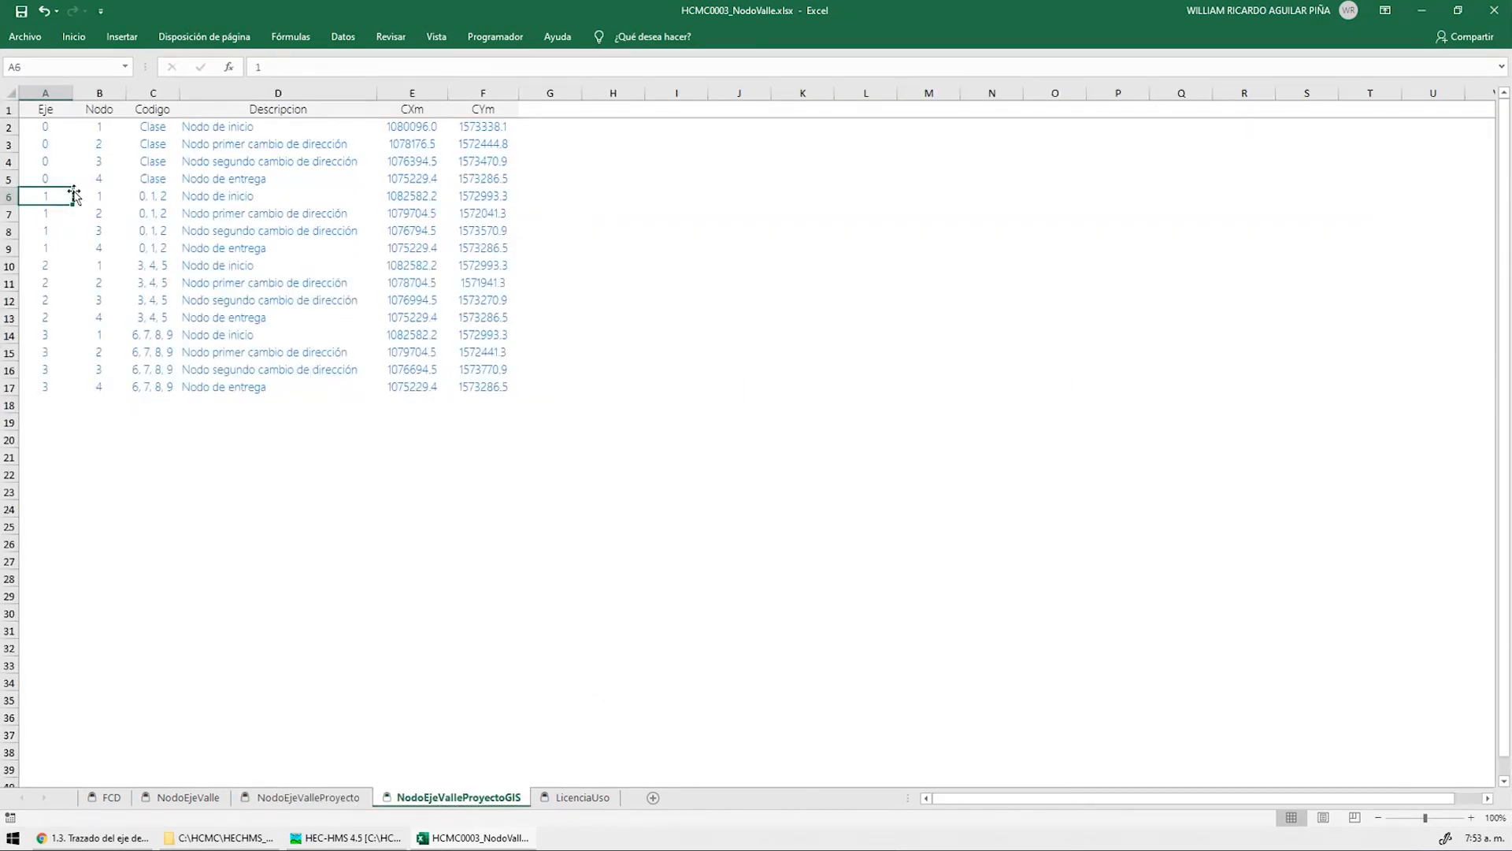
# Select and inspect the GIS node table, including E3's full-precision CX value and the class axis nodes
pyautogui.moveTo(45, 132); pyautogui.dragTo(482, 385)
pyautogui.click(236, 297)
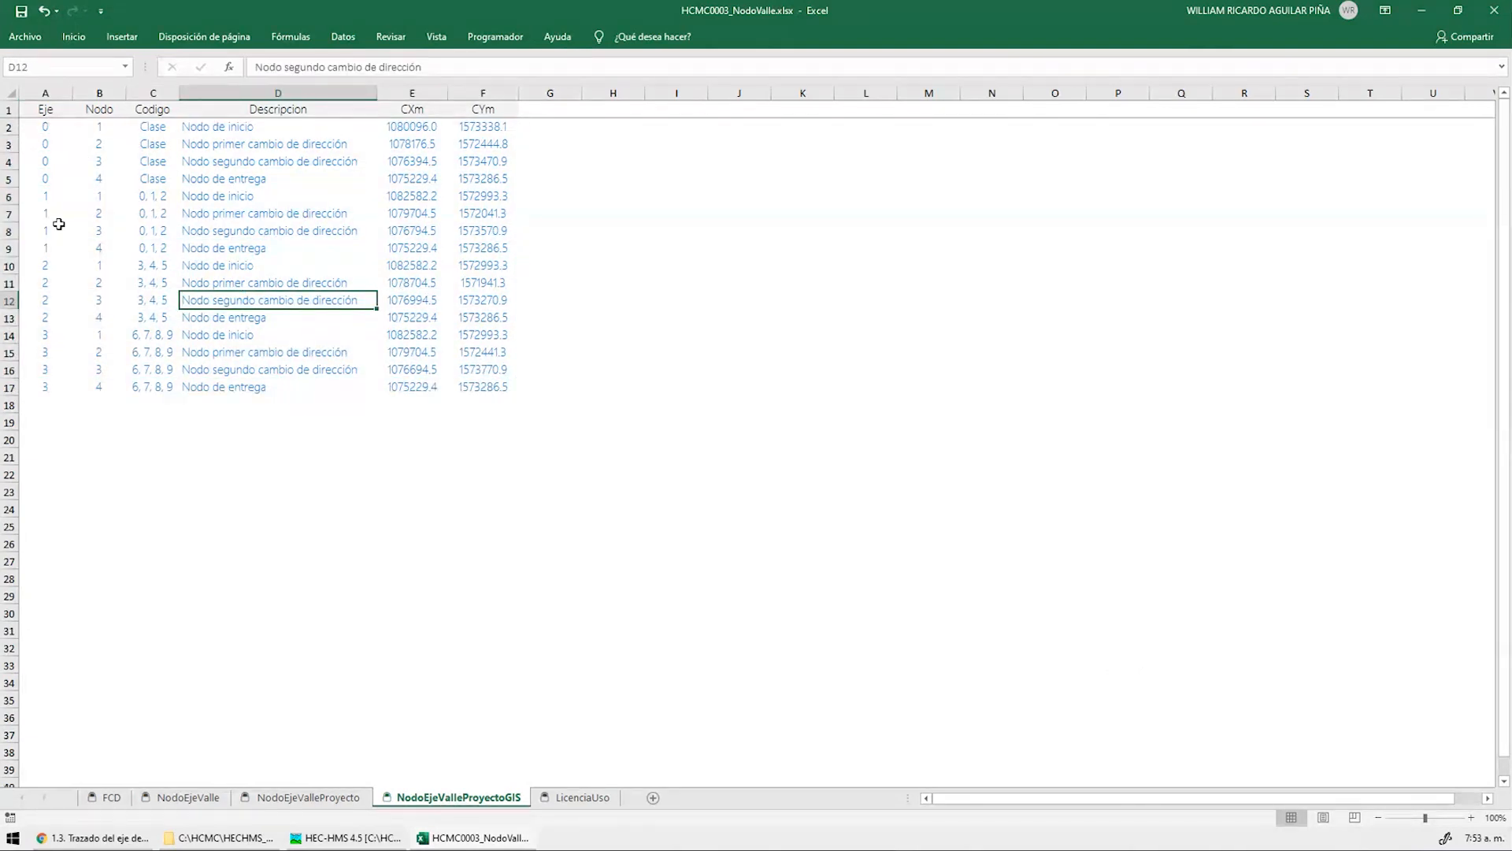
pyautogui.moveTo(45, 126); pyautogui.dragTo(12, 247)
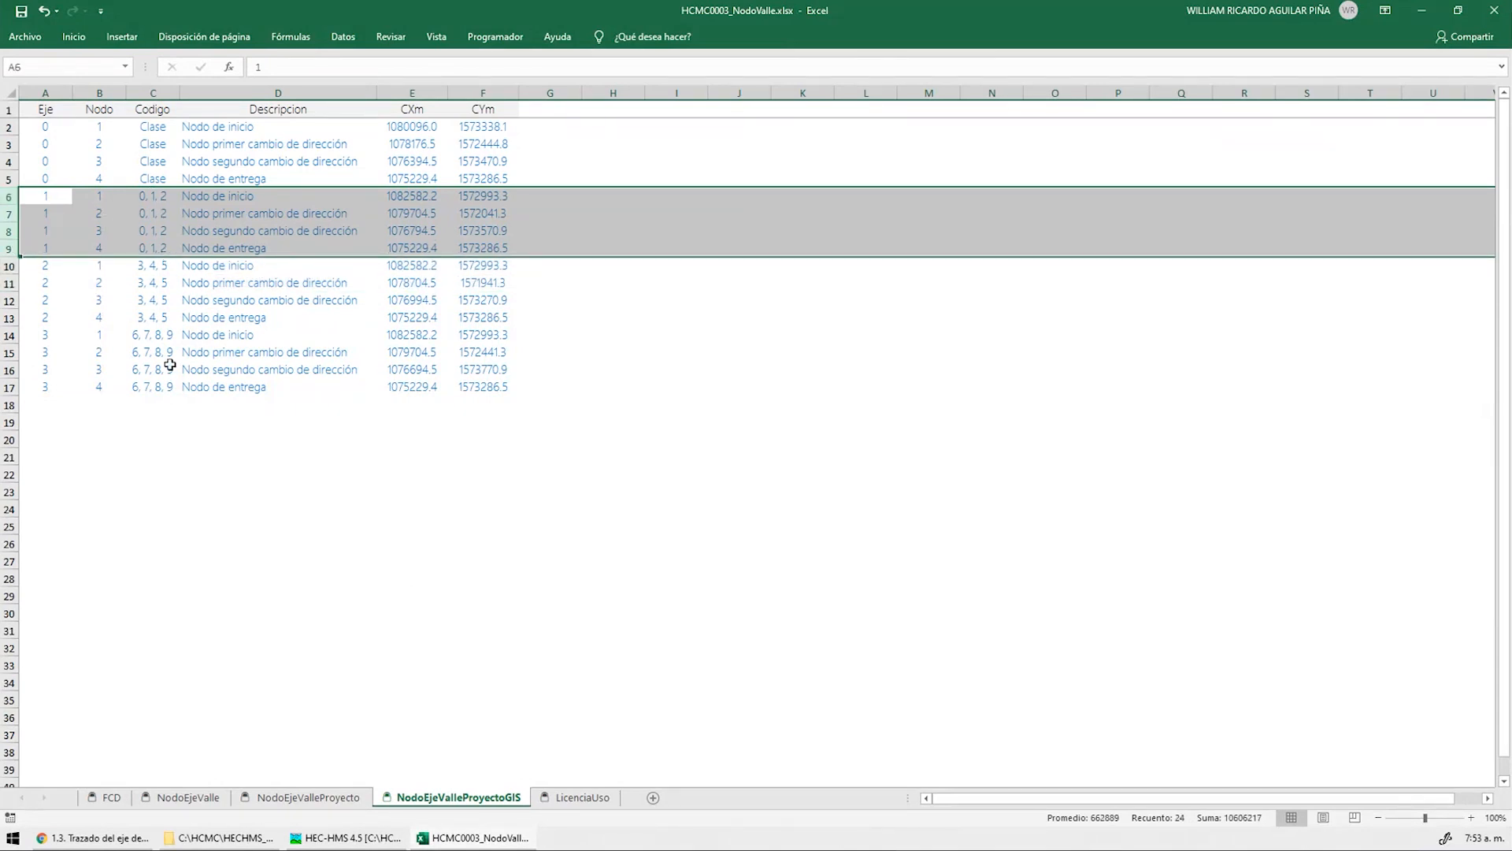
pyautogui.click(428, 146)
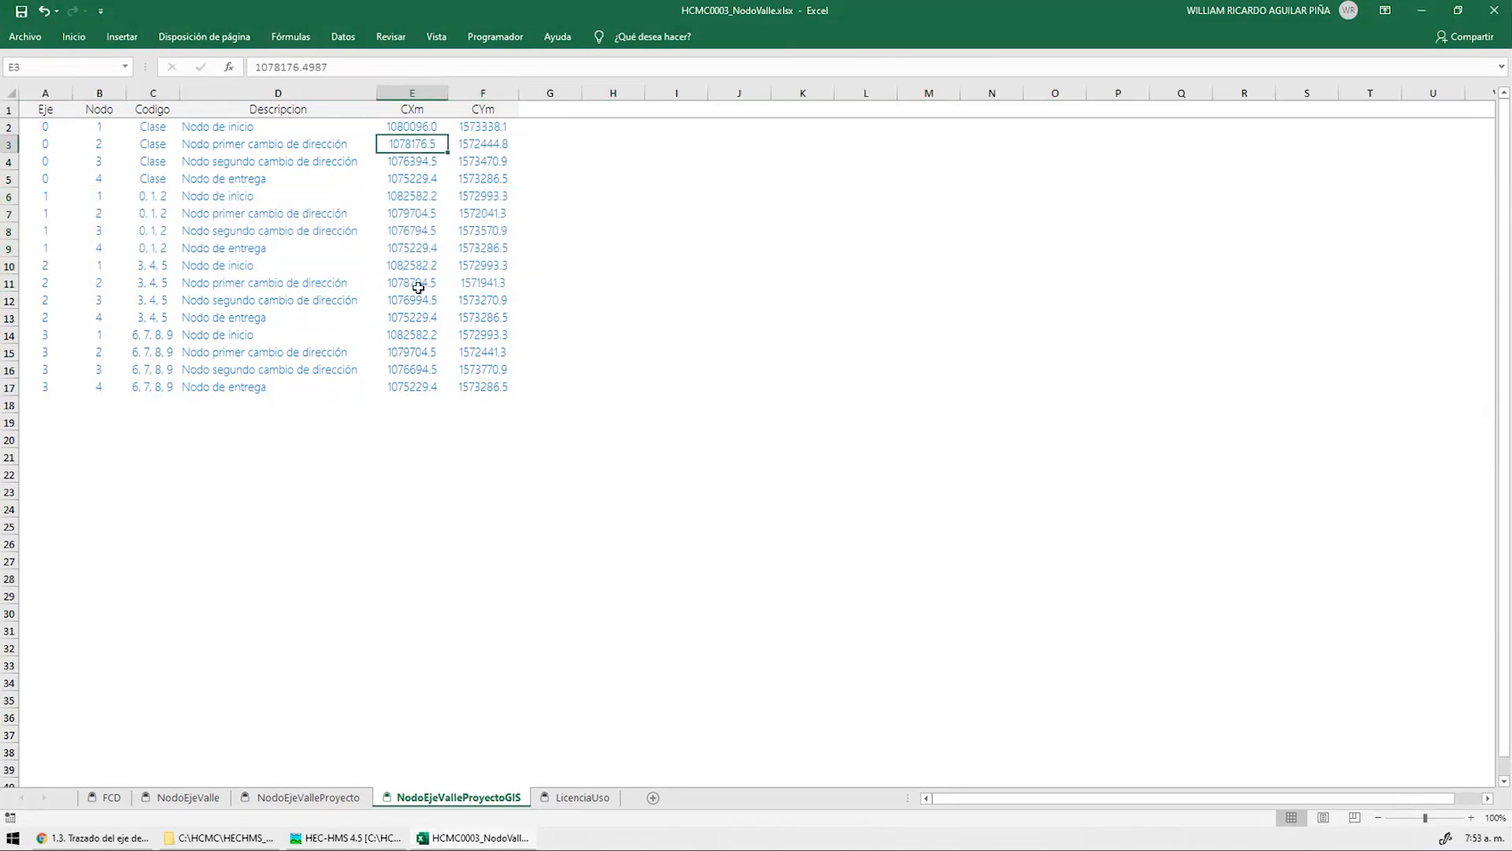
pyautogui.click(310, 797)
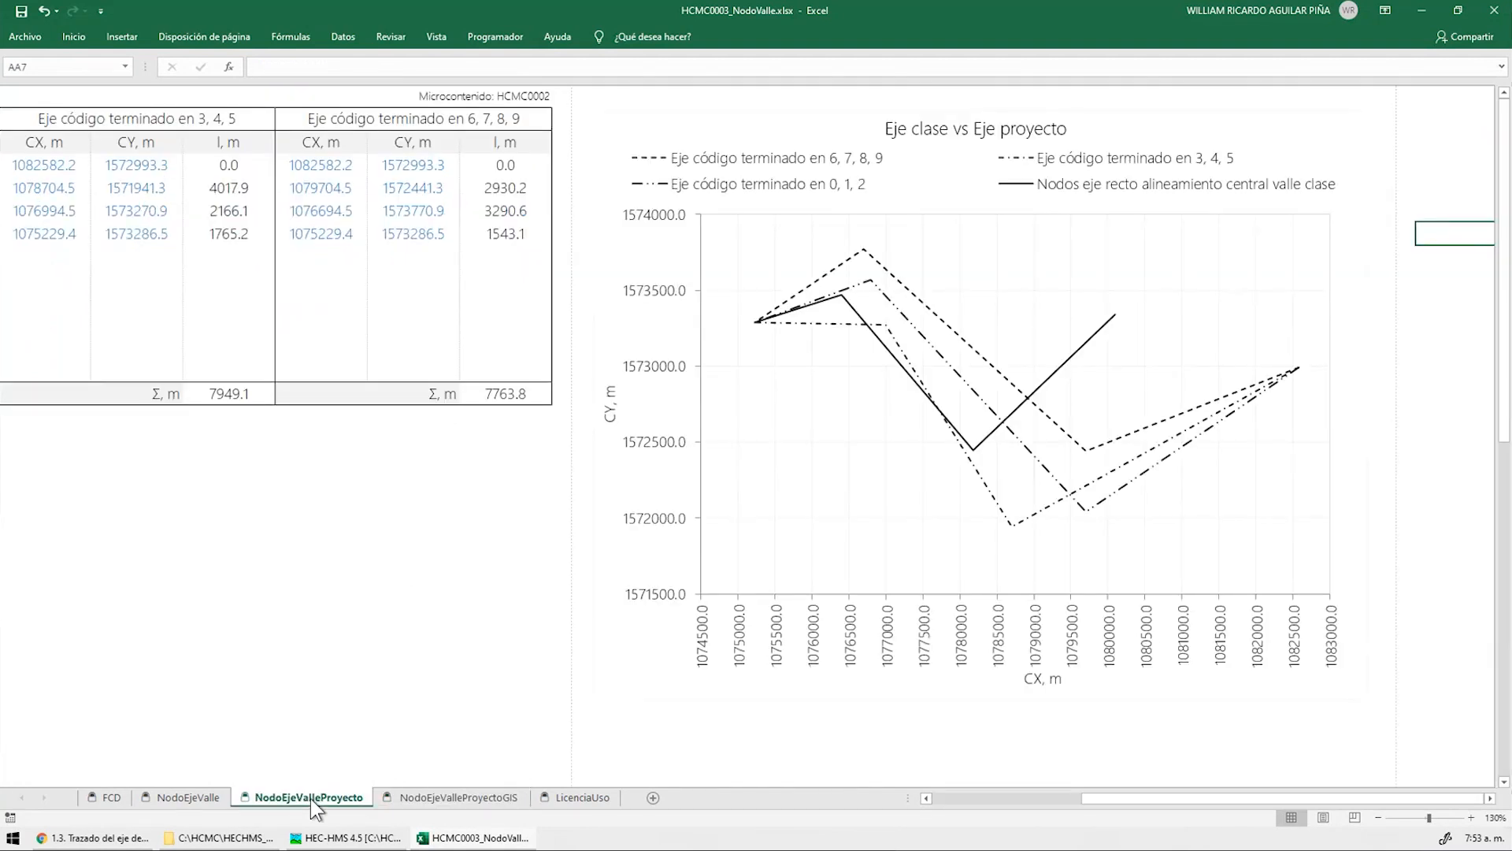
pyautogui.click(458, 798)
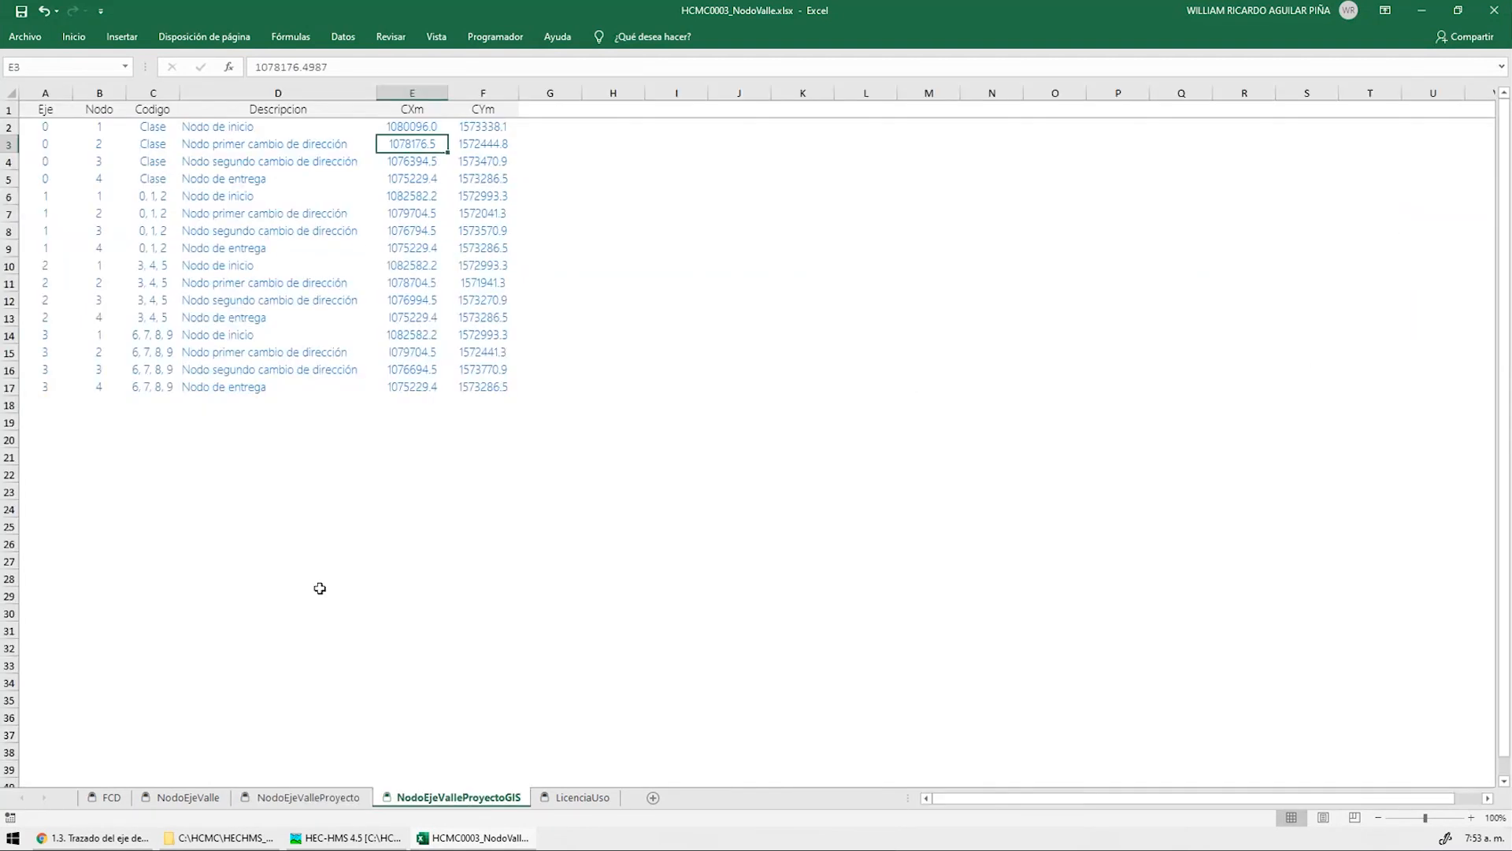
pyautogui.moveTo(45, 110)
pyautogui.mouseDown()
pyautogui.moveTo(476, 166)
pyautogui.moveTo(472, 199)
pyautogui.moveTo(469, 186)
pyautogui.mouseUp()
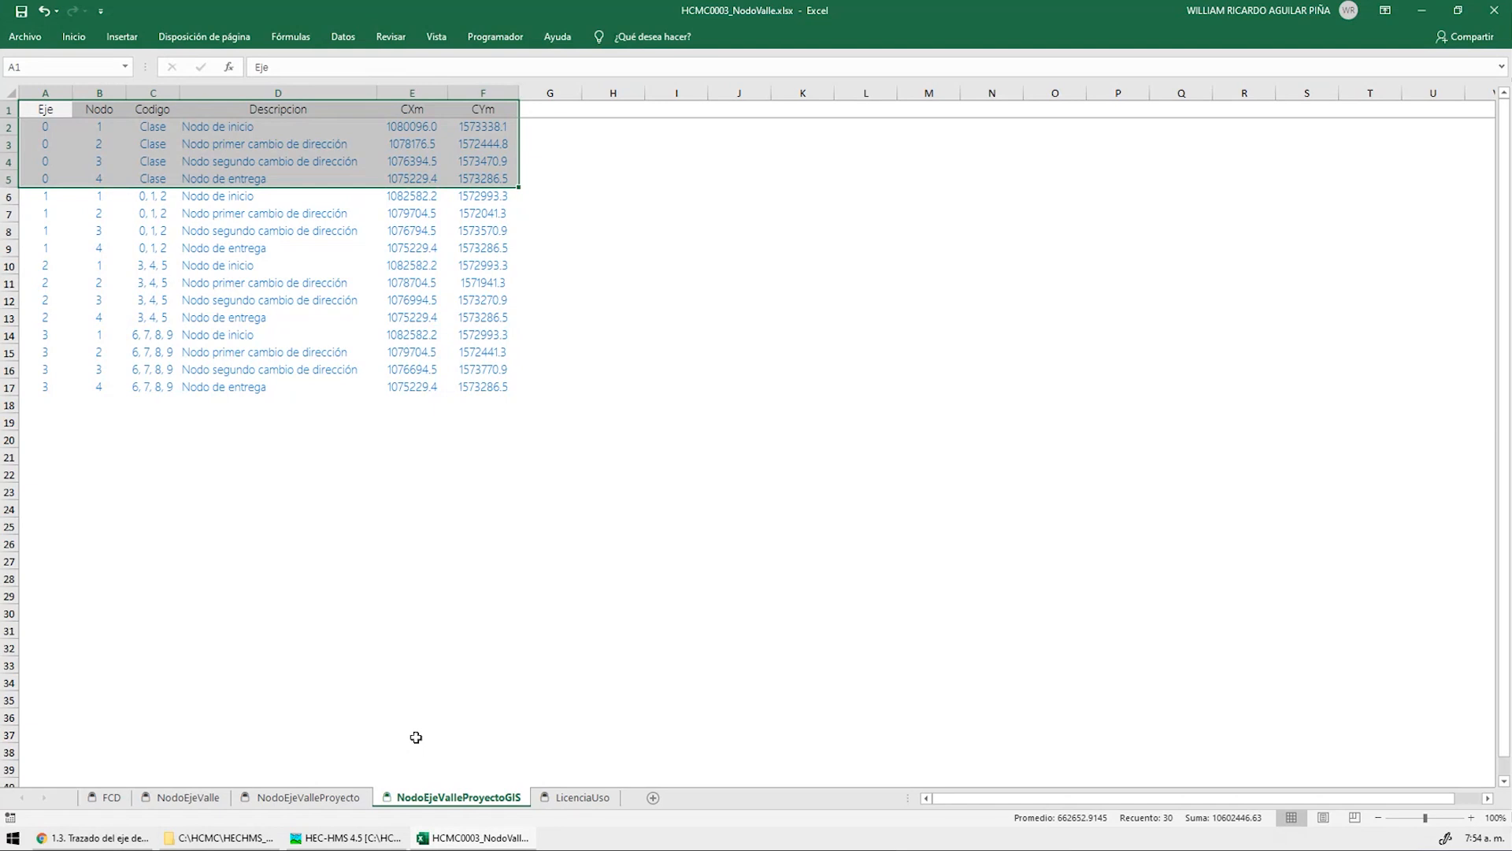
# Select the rows of axes 0, 1 and 2, then close the NodoValle workbook
pyautogui.click(412, 551)
pyautogui.hotkey('ctrl', 'Home')
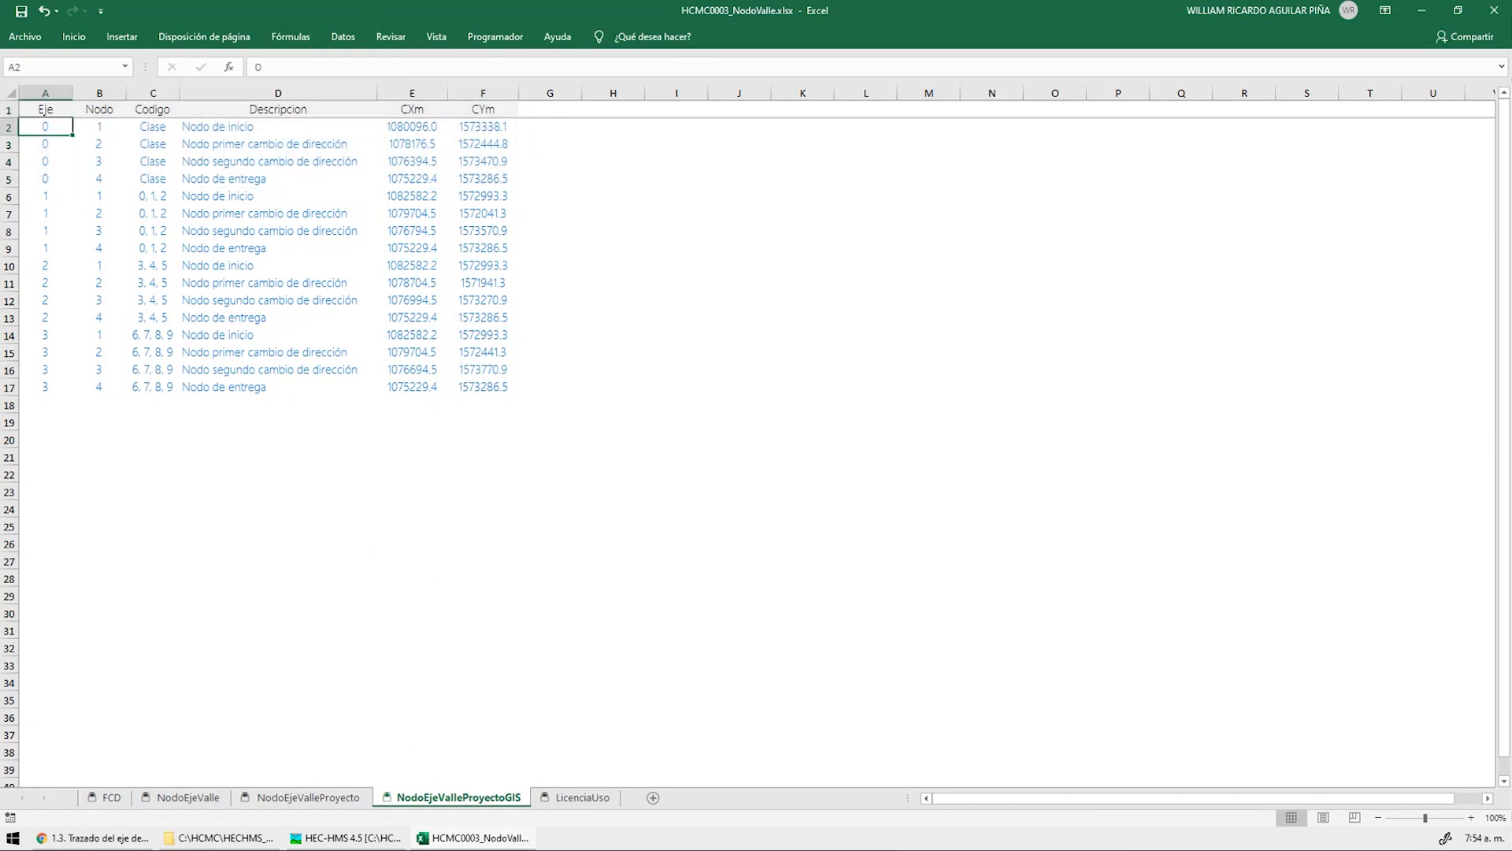
pyautogui.keyDown('ctrl'); pyautogui.scroll(3, 211, 266); pyautogui.keyUp('ctrl')
pyautogui.moveTo(17, 246); pyautogui.dragTo(17, 422)
pyautogui.hotkey('ctrl', 'Home')
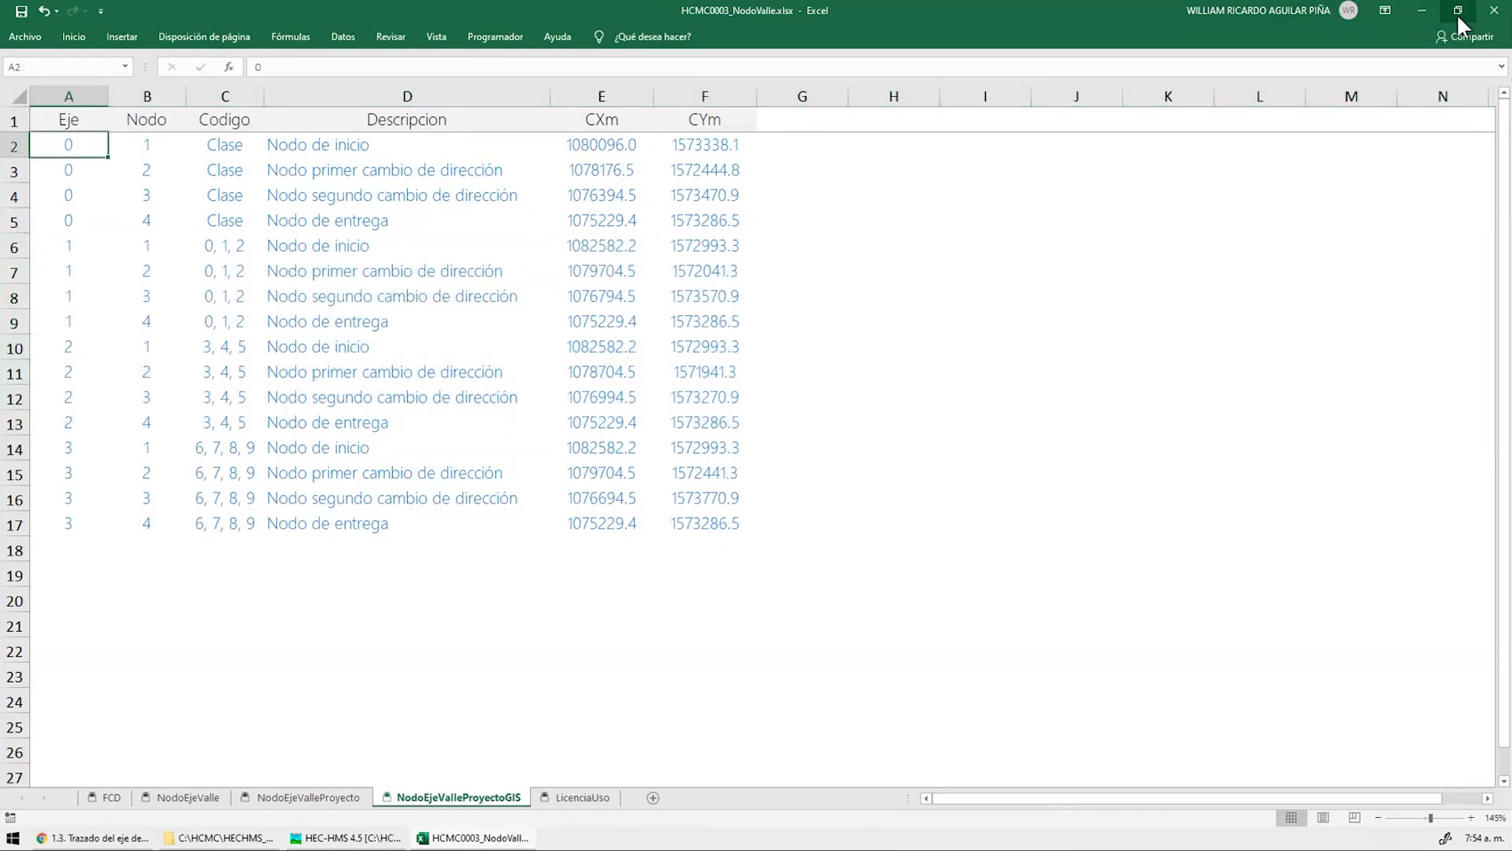
pyautogui.click(1494, 12)
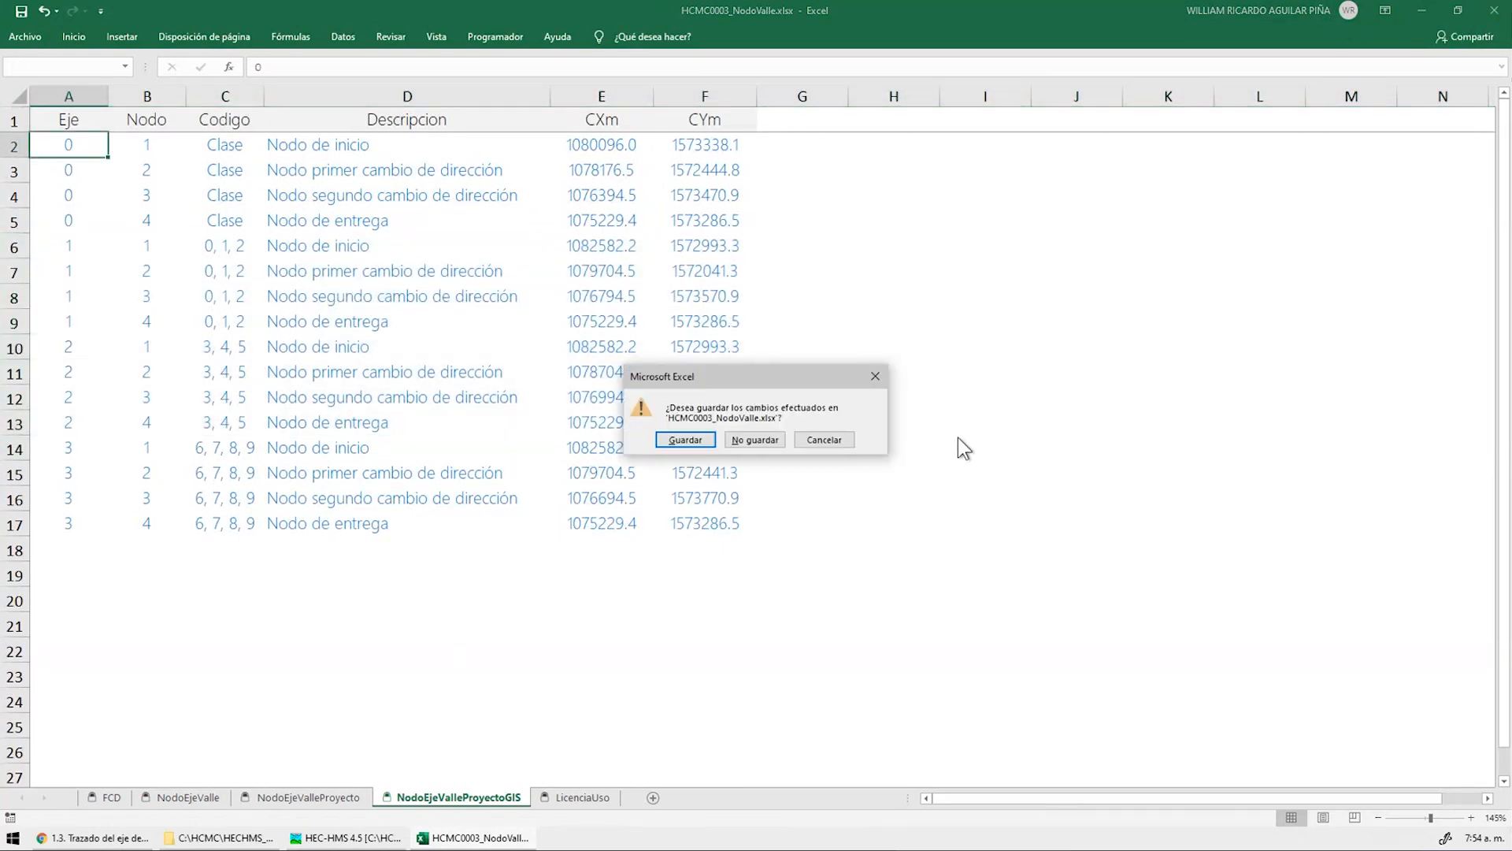
# Close the workbook without saving and launch ArcMap 10.2.2
pyautogui.click(755, 439)
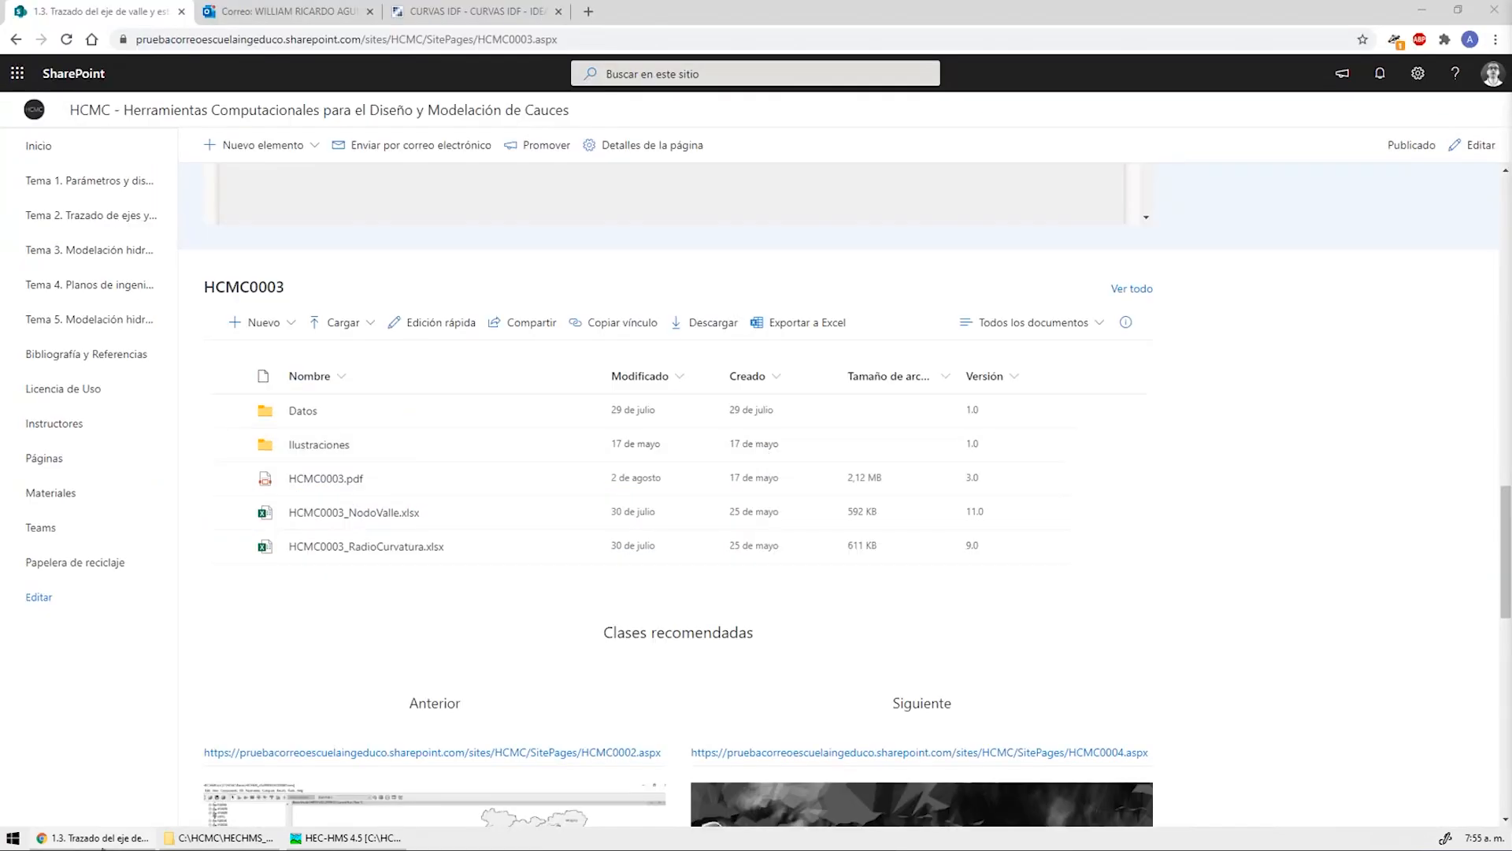
pyautogui.click(12, 837)
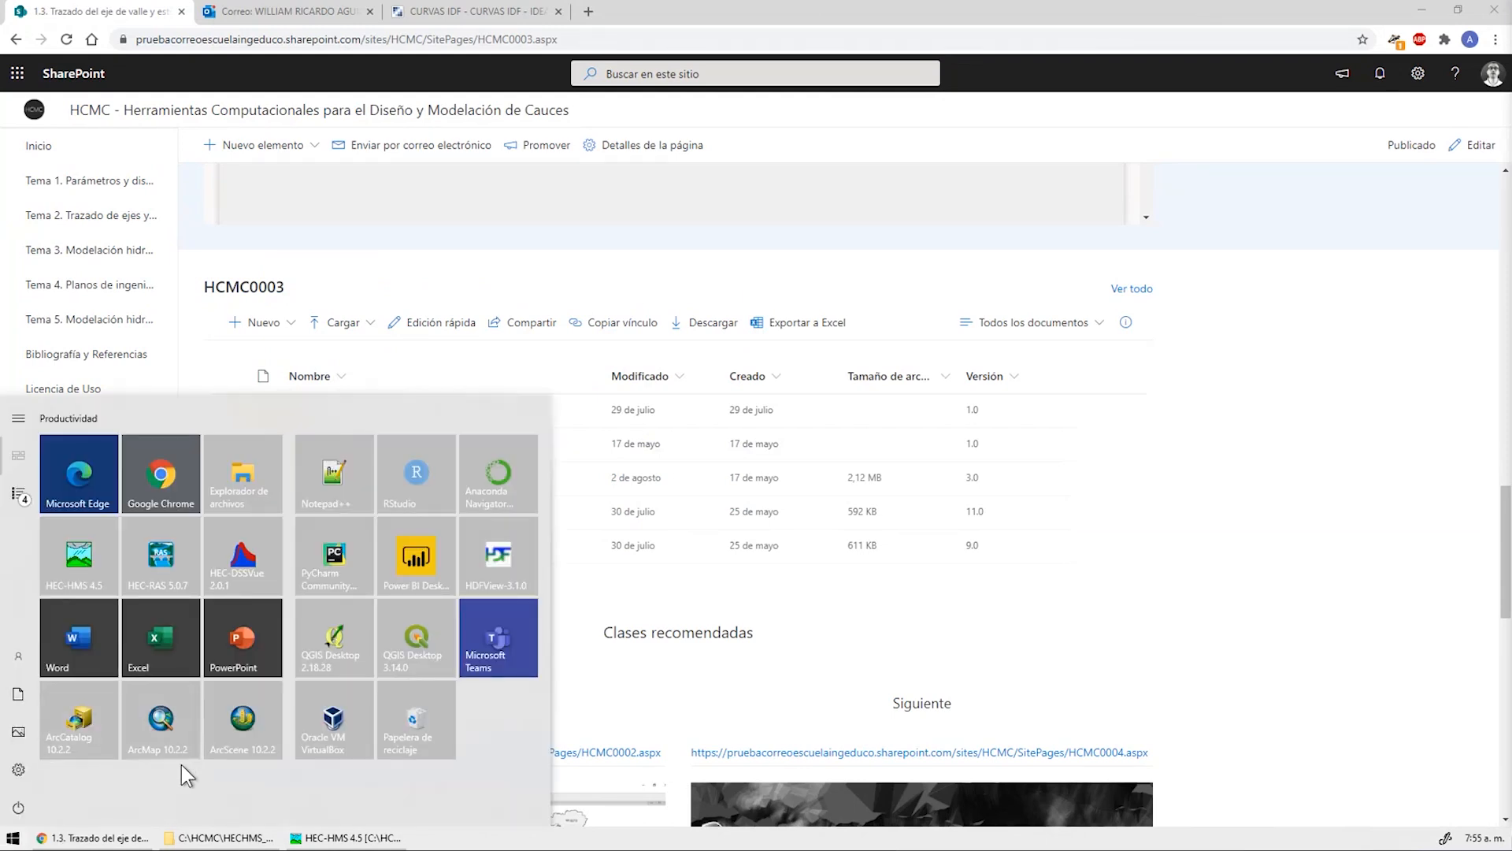
pyautogui.click(162, 735)
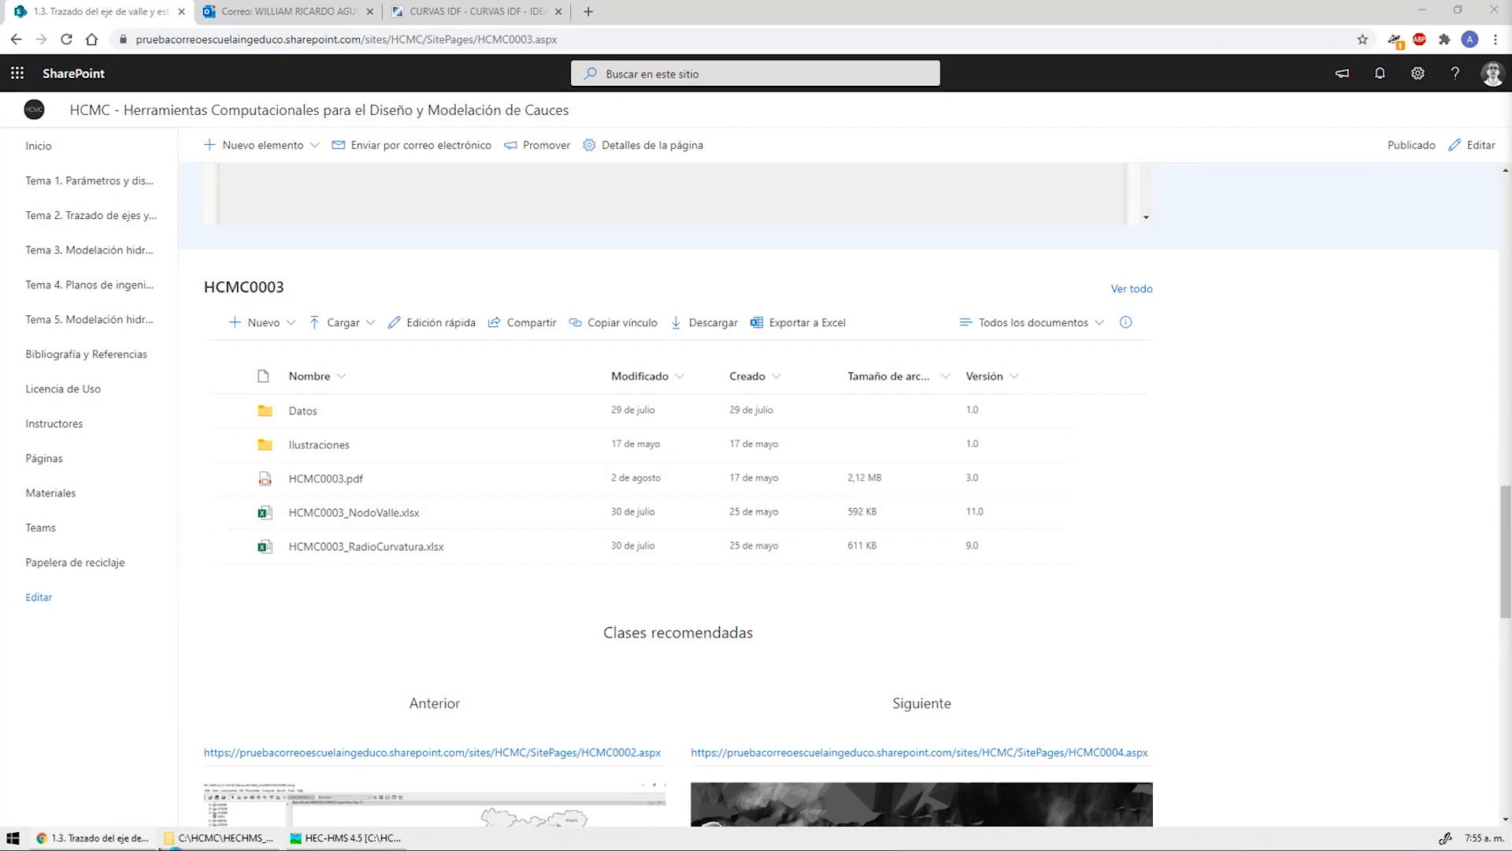
# Arrange two File Explorer windows side by side, with C:\HCMC on the right
pyautogui.hotkey('alt', 'Tab')
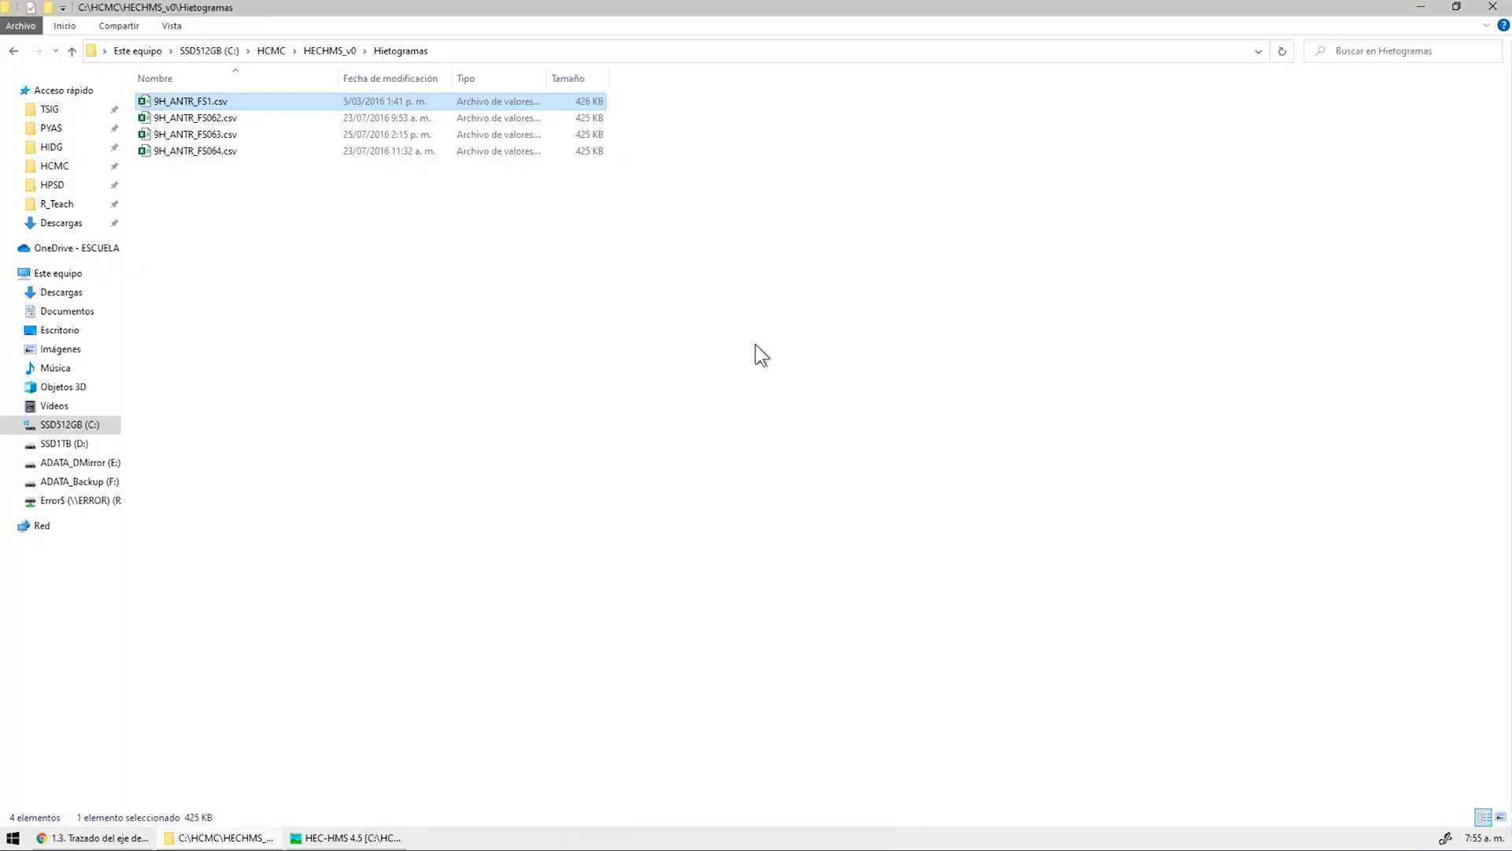
pyautogui.click(273, 50)
pyautogui.moveTo(503, 14); pyautogui.dragTo(1511, 224)
pyautogui.click(1204, 305)
pyautogui.click(22, 836)
pyautogui.click(263, 465)
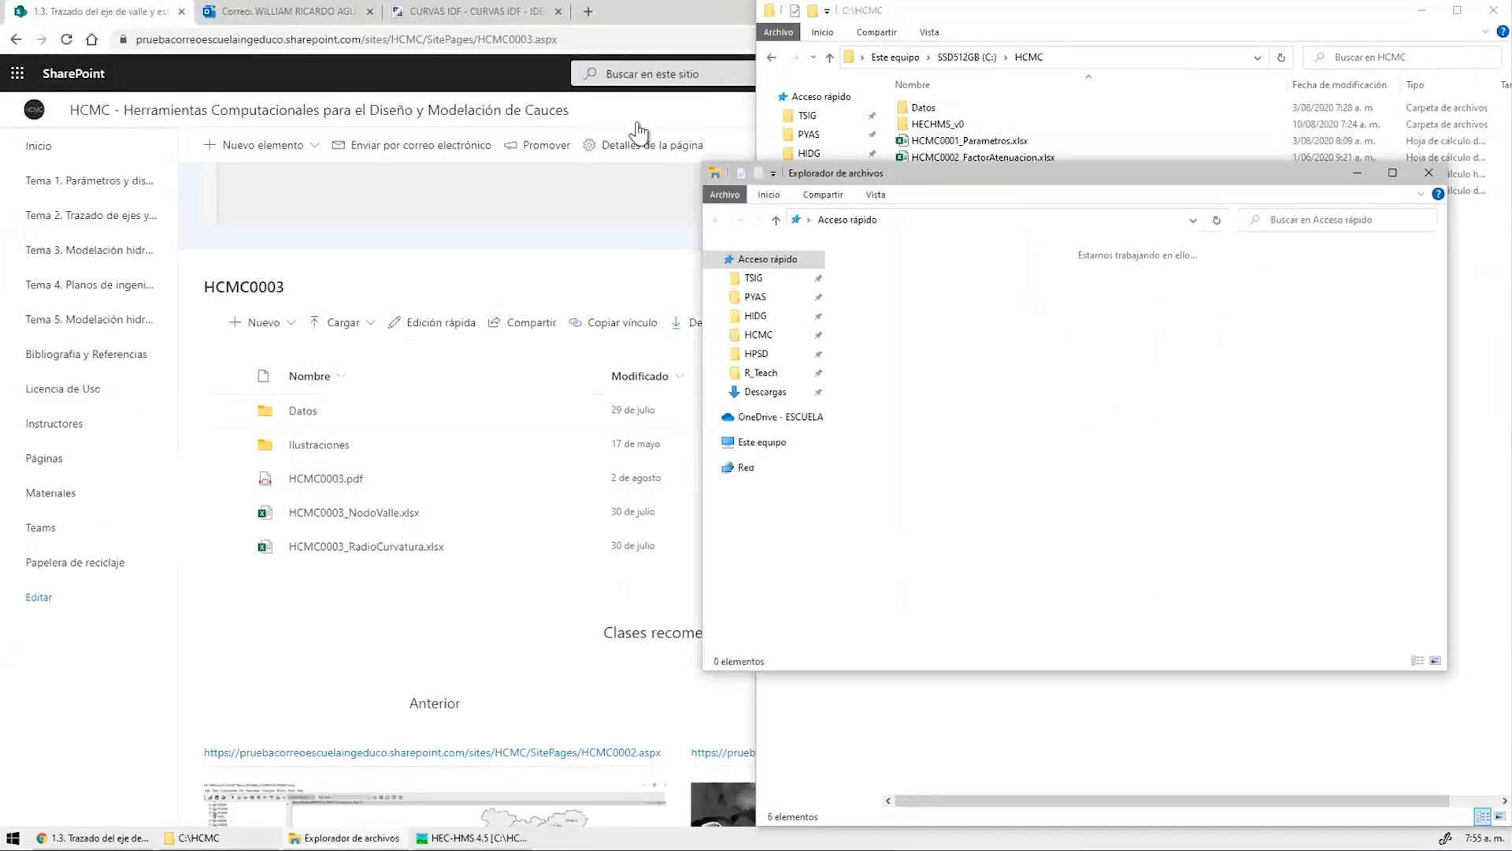
pyautogui.moveTo(890, 177); pyautogui.dragTo(0, 175)
# Copy HCMC0003_NodoValle.xlsx and HCMC0003_RadioCurvatura.xlsx from Tema1\HCMC0003 into C:\HCMC
pyautogui.click(55, 171)
pyautogui.doubleClick(167, 153)
pyautogui.doubleClick(196, 143)
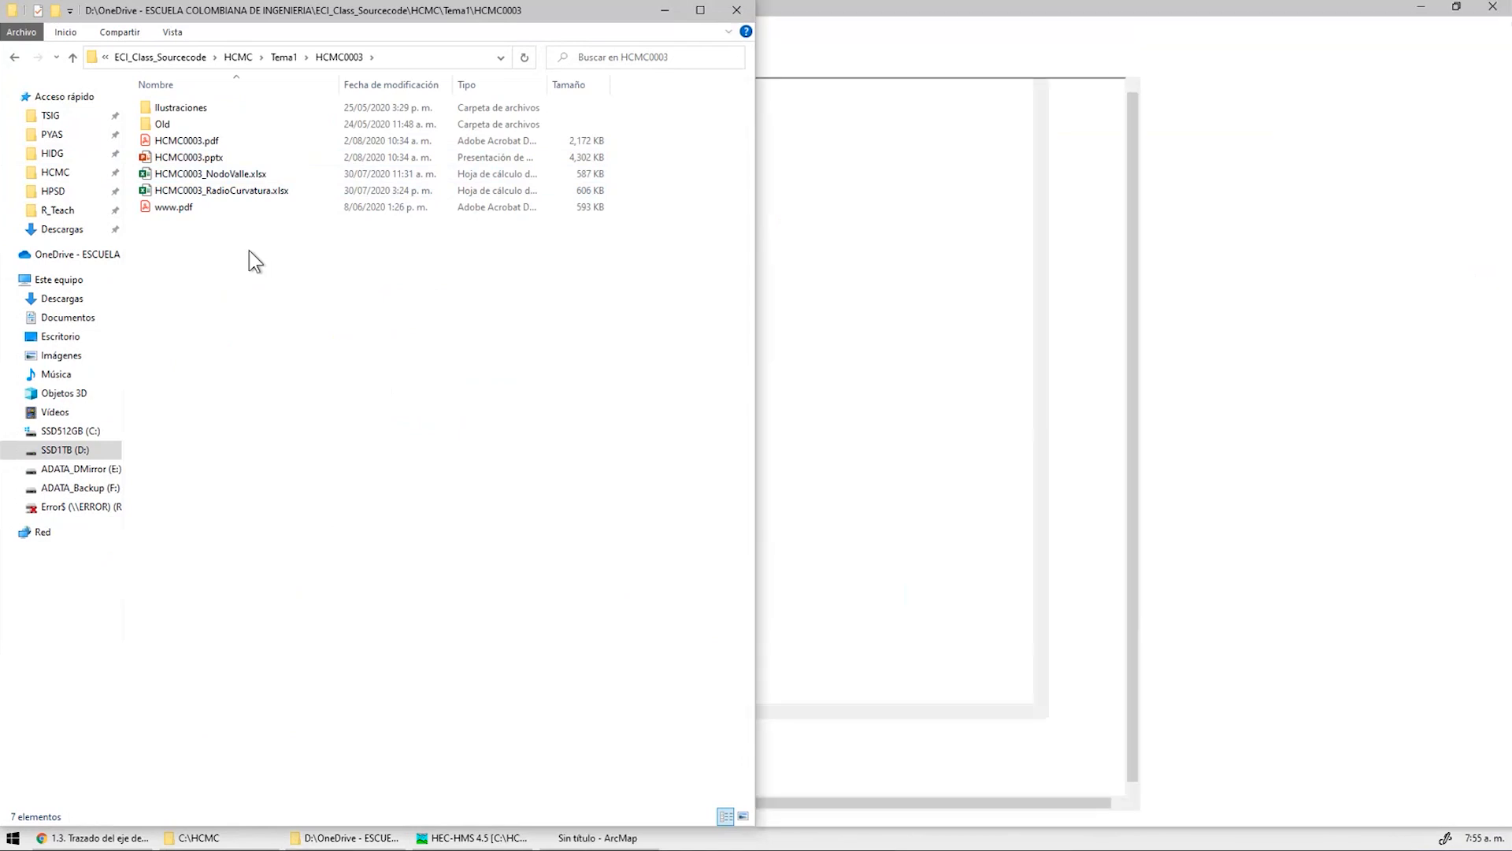
pyautogui.click(257, 175)
pyautogui.keyDown('ctrl'); pyautogui.click(248, 197); pyautogui.keyUp('ctrl')
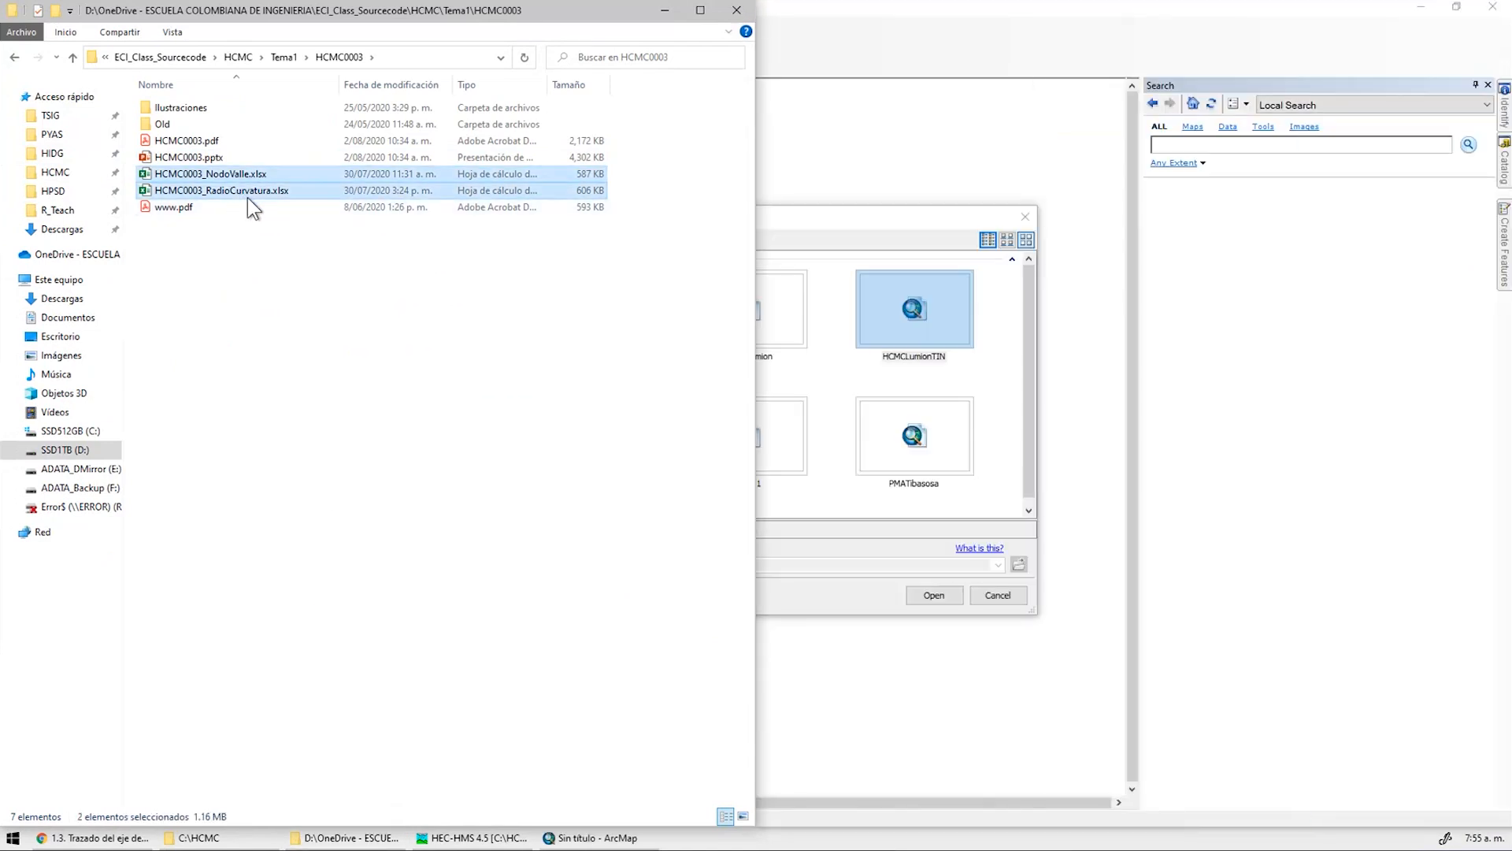
pyautogui.click(199, 839)
pyautogui.hotkey('ctrl', 'v')
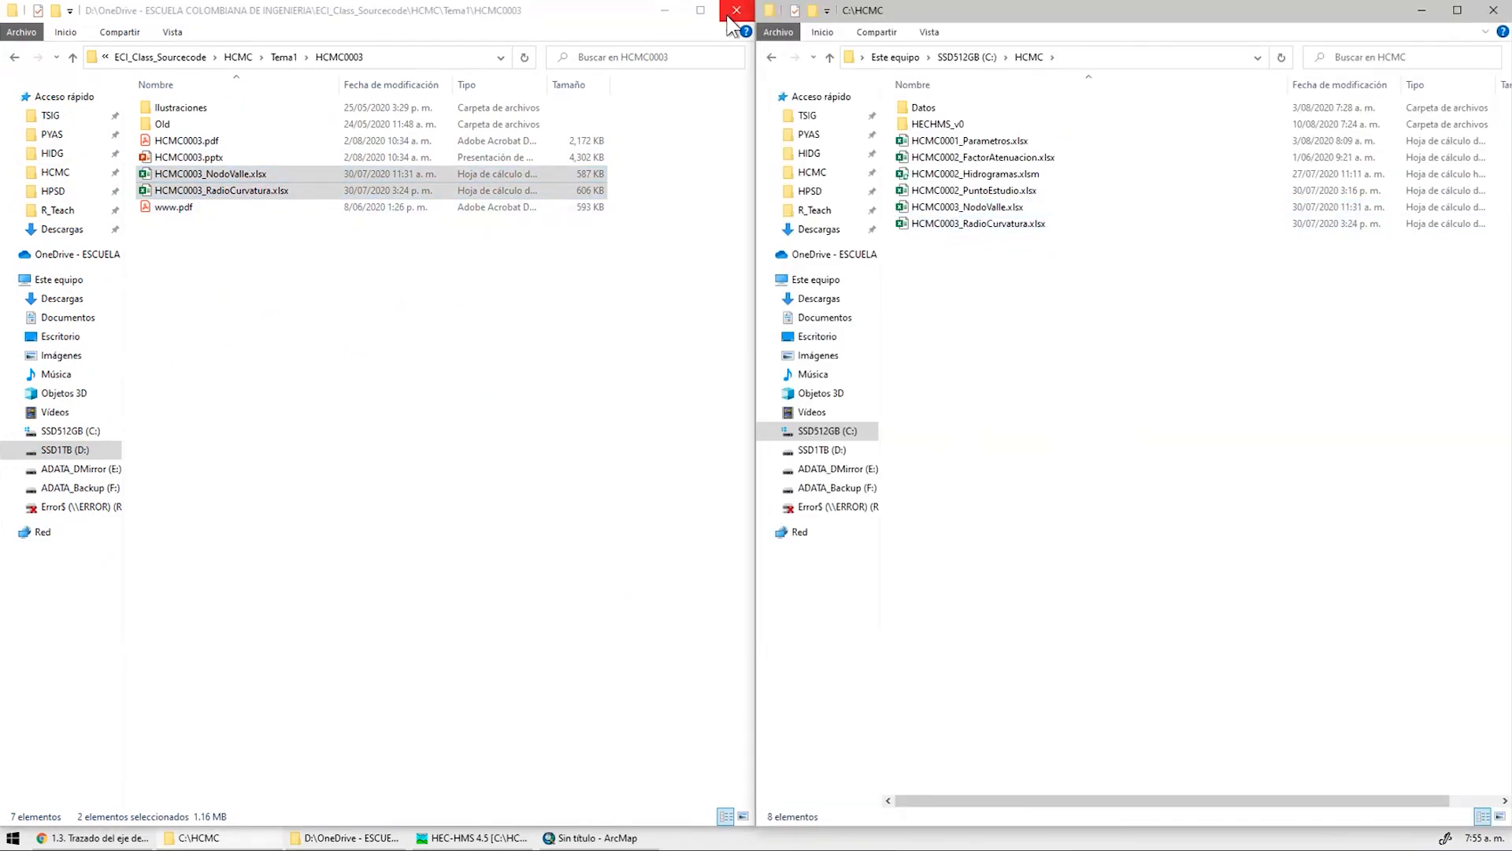
pyautogui.click(736, 11)
pyautogui.click(1002, 207)
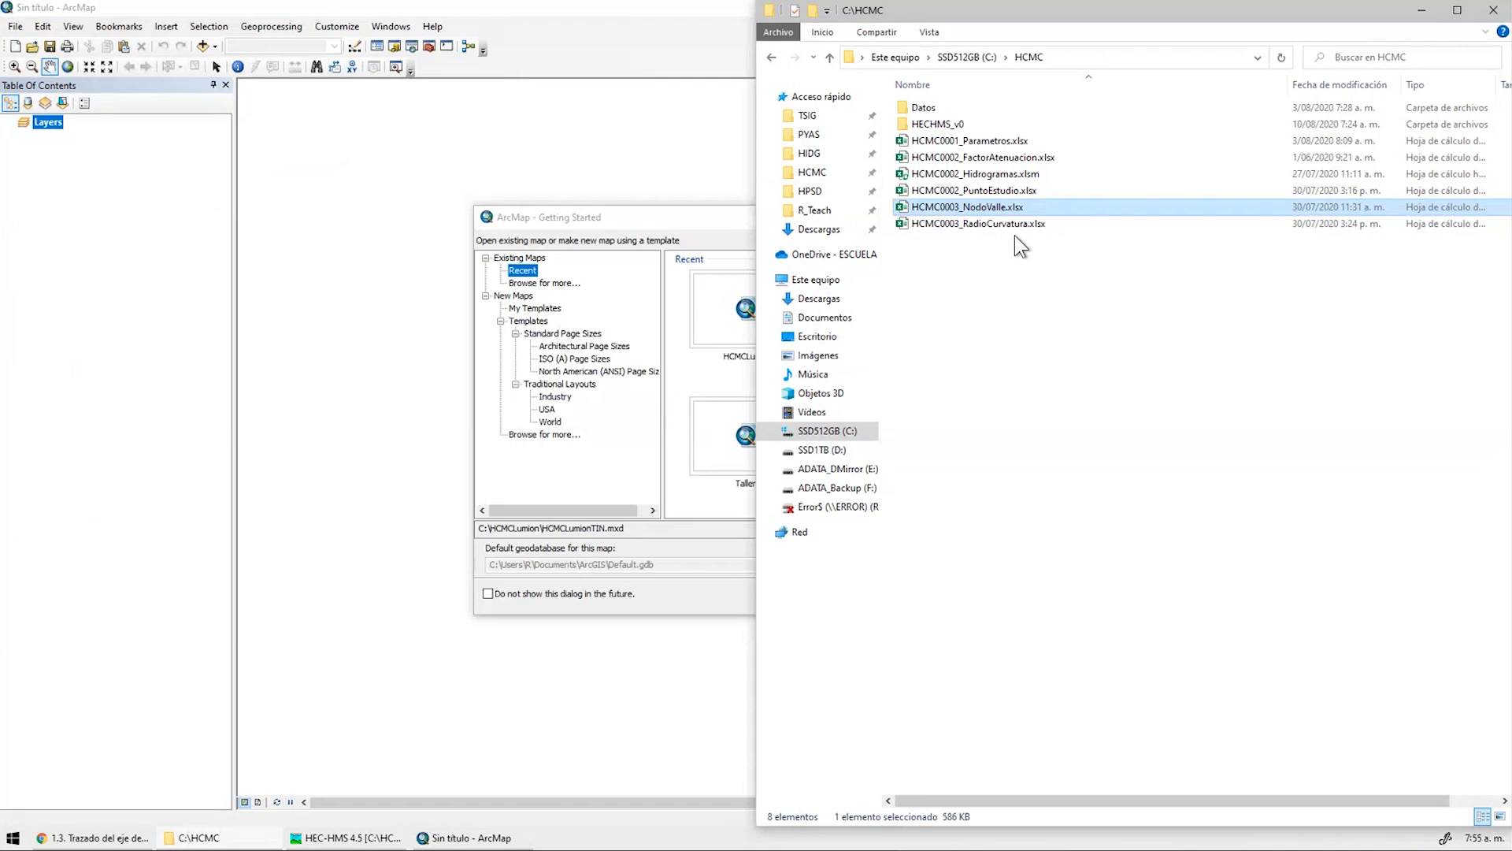
# Start ArcMap with an empty map and locate Geodatabase.gdb in C:\HCMC\Datos
pyautogui.click(725, 234)
pyautogui.click(1028, 217)
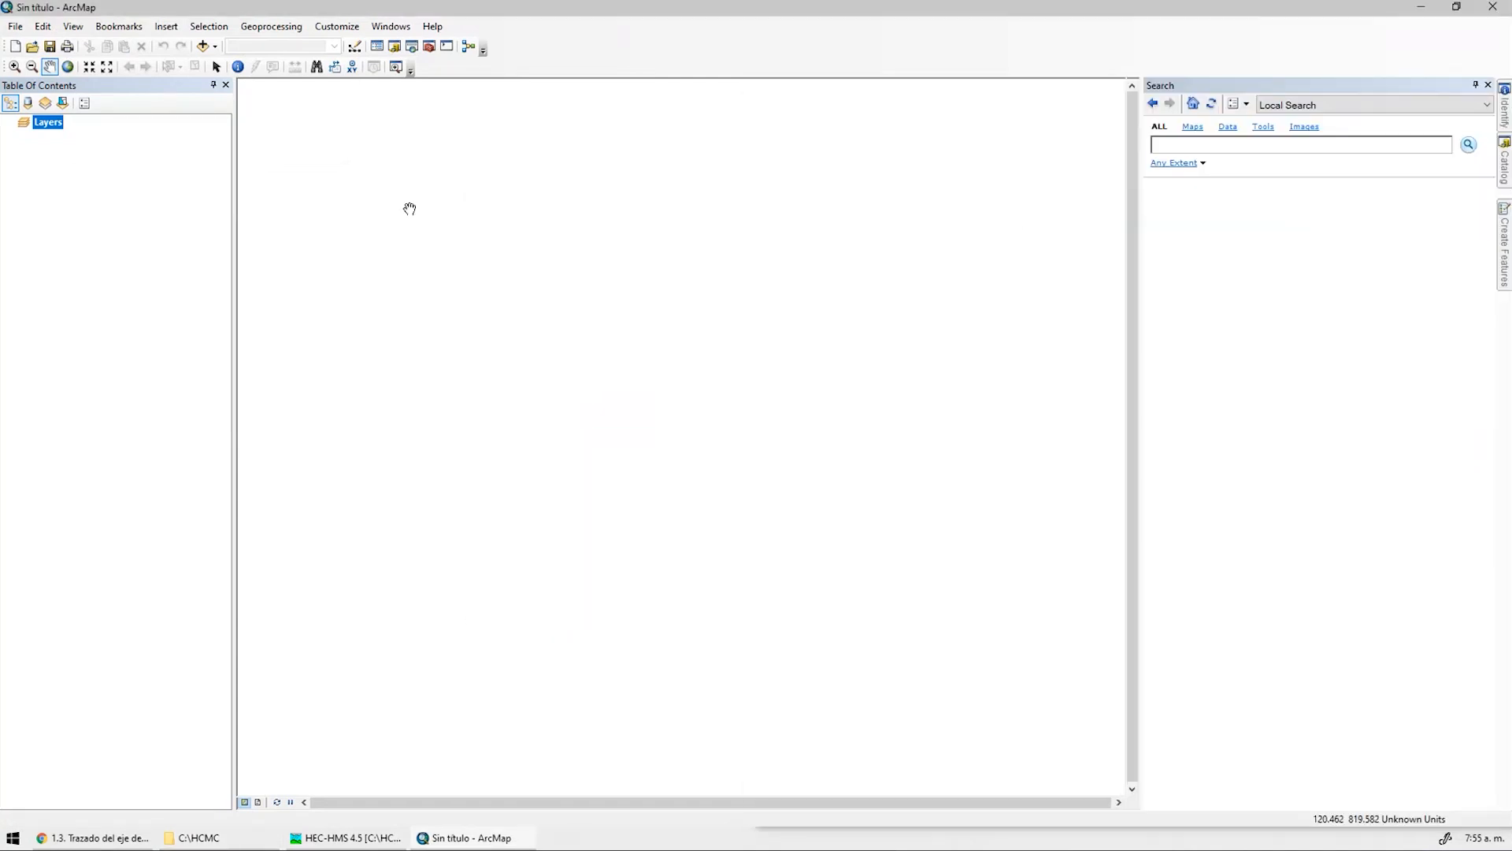
pyautogui.click(216, 840)
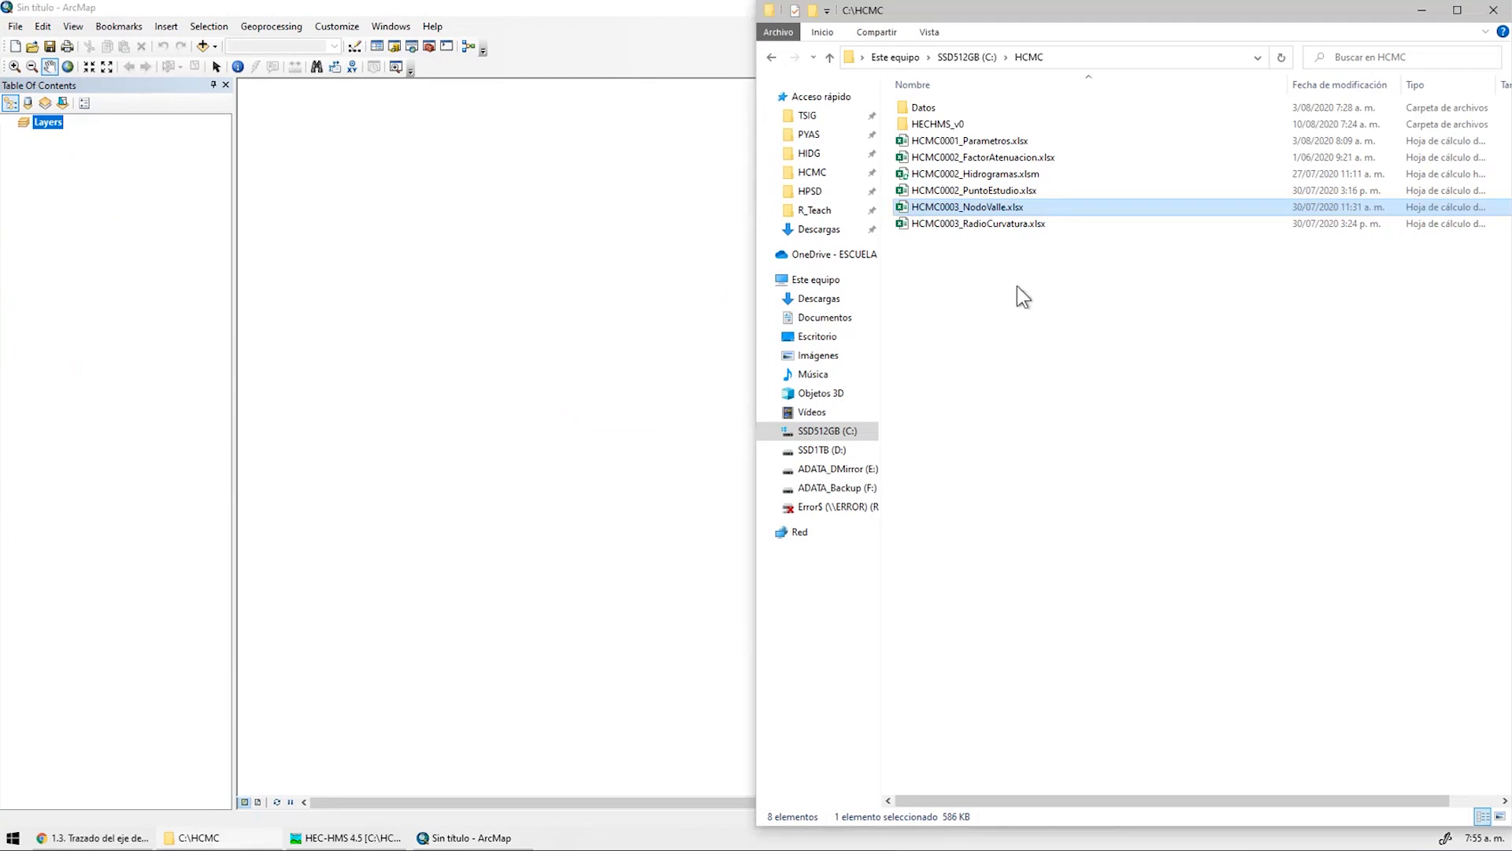
pyautogui.doubleClick(972, 129)
pyautogui.click(969, 114)
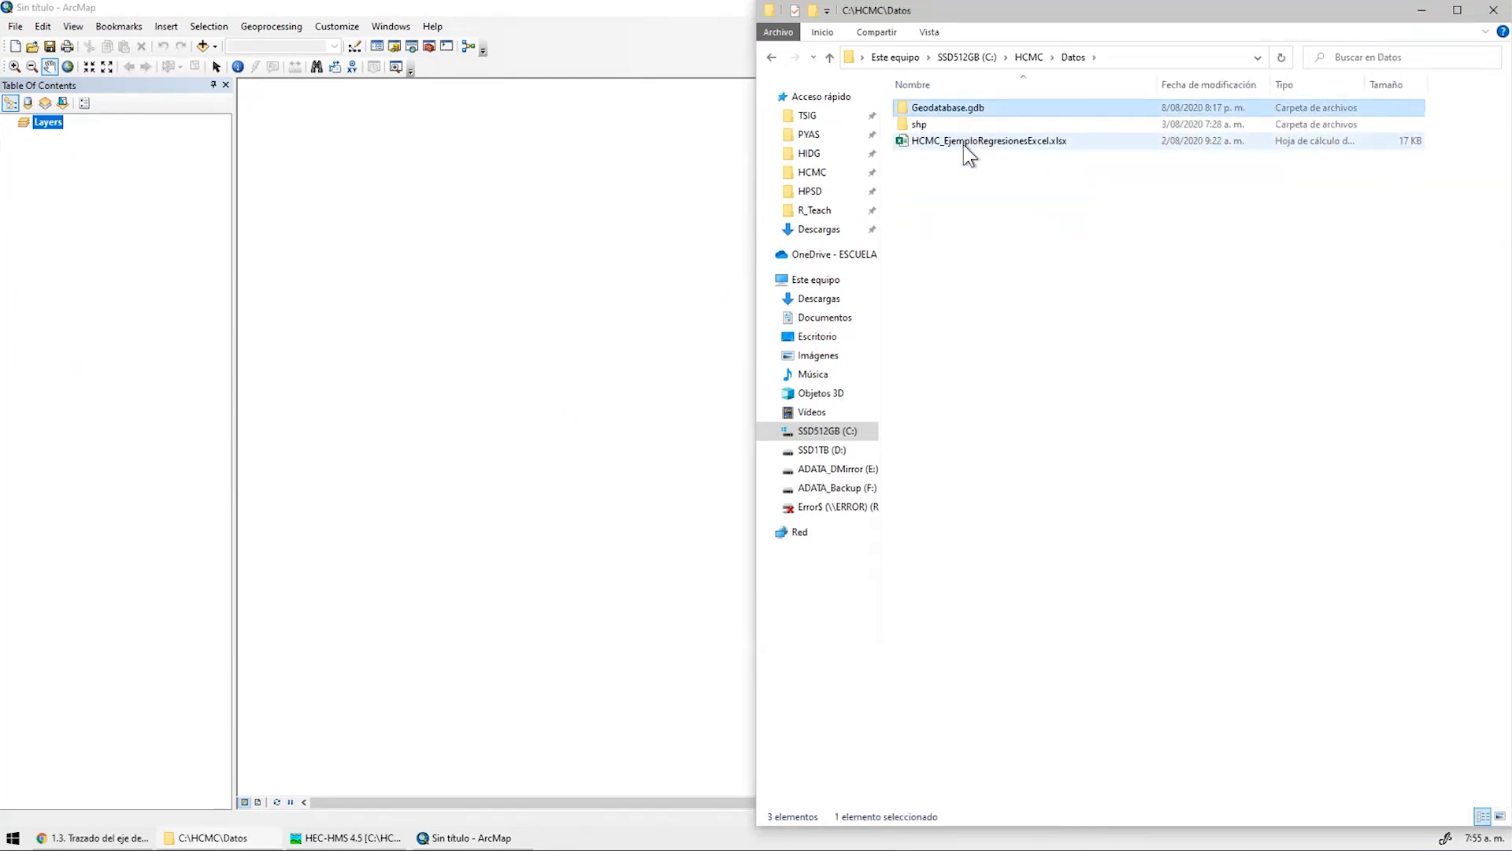
# Add HMS_River_v0 and HMS_Subbasin_v0 from Geodatabase.gdb\CAPAS to the map
pyautogui.click(202, 46)
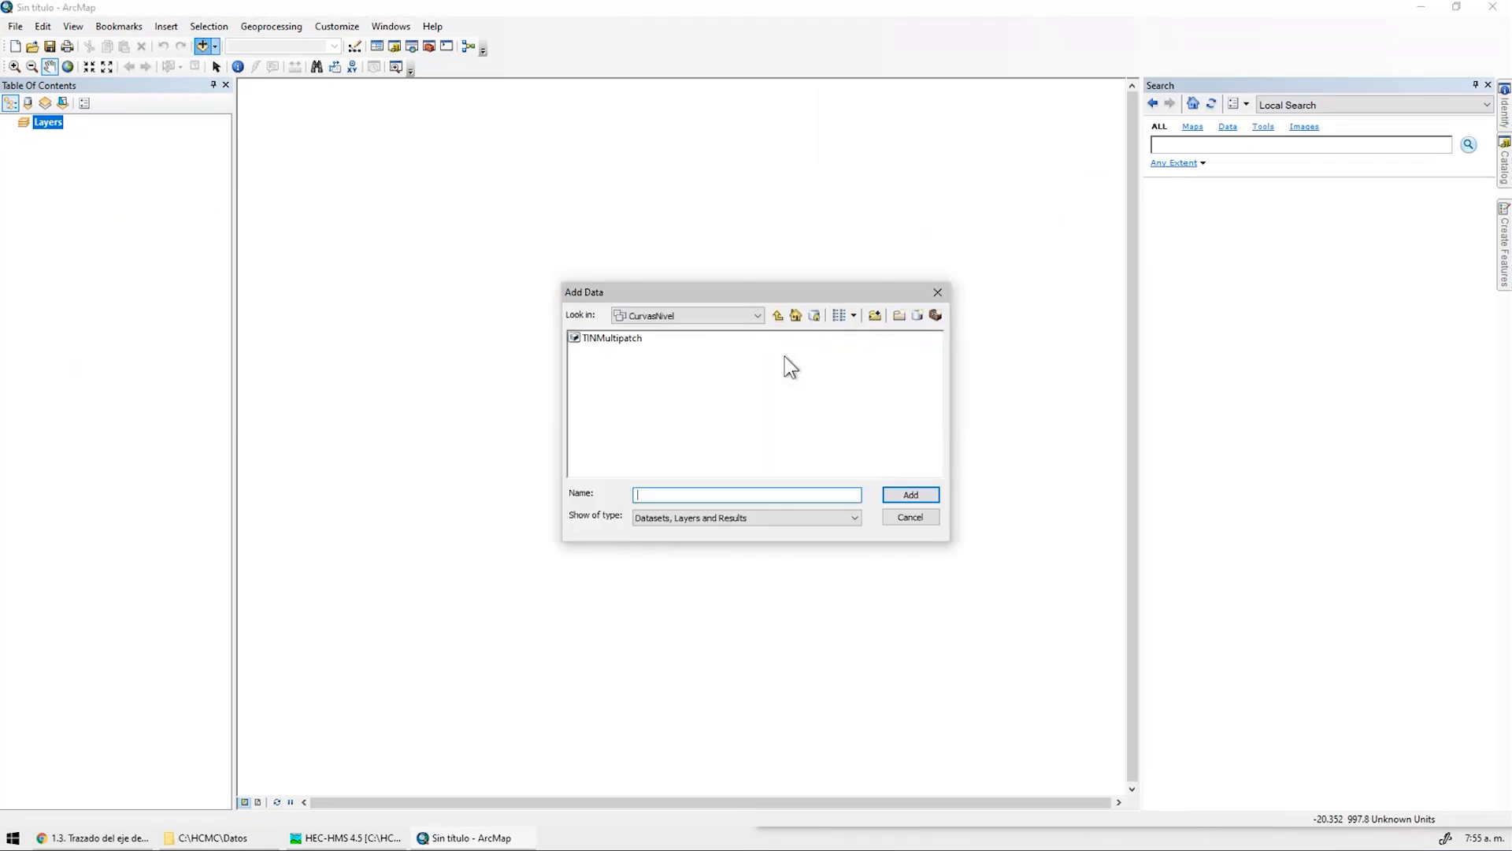
pyautogui.doubleClick(734, 341)
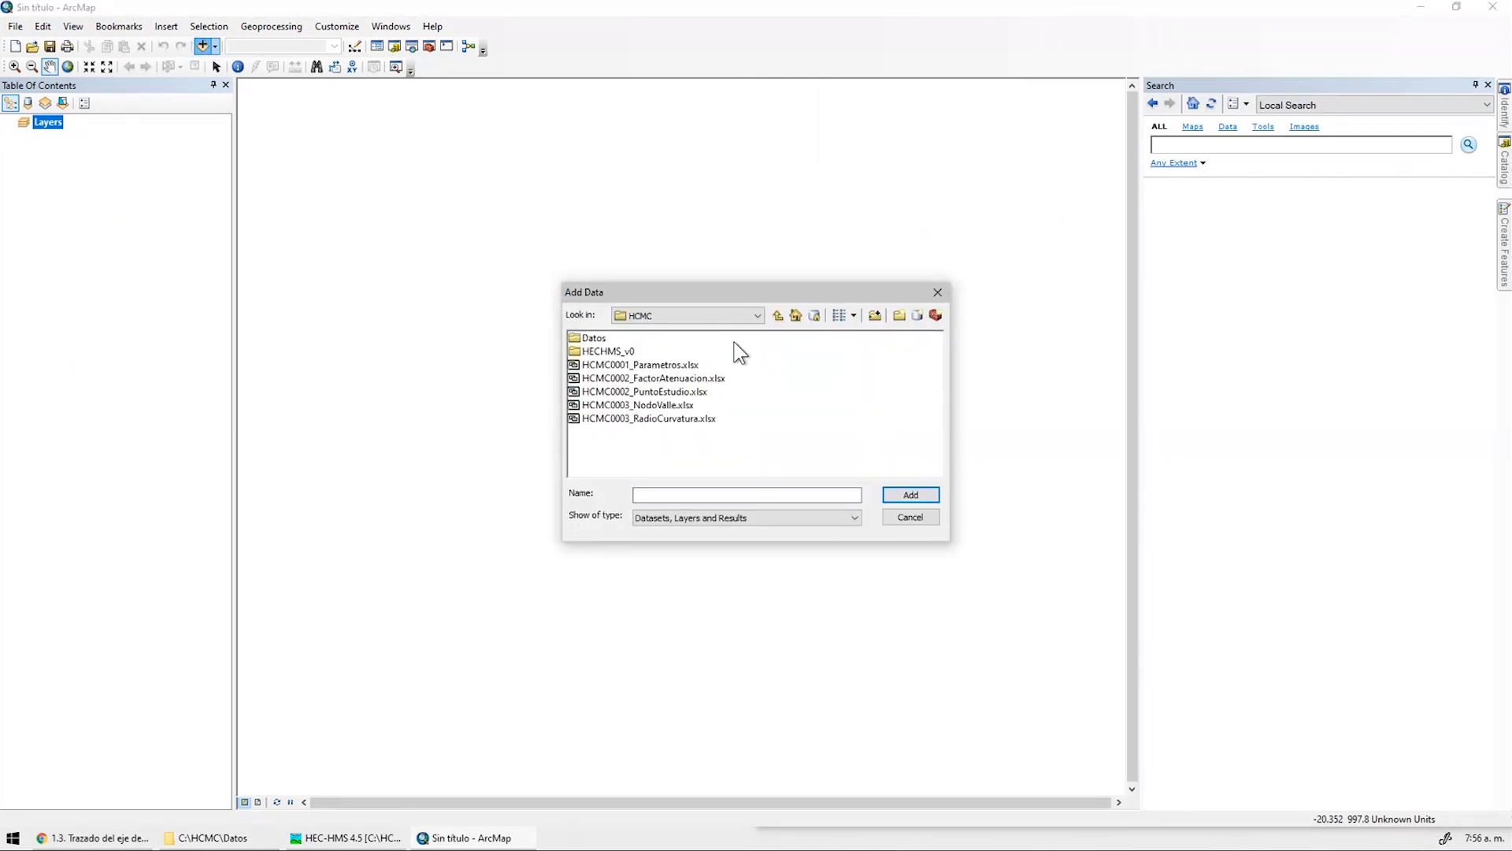
pyautogui.doubleClick(593, 340)
pyautogui.doubleClick(602, 351)
pyautogui.doubleClick(592, 340)
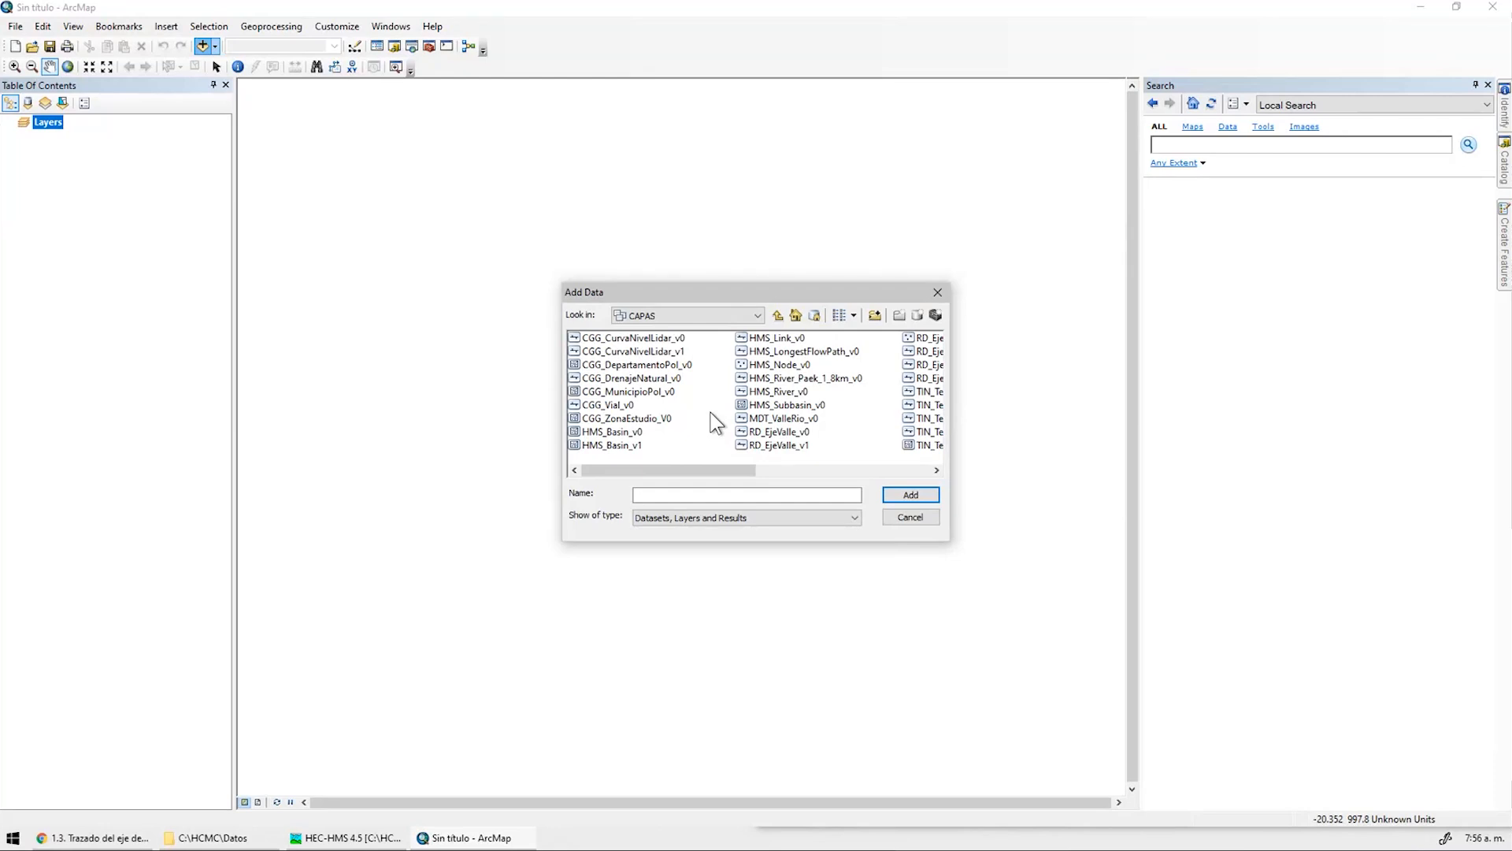
pyautogui.click(788, 392)
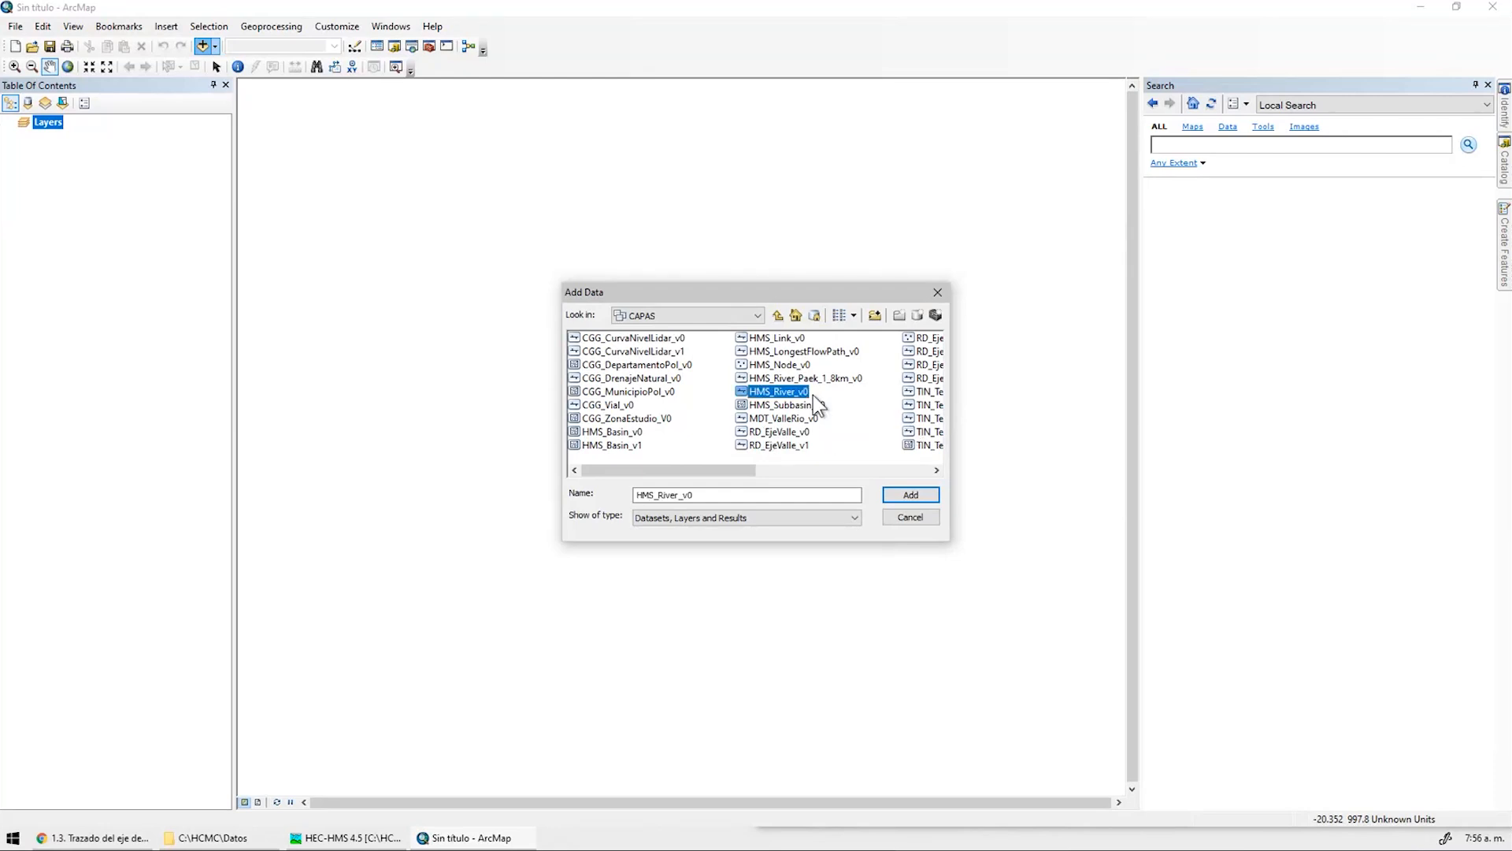
pyautogui.keyDown('ctrl'); pyautogui.click(823, 405); pyautogui.keyUp('ctrl')
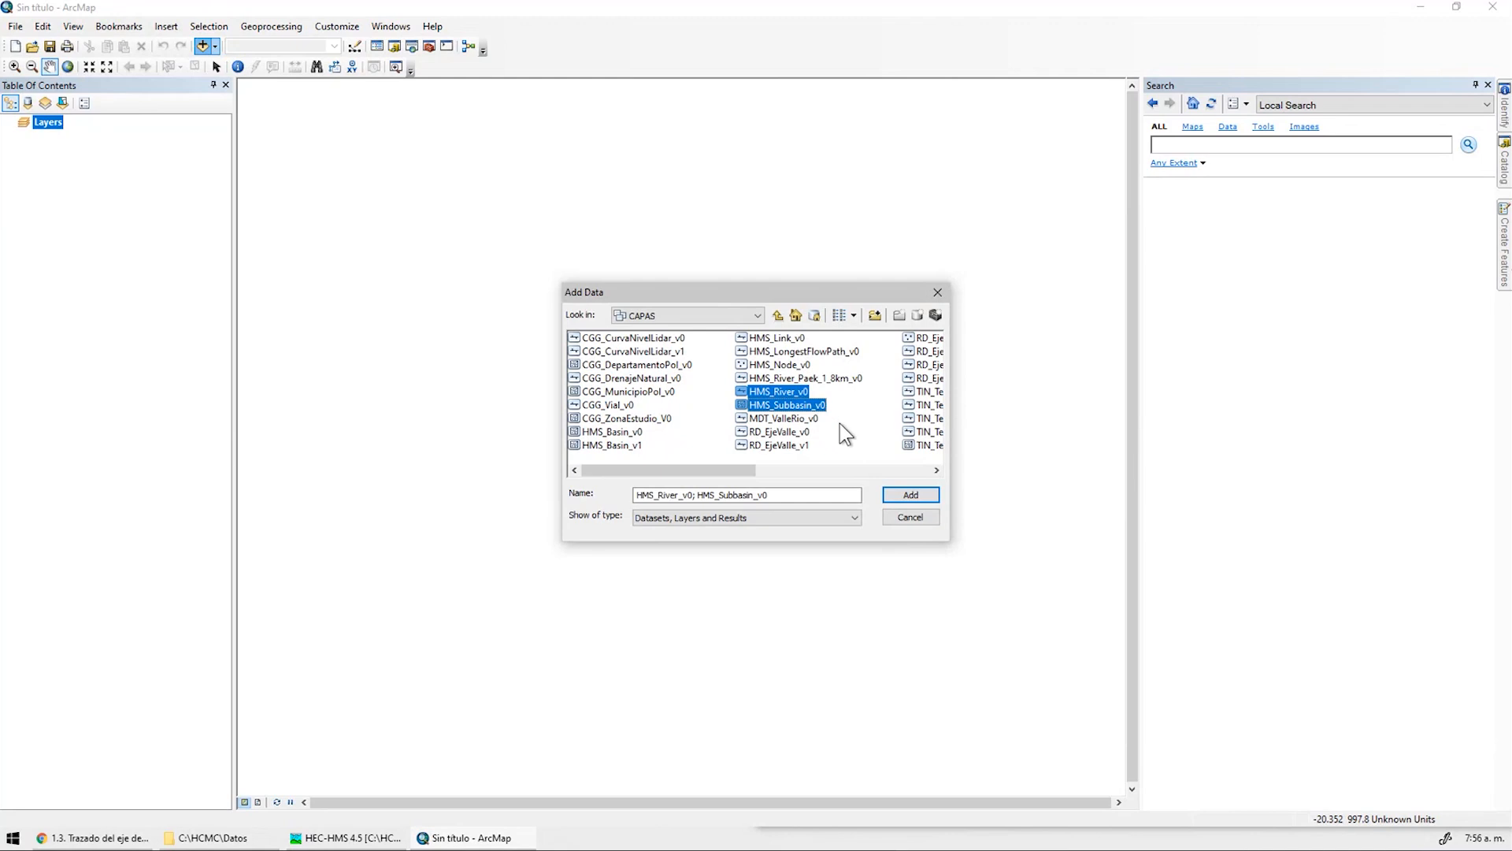
pyautogui.click(909, 495)
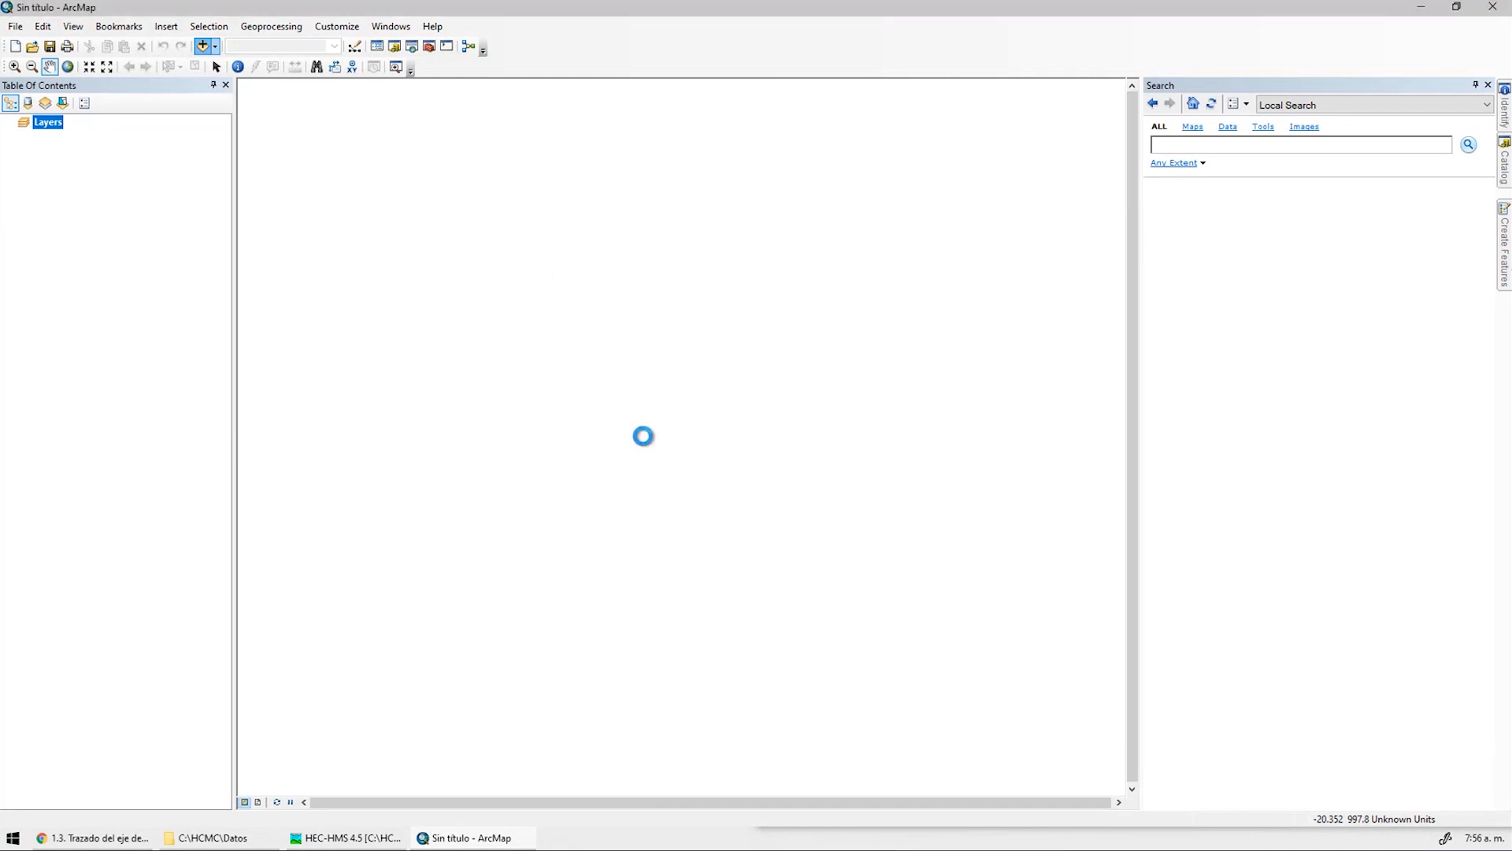
# Give HMS_Subbasin_v0 a light grey fill with black outlines of width 1
pyautogui.click(53, 179)
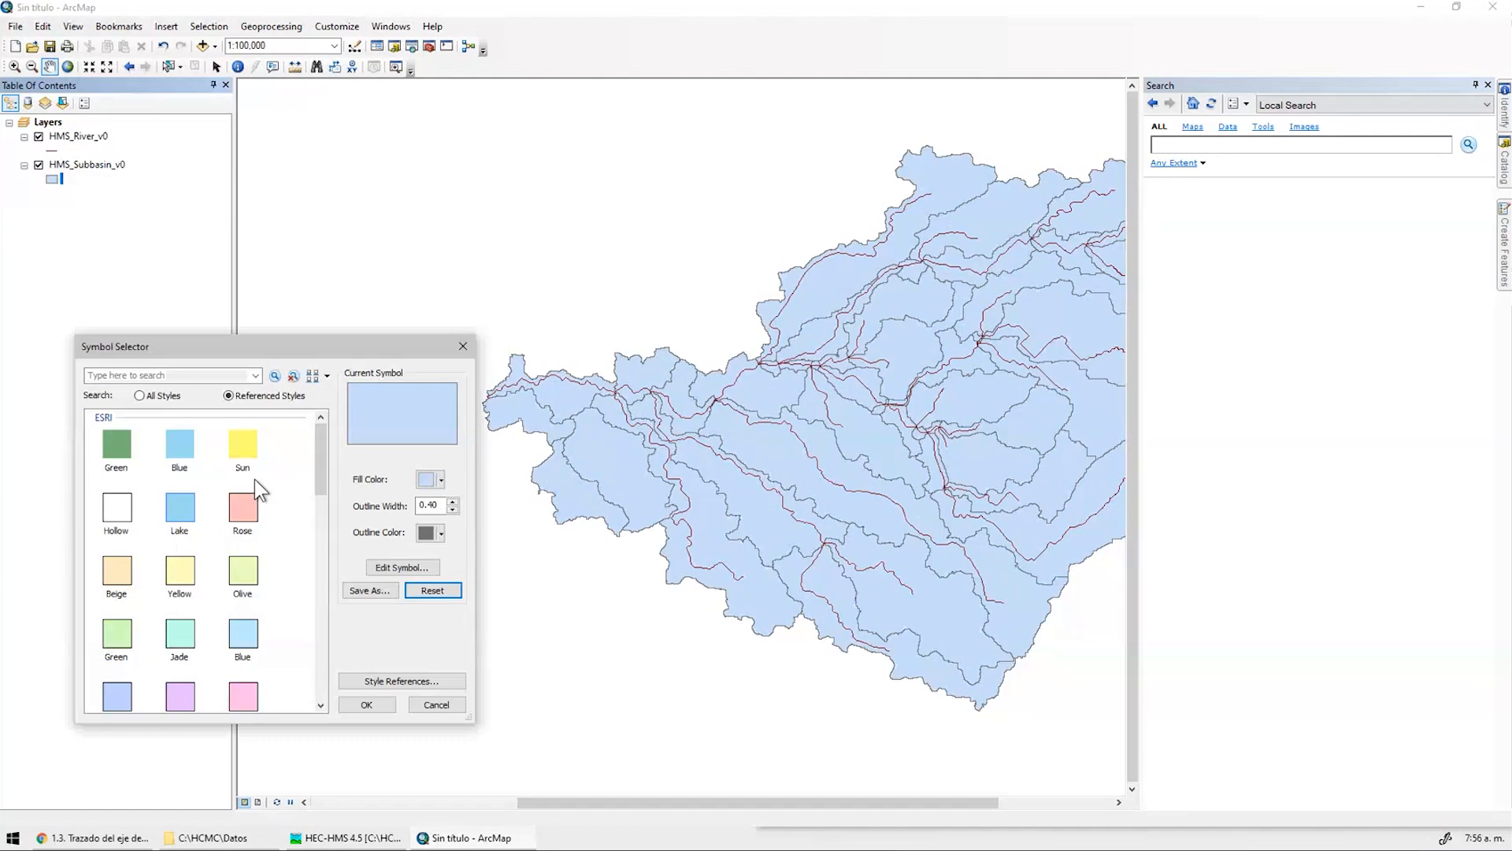
pyautogui.click(429, 478)
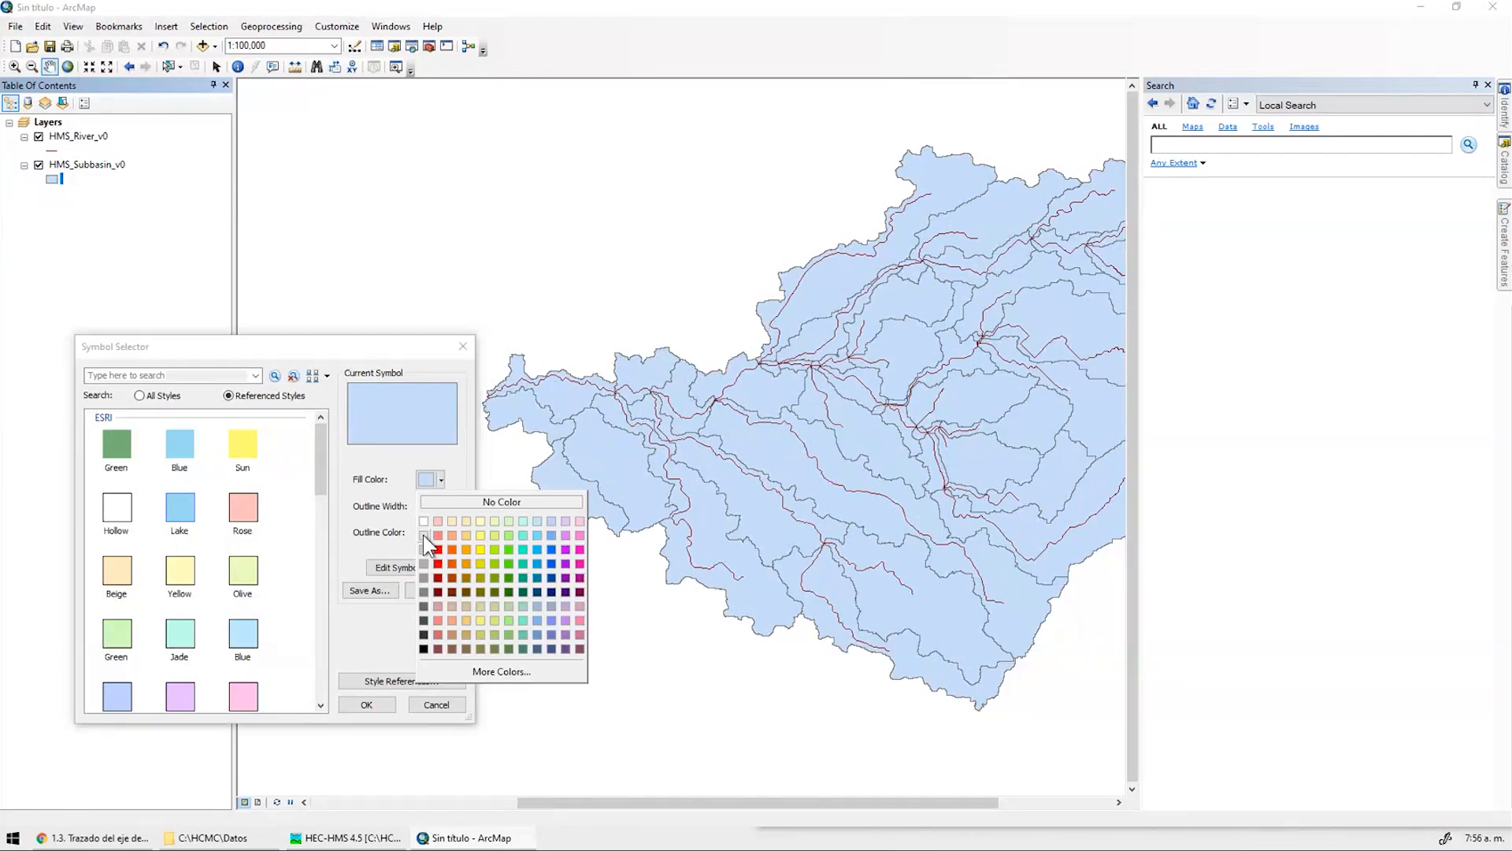
pyautogui.click(423, 535)
pyautogui.click(438, 533)
pyautogui.click(423, 702)
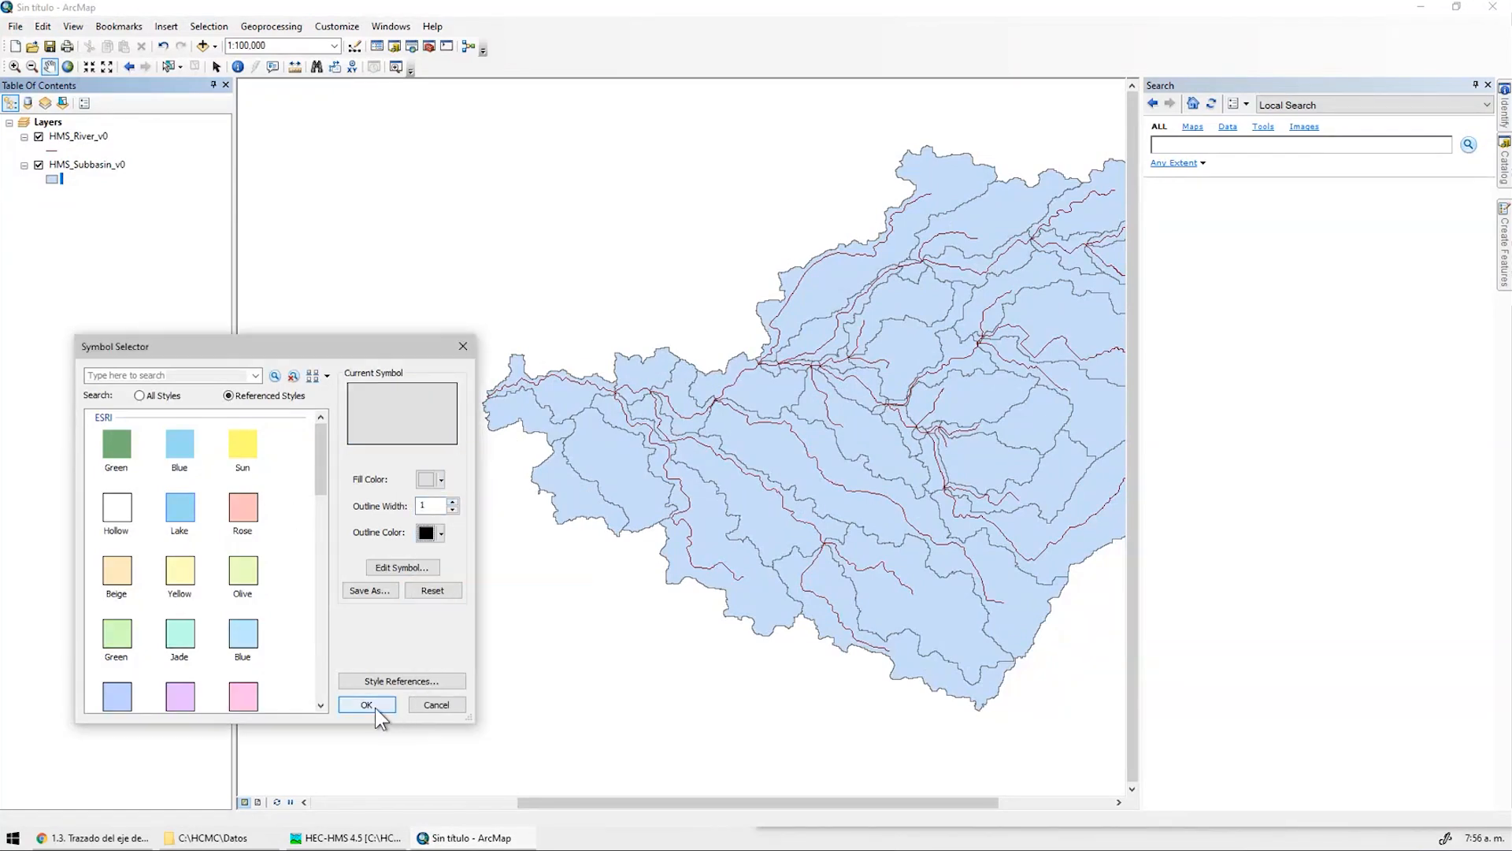
pyautogui.click(366, 704)
pyautogui.click(61, 149)
# Draw HMS_River_v0 with the blue River line style at a wider width
pyautogui.click(181, 444)
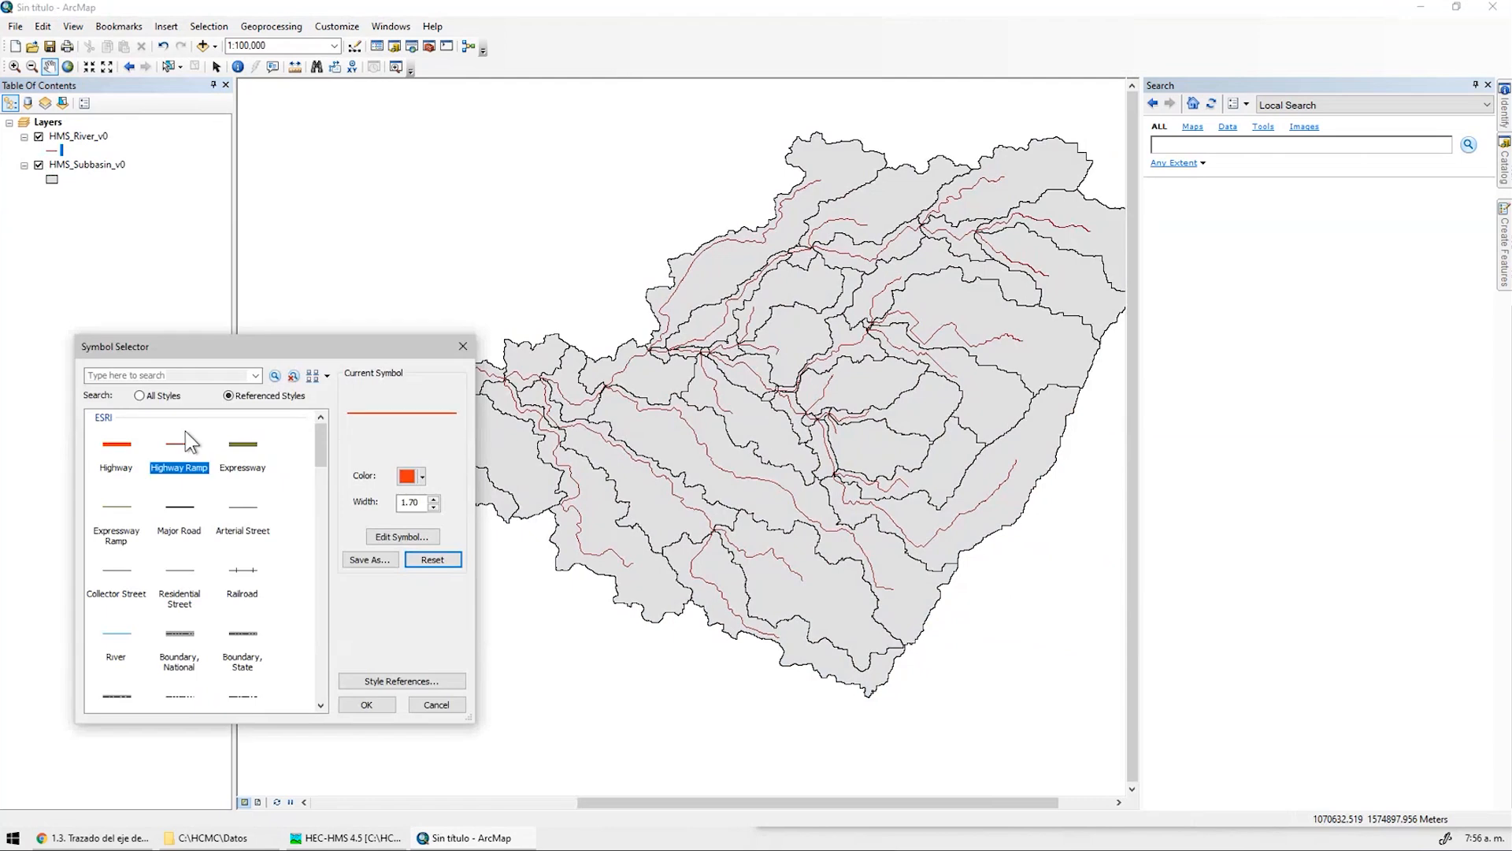
pyautogui.click(117, 633)
pyautogui.click(433, 497)
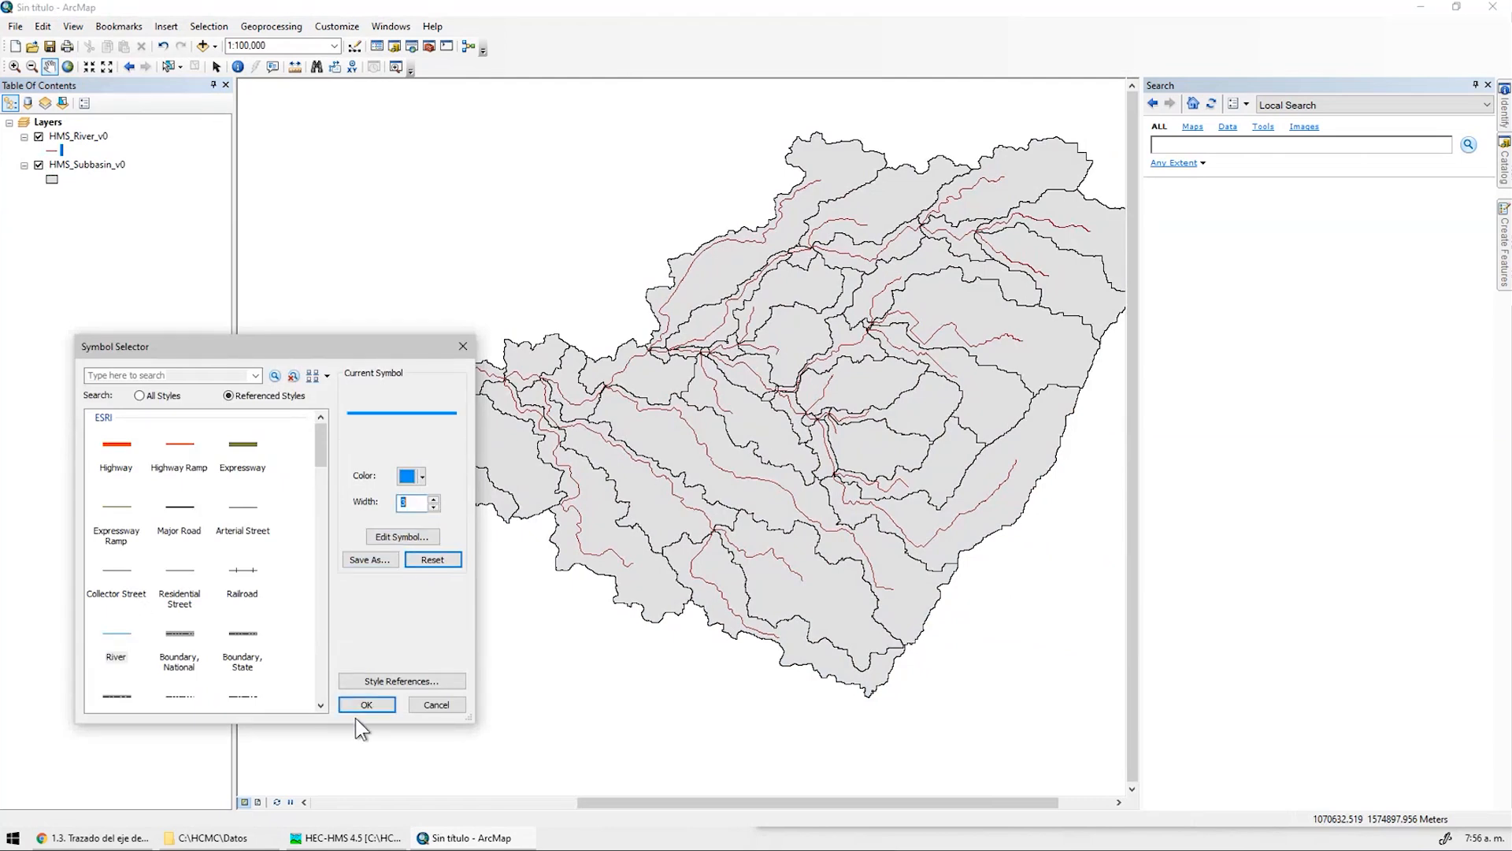
pyautogui.click(367, 704)
pyautogui.scroll(2, 477, 370)
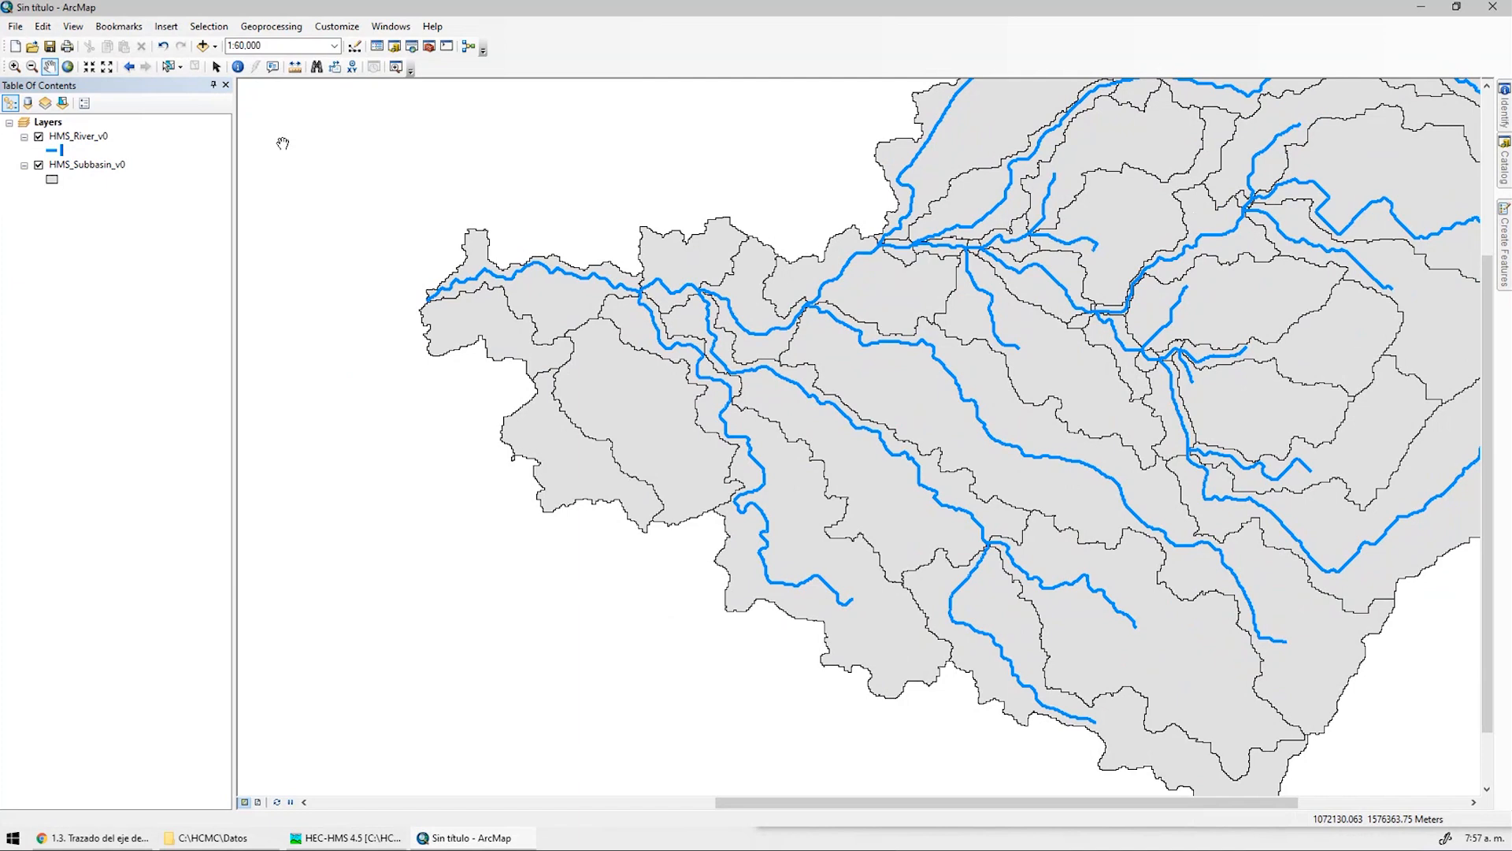
# Find MAGNA Colombia Bogota under Projected > National Grids > South America > Colombia
pyautogui.doubleClick(47, 122)
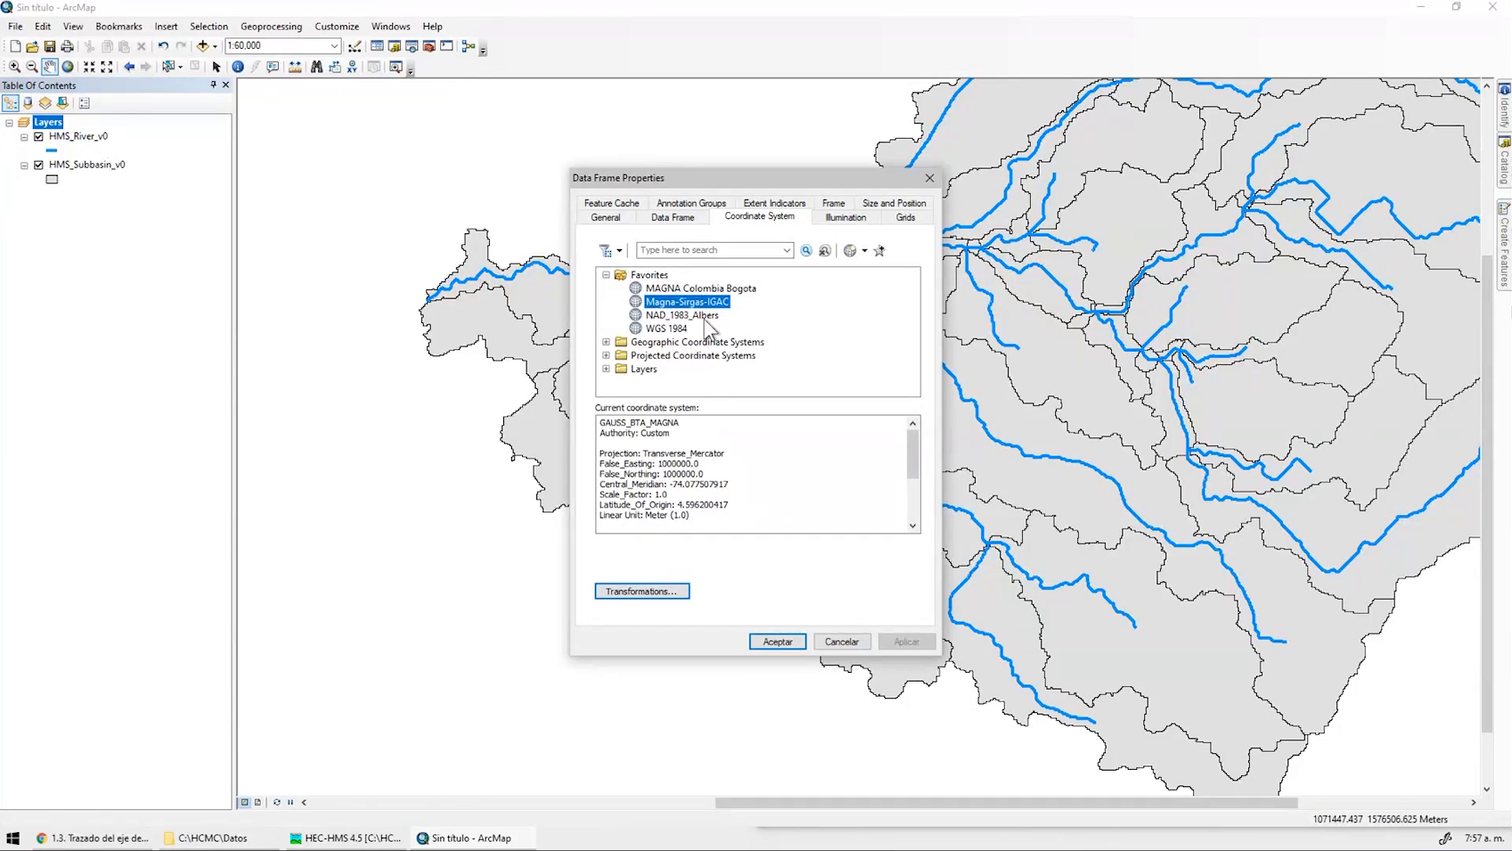
pyautogui.click(694, 289)
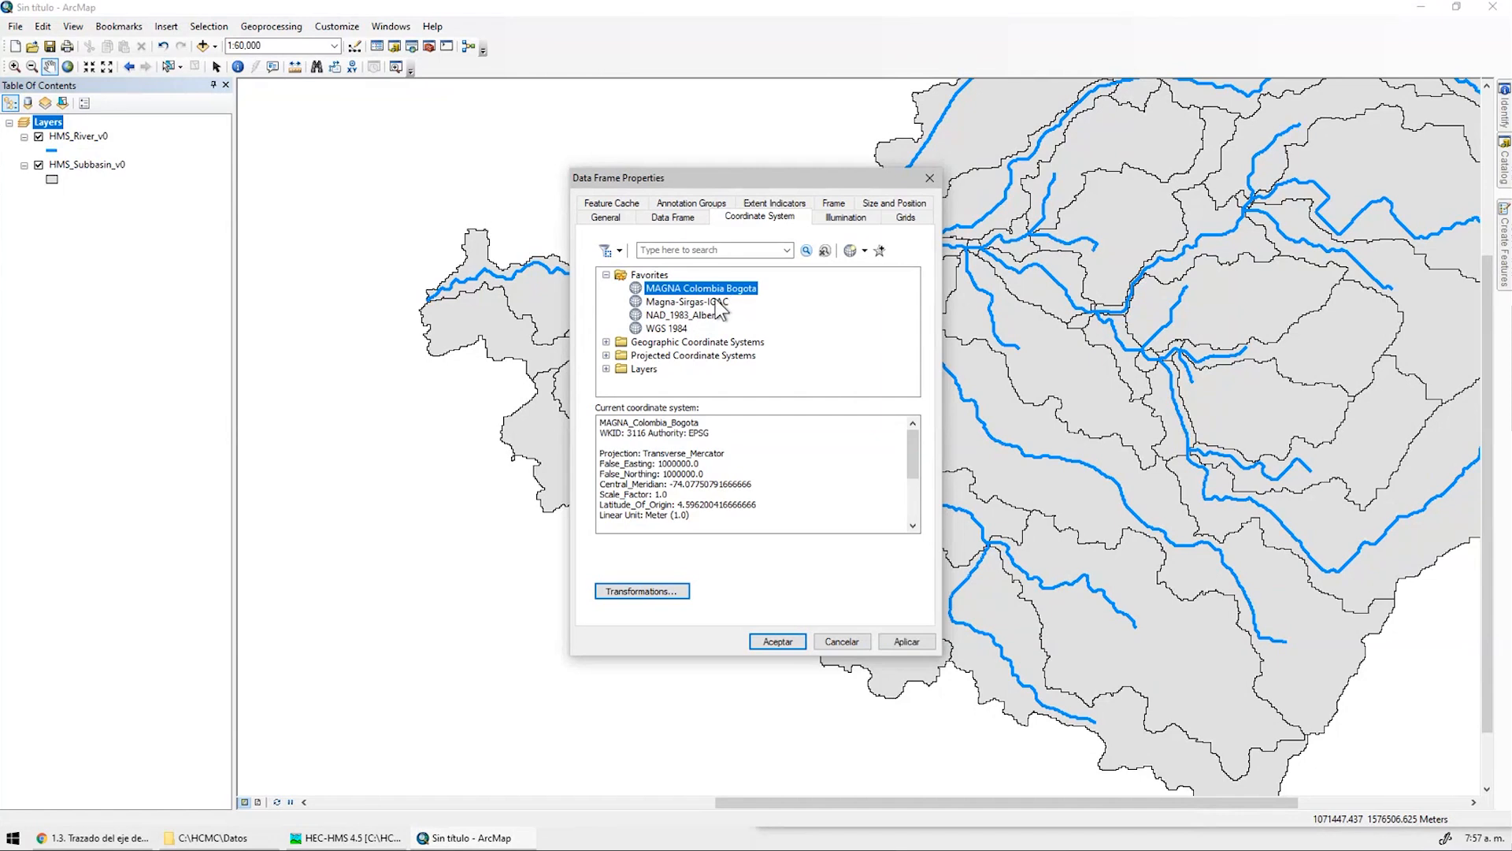
pyautogui.click(715, 301)
pyautogui.click(712, 252)
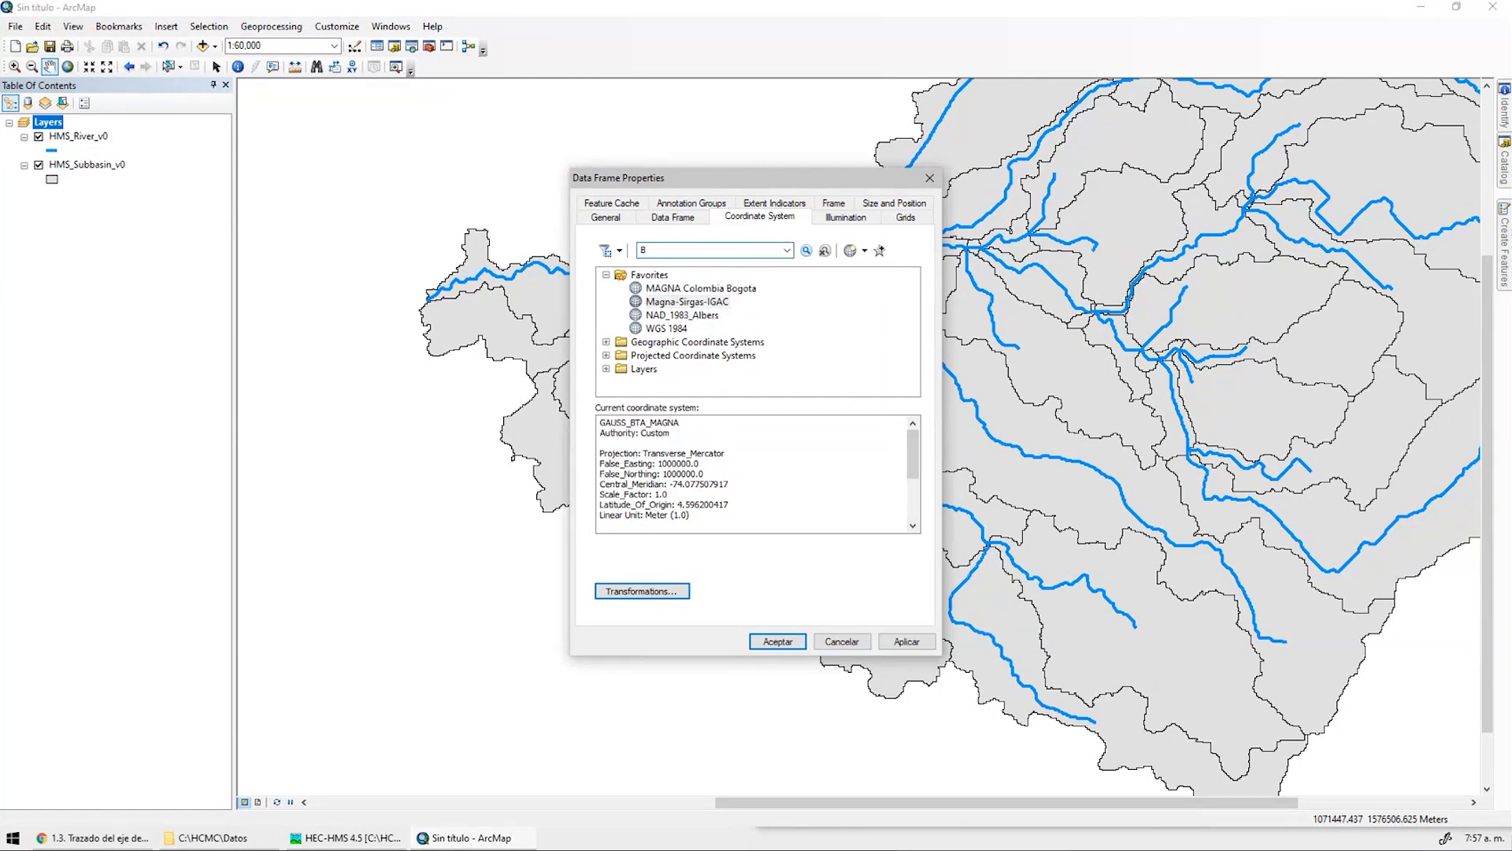
pyautogui.click(807, 251)
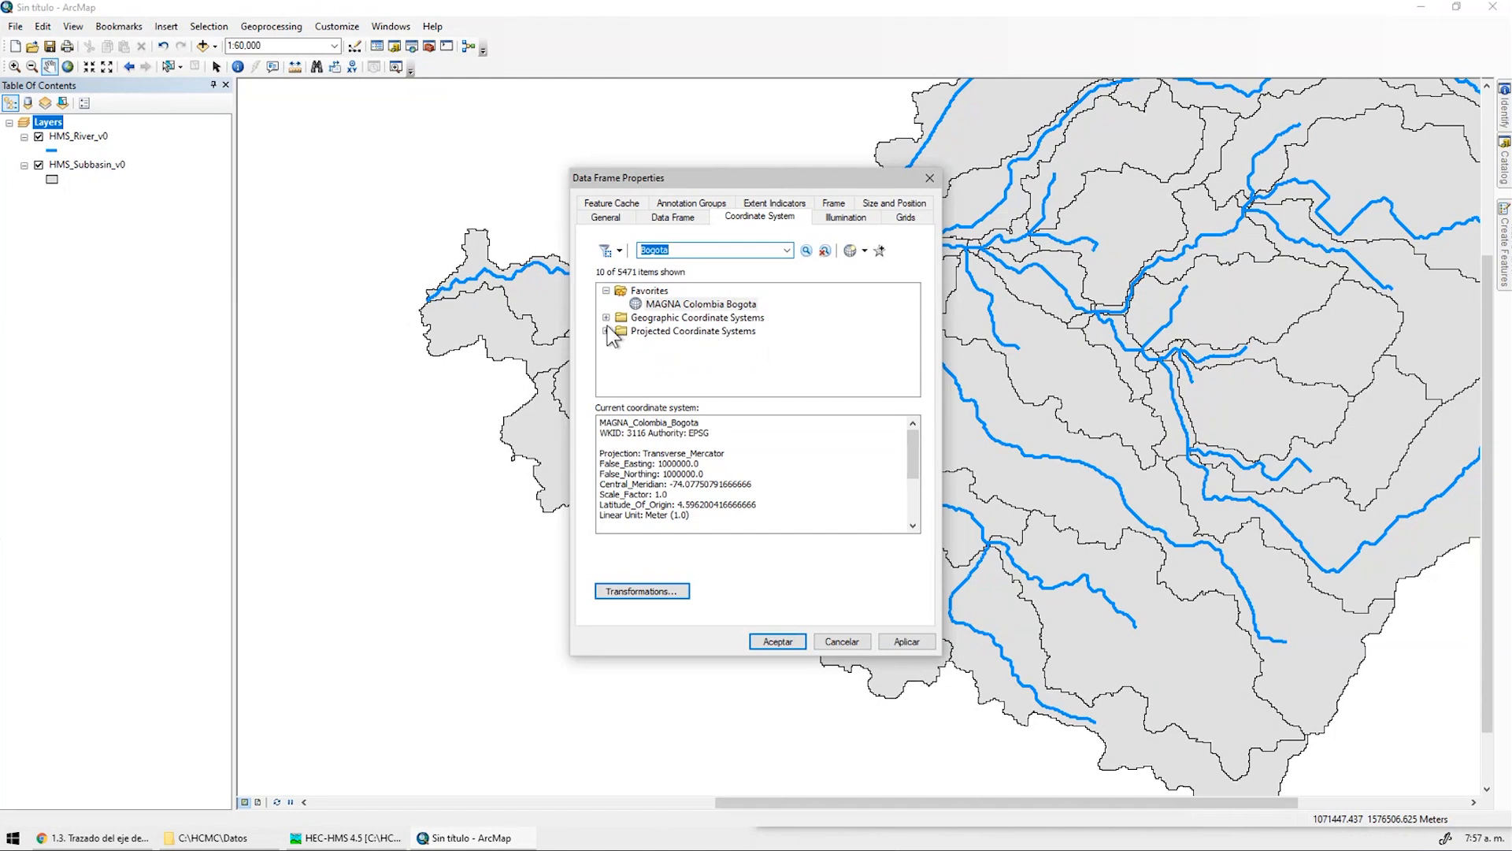
pyautogui.click(606, 331)
pyautogui.click(622, 344)
pyautogui.click(637, 358)
pyautogui.click(651, 371)
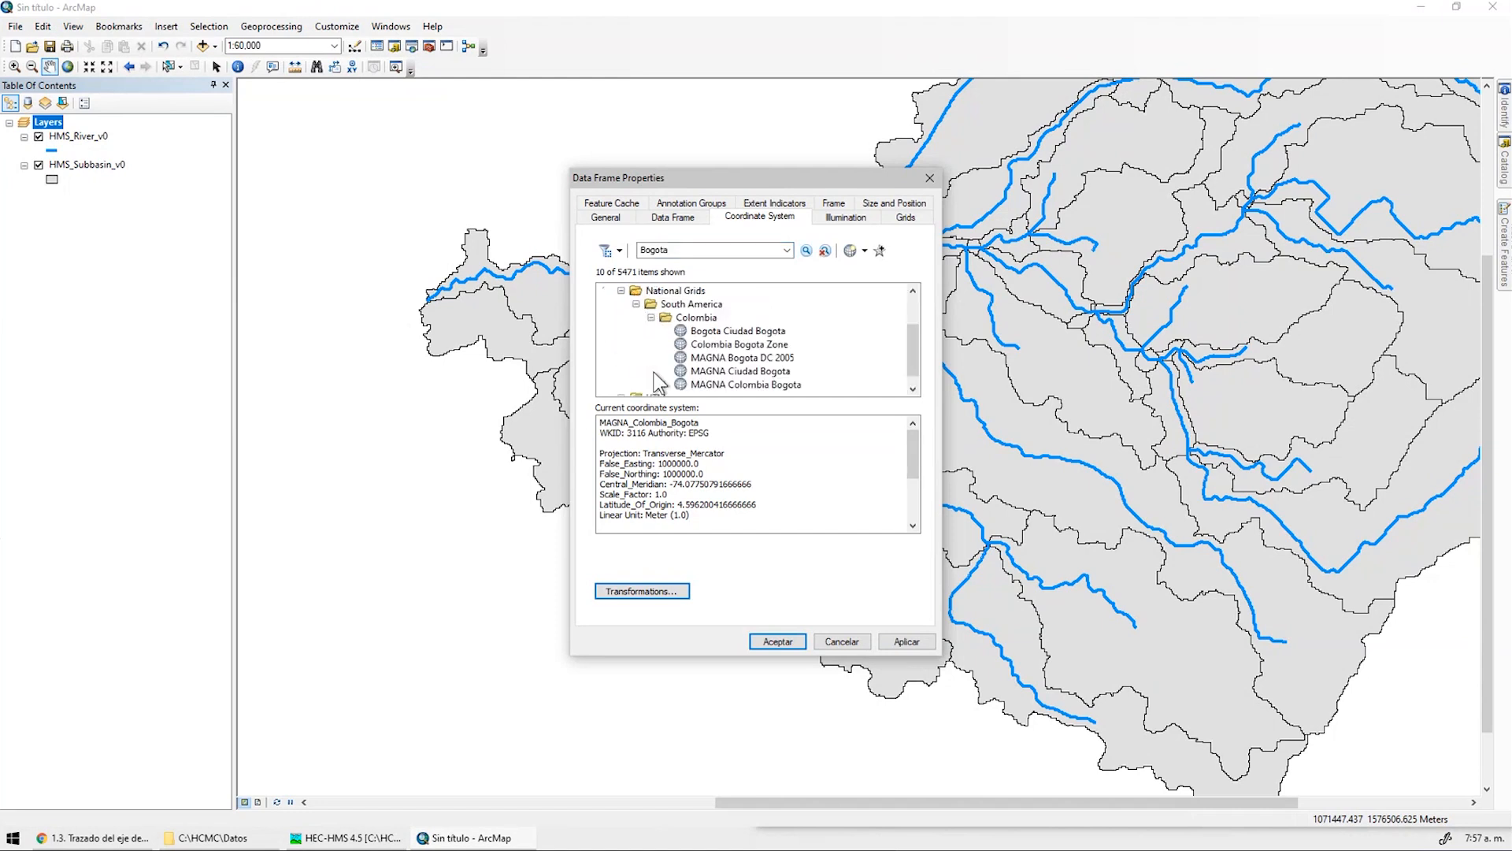
pyautogui.click(784, 384)
# Add MAGNA Colombia Bogota to the favourite coordinate systems
pyautogui.scroll(2, 787, 374)
pyautogui.scroll(-2, 784, 358)
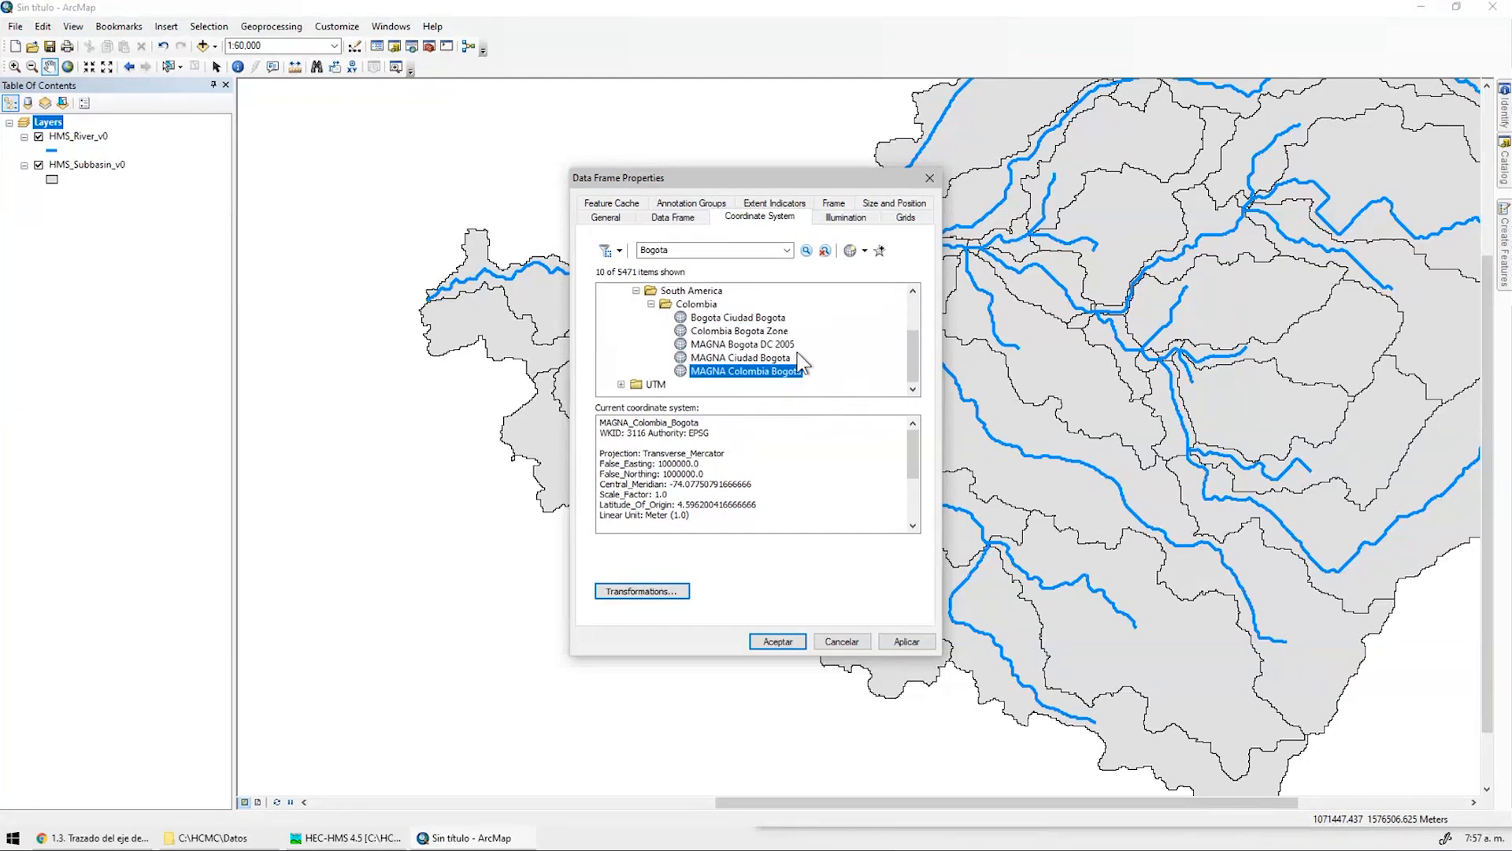
pyautogui.click(880, 250)
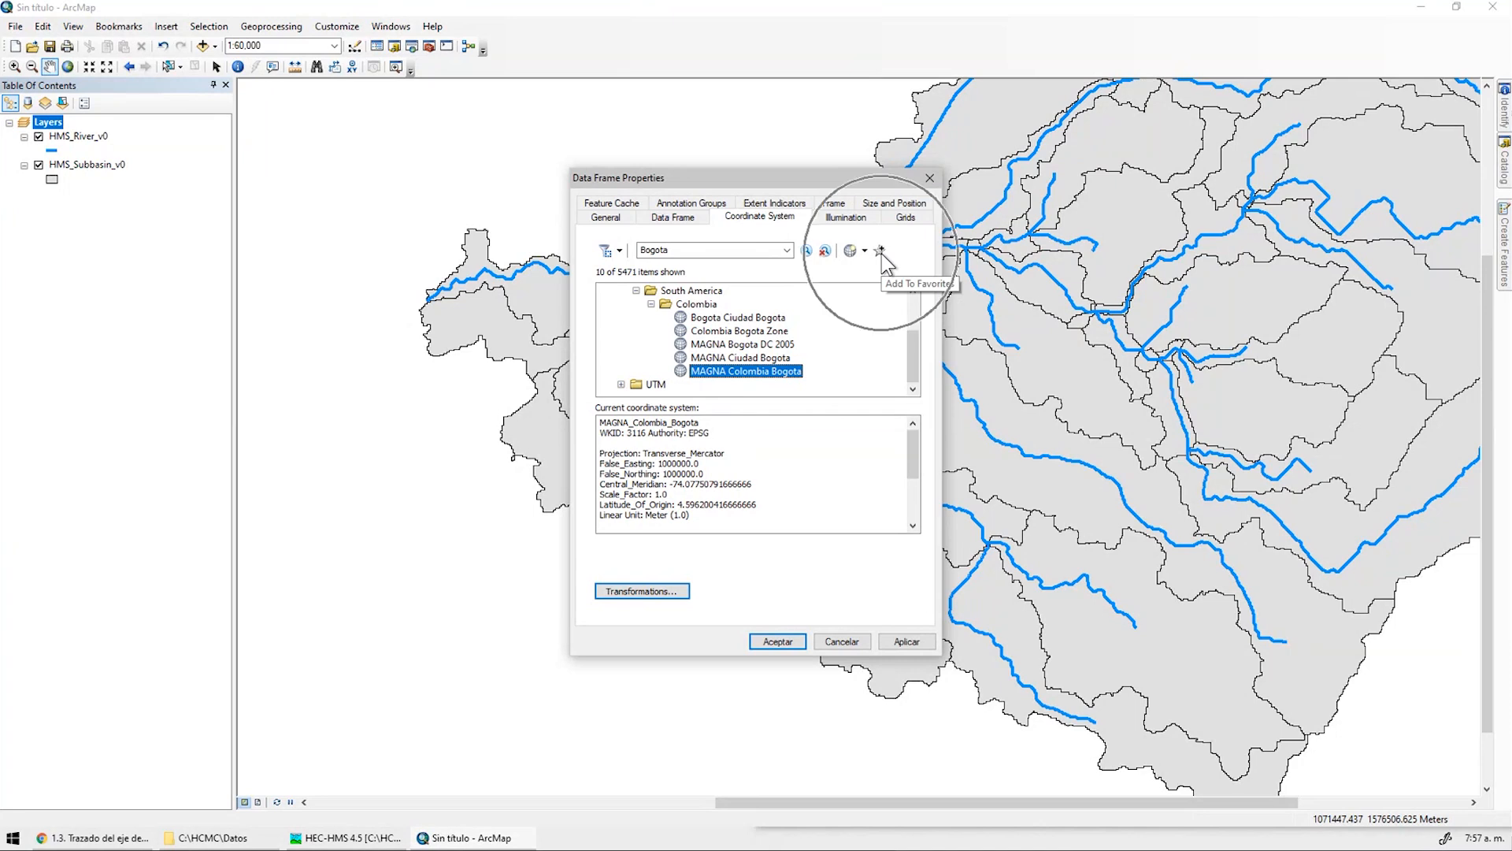
pyautogui.press('ctrl')
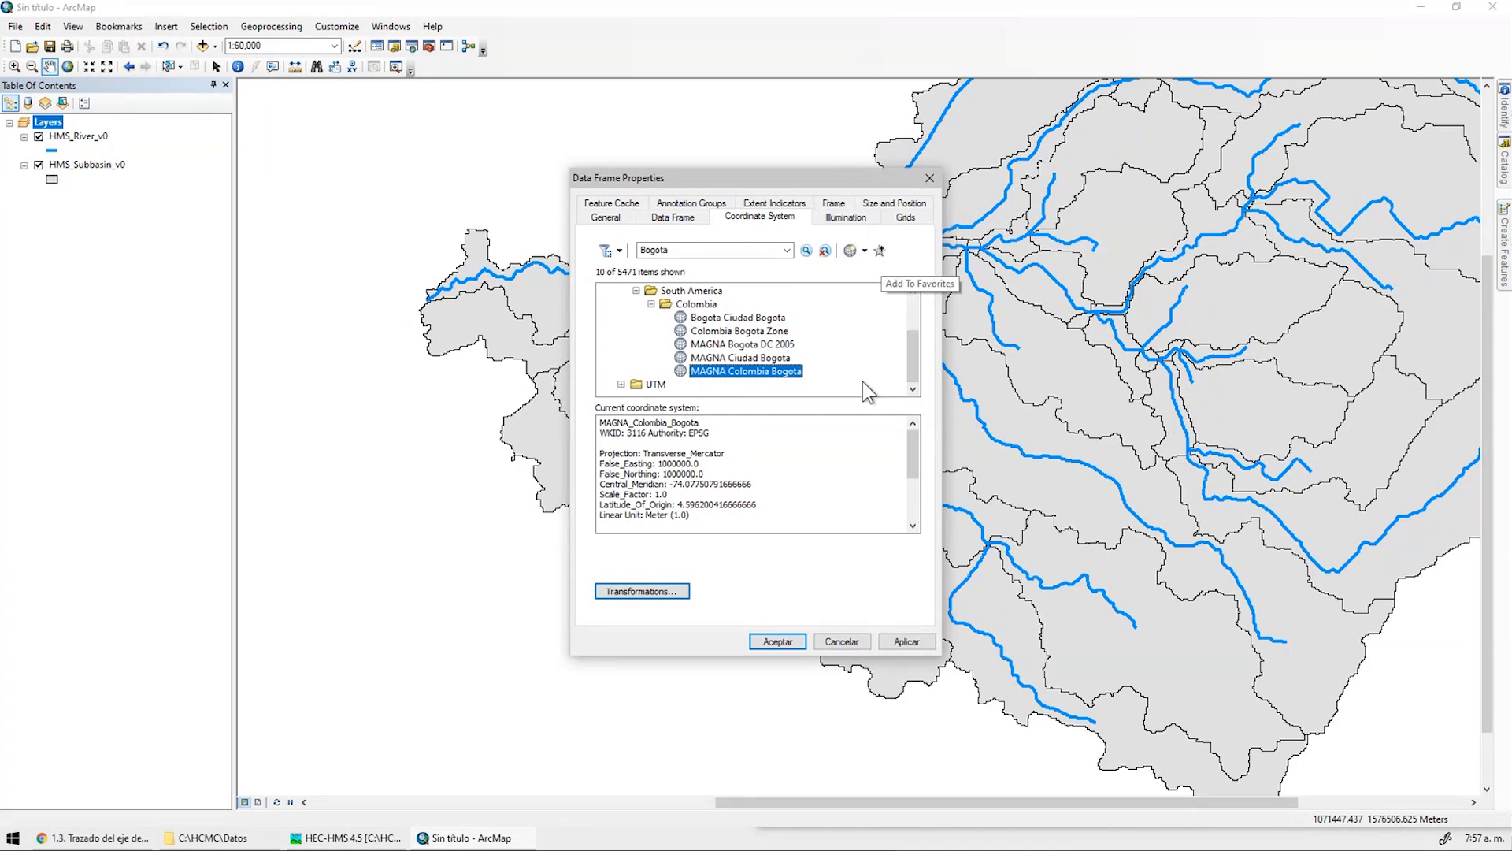
pyautogui.click(880, 250)
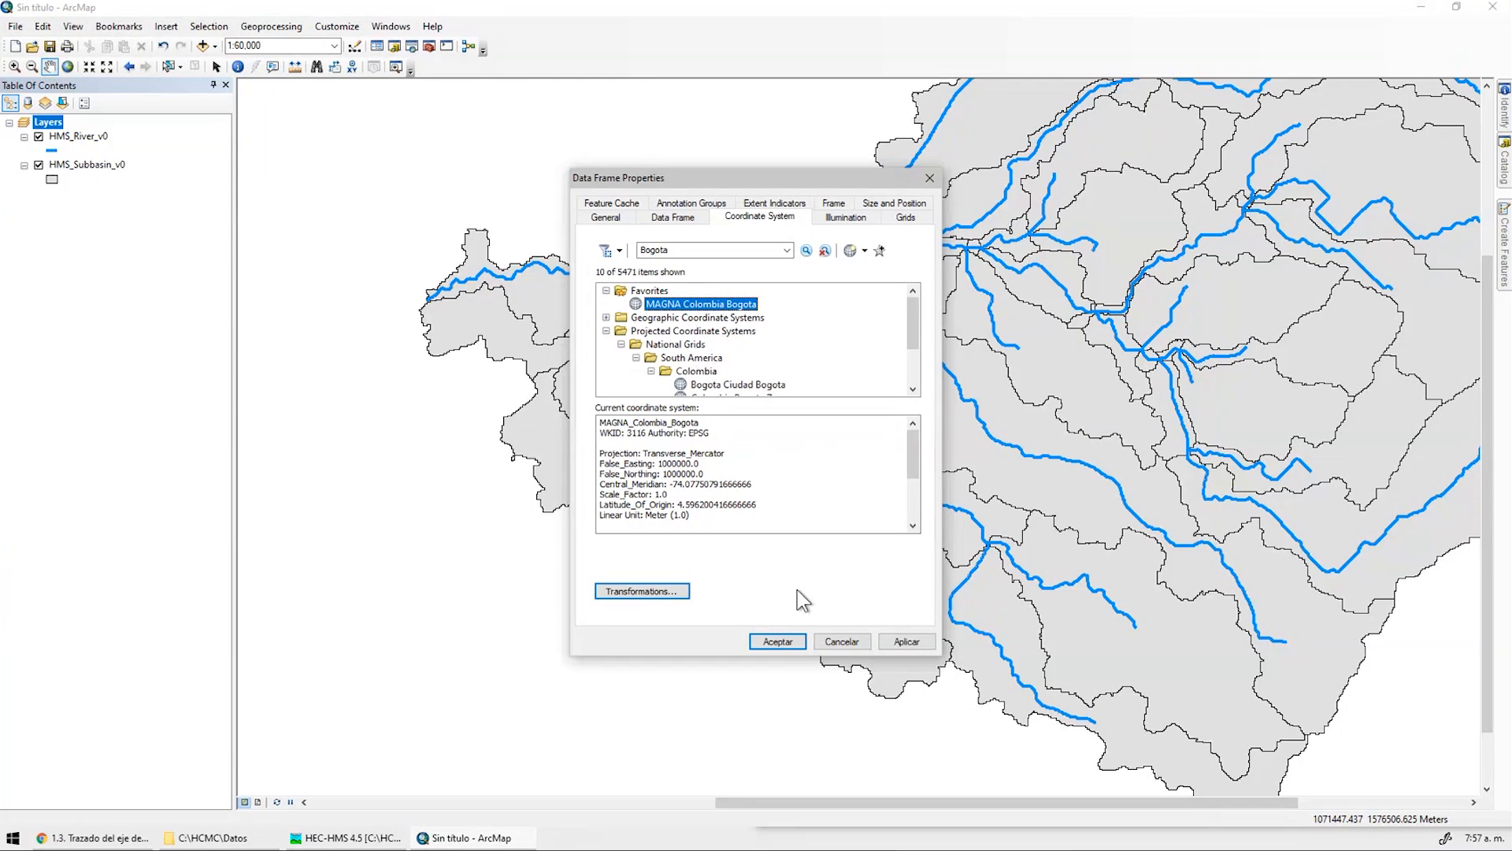
# Clear the Bogota search and apply Magna-Sirgas-IGAC as the map's coordinate system
pyautogui.moveTo(682, 251); pyautogui.dragTo(635, 251)
pyautogui.click(825, 250)
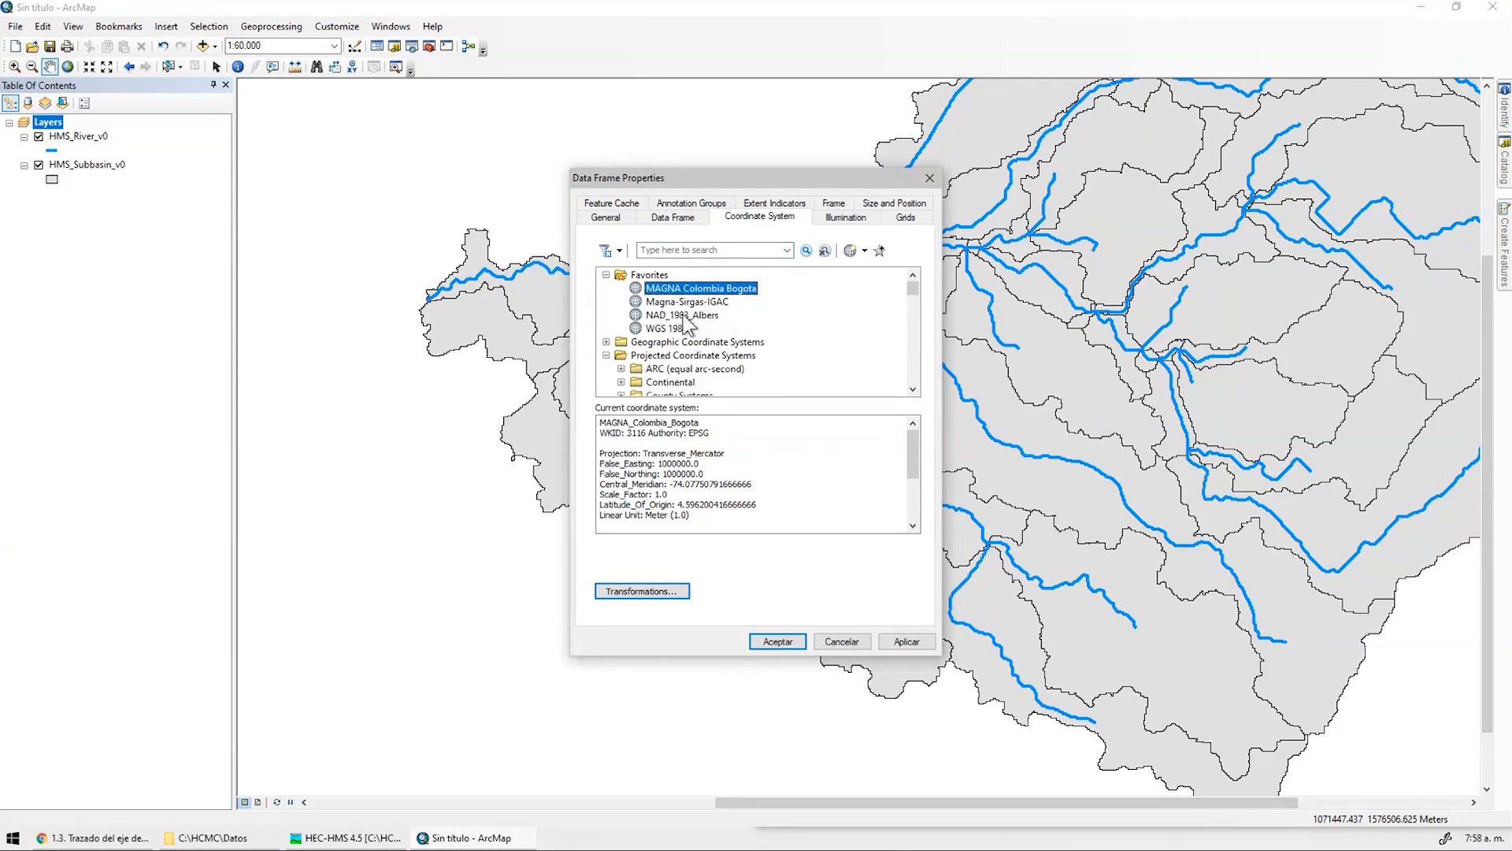
pyautogui.click(684, 301)
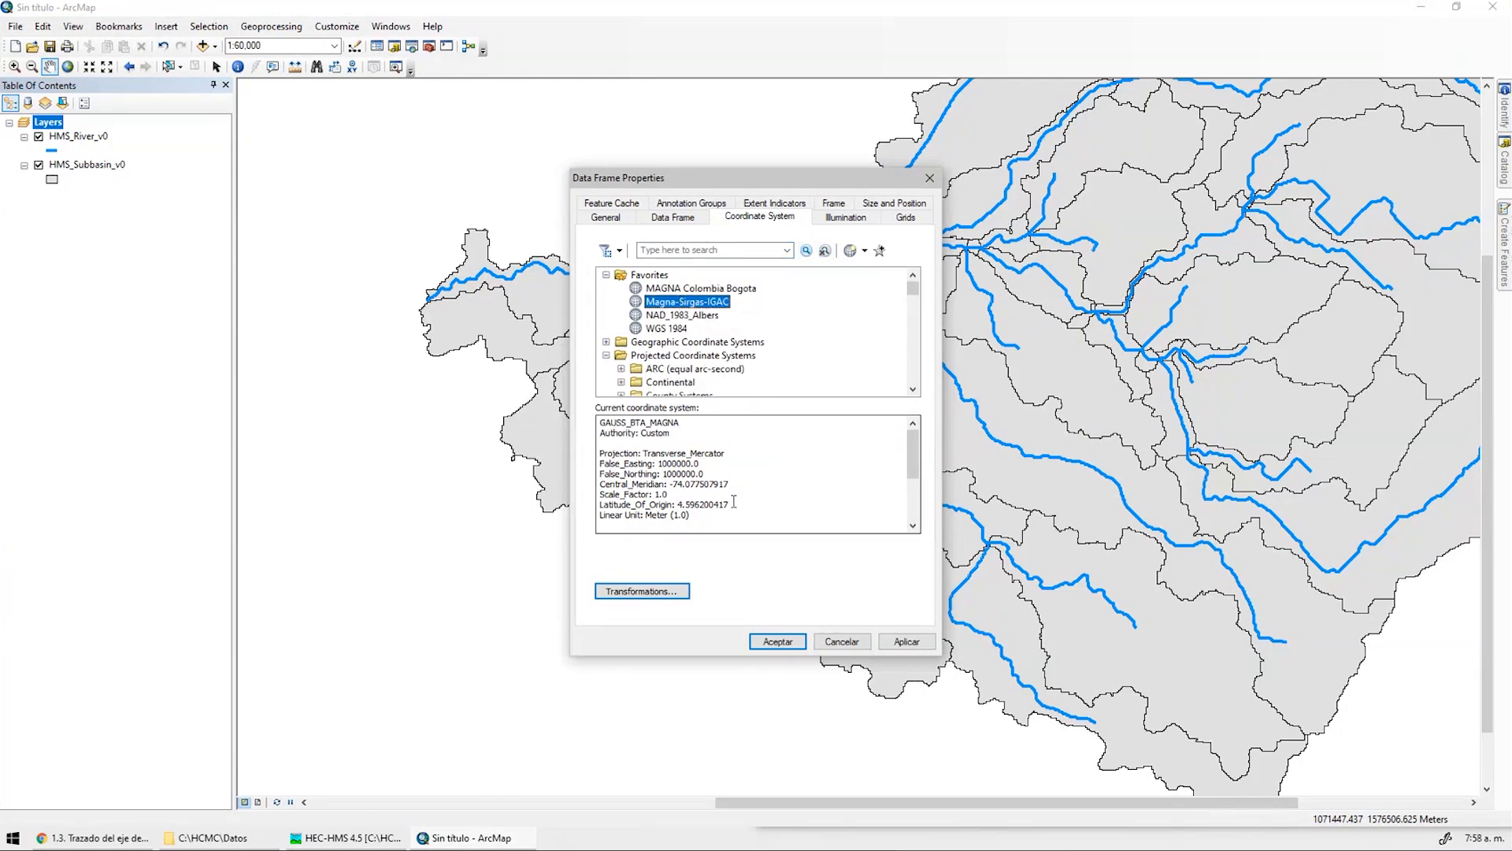
pyautogui.click(906, 641)
pyautogui.click(777, 641)
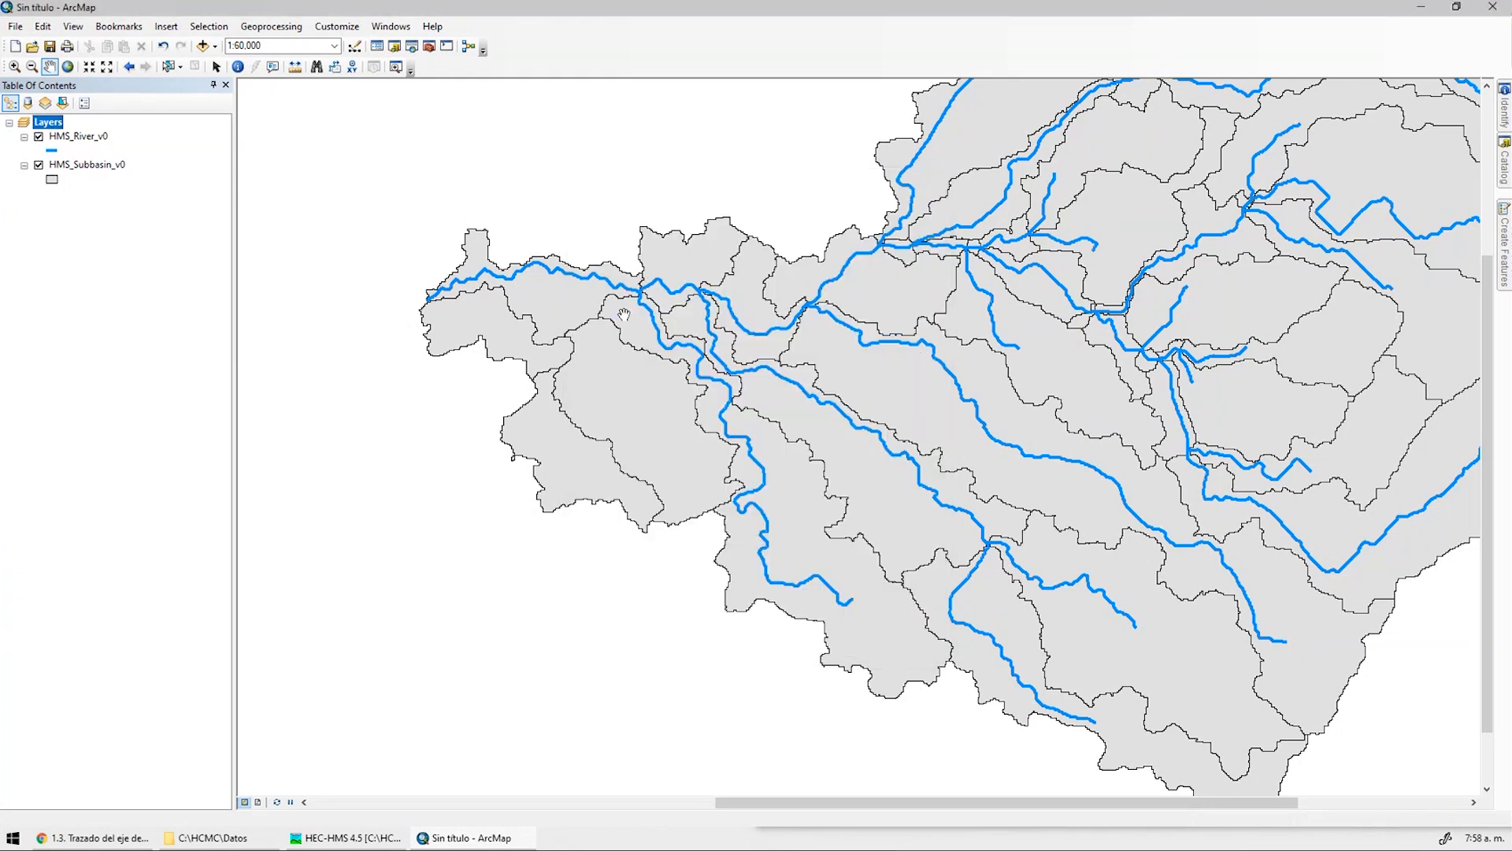
# In Add Data, browse to C:\HCMC and open HCMC0003_NodoValle.xlsx to list its sheets
pyautogui.click(204, 46)
pyautogui.click(697, 315)
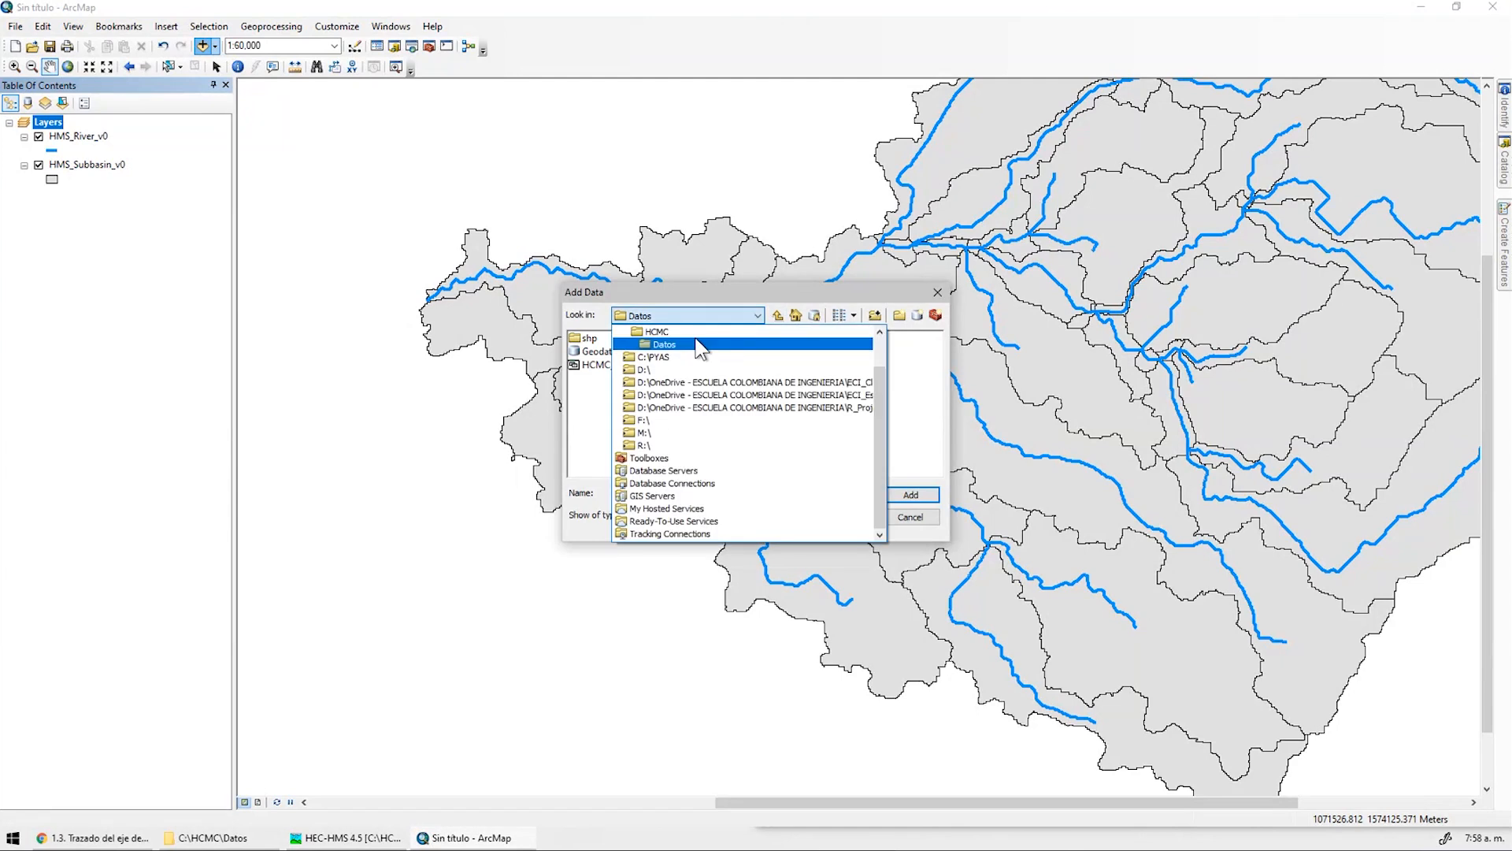
pyautogui.click(656, 332)
pyautogui.click(654, 405)
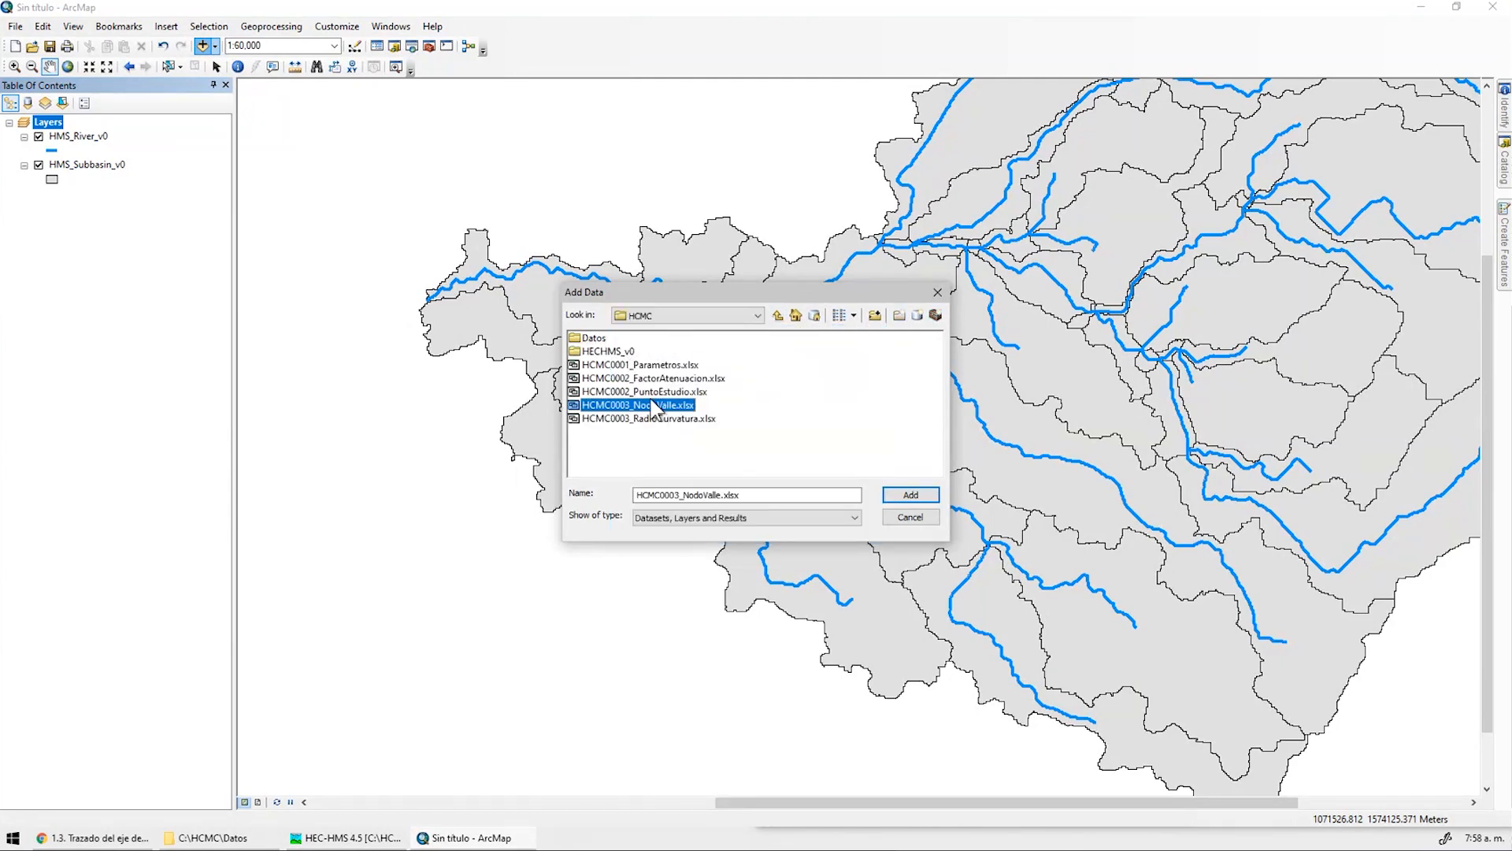
pyautogui.click(682, 429)
pyautogui.doubleClick(670, 405)
# Select the NodoEjeValleProyectoGIS$ sheet in the Add Data dialog
pyautogui.click(237, 841)
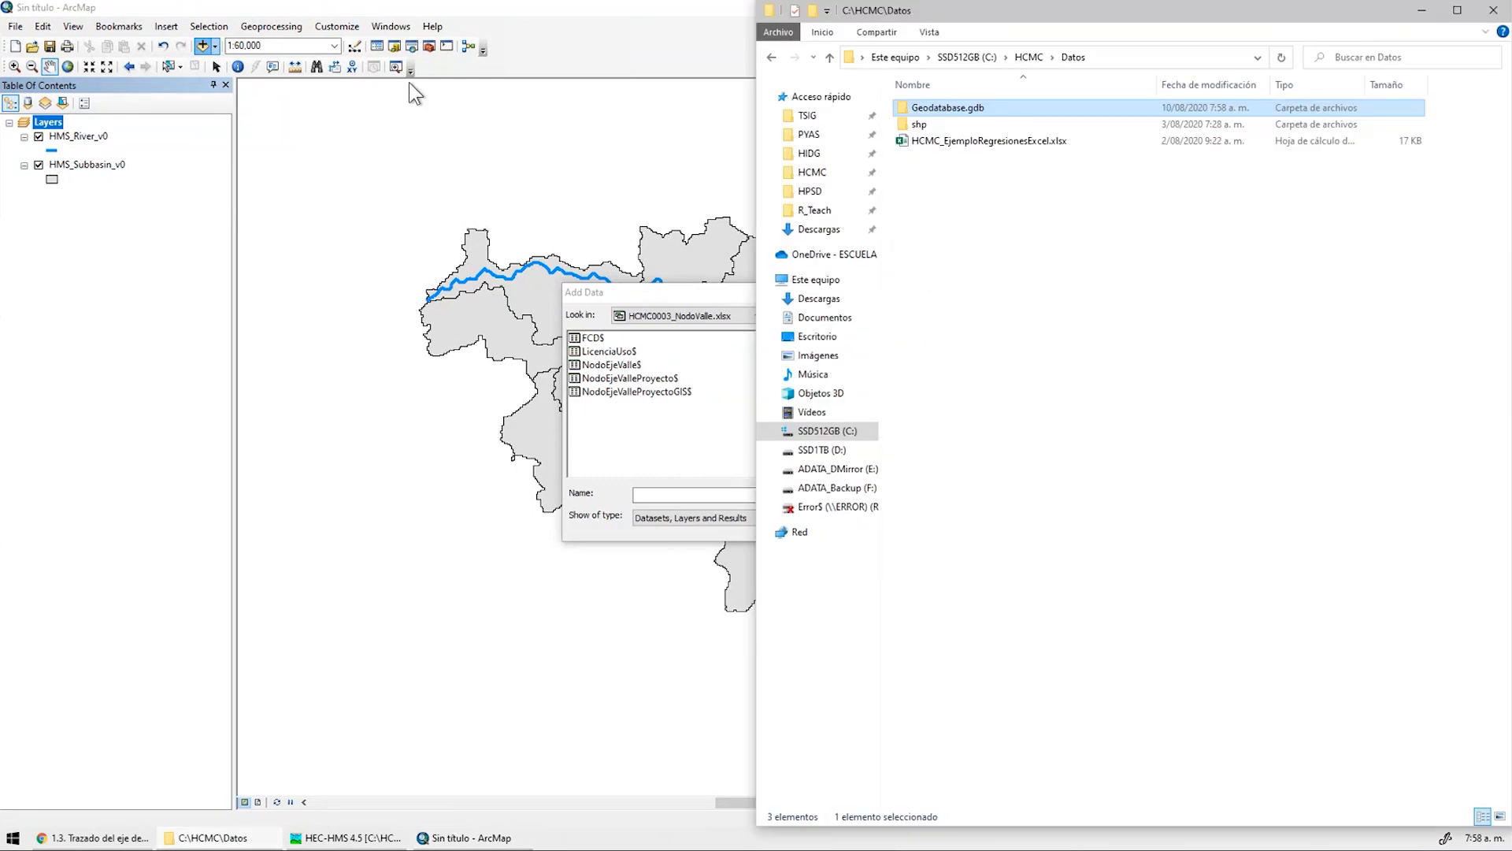
pyautogui.click(928, 33)
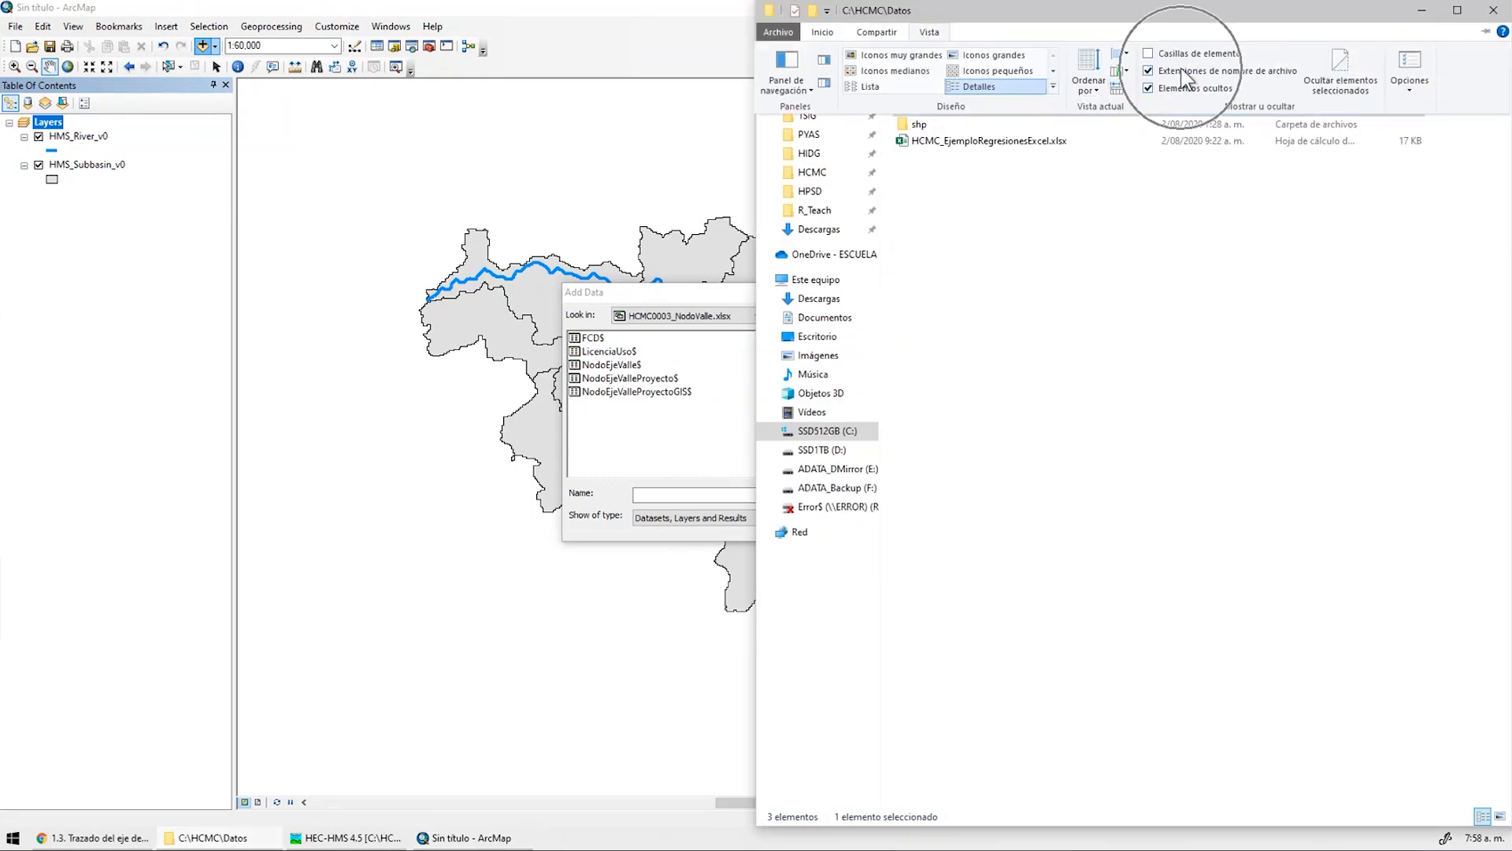
pyautogui.click(731, 367)
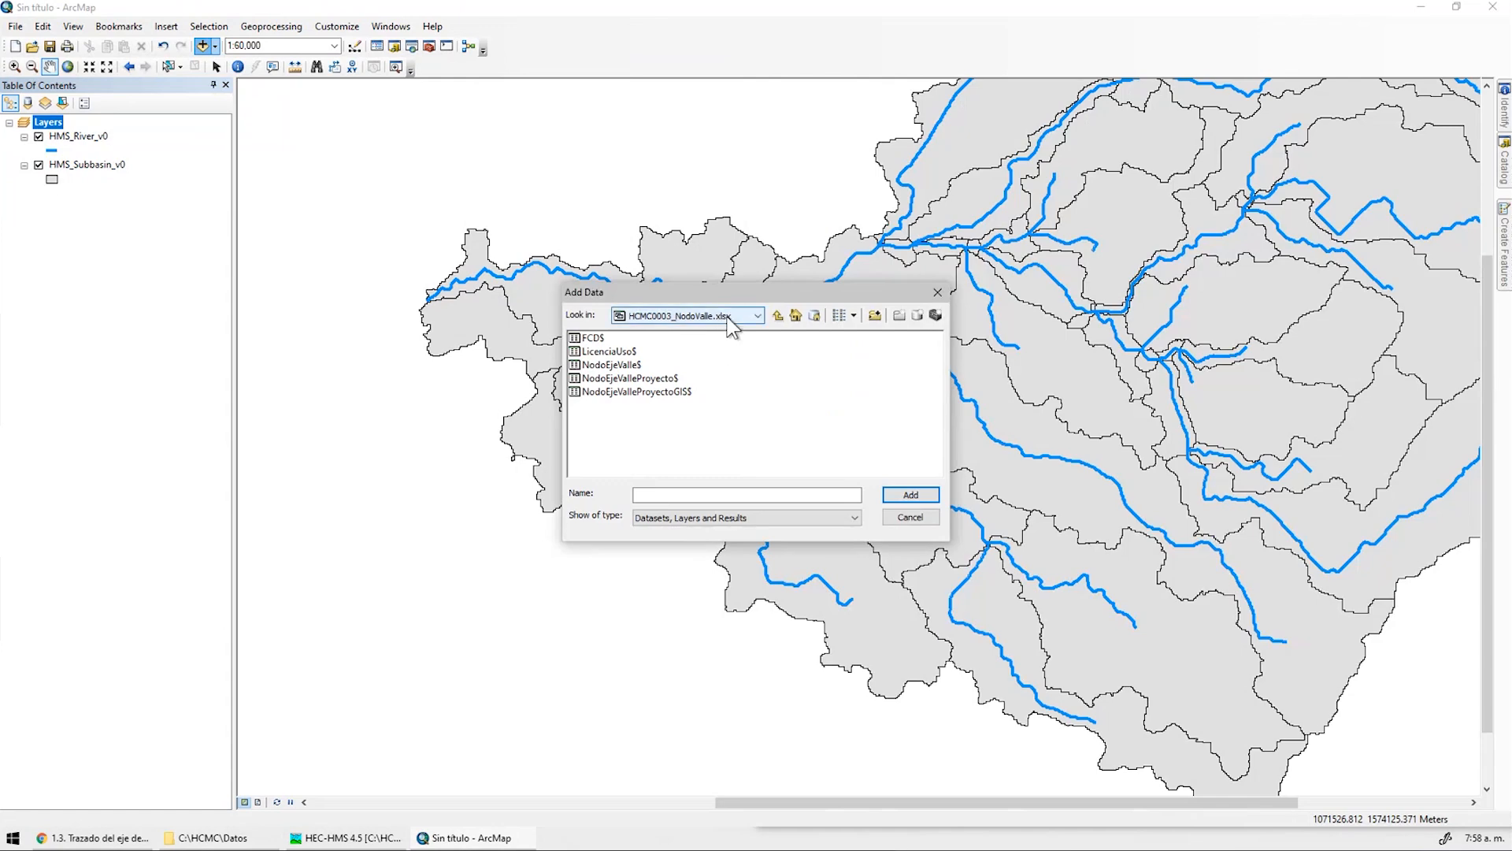
pyautogui.click(126, 843)
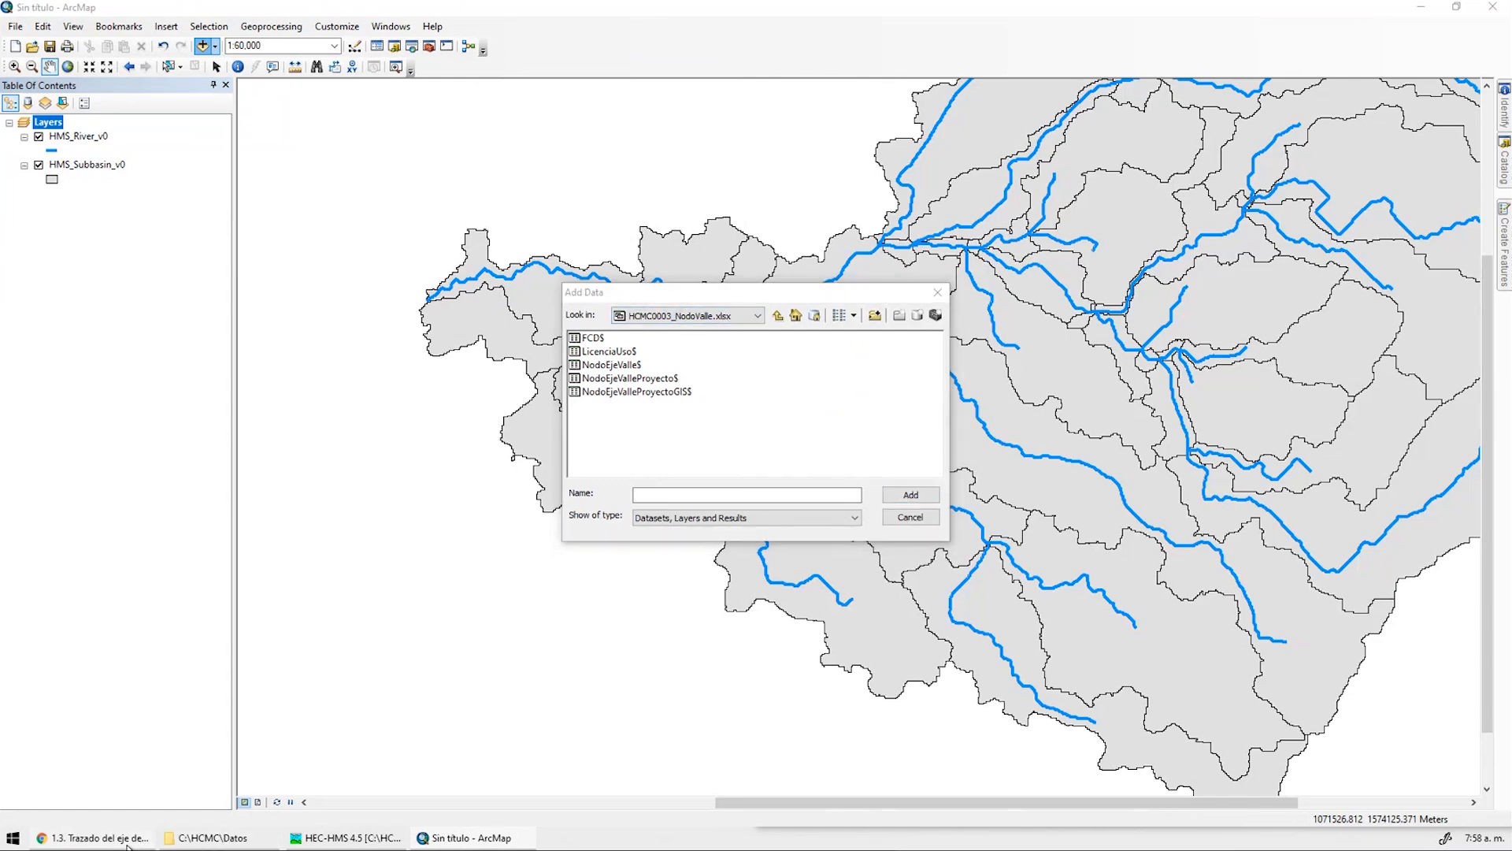
pyautogui.click(126, 843)
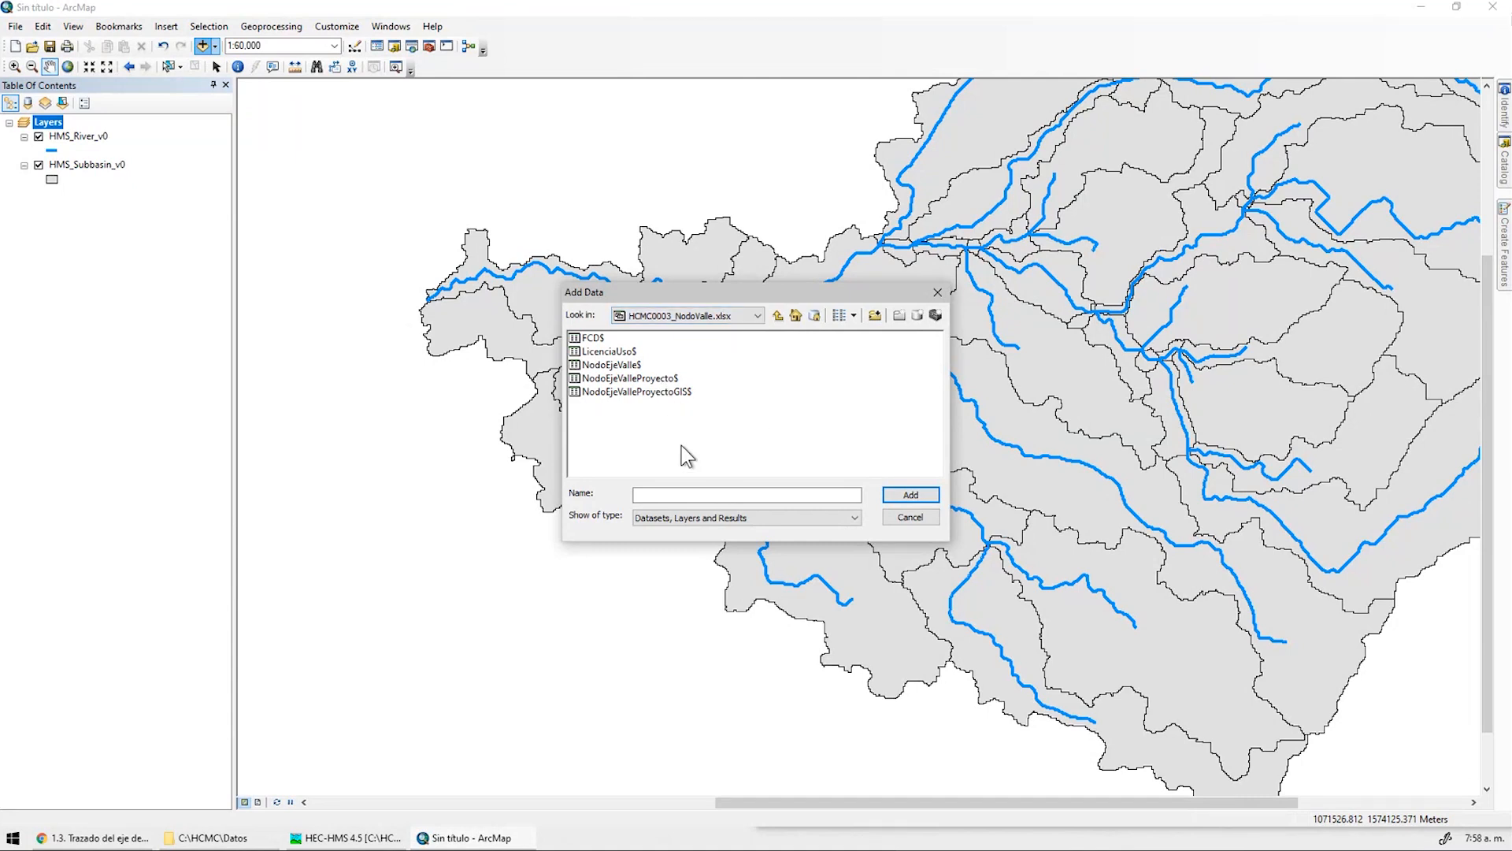
pyautogui.click(651, 393)
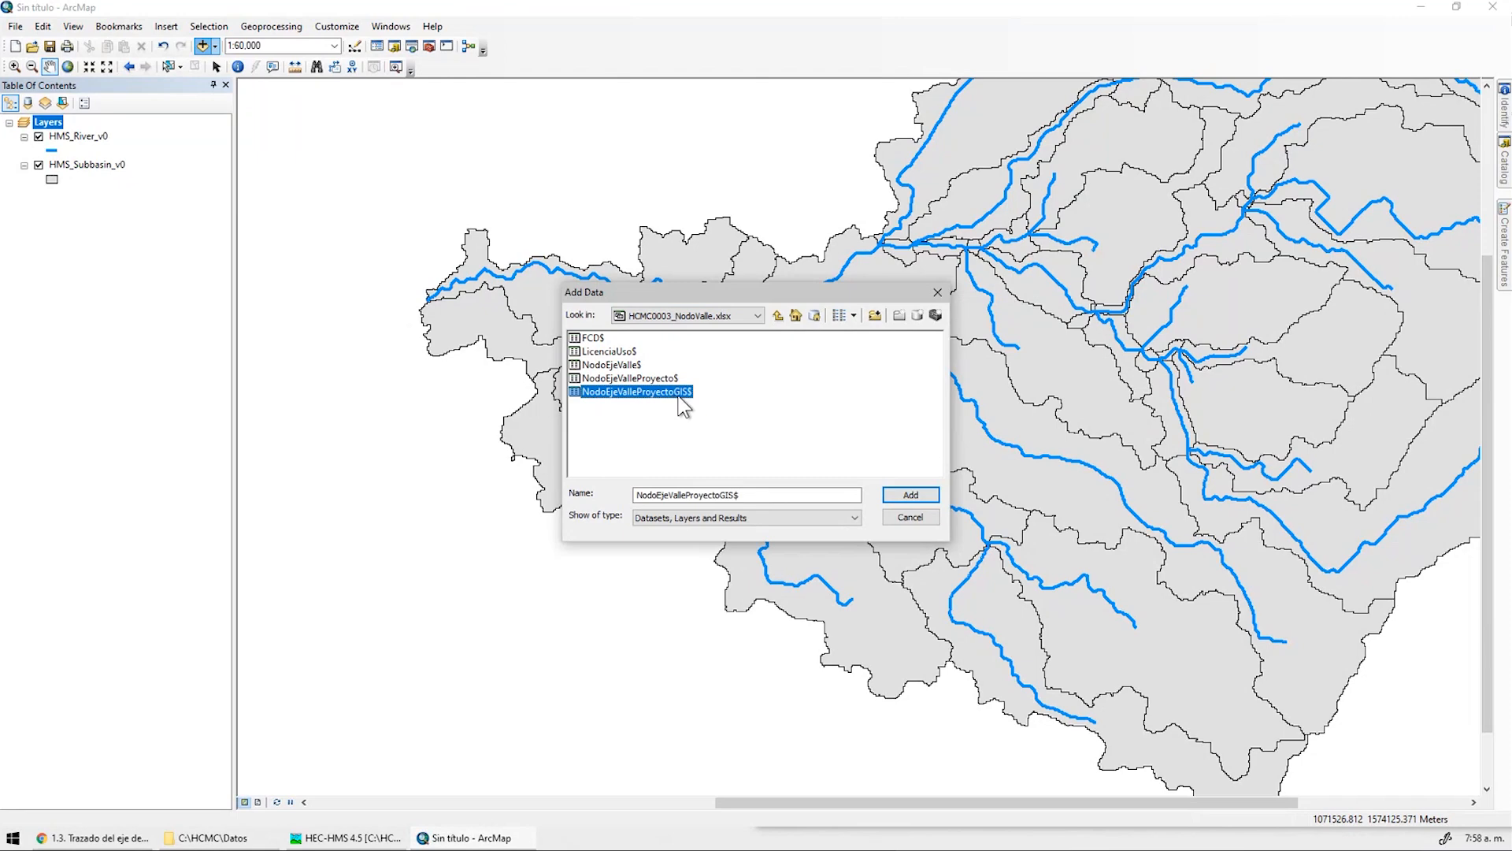
# Add the NodoEjeValleProyectoGIS$ sheet and open its table showing all 16 rows
pyautogui.click(904, 500)
pyautogui.rightClick(165, 240)
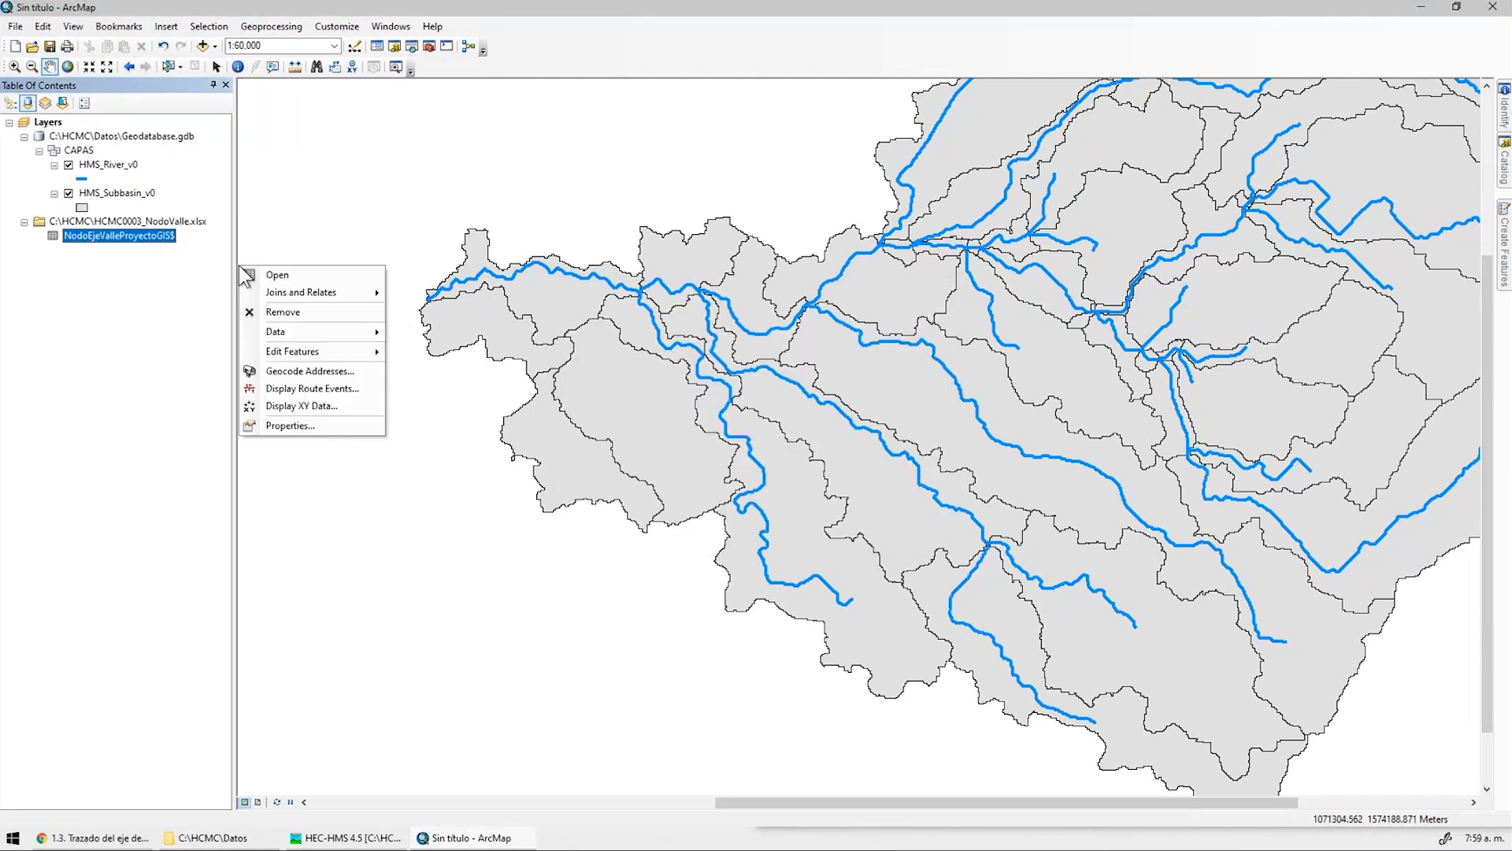
pyautogui.click(291, 277)
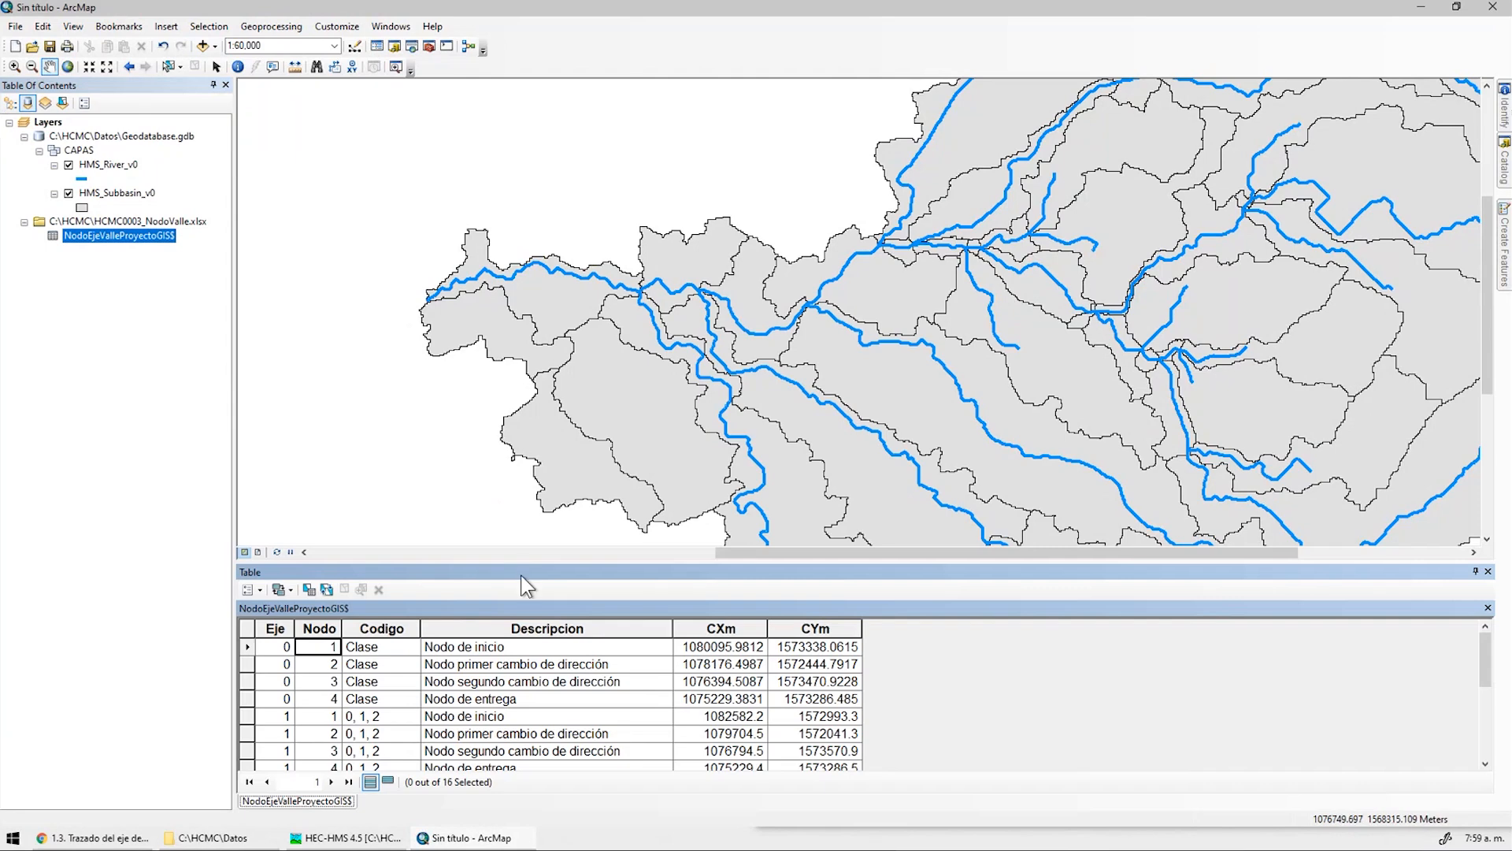
pyautogui.moveTo(519, 567); pyautogui.dragTo(506, 417)
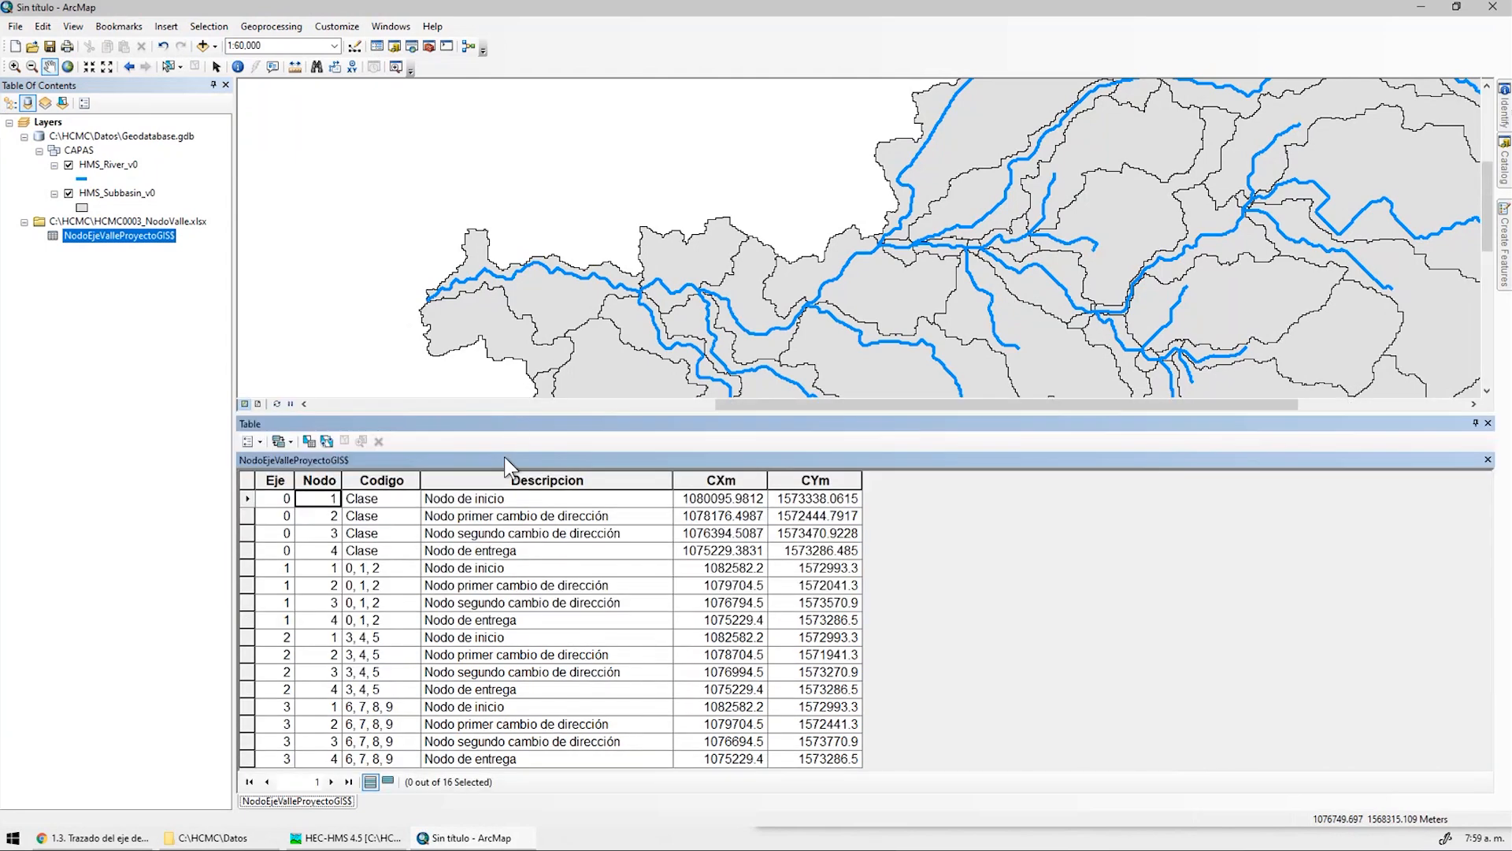
# Review the Nodo, Codigo, Descripcion, CXm and CYm columns of the node table
pyautogui.click(329, 482)
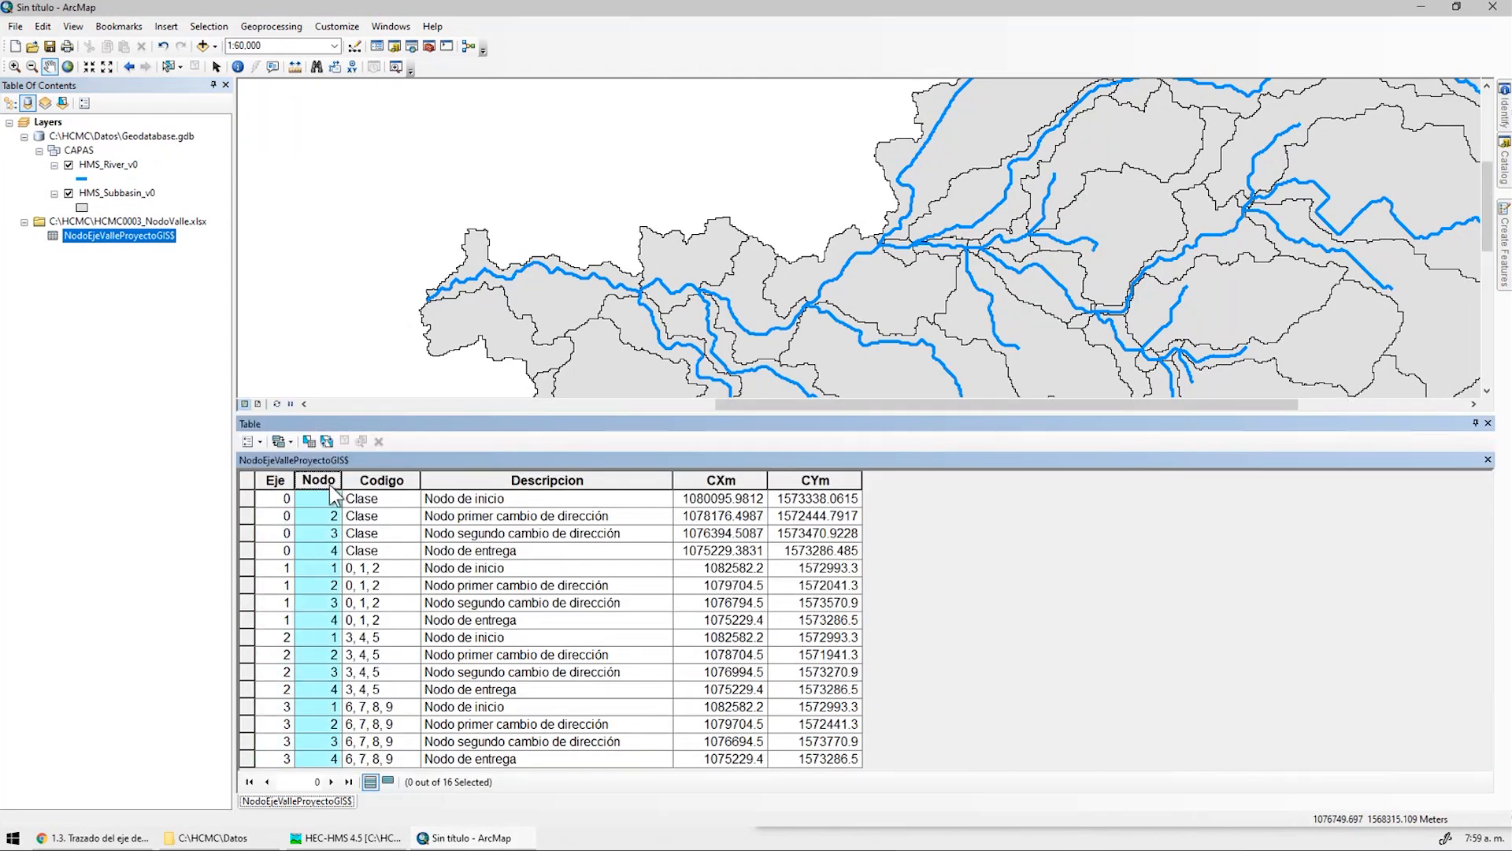
pyautogui.click(400, 482)
pyautogui.click(631, 482)
pyautogui.click(721, 480)
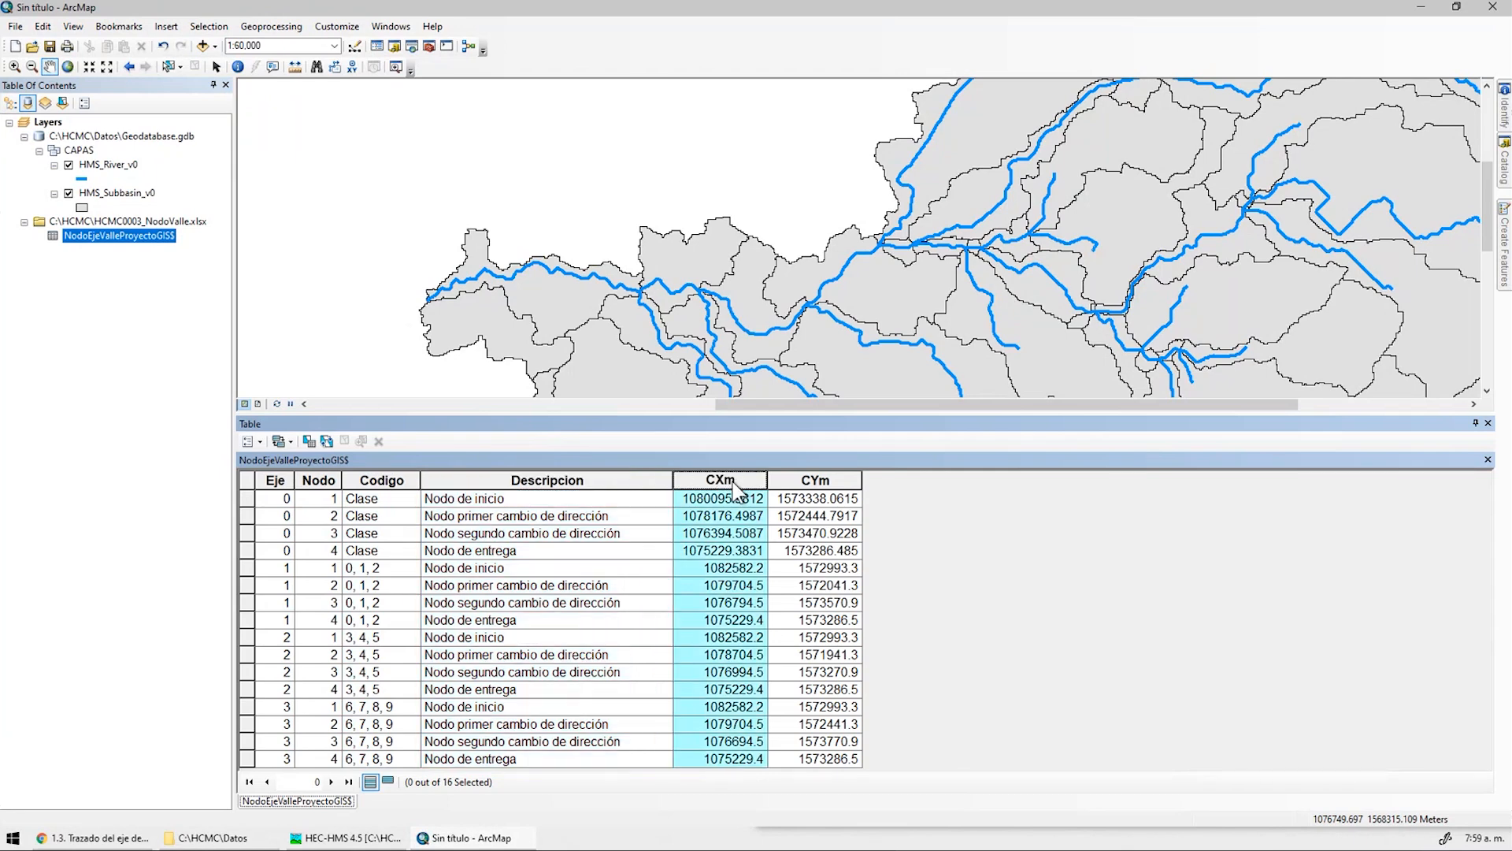
pyautogui.click(814, 478)
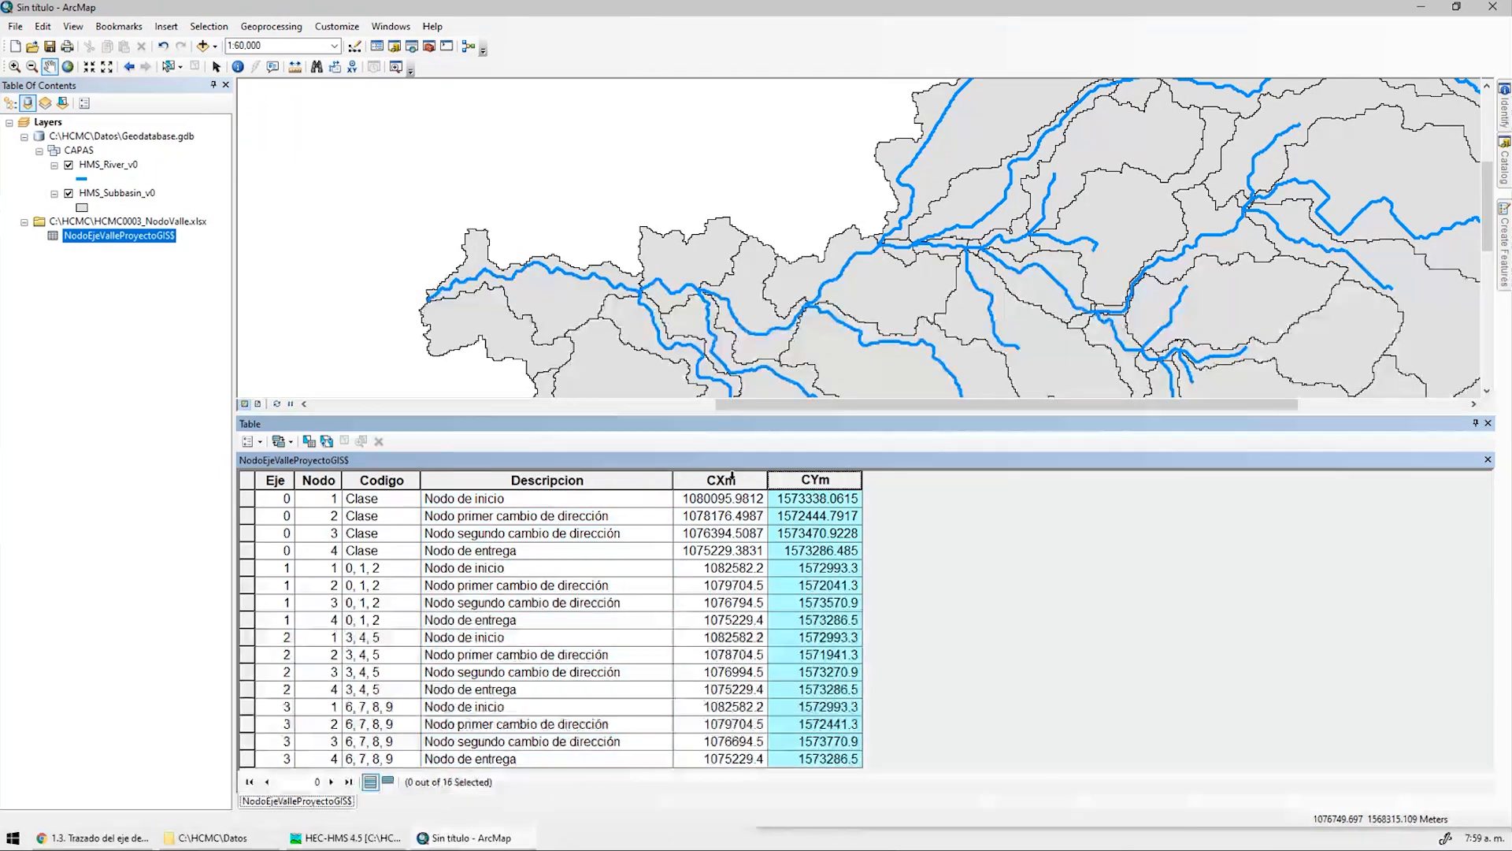
pyautogui.click(658, 516)
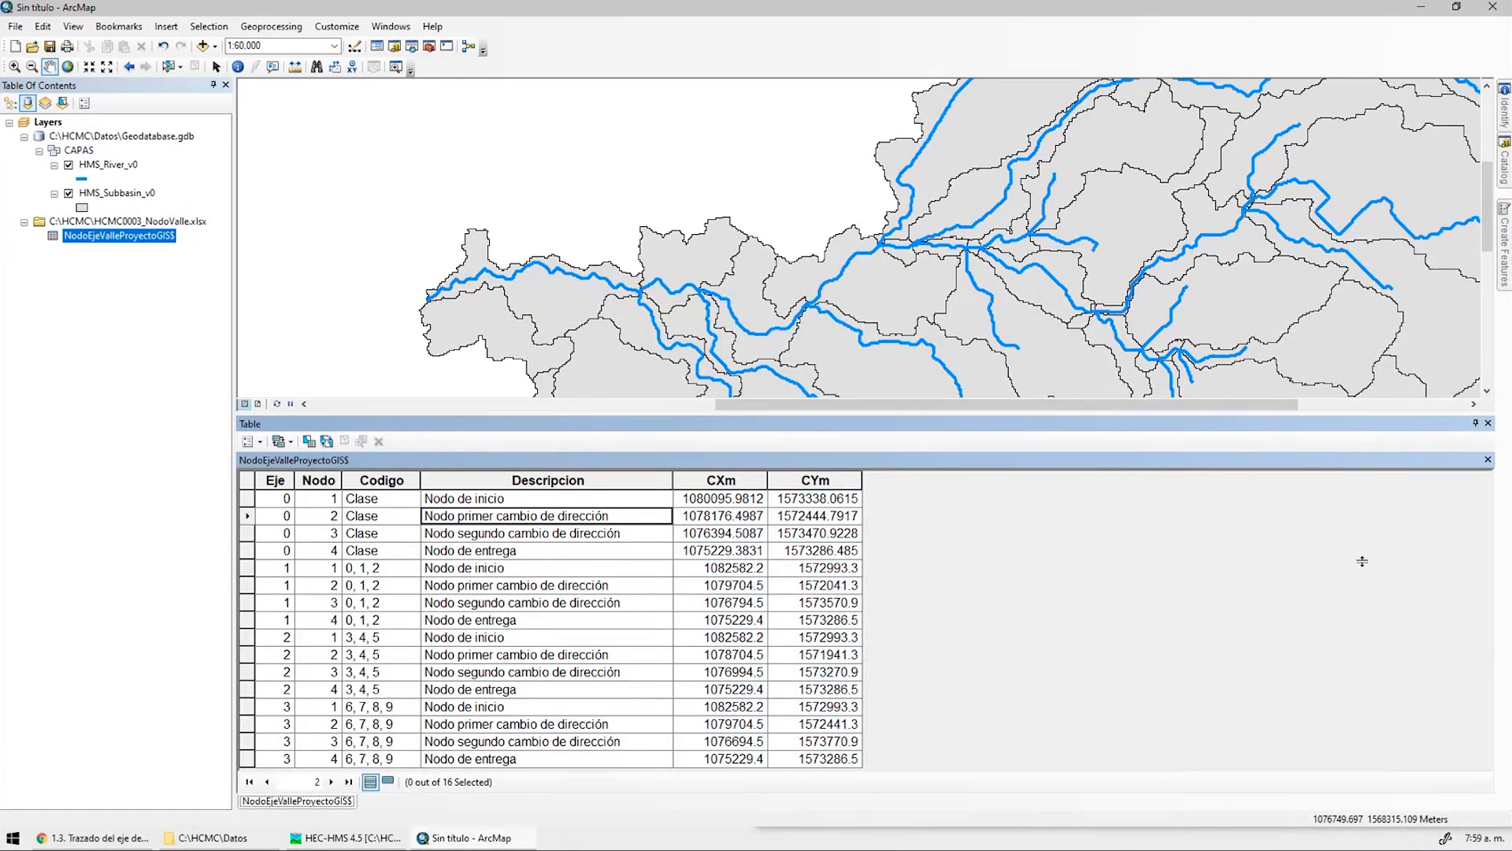
pyautogui.moveTo(1361, 561); pyautogui.dragTo(1362, 562)
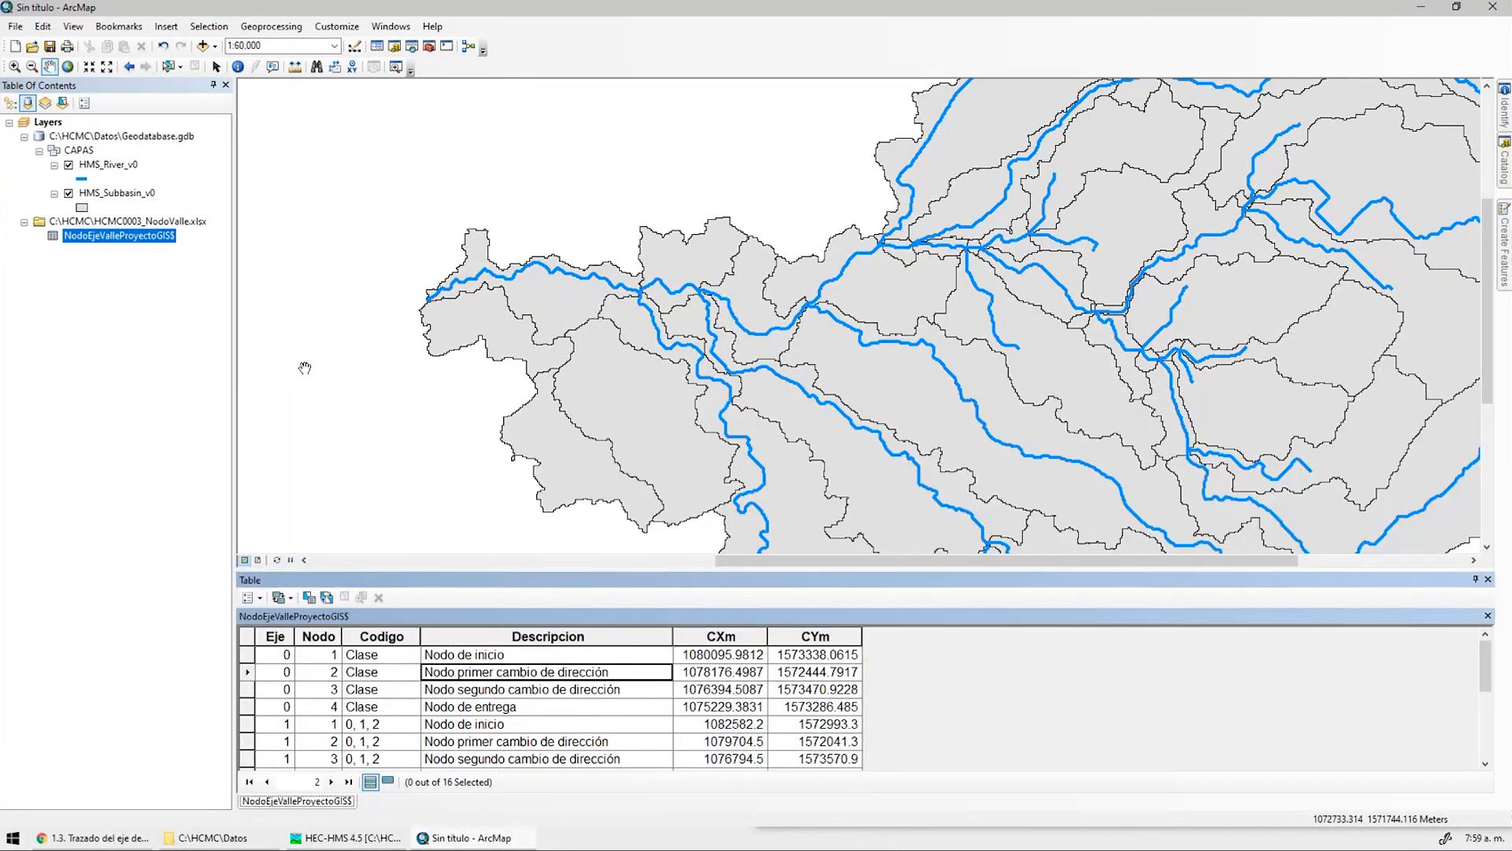
# Display the node table as XY points using CXm for X and CYm for Y
pyautogui.rightClick(144, 249)
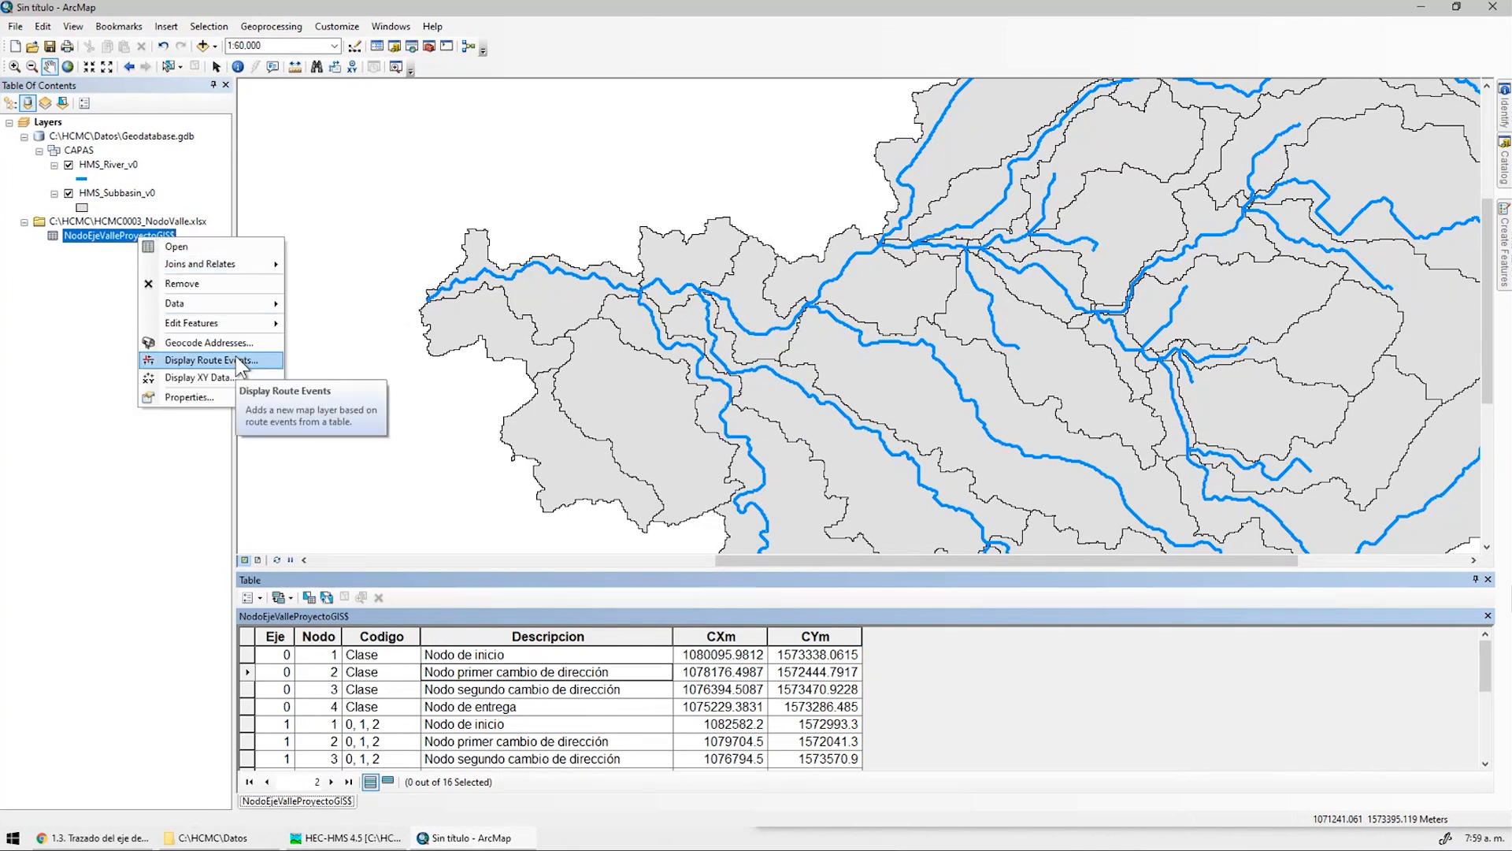
pyautogui.click(197, 377)
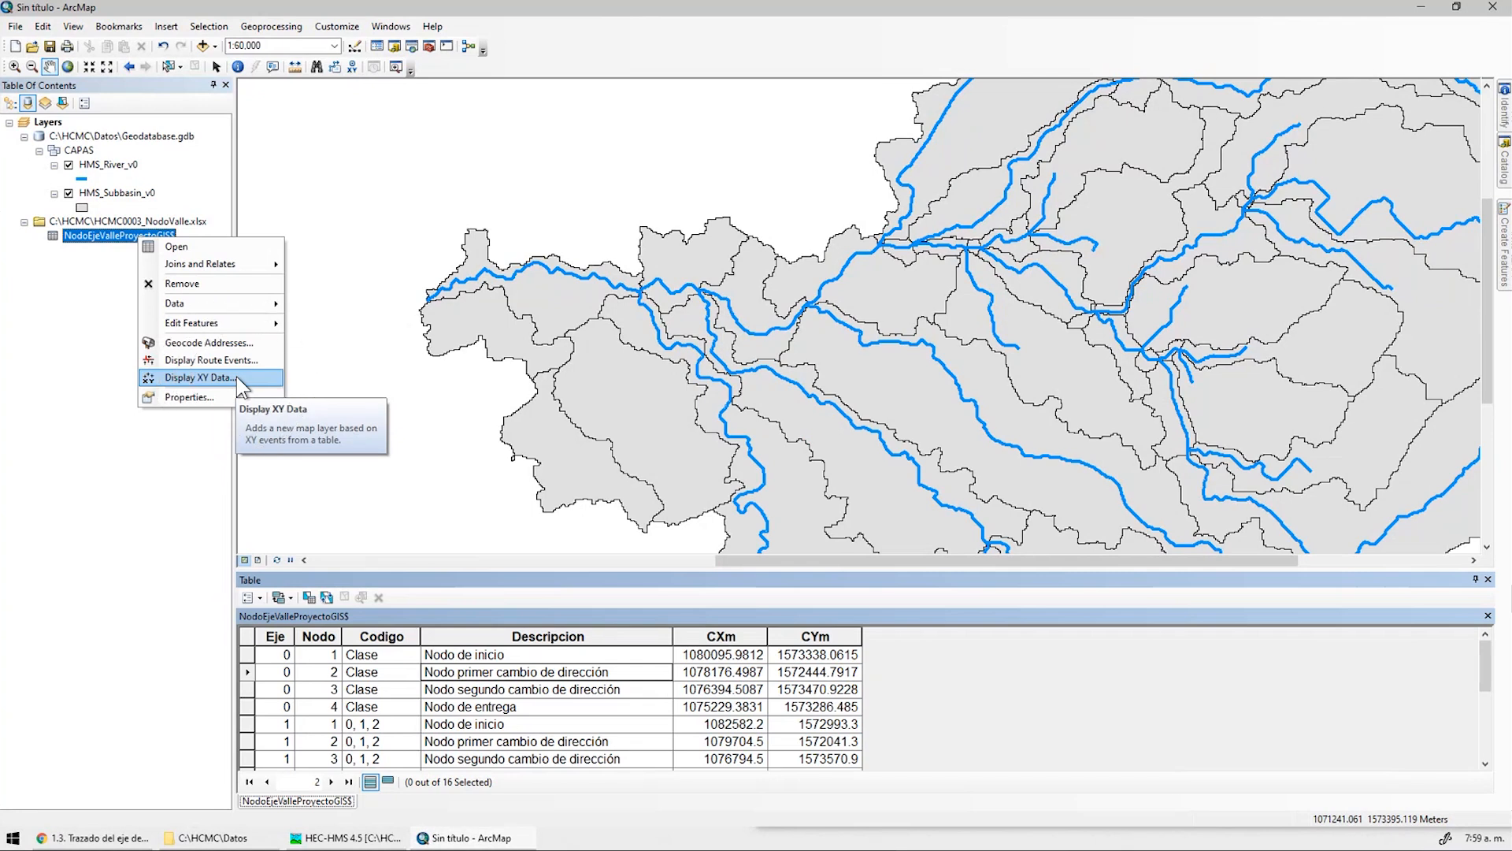
pyautogui.click(744, 321)
pyautogui.click(744, 357)
pyautogui.click(744, 343)
pyautogui.click(732, 388)
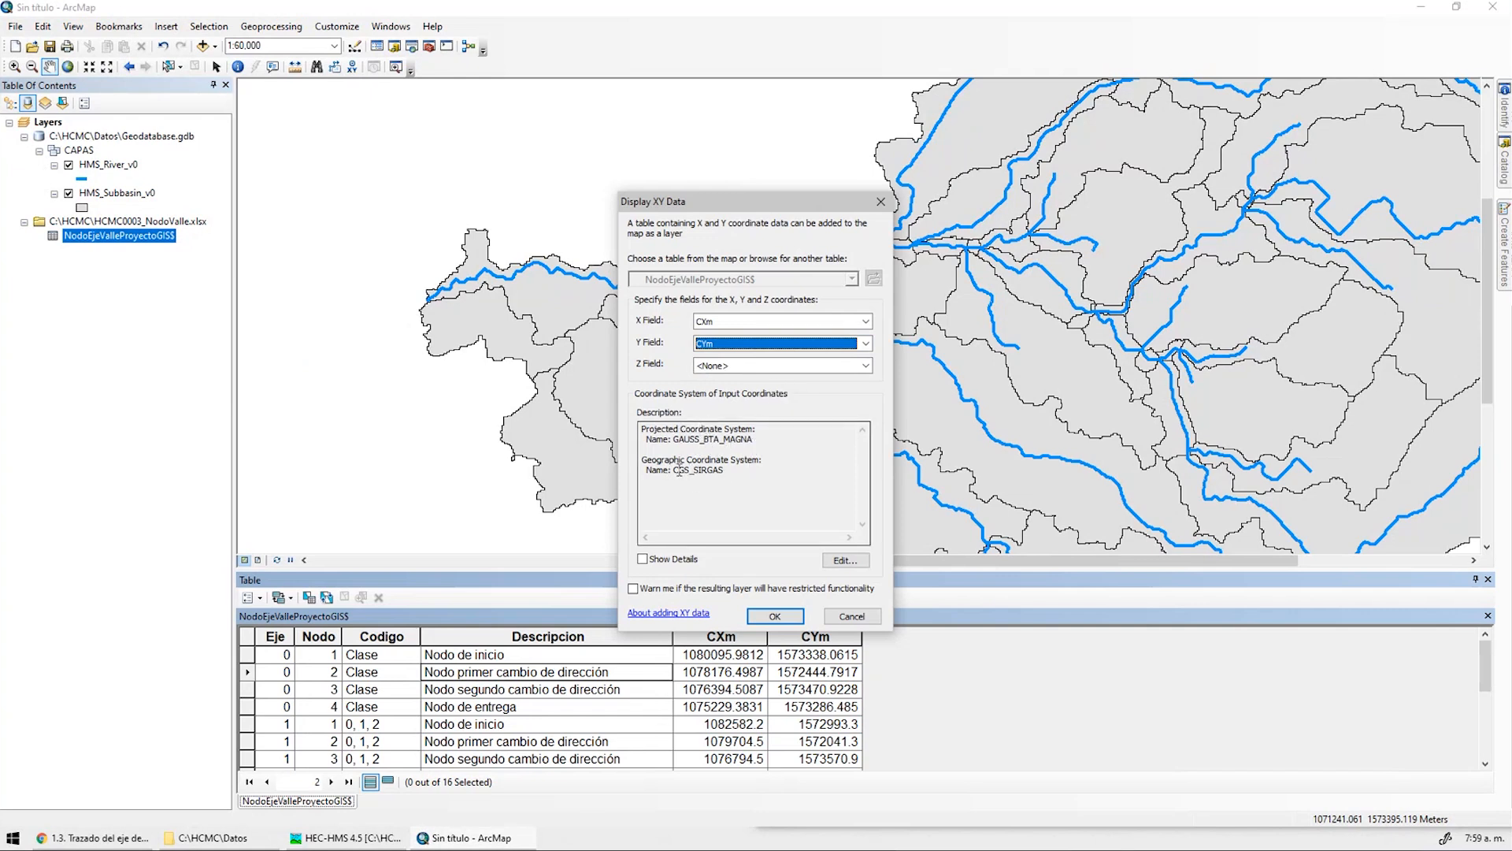
pyautogui.click(775, 616)
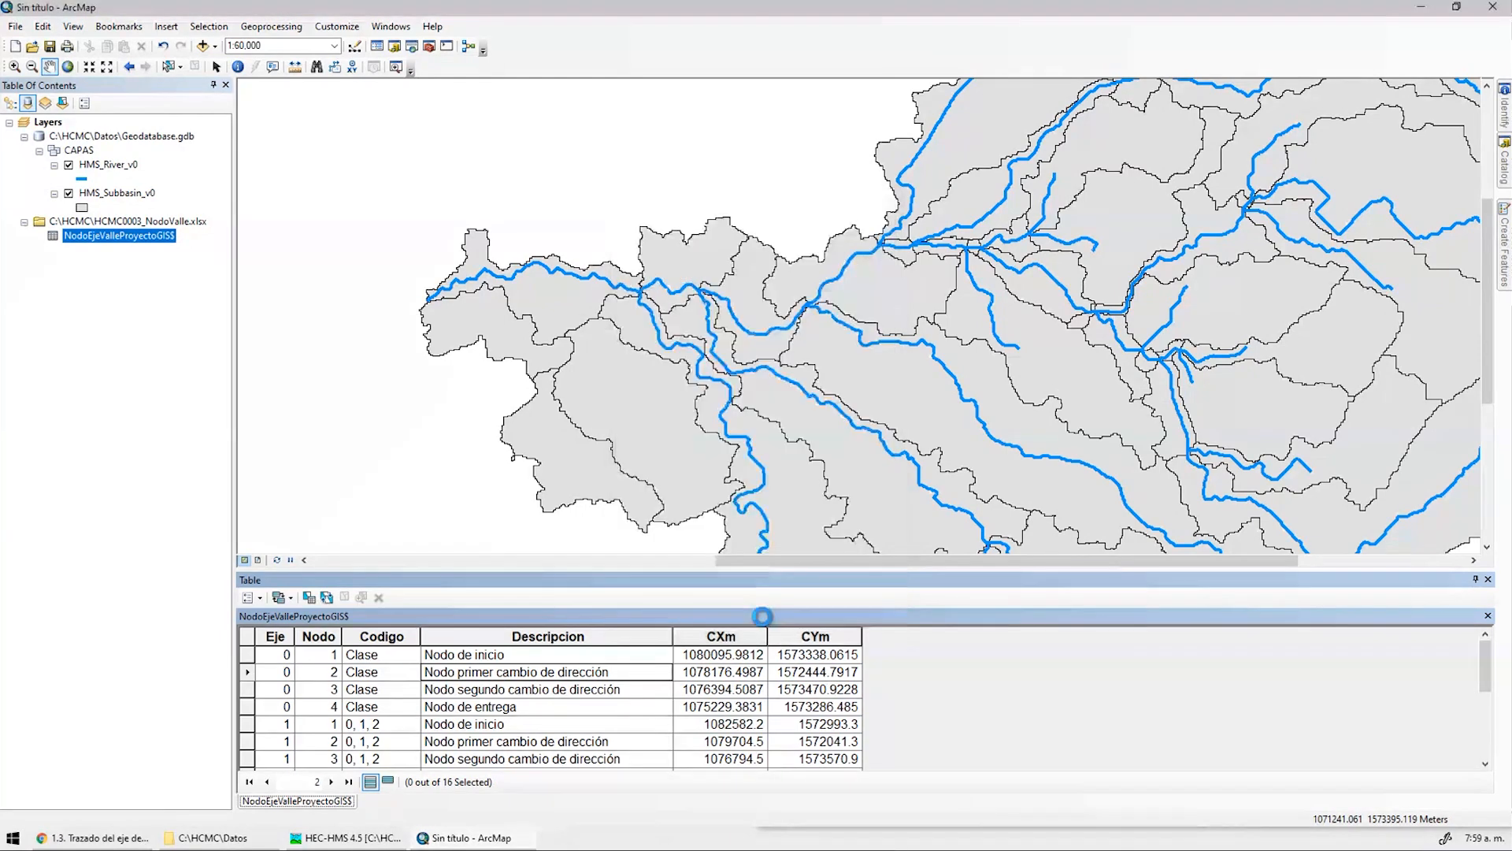
# Zoom in and restyle the node points as green dots over the subbasins
pyautogui.scroll(3, 433, 307)
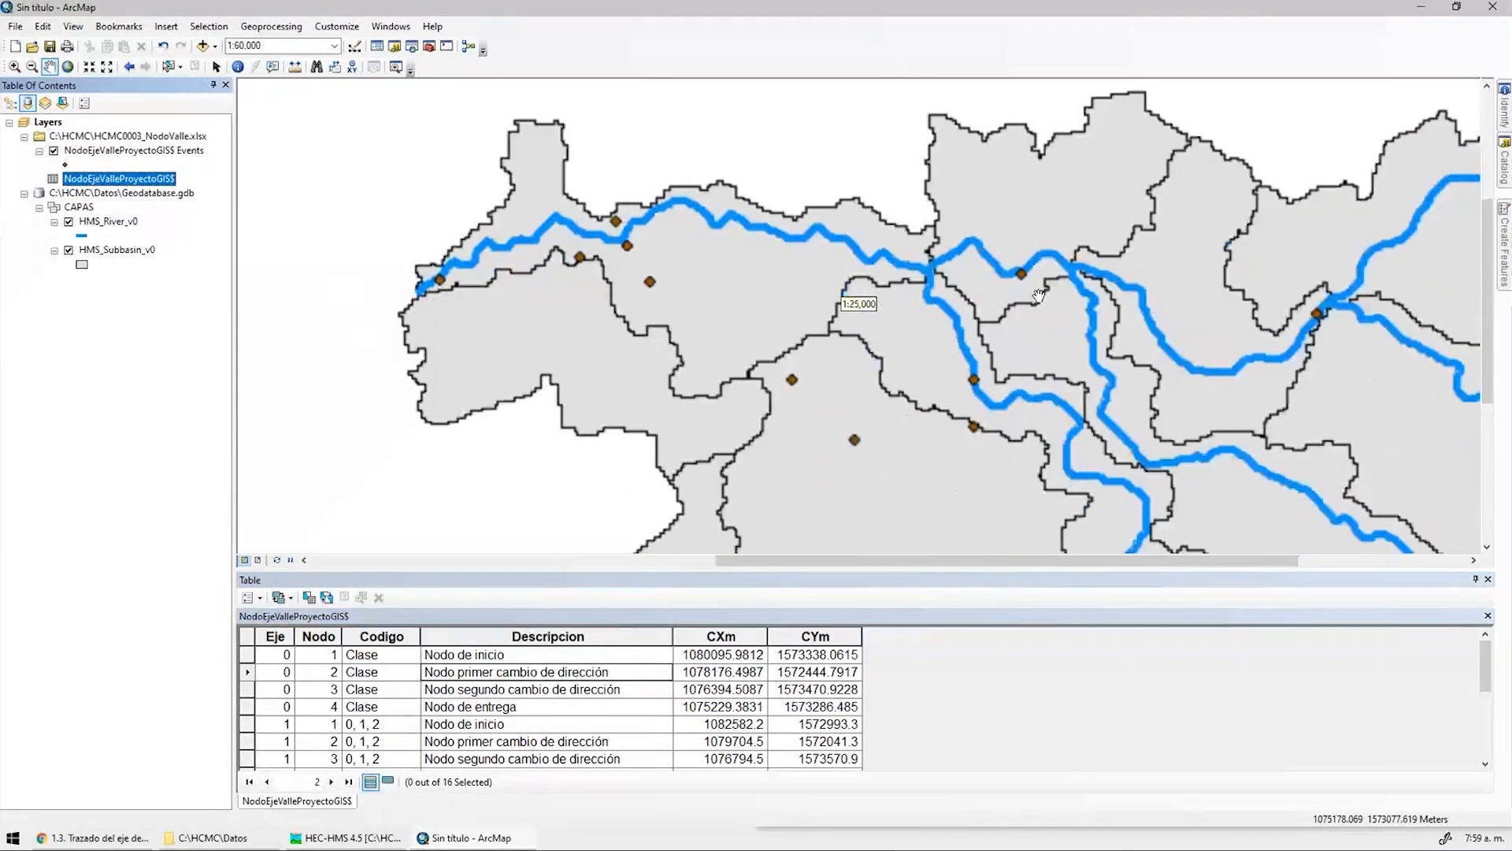
pyautogui.click(66, 165)
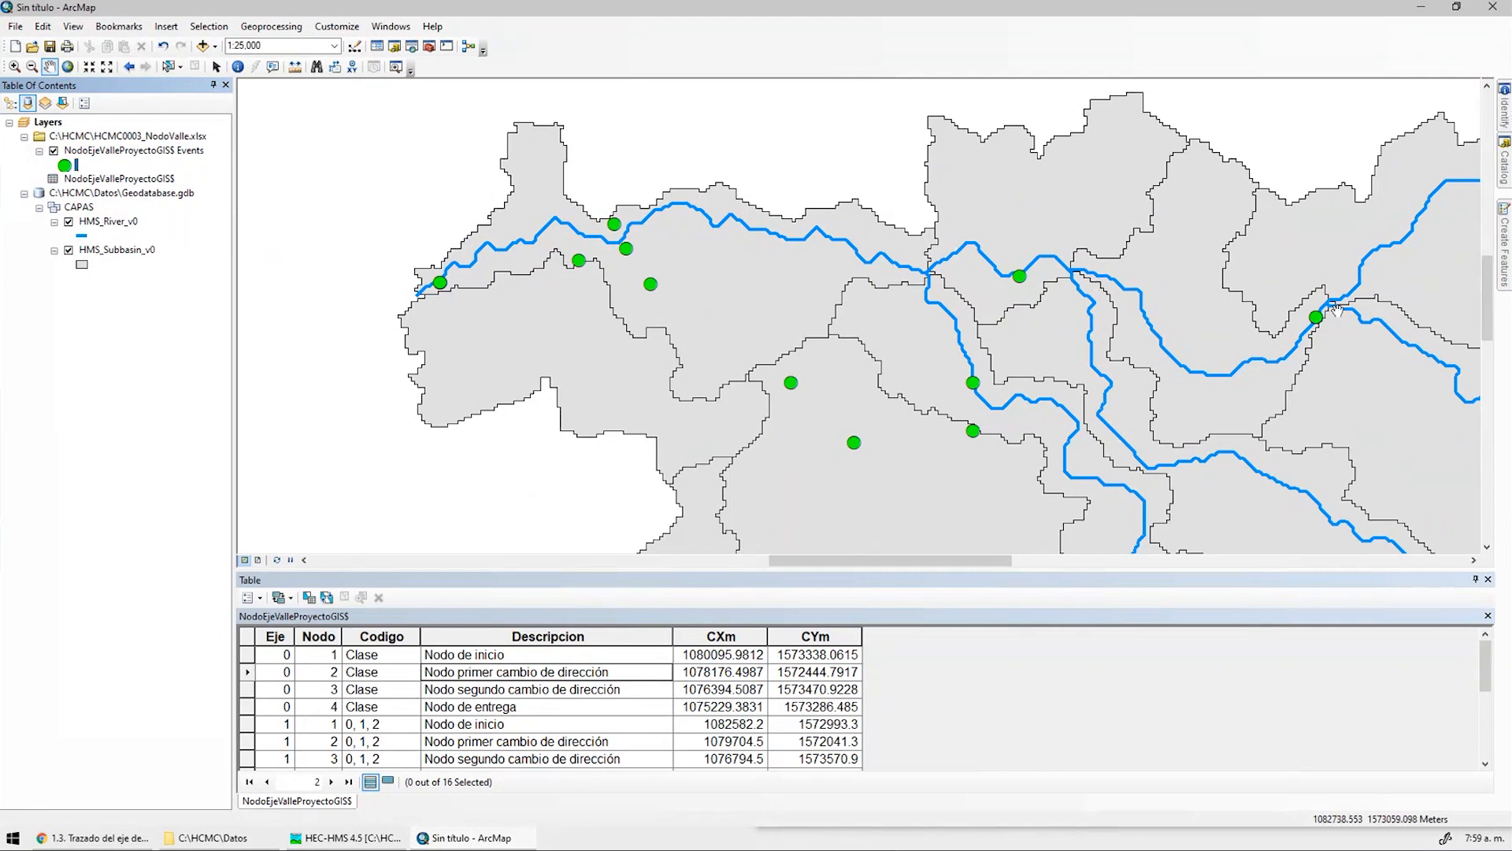
pyautogui.moveTo(701, 297); pyautogui.dragTo(629, 273)
# Start exporting the node events layer using the data frame's coordinate system
pyautogui.rightClick(117, 149)
pyautogui.moveTo(299, 420)
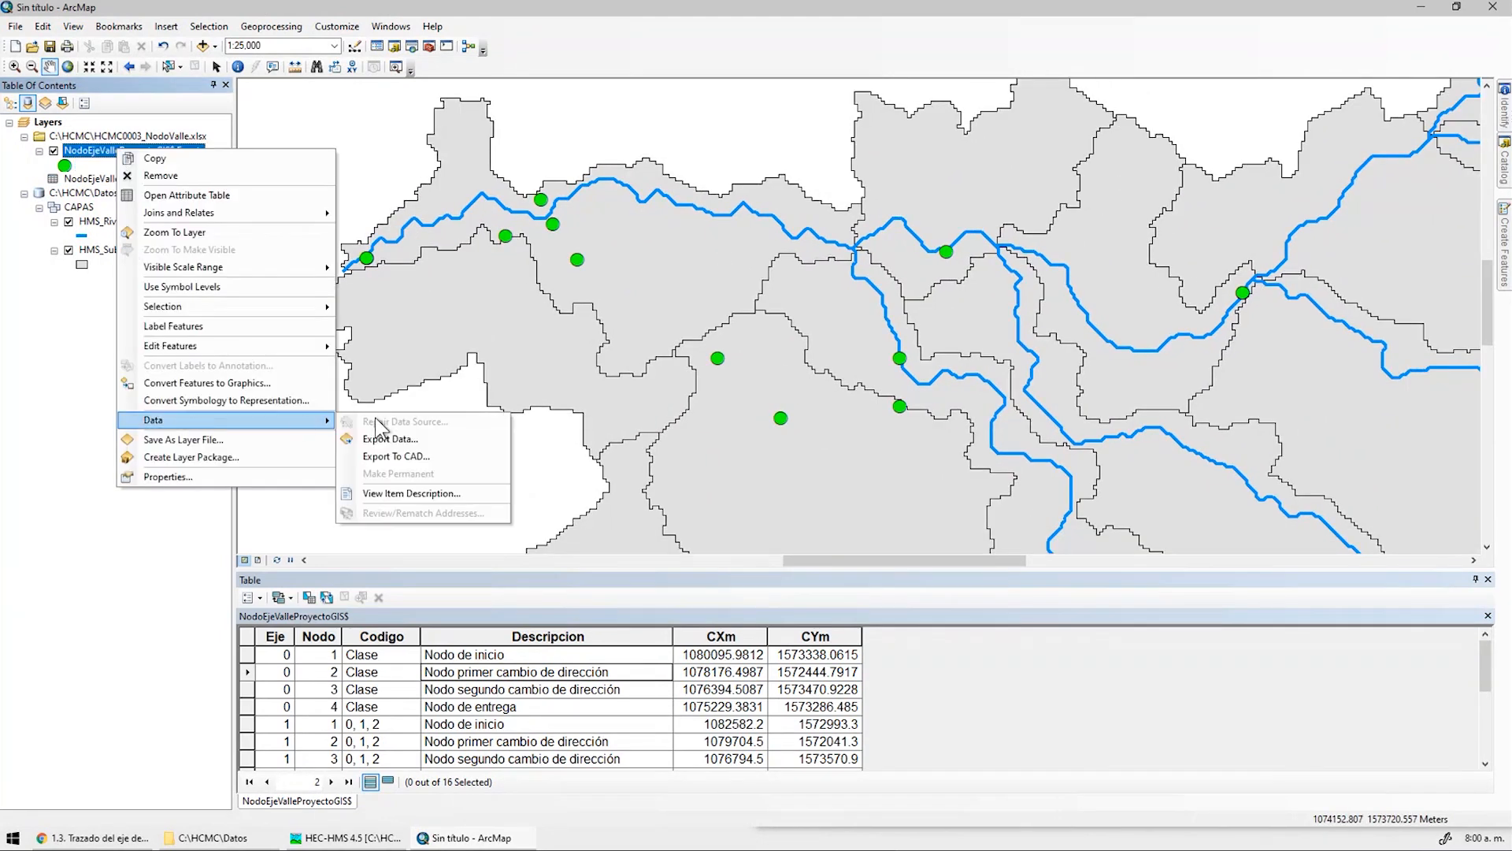
pyautogui.click(425, 442)
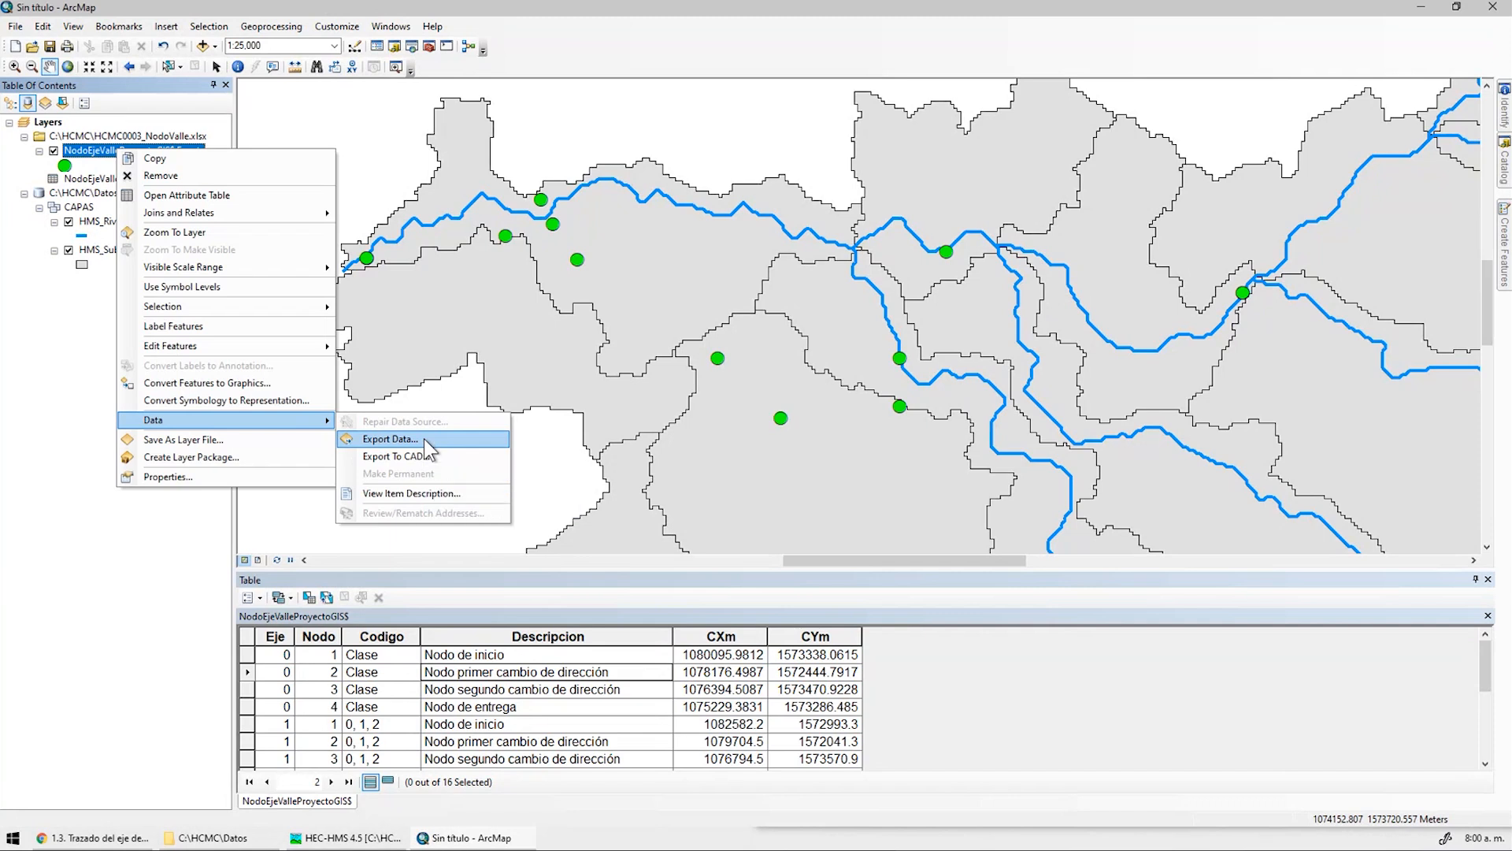
pyautogui.click(425, 440)
pyautogui.click(670, 381)
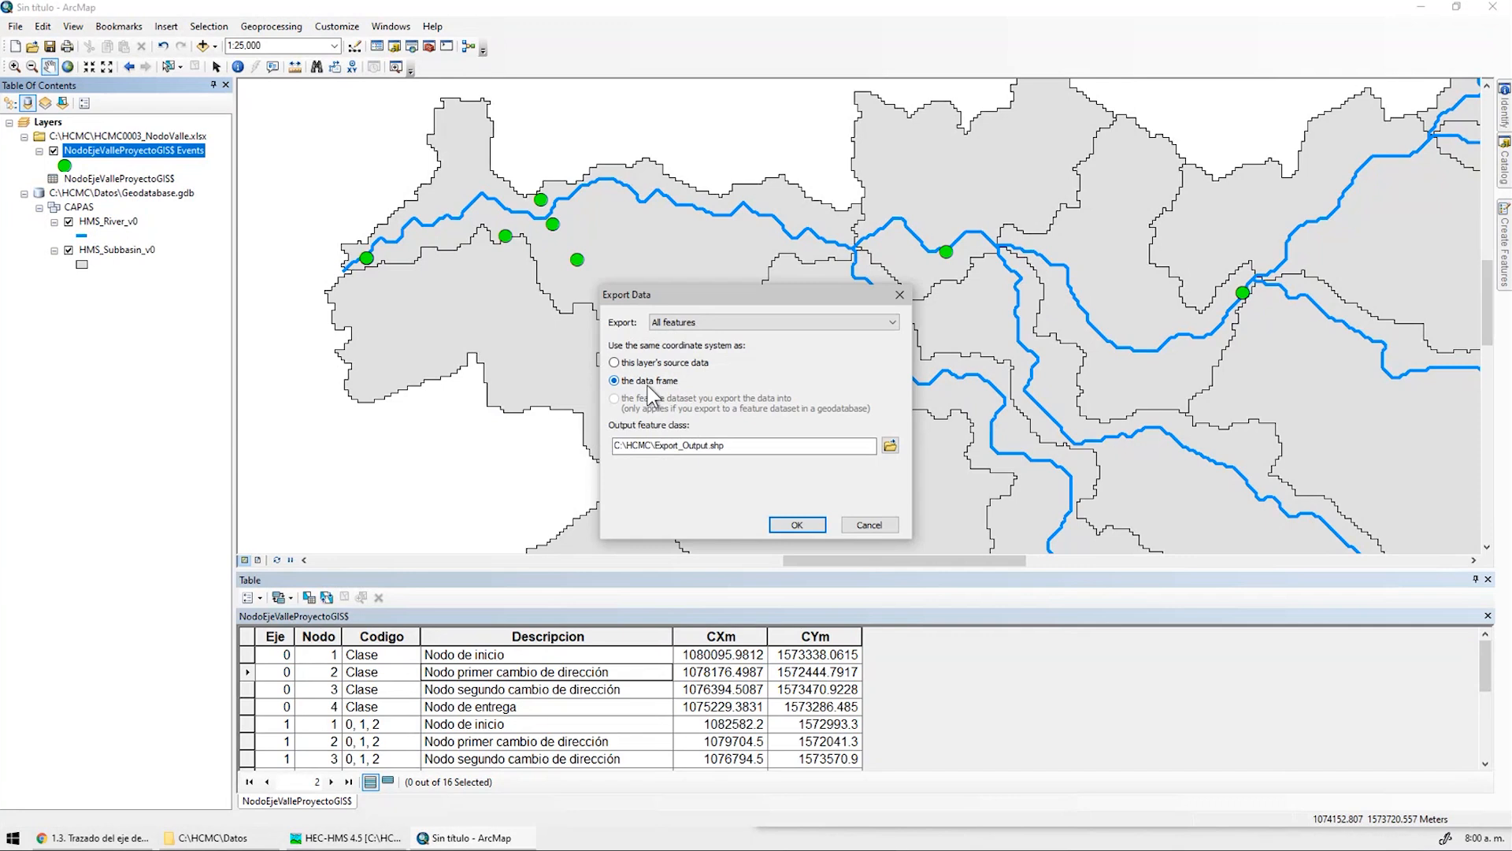
# Set the export to a geodatabase feature class RD_EjeValleNodo_v0a in Geodatabase.gdb's CAPAS dataset
pyautogui.click(890, 446)
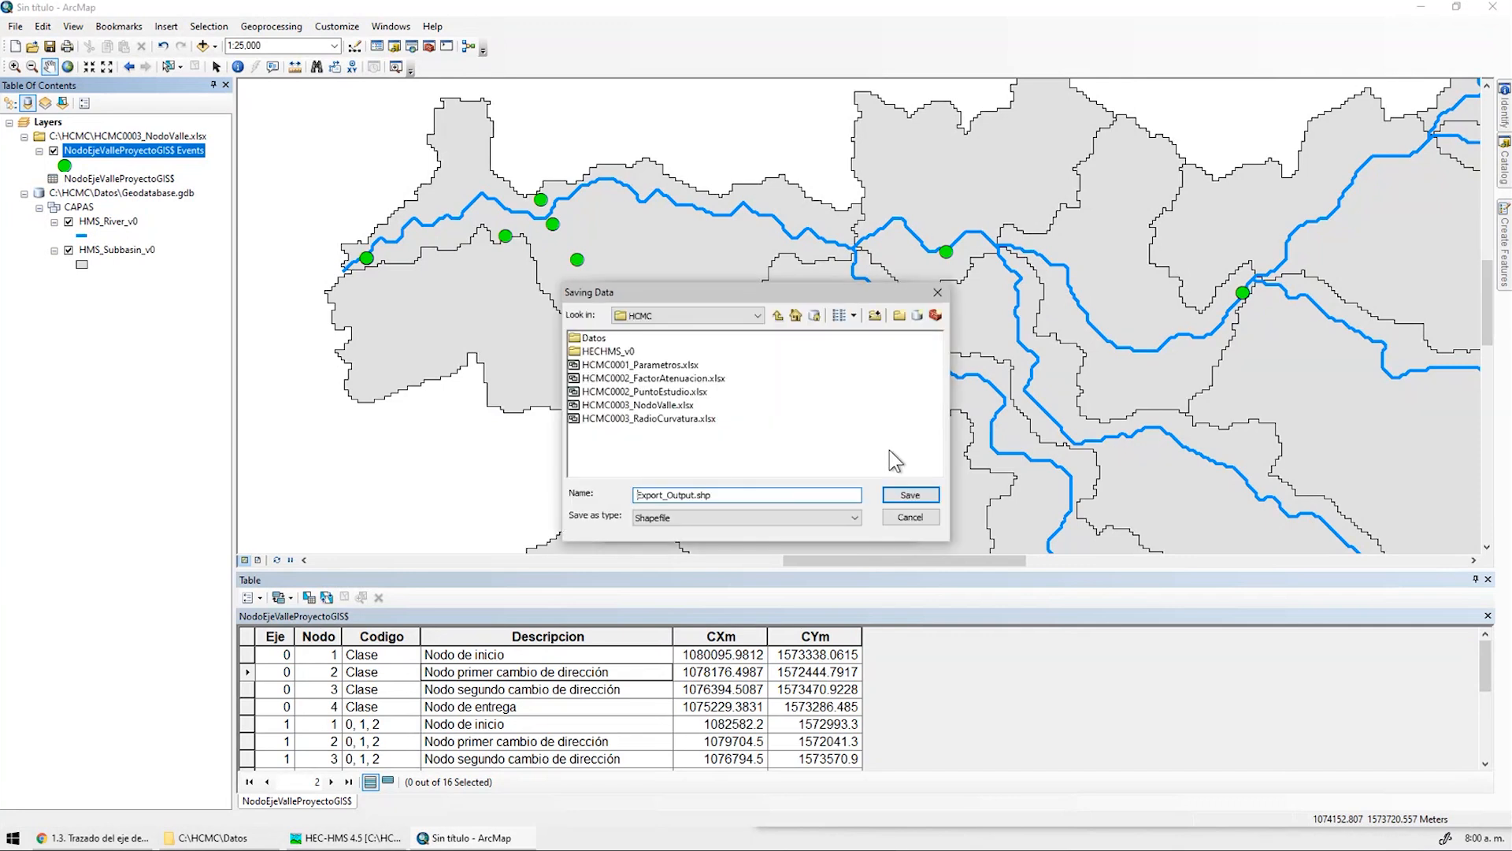
pyautogui.doubleClick(594, 338)
pyautogui.click(709, 518)
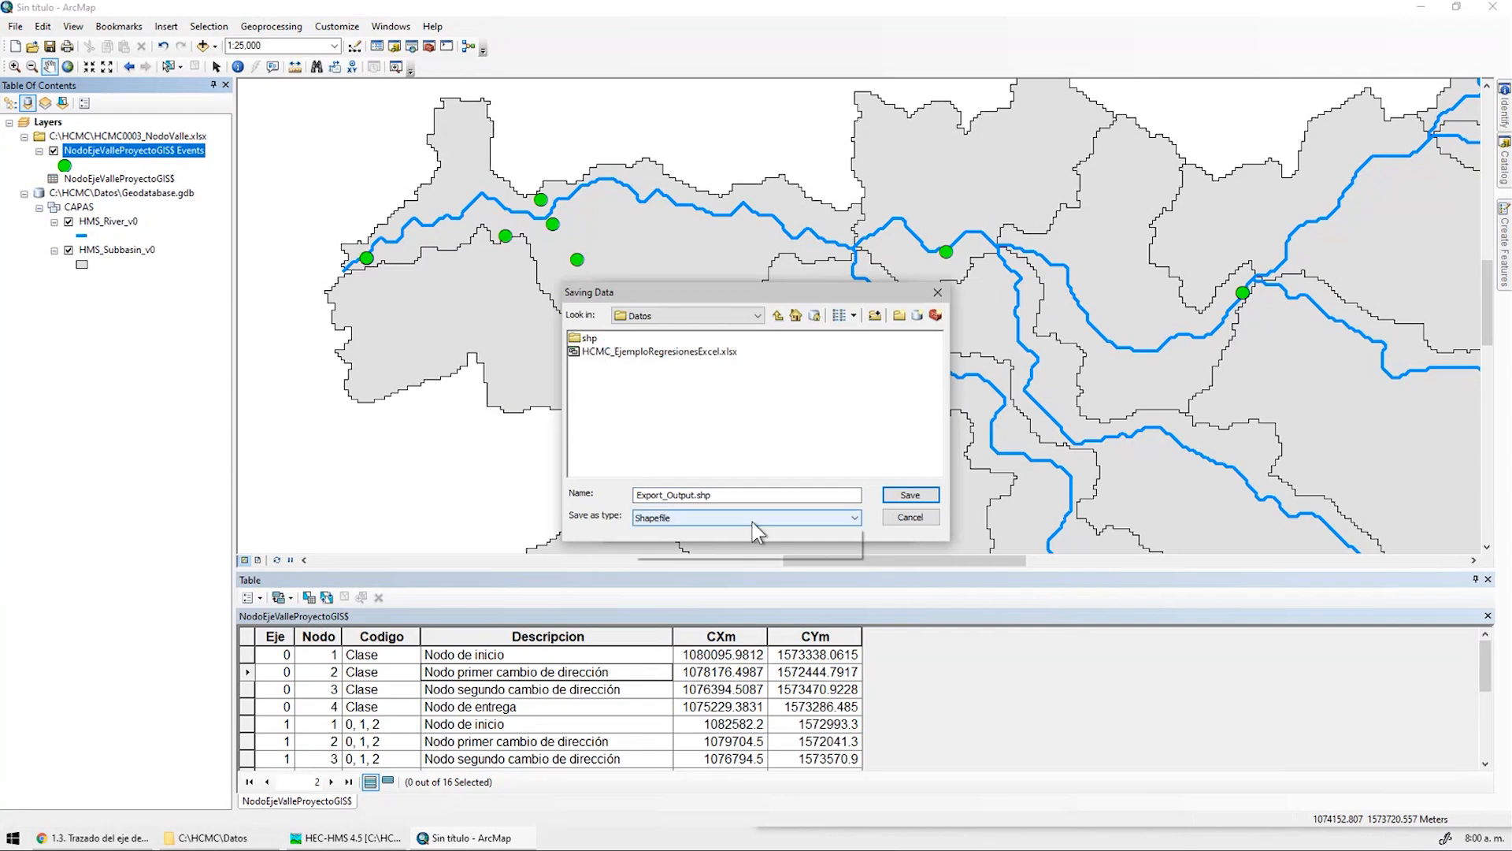
pyautogui.click(682, 529)
pyautogui.doubleClick(619, 351)
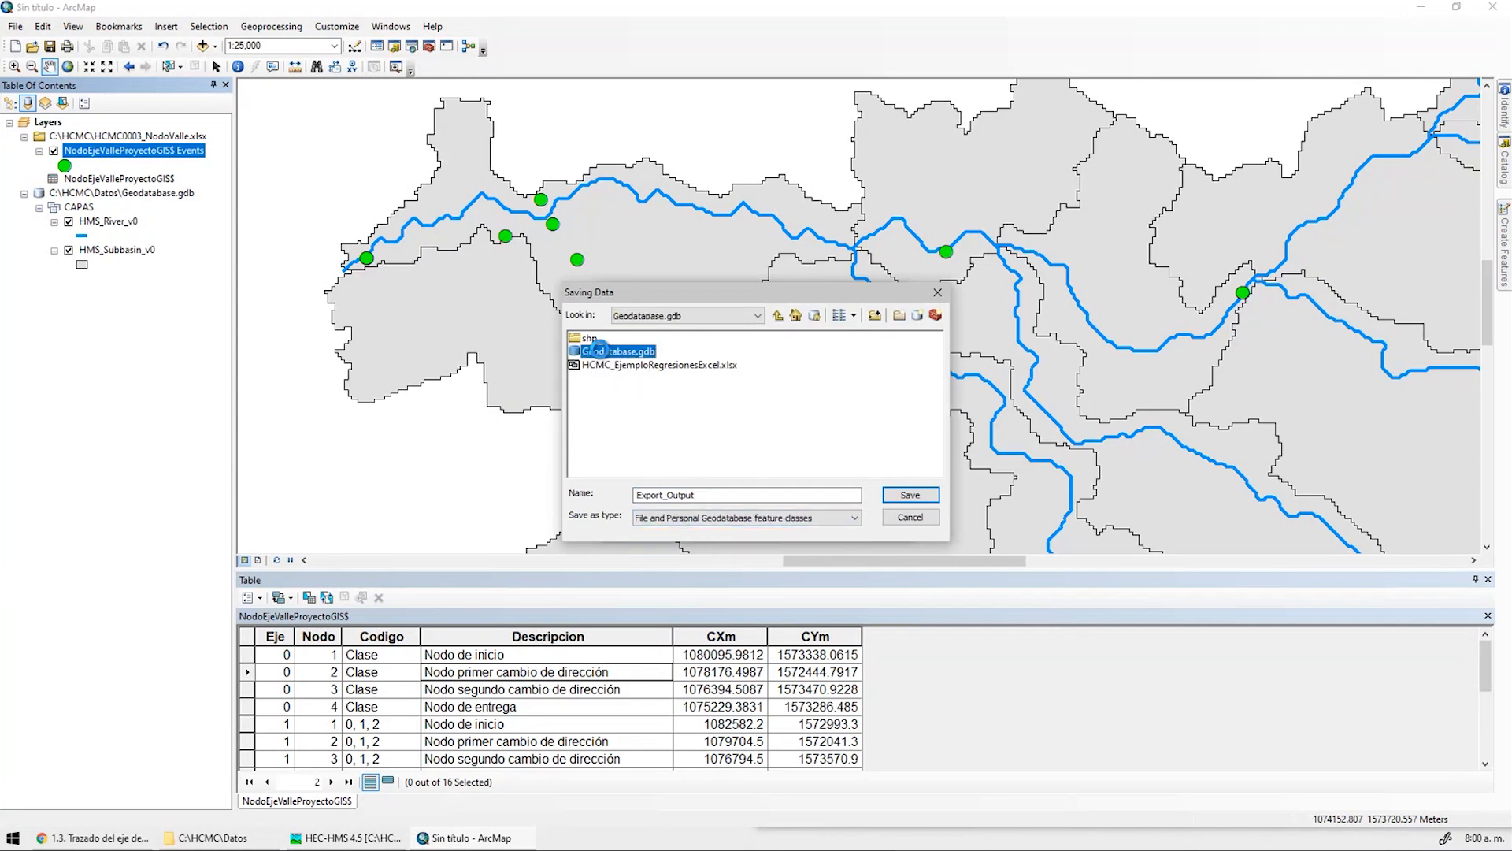
pyautogui.doubleClick(593, 339)
pyautogui.click(683, 317)
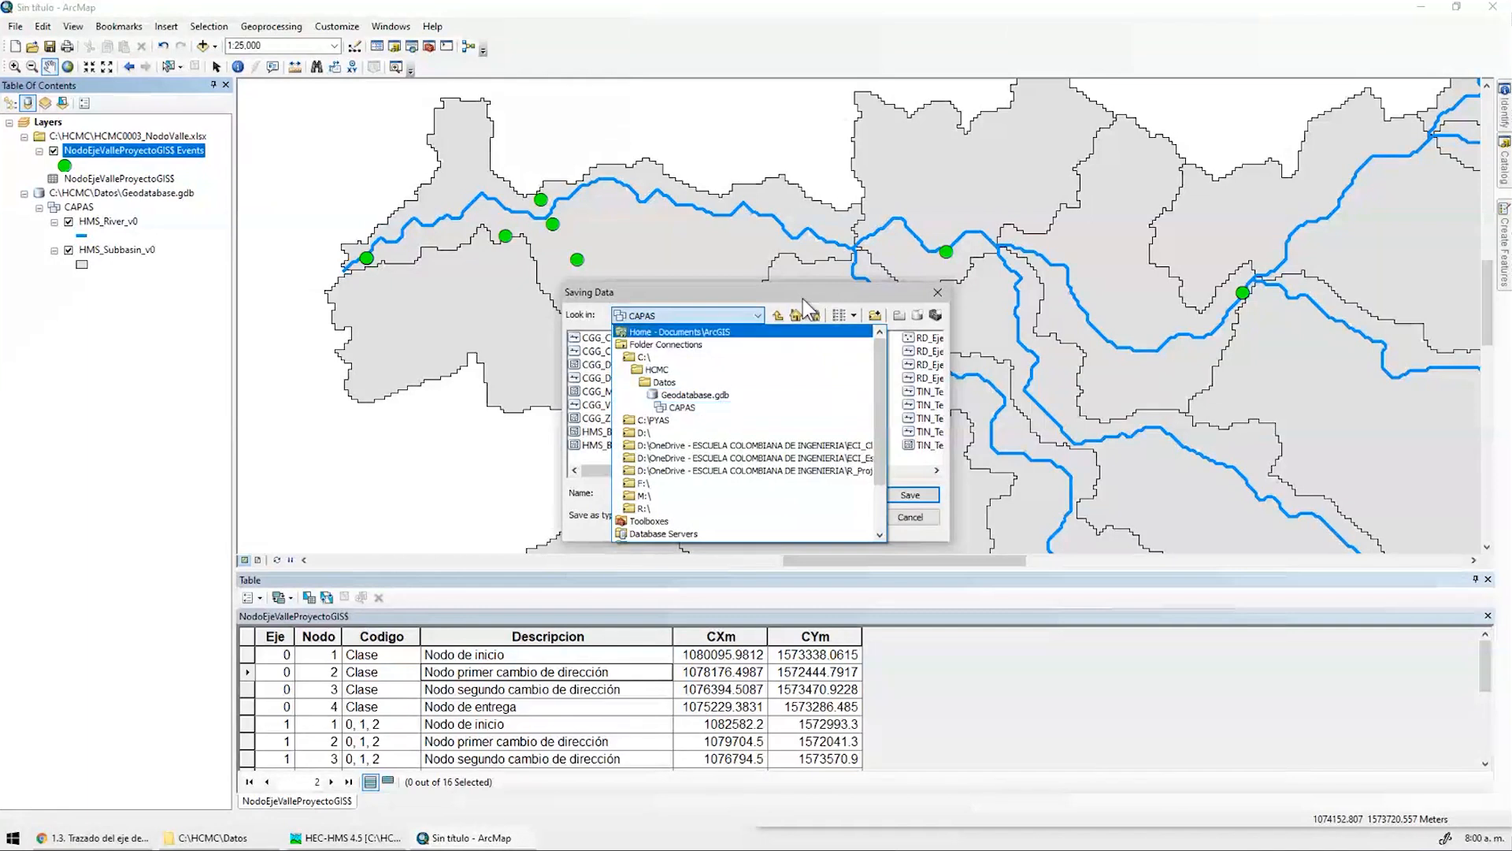
pyautogui.click(682, 407)
pyautogui.moveTo(684, 471); pyautogui.dragTo(772, 471)
pyautogui.click(791, 337)
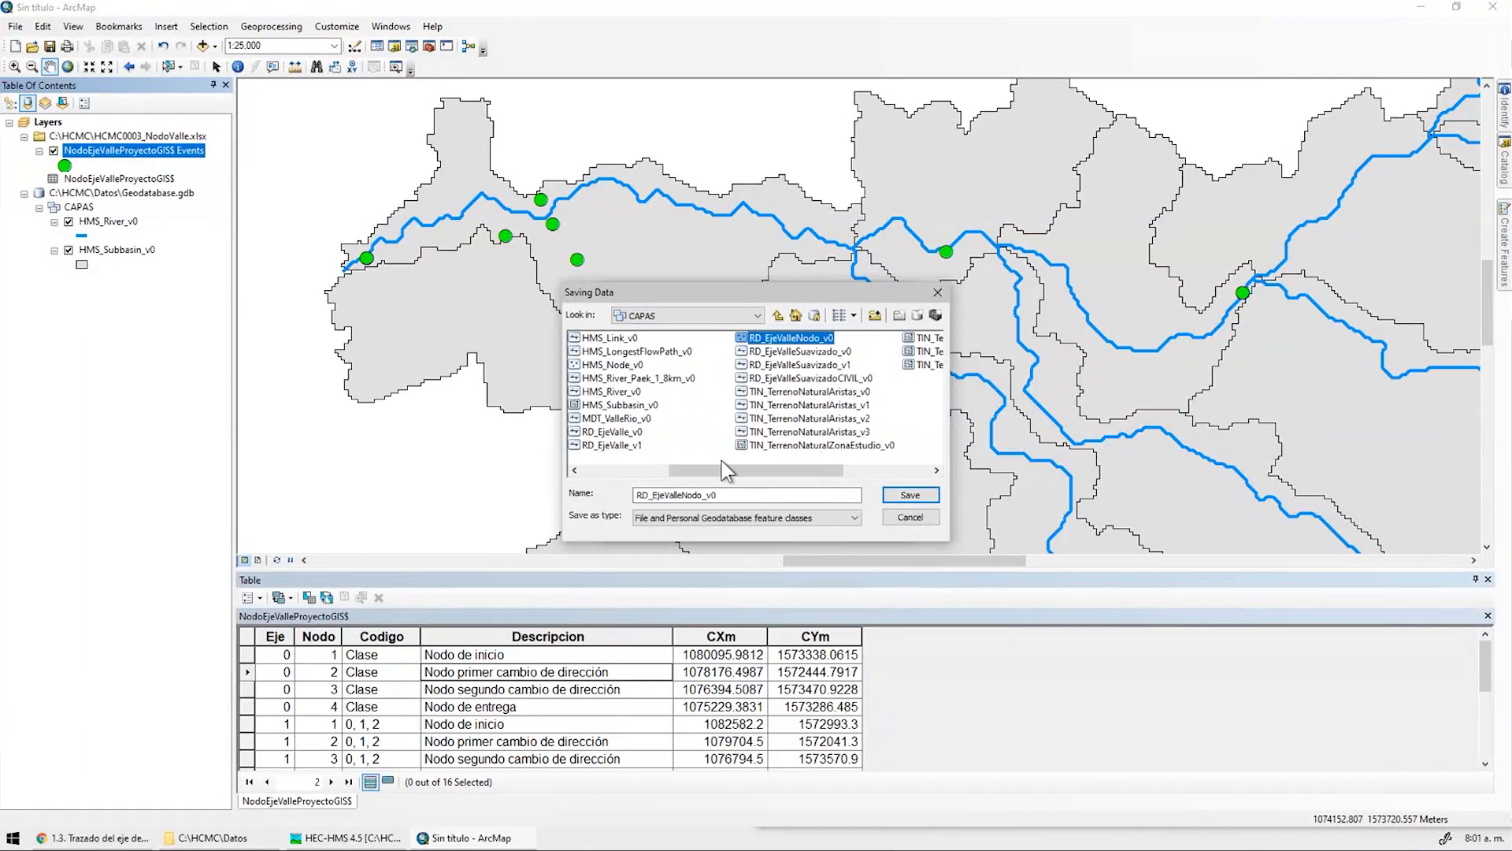
pyautogui.click(765, 493)
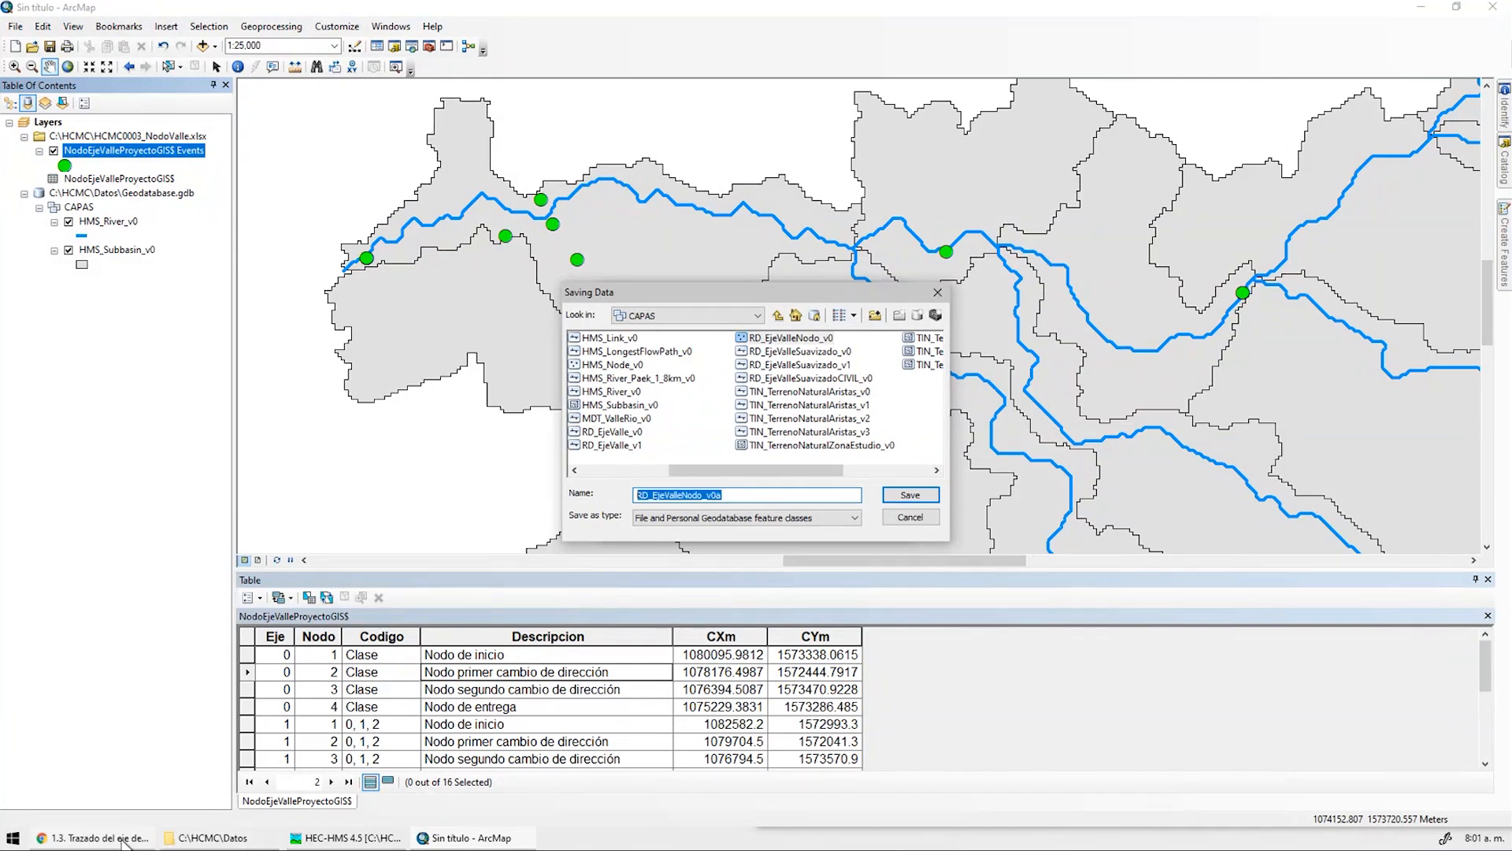
pyautogui.click(13, 838)
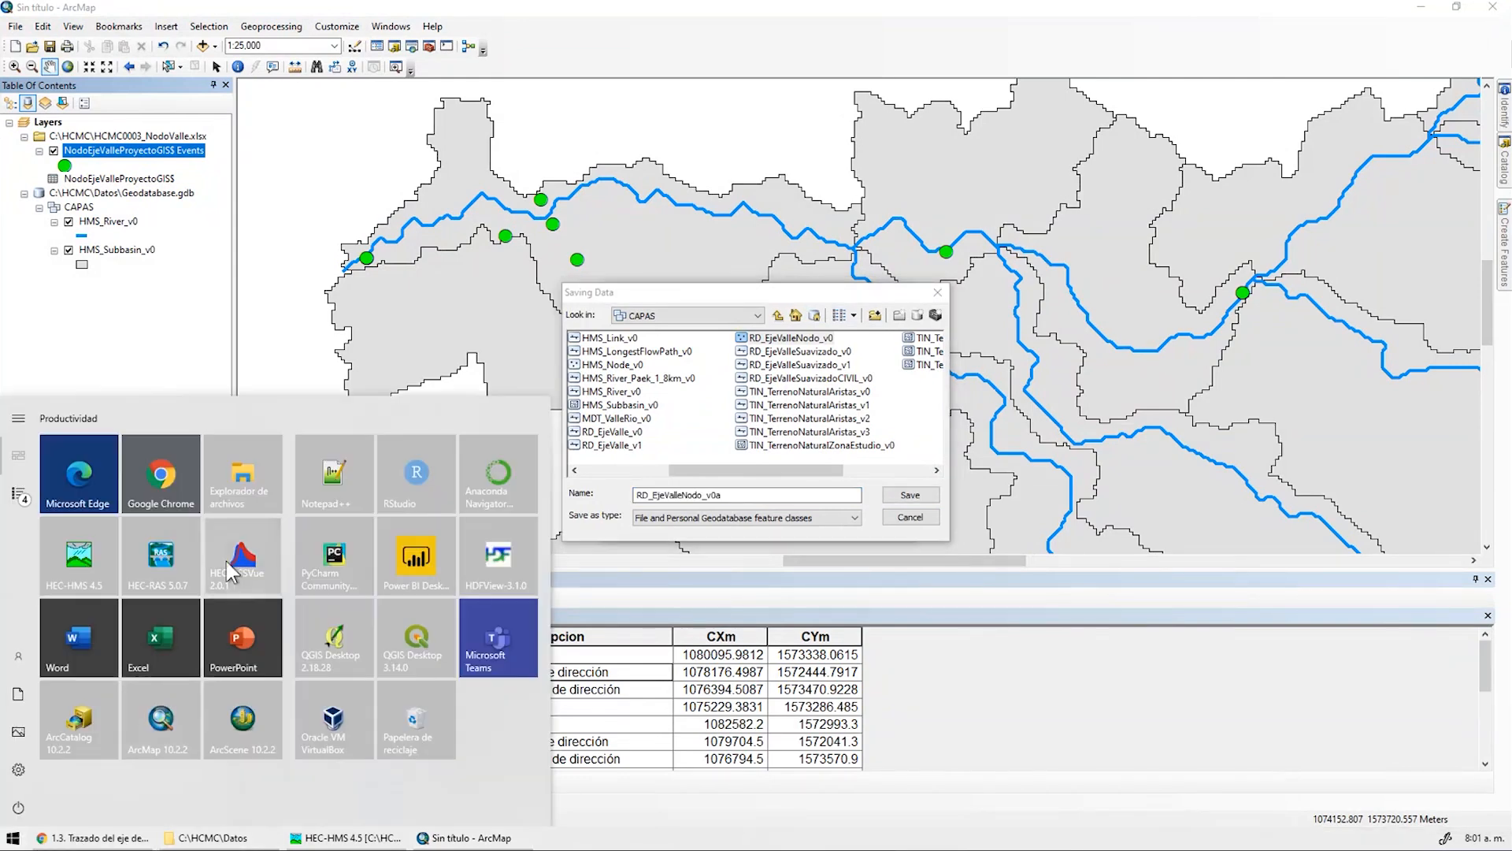
# Close the .gage tab and note RD_EjeValleNodo_v0a in HCMC_2020_2_Notas.txt in Notepad++
pyautogui.click(343, 476)
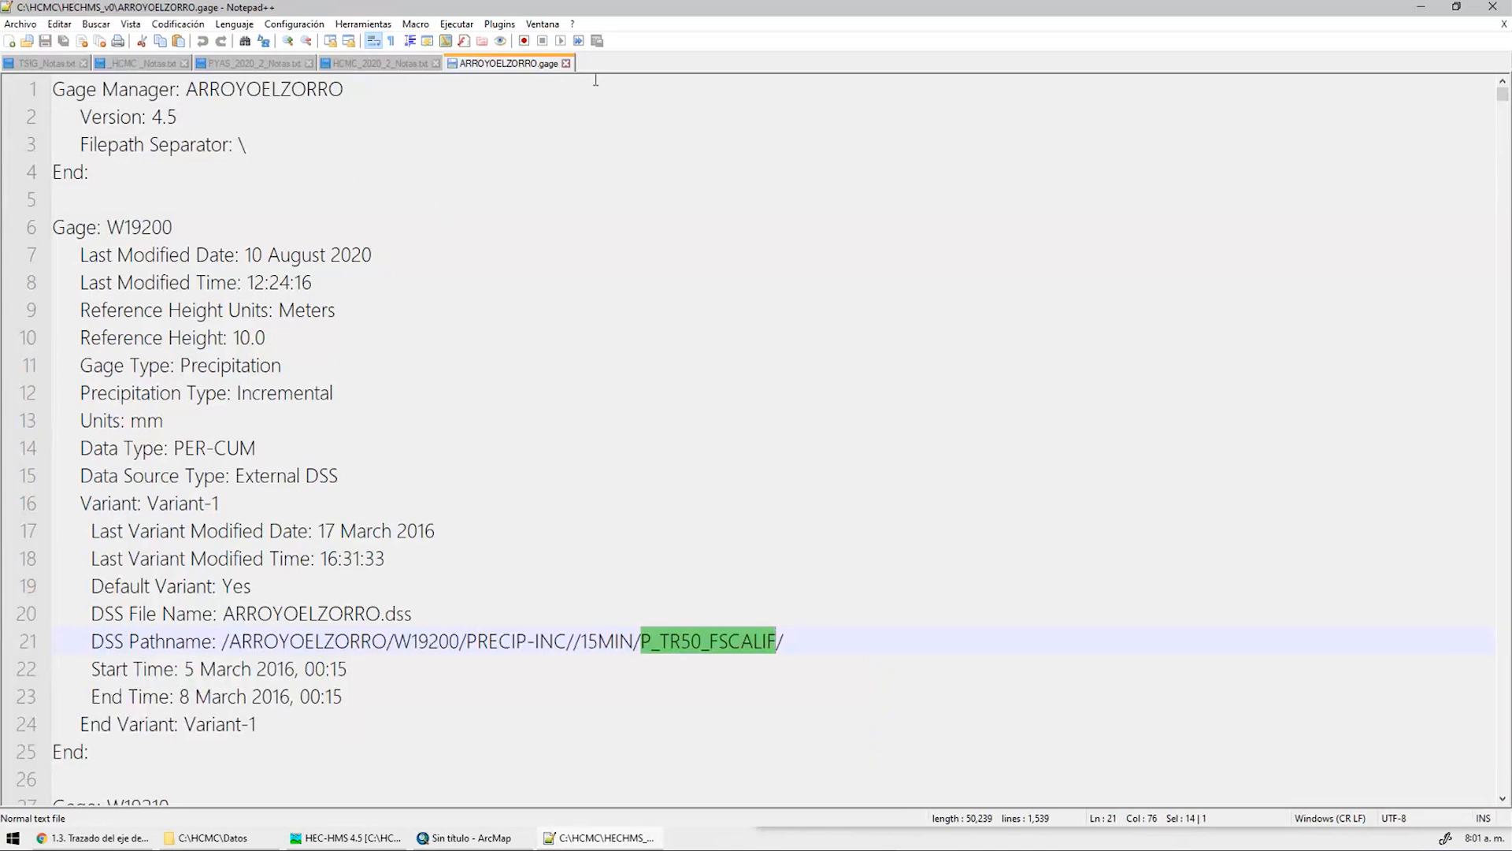
pyautogui.click(567, 63)
pyautogui.click(380, 63)
pyautogui.press('Delete')
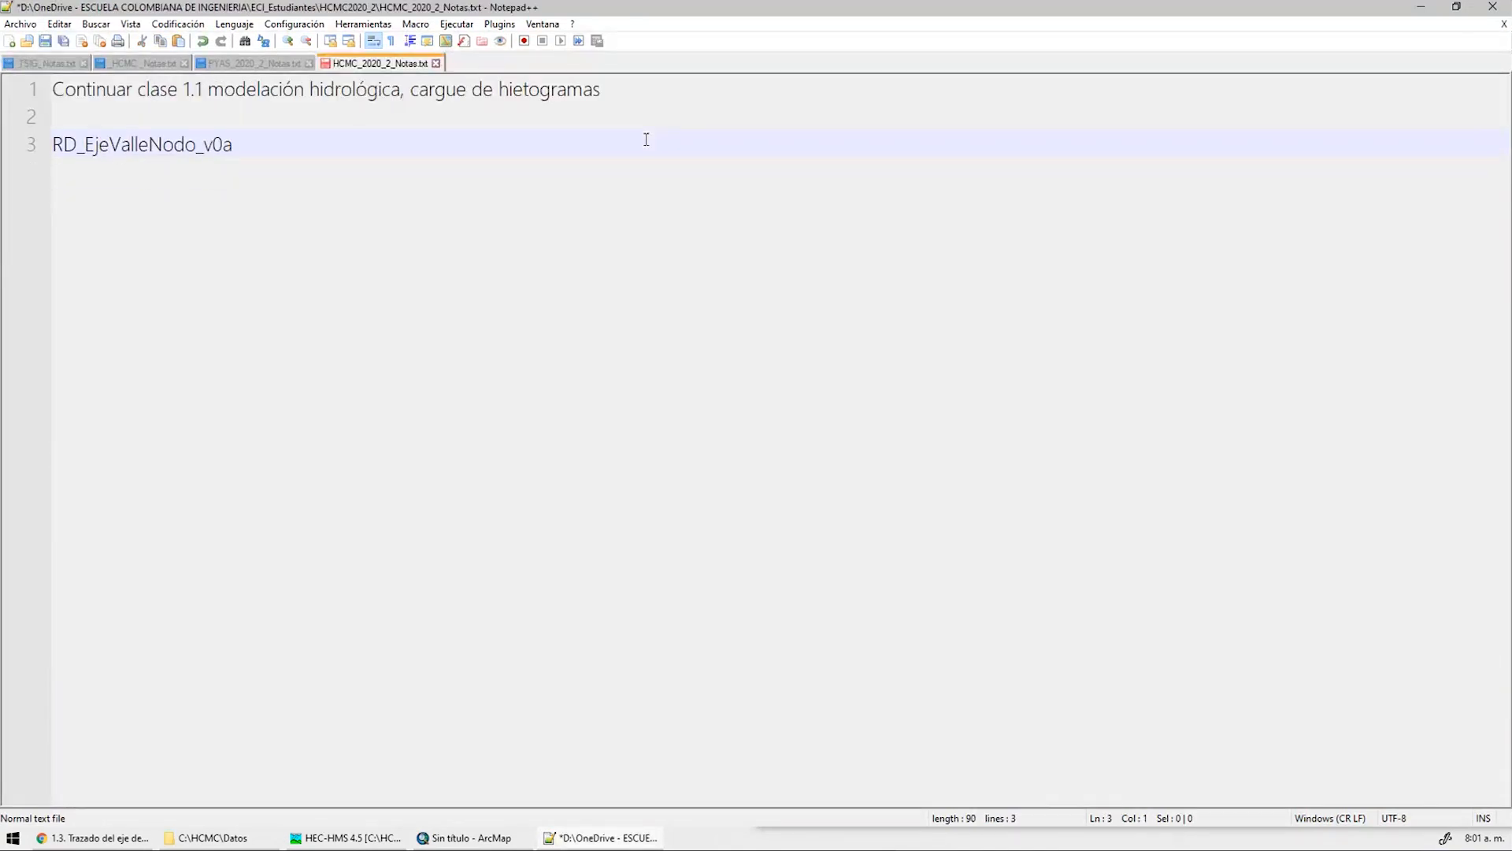
pyautogui.click(1421, 6)
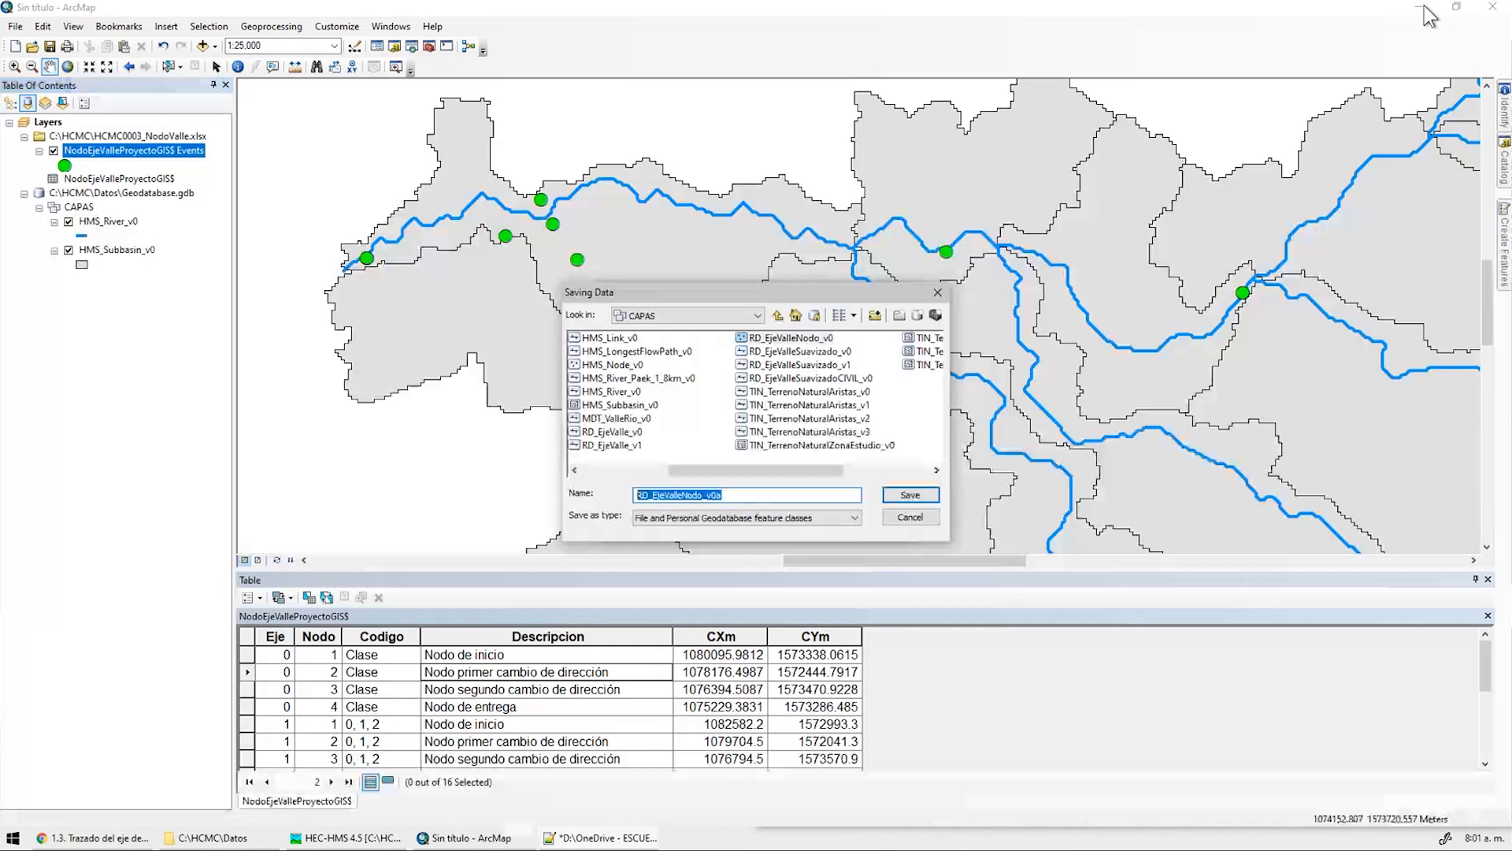
# Export the nodes to RD_EjeValleNodo_v0a and add the new layer to the map
pyautogui.click(909, 495)
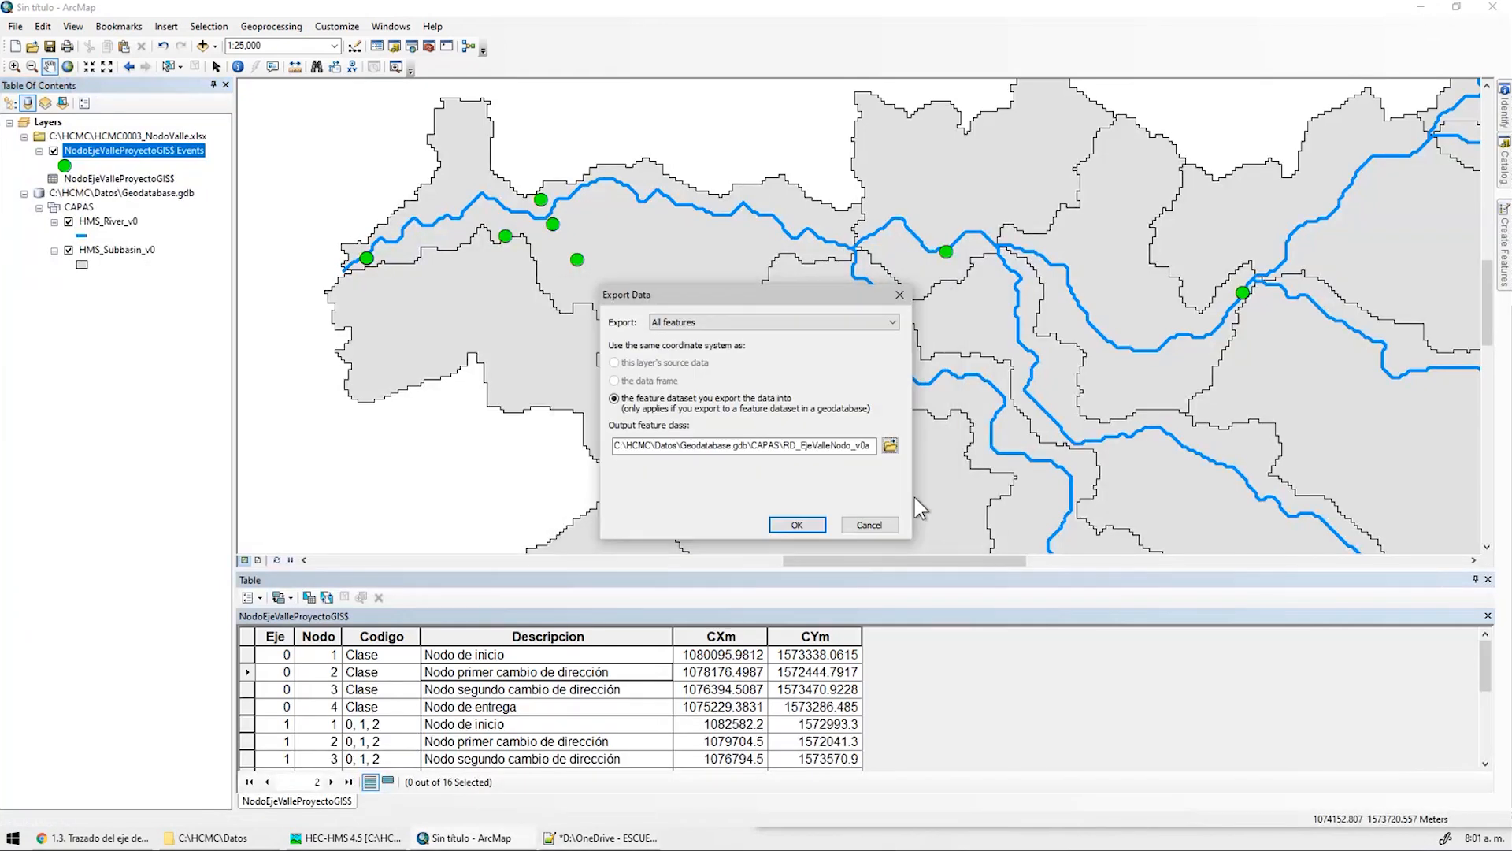
pyautogui.click(796, 523)
pyautogui.click(807, 470)
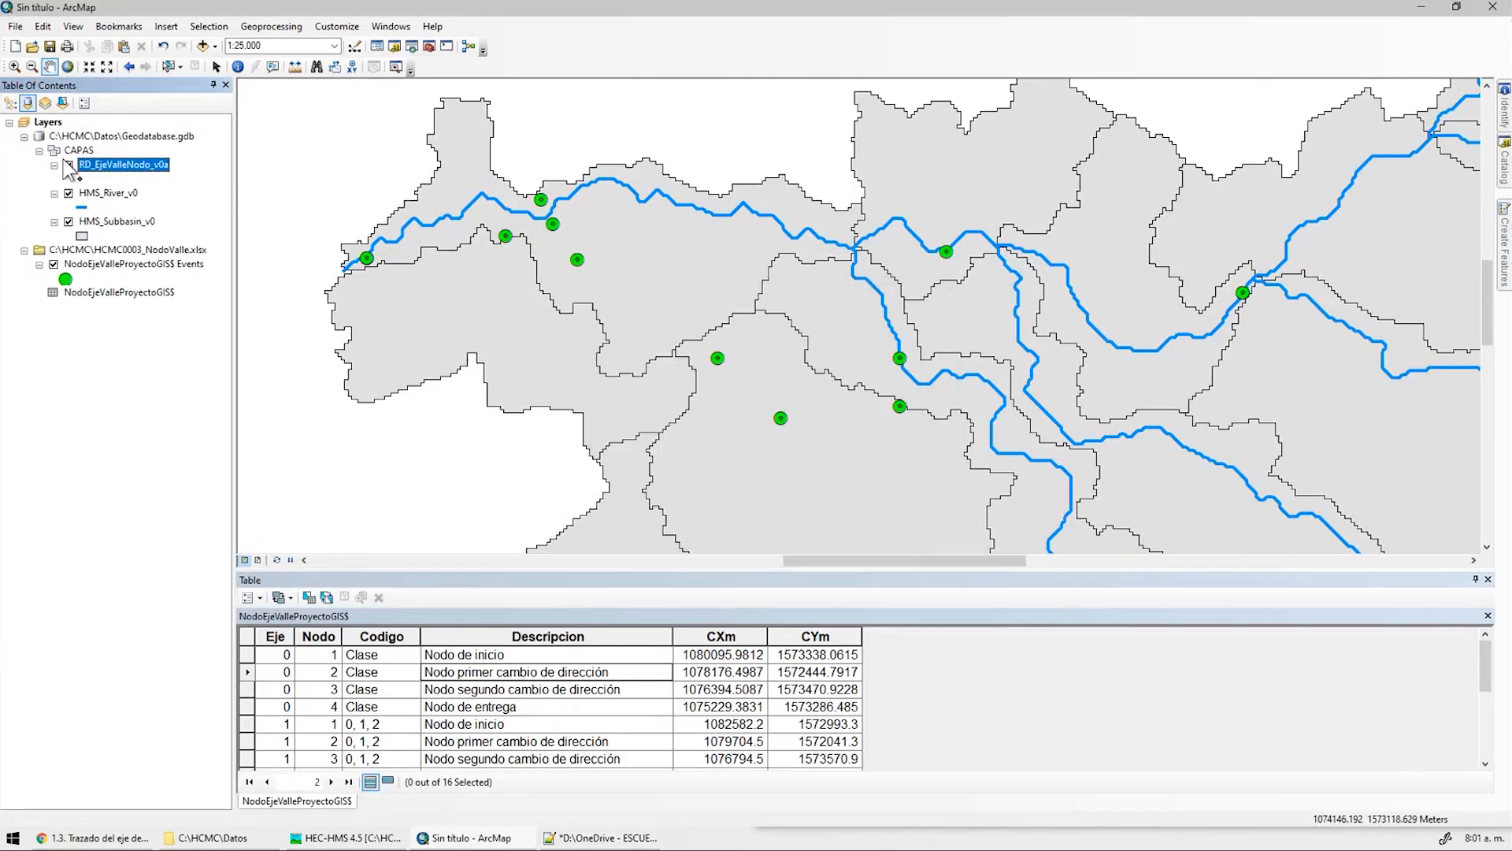
# Remove the NodoEjeValleProyectoGIS$ Events layer, listing layers by drawing order
pyautogui.click(11, 106)
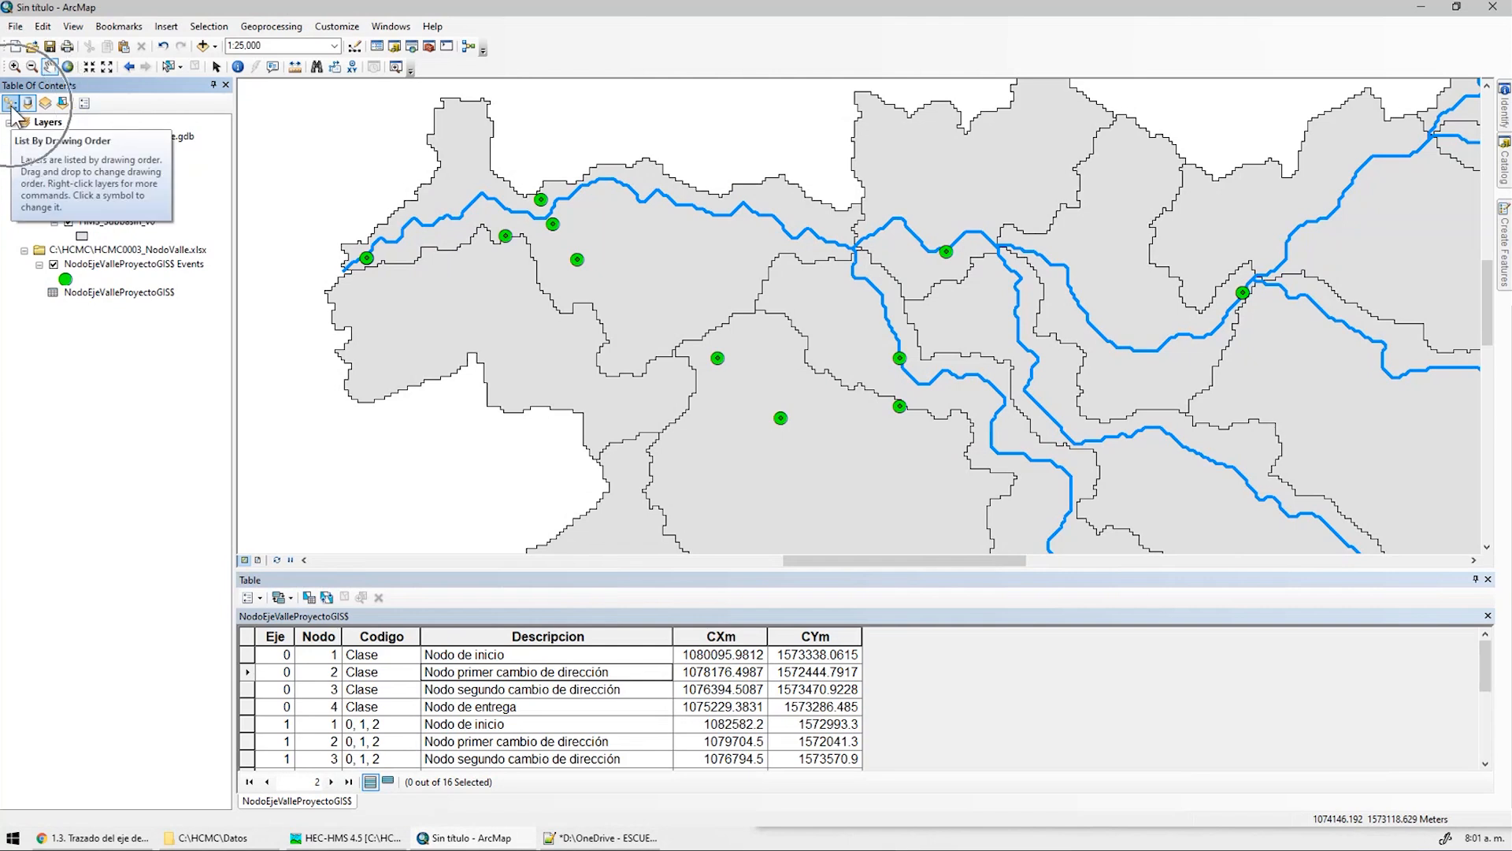
pyautogui.click(78, 165)
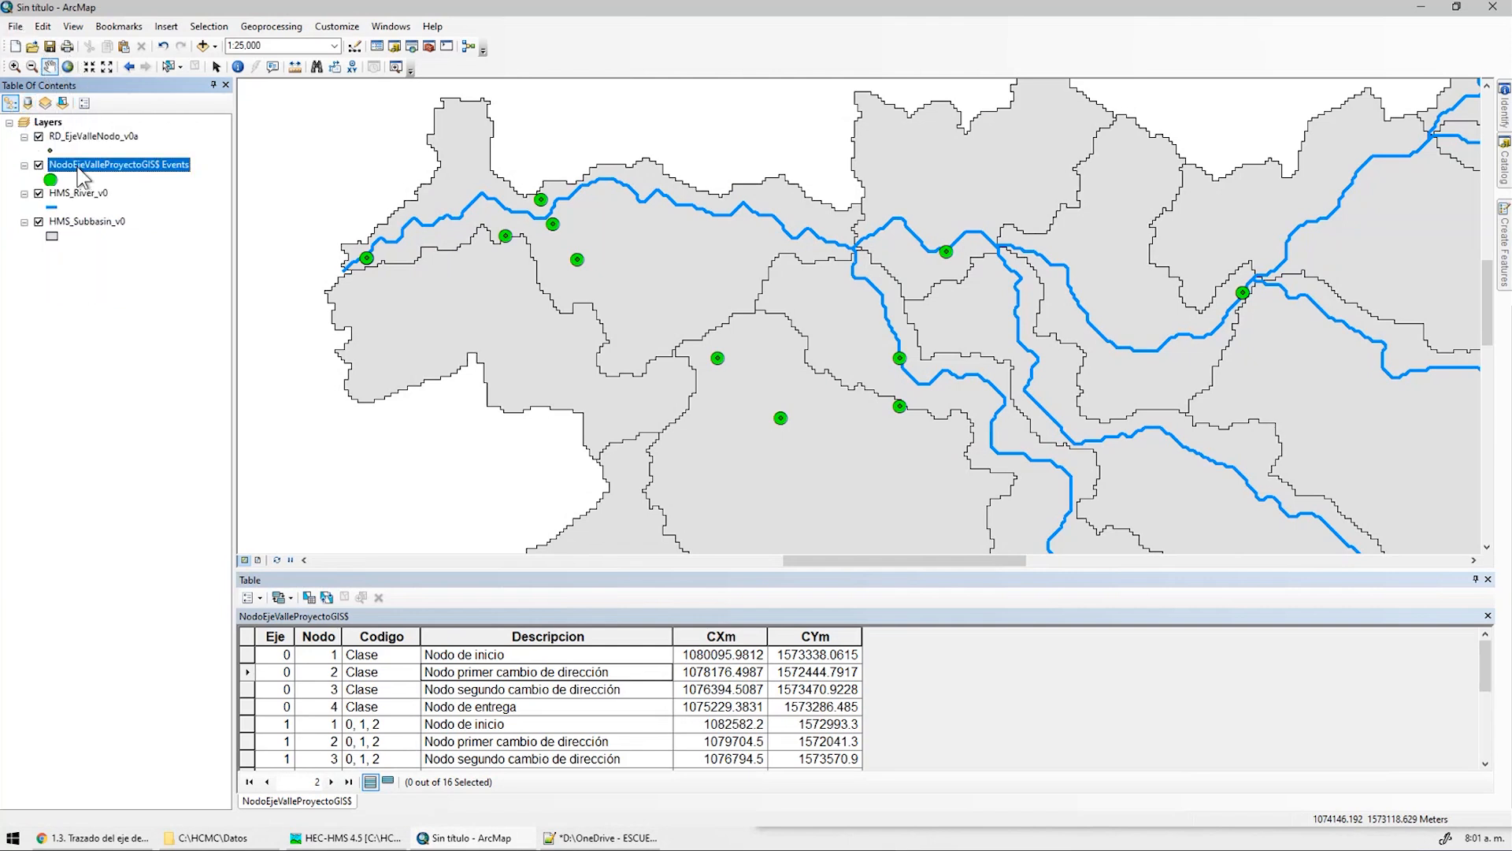
pyautogui.rightClick(100, 167)
pyautogui.click(142, 187)
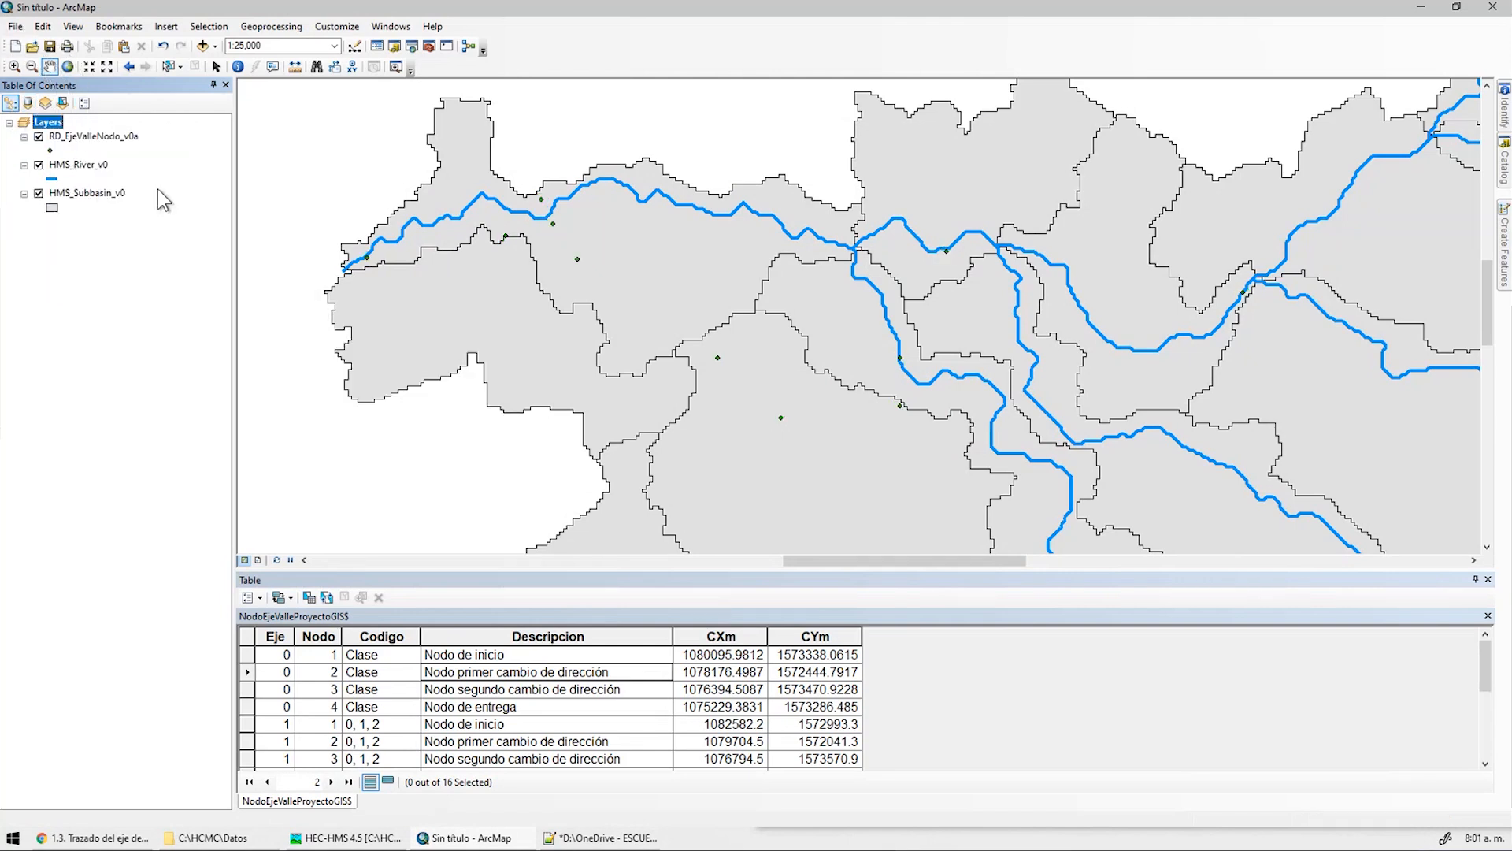
# Give the RD_EjeValleNodo_v0a points the Circle 1 symbol
pyautogui.click(50, 150)
pyautogui.click(116, 445)
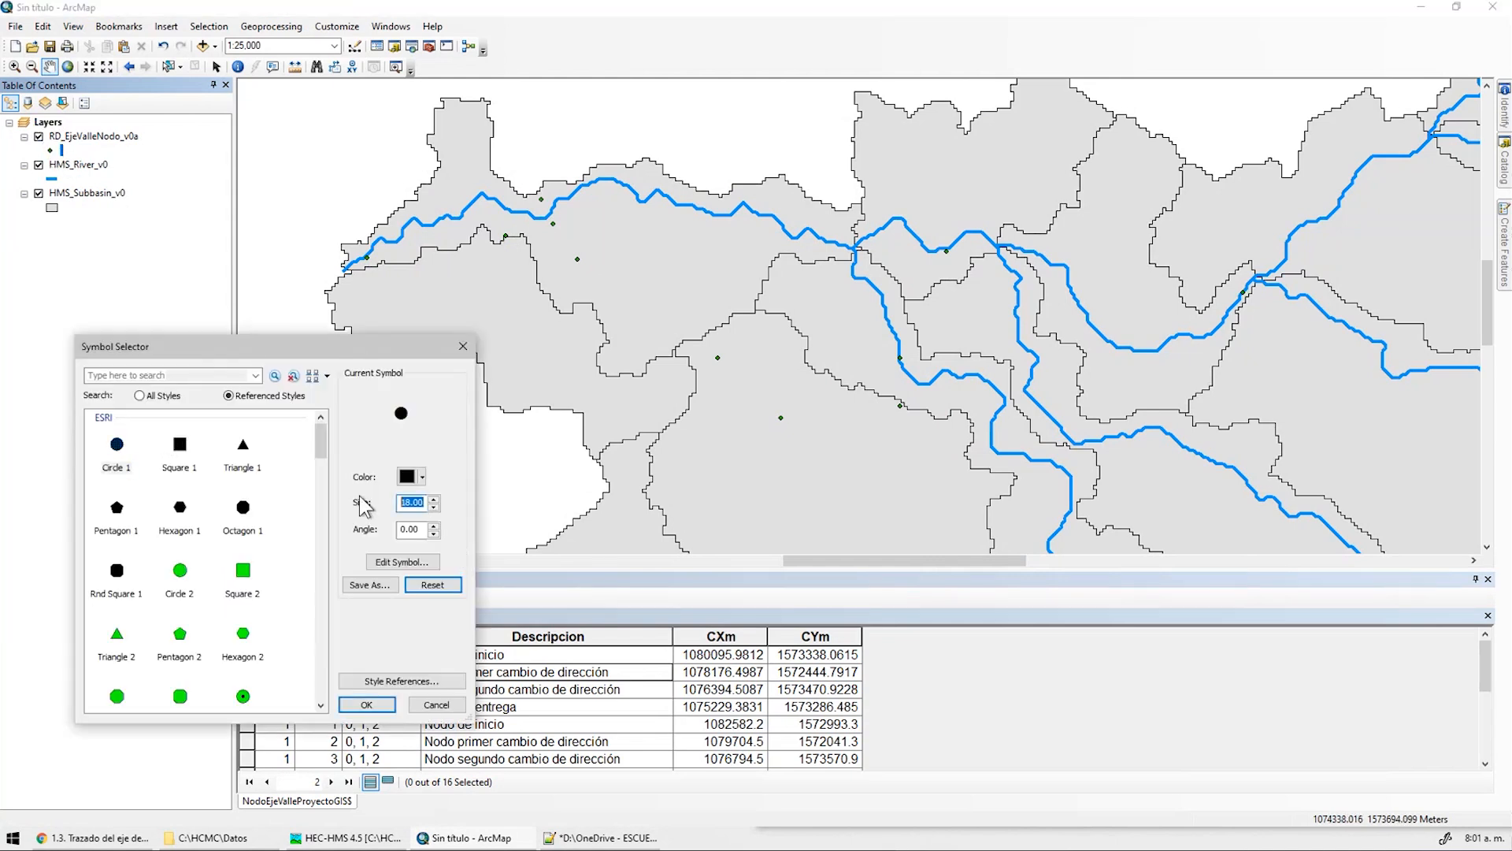
pyautogui.click(367, 704)
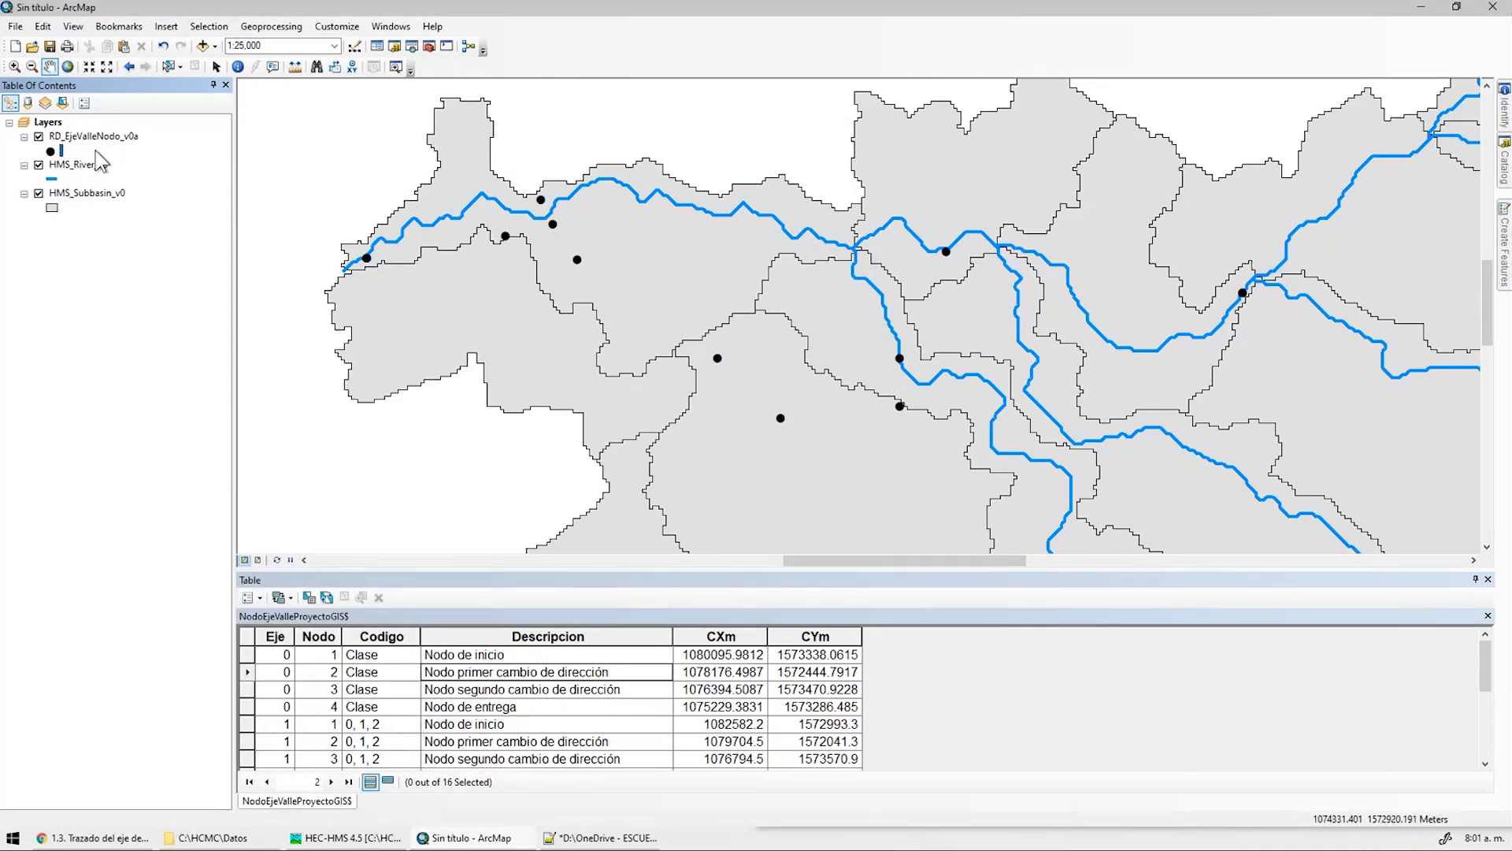
# Symbolise the nodes by unique Eje values, adding all values with a multicolour ramp
pyautogui.click(93, 136)
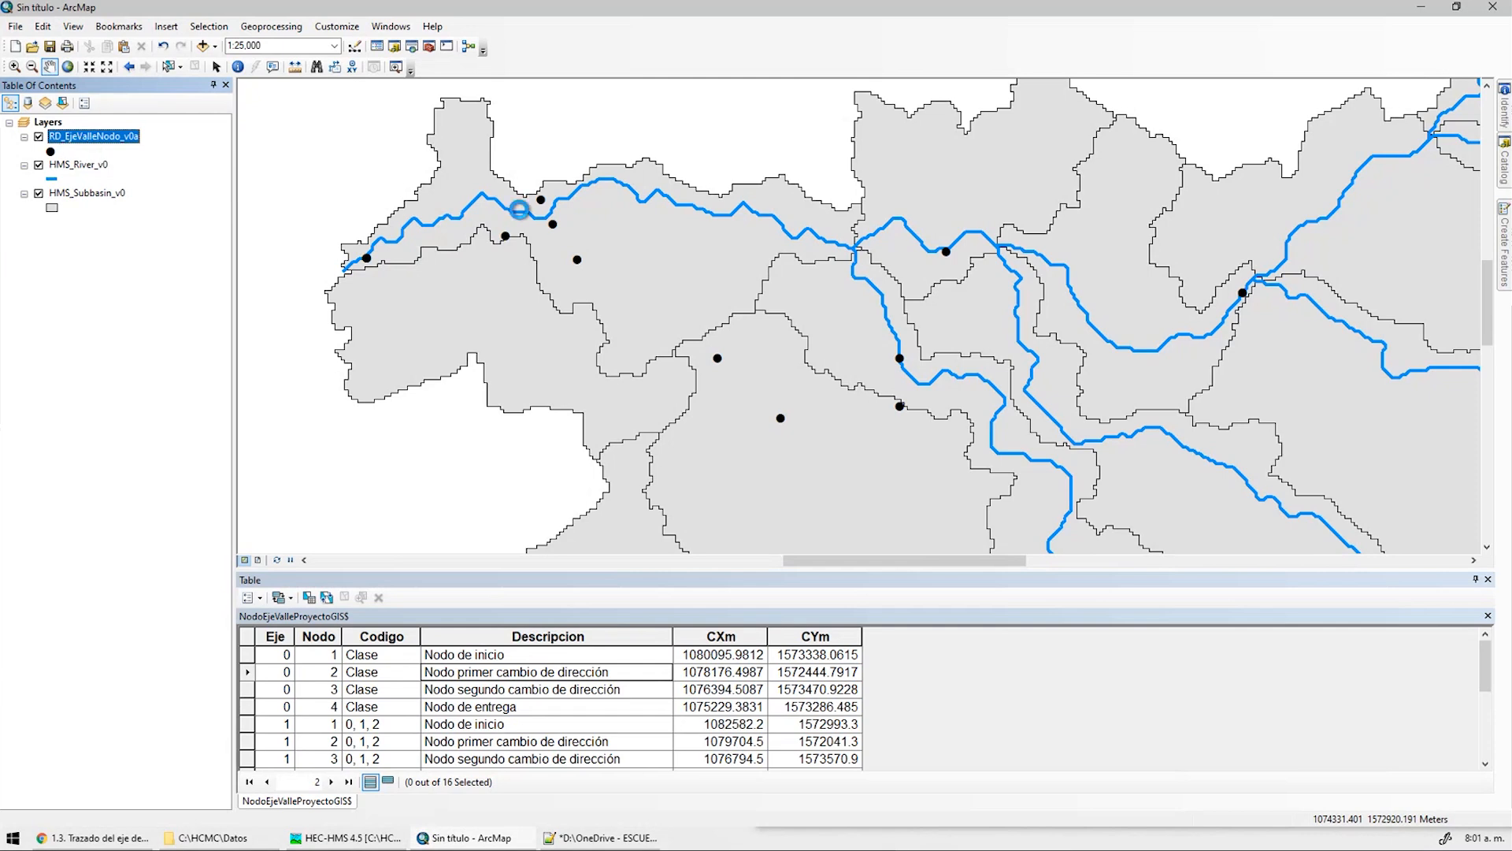
pyautogui.click(778, 242)
pyautogui.click(693, 243)
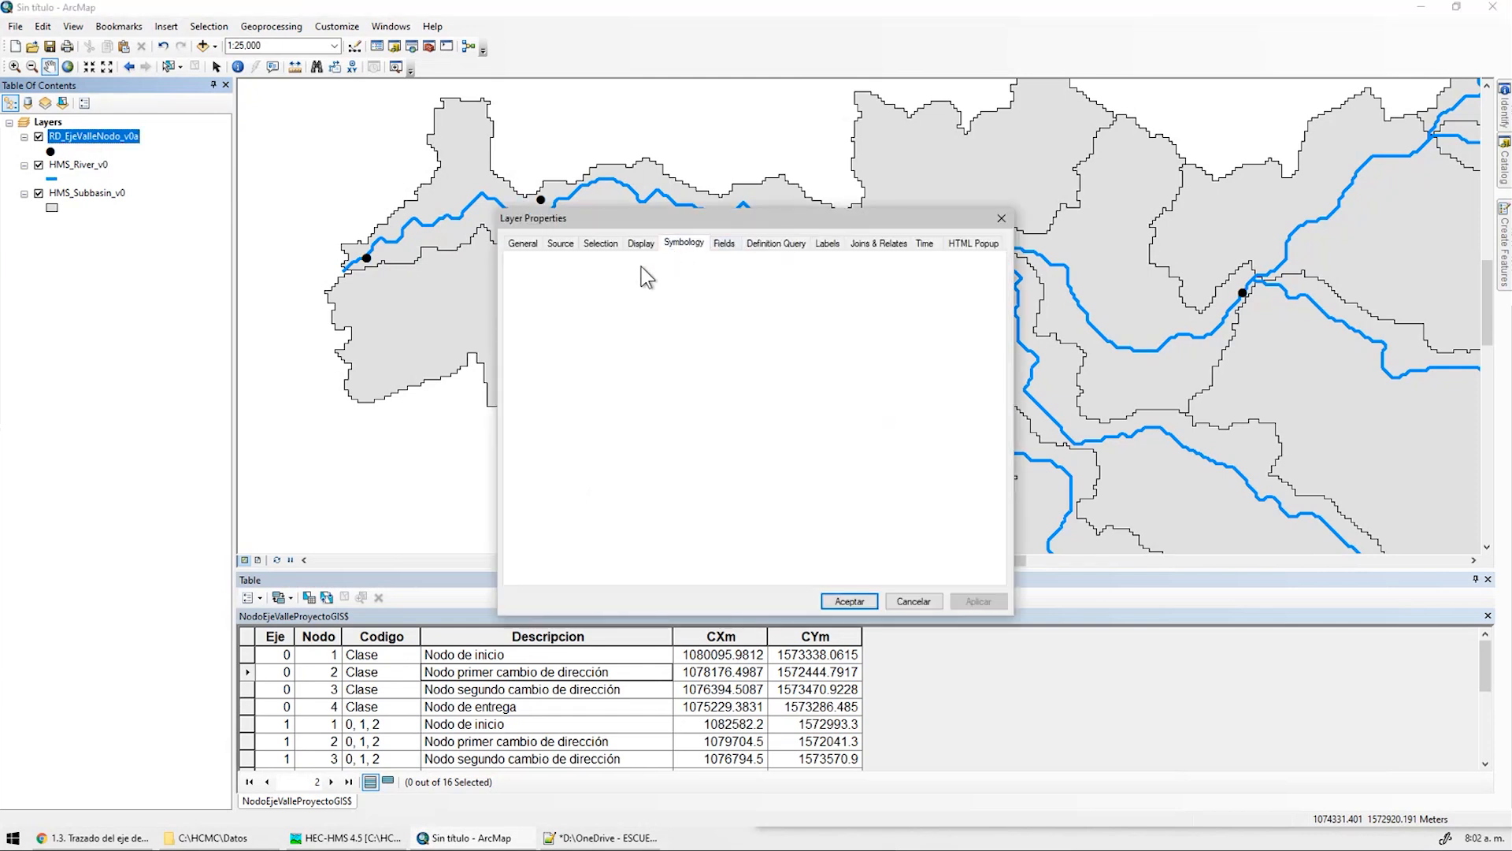
pyautogui.click(551, 297)
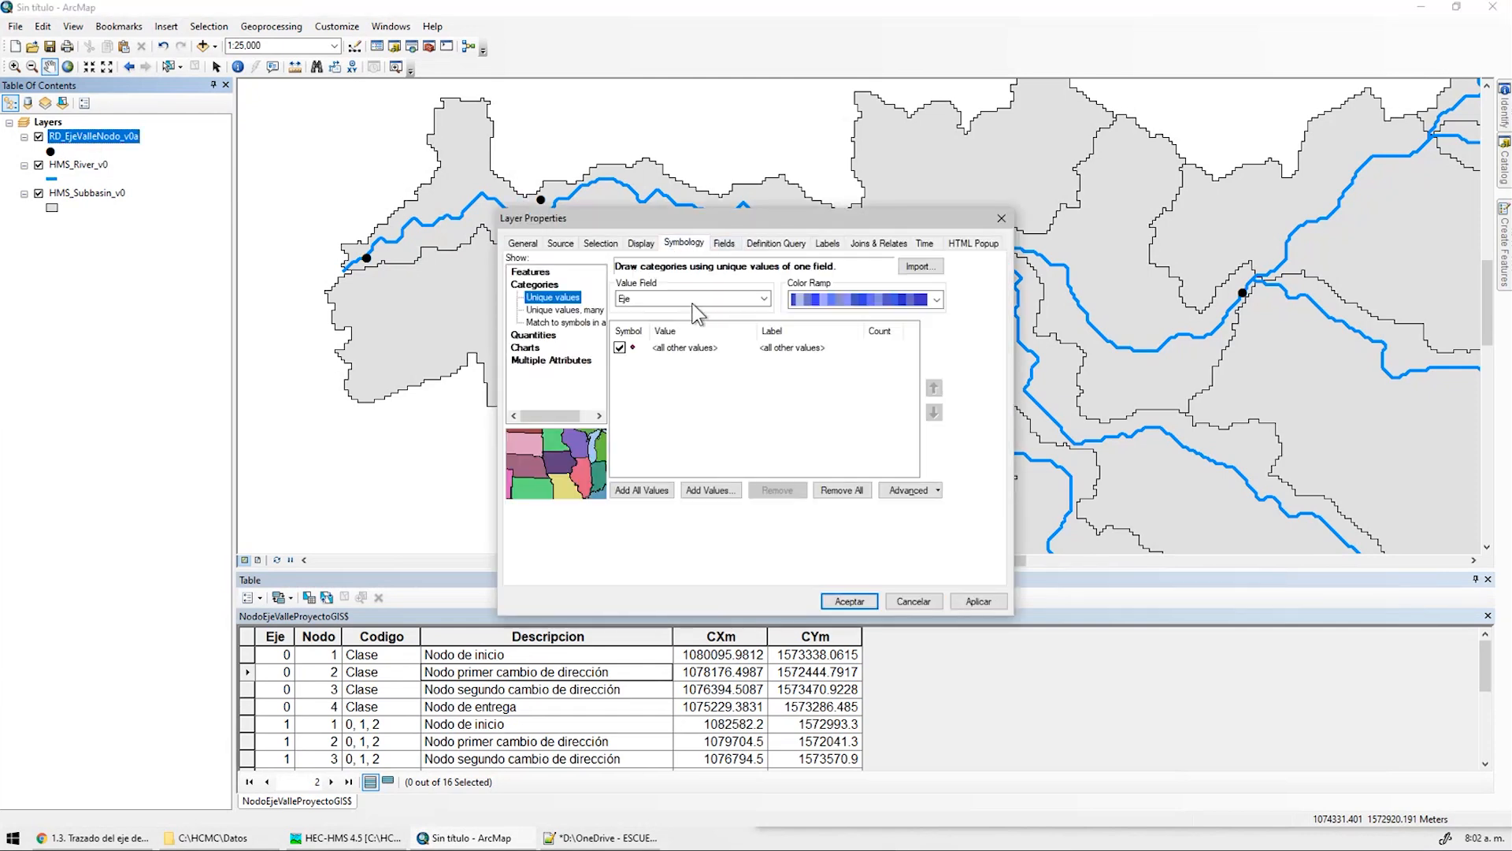
pyautogui.click(659, 491)
pyautogui.click(876, 303)
pyautogui.scroll(1, 859, 355)
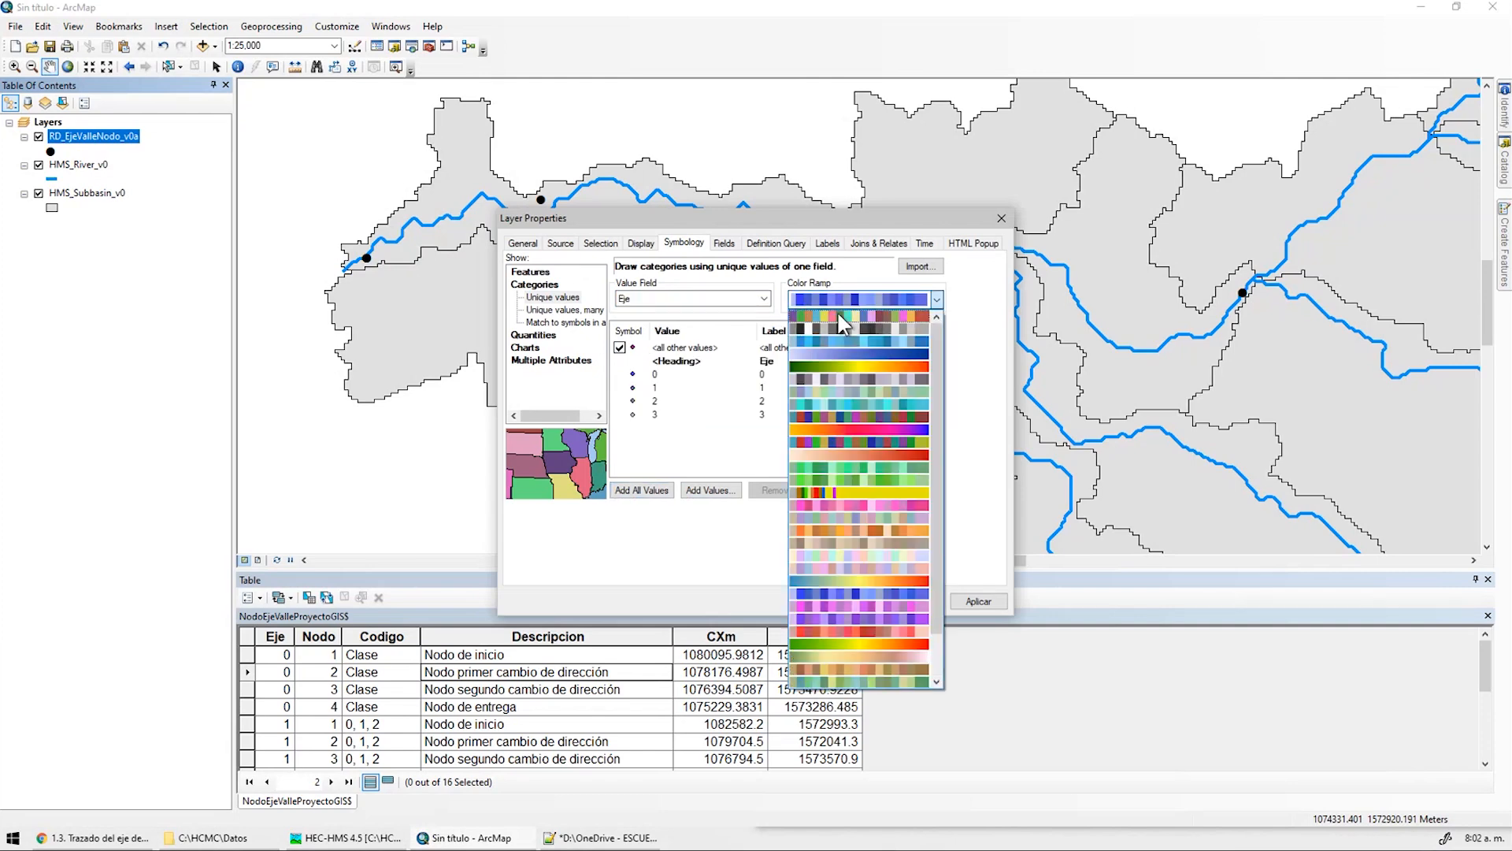
pyautogui.click(841, 432)
# Use a circle symbol for all Eje classes, recolour with another ramp, and apply
pyautogui.rightClick(695, 404)
pyautogui.click(788, 541)
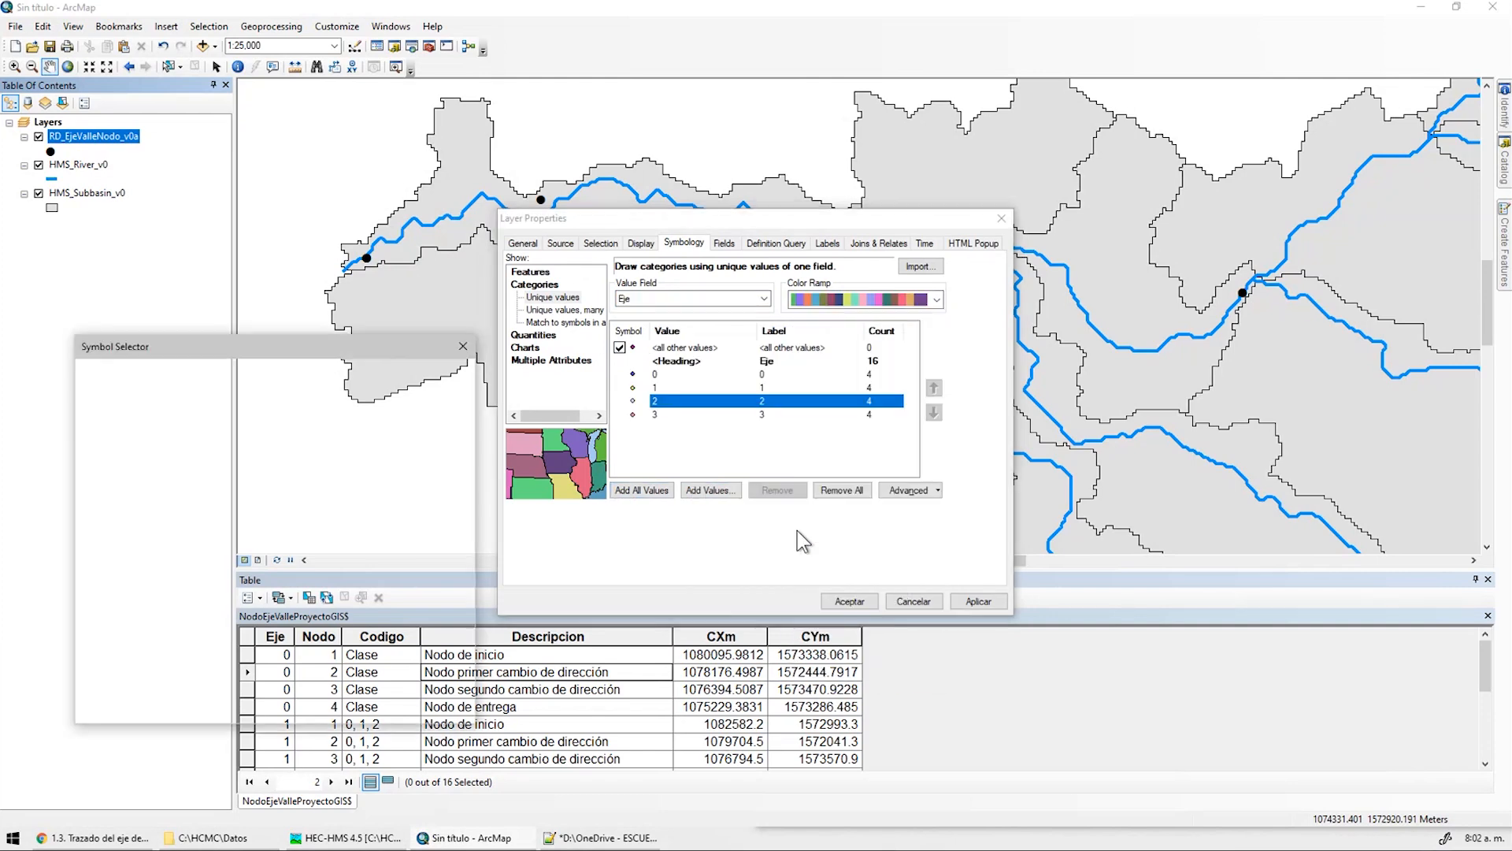
pyautogui.click(127, 451)
pyautogui.click(371, 704)
pyautogui.click(851, 301)
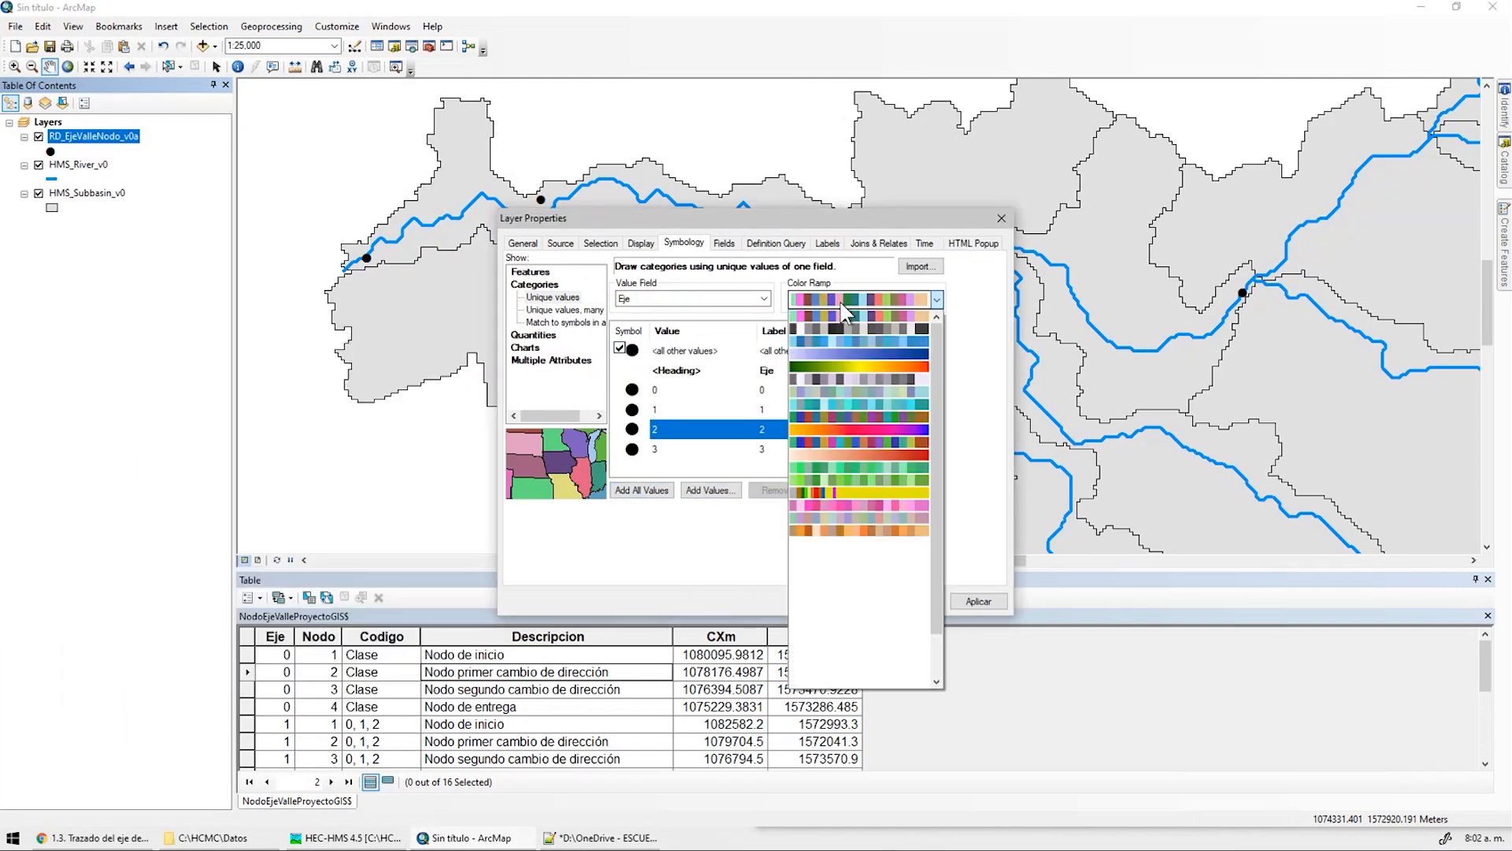
pyautogui.click(837, 325)
pyautogui.click(657, 492)
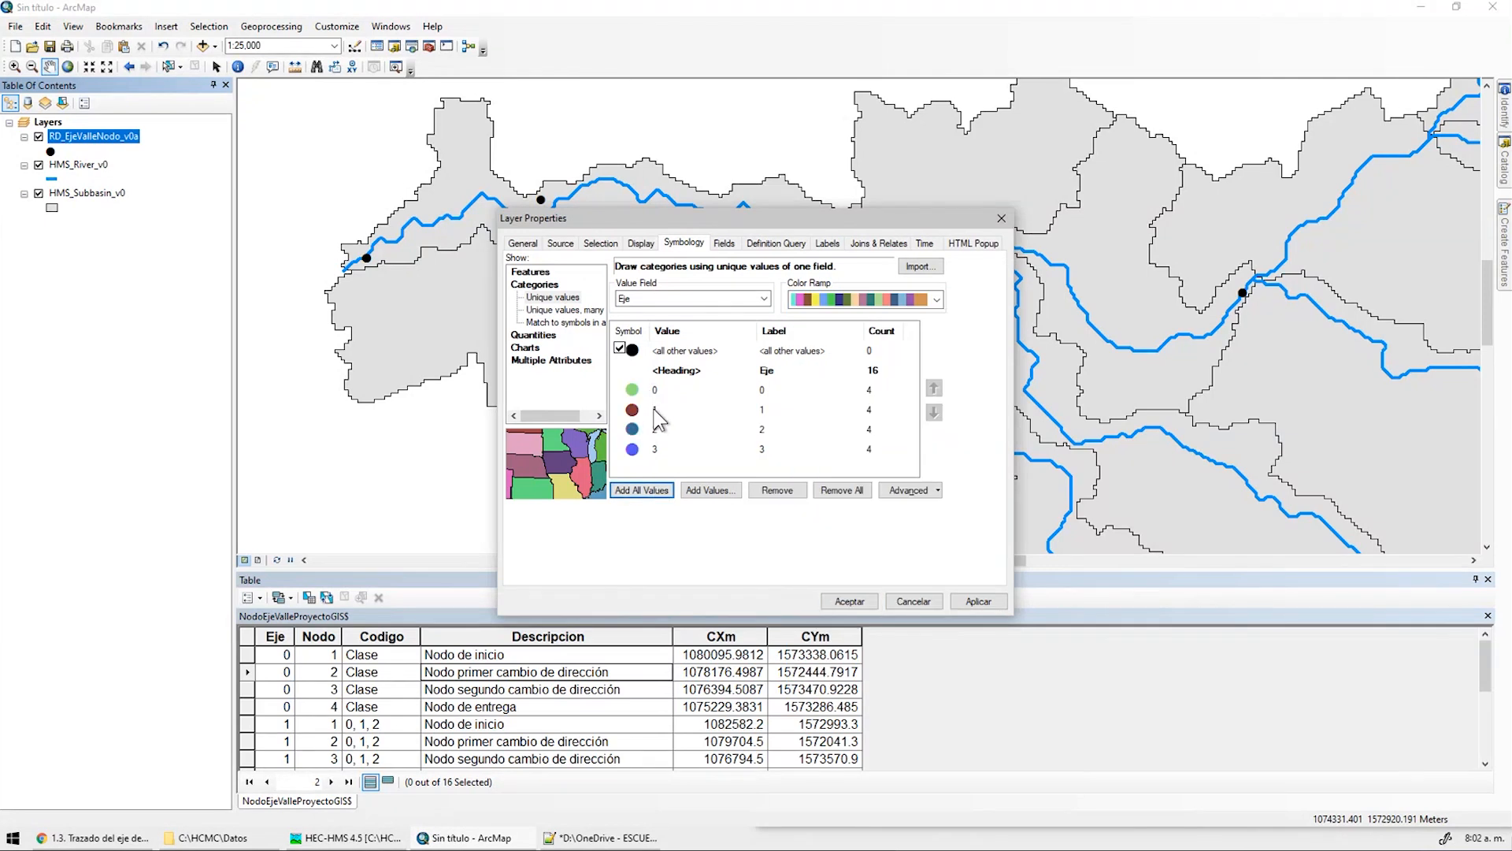
pyautogui.click(986, 601)
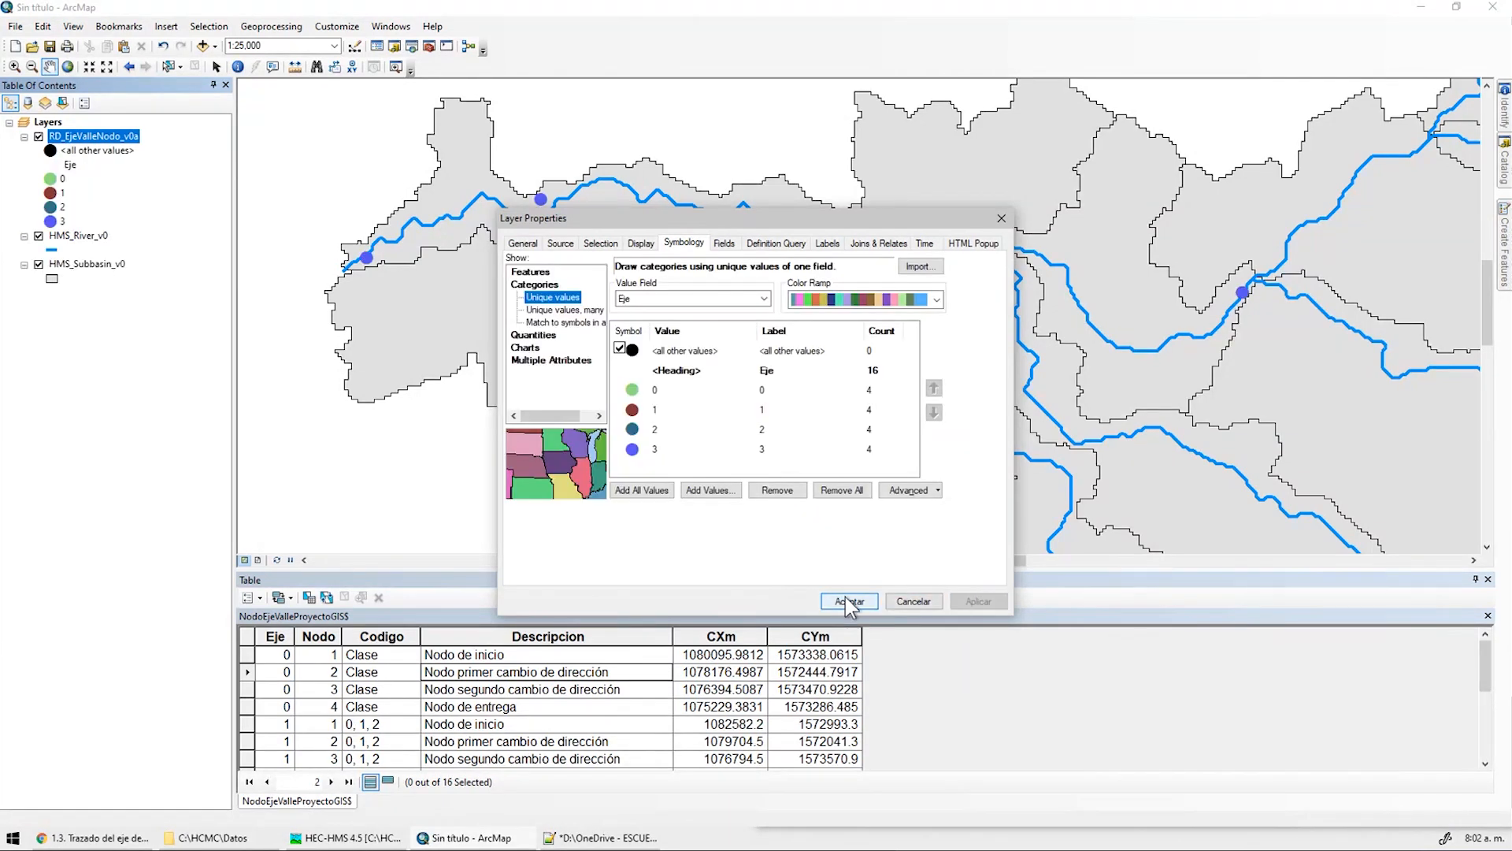
pyautogui.click(850, 601)
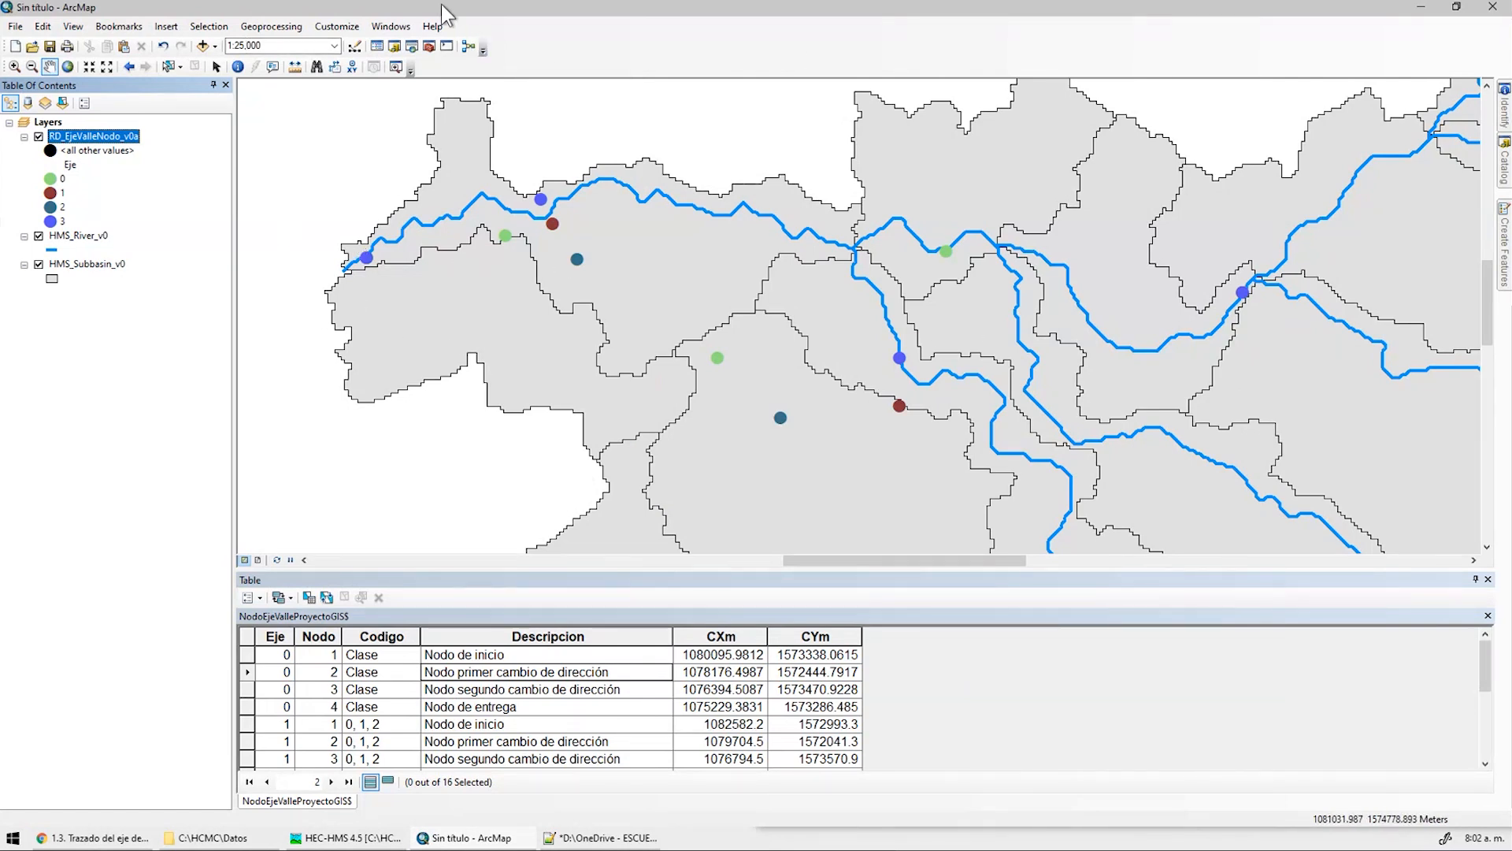
# Find the Points To Line tool and set RD_EjeValleNodo_v0a as its input features
pyautogui.click(391, 26)
pyautogui.click(413, 129)
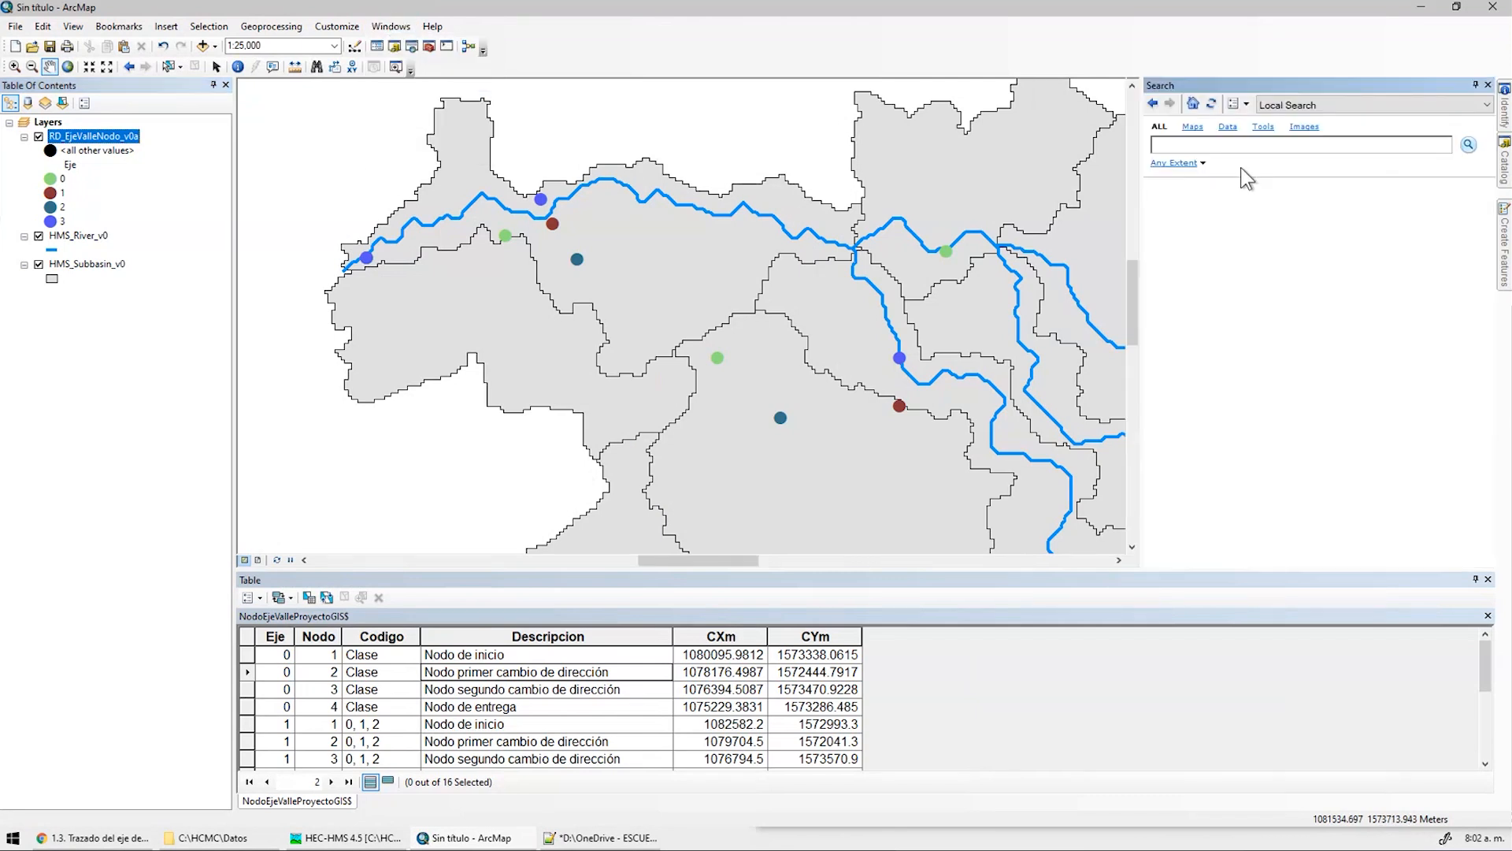
pyautogui.write('point')
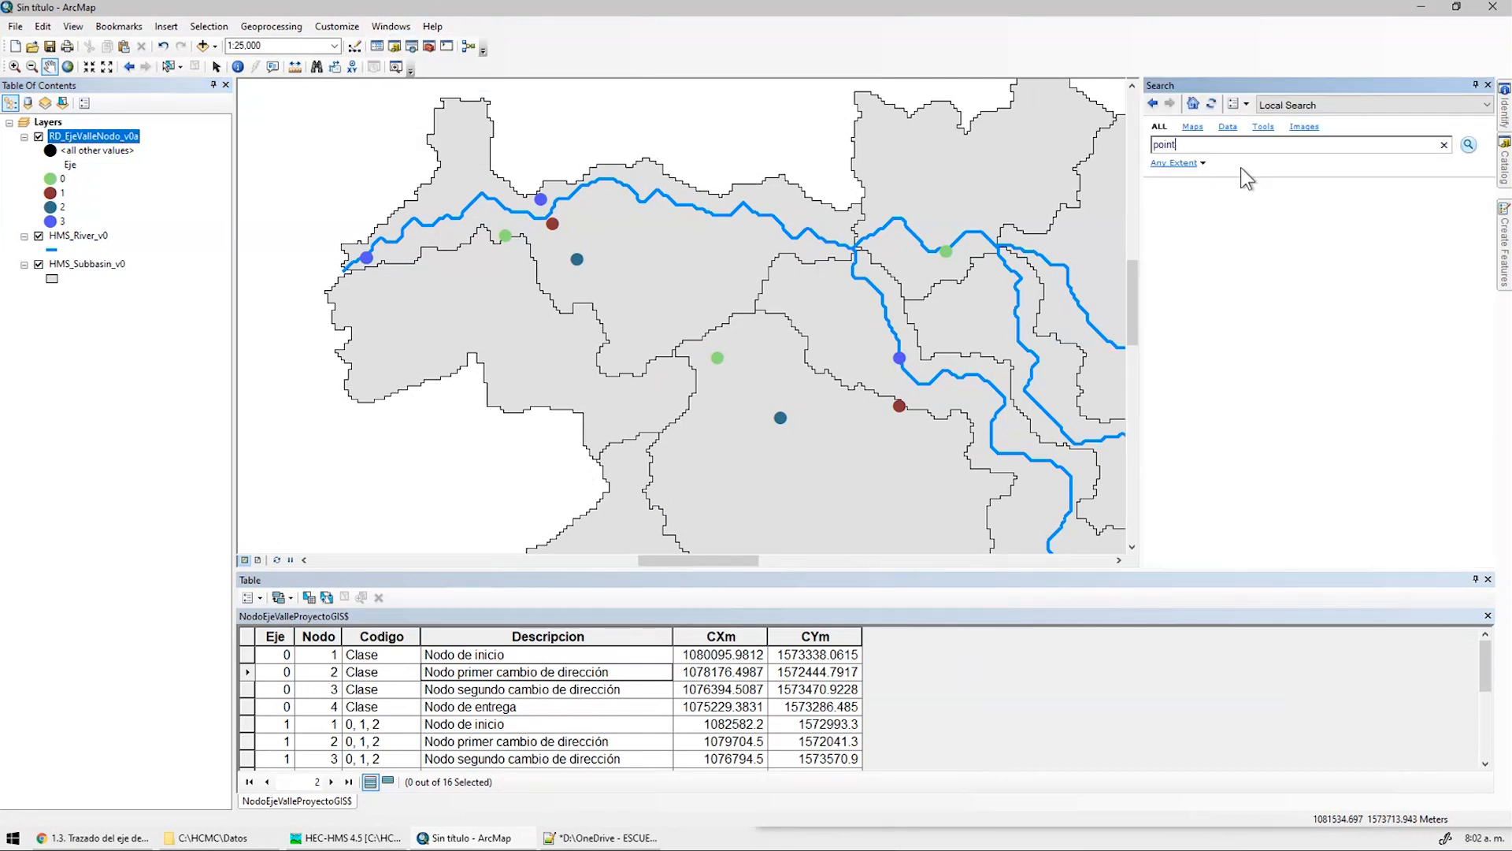
pyautogui.write(' to line')
pyautogui.press('Return')
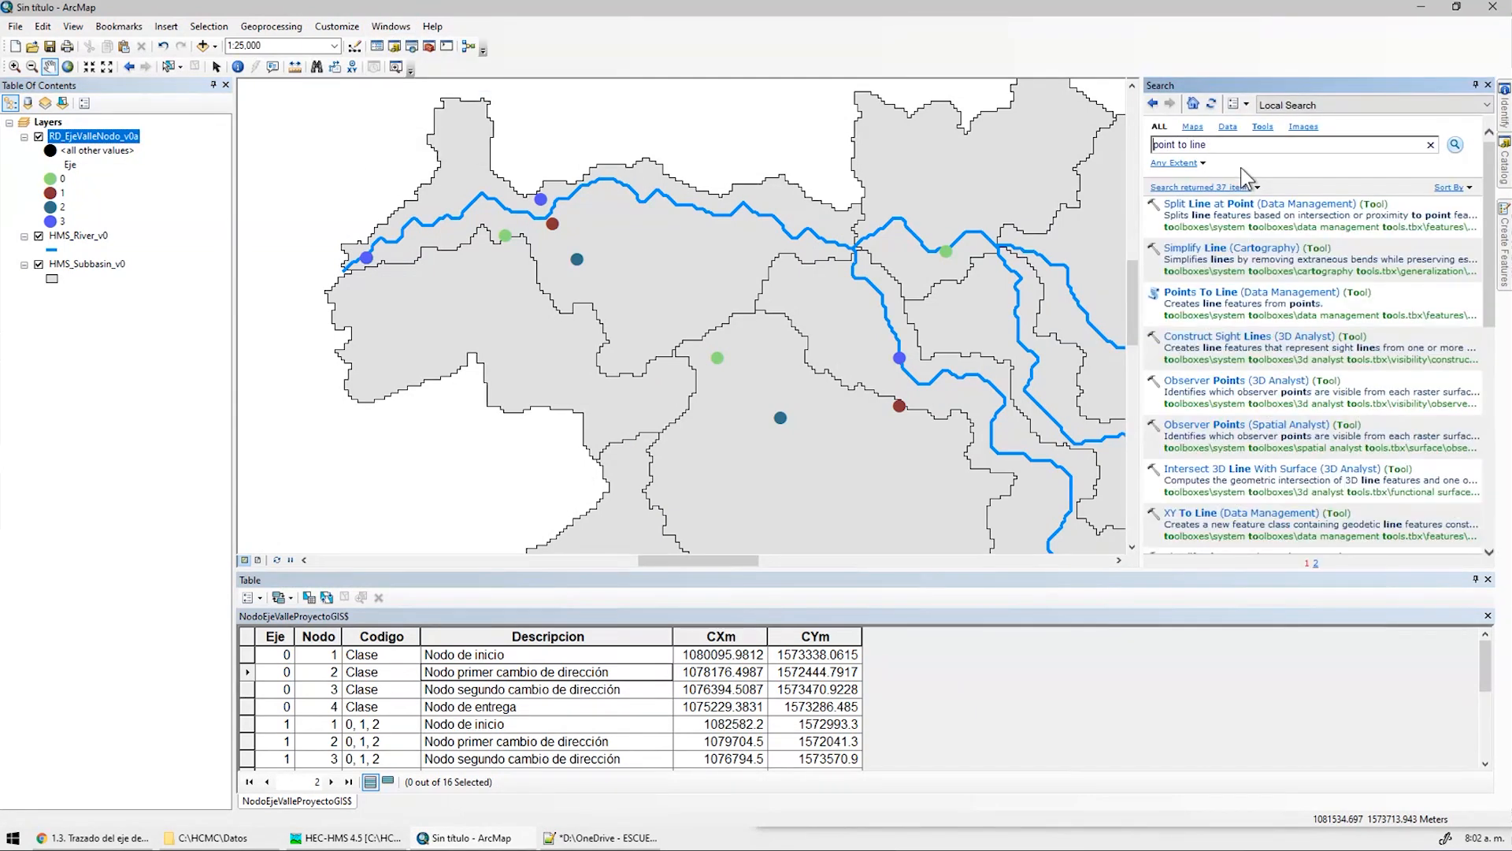
pyautogui.click(1205, 293)
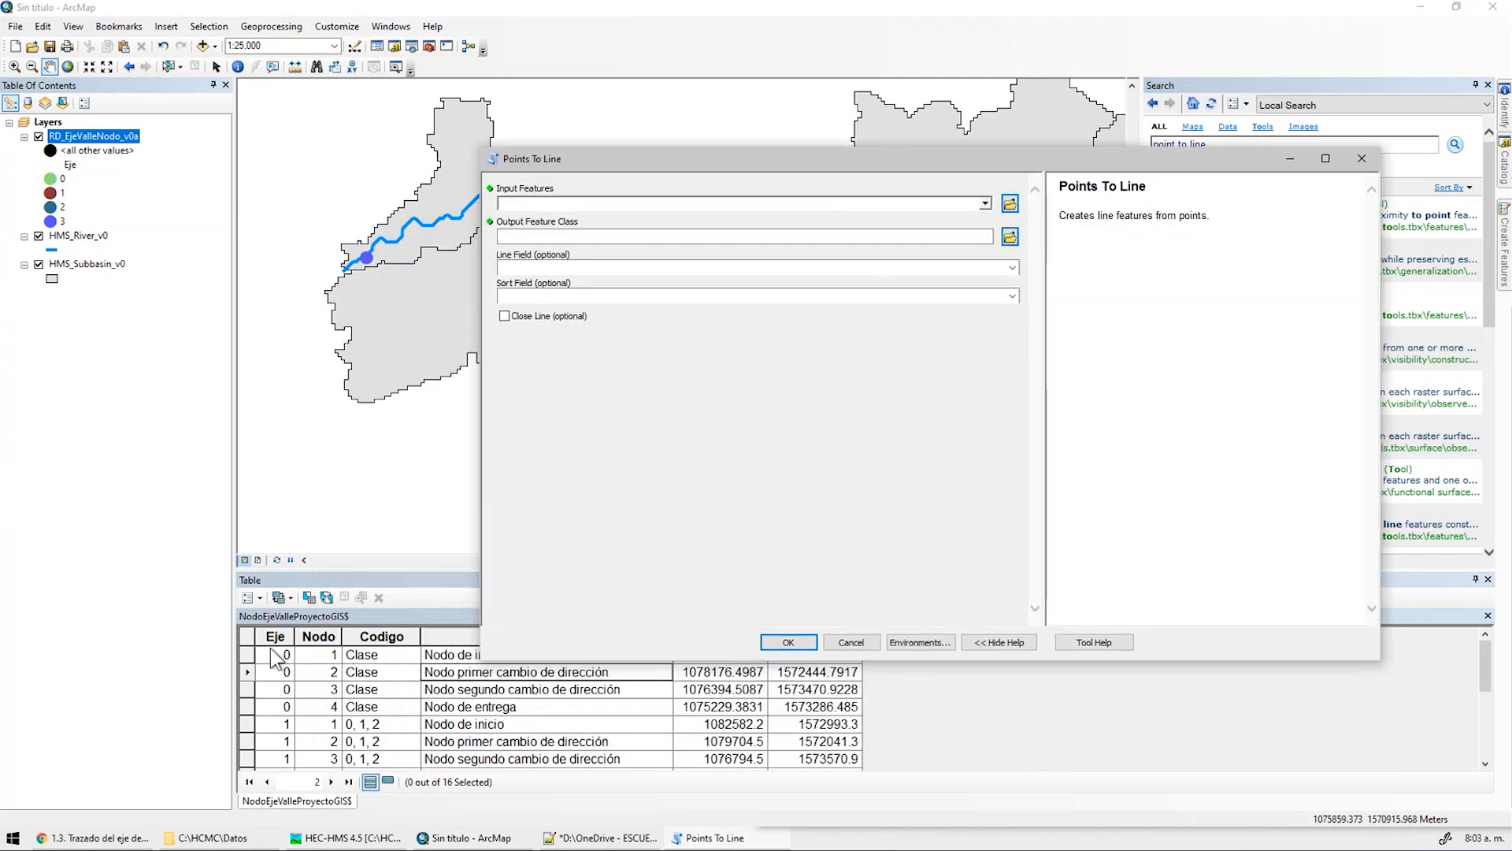
pyautogui.click(985, 204)
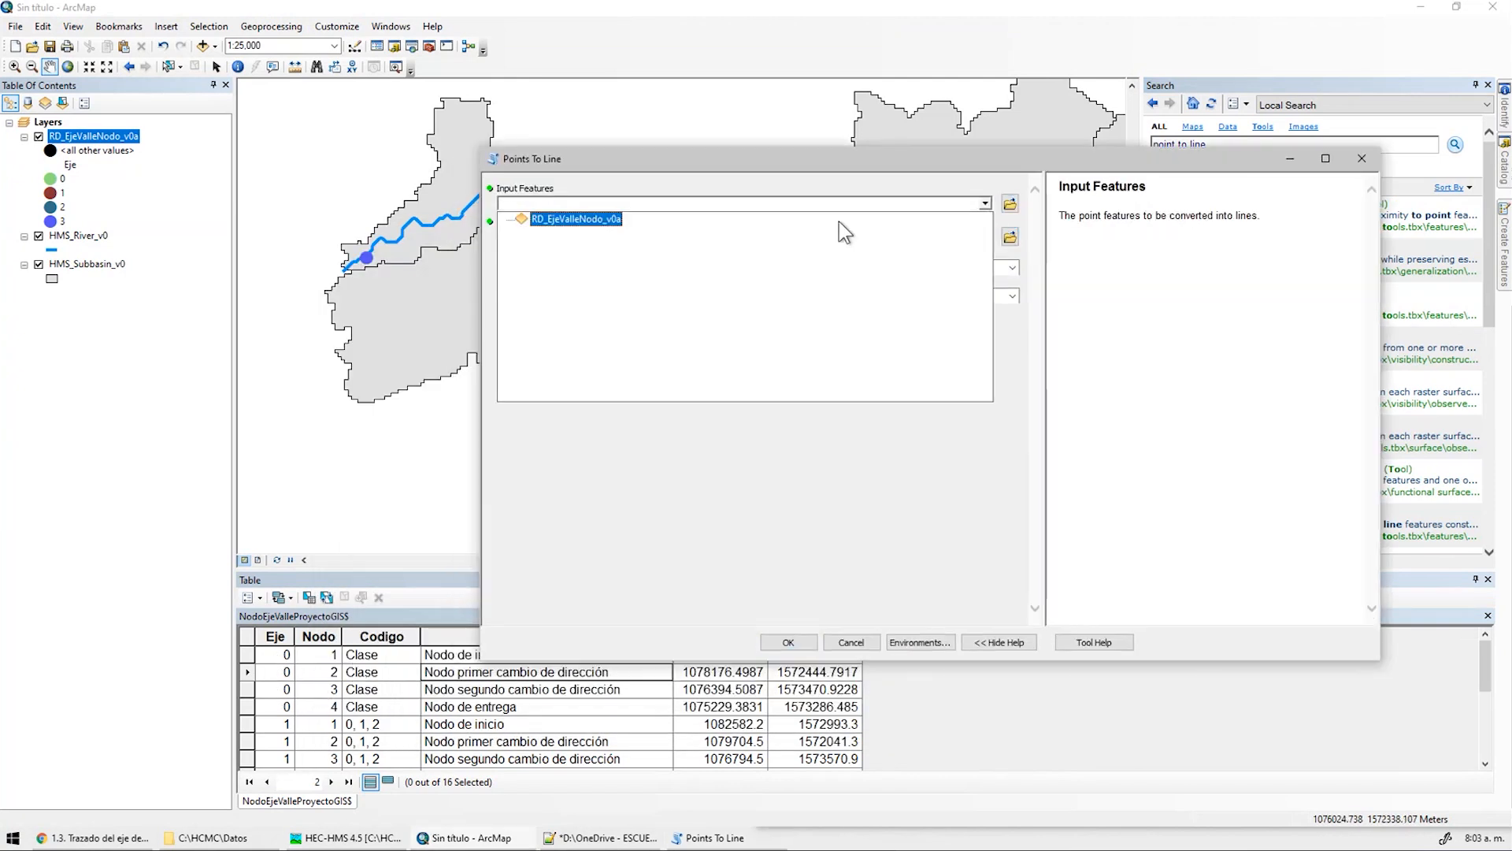
pyautogui.click(562, 220)
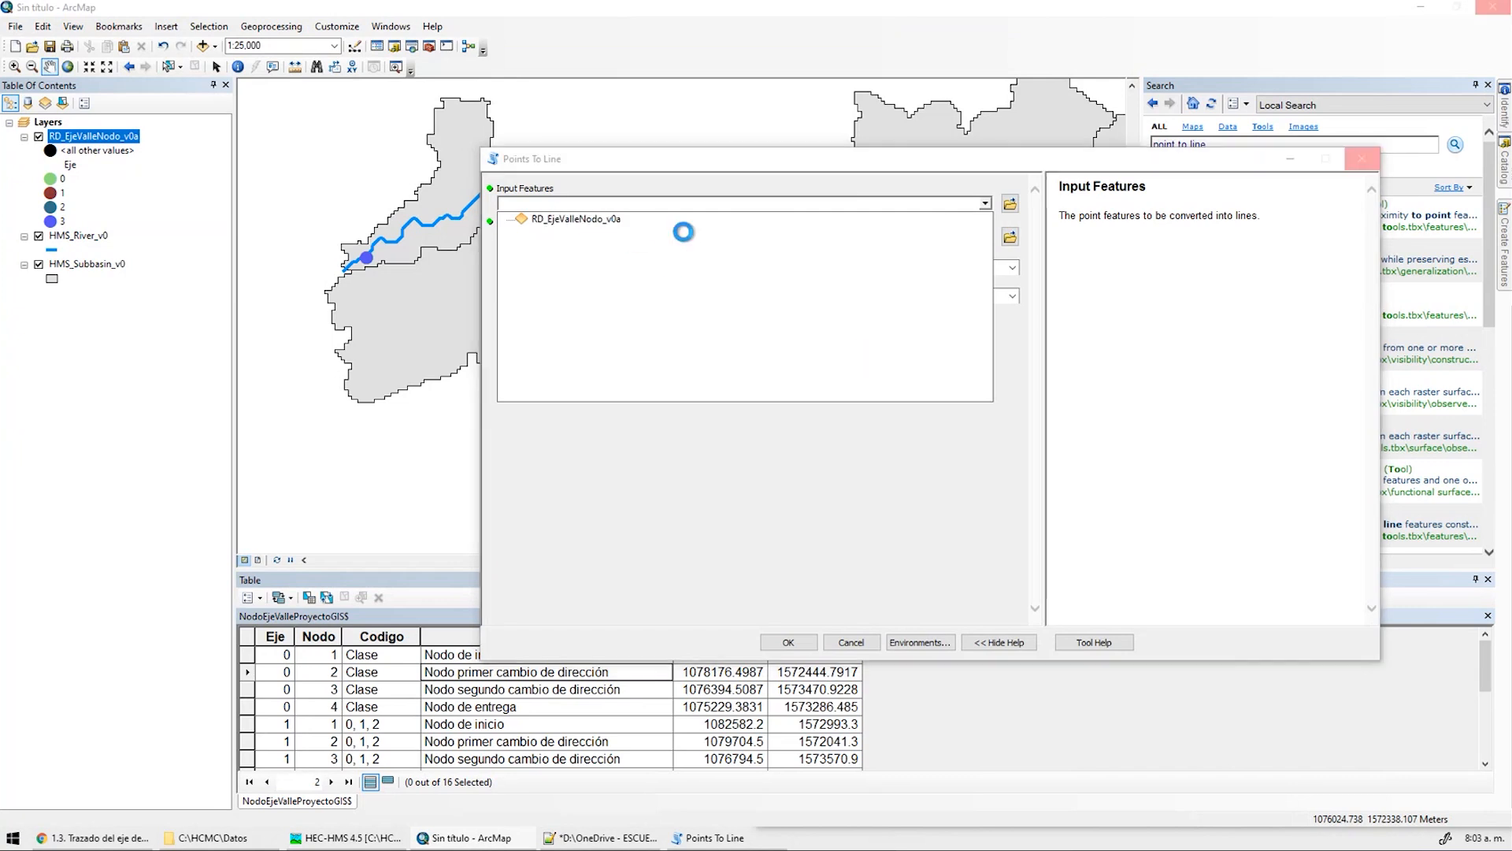
# Browse the output location to the CAPAS dataset in HCMC\Datos\Geodatabase.gdb
pyautogui.click(1010, 238)
pyautogui.click(954, 309)
pyautogui.click(957, 309)
pyautogui.doubleClick(895, 333)
pyautogui.doubleClick(775, 331)
pyautogui.doubleClick(776, 345)
pyautogui.click(770, 329)
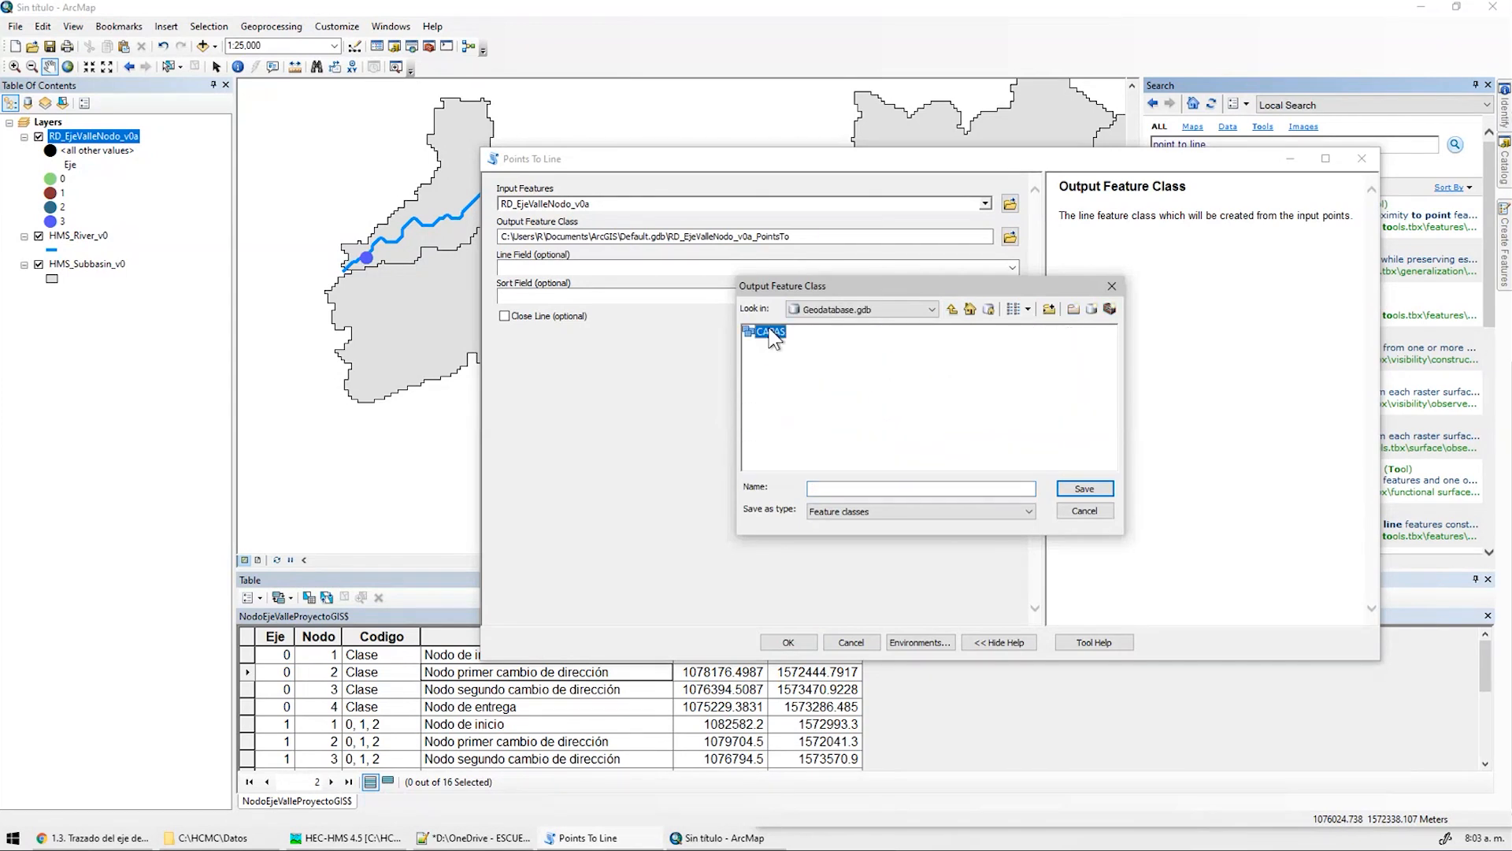
pyautogui.doubleClick(771, 332)
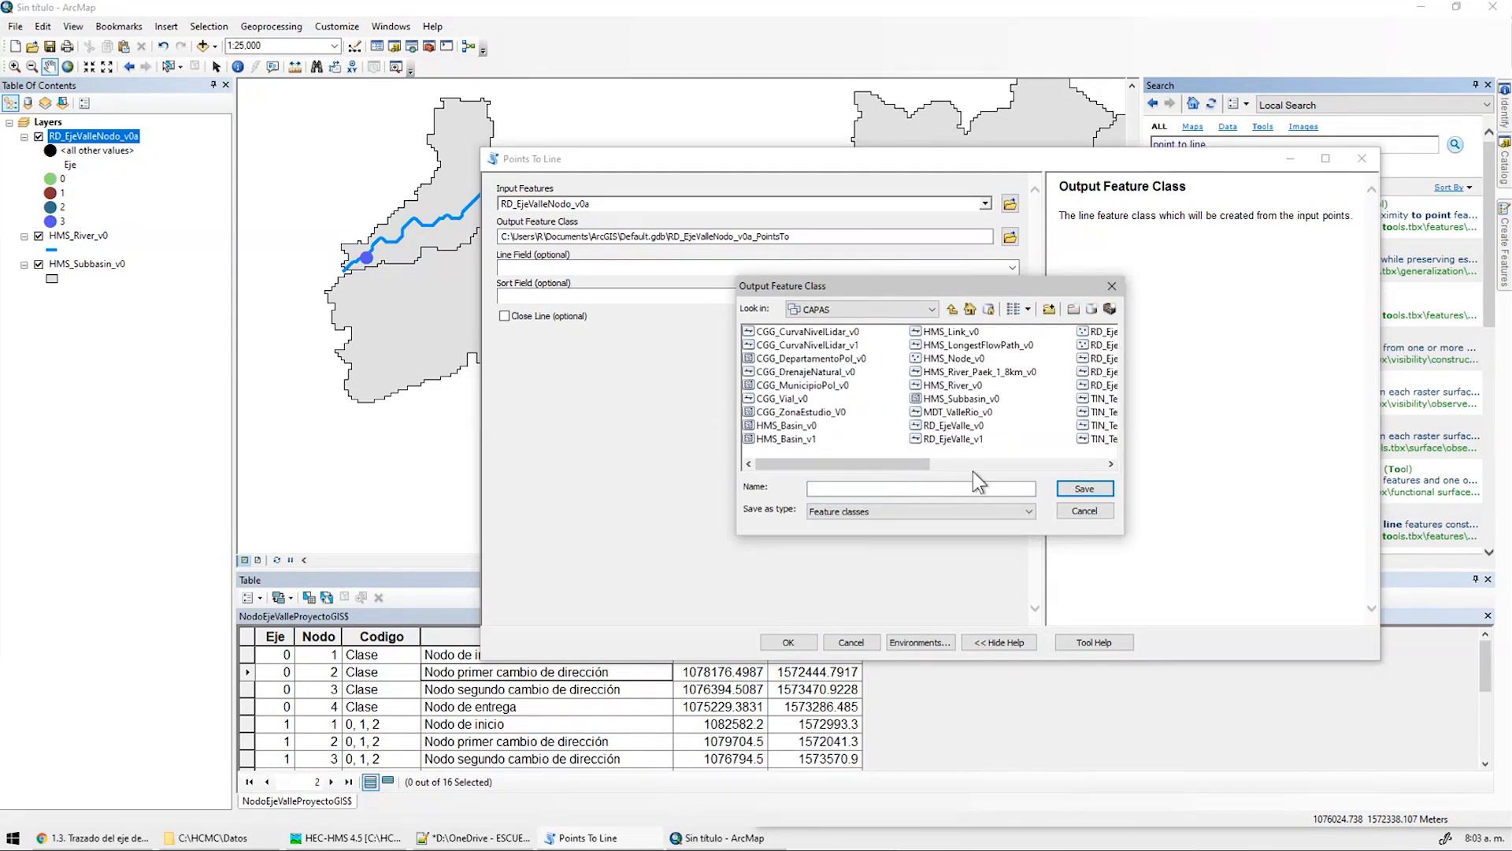
# Name the output RD_EjeValle_v0a and paste that name into the Notepad++ notes
pyautogui.click(954, 426)
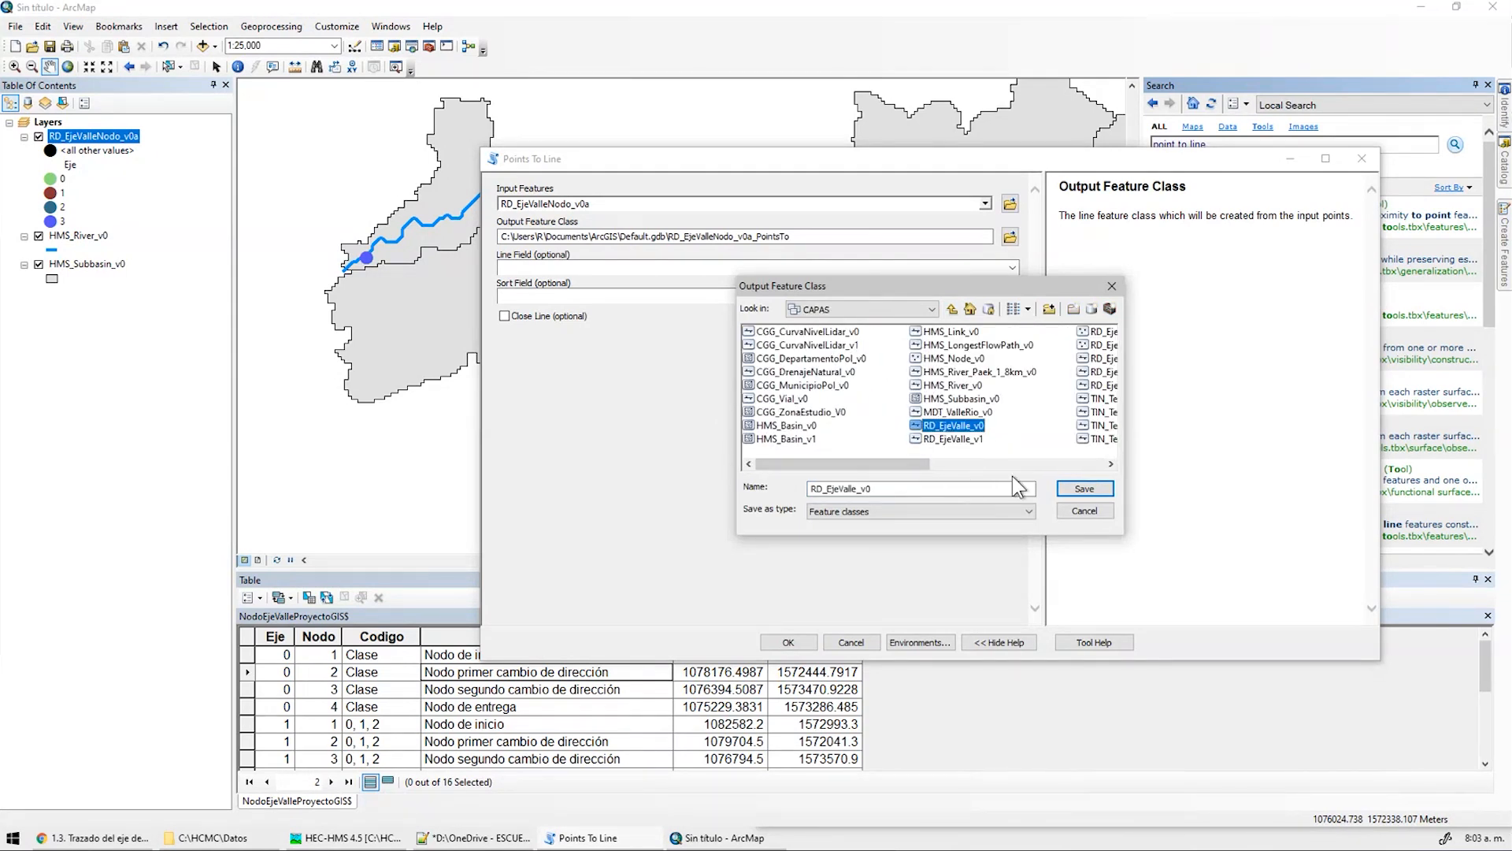
pyautogui.click(903, 488)
pyautogui.write('a')
pyautogui.moveTo(977, 489); pyautogui.dragTo(692, 490)
pyautogui.hotkey('ctrl', 'c')
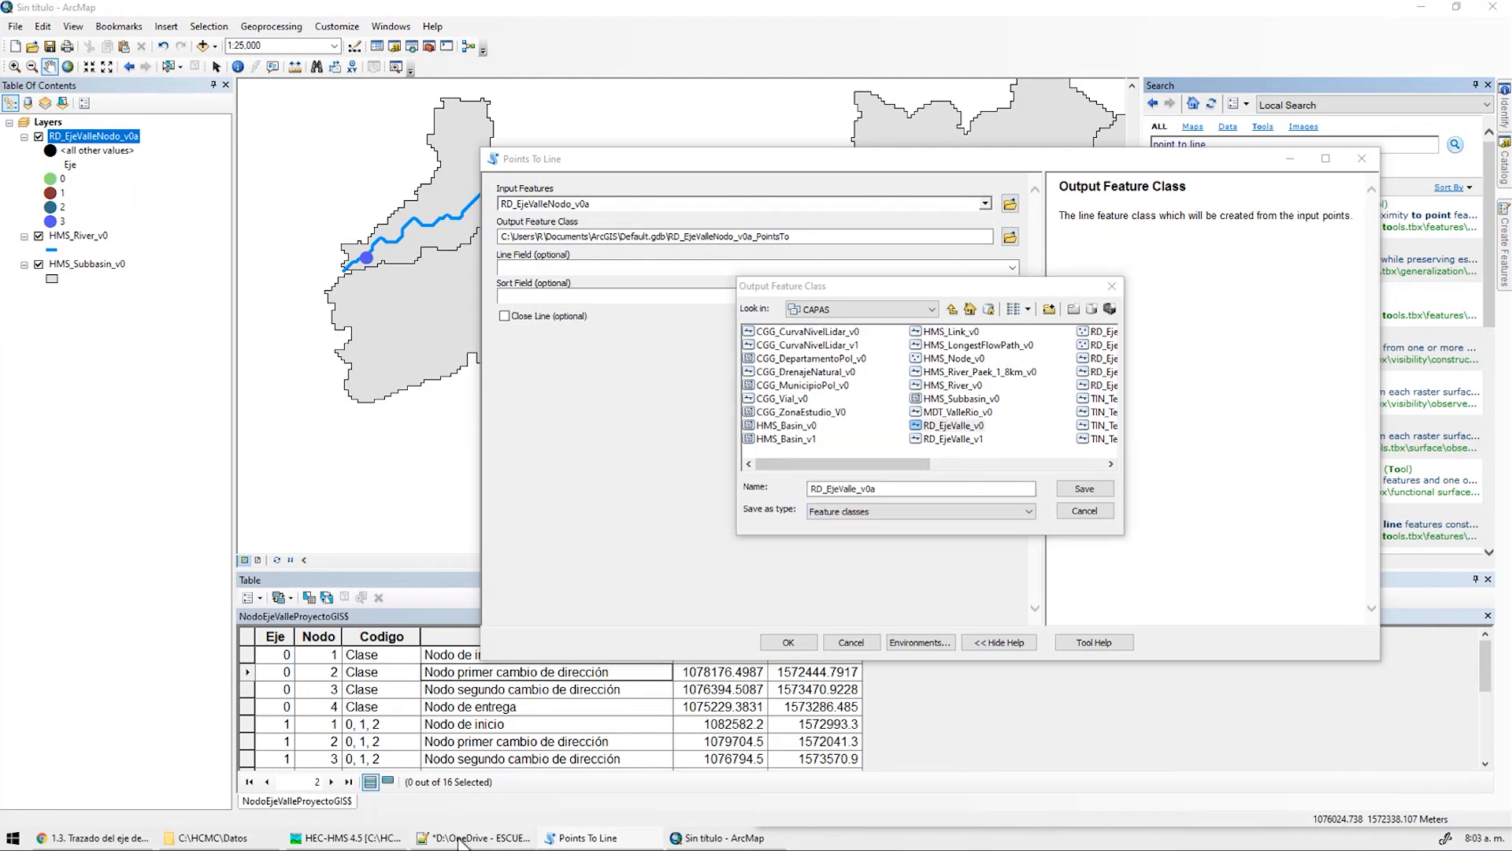
pyautogui.click(458, 840)
pyautogui.hotkey('ctrl', 'v')
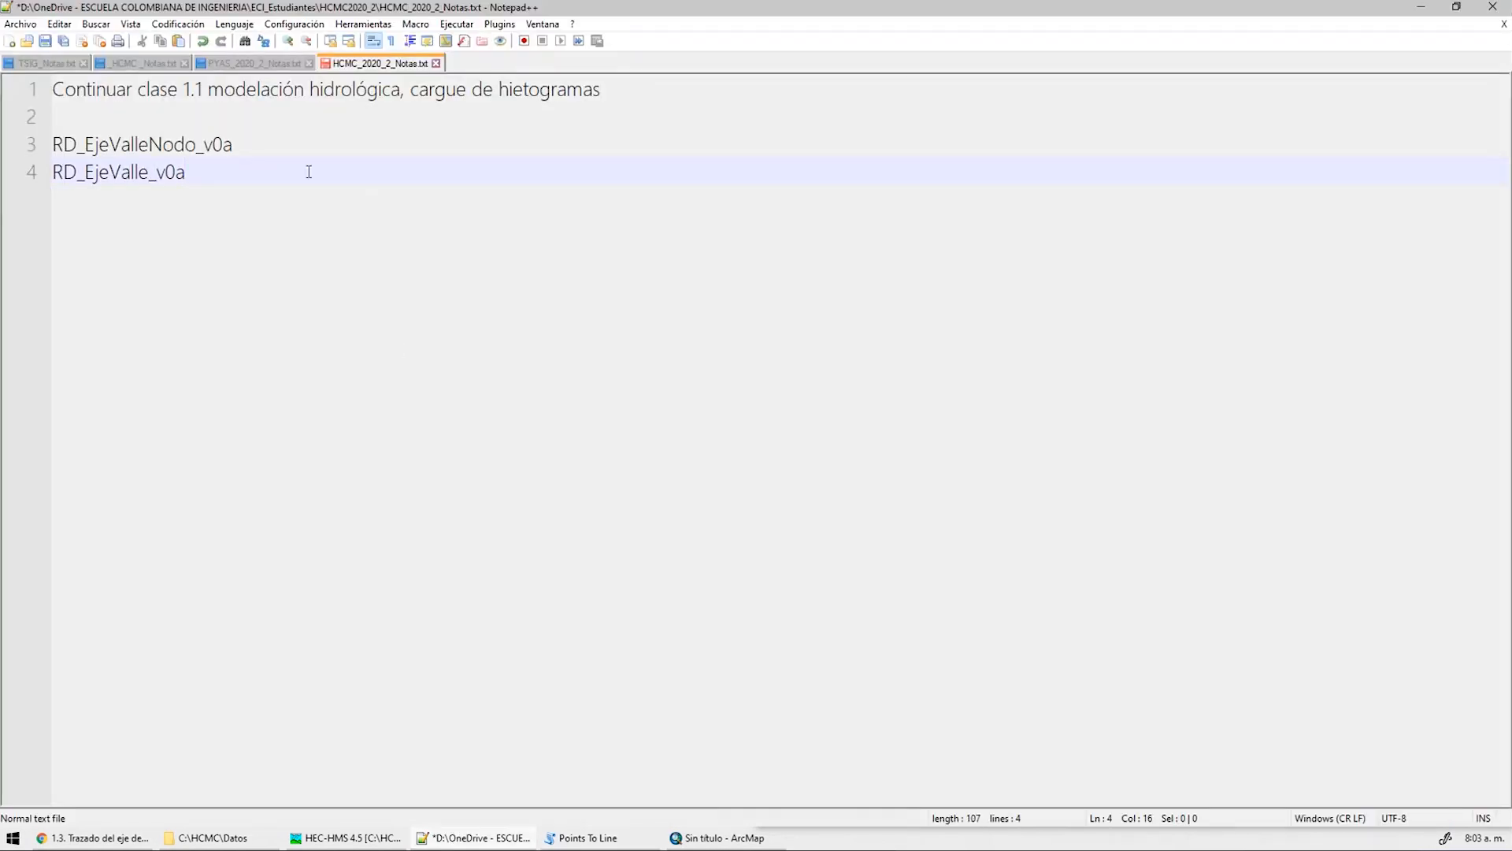
# Run Points To Line with Line Field Eje and Sort Field Nodo
pyautogui.hotkey('alt', 'Tab')
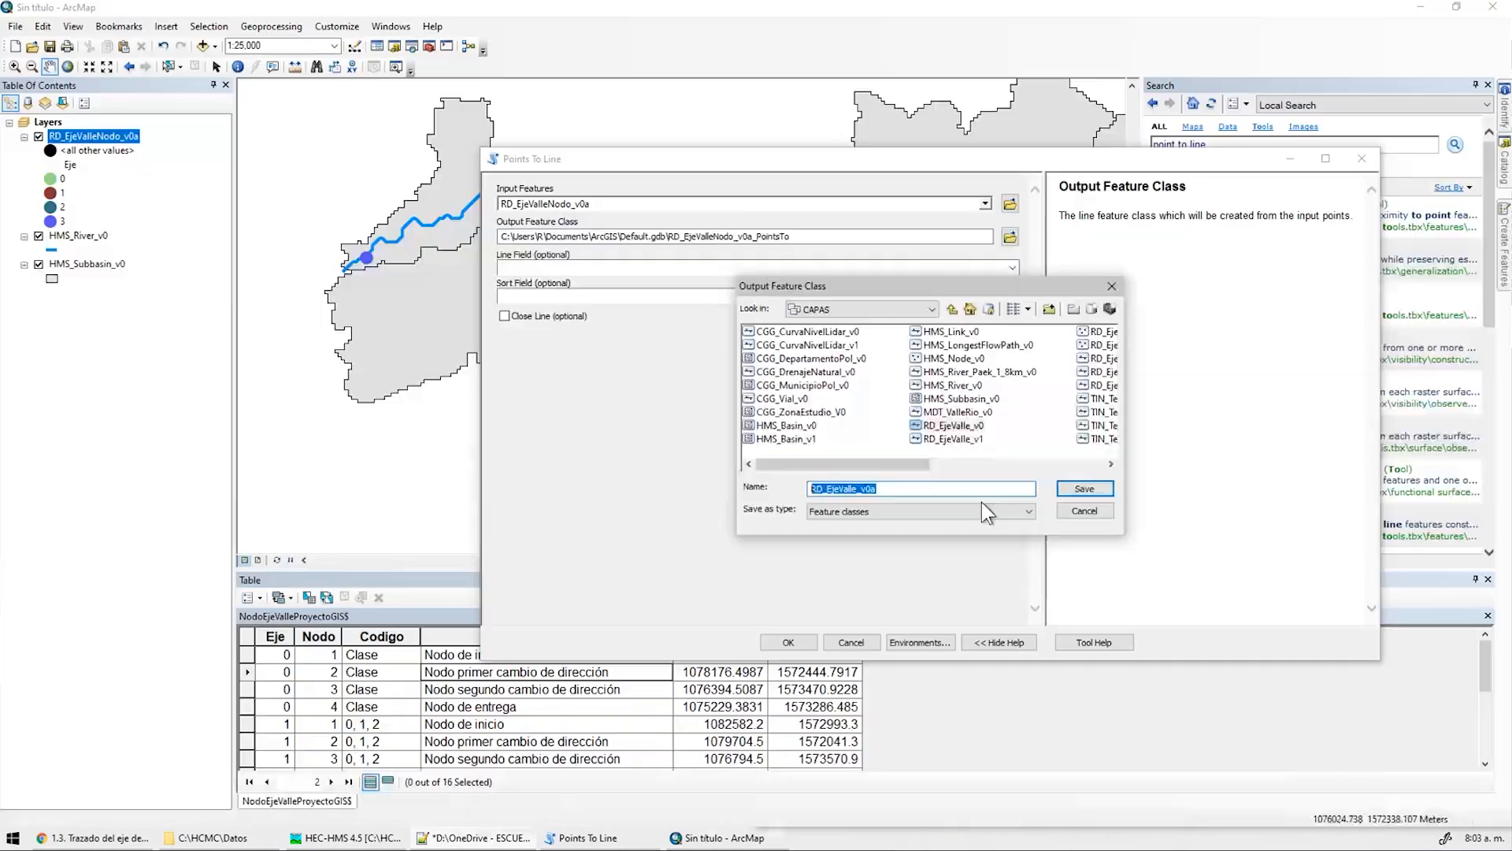
pyautogui.click(1012, 269)
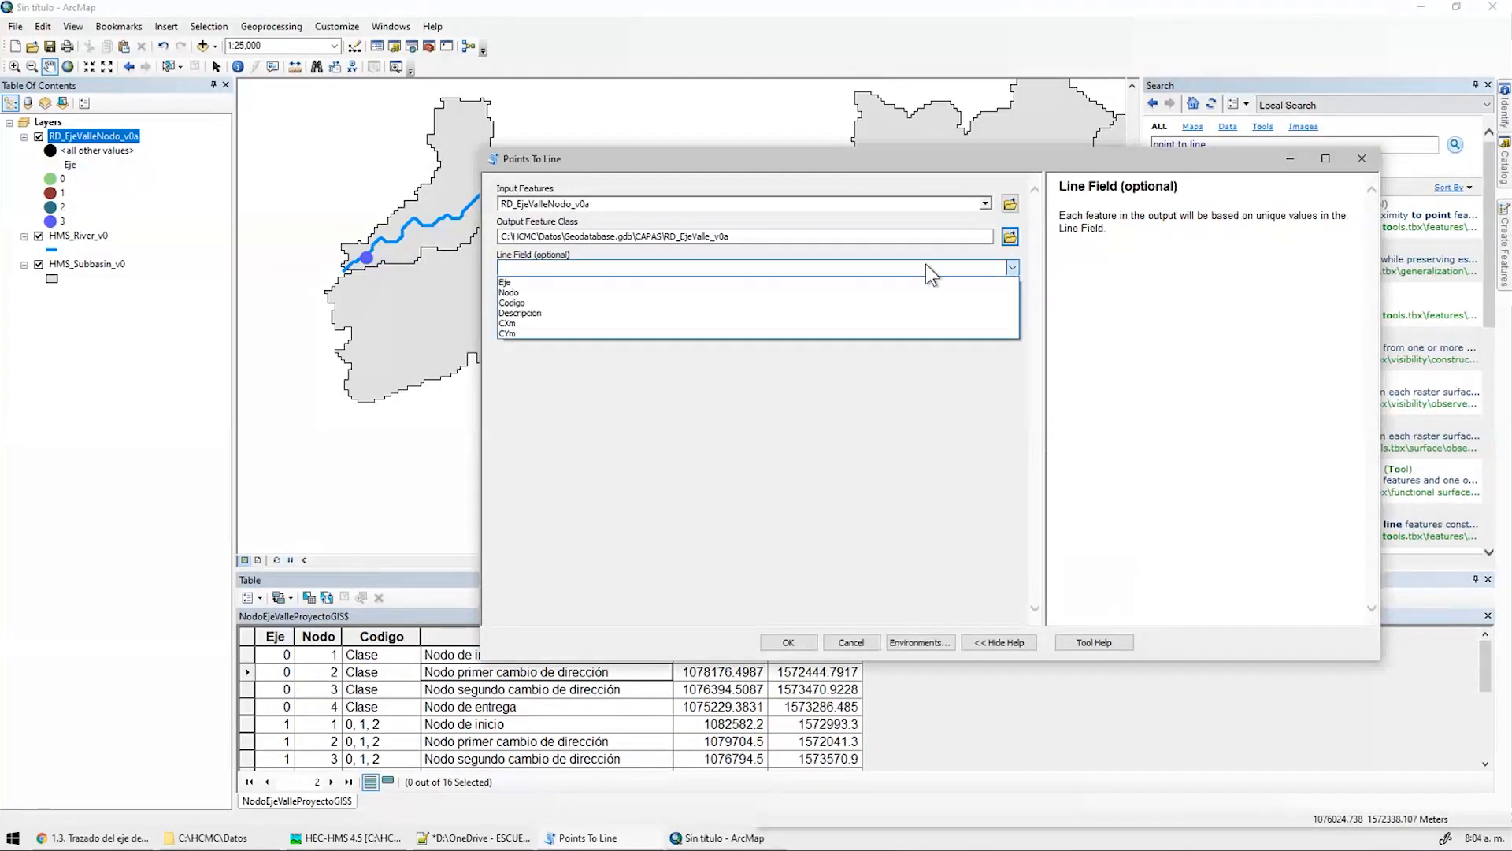
pyautogui.click(532, 281)
pyautogui.click(1012, 297)
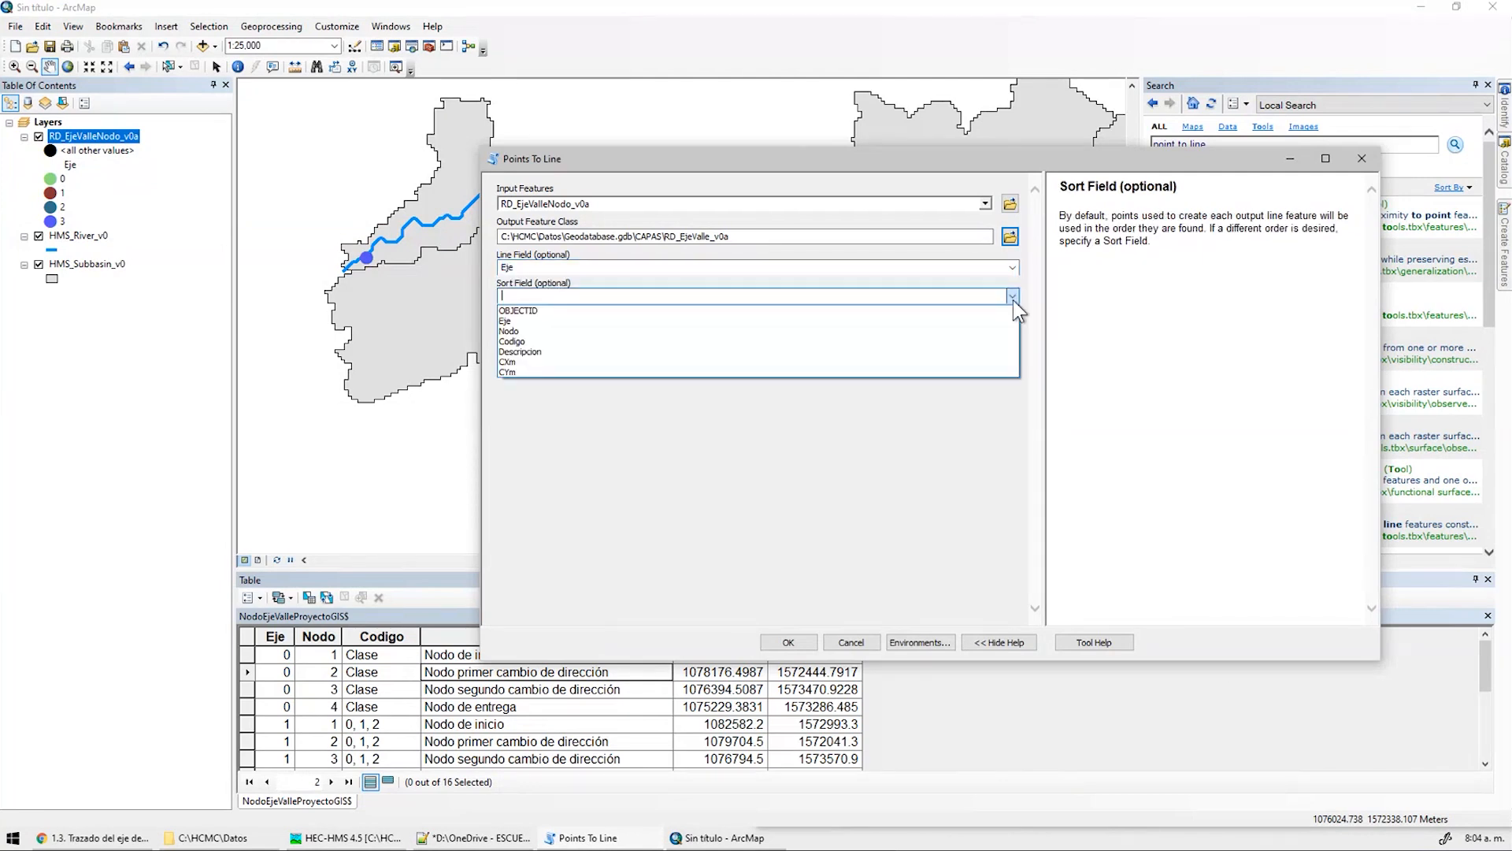
pyautogui.click(568, 331)
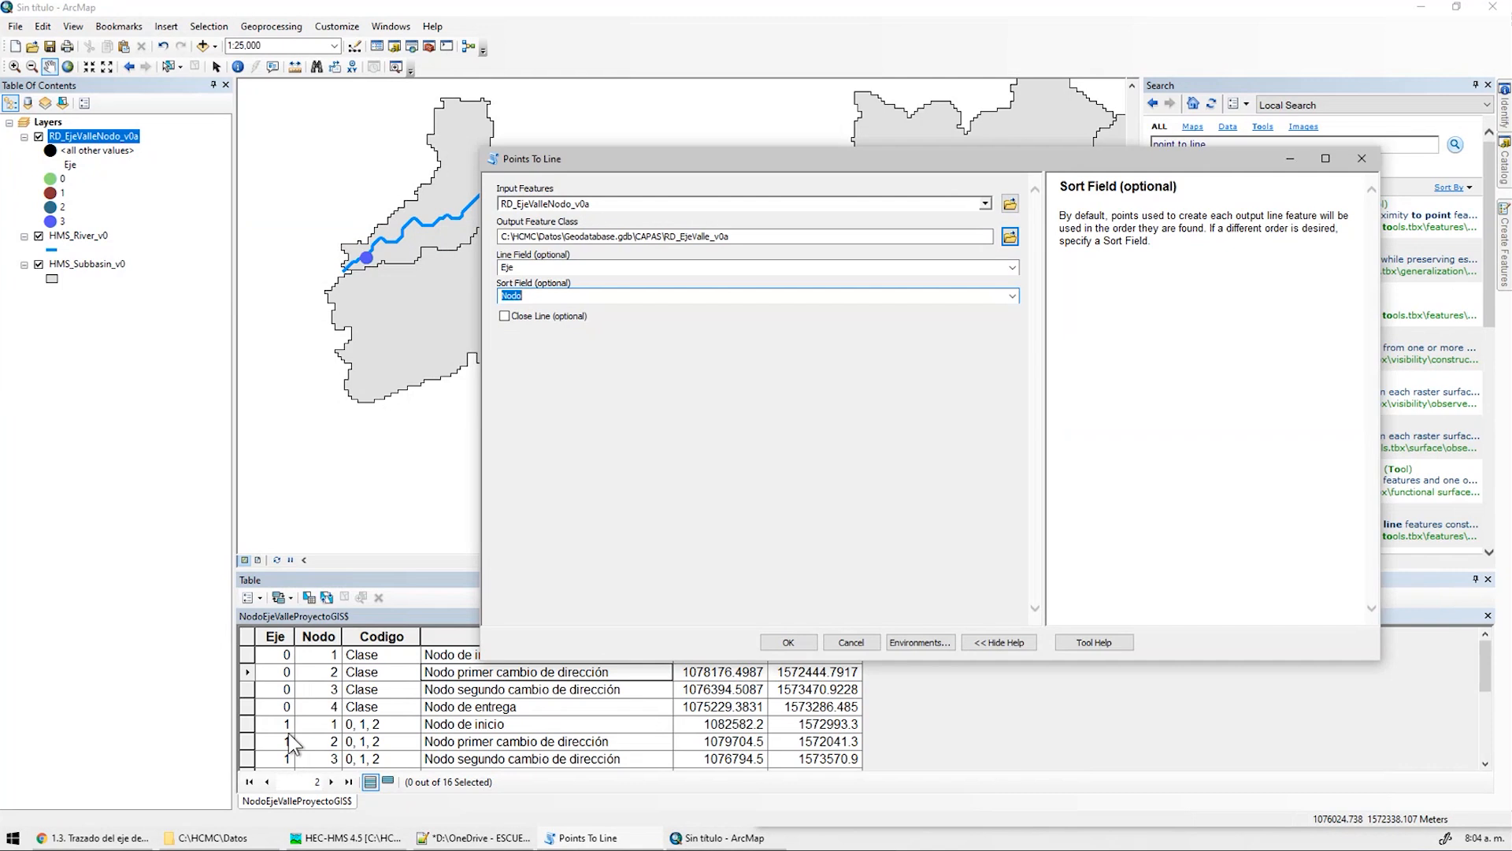
pyautogui.click(517, 315)
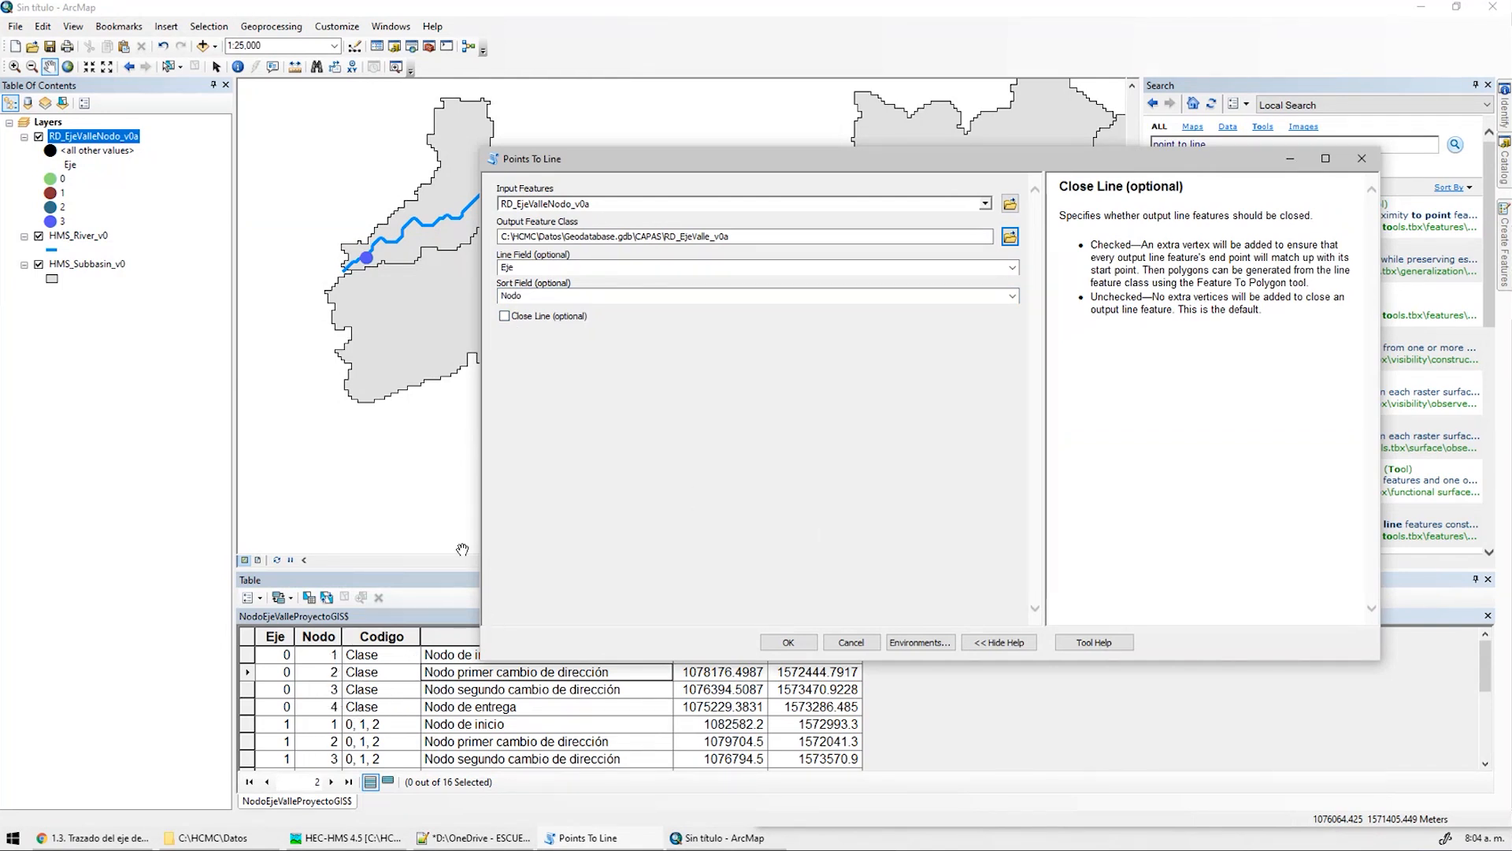
pyautogui.click(788, 642)
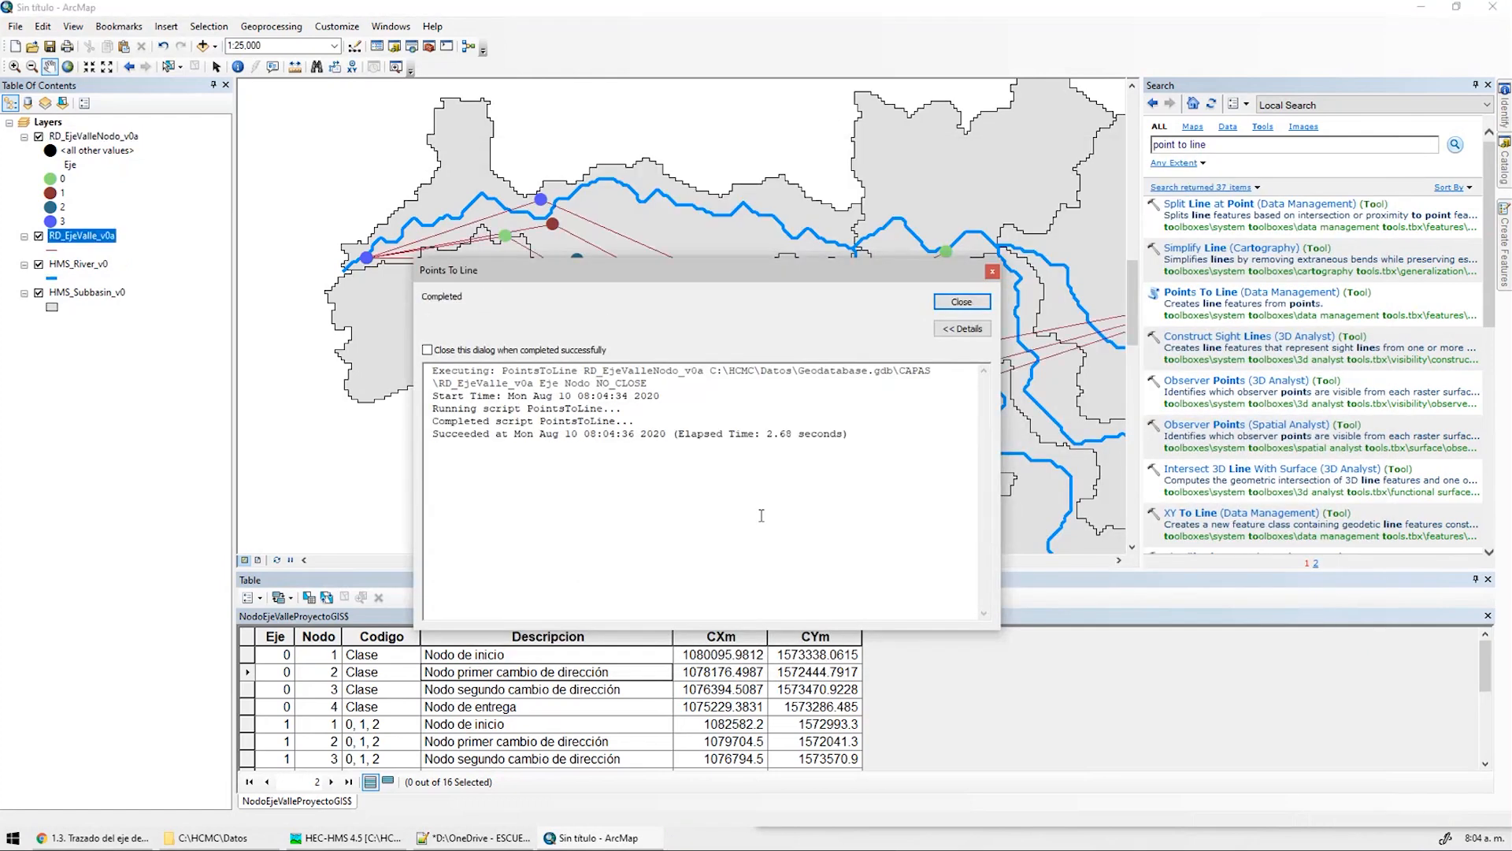
# Close the completion report, attribute table and search panel, then pan the map
pyautogui.click(962, 301)
pyautogui.click(1488, 579)
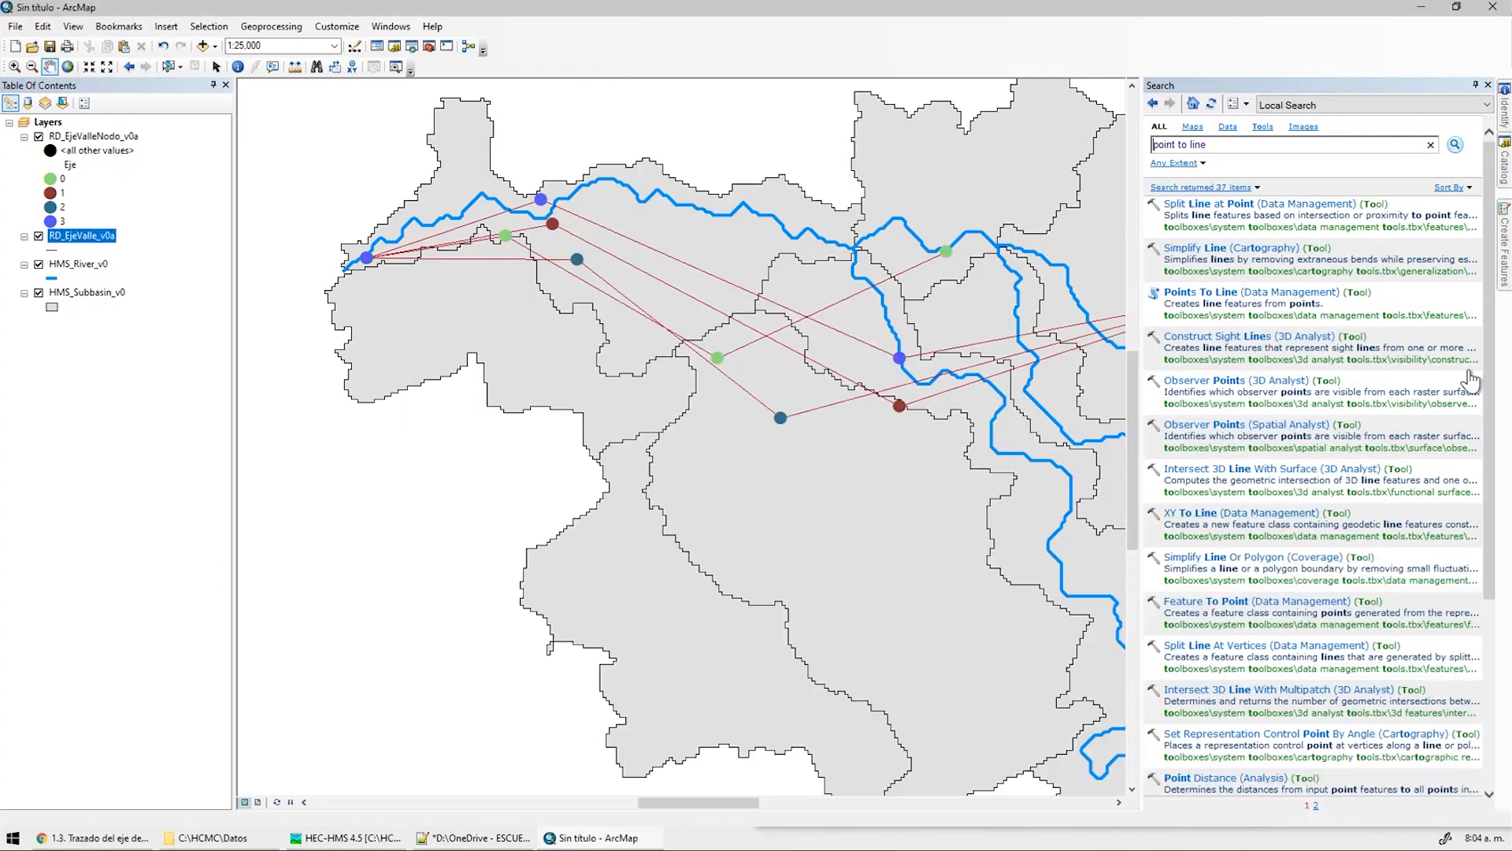
pyautogui.click(1488, 85)
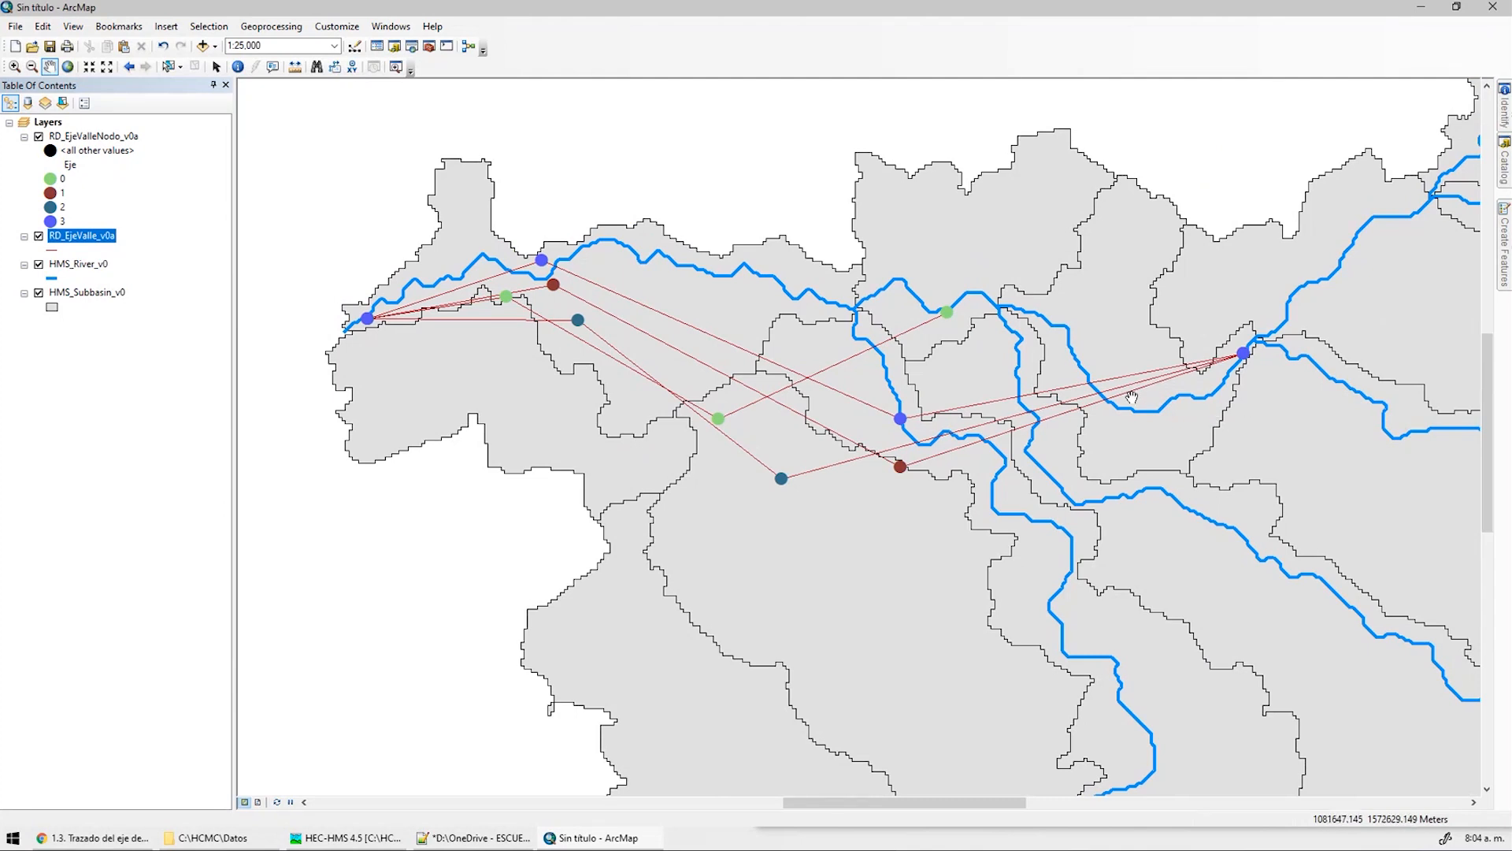
pyautogui.moveTo(1250, 408); pyautogui.dragTo(1141, 418)
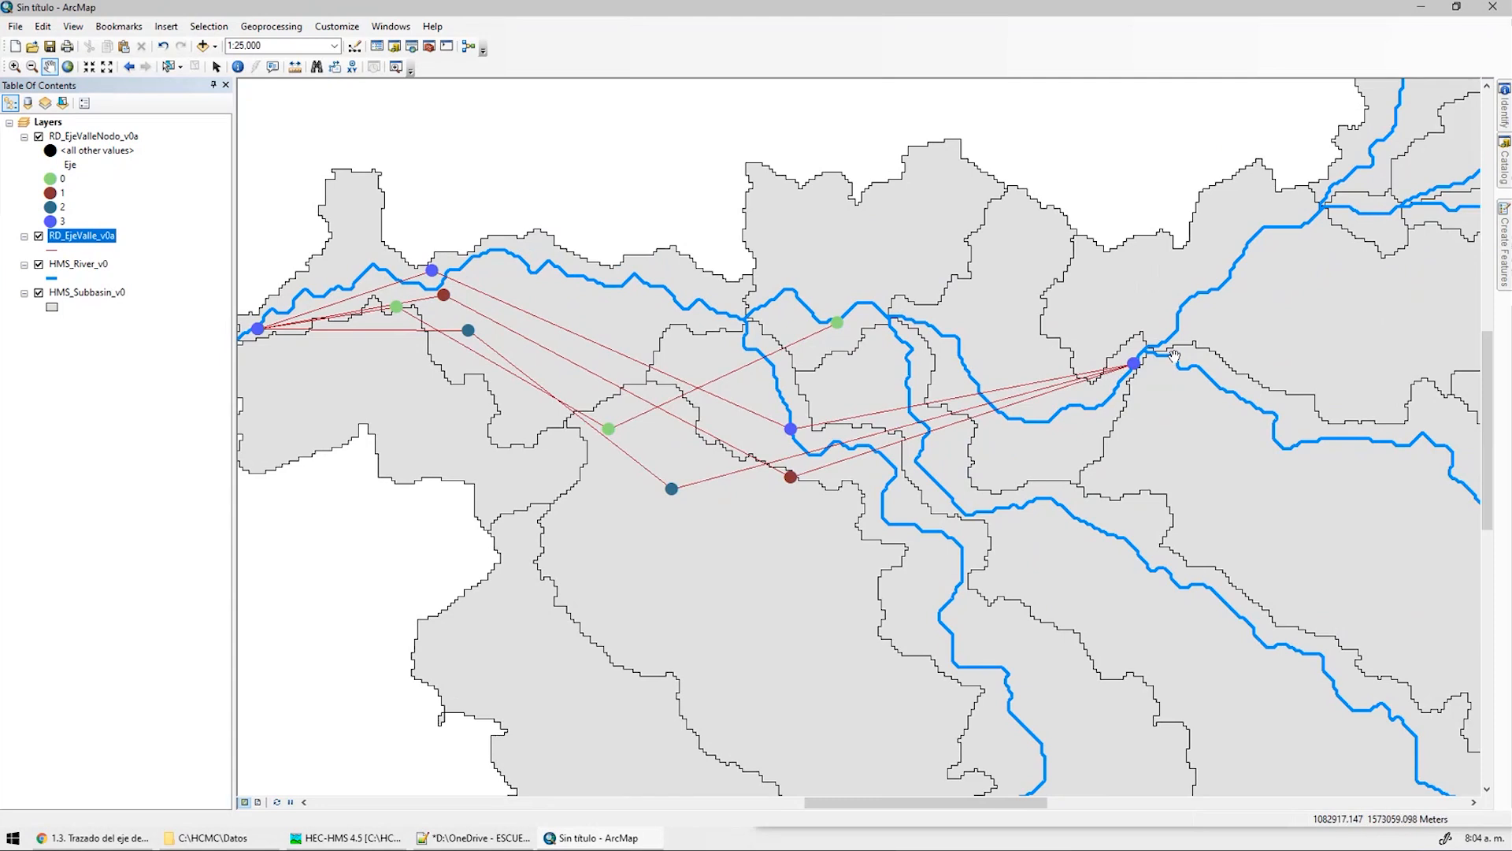
# Save the map as HCMC0003 inside a newly created C:\HCMC\Mapas folder
pyautogui.hotkey('ctrl', 's')
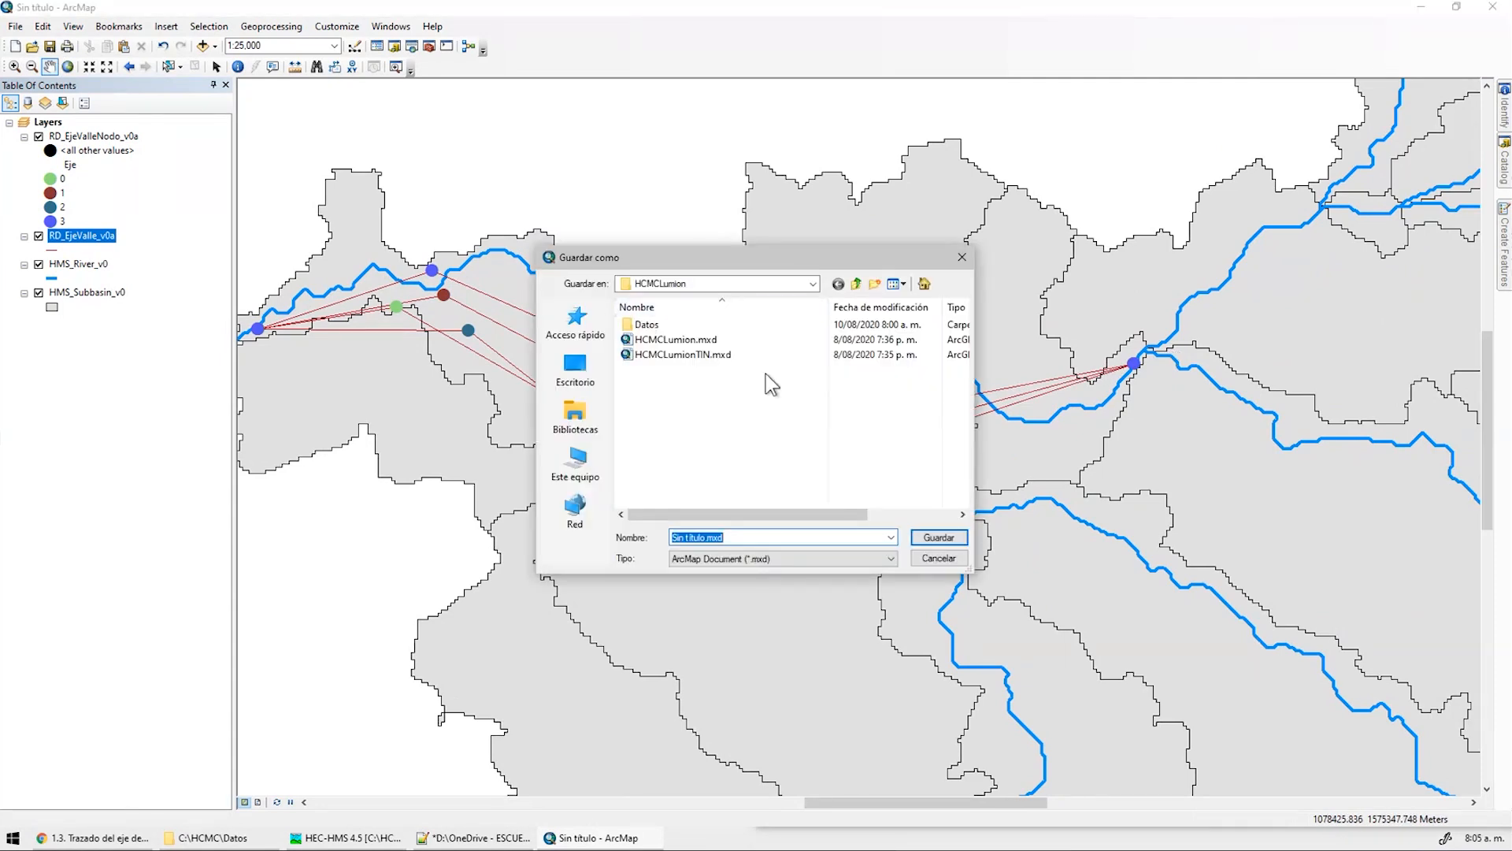
pyautogui.click(858, 285)
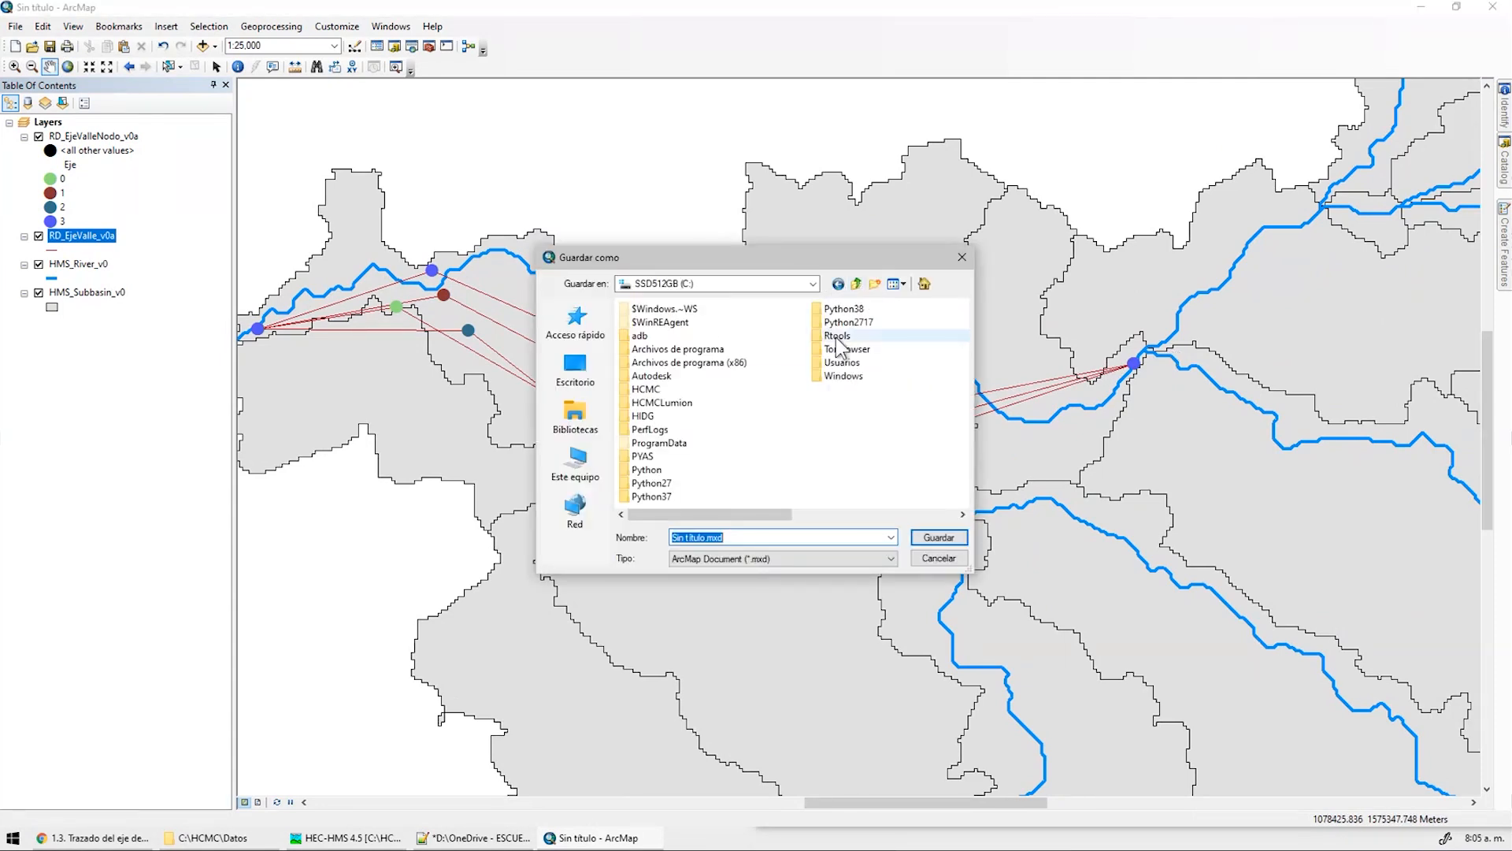
pyautogui.doubleClick(684, 407)
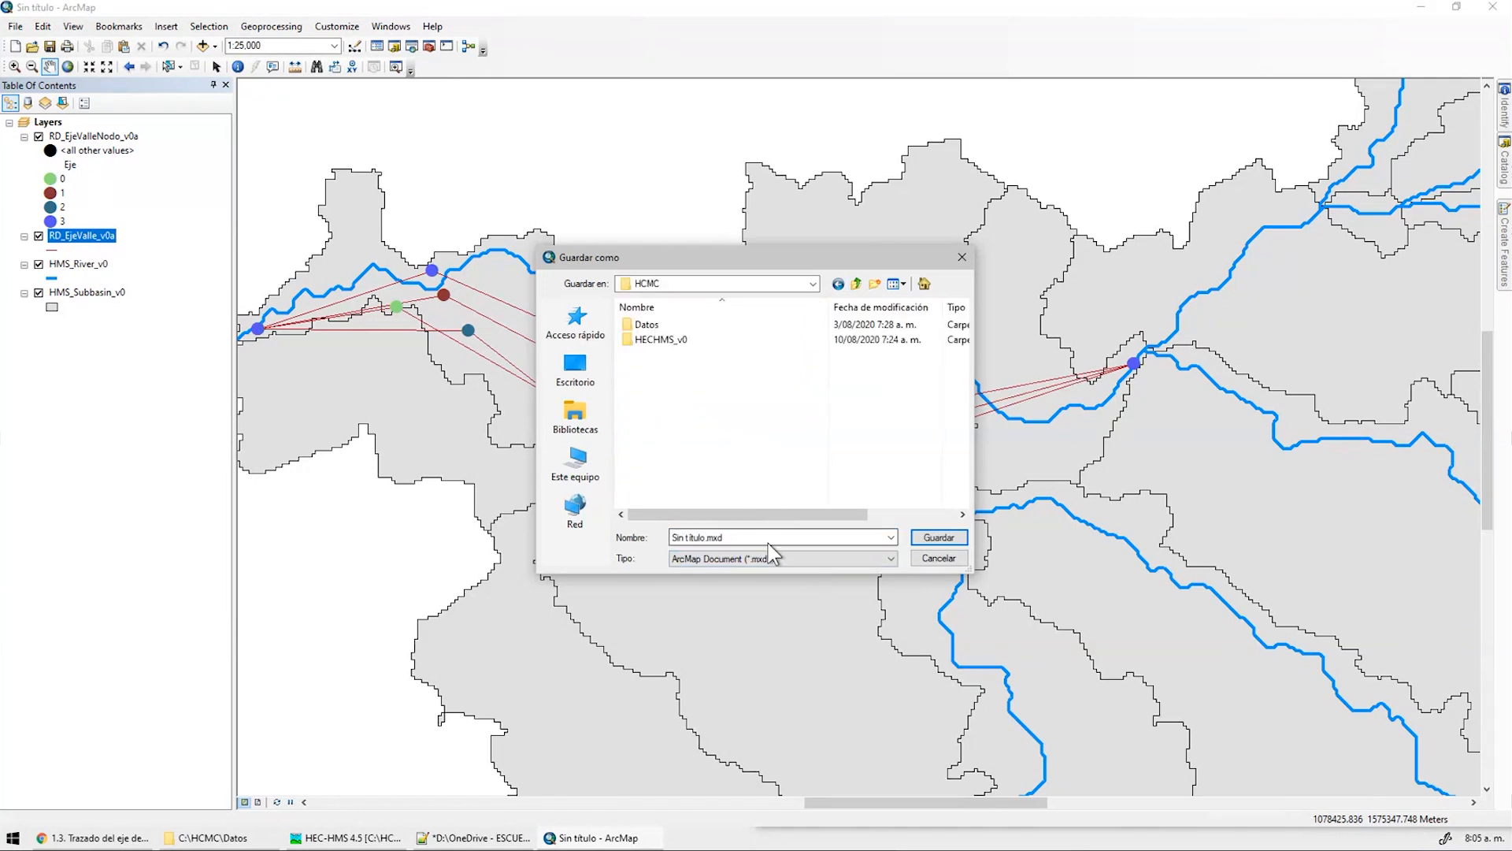
pyautogui.click(873, 285)
pyautogui.write('Mapas')
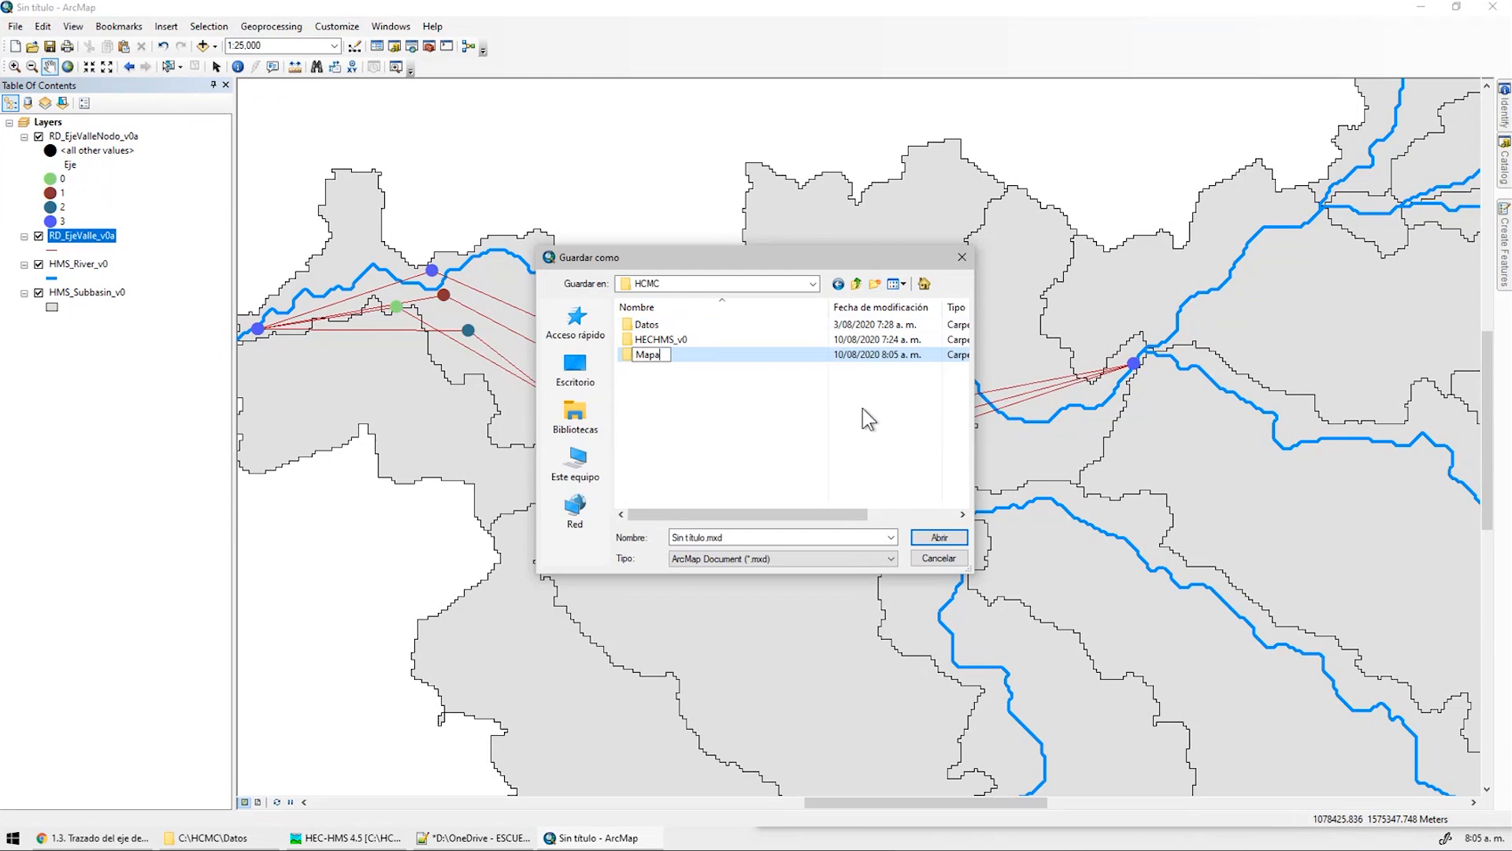
pyautogui.doubleClick(641, 356)
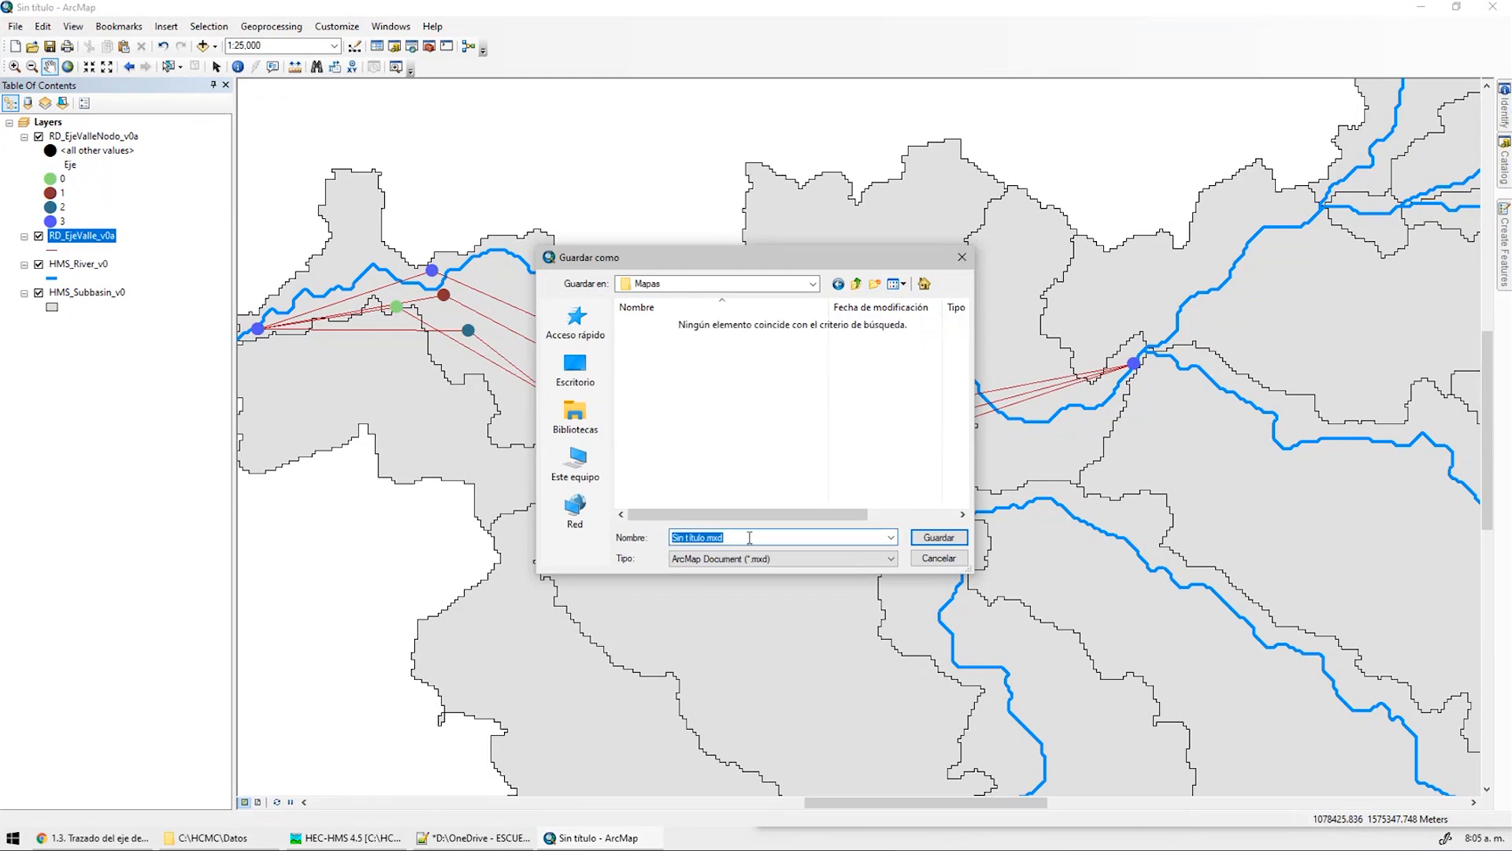
pyautogui.write('HCMC000')
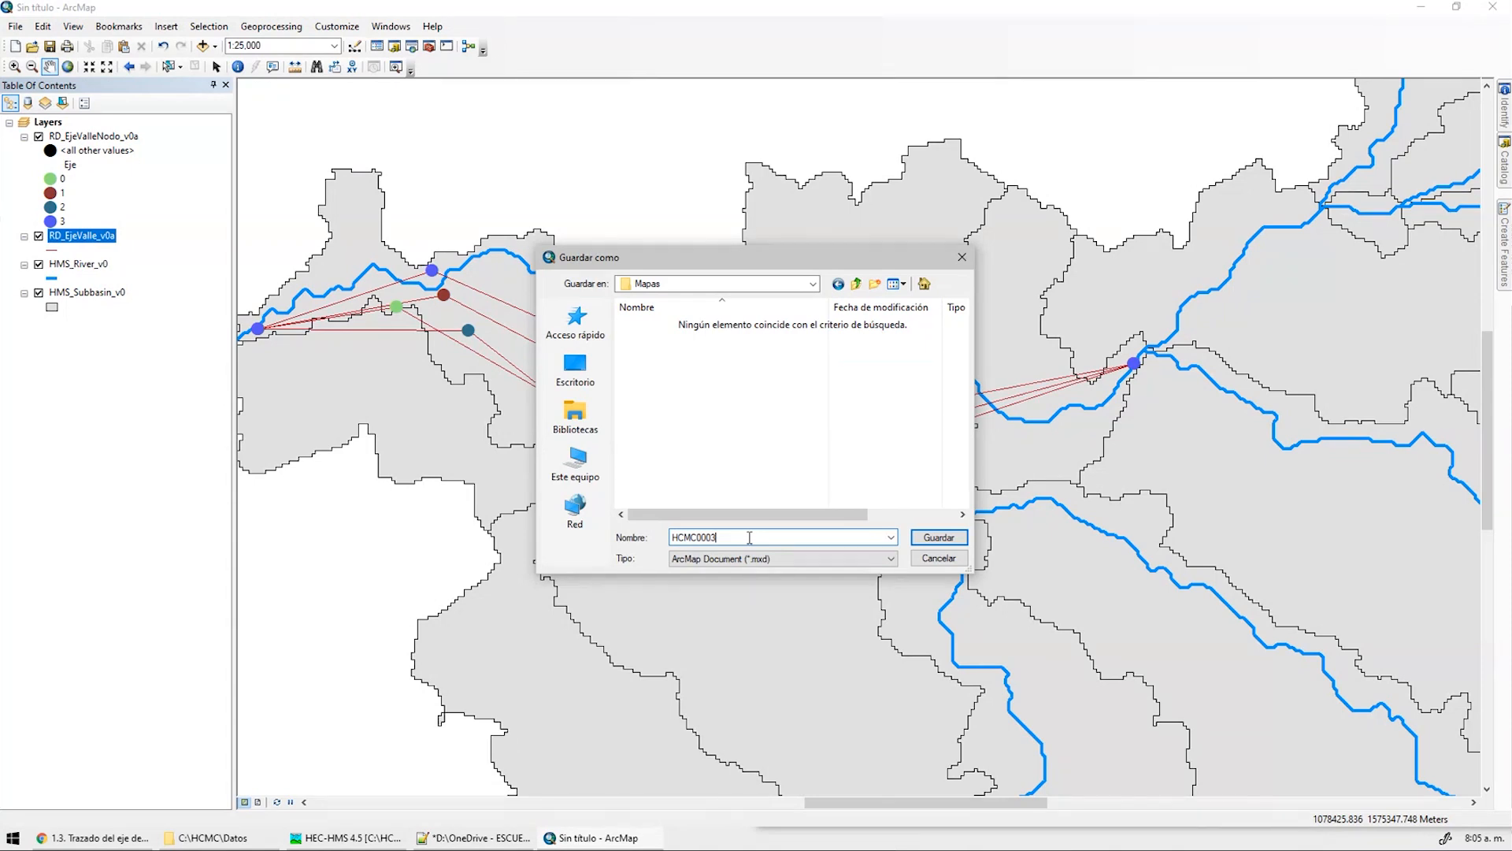
pyautogui.write('3')
pyautogui.press('Return')
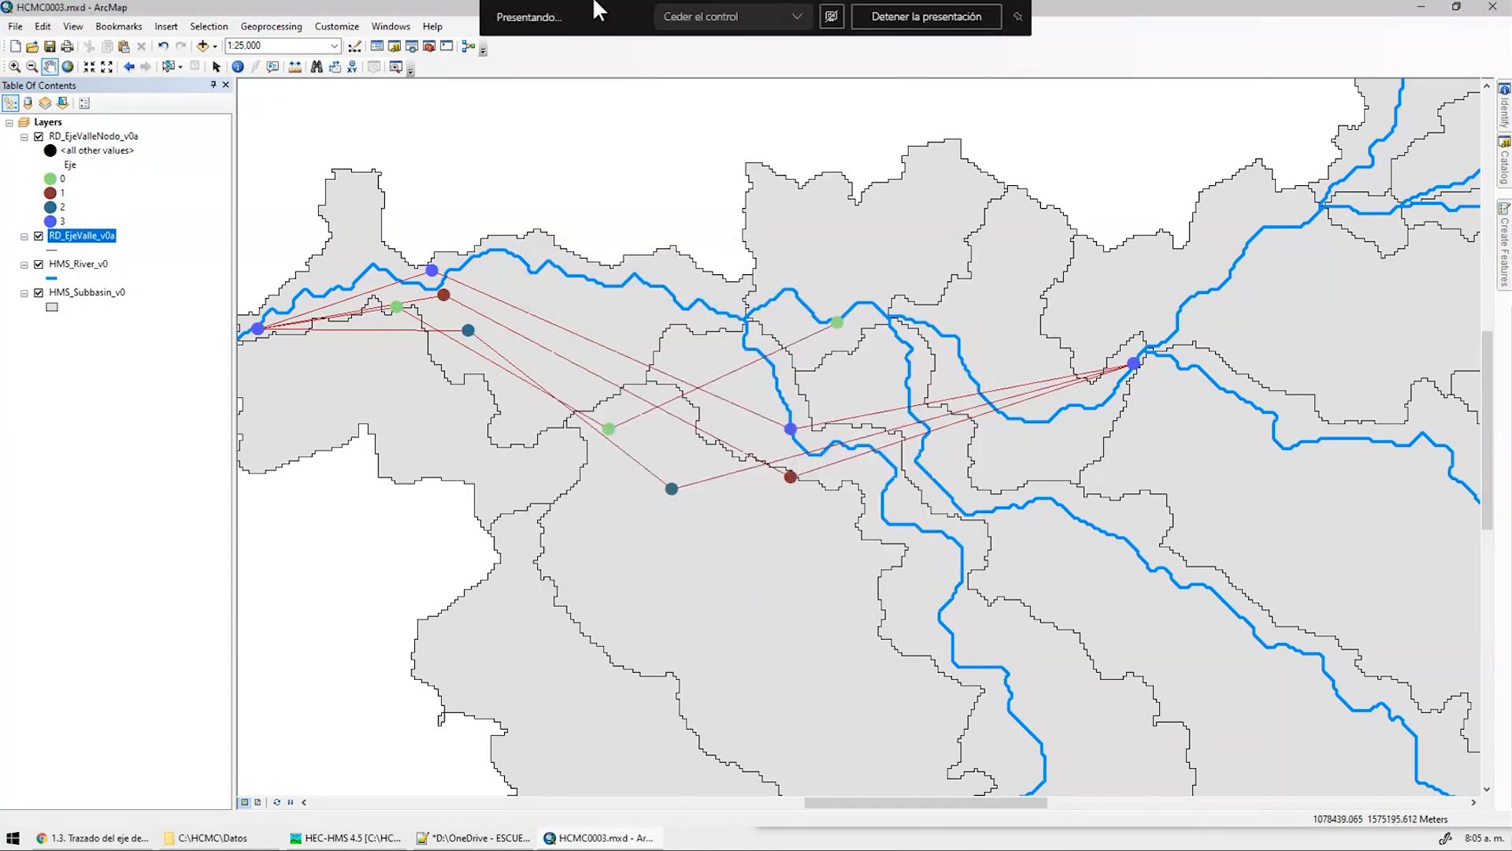
# Add HMS_Link_v0 and HMS_Node_v0 from Geodatabase.gdb's CAPAS dataset to the map
pyautogui.click(202, 48)
pyautogui.moveTo(676, 300); pyautogui.dragTo(244, 468)
pyautogui.click(344, 490)
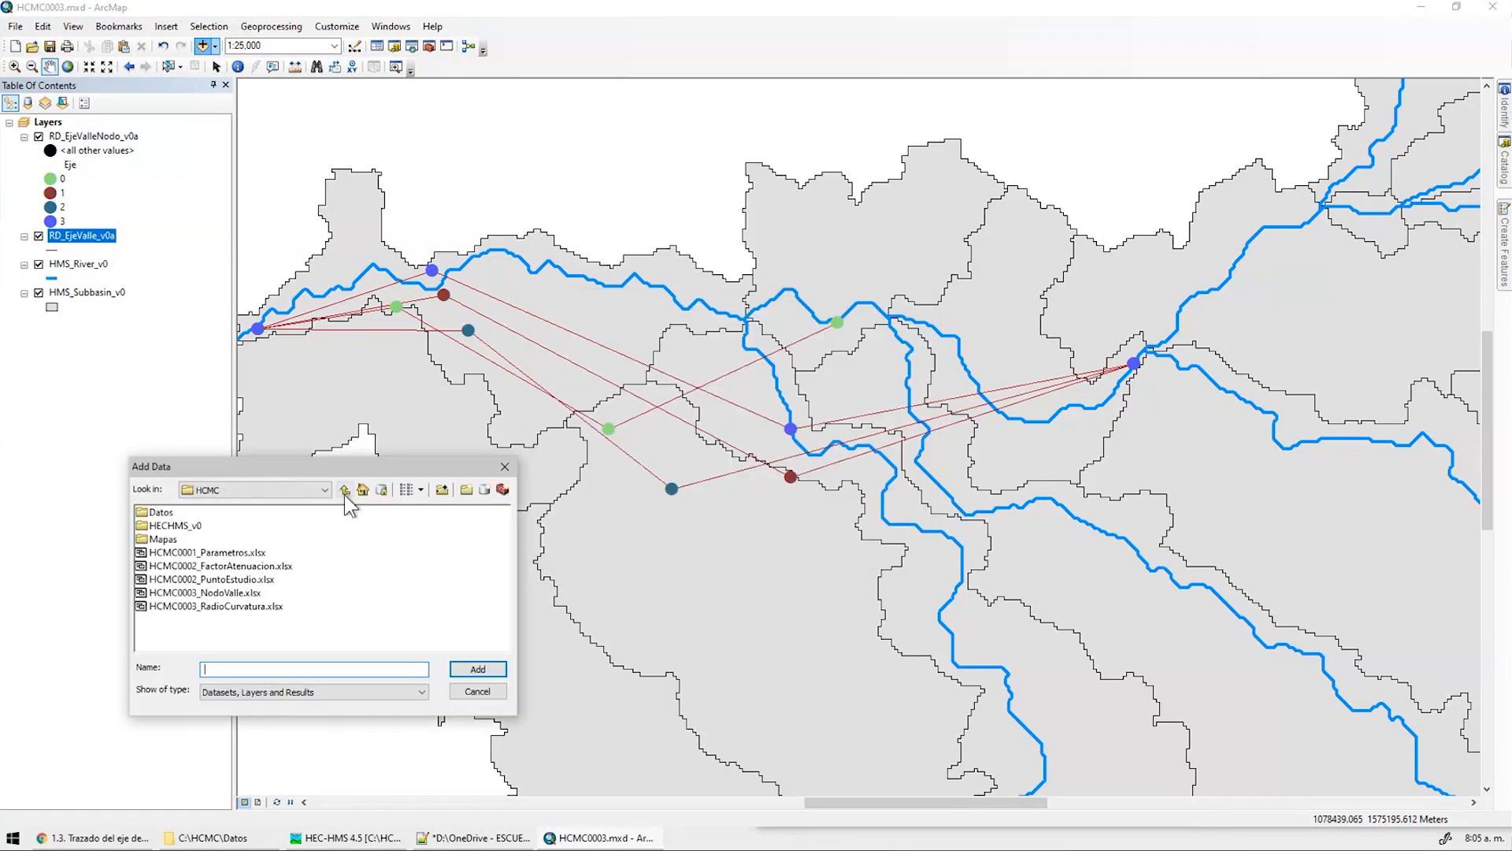
pyautogui.click(371, 844)
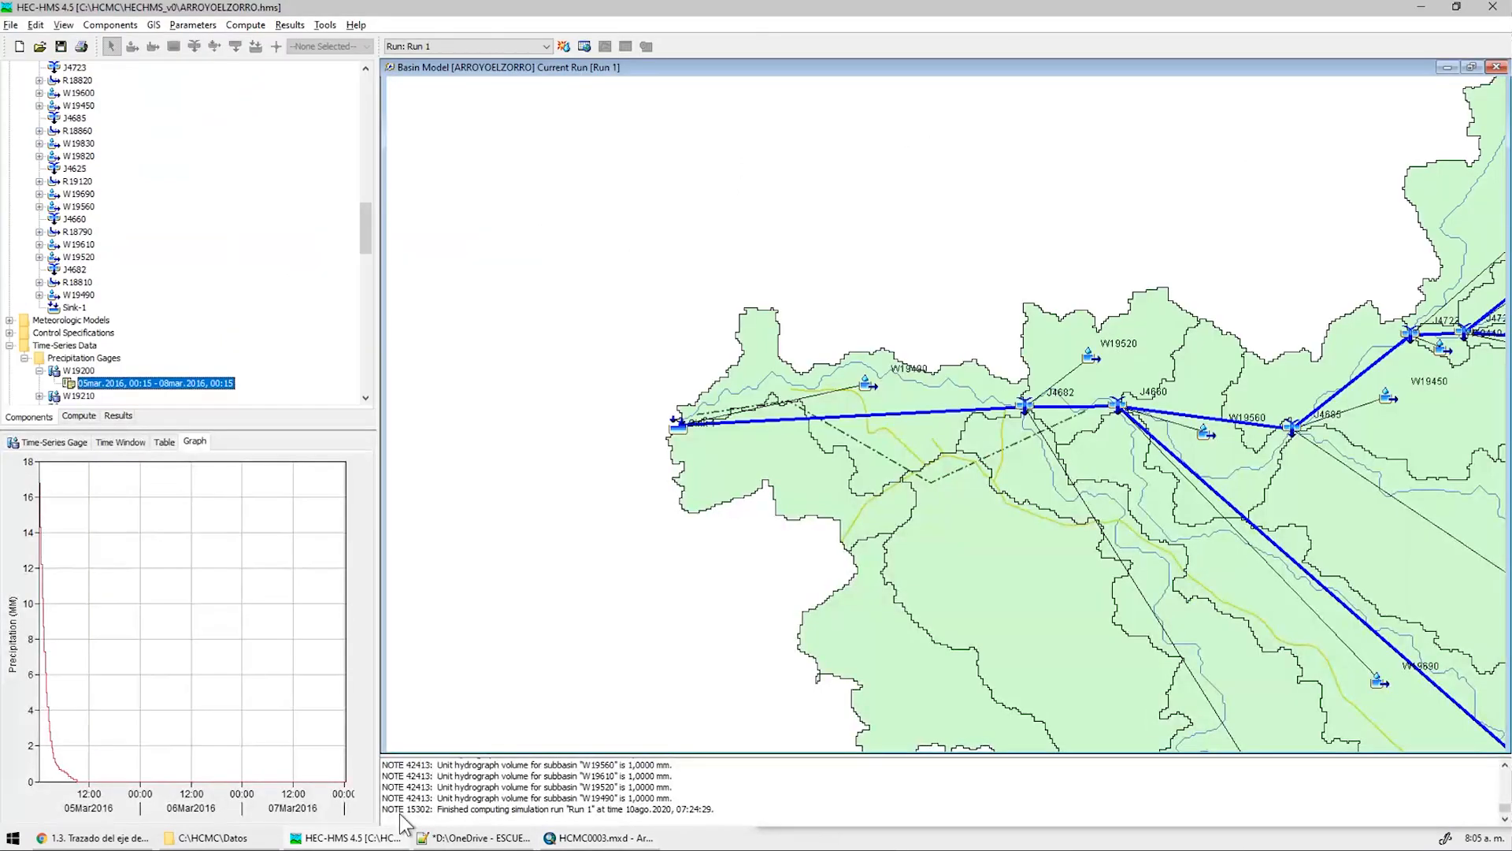
pyautogui.click(1418, 15)
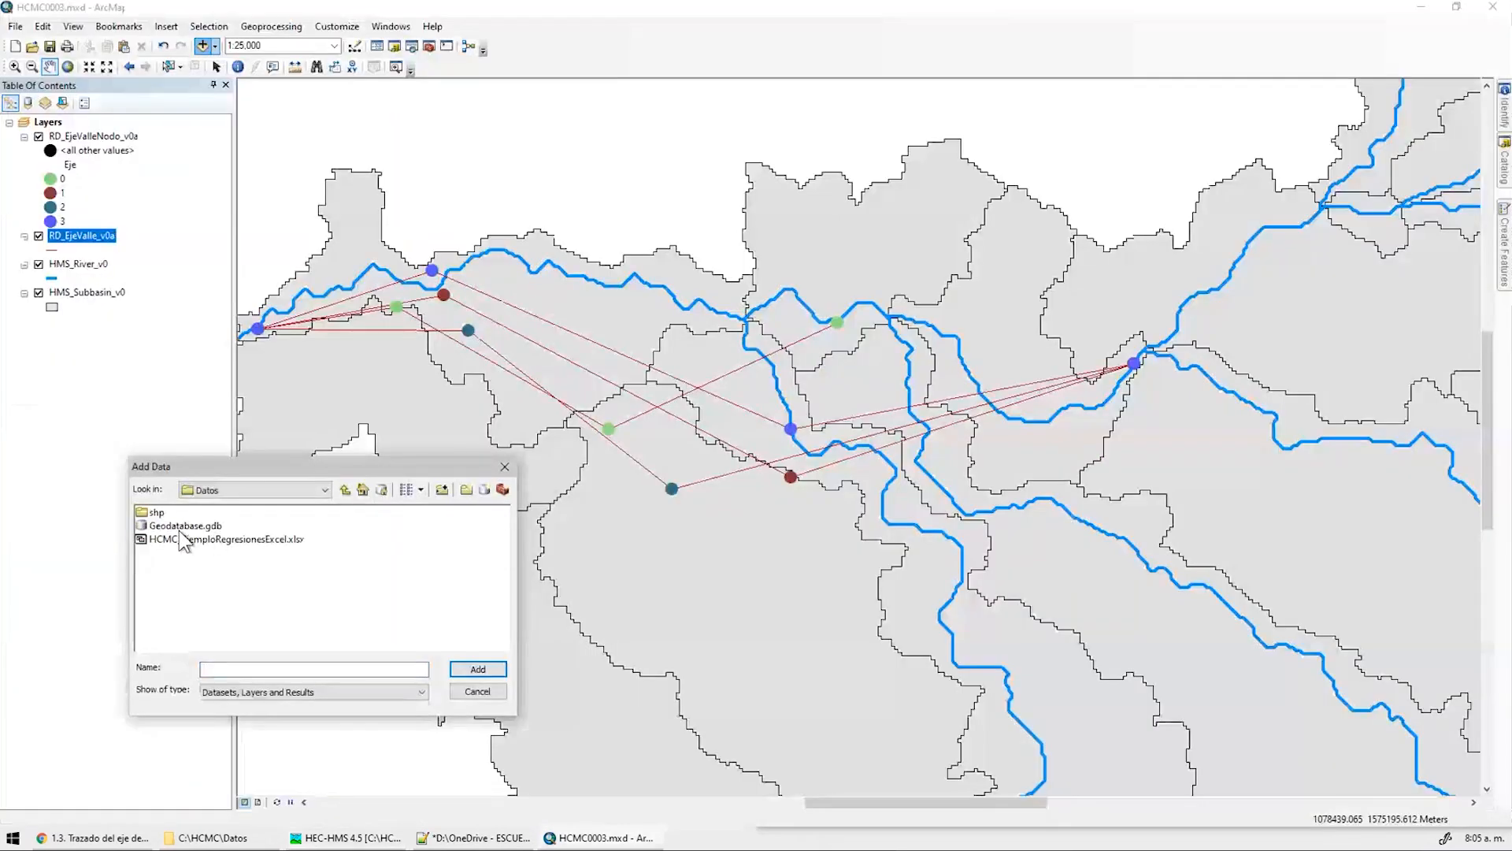
pyautogui.doubleClick(170, 526)
pyautogui.doubleClick(153, 513)
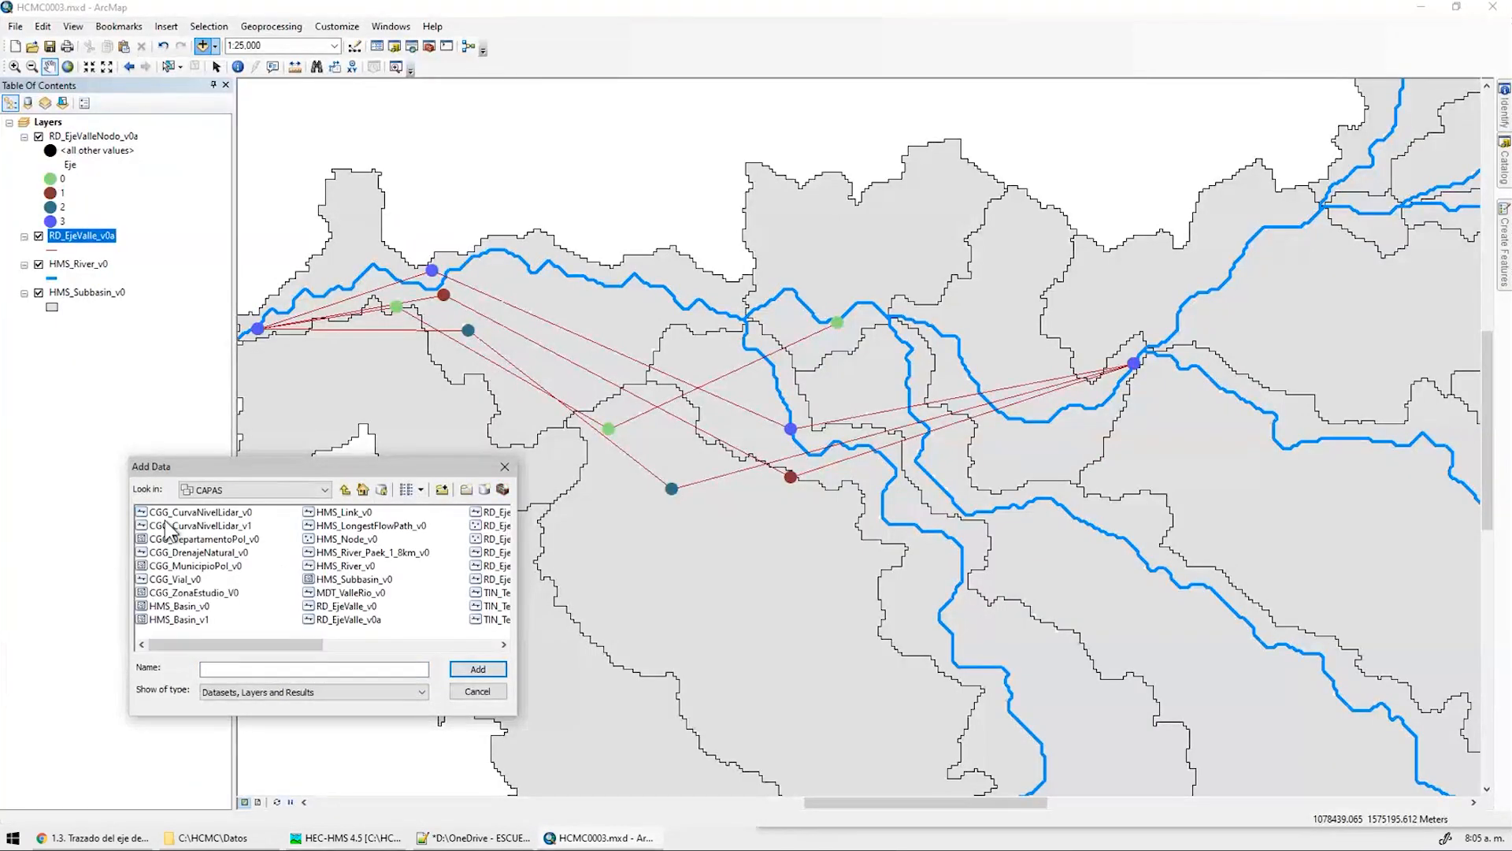
pyautogui.click(341, 513)
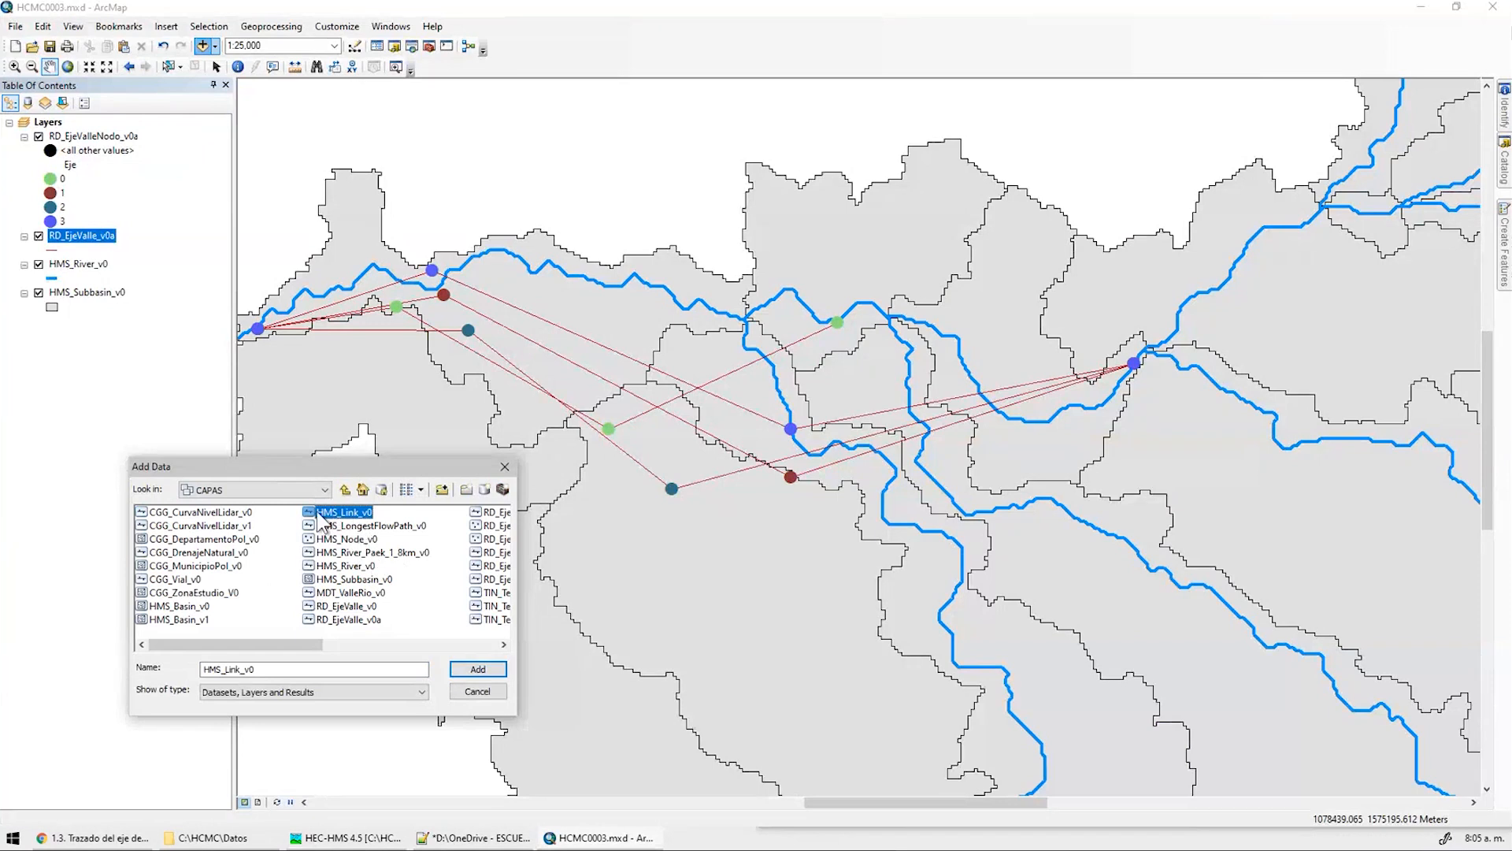
pyautogui.keyDown('ctrl'); pyautogui.click(350, 540); pyautogui.keyUp('ctrl')
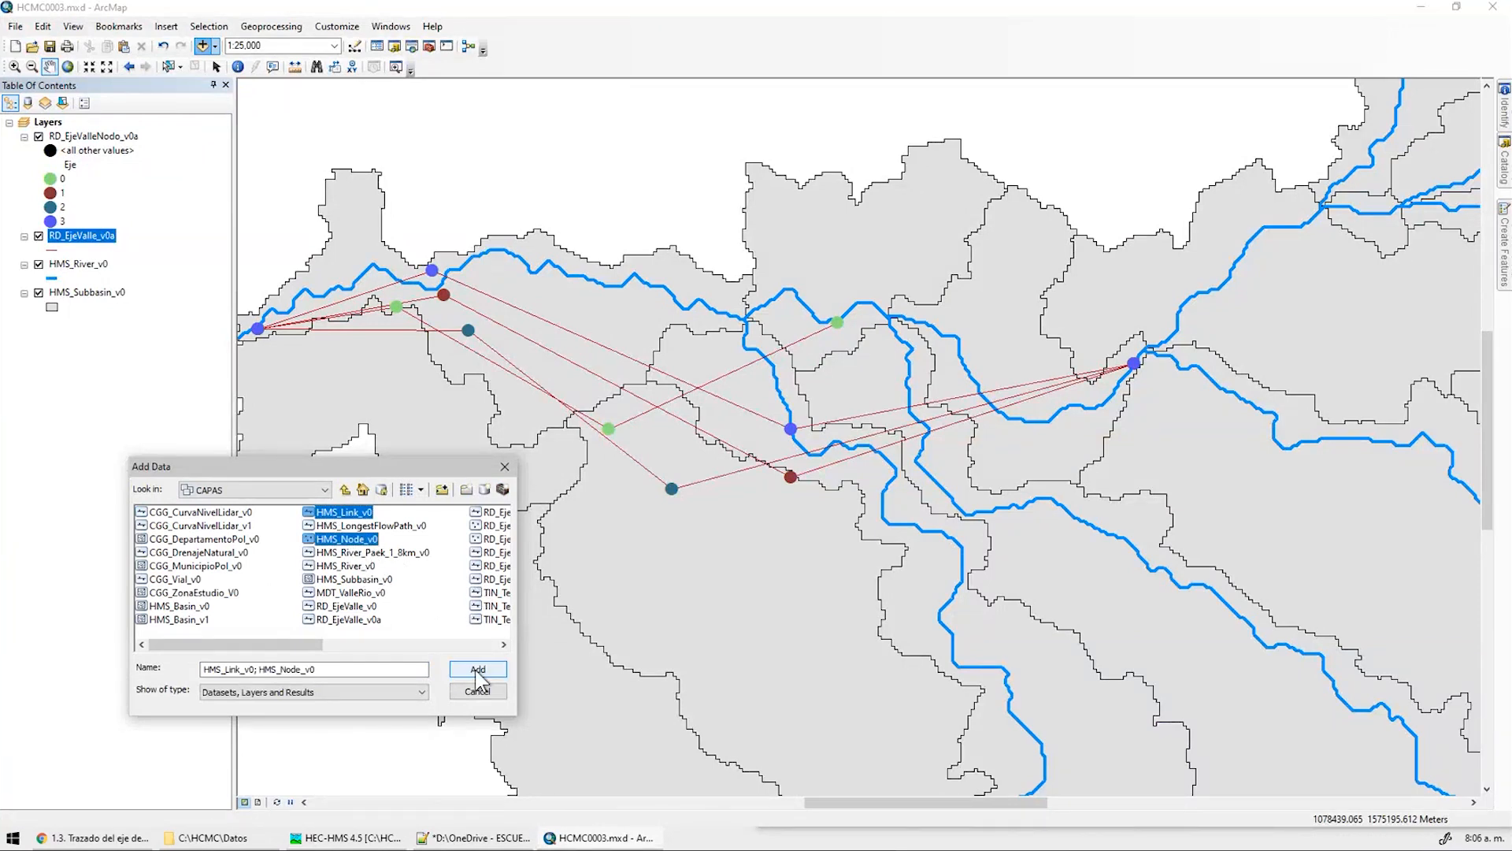
pyautogui.click(478, 670)
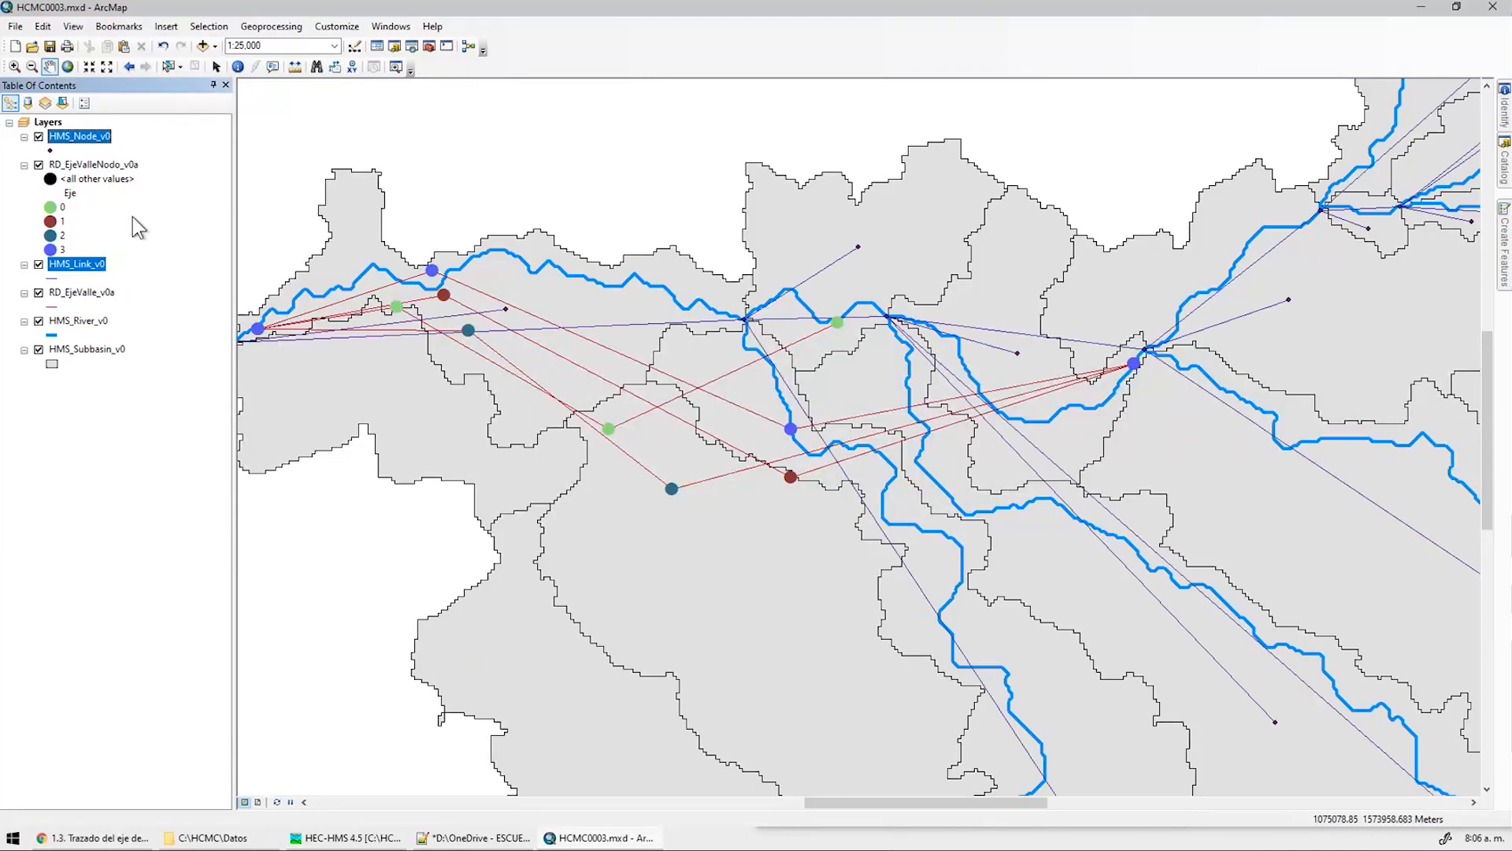
# Place HMS_Link_v0 just below HMS_Node_v0 and draw the nodes as white Circle 3 symbols
pyautogui.click(147, 255)
pyautogui.moveTo(108, 270); pyautogui.dragTo(78, 162)
pyautogui.click(50, 149)
pyautogui.click(244, 696)
pyautogui.click(412, 477)
pyautogui.click(407, 512)
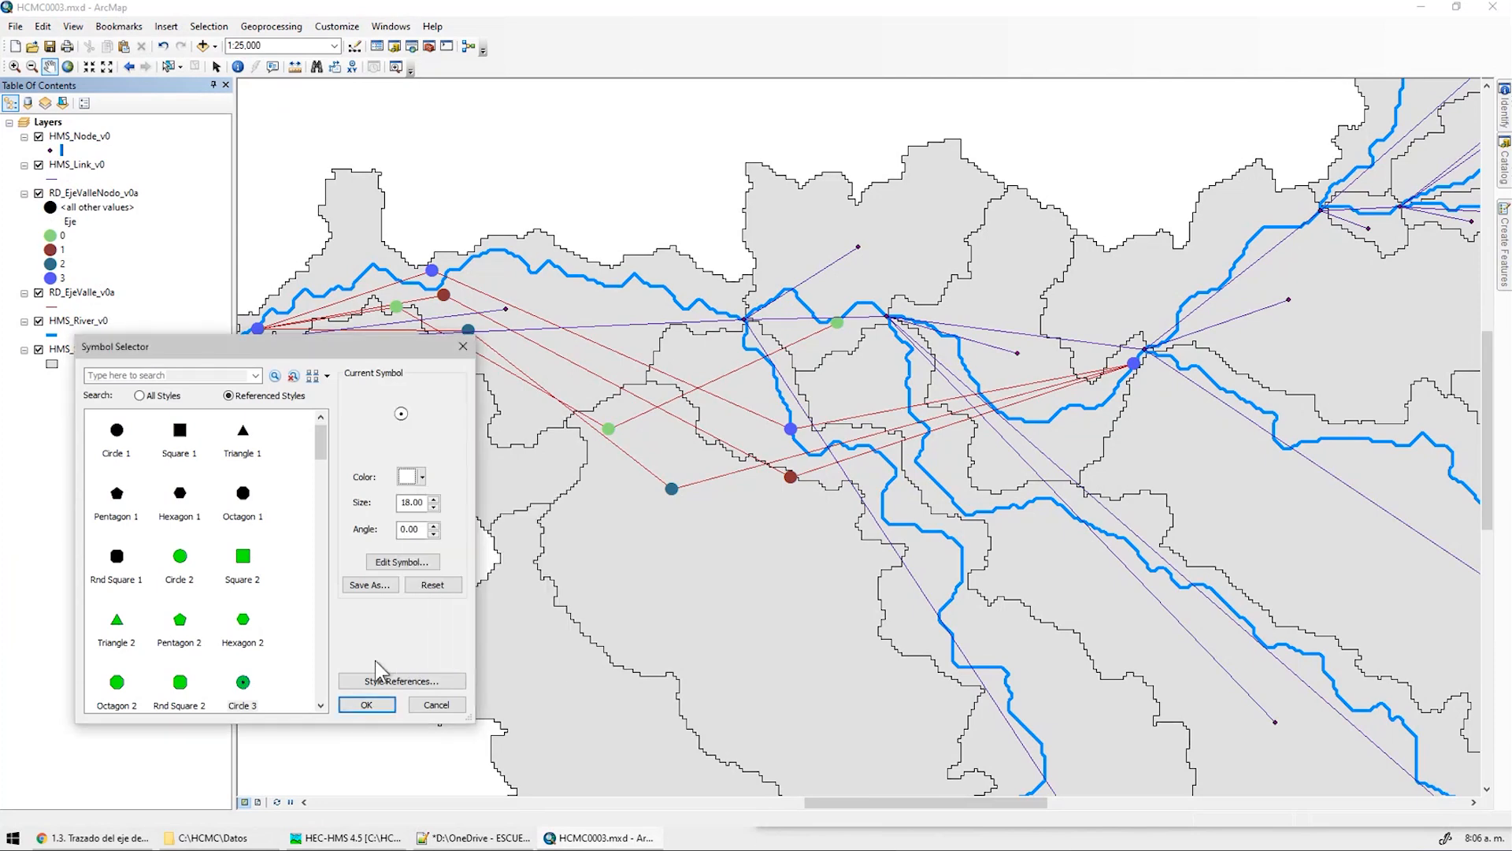
pyautogui.click(370, 705)
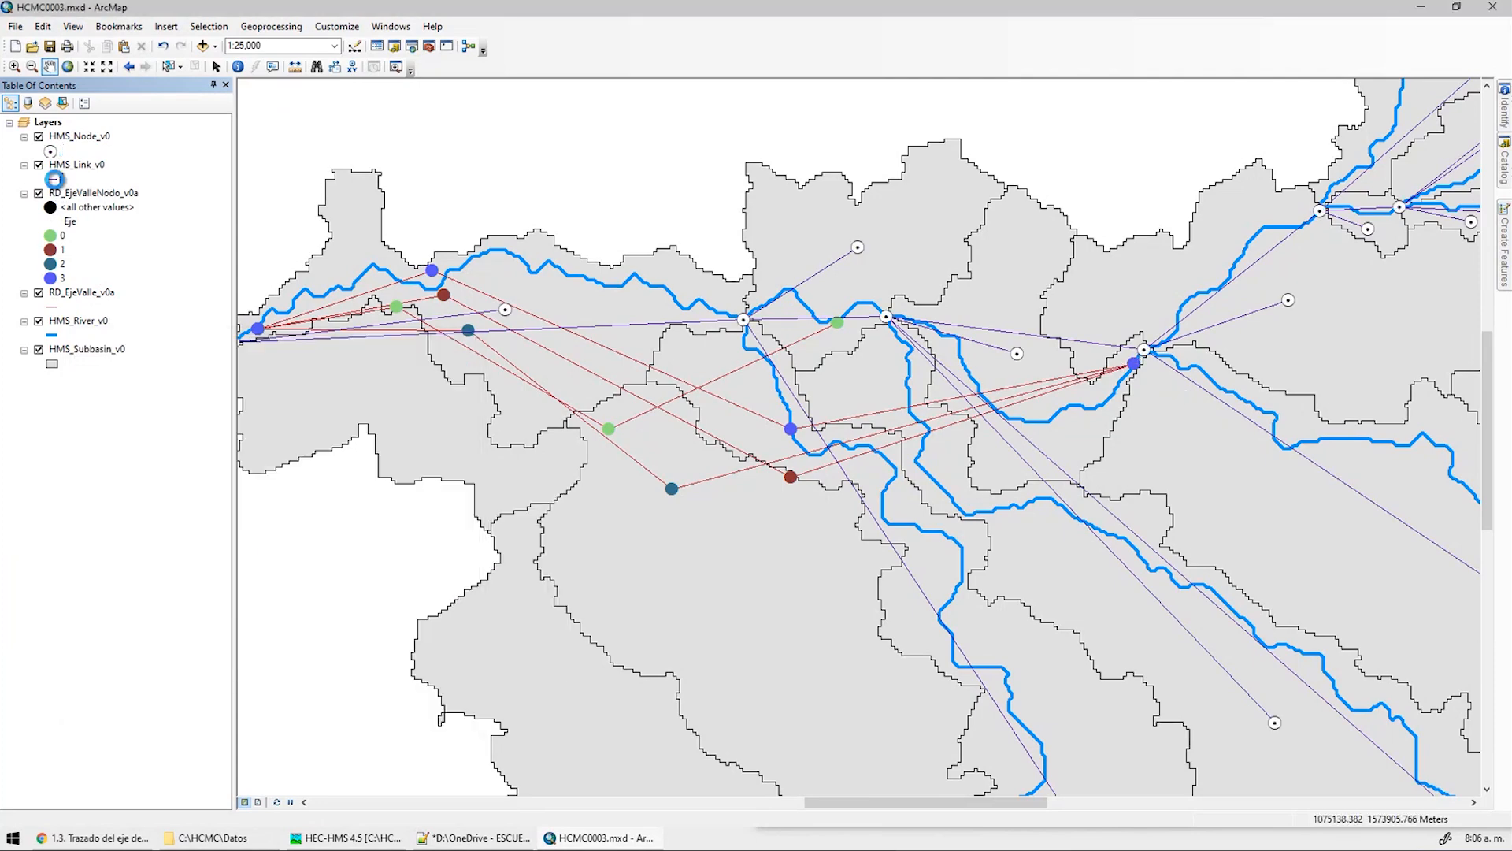
# Draw HMS_Link_v0 with the black Highway Ramp line style and centre on the downstream junctions
pyautogui.click(57, 179)
pyautogui.click(180, 452)
pyautogui.click(367, 705)
pyautogui.moveTo(1207, 425); pyautogui.dragTo(944, 390)
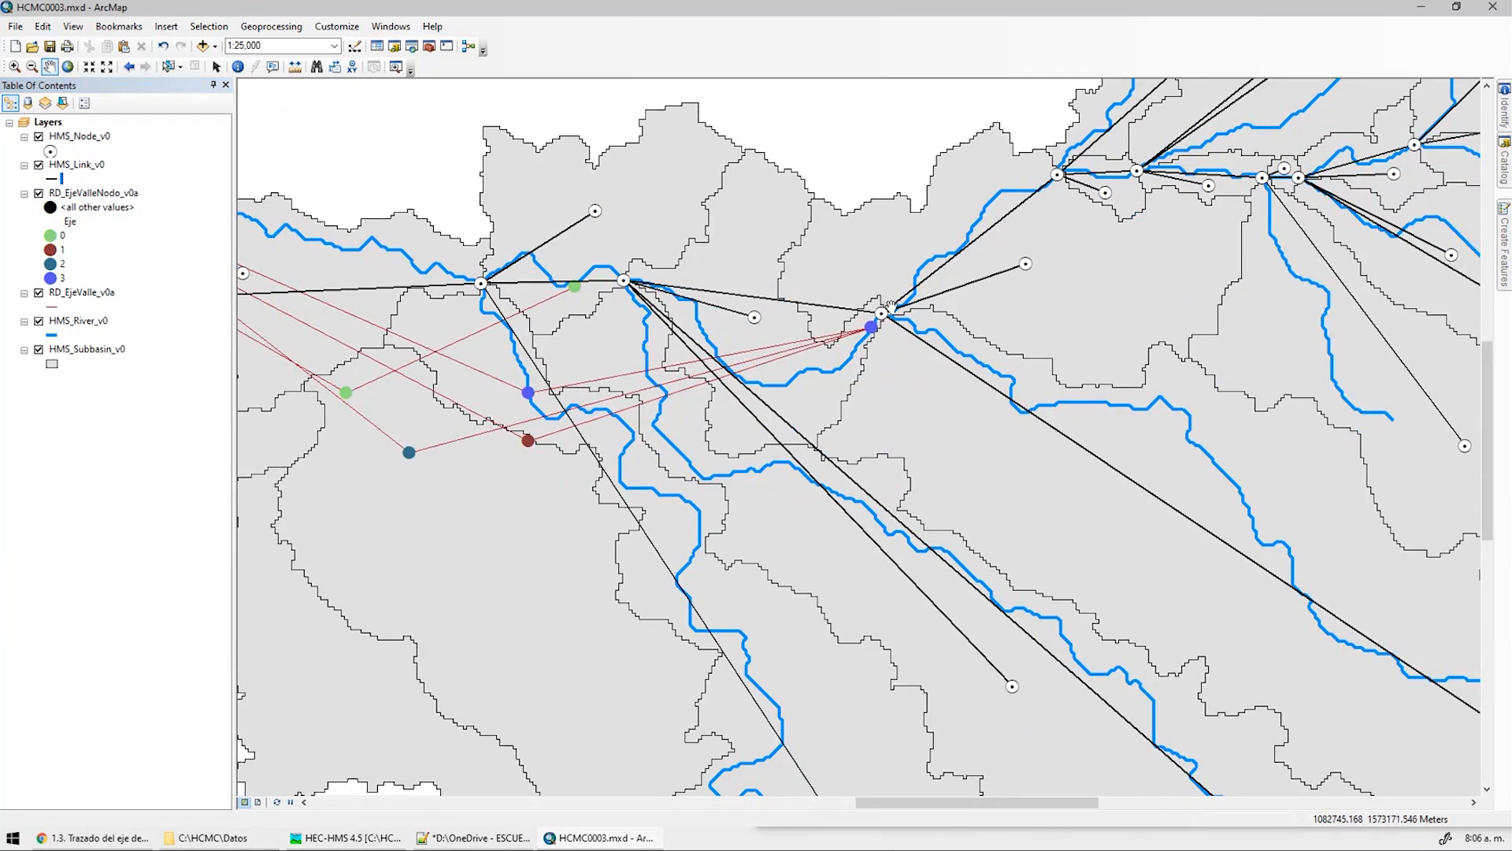
pyautogui.moveTo(584, 269); pyautogui.dragTo(685, 303)
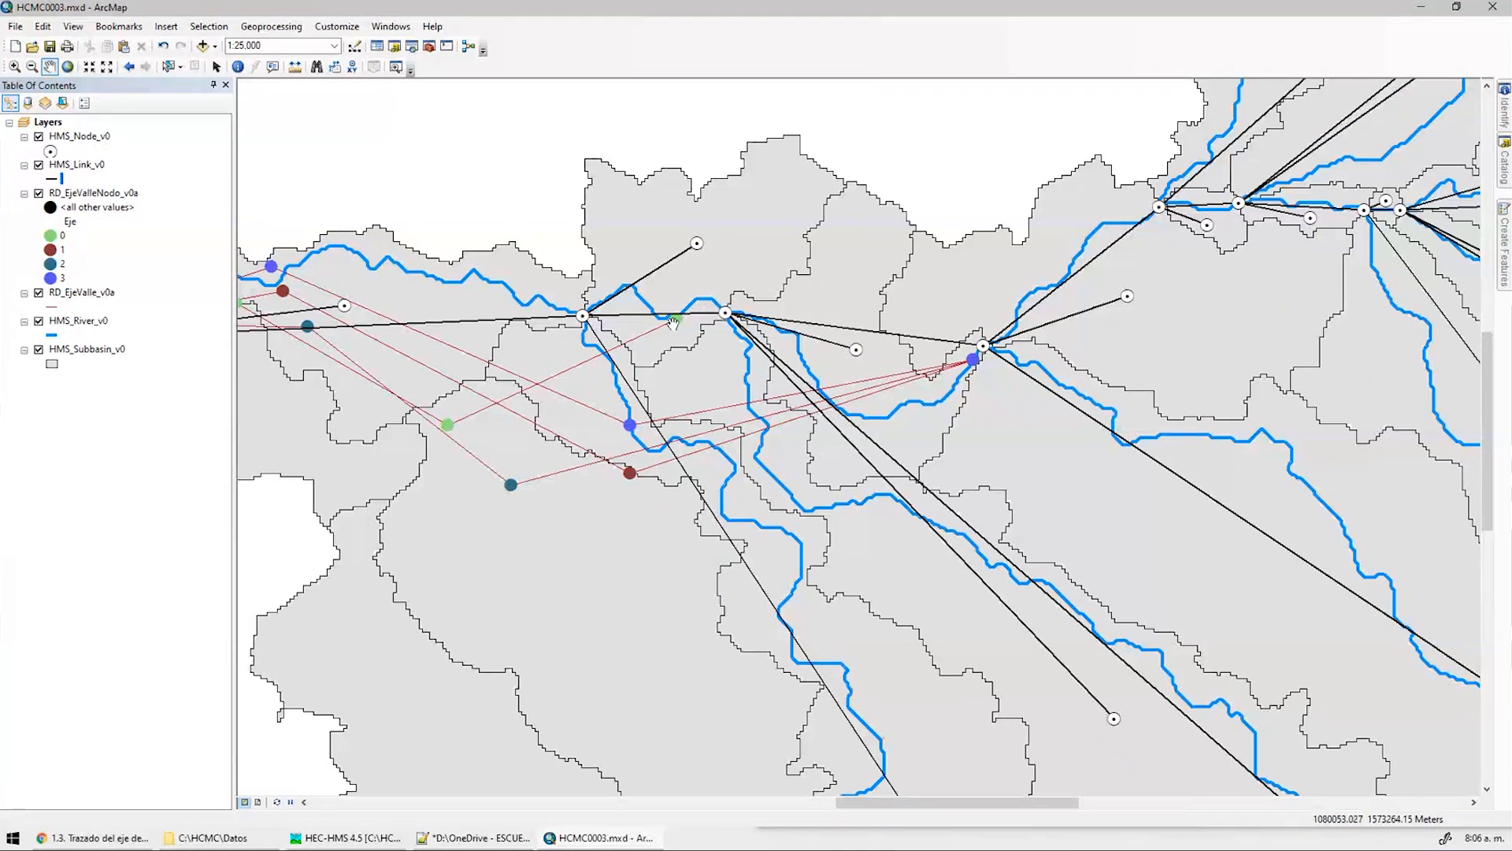
pyautogui.scroll(-3, 989, 375)
pyautogui.moveTo(979, 281); pyautogui.dragTo(690, 300)
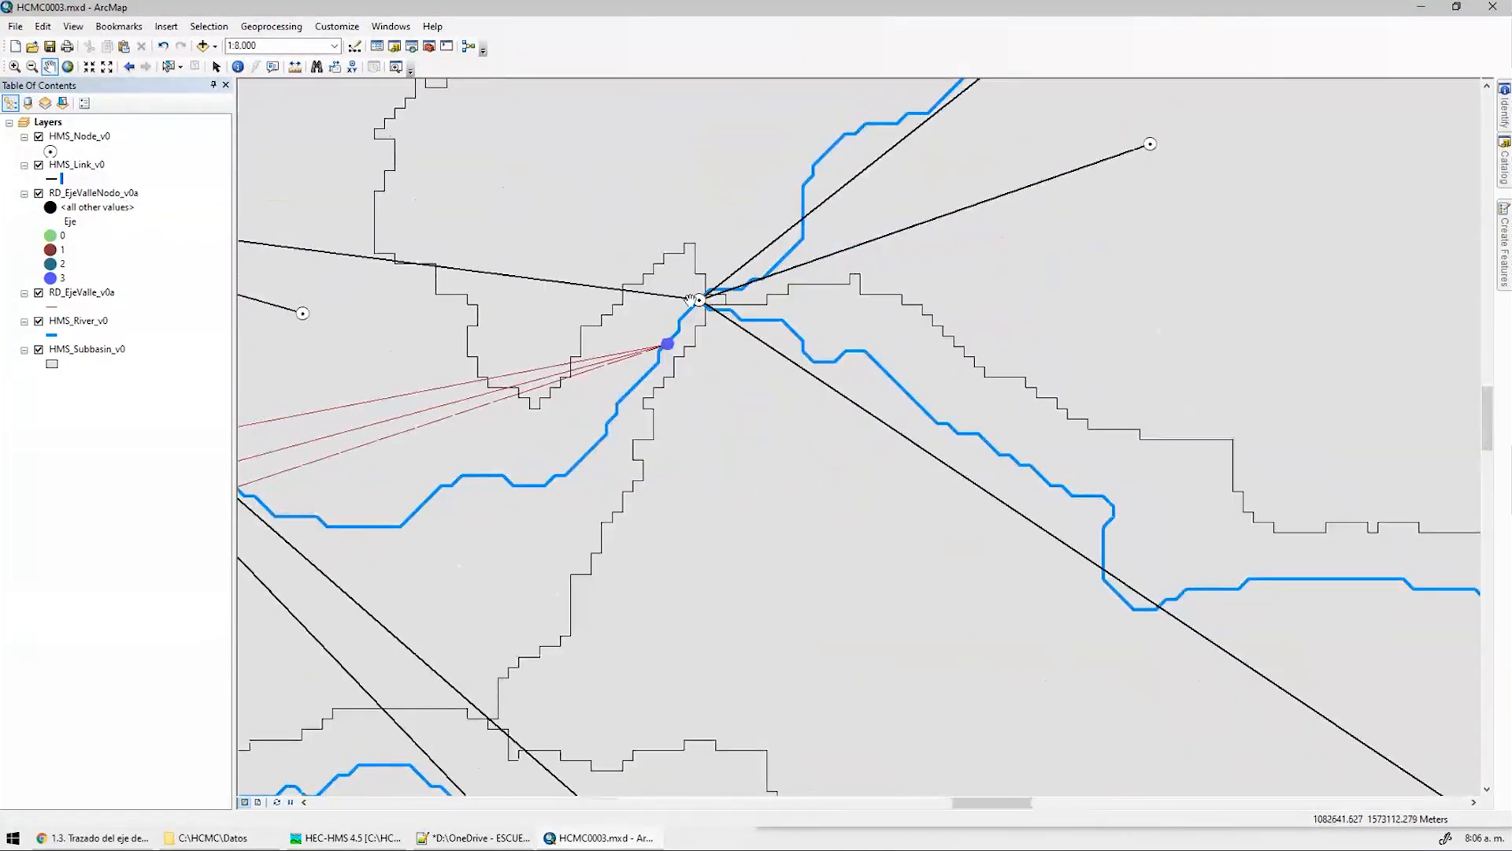
# Open the HMS_Node_v0 attribute table and select the central junction node
pyautogui.rightClick(93, 137)
pyautogui.click(155, 192)
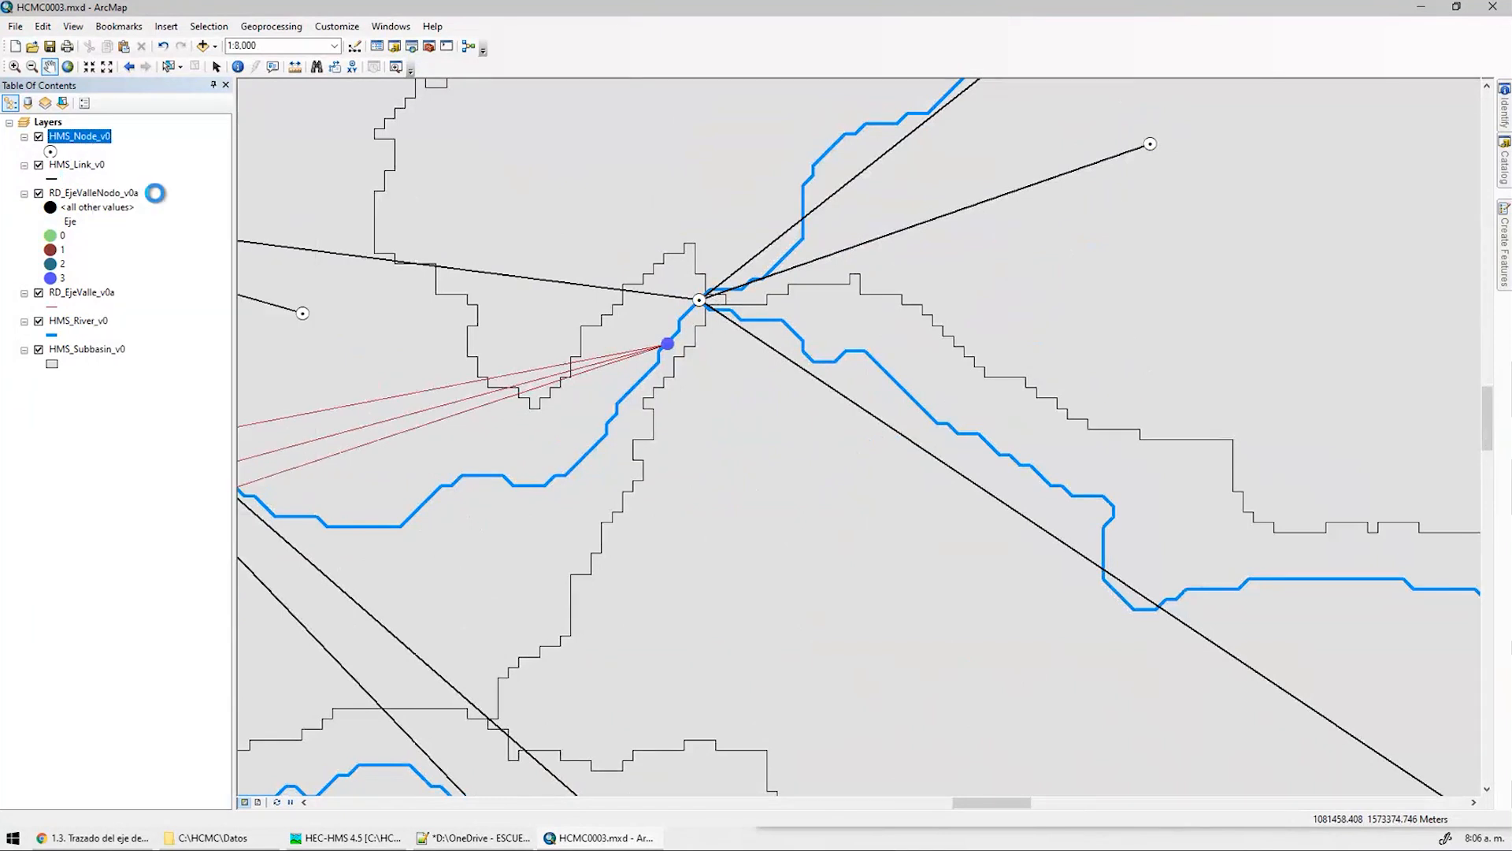
pyautogui.click(238, 67)
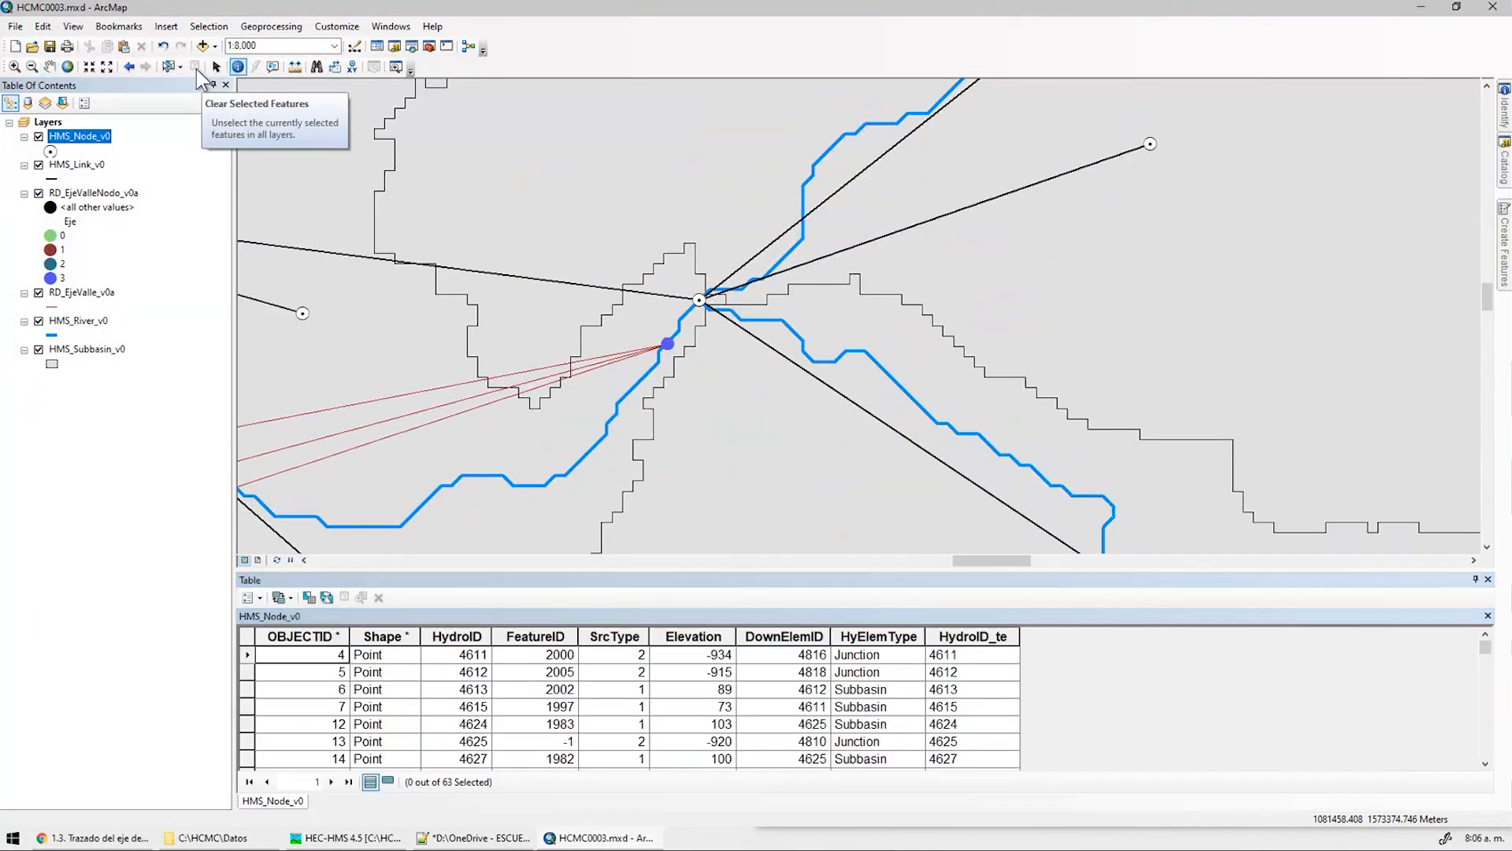
pyautogui.click(168, 66)
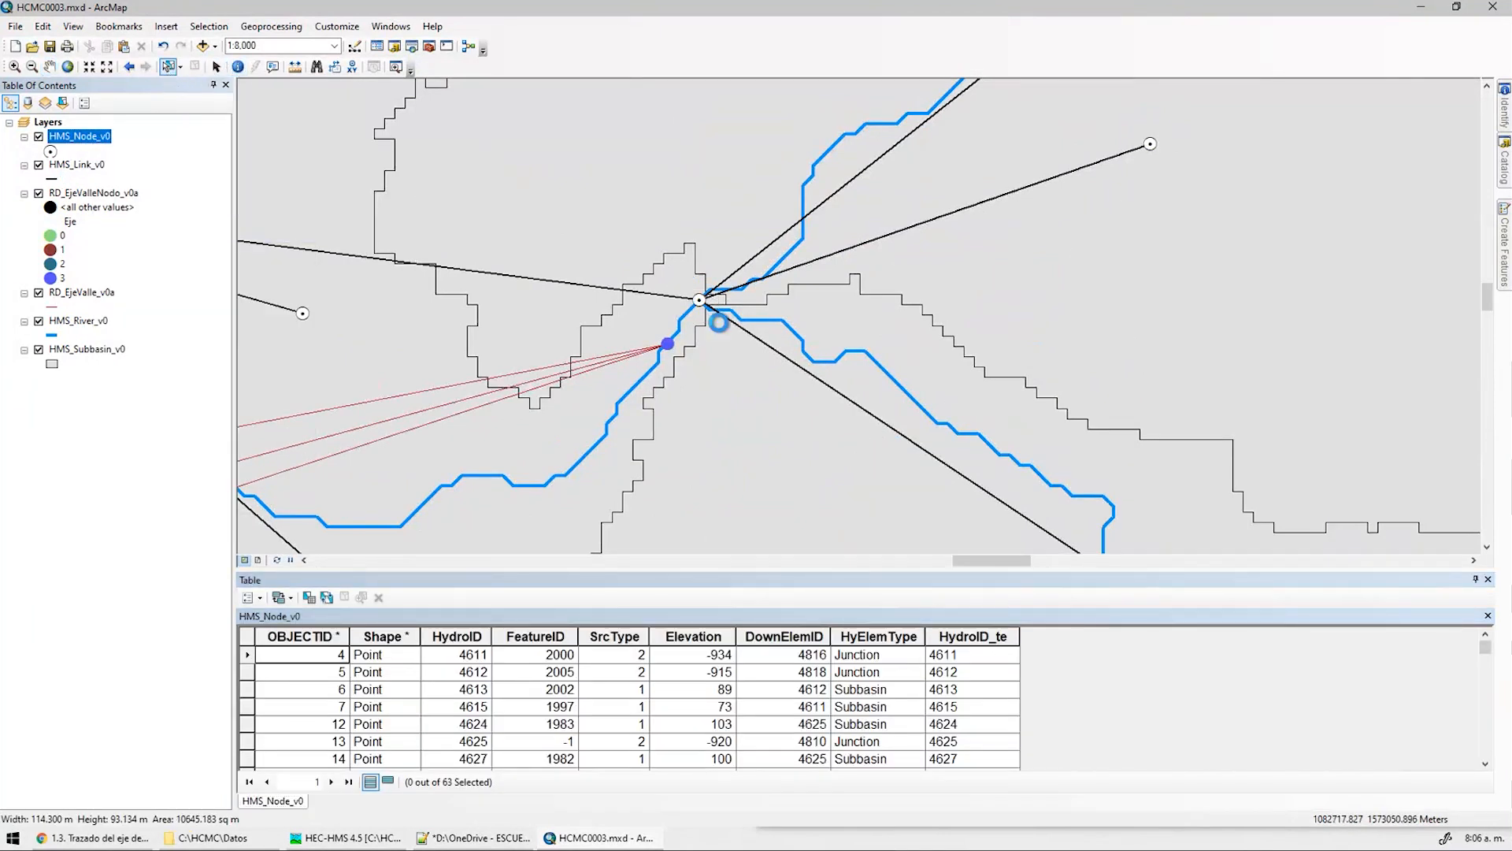
pyautogui.click(699, 300)
pyautogui.click(388, 782)
# Pan to the neighbouring junction, select node HydroID 4660, and check its record in the table
pyautogui.moveTo(441, 390); pyautogui.dragTo(988, 345, button='middle')
pyautogui.moveTo(468, 282); pyautogui.dragTo(846, 427, button='middle')
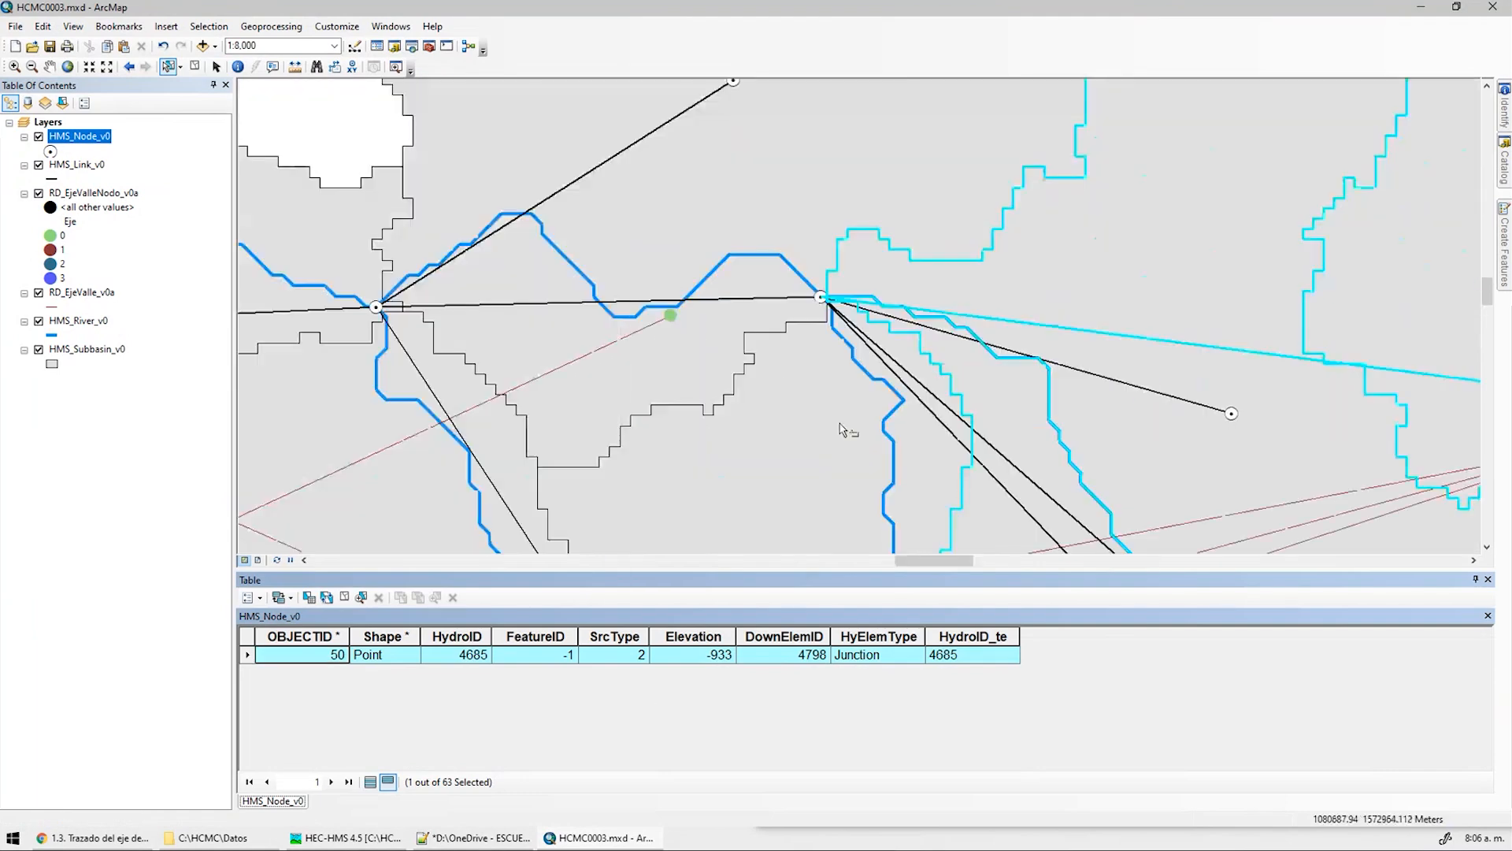
pyautogui.click(840, 314)
pyautogui.click(941, 654)
pyautogui.click(469, 656)
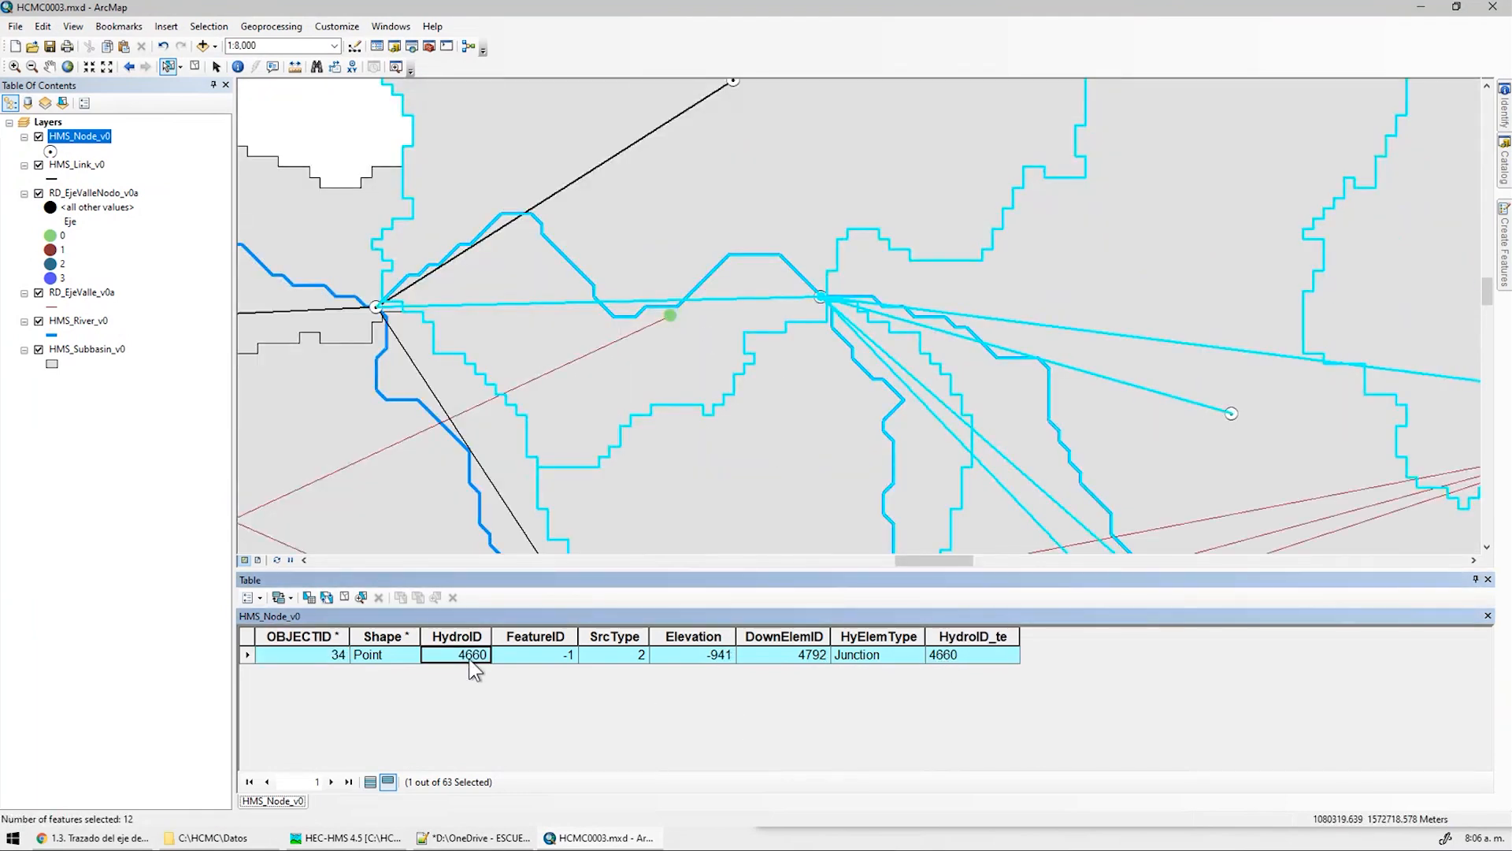
# Compare it with junction J4660 in HEC-HMS, then minimize HEC-HMS
pyautogui.hotkey('alt', 'Tab')
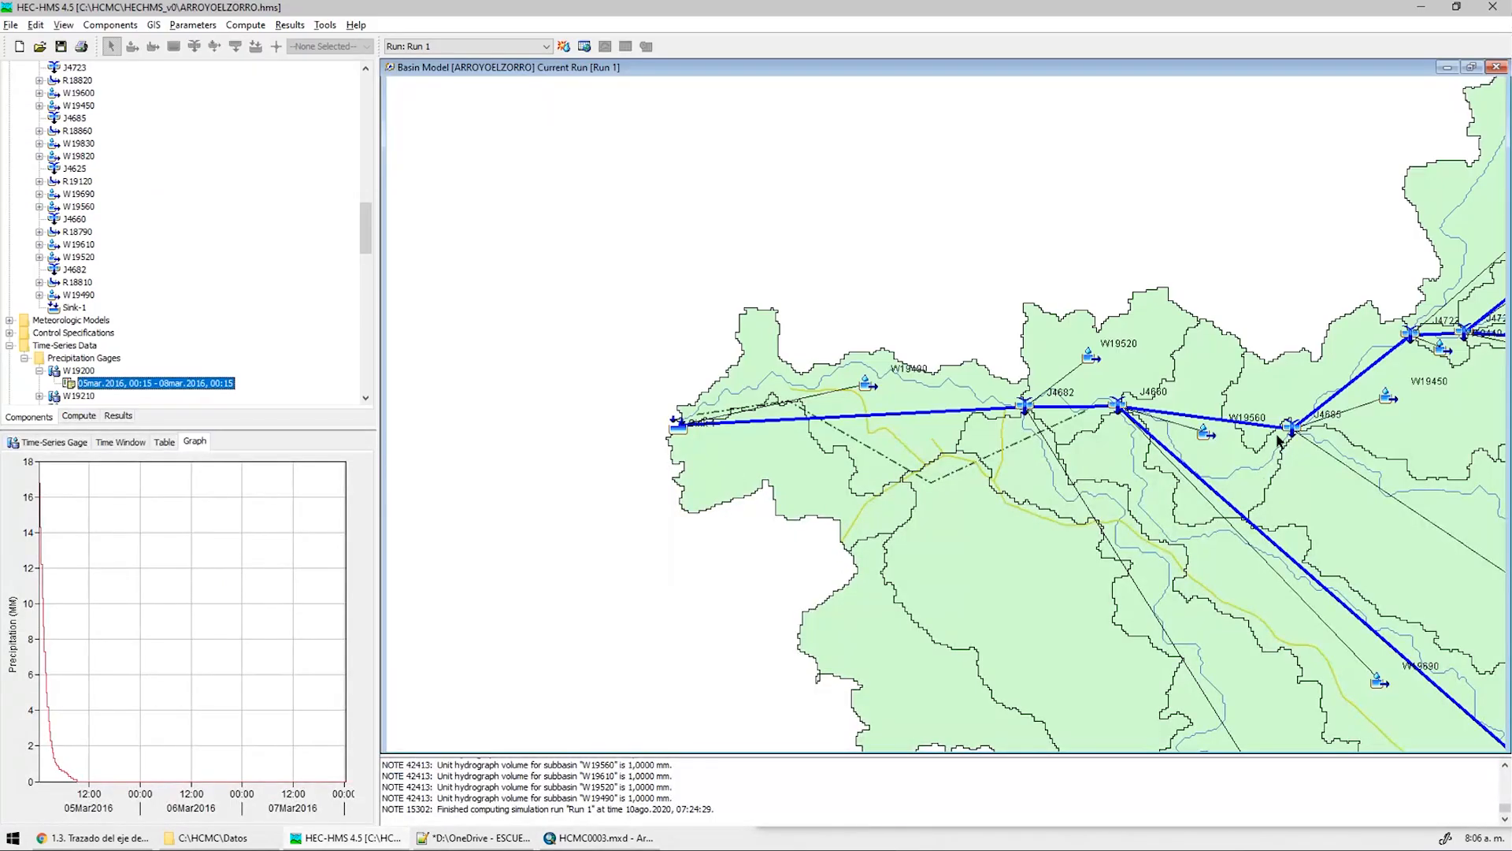
pyautogui.scroll(2, 1139, 403)
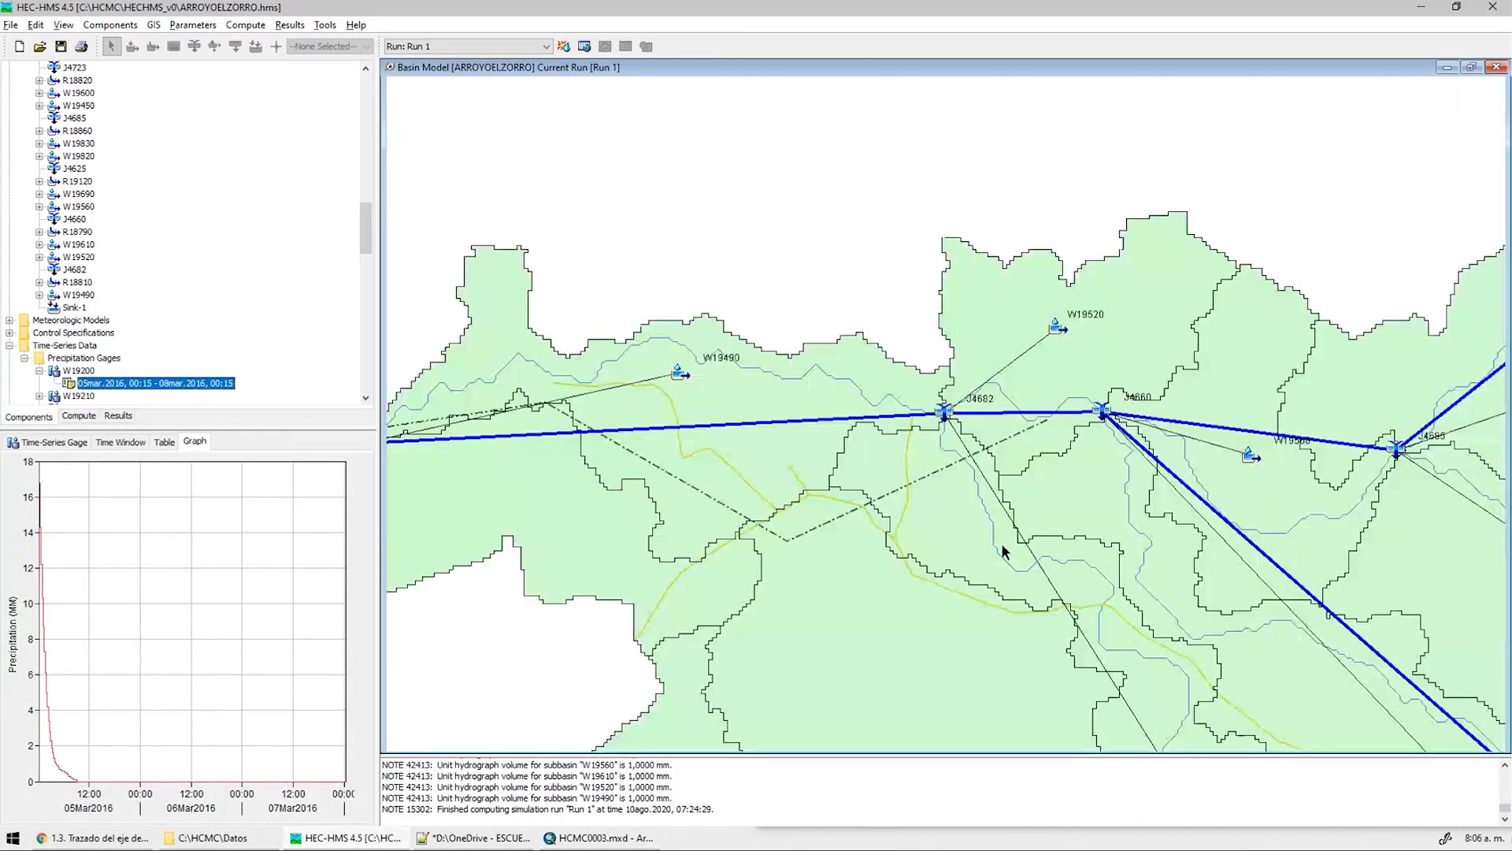
pyautogui.click(1421, 7)
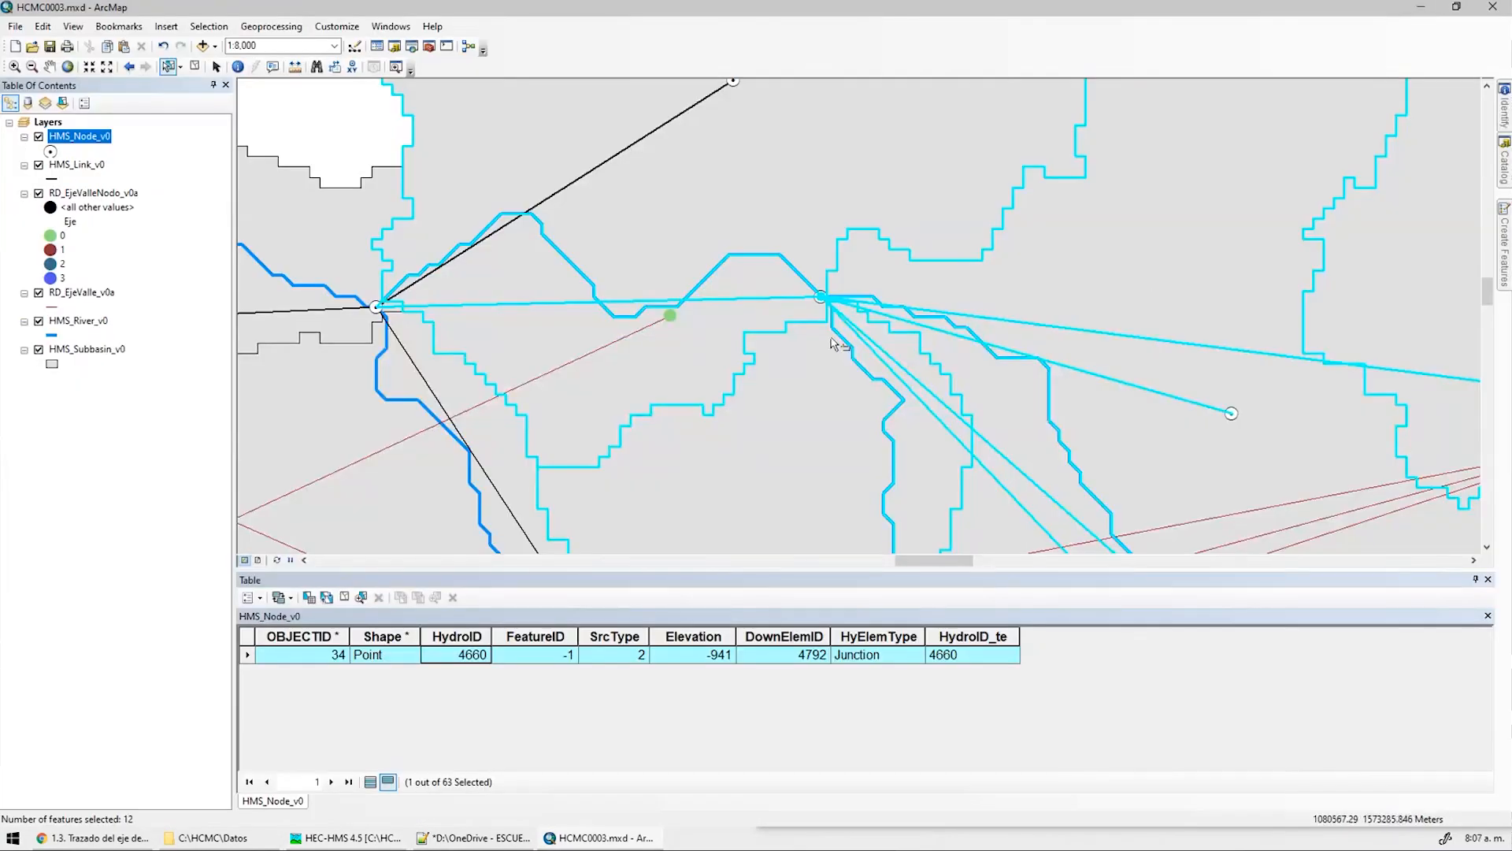
pyautogui.click(76, 136)
pyautogui.doubleClick(77, 136)
pyautogui.click(827, 243)
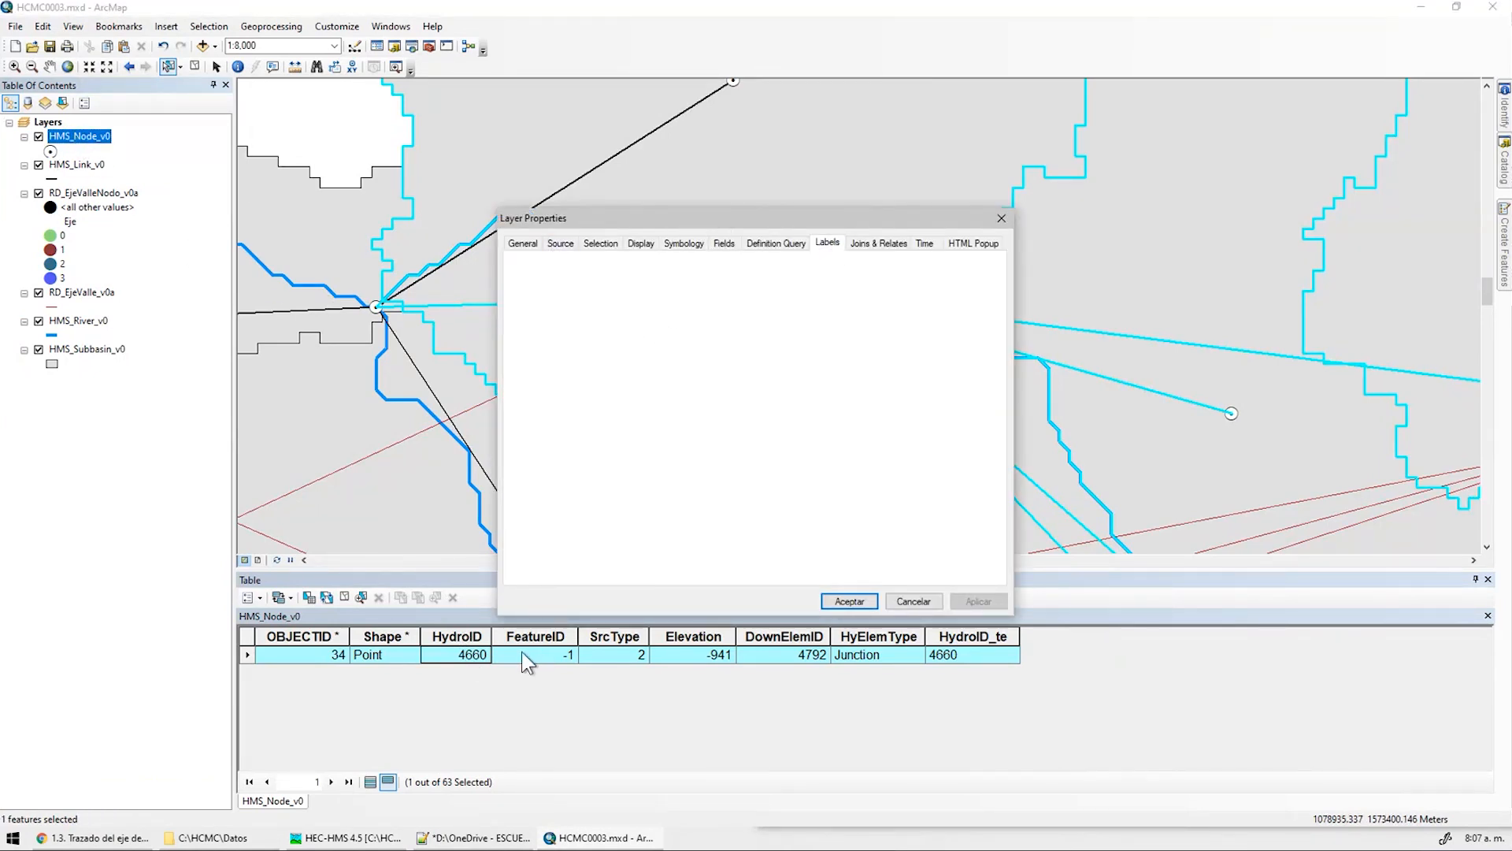
pyautogui.click(685, 369)
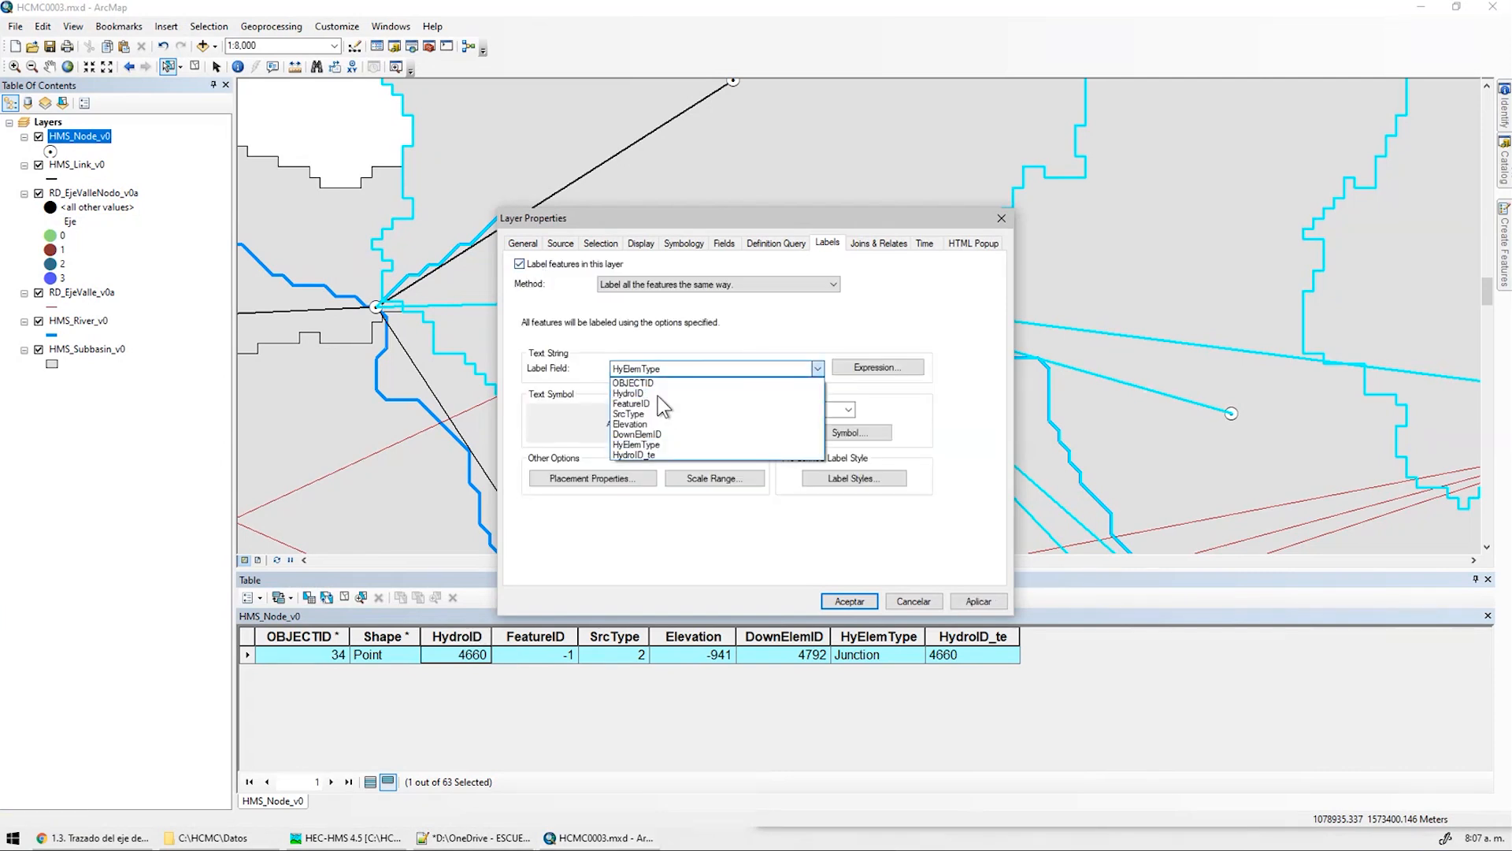
pyautogui.click(717, 394)
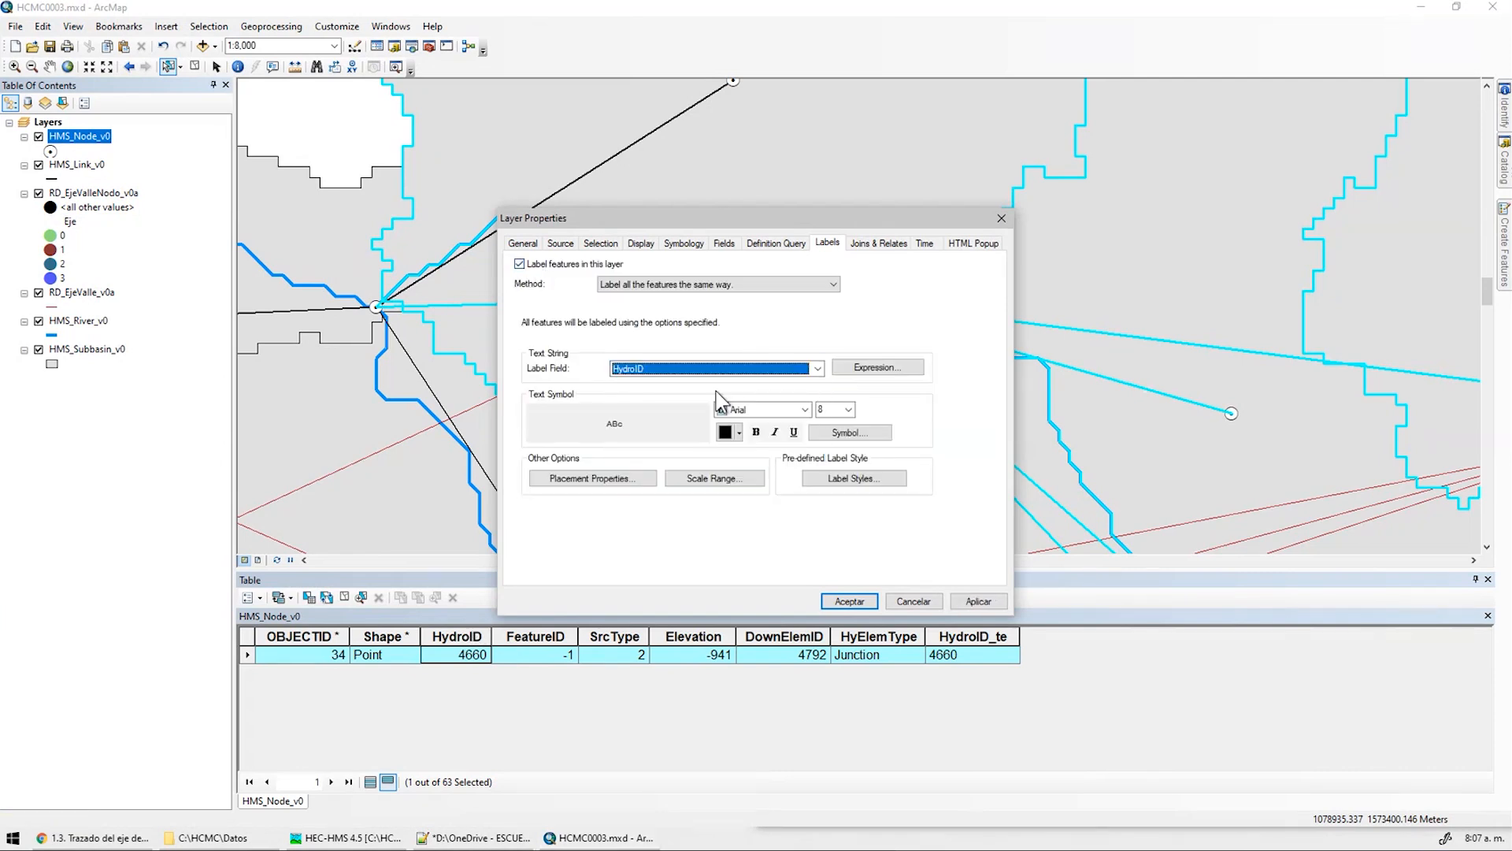
pyautogui.click(740, 433)
pyautogui.click(797, 449)
pyautogui.click(849, 410)
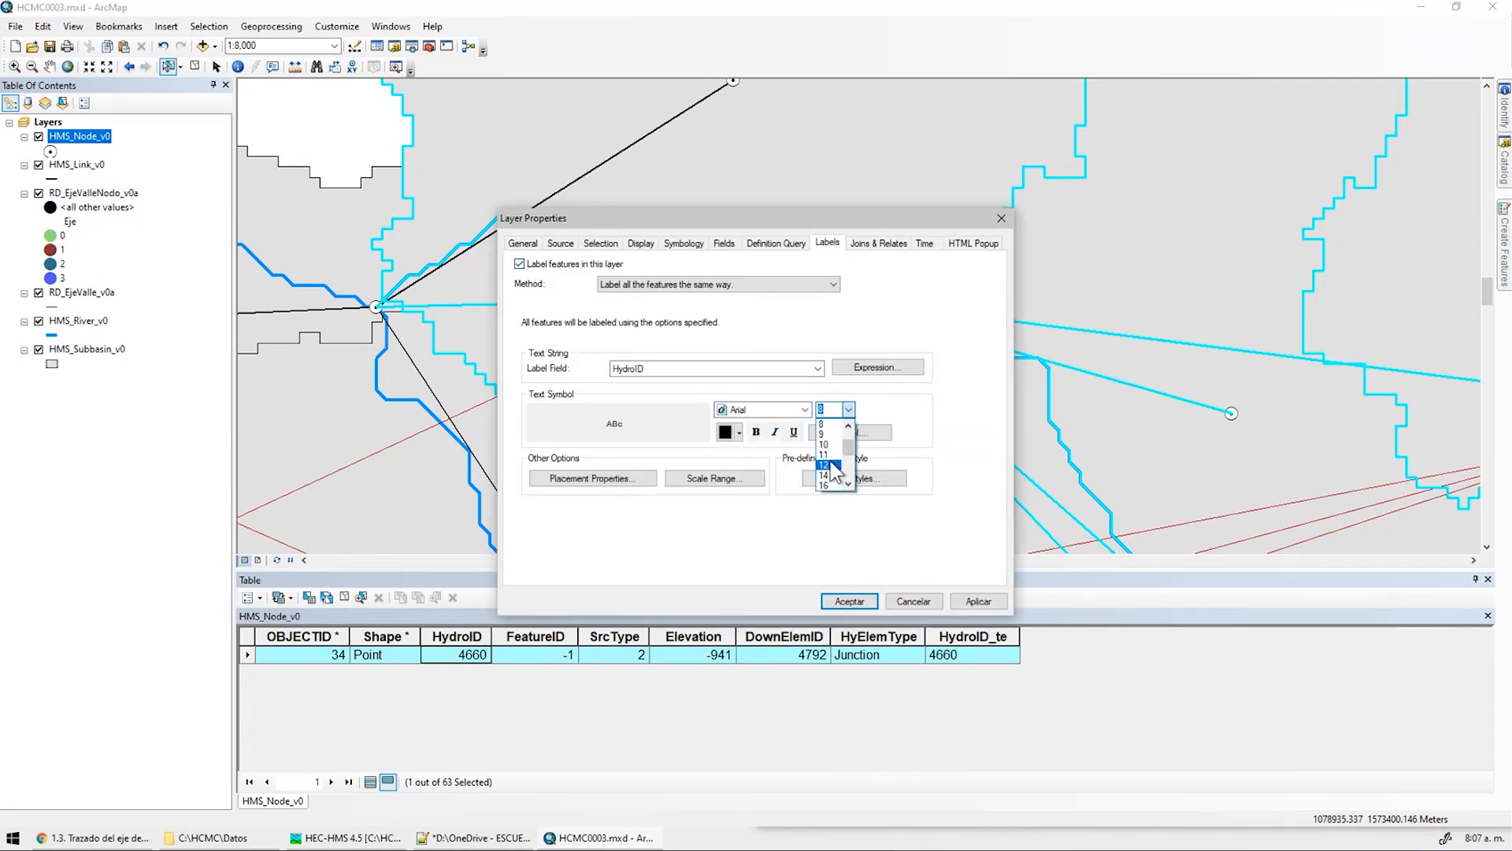
pyautogui.click(824, 465)
pyautogui.click(977, 600)
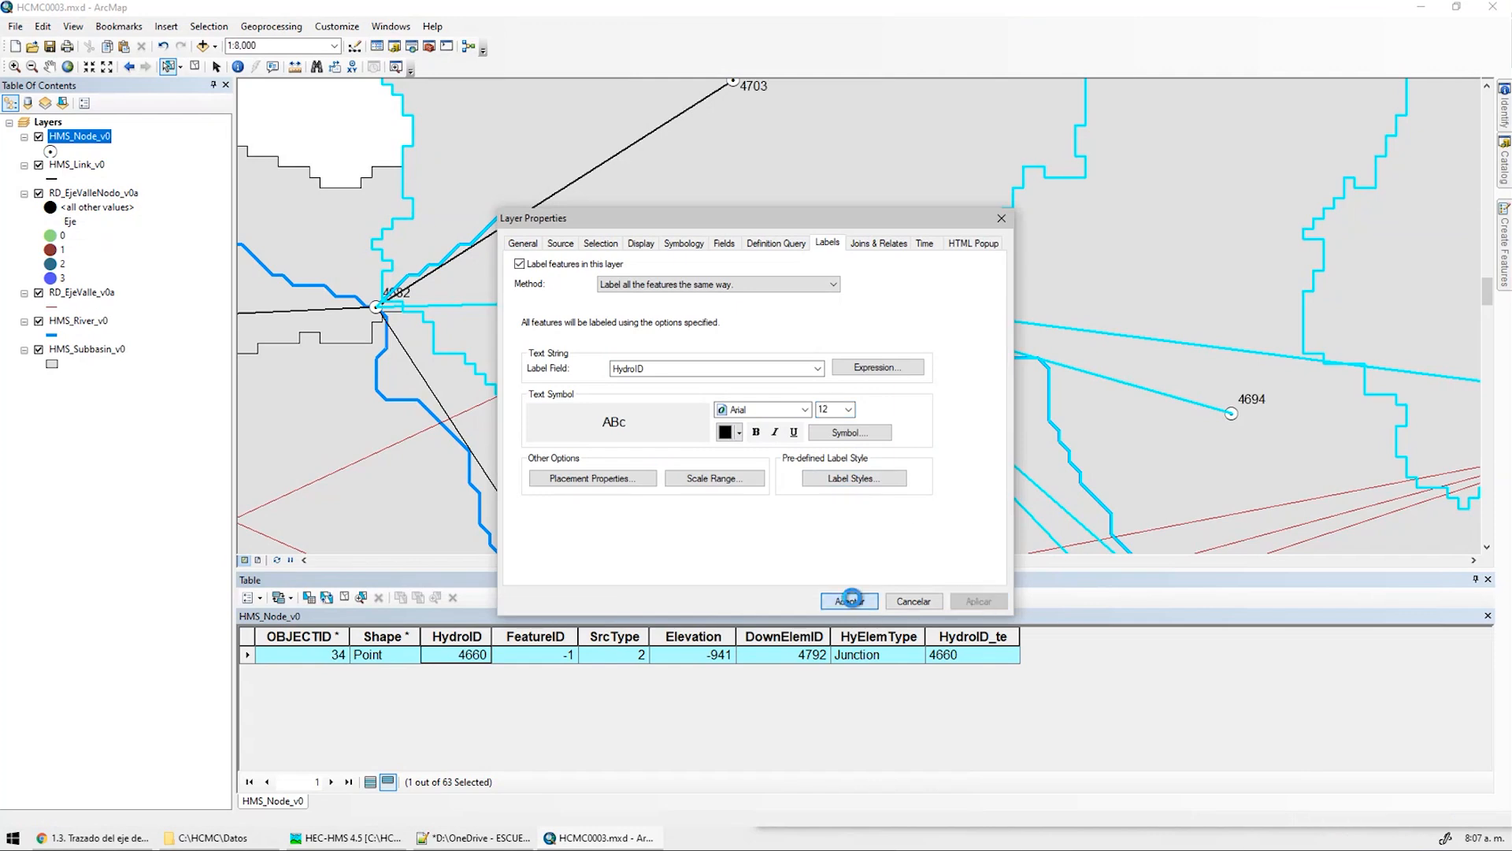
pyautogui.click(849, 601)
pyautogui.click(194, 66)
pyautogui.scroll(1, 859, 237)
pyautogui.scroll(4, 860, 240)
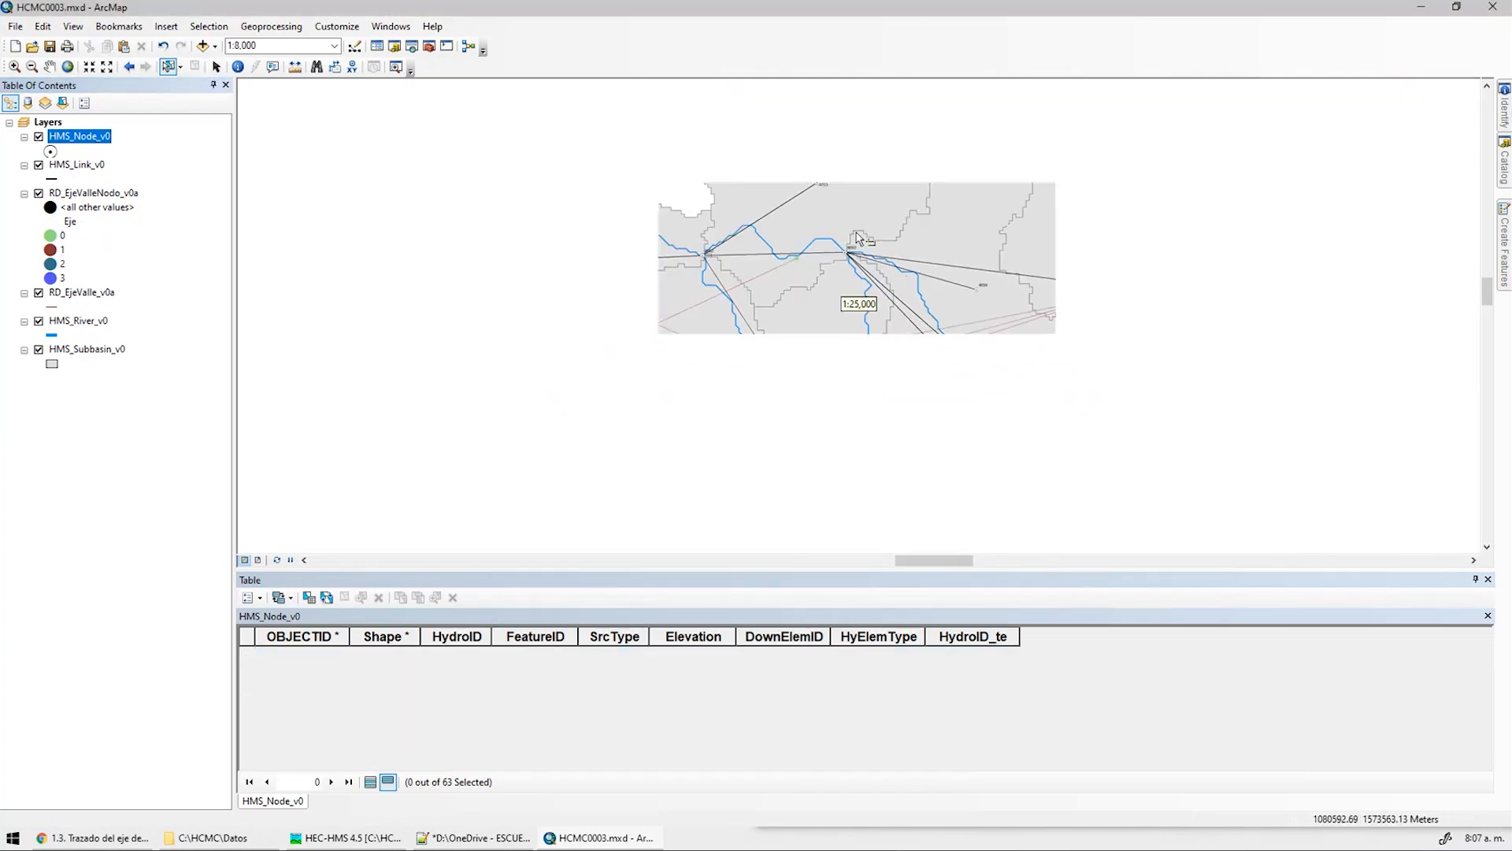
pyautogui.scroll(-5, 1127, 280)
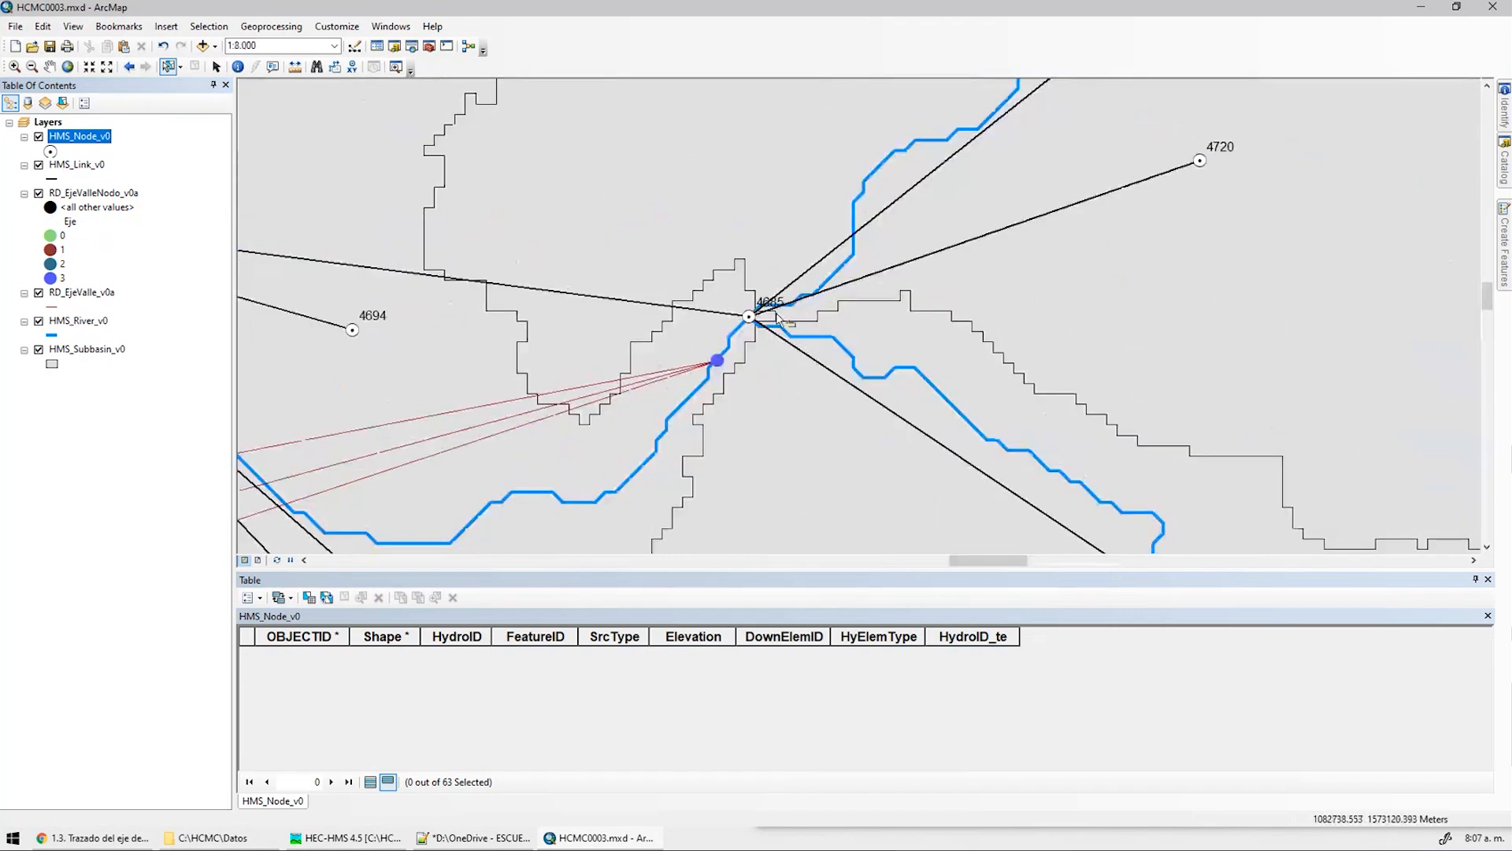
pyautogui.doubleClick(76, 134)
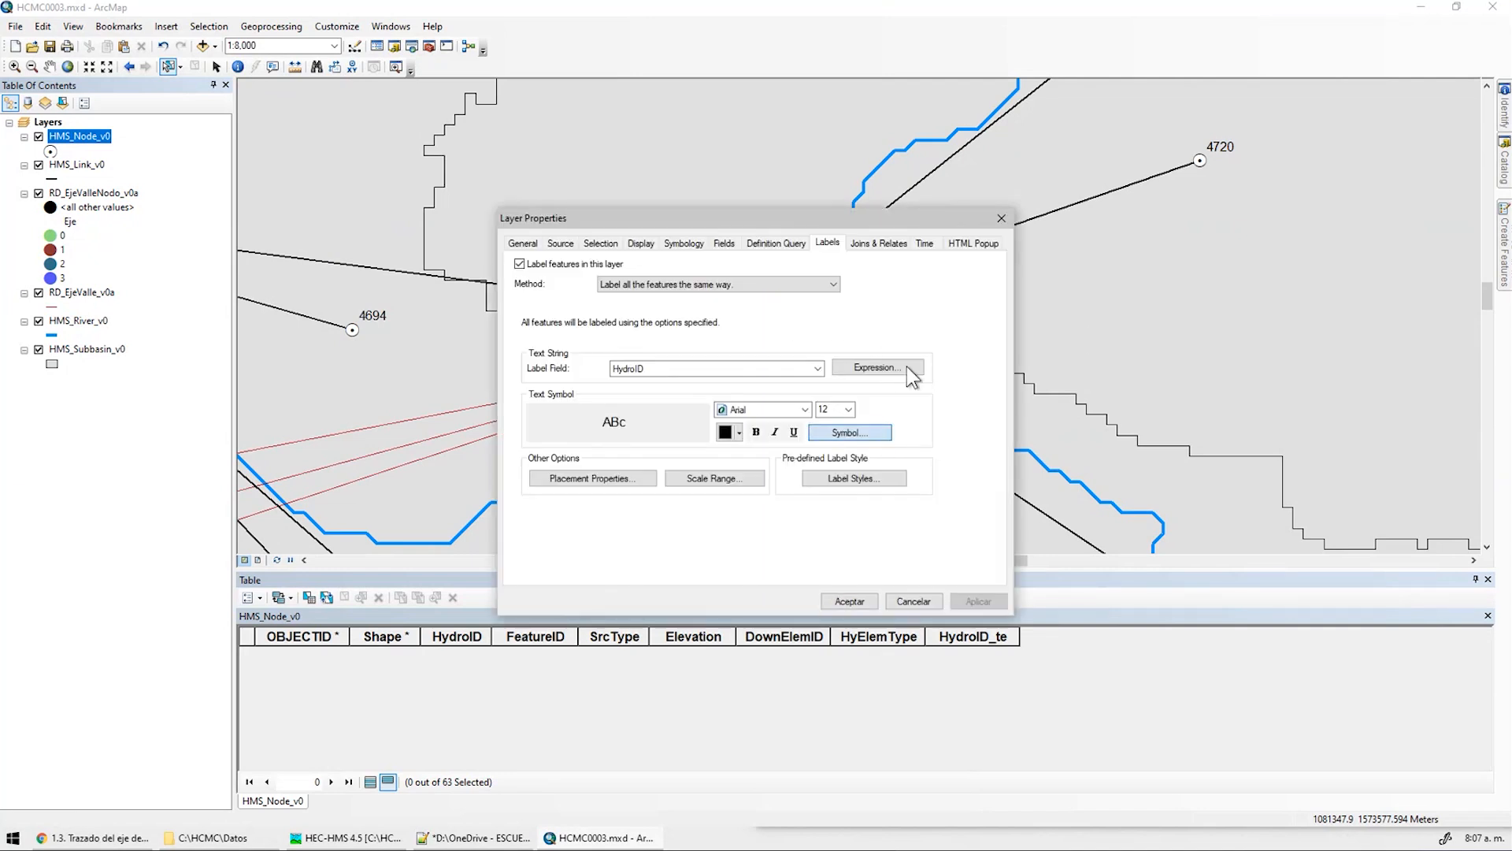
pyautogui.click(883, 431)
pyautogui.moveTo(356, 347); pyautogui.dragTo(821, 218)
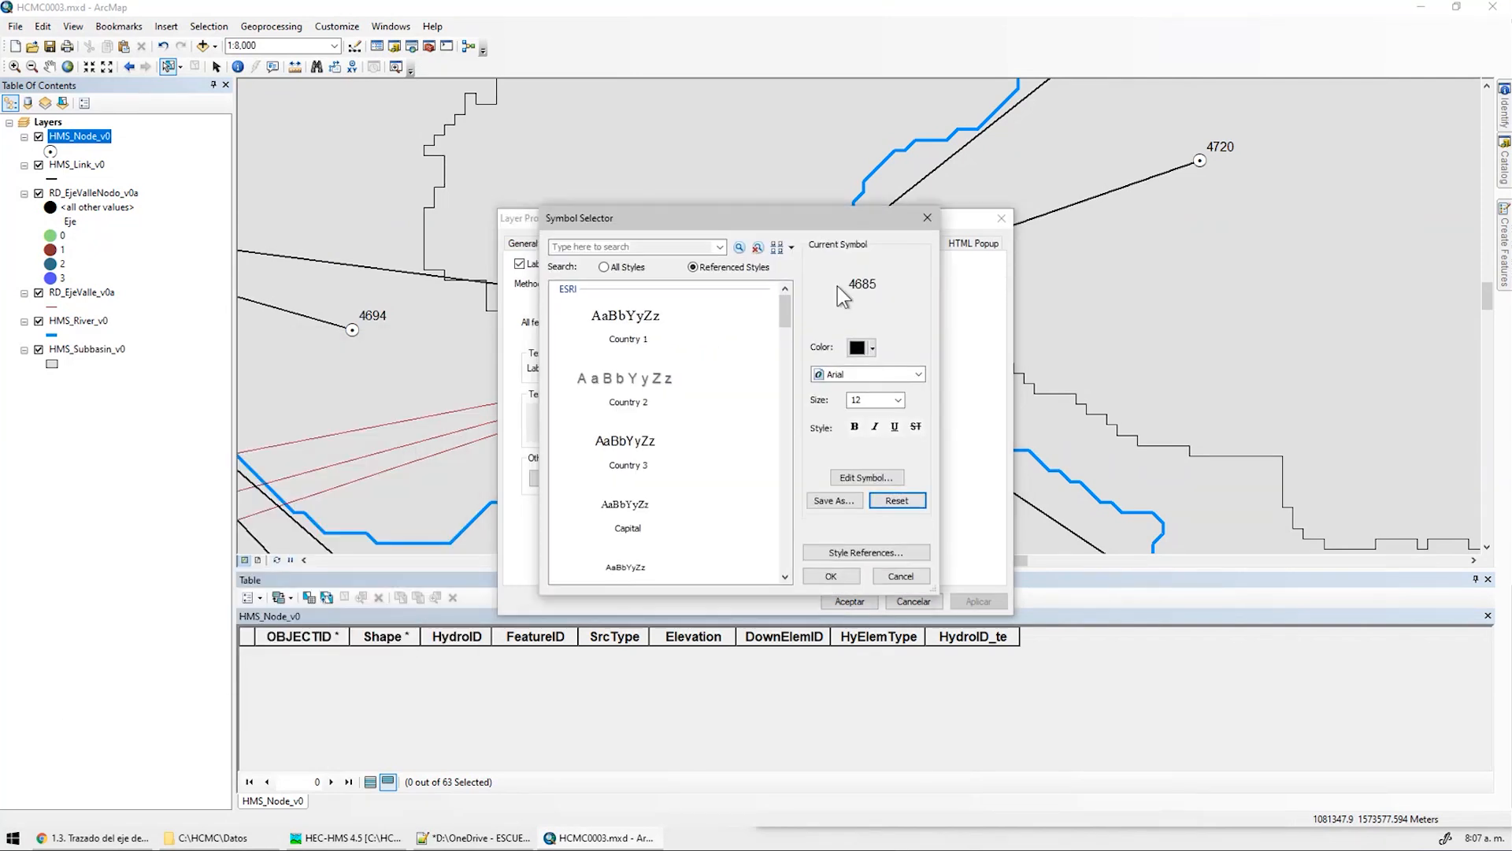
pyautogui.click(872, 287)
pyautogui.doubleClick(871, 287)
pyautogui.click(764, 399)
pyautogui.click(906, 574)
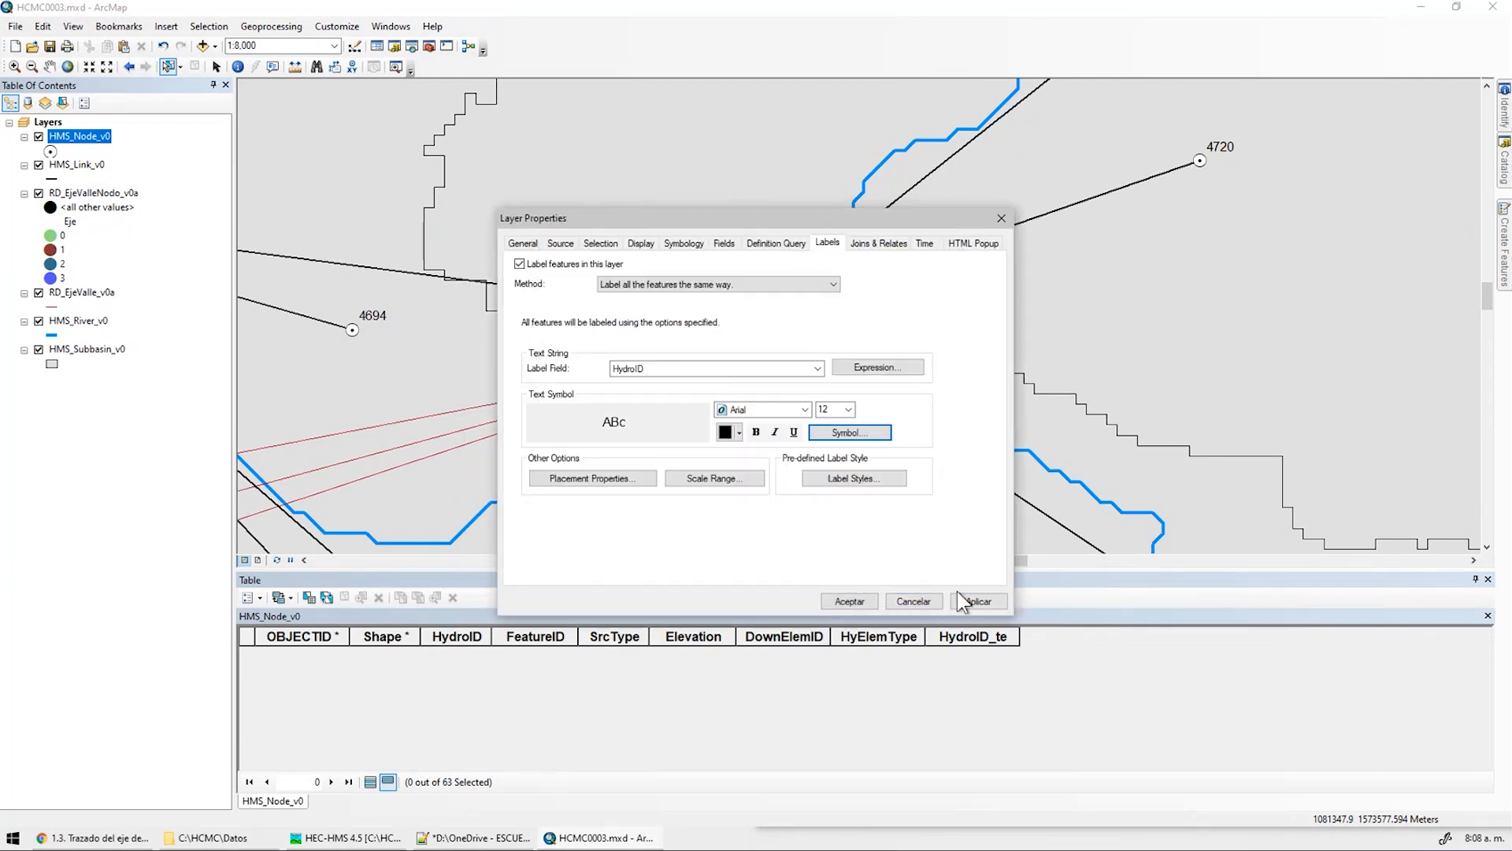
pyautogui.click(848, 408)
pyautogui.click(831, 471)
pyautogui.click(978, 601)
pyautogui.click(849, 601)
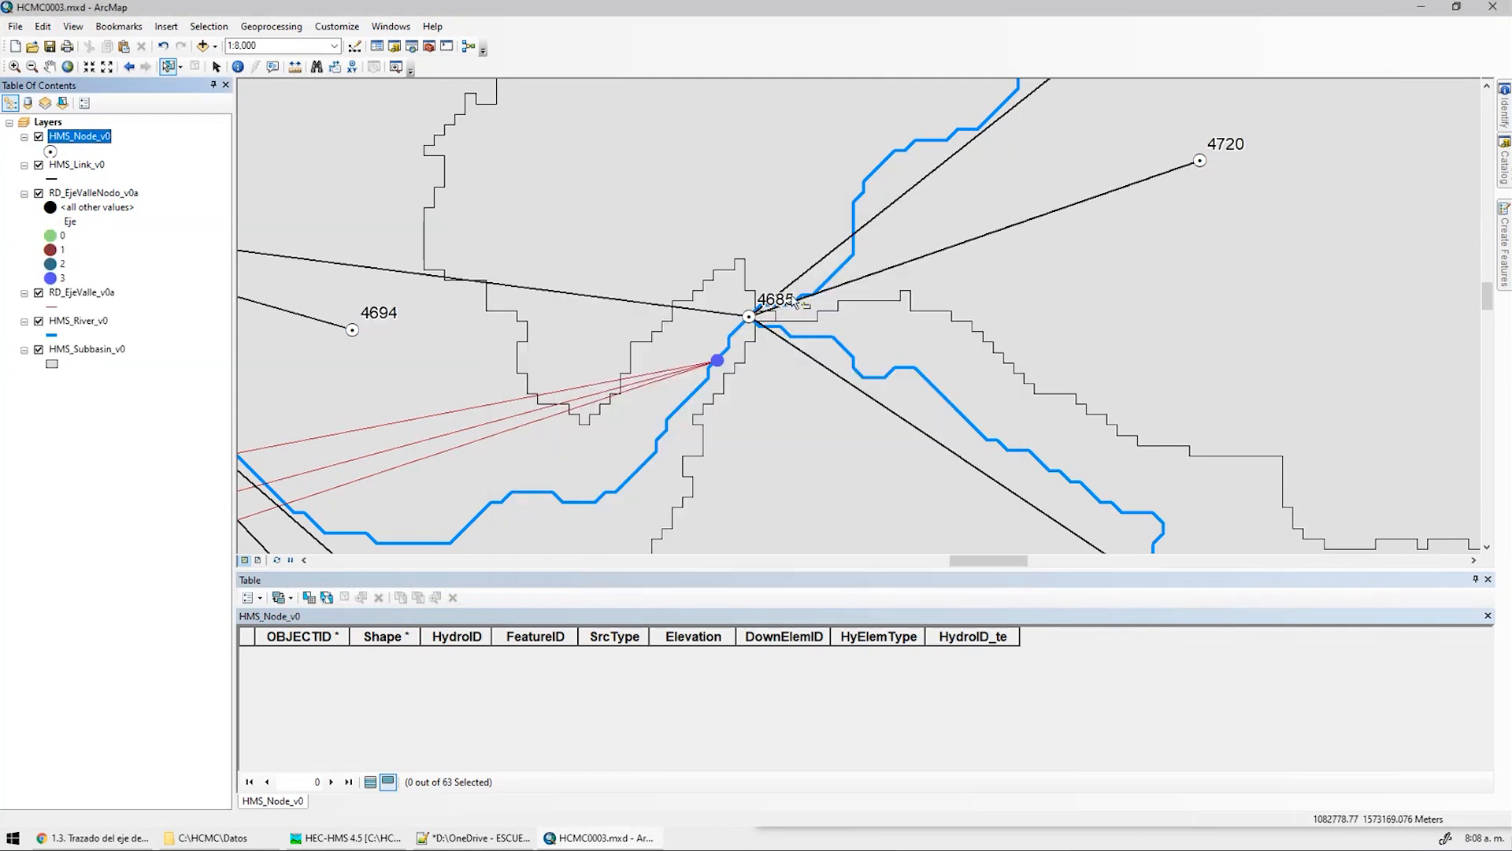
pyautogui.moveTo(802, 306); pyautogui.dragTo(887, 233, button='middle')
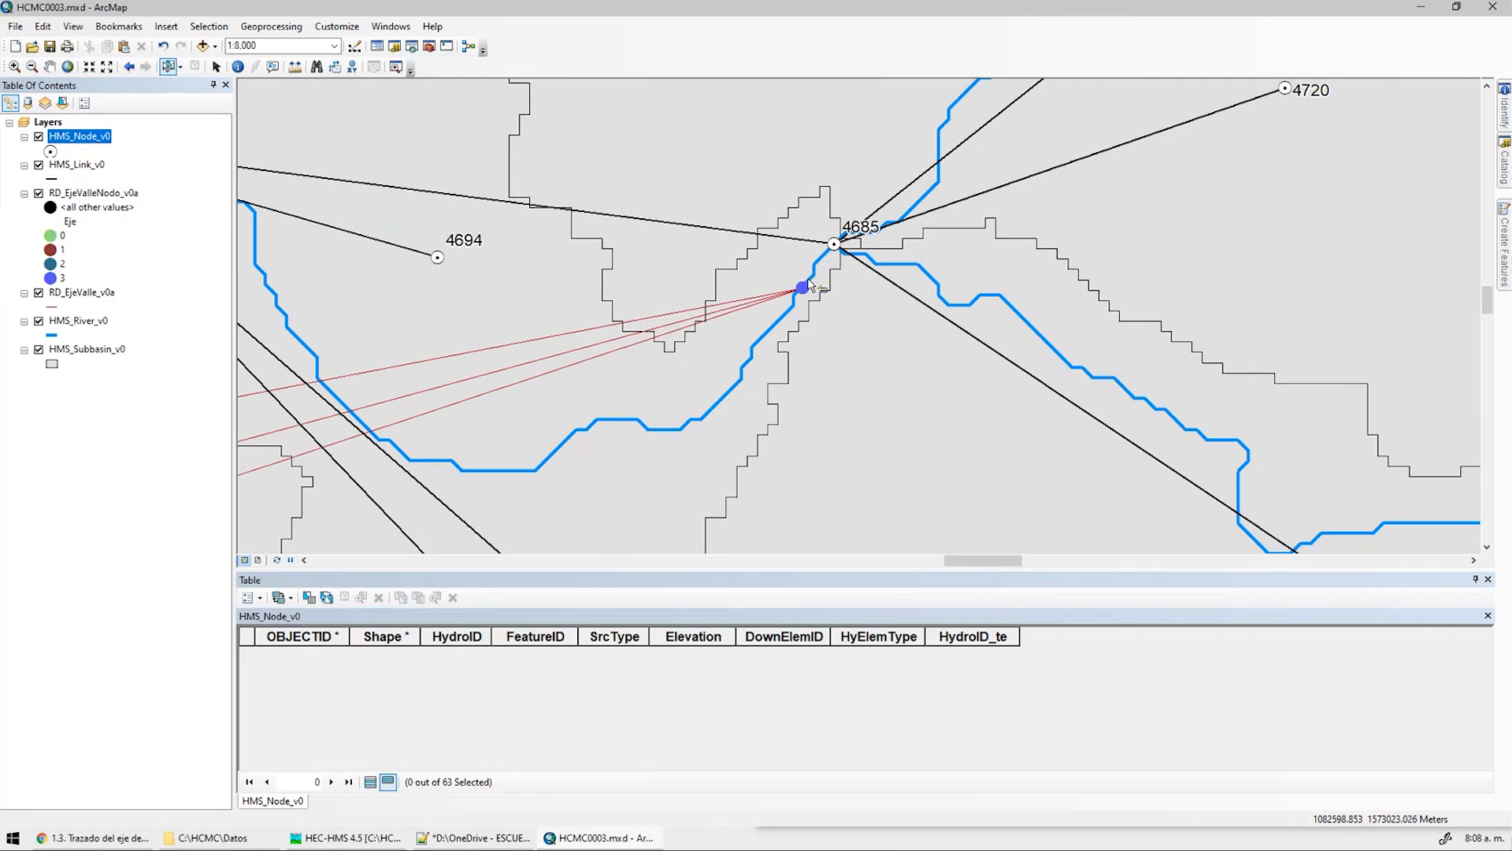
pyautogui.scroll(-3, 851, 247)
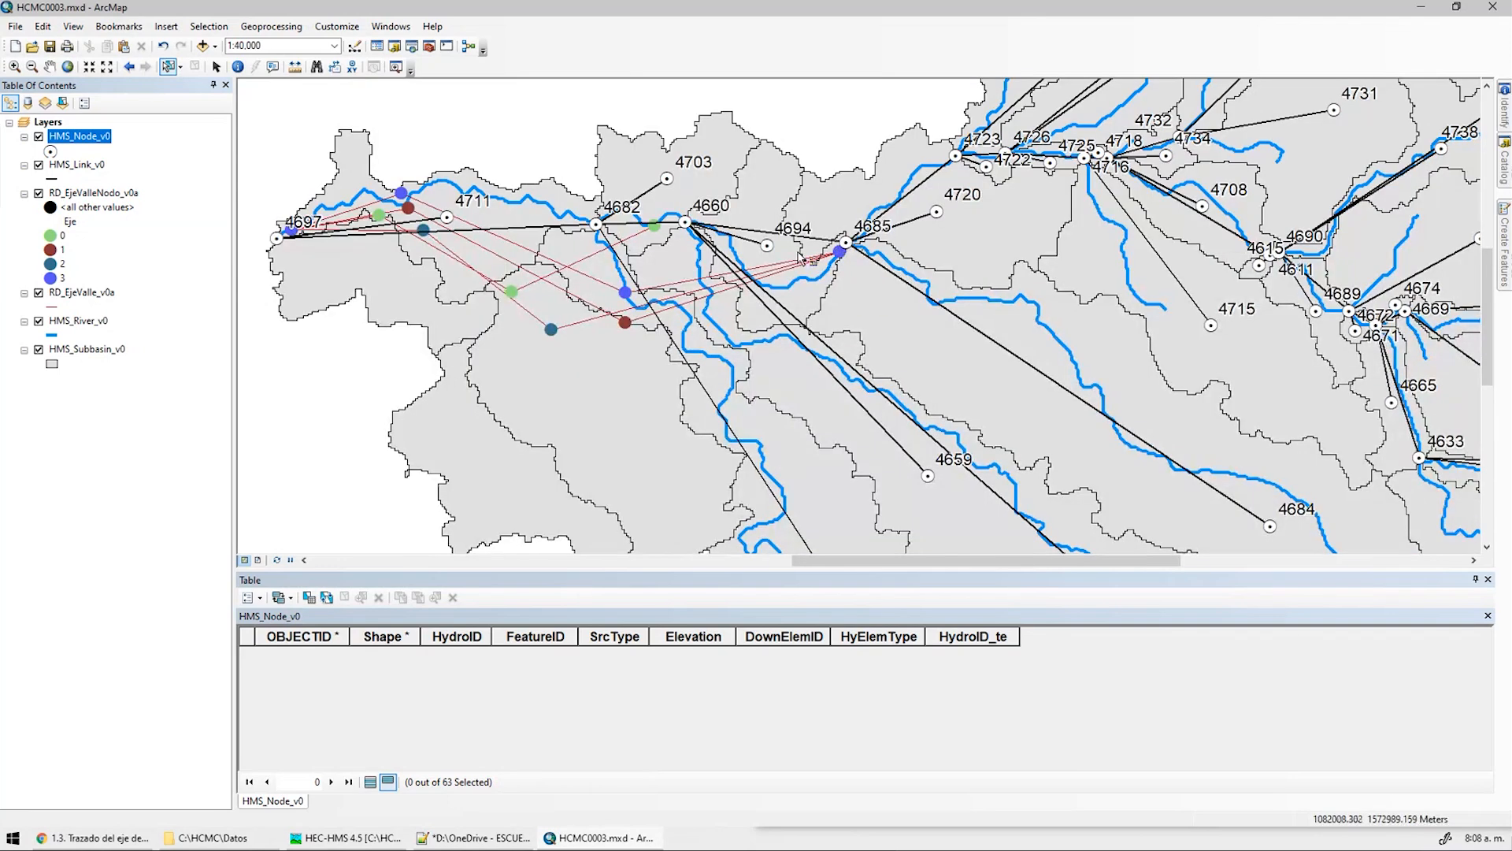
# In HEC-HMS, show the Run 1 global summary results for junction J4685
pyautogui.click(347, 837)
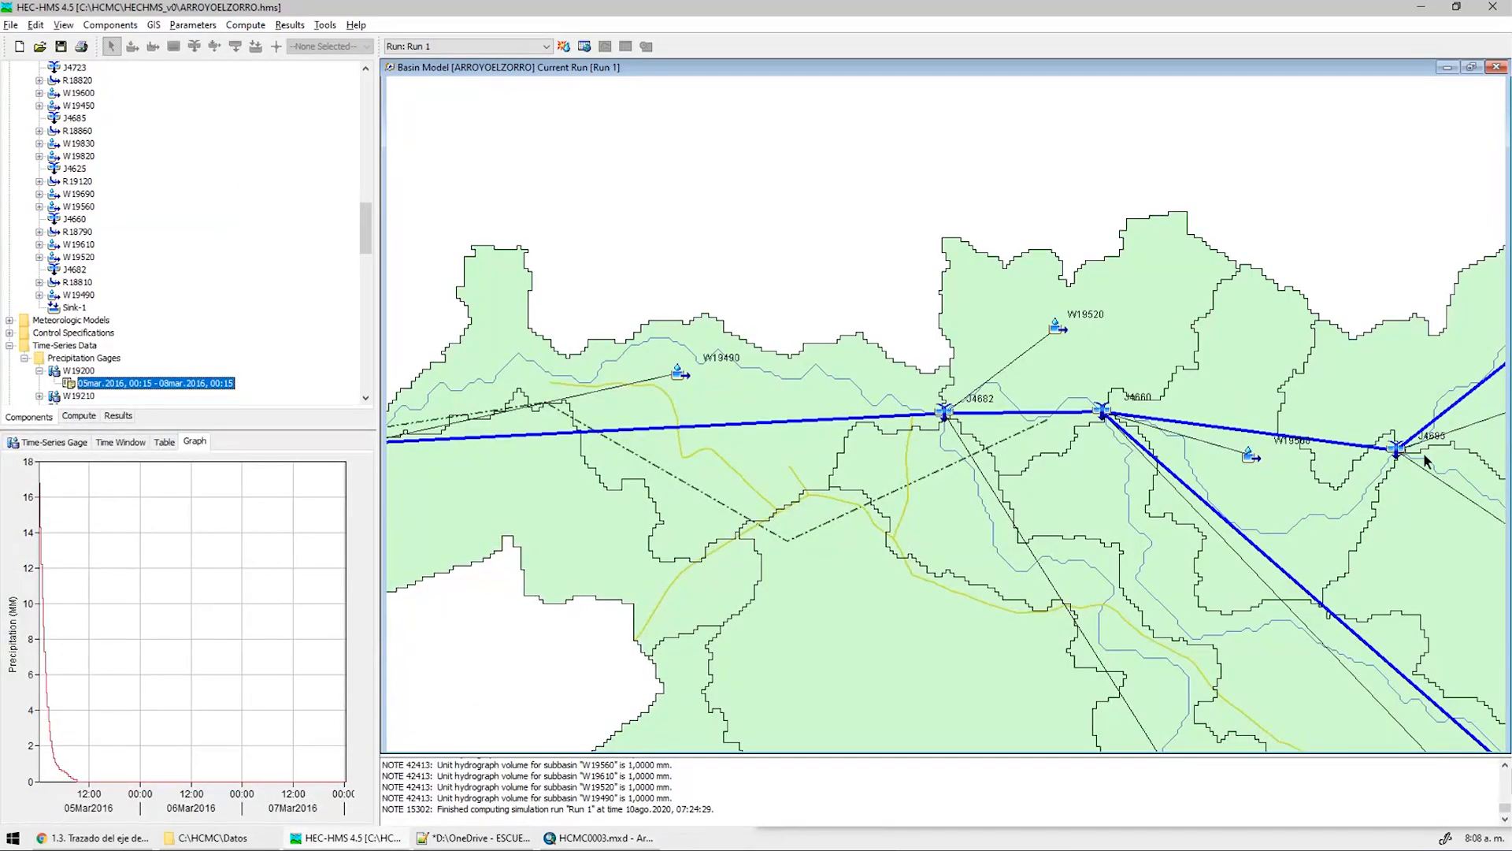
pyautogui.scroll(2, 1428, 470)
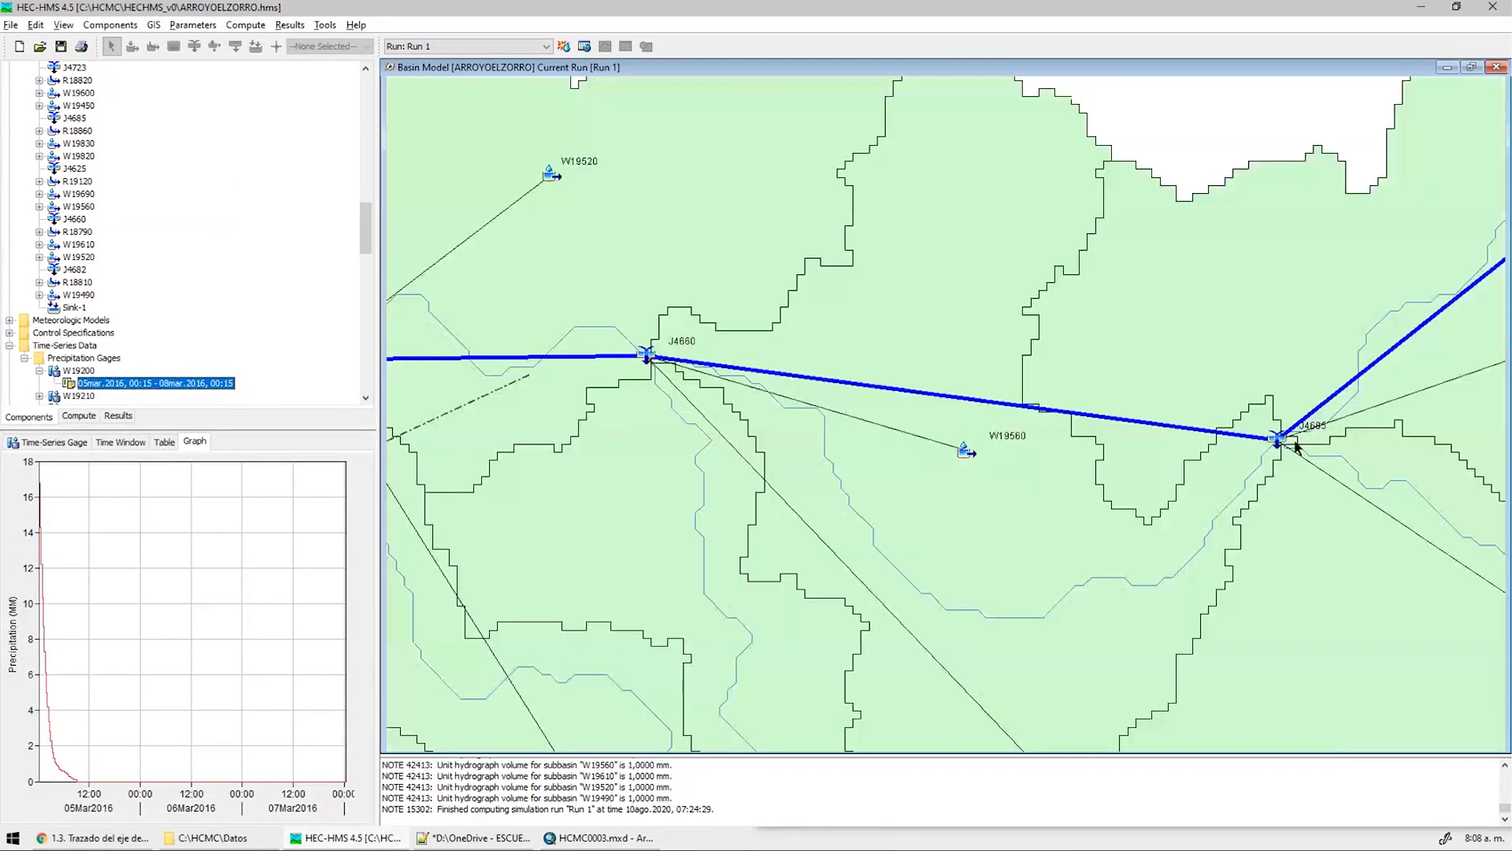
pyautogui.click(1280, 441)
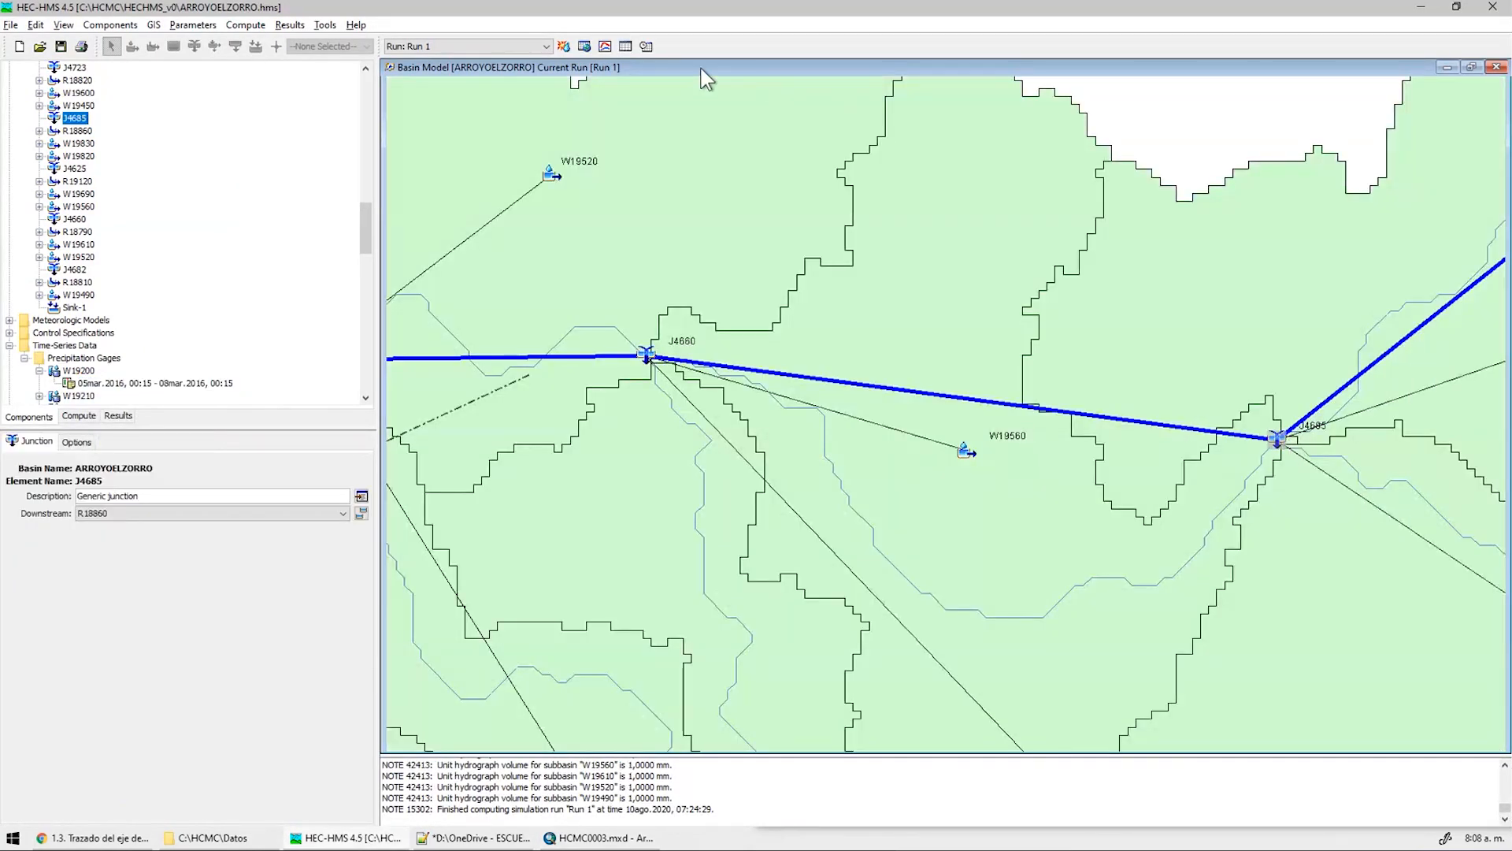
pyautogui.click(583, 45)
pyautogui.click(627, 201)
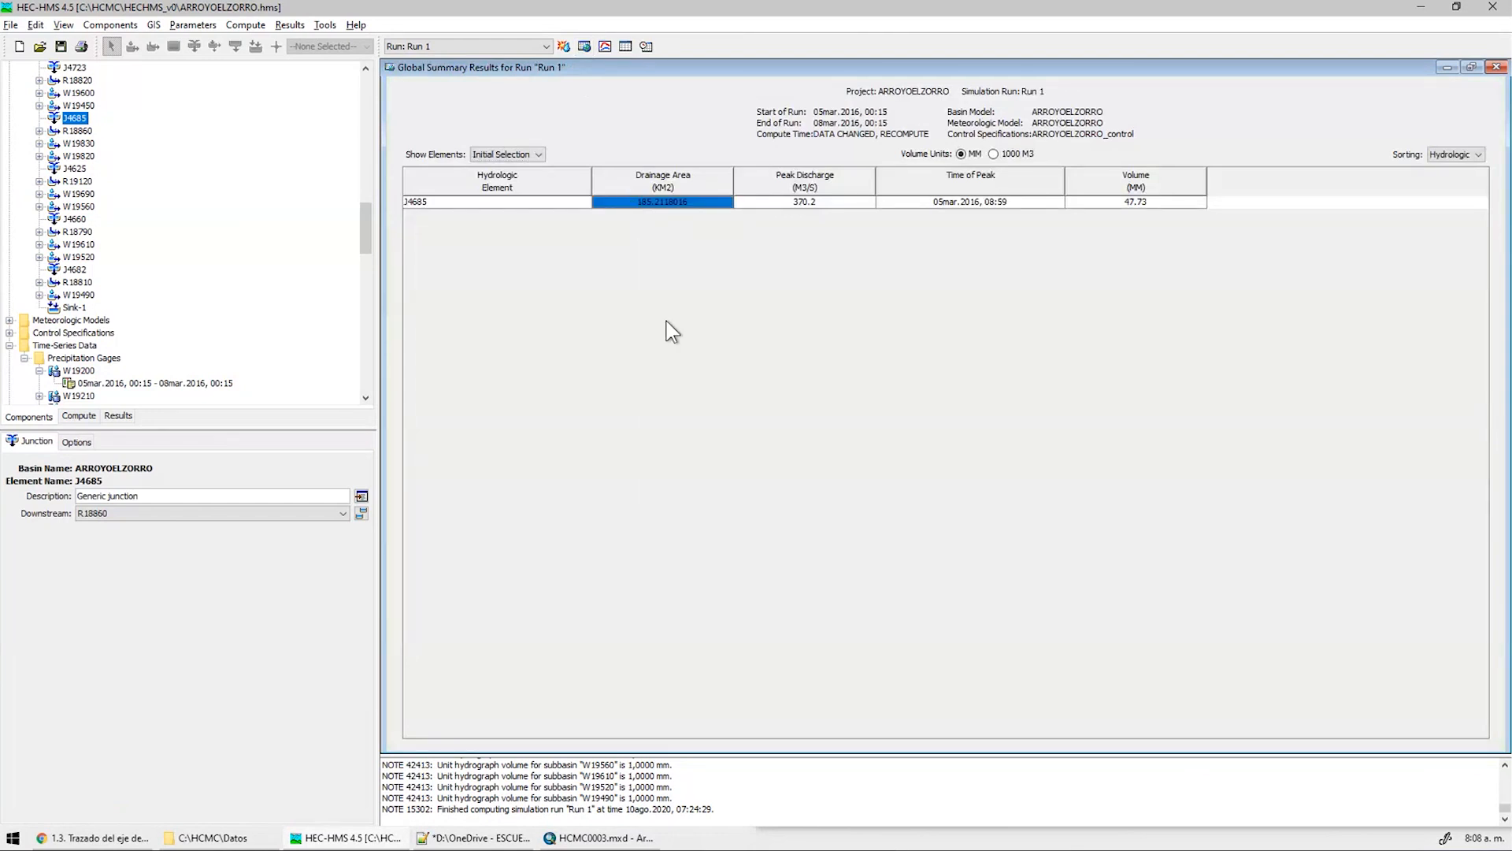
# Open the HCMC0002_FactorAtenuacion workbook and copy J4685's 185.2118016 km² drainage area
pyautogui.click(213, 838)
pyautogui.click(1038, 253)
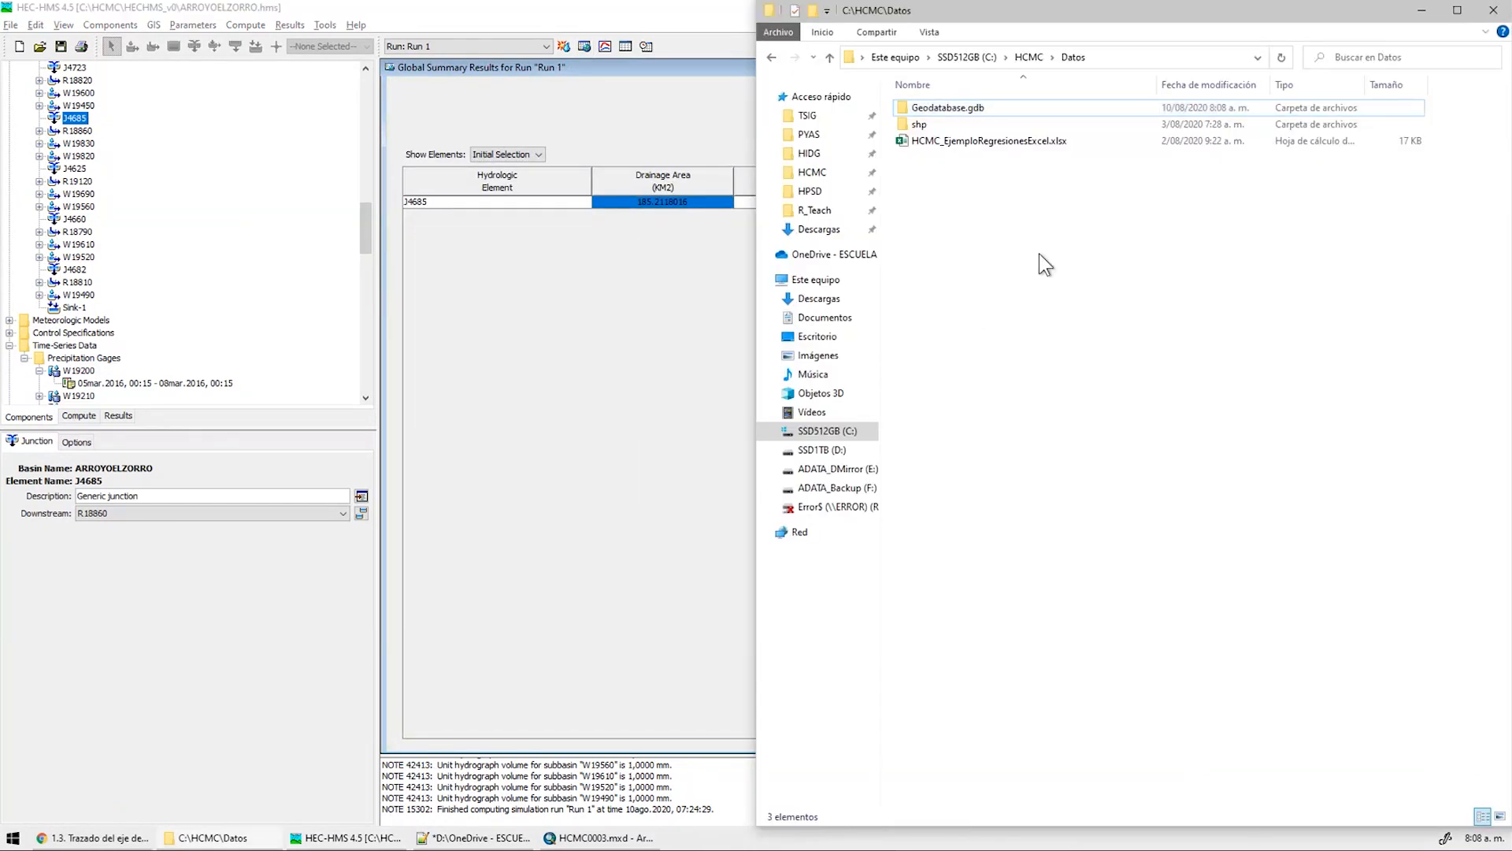
pyautogui.click(1028, 58)
pyautogui.click(1057, 254)
pyautogui.doubleClick(1008, 174)
pyautogui.rightClick(620, 200)
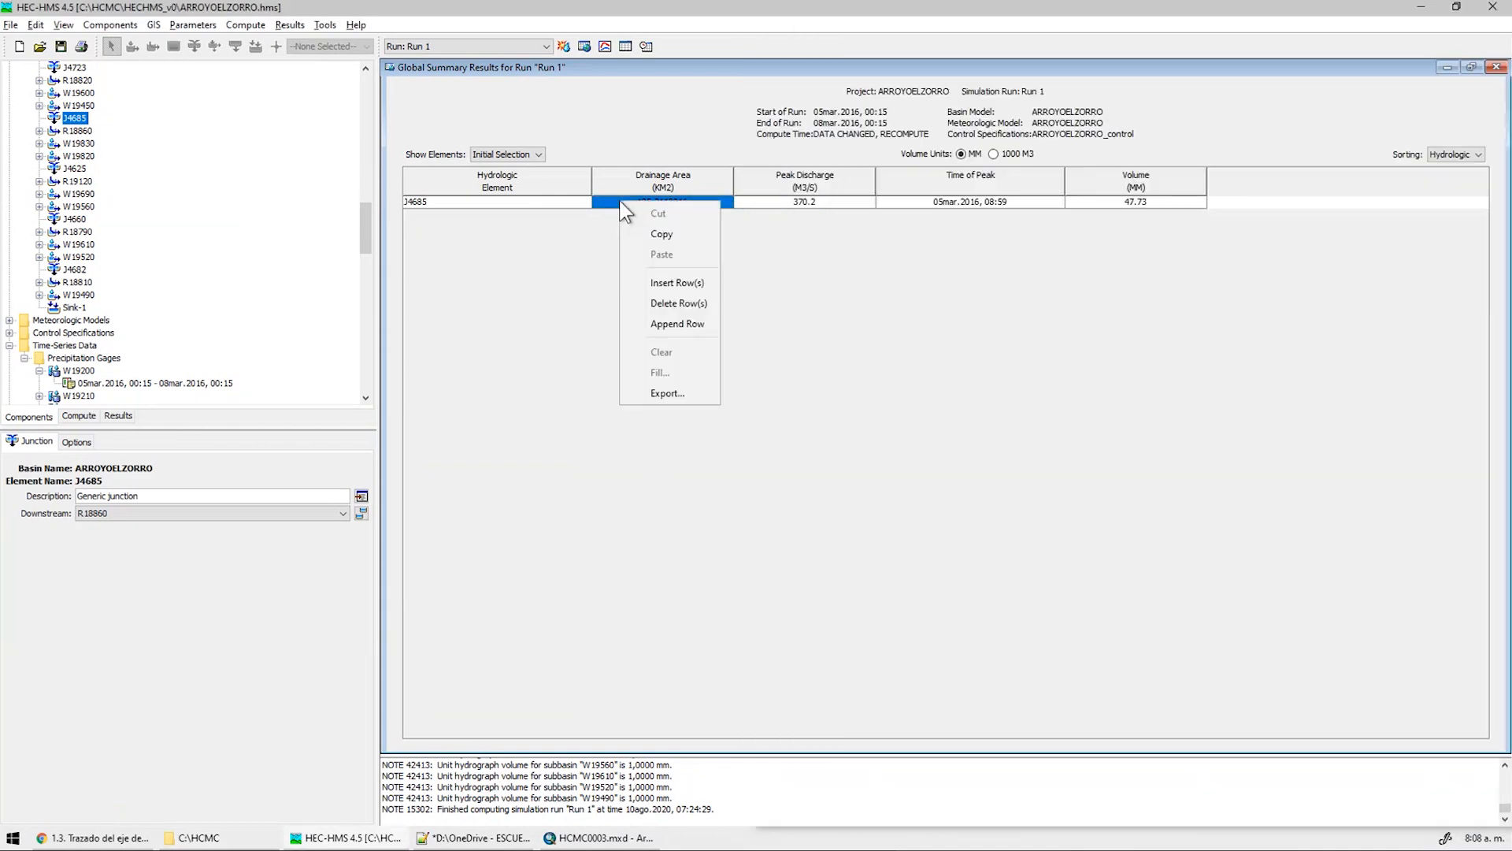
pyautogui.click(682, 238)
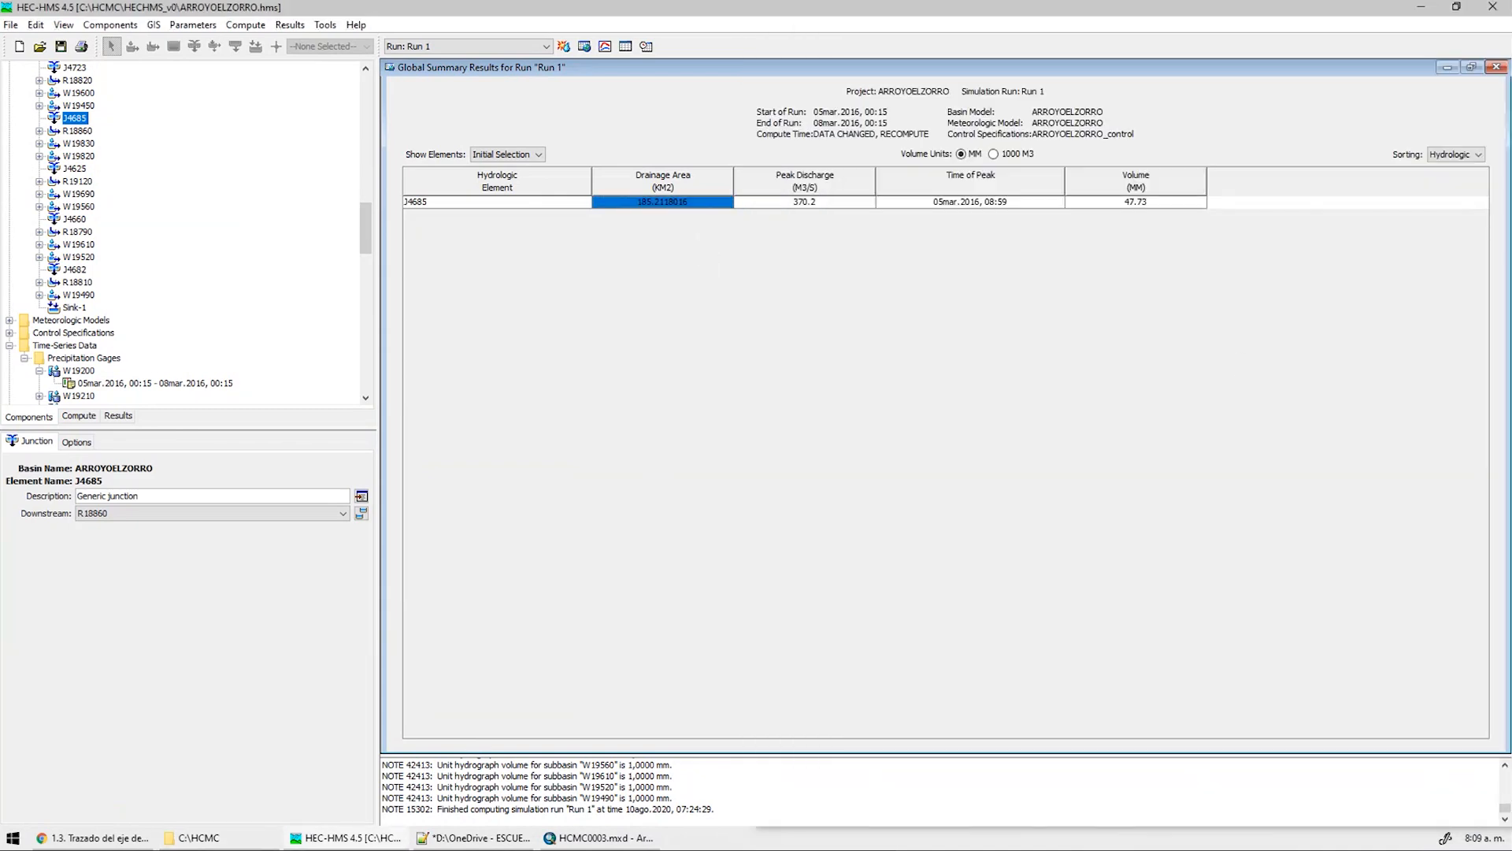
# Paste 185.21 km² as the Fa sheet's contributing area, inspect P16's formula, then open the HECHMS_v0 folder
pyautogui.hotkey('ctrl', 'v')
pyautogui.press('Return')
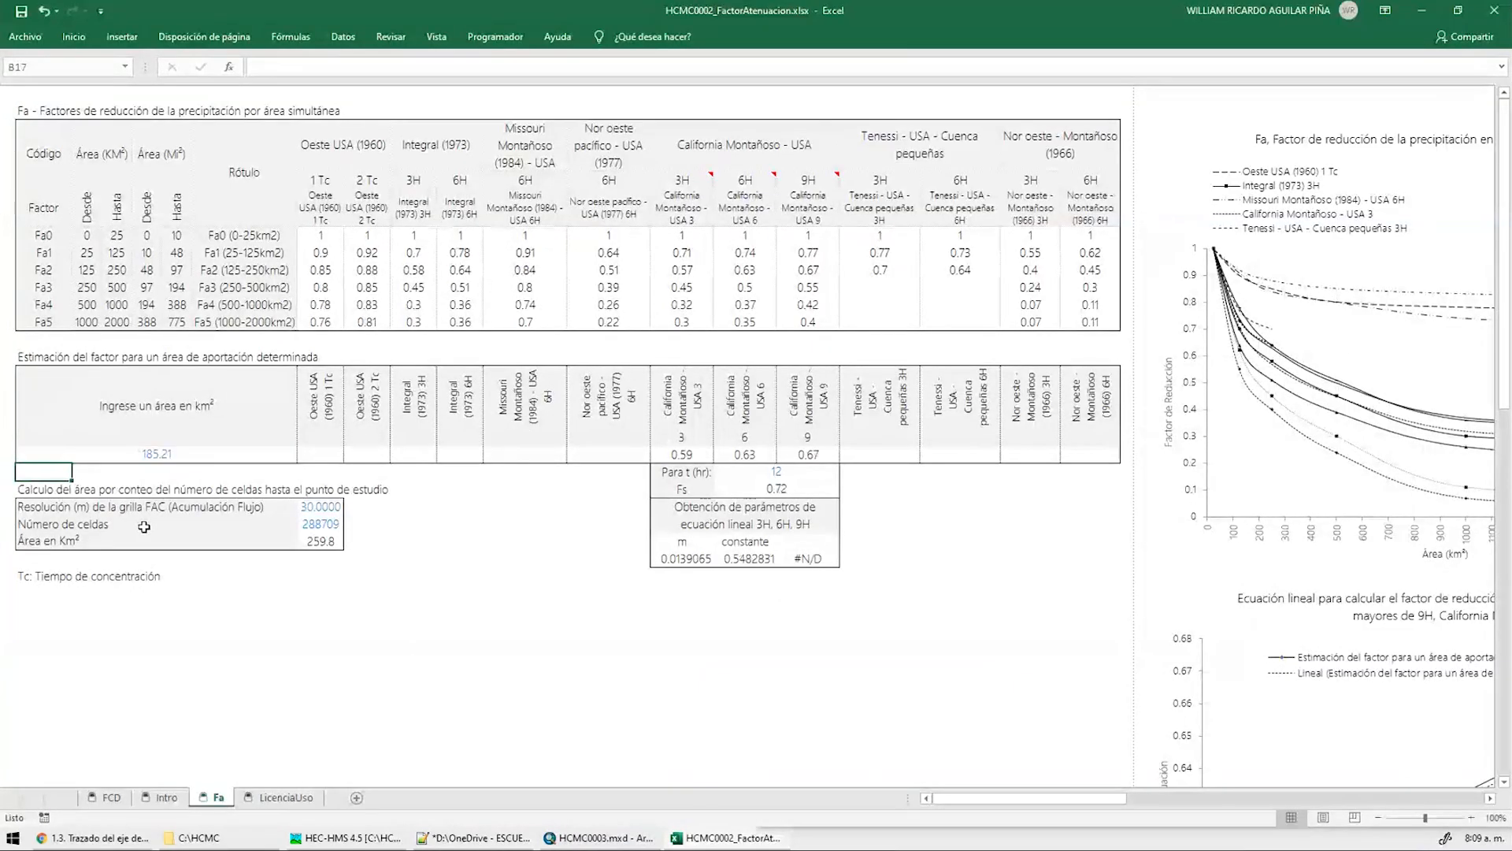
pyautogui.click(819, 457)
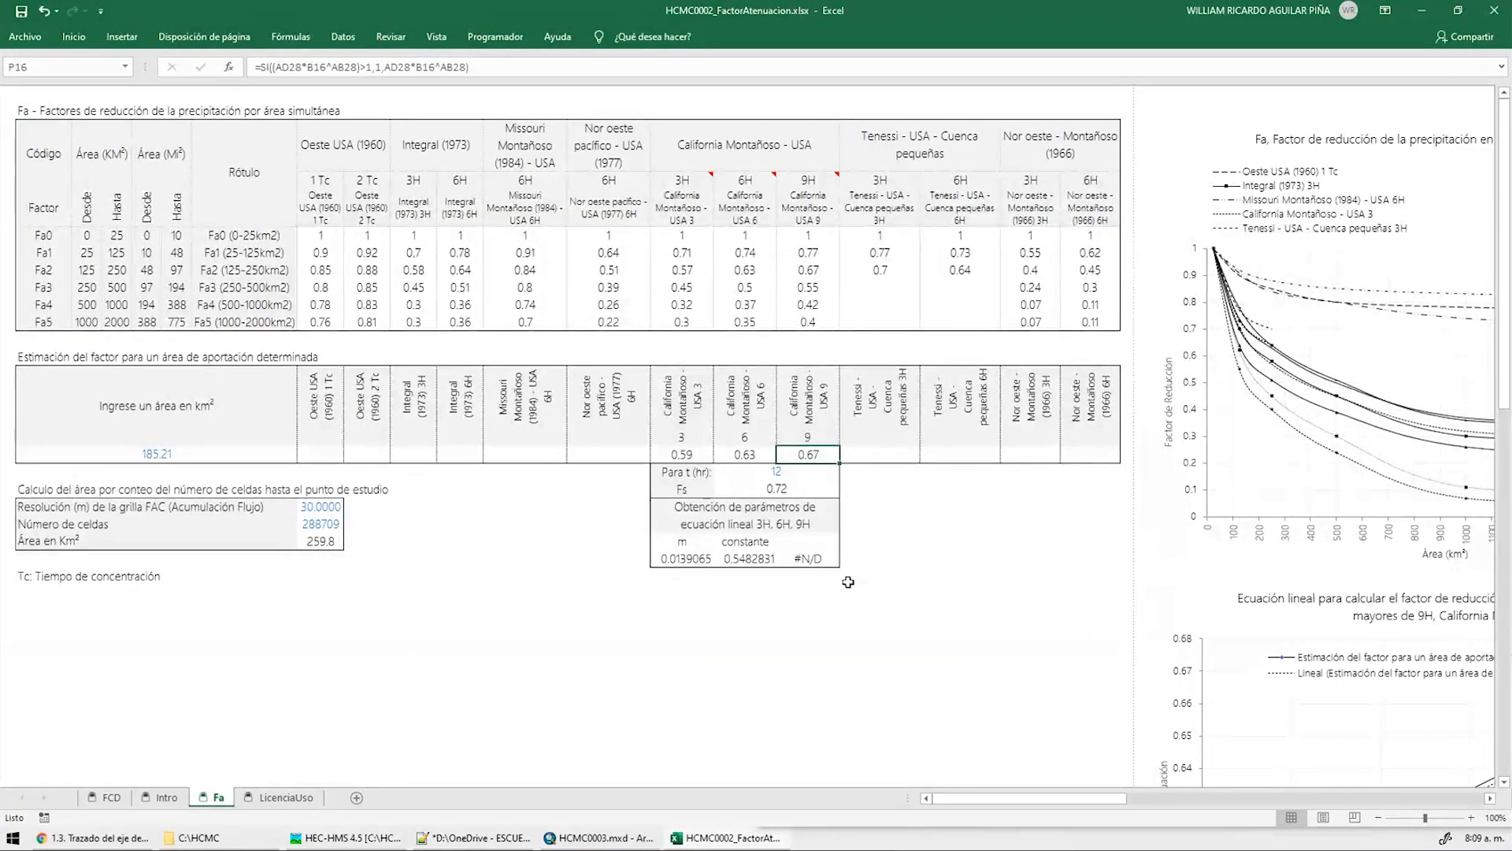
pyautogui.click(217, 839)
pyautogui.doubleClick(941, 123)
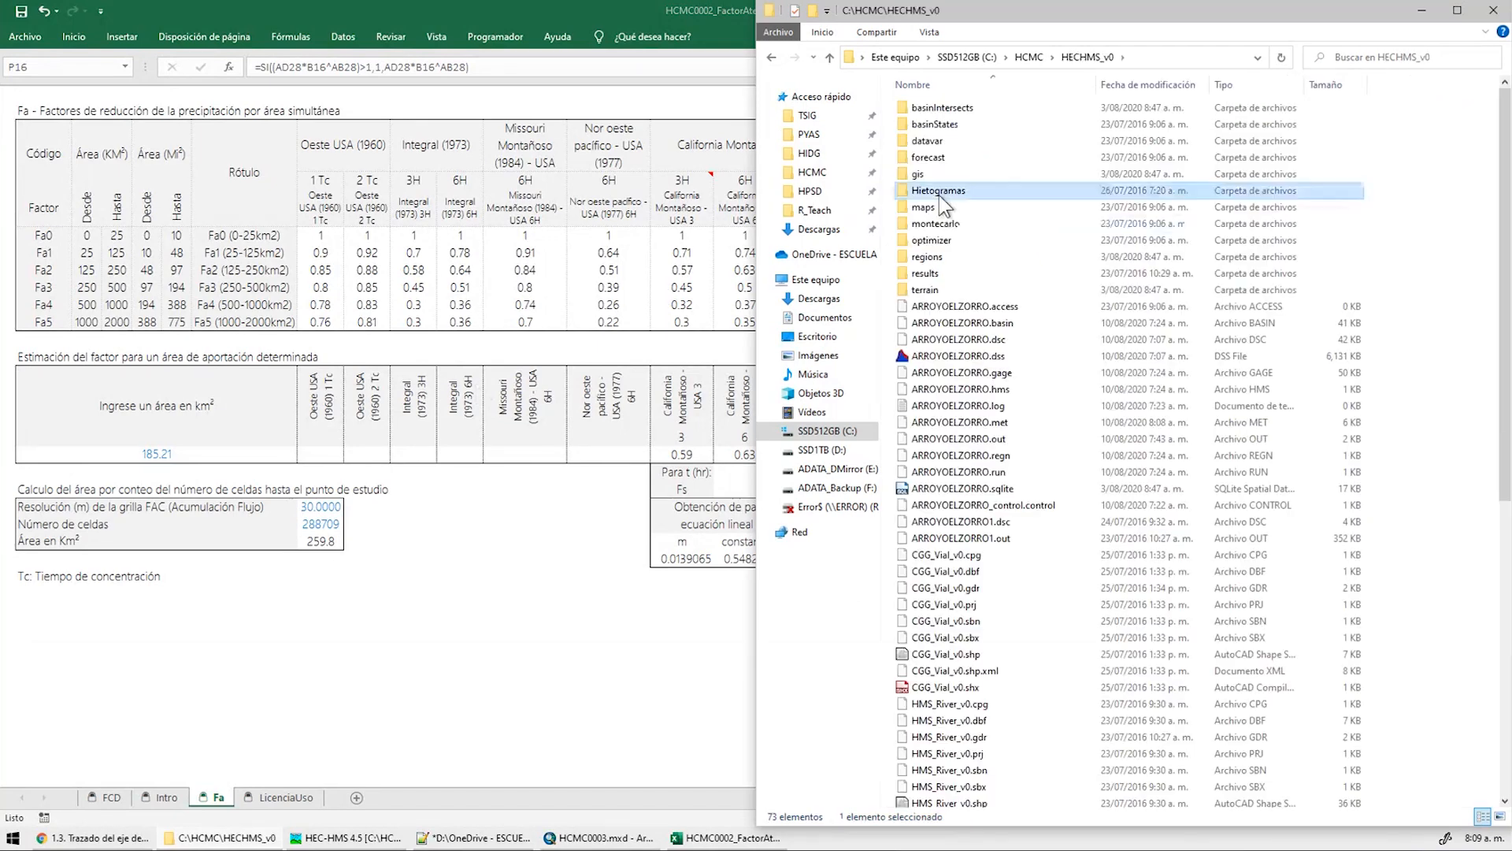
# Open the Hietogramas folder and select the 9H_ANTR_FS1.csv hyetograph file
pyautogui.doubleClick(939, 197)
pyautogui.click(948, 110)
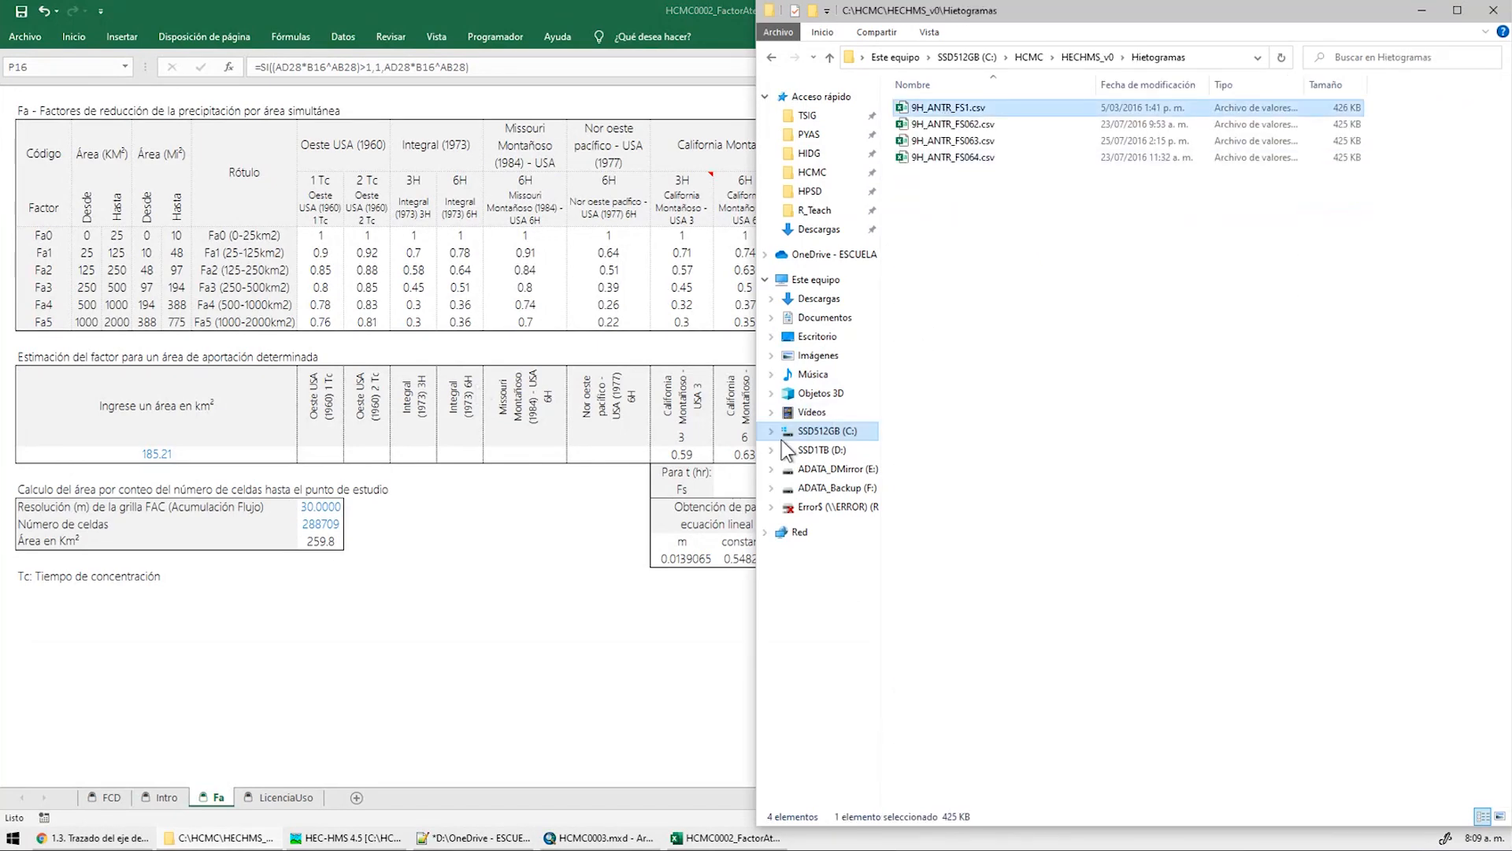
pyautogui.click(452, 681)
pyautogui.hotkey('alt', 'Tab')
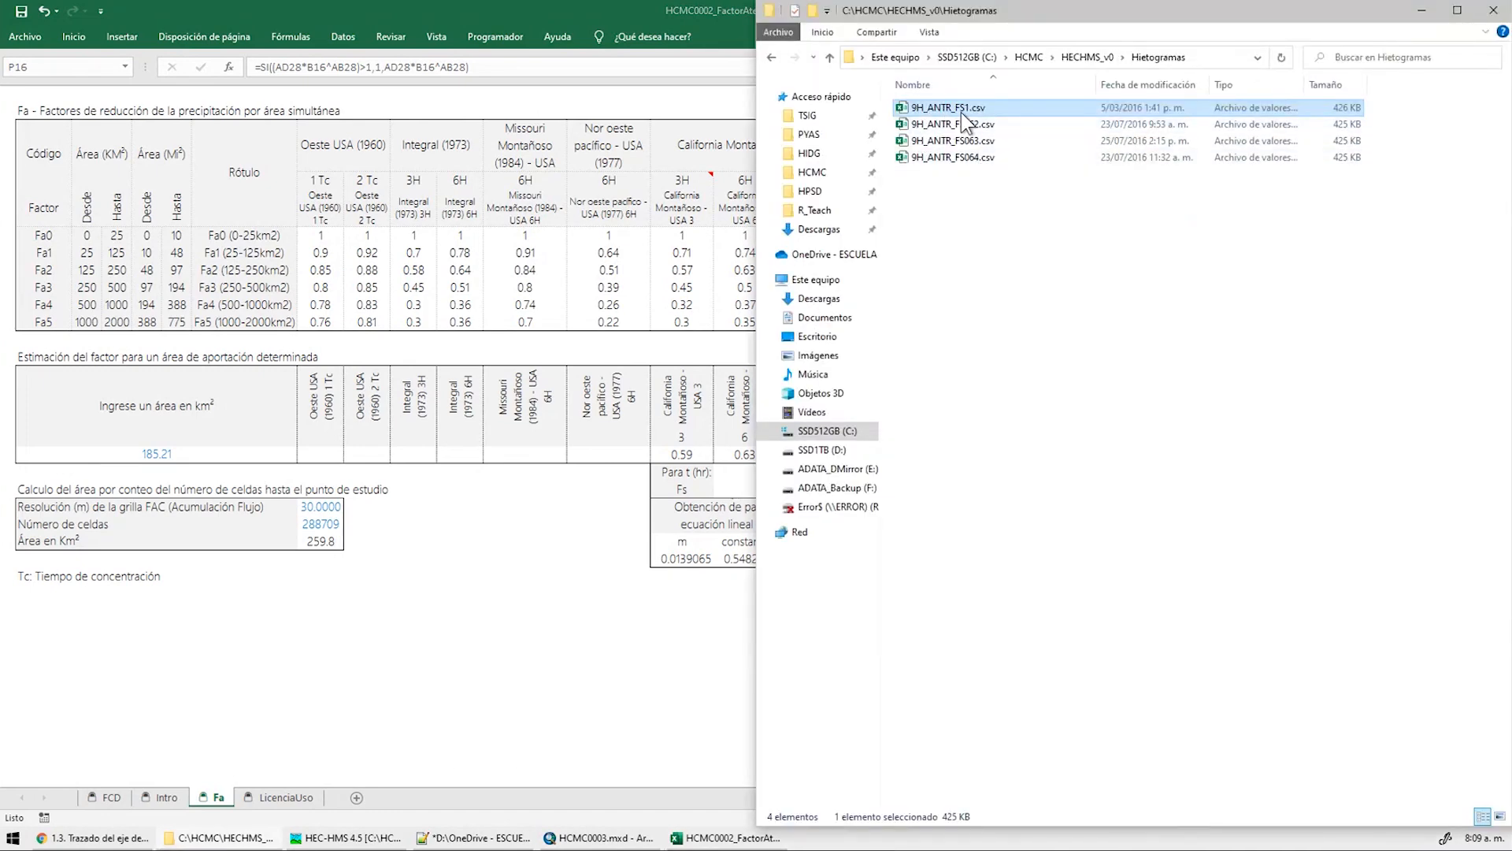
# Close the attenuation workbook without saving and return to ArcMap
pyautogui.click(1421, 10)
pyautogui.click(1493, 10)
pyautogui.click(759, 439)
pyautogui.hotkey('alt', 'Tab')
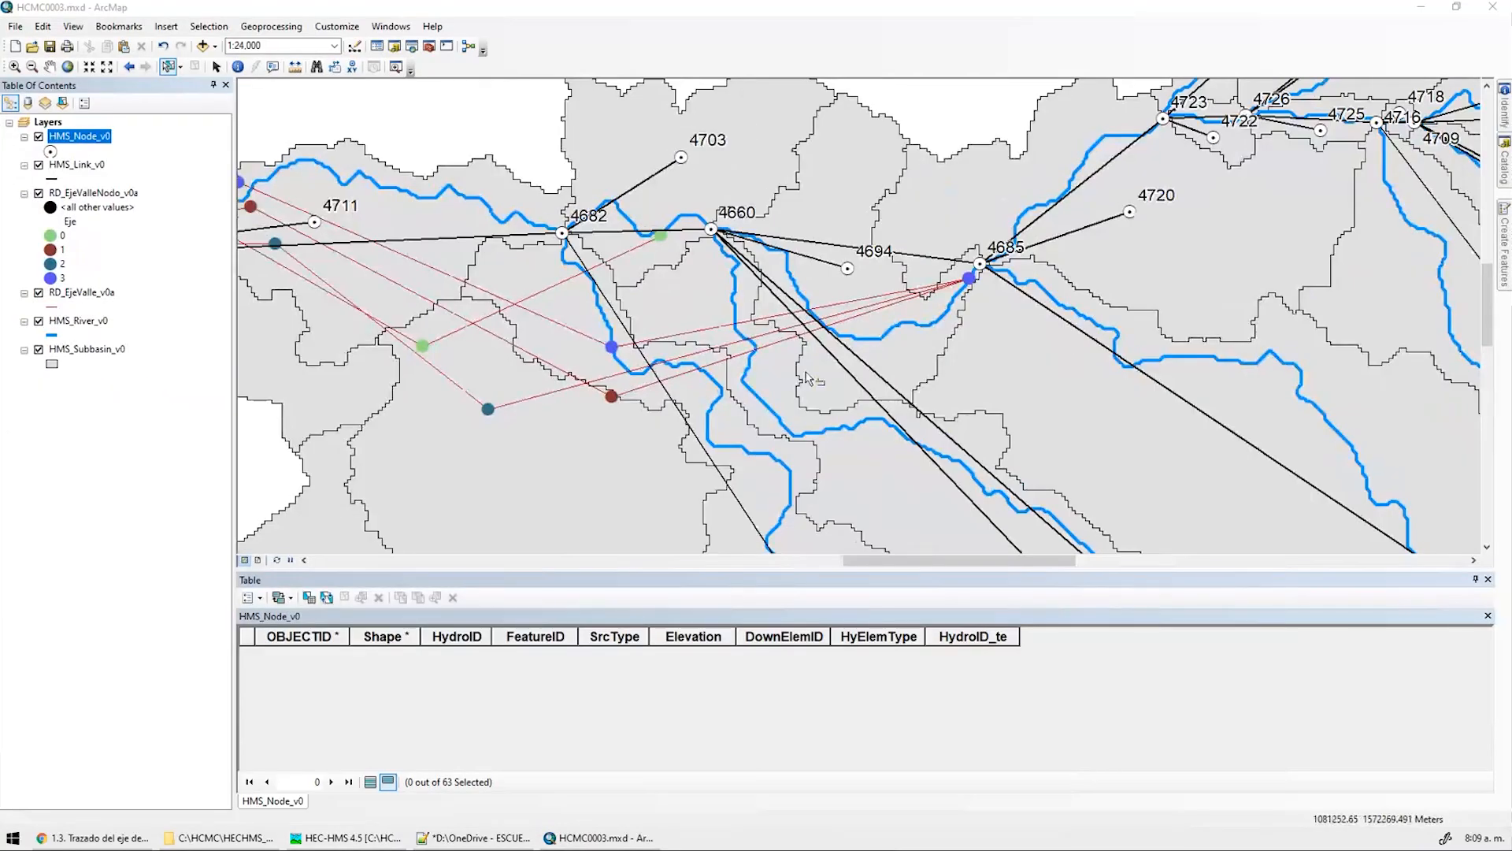
# Zoom to 1:25,000, close the HMS_Node_v0 attribute table, and pan south of node 4685
pyautogui.scroll(3, 807, 378)
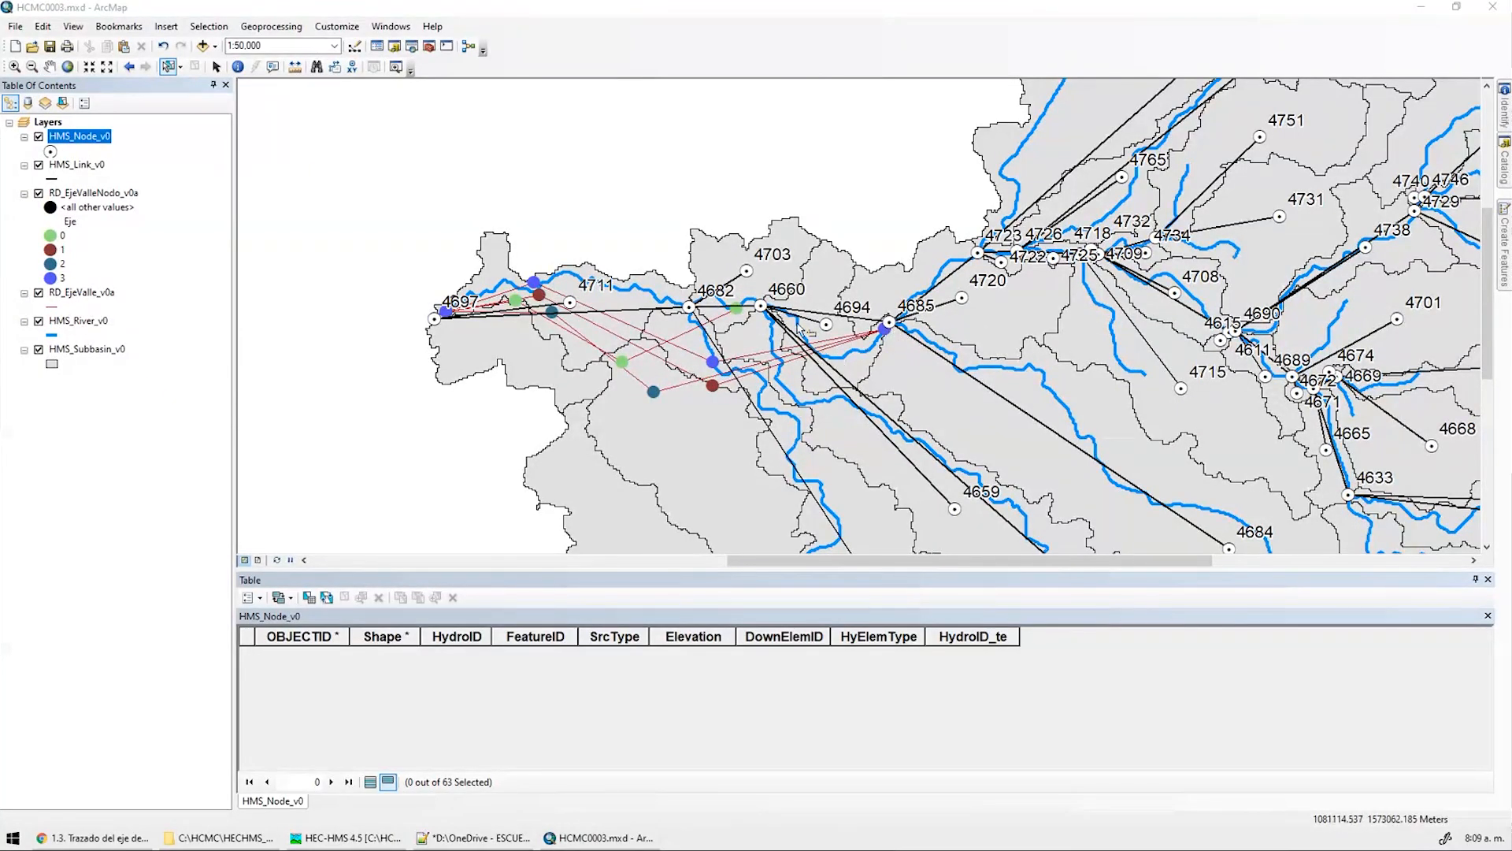
pyautogui.scroll(-2, 697, 334)
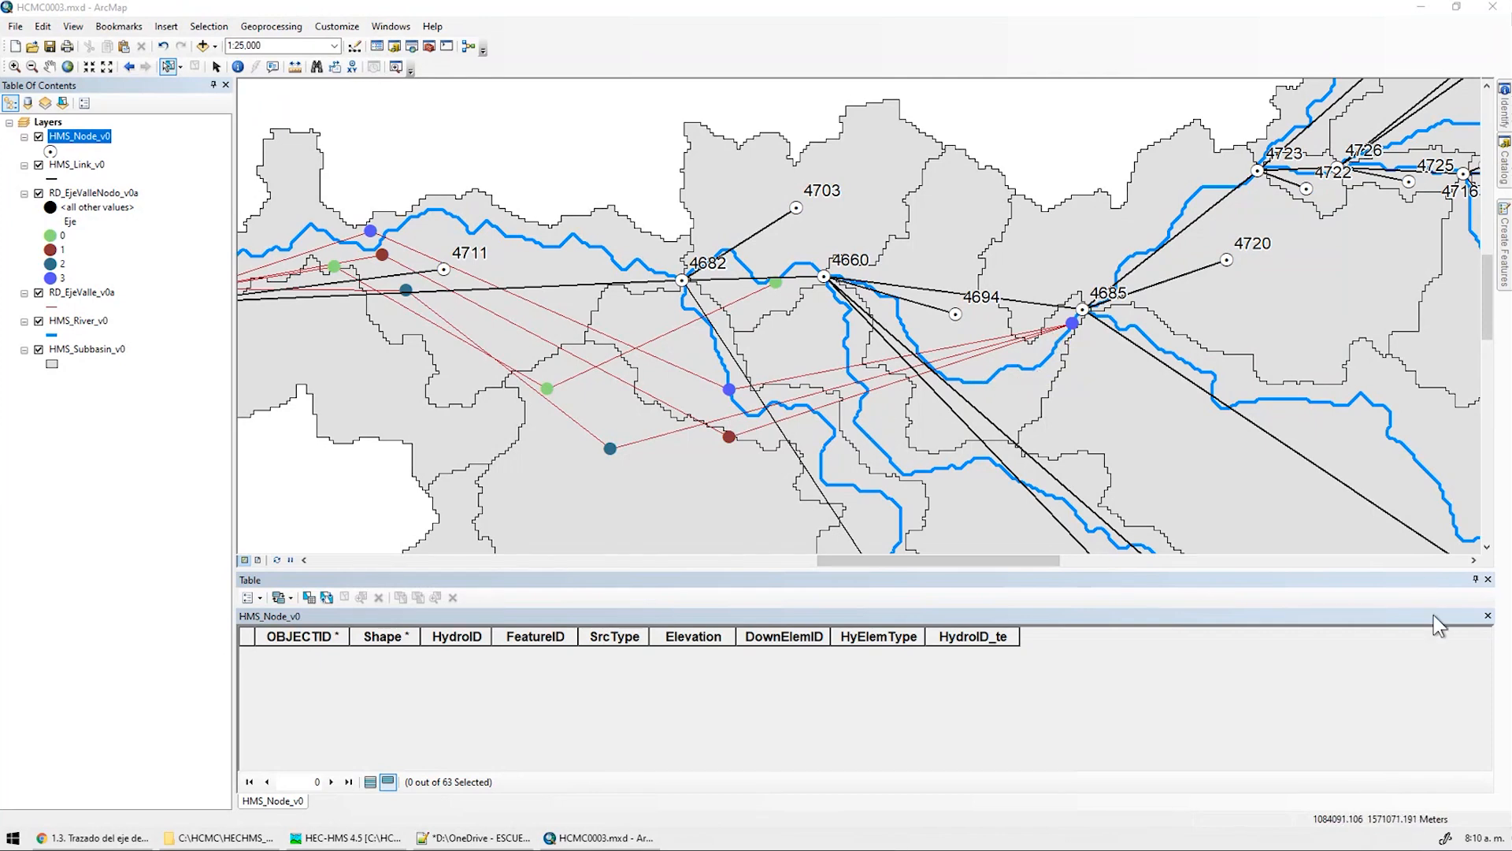
pyautogui.click(1486, 584)
pyautogui.click(1488, 579)
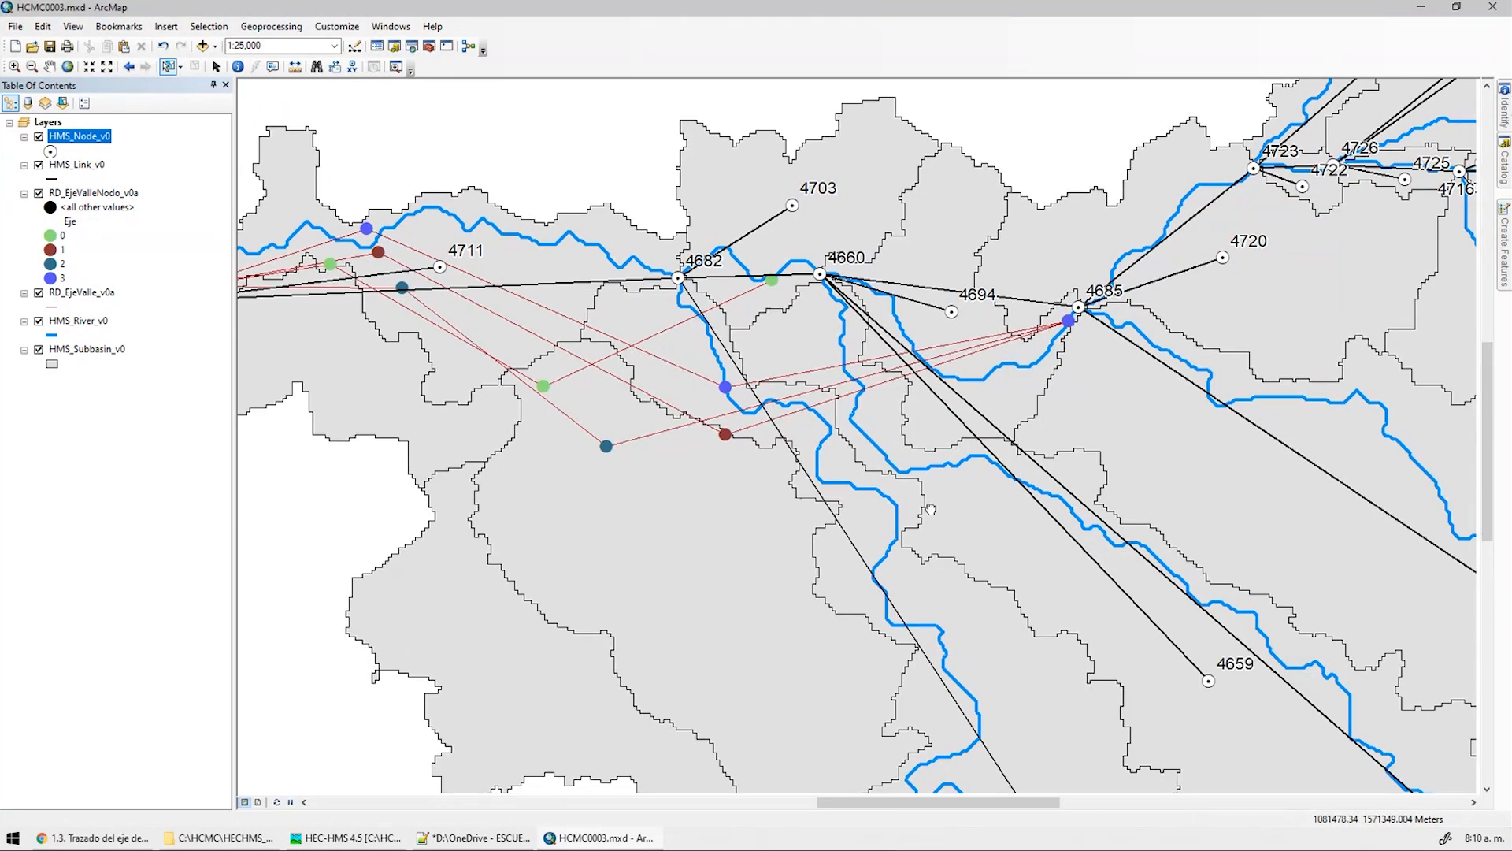
pyautogui.moveTo(934, 497); pyautogui.dragTo(805, 373, button='middle')
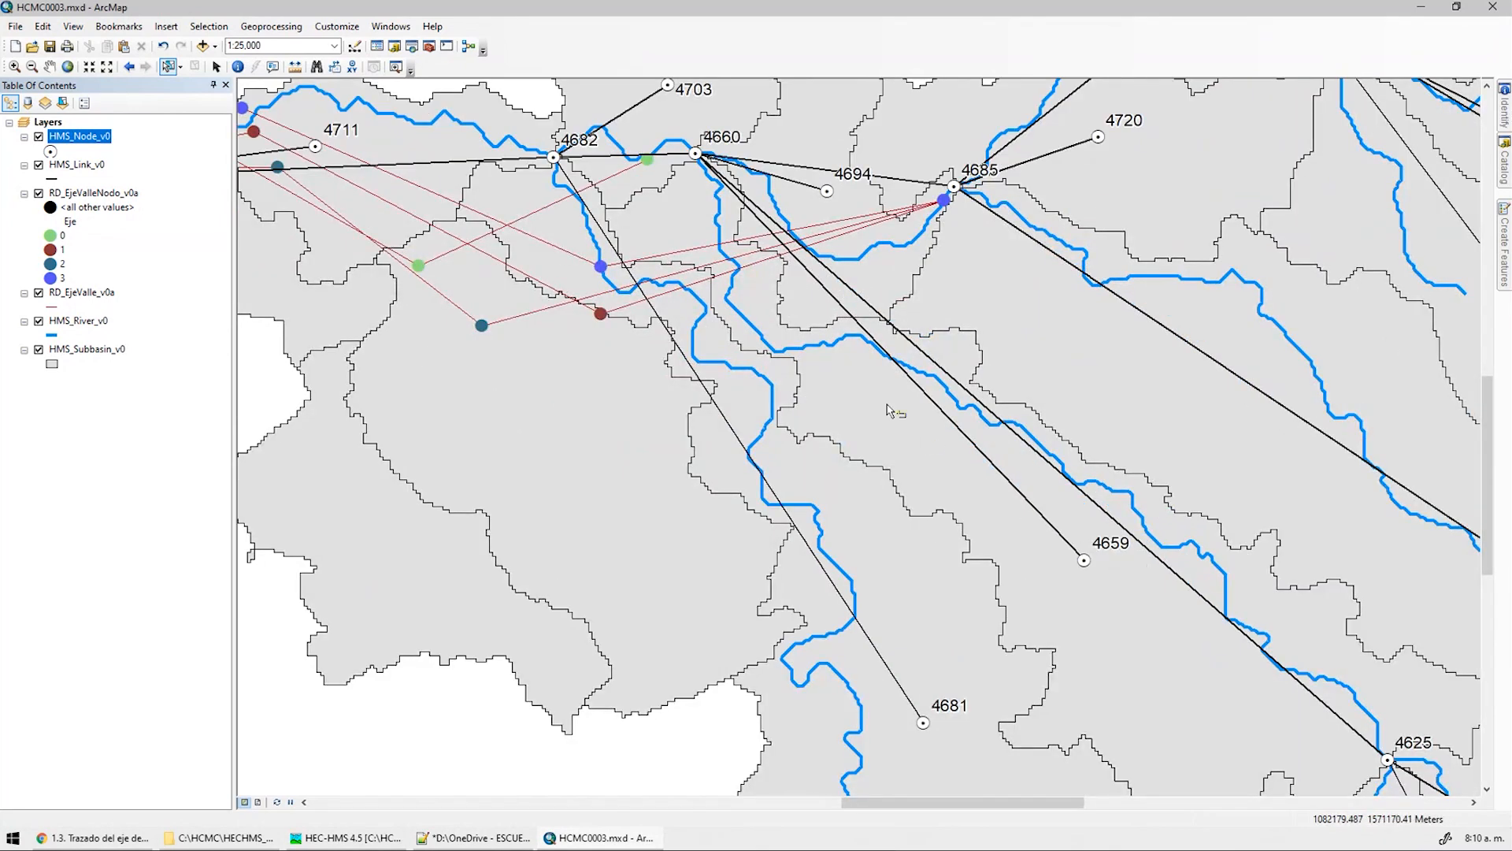
pyautogui.doubleClick(71, 350)
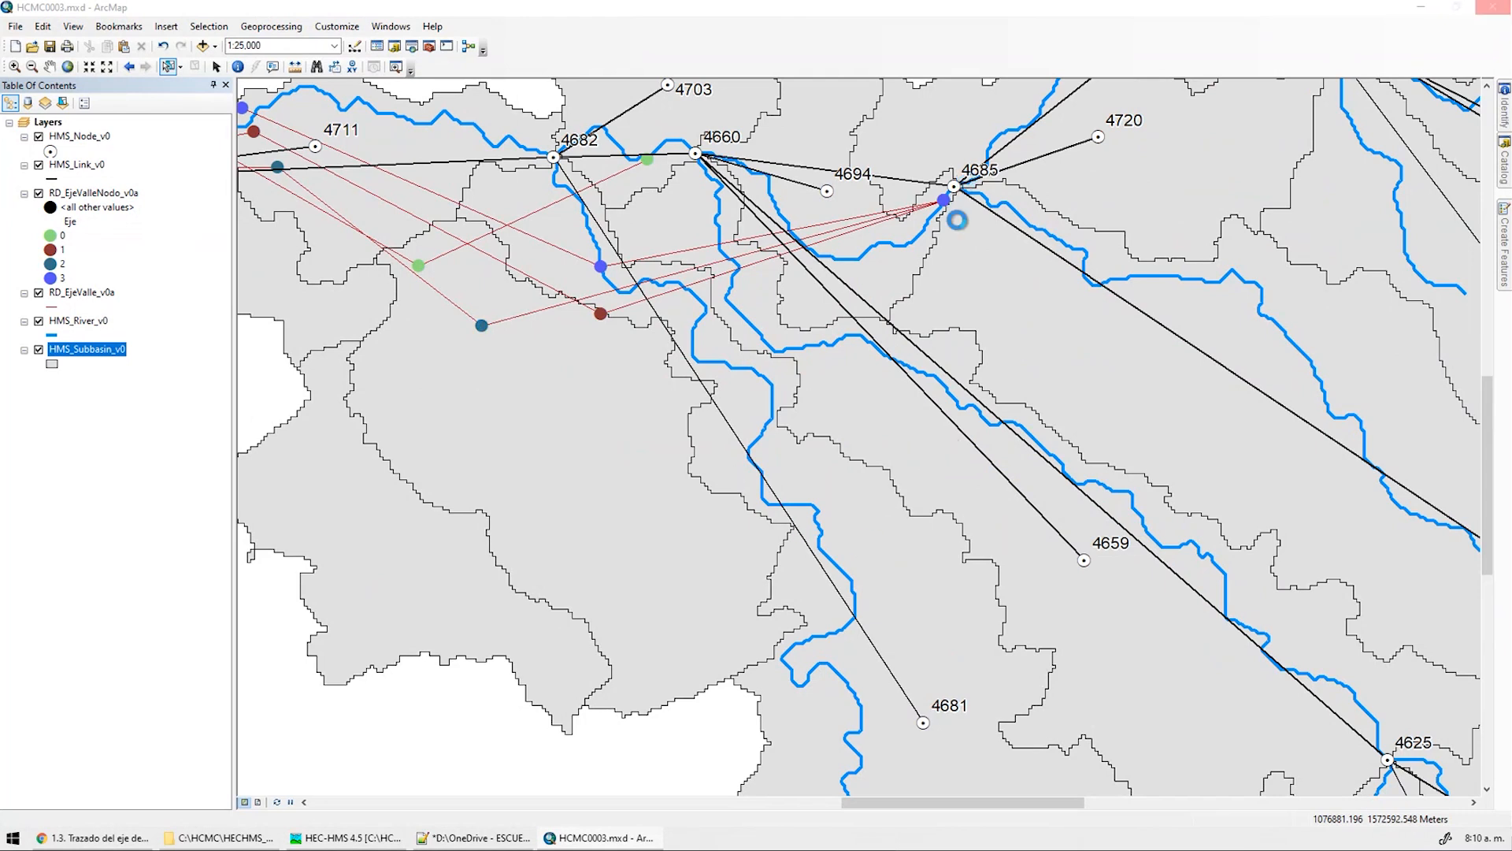
# Label HMS_Subbasin_v0 features by the Name field in dark green 12-point text
pyautogui.click(579, 266)
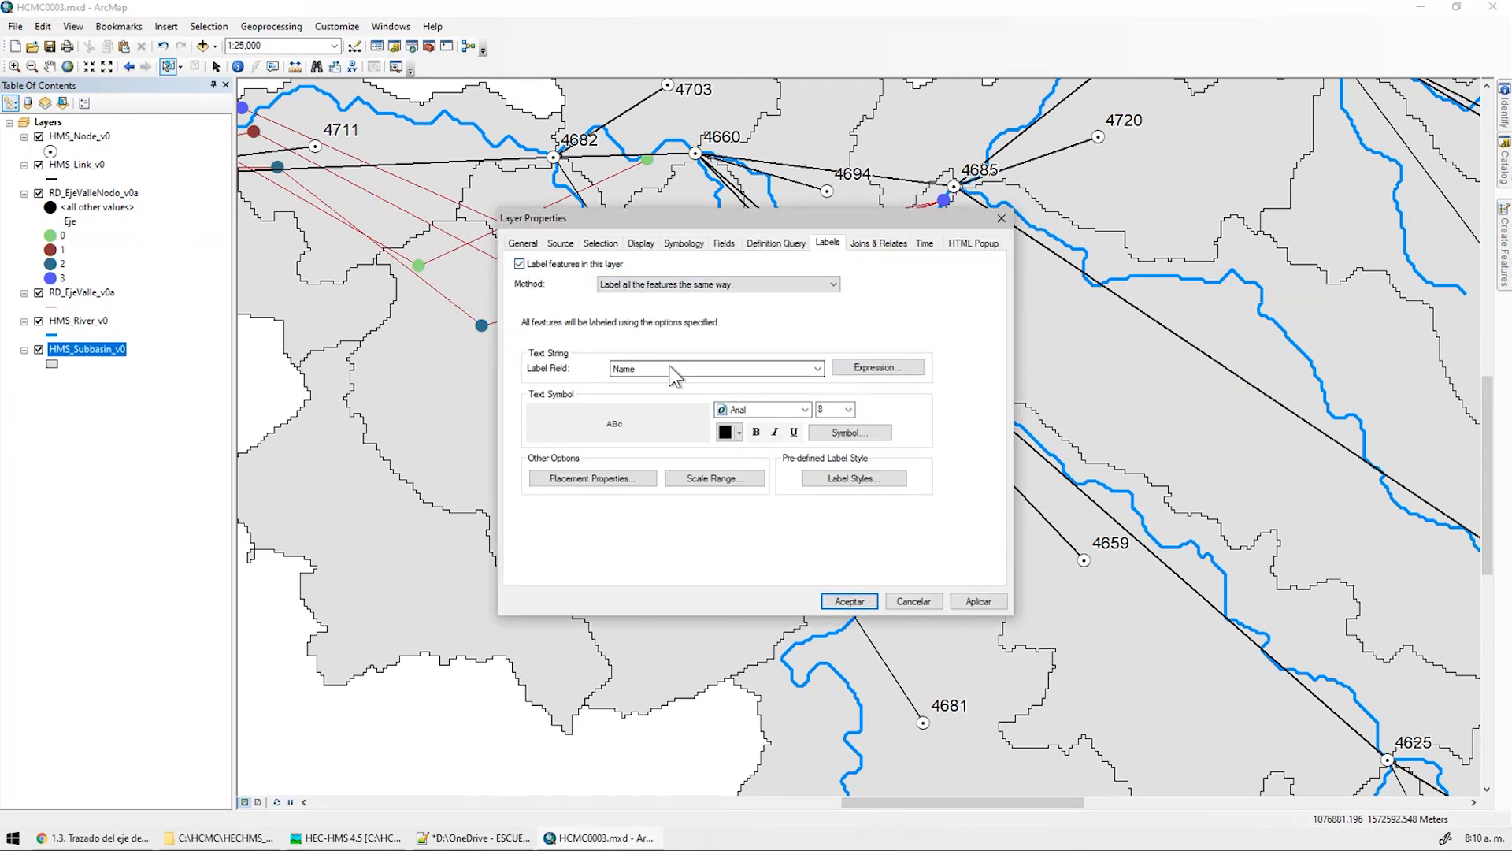
pyautogui.click(673, 370)
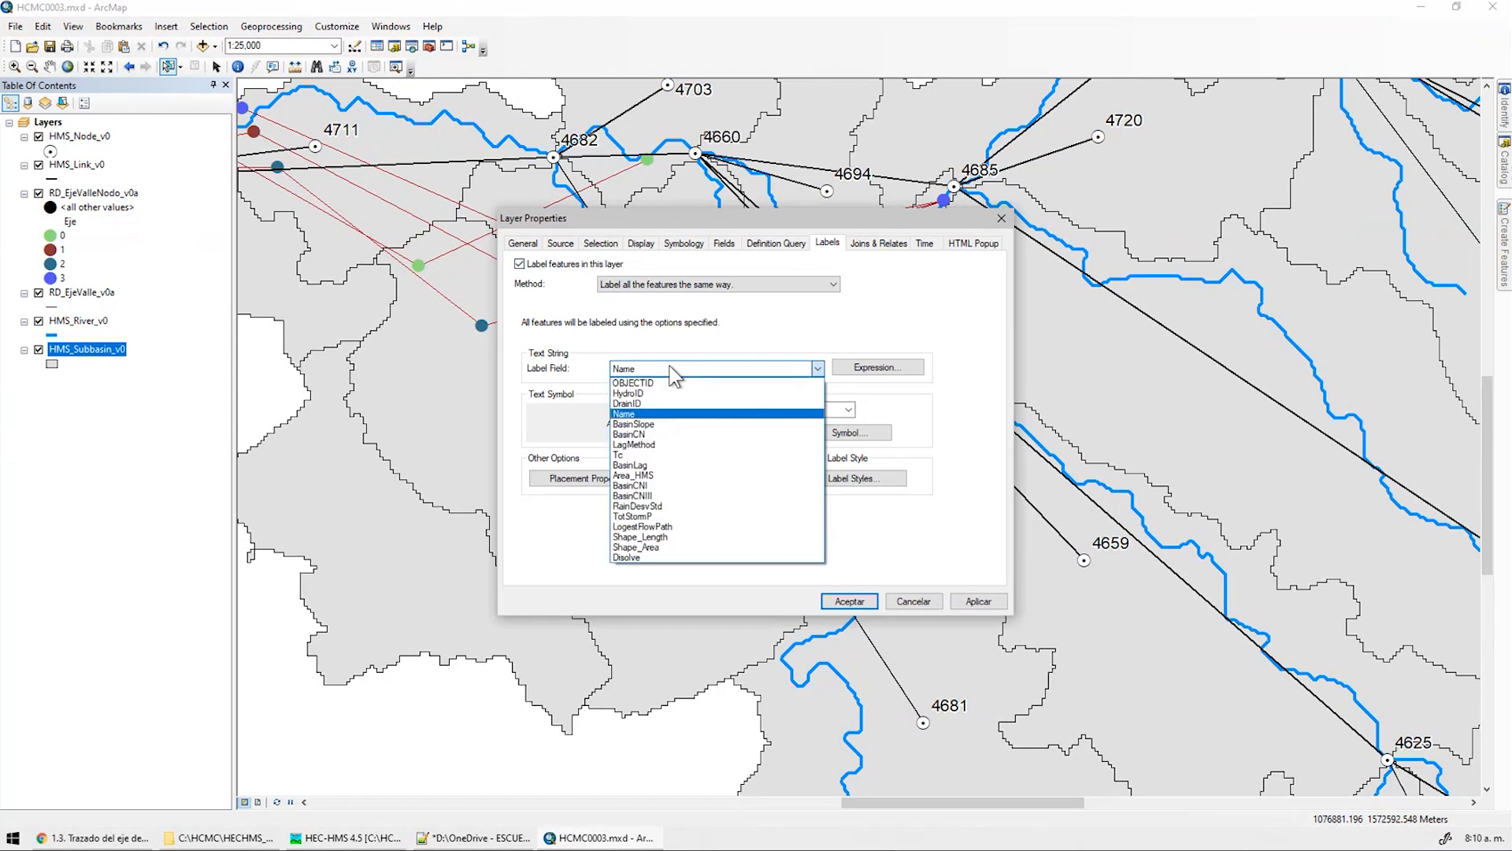
pyautogui.click(670, 367)
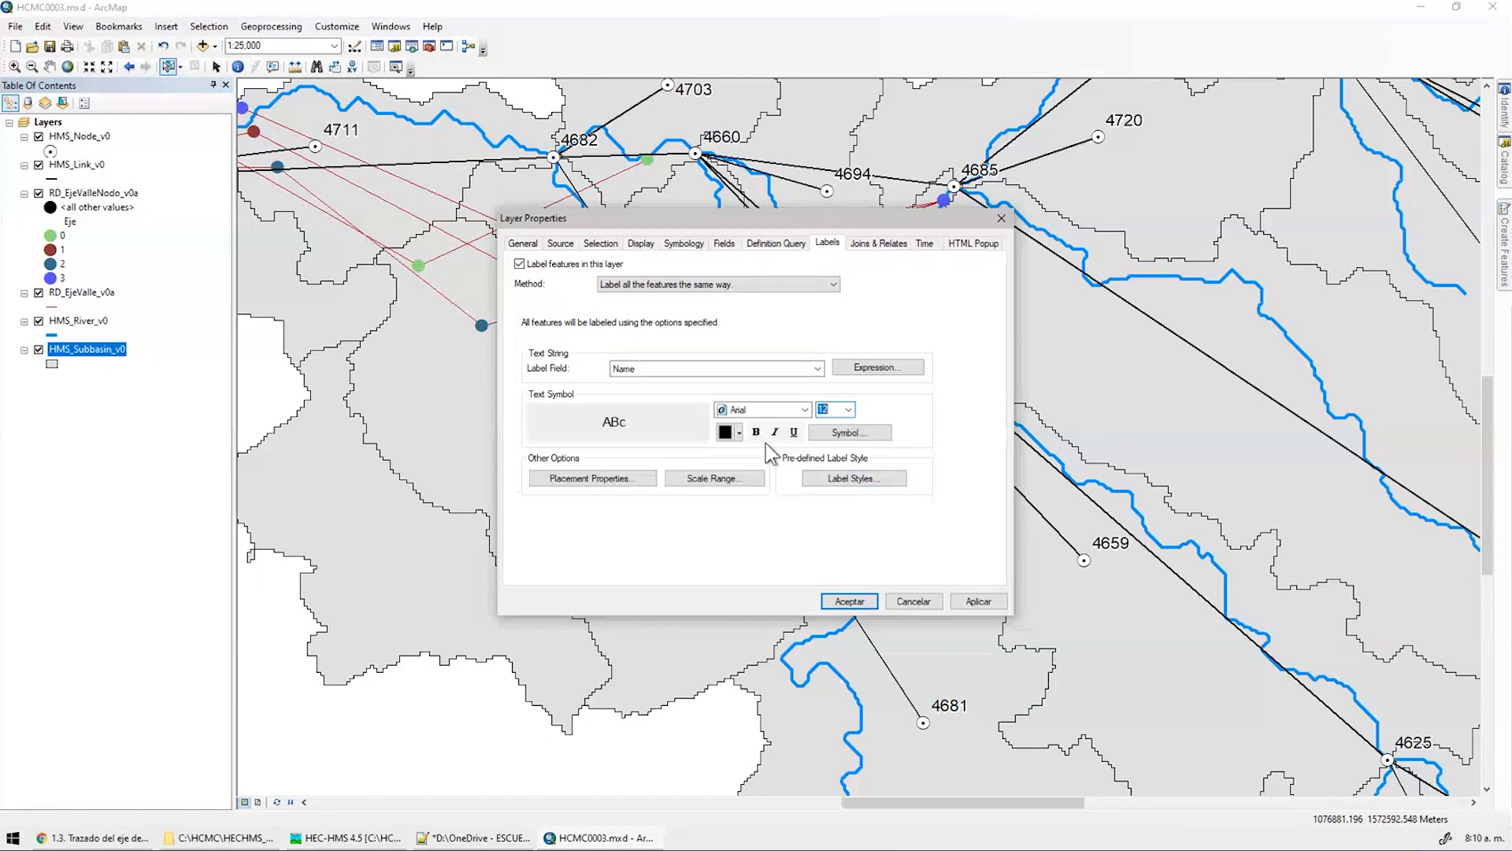
pyautogui.click(739, 432)
pyautogui.click(805, 553)
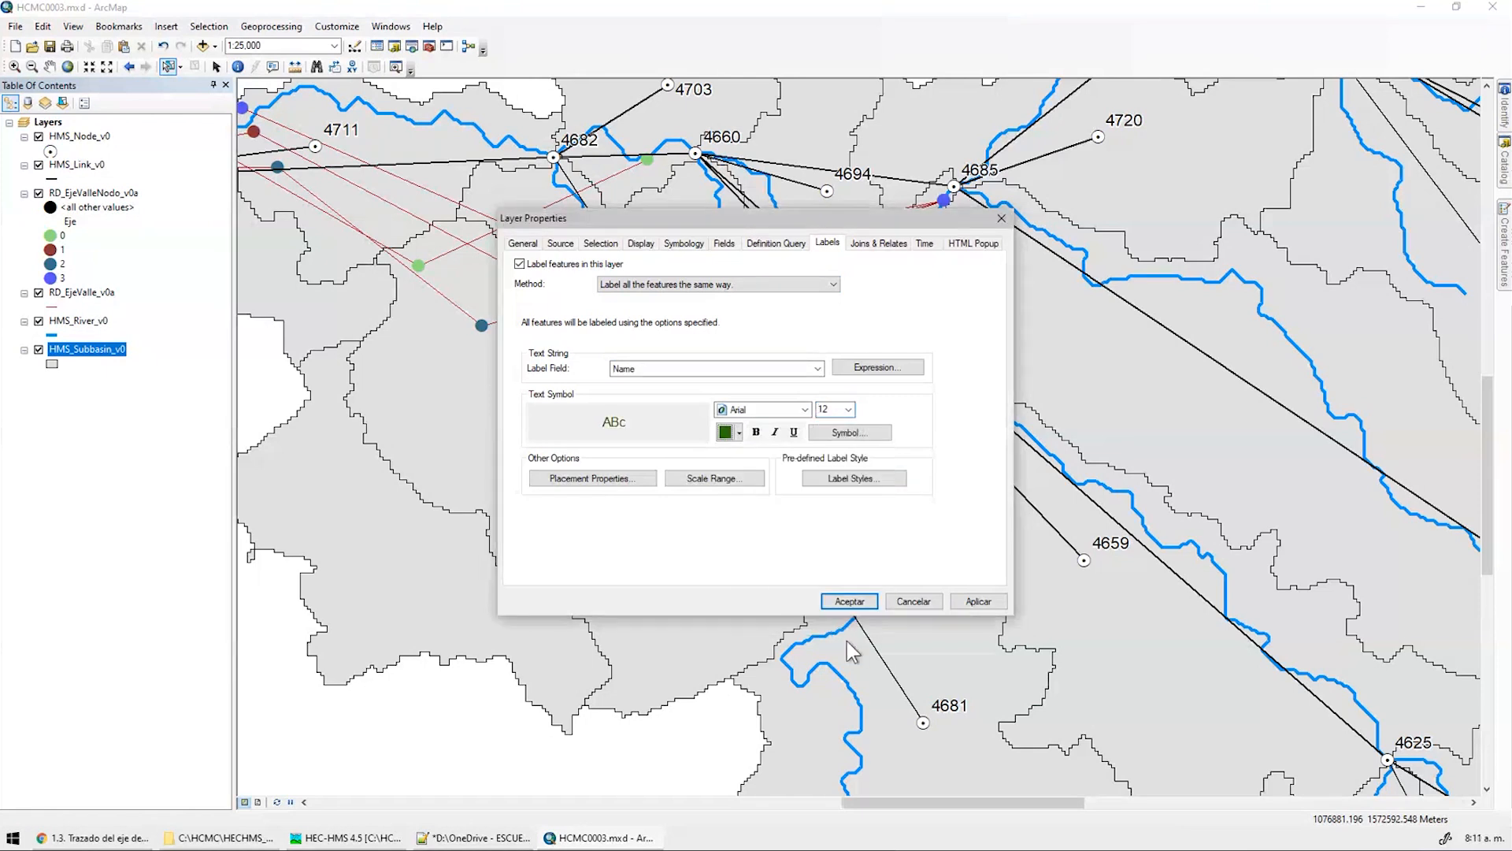
pyautogui.click(972, 598)
pyautogui.click(915, 602)
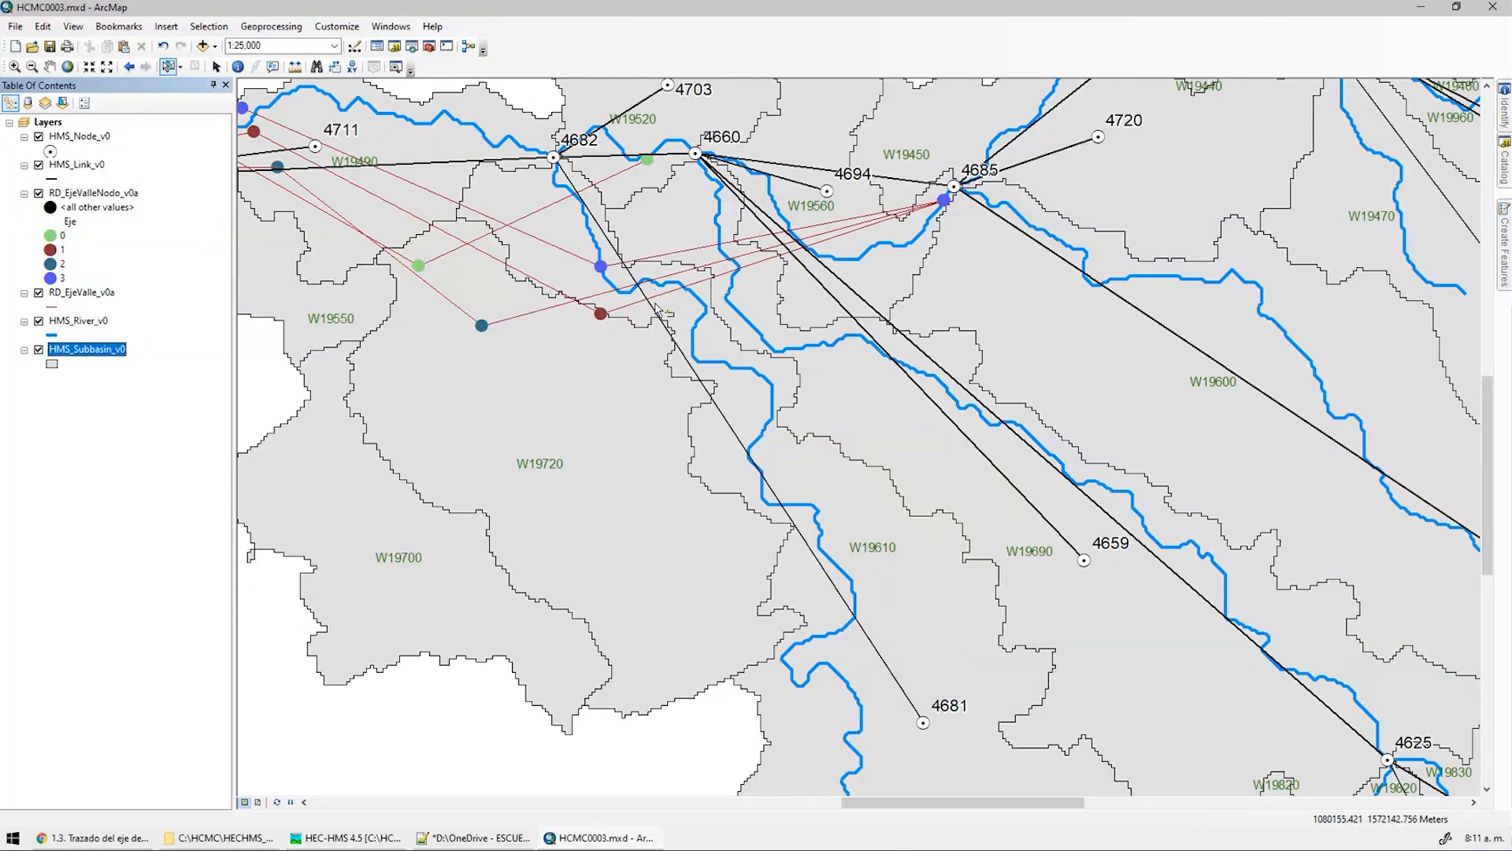
pyautogui.press('ctrl')
pyautogui.press('ctrl')
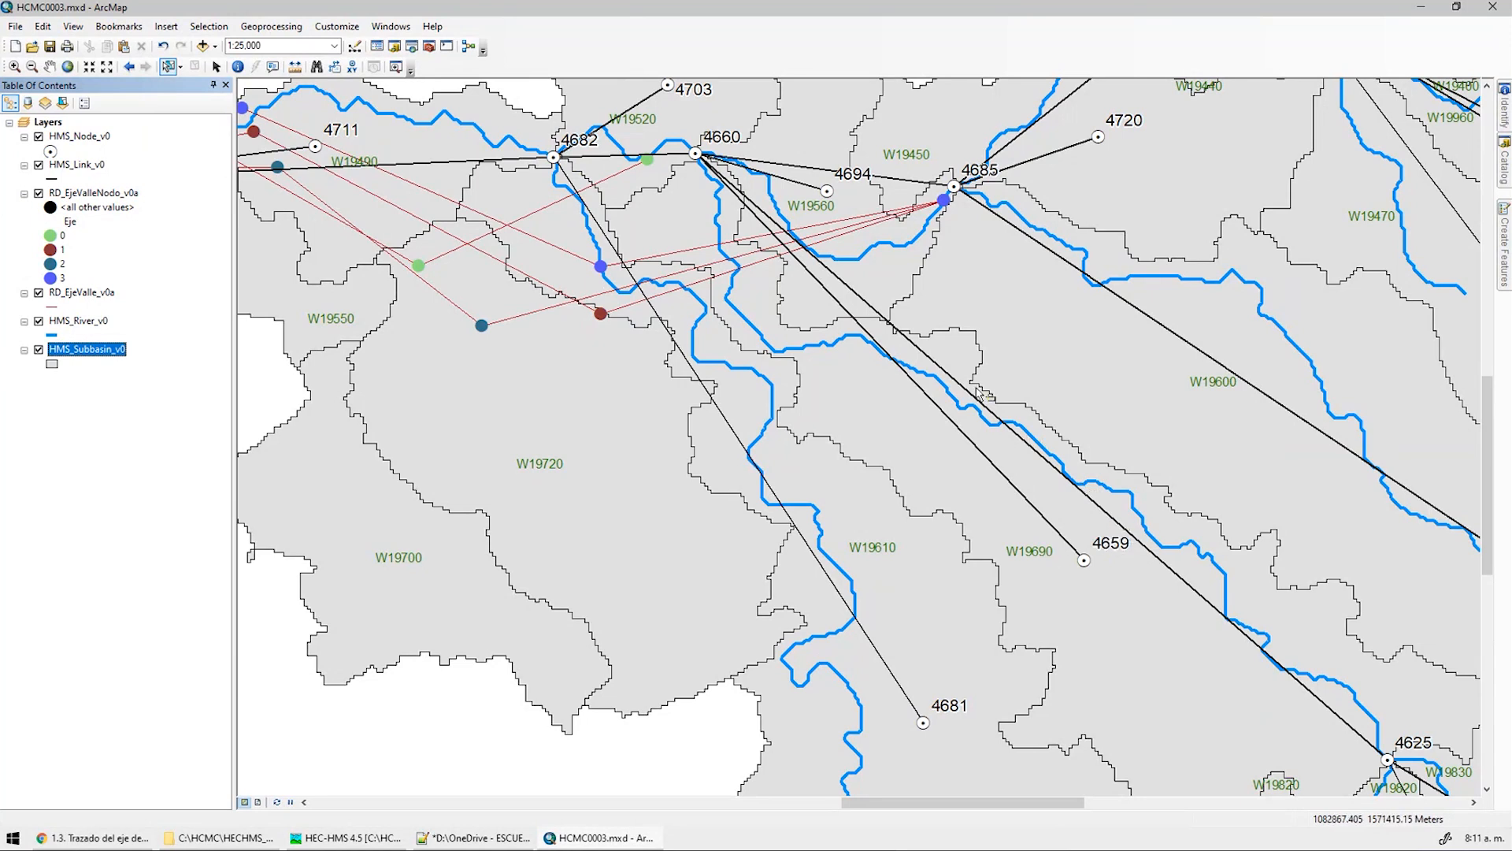
# Identify subbasin W19690 and inspect its Area_HMS value
pyautogui.click(741, 274)
pyautogui.click(237, 67)
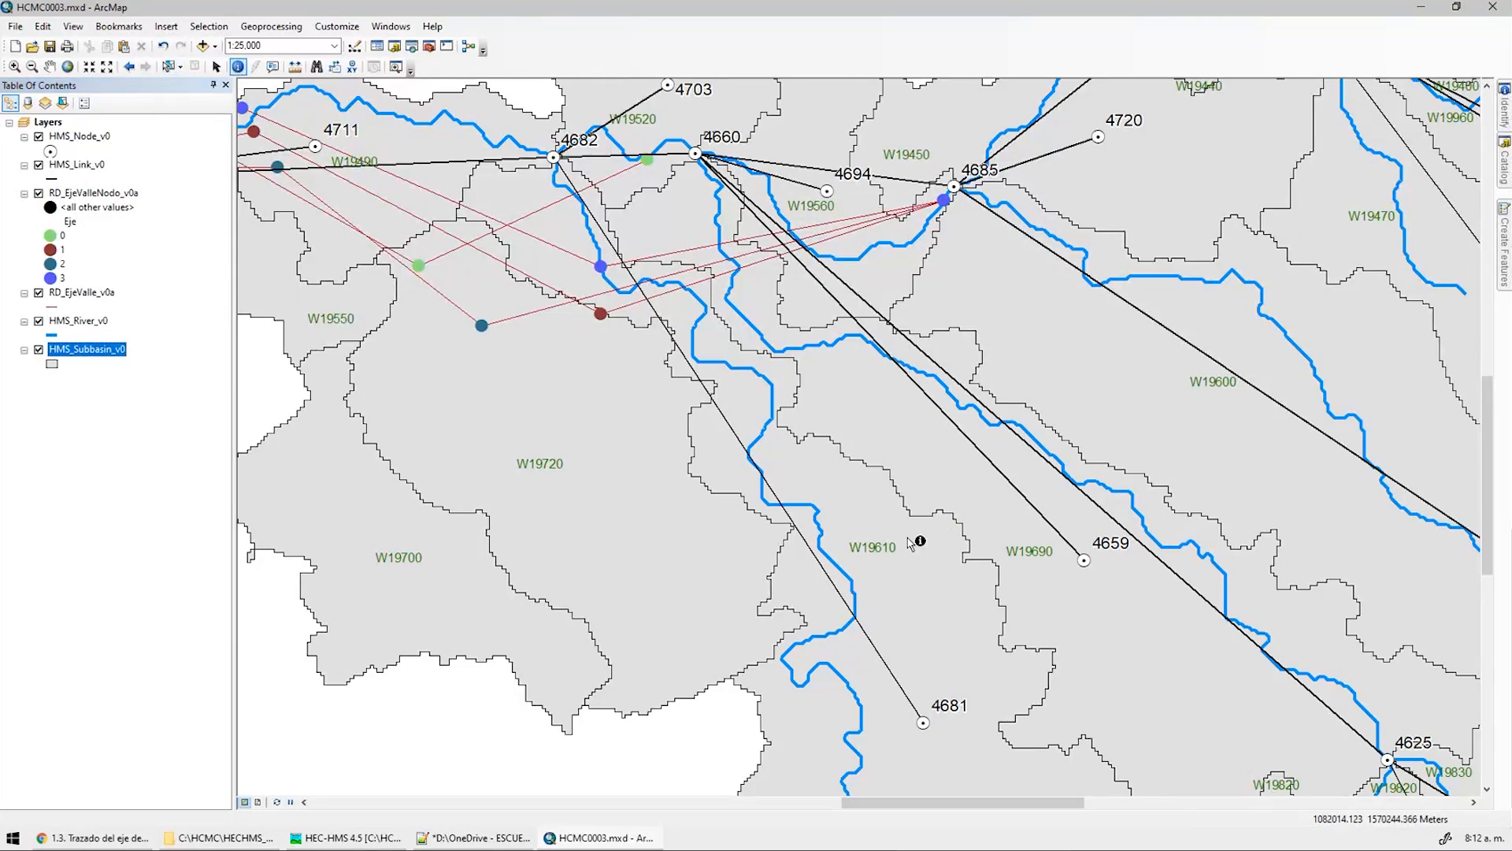
pyautogui.click(981, 506)
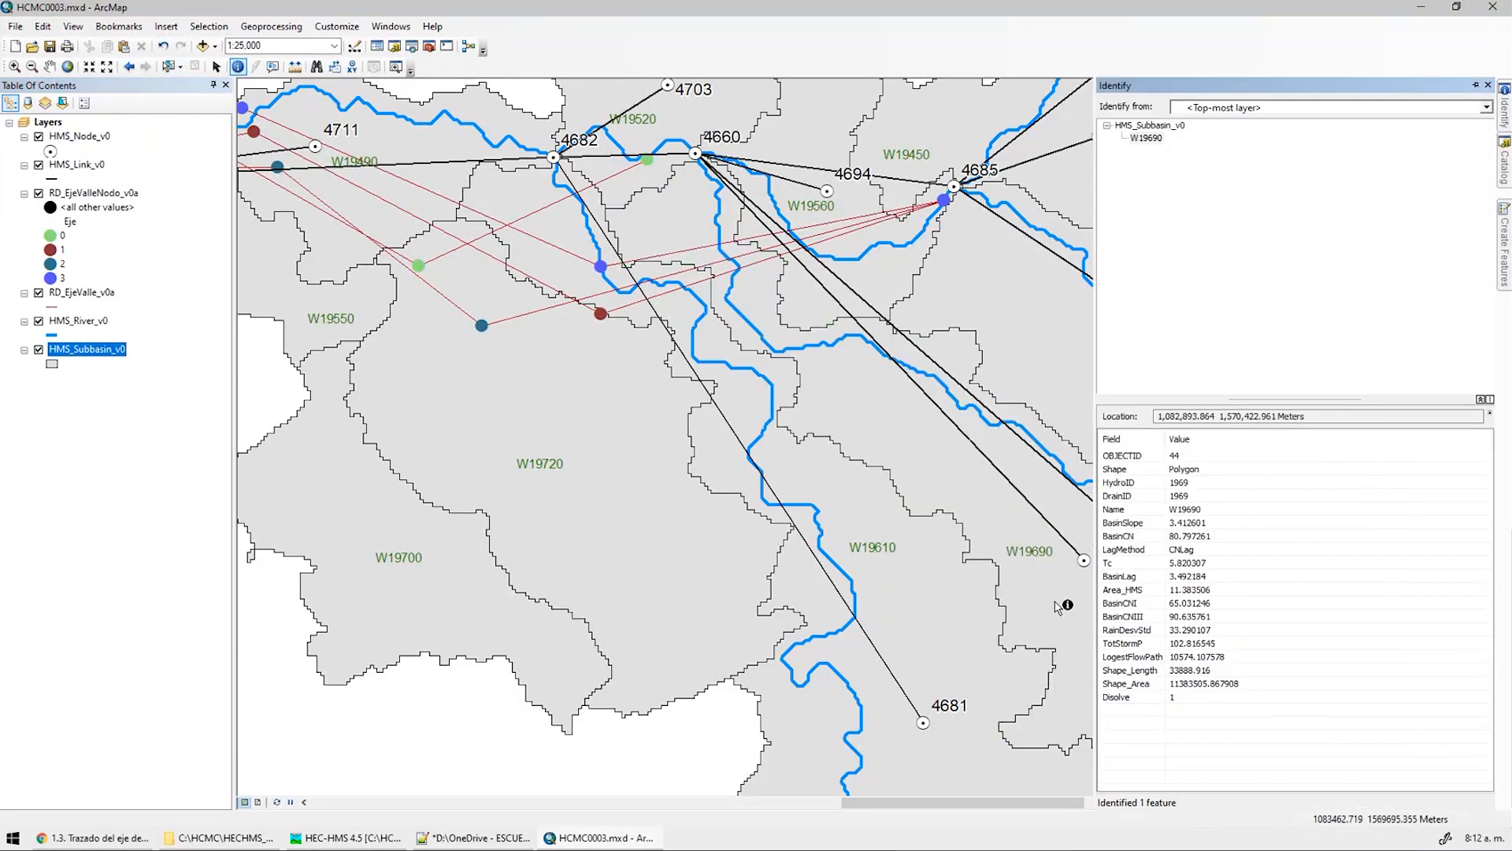
pyautogui.click(1199, 592)
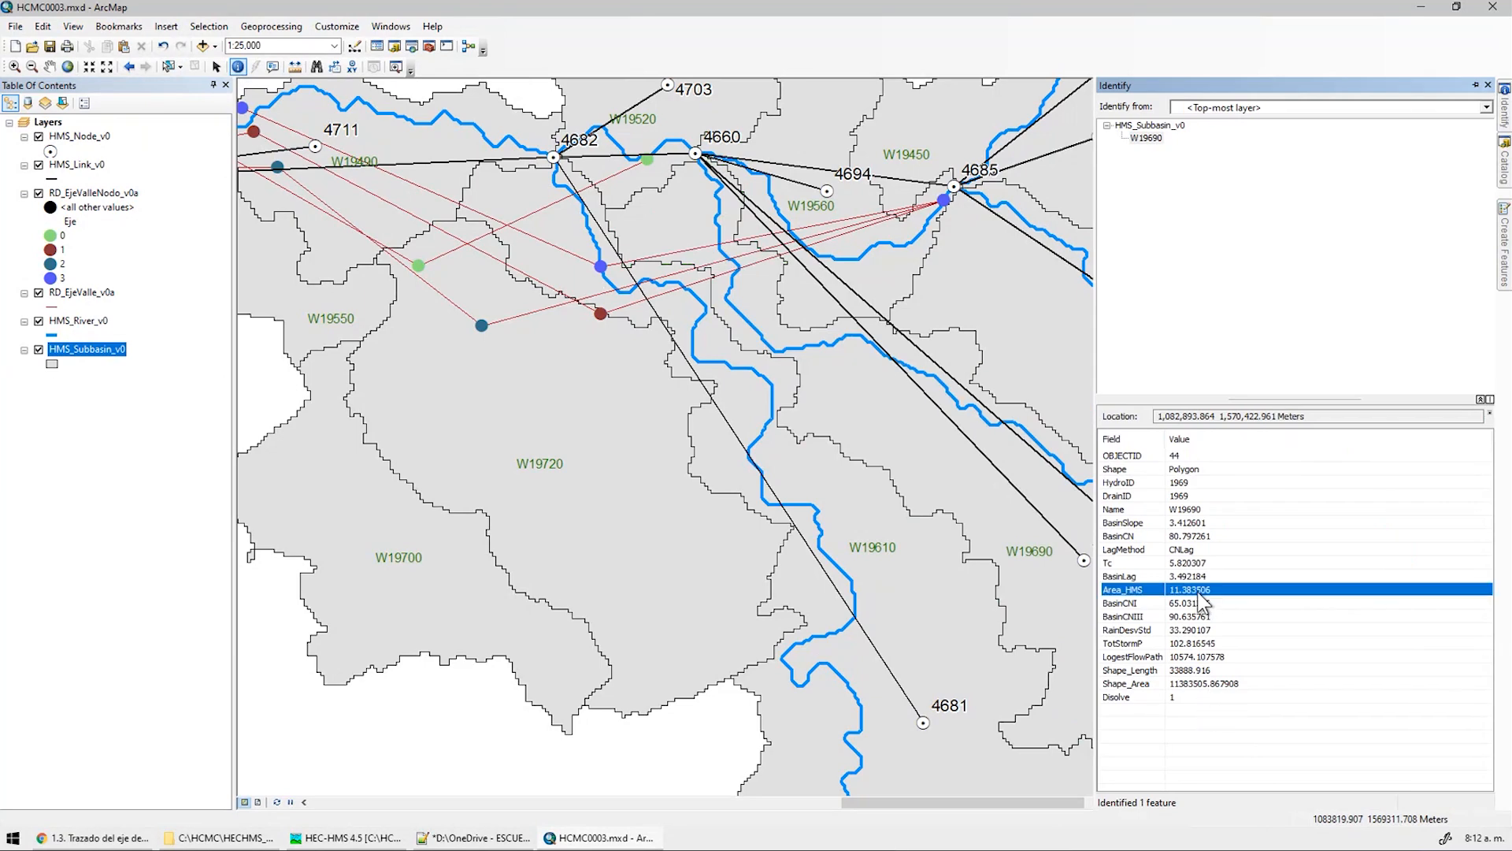
pyautogui.moveTo(871, 805); pyautogui.dragTo(920, 805)
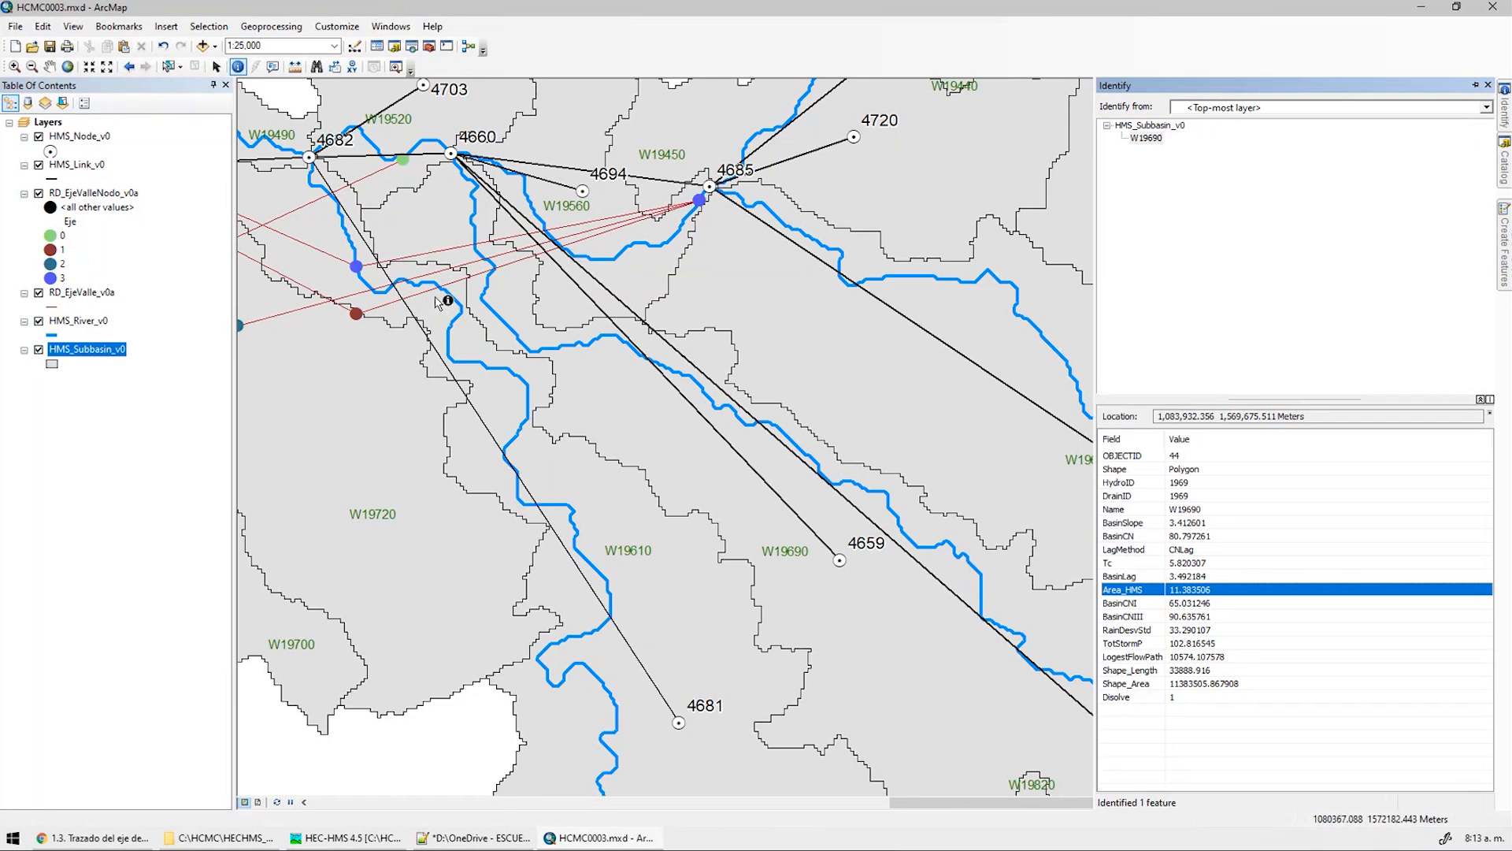
# Pan west until the whole valley axis, out to node 4697, is visible
pyautogui.moveTo(418, 299); pyautogui.dragTo(616, 369, button='middle')
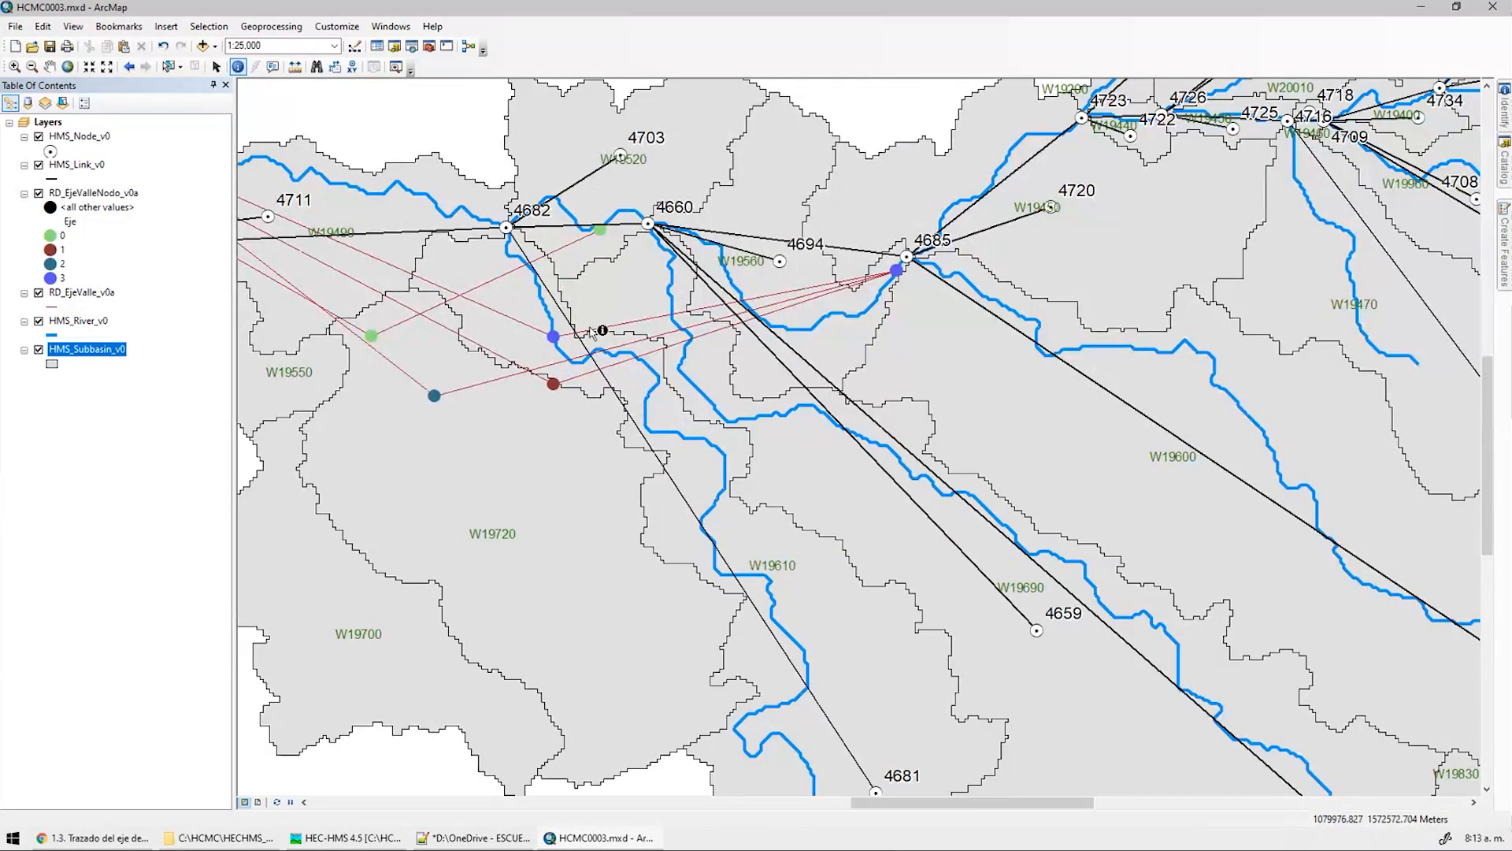
pyautogui.moveTo(734, 208); pyautogui.dragTo(944, 286, button='middle')
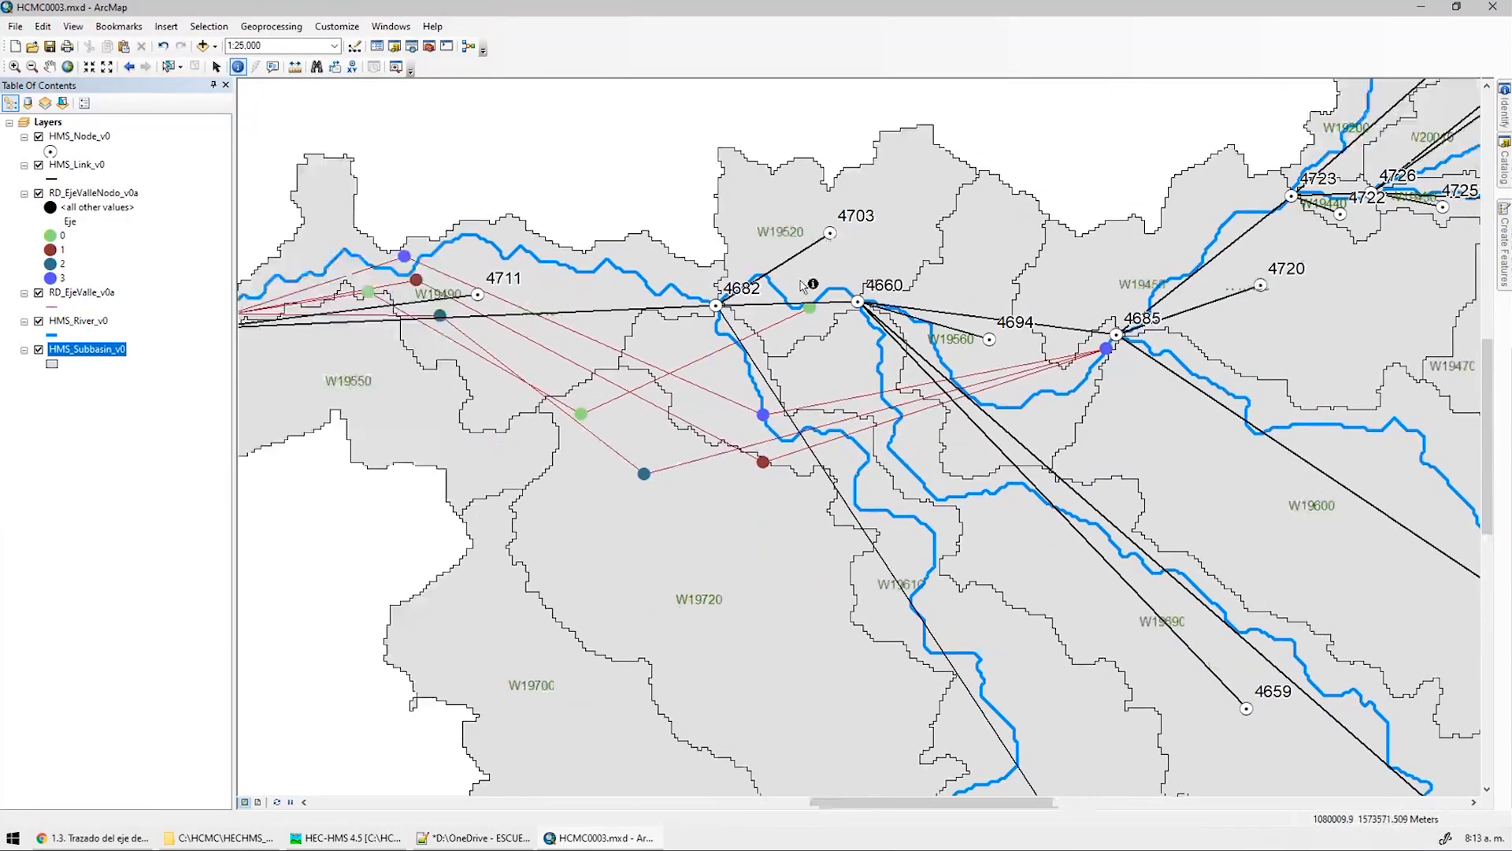
pyautogui.moveTo(800, 284); pyautogui.dragTo(1009, 289, button='middle')
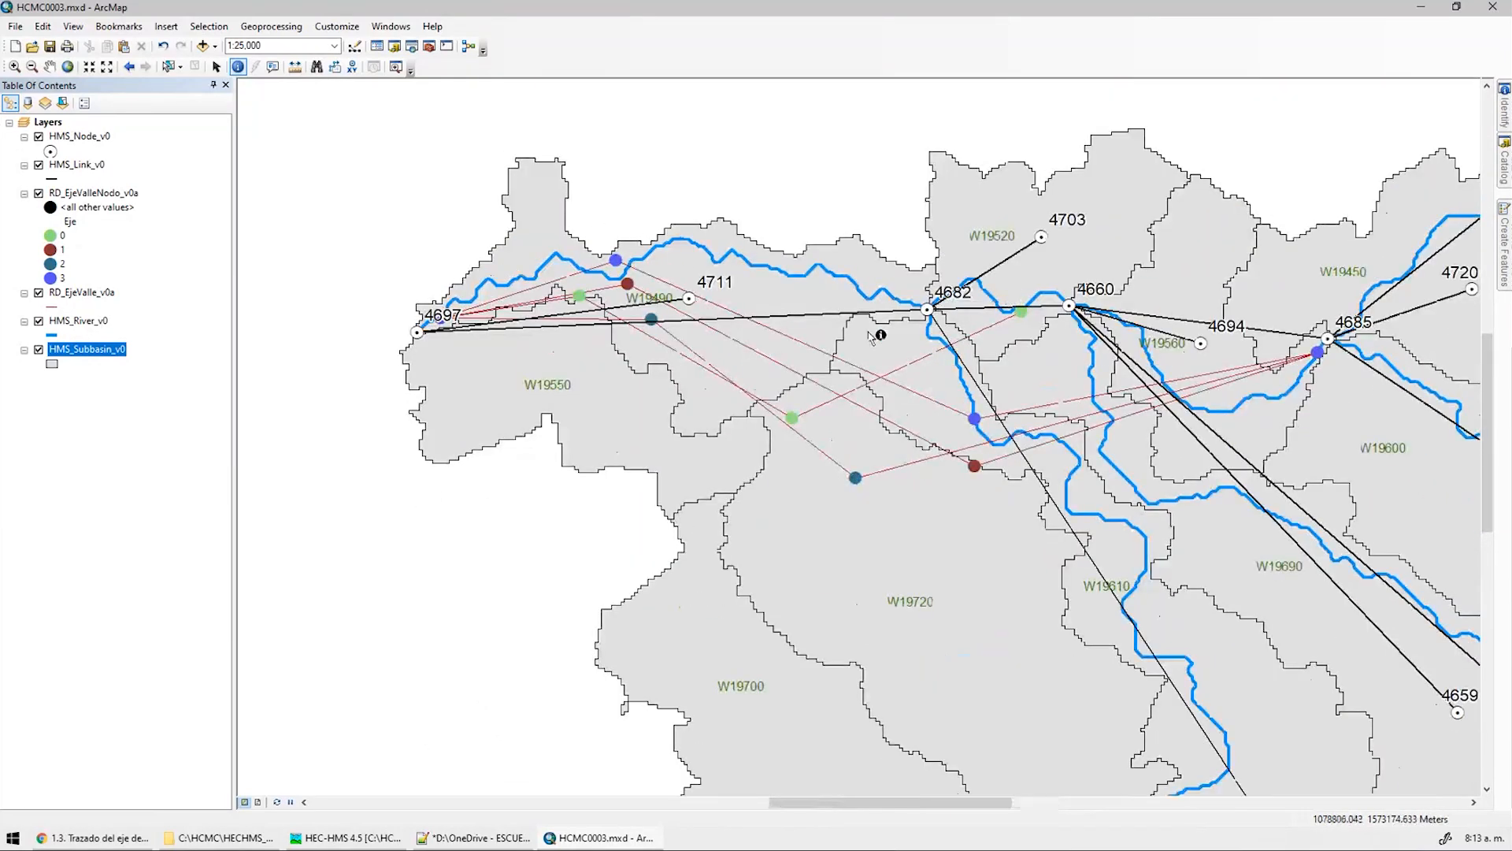
pyautogui.moveTo(869, 316); pyautogui.dragTo(773, 402, button='middle')
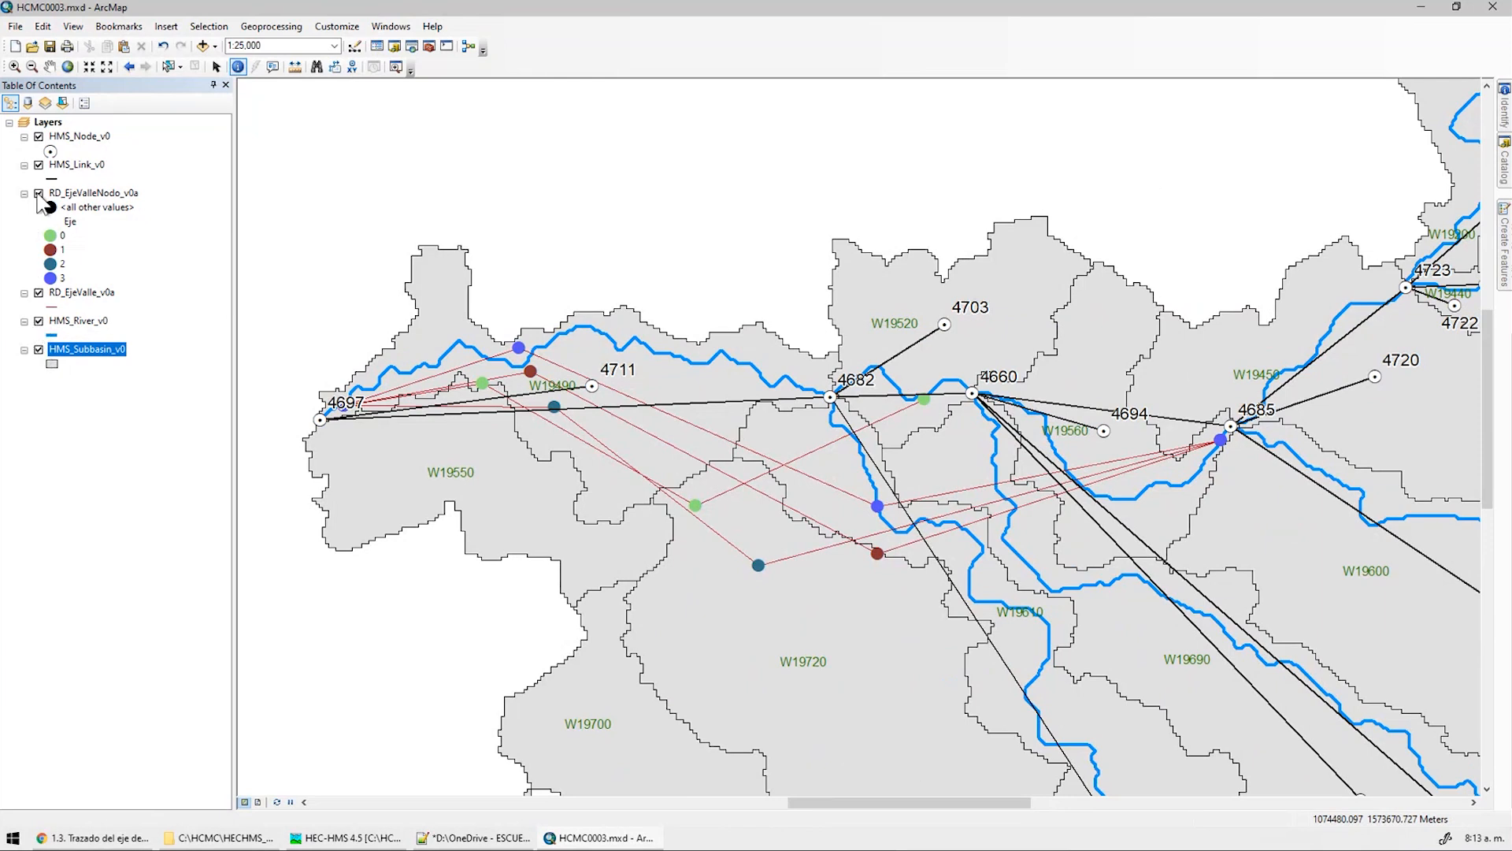
# Hide HMS_Node_v0 and HMS_Link_v0, and filter the valley node layer to Eje = 0
pyautogui.click(39, 164)
pyautogui.click(38, 137)
pyautogui.click(82, 193)
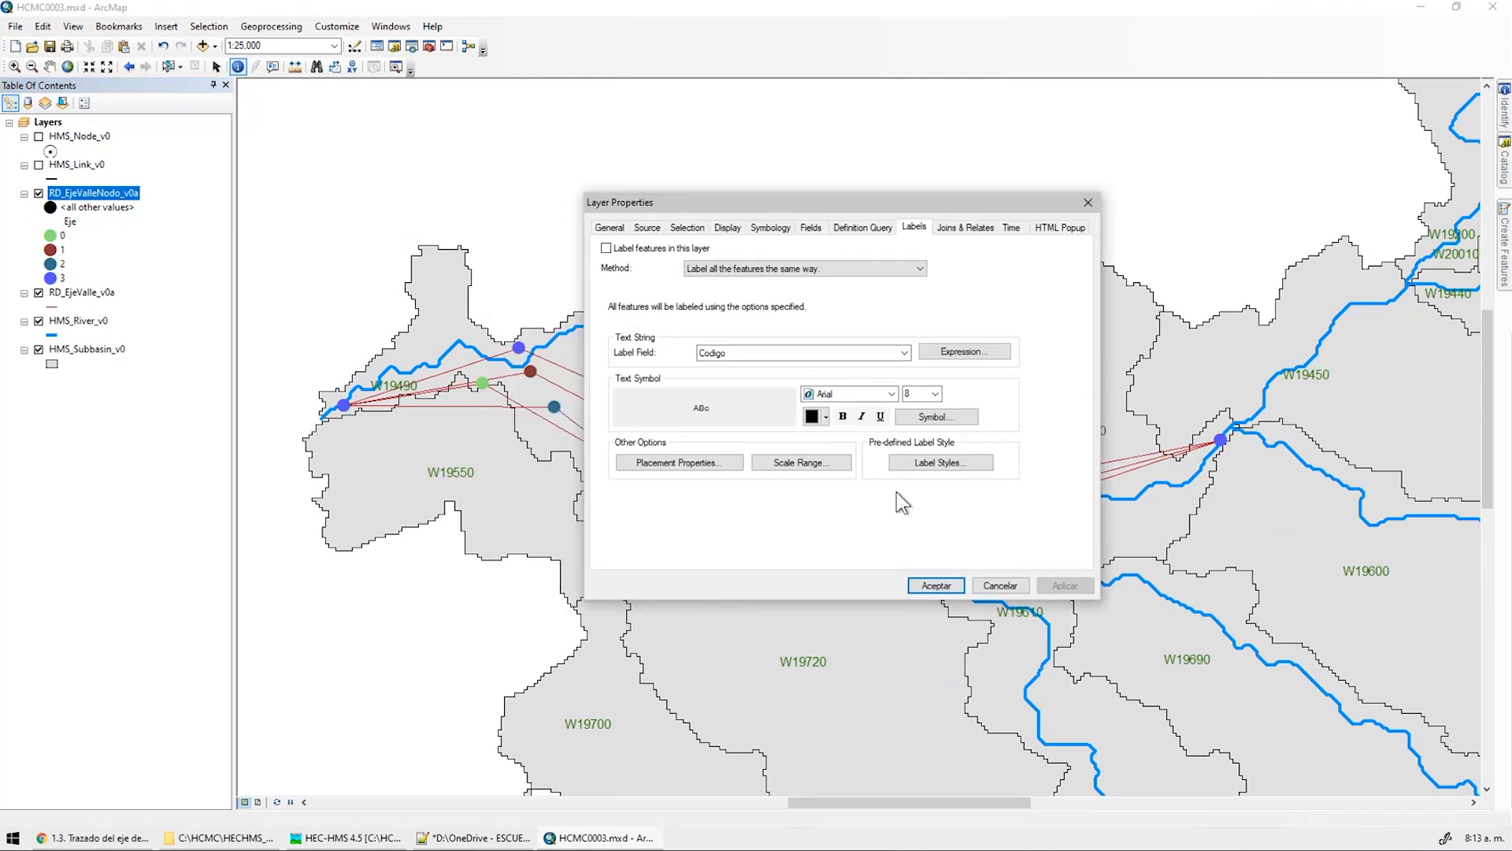
pyautogui.moveTo(837, 203); pyautogui.dragTo(733, 267)
pyautogui.click(758, 294)
pyautogui.click(571, 482)
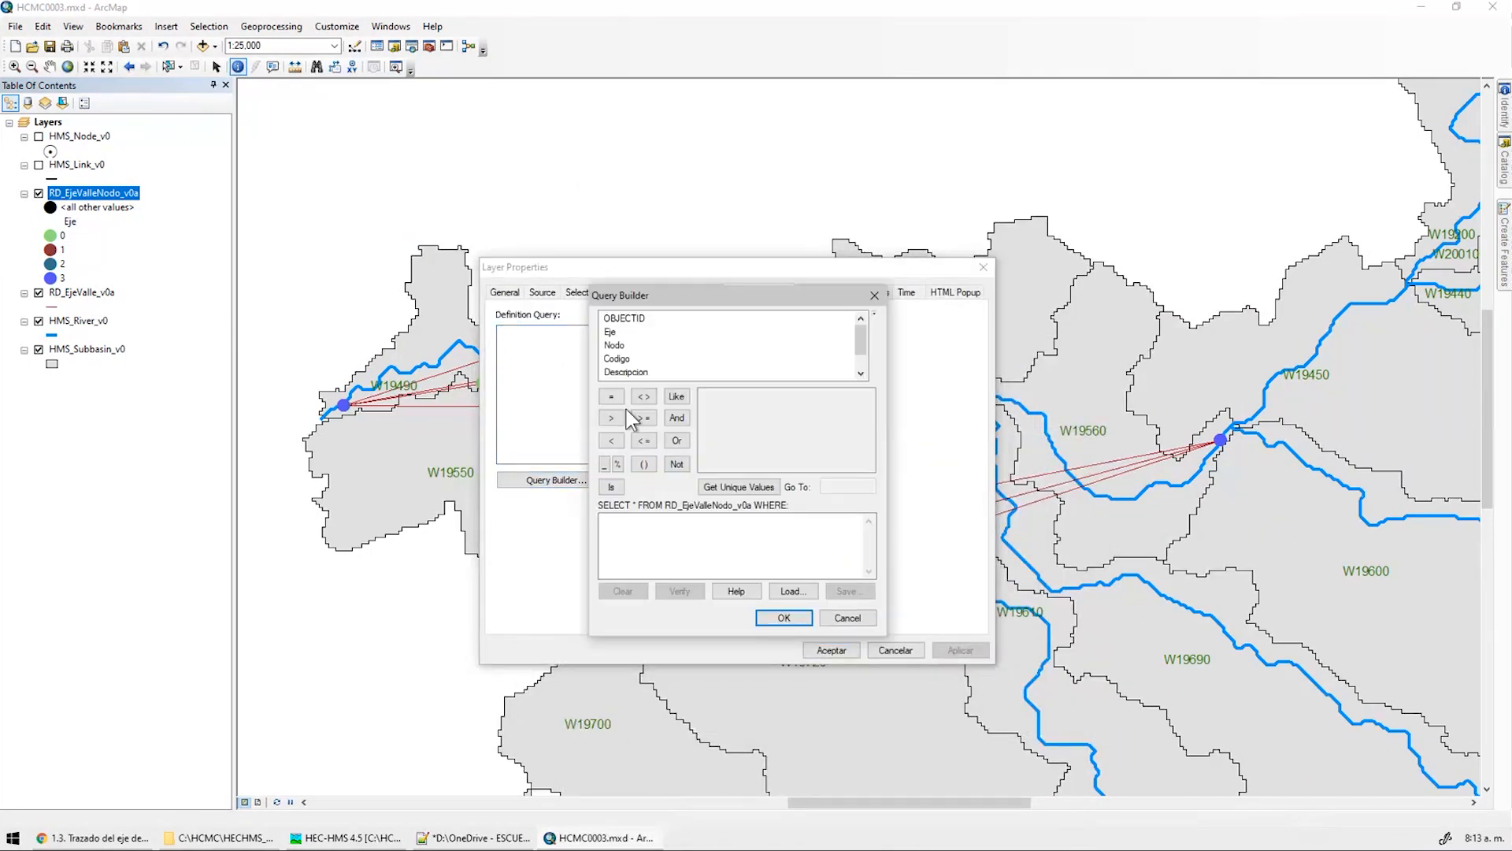
pyautogui.doubleClick(616, 333)
pyautogui.click(611, 396)
pyautogui.click(741, 486)
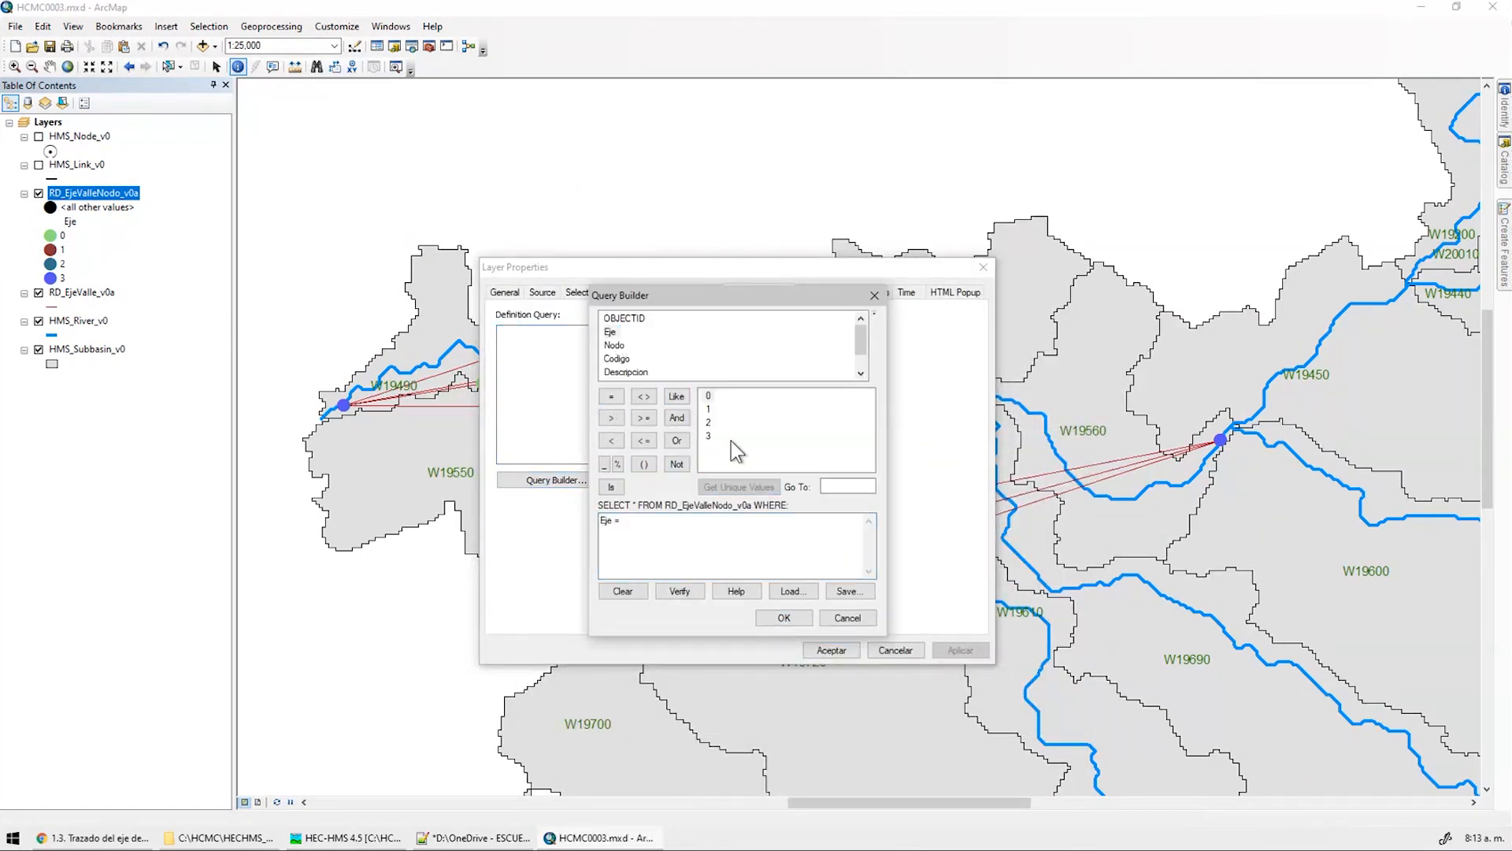
pyautogui.doubleClick(712, 396)
pyautogui.click(784, 618)
pyautogui.click(831, 649)
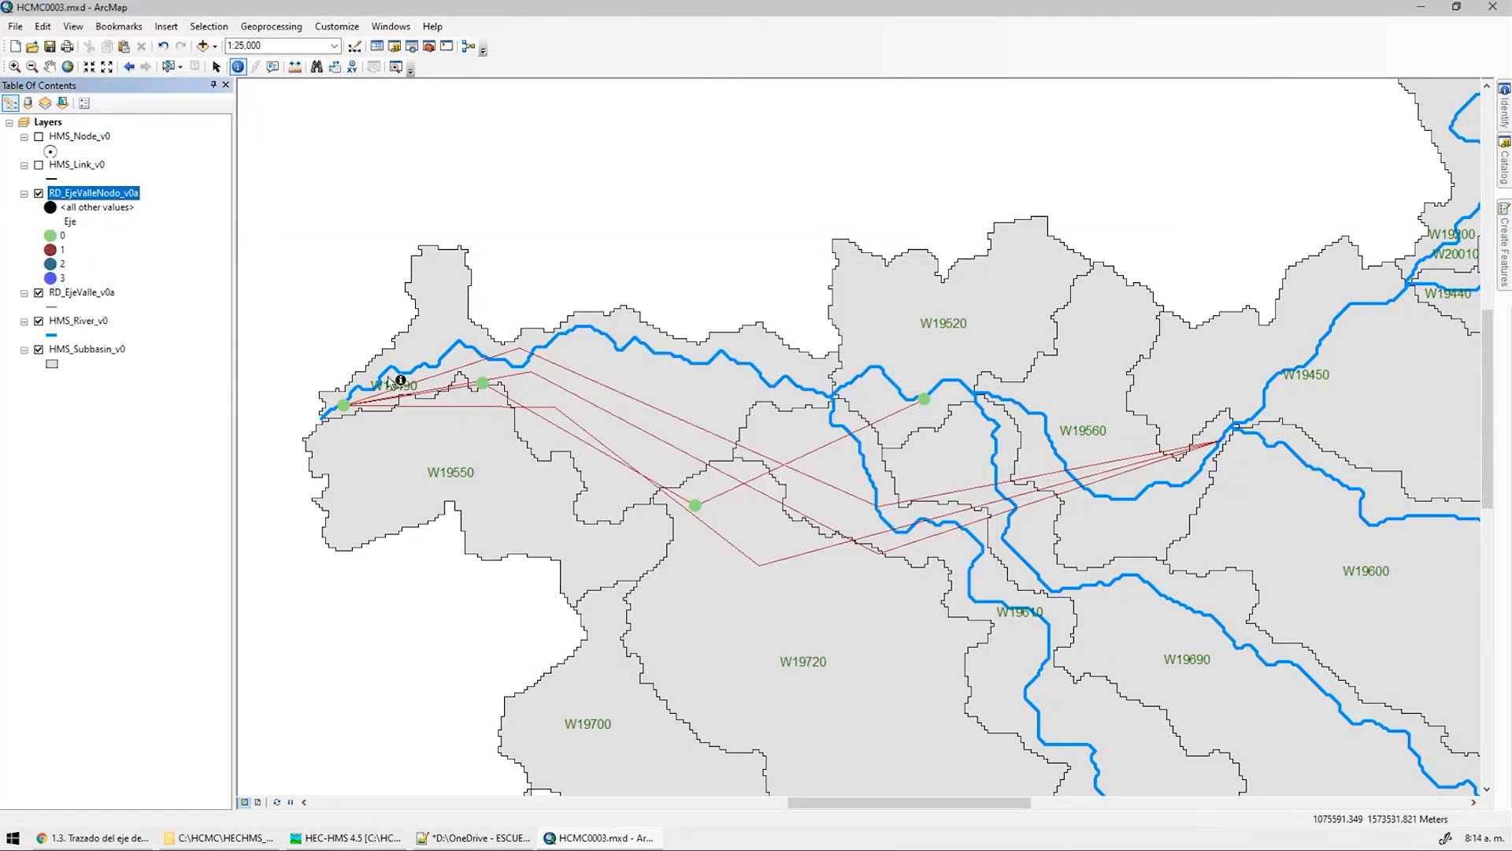
# Draw the Eje 0 valley nodes as black circles
pyautogui.click(50, 235)
pyautogui.doubleClick(612, 329)
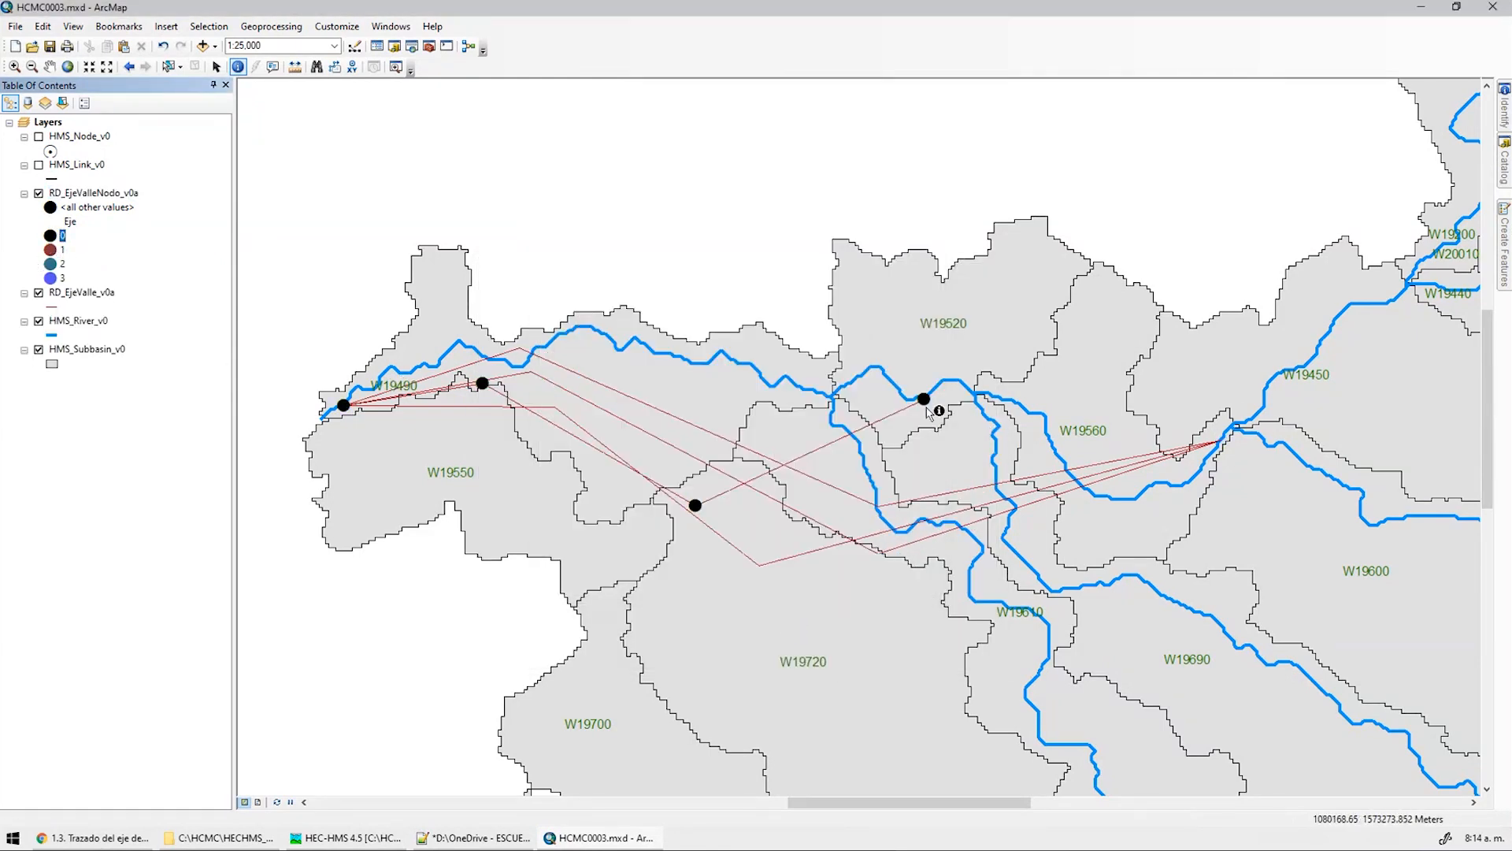
pyautogui.scroll(1, 350, 369)
# Give RD_EjeValle_v0a a definition query of OBJECTID = 1
pyautogui.doubleClick(82, 292)
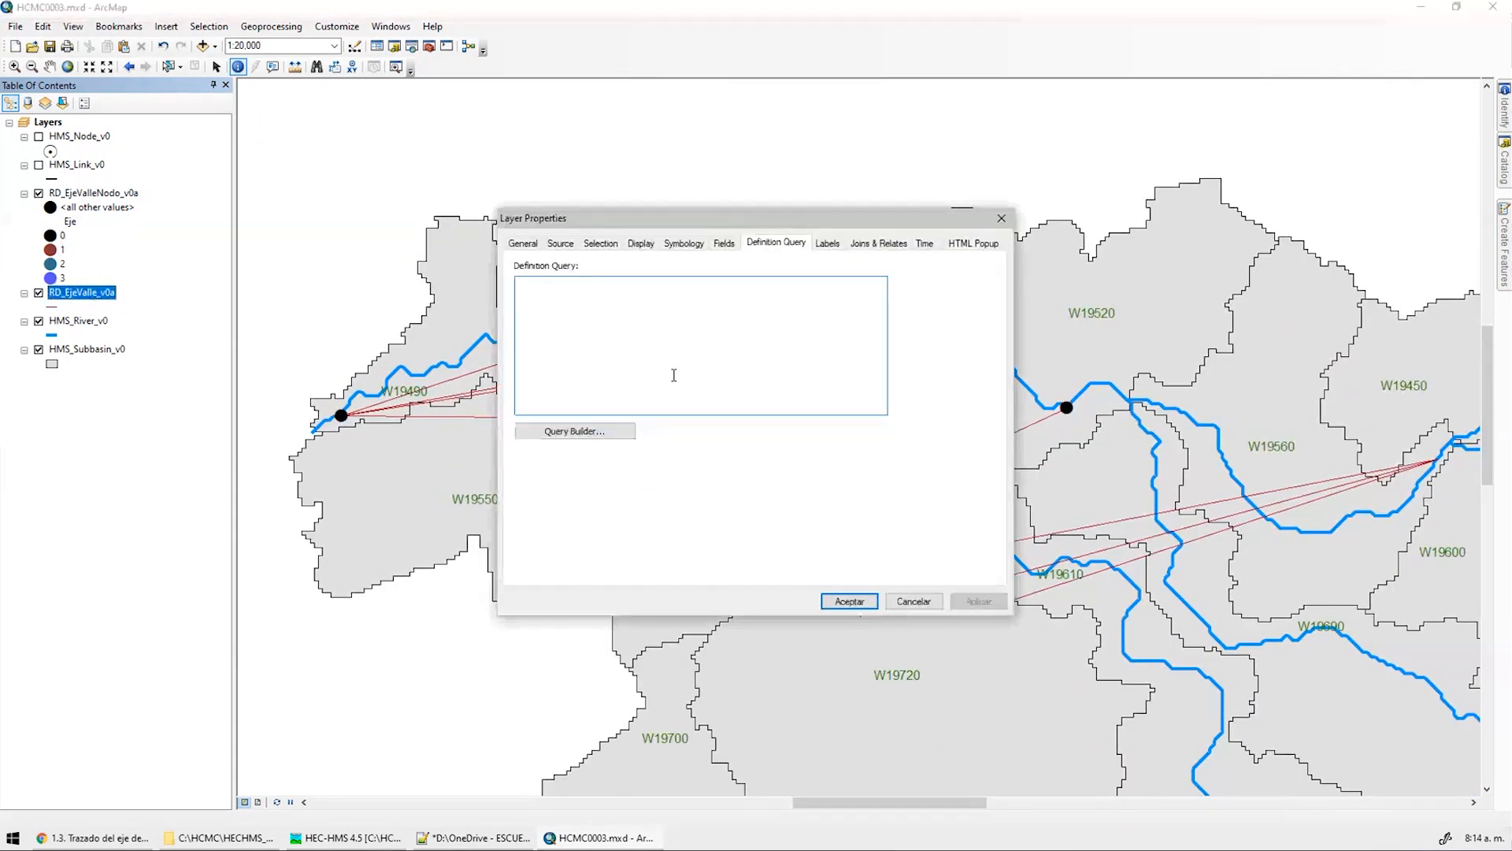
pyautogui.click(599, 431)
pyautogui.doubleClick(642, 270)
pyautogui.click(629, 348)
pyautogui.click(743, 439)
pyautogui.doubleClick(729, 348)
pyautogui.click(802, 569)
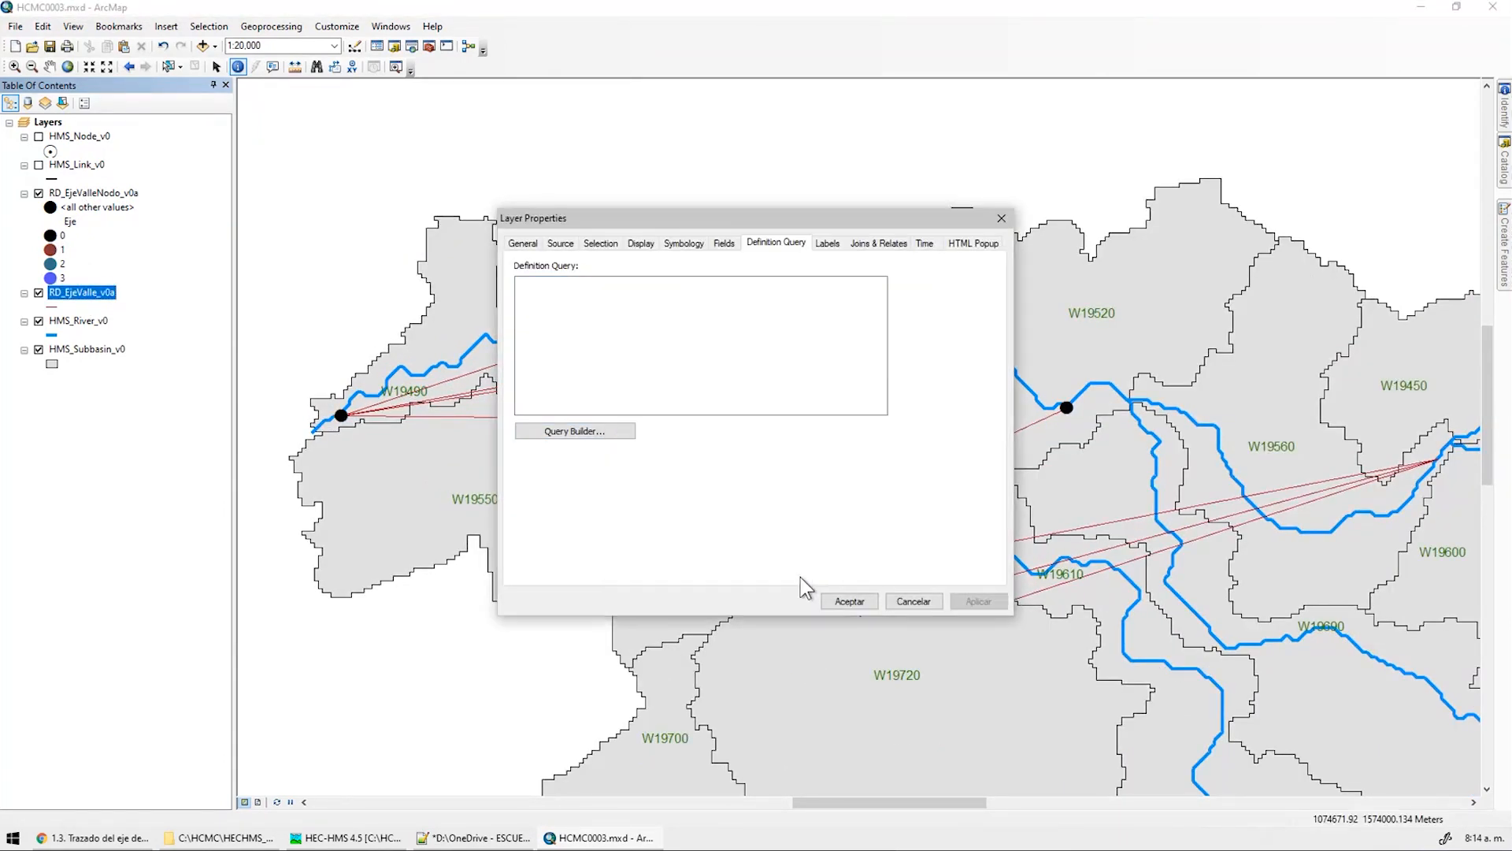
pyautogui.click(850, 601)
# Symbolize the axis line with a thick black Highway line style
pyautogui.click(54, 307)
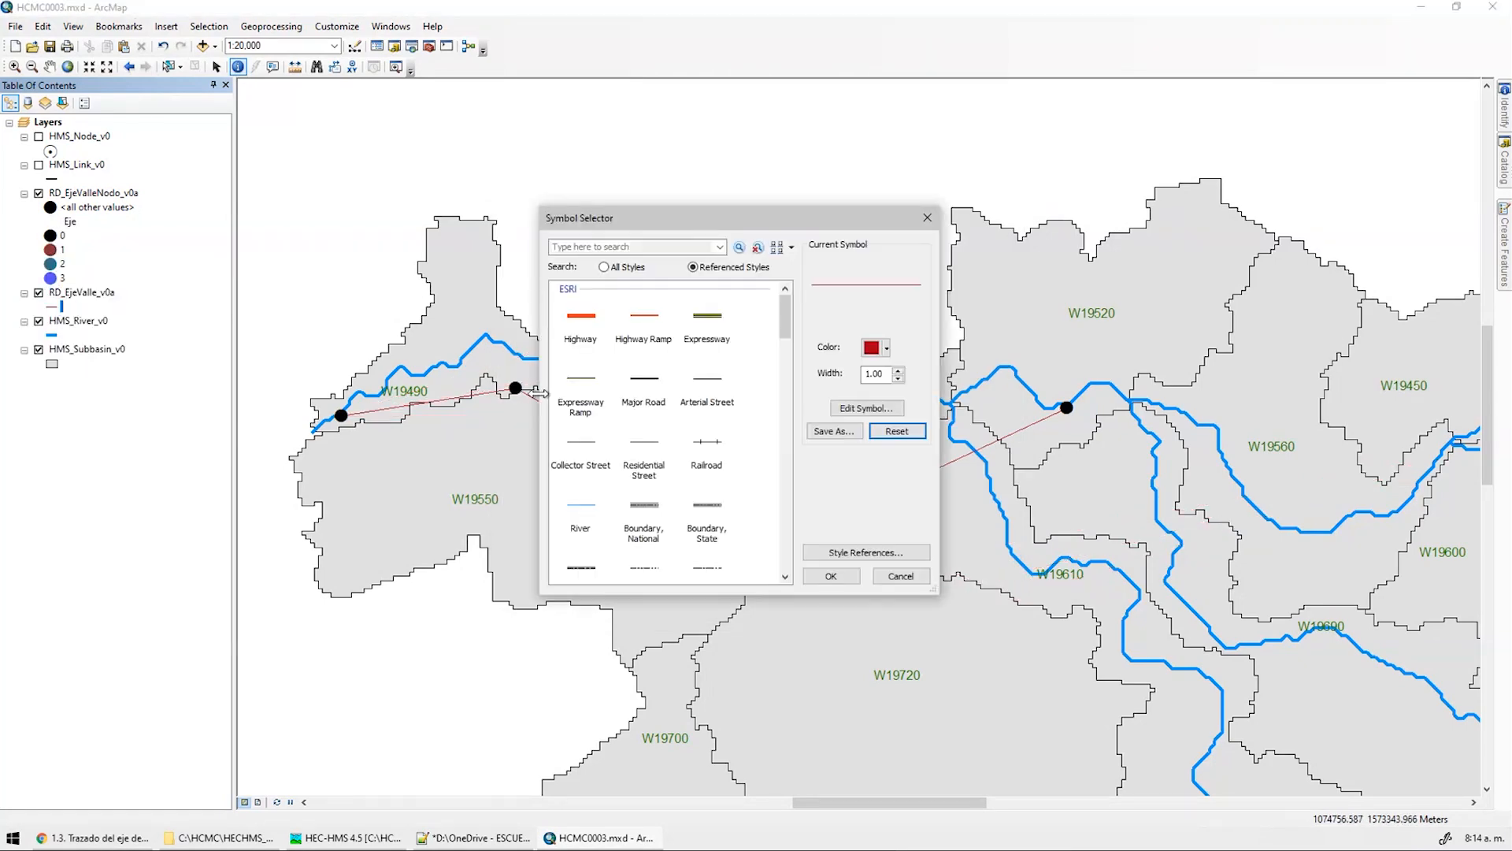
pyautogui.click(589, 319)
pyautogui.click(887, 348)
pyautogui.click(872, 515)
pyautogui.click(836, 576)
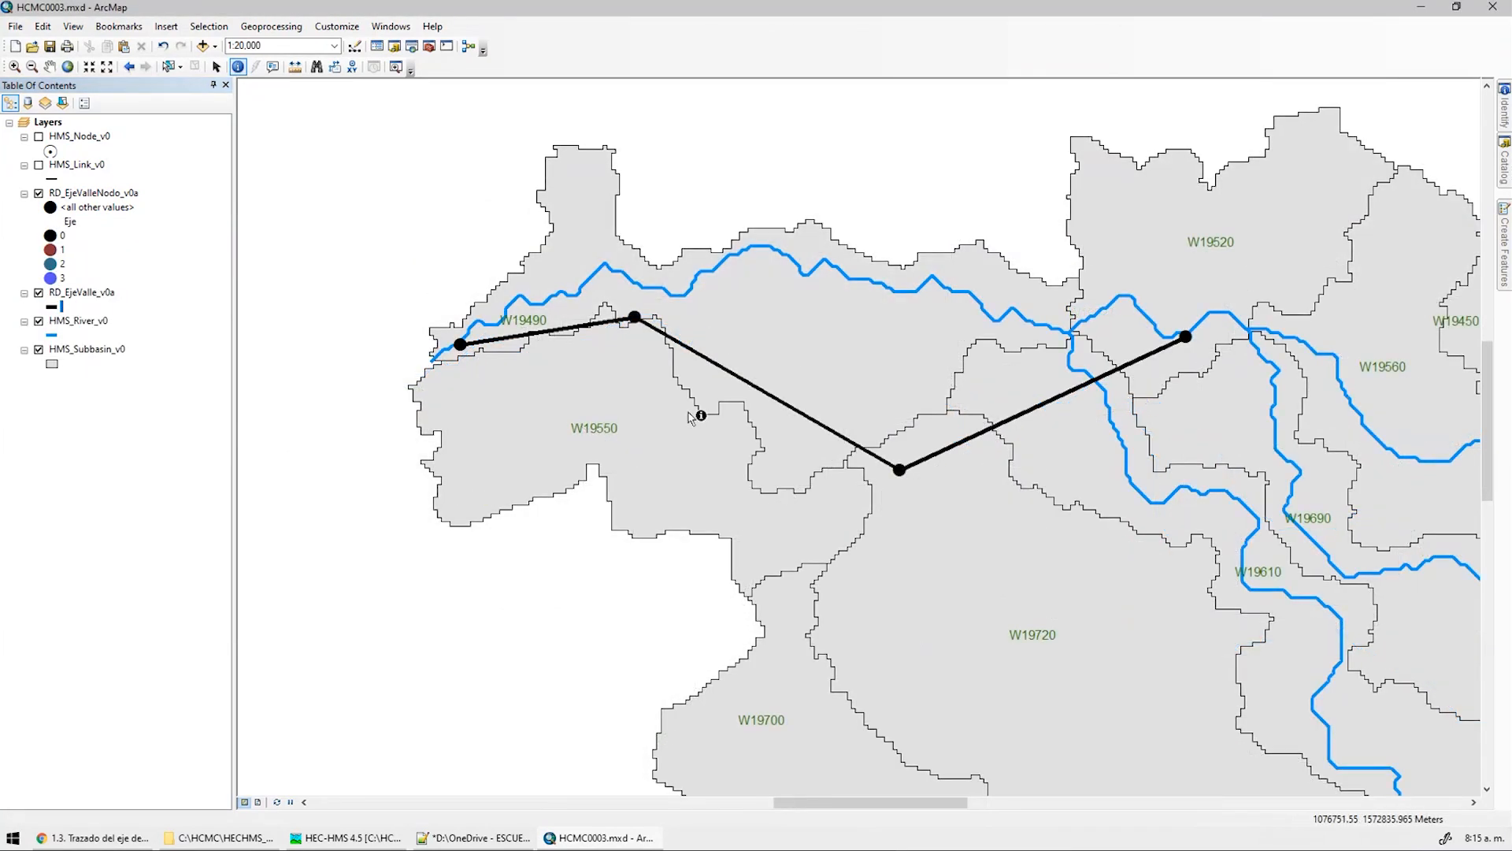
pyautogui.click(114, 838)
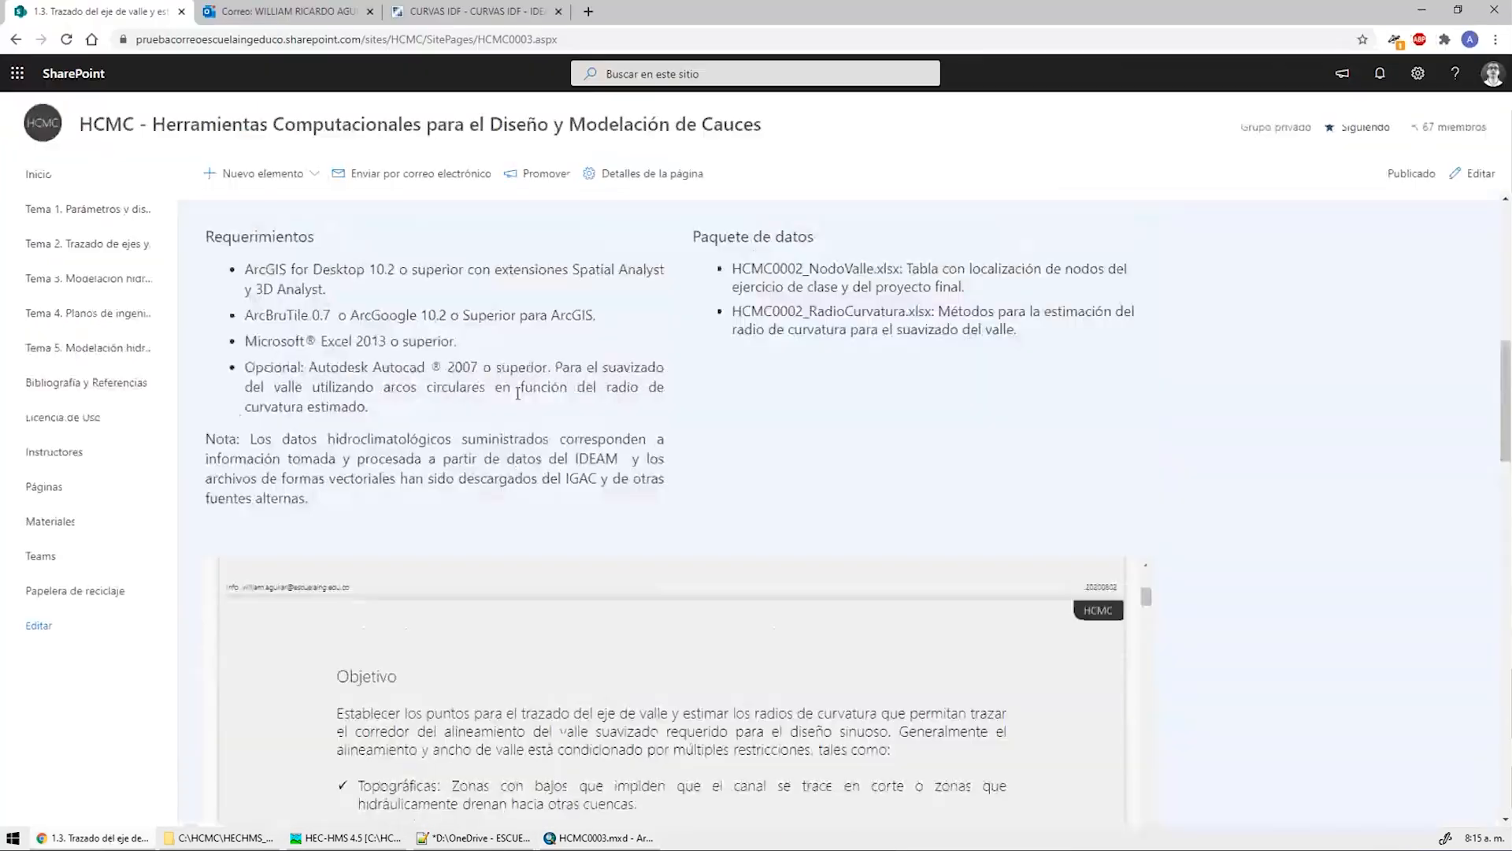
pyautogui.scroll(-8, 1183, 378)
pyautogui.scroll(5, 1186, 386)
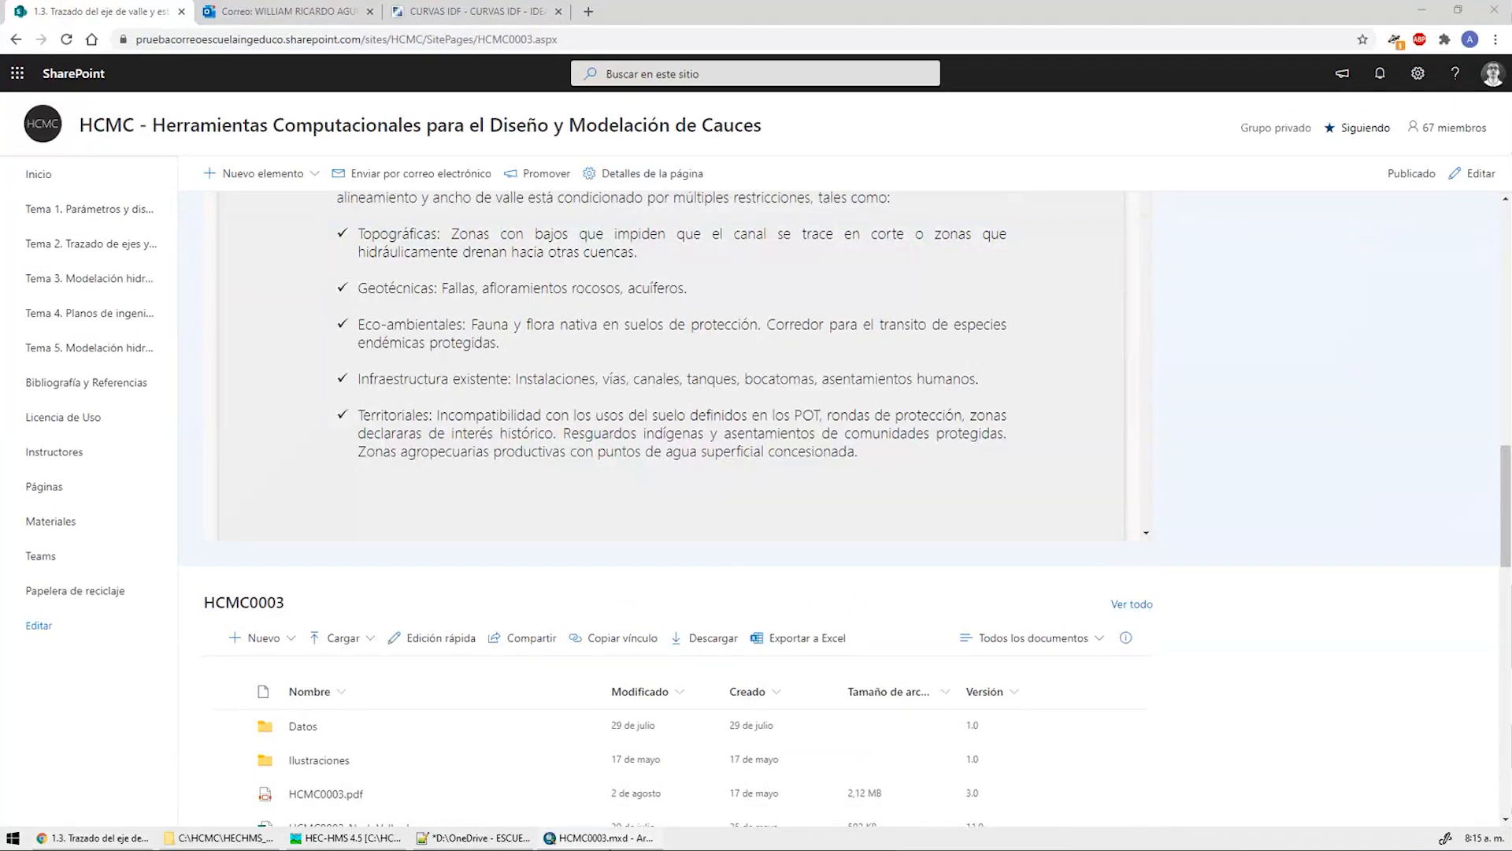
pyautogui.click(625, 839)
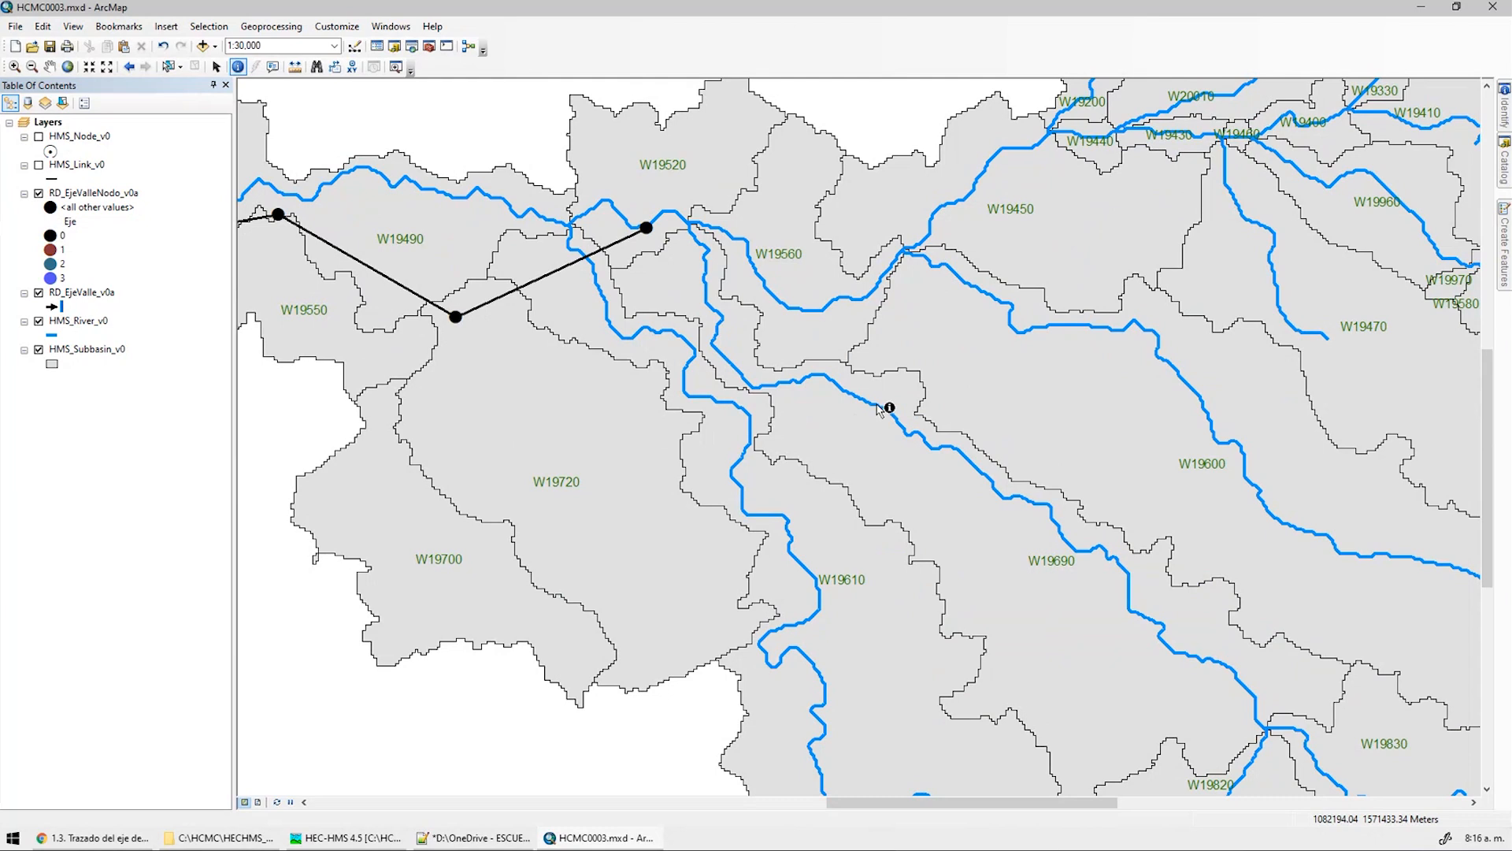
# Show HMS_Node_v0 again and zoom to 1:20,000 on the valley axis near node 4682
pyautogui.click(39, 136)
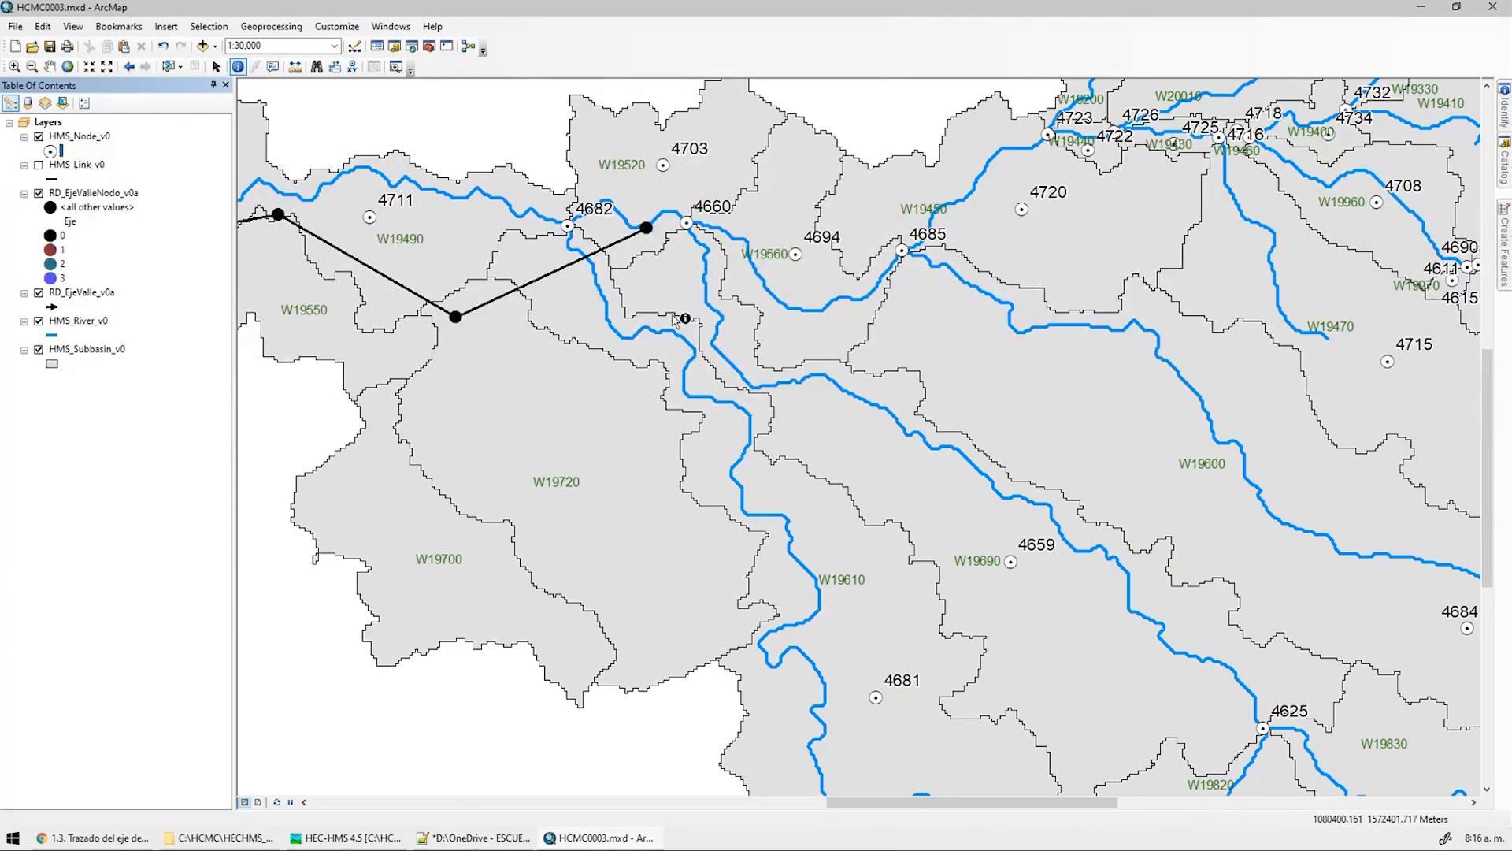
pyautogui.press('ctrl')
pyautogui.press('ctrl')
pyautogui.press('ctrl')
pyautogui.press('ctrl')
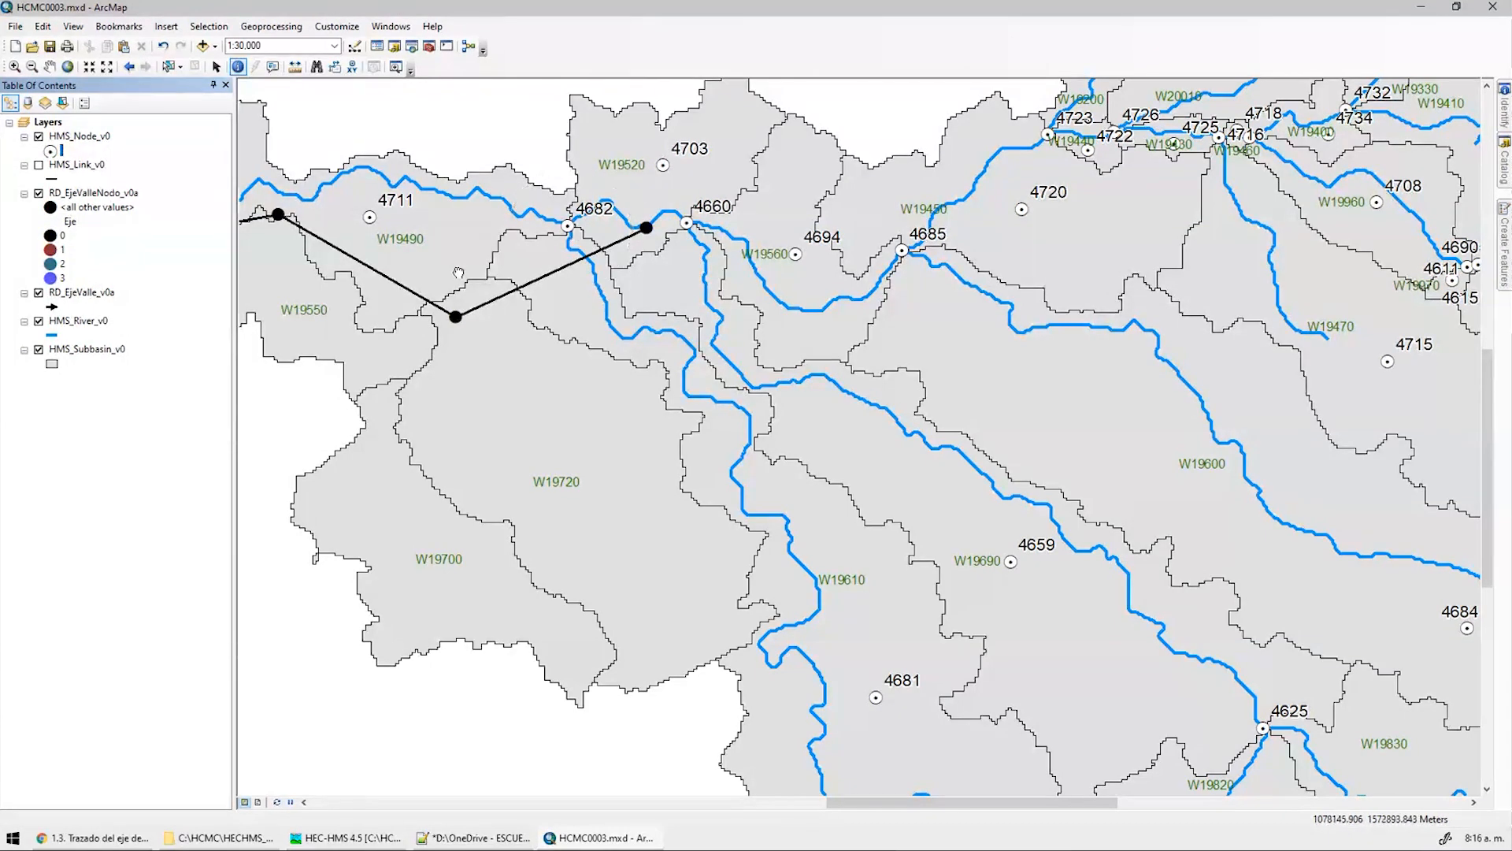
pyautogui.moveTo(307, 230); pyautogui.dragTo(576, 287, button='middle')
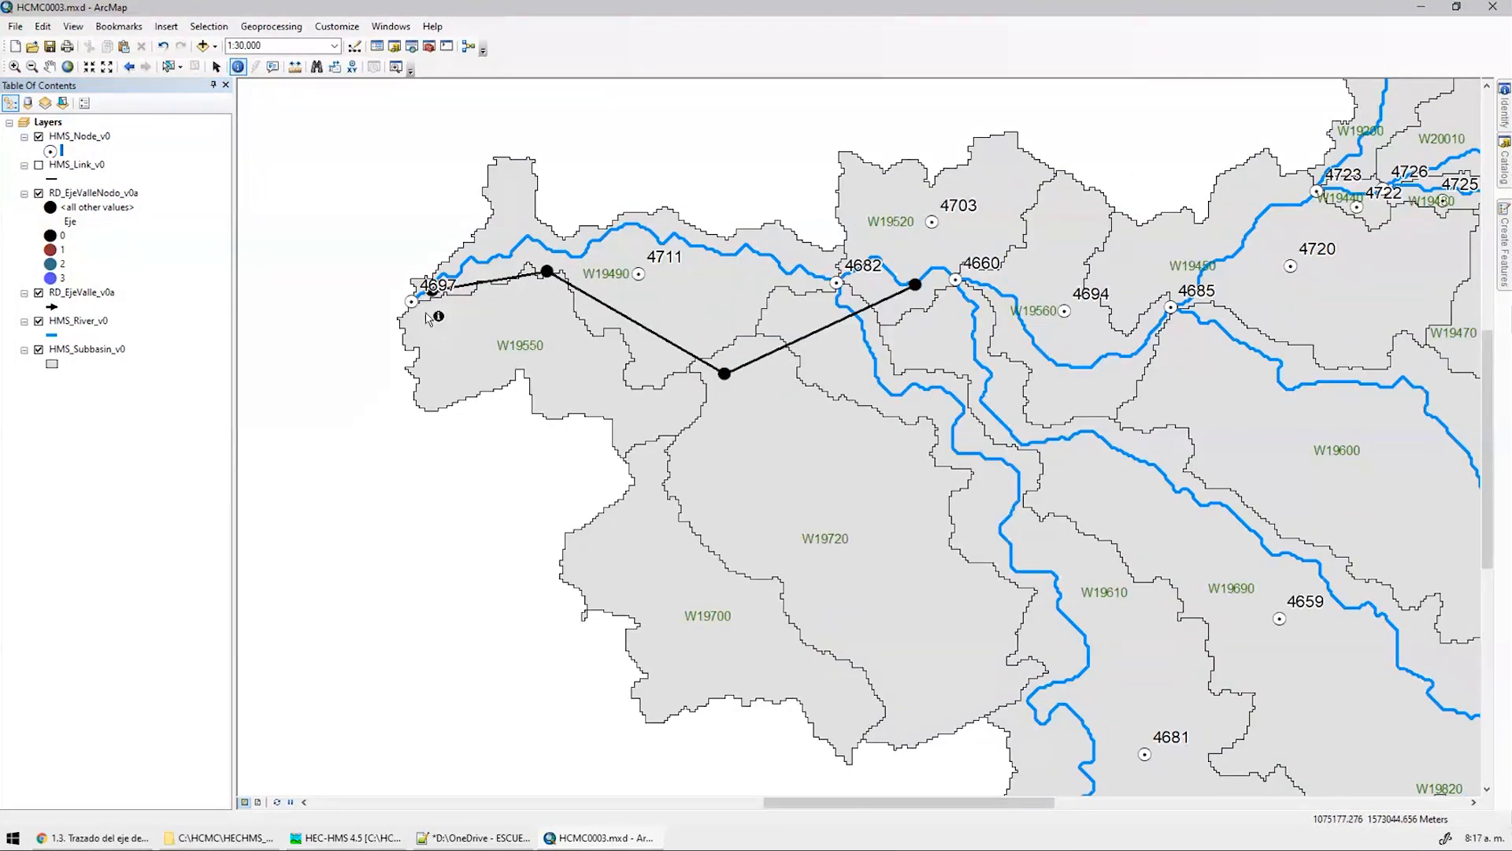
pyautogui.moveTo(1008, 577); pyautogui.dragTo(882, 493, button='middle')
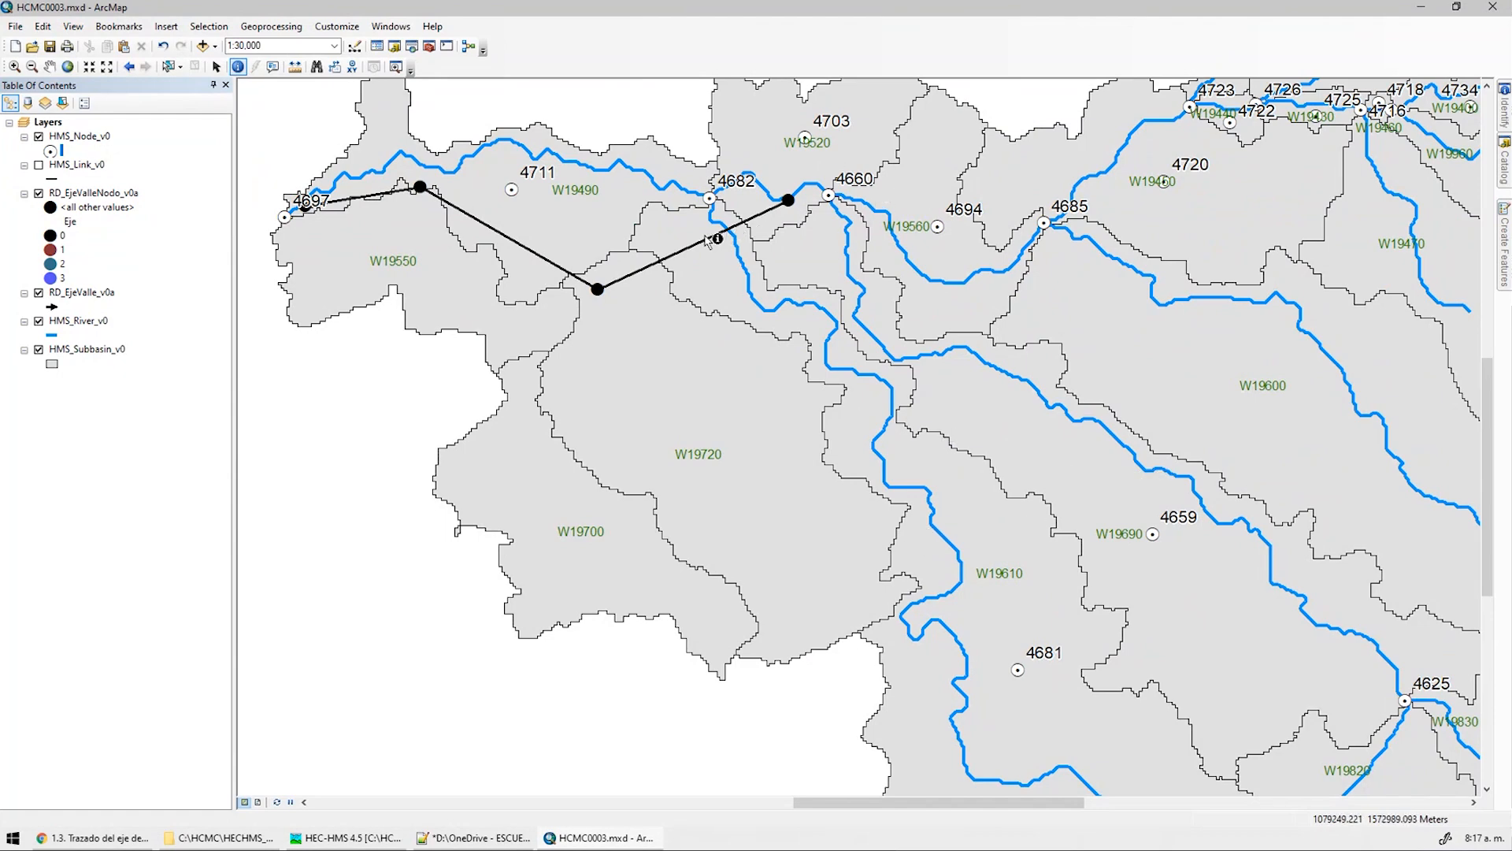
pyautogui.scroll(-2, 719, 209)
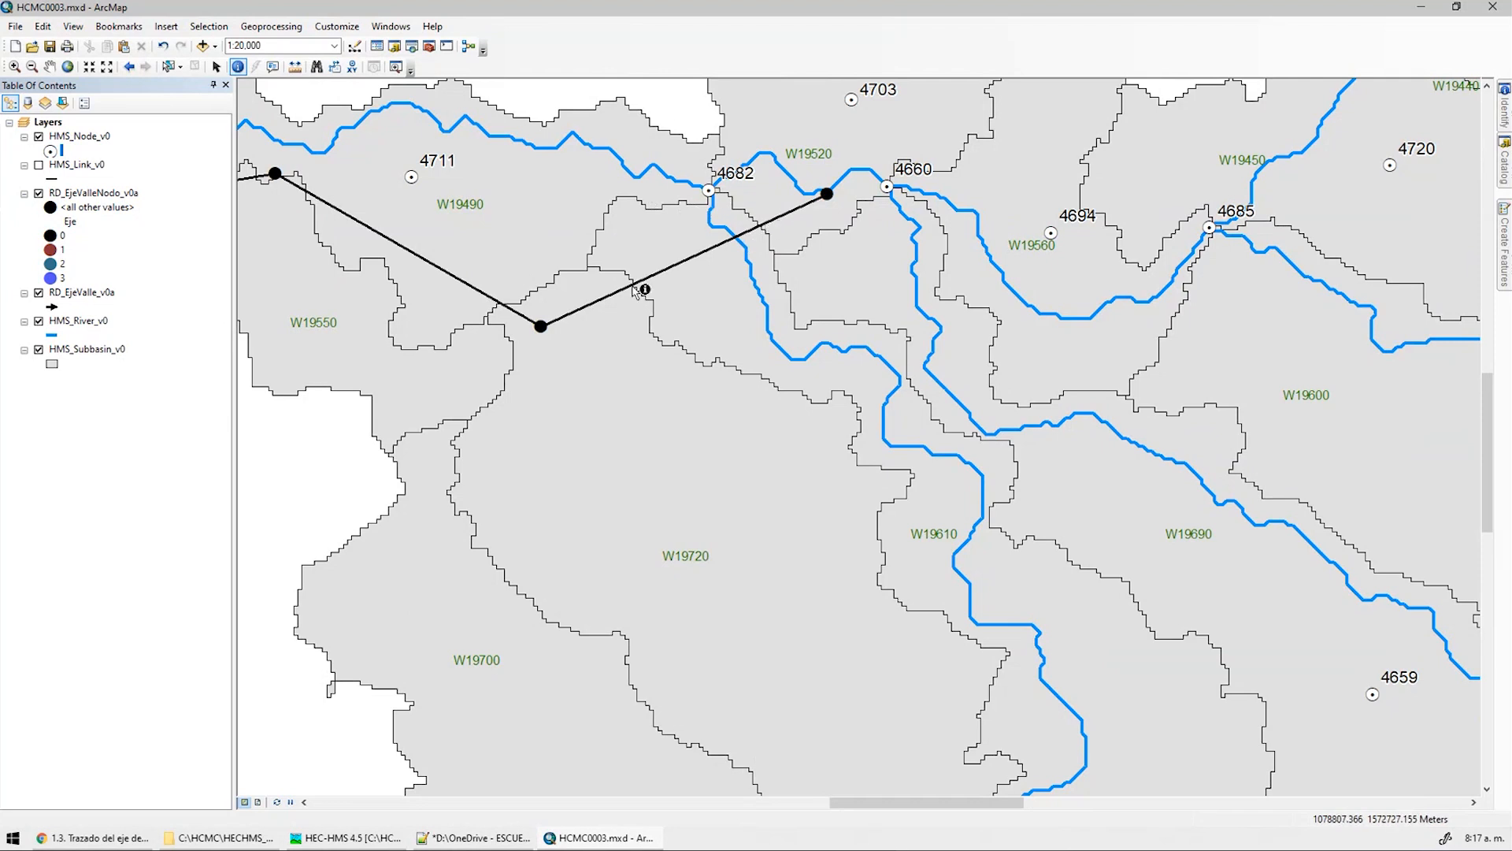
pyautogui.click(167, 66)
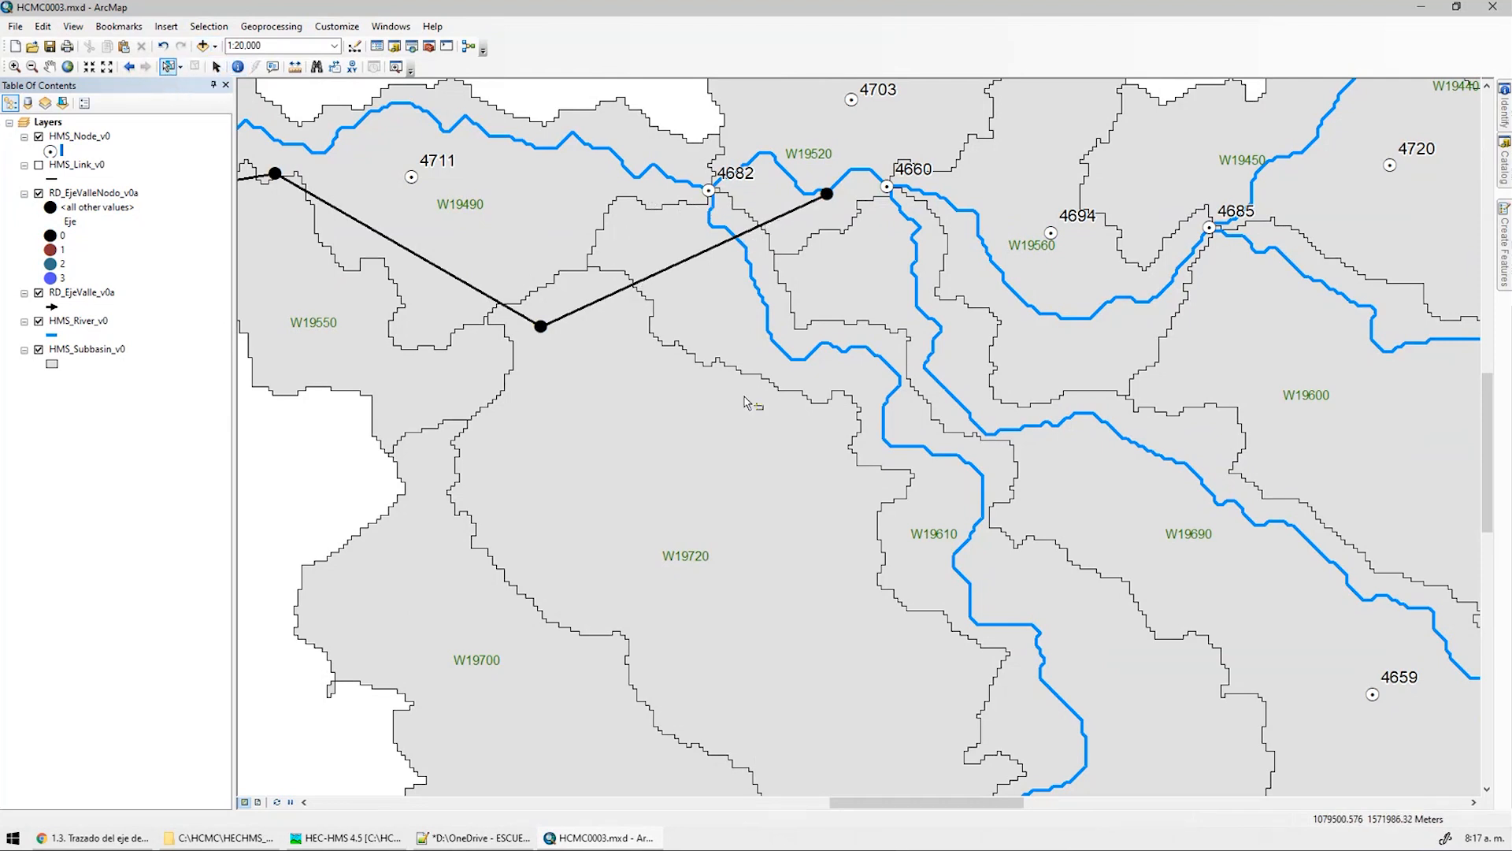
# Select subbasin W19610 and hide the river, valley axis line and axis node layers
pyautogui.click(760, 334)
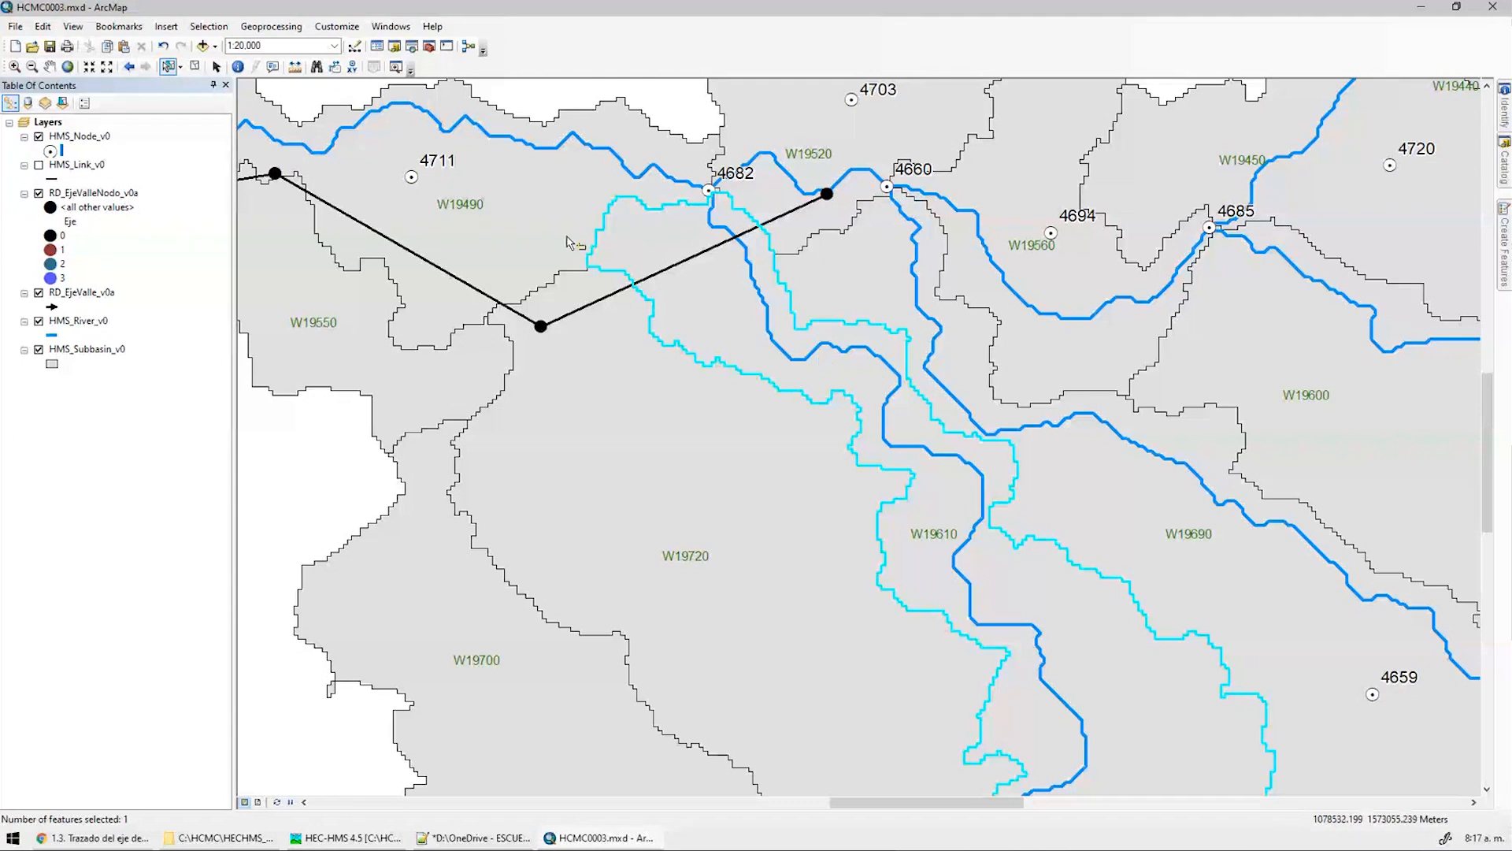
pyautogui.click(38, 321)
pyautogui.click(38, 292)
pyautogui.click(39, 193)
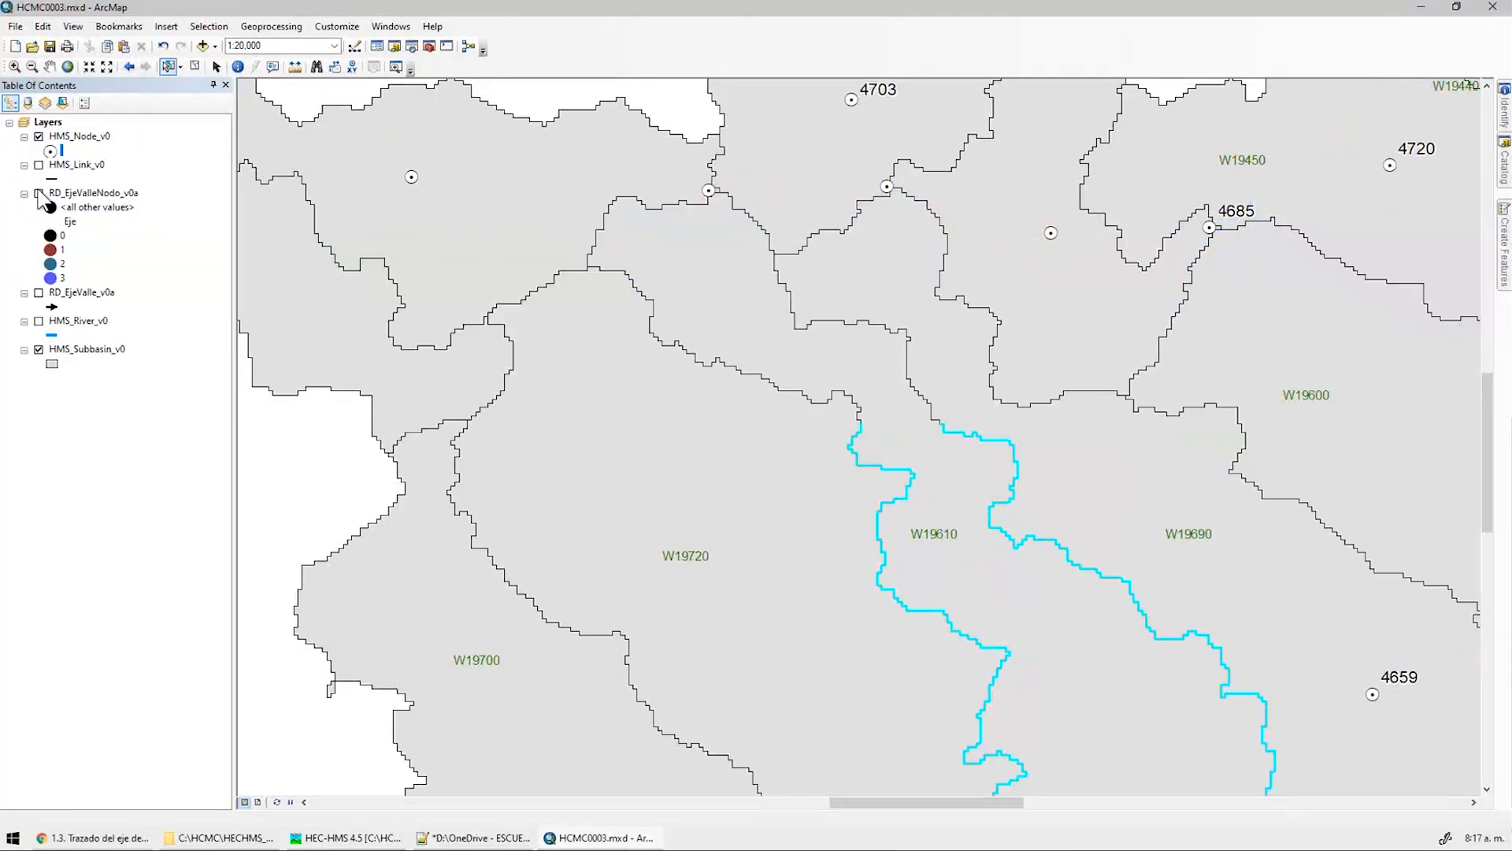
# Export the selected subbasin as CuencaLateral_v0 and add it to the map
pyautogui.rightClick(82, 350)
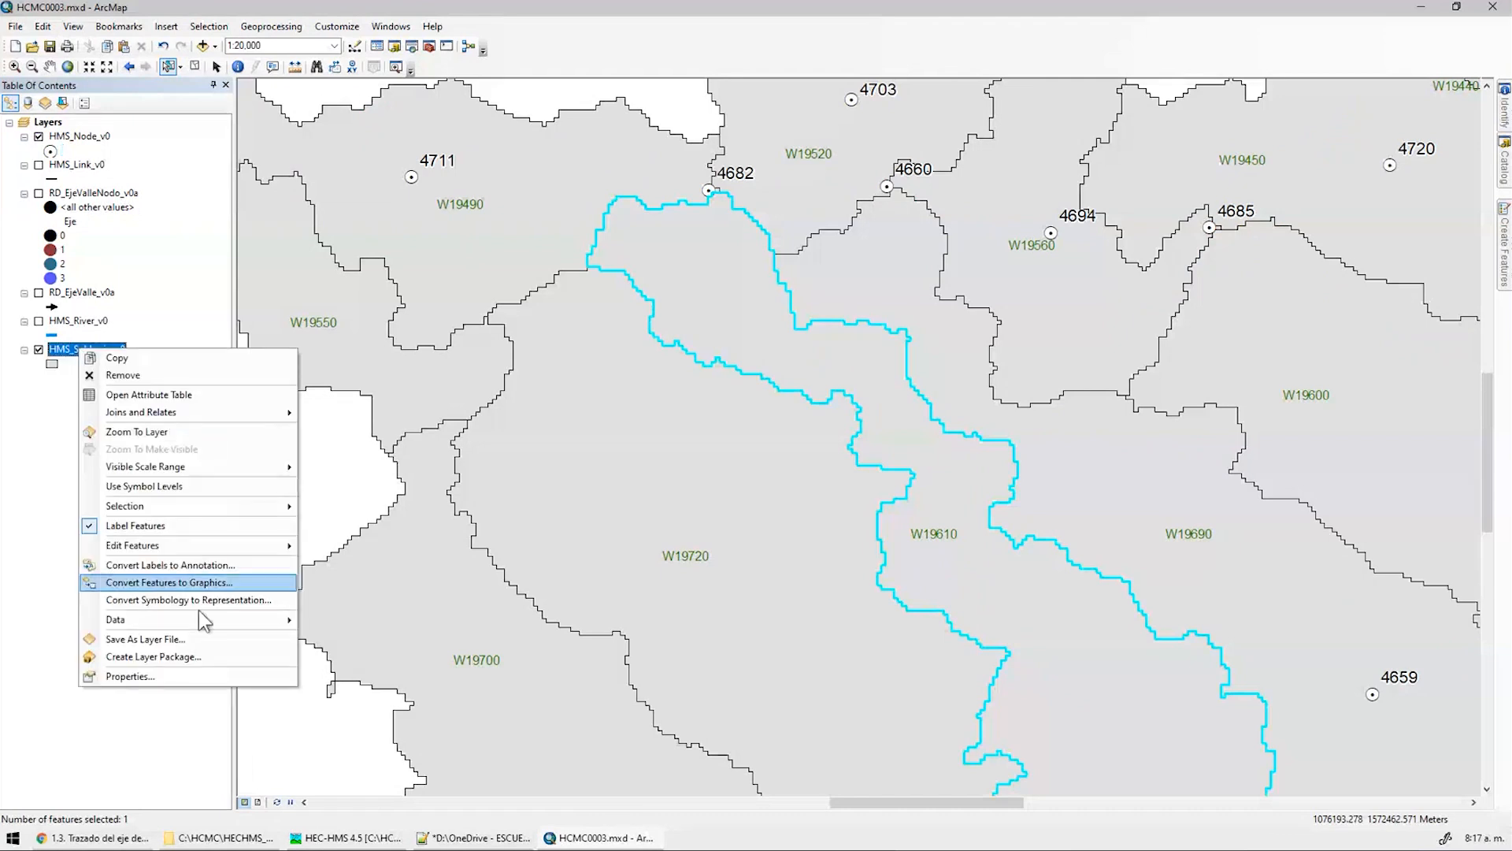
pyautogui.moveTo(157, 619)
pyautogui.click(396, 637)
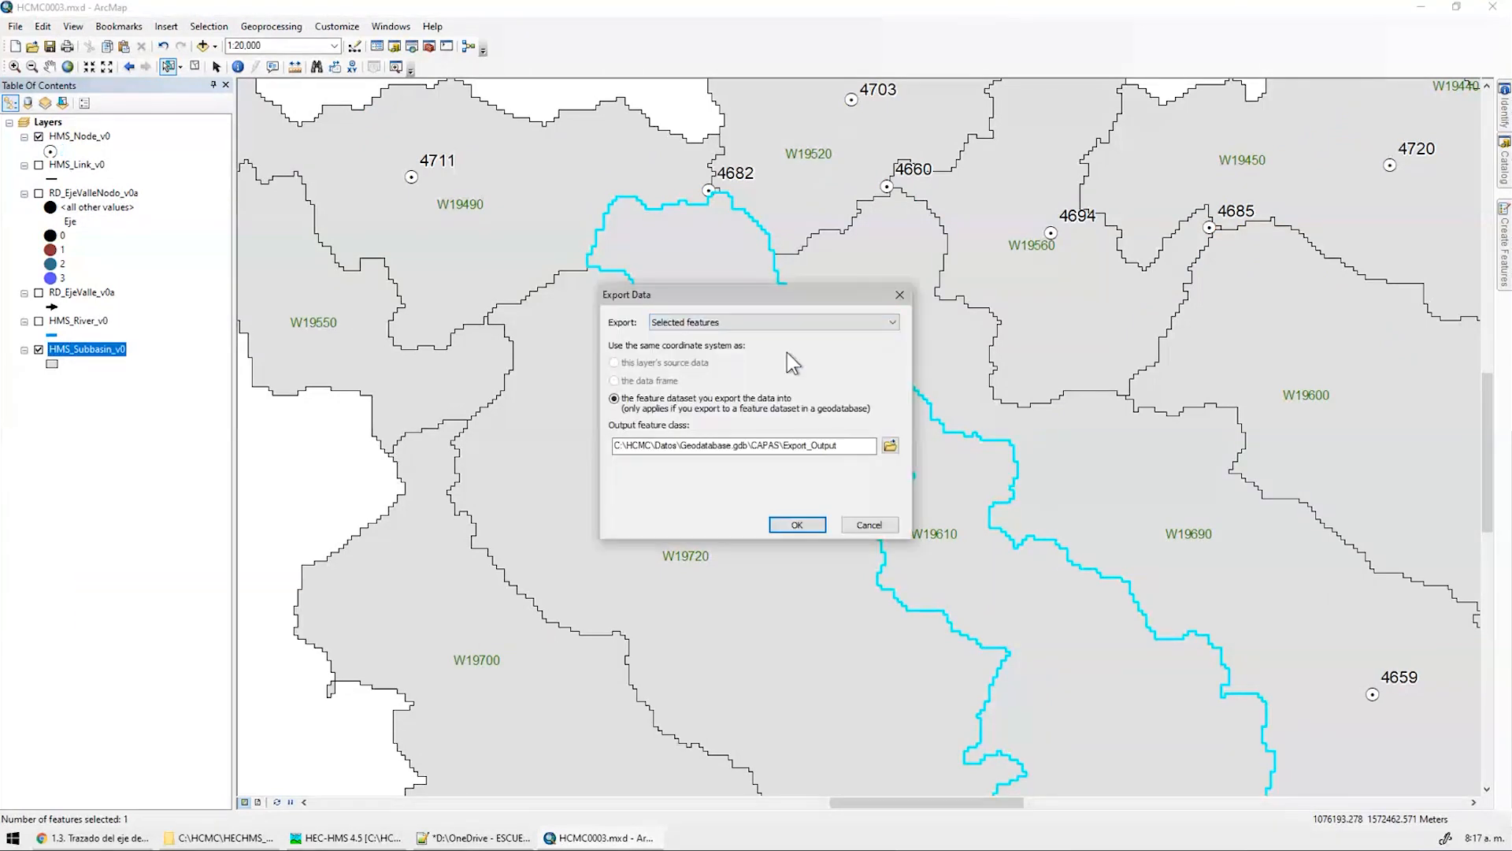
pyautogui.click(895, 446)
pyautogui.doubleClick(859, 495)
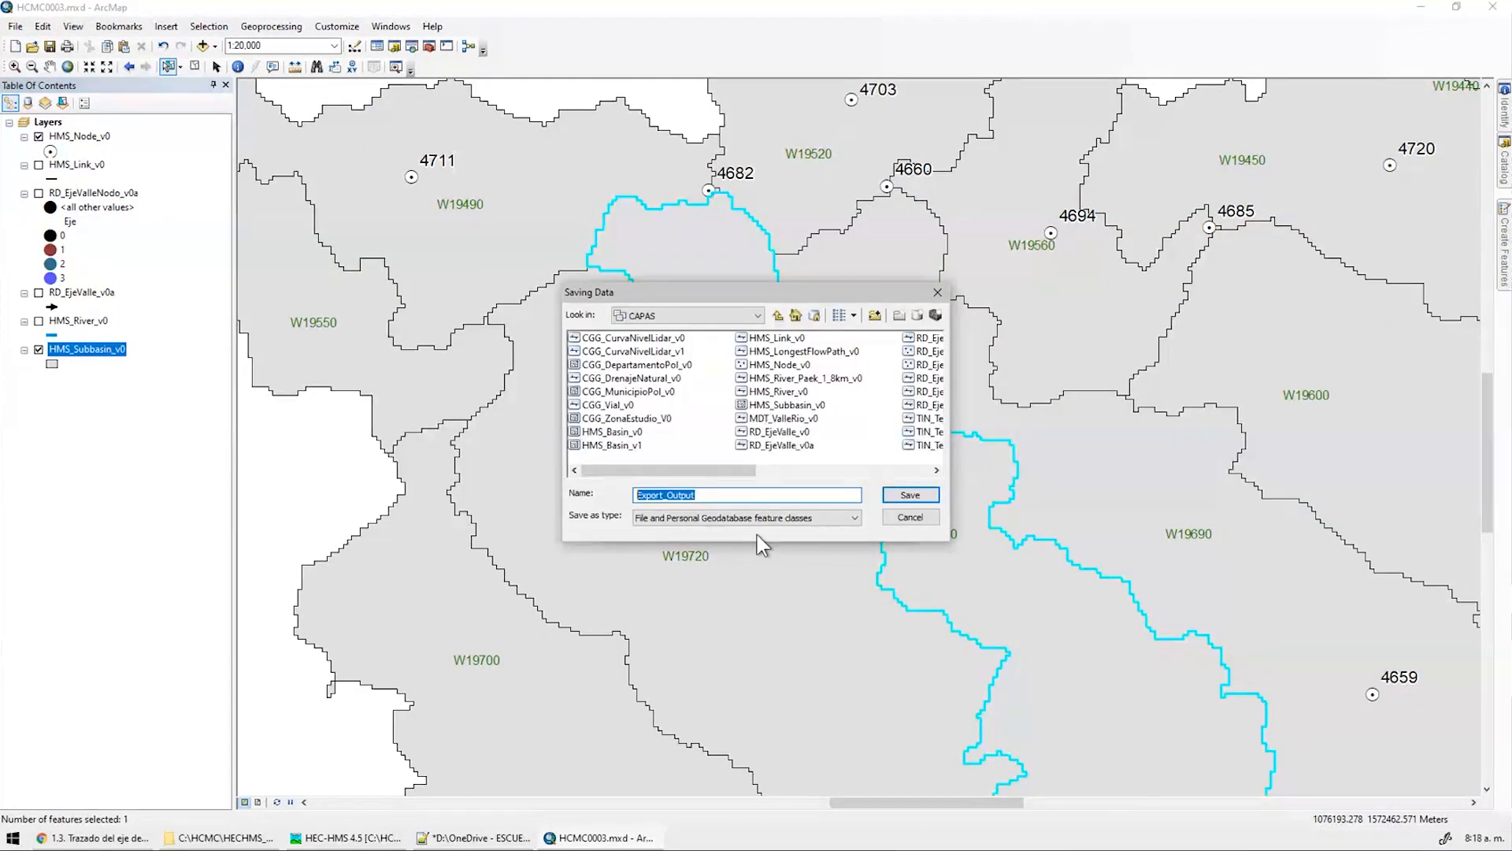
pyautogui.write('CuencaLateral_v0')
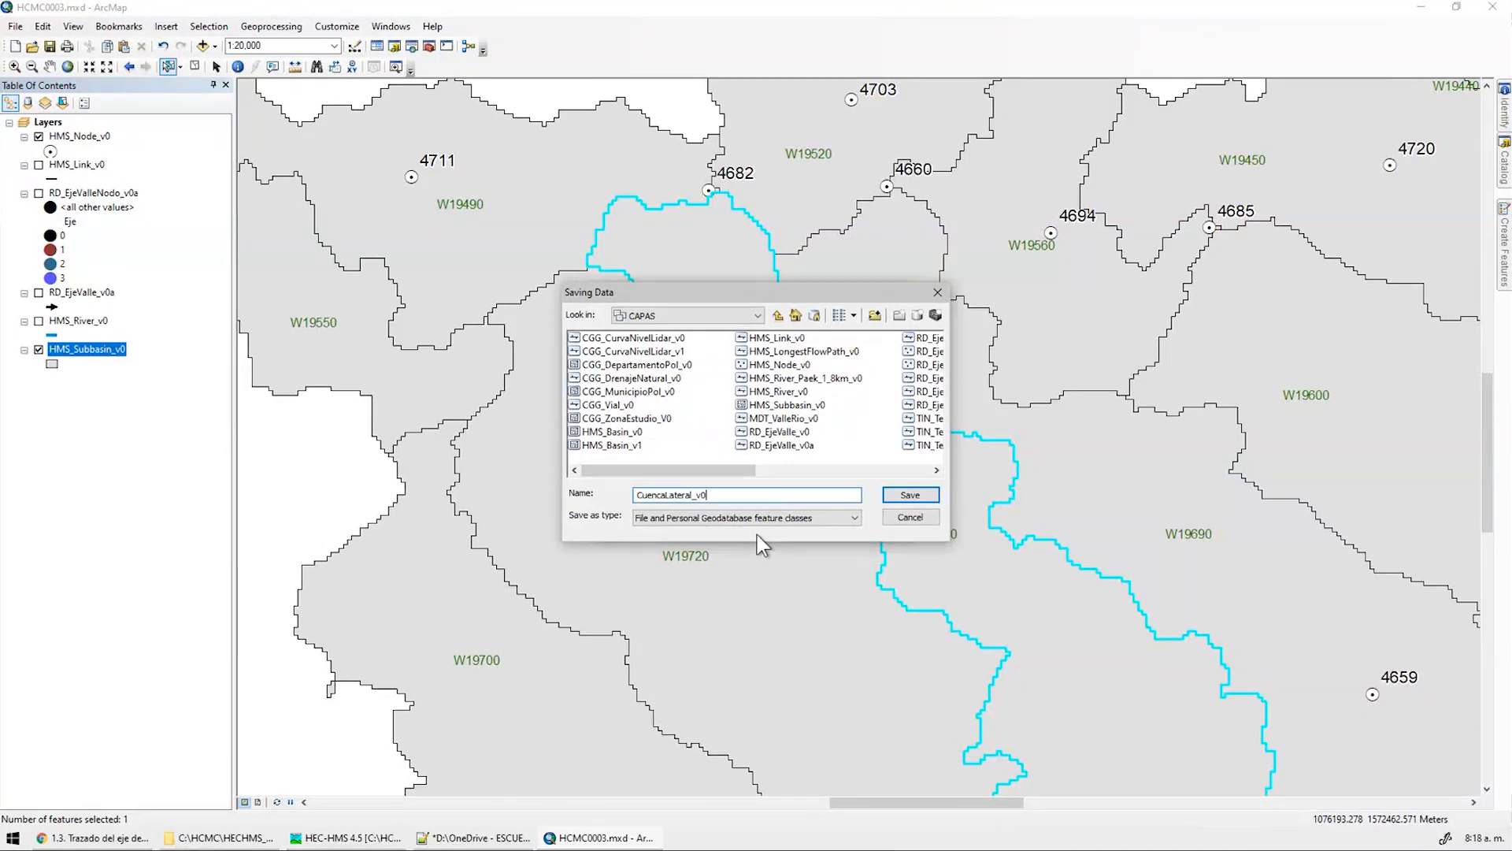
pyautogui.click(898, 497)
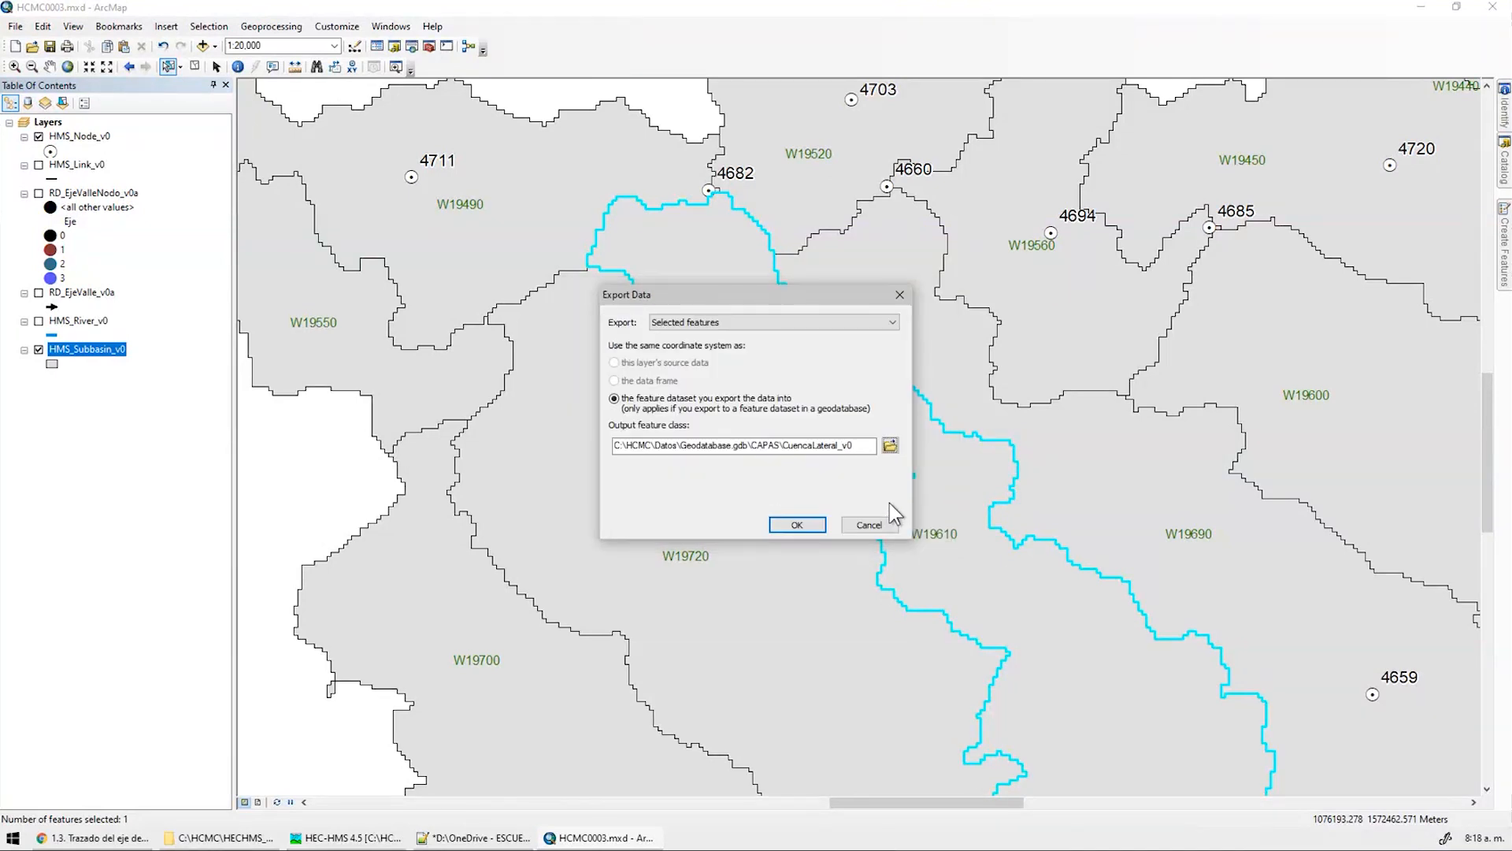
pyautogui.click(798, 525)
pyautogui.click(811, 475)
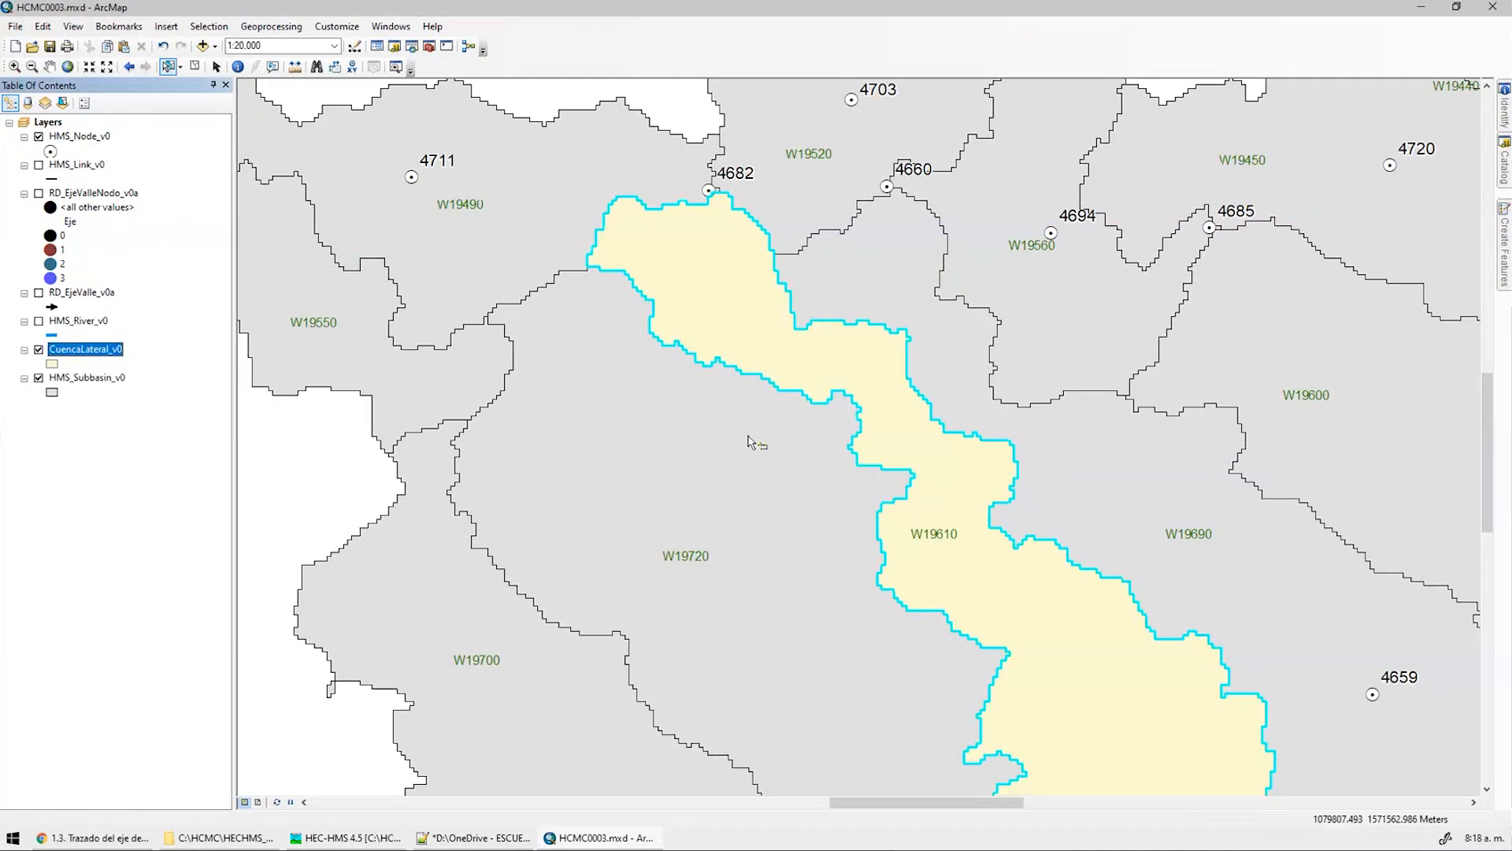
# Hide HMS_Subbasin_v0 and HMS_Node_v0, clear the selection, and show the RD_EjeValle_v0a axis line
pyautogui.keyDown('ctrl'); pyautogui.click(41, 383); pyautogui.keyUp('ctrl')
pyautogui.click(39, 378)
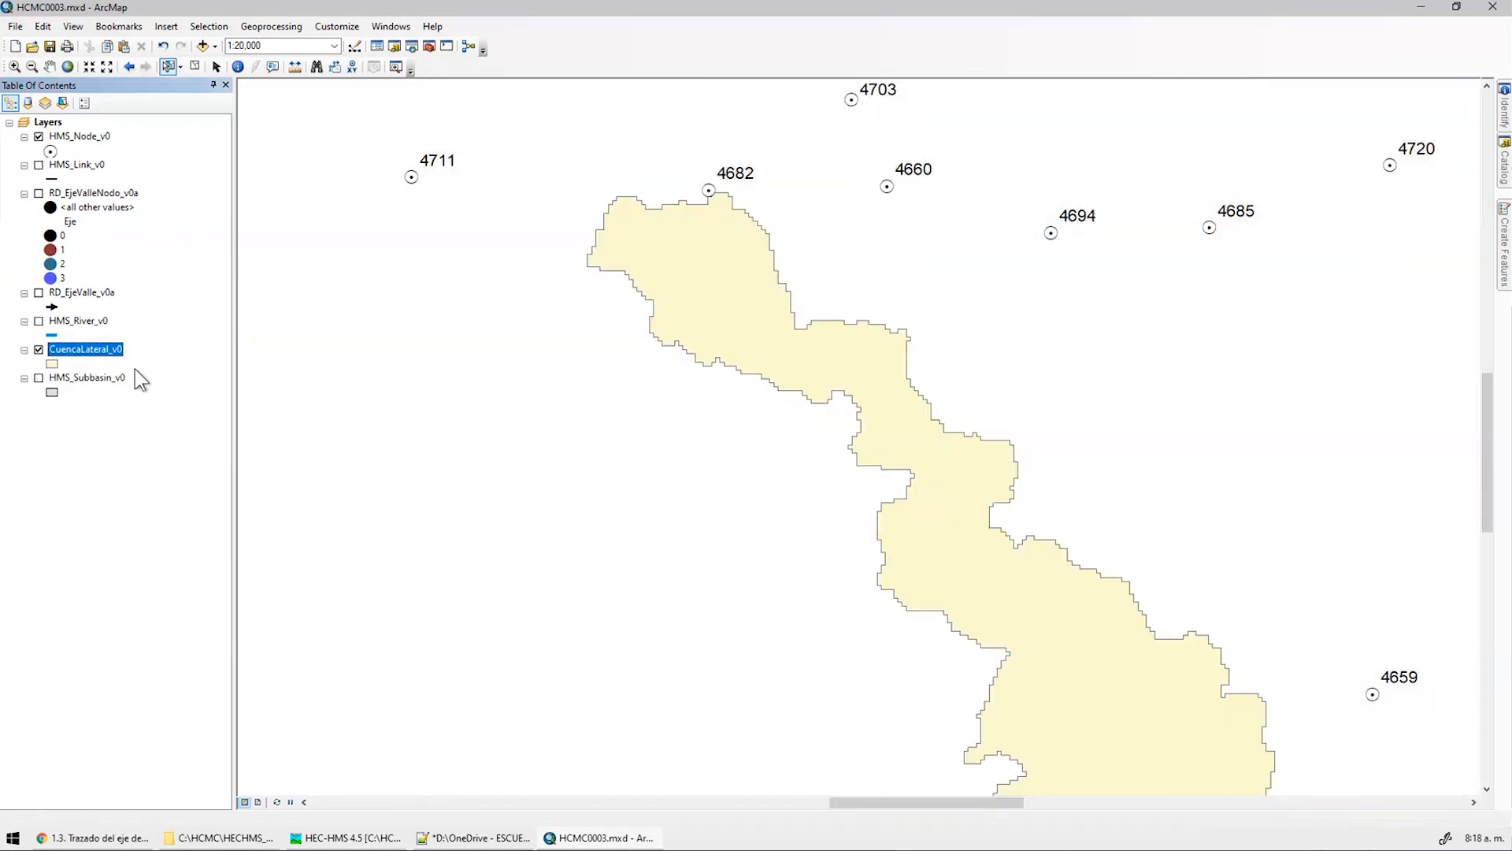
pyautogui.click(197, 66)
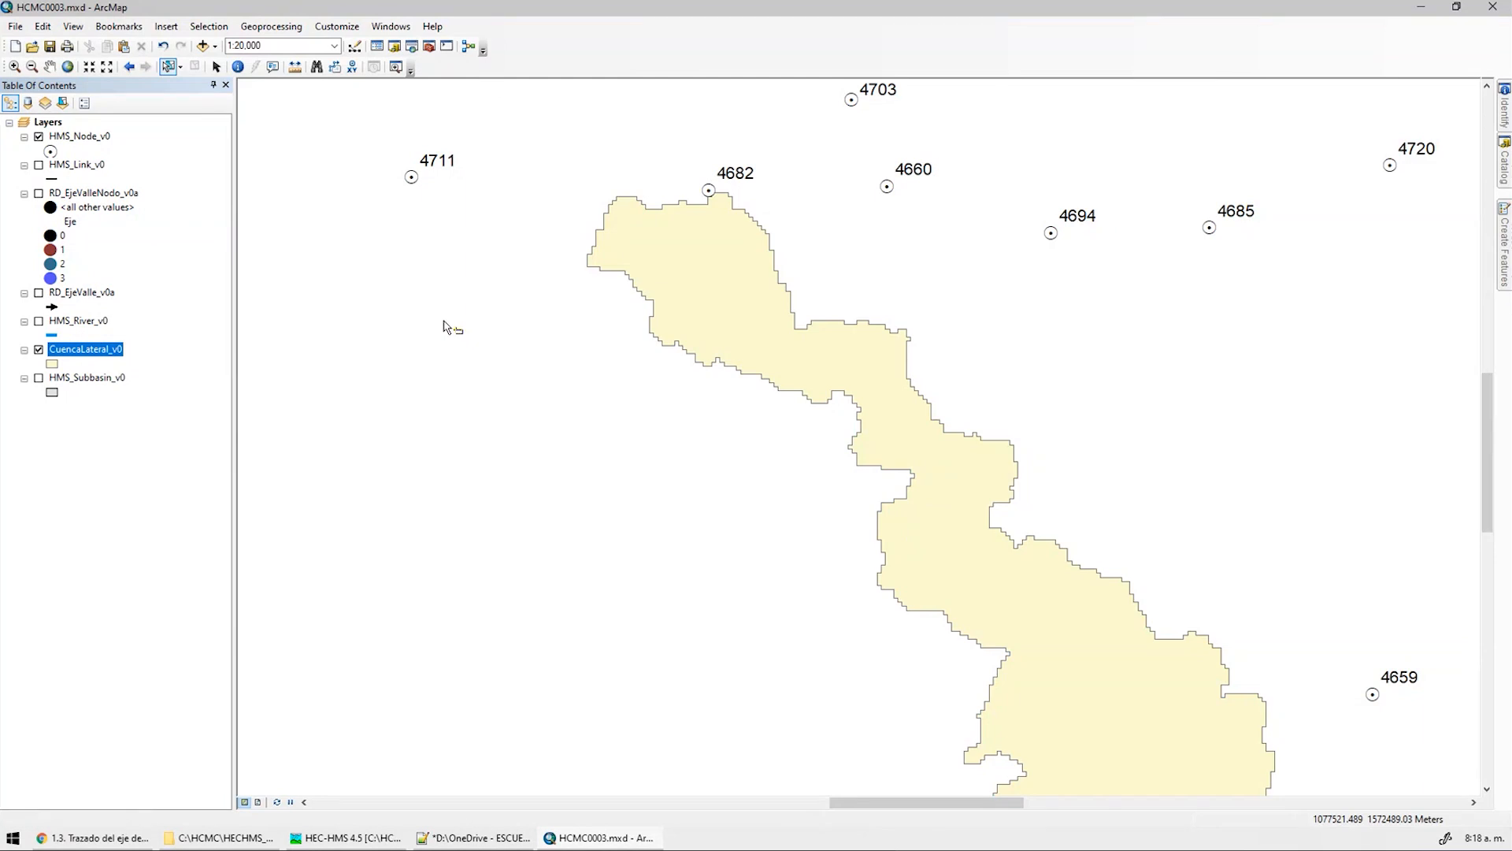
pyautogui.moveTo(441, 320); pyautogui.dragTo(371, 375, button='middle')
pyautogui.click(39, 193)
pyautogui.click(39, 194)
pyautogui.click(38, 293)
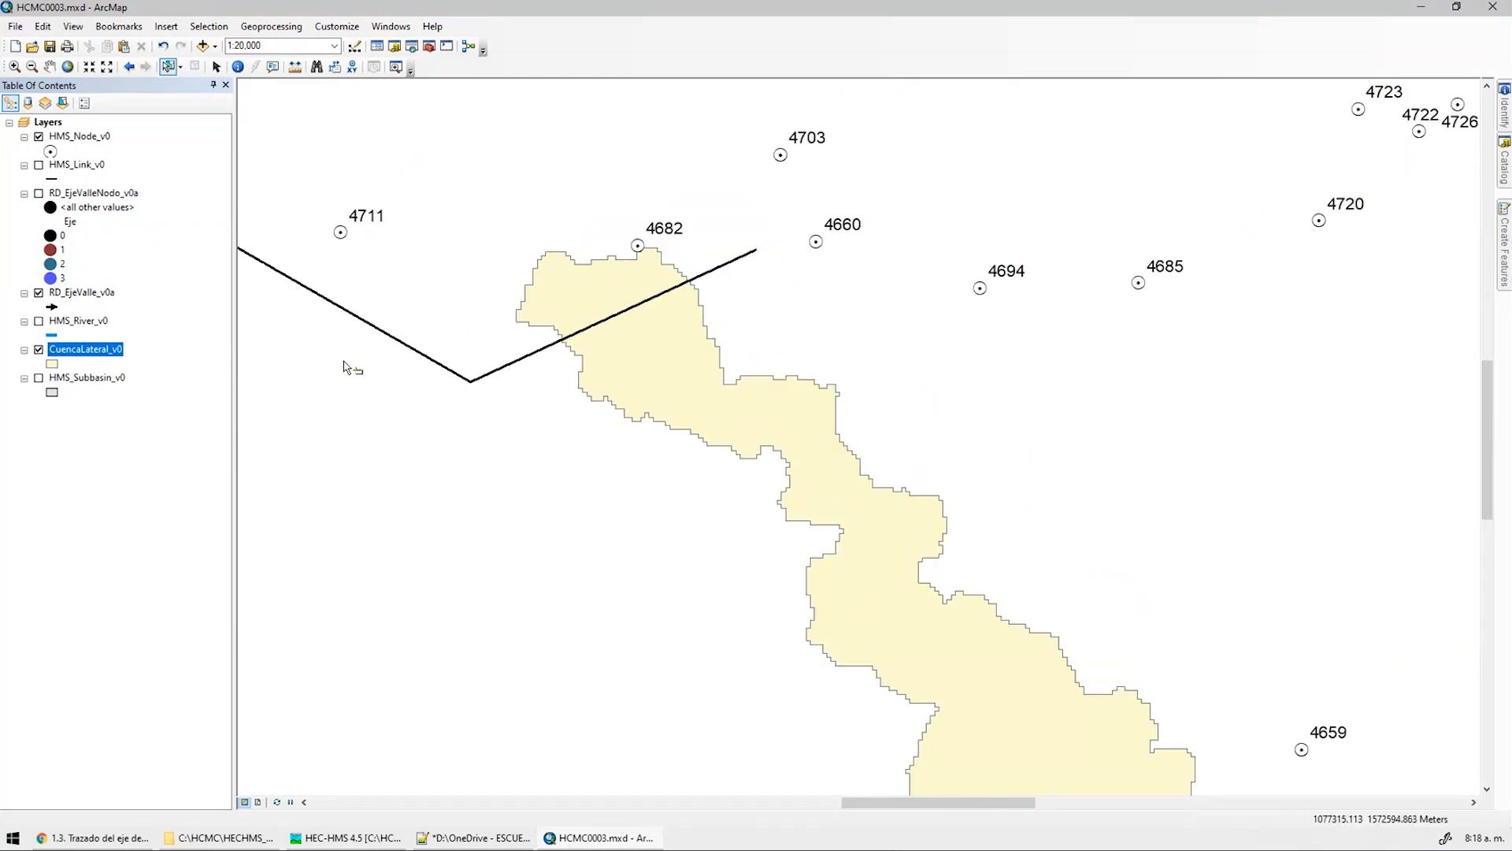
pyautogui.moveTo(347, 371); pyautogui.dragTo(616, 467, button='middle')
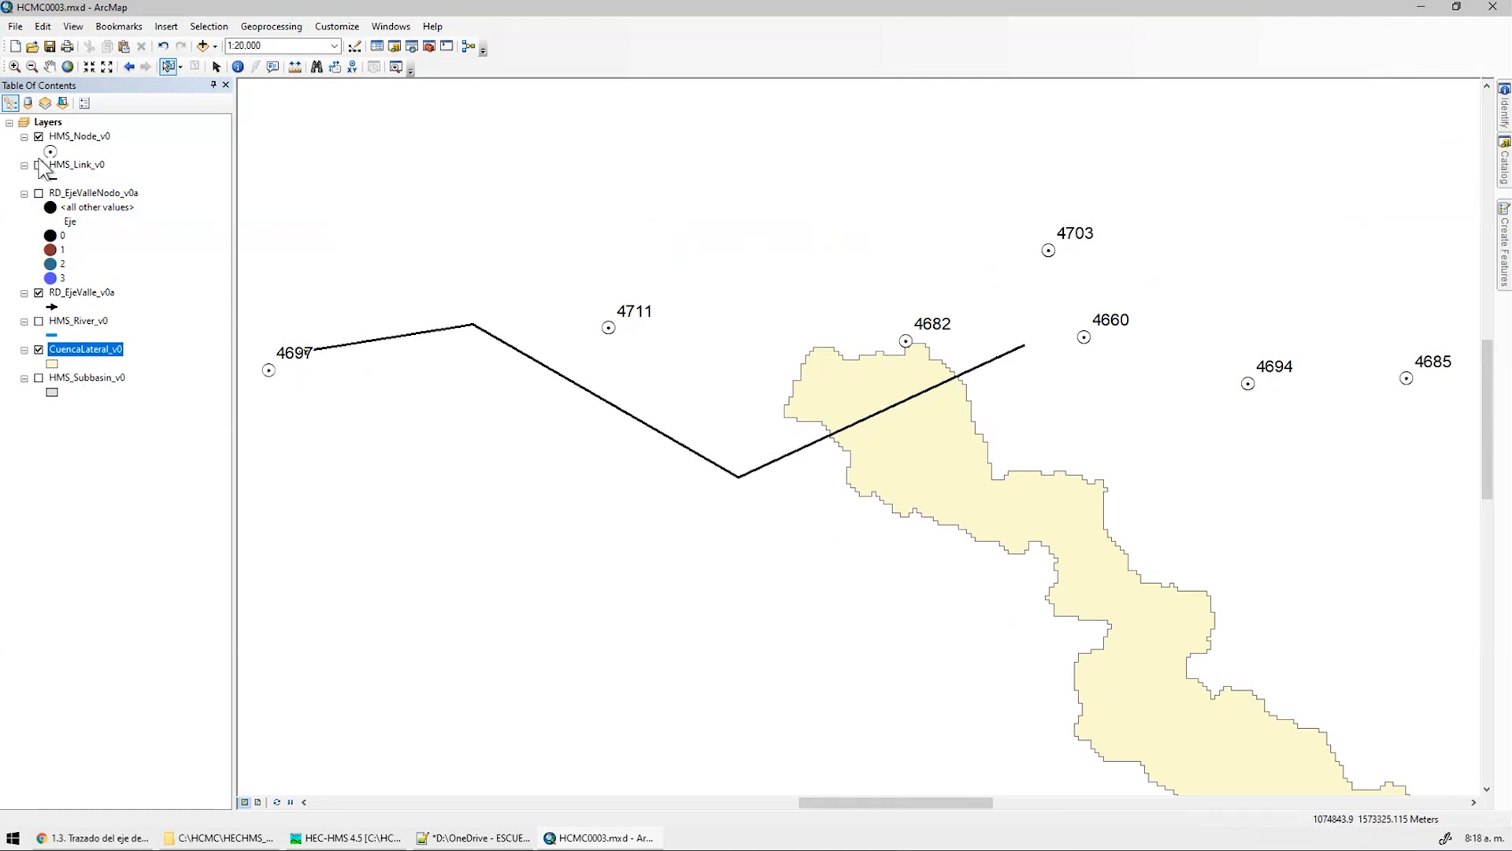
pyautogui.click(24, 137)
pyautogui.click(39, 136)
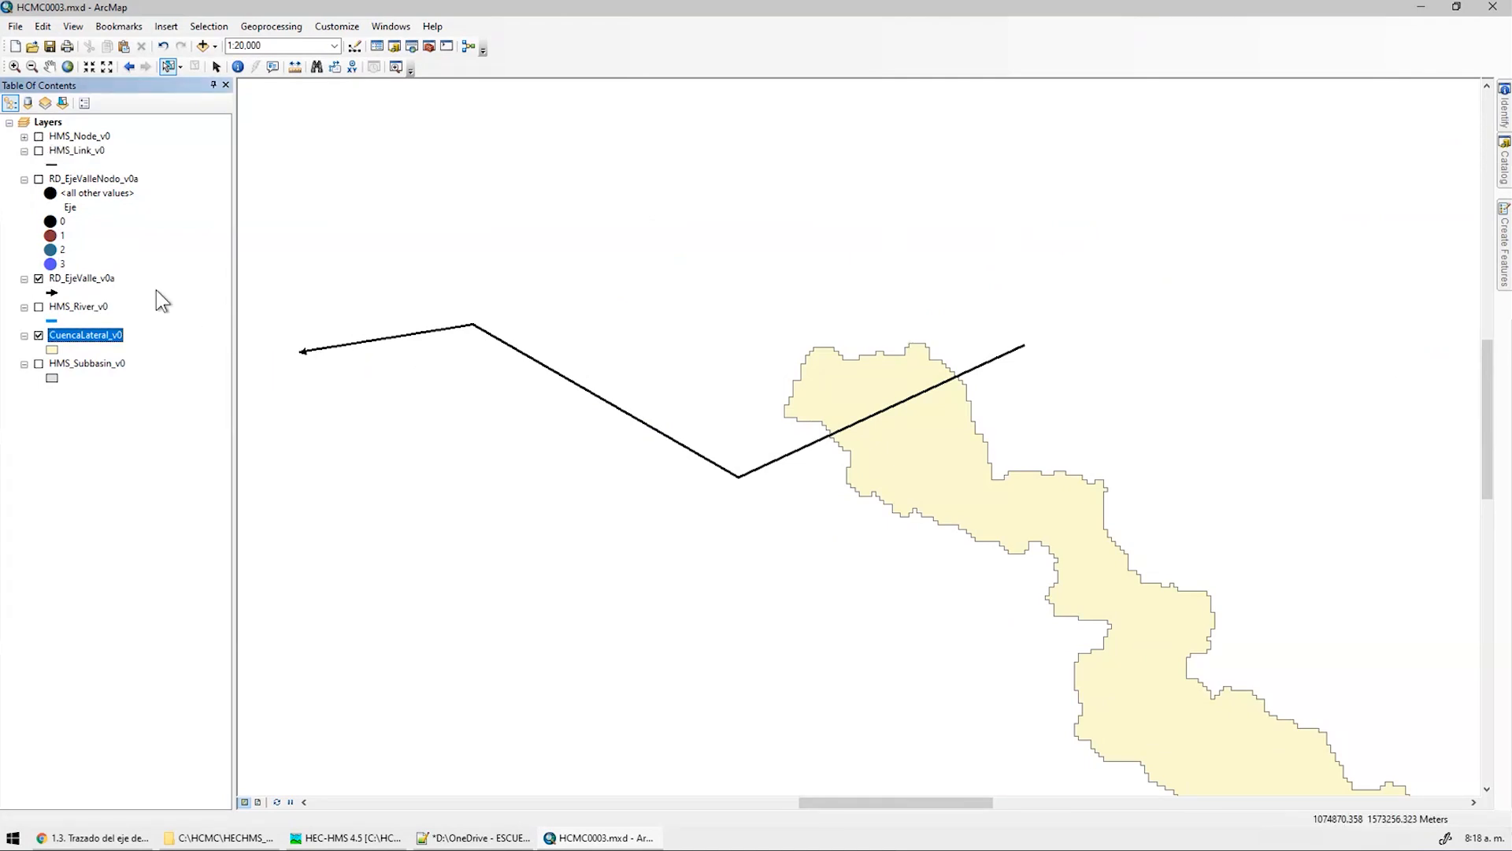
# Give the valley axis line an Arrow at End symbol with width 0.40
pyautogui.click(52, 293)
pyautogui.moveTo(788, 319); pyautogui.dragTo(787, 551)
pyautogui.click(581, 418)
pyautogui.click(905, 579)
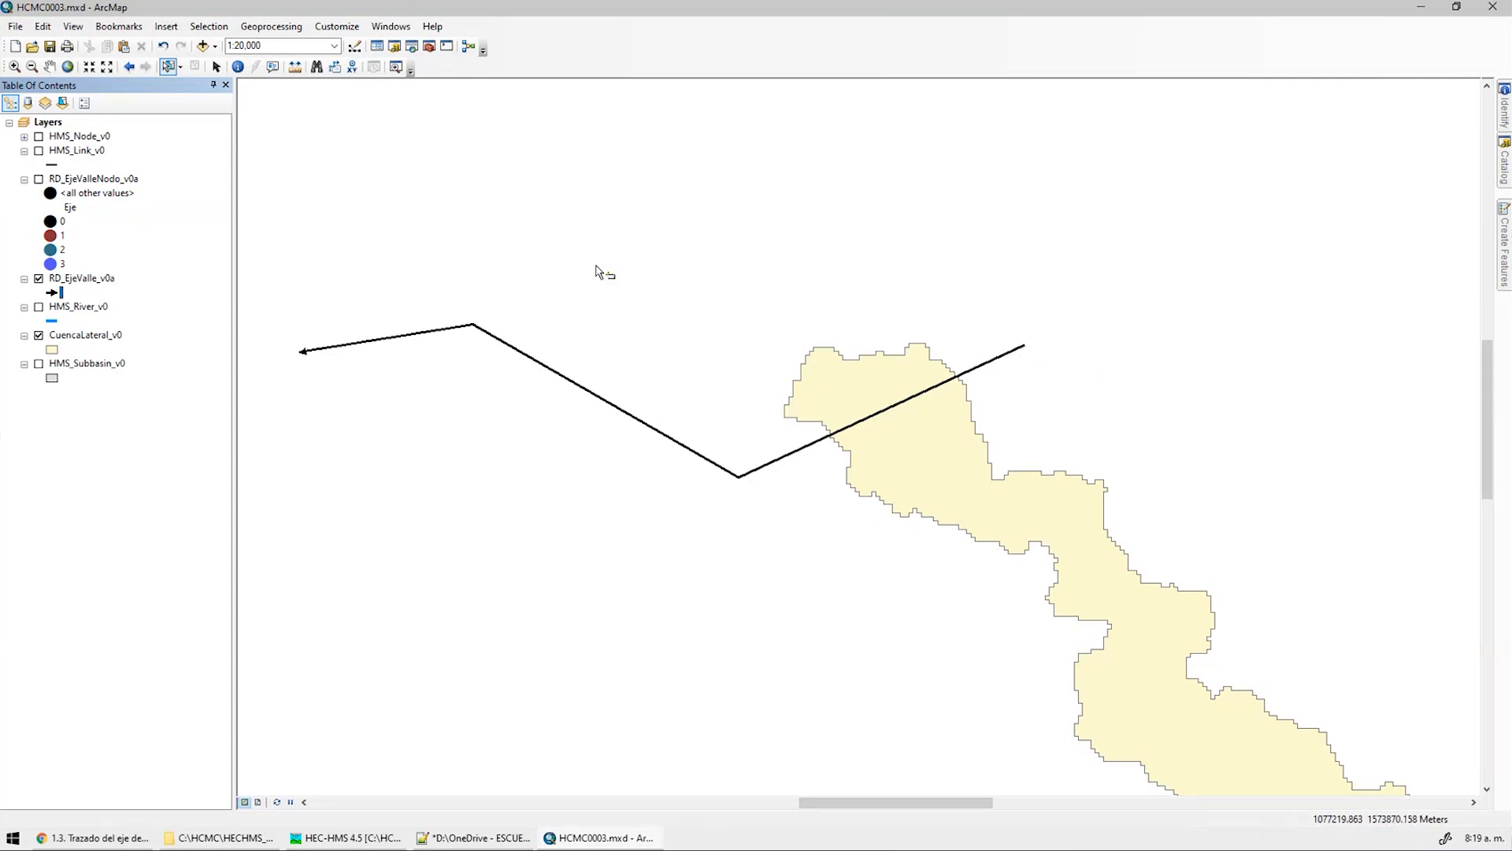
pyautogui.click(63, 102)
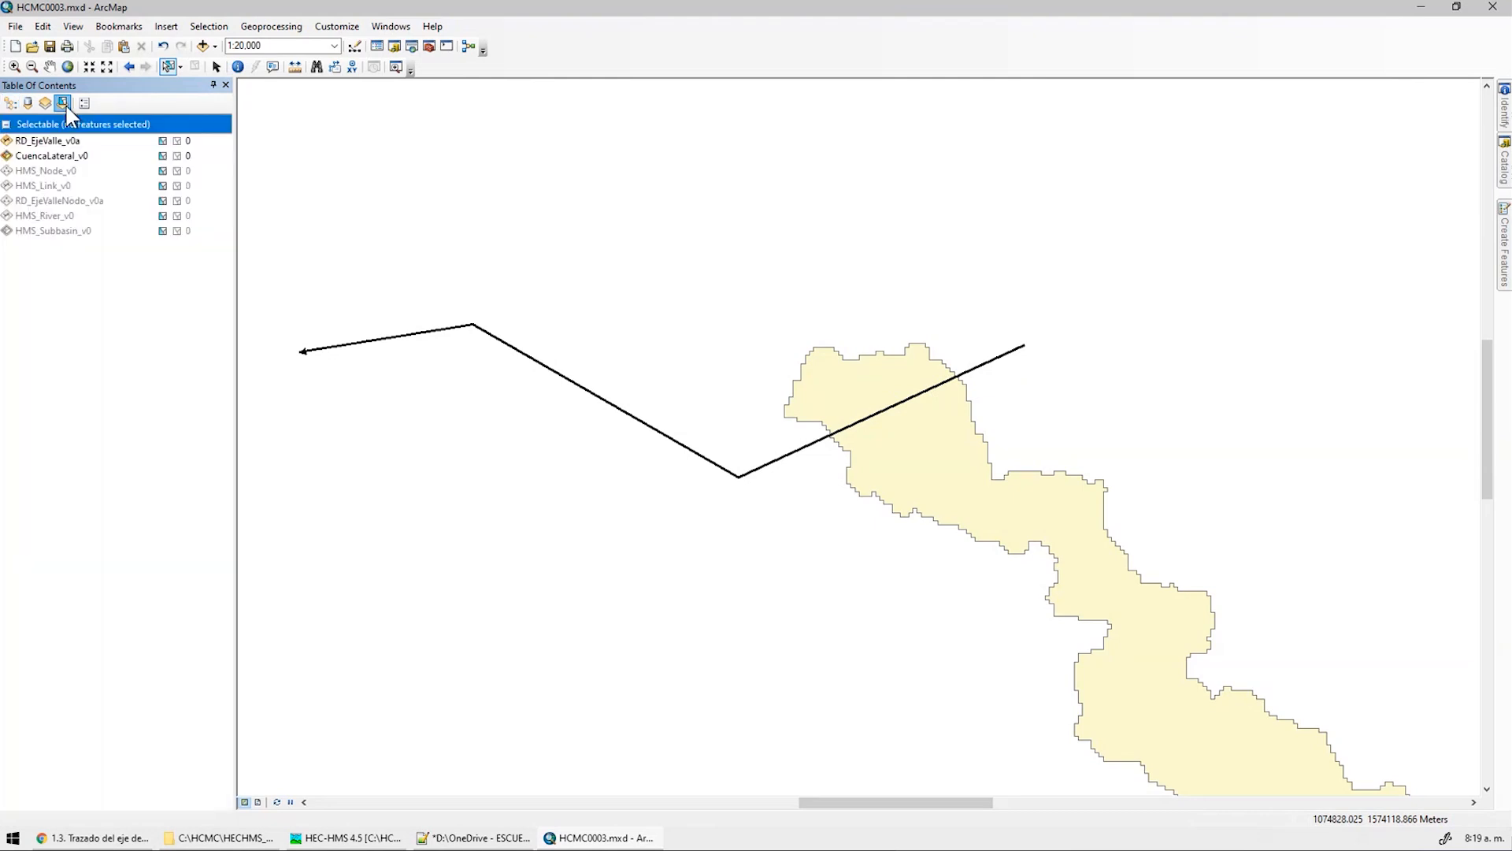
# Make CuencaLateral_v0 the only selectable layer and select its lateral subbasin polygon
pyautogui.click(100, 141)
pyautogui.click(87, 232)
pyautogui.keyDown('shift'); pyautogui.click(118, 144); pyautogui.keyUp('shift')
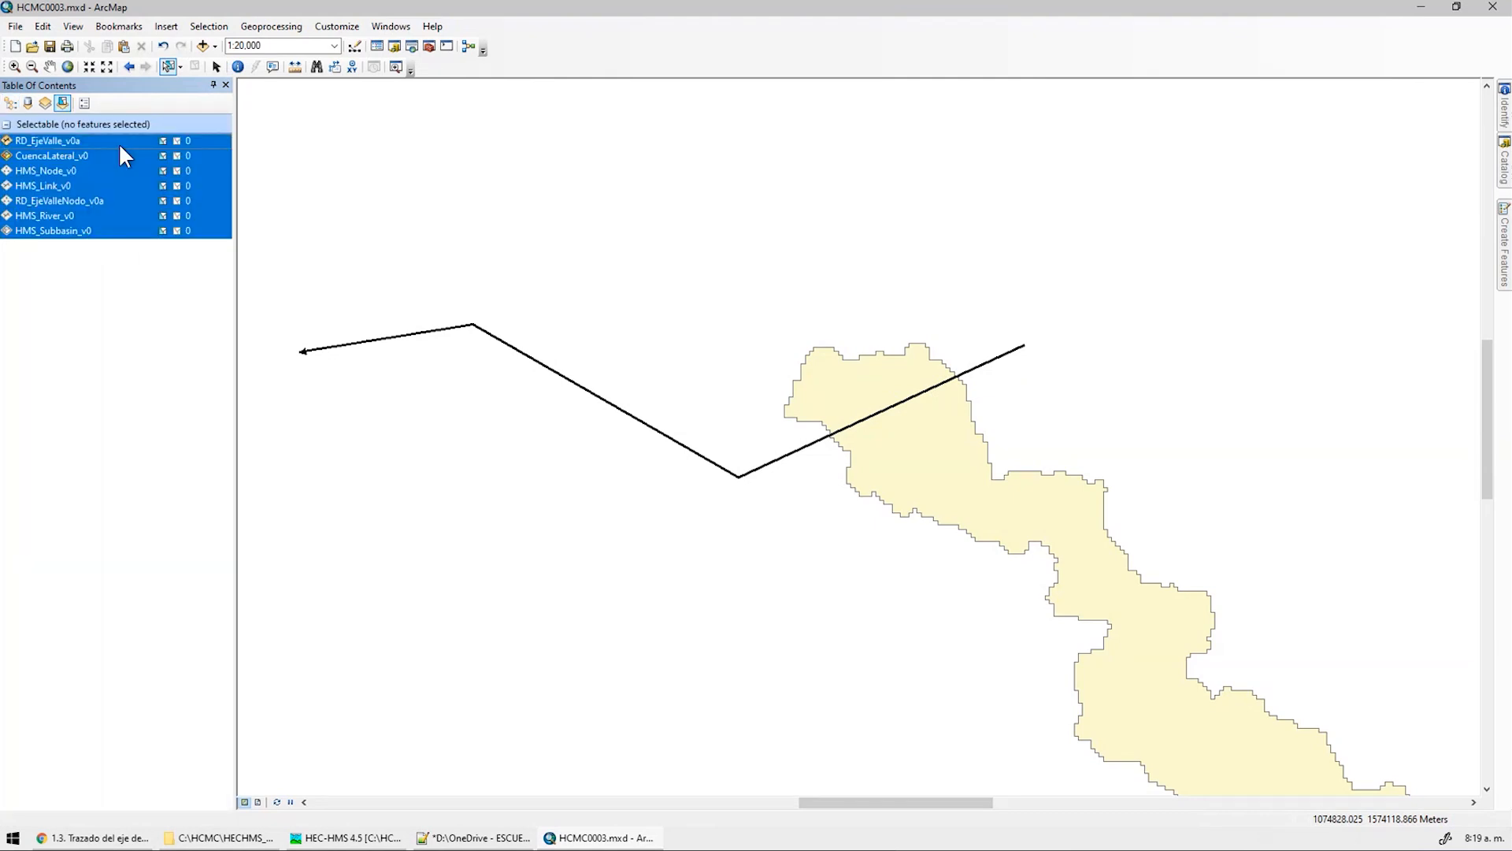
pyautogui.click(163, 201)
pyautogui.click(164, 202)
pyautogui.click(87, 156)
pyautogui.click(163, 156)
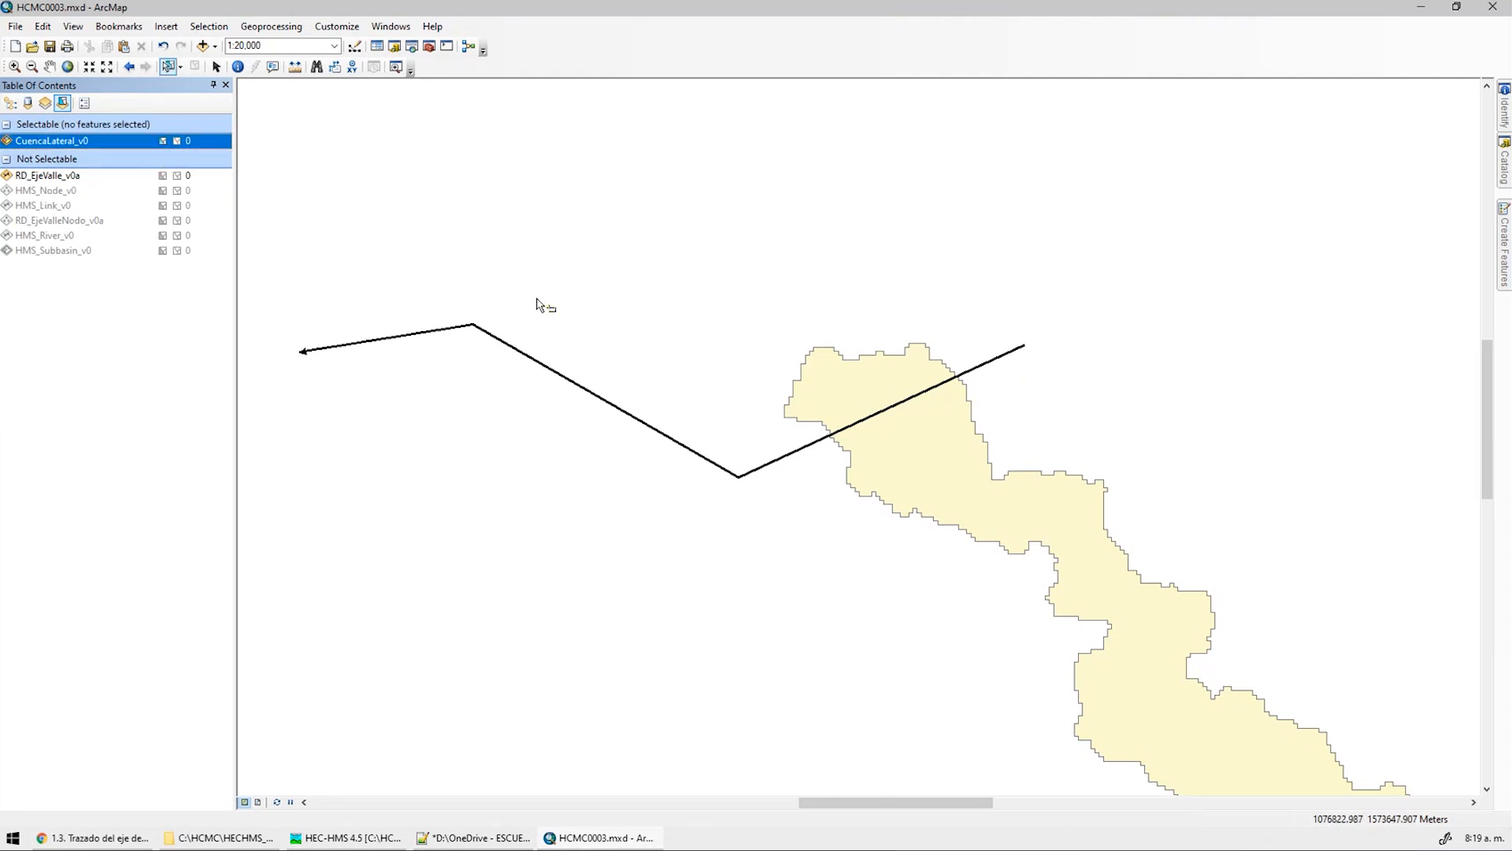
pyautogui.click(958, 442)
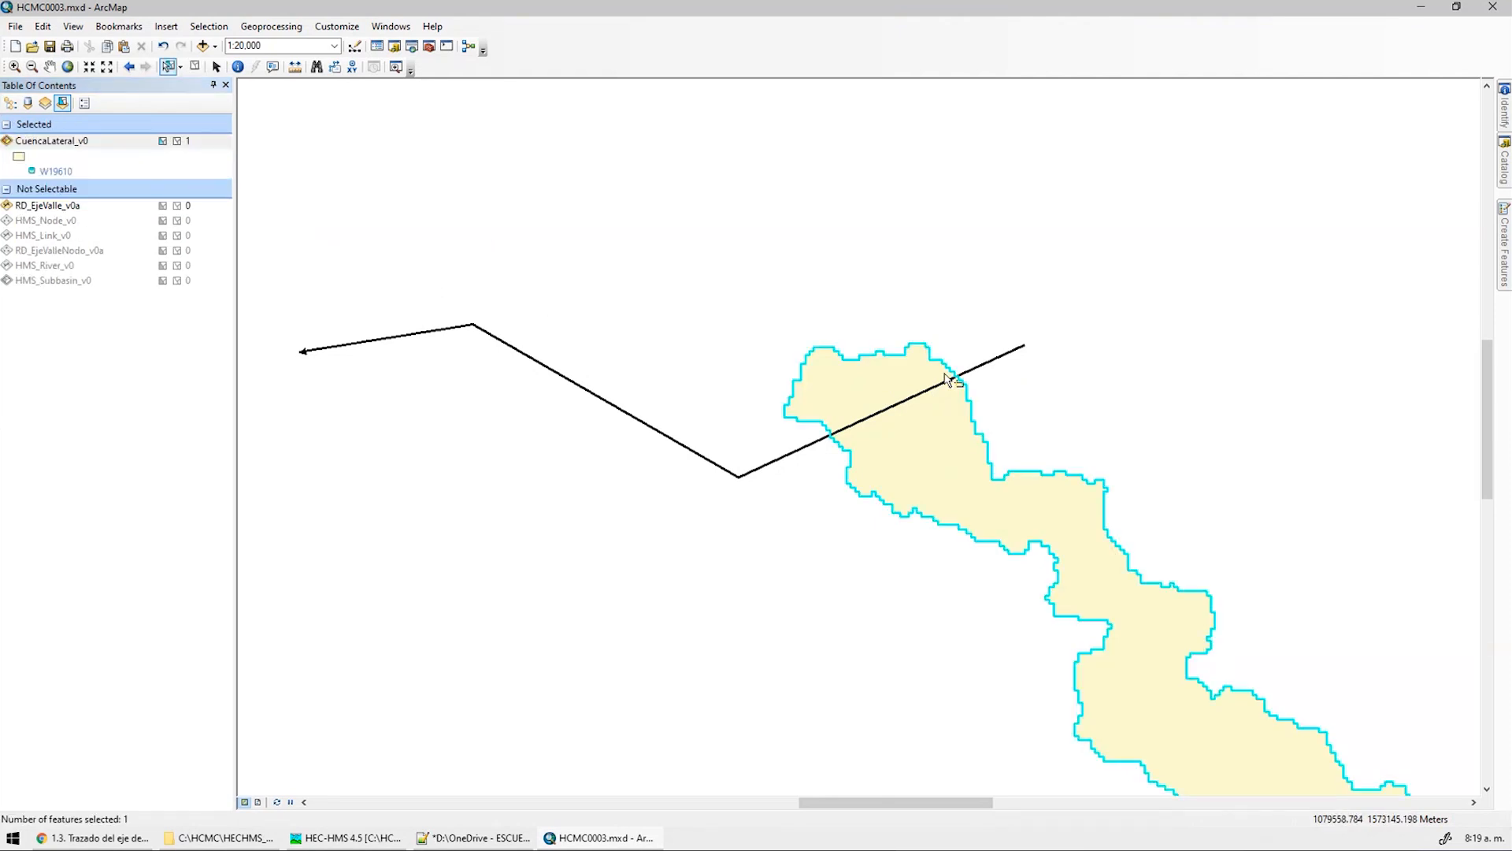
pyautogui.moveTo(879, 353); pyautogui.dragTo(772, 265, button='middle')
pyautogui.scroll(-4, 772, 265)
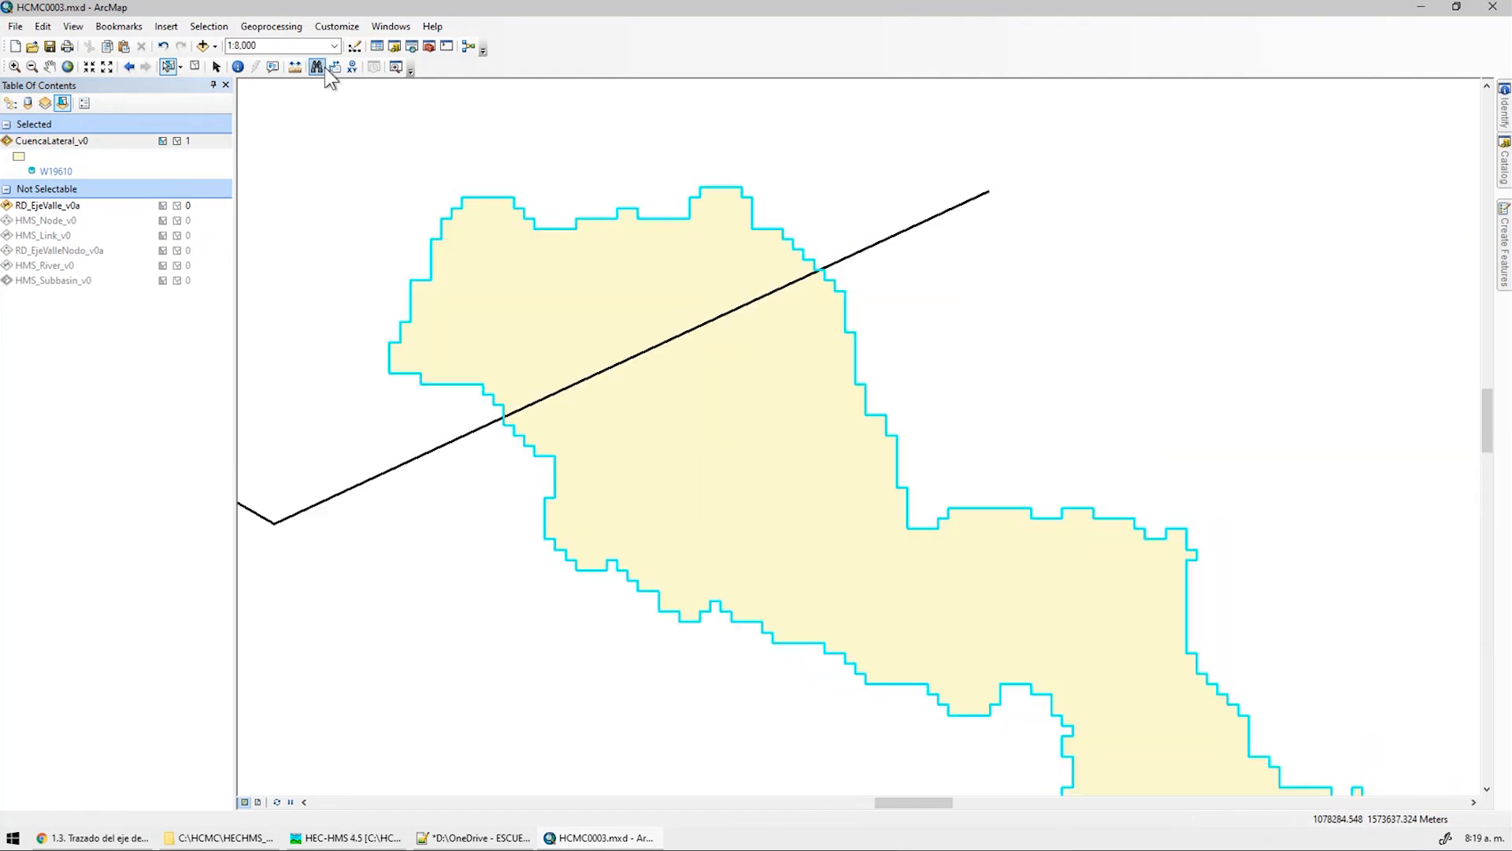
# Show the Editor toolbar and start an edit session on CuencaLateral_v0
pyautogui.rightClick(329, 66)
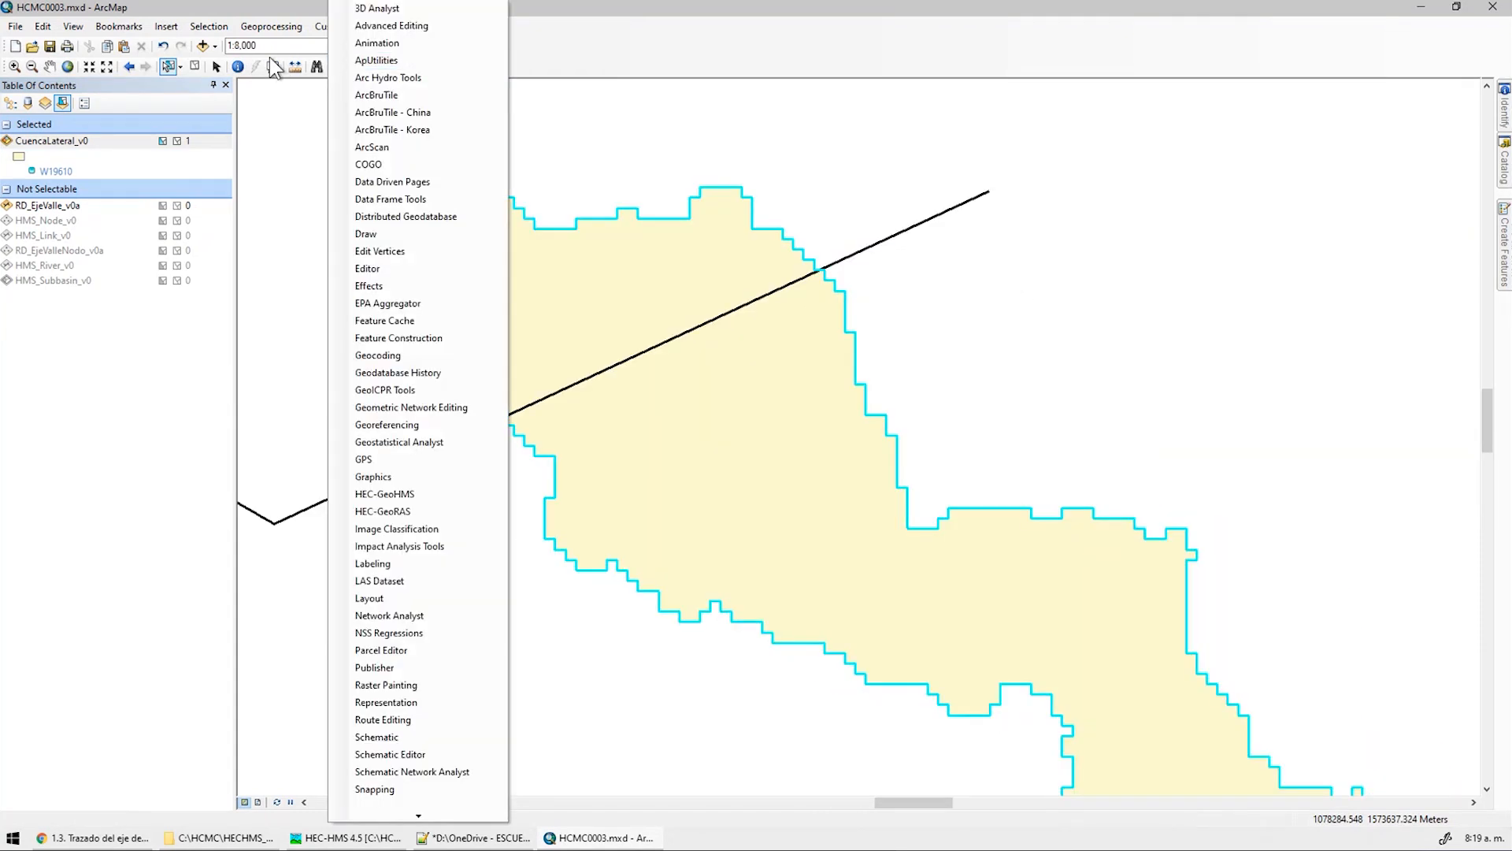
pyautogui.click(337, 26)
pyautogui.click(337, 26)
pyautogui.moveTo(390, 50)
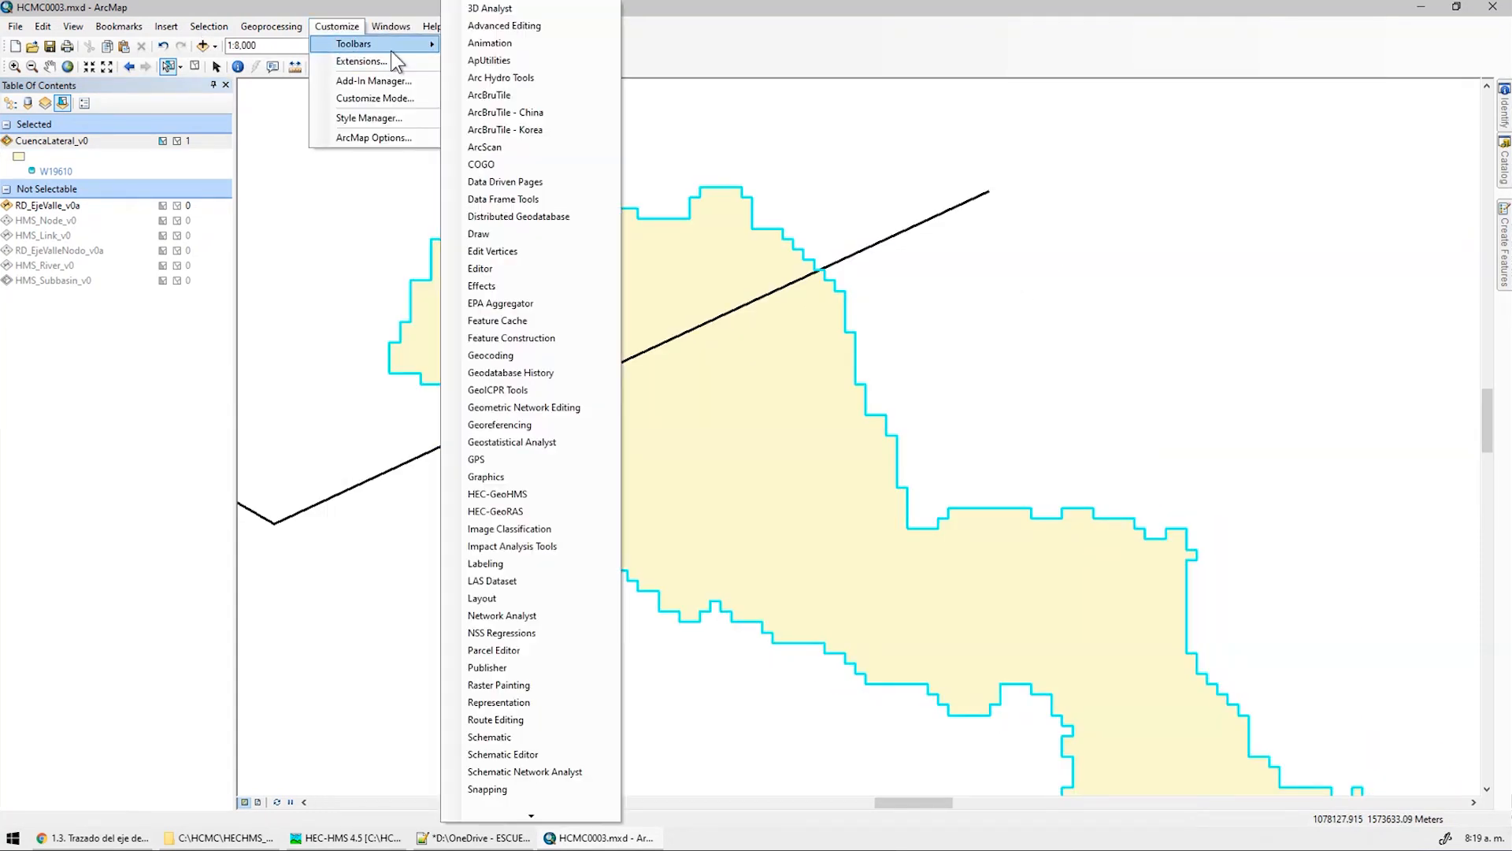
pyautogui.moveTo(532, 813)
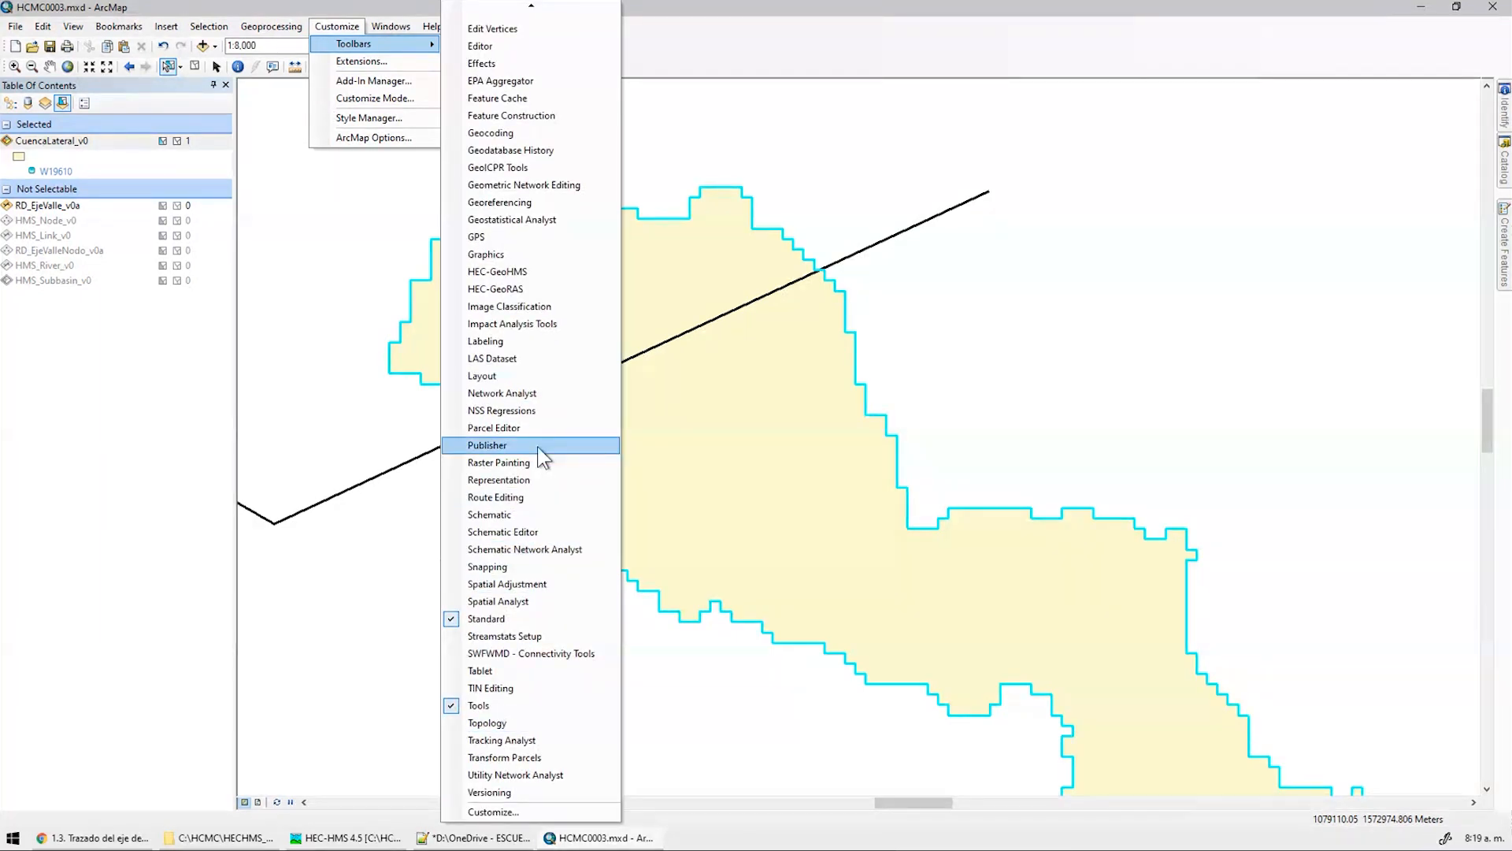
pyautogui.click(490, 45)
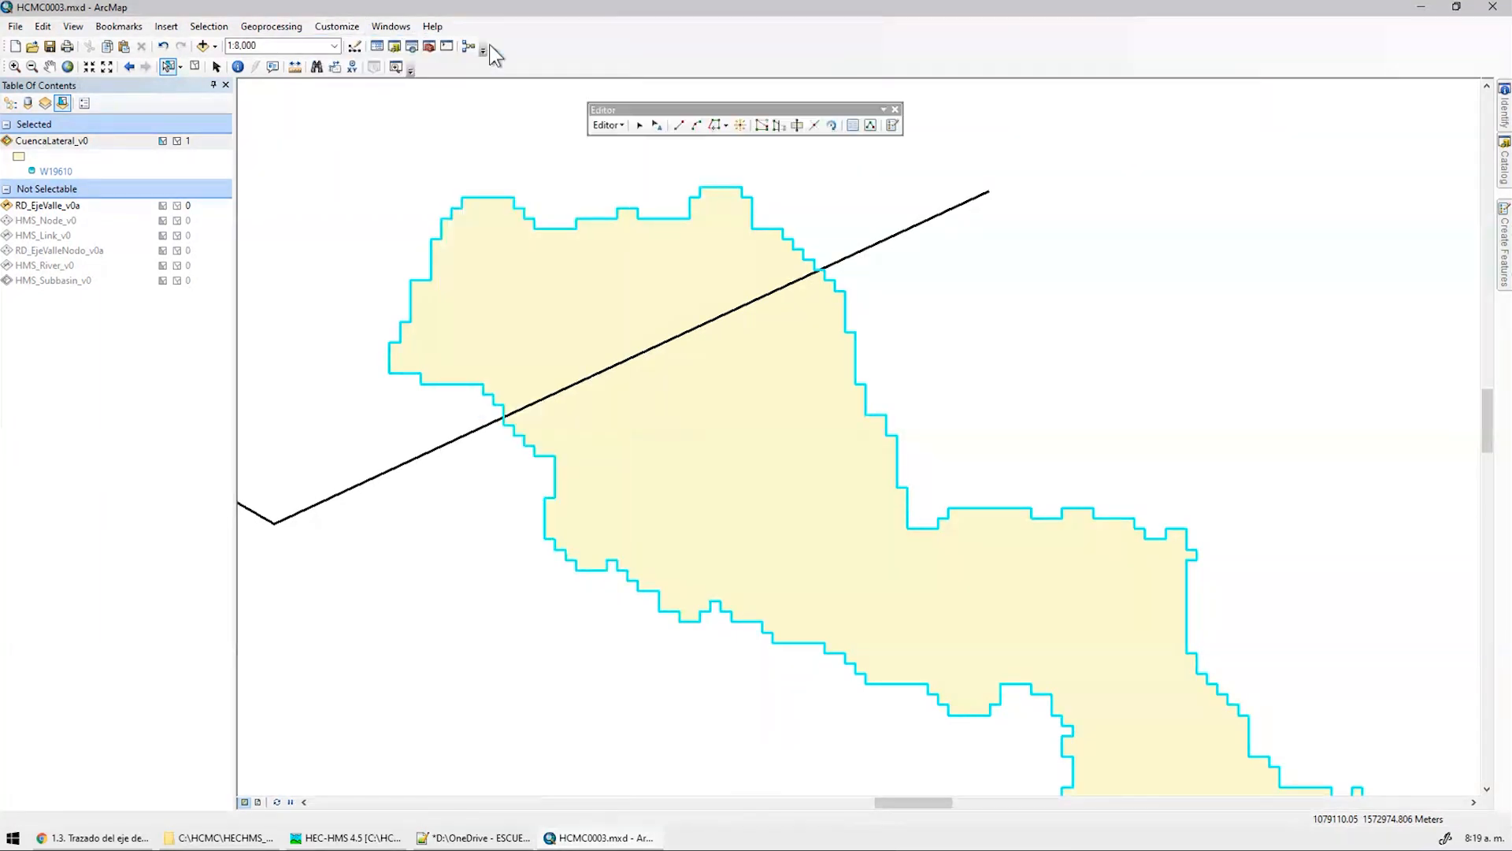
pyautogui.click(608, 126)
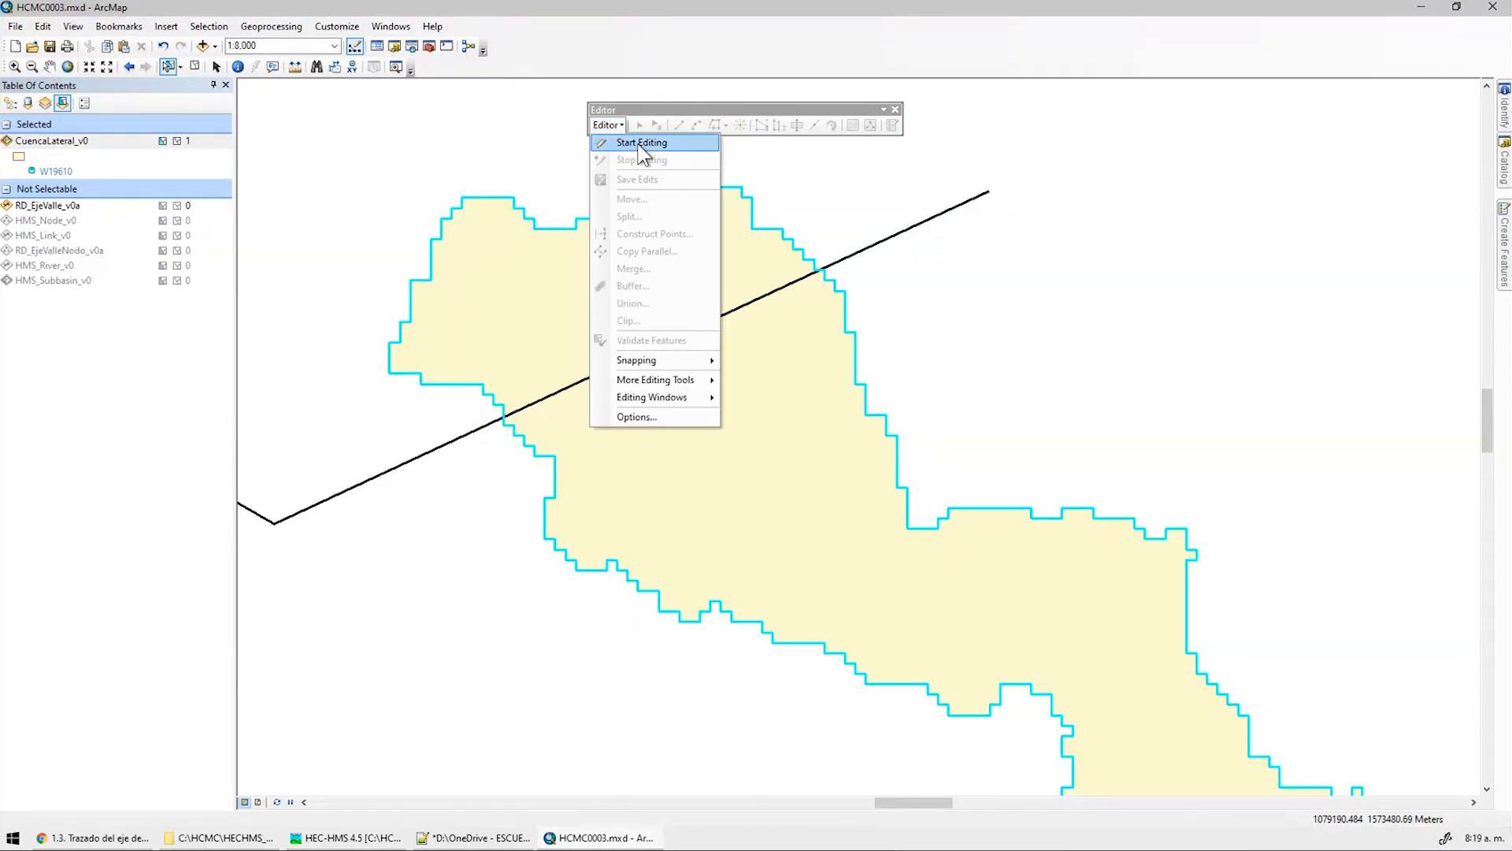
pyautogui.click(642, 144)
pyautogui.click(776, 246)
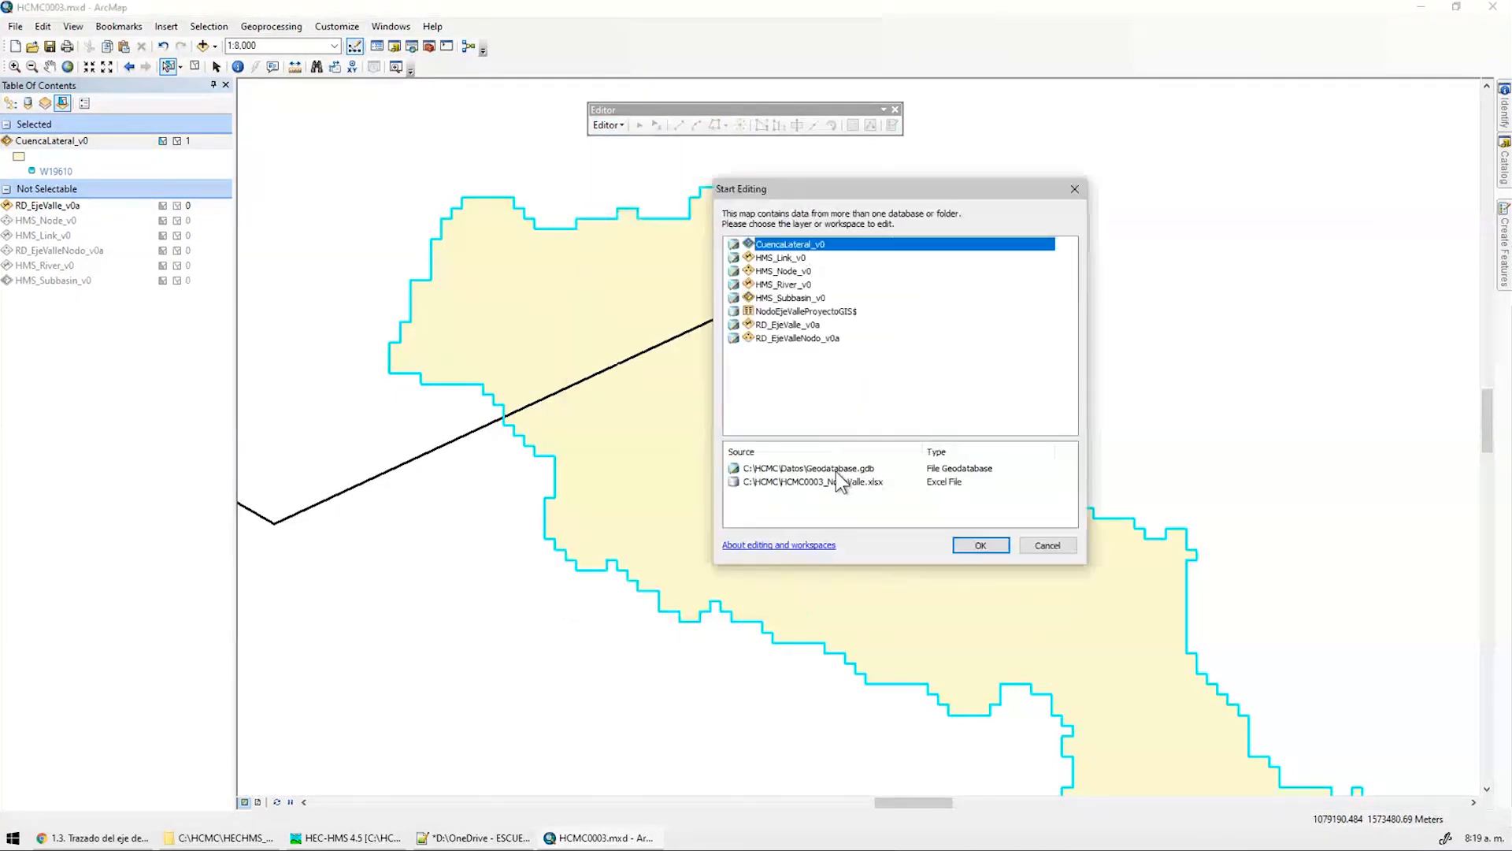
pyautogui.click(985, 552)
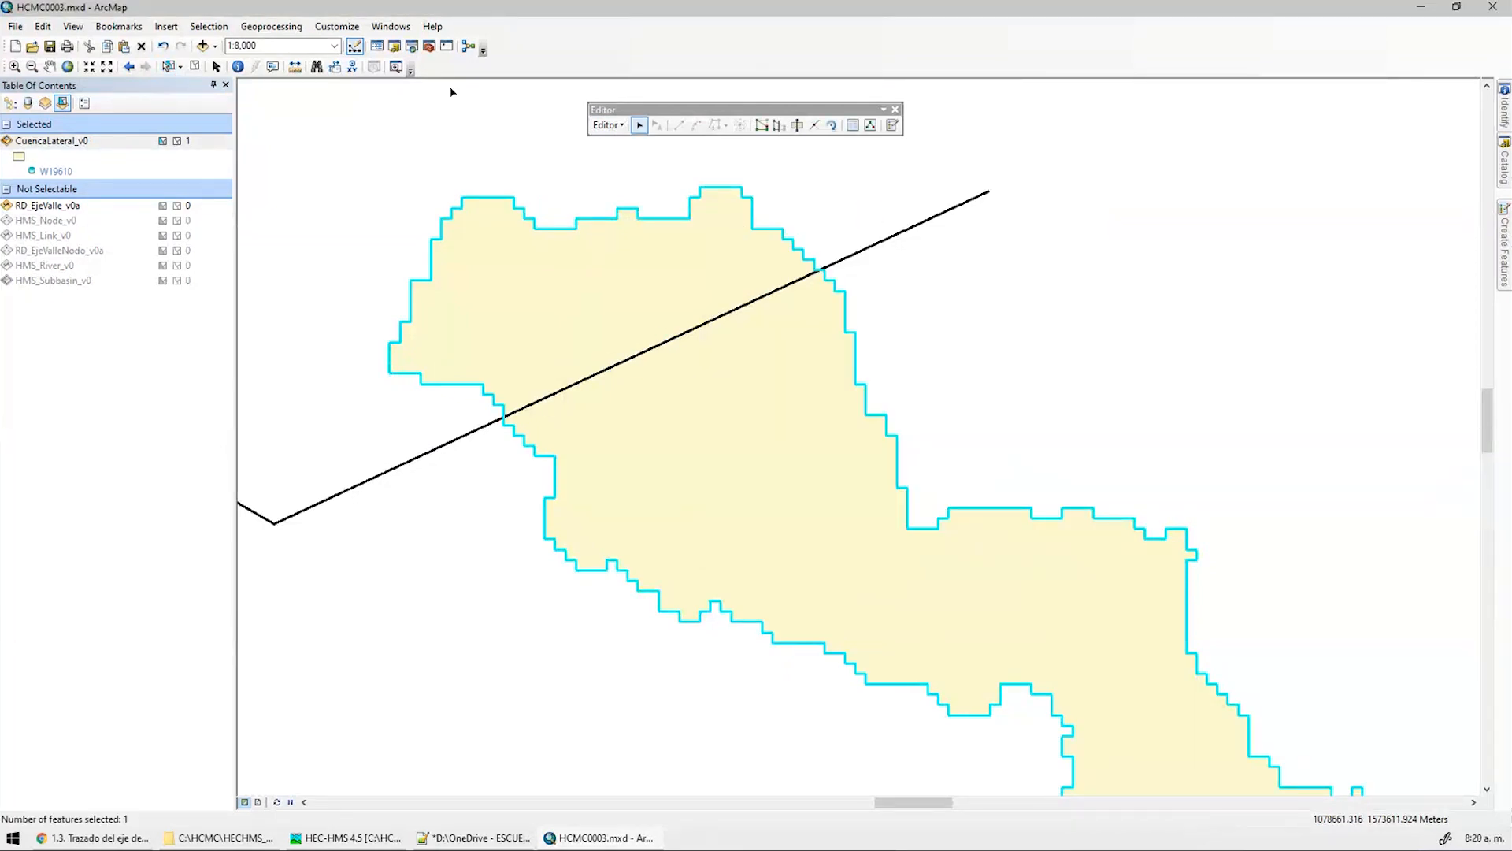
# Show the Snapping toolbar and open its snapping options
pyautogui.click(338, 26)
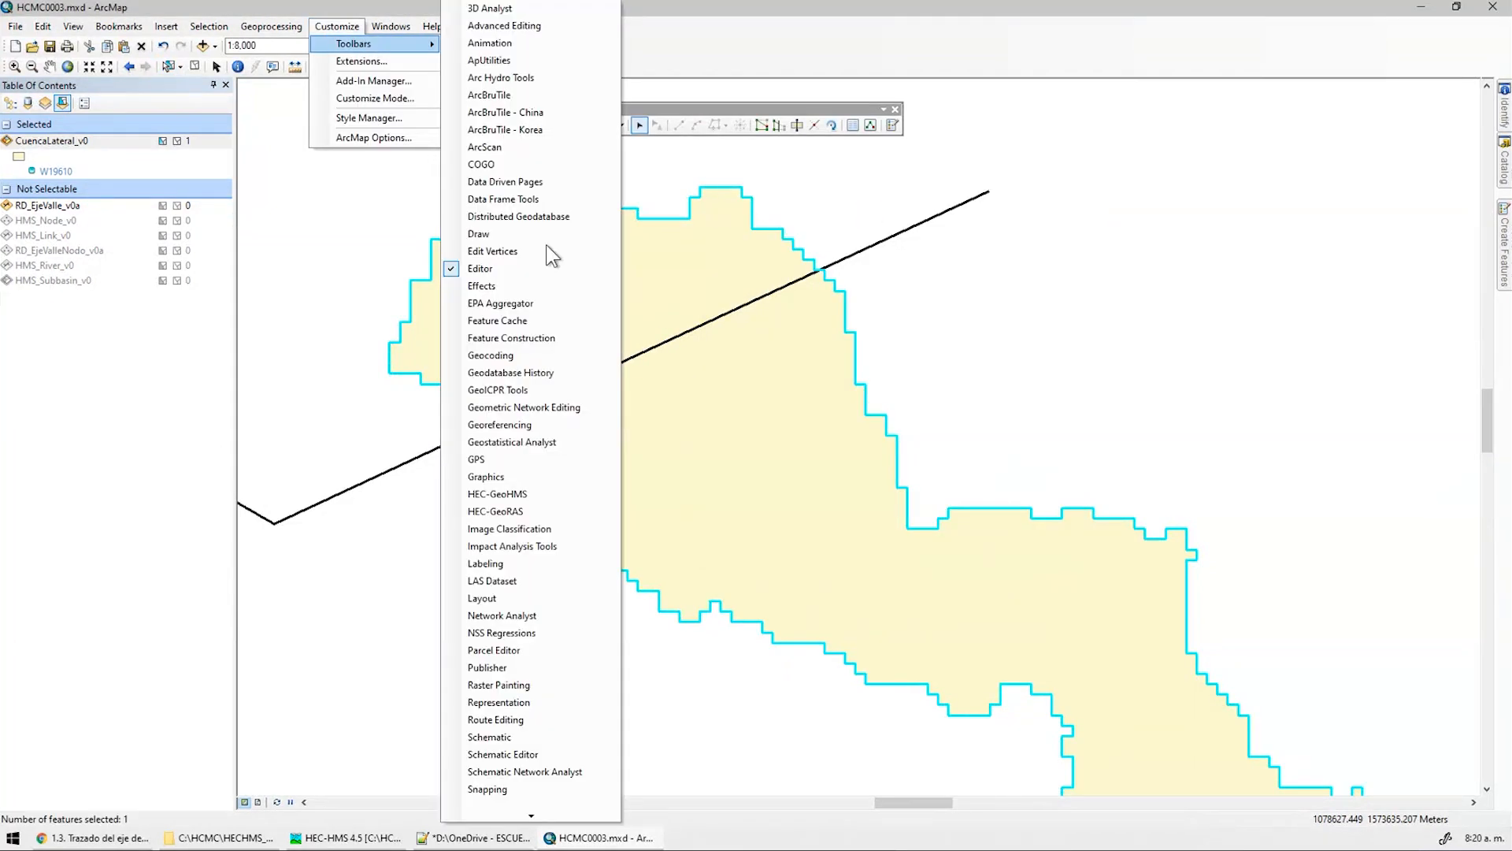
pyautogui.press('ctrl')
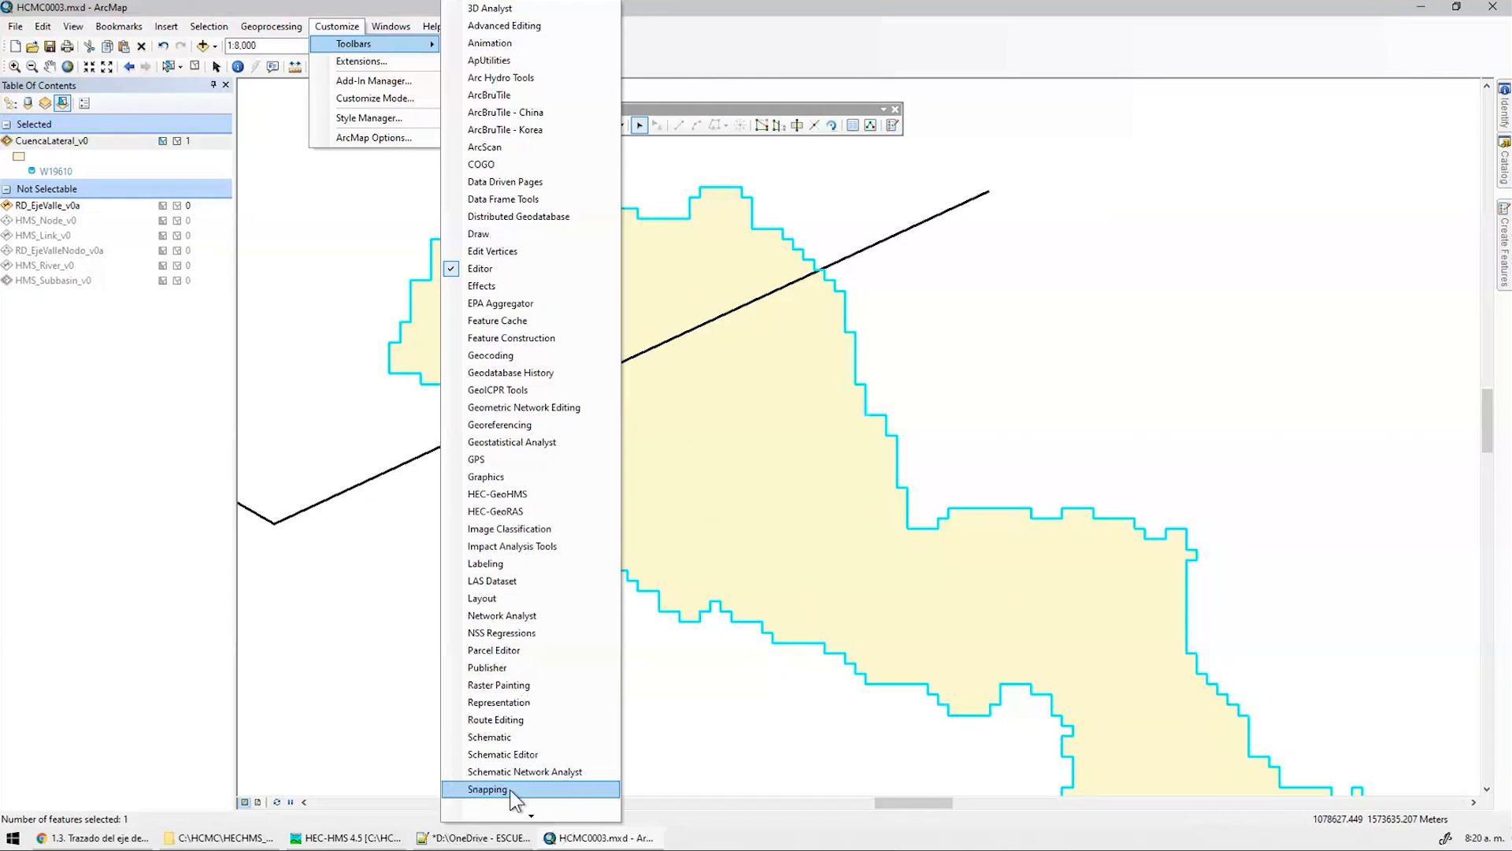
pyautogui.click(510, 790)
pyautogui.click(356, 126)
pyautogui.click(389, 147)
# Turn on snapping and cut the lateral subbasin polygon along the valley axis with Cut Polygons
pyautogui.click(356, 126)
pyautogui.click(406, 149)
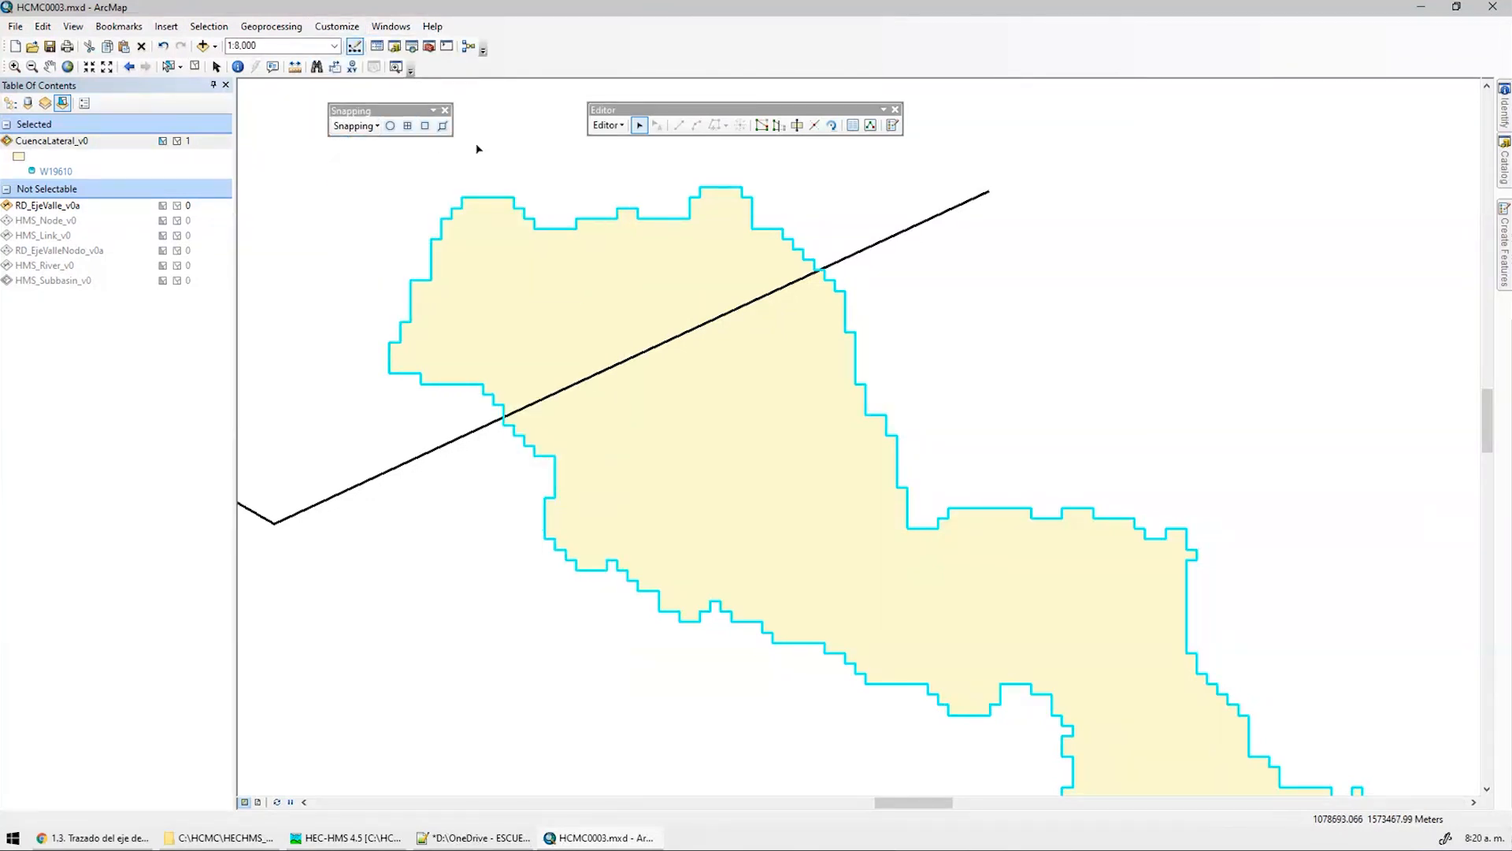
pyautogui.scroll(-4, 811, 262)
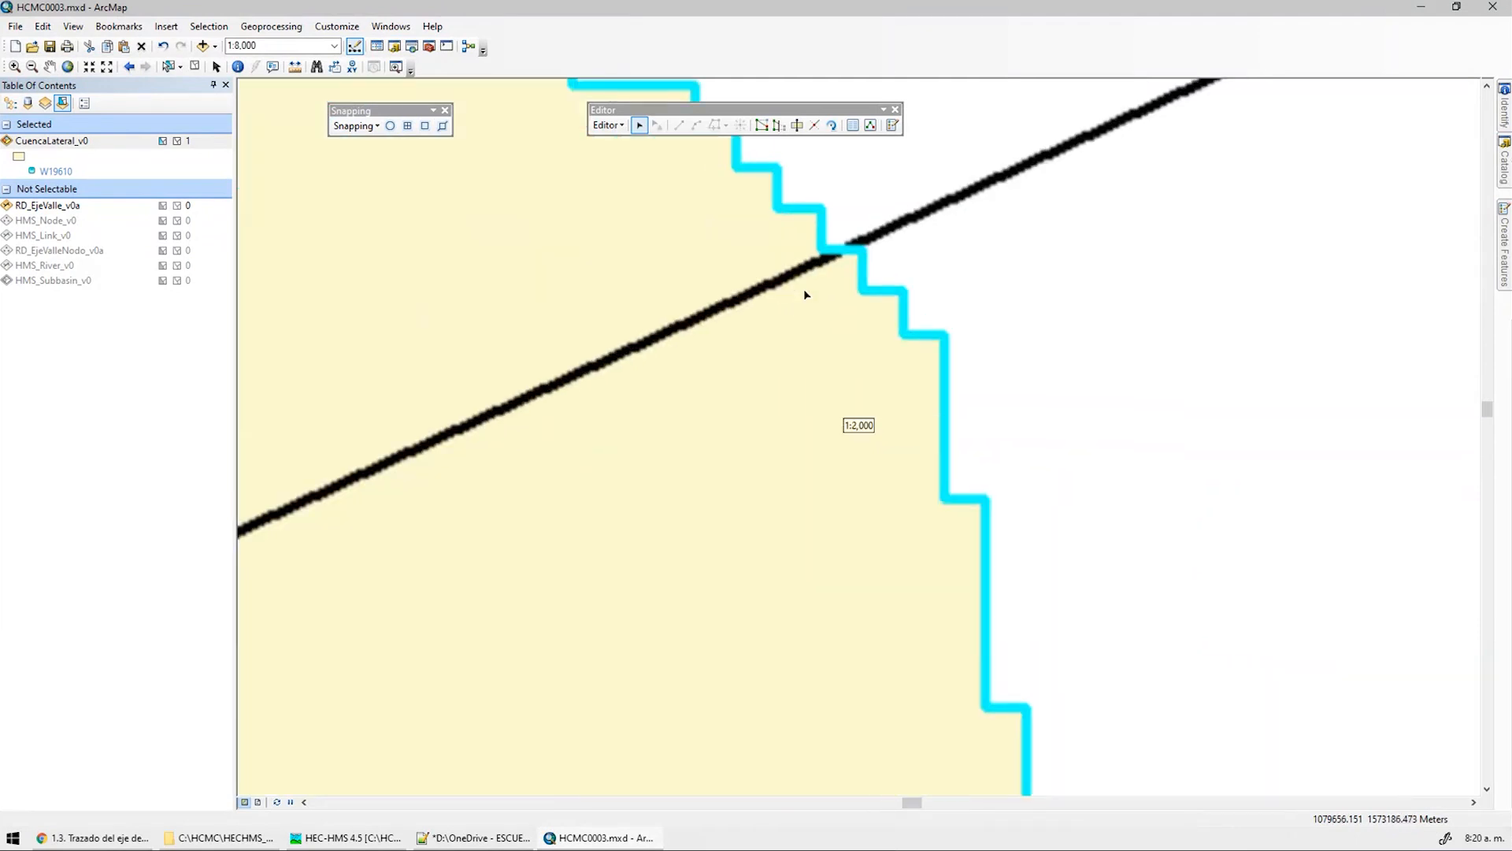
pyautogui.click(797, 126)
pyautogui.click(857, 250)
pyautogui.scroll(4, 581, 347)
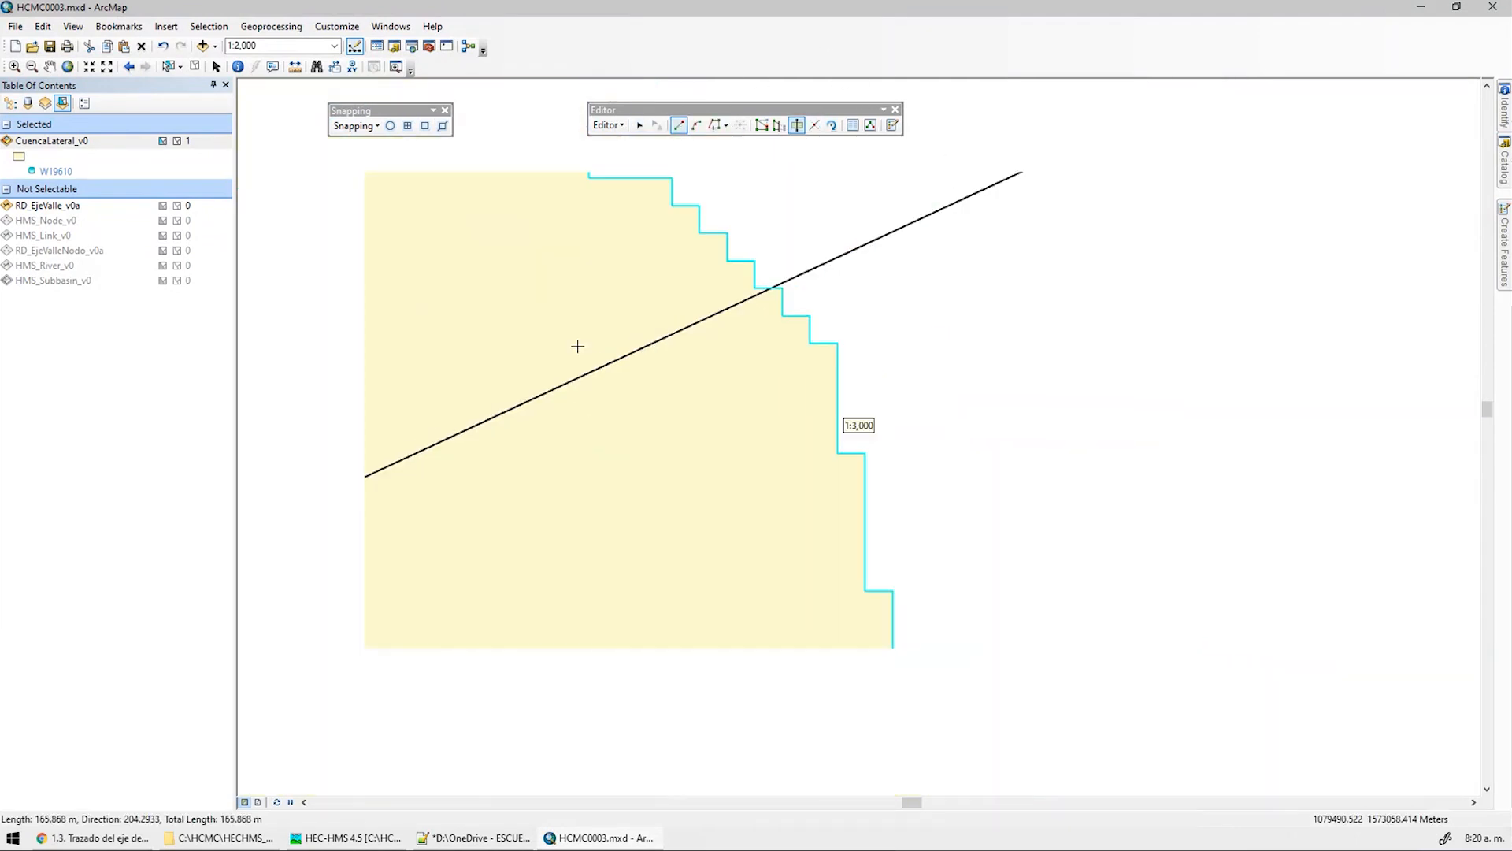
pyautogui.scroll(-4, 724, 429)
pyautogui.doubleClick(724, 431)
pyautogui.scroll(2, 557, 425)
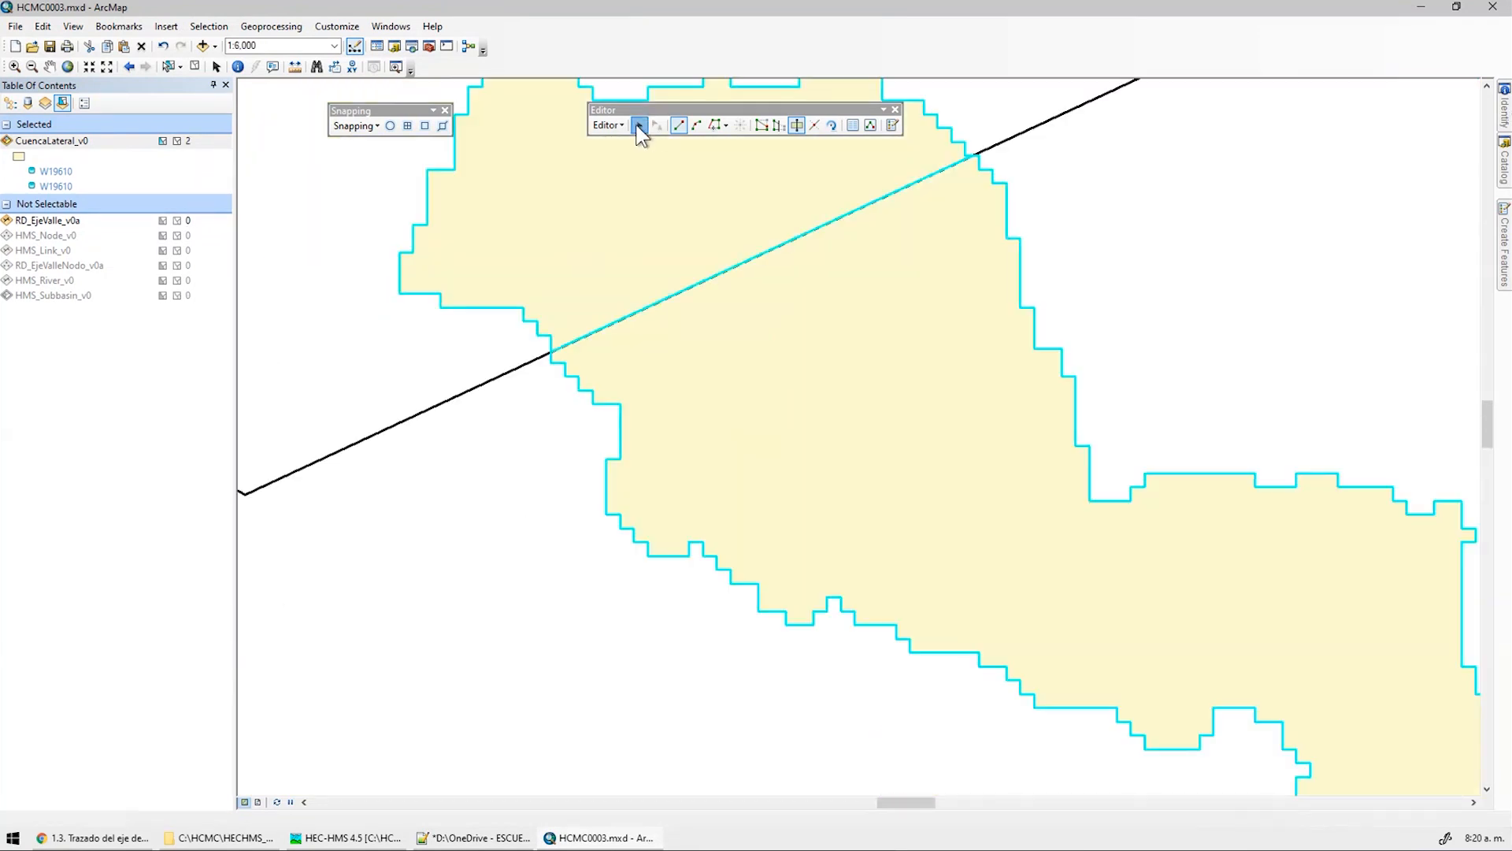
# Deselect the new polygons, hide the valley axis, and stop editing, saving the split
pyautogui.click(638, 125)
pyautogui.click(609, 419)
pyautogui.scroll(2, 610, 419)
pyautogui.scroll(2, 905, 302)
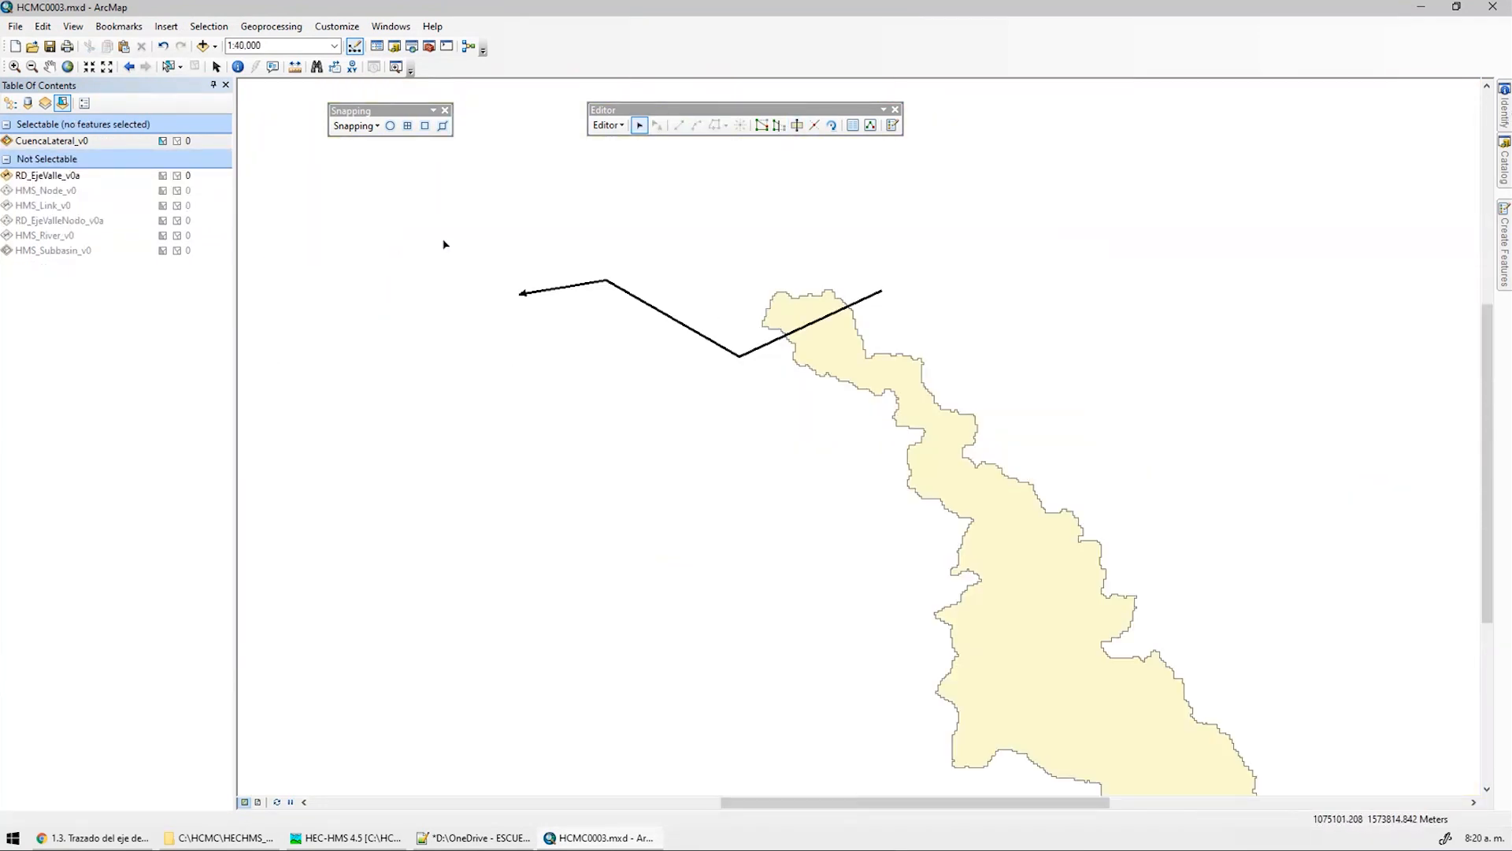
pyautogui.click(10, 102)
pyautogui.click(38, 278)
pyautogui.scroll(2, 830, 290)
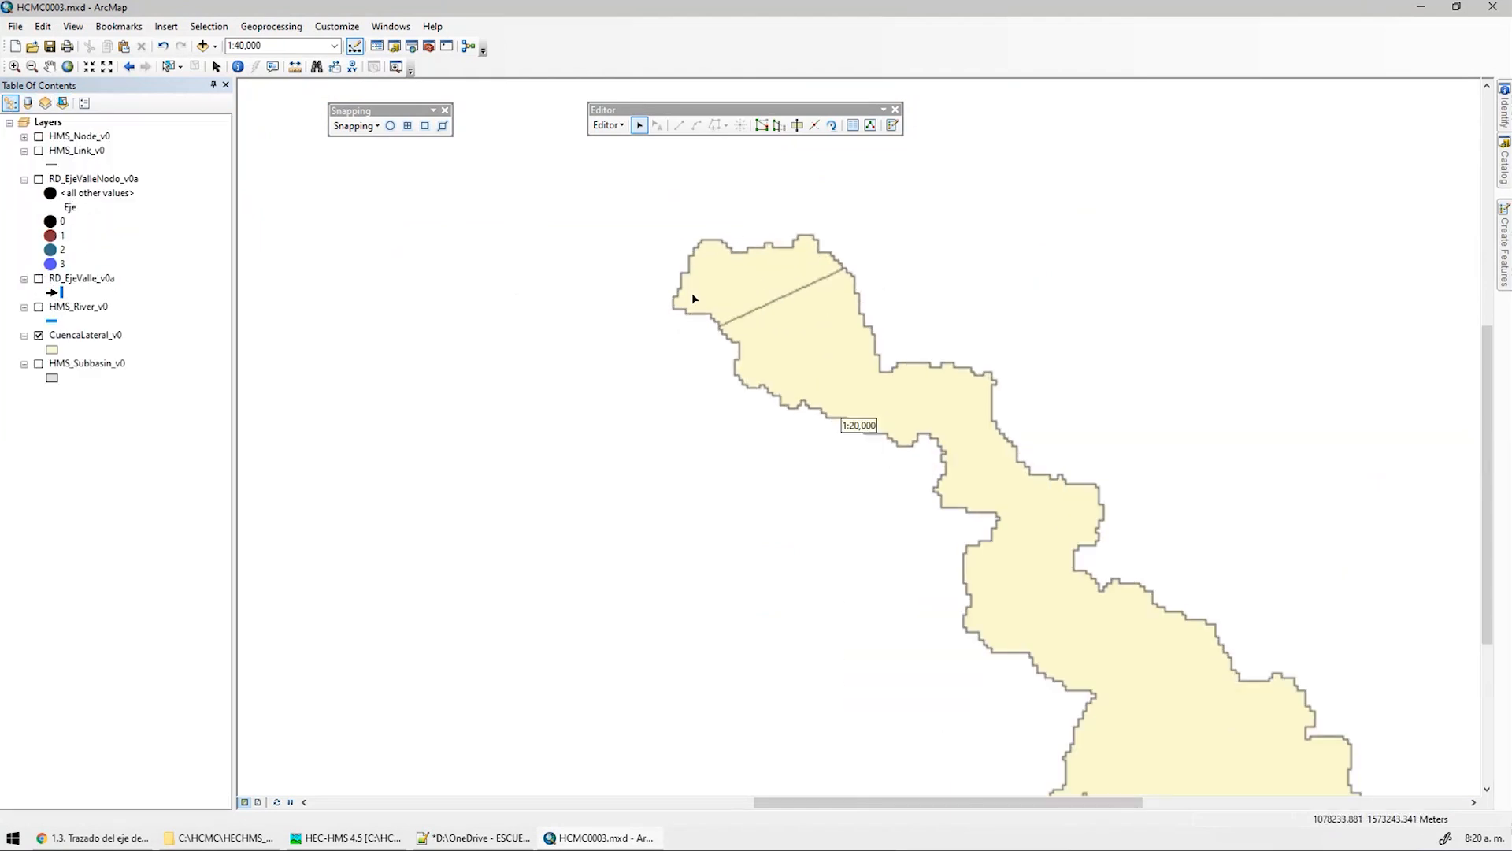
pyautogui.click(608, 125)
pyautogui.click(642, 158)
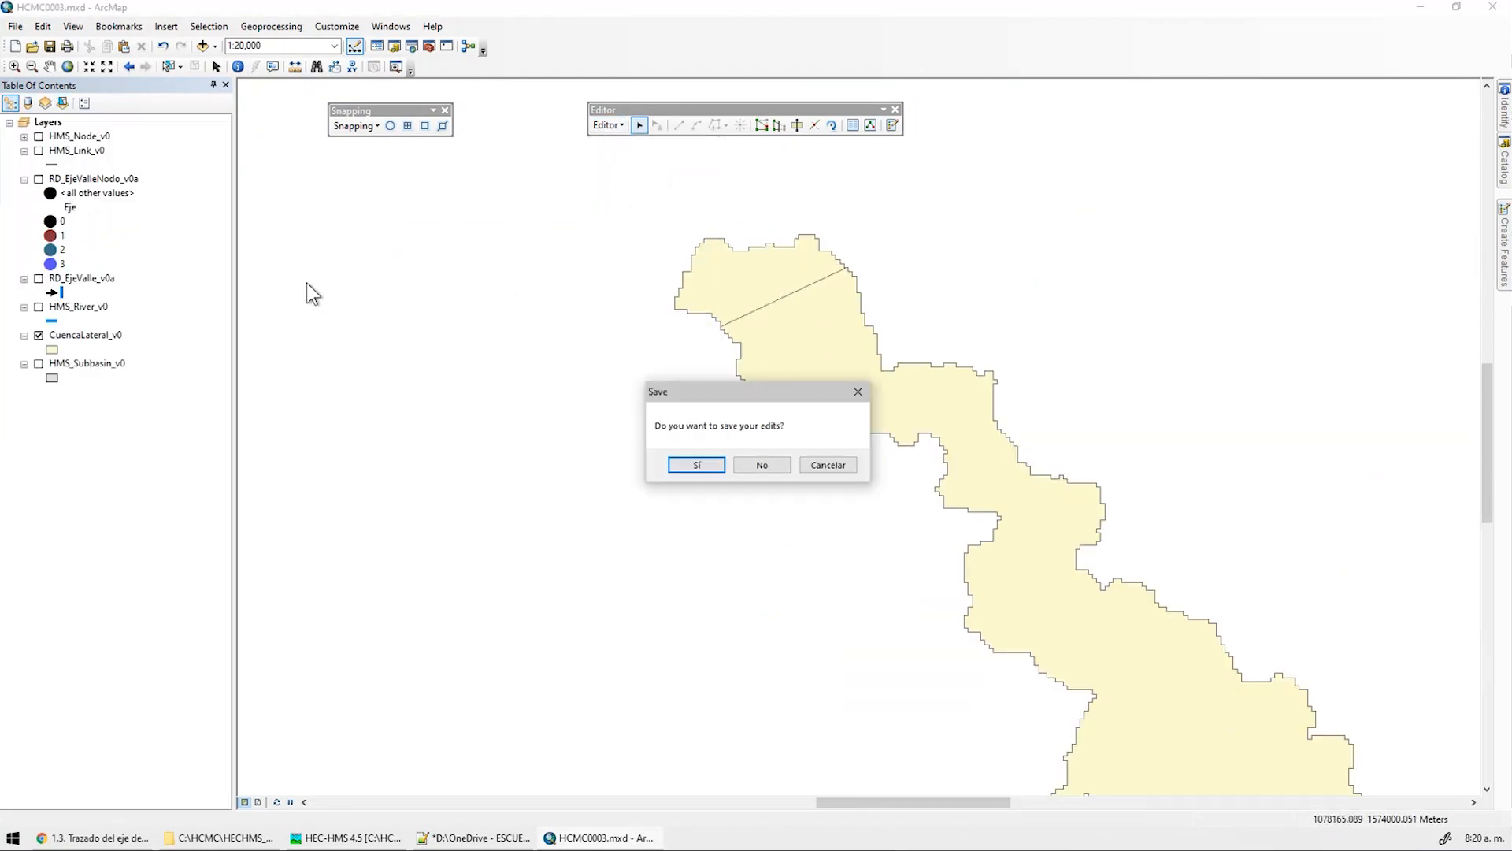
pyautogui.click(689, 464)
pyautogui.rightClick(83, 339)
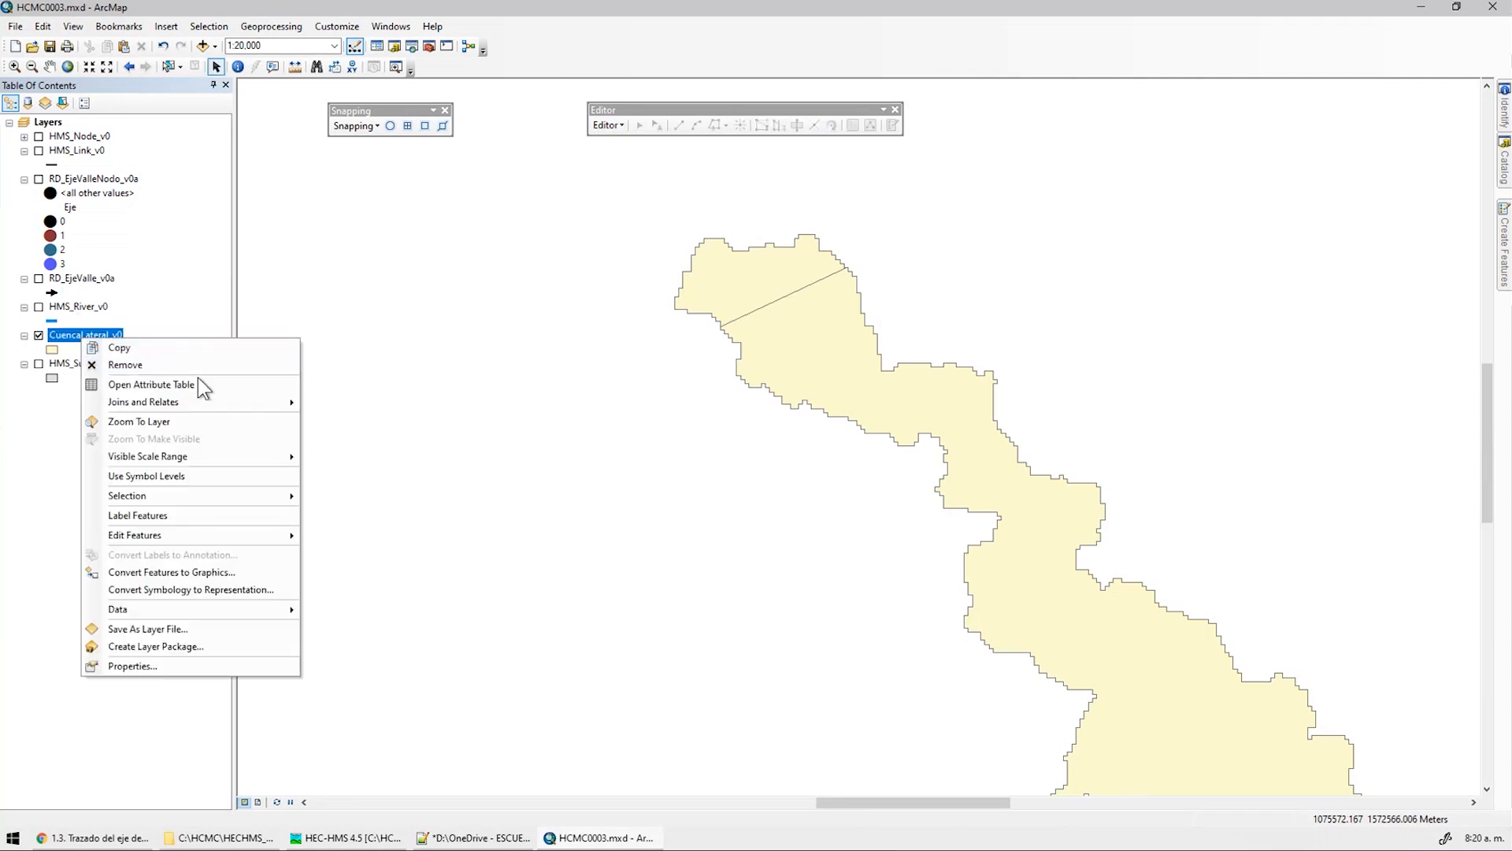
# Open the CuencaLateral_v0 attribute table and delete the BasinCNI, BasinCNIII and RainDesvStd fields
pyautogui.click(197, 384)
pyautogui.moveTo(583, 765); pyautogui.dragTo(983, 785)
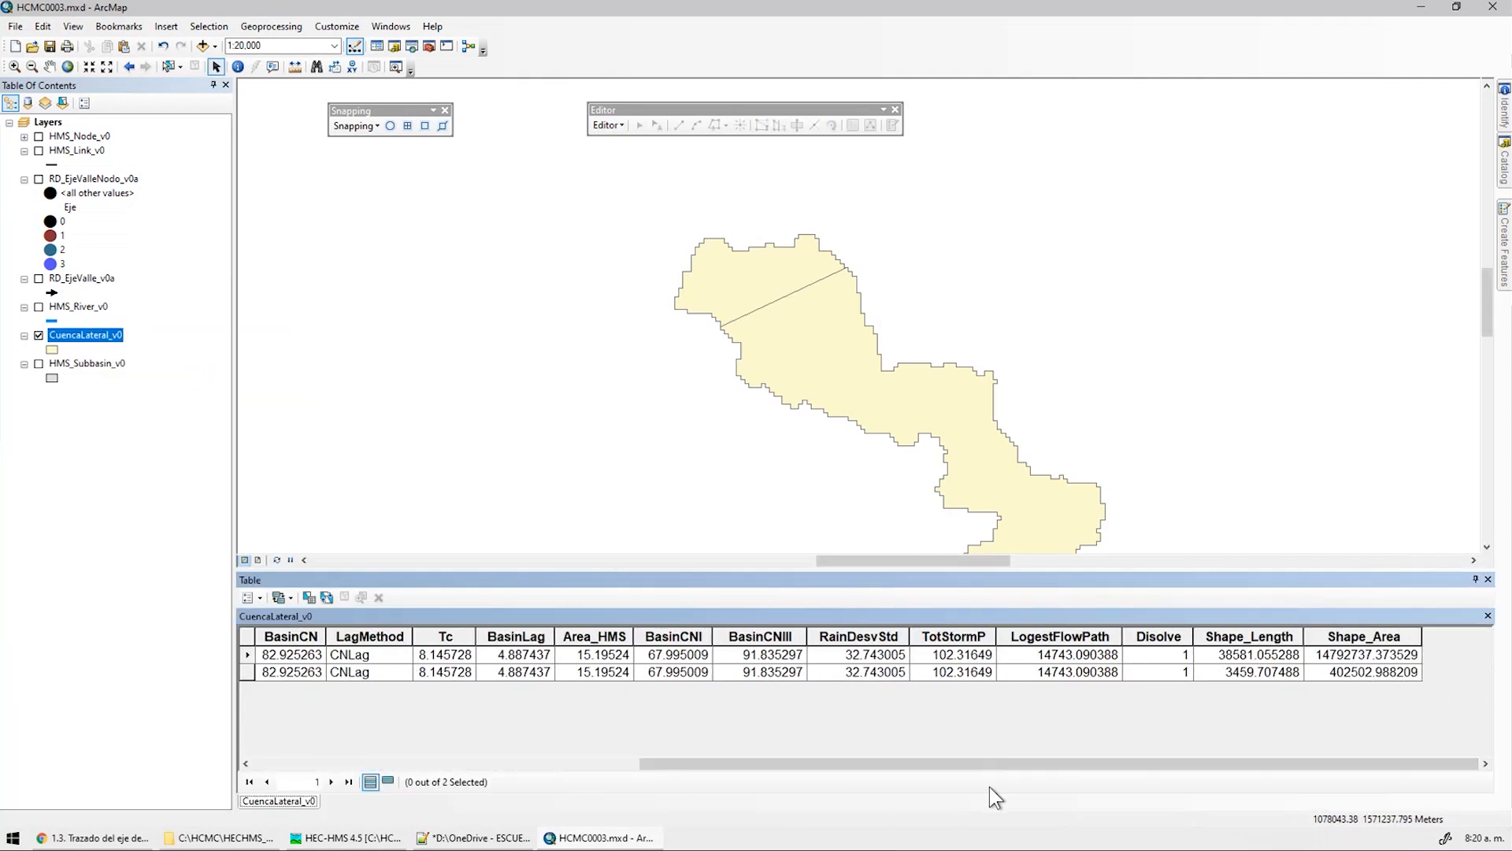
pyautogui.click(599, 637)
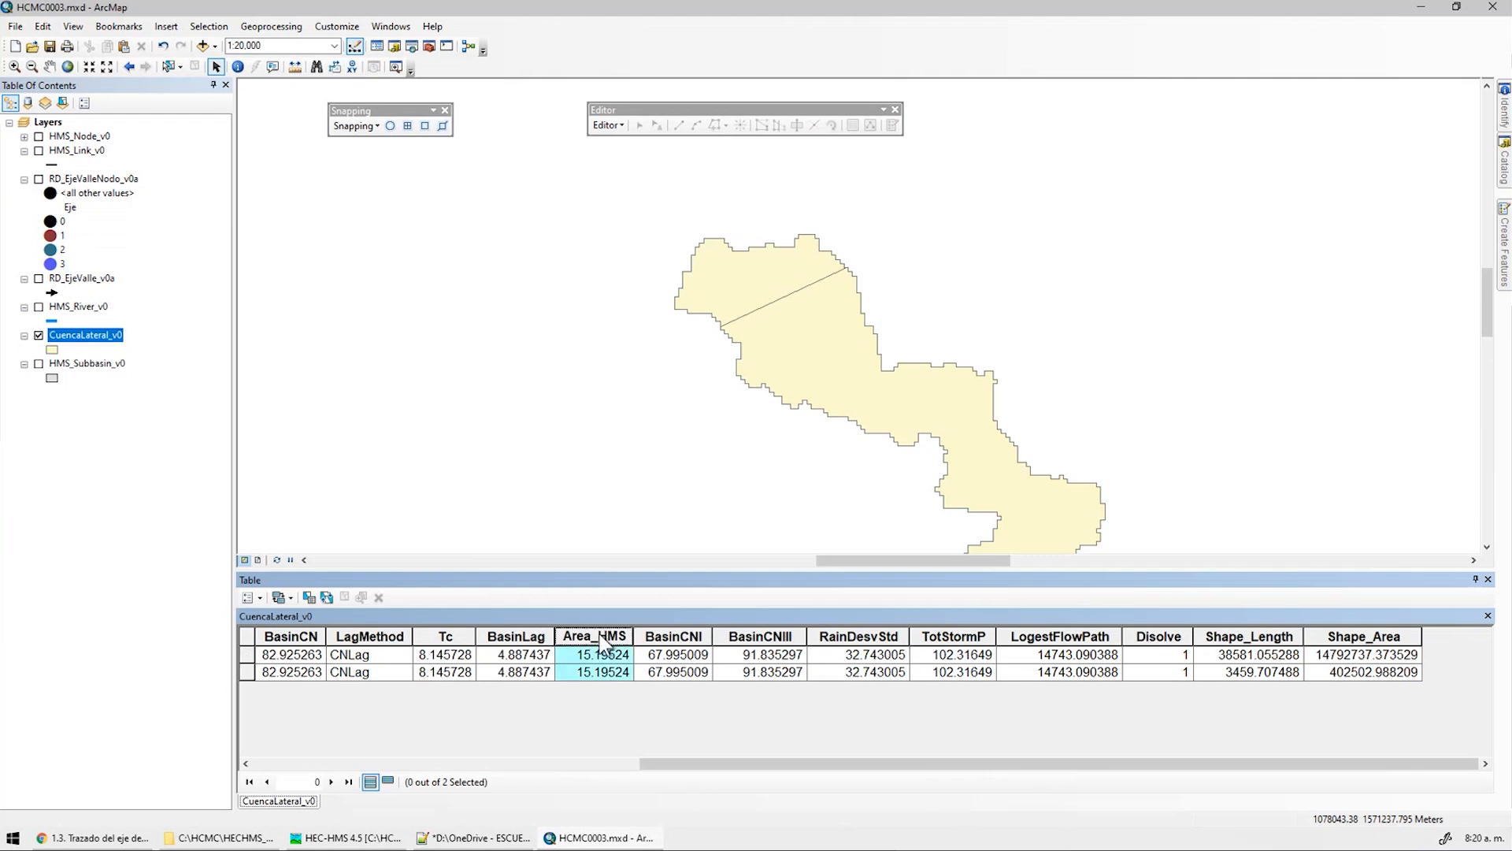
pyautogui.click(671, 636)
pyautogui.rightClick(673, 636)
pyautogui.click(729, 613)
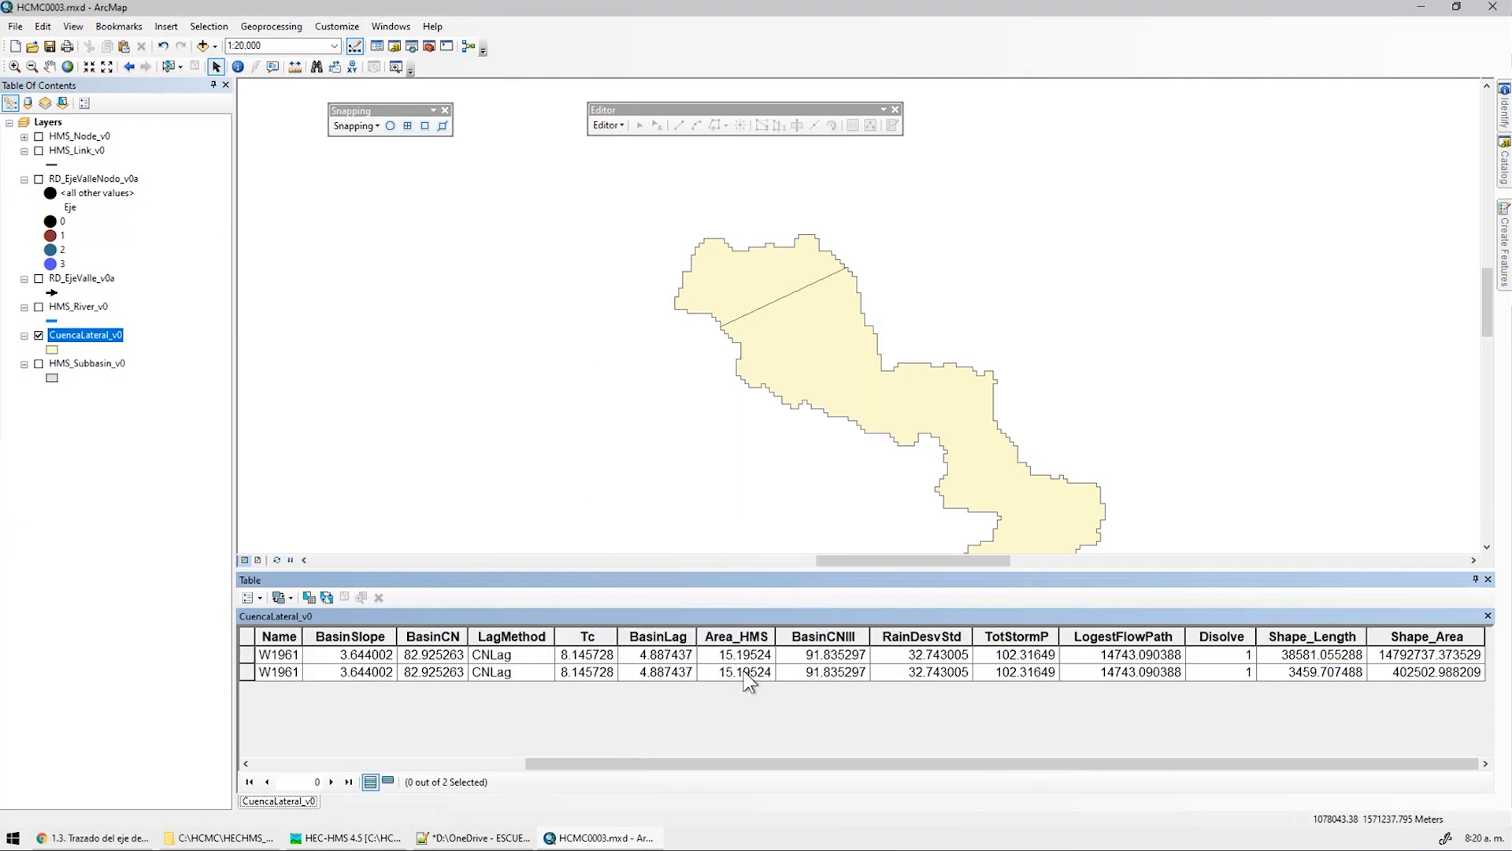
pyautogui.rightClick(788, 636)
pyautogui.click(886, 602)
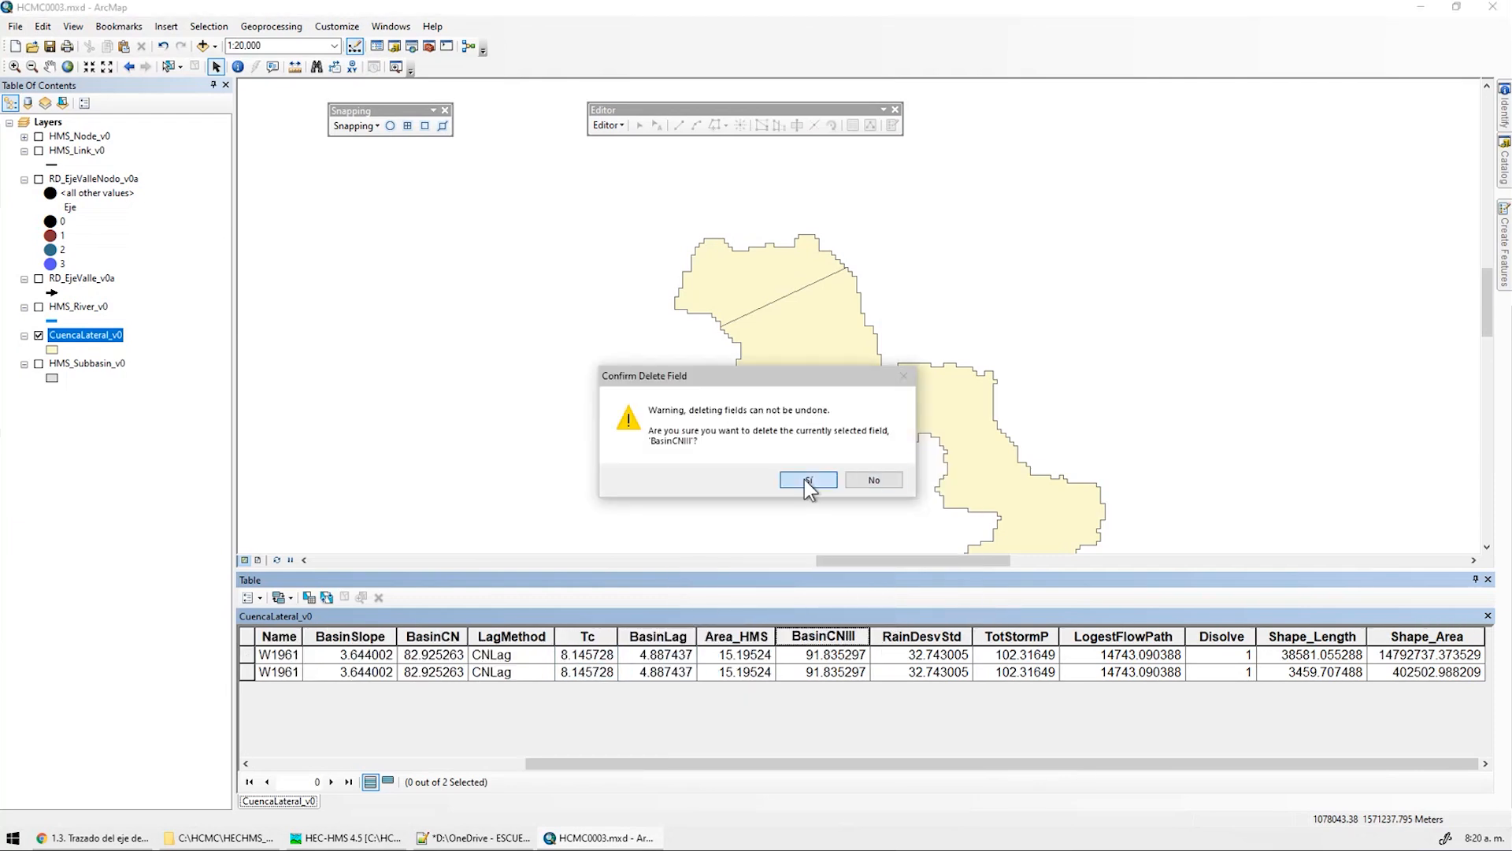
pyautogui.click(806, 480)
pyautogui.rightClick(891, 637)
pyautogui.click(945, 613)
pyautogui.click(808, 479)
# Delete the TotStormP, LogestFlowPath, HydroID and BasinLag fields from the table
pyautogui.rightClick(958, 636)
pyautogui.click(1013, 611)
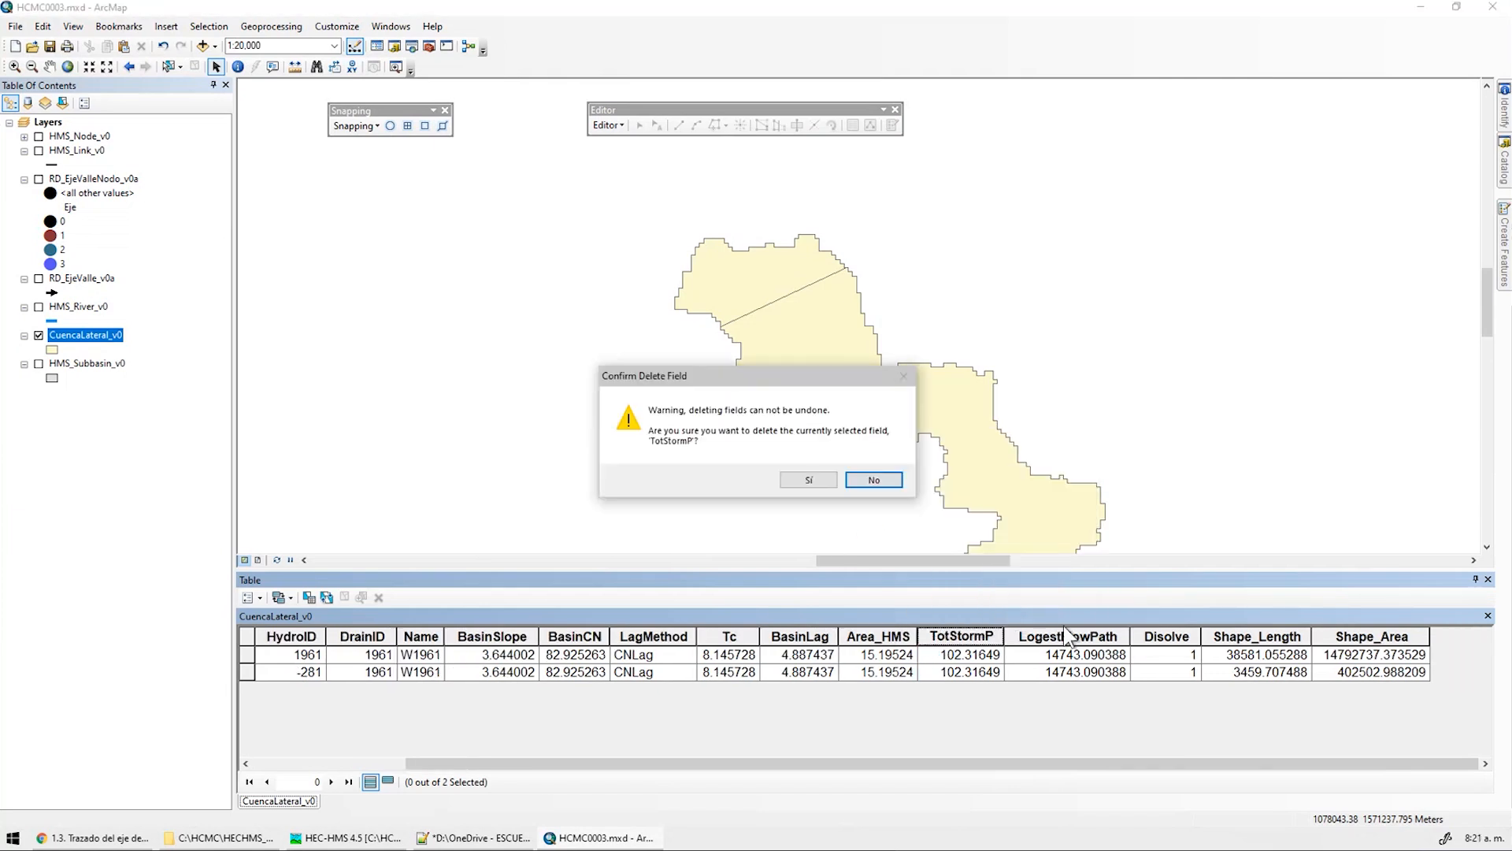
pyautogui.press('s')
pyautogui.rightClick(1040, 636)
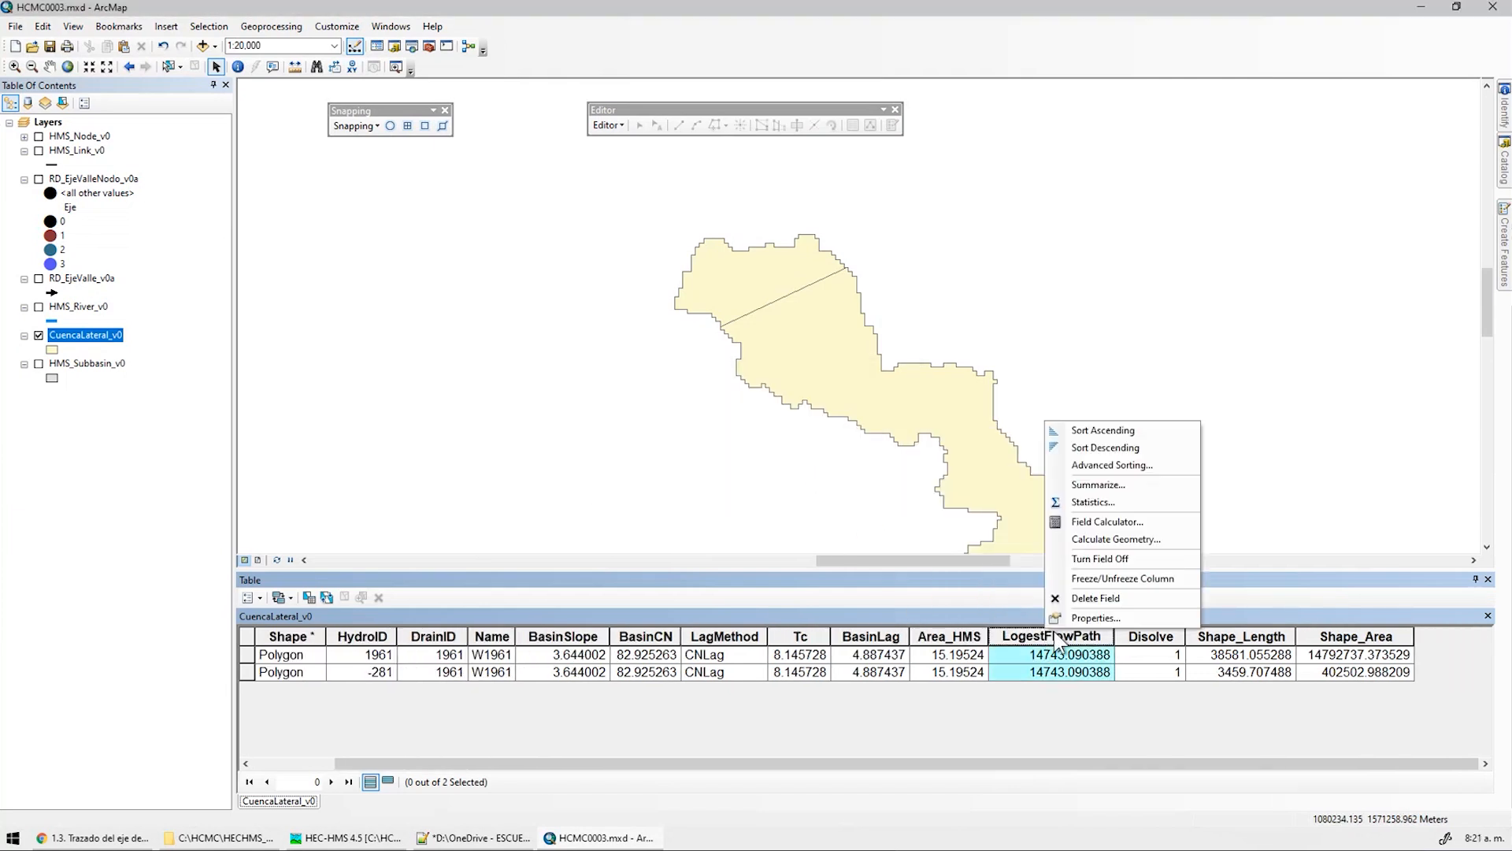
pyautogui.click(1099, 597)
pyautogui.press('s')
pyautogui.rightClick(1145, 638)
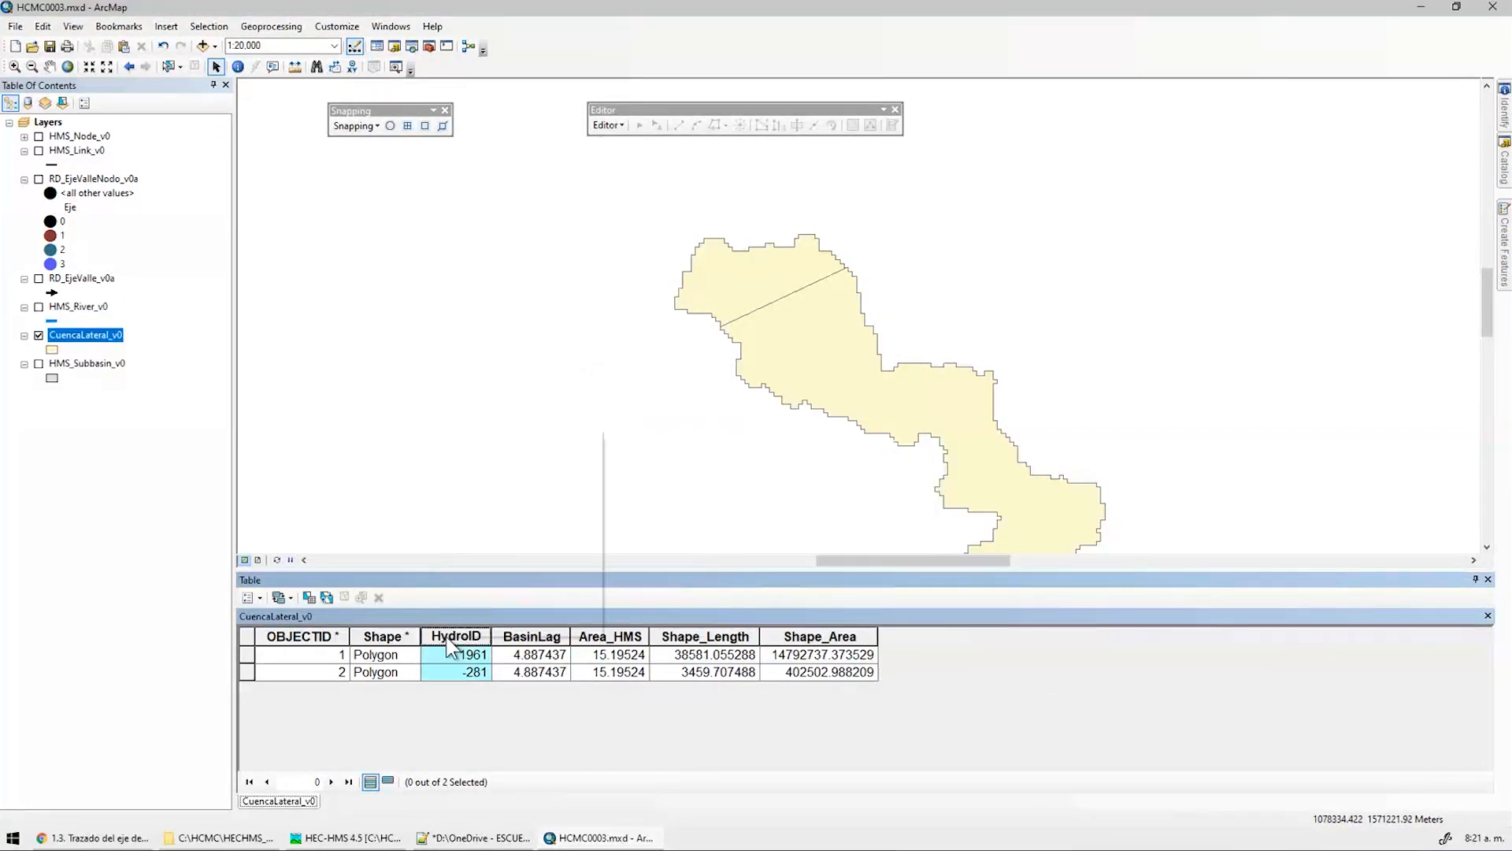
pyautogui.rightClick(447, 636)
pyautogui.click(516, 603)
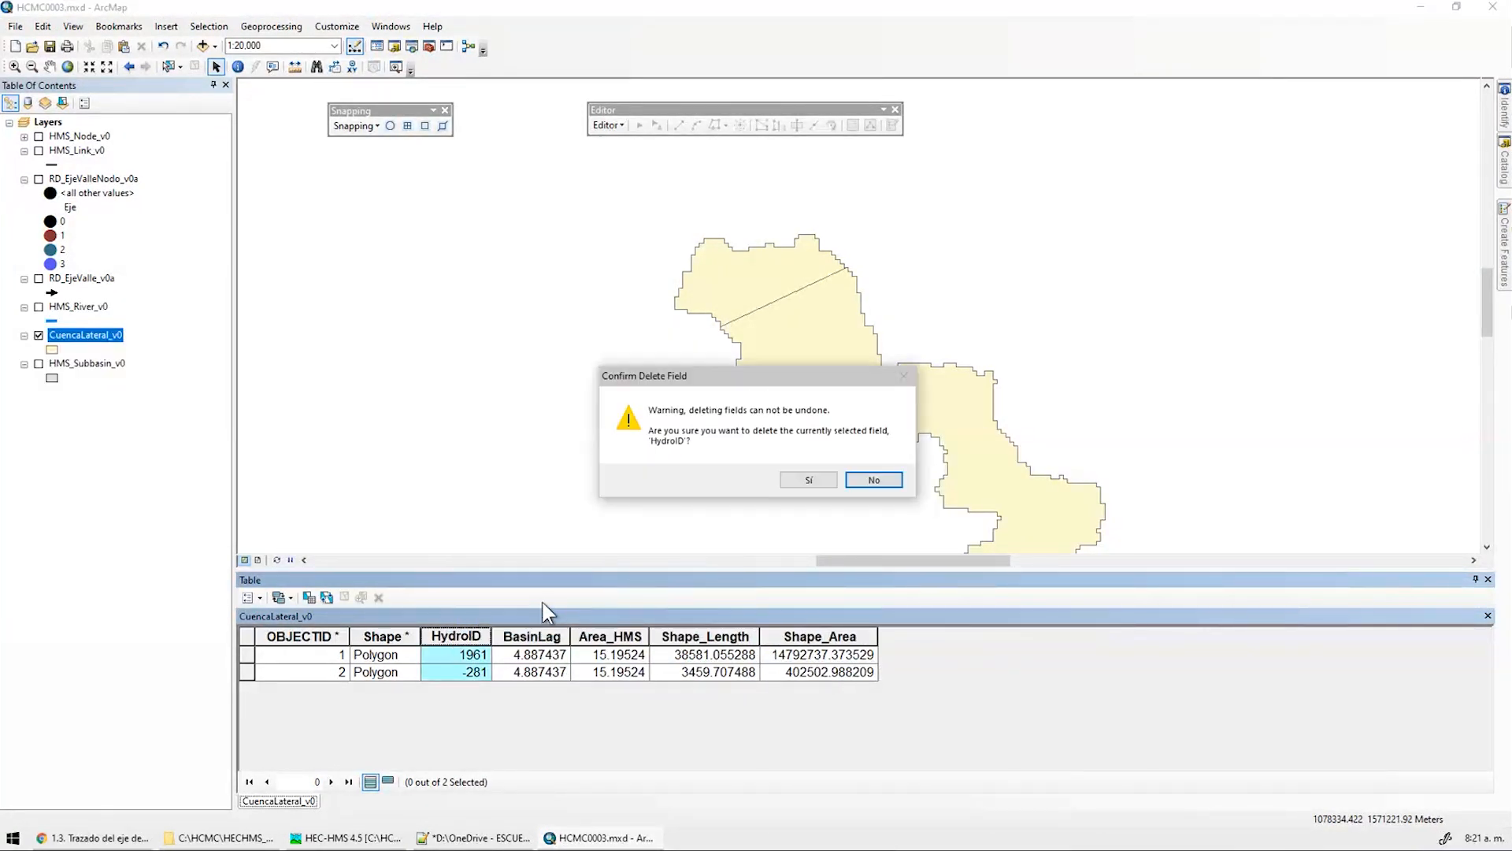
pyautogui.click(802, 482)
pyautogui.rightClick(464, 642)
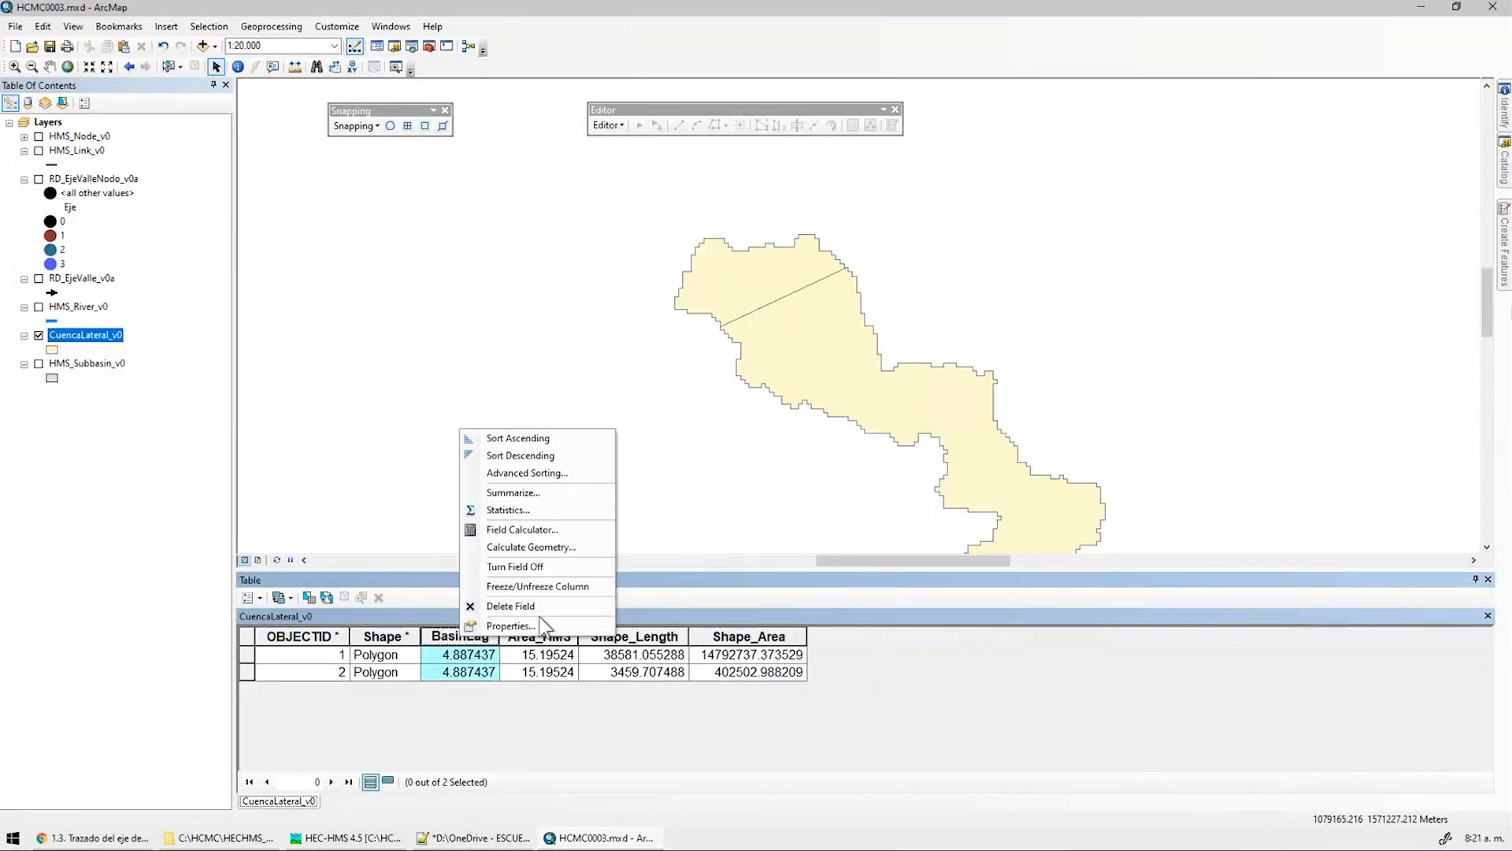
pyautogui.click(520, 603)
pyautogui.press('s')
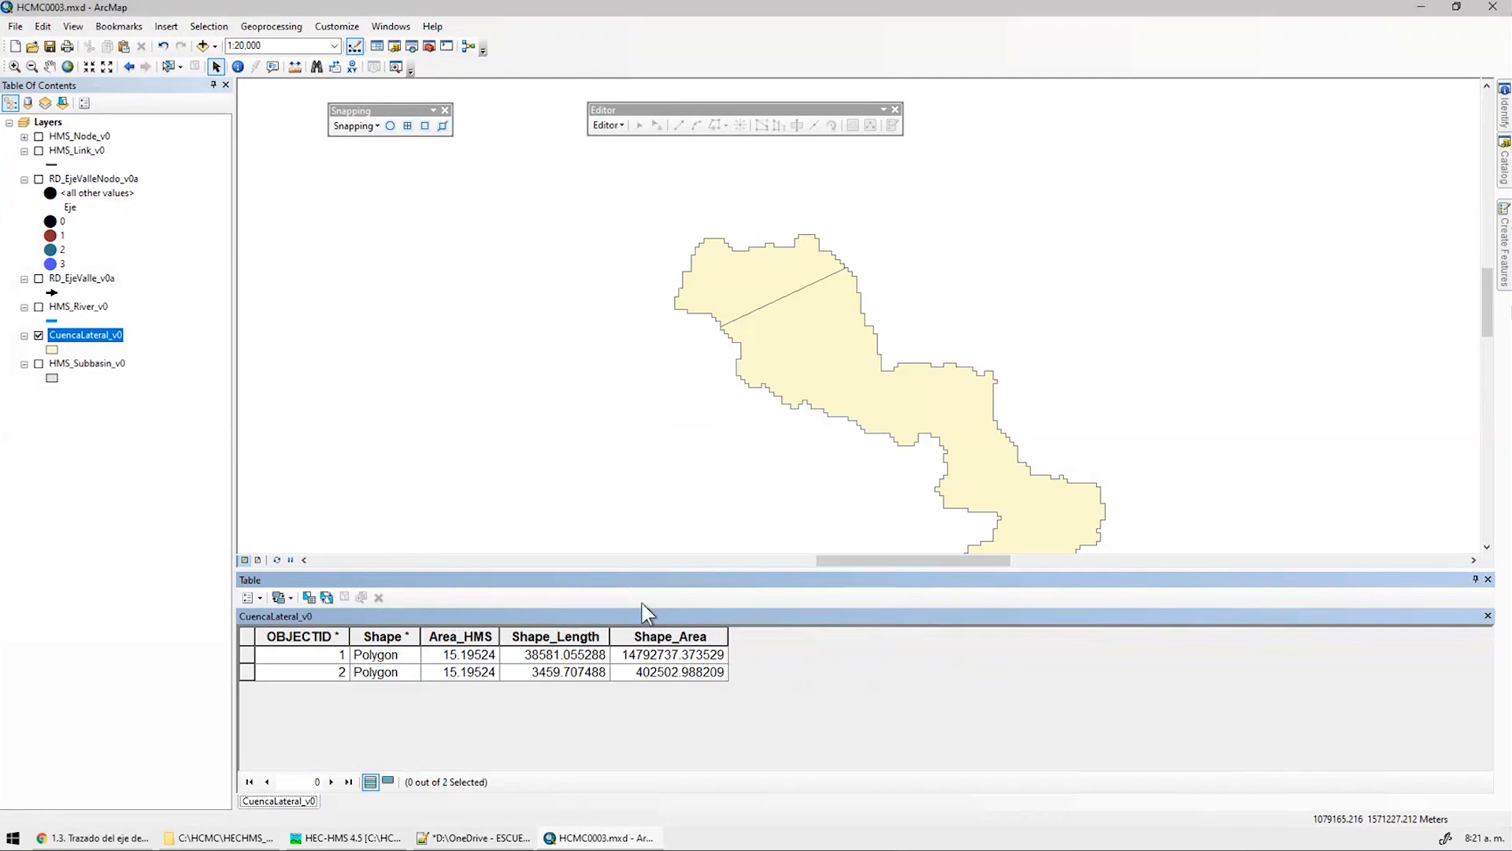
pyautogui.click(261, 598)
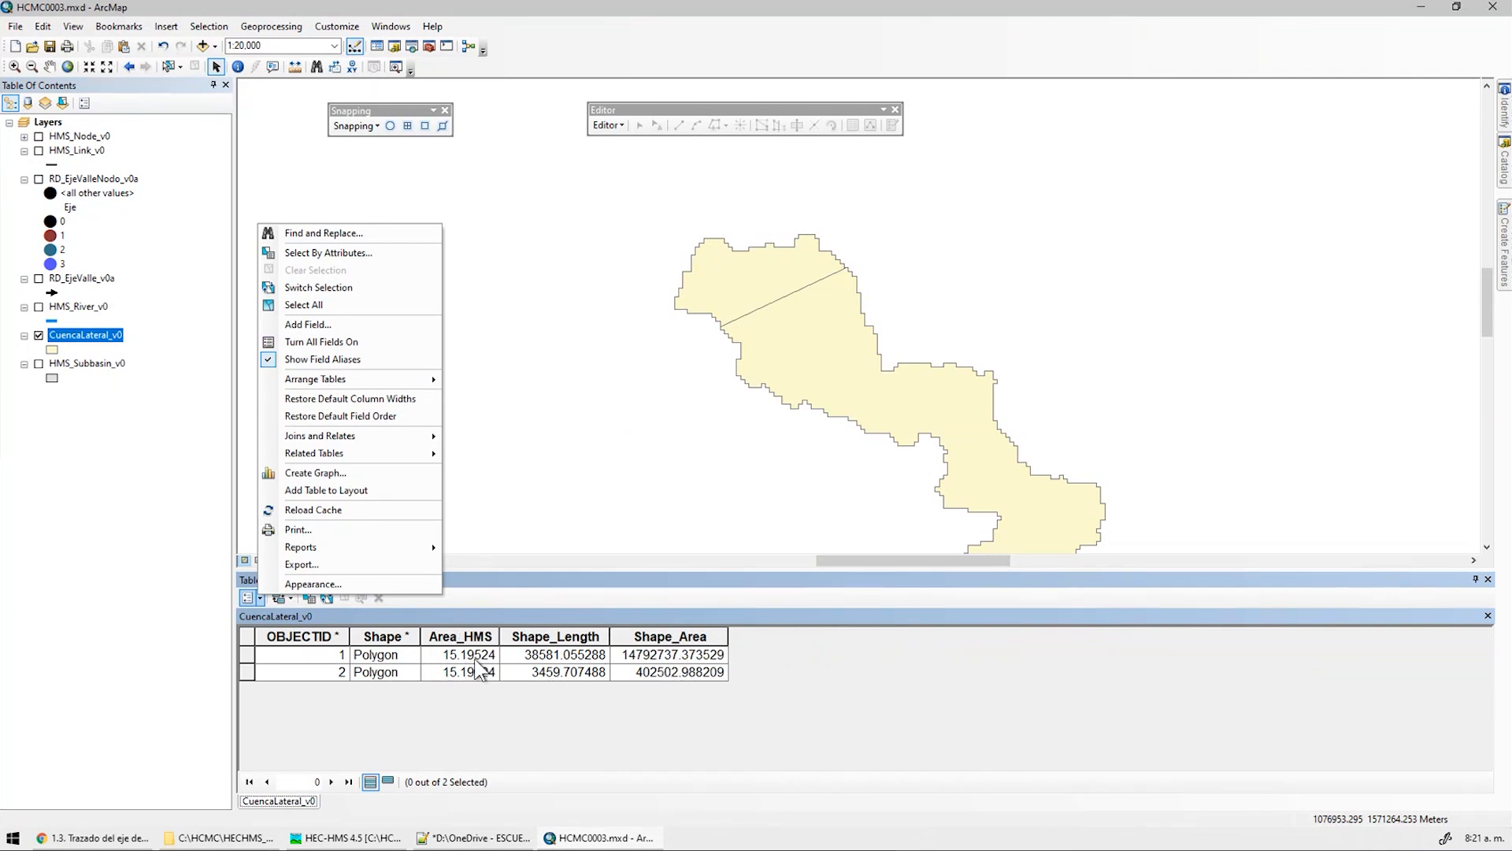
# Add a field named fpa of type Double to the CuencaLateral_v0 table
pyautogui.click(341, 324)
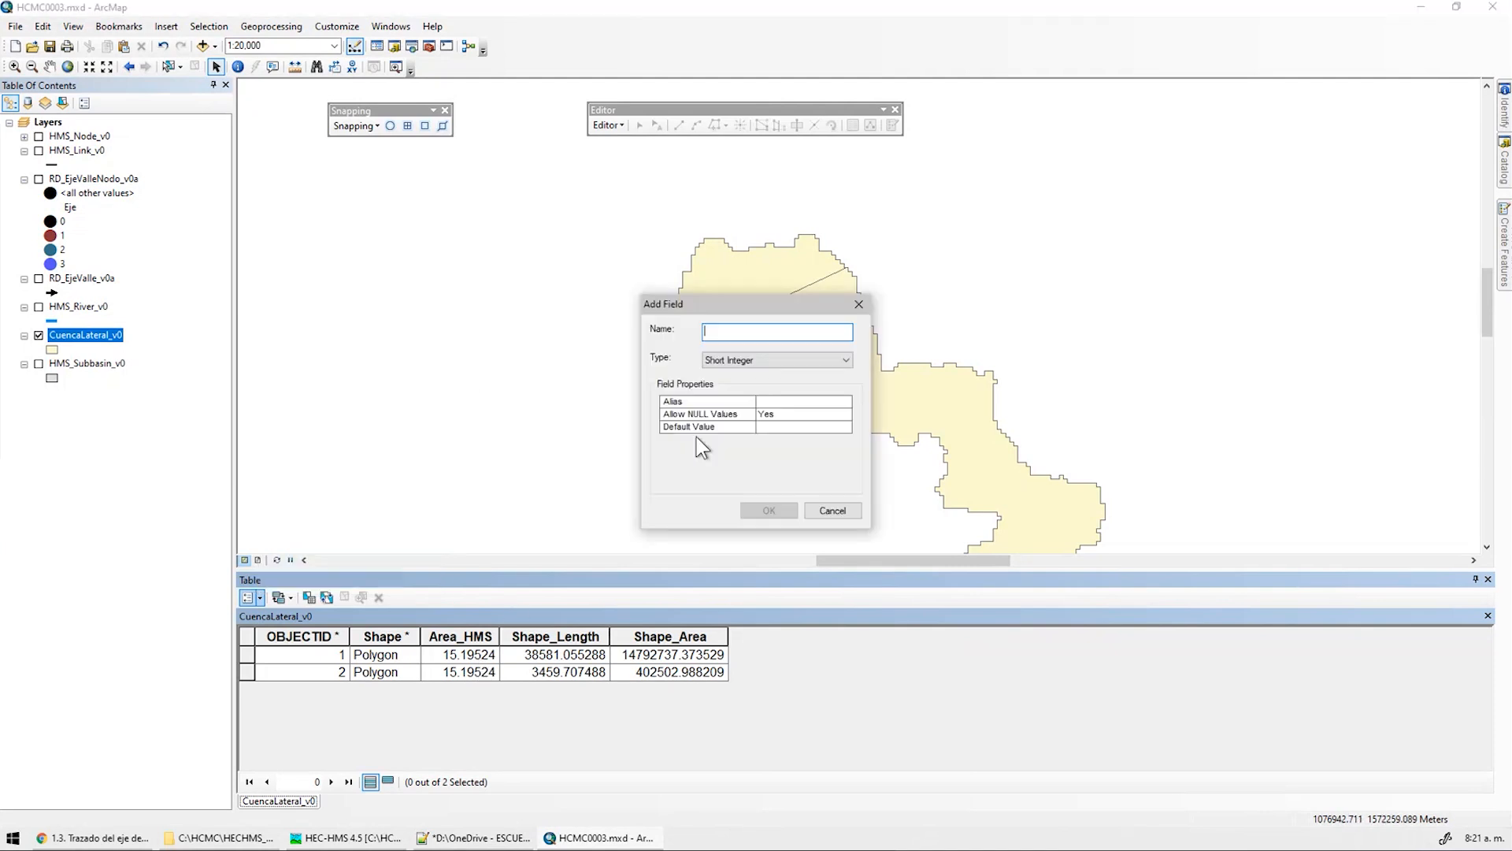
pyautogui.write('c')
pyautogui.press('BackSpace')
pyautogui.write('FP')
pyautogui.press('BackSpace')
pyautogui.press('BackSpace')
pyautogui.write('fpa')
pyautogui.click(747, 361)
pyautogui.click(745, 405)
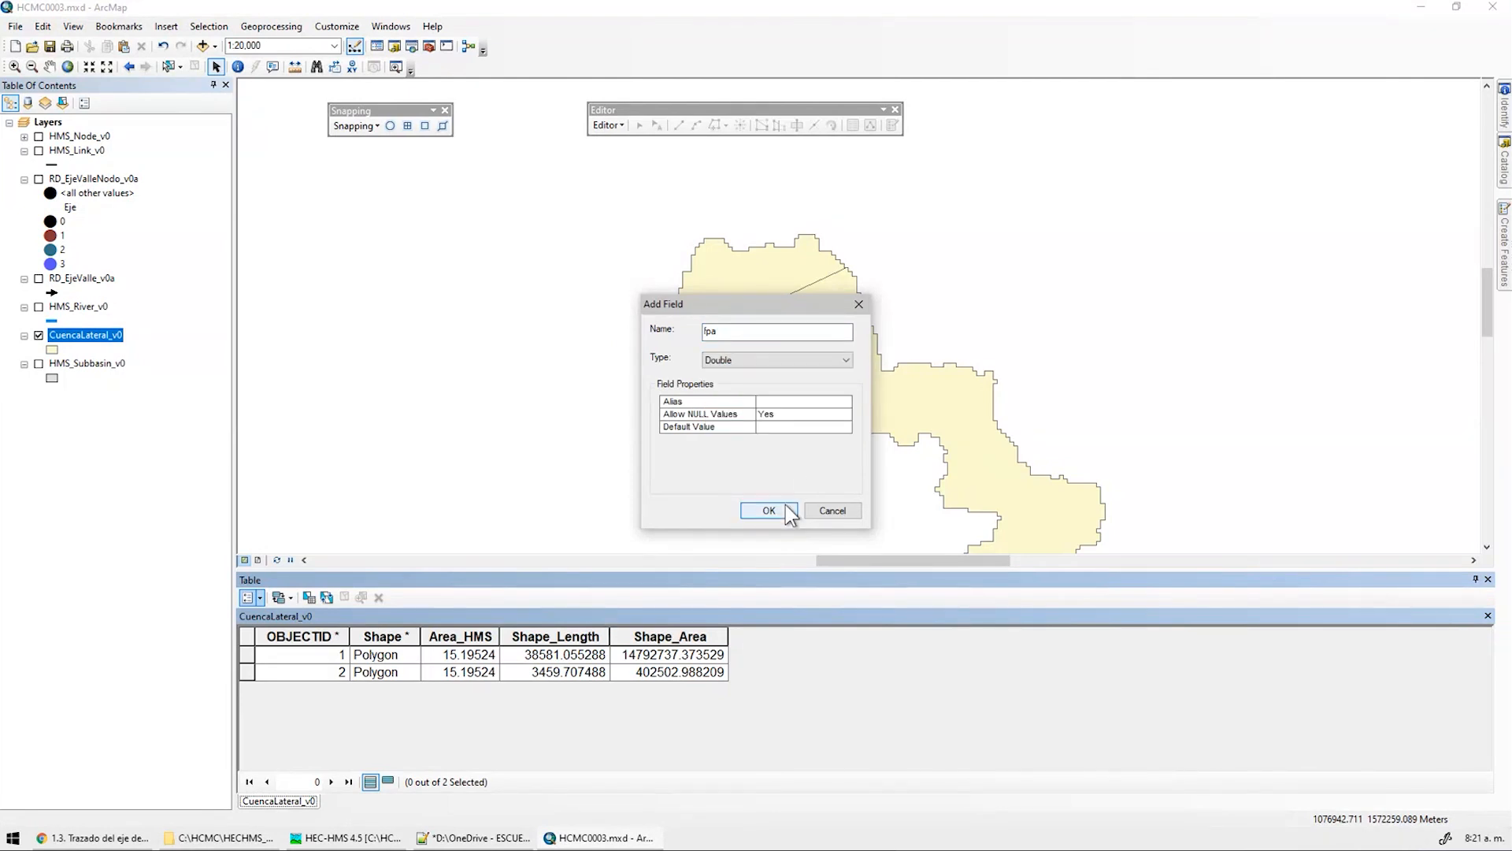
pyautogui.click(769, 510)
pyautogui.rightClick(873, 637)
pyautogui.click(709, 637)
pyautogui.rightClick(723, 636)
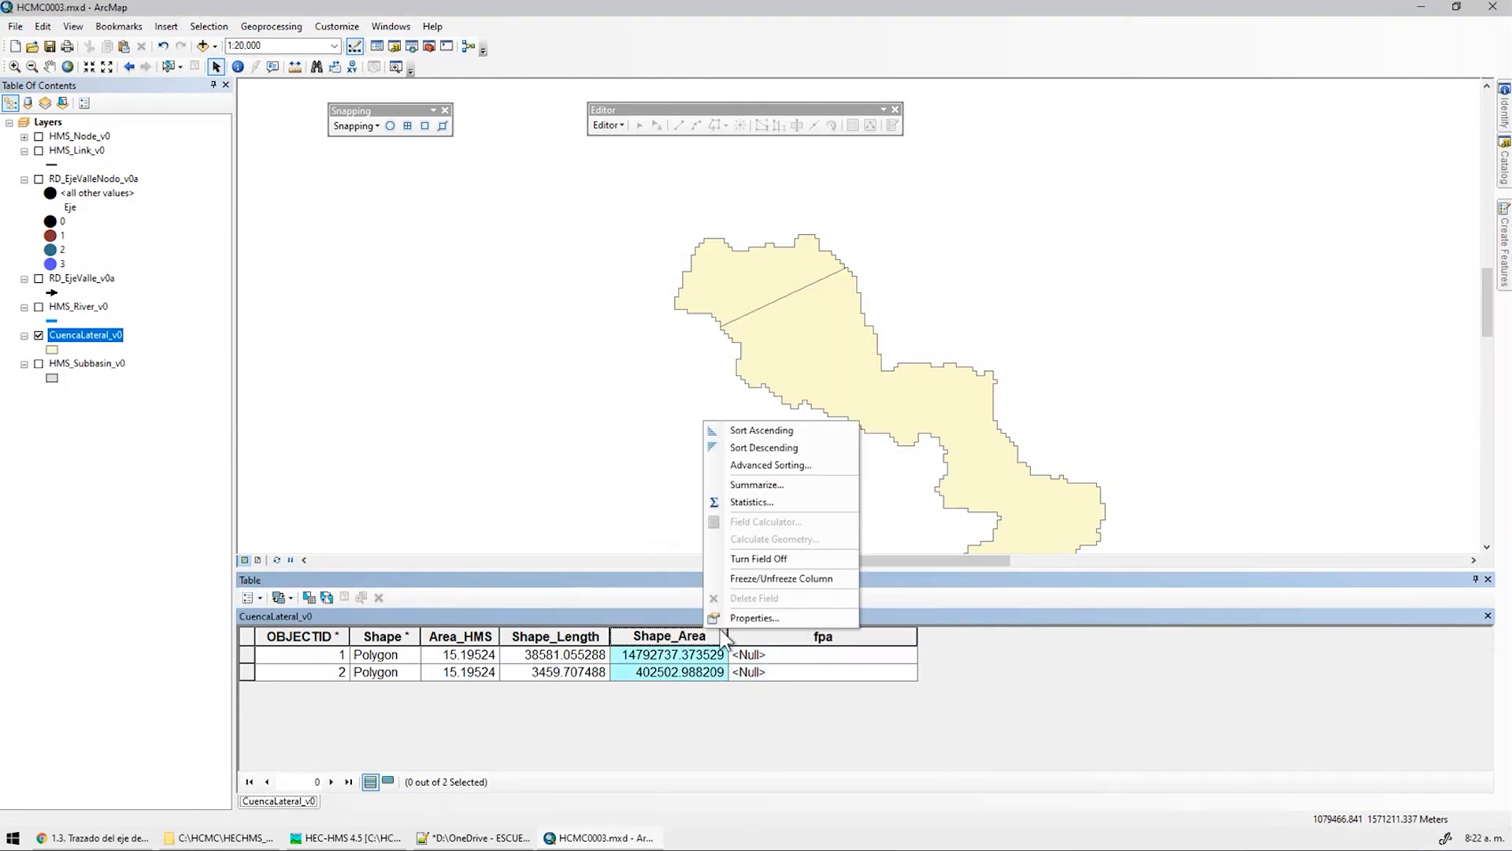
# Check the Shape_Area statistics: sum 15195240.36 and mean 7597620.18
pyautogui.click(754, 503)
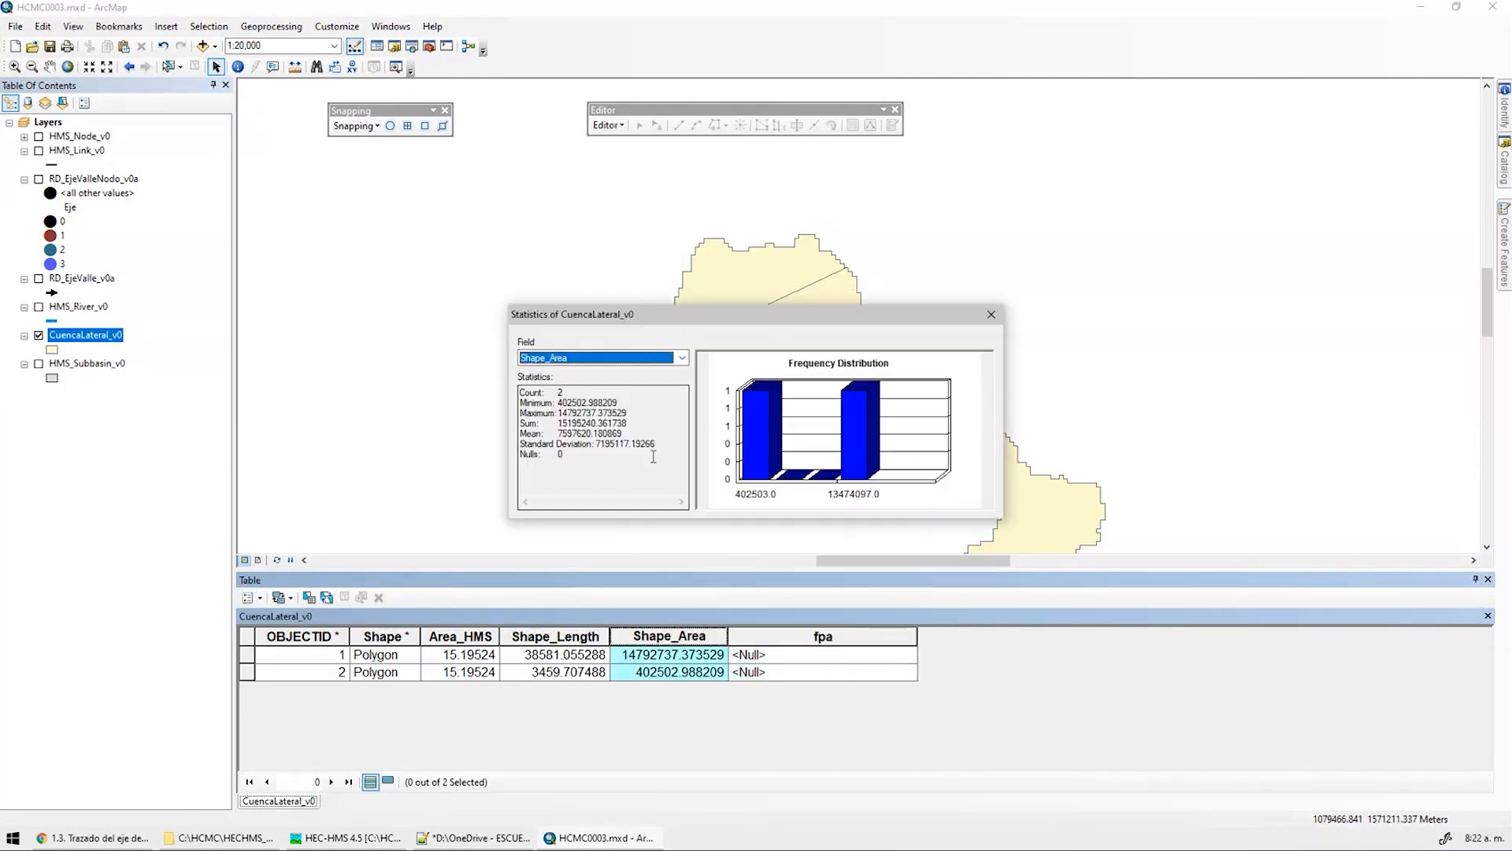
pyautogui.click(569, 422)
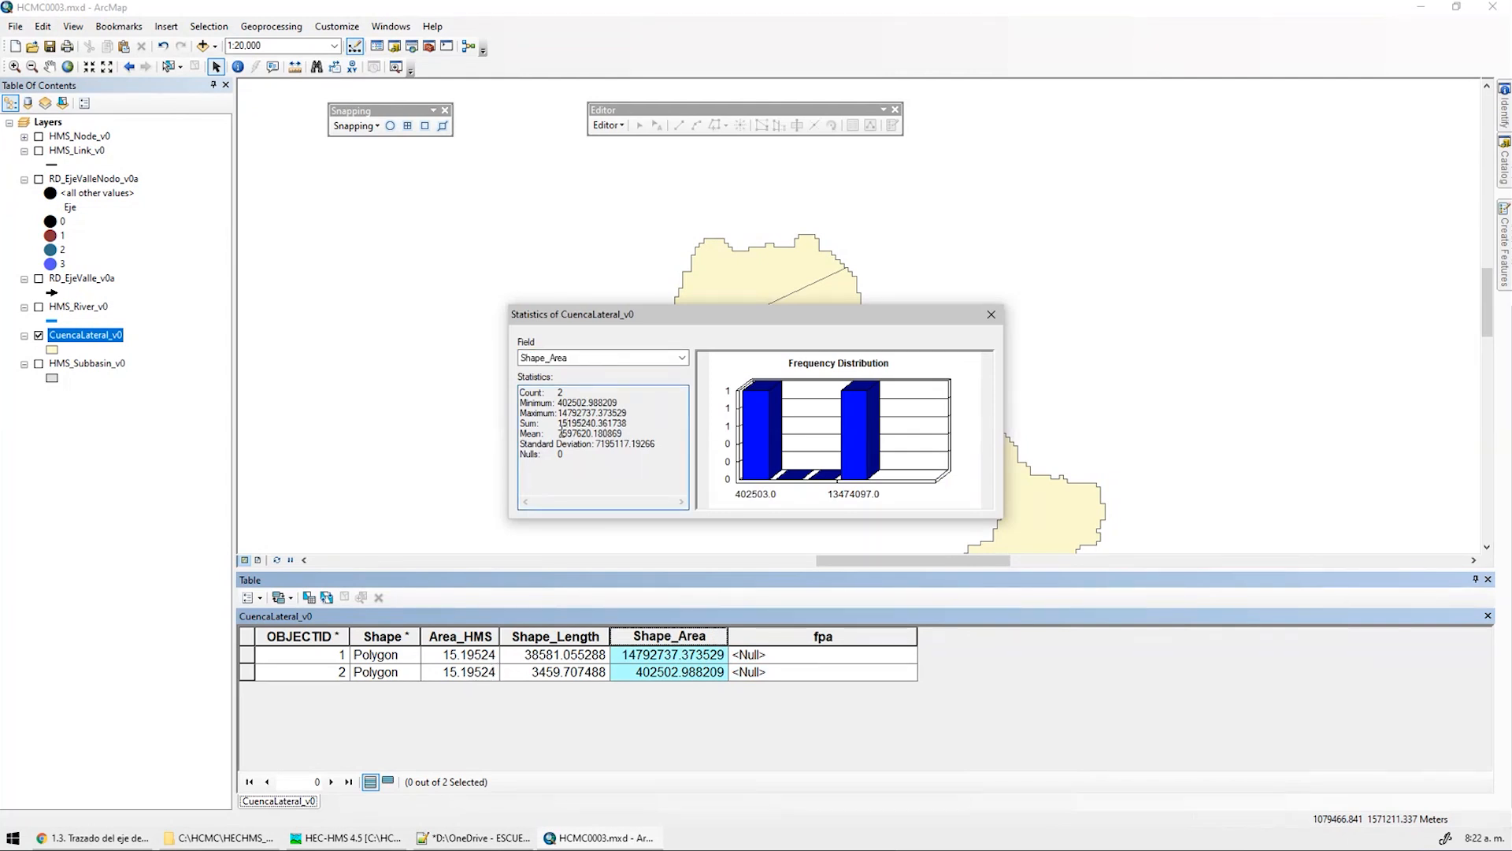
pyautogui.moveTo(558, 423); pyautogui.dragTo(625, 434)
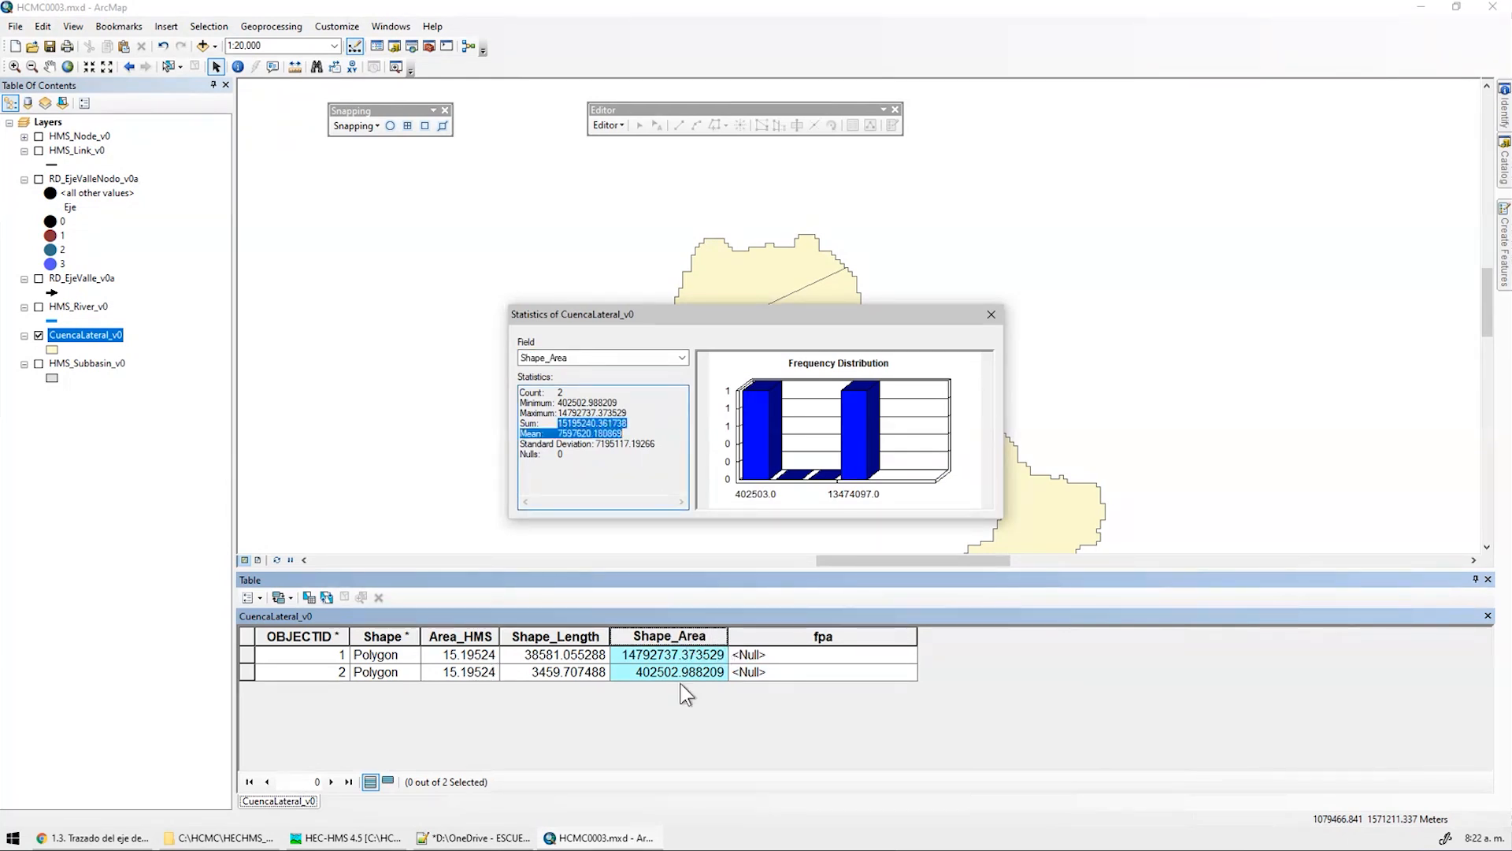
pyautogui.click(990, 316)
pyautogui.click(790, 637)
# Calculate fpa as ([Shape_Area]/1000000)/[Area_HMS], giving 0.973511 and 0.026489
pyautogui.rightClick(788, 638)
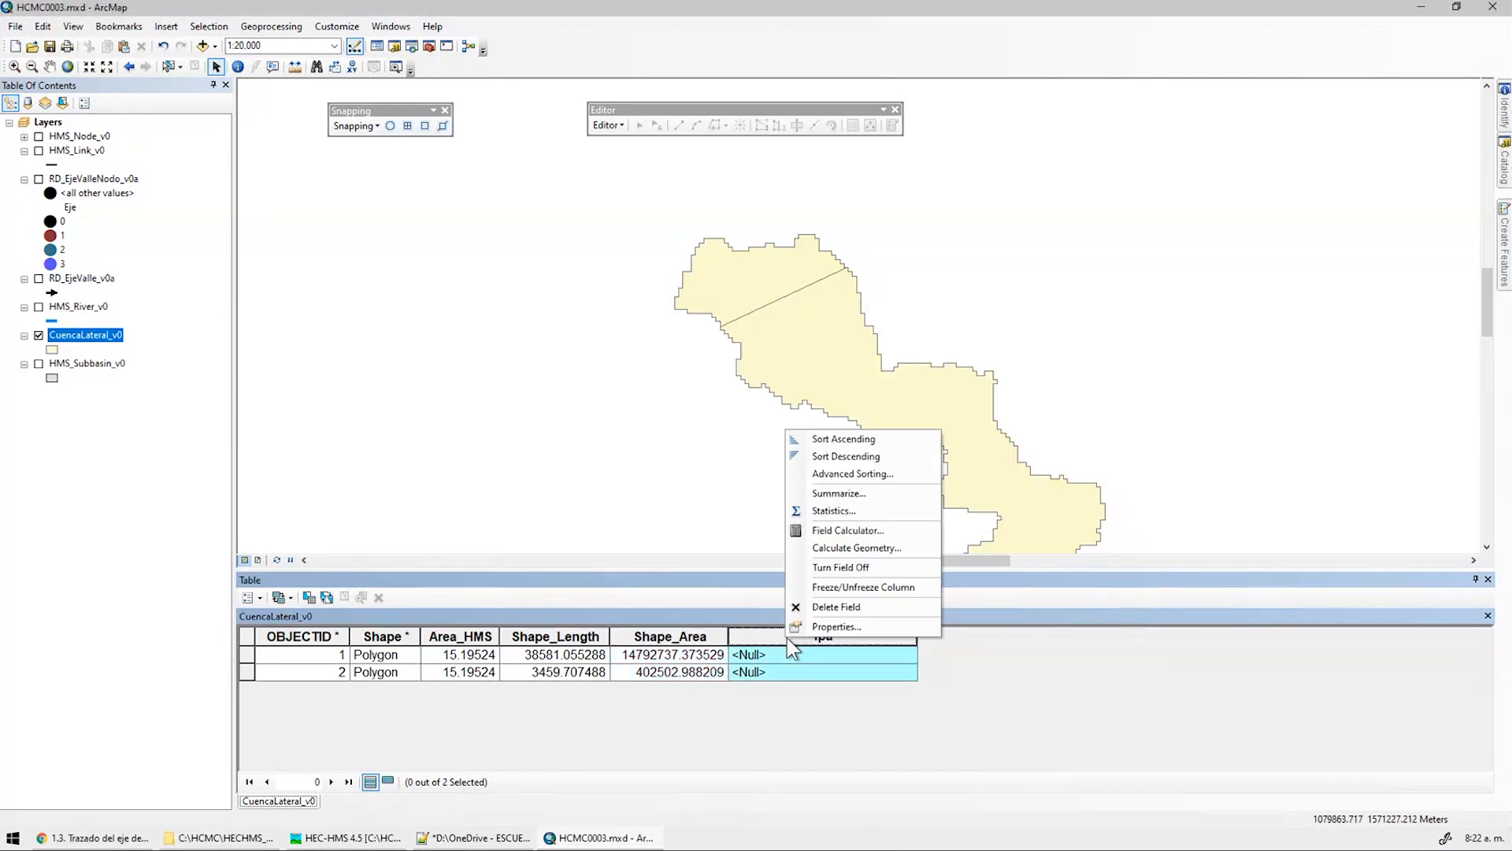
pyautogui.click(891, 526)
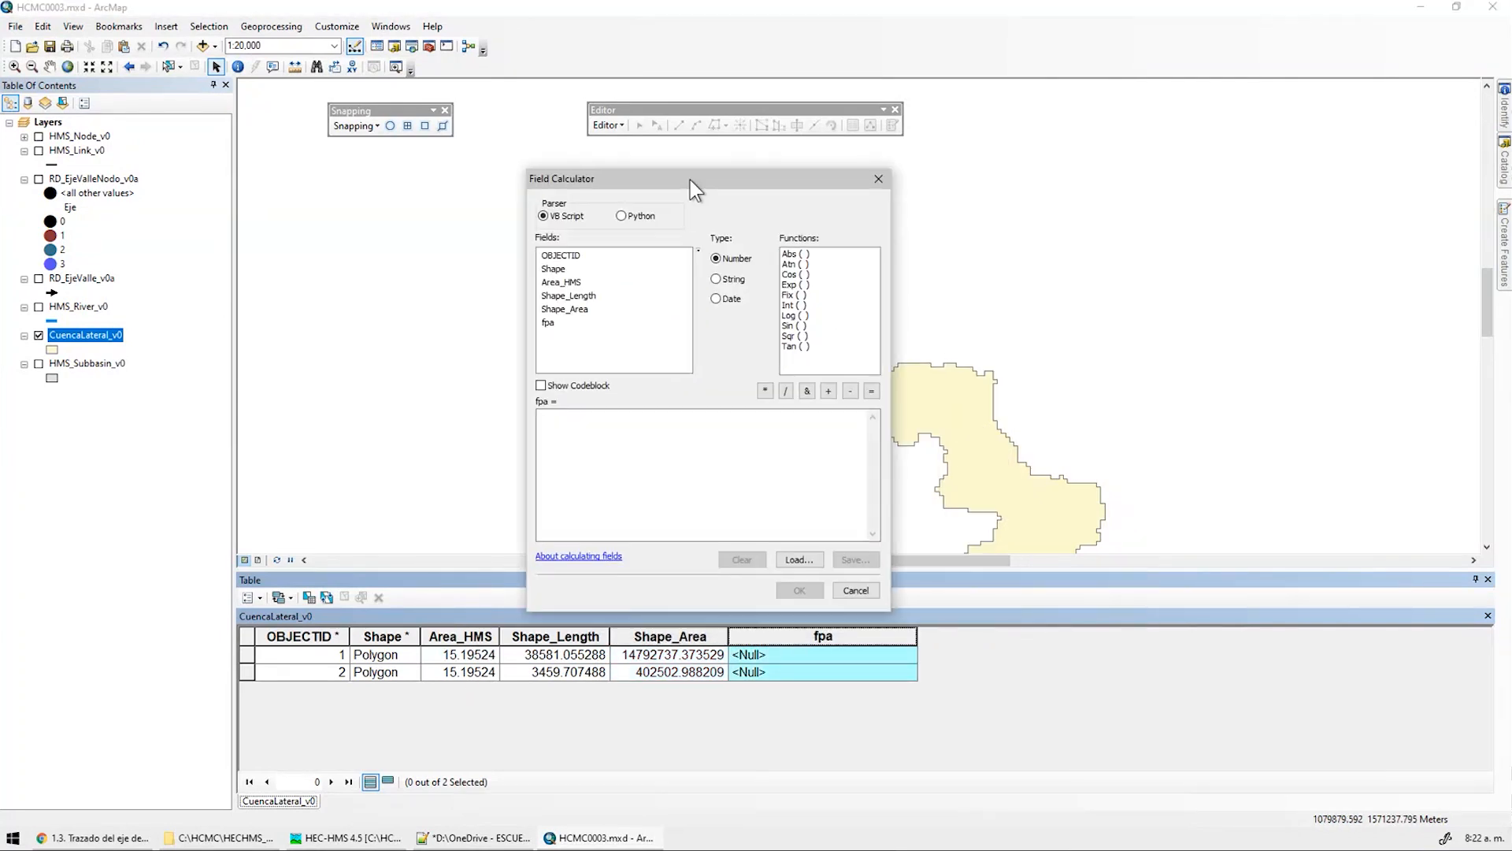
pyautogui.moveTo(690, 180); pyautogui.dragTo(572, 145)
pyautogui.click(497, 408)
pyautogui.write('(')
pyautogui.doubleClick(447, 275)
pyautogui.write('/10')
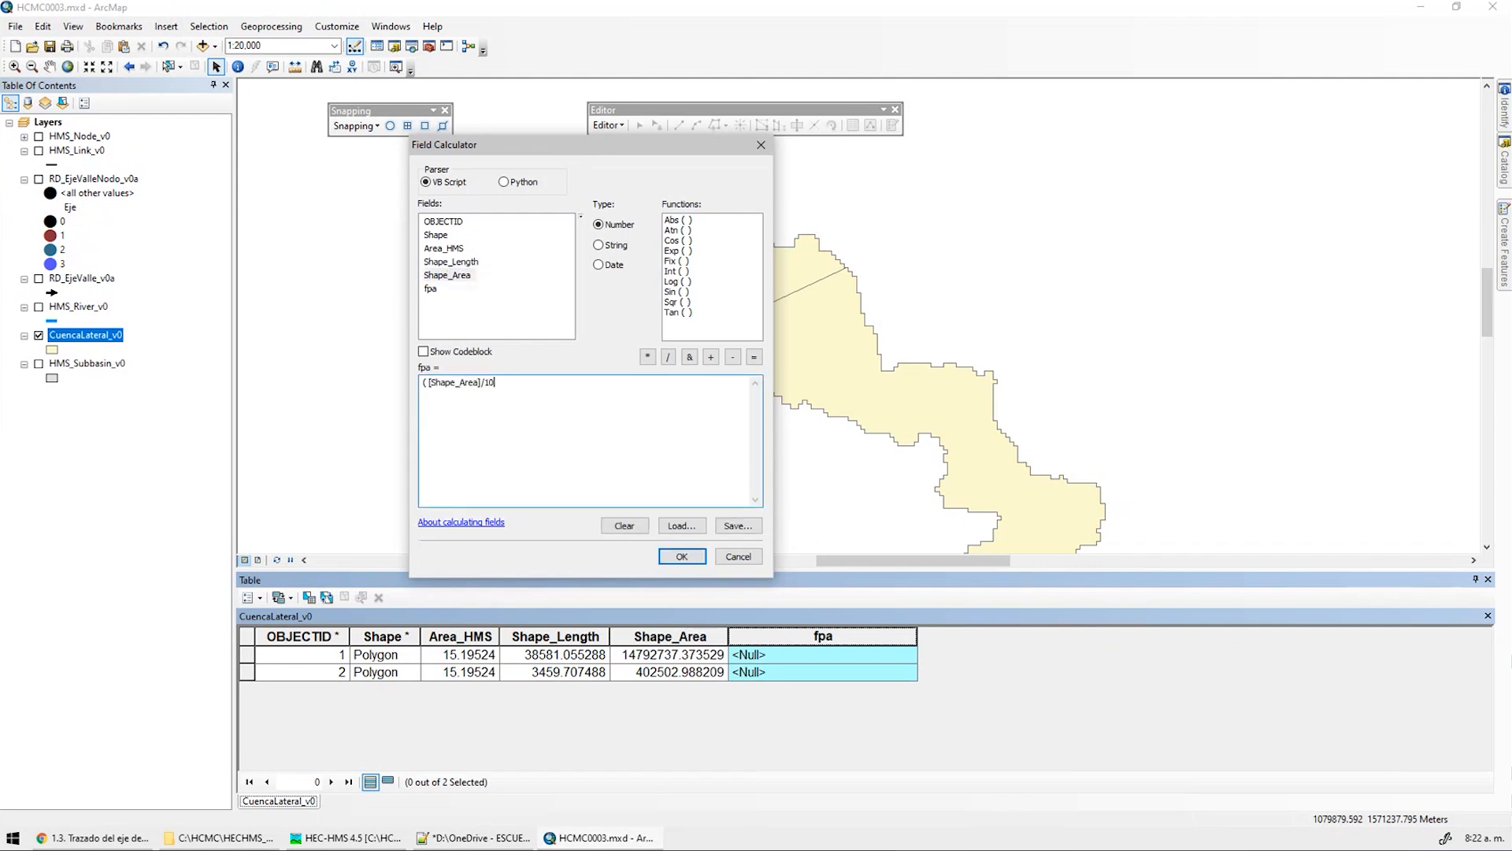
pyautogui.write('00000')
pyautogui.doubleClick(453, 250)
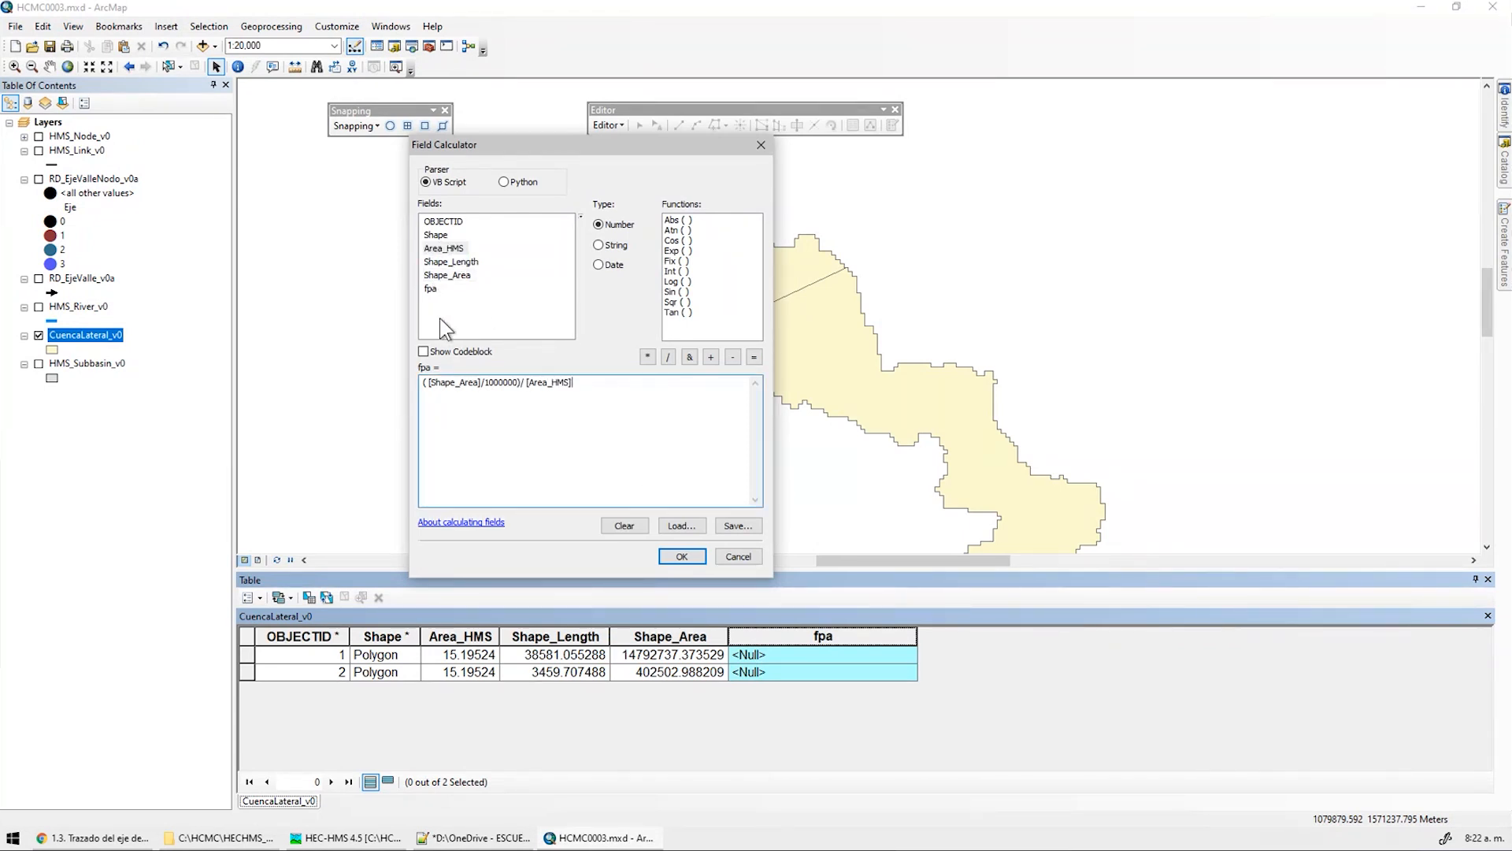
pyautogui.click(682, 556)
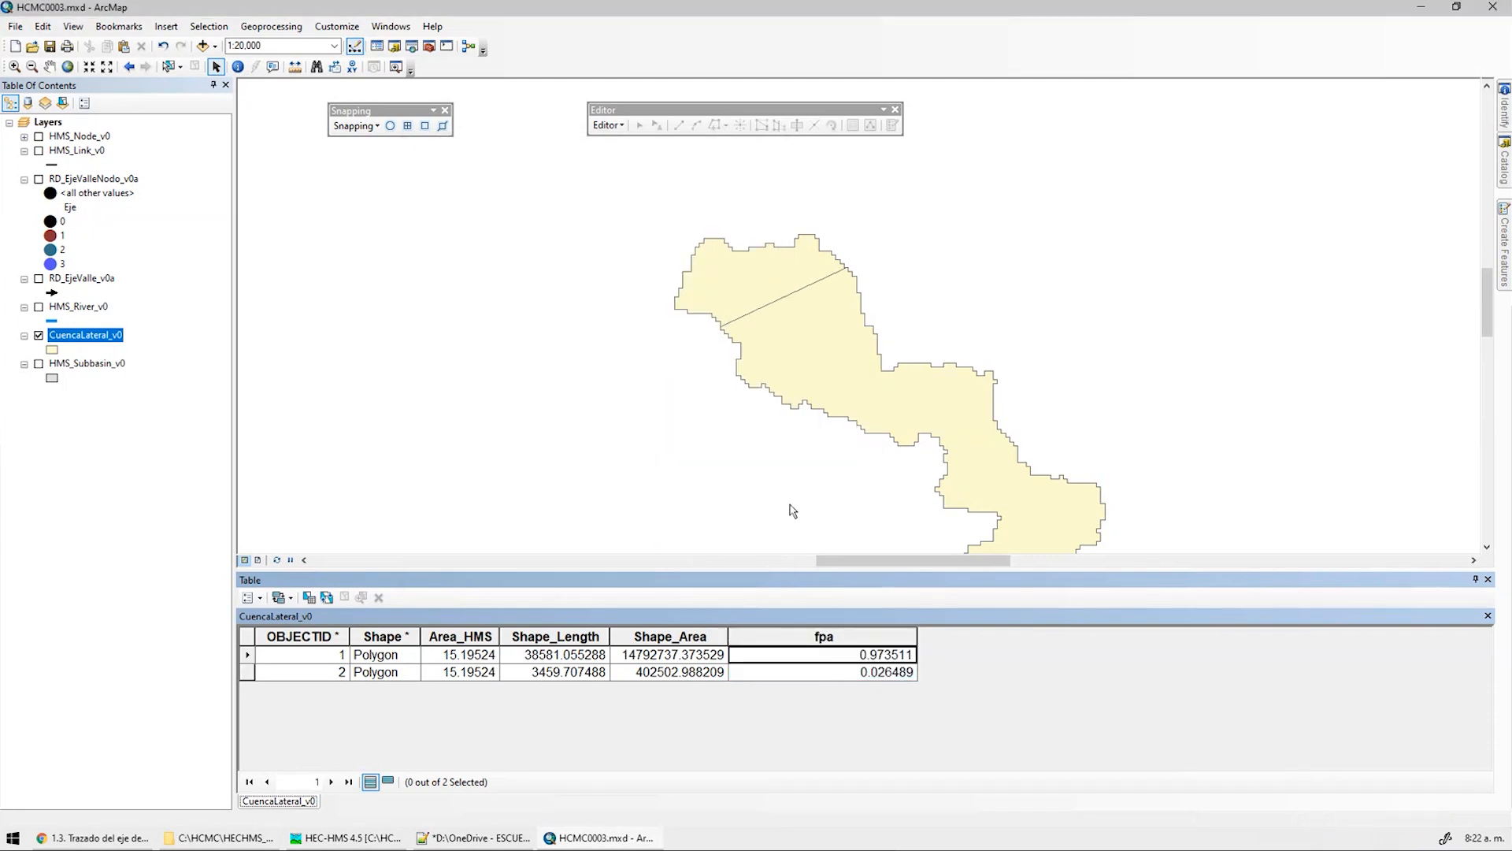
# Zoom out to the whole lateral basin and narrow the fpa column to fit its values
pyautogui.scroll(5, 736, 418)
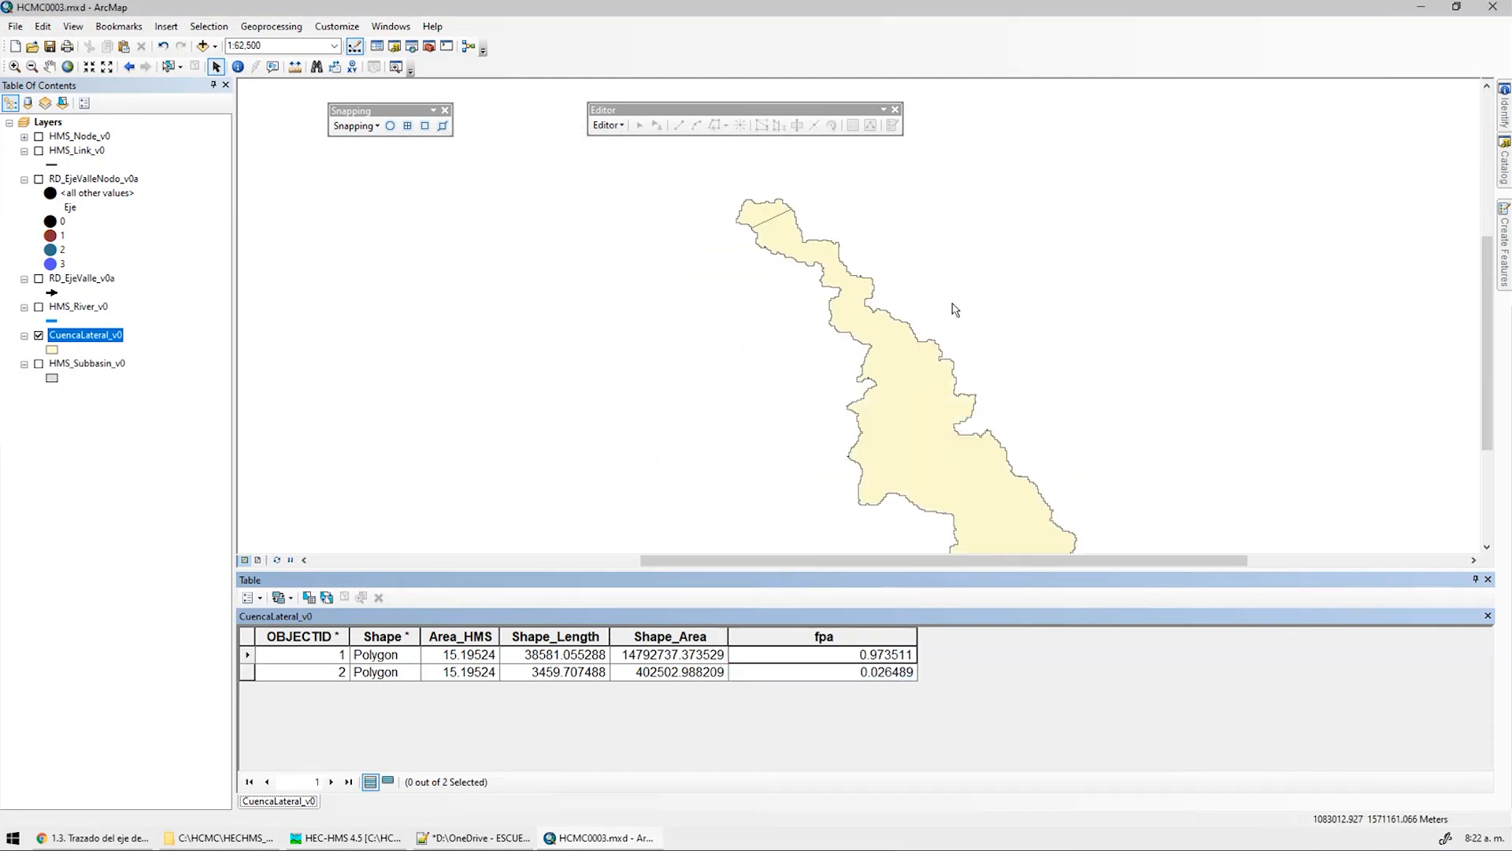
pyautogui.click(932, 434)
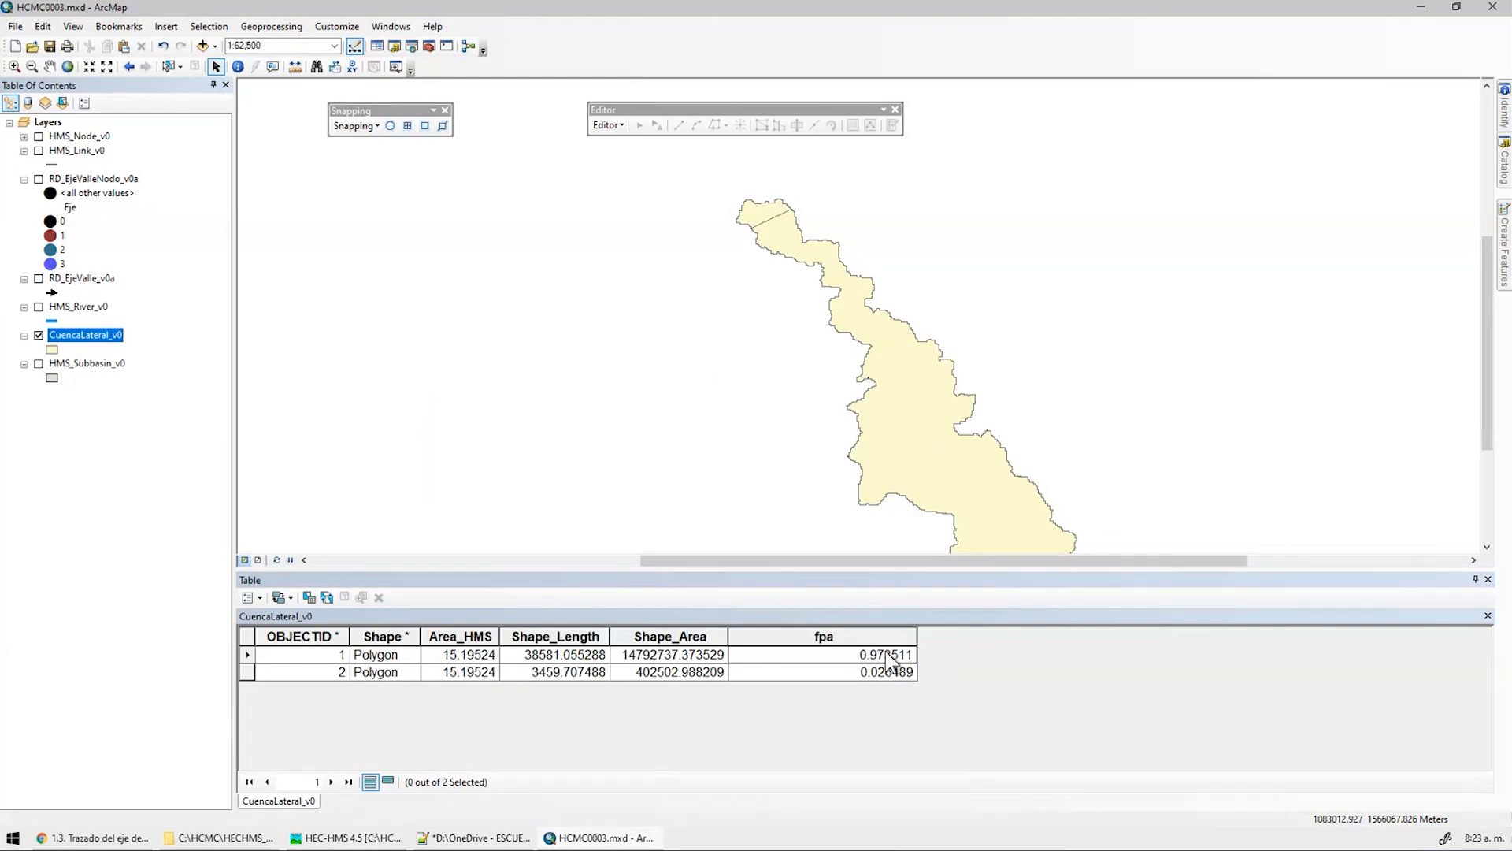
pyautogui.moveTo(918, 636); pyautogui.dragTo(770, 637)
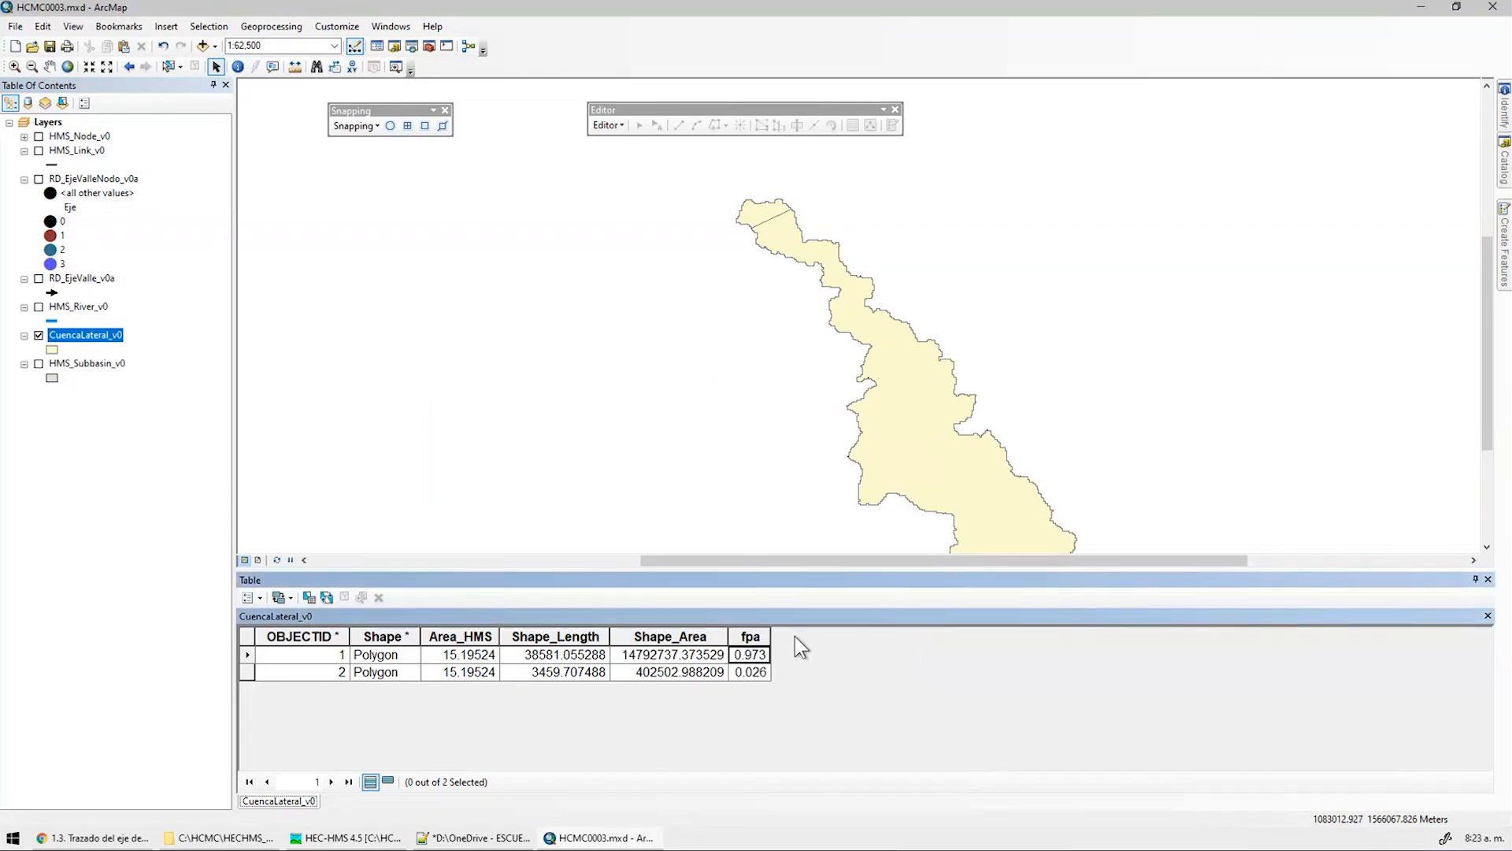
pyautogui.scroll(-1, 825, 413)
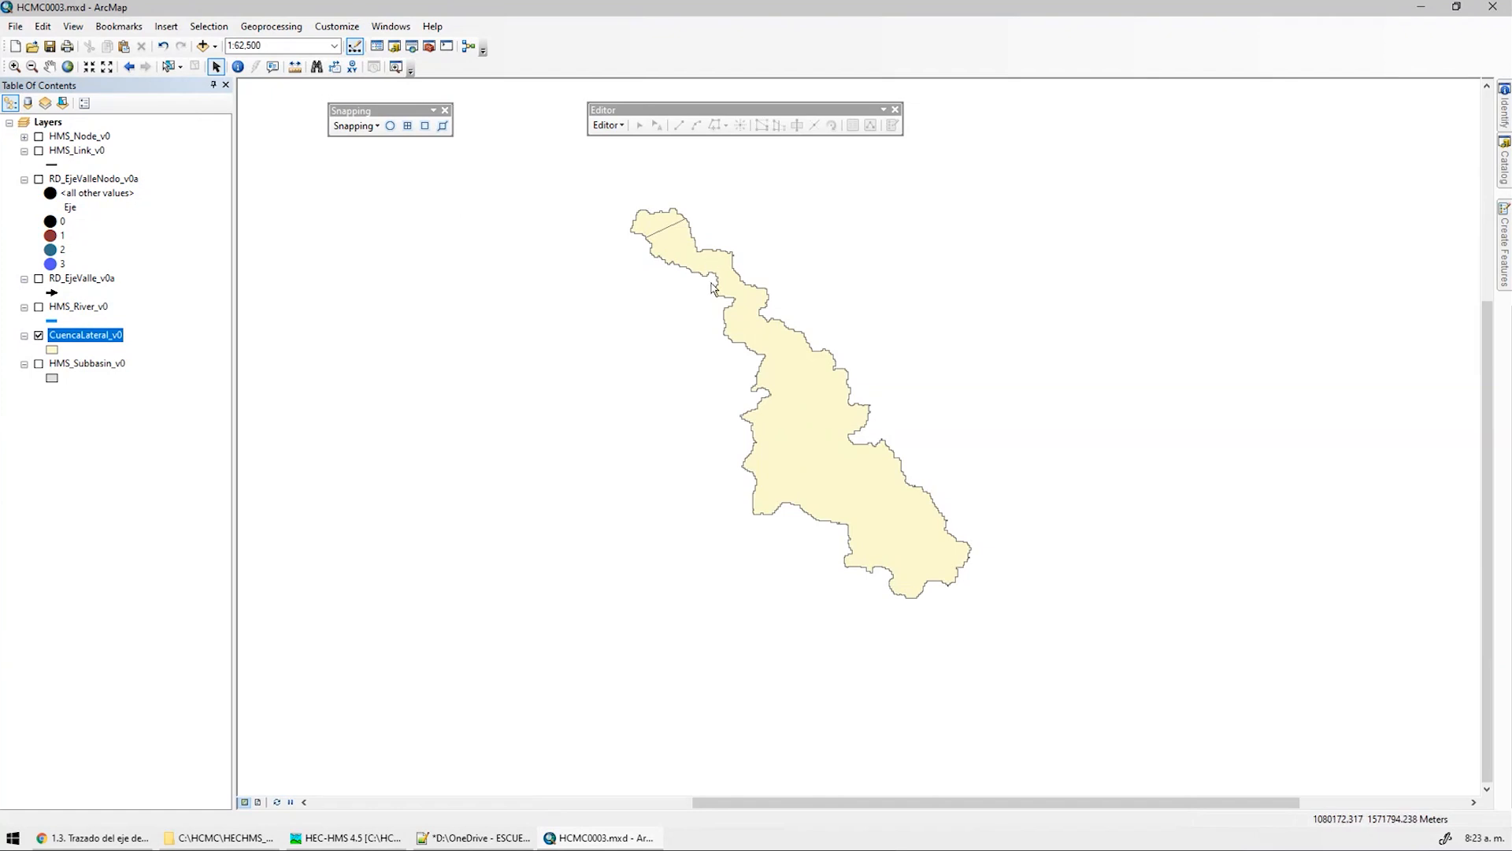
# Turn off CuencaLateral_v0, turn on RD_EjeValle_v0a, and zoom to the axis at 1:25,000
pyautogui.click(39, 336)
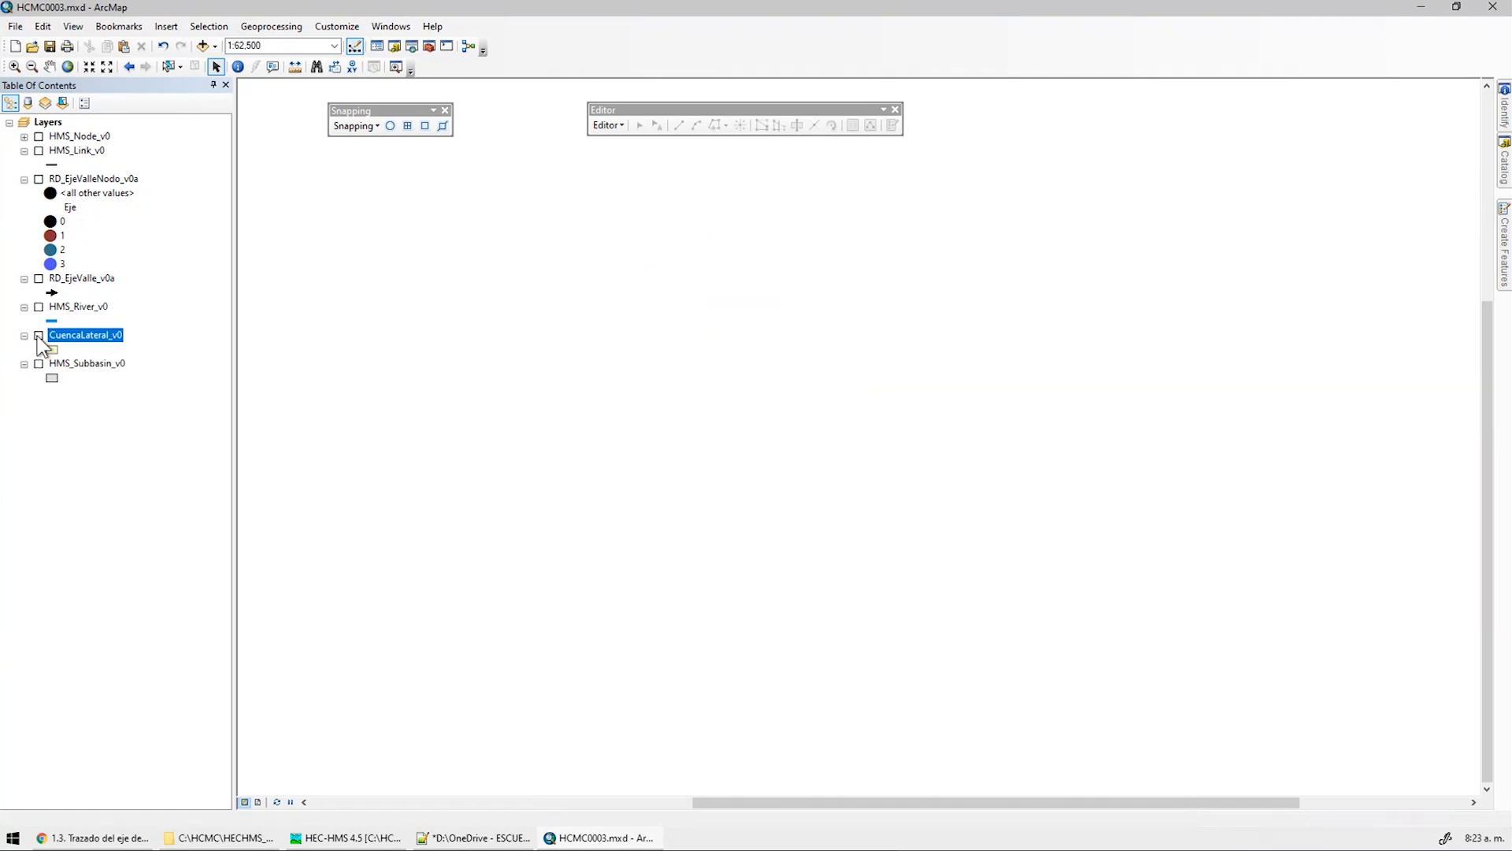
pyautogui.click(39, 279)
pyautogui.moveTo(451, 310); pyautogui.dragTo(554, 474, button='middle')
pyautogui.scroll(3, 622, 367)
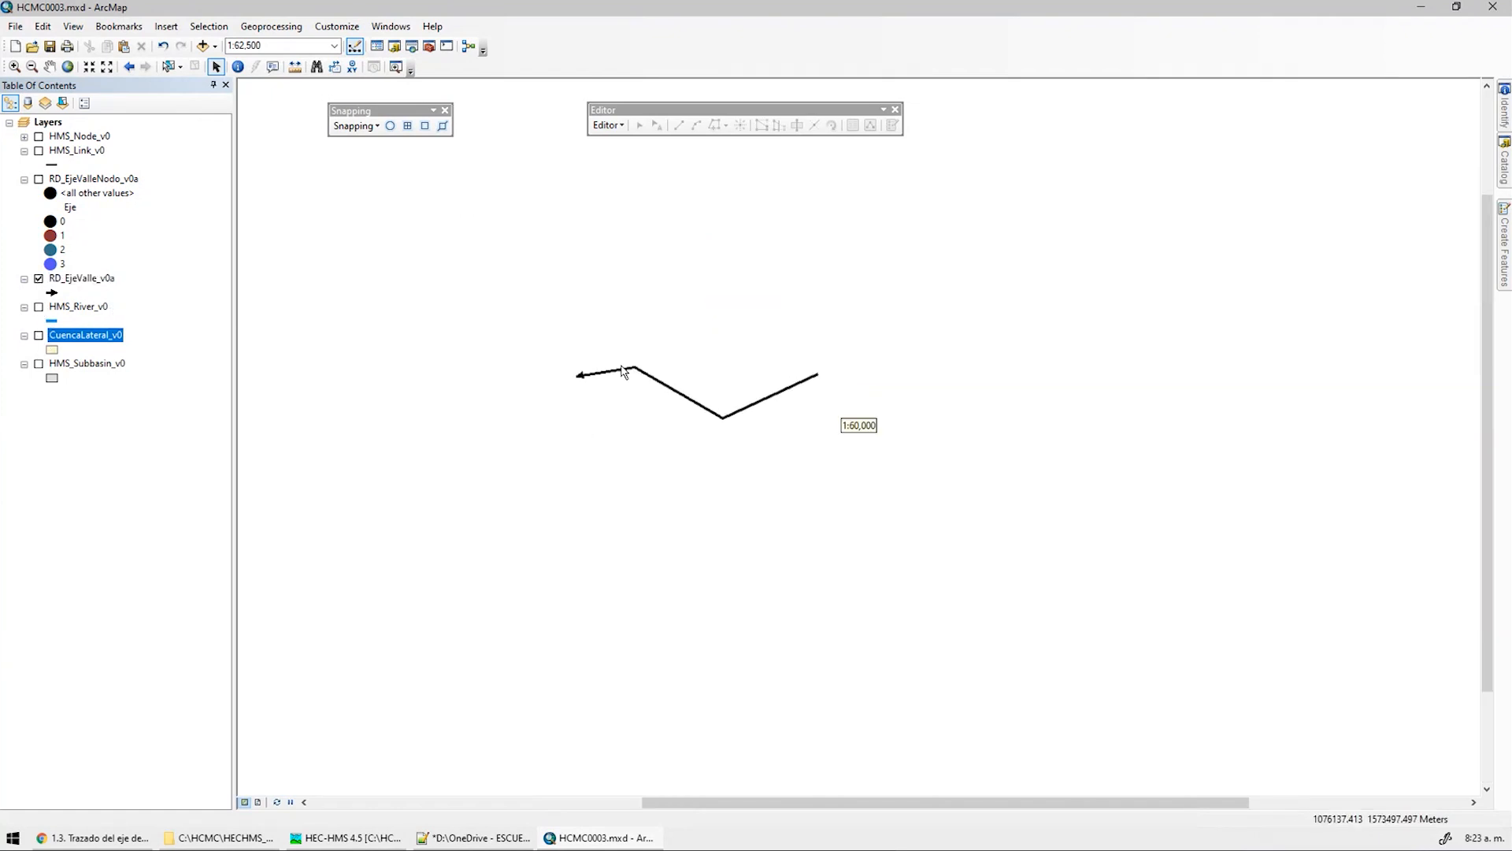
pyautogui.scroll(1, 623, 370)
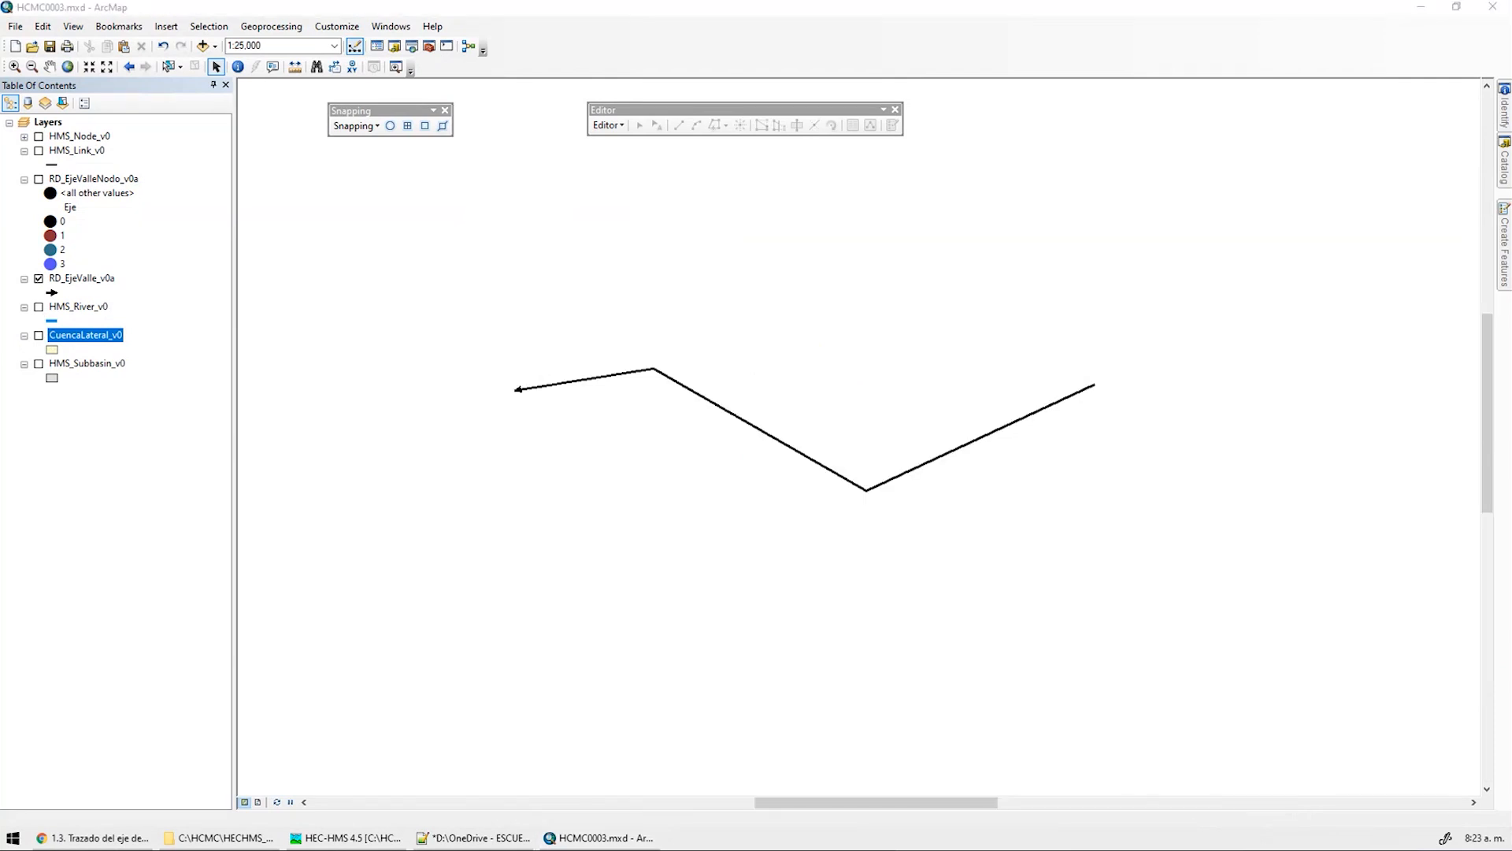
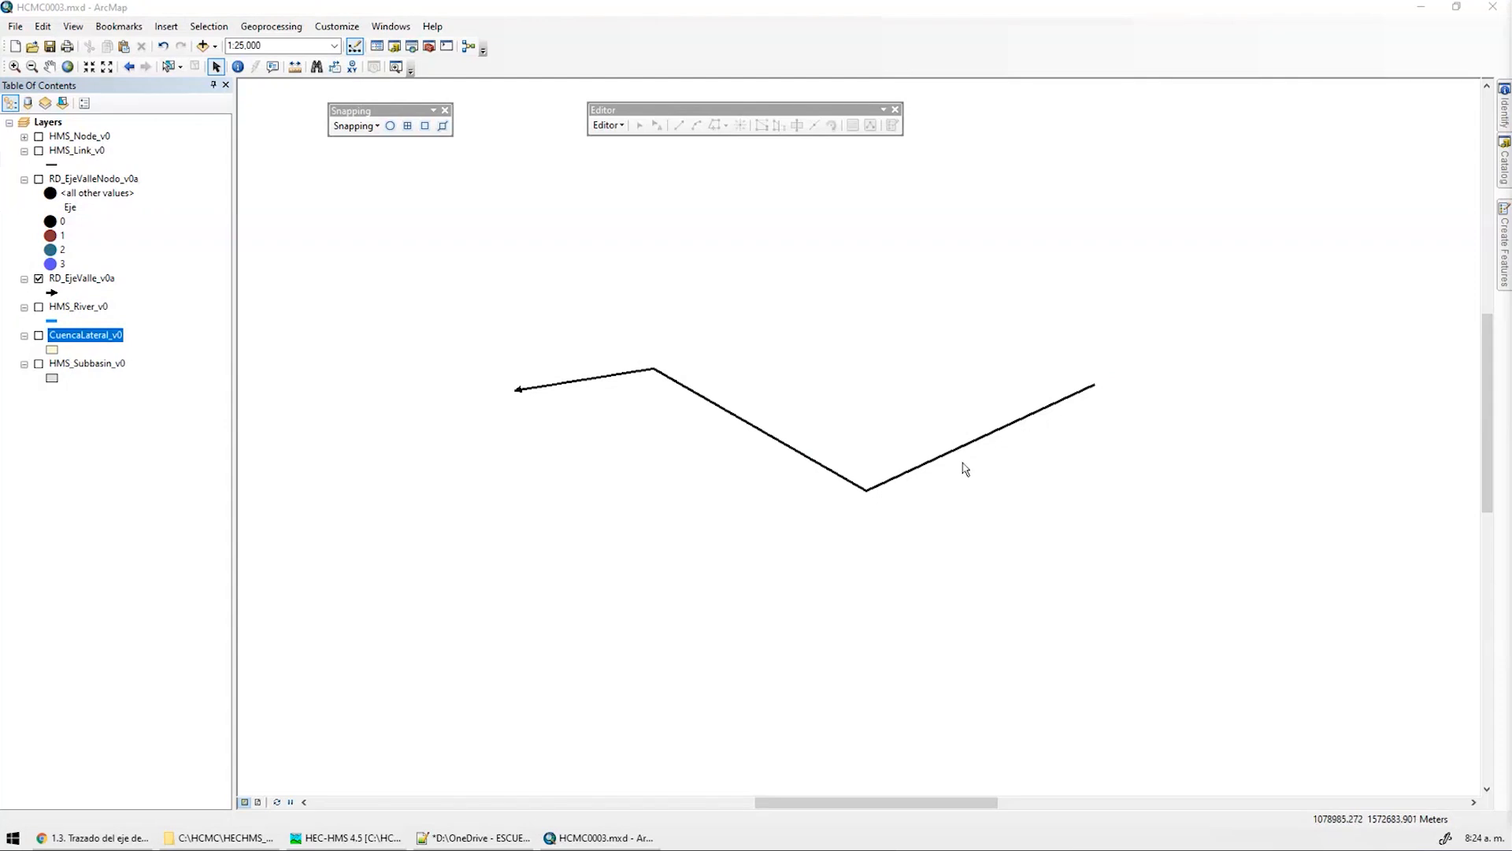
# Find the HCMC0003 files on the course page and open HCMC0003_RadioCurvatura.xlsx from C:\HCMC
pyautogui.click(205, 839)
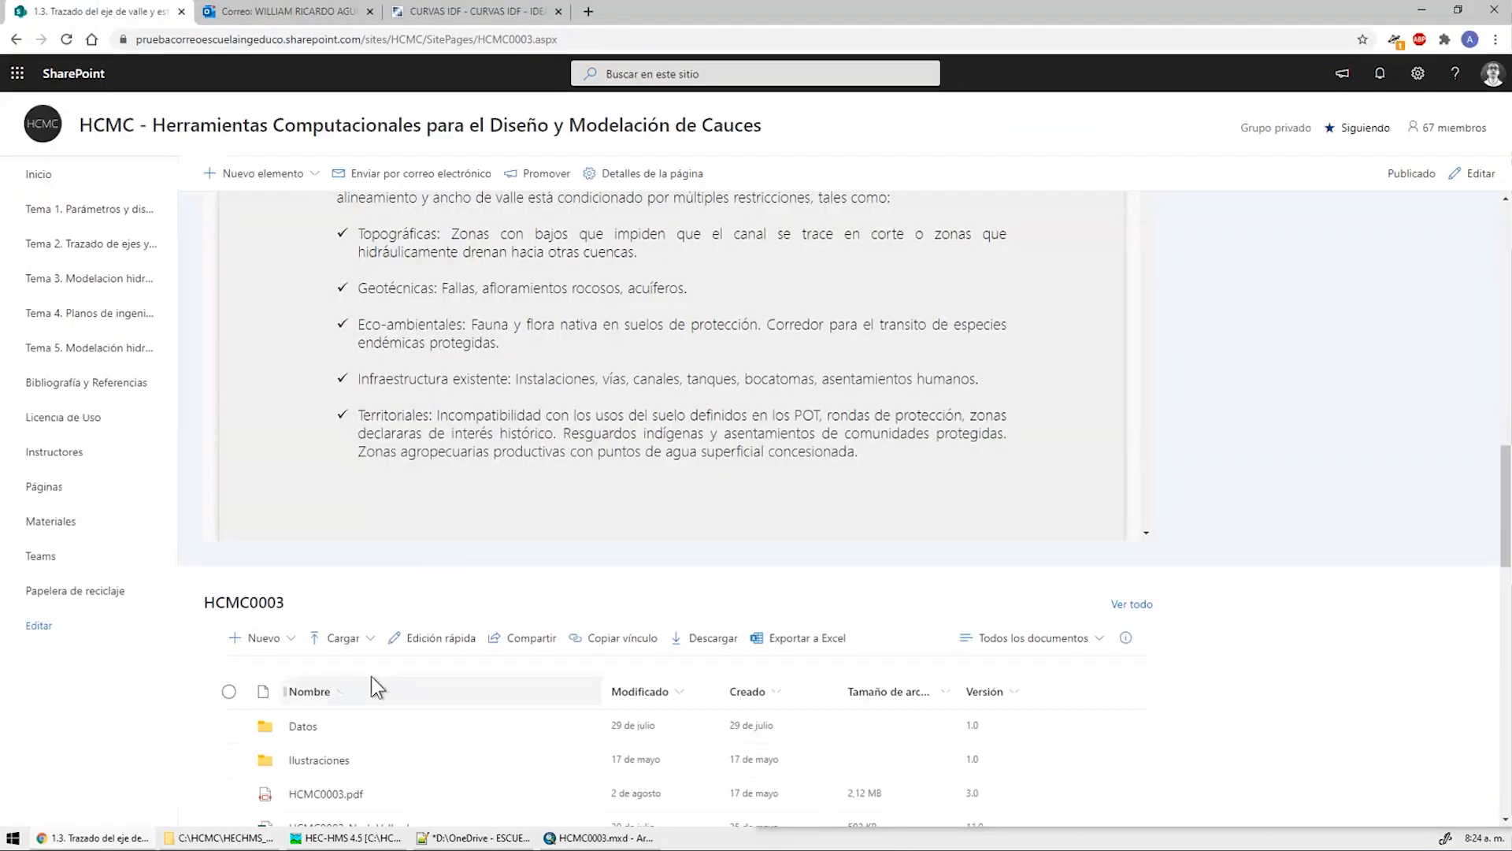
pyautogui.scroll(-3, 1255, 547)
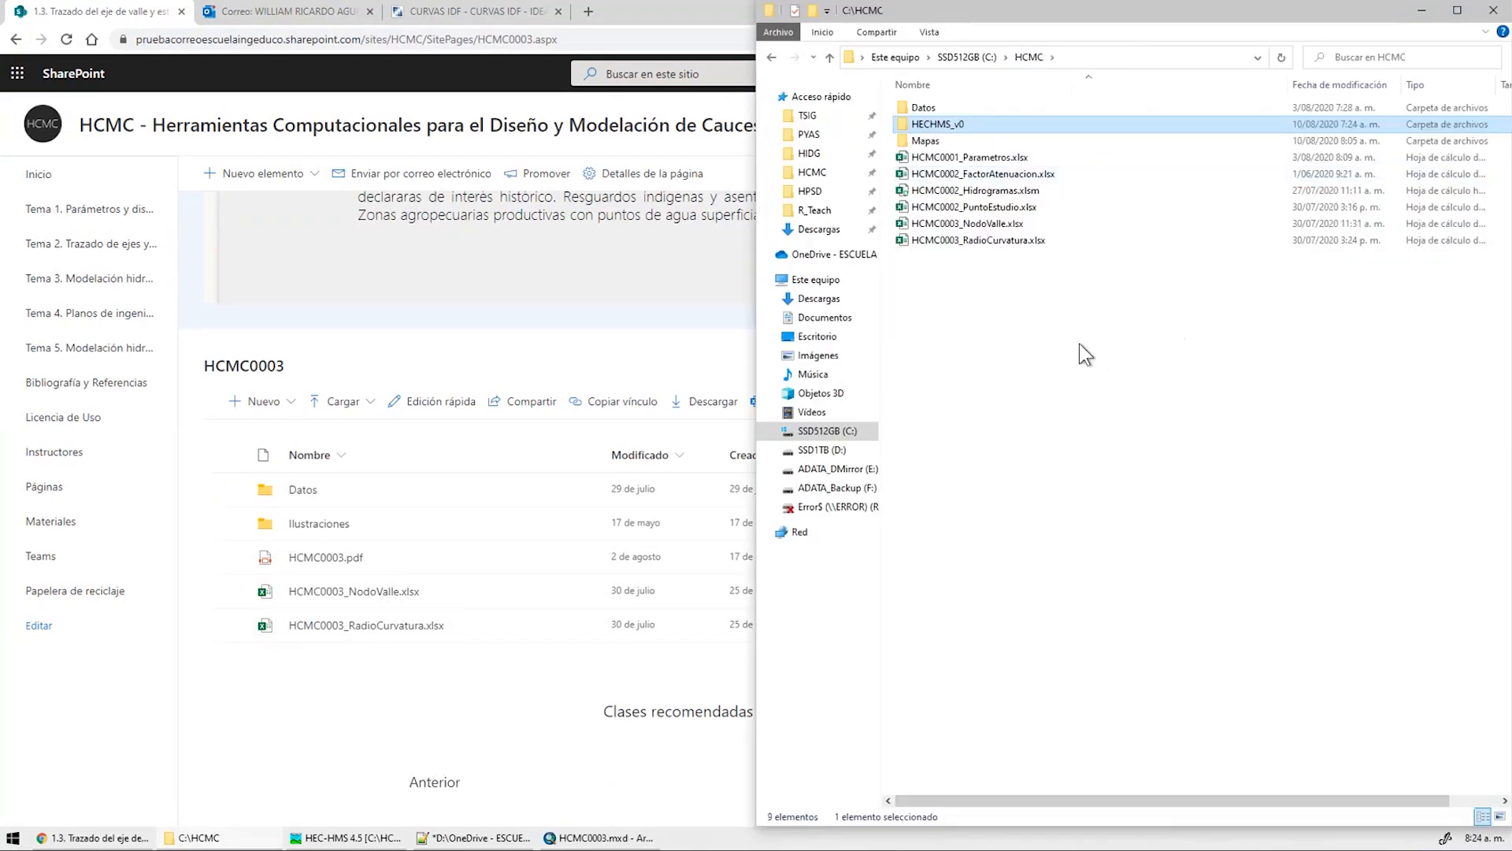
pyautogui.click(1079, 343)
pyautogui.click(986, 240)
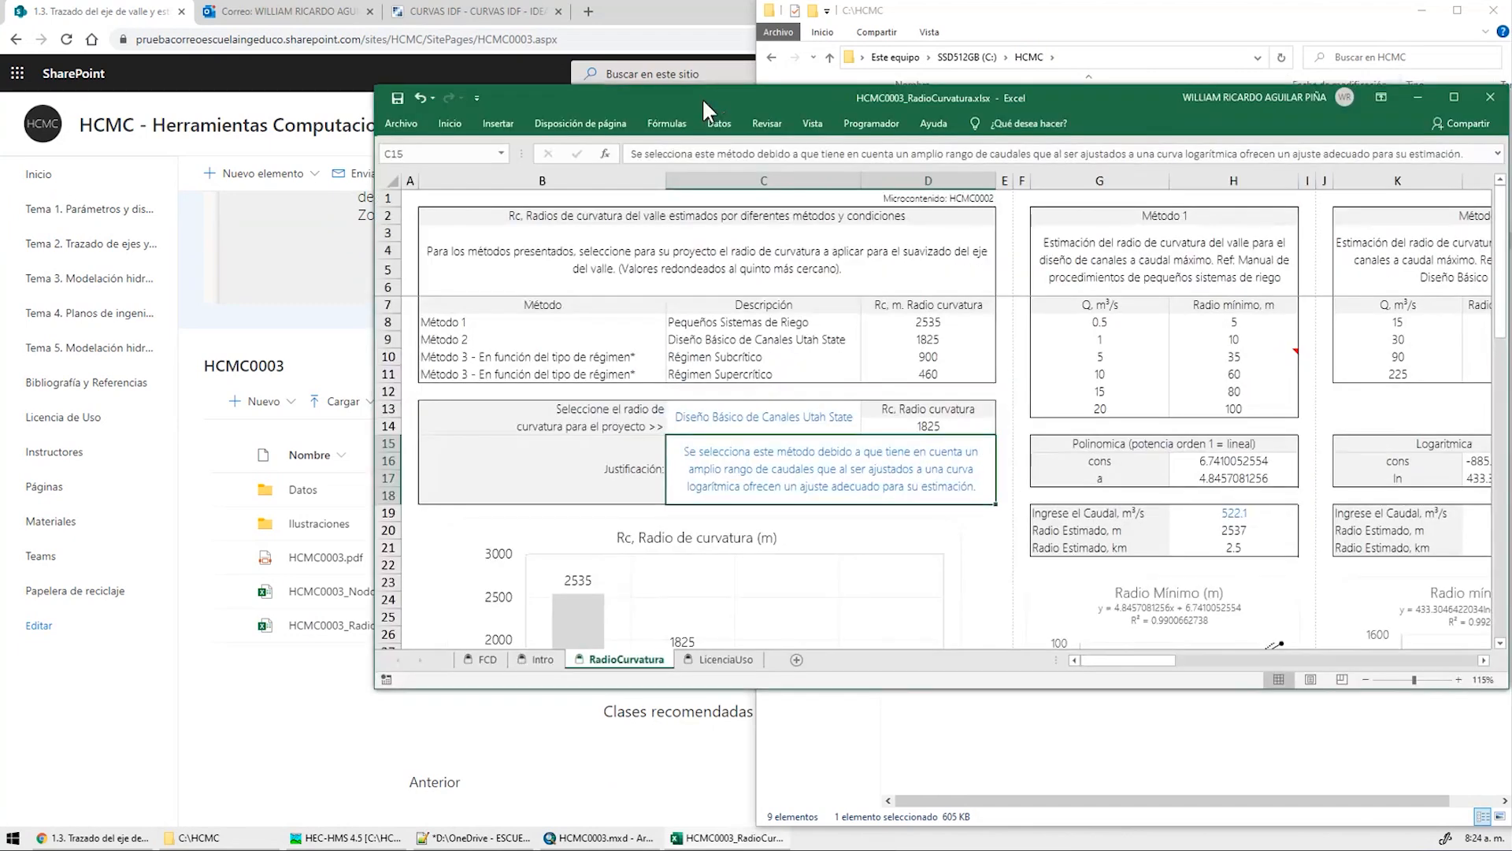
# Maximize the RadioCurvatura workbook, glance at the ArcMap valley axis, then minimize ArcMap
pyautogui.doubleClick(701, 98)
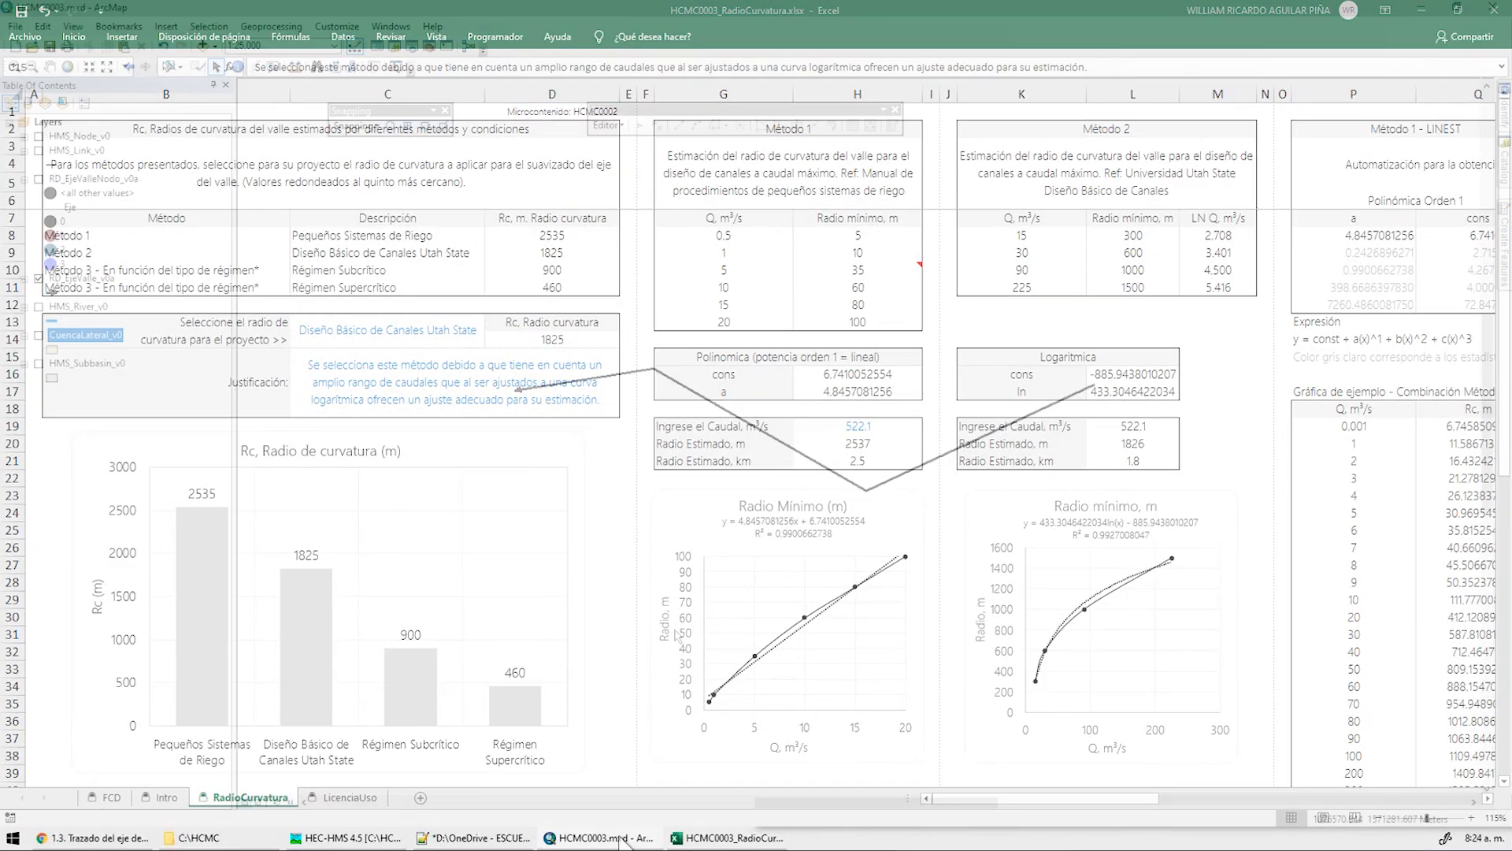
pyautogui.scroll(-1, 787, 459)
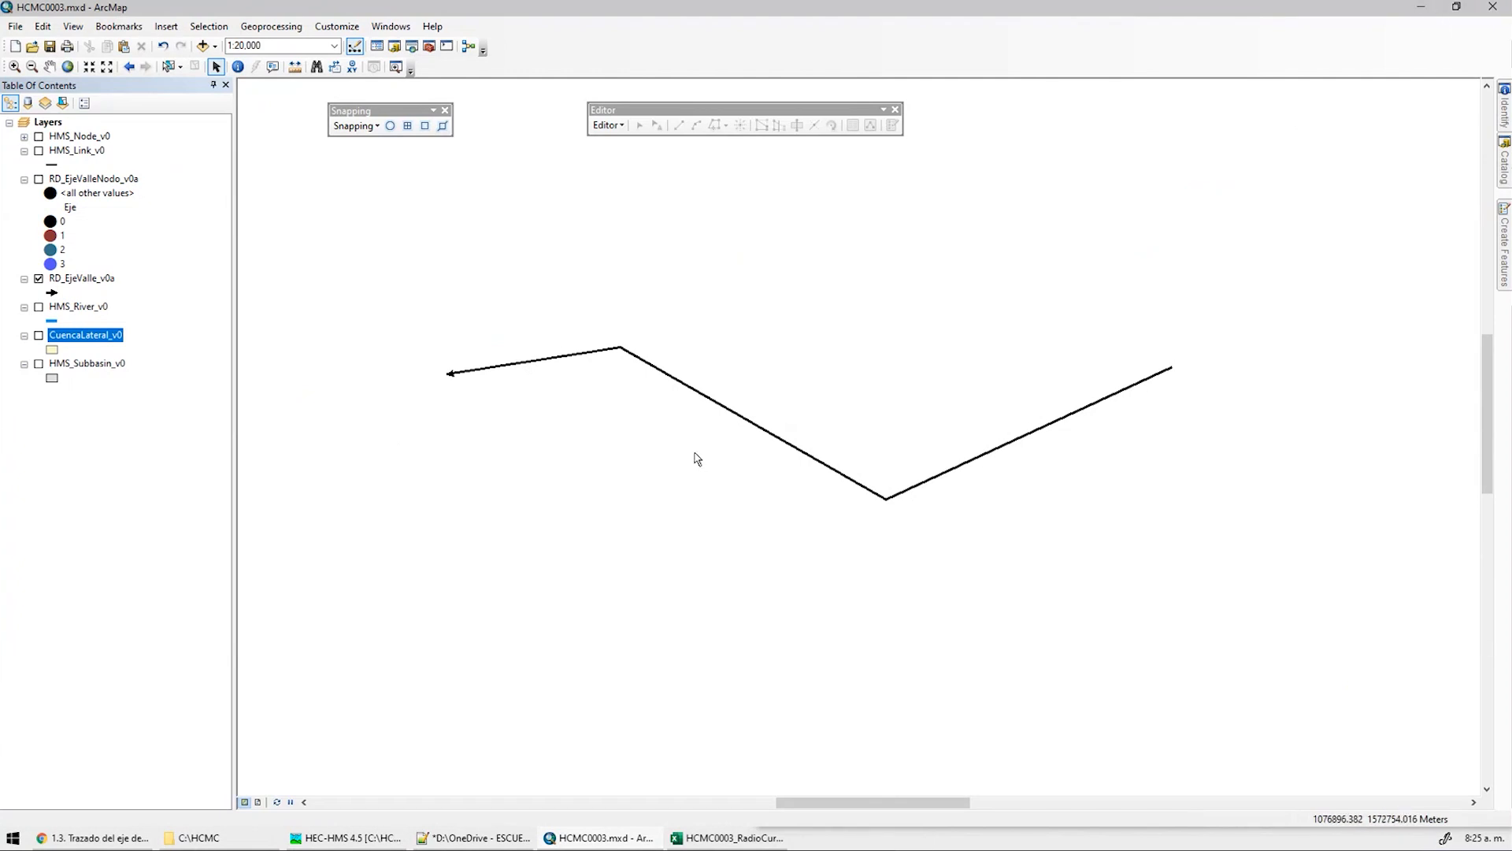
pyautogui.click(1425, 10)
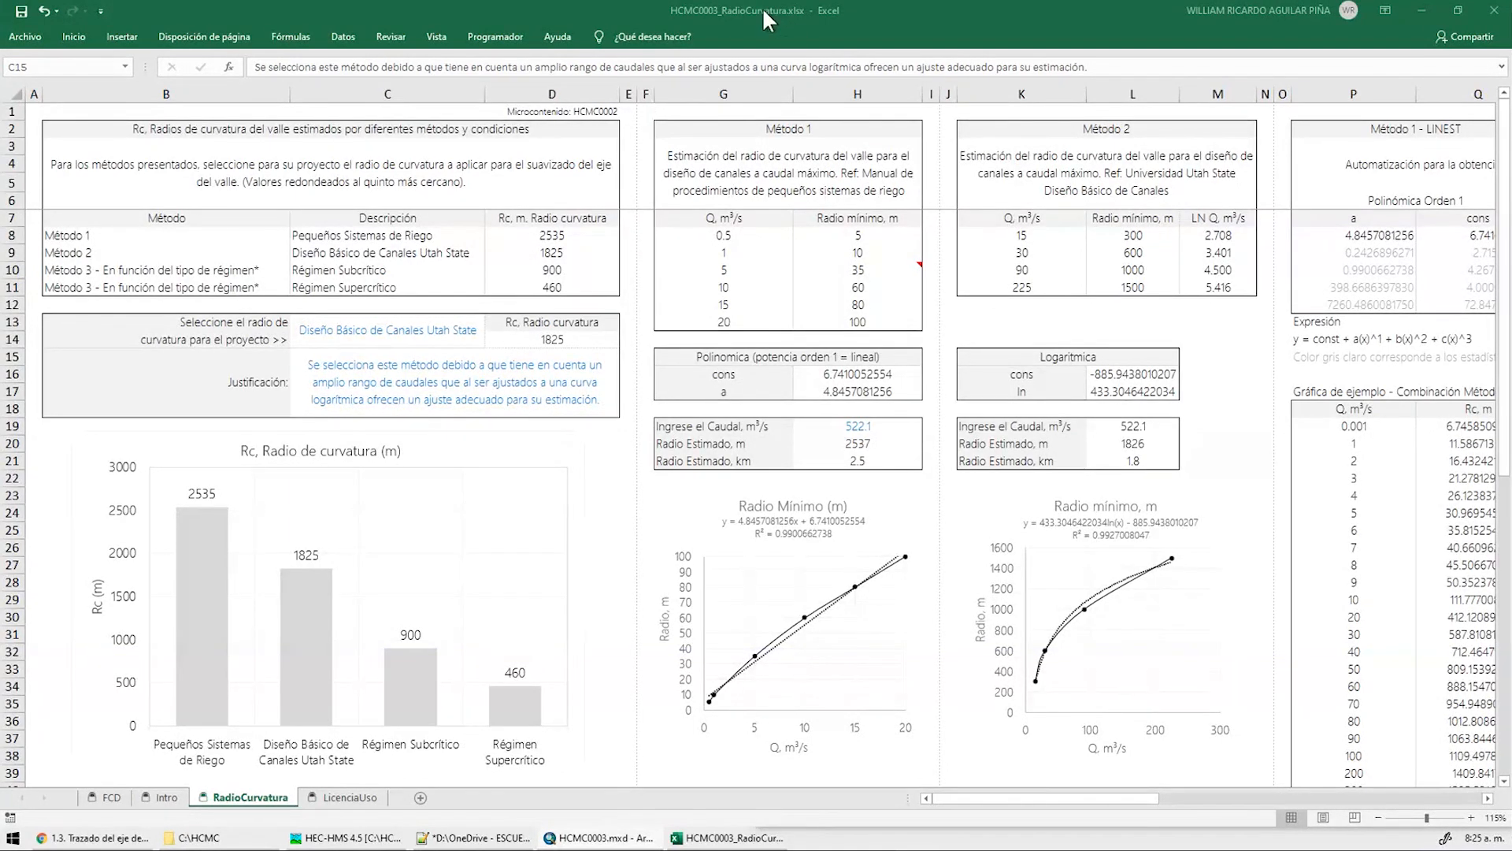
# Read the Método 1 description and select its discharge–radius data in G8:H13
pyautogui.click(797, 169)
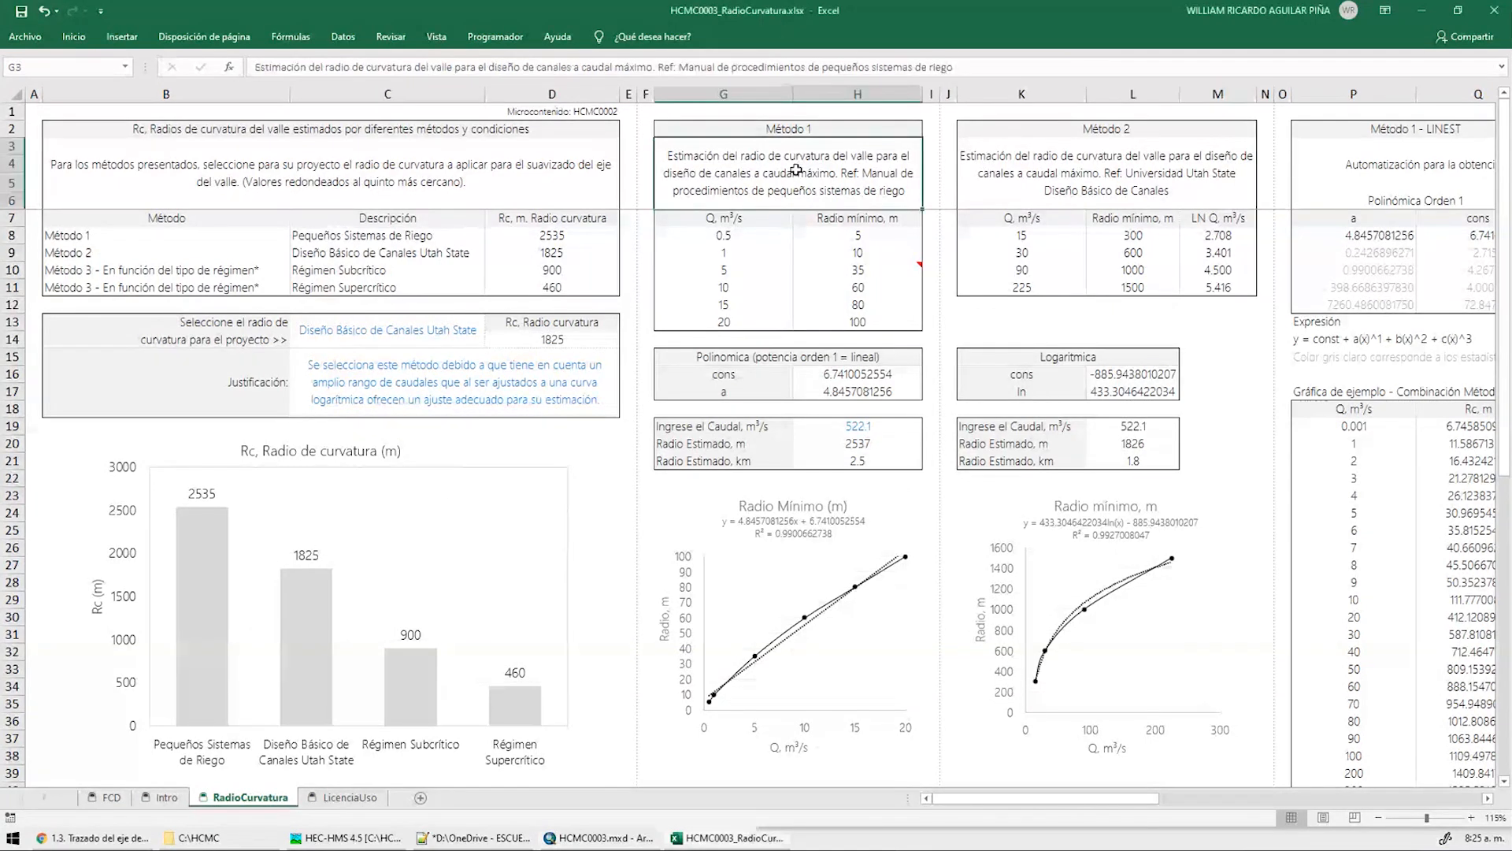
pyautogui.moveTo(848, 265)
pyautogui.click(757, 235)
pyautogui.moveTo(757, 234); pyautogui.dragTo(867, 322)
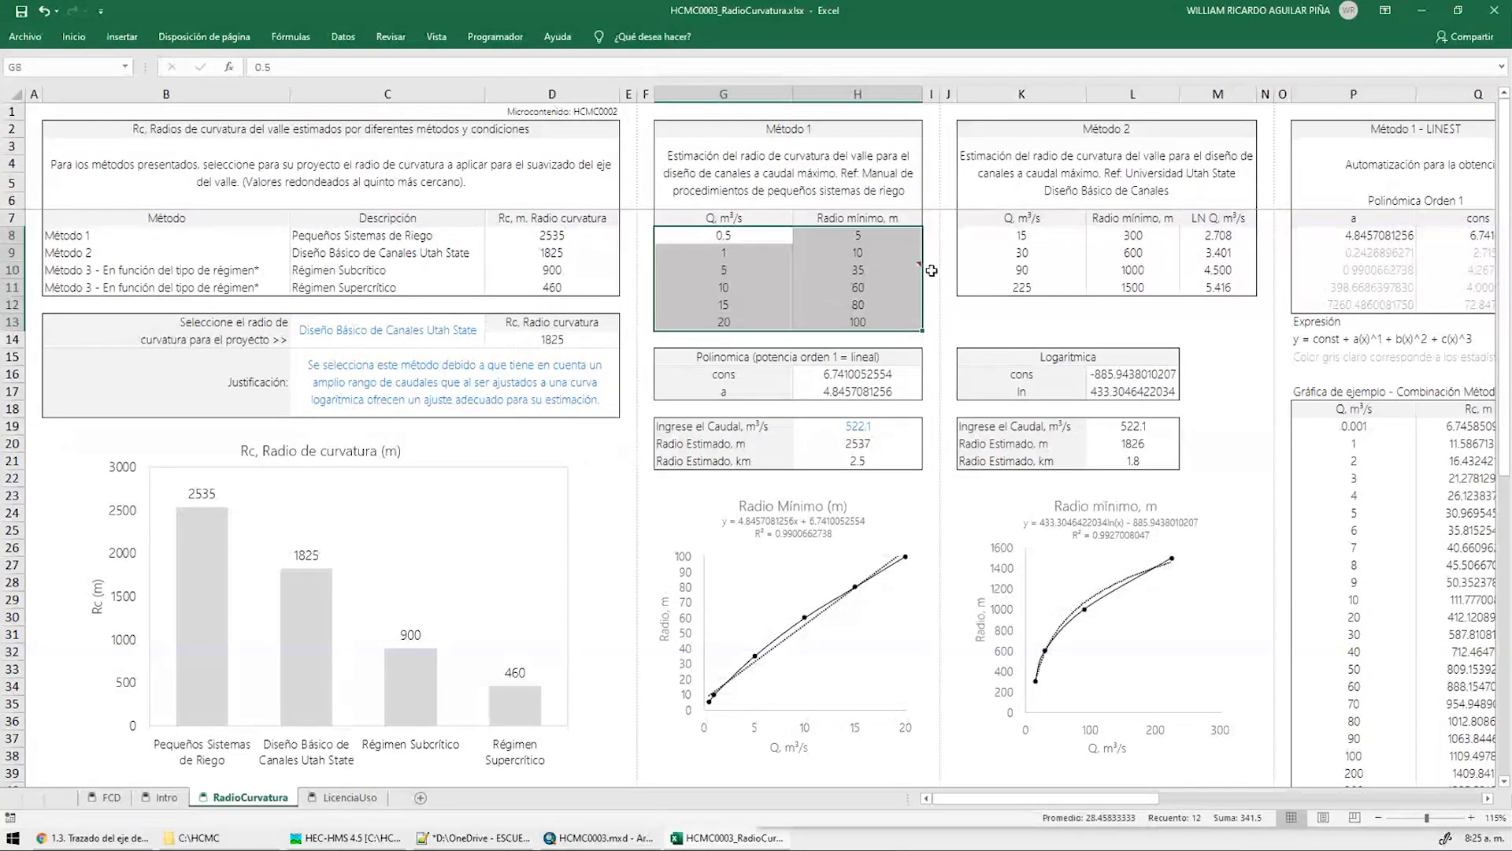
pyautogui.keyDown('ctrl'); pyautogui.scroll(2, 932, 270); pyautogui.keyUp('ctrl')
pyautogui.moveTo(932, 270); pyautogui.dragTo(1052, 390)
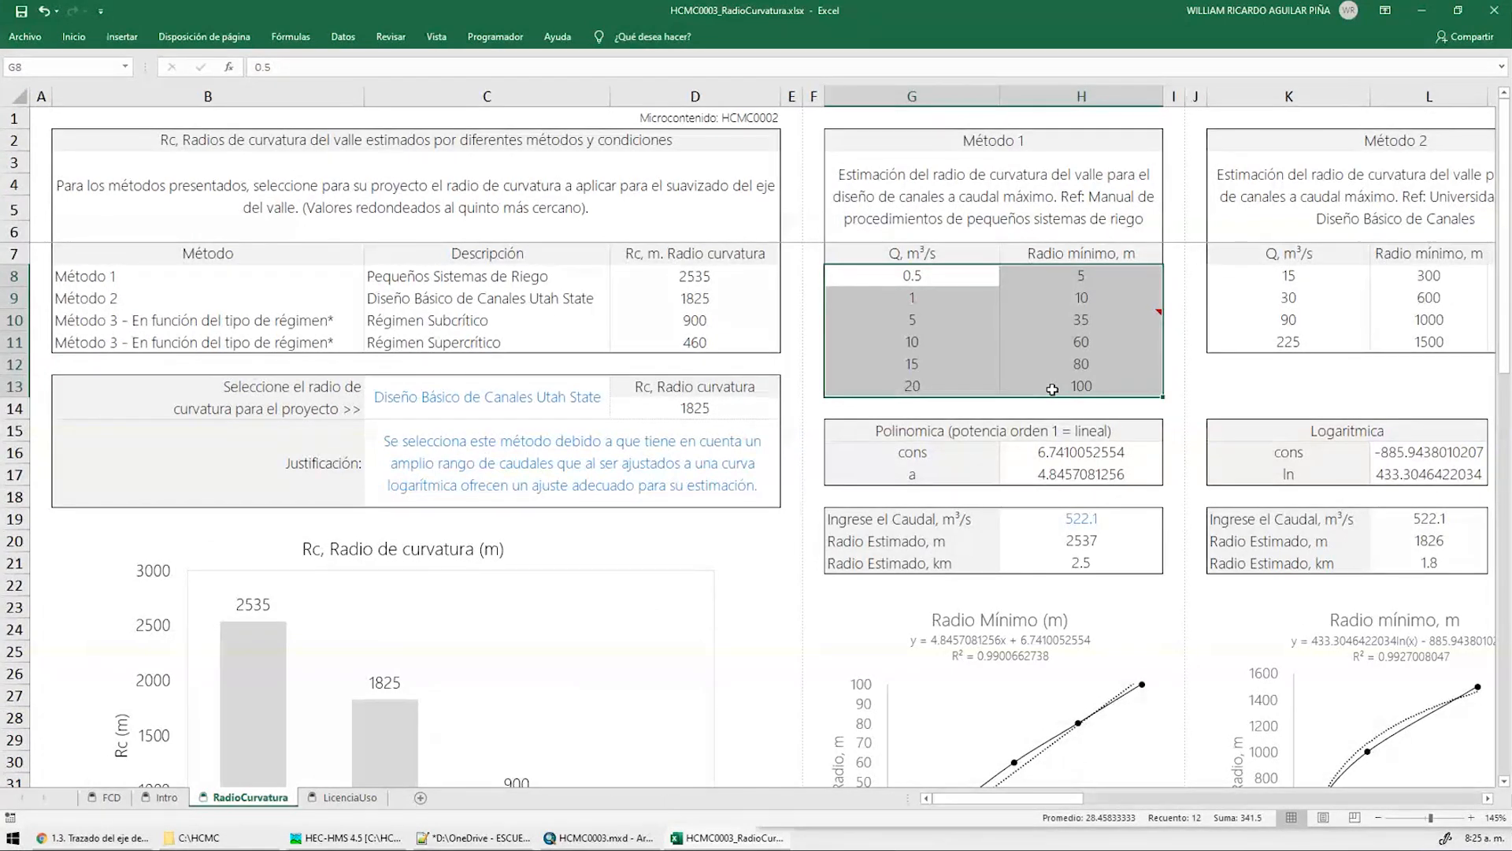
# Check discharge 20, minimum radius 100, the fitted-constant formula and 522.1 input, then bring up C:\HCMC
pyautogui.click(956, 393)
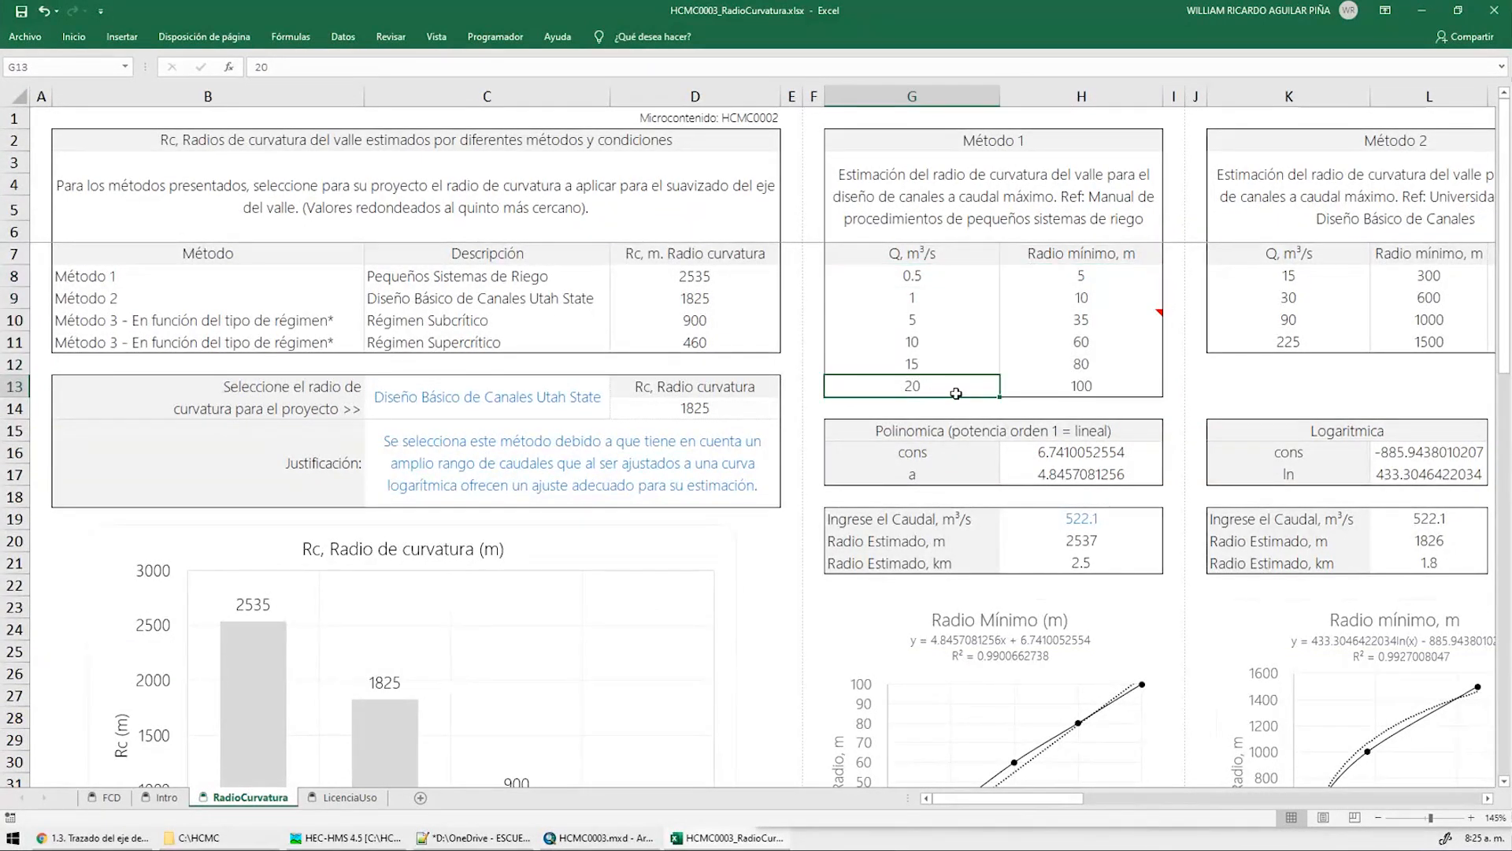
pyautogui.click(1061, 385)
pyautogui.scroll(-2, 1056, 466)
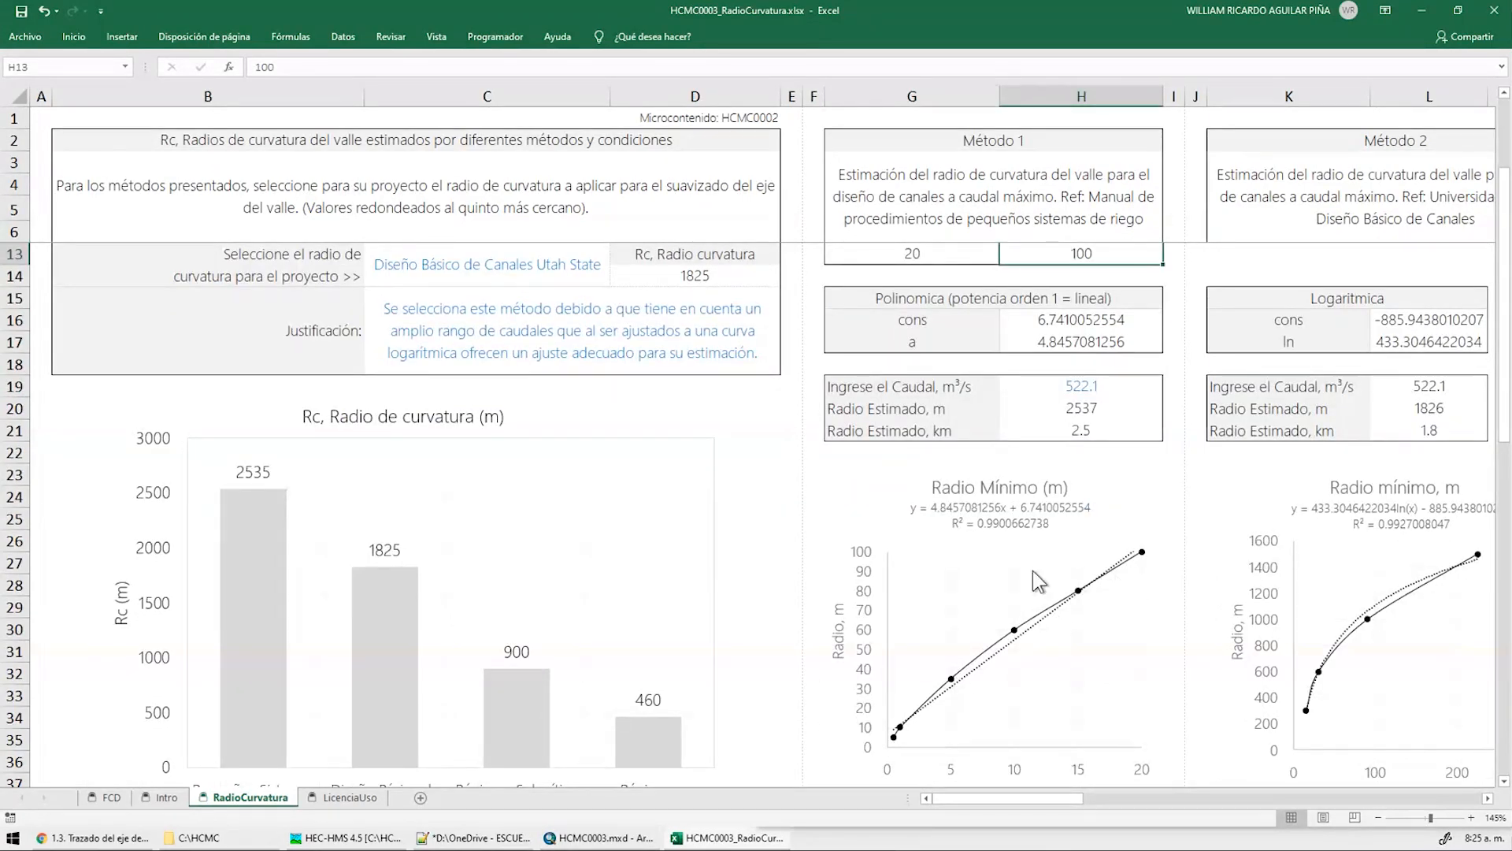
pyautogui.click(1061, 330)
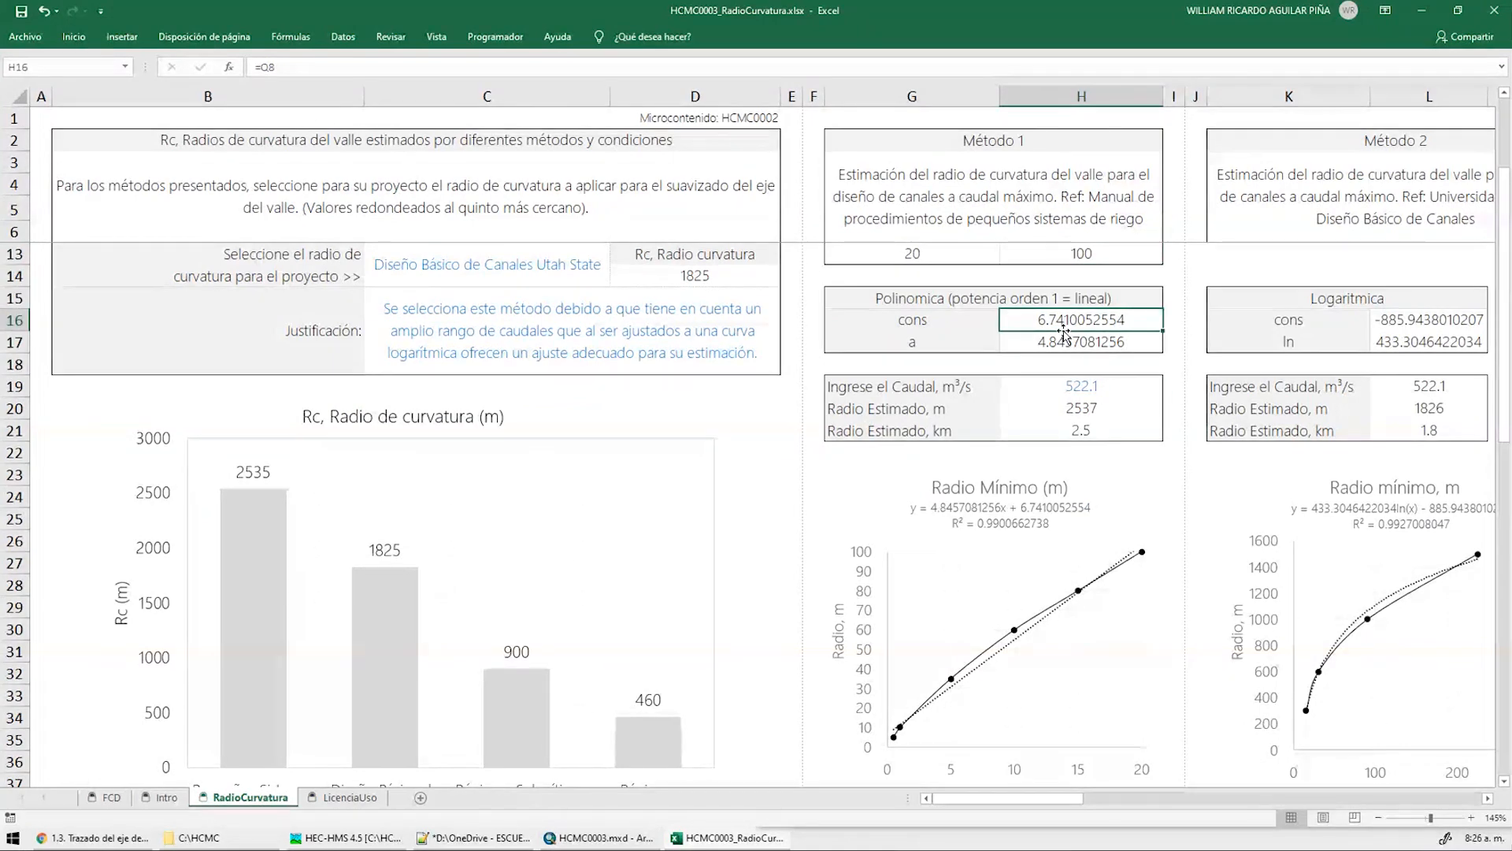
pyautogui.scroll(2, 1000, 334)
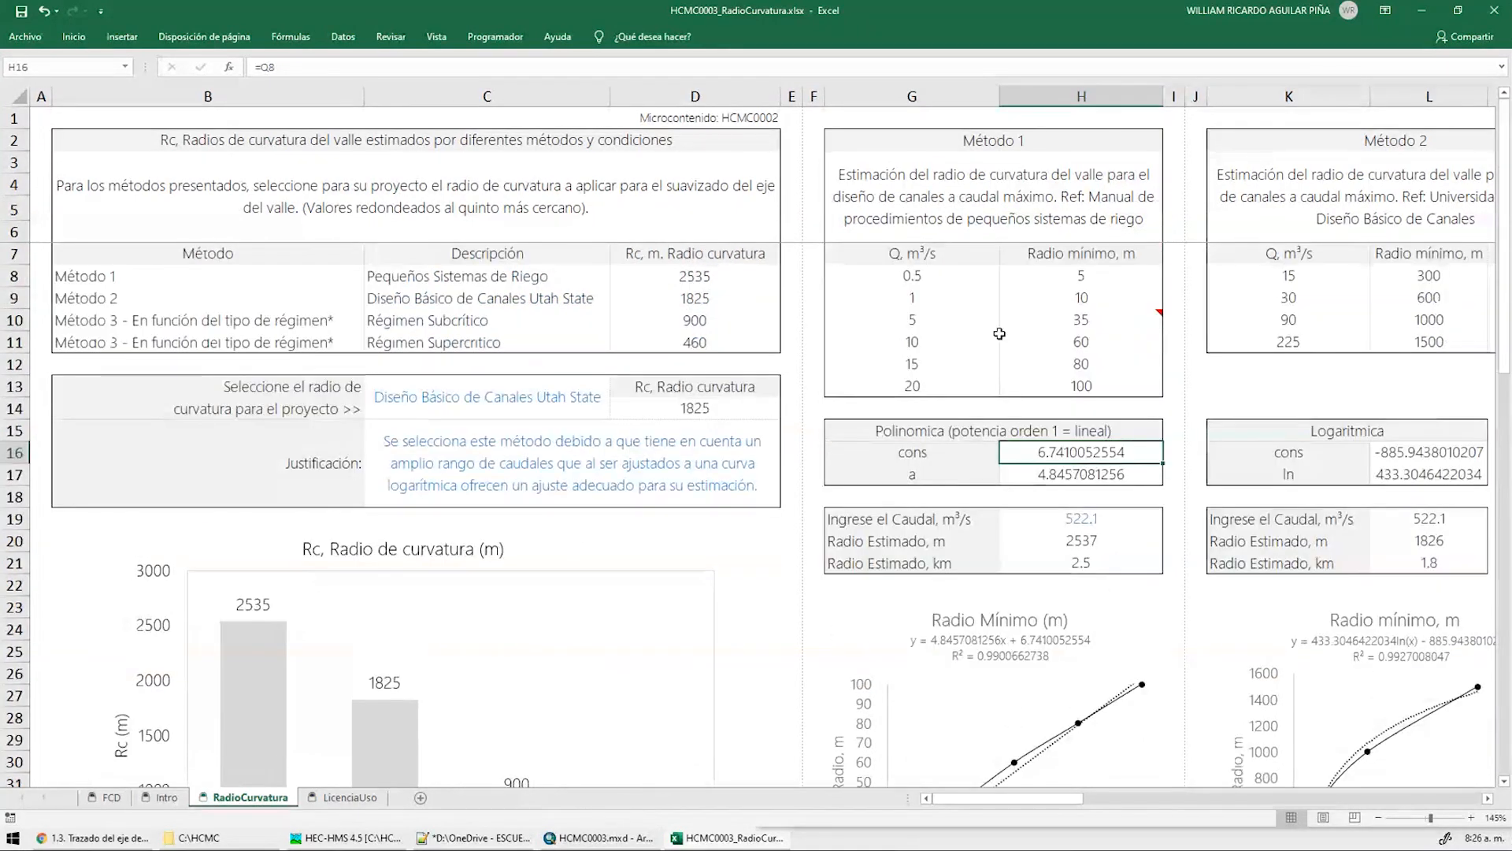
pyautogui.click(1087, 520)
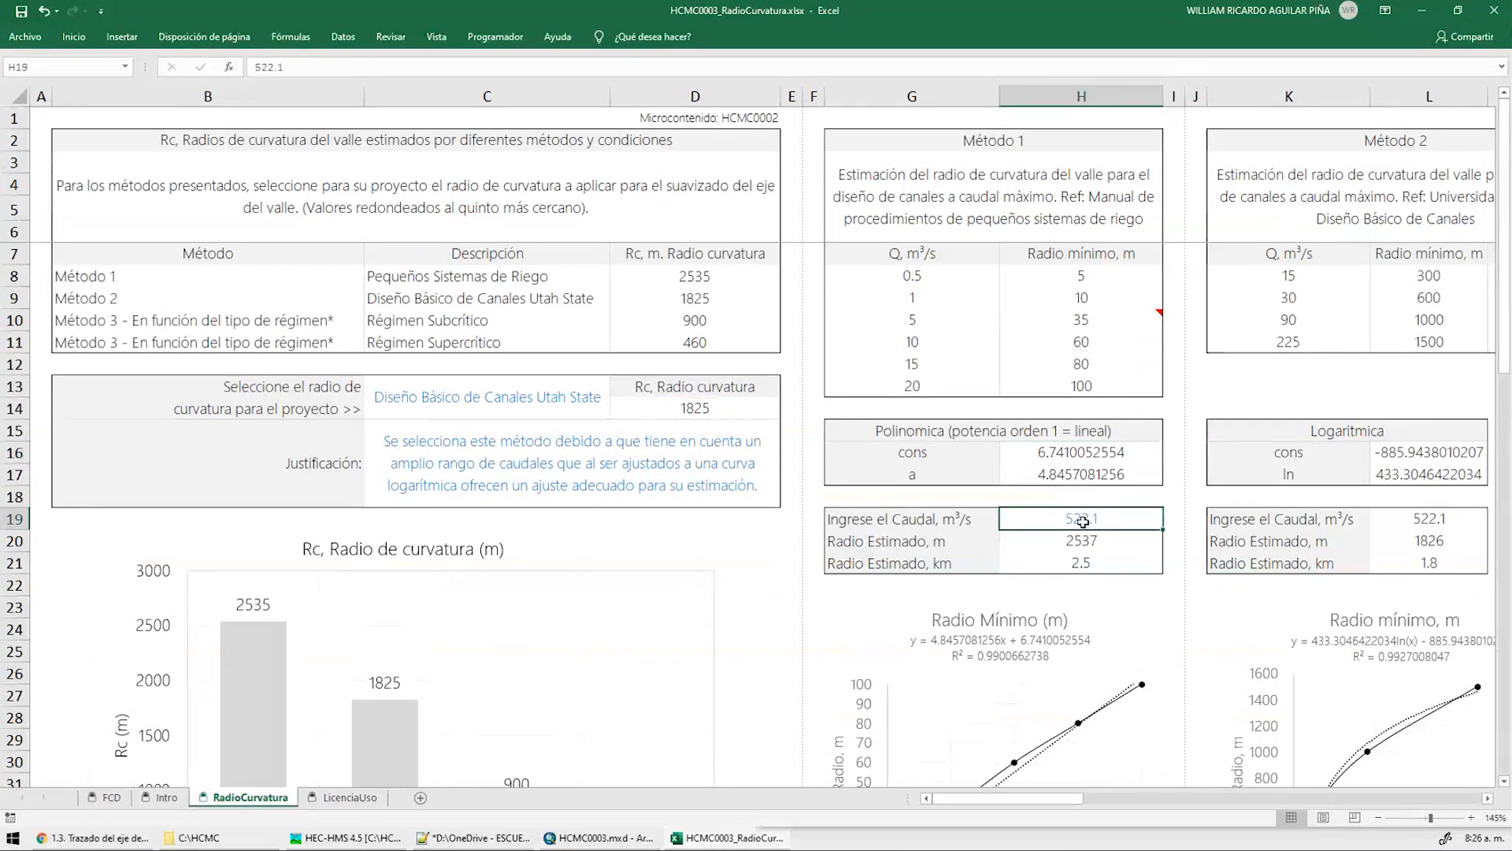
pyautogui.click(206, 838)
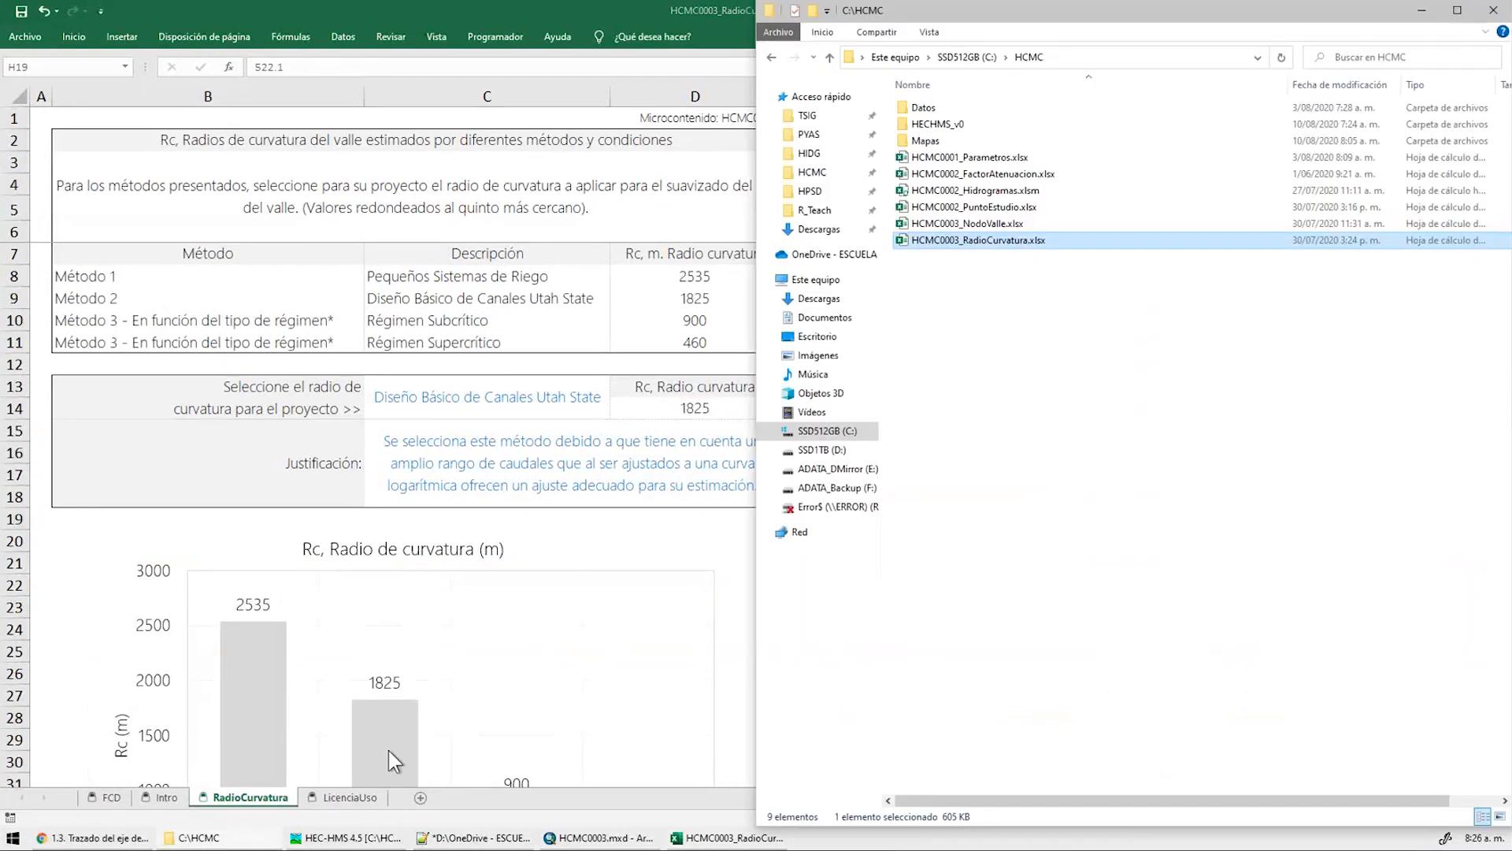
# Open HCMC0002_Hidrogramas.xlsm, confirm the 522.1 m³/s 100-year peak on QResumen, then minimize it
pyautogui.click(1109, 334)
pyautogui.doubleClick(998, 191)
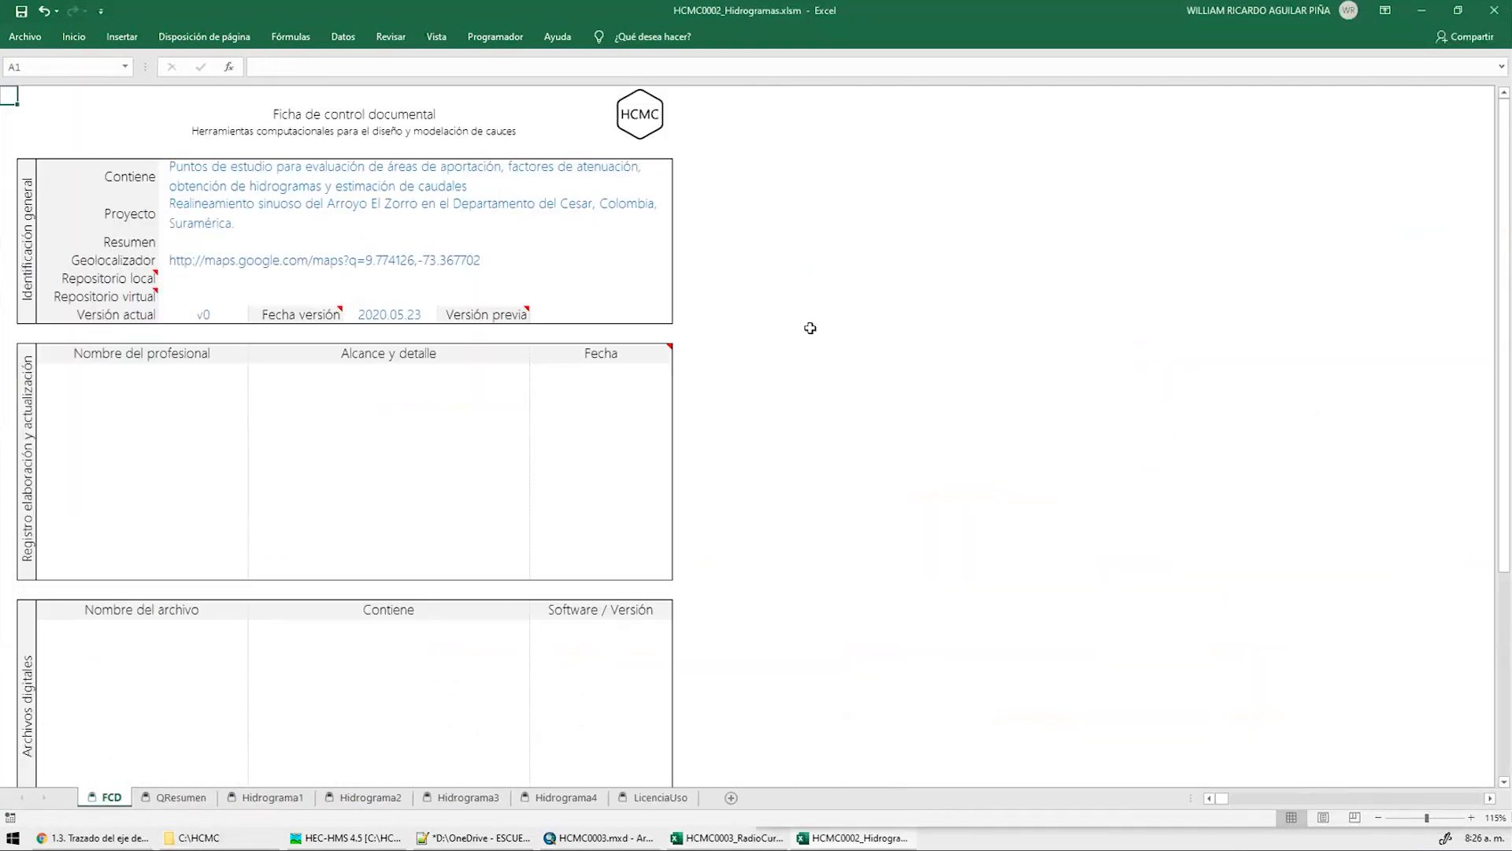
pyautogui.hotkey('ctrl', 'pagedown')
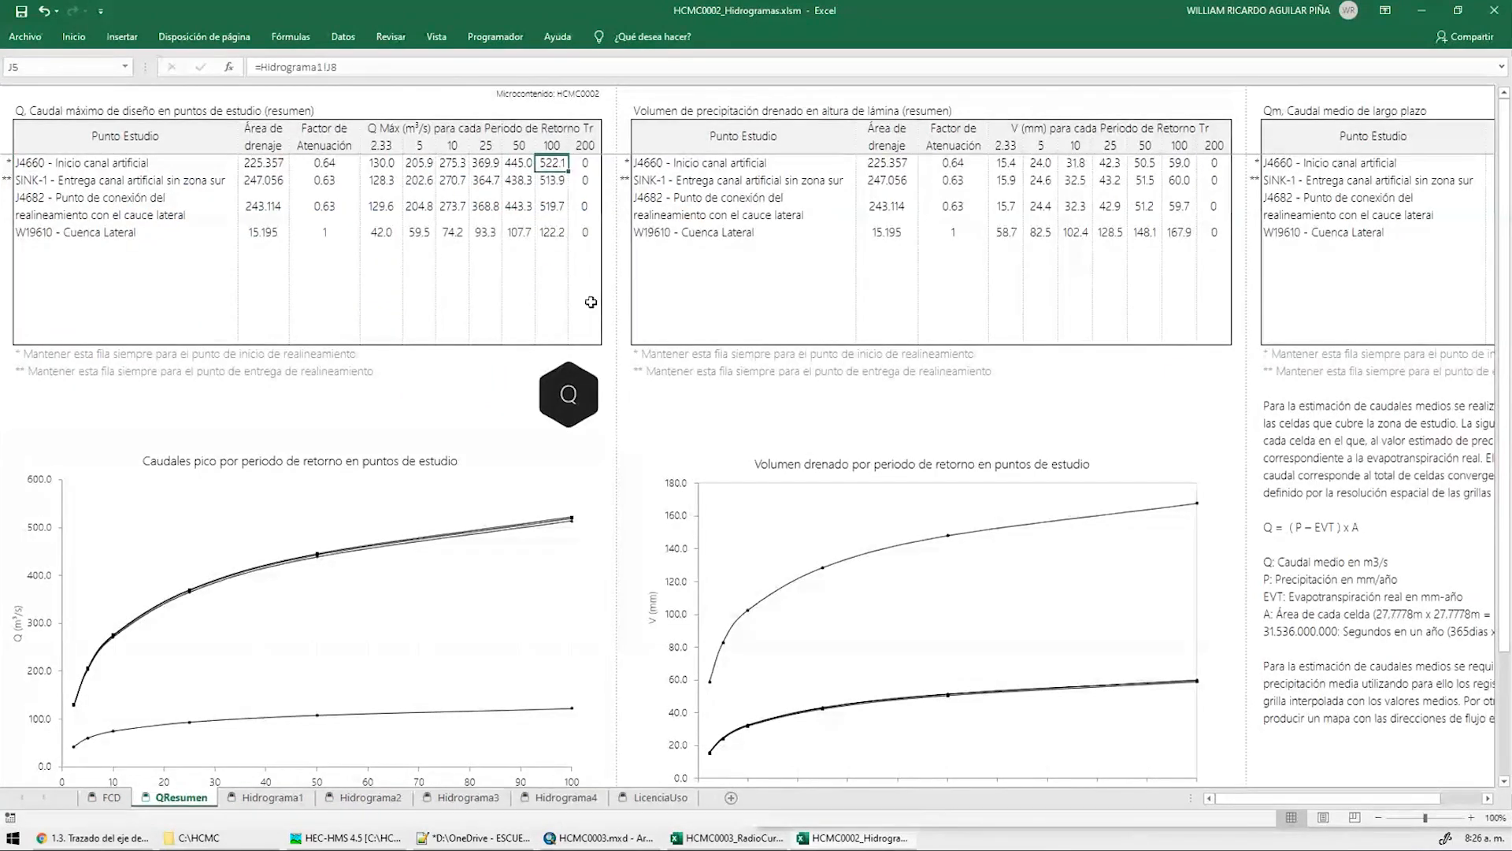
pyautogui.keyDown('ctrl'); pyautogui.scroll(3, 148, 206); pyautogui.keyUp('ctrl')
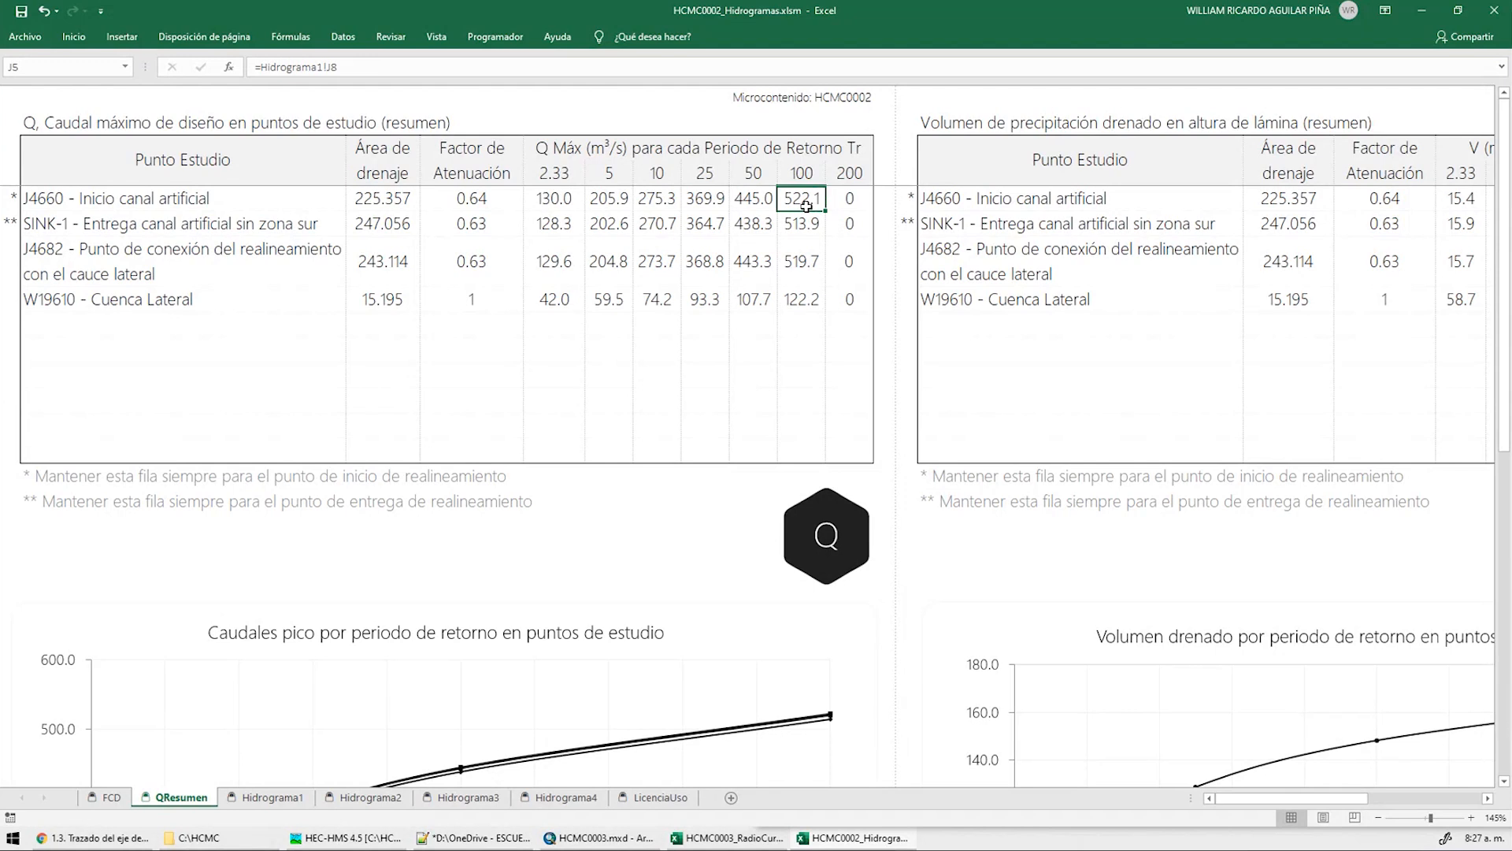
pyautogui.click(1421, 11)
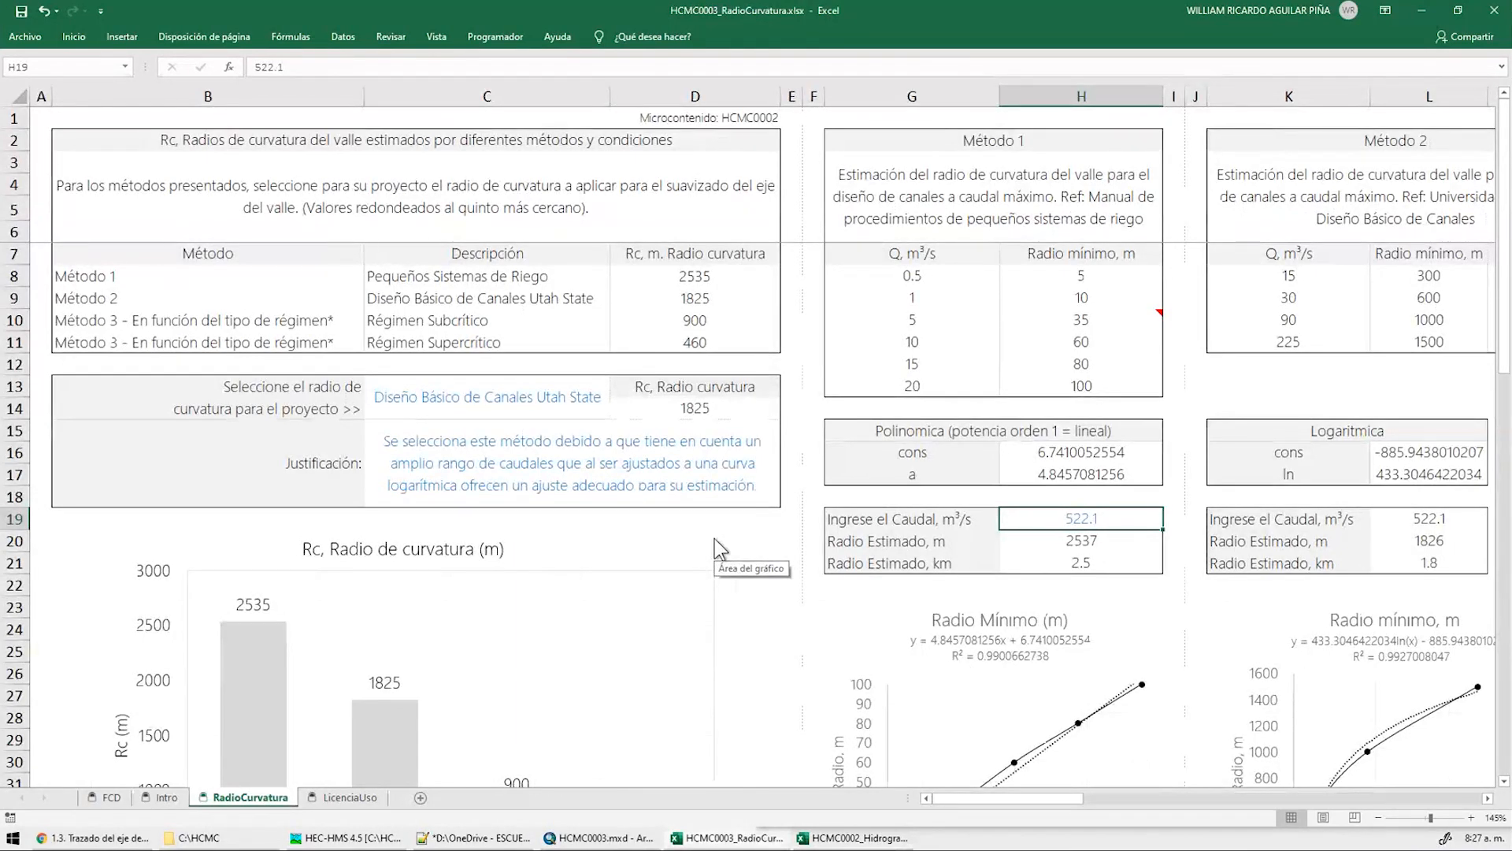
# Select the Método 1 columns and check the last radius 100 and input discharge 522.1
pyautogui.click(1002, 135)
pyautogui.moveTo(968, 95); pyautogui.dragTo(1079, 99)
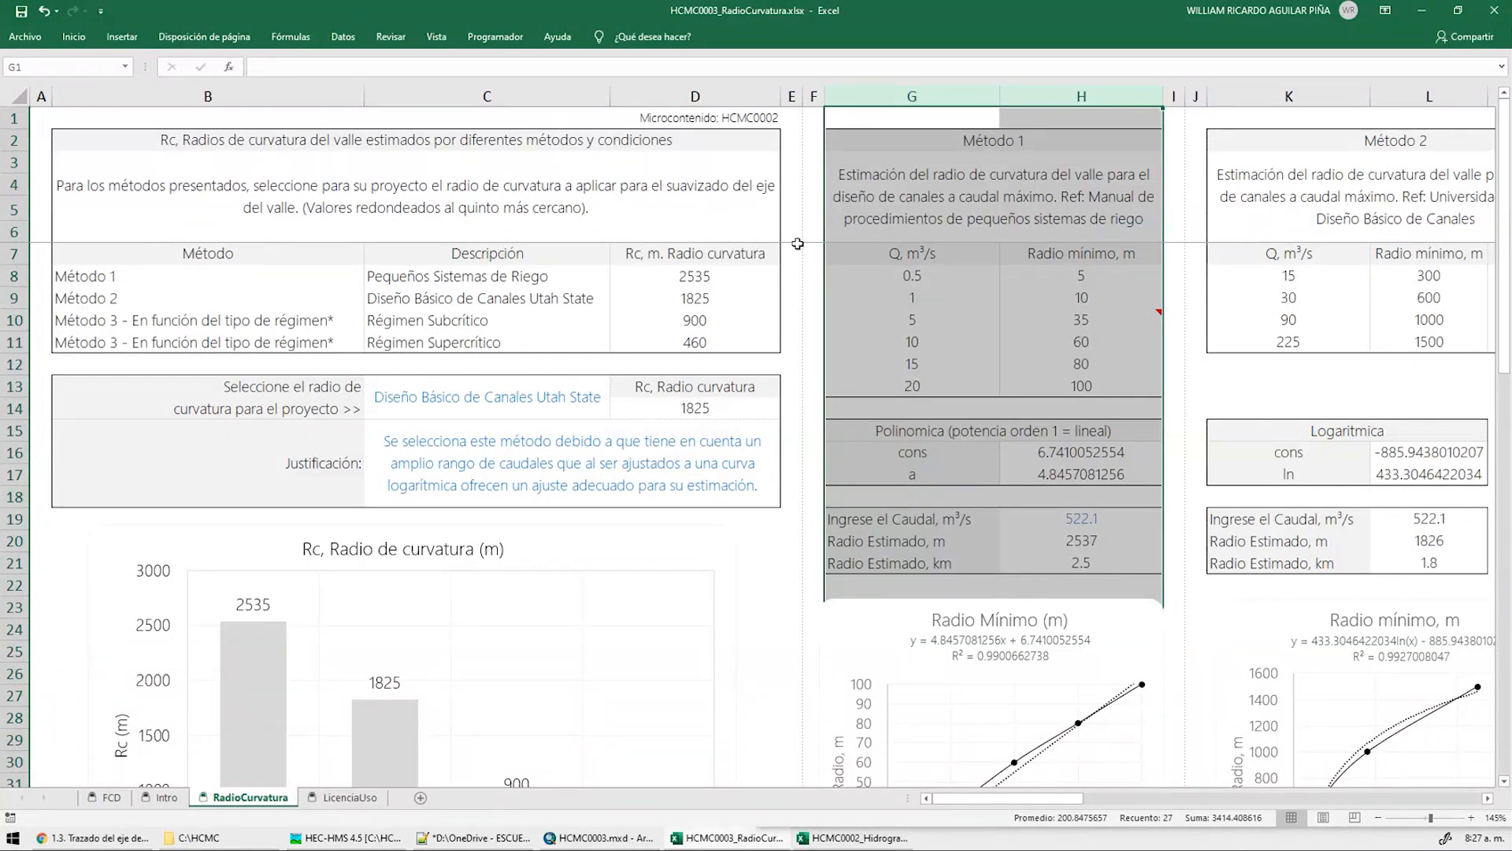
pyautogui.click(1076, 411)
pyautogui.click(1072, 389)
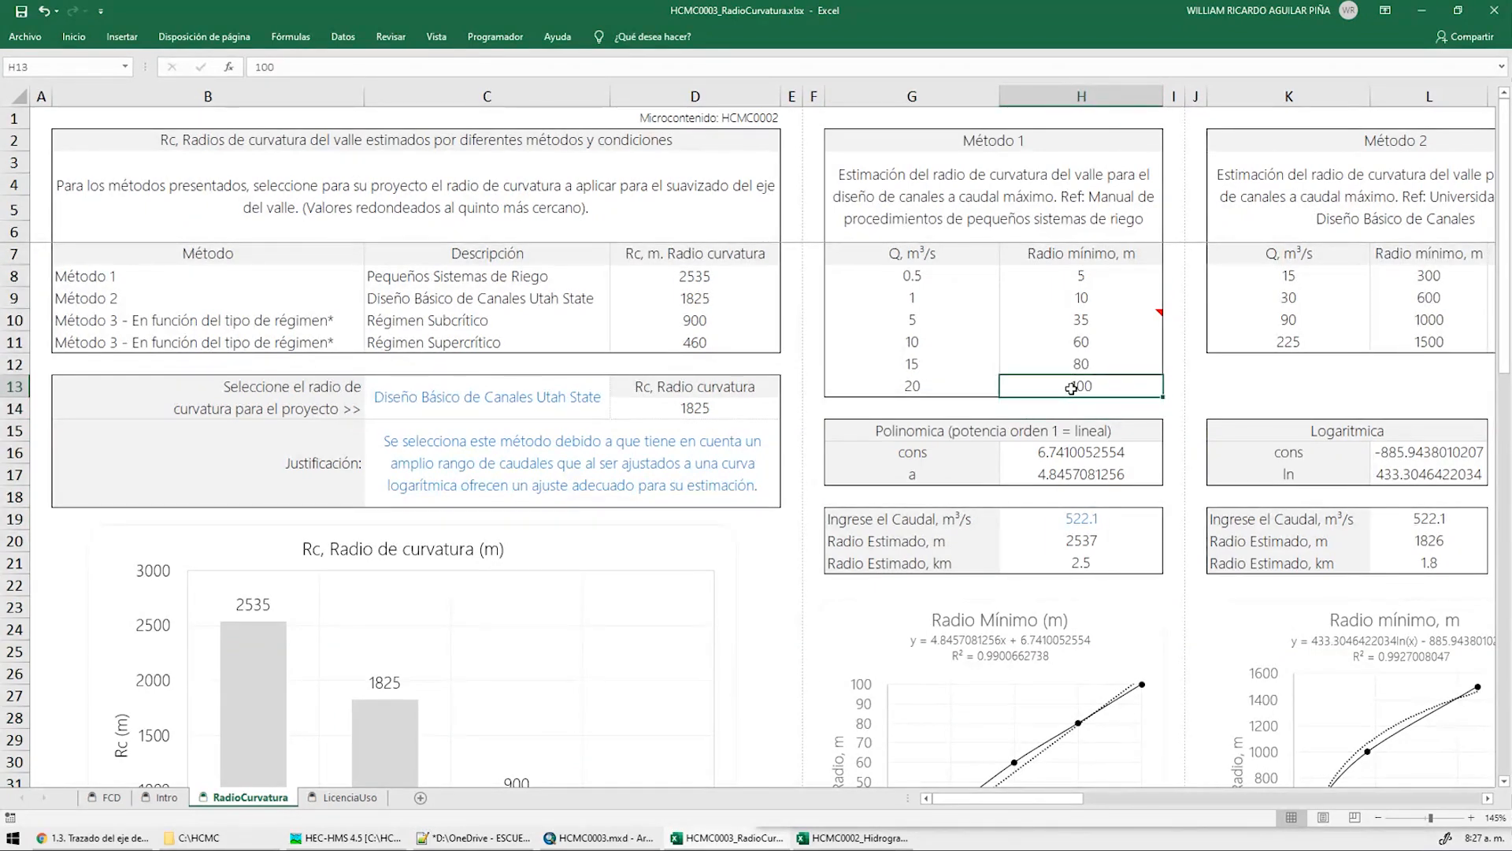
pyautogui.click(1095, 520)
# Inspect the estimated-radius formula =(H17*H19)+H16, then scroll right to the Método 2 description
pyautogui.scroll(-2, 1084, 654)
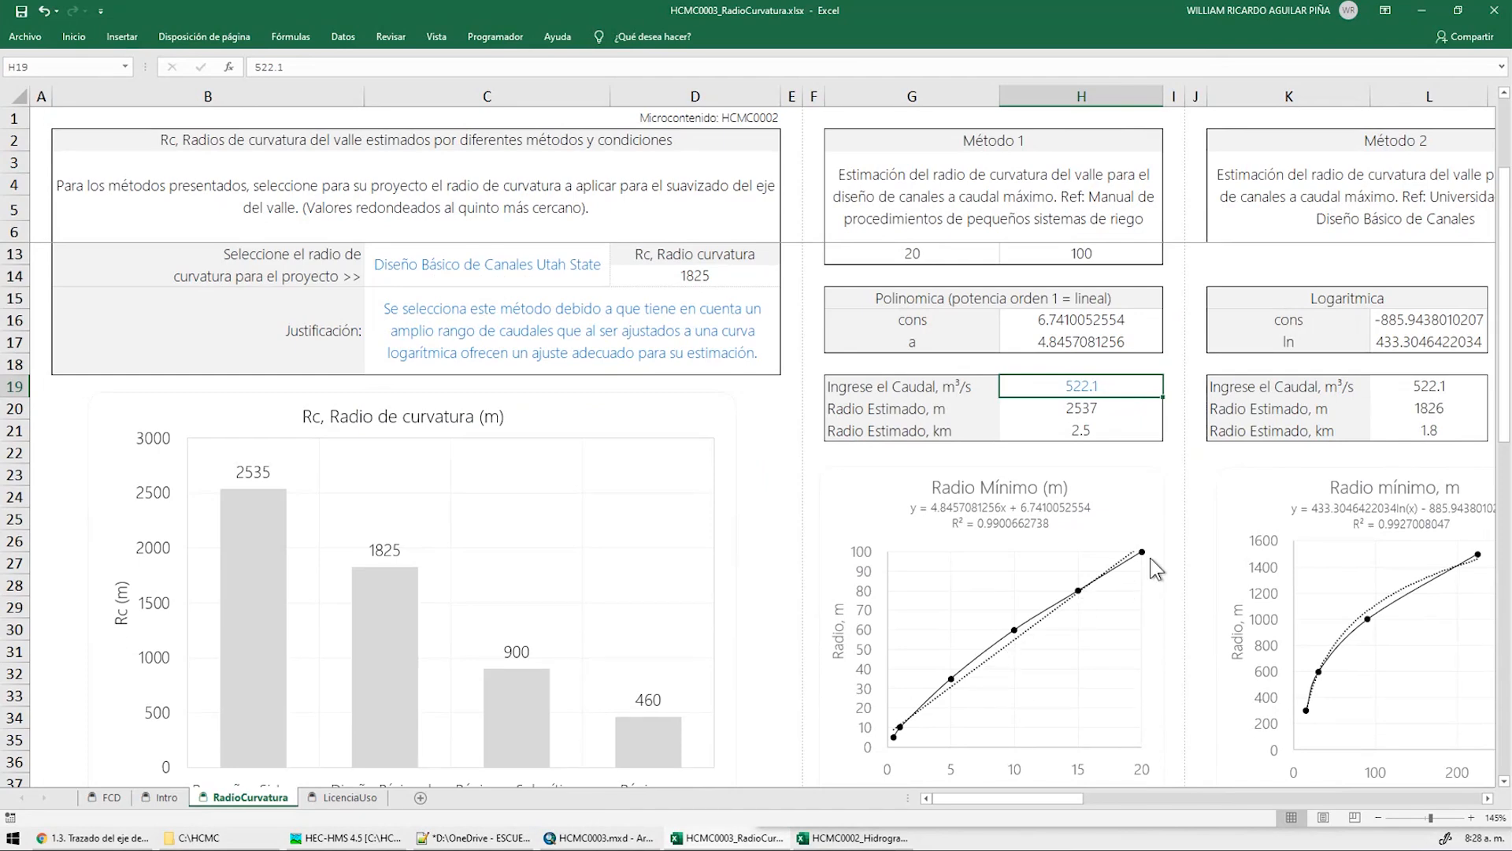
pyautogui.scroll(2, 1110, 574)
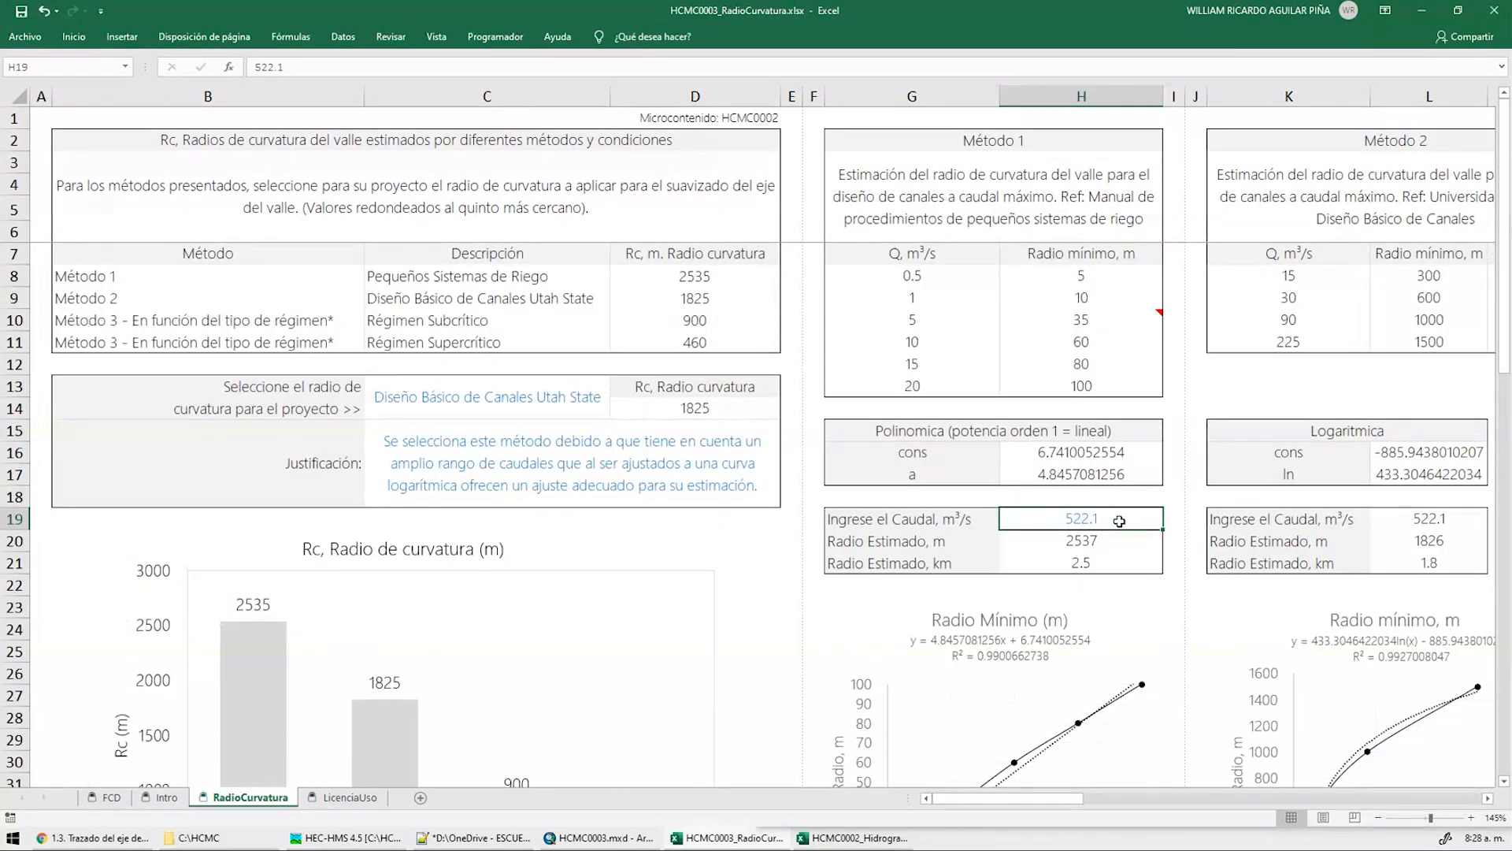
pyautogui.click(1118, 546)
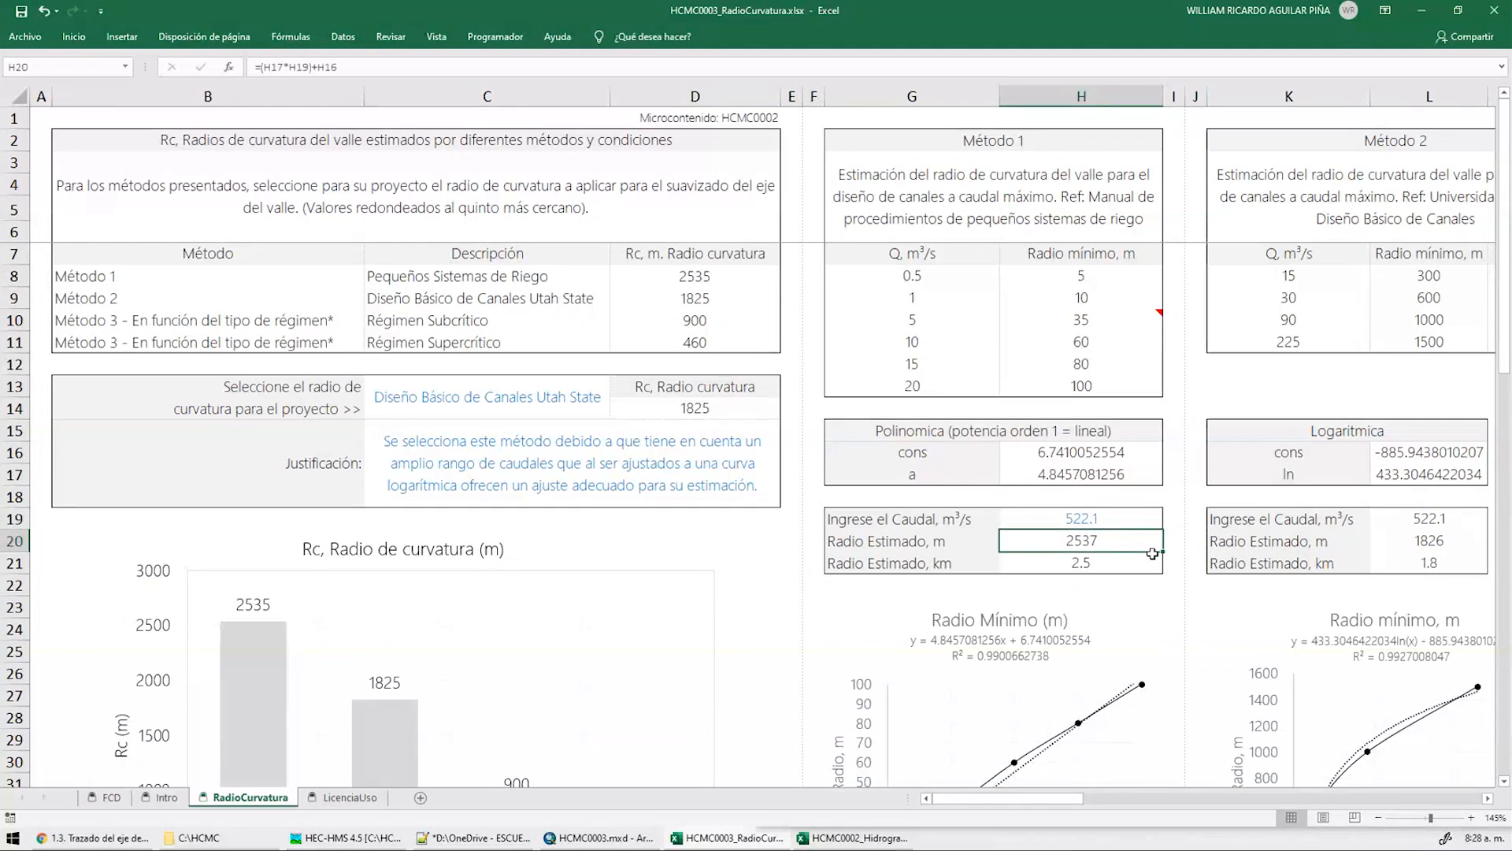
pyautogui.moveTo(1054, 798); pyautogui.dragTo(1131, 799)
pyautogui.click(696, 207)
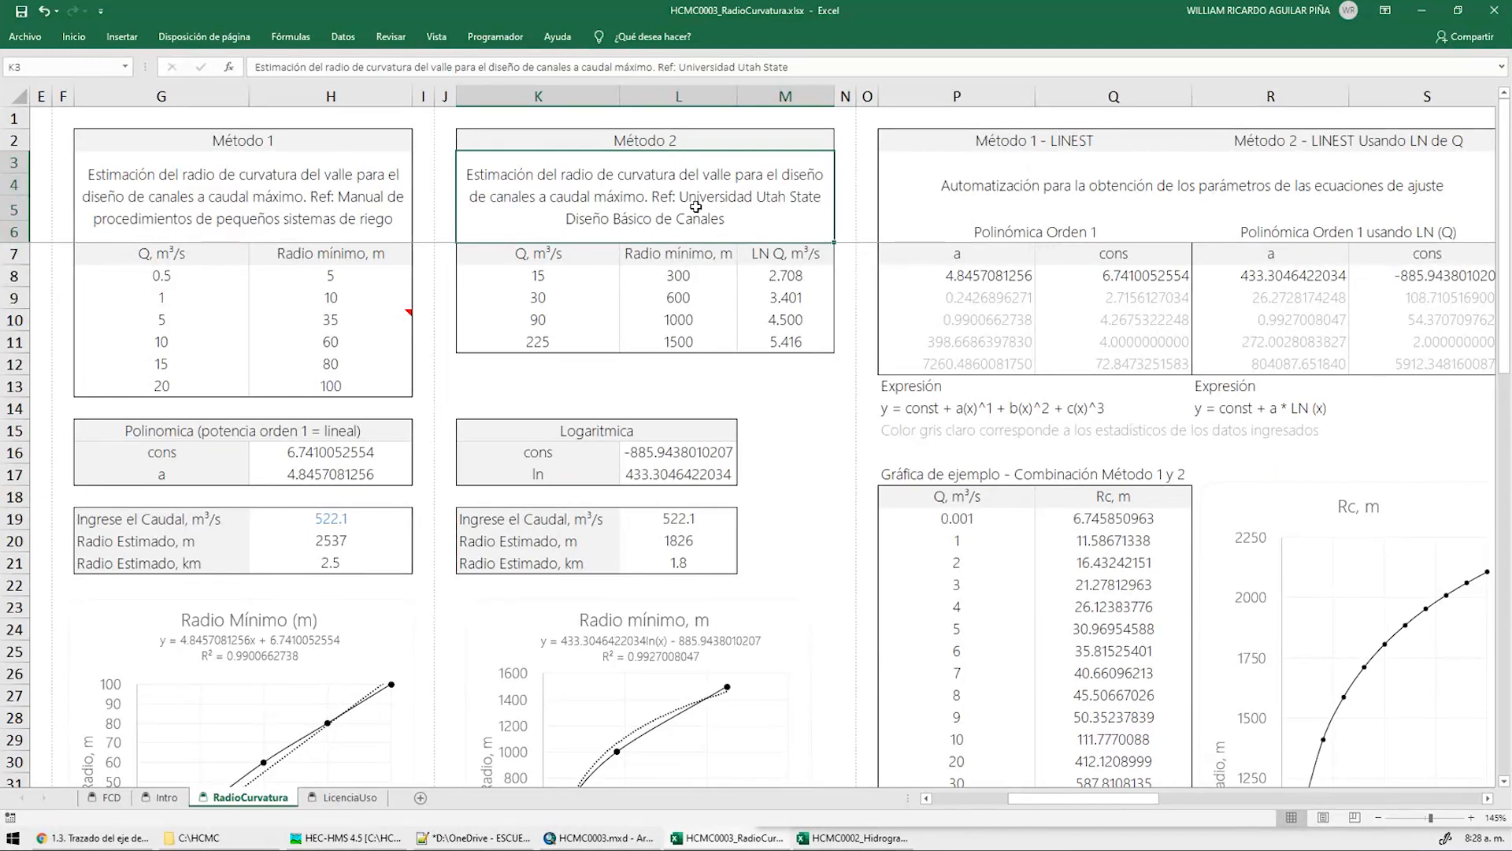
pyautogui.click(701, 275)
pyautogui.click(693, 345)
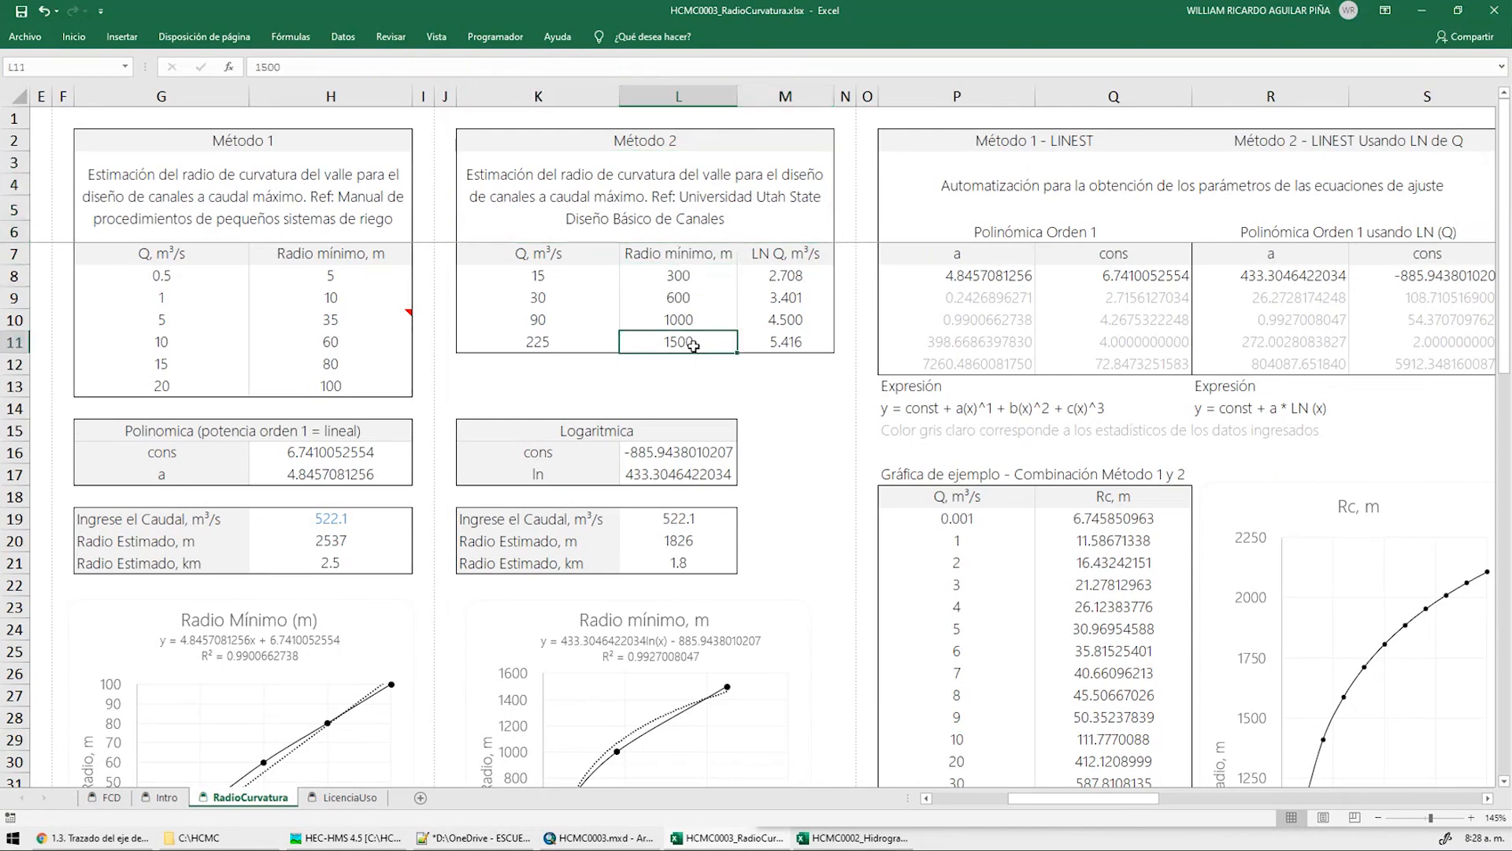
pyautogui.scroll(-2, 693, 345)
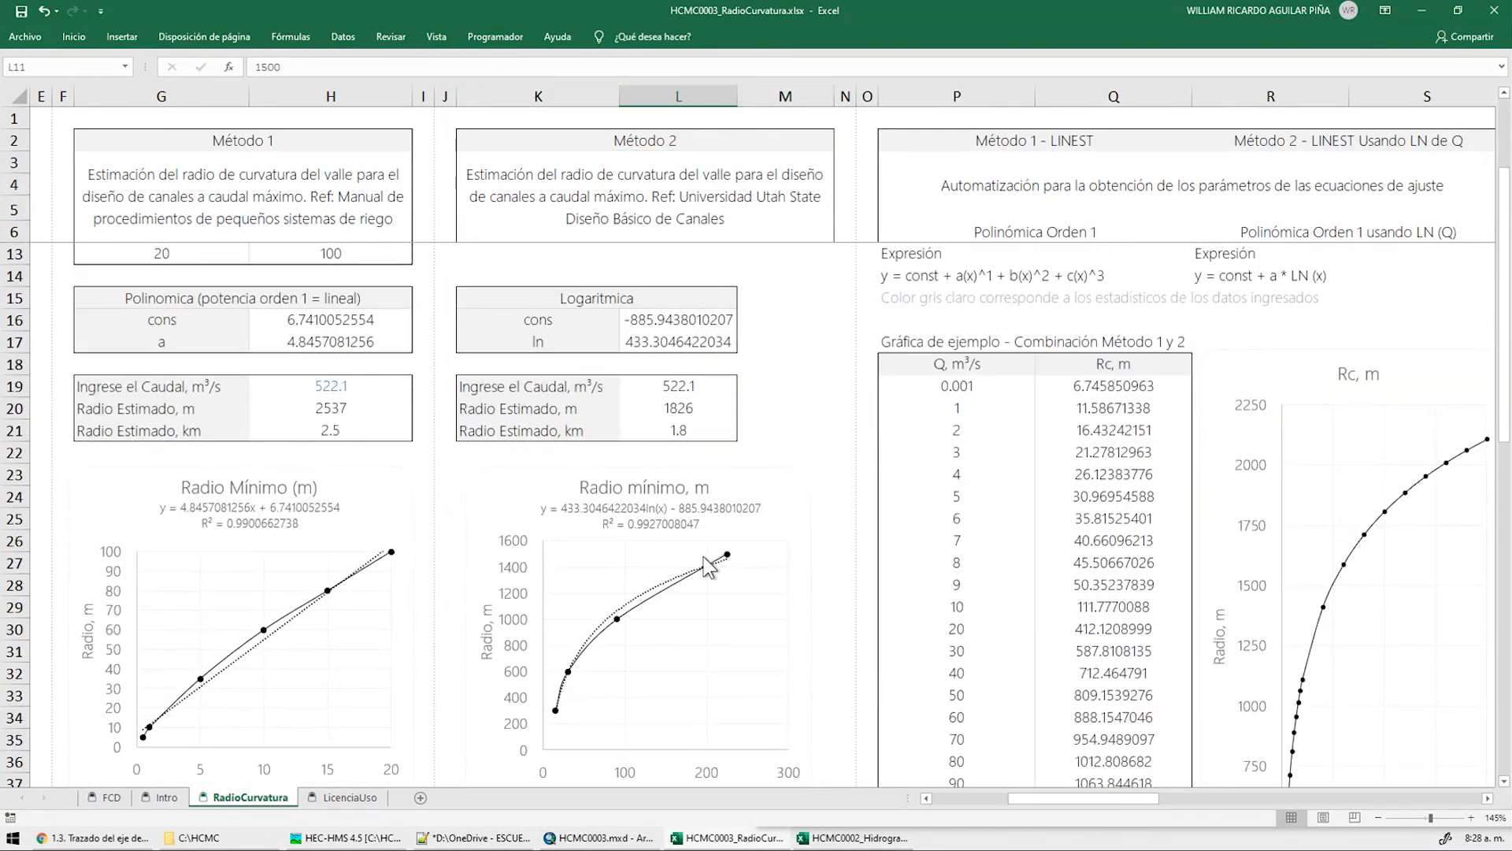
pyautogui.click(651, 323)
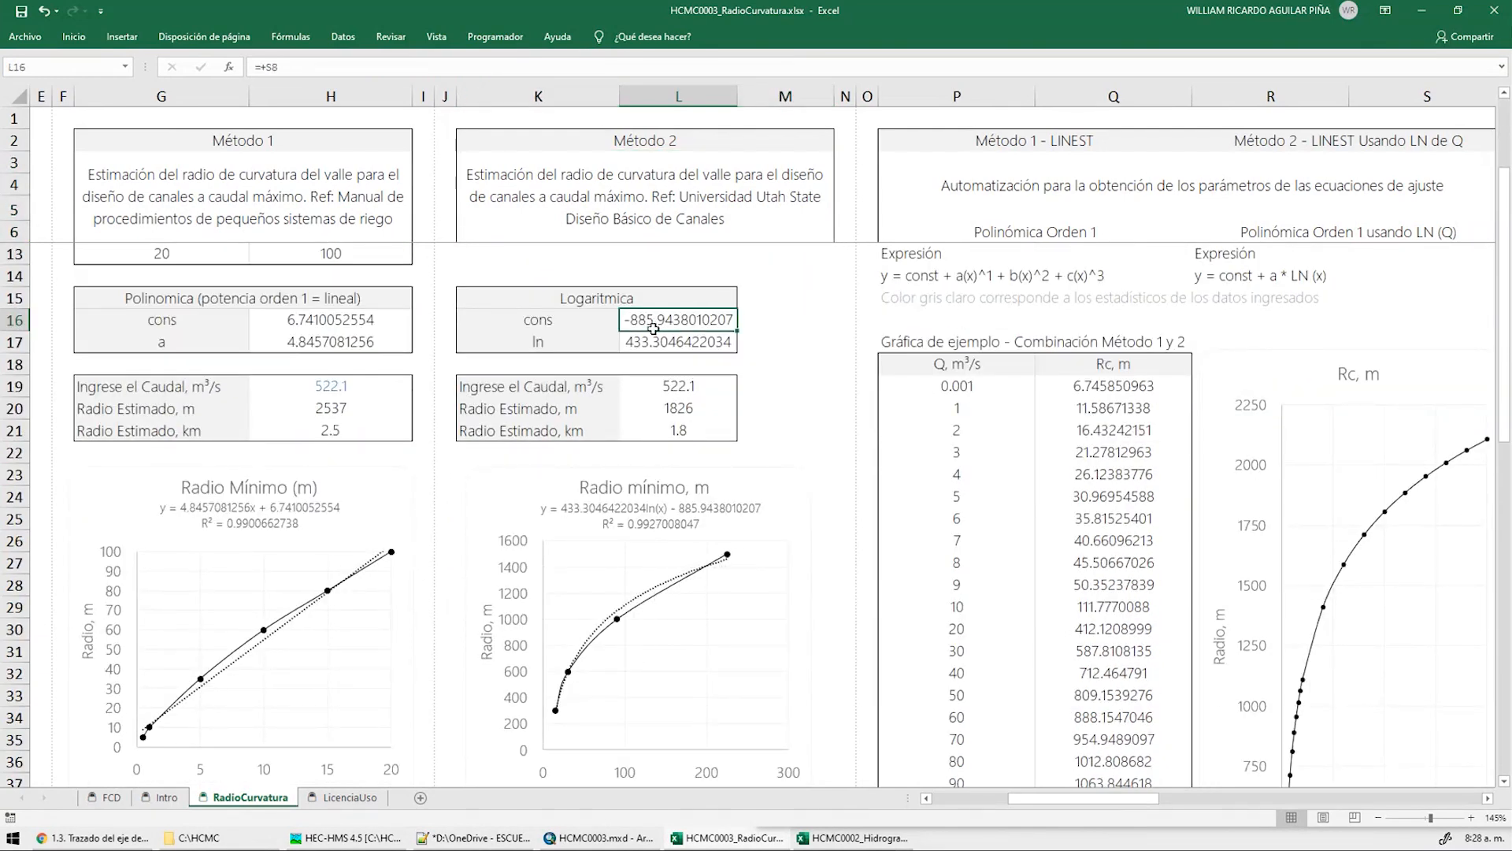
pyautogui.moveTo(651, 323); pyautogui.dragTo(661, 339)
pyautogui.scroll(1, 1298, 282)
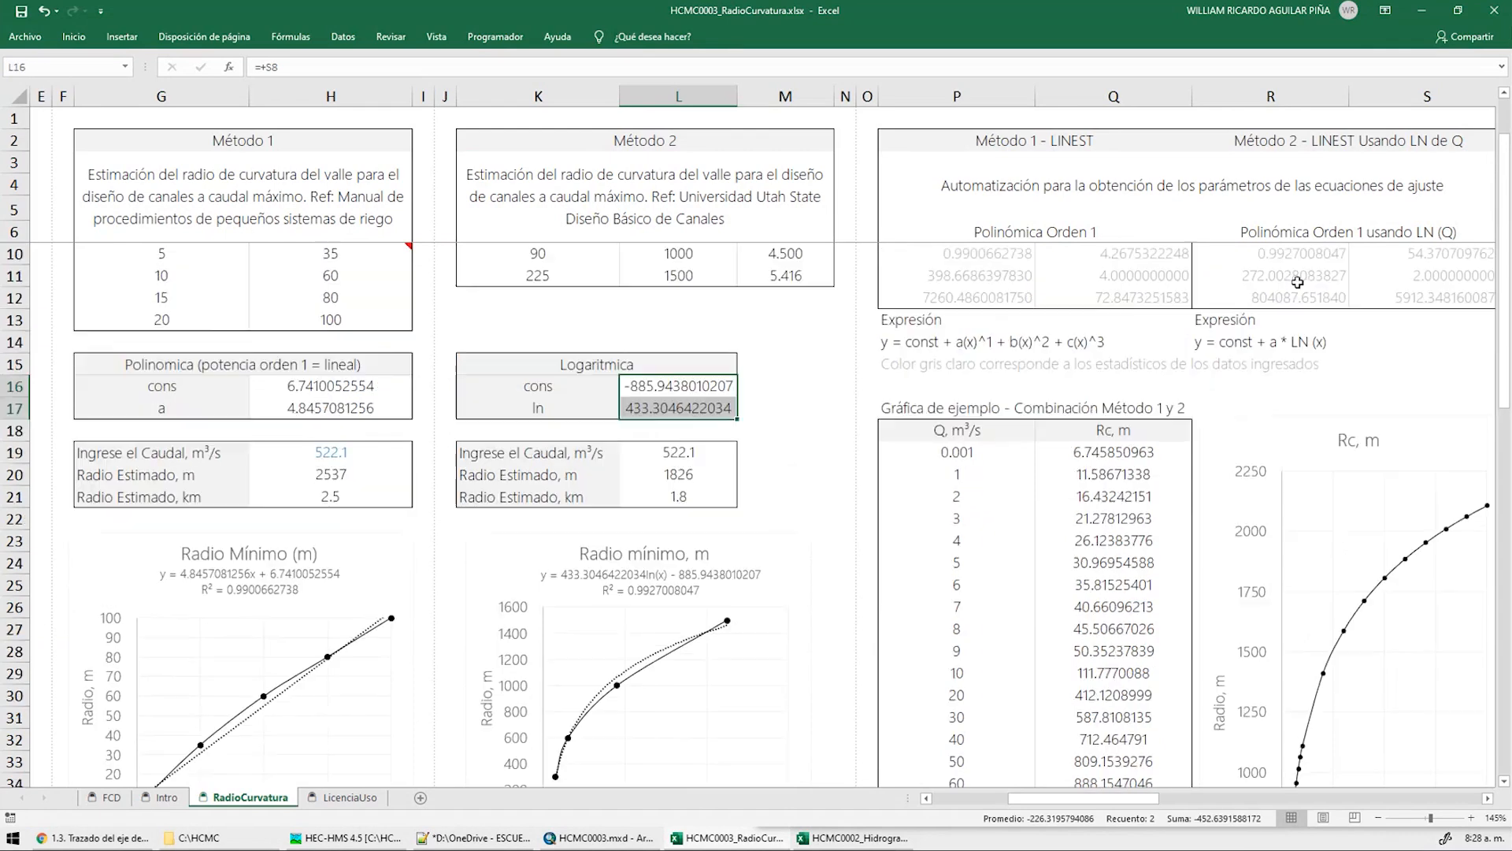
pyautogui.scroll(1, 1297, 282)
pyautogui.keyDown('ctrl'); pyautogui.scroll(-1, 1274, 324); pyautogui.keyUp('ctrl')
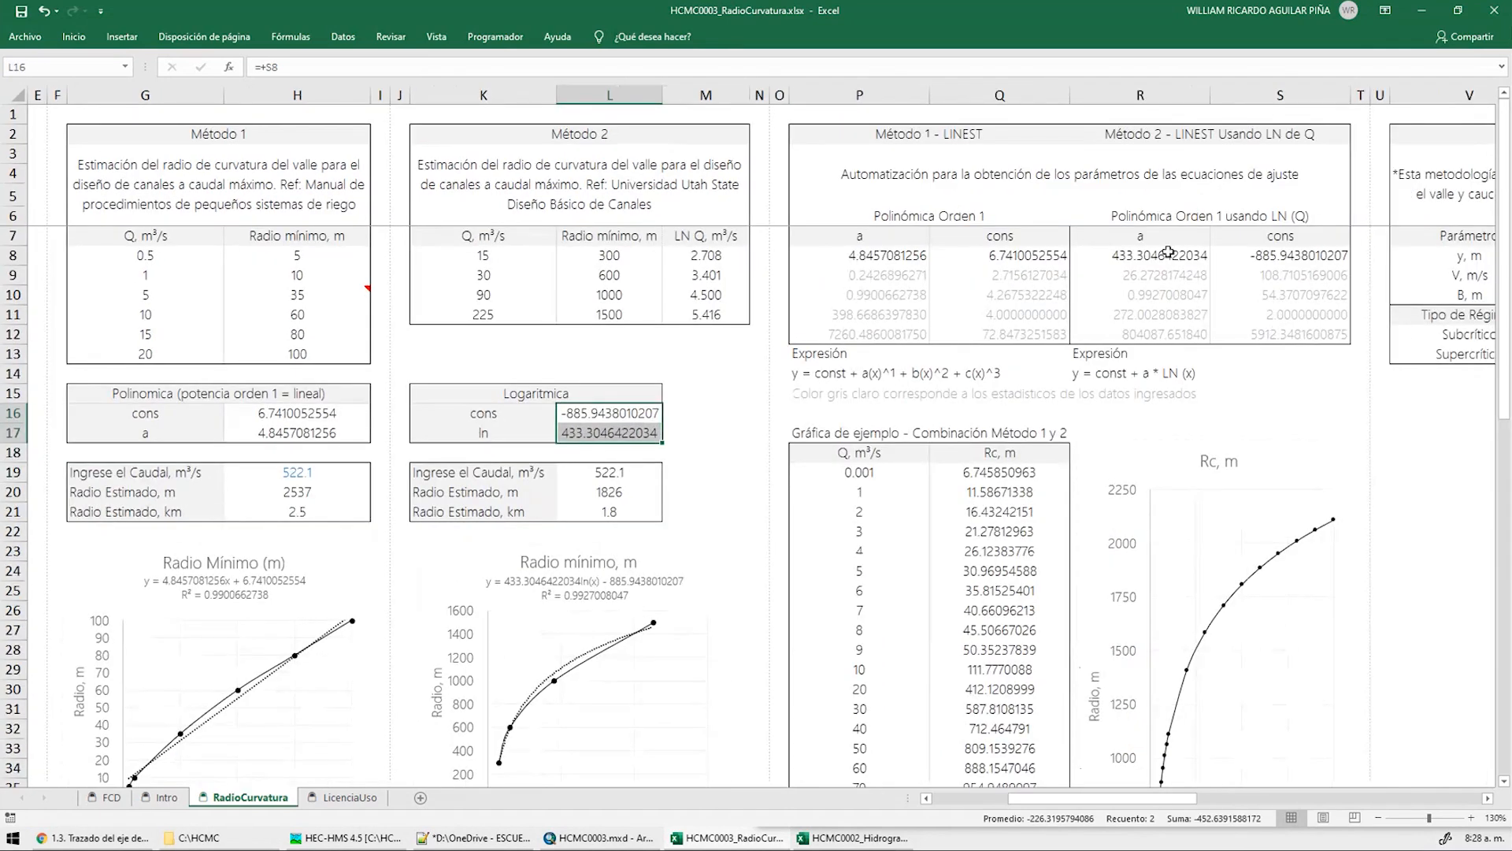
pyautogui.doubleClick(1168, 253)
pyautogui.press('Escape')
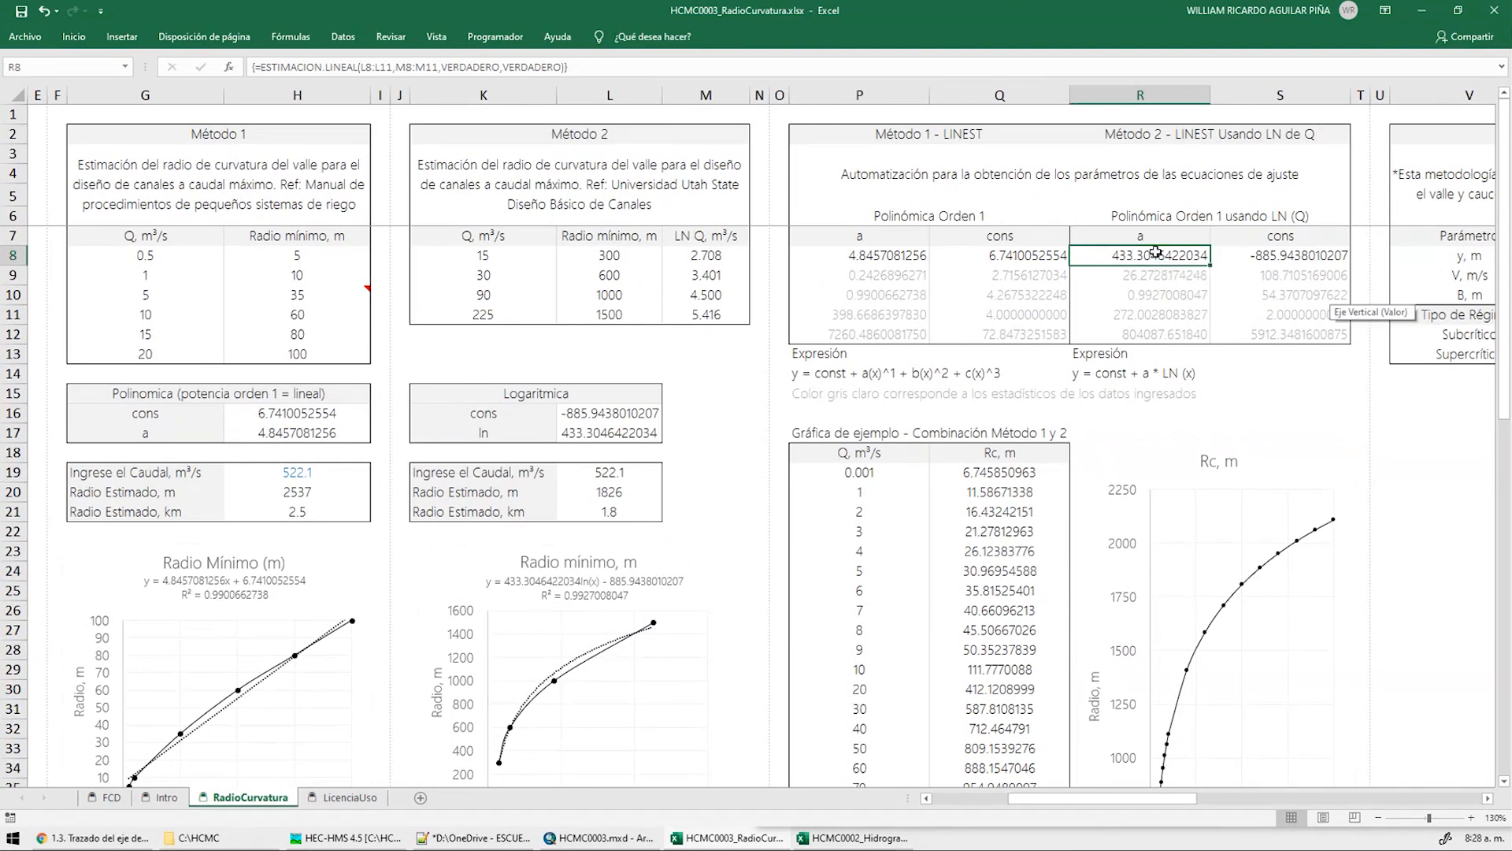
pyautogui.doubleClick(1156, 256)
pyautogui.press('Escape')
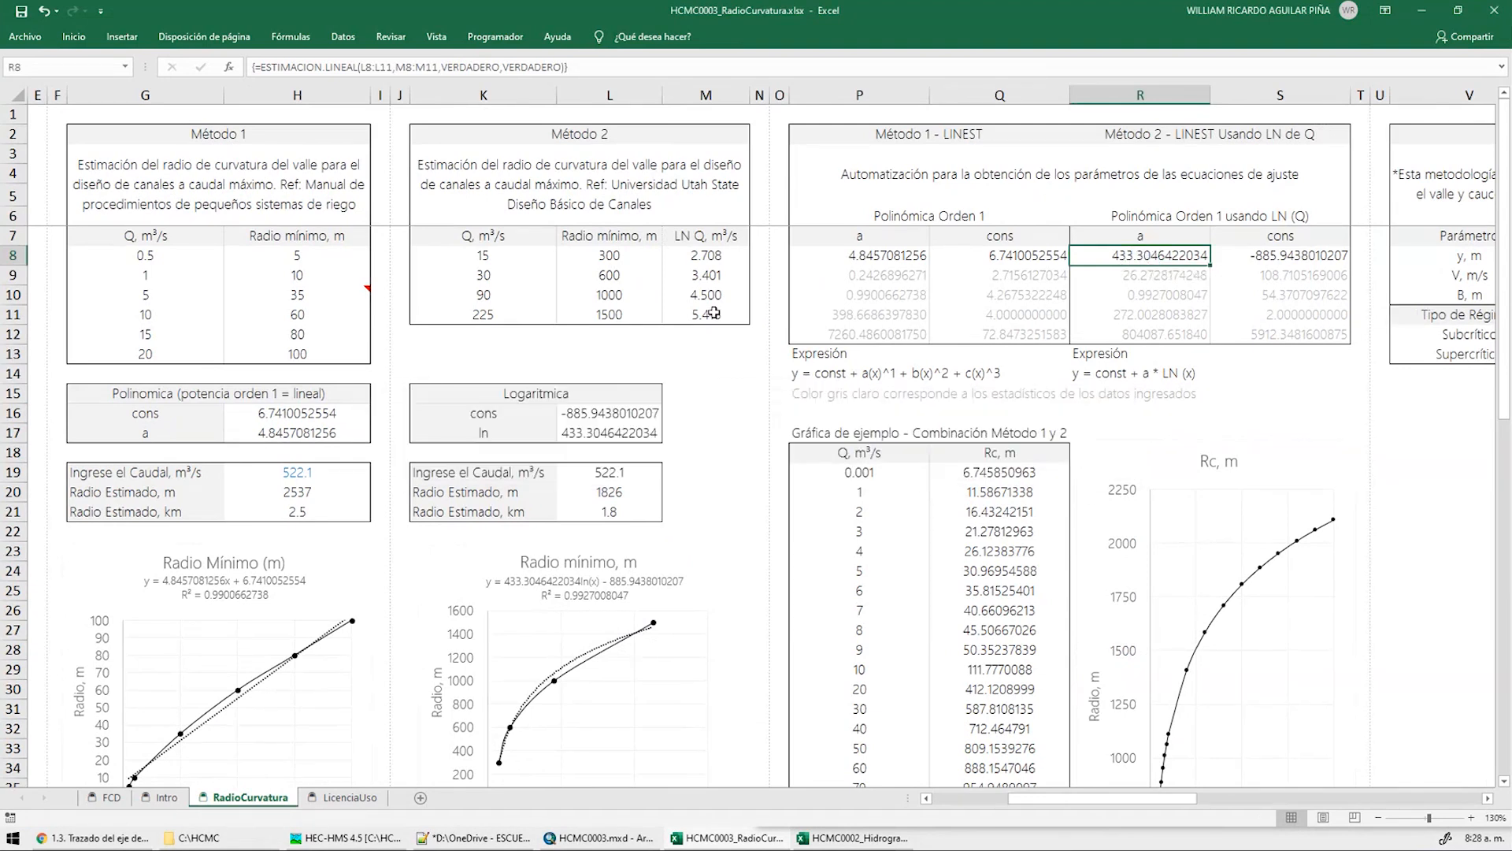
pyautogui.click(700, 256)
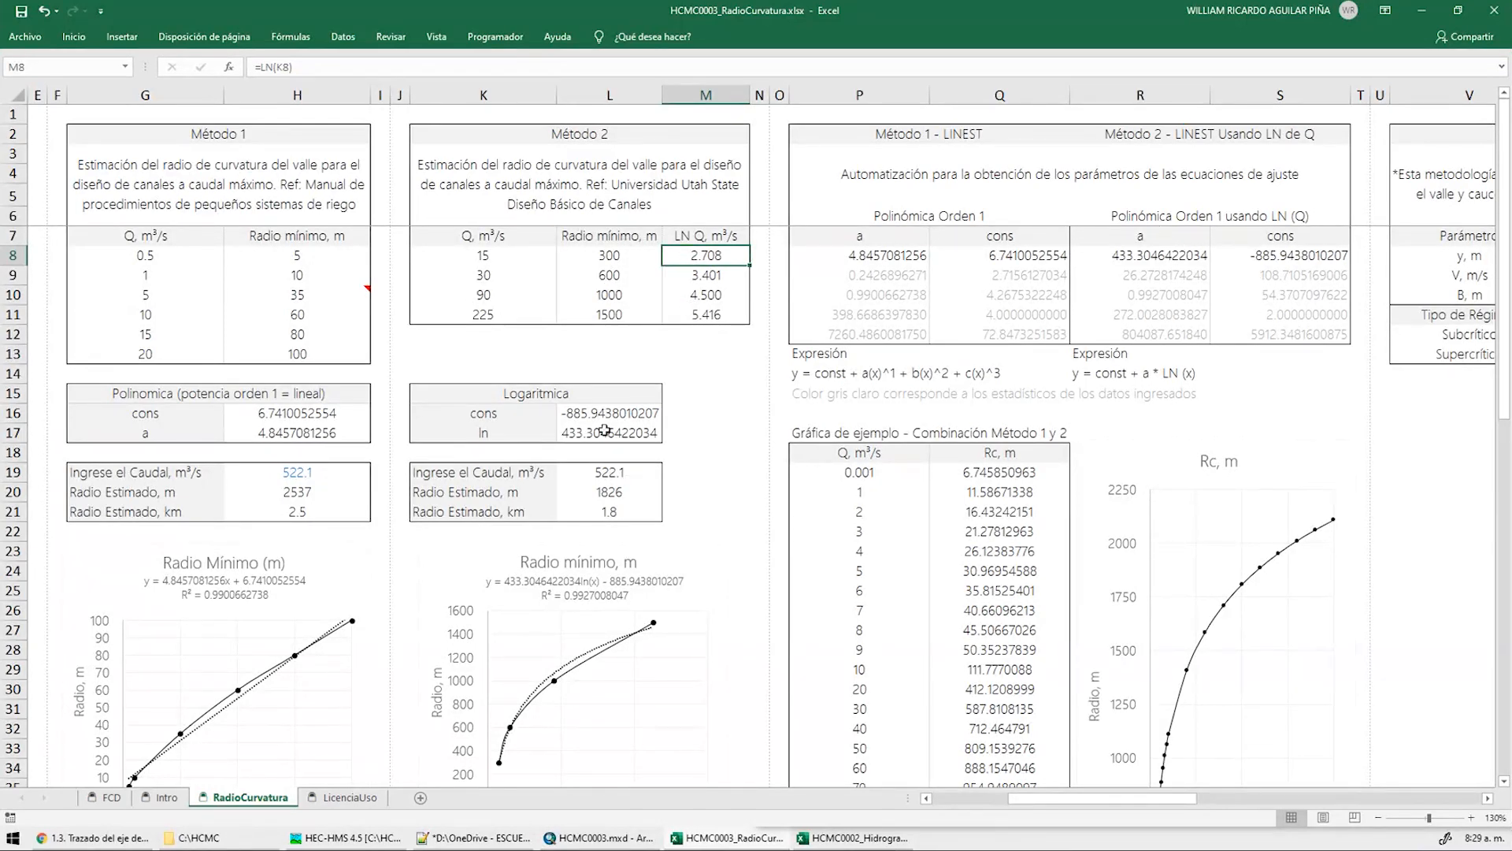
pyautogui.scroll(-1, 604, 430)
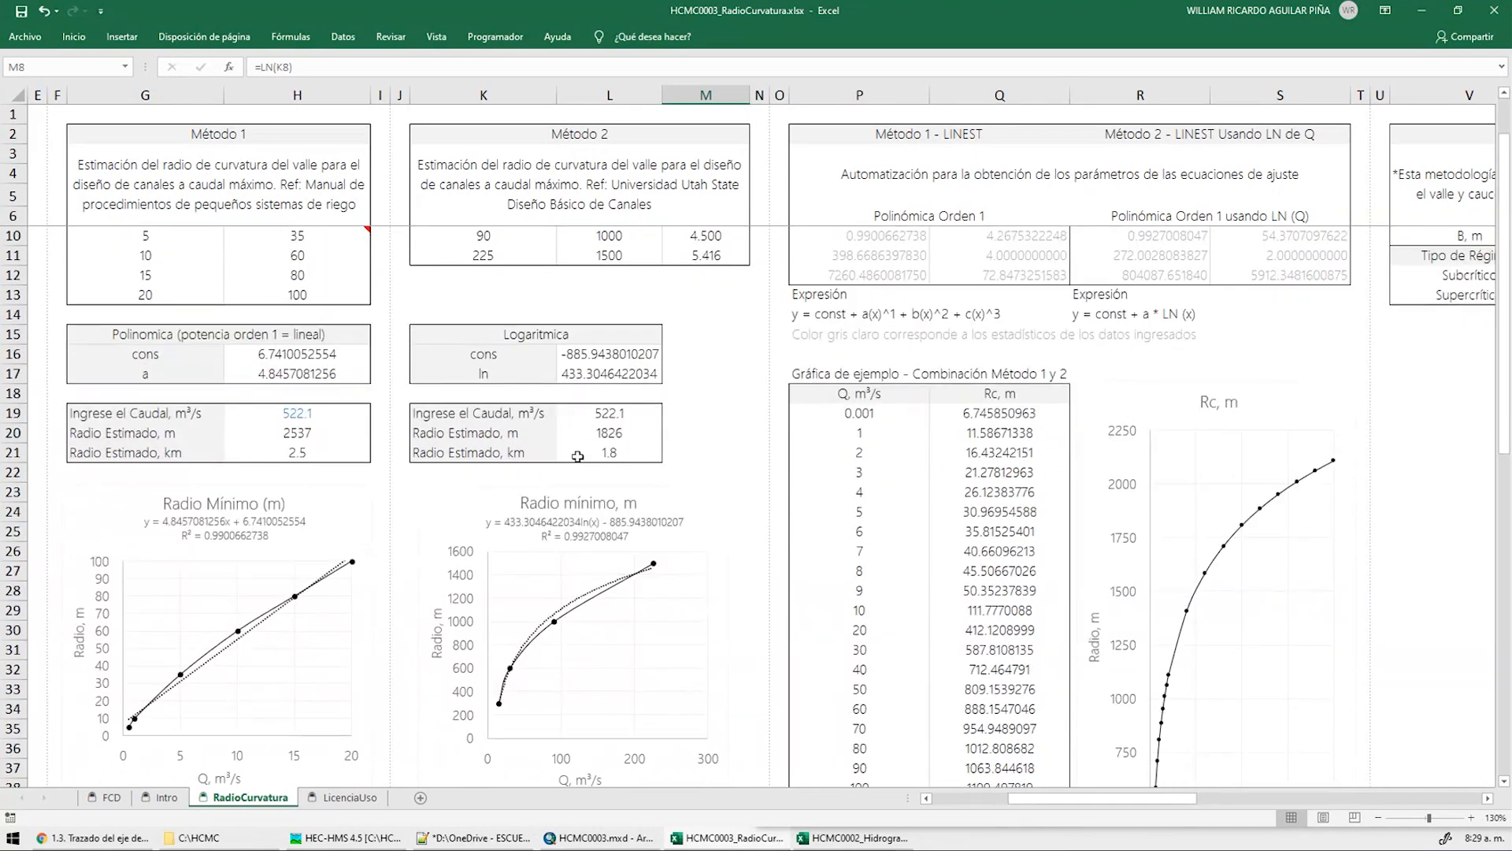
pyautogui.click(595, 374)
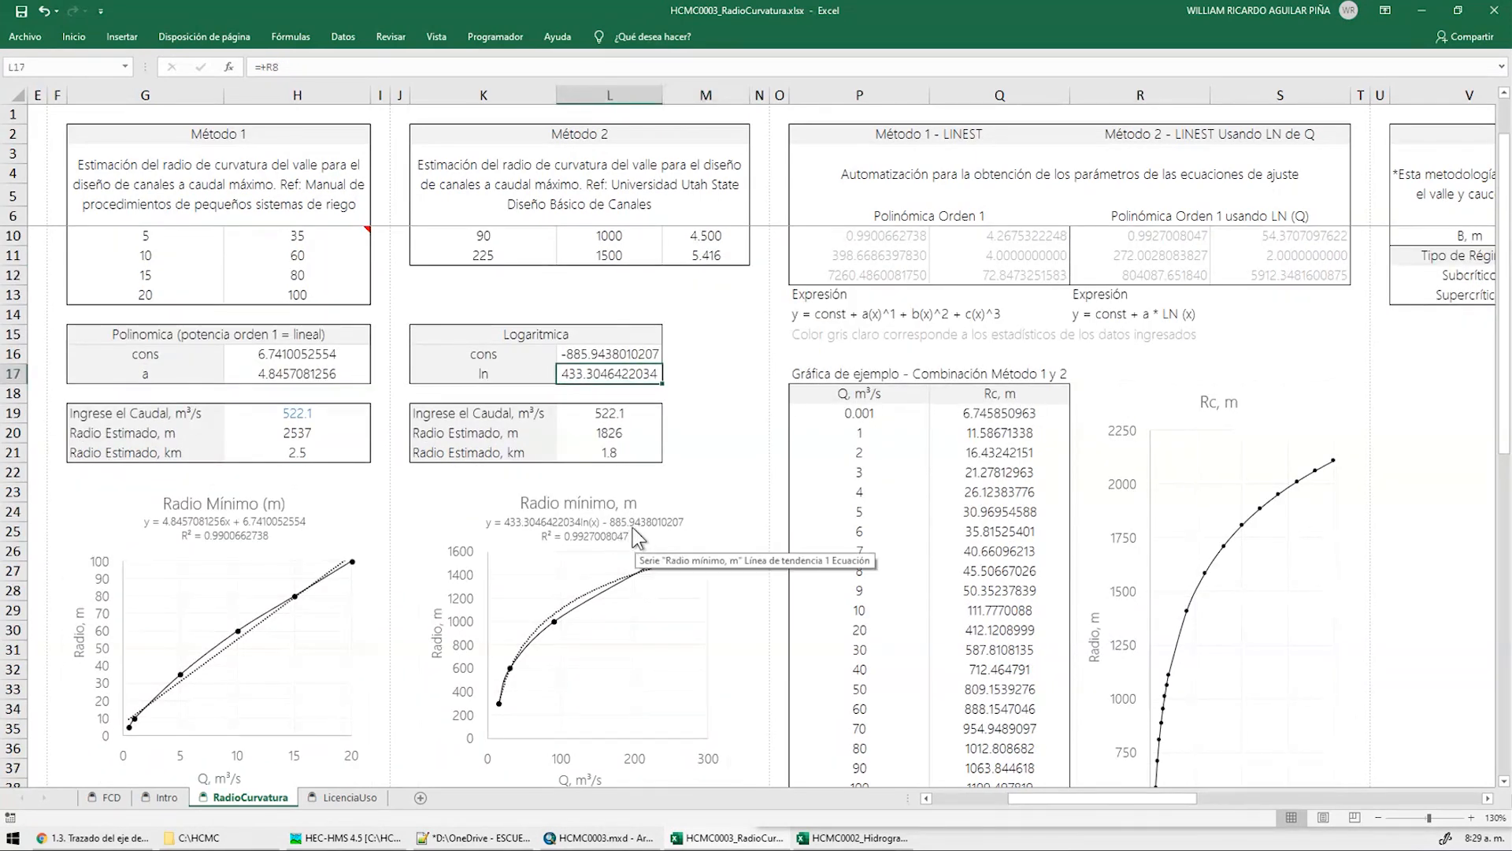
pyautogui.scroll(1, 633, 528)
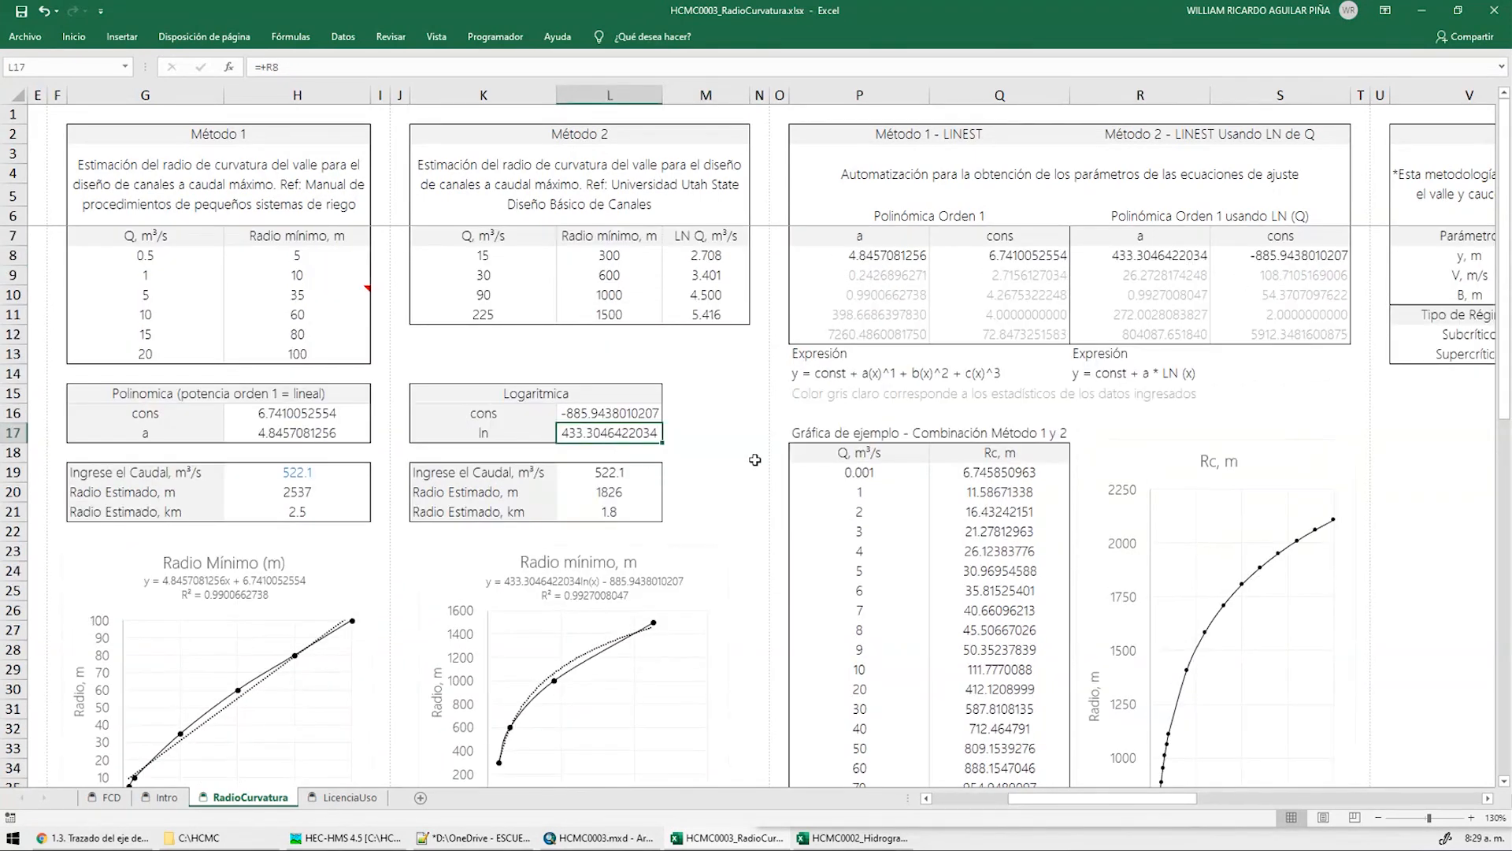
pyautogui.click(520, 258)
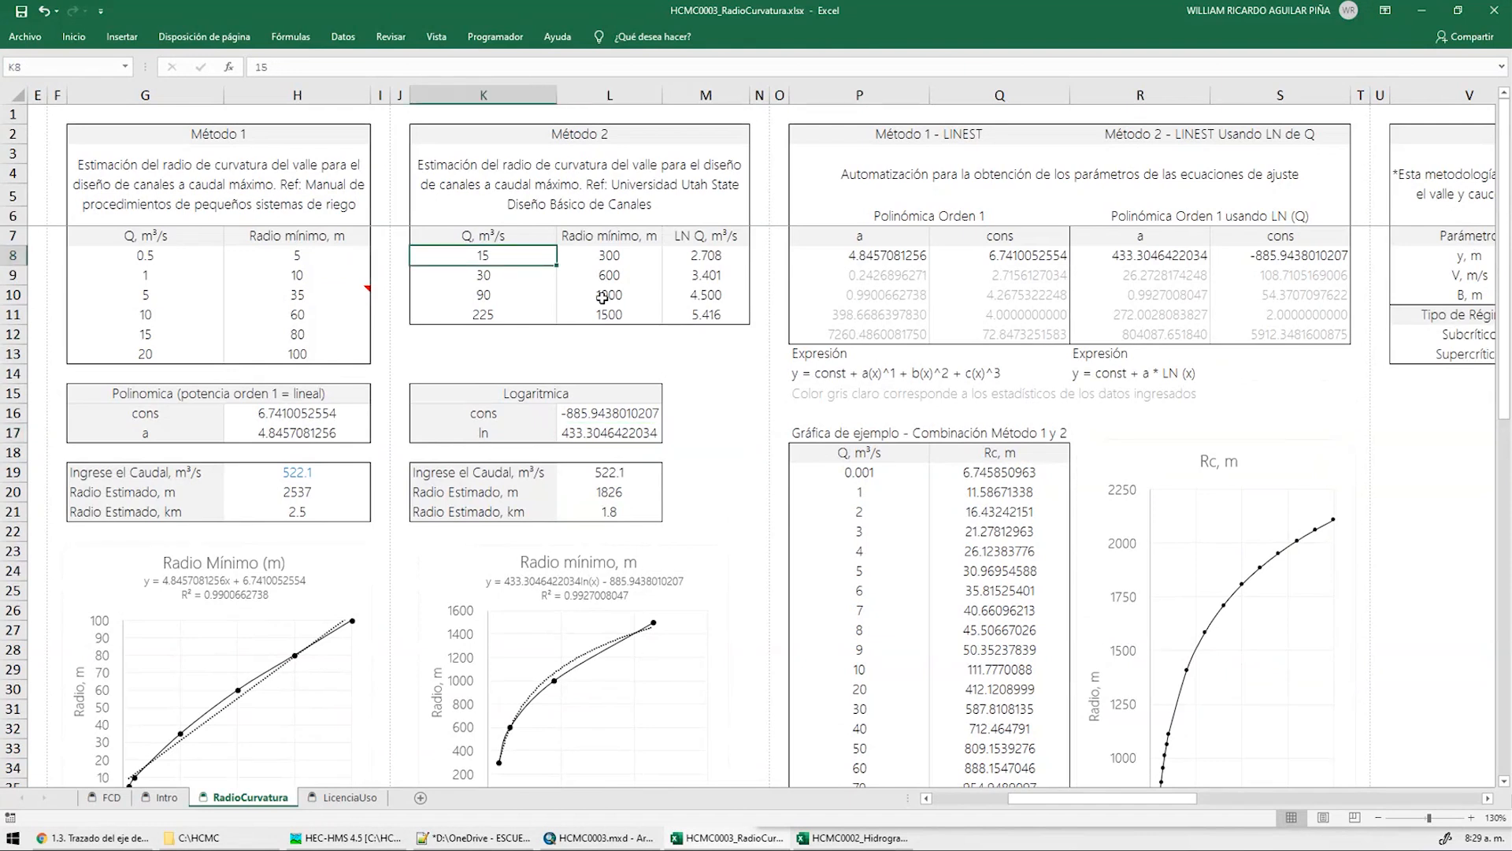
# Try 120 instead of 90 as the K10 flow, then undo to restore 90
pyautogui.press('Down')
pyautogui.press('Down')
pyautogui.press('Delete')
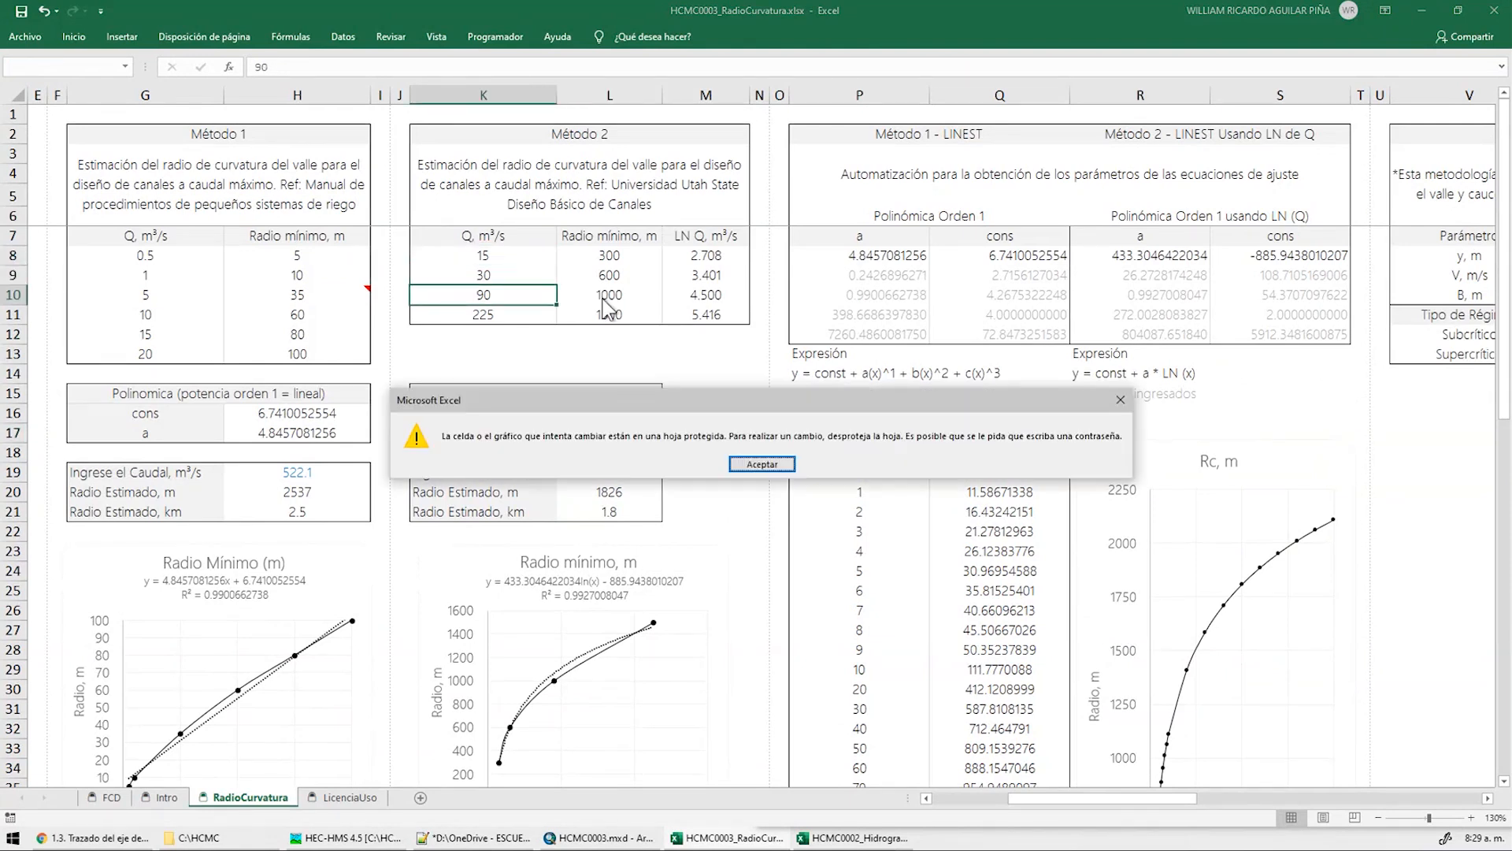
pyautogui.press('Return')
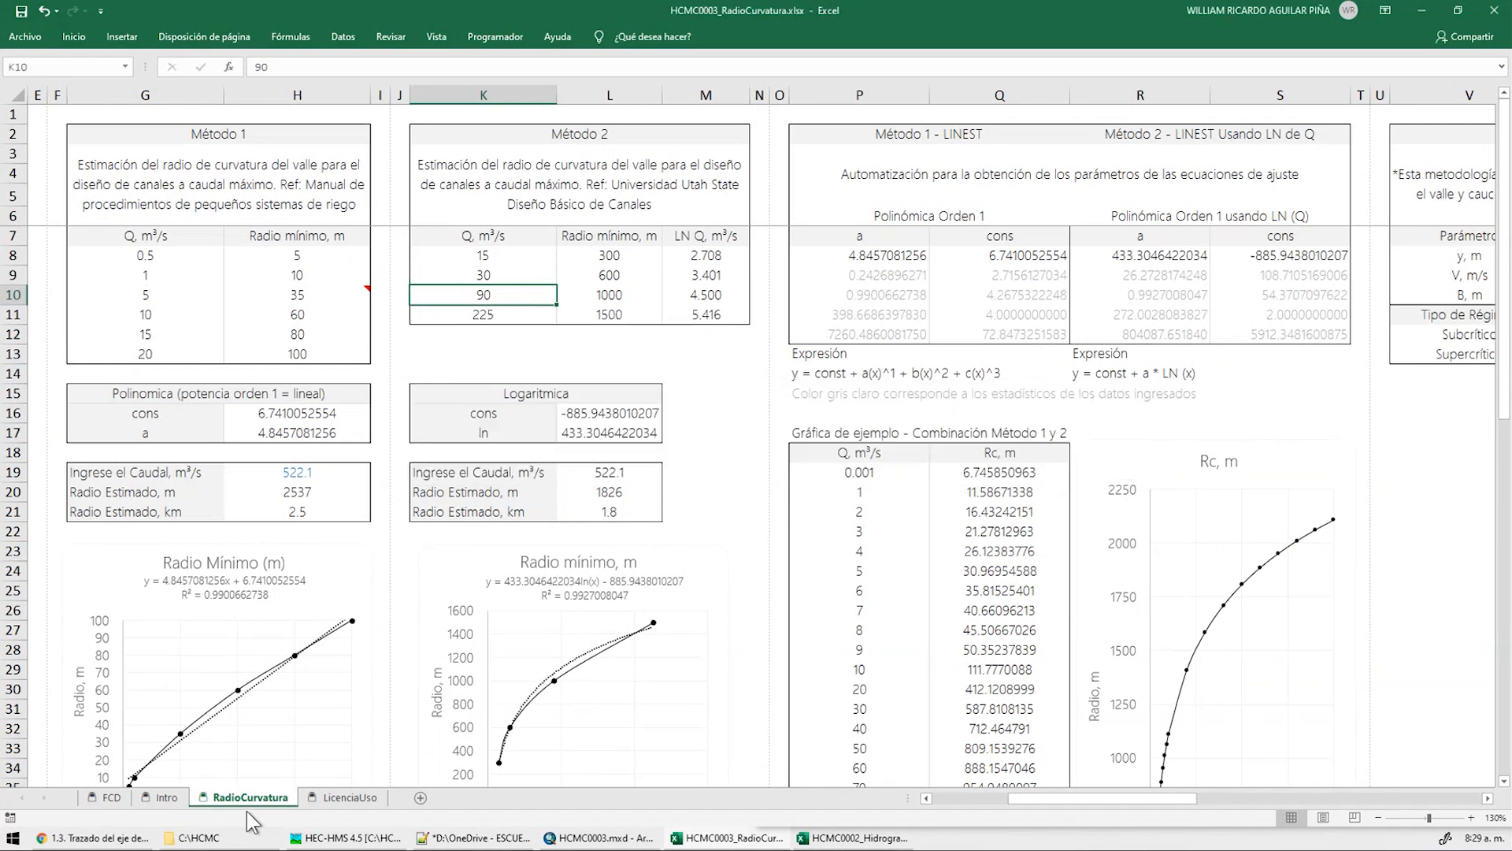
pyautogui.rightClick(223, 797)
pyautogui.press('Escape')
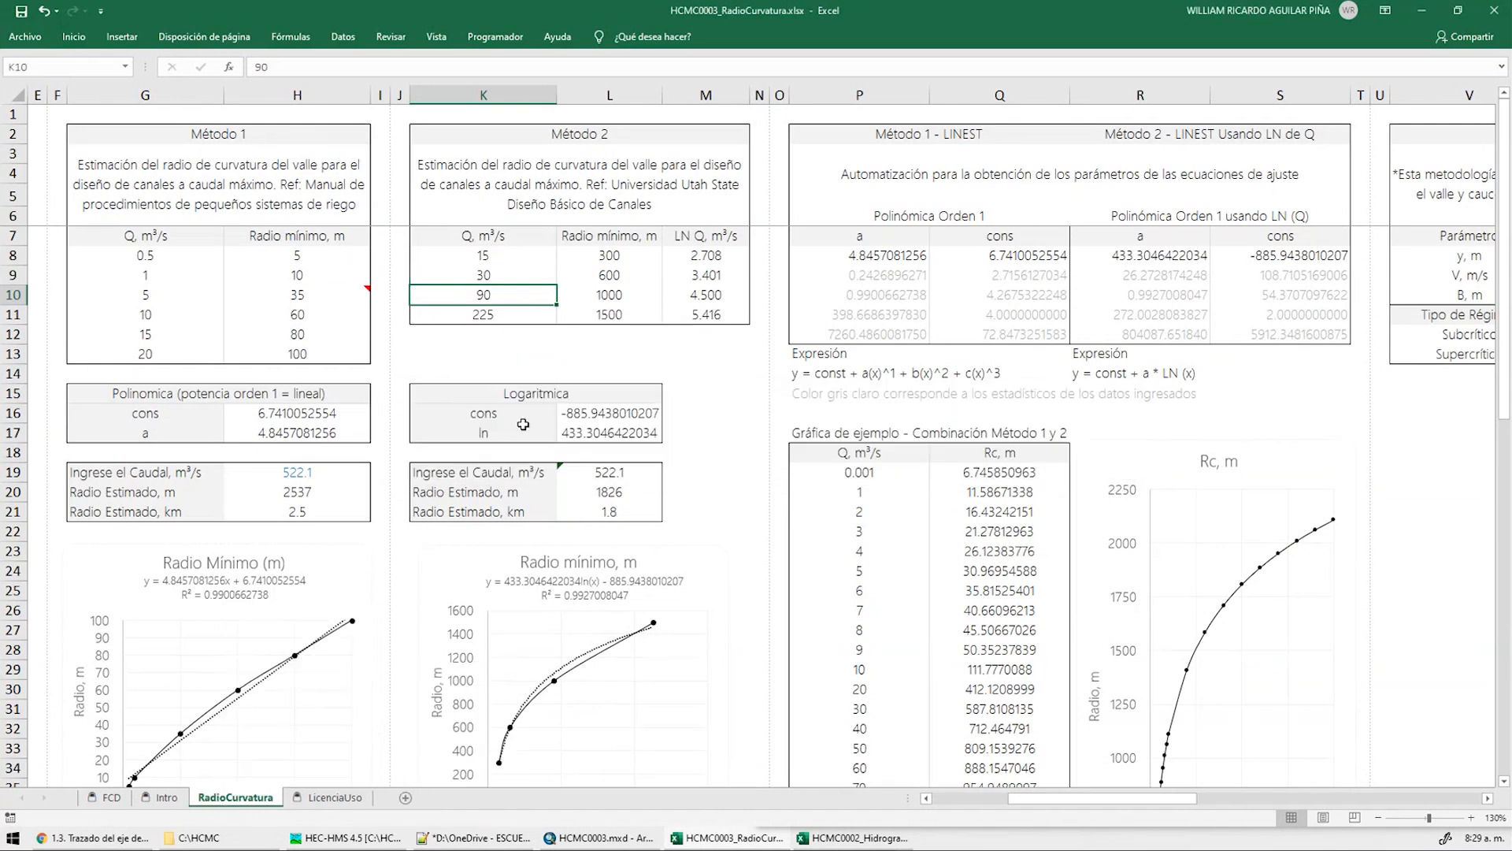
pyautogui.write('120')
pyautogui.press('Return')
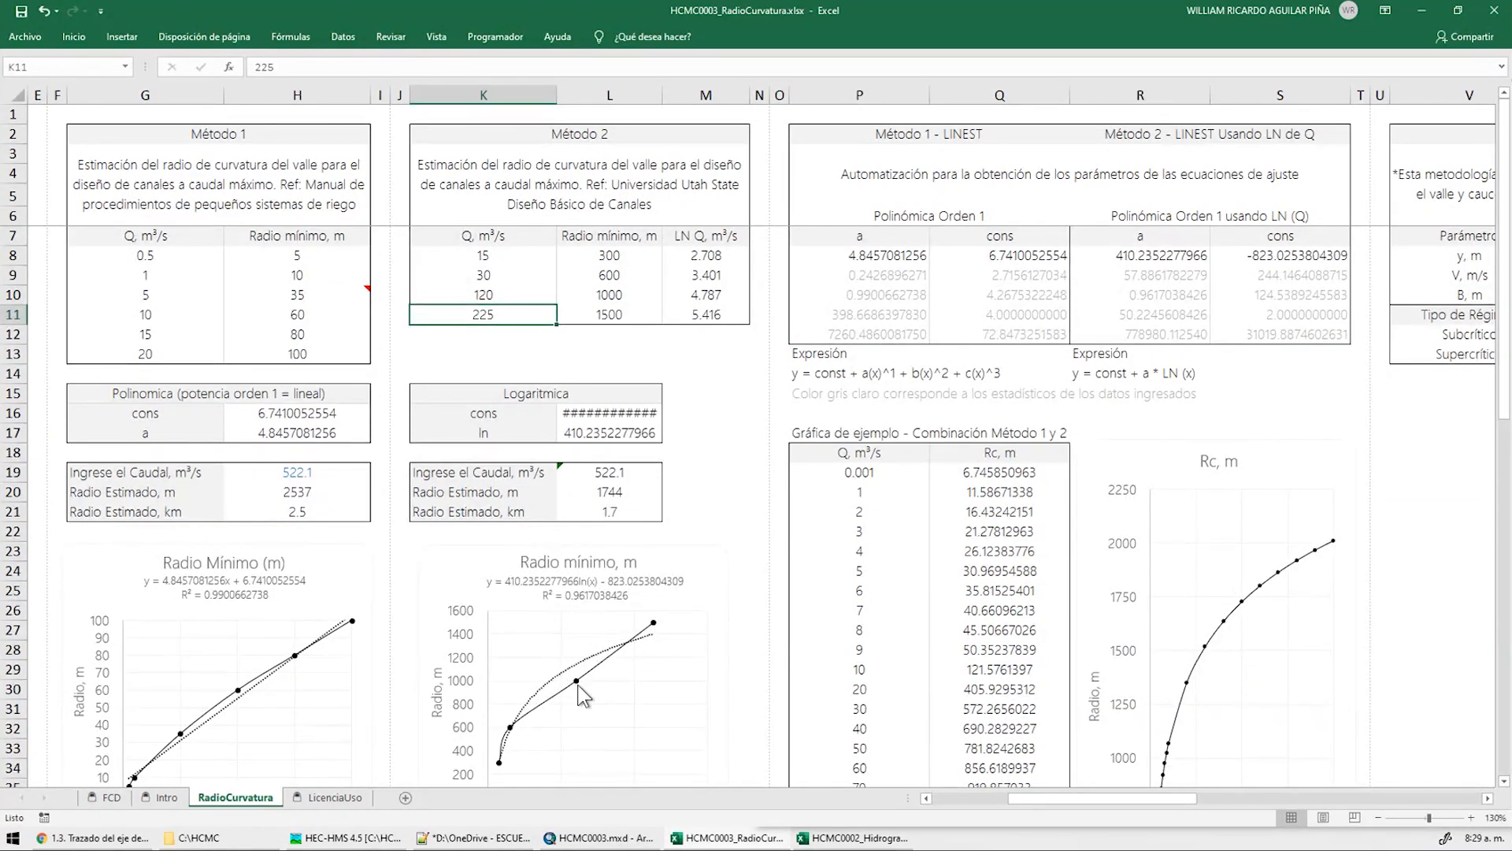
pyautogui.press('Return')
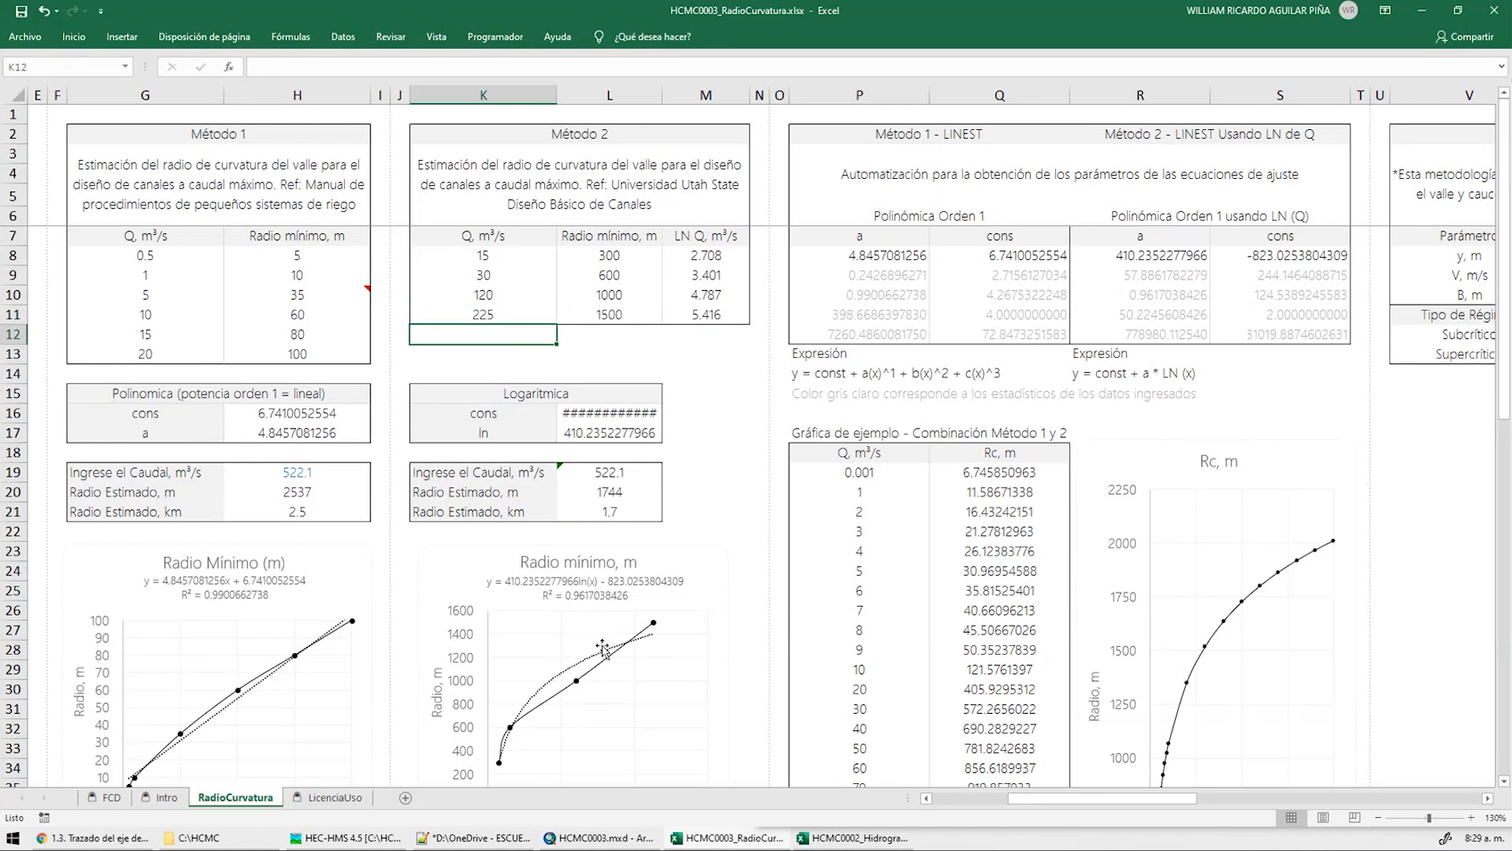
pyautogui.hotkey('ctrl', 'z')
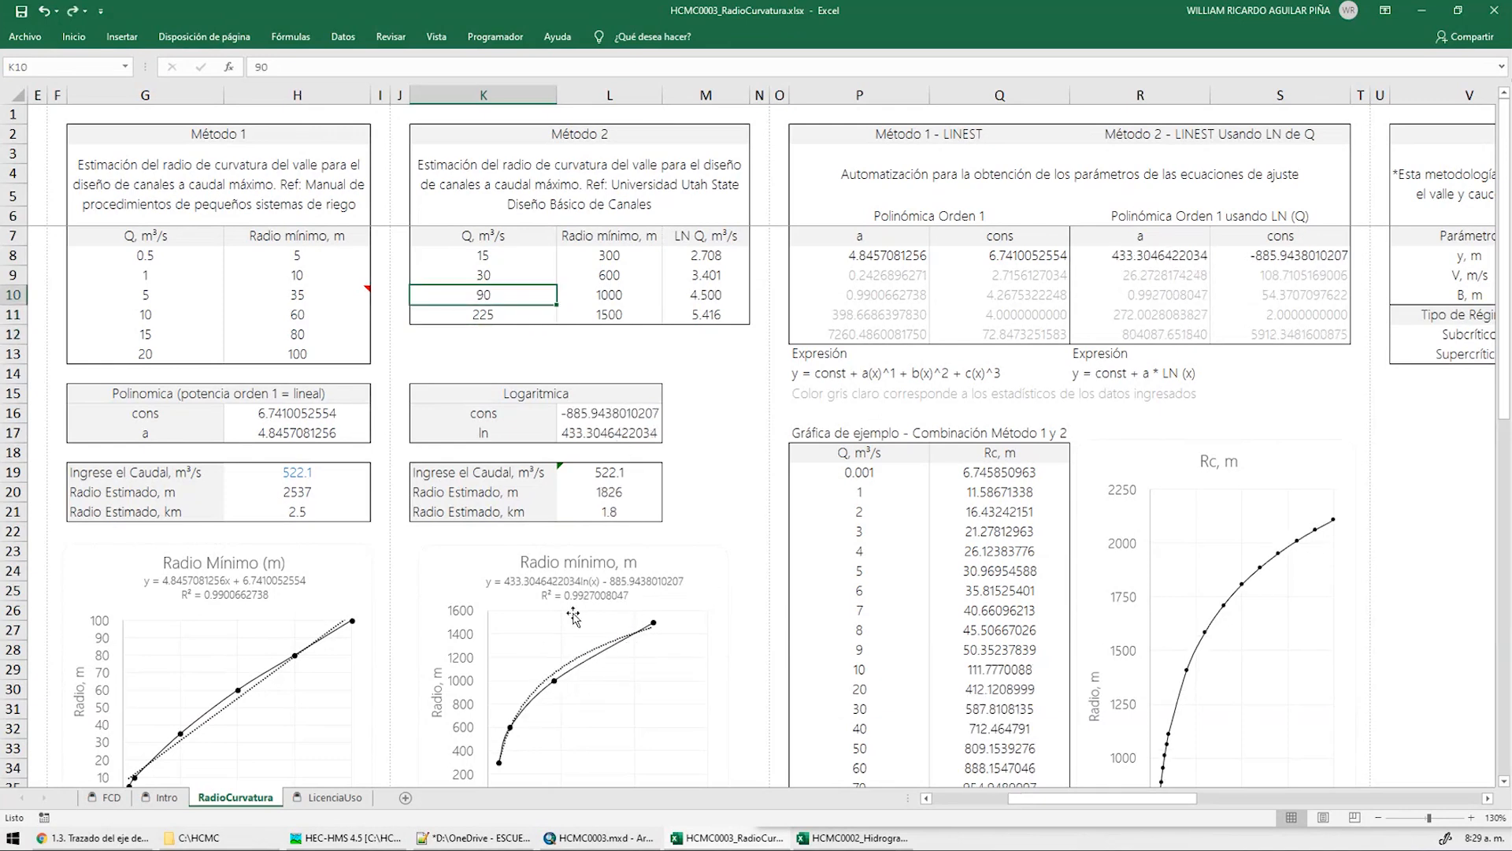
# Inspect the L19 flow link and L20 radius formula, select the Método 2 data, and scroll to Método 3
pyautogui.click(679, 412)
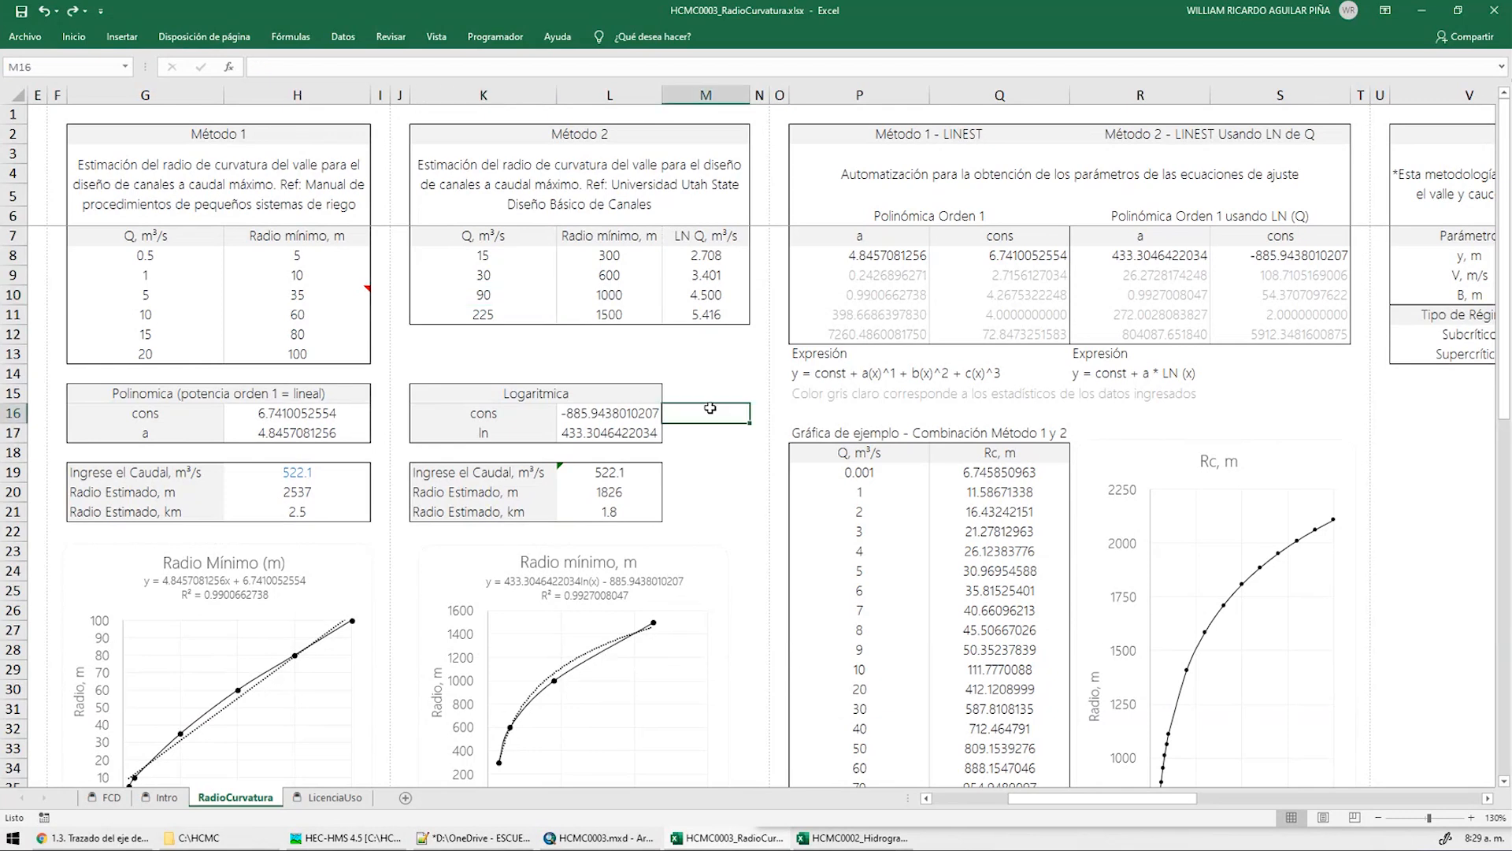
pyautogui.click(600, 477)
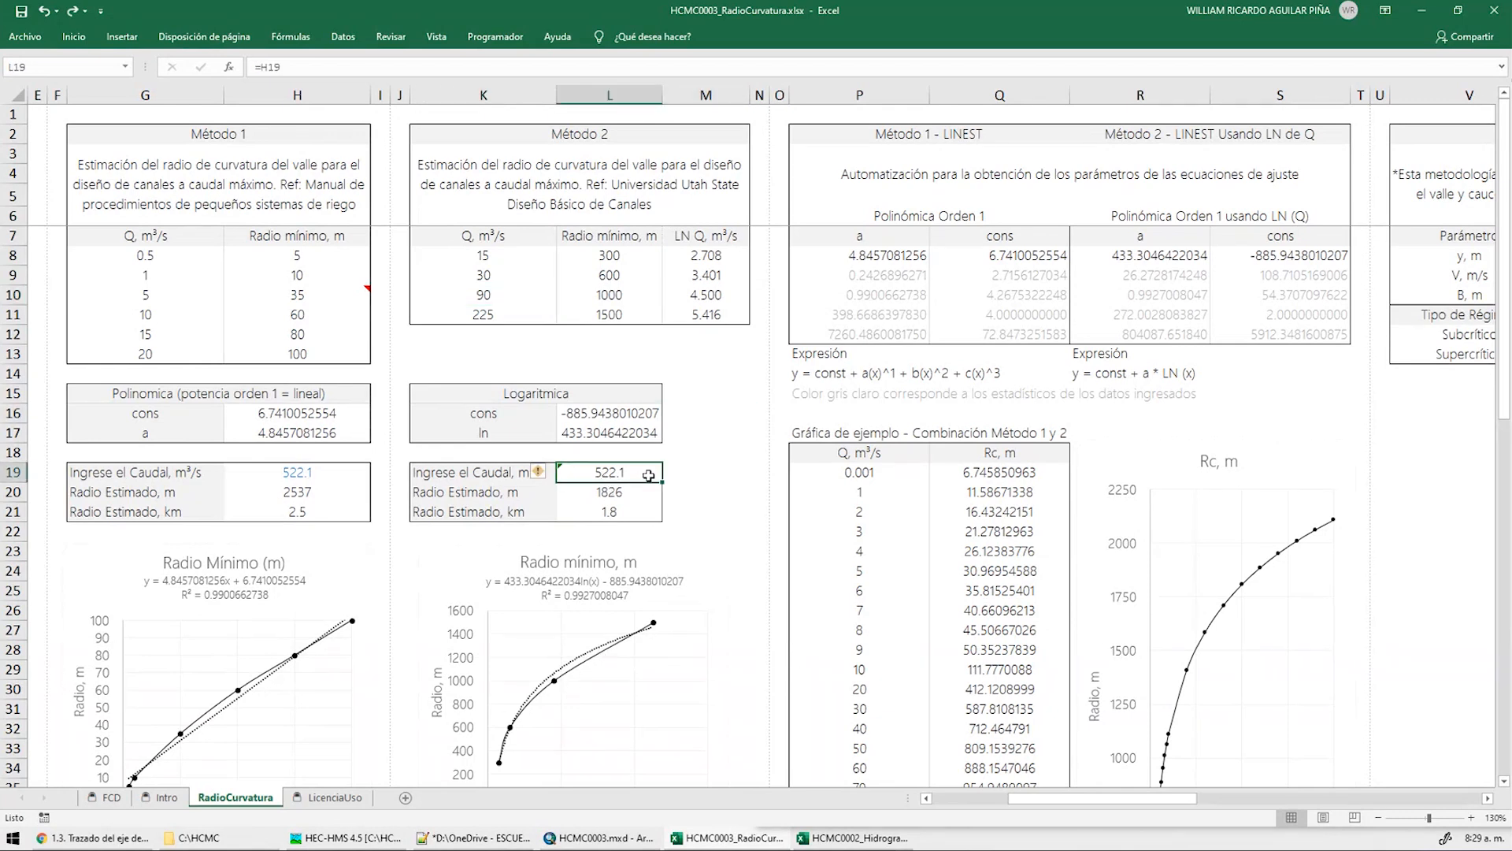
pyautogui.press('Down')
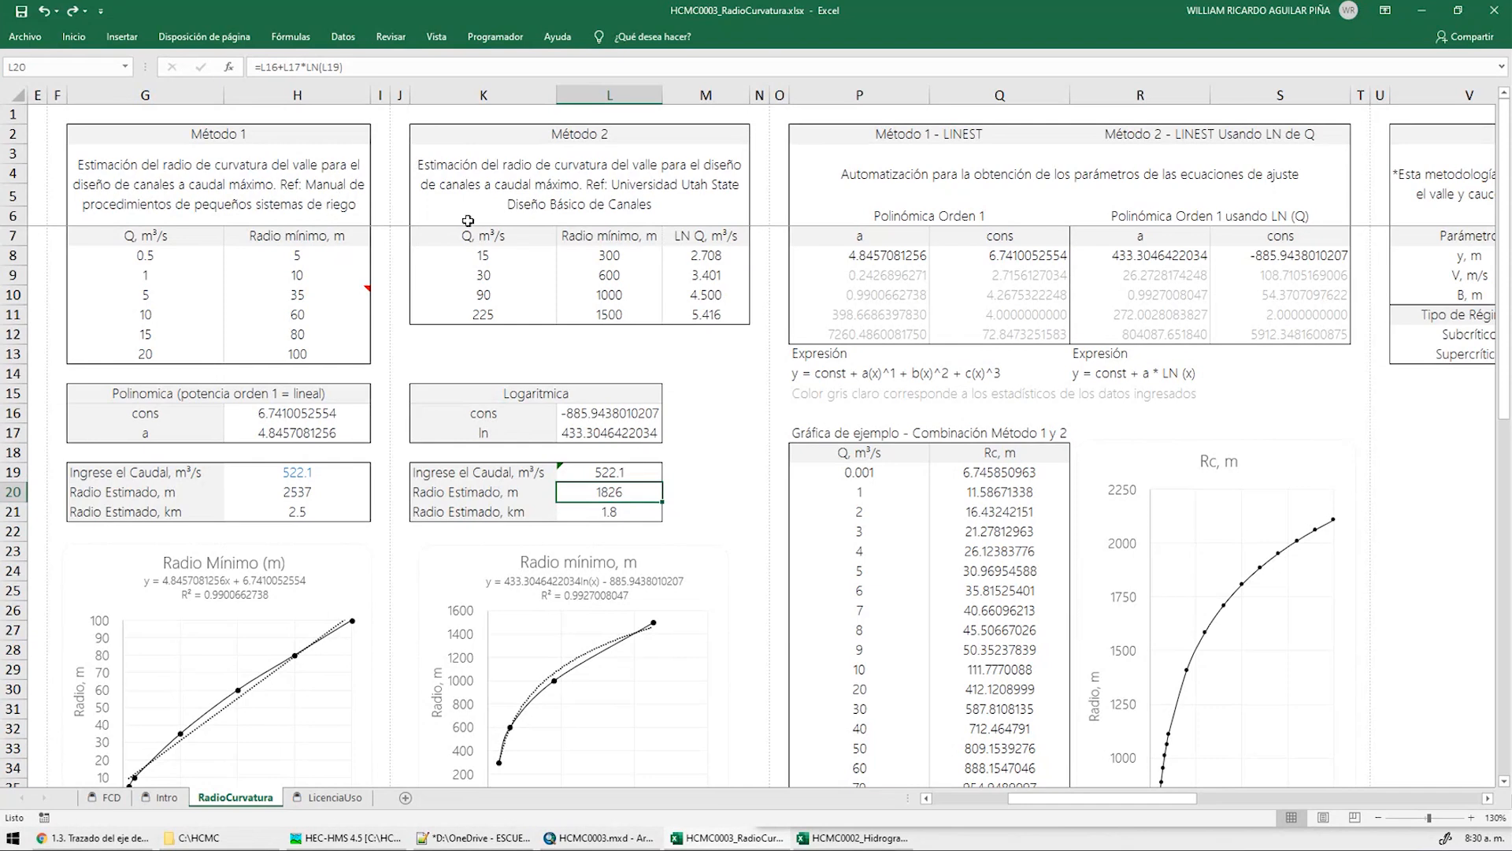
pyautogui.moveTo(488, 255); pyautogui.dragTo(609, 334)
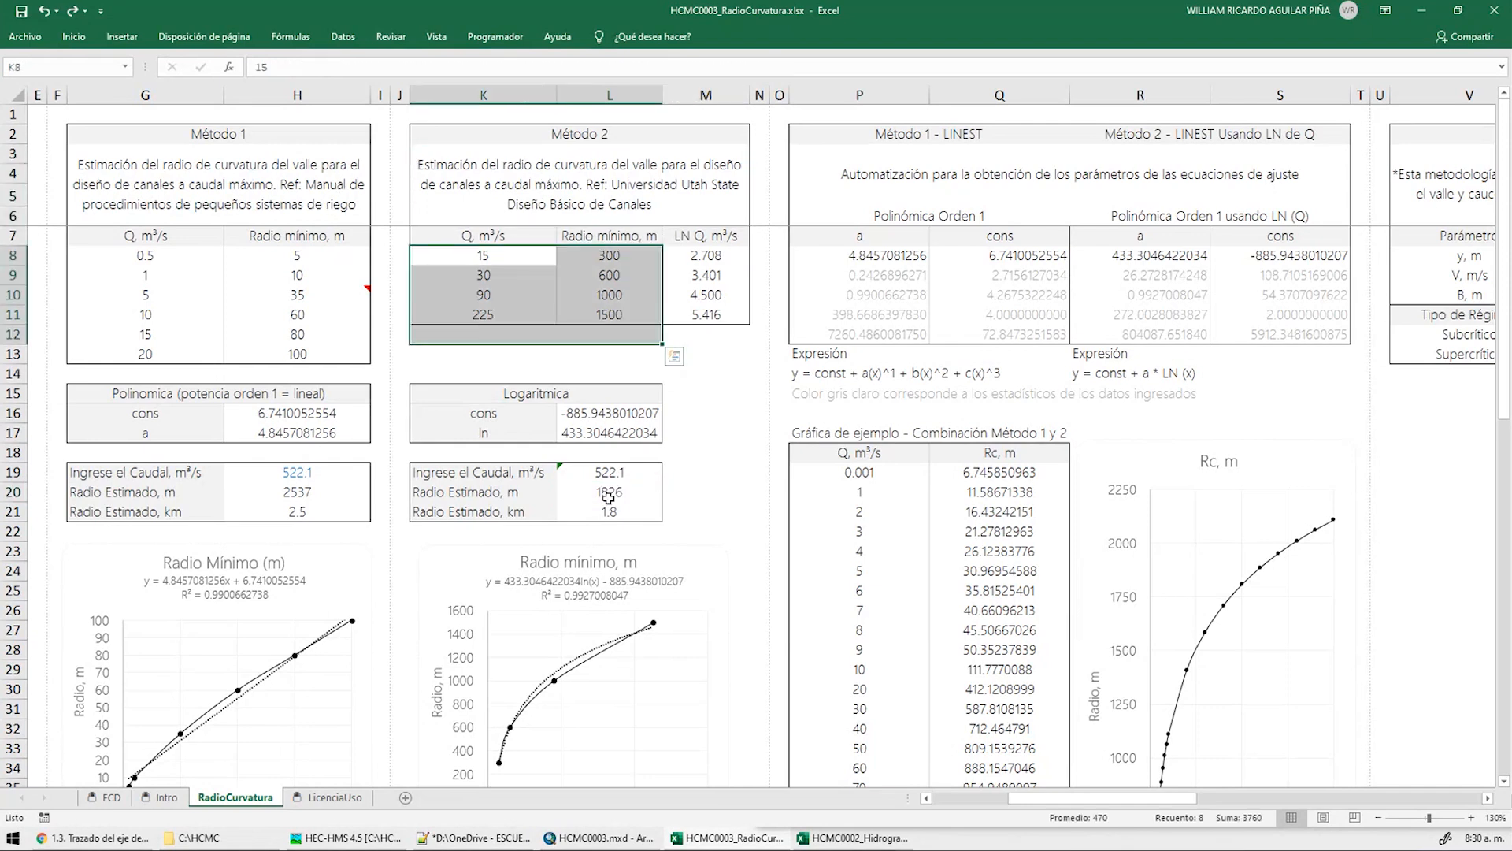
pyautogui.click(613, 498)
pyautogui.moveTo(1071, 794); pyautogui.dragTo(1280, 806)
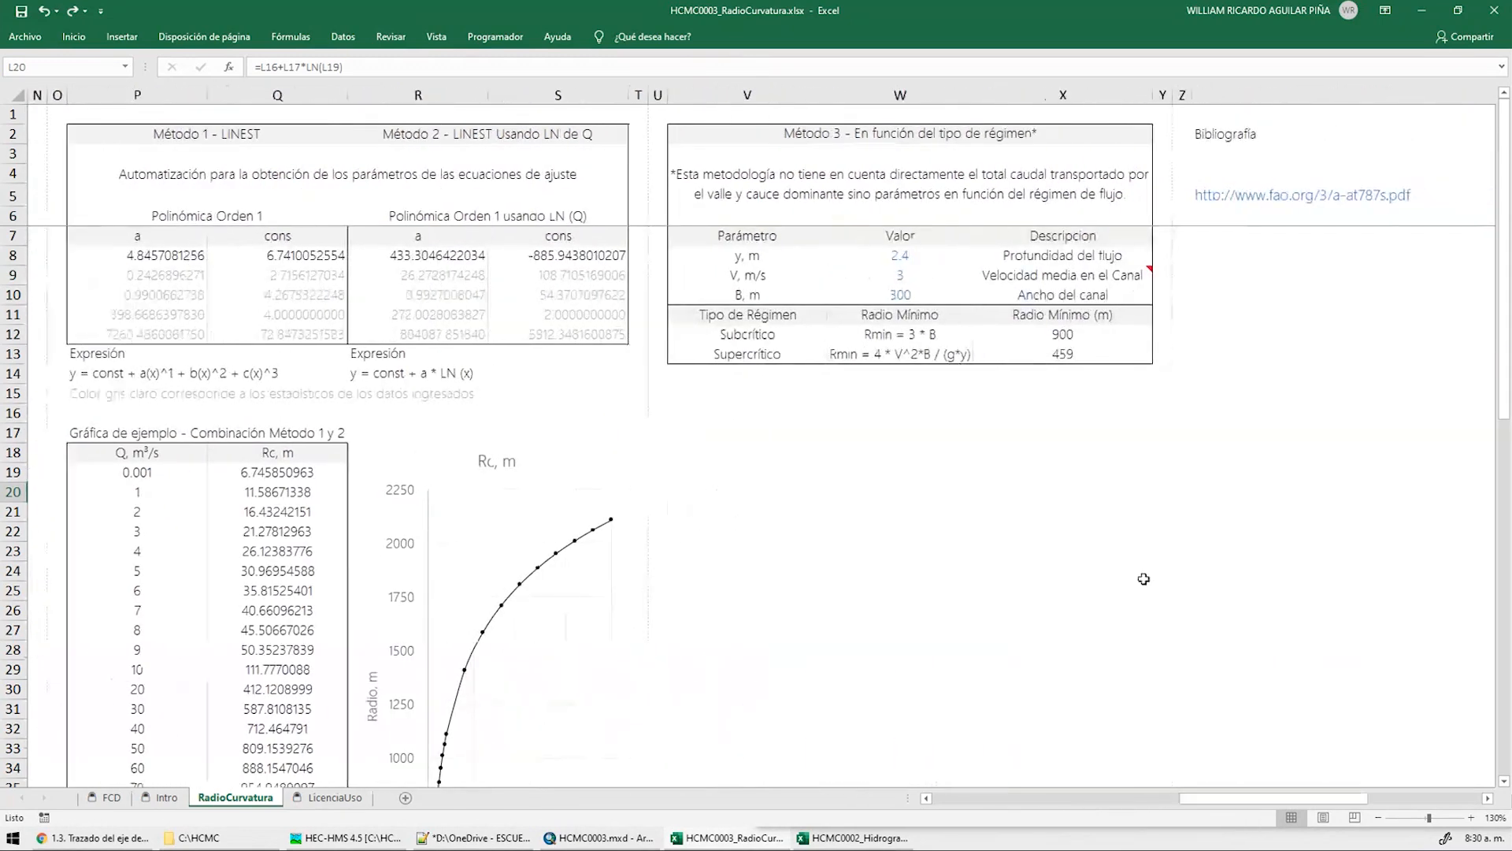
pyautogui.click(943, 136)
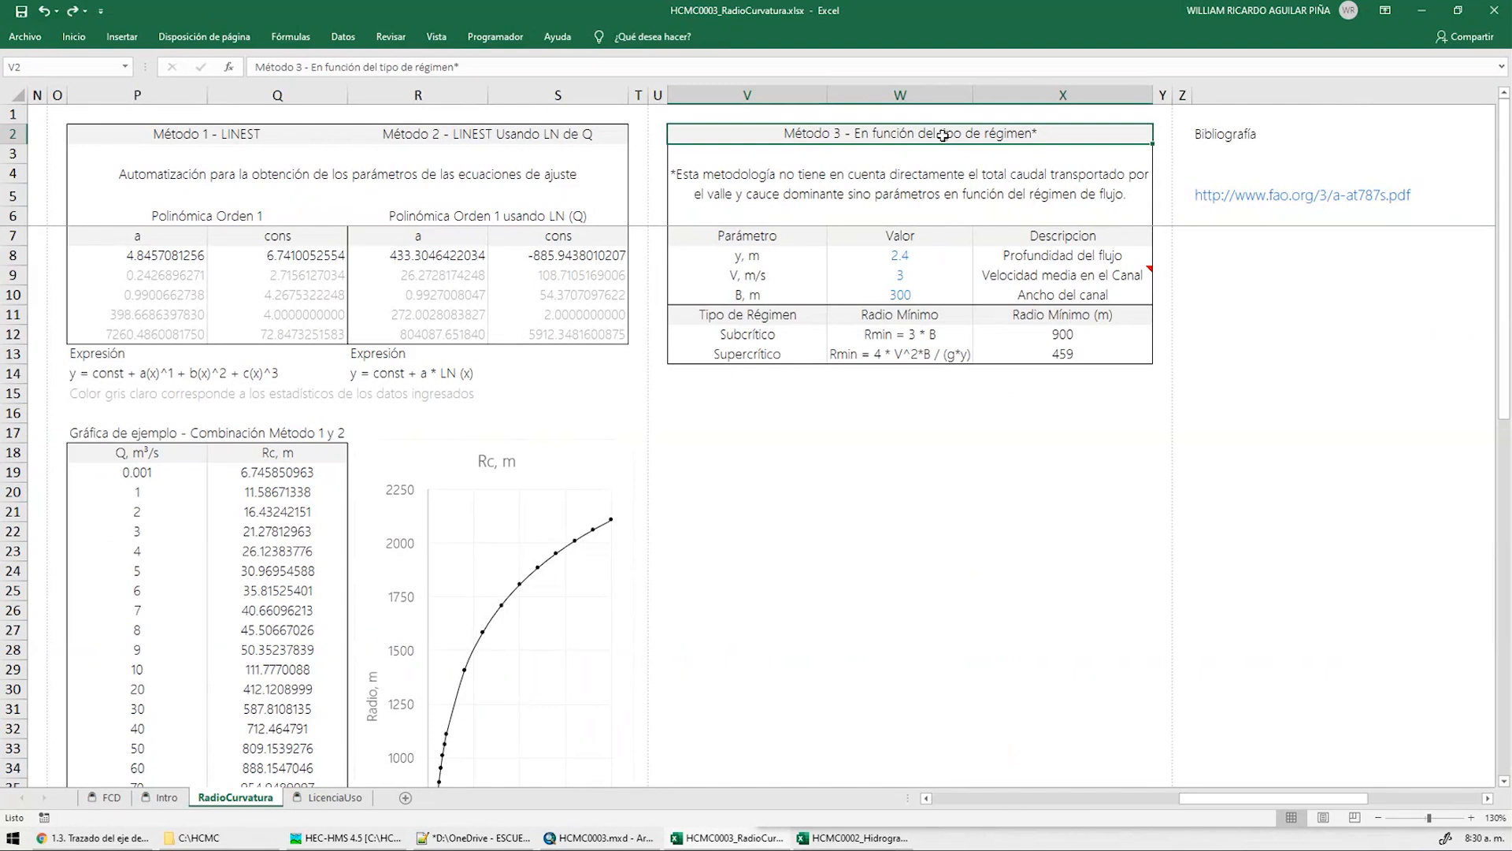
pyautogui.click(876, 353)
pyautogui.click(898, 339)
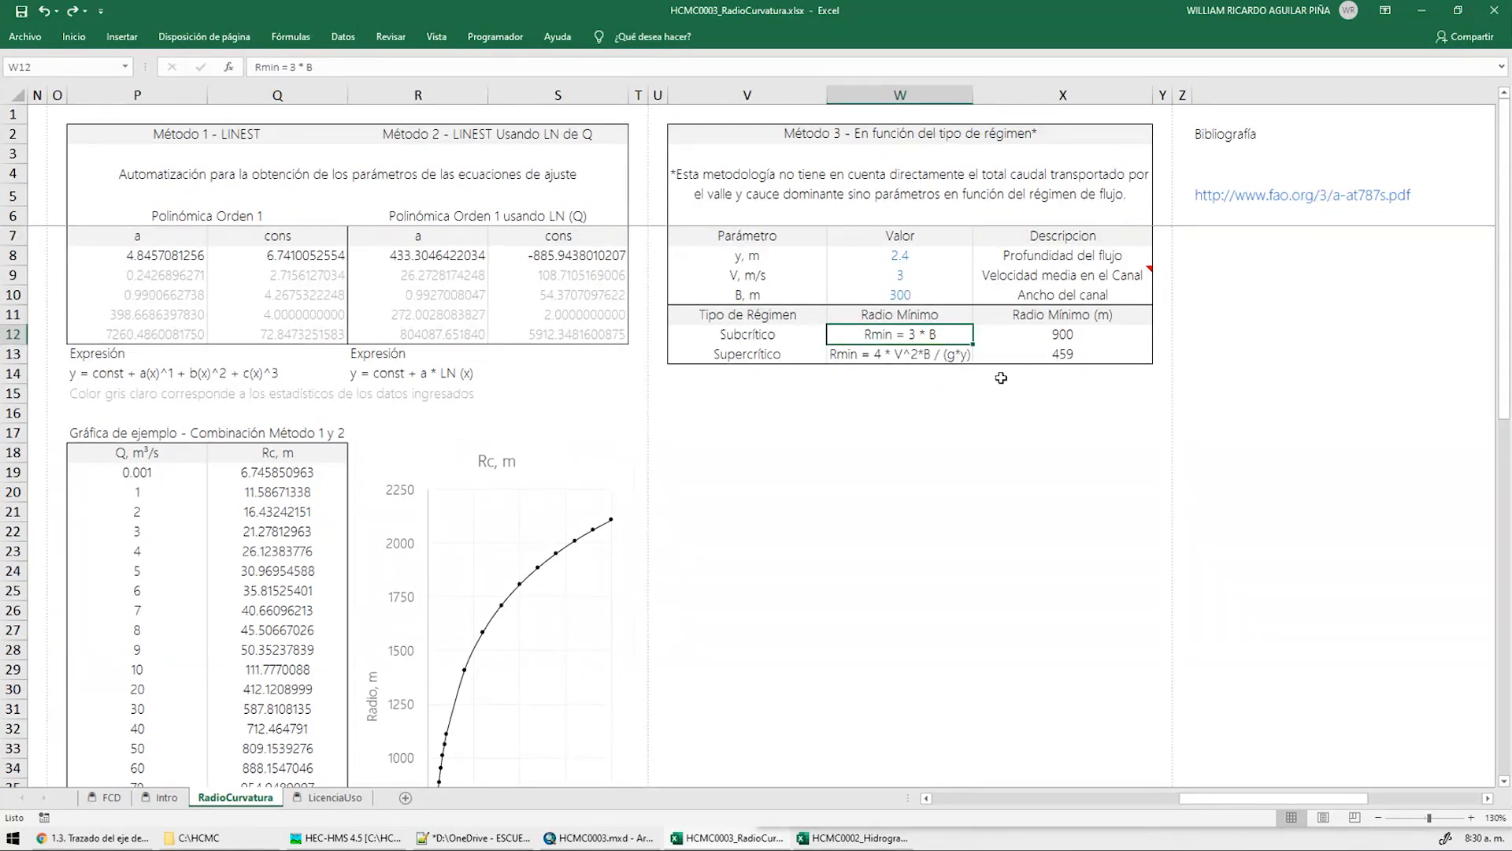
pyautogui.click(912, 258)
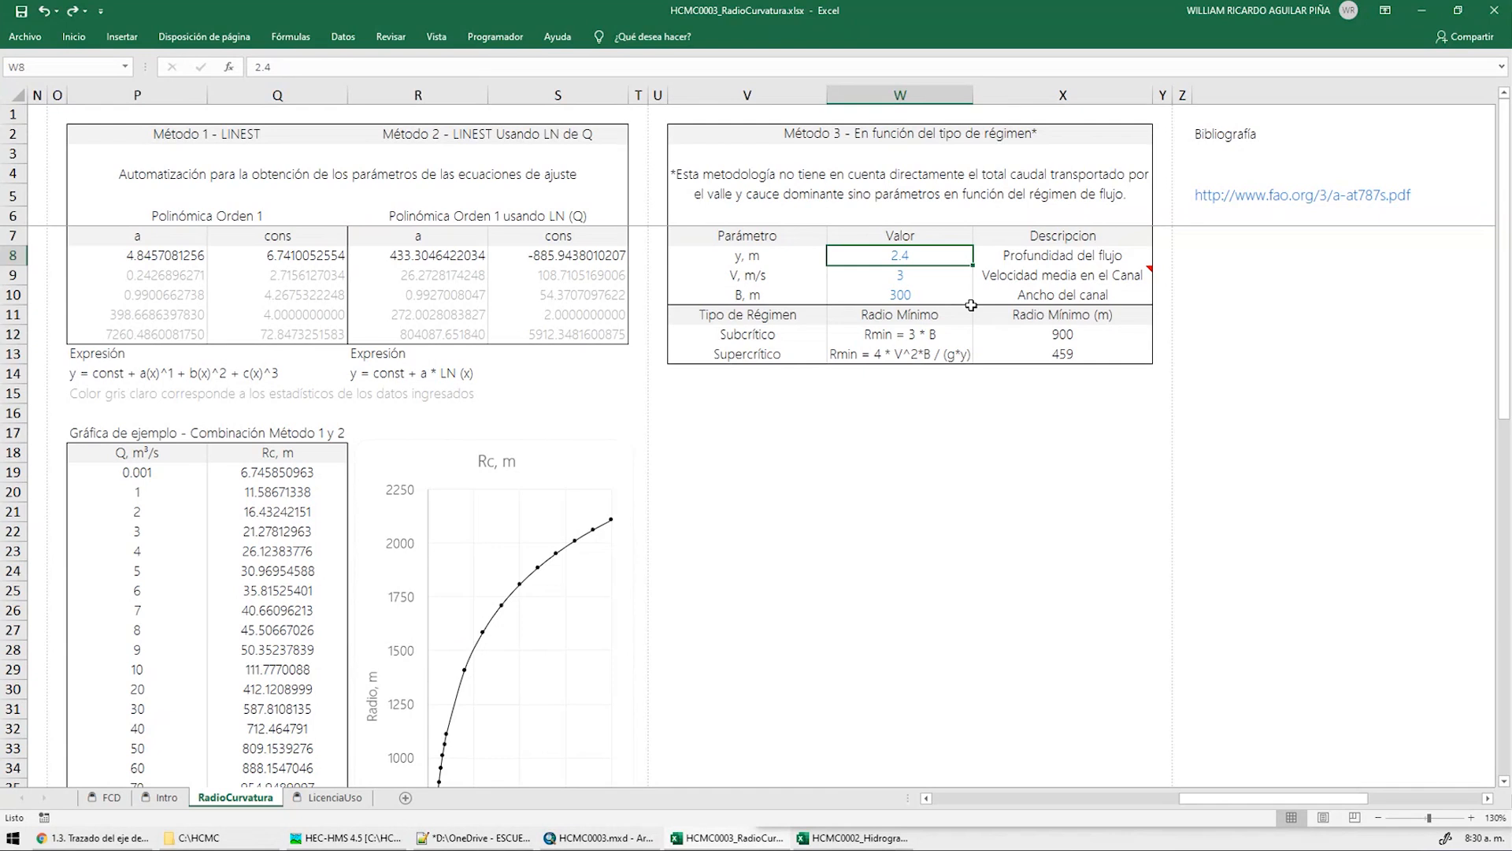
pyautogui.press('Down')
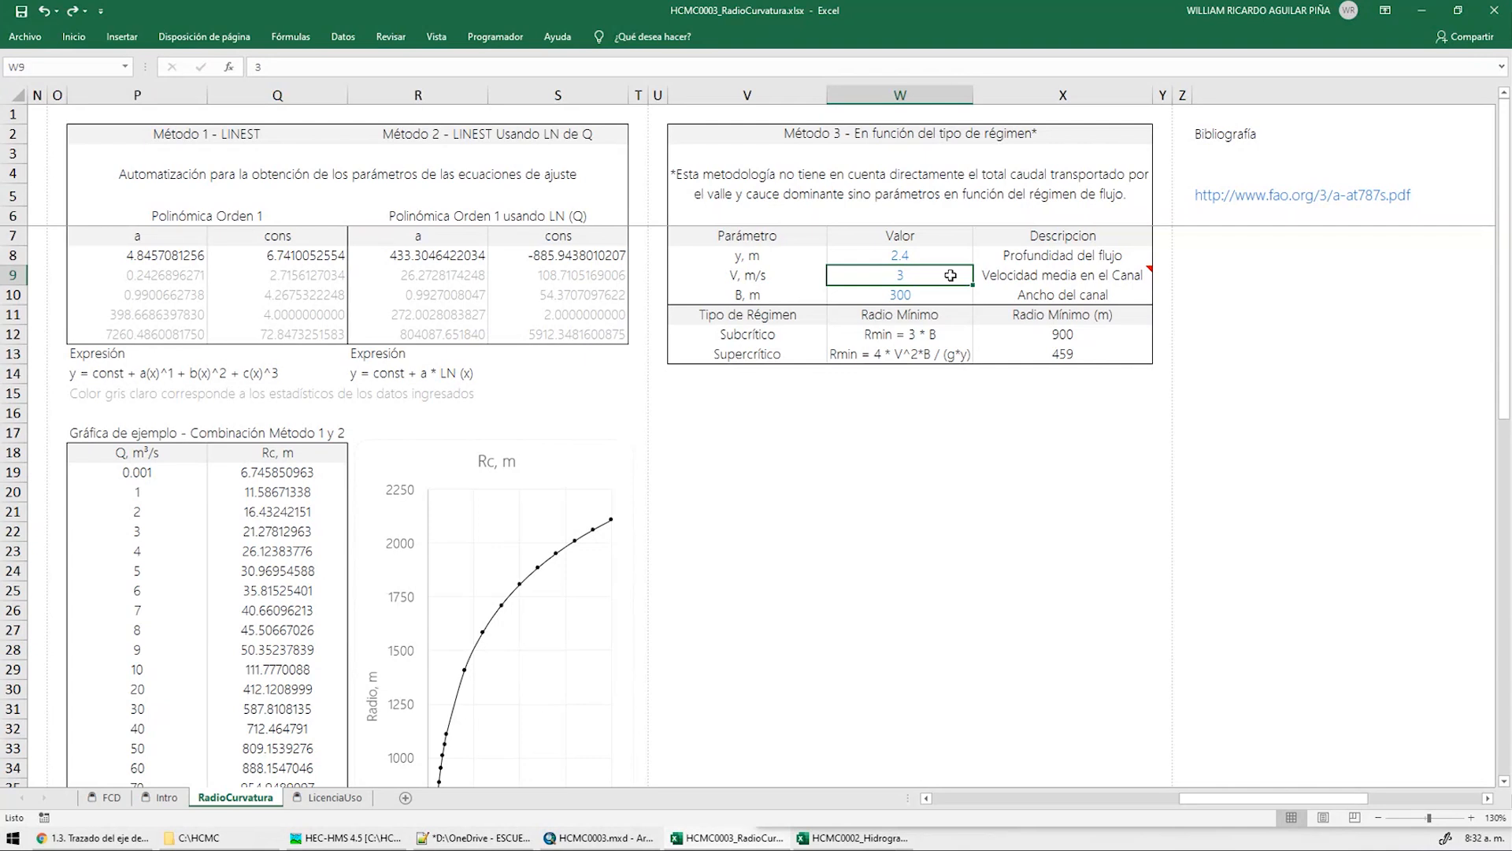
# Set channel width W10 to 260 (radii 780 and 398), restore 300, and check =3*W10
pyautogui.click(931, 300)
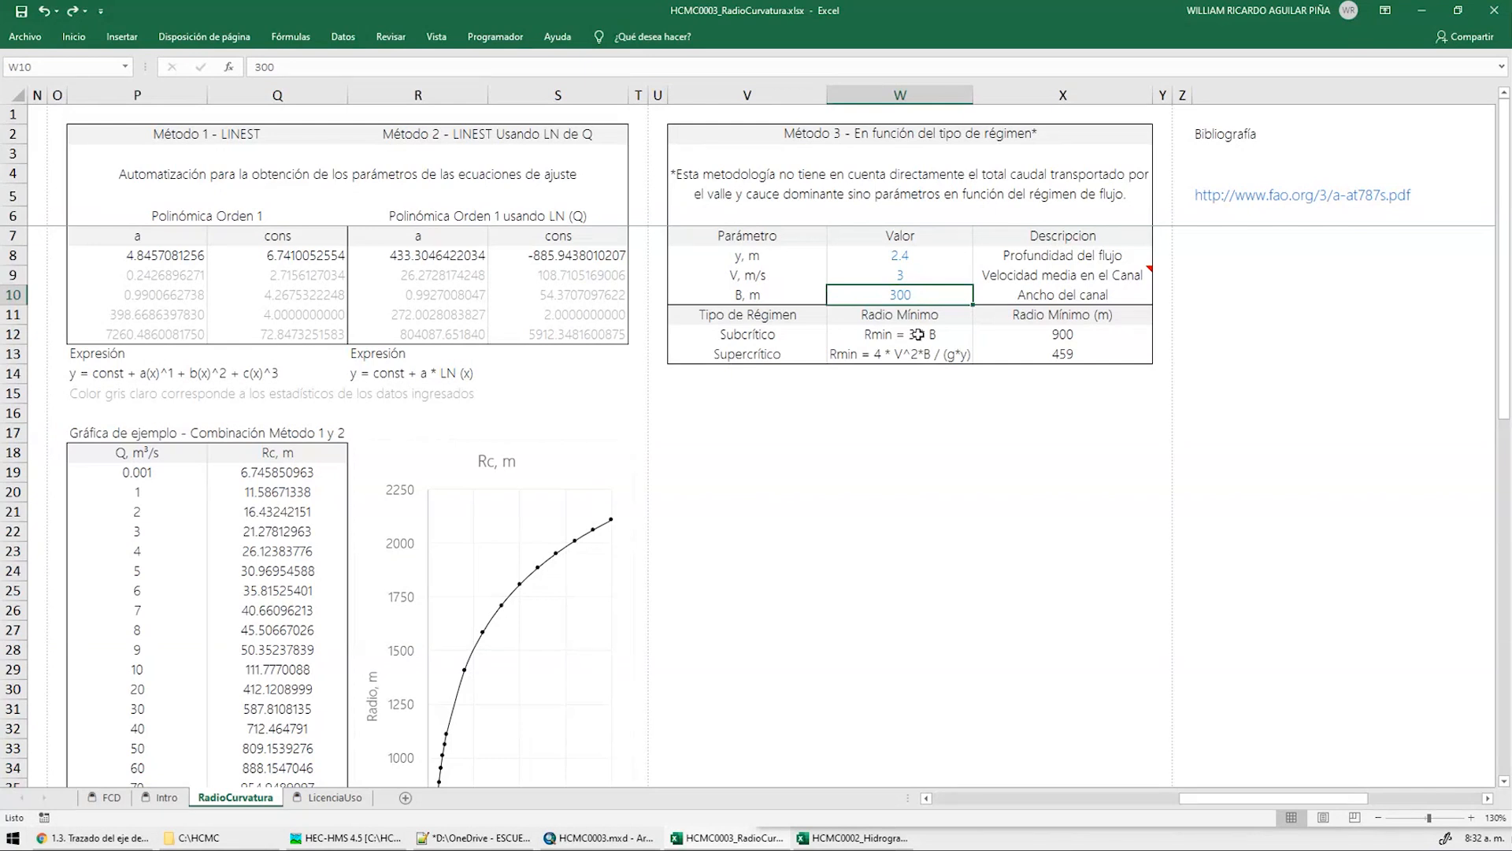
pyautogui.write('260')
pyautogui.press('Return')
pyautogui.click(917, 291)
pyautogui.write('300')
pyautogui.press('Return')
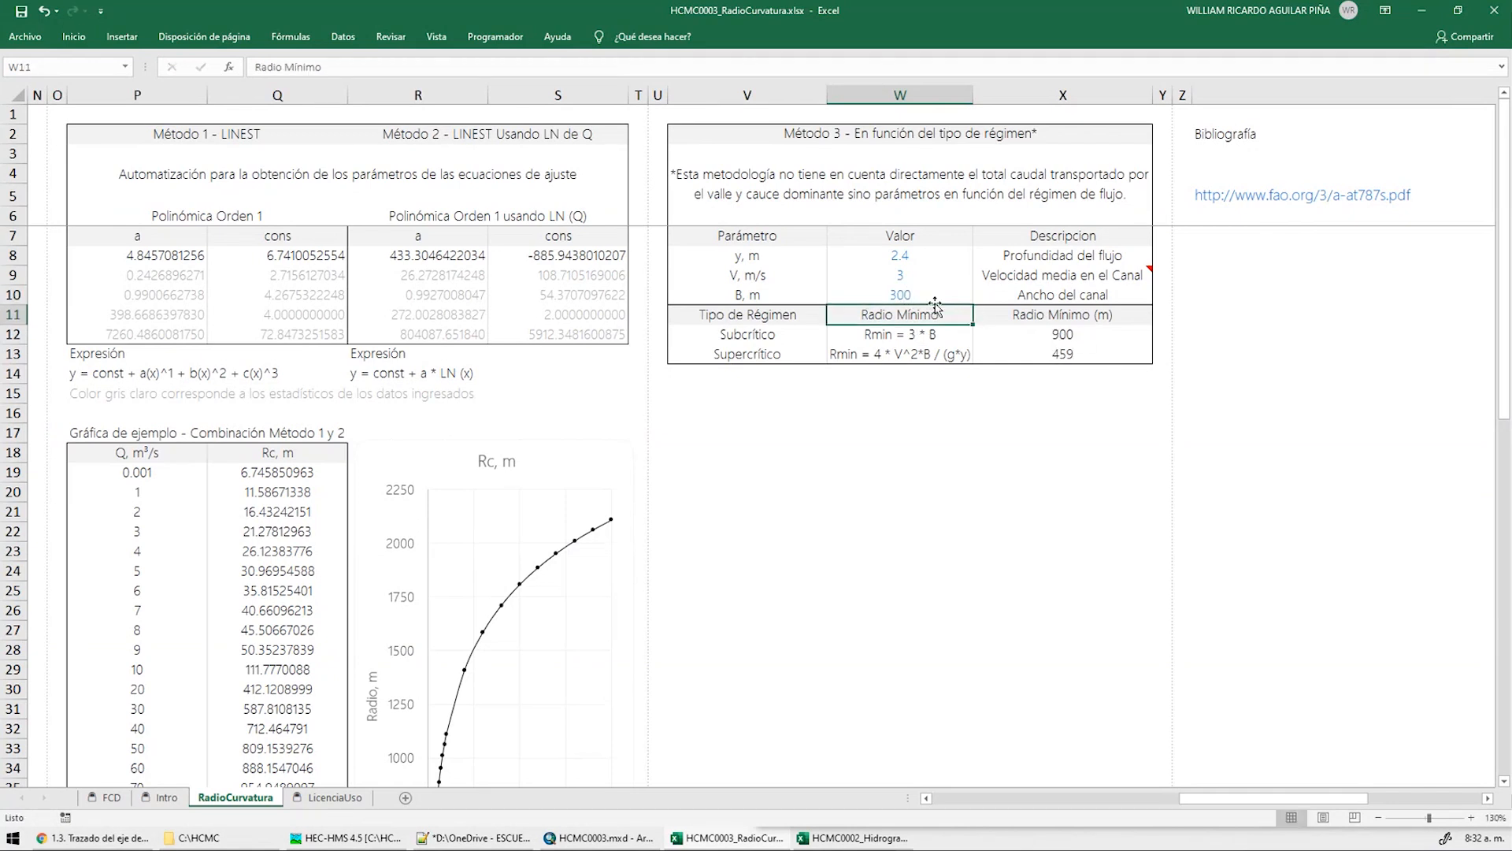
pyautogui.click(1103, 337)
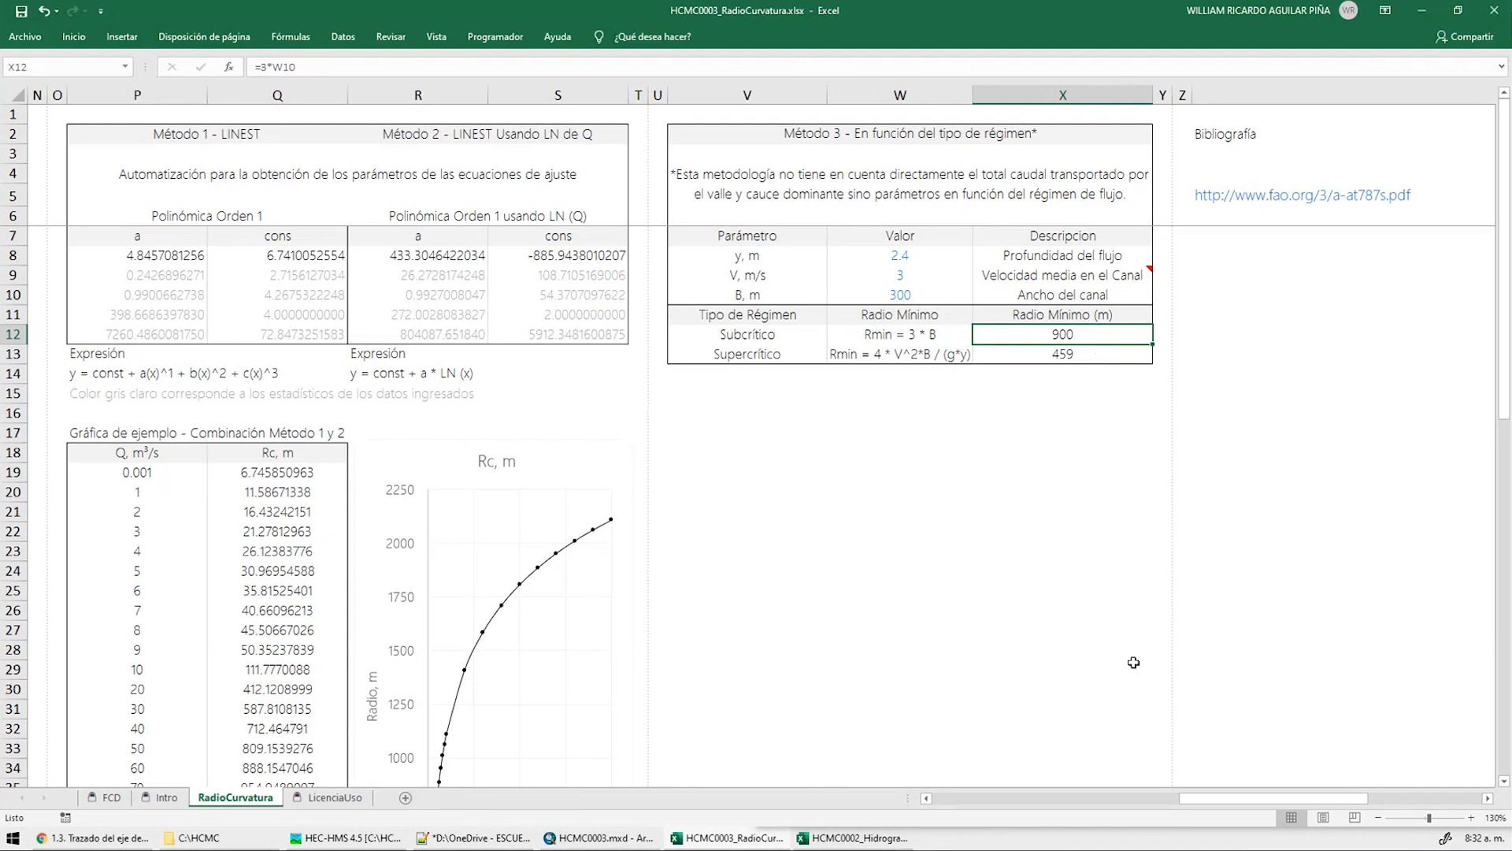
pyautogui.moveTo(1246, 800); pyautogui.dragTo(999, 800)
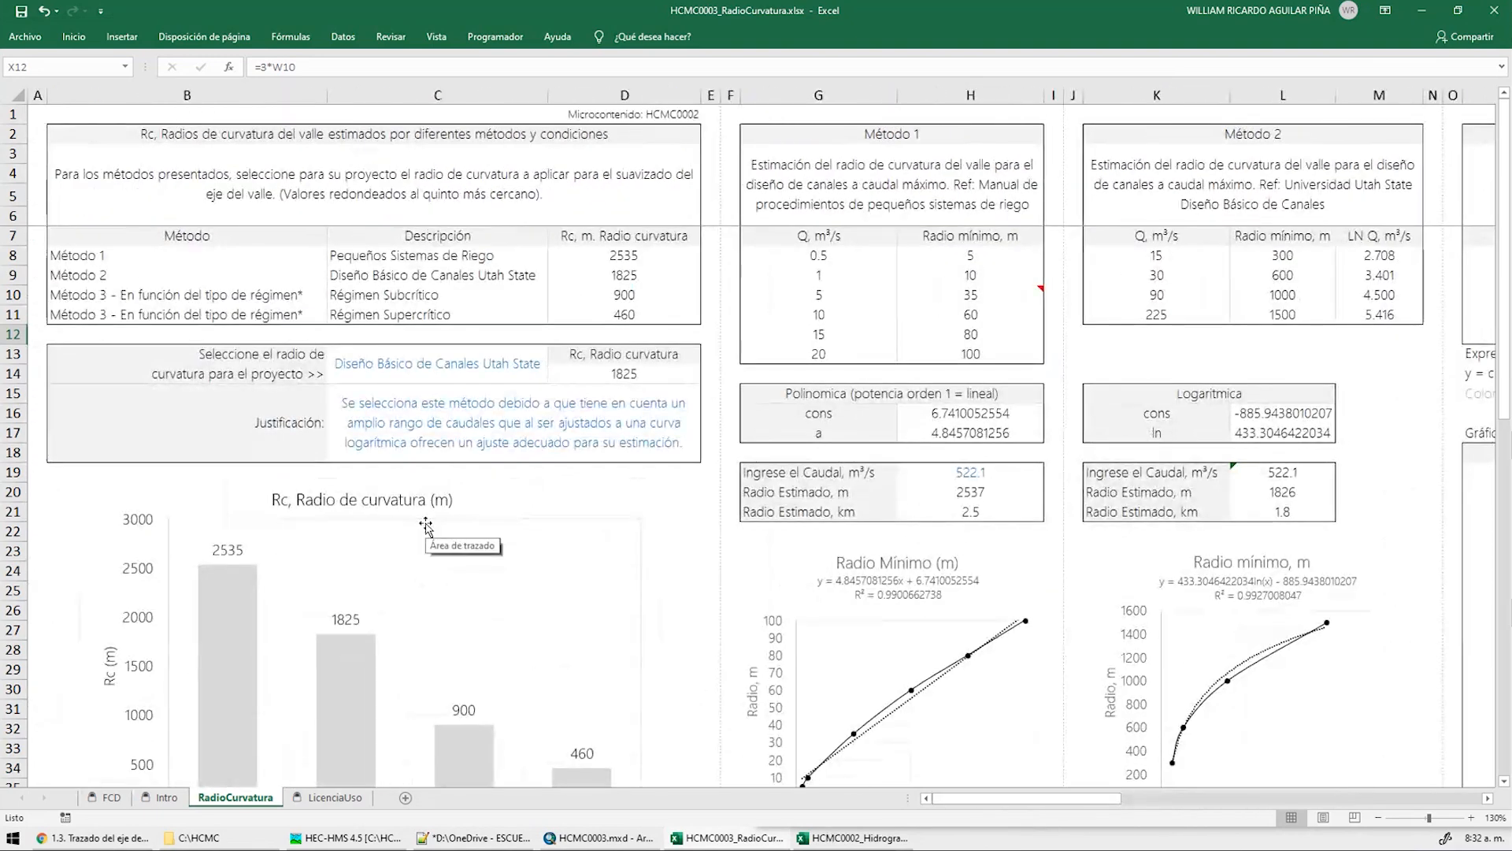
# Review the radius estimates 2535–460, keep Utah State as the method, and check the 1825 m formula
pyautogui.moveTo(624, 256); pyautogui.dragTo(629, 310)
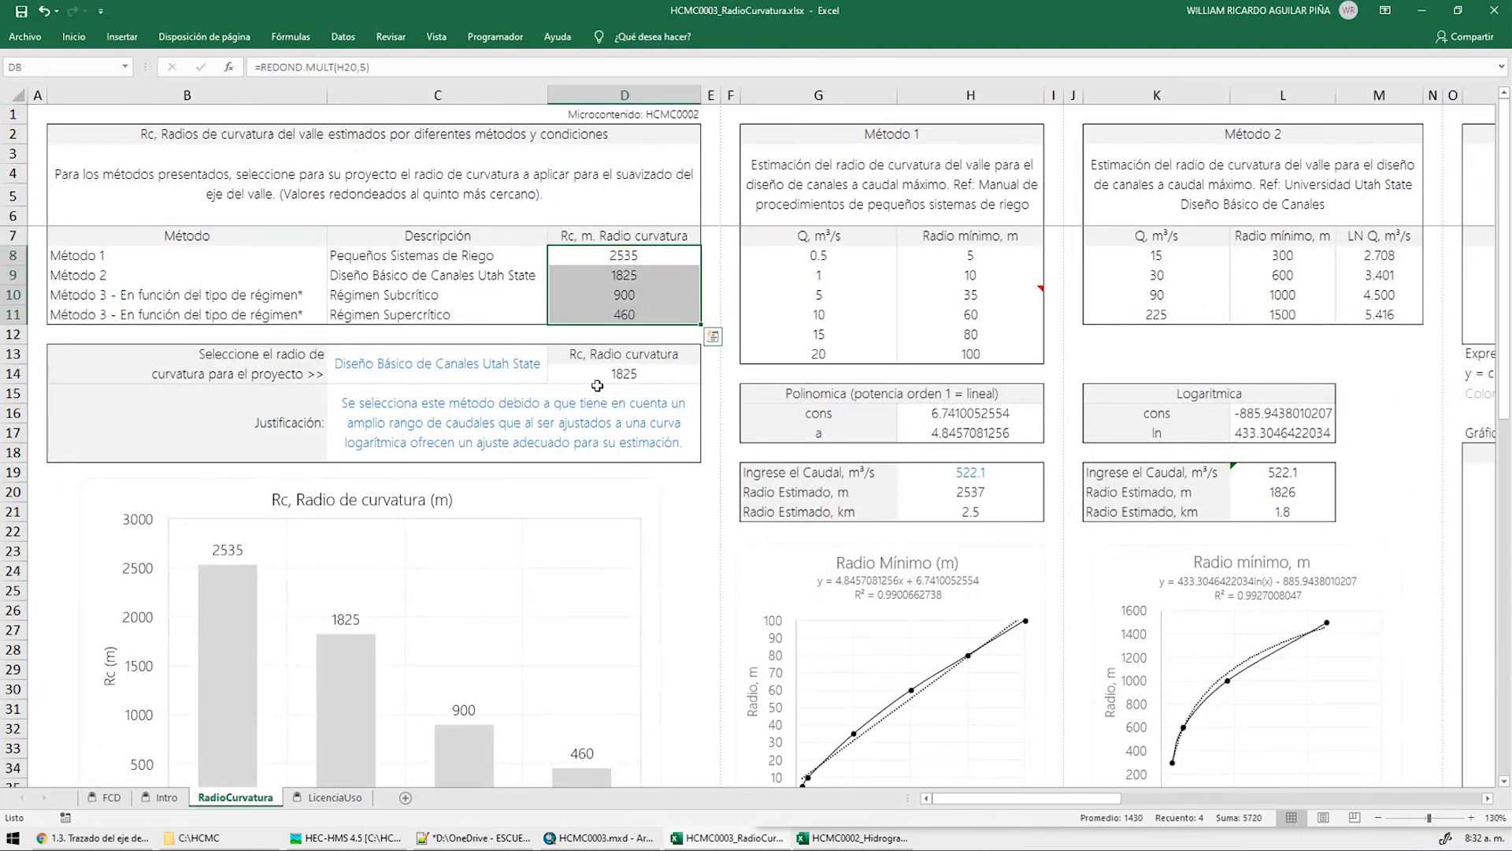
pyautogui.click(516, 366)
pyautogui.click(556, 358)
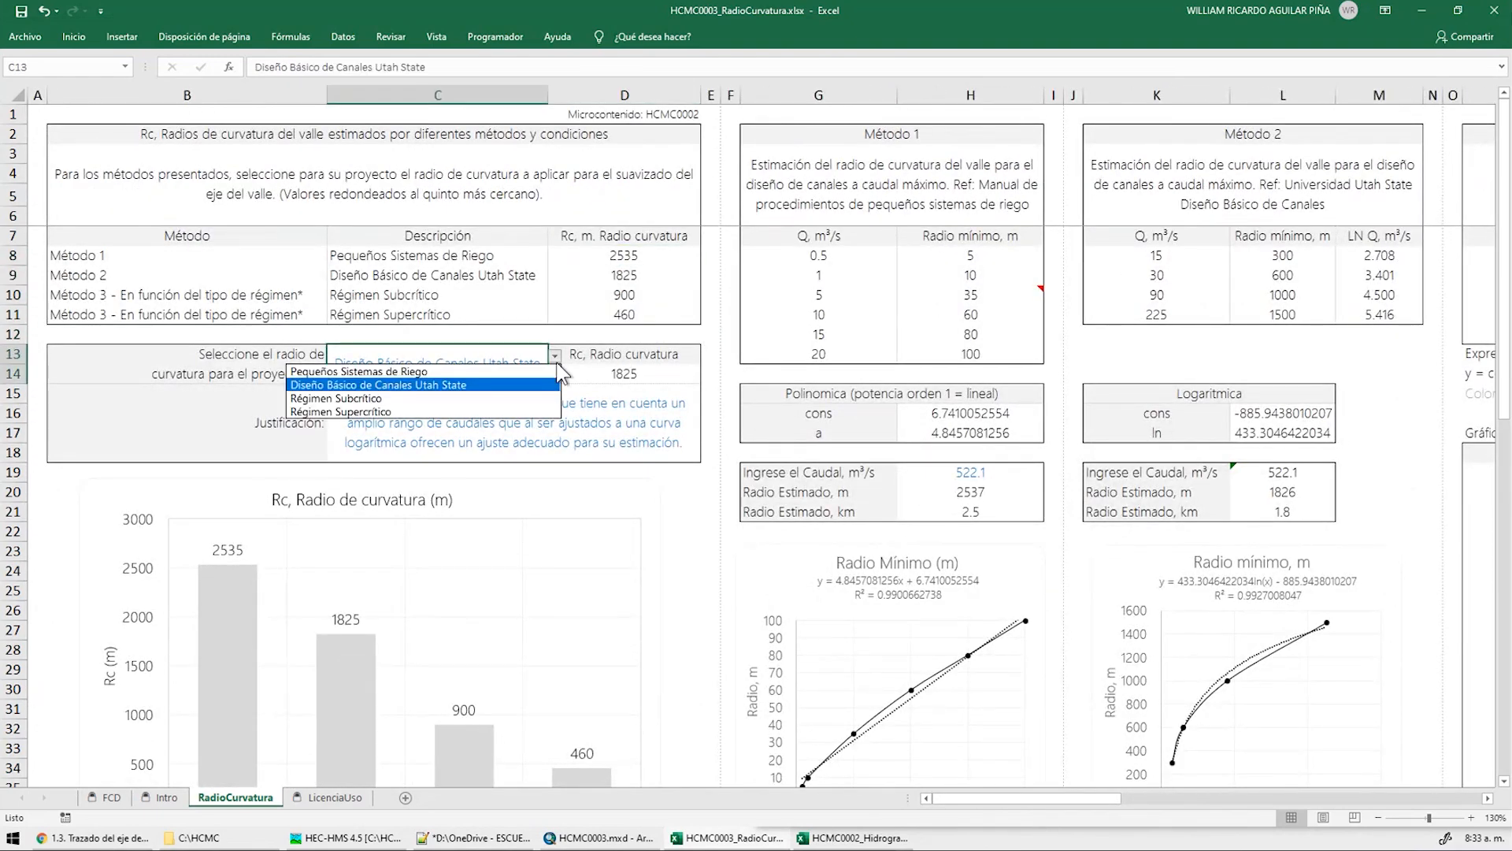
pyautogui.click(603, 415)
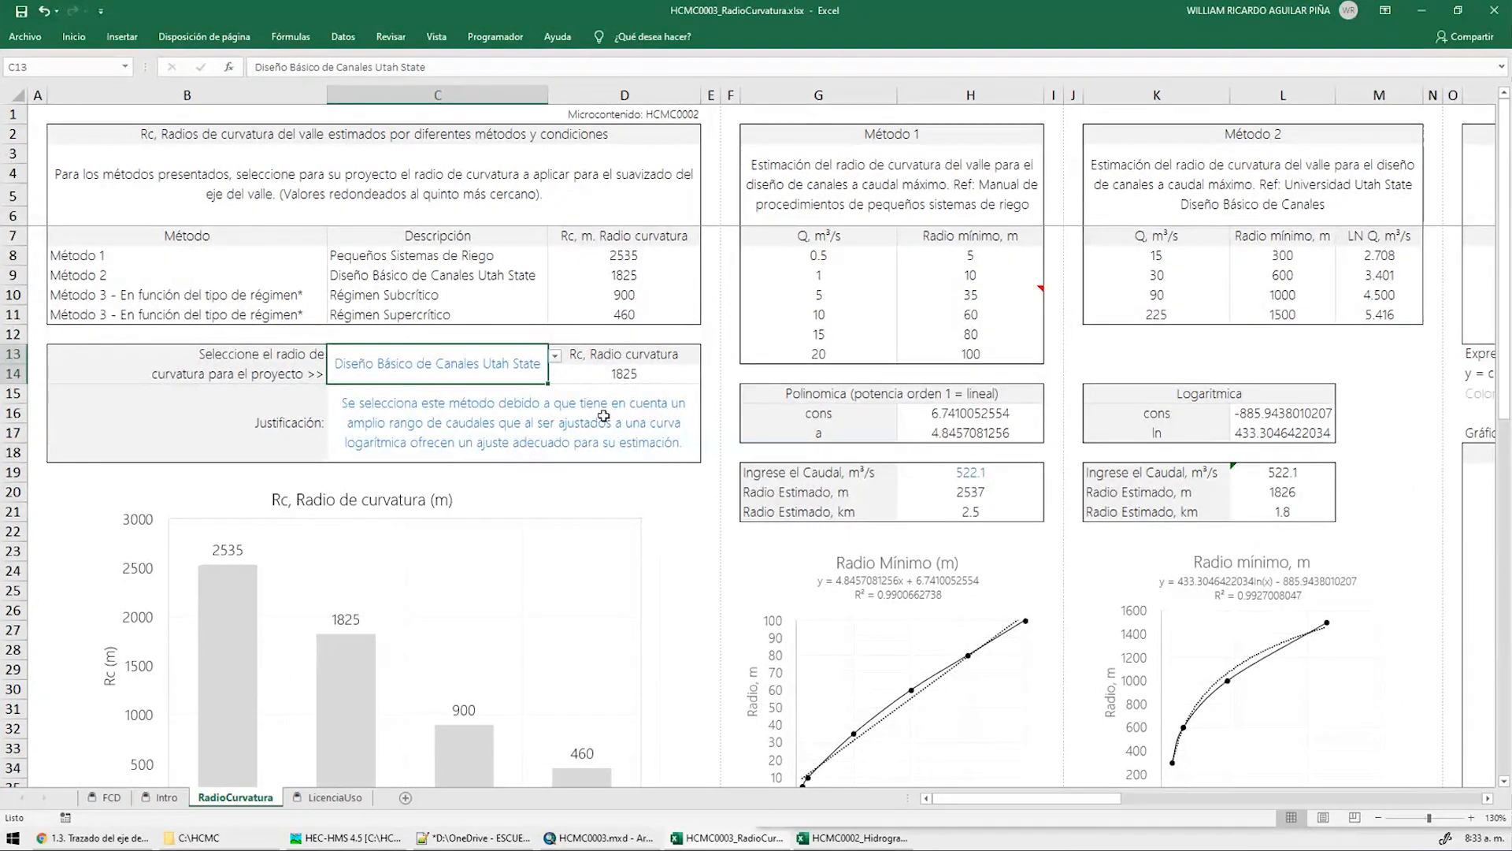
pyautogui.moveTo(1173, 240); pyautogui.dragTo(1417, 319)
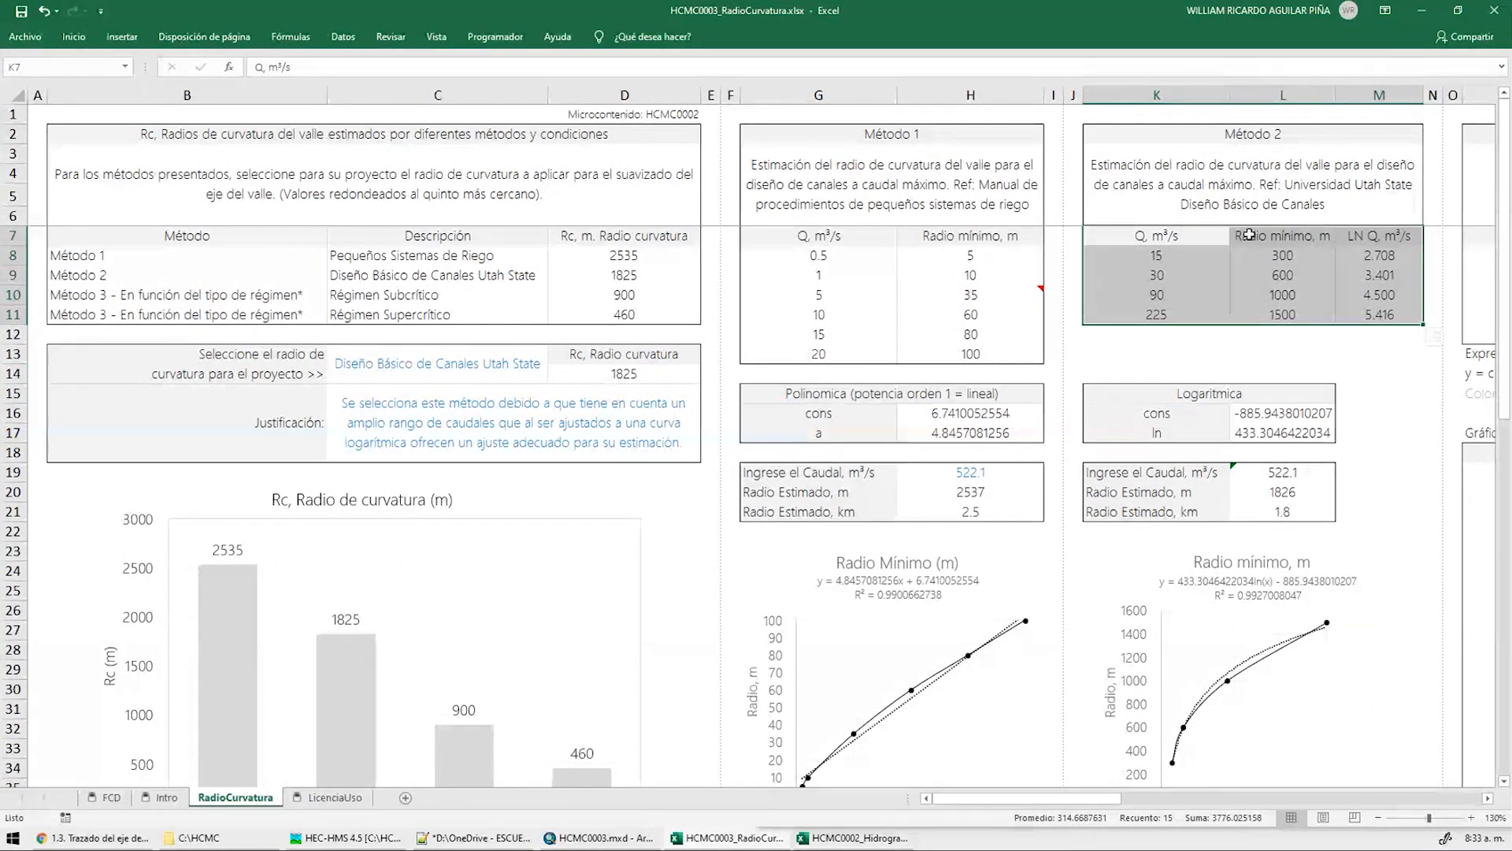
pyautogui.click(1199, 308)
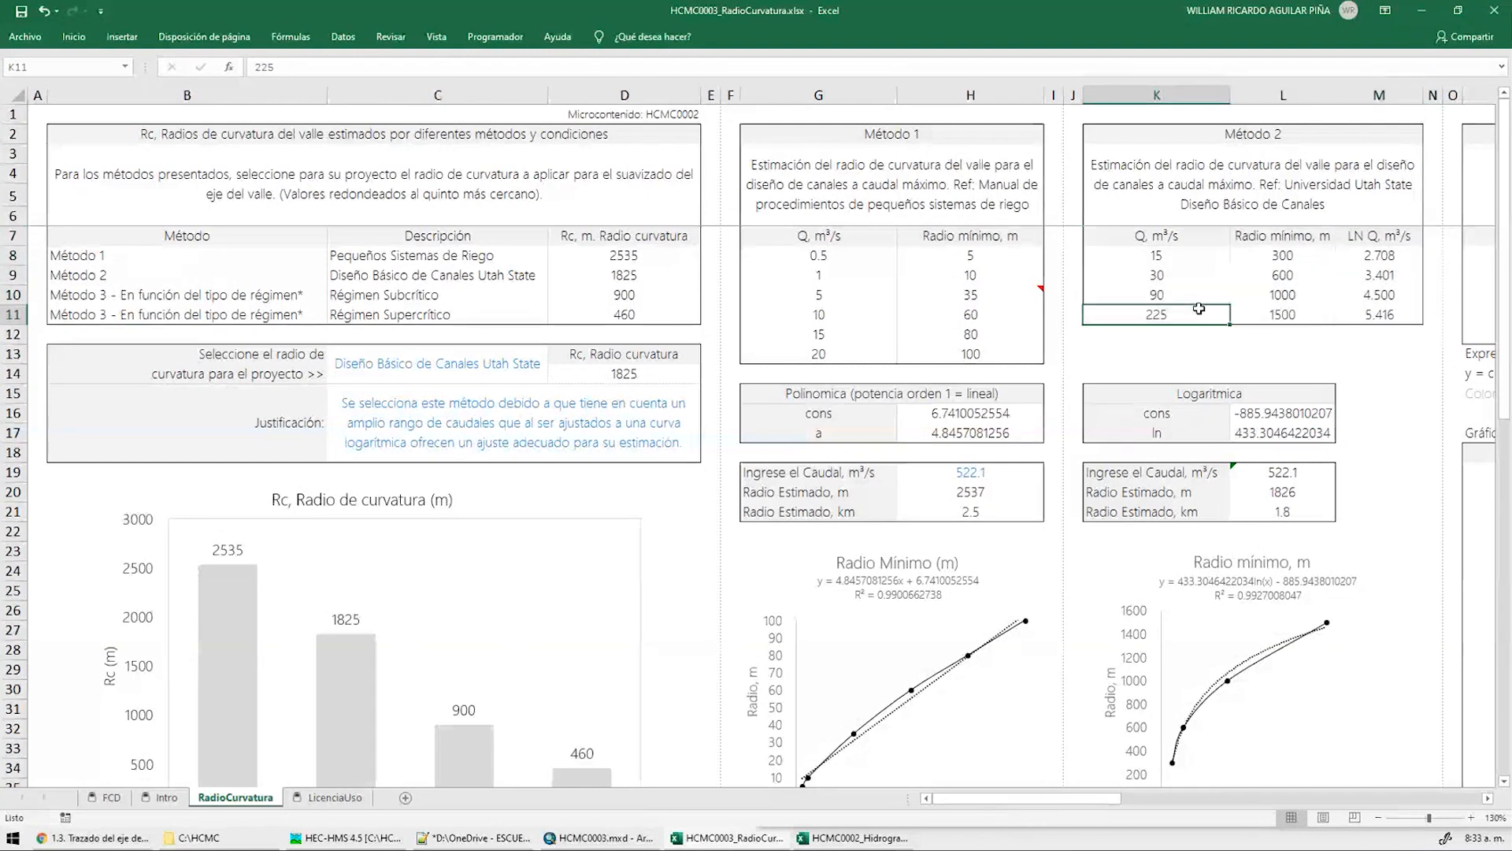
pyautogui.click(629, 374)
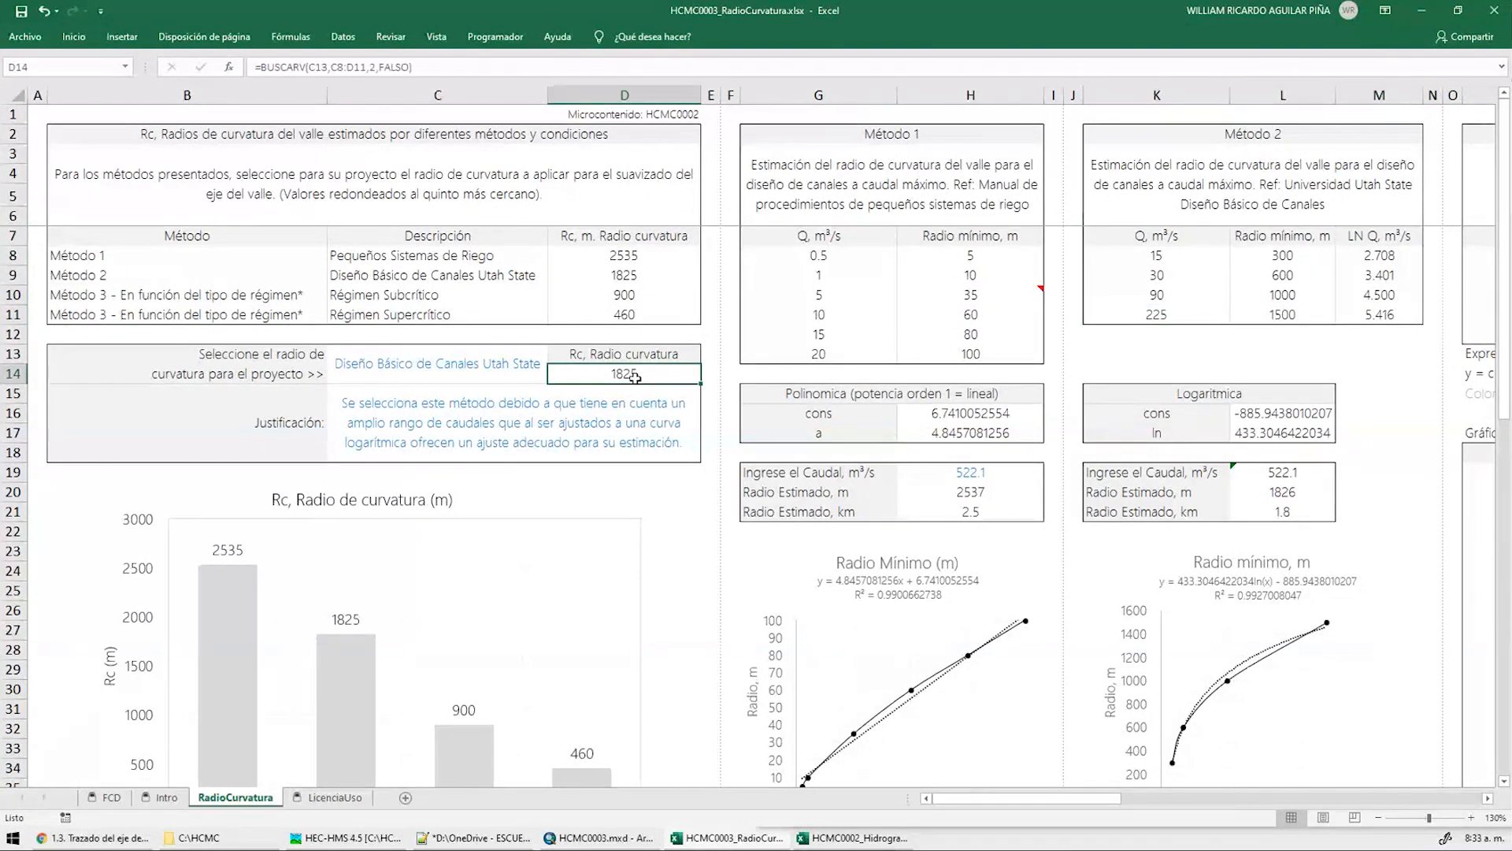
# On the course page, scroll to Proyecto final and select the additional smoothing-method task
pyautogui.click(92, 837)
pyautogui.scroll(-6, 1176, 587)
pyautogui.scroll(-4, 1173, 583)
pyautogui.moveTo(568, 452); pyautogui.dragTo(1022, 459)
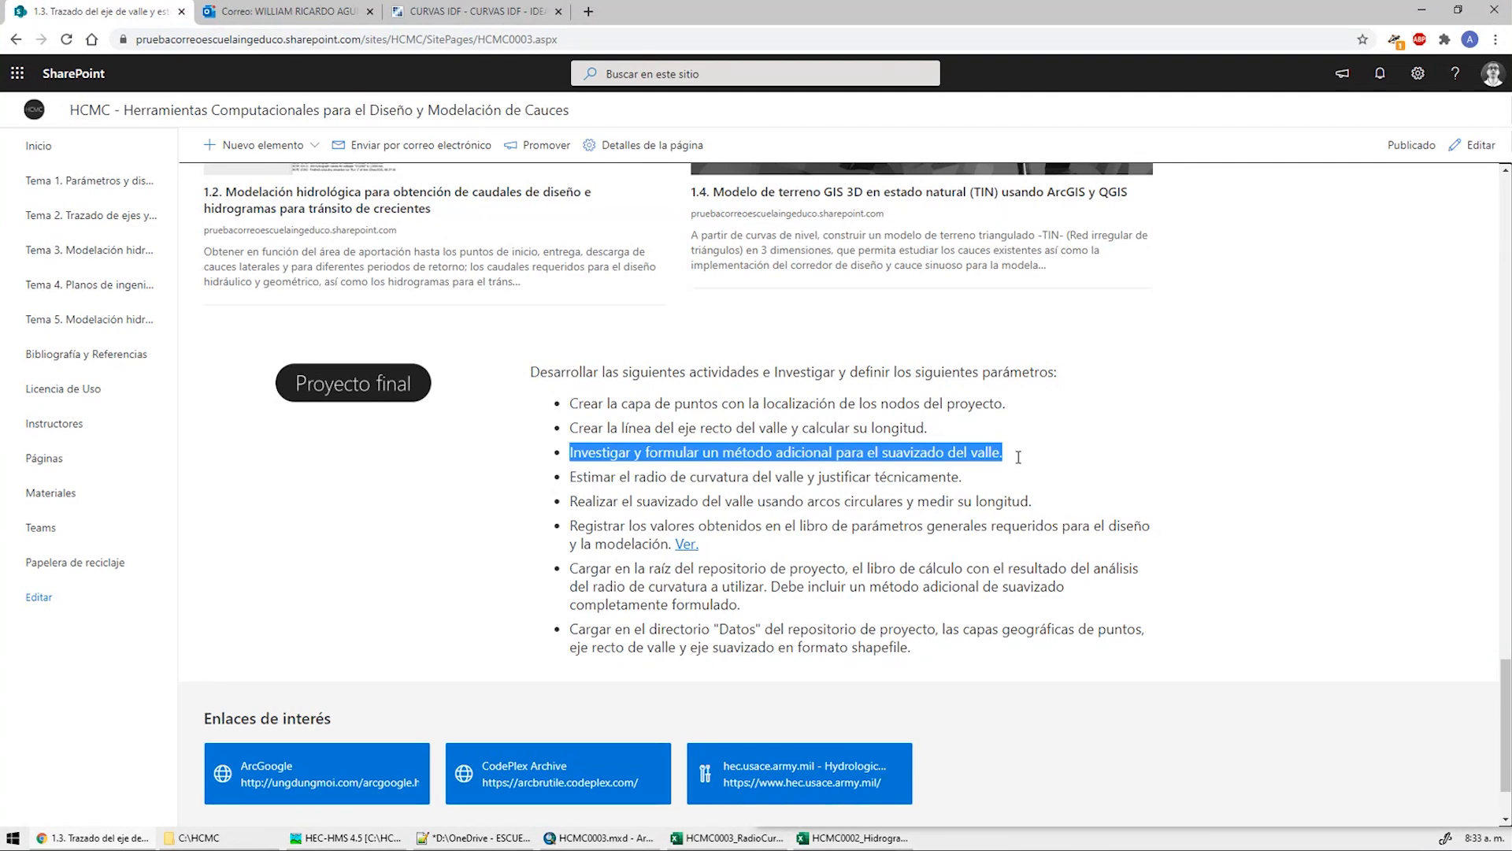
# Alt+Tab back to the HCMC0003_RadioCurvatura workbook showing the 1825 m project radius
pyautogui.hotkey('alt', 'Tab')
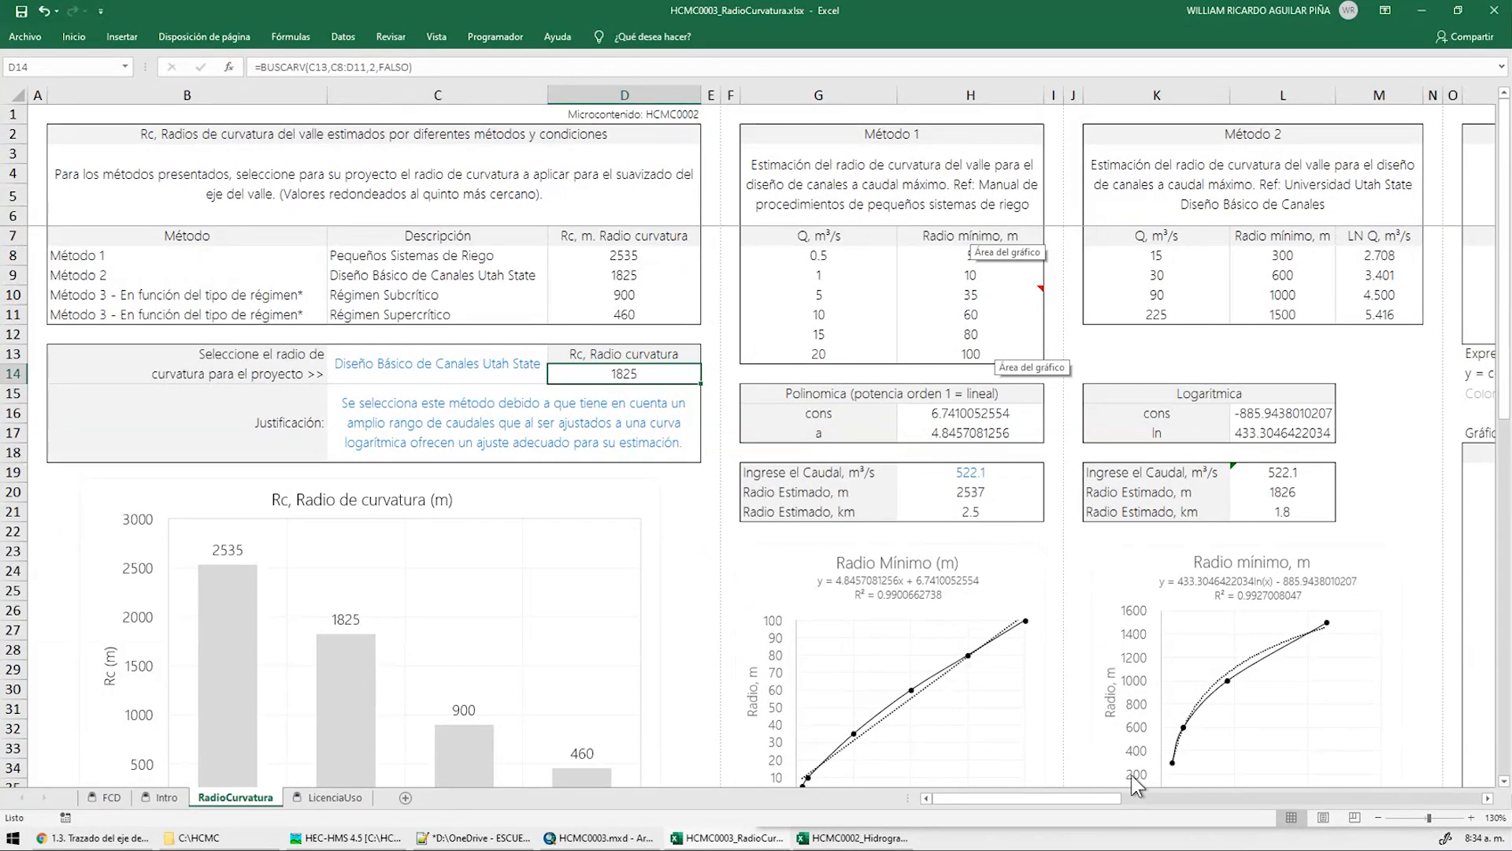
# Select the LINEST coefficients and the polynomial and logarithmic fit statistics, inspecting the P10 and R10 formulas
pyautogui.moveTo(1066, 801); pyautogui.dragTo(1199, 800)
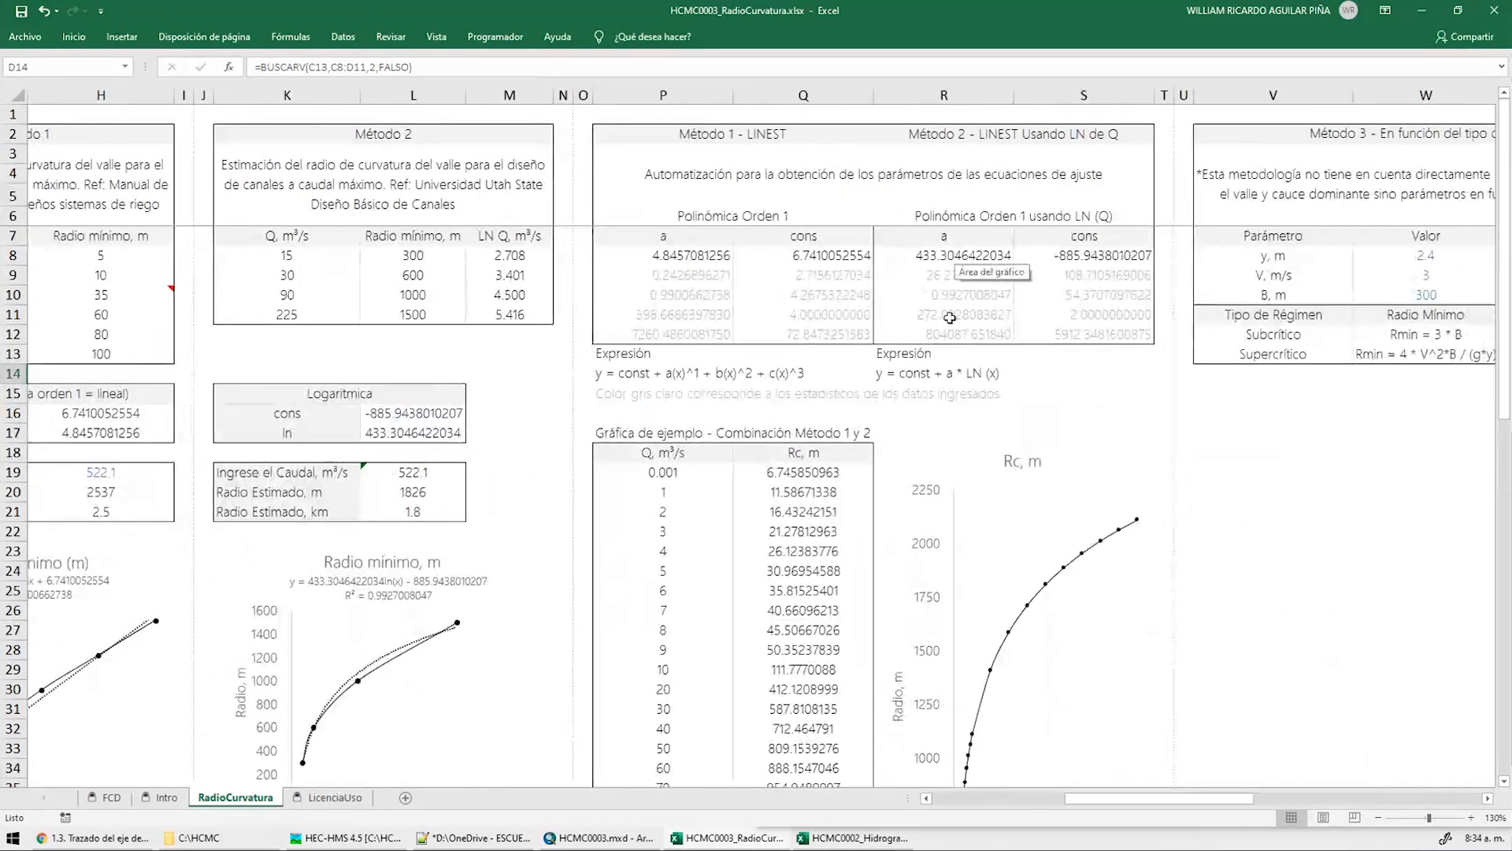
pyautogui.moveTo(941, 276); pyautogui.dragTo(1103, 334)
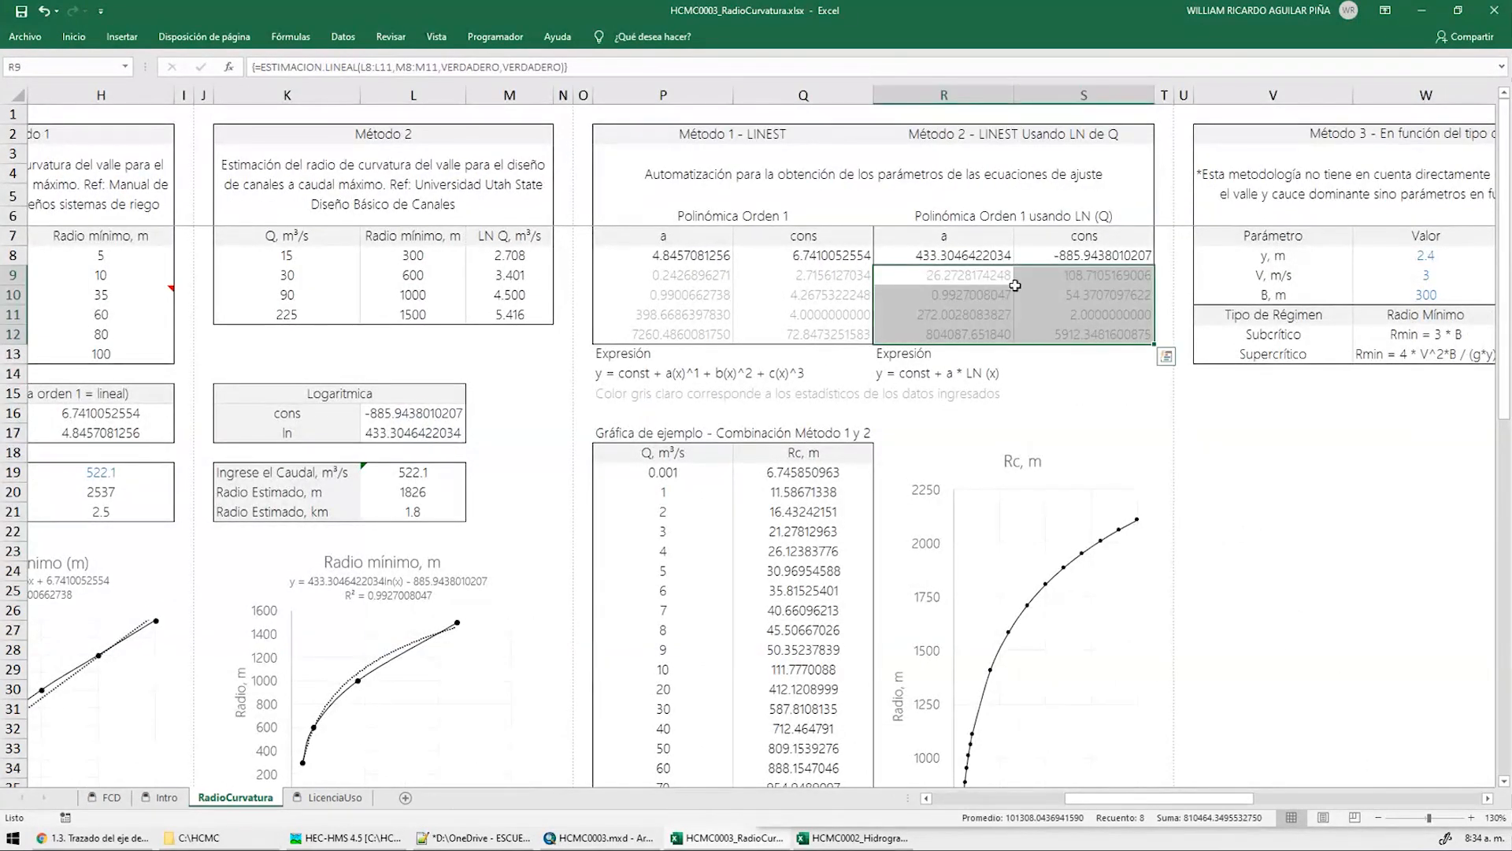
pyautogui.moveTo(679, 256); pyautogui.dragTo(1113, 257)
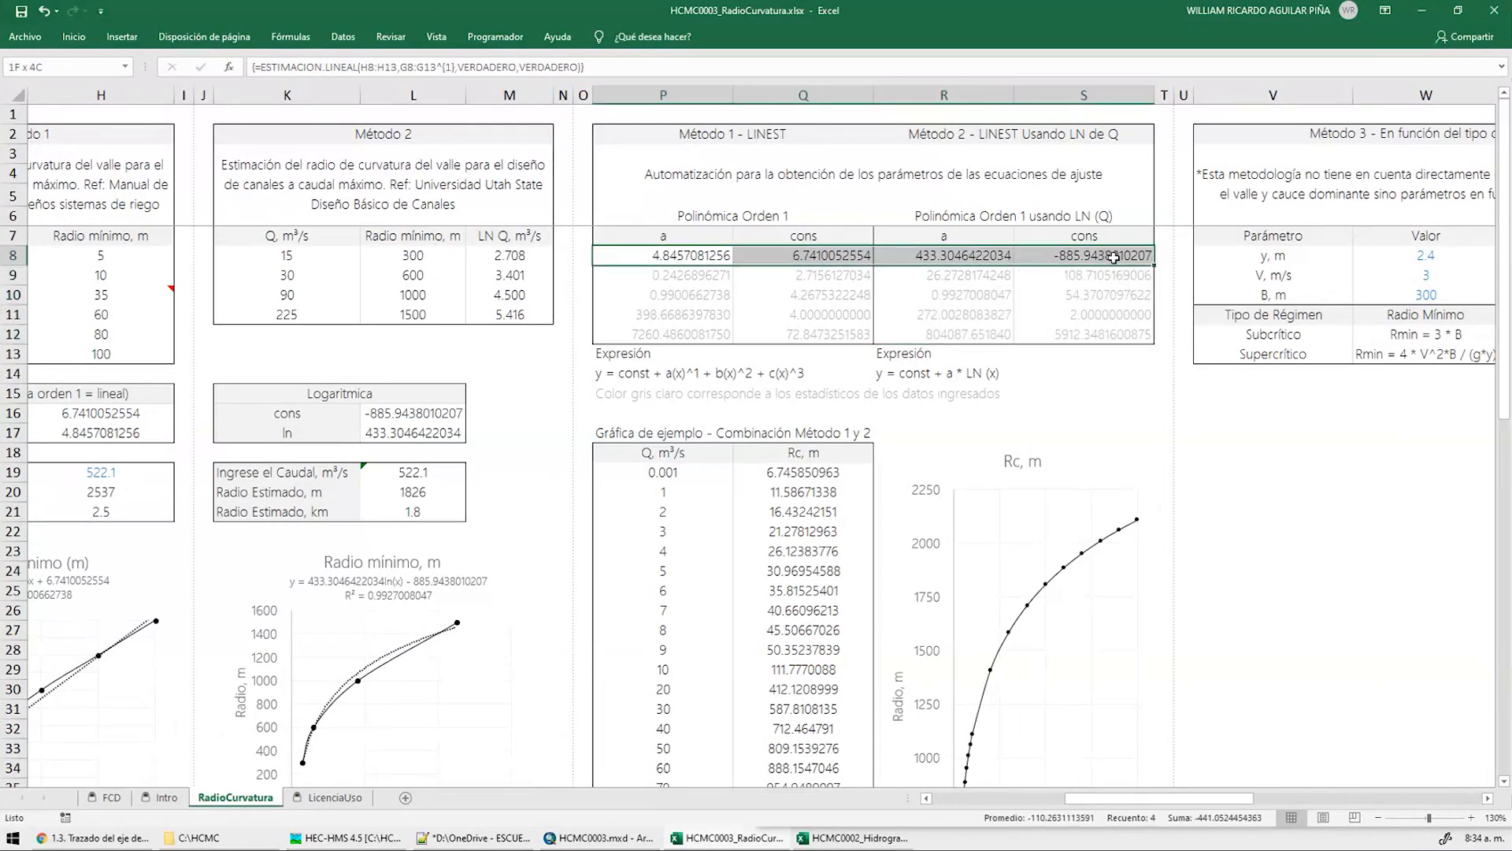
pyautogui.moveTo(673, 275); pyautogui.dragTo(797, 332)
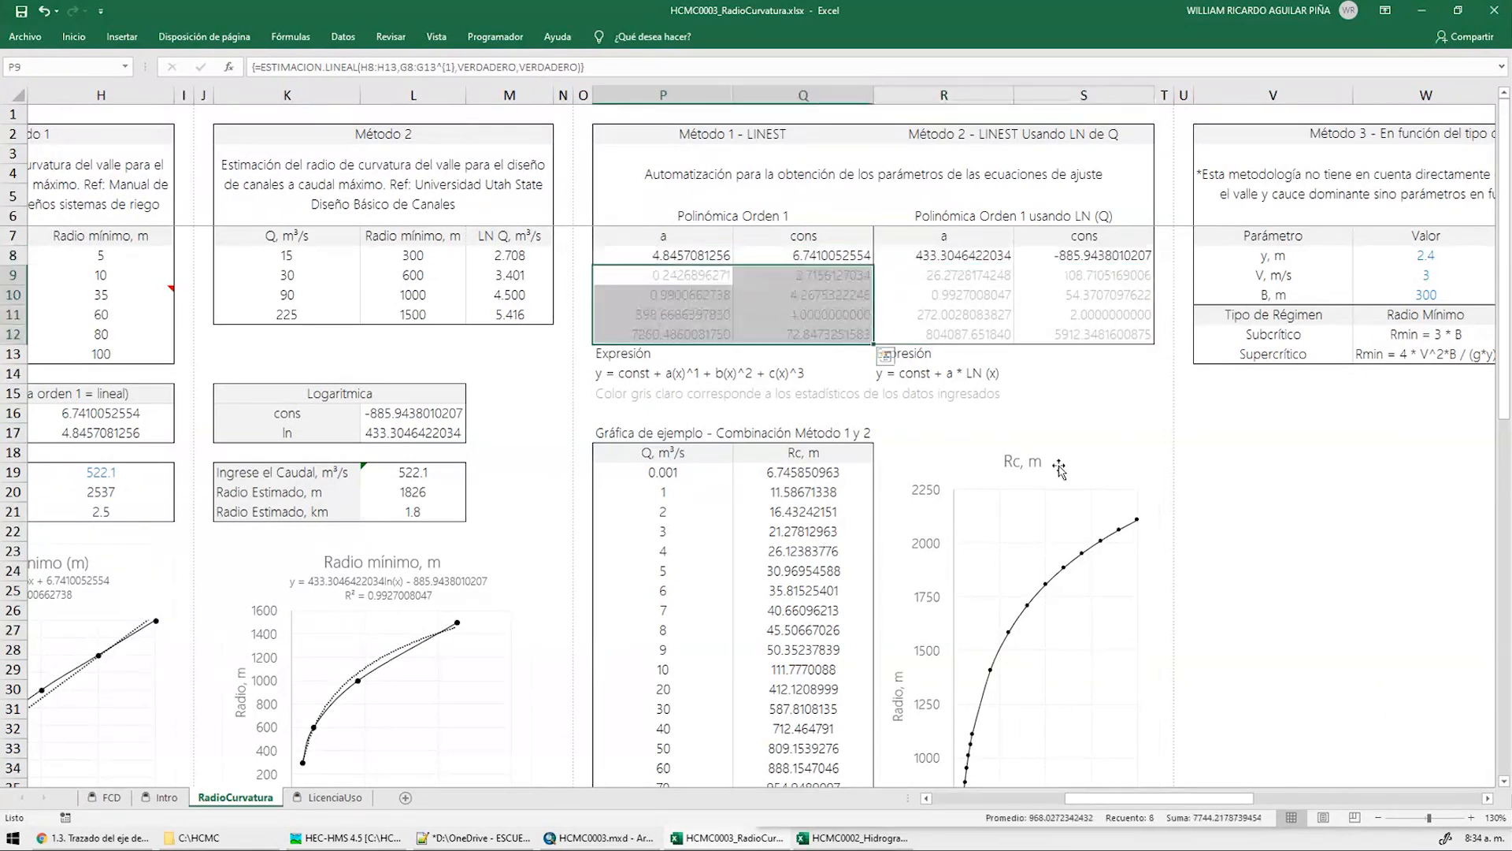
pyautogui.hscroll(-1, 1084, 468)
pyautogui.click(863, 295)
pyautogui.click(1118, 301)
pyautogui.click(855, 298)
pyautogui.moveTo(610, 511); pyautogui.dragTo(442, 520, button='middle')
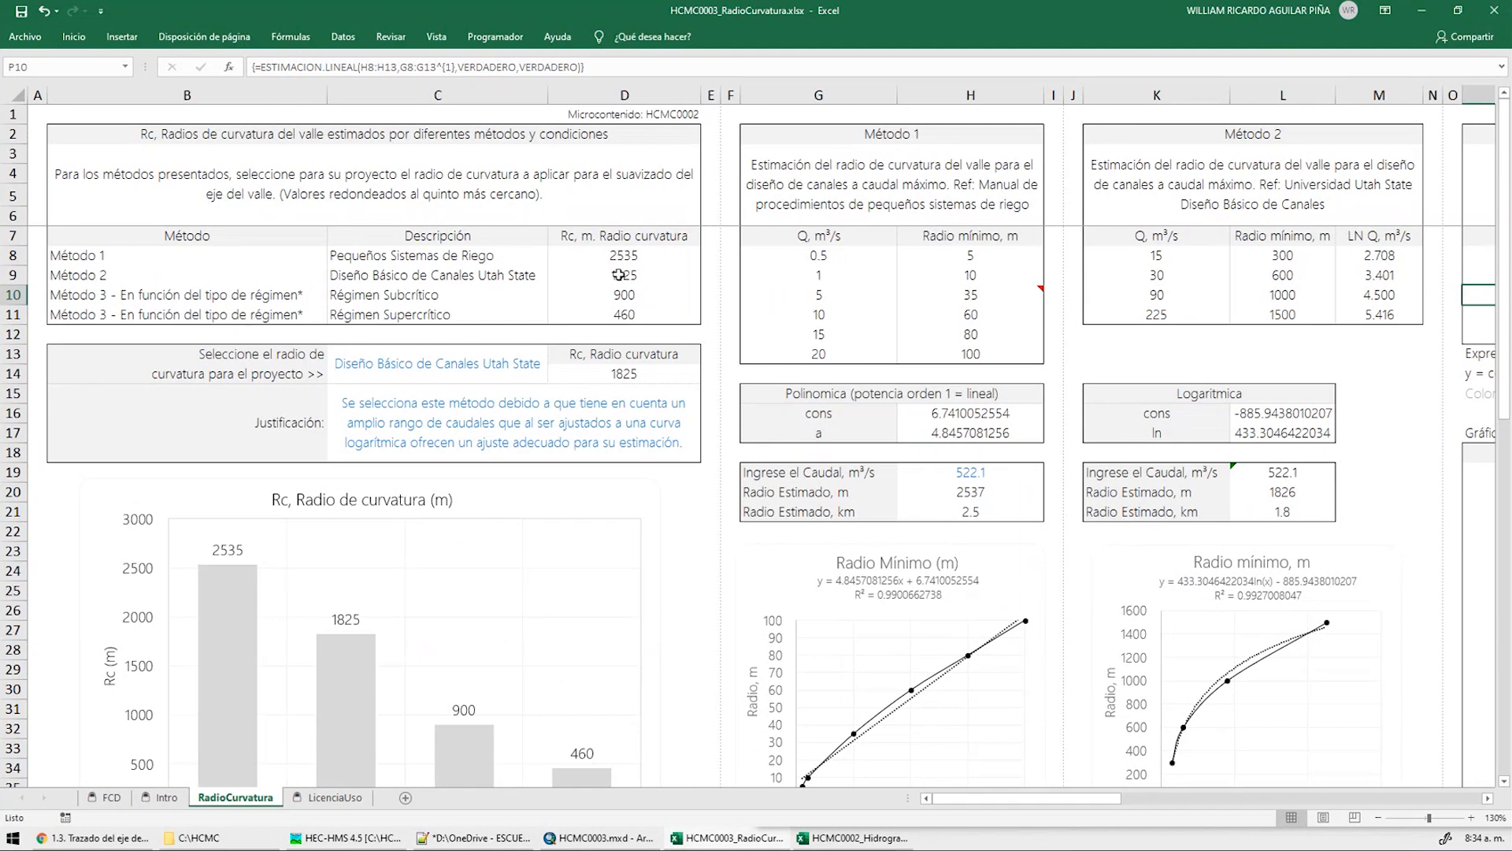
# Check the 522.1 discharge in H19, select the radius bar chart, and open the sheet protection settings
pyautogui.click(972, 472)
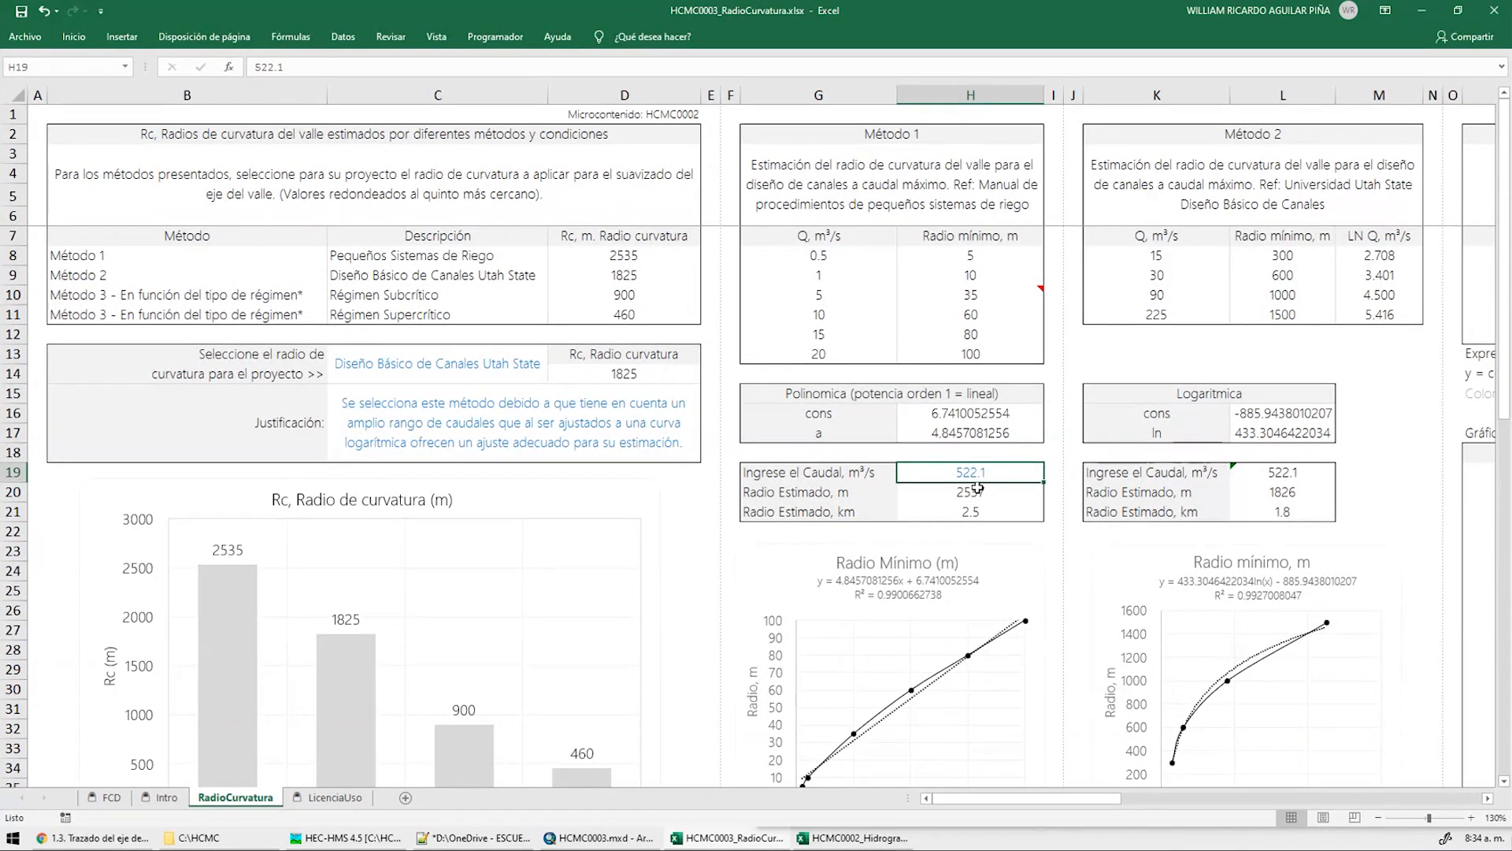
pyautogui.scroll(-1, 615, 507)
pyautogui.scroll(-1, 395, 646)
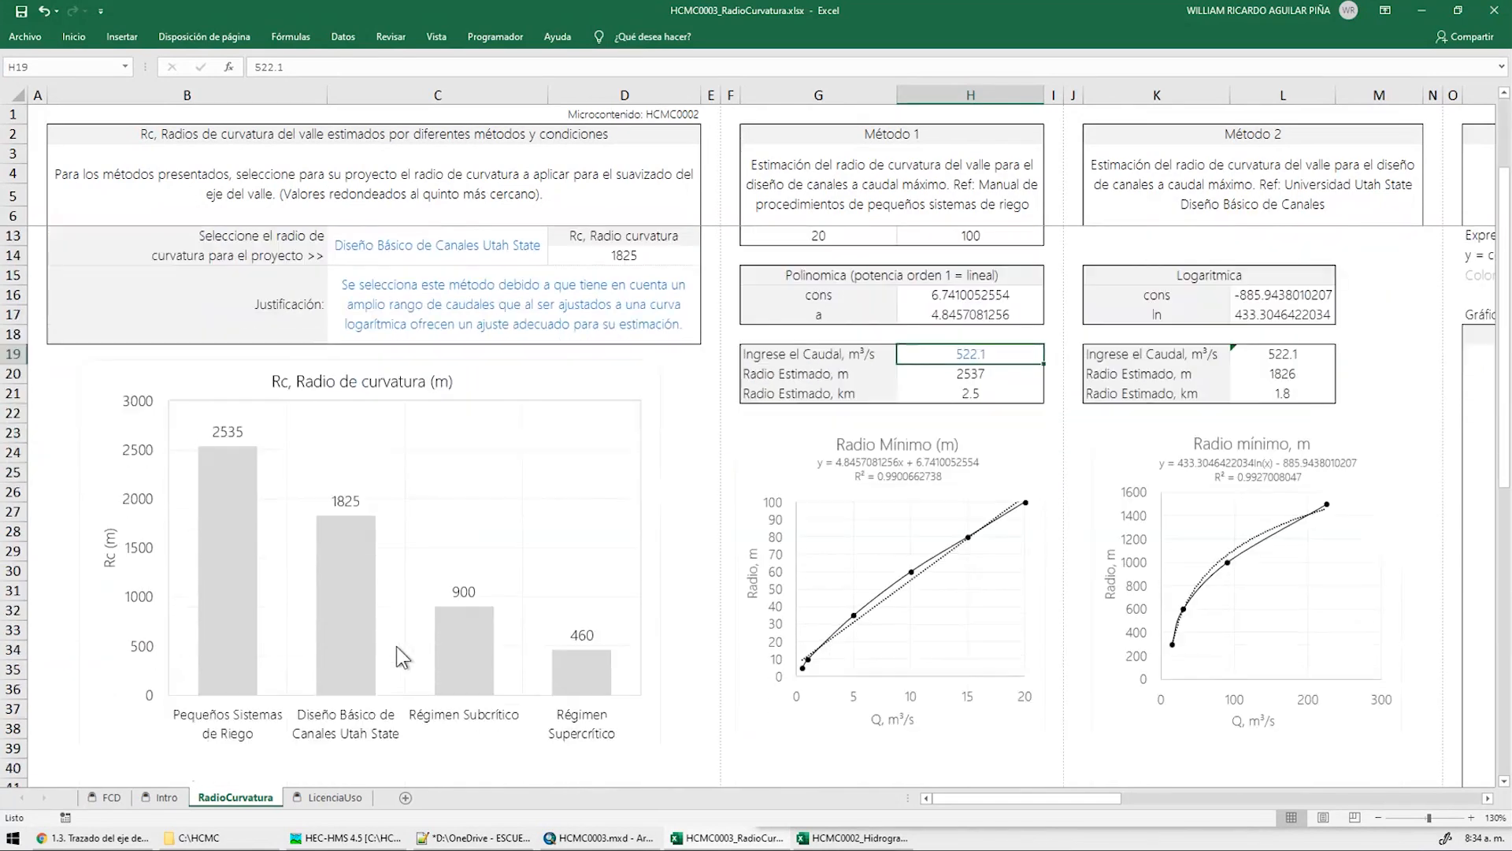
pyautogui.click(348, 589)
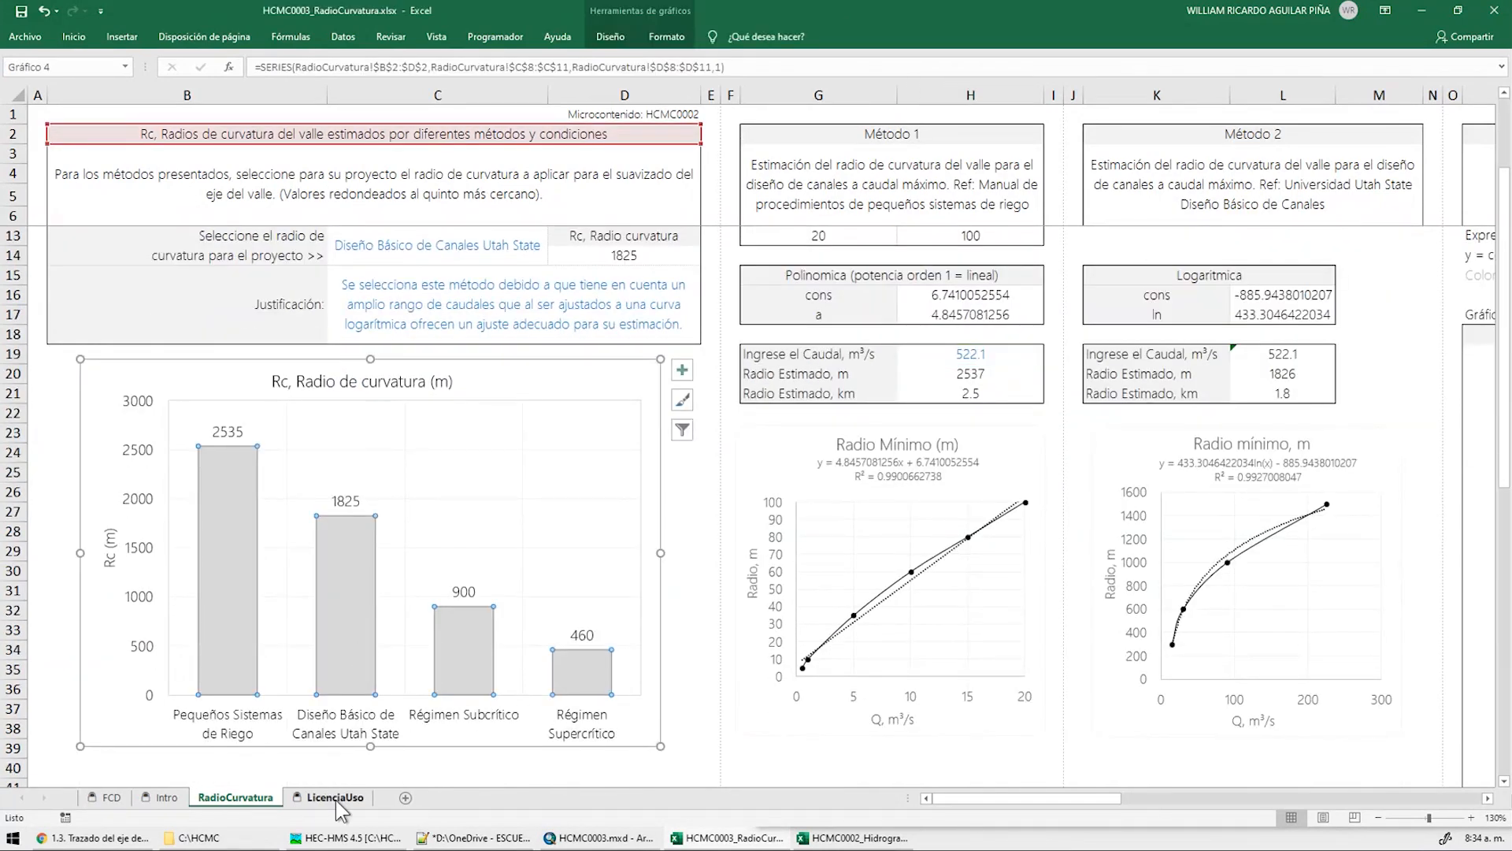
pyautogui.rightClick(248, 798)
pyautogui.click(310, 707)
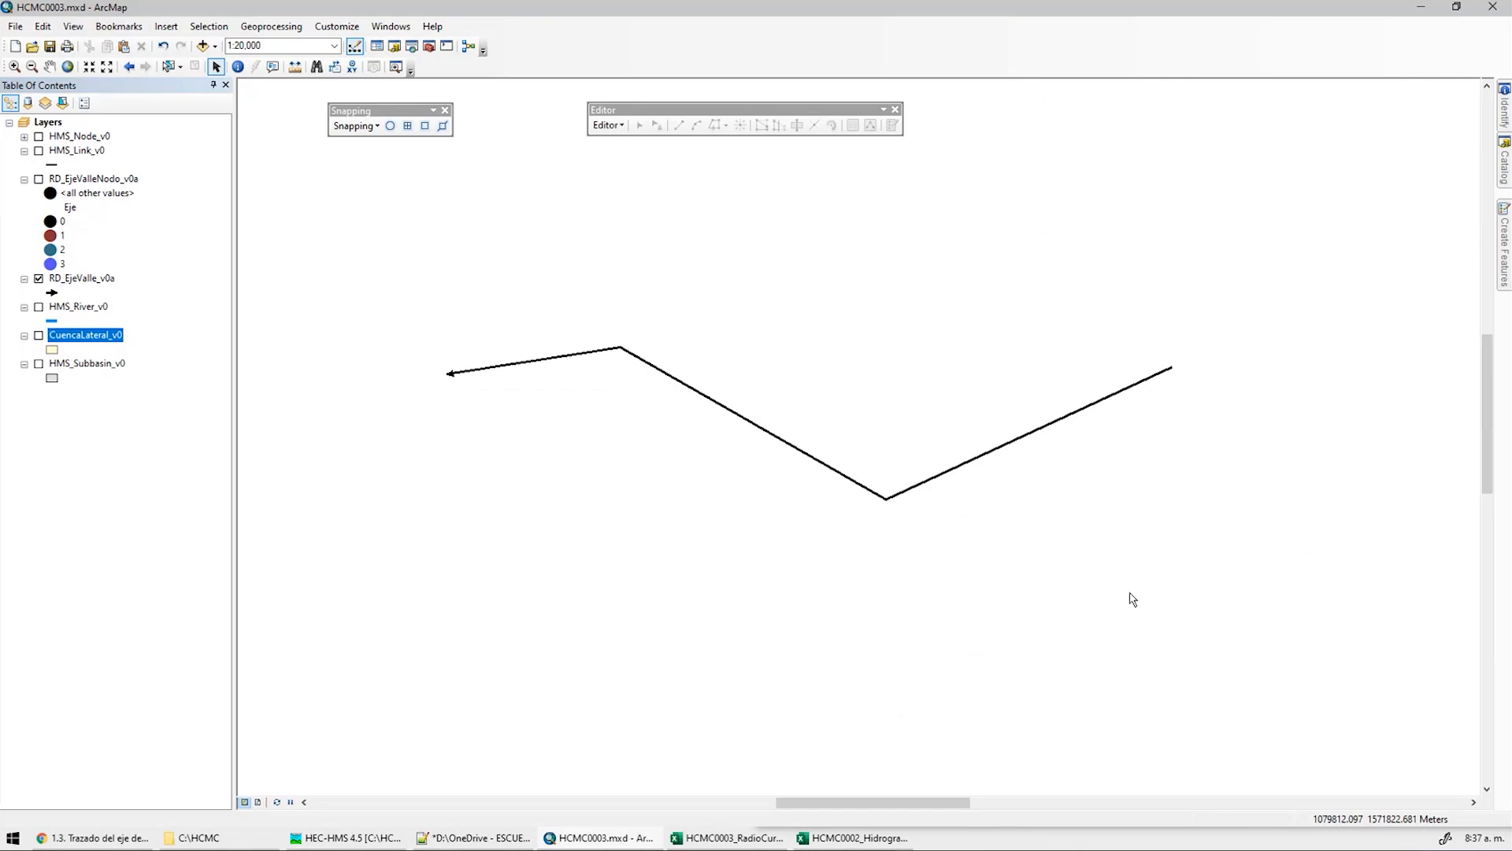
# Briefly check the node points, then start exporting the RD_EjeValle_v0a features and browse for the output
pyautogui.click(38, 179)
pyautogui.click(38, 179)
pyautogui.rightClick(81, 279)
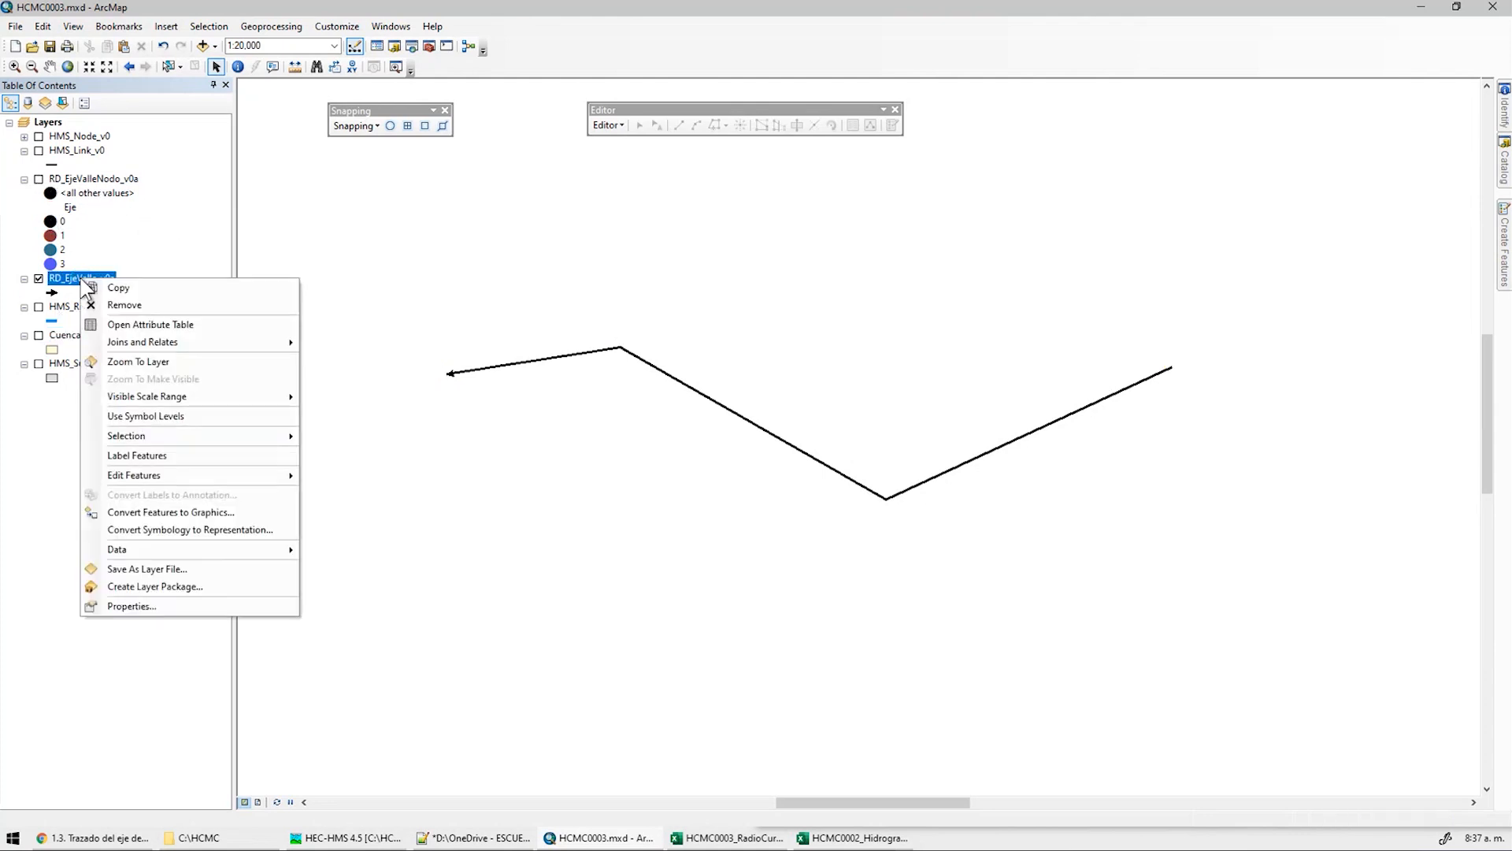
pyautogui.moveTo(148, 550)
pyautogui.click(391, 568)
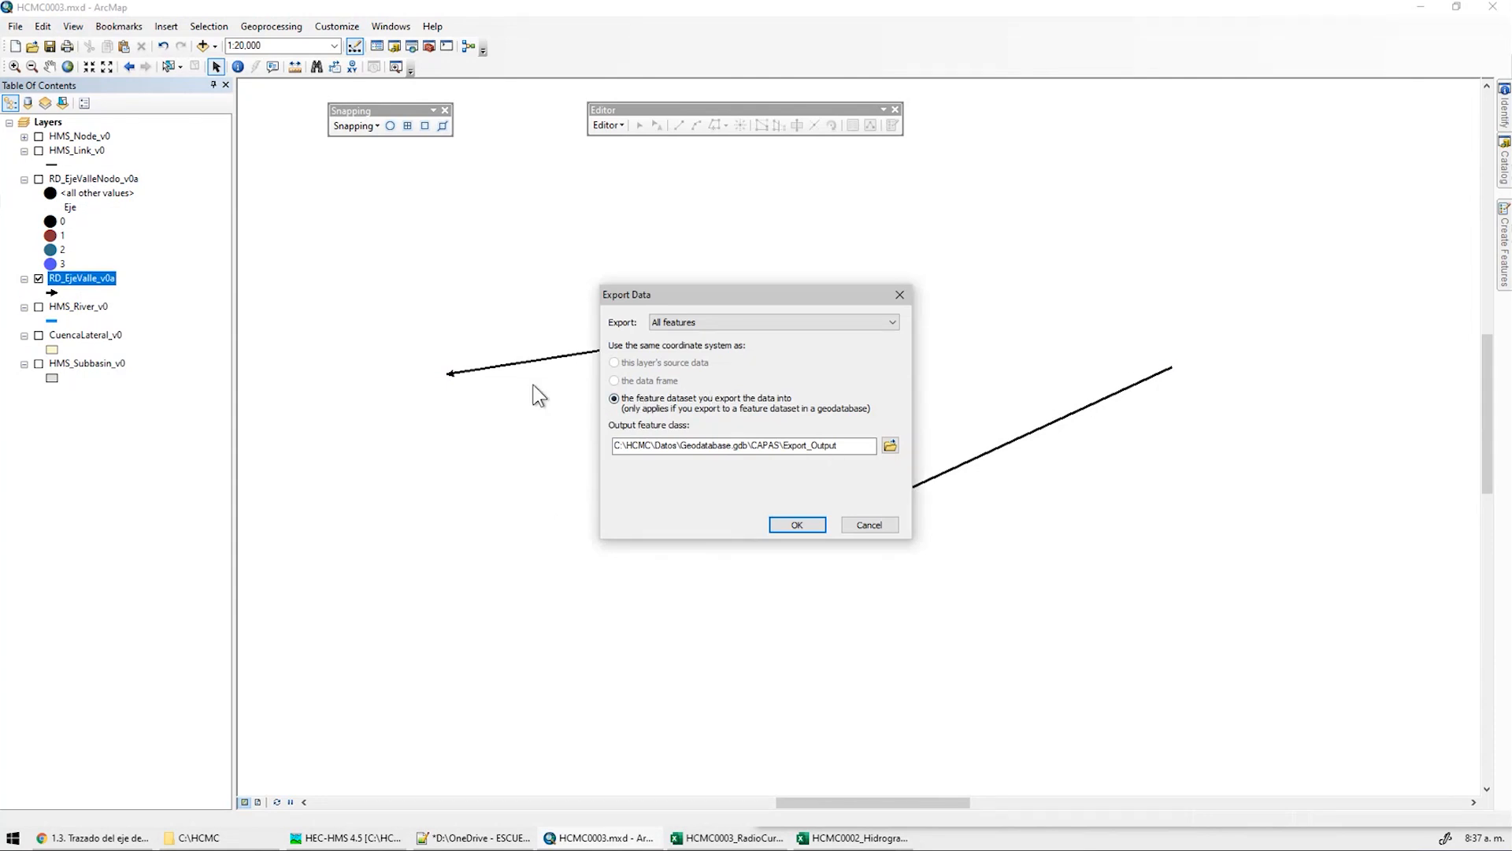
pyautogui.click(890, 445)
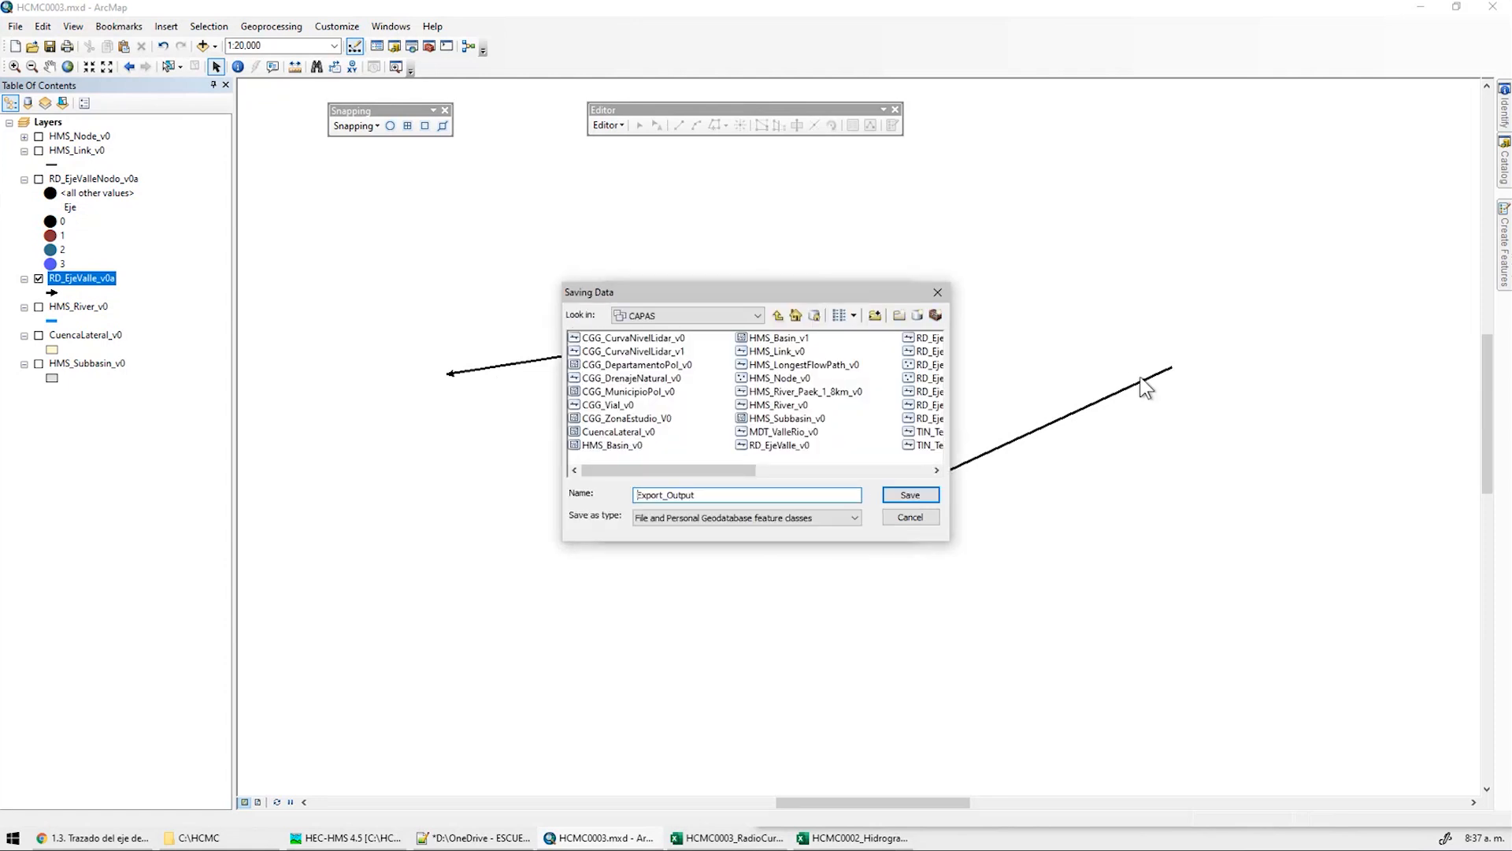
pyautogui.moveTo(836, 292); pyautogui.dragTo(811, 276)
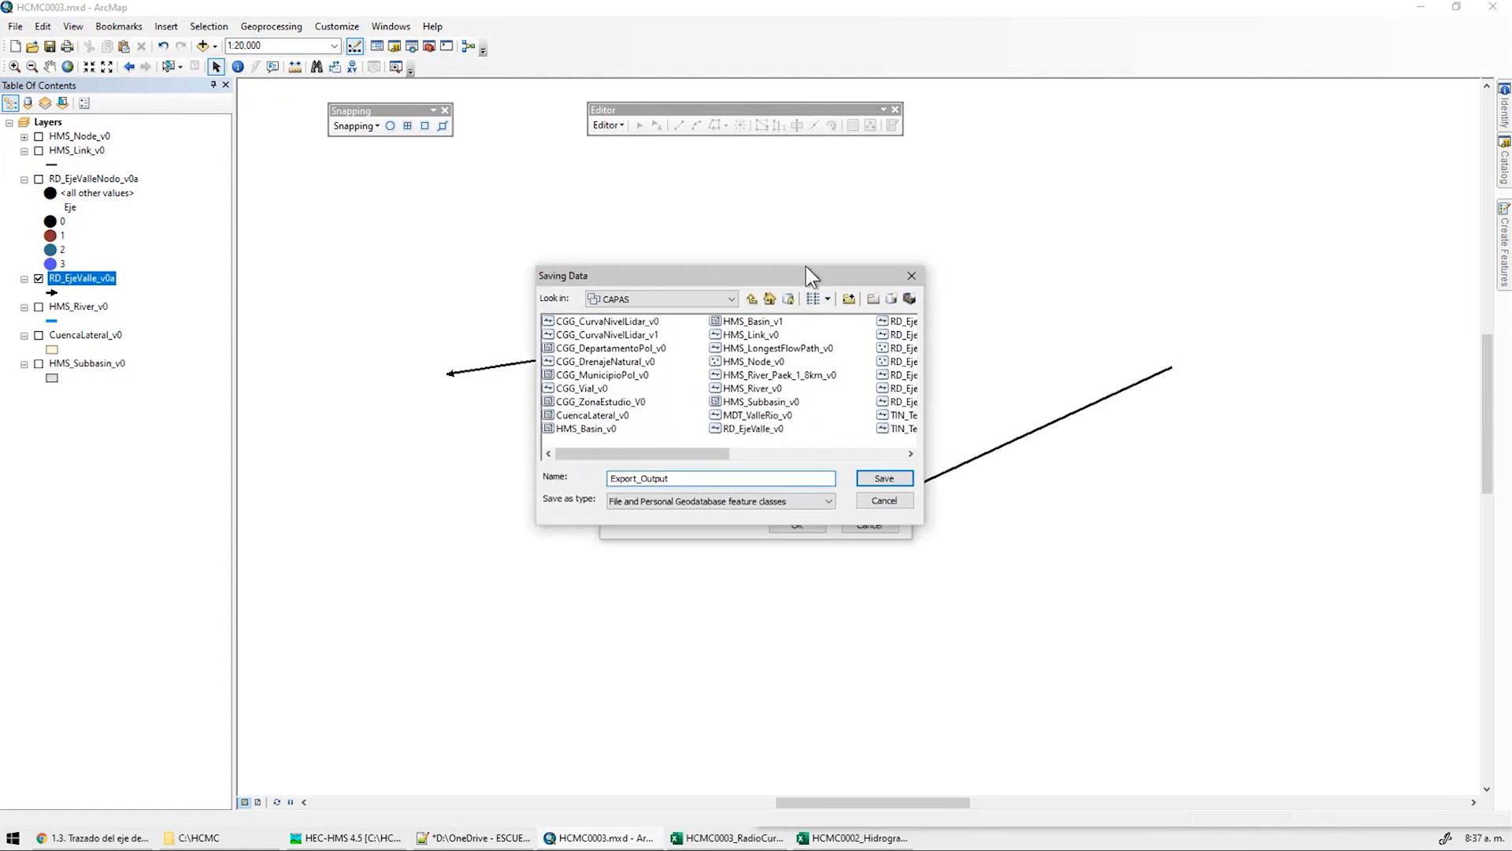
pyautogui.click(848, 454)
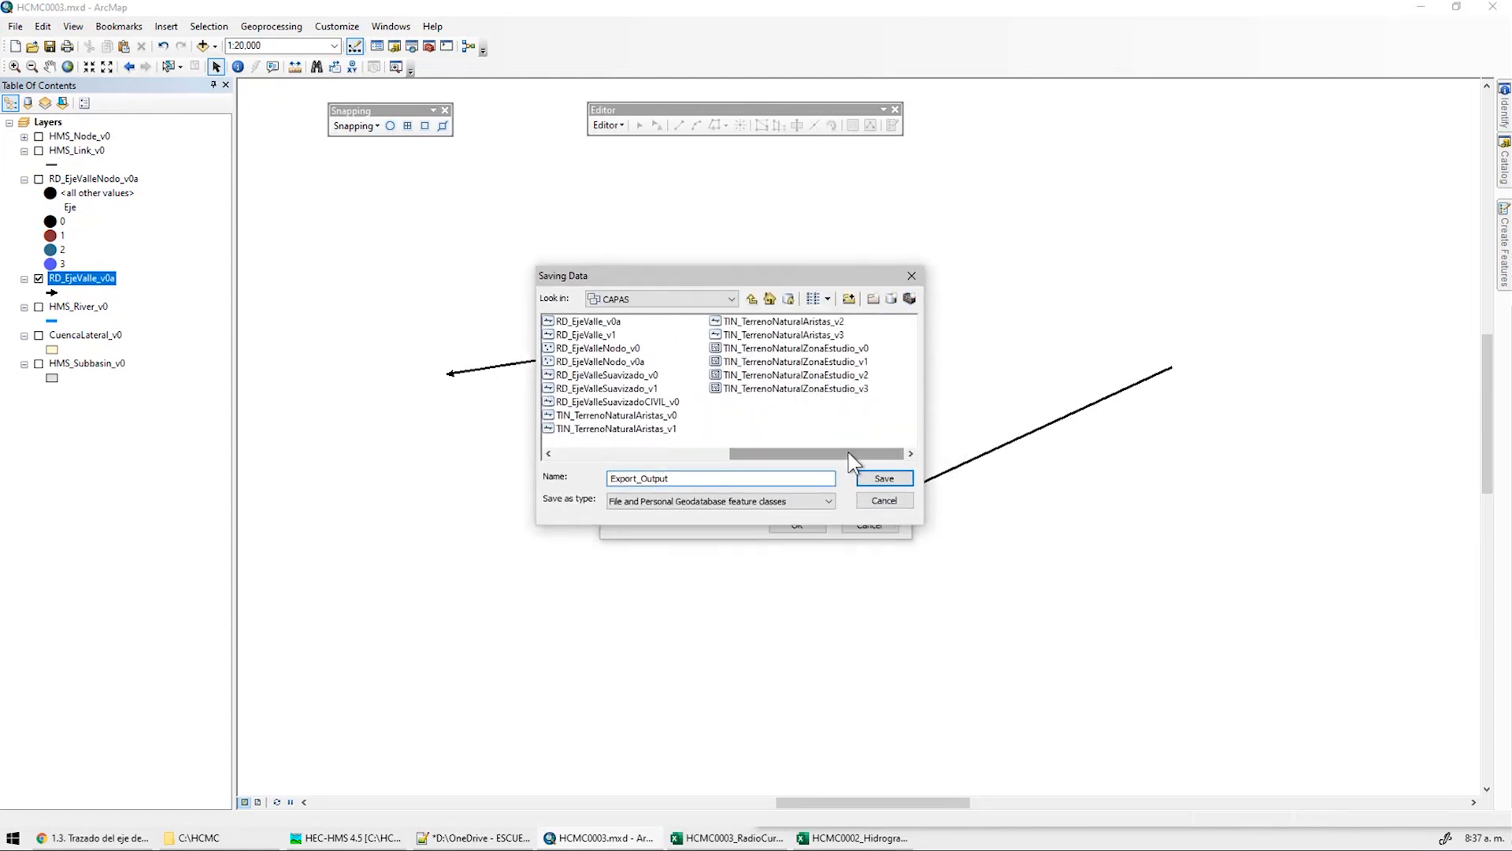
# Name the export RD_EjeValleSuavizado_v0a, add it to the map and hide RD_EjeValle_v0a
pyautogui.click(636, 389)
pyautogui.click(641, 379)
pyautogui.click(787, 479)
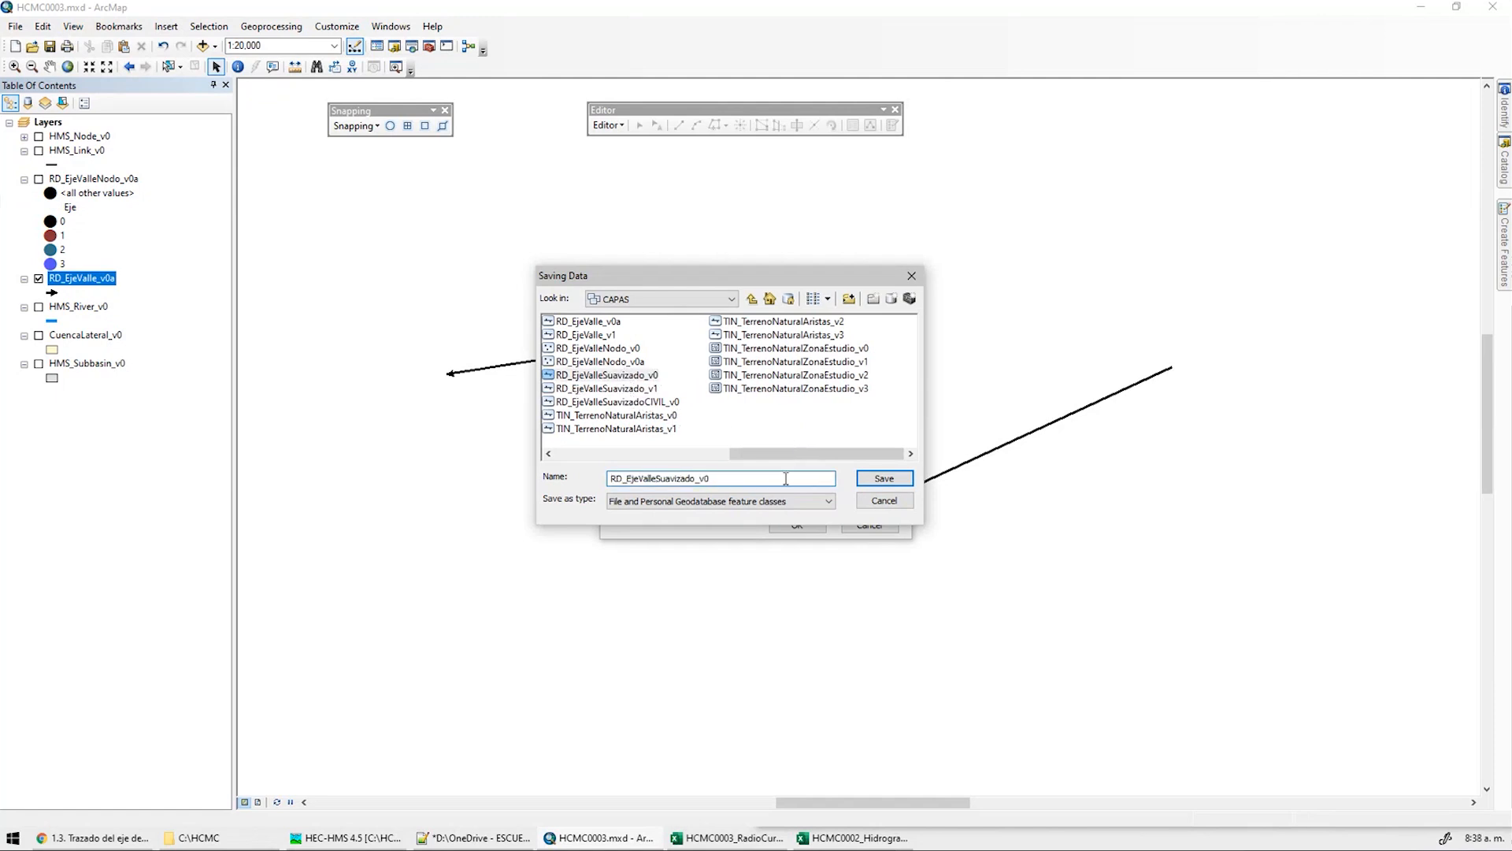
pyautogui.write('a')
pyautogui.click(876, 479)
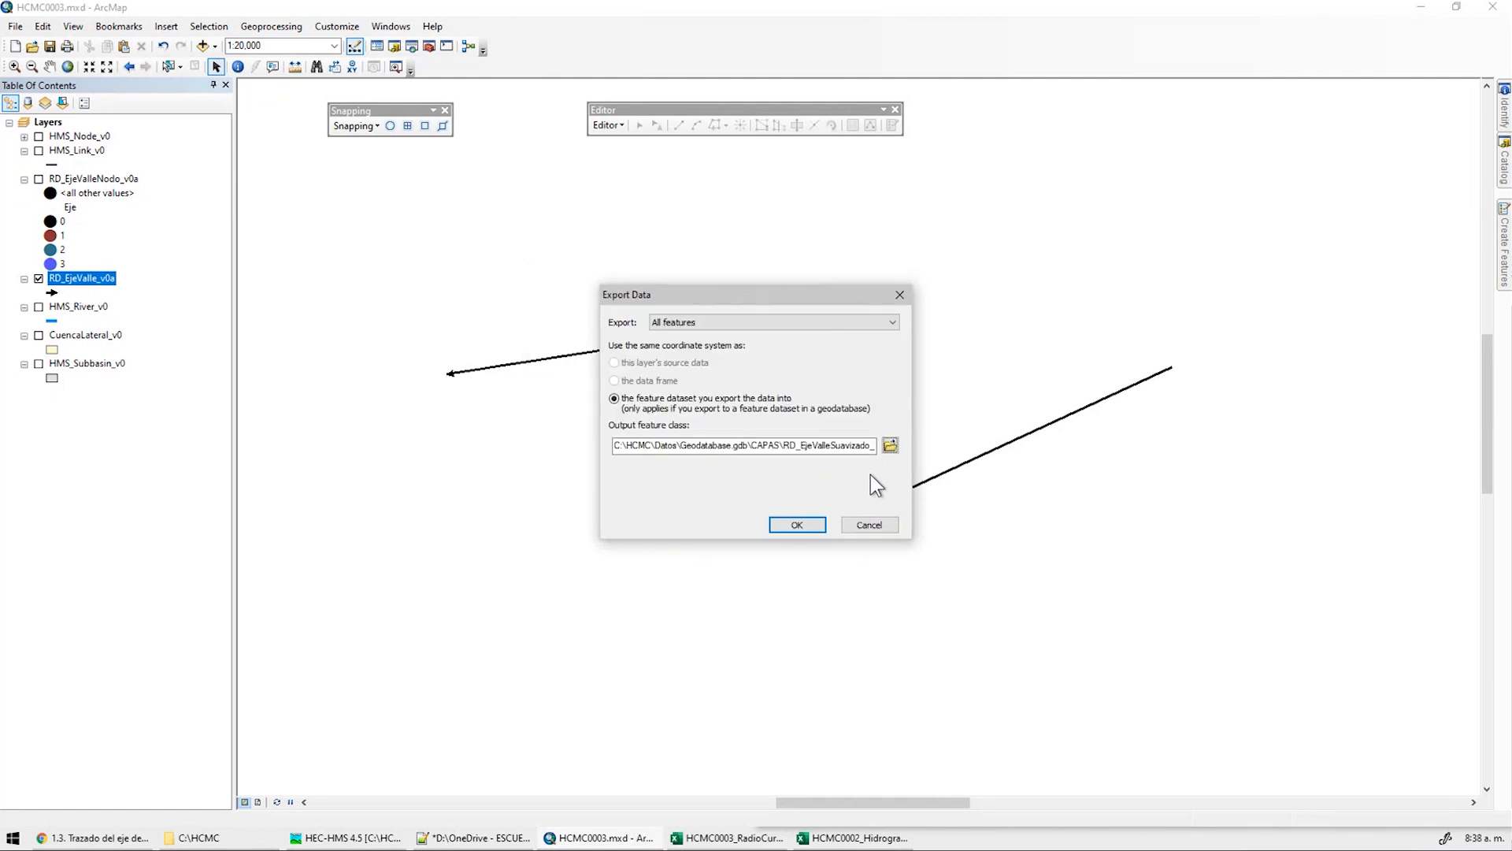
pyautogui.click(797, 525)
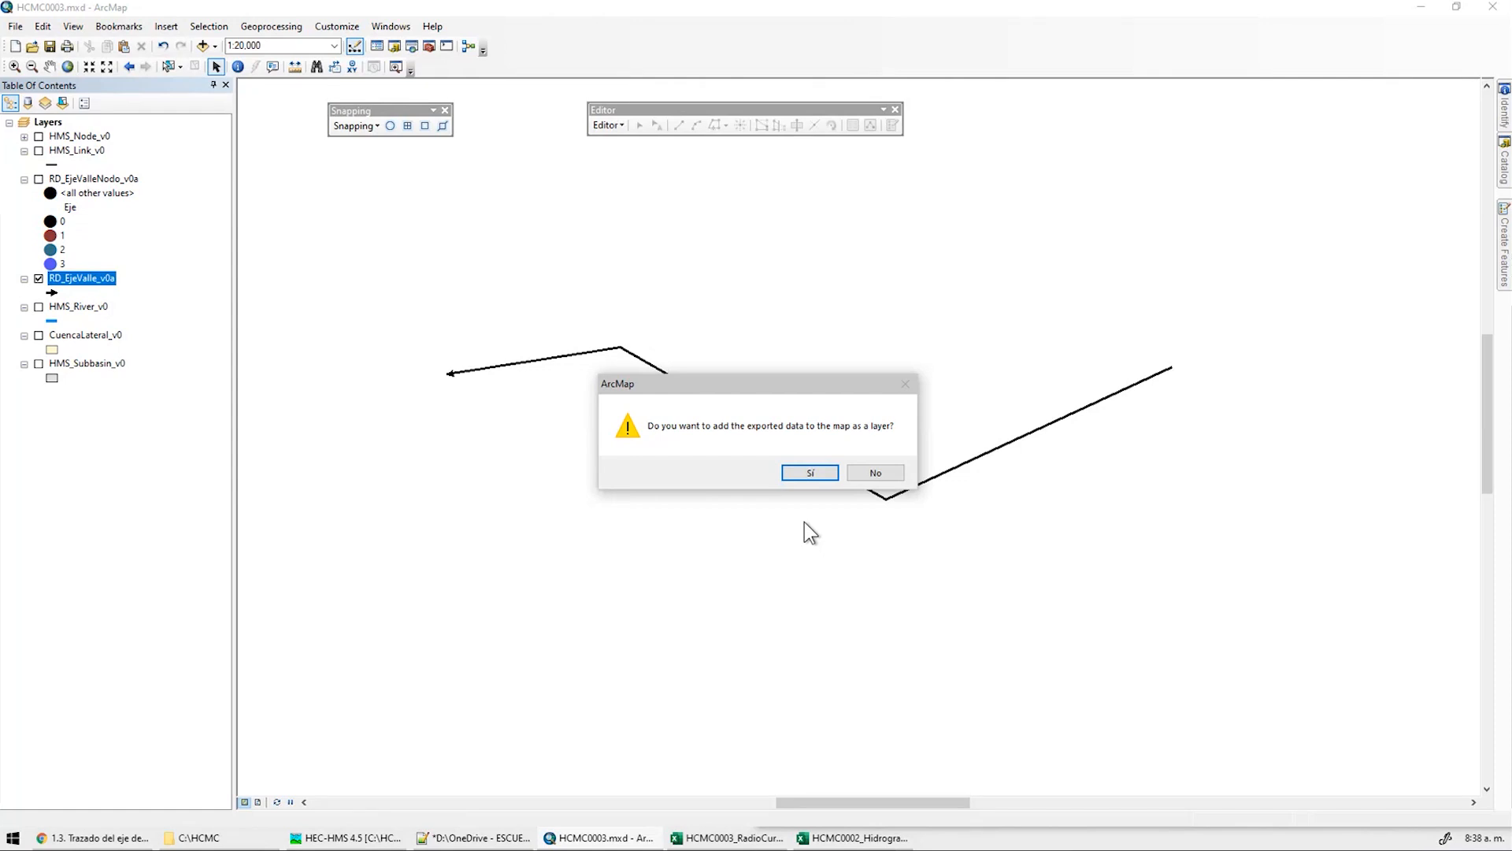
pyautogui.press('Return')
pyautogui.click(39, 308)
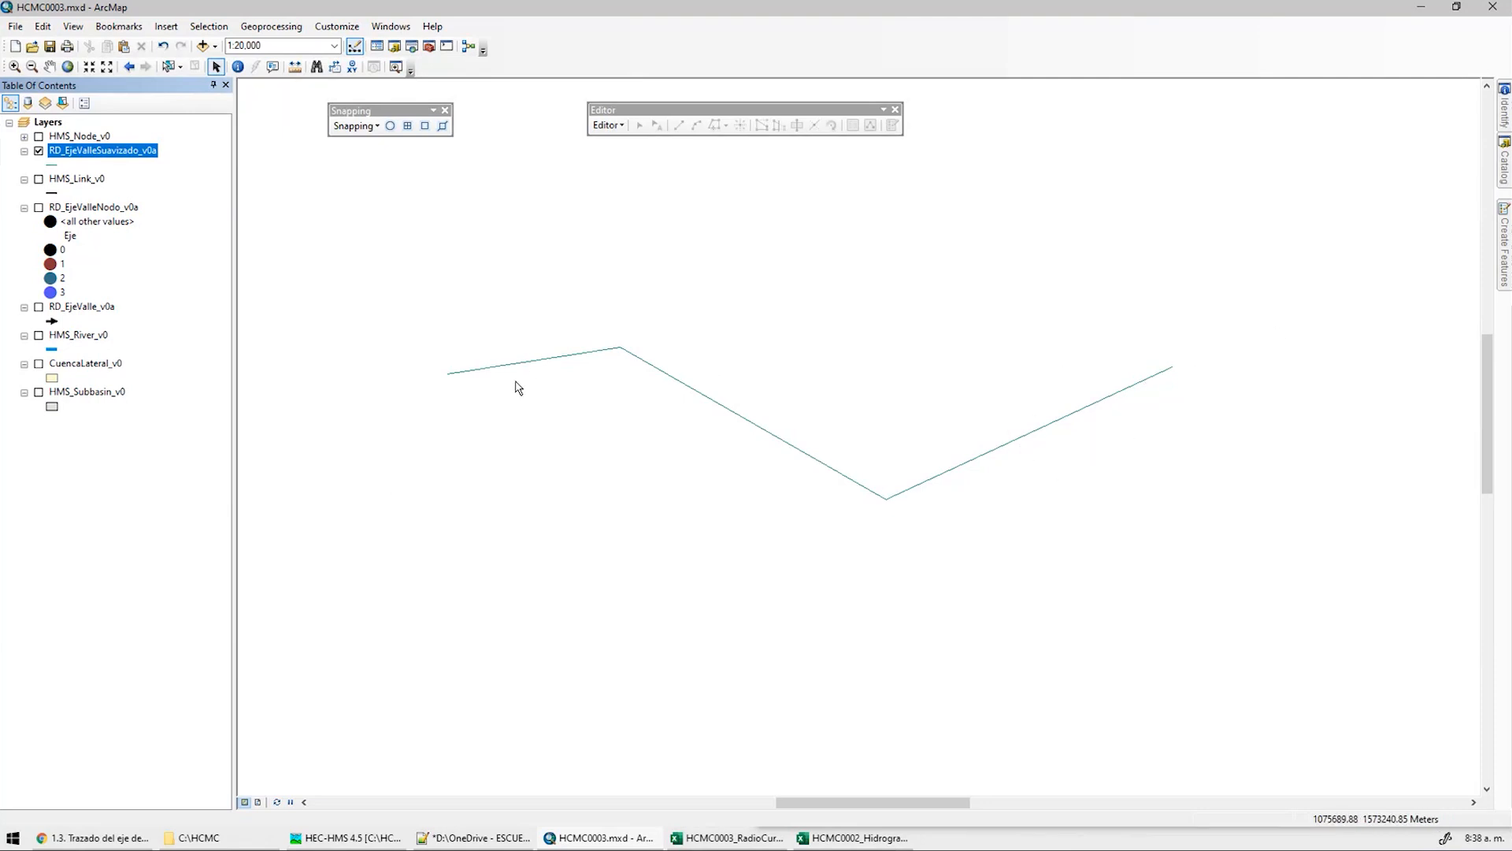
# Start an edit session on the RD_EjeValleSuavizado_v0a layer
pyautogui.click(607, 126)
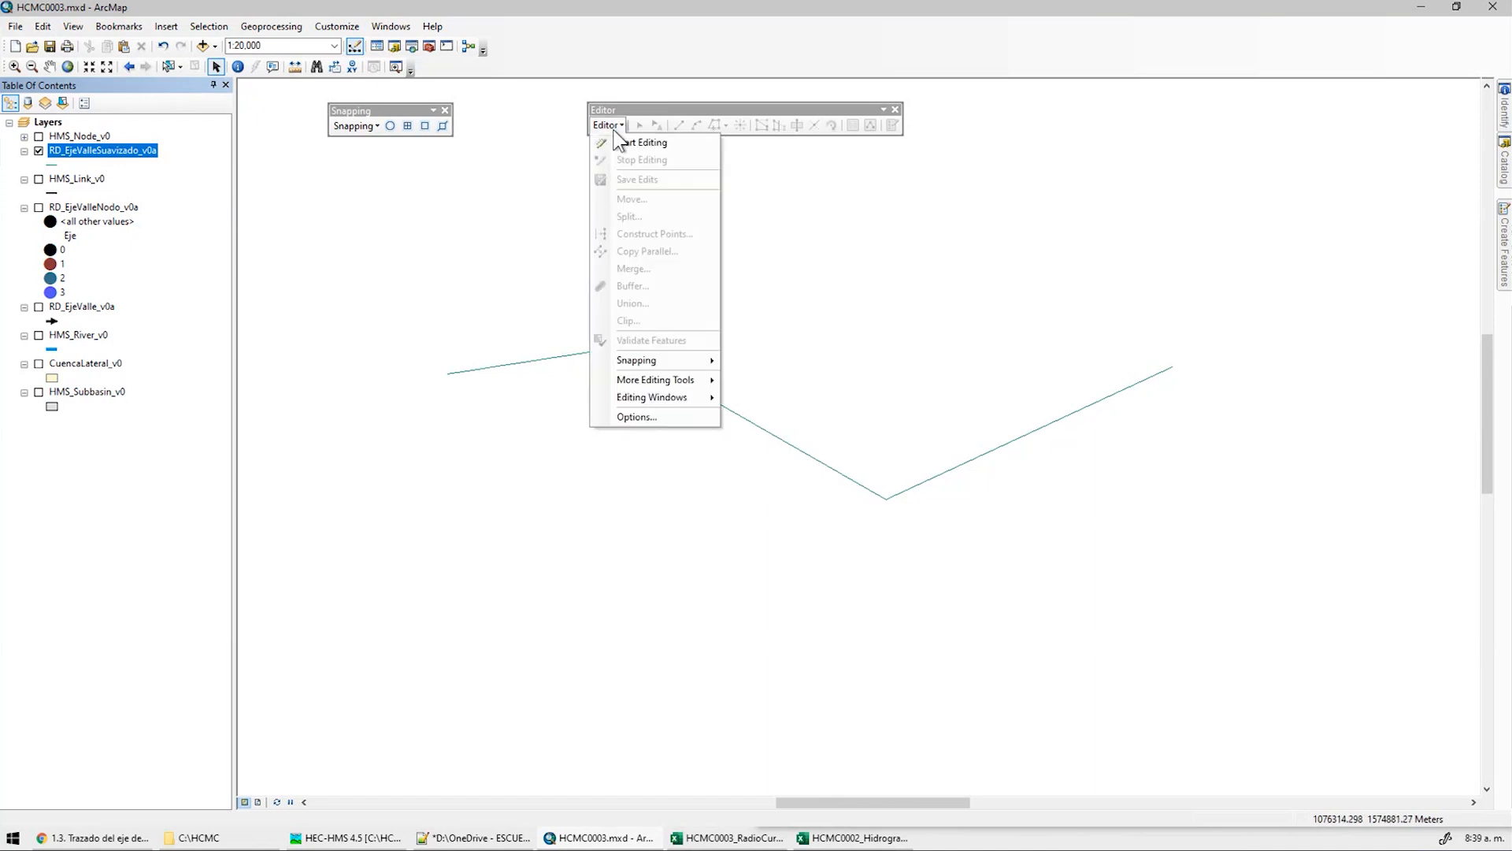
pyautogui.click(639, 140)
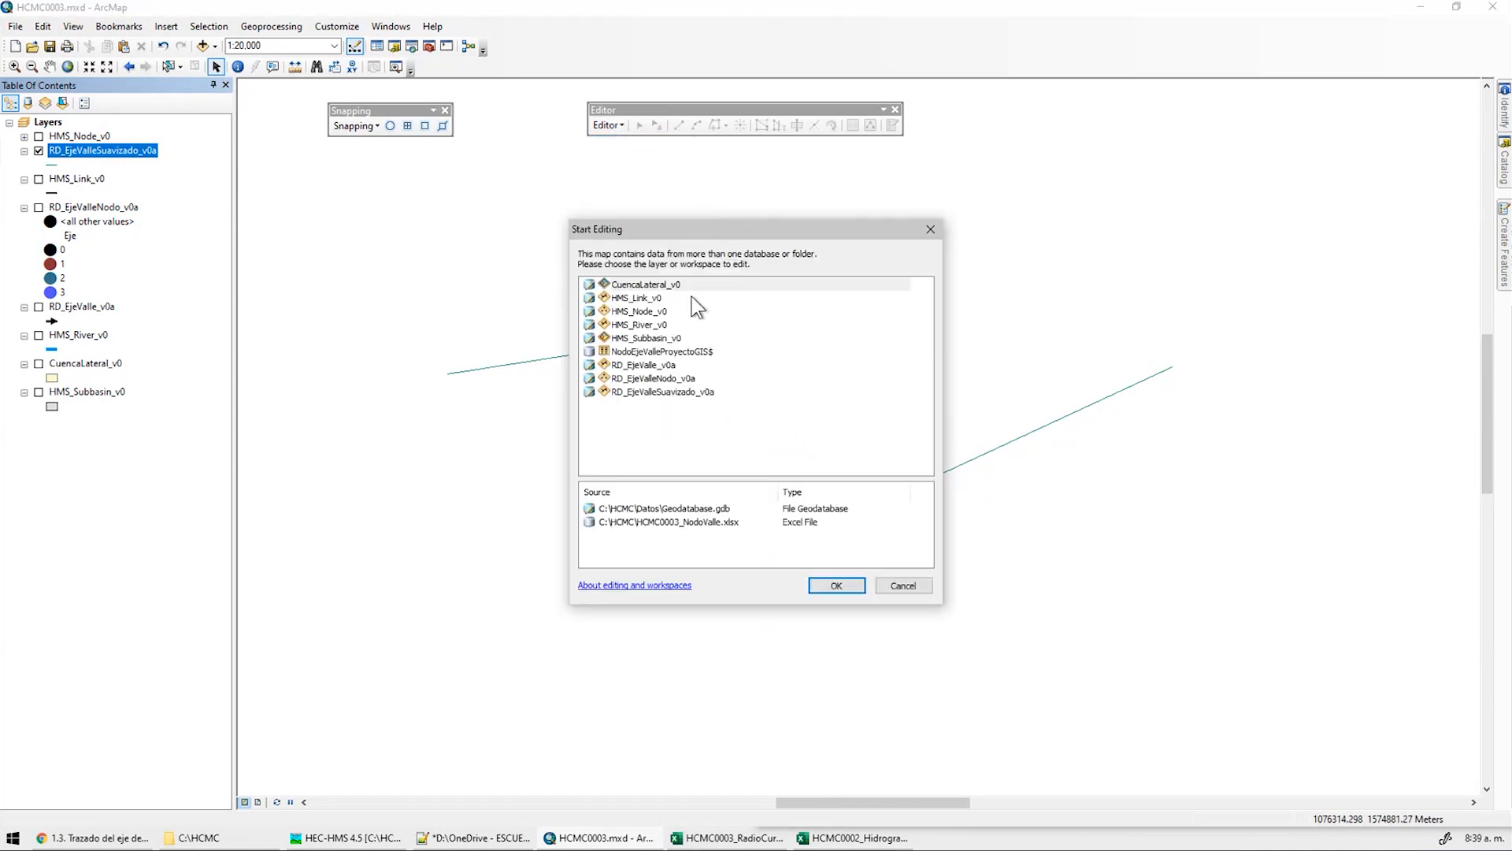
pyautogui.click(697, 392)
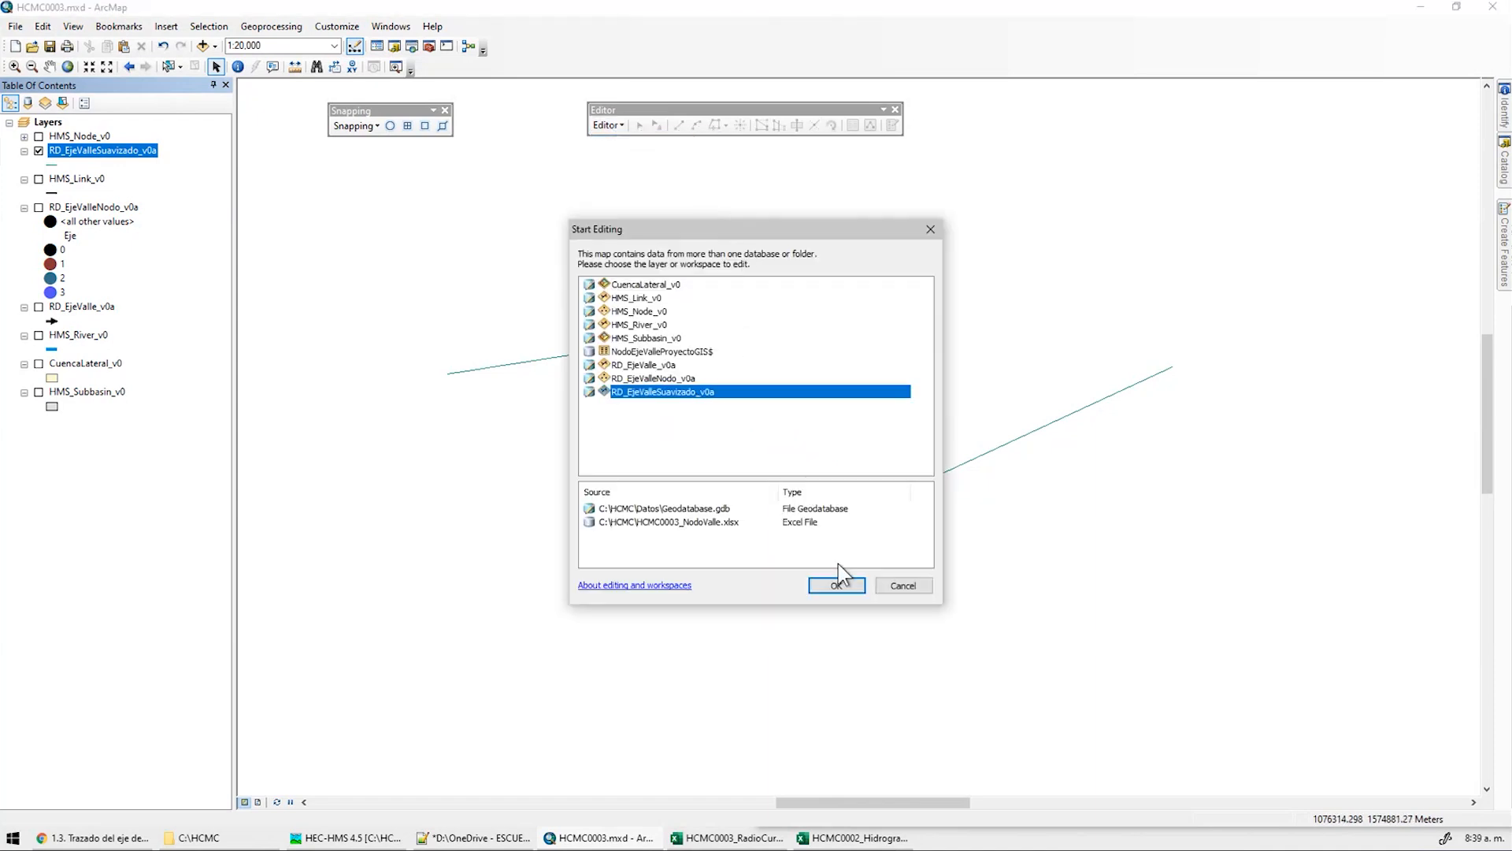
pyautogui.click(835, 589)
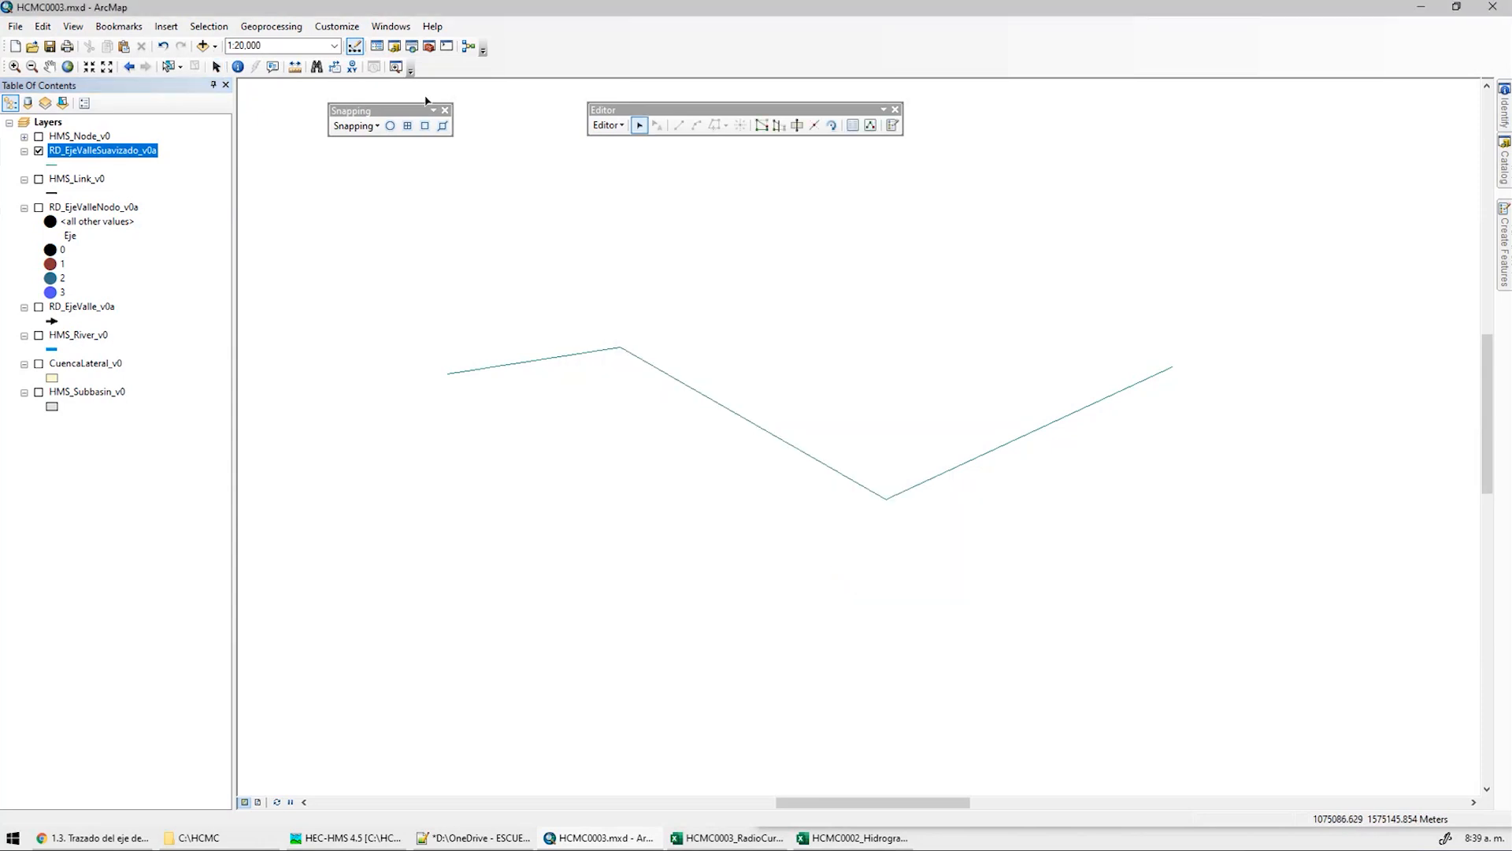
# Show the Advanced Editing toolbar and place it beside the Editor toolbar
pyautogui.click(337, 26)
pyautogui.moveTo(370, 43)
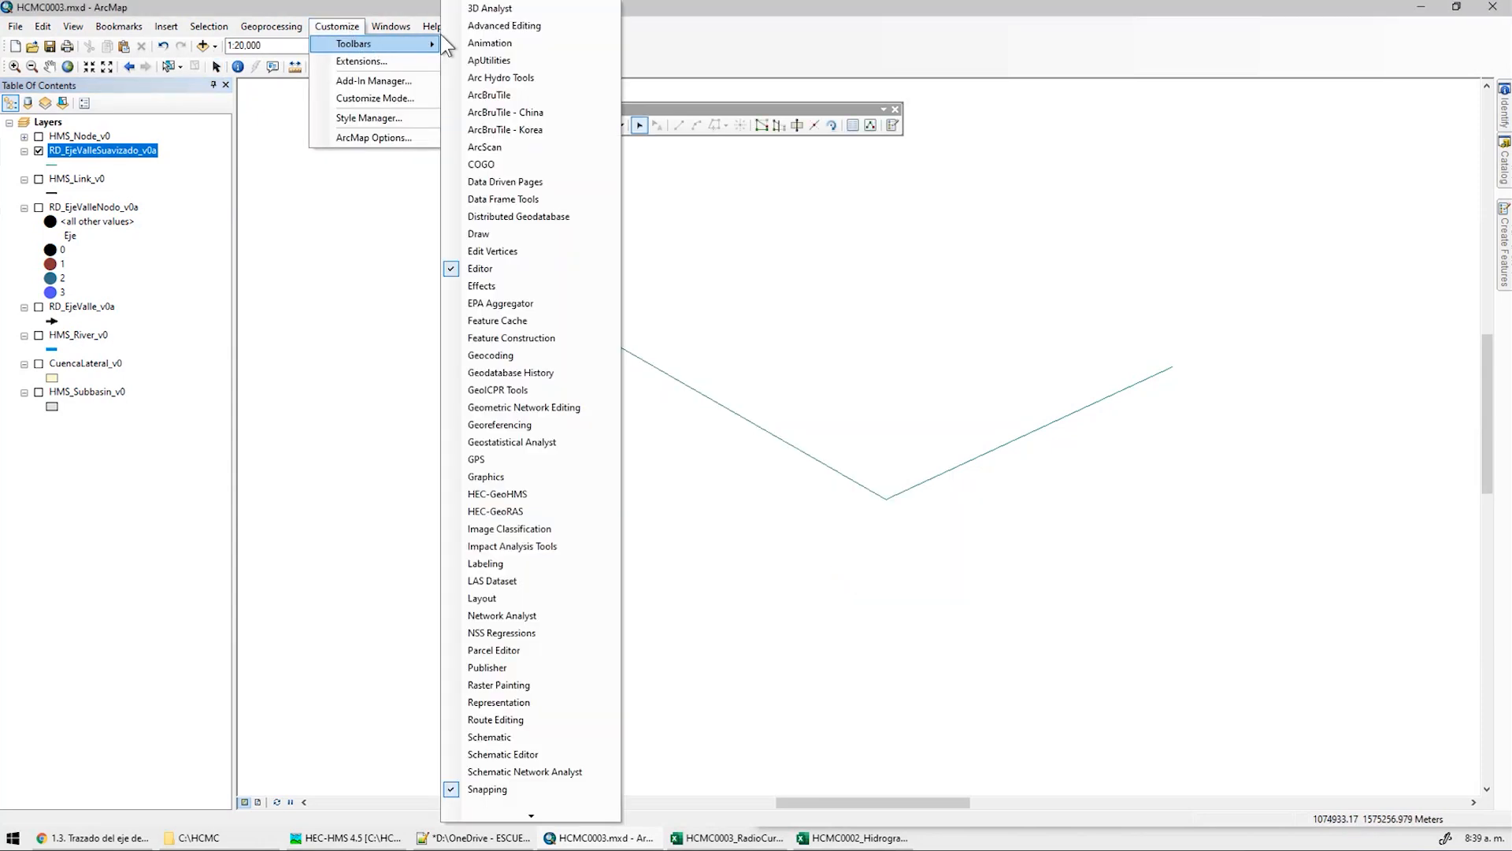
pyautogui.click(529, 28)
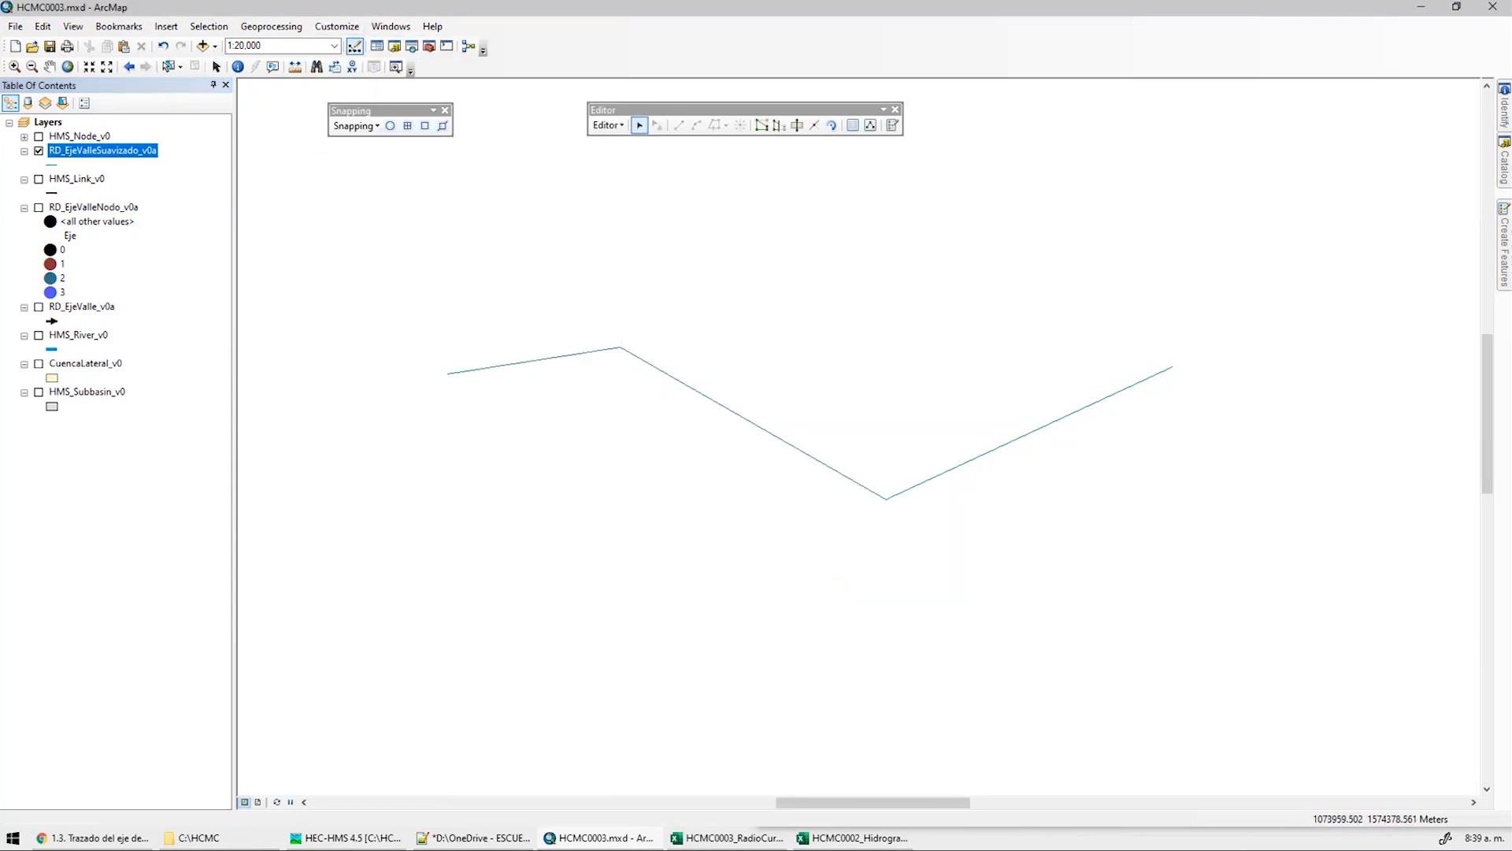
pyautogui.moveTo(91, 175); pyautogui.dragTo(471, 183)
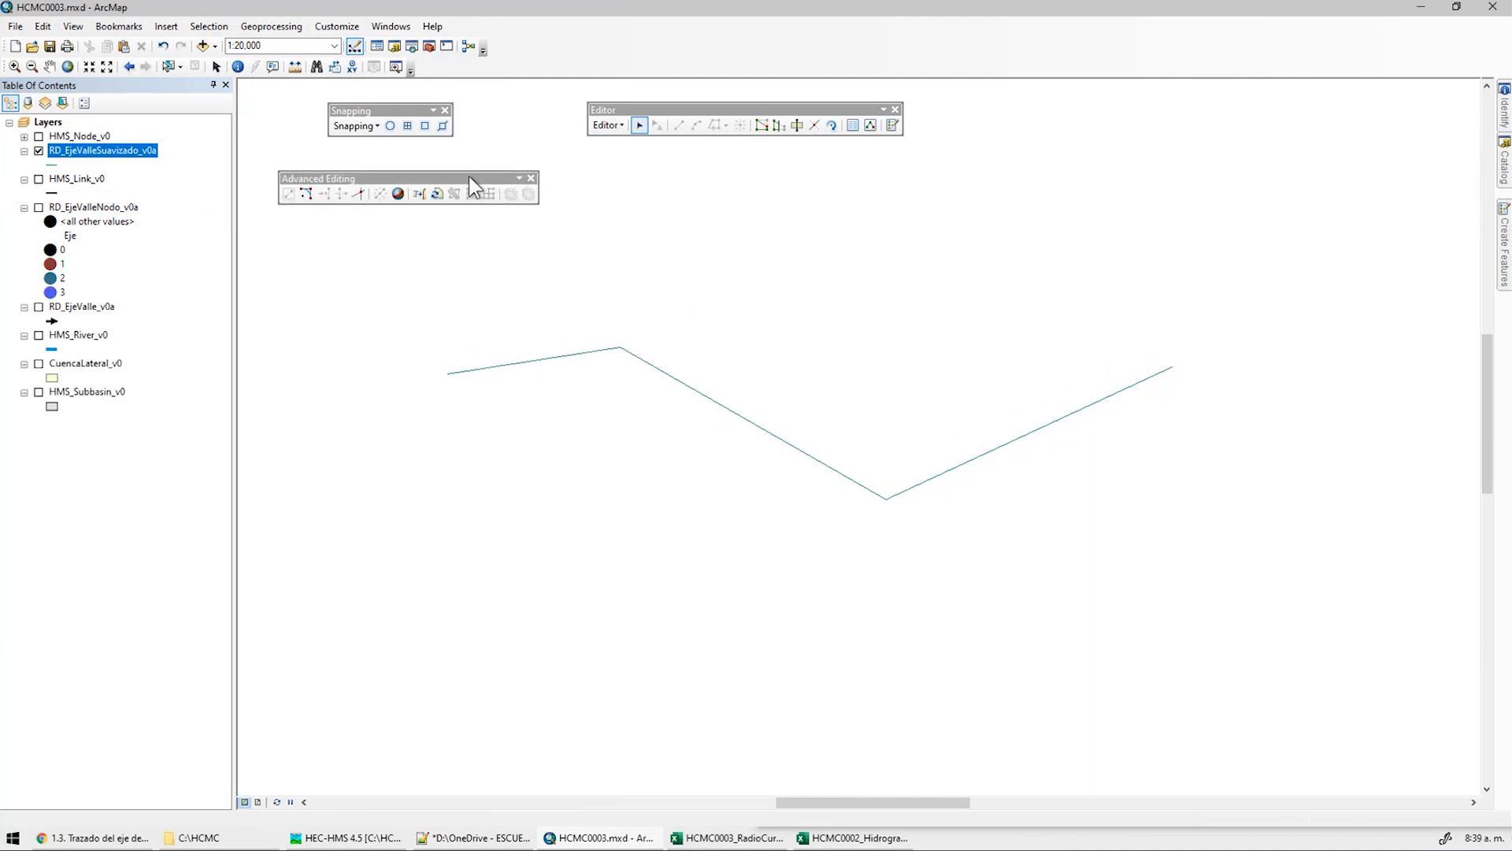
# Set the Fillet tool to a fixed 1800 radius, checking the estimated radius in workbook cell L20
pyautogui.click(307, 193)
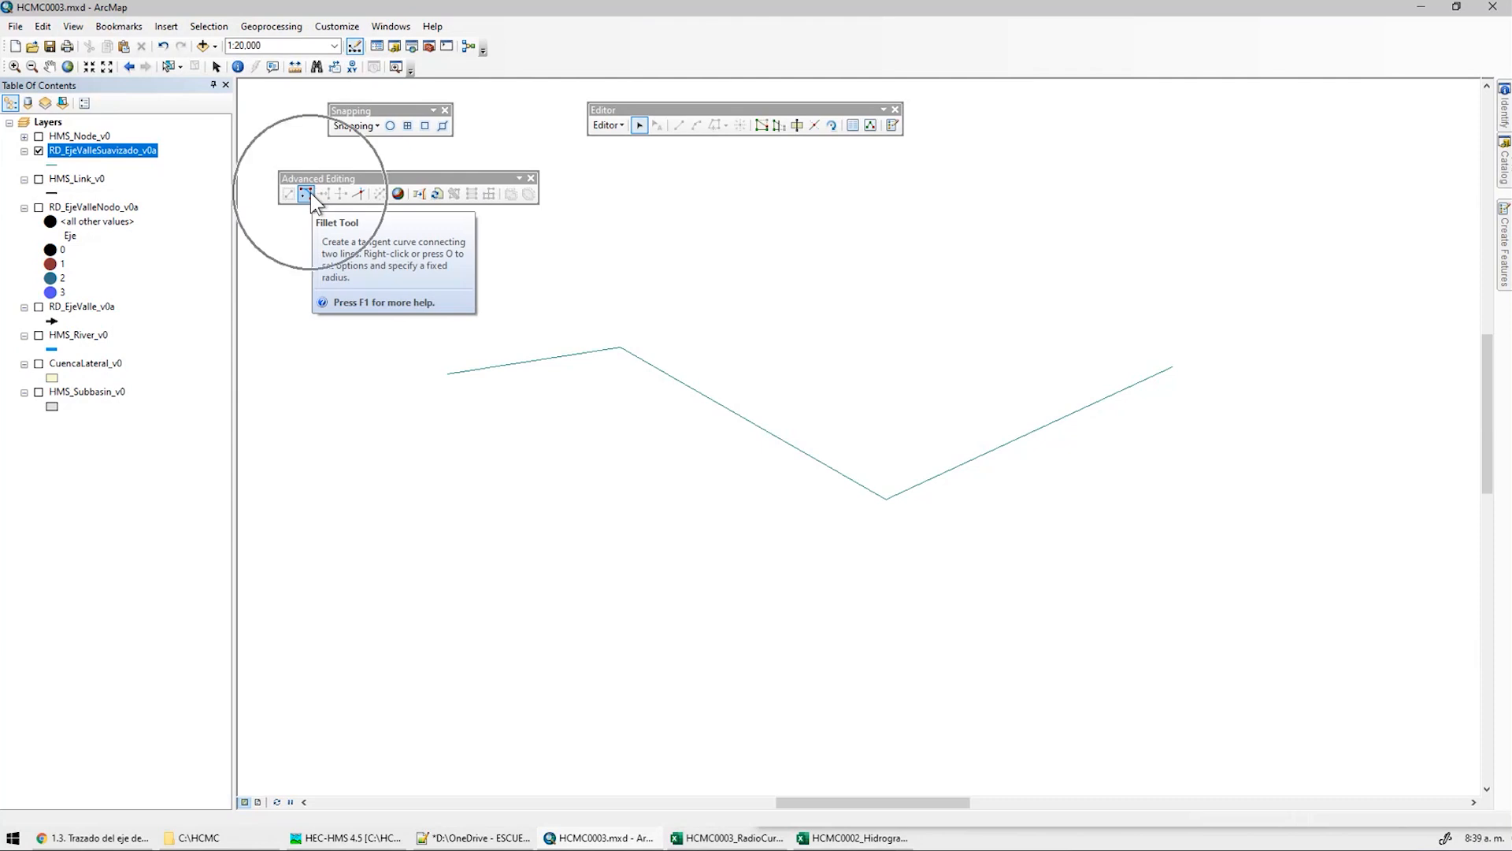
pyautogui.rightClick(934, 476)
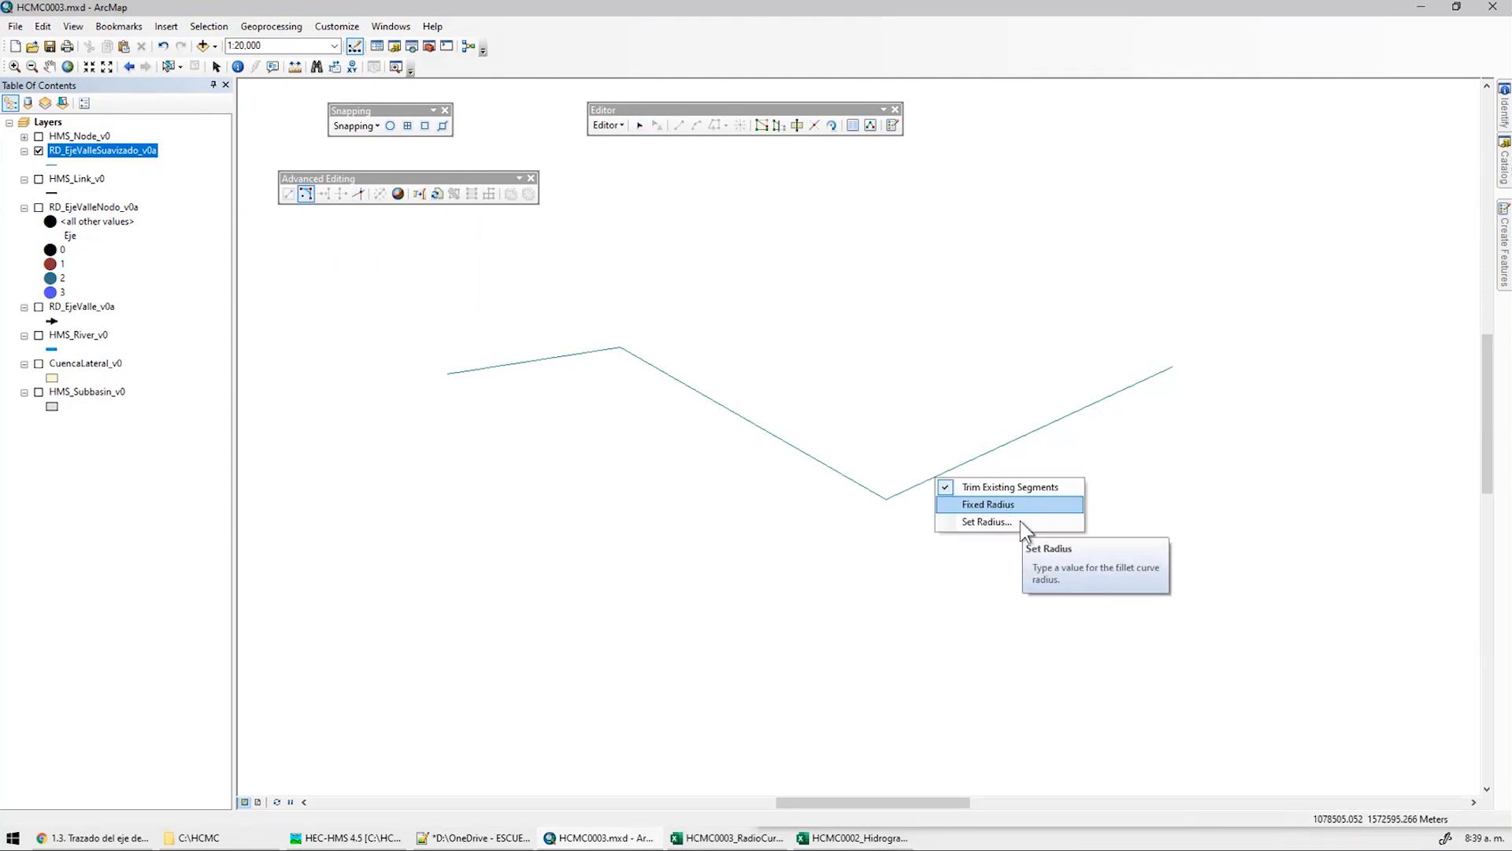
pyautogui.click(1013, 523)
pyautogui.write('1800')
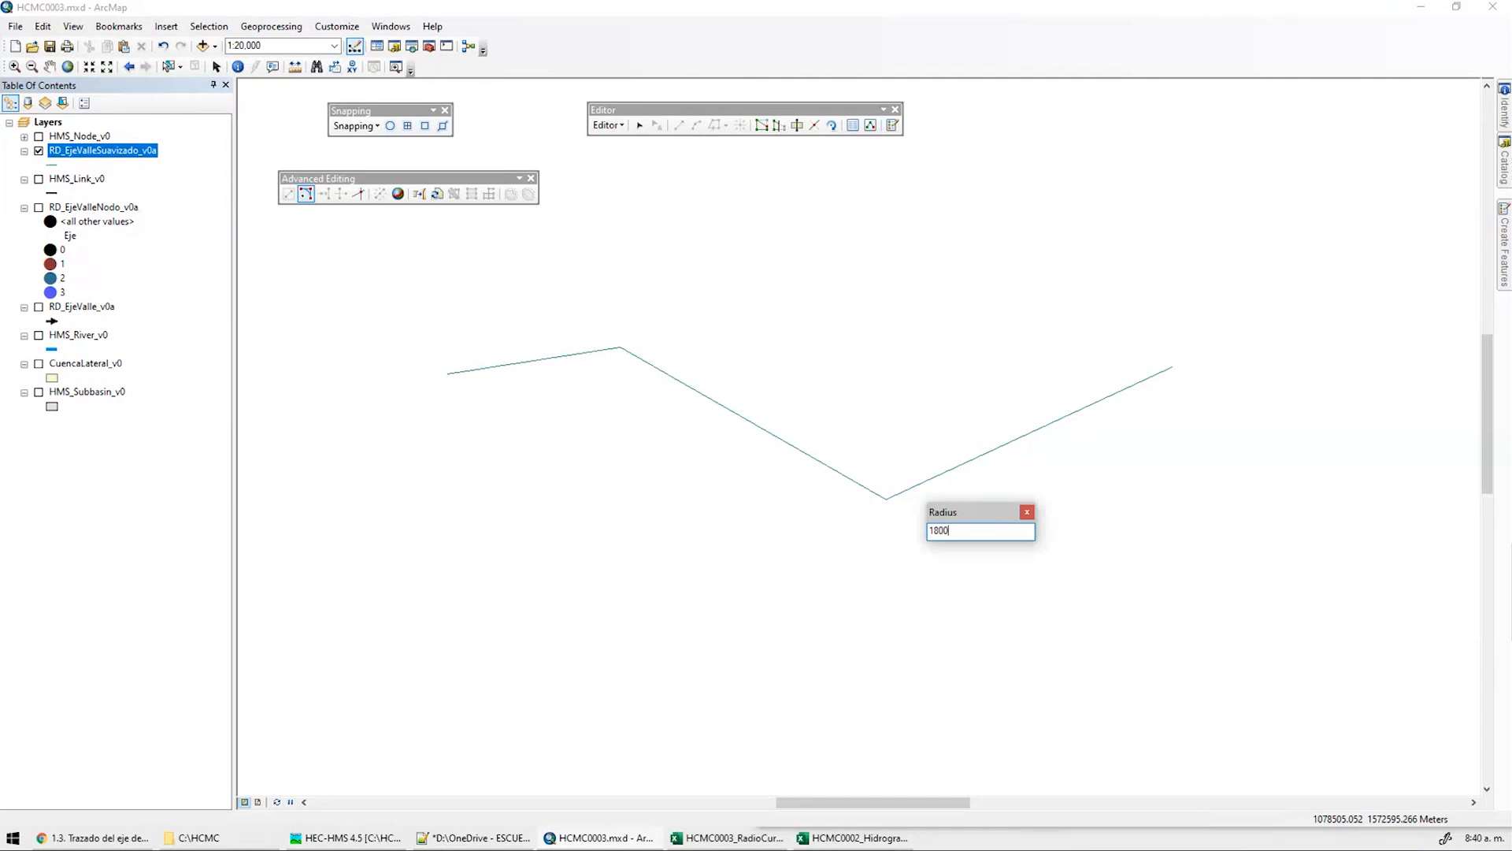
pyautogui.press('Return')
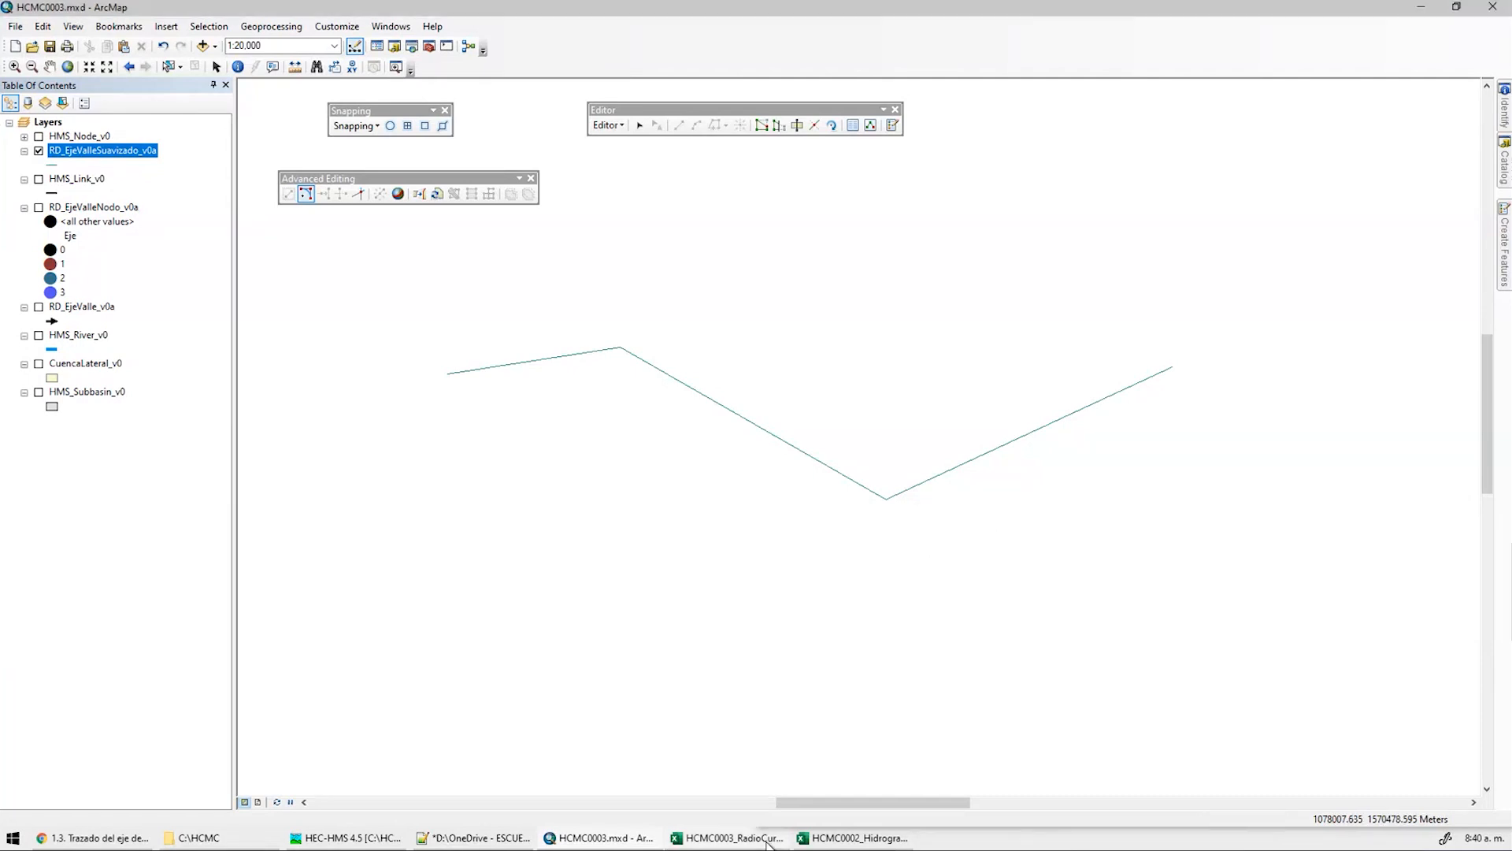
pyautogui.hotkey('alt', 'Tab')
pyautogui.click(1305, 491)
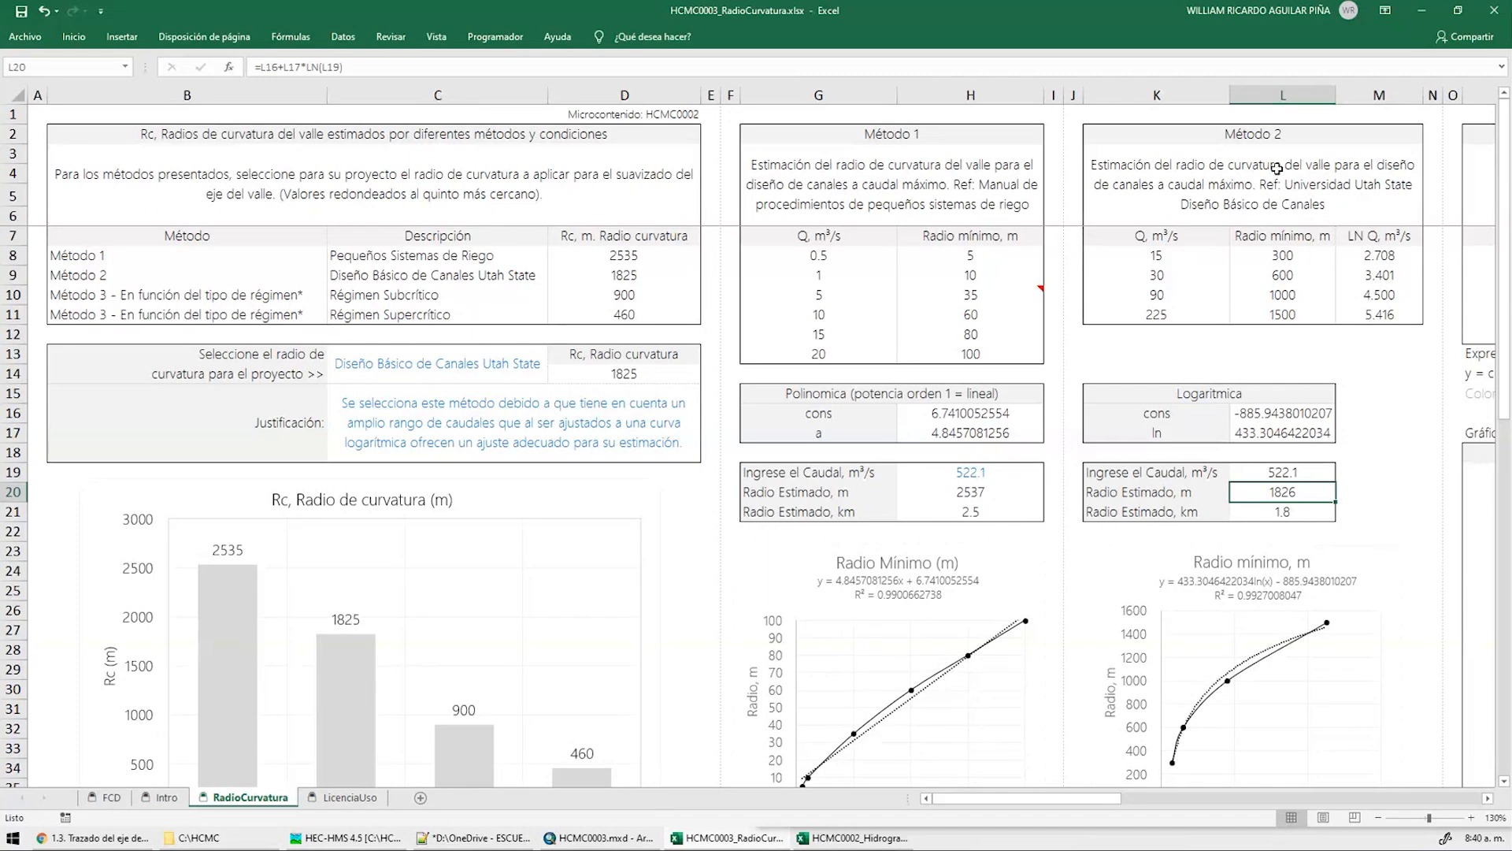
pyautogui.click(1422, 11)
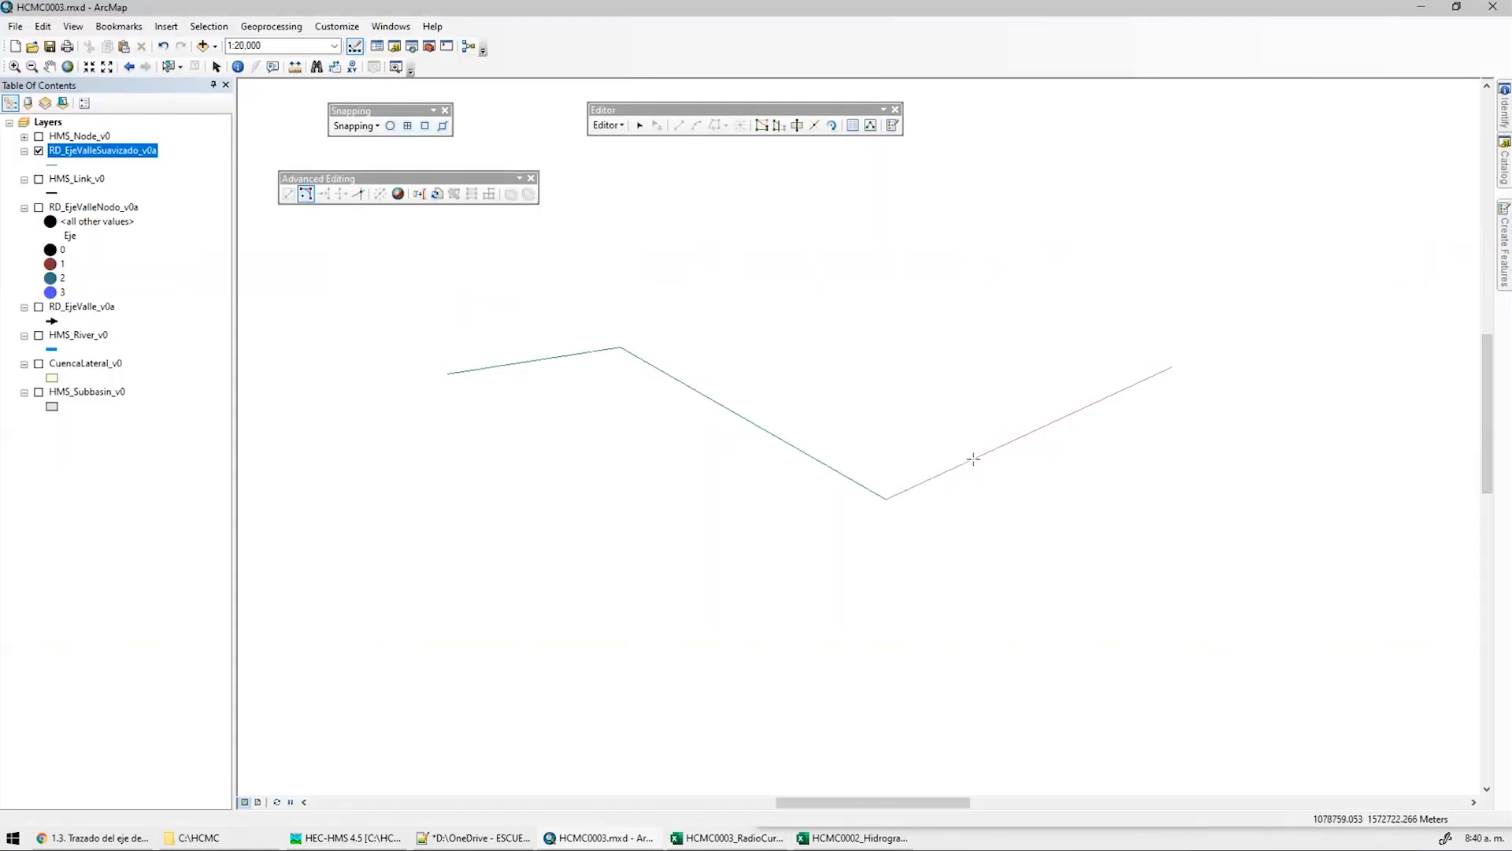
# Fillet the lower and upper bends of the smoothed valley axis with the fixed radius
pyautogui.click(773, 442)
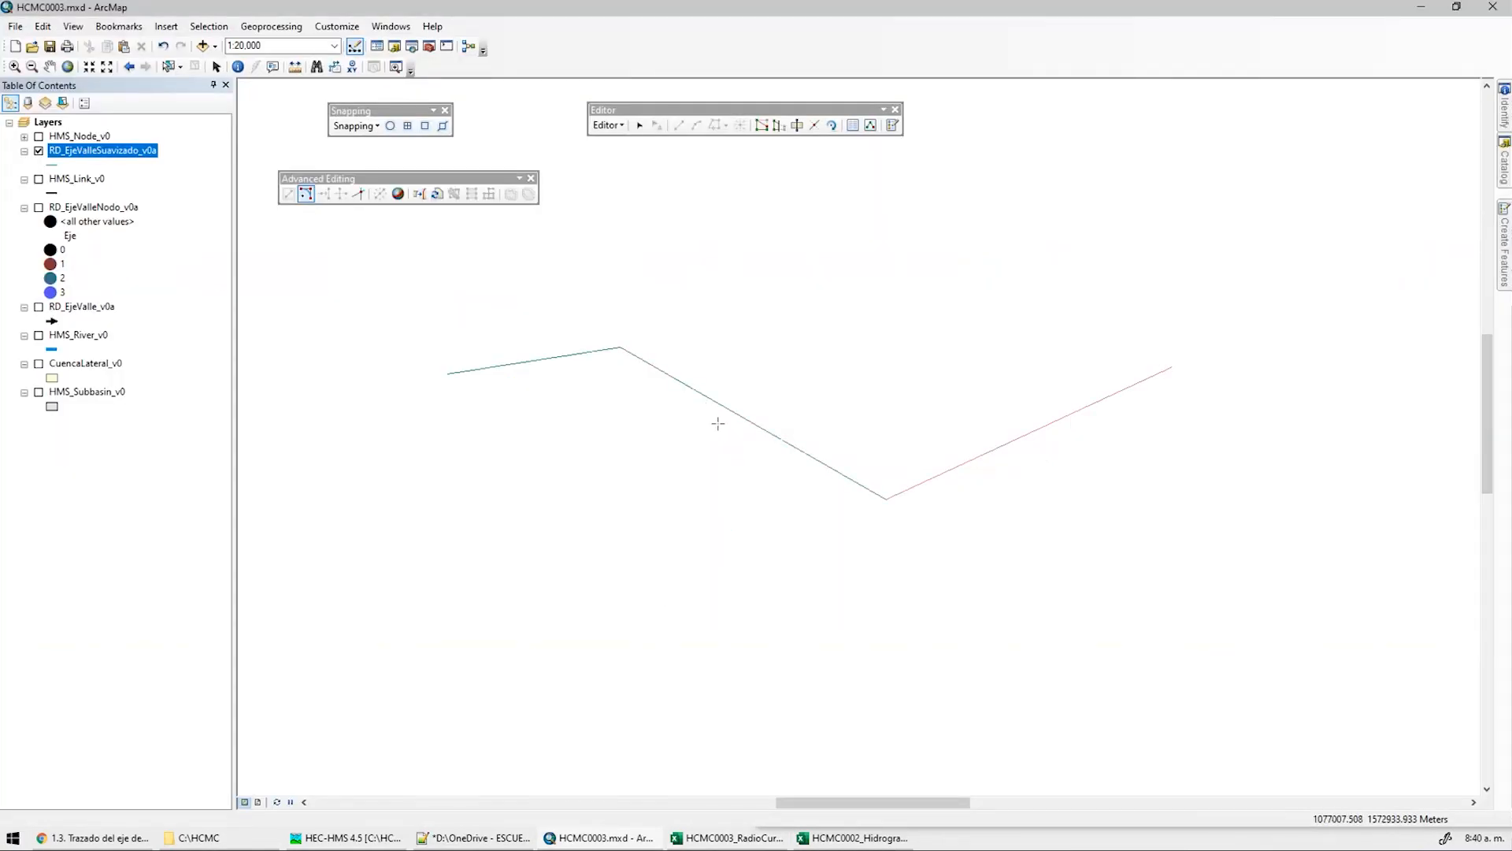
pyautogui.rightClick(878, 357)
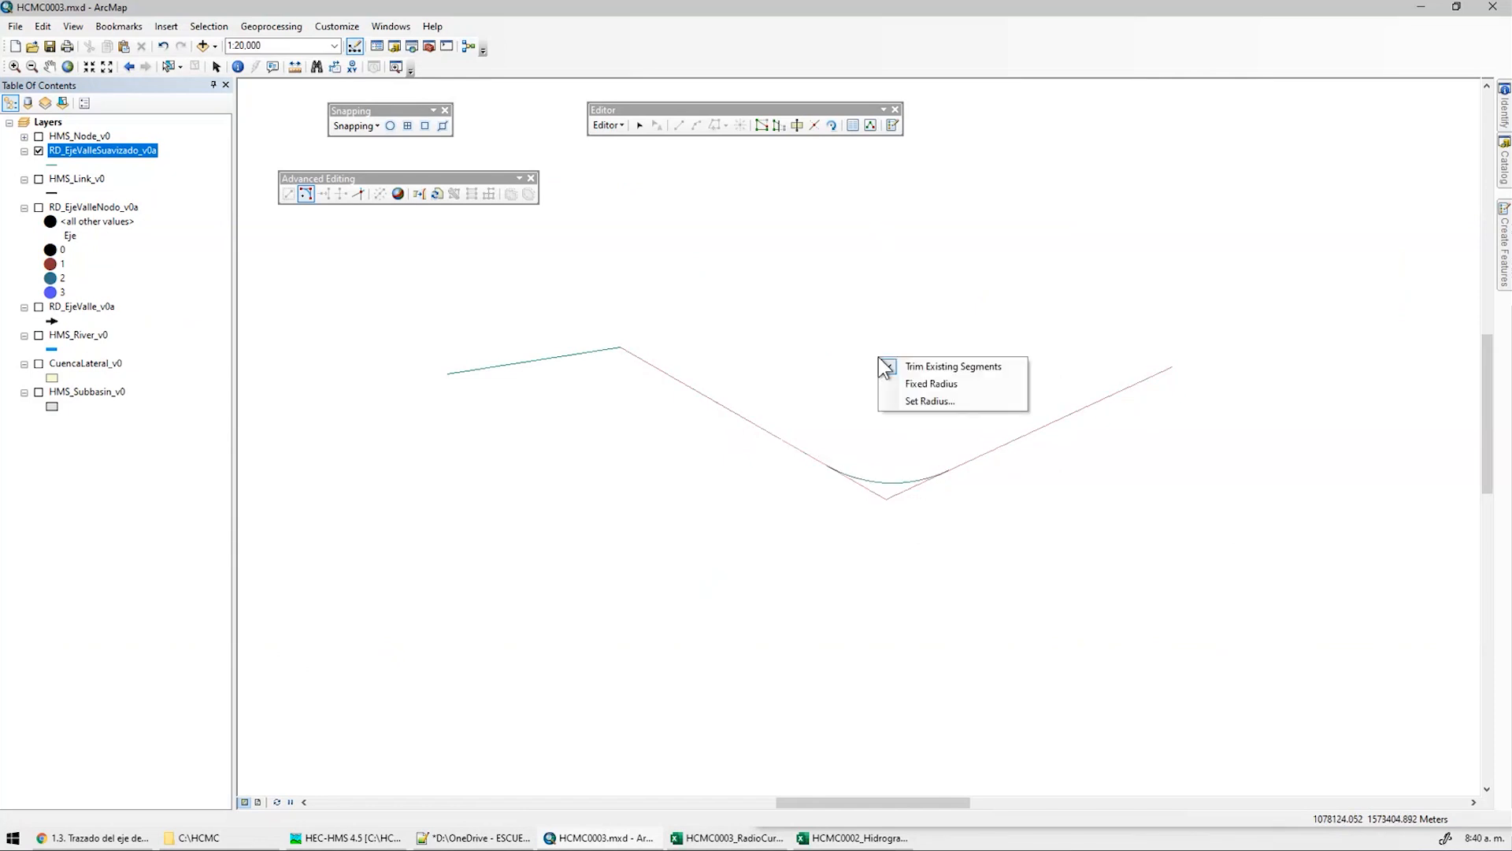
pyautogui.click(931, 383)
pyautogui.click(897, 455)
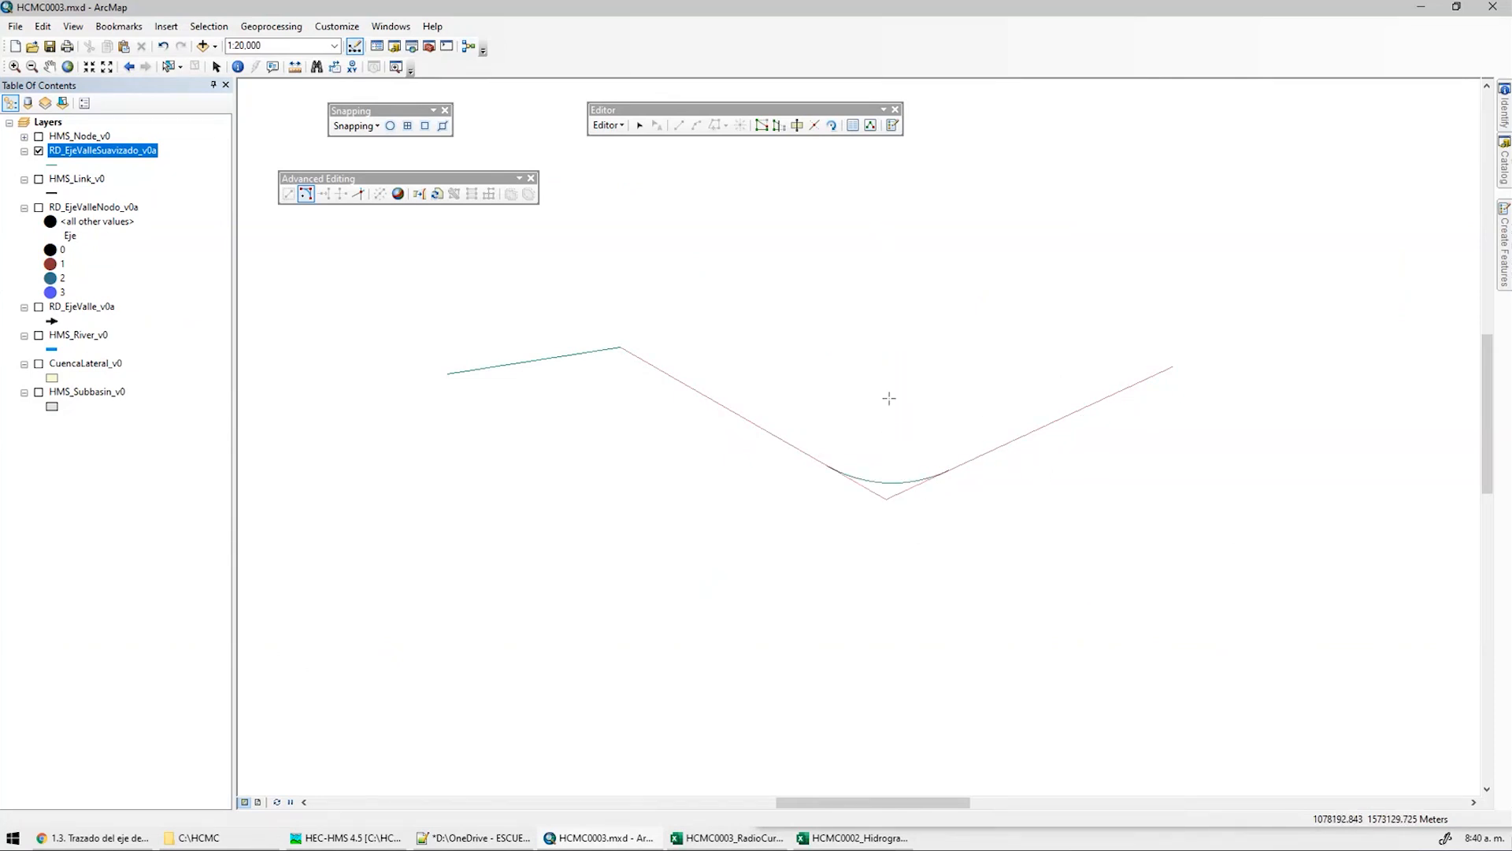
pyautogui.rightClick(890, 436)
pyautogui.click(888, 384)
pyautogui.click(890, 423)
pyautogui.click(547, 358)
pyautogui.click(608, 473)
# Stop editing and save the curve edits
pyautogui.click(605, 125)
pyautogui.click(635, 161)
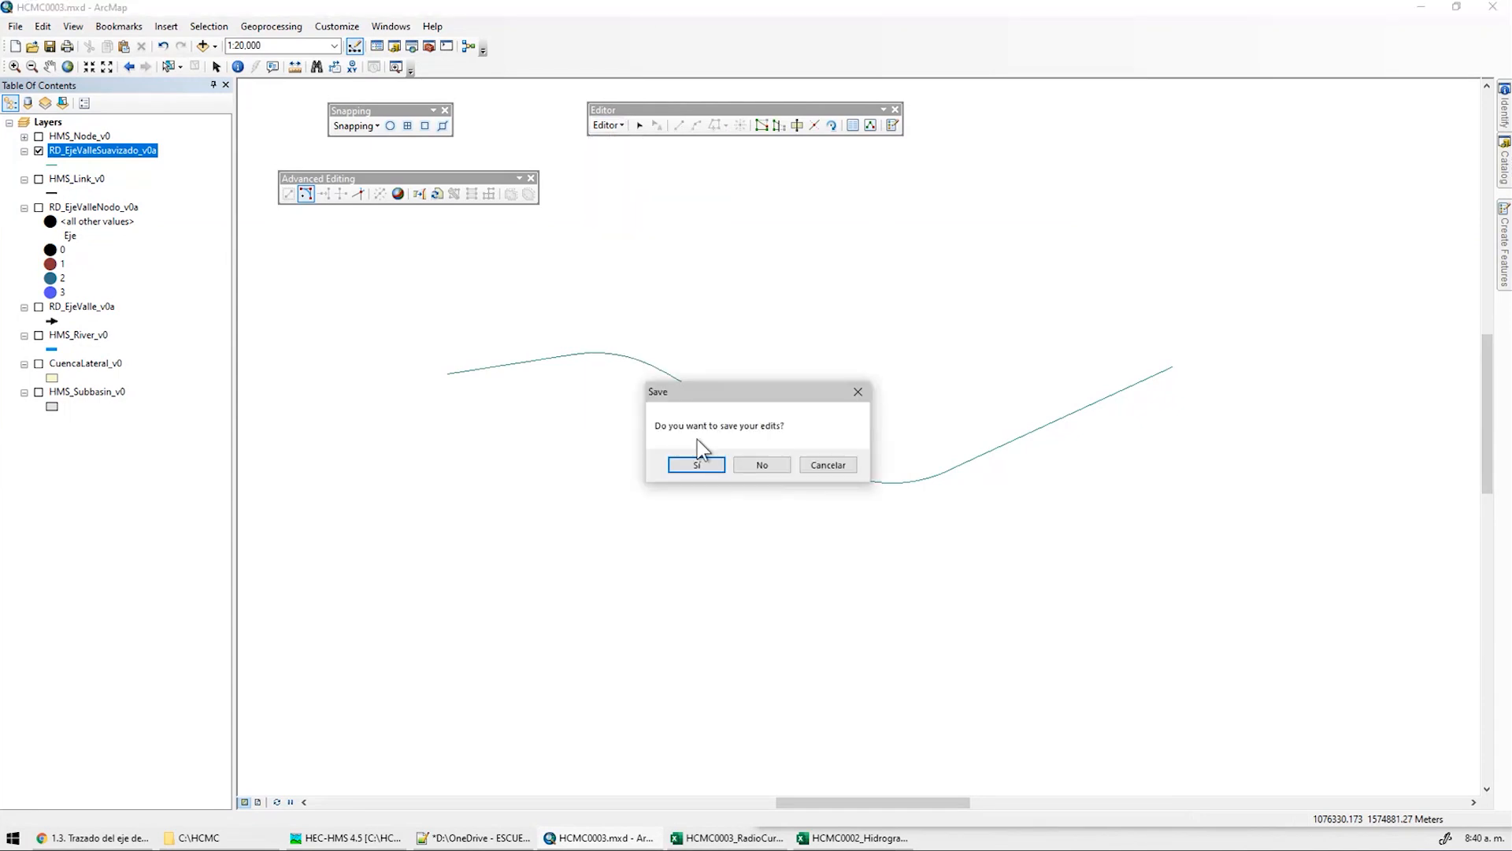
pyautogui.click(697, 465)
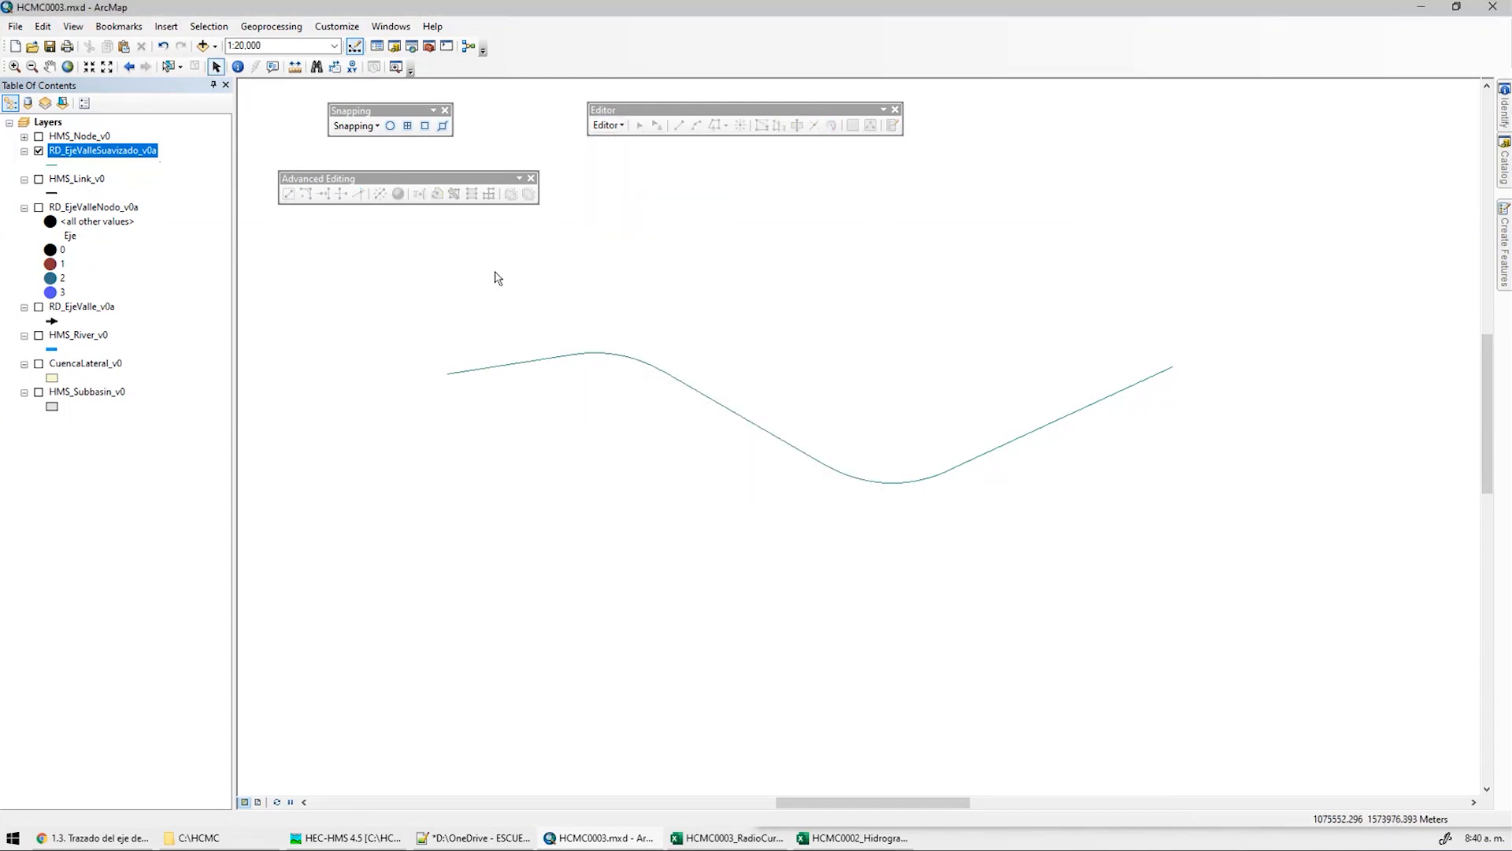
# Select the curved line and read Shape_Length 5256.6211 in RD_EjeValleSuavizado_v0a's attribute table
pyautogui.click(169, 66)
pyautogui.click(726, 409)
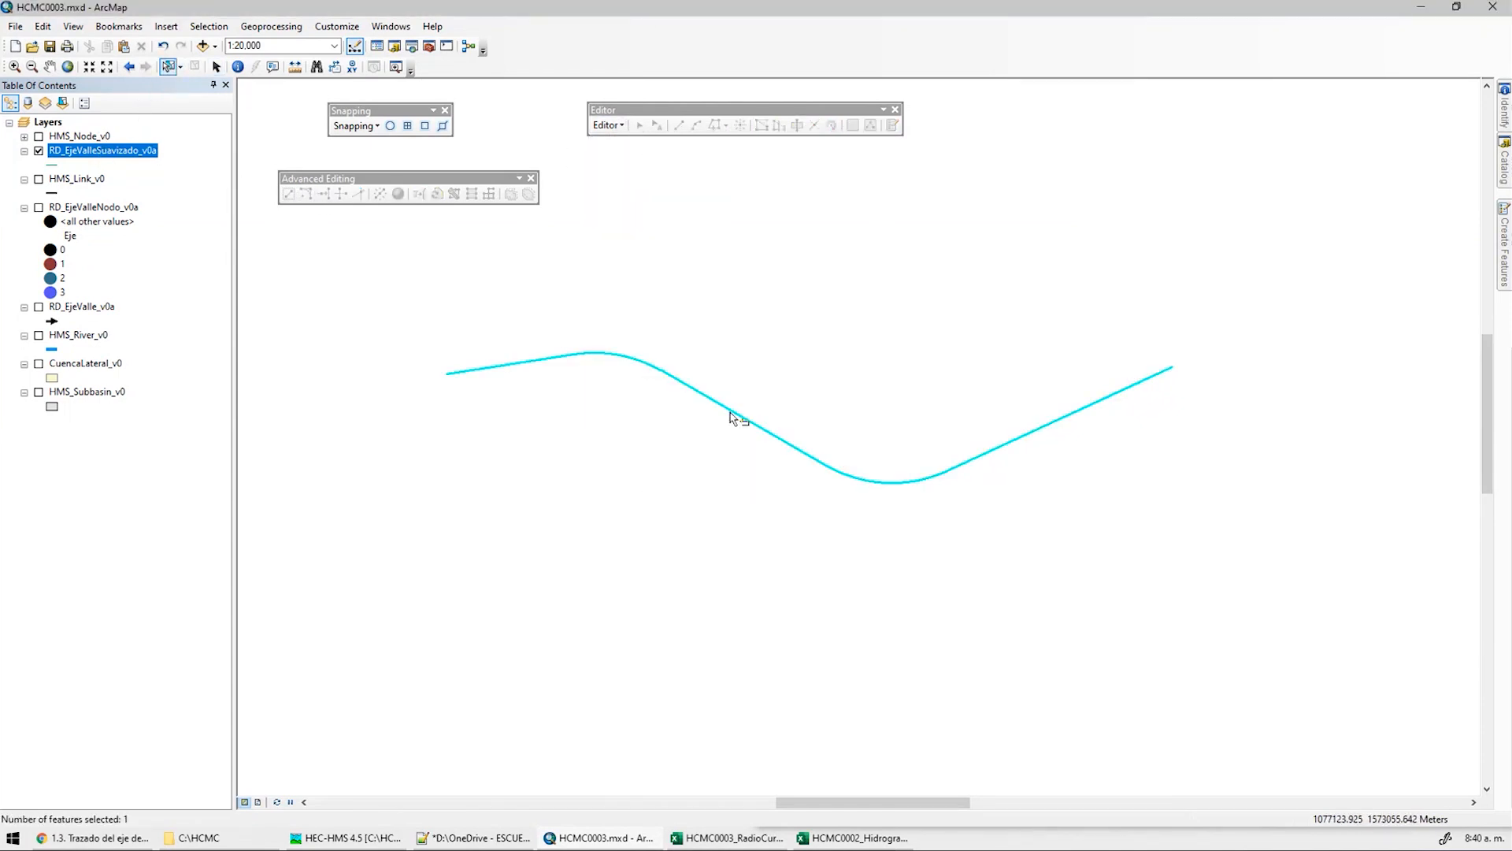
pyautogui.rightClick(81, 158)
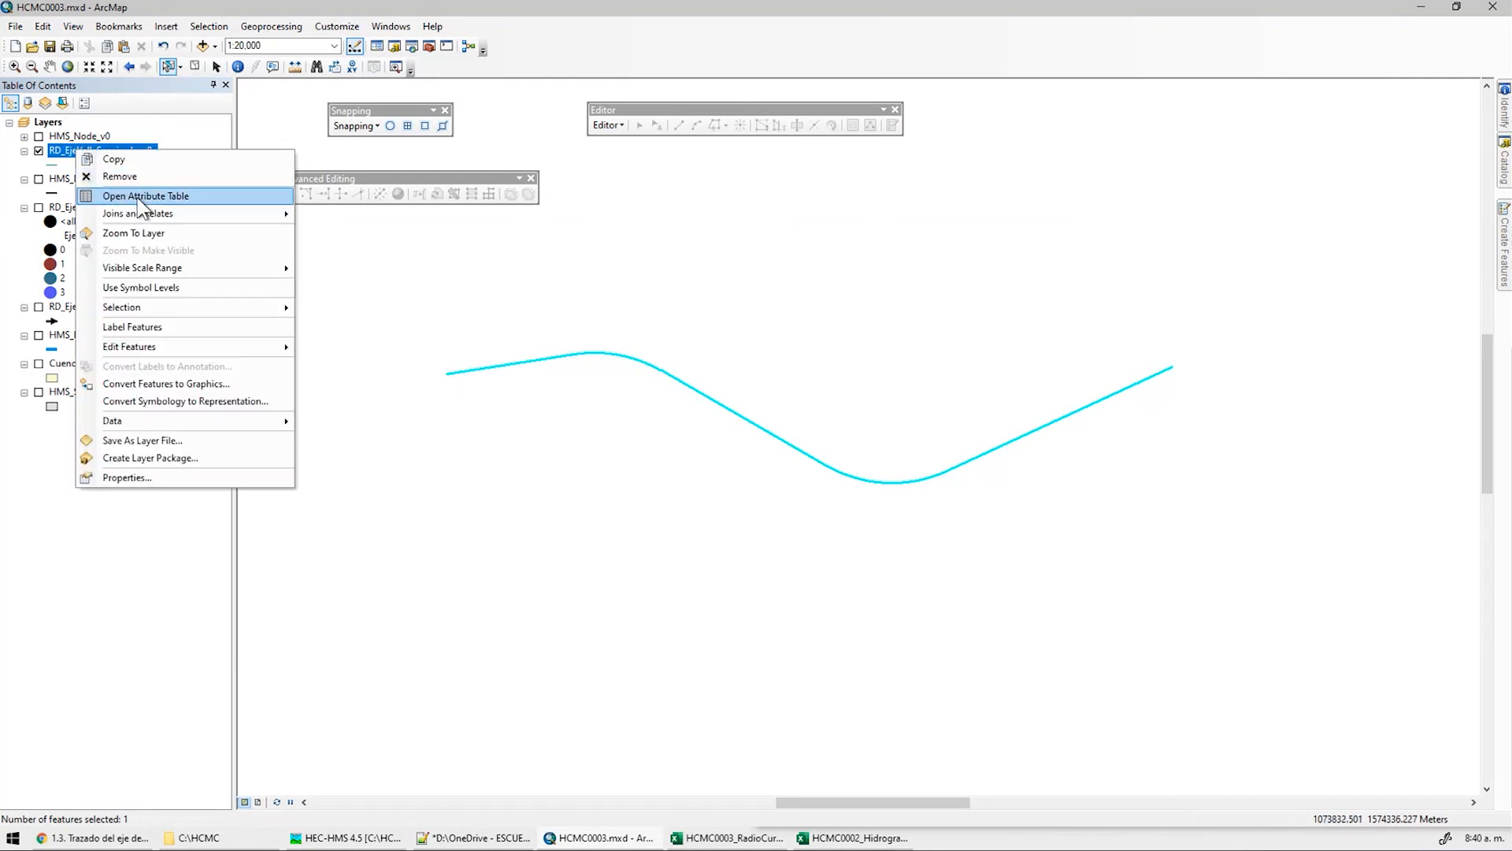
pyautogui.click(110, 193)
pyautogui.click(523, 658)
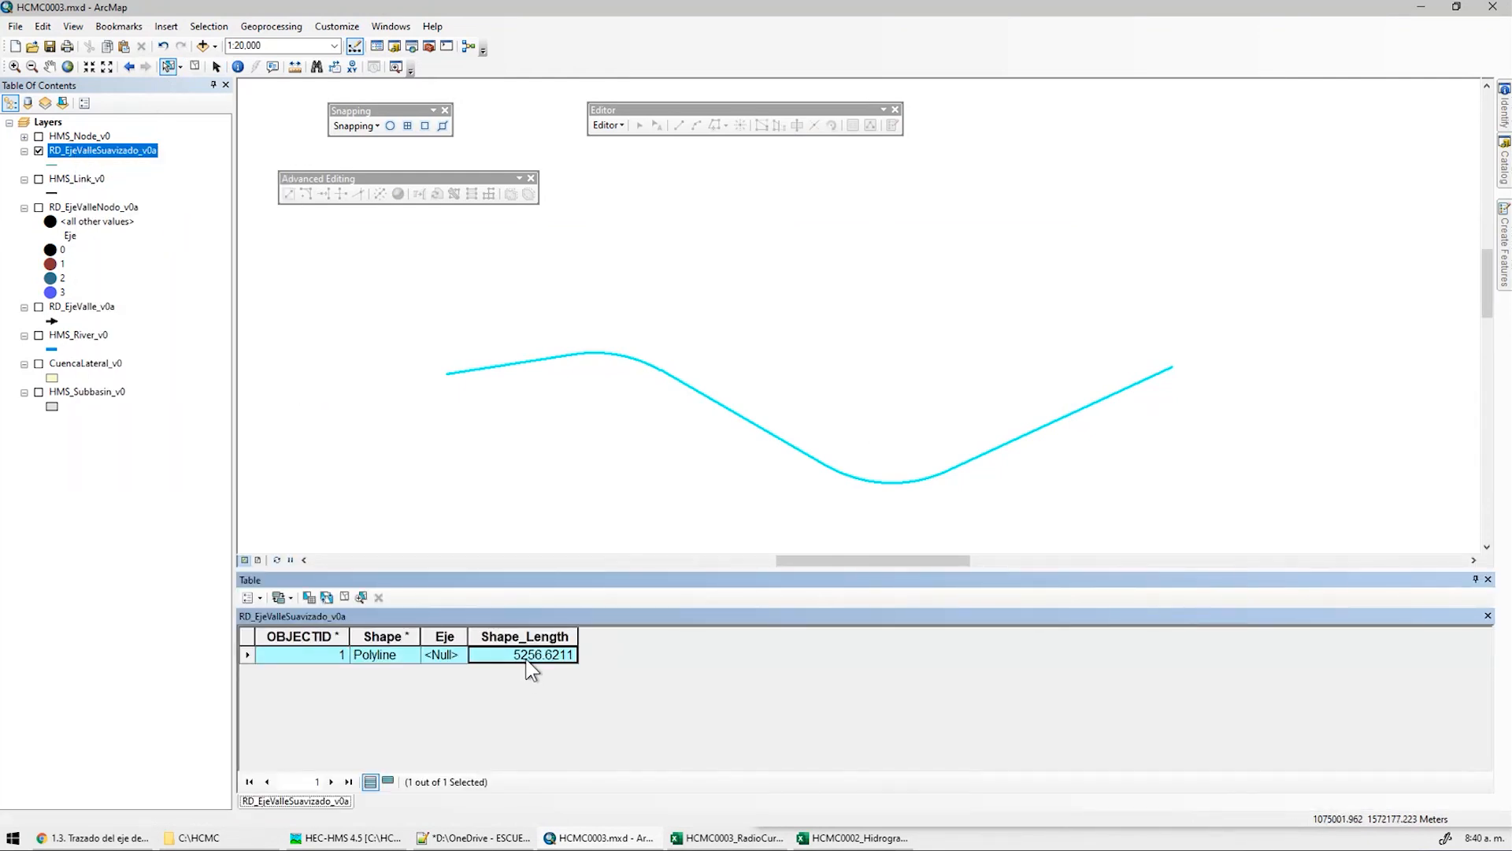
pyautogui.scroll(1, 713, 311)
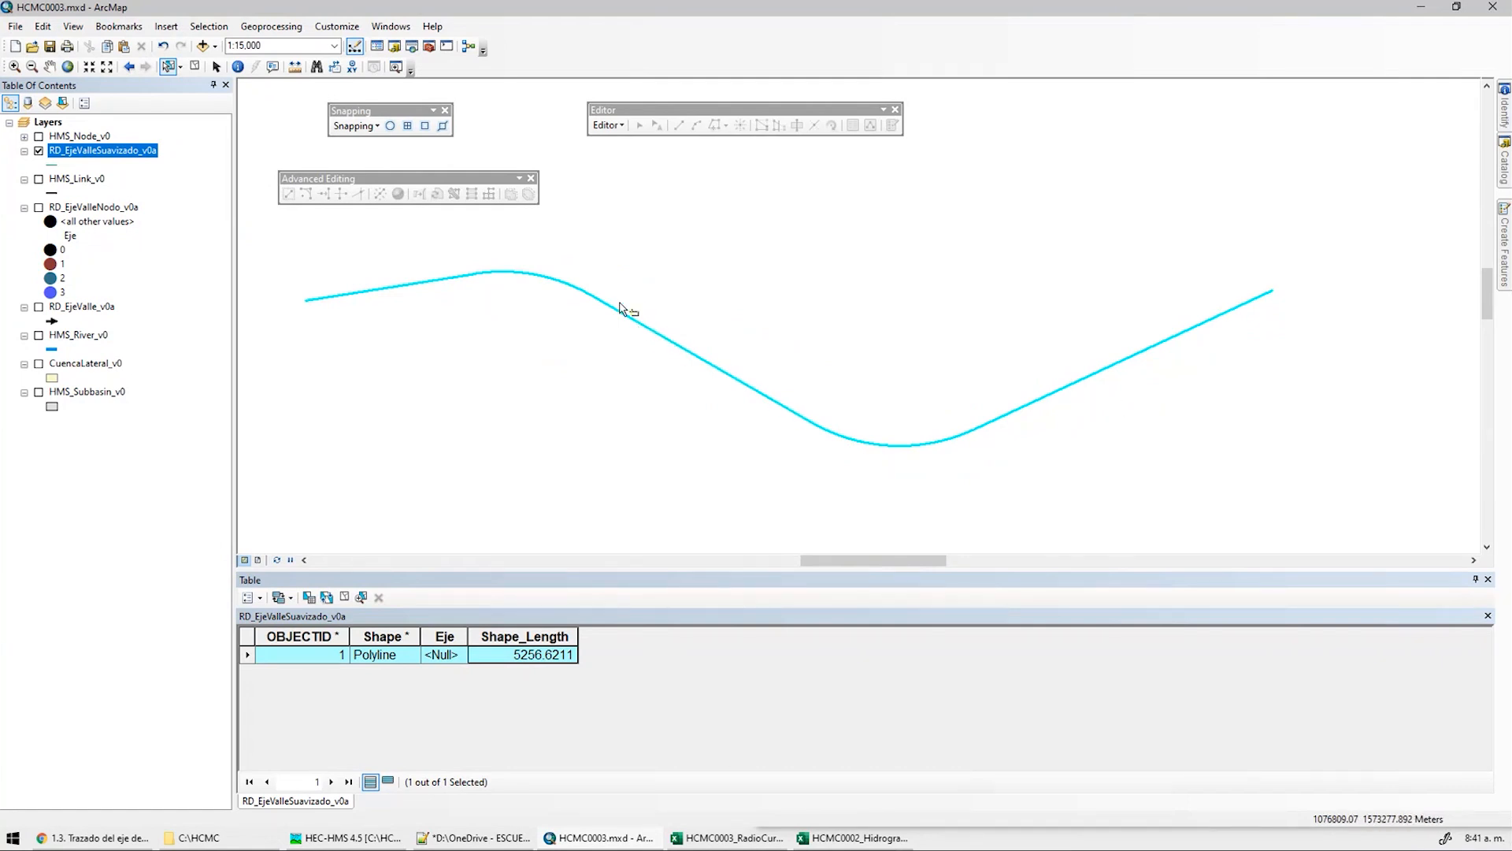
pyautogui.click(611, 126)
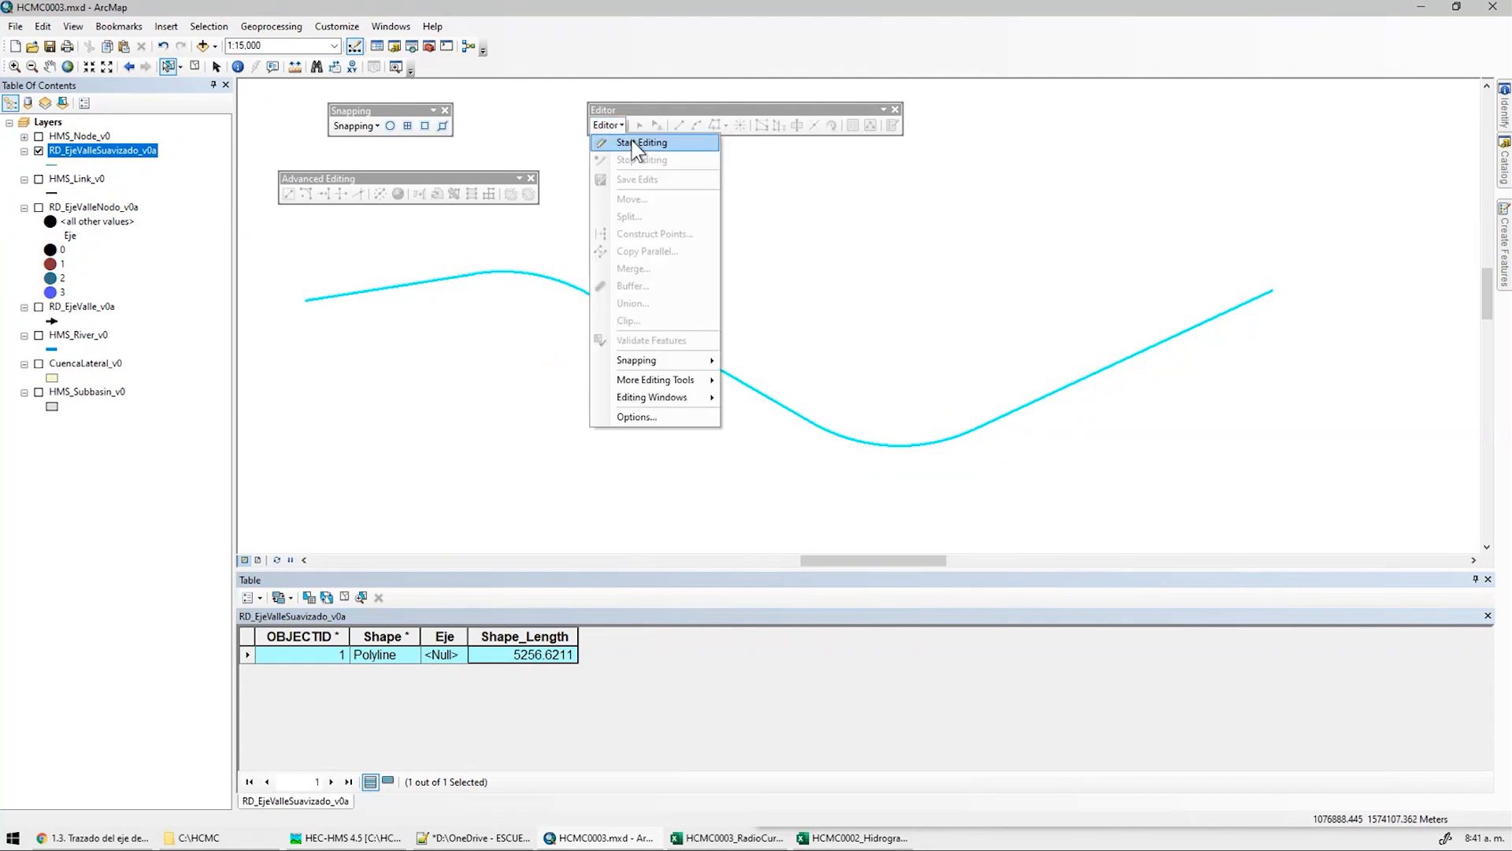
pyautogui.click(639, 149)
pyautogui.doubleClick(704, 394)
pyautogui.click(684, 435)
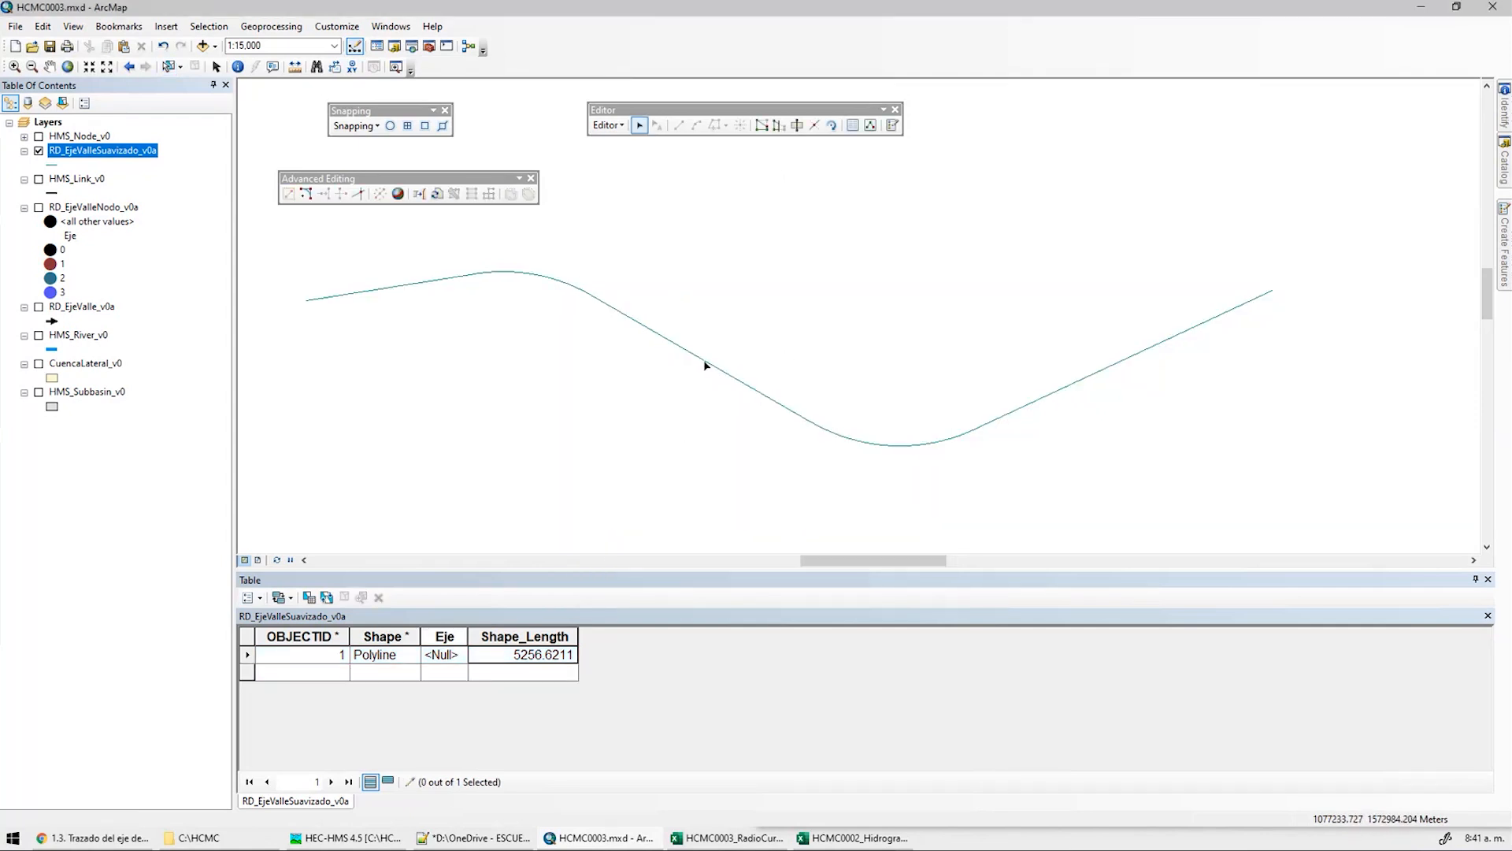
pyautogui.doubleClick(705, 362)
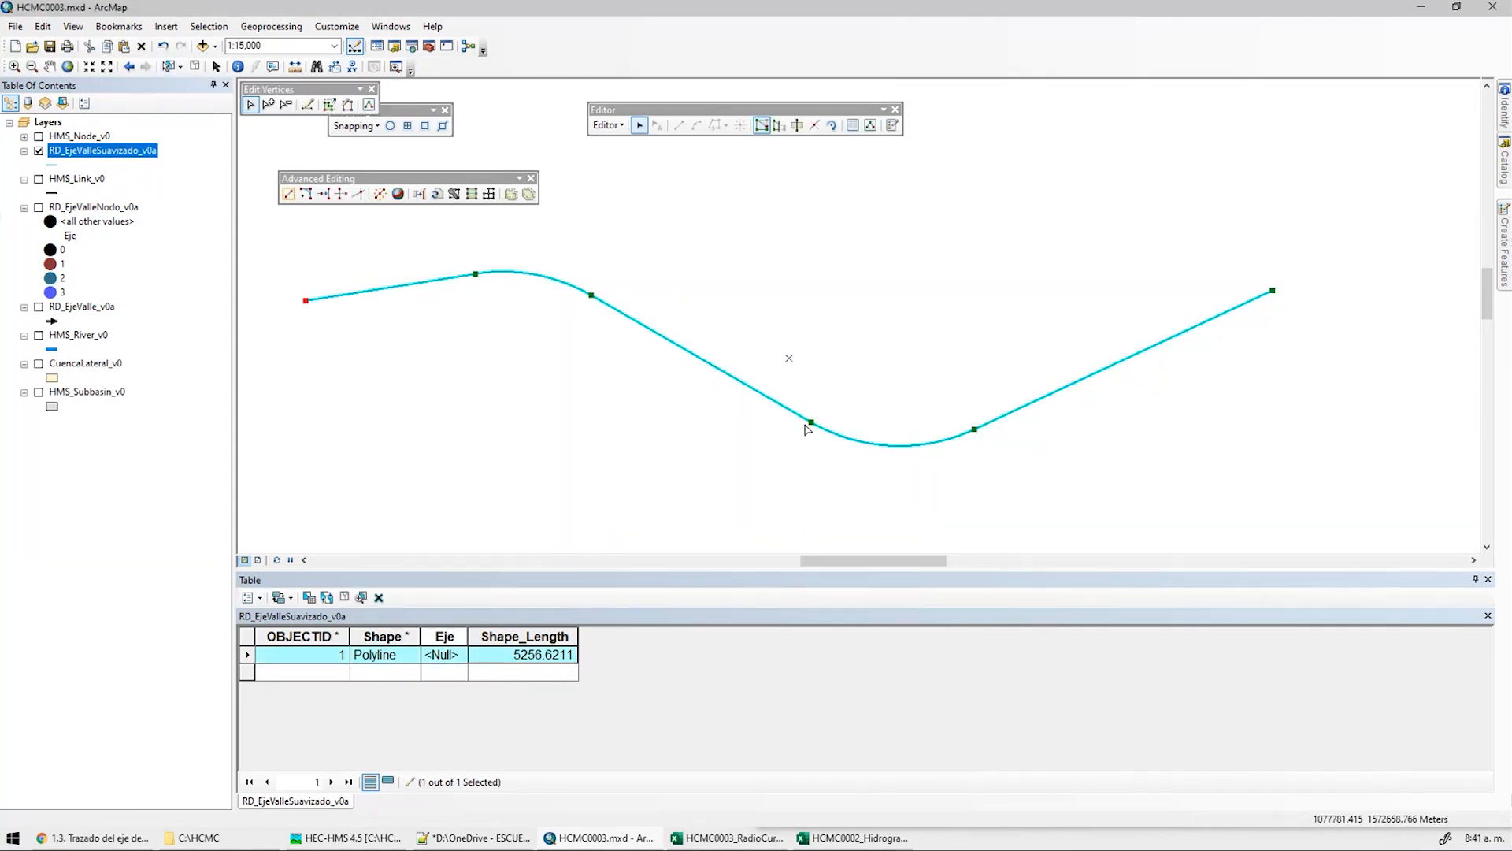
pyautogui.click(609, 125)
pyautogui.click(626, 167)
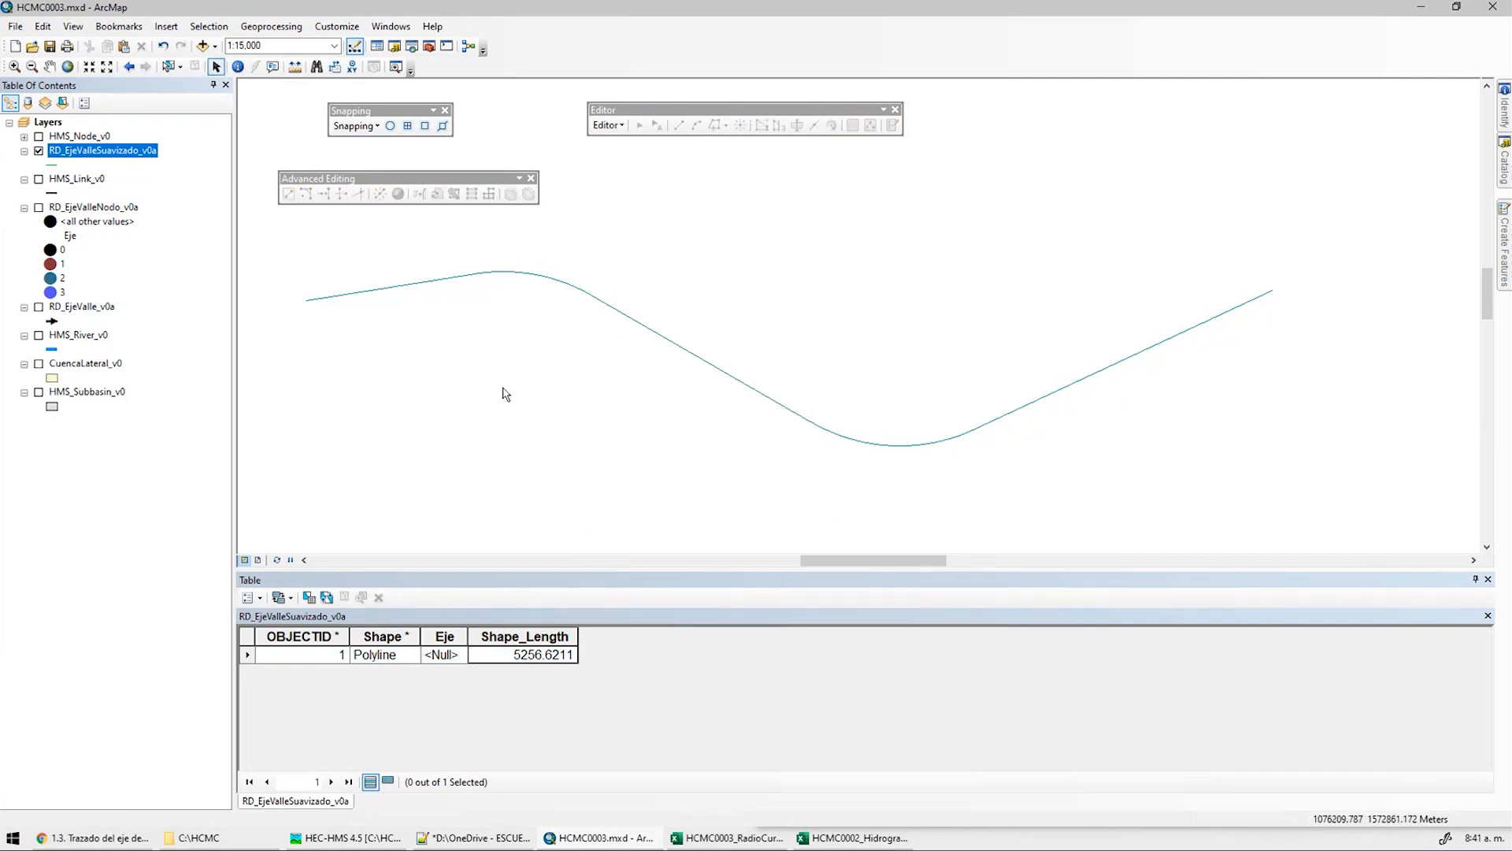
pyautogui.rightClick(120, 153)
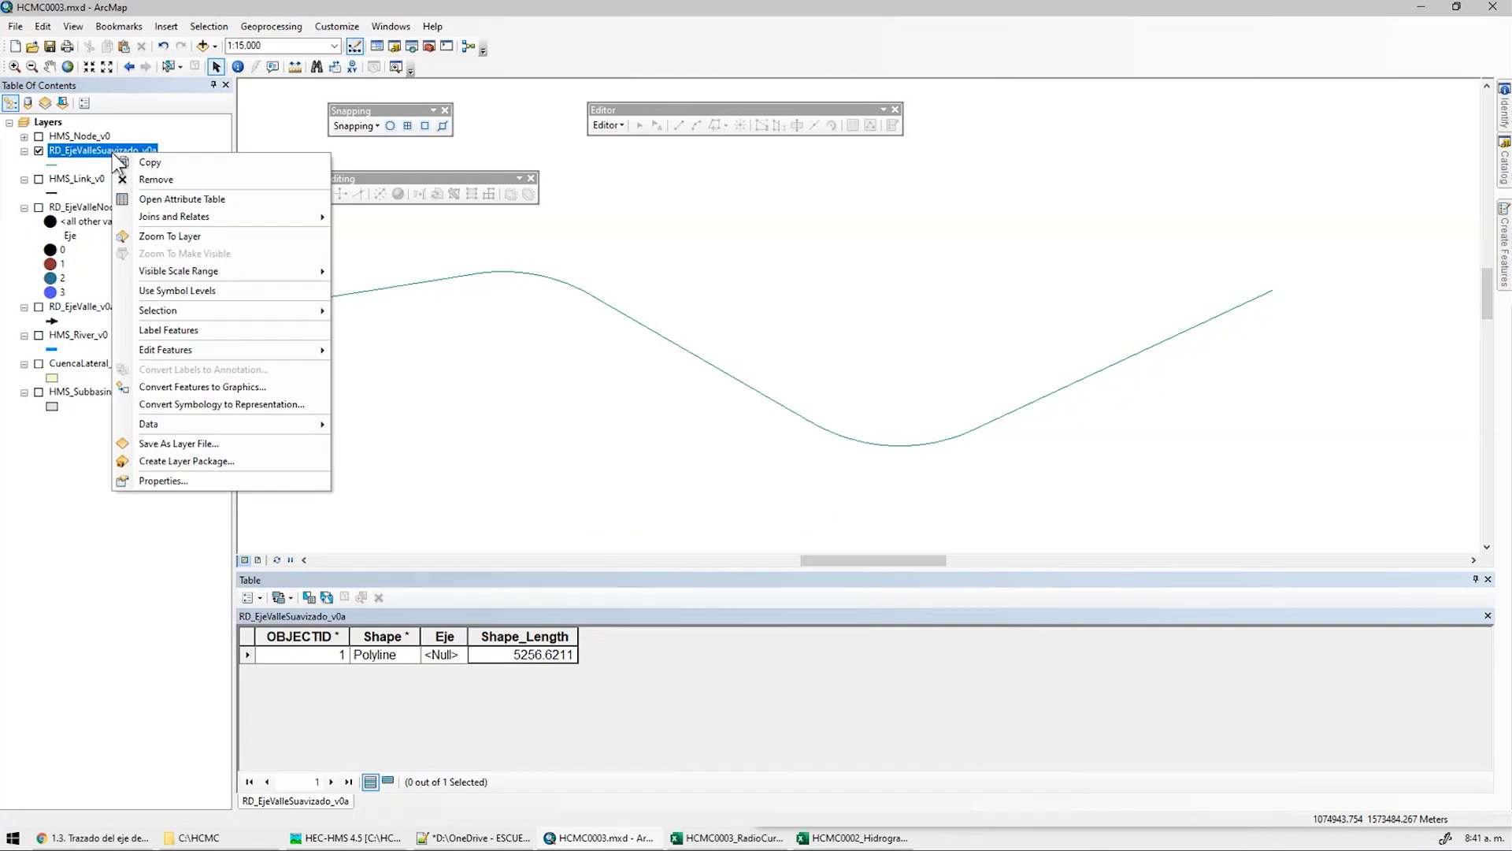
# Export the curved axis as shapefile RD_EjeValleSuavizado_v0a.shp into C:\HCMC\Datos\shp and add it to the map
pyautogui.moveTo(206, 418)
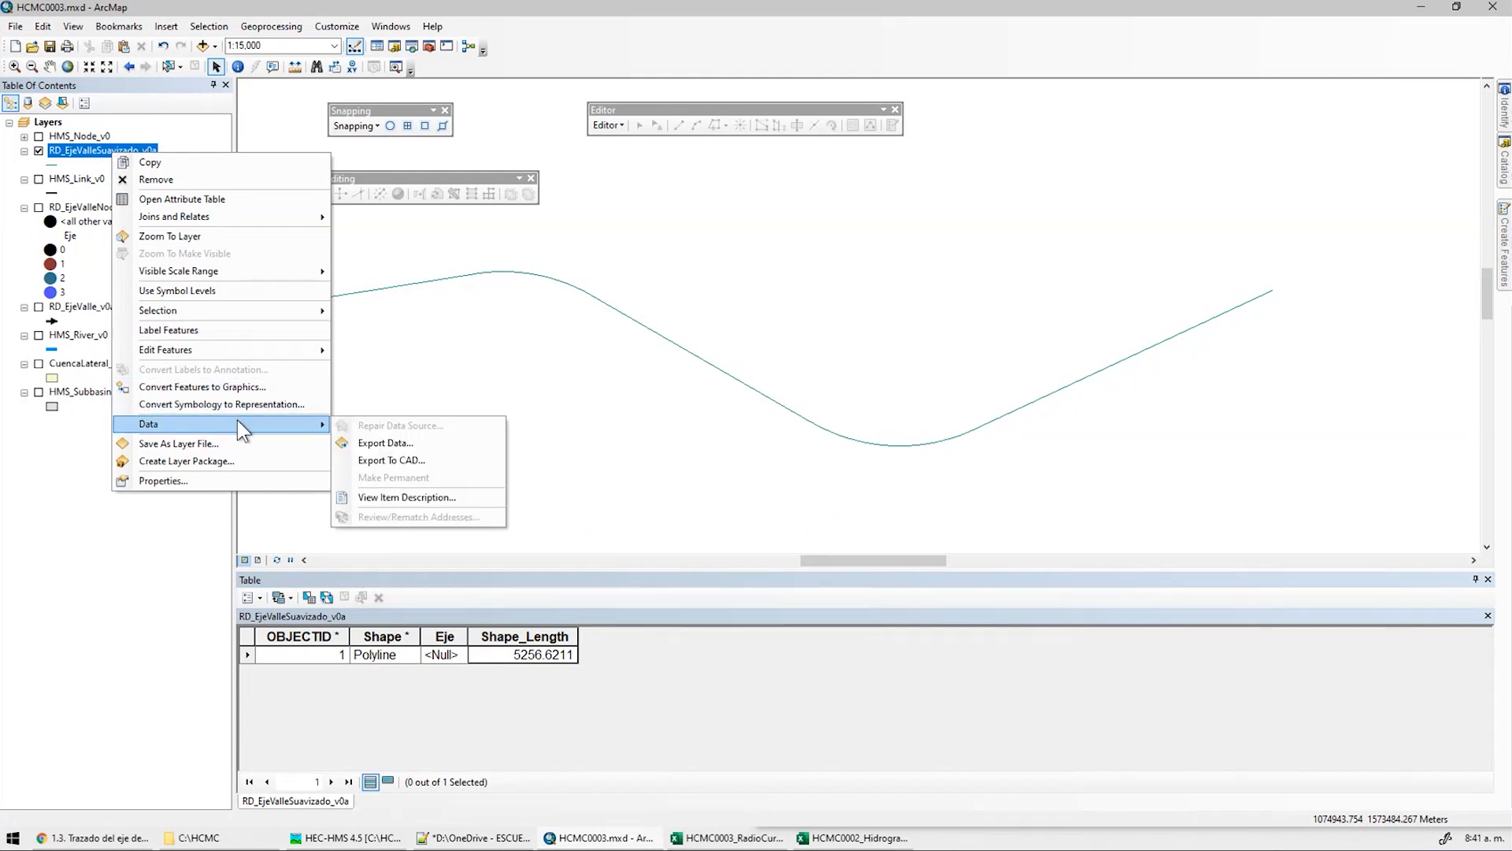
pyautogui.click(398, 440)
pyautogui.click(896, 443)
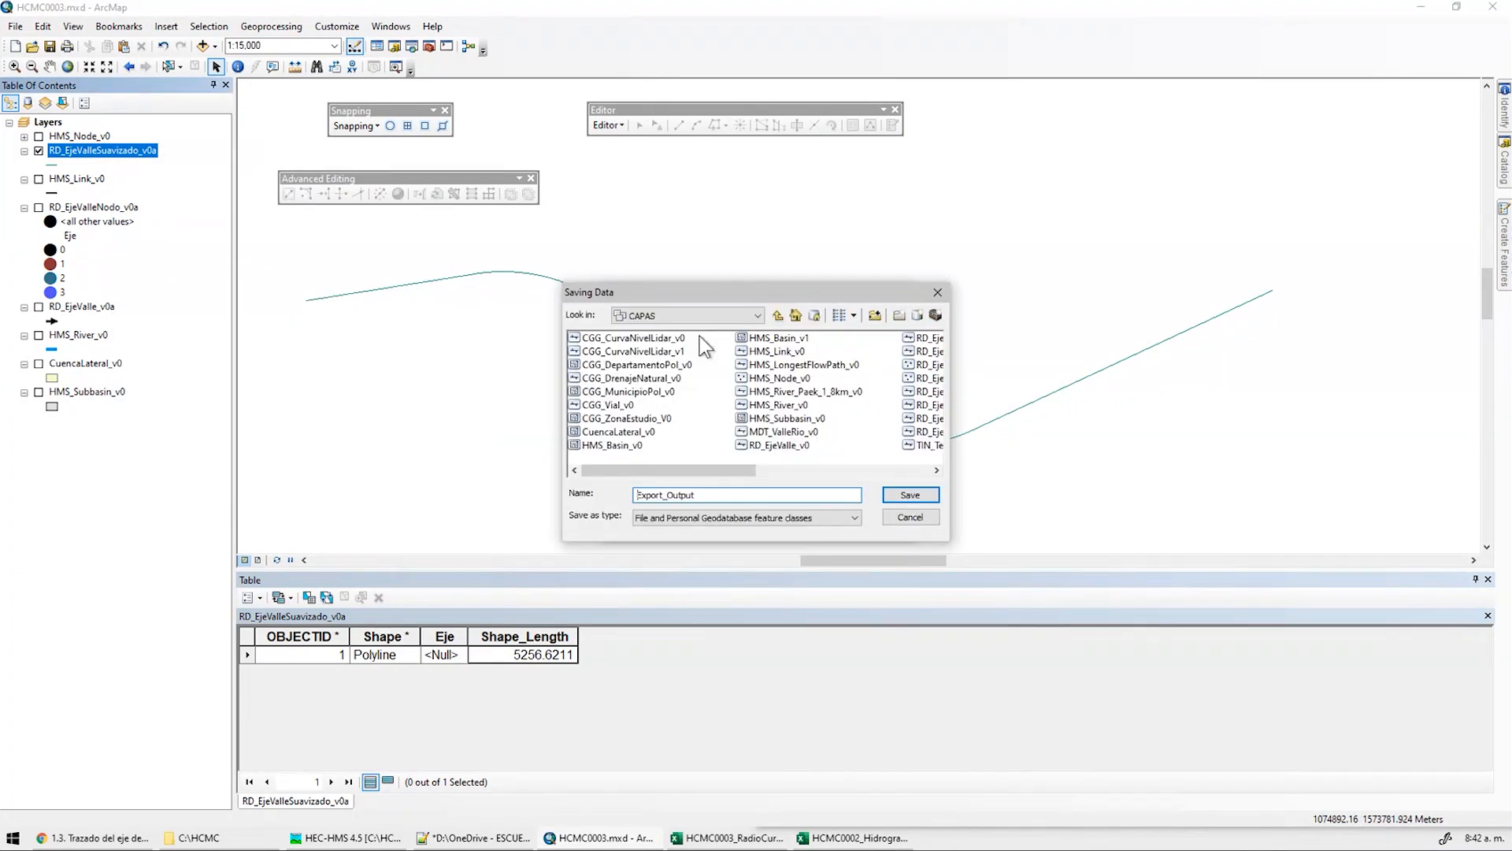
pyautogui.click(757, 315)
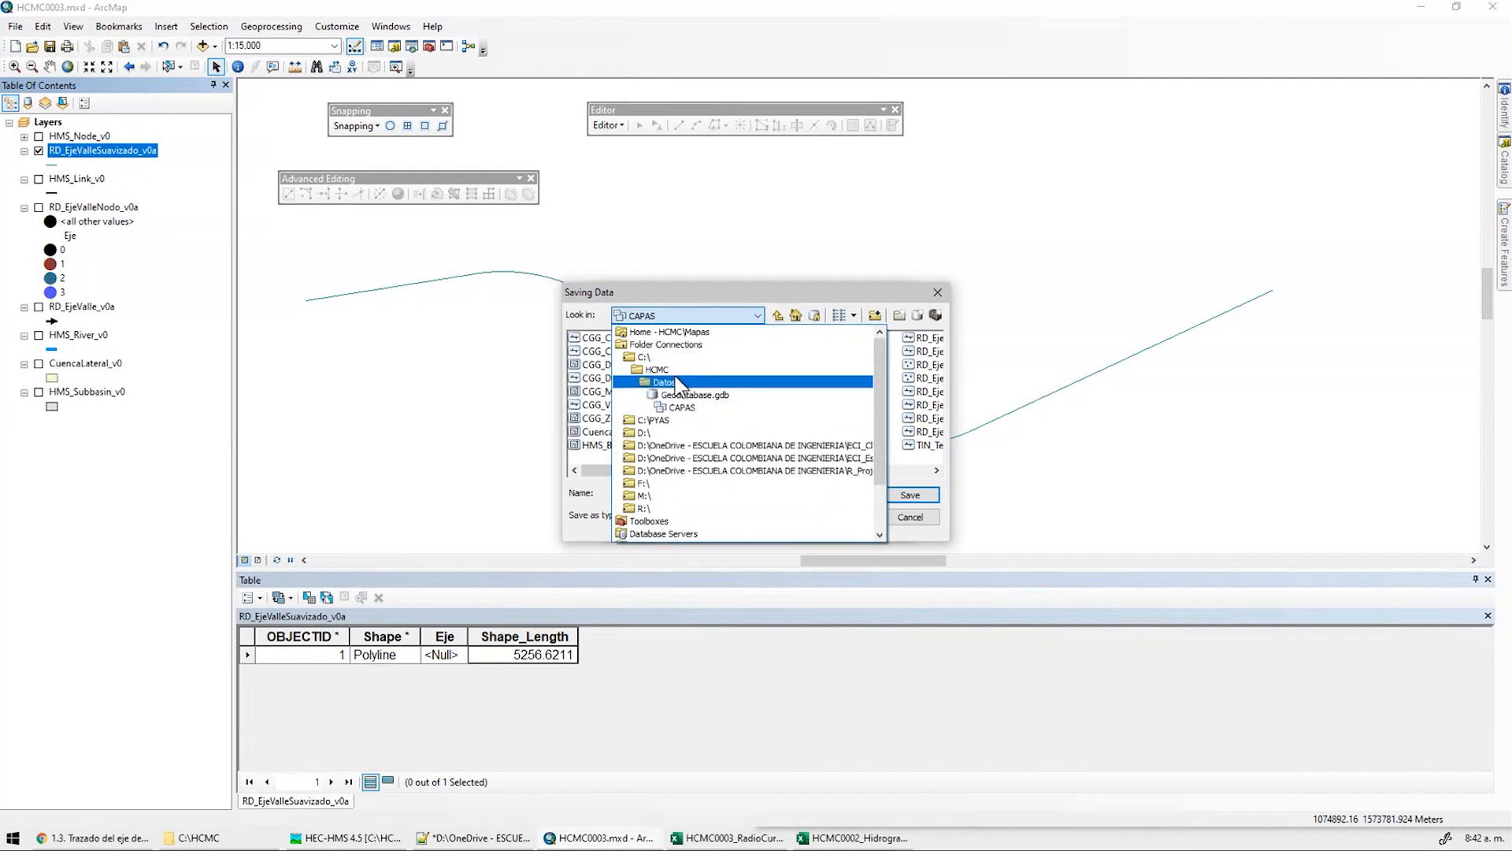
pyautogui.click(679, 382)
pyautogui.doubleClick(591, 338)
pyautogui.click(776, 517)
pyautogui.click(698, 531)
pyautogui.write('RD_EjeValleSuavizado_v0a')
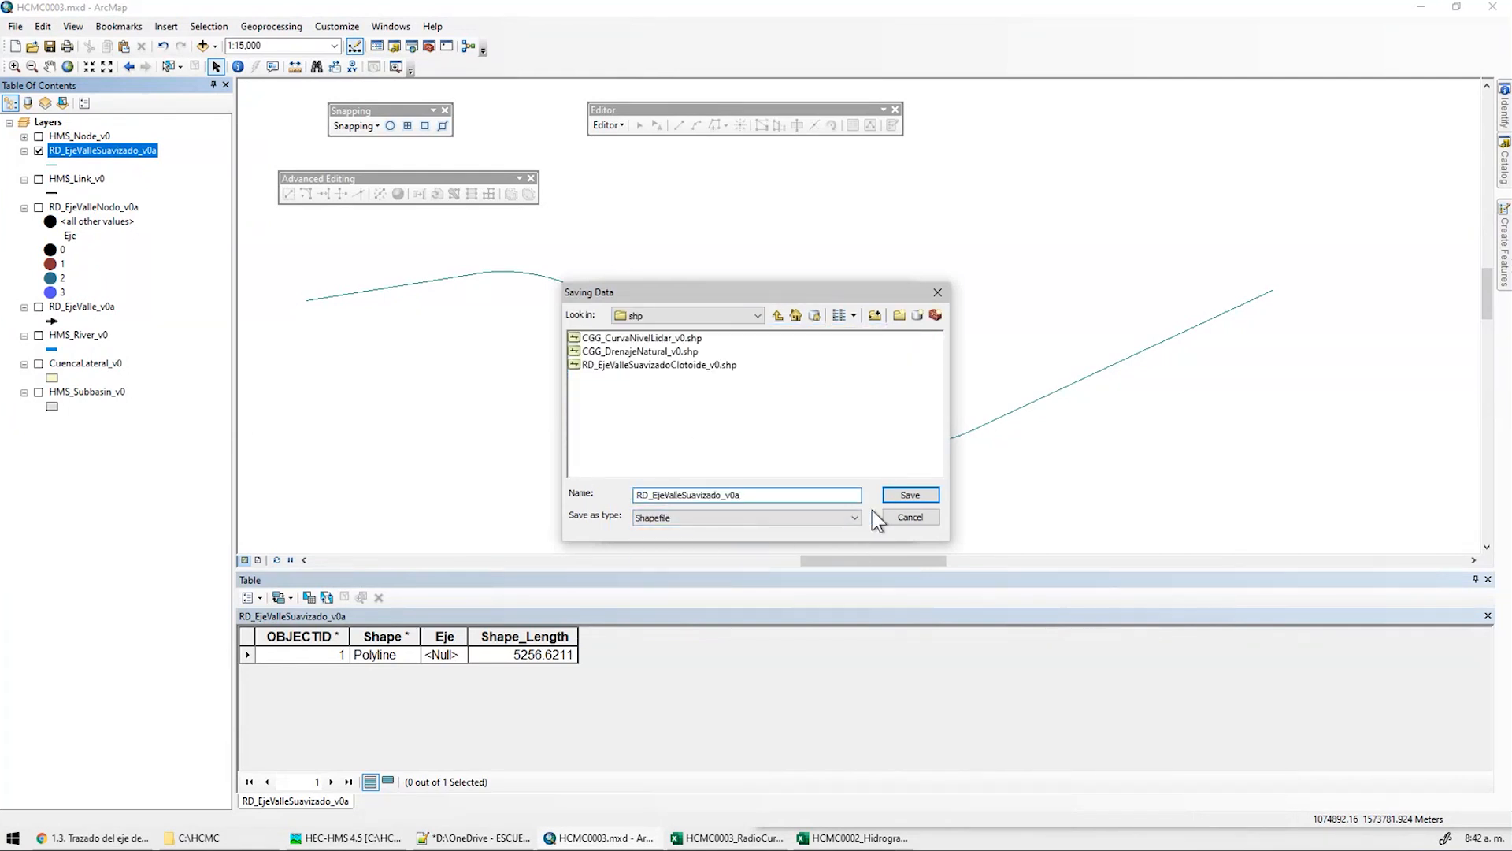
pyautogui.click(922, 493)
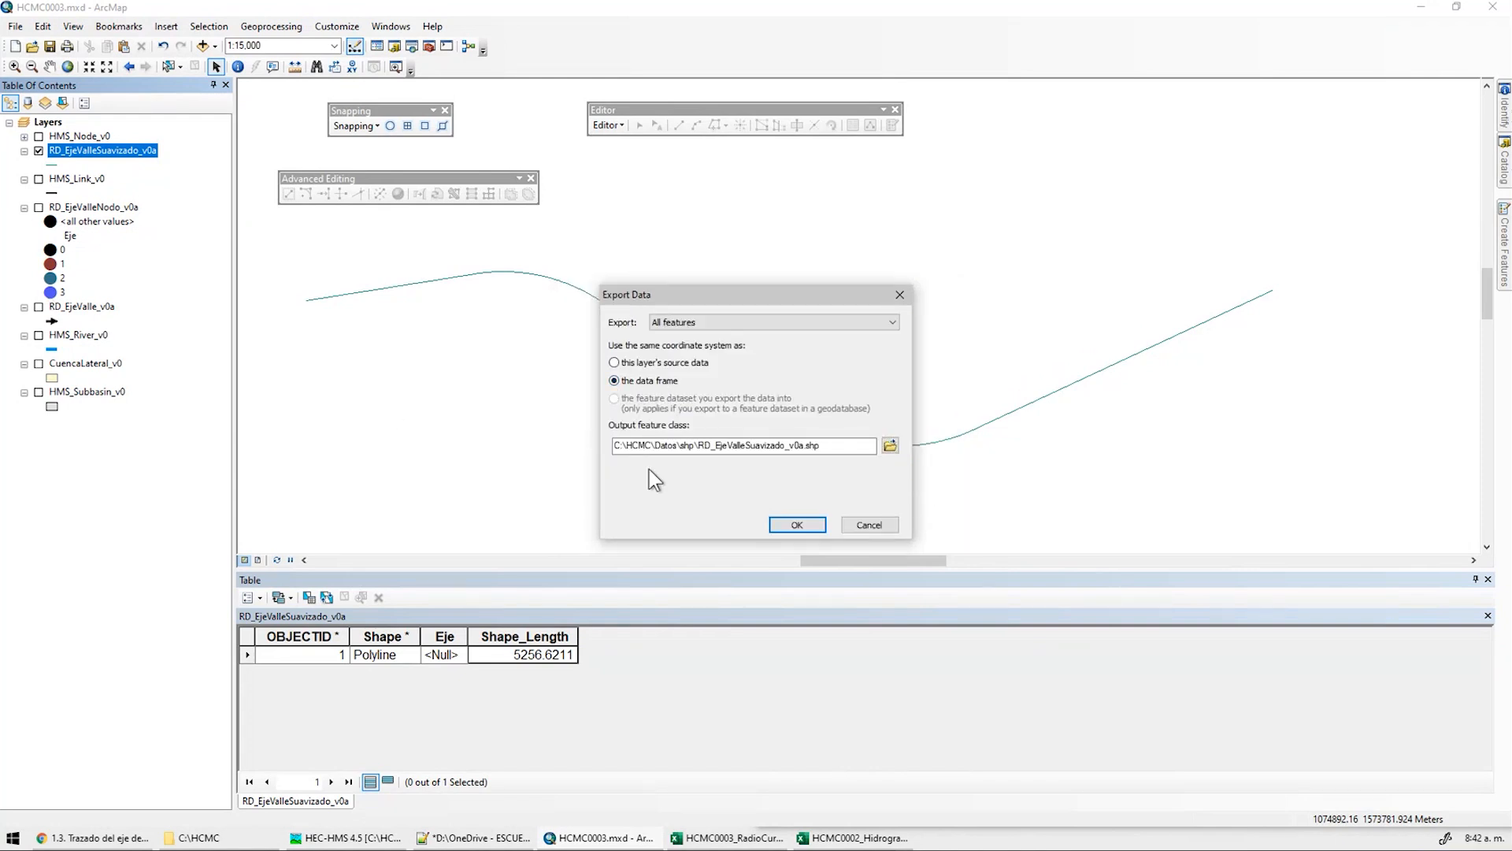
pyautogui.click(797, 525)
pyautogui.scroll(-3, 884, 496)
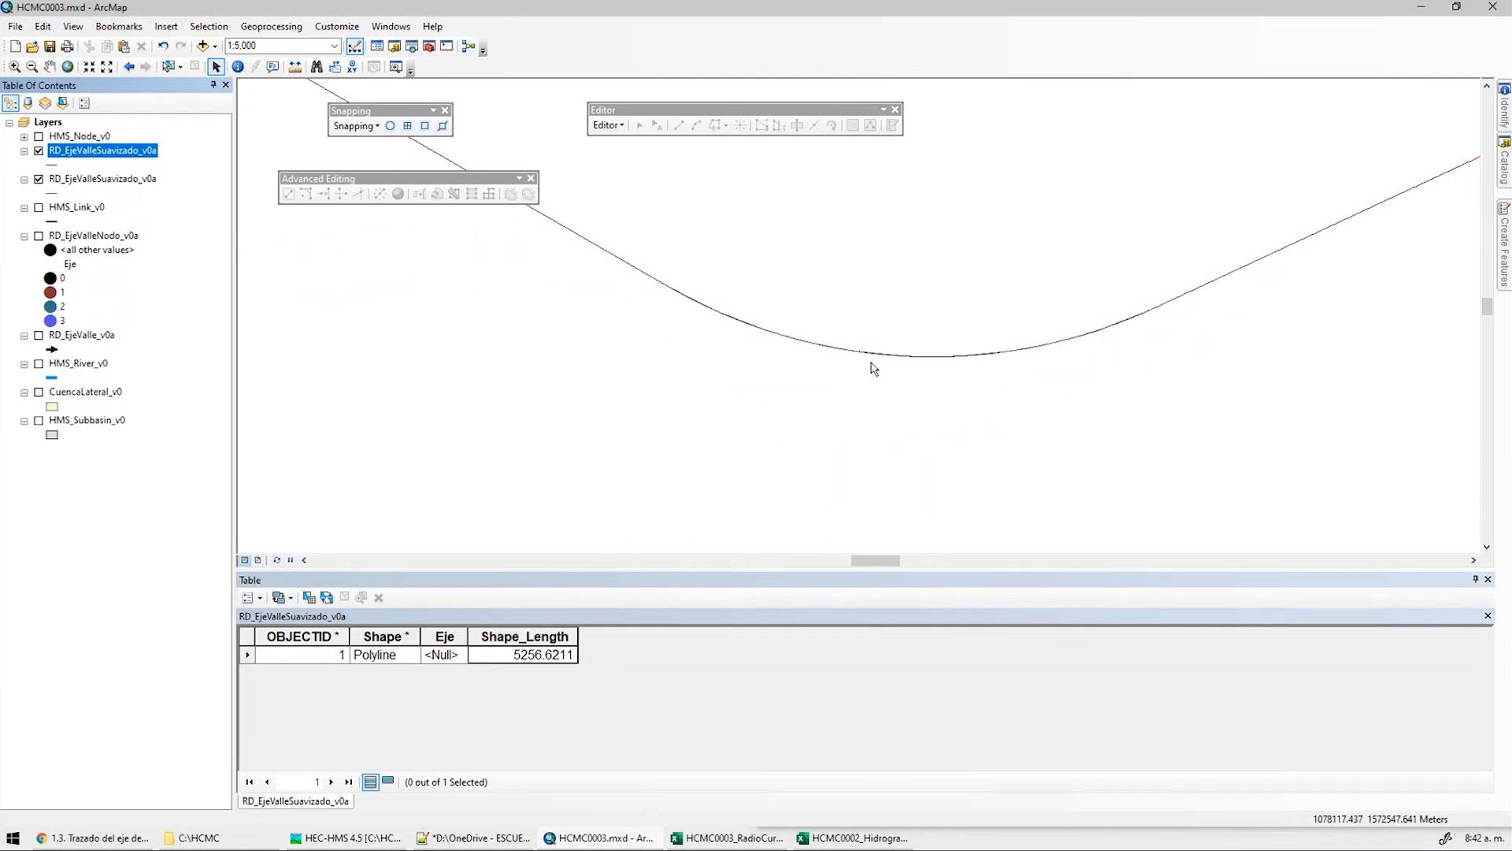
# Hide the duplicate layer, check the exported layer's data source and draw it with a thick orange-red symbol
pyautogui.click(39, 179)
pyautogui.rightClick(100, 161)
pyautogui.click(189, 480)
pyautogui.click(560, 243)
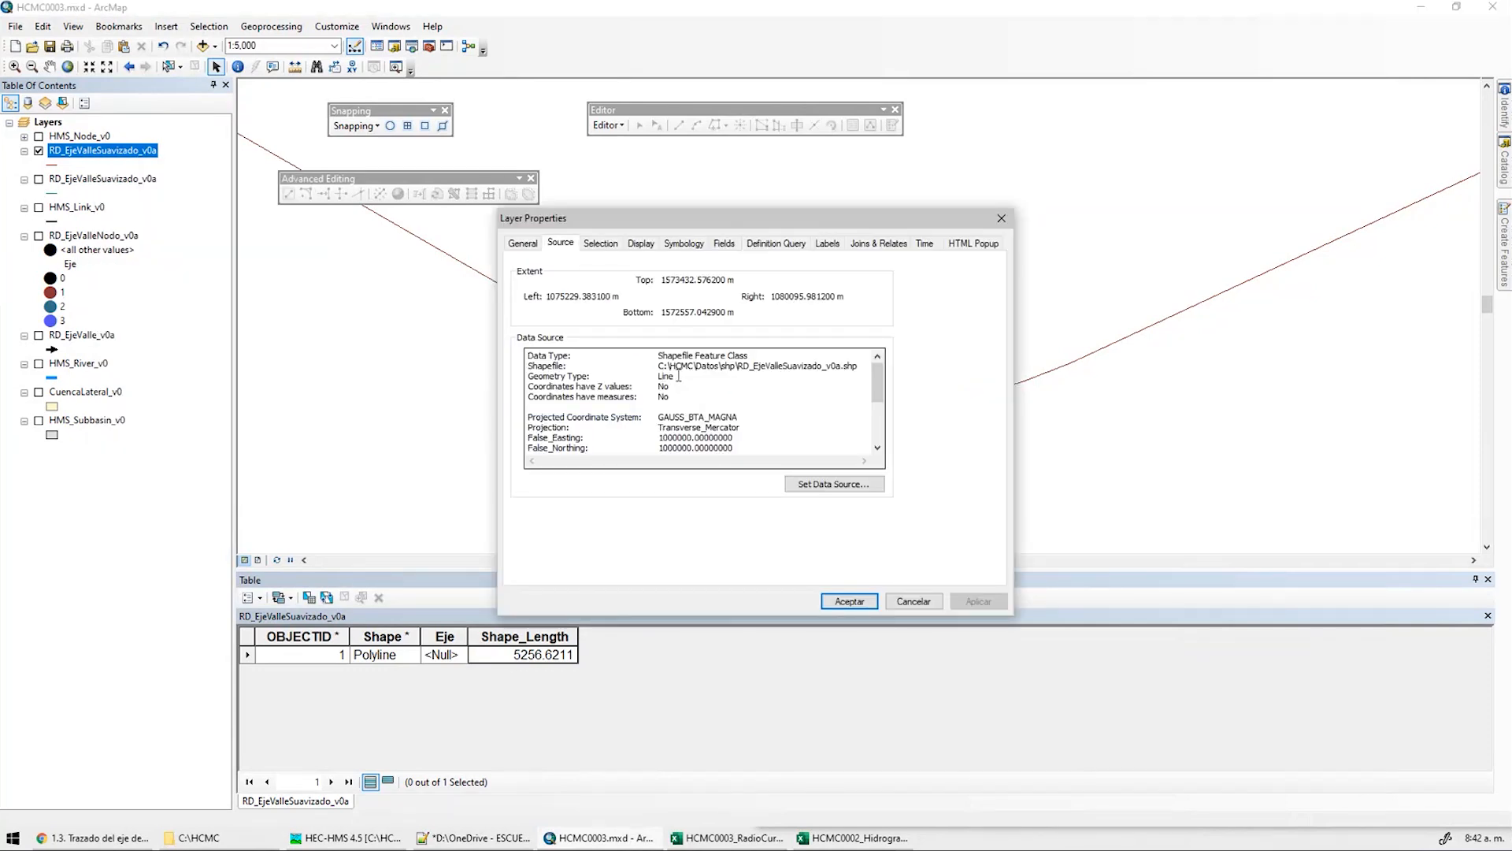
pyautogui.click(914, 602)
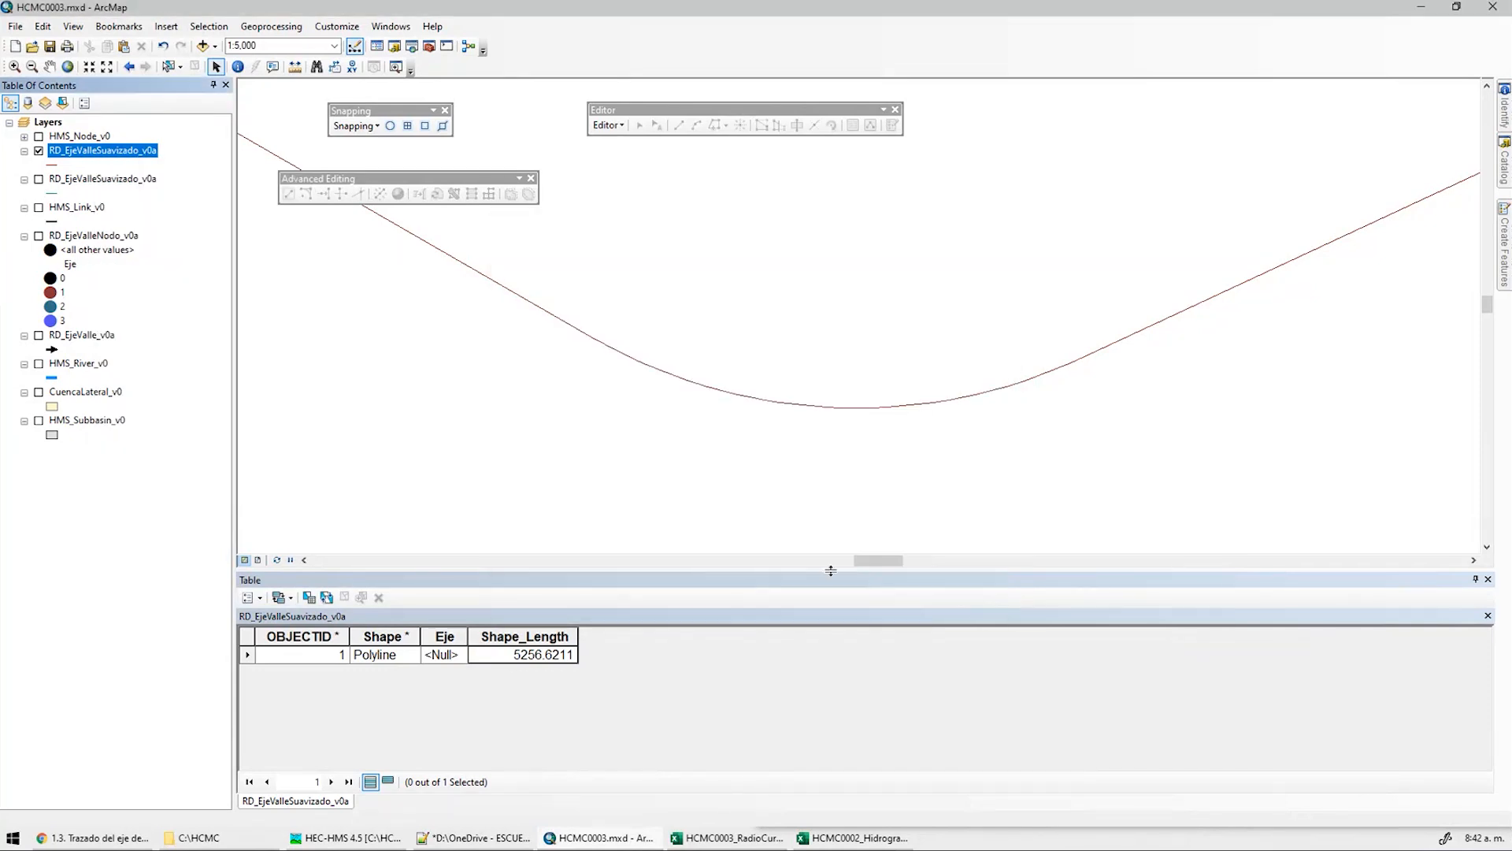
pyautogui.click(52, 164)
pyautogui.doubleClick(581, 319)
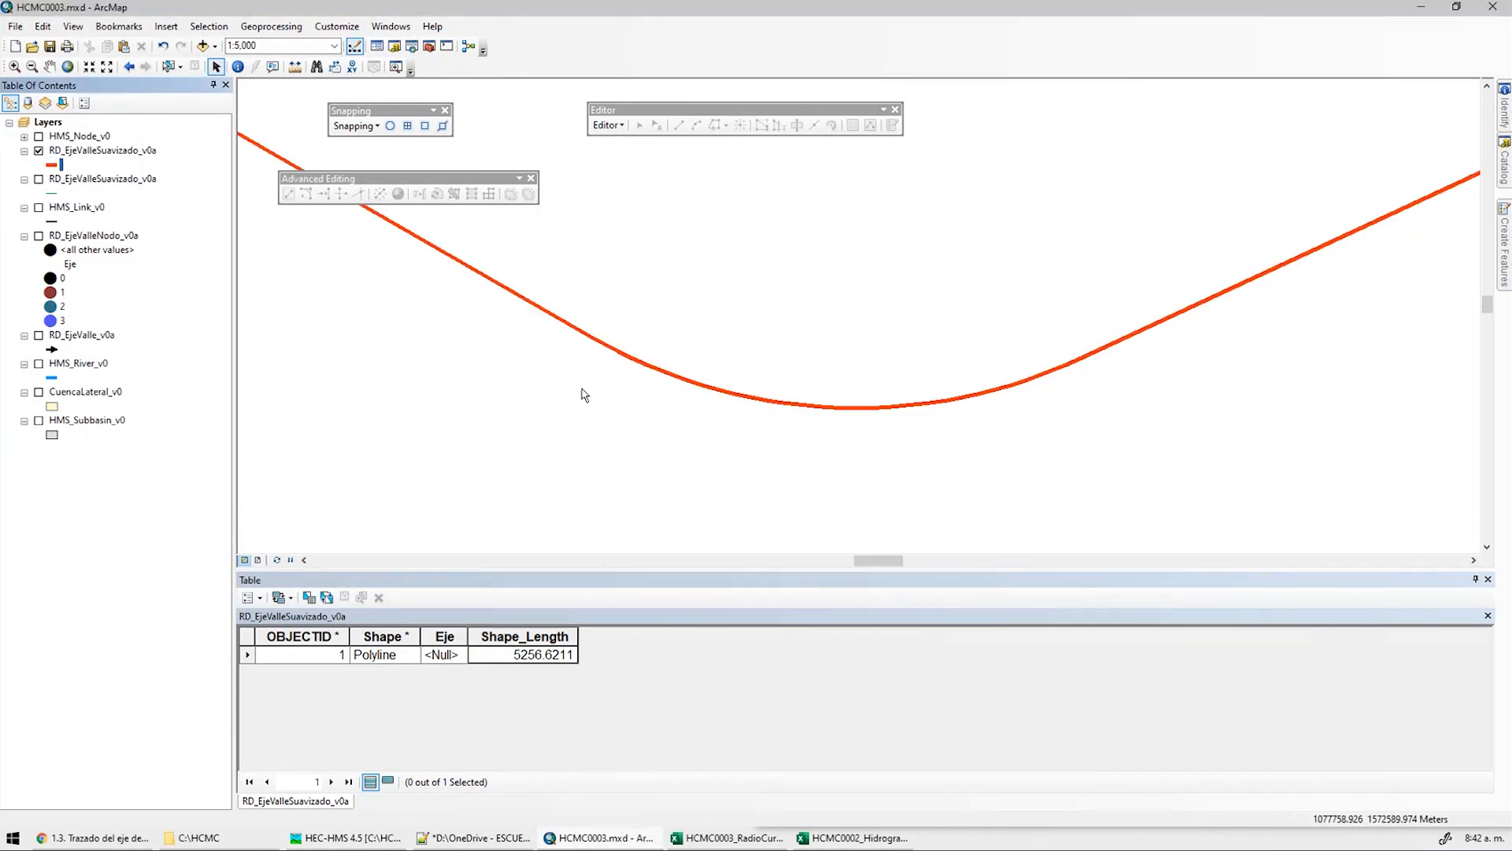
# Start editing the shp folder workspace and inspect the exported line's vertices, then open the Editor menu
pyautogui.click(607, 125)
pyautogui.click(630, 145)
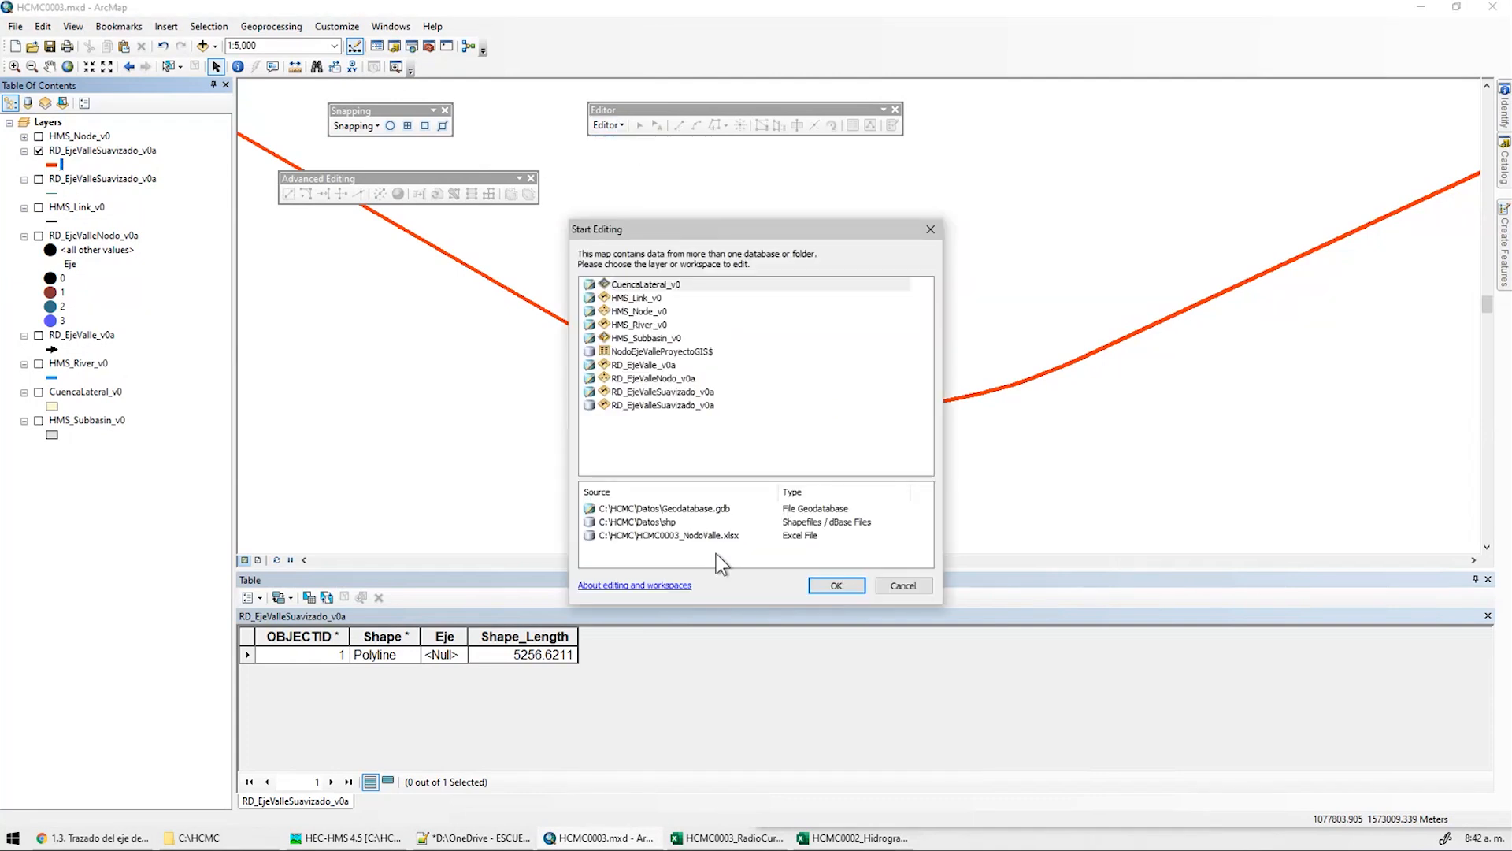
pyautogui.click(668, 523)
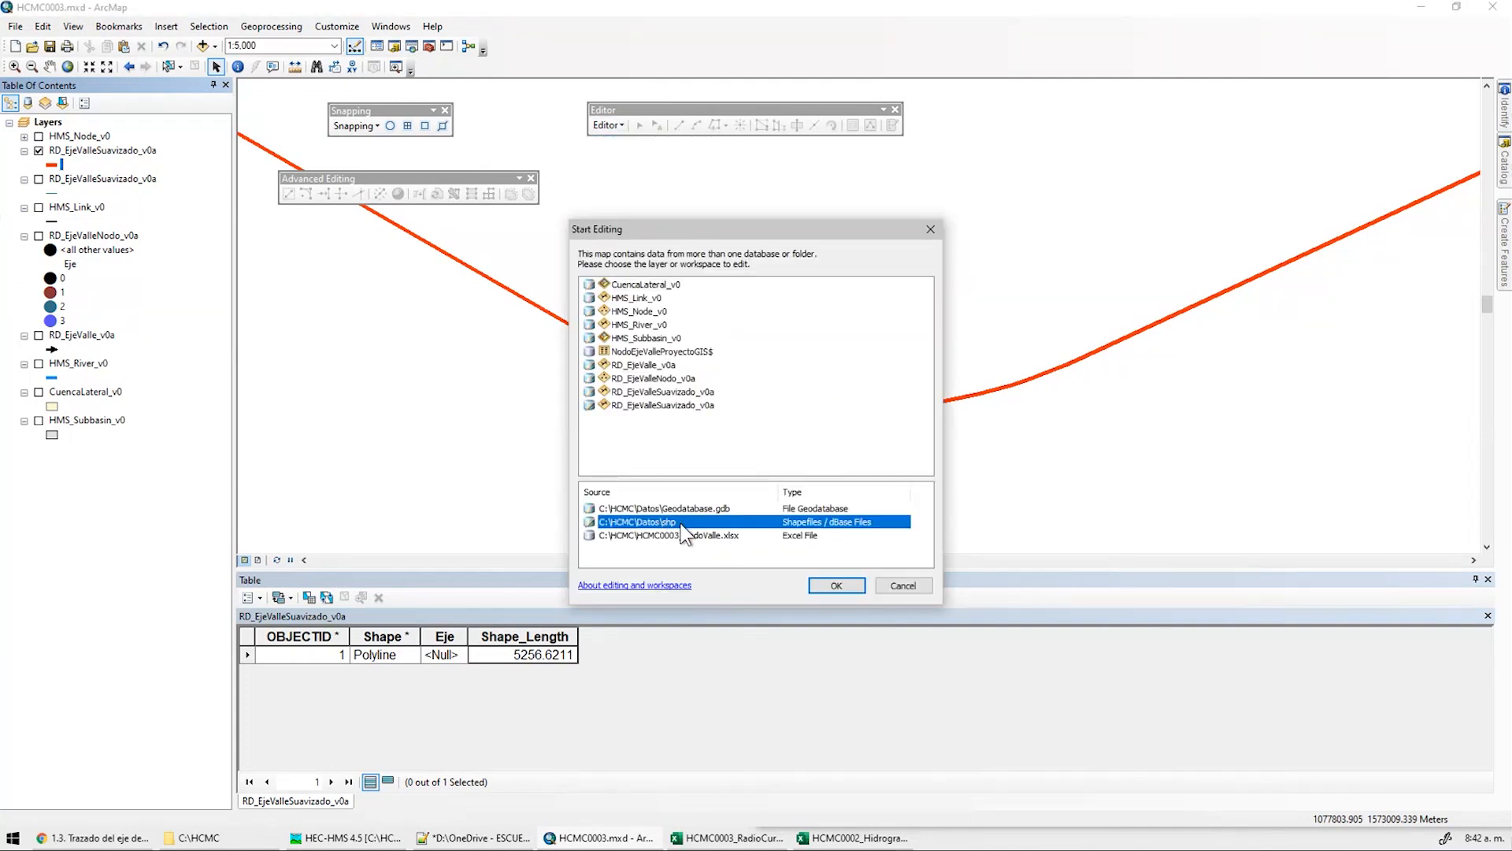
pyautogui.click(836, 585)
pyautogui.doubleClick(731, 396)
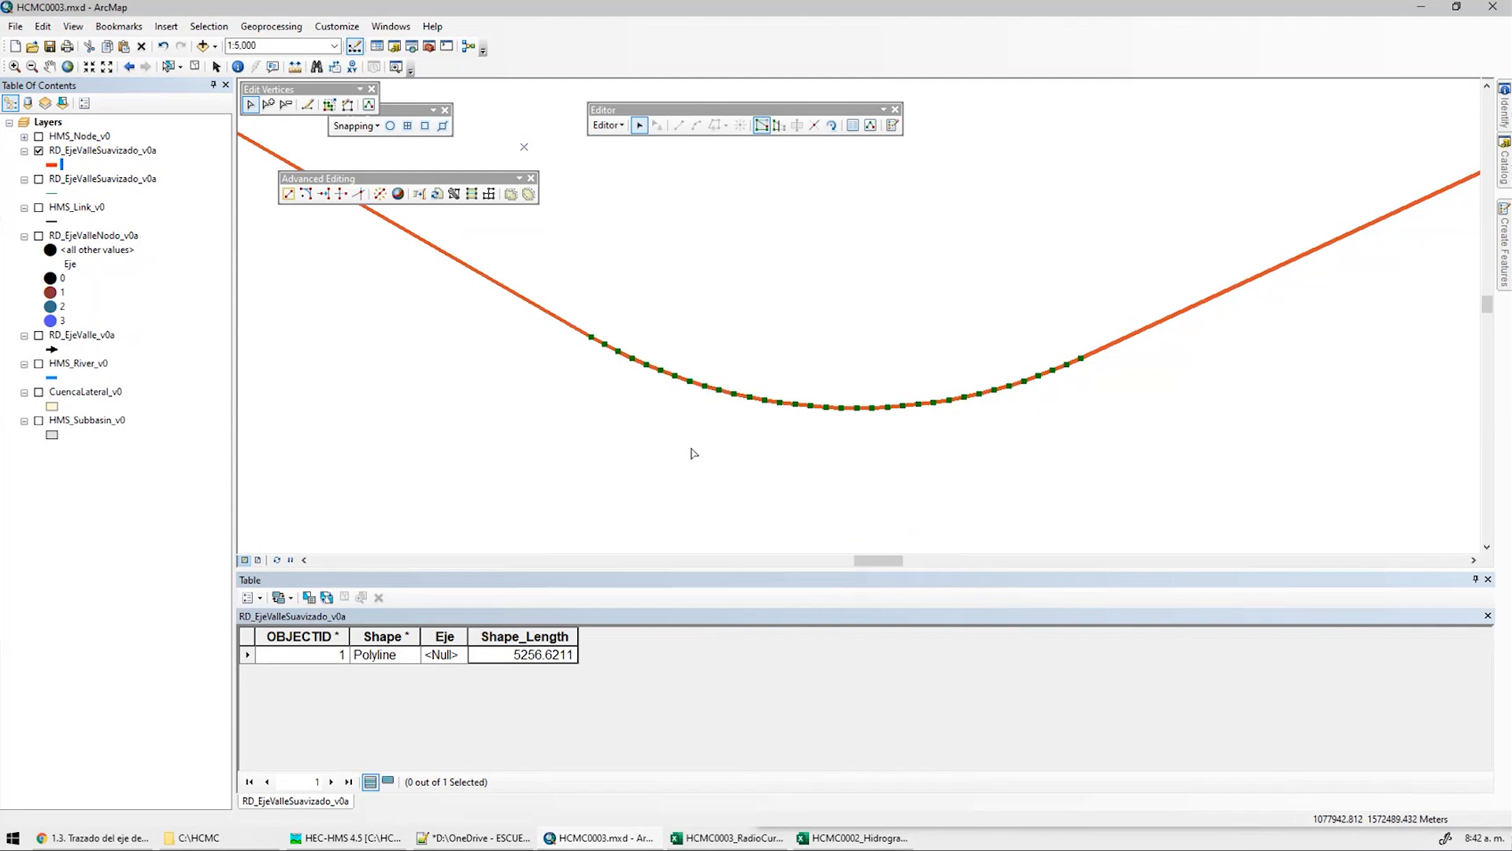
pyautogui.scroll(-1, 713, 444)
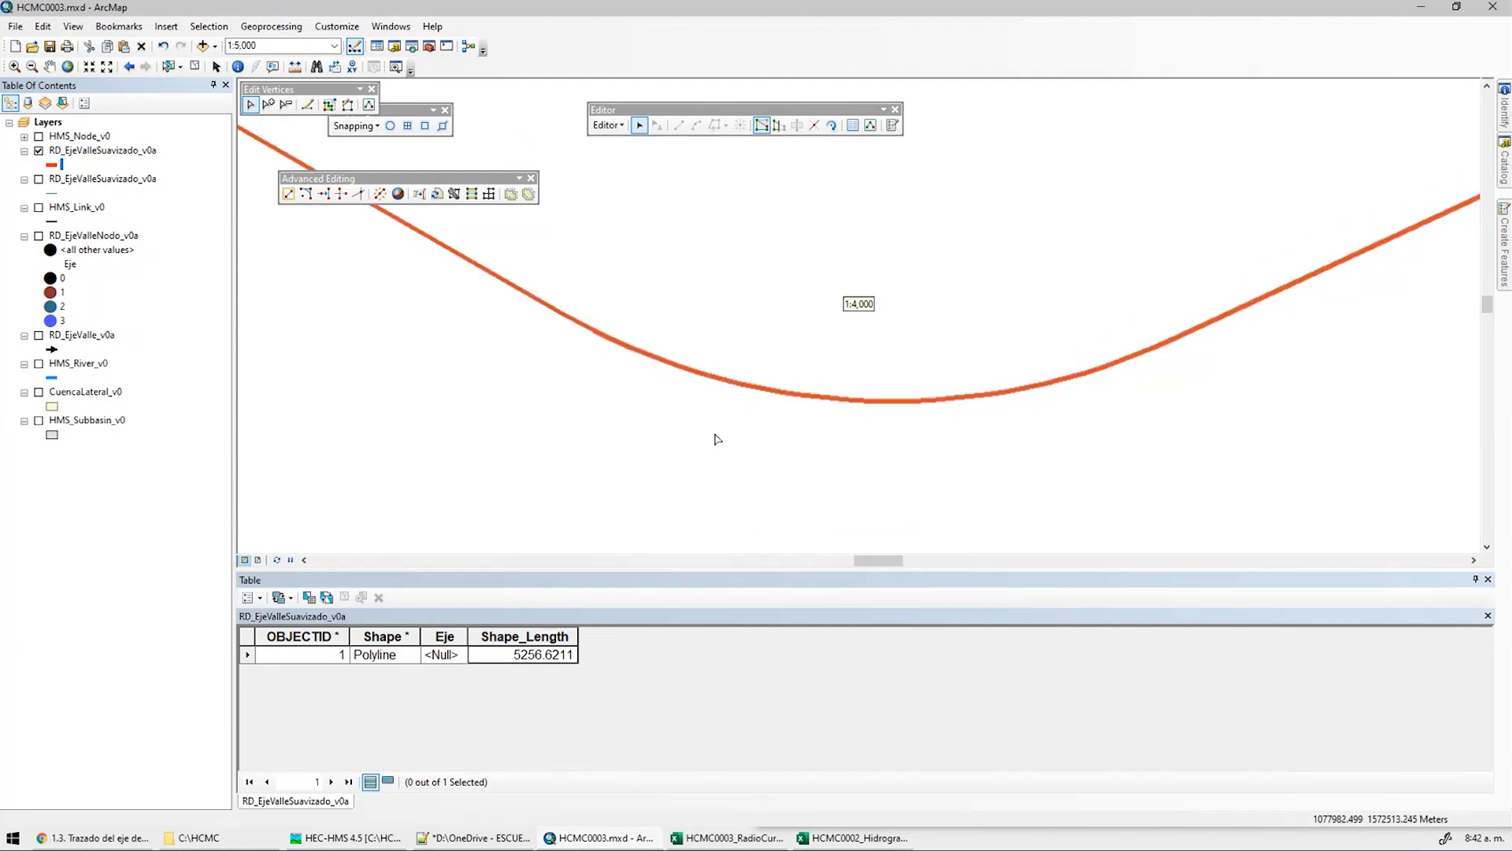
pyautogui.scroll(-2, 1087, 388)
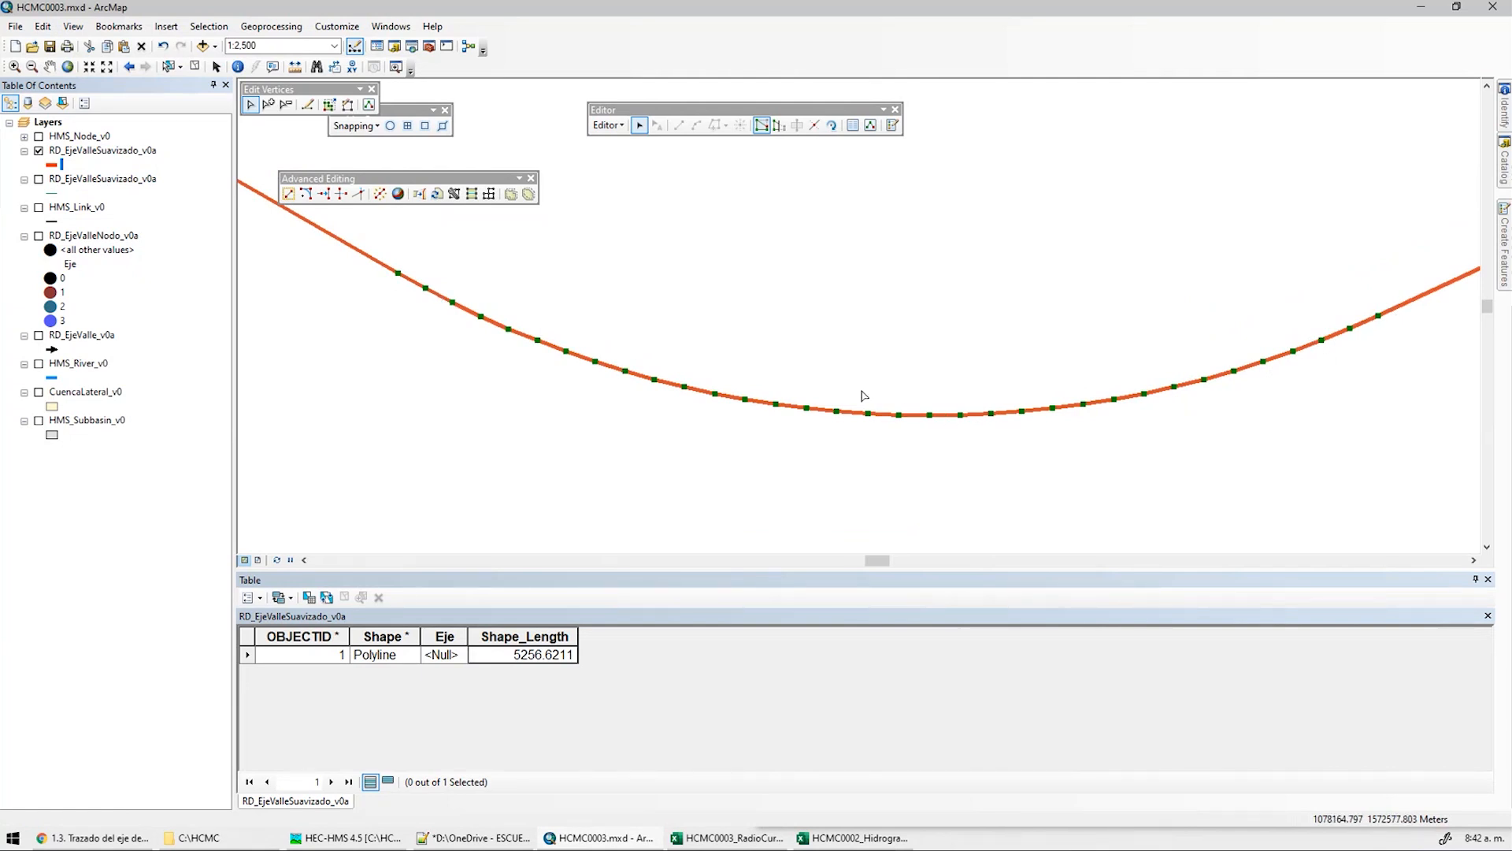
pyautogui.click(706, 326)
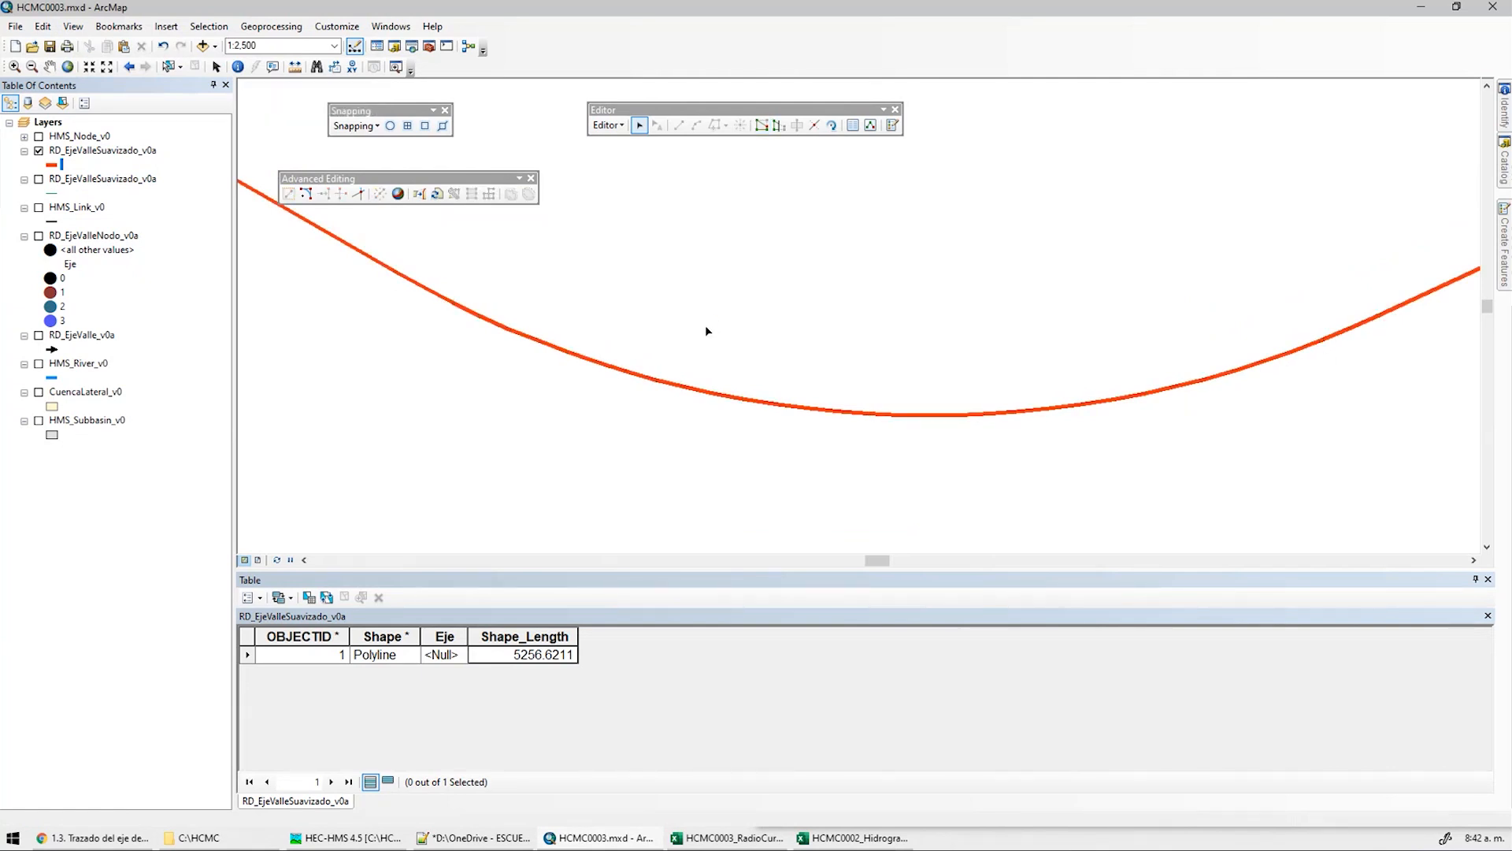
pyautogui.click(610, 125)
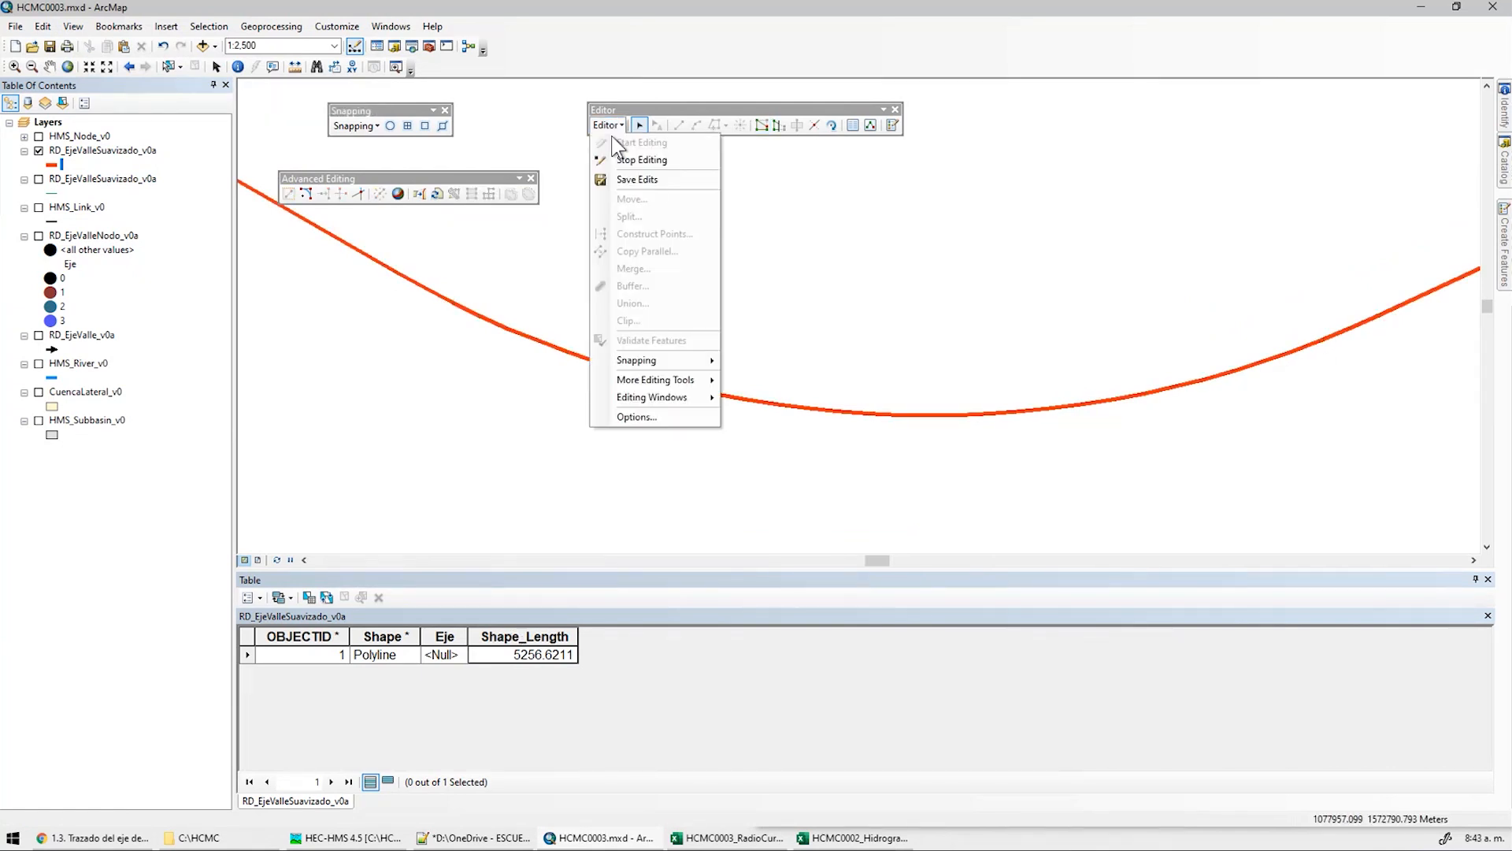
# Stop editing and recalculate the shapefile copy's Shape_Leng in meters, comparing it with the other table
pyautogui.click(623, 155)
pyautogui.rightClick(499, 640)
pyautogui.click(110, 151)
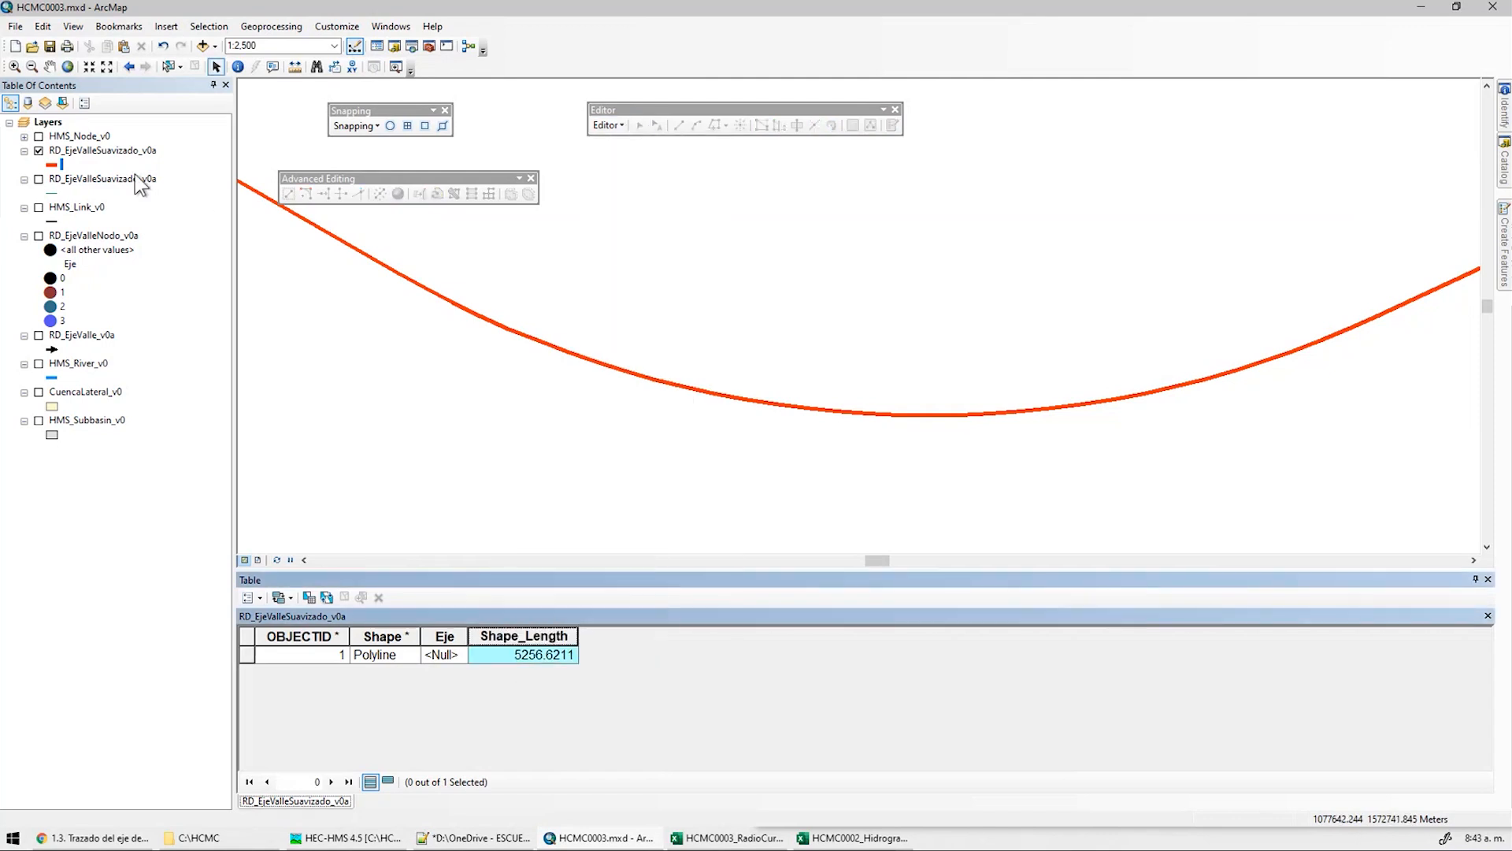
pyautogui.click(191, 197)
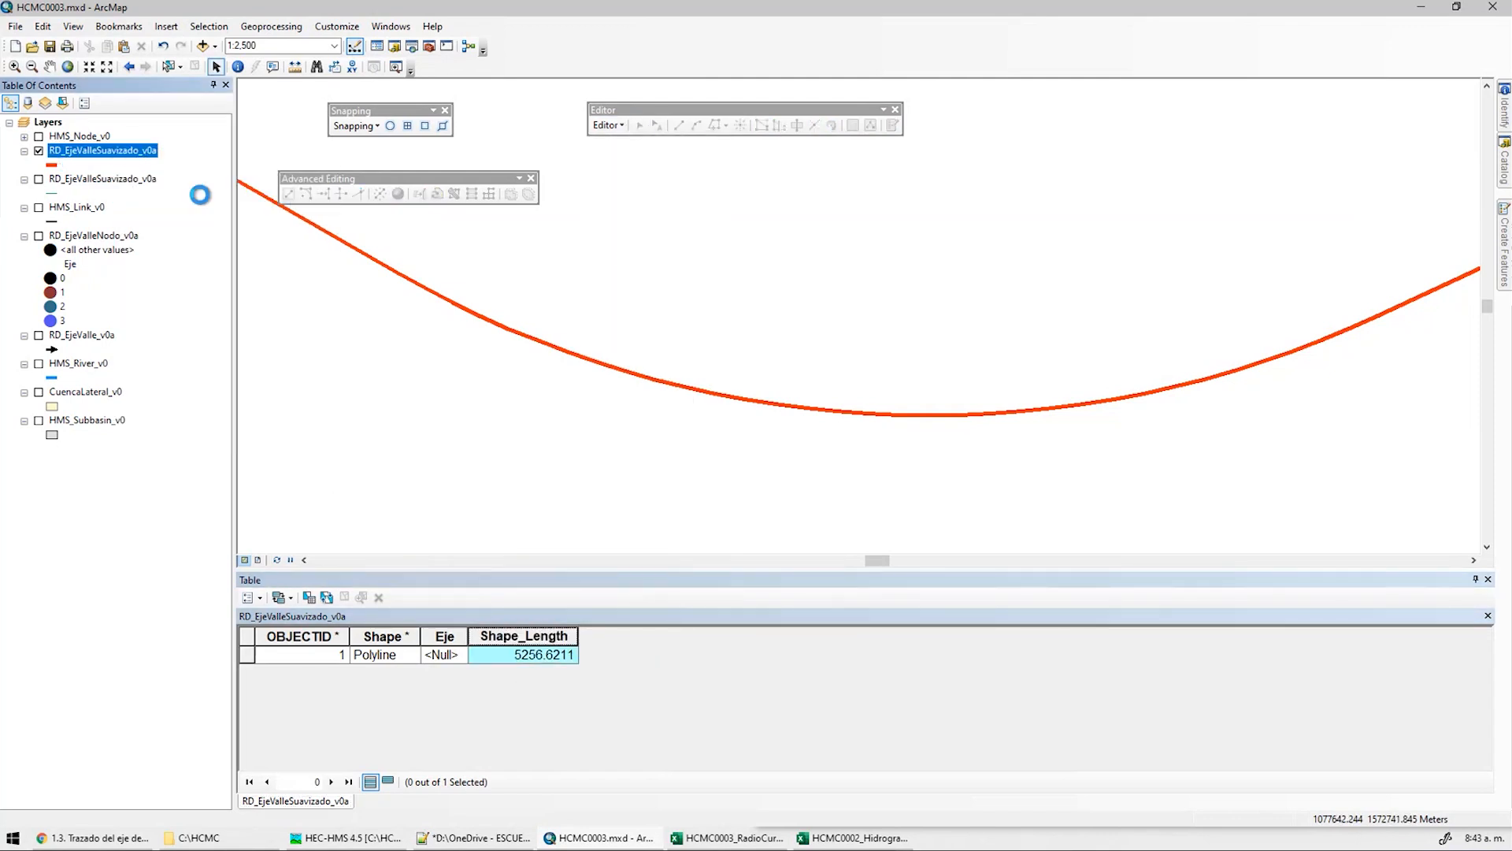
pyautogui.rightClick(553, 636)
pyautogui.click(659, 545)
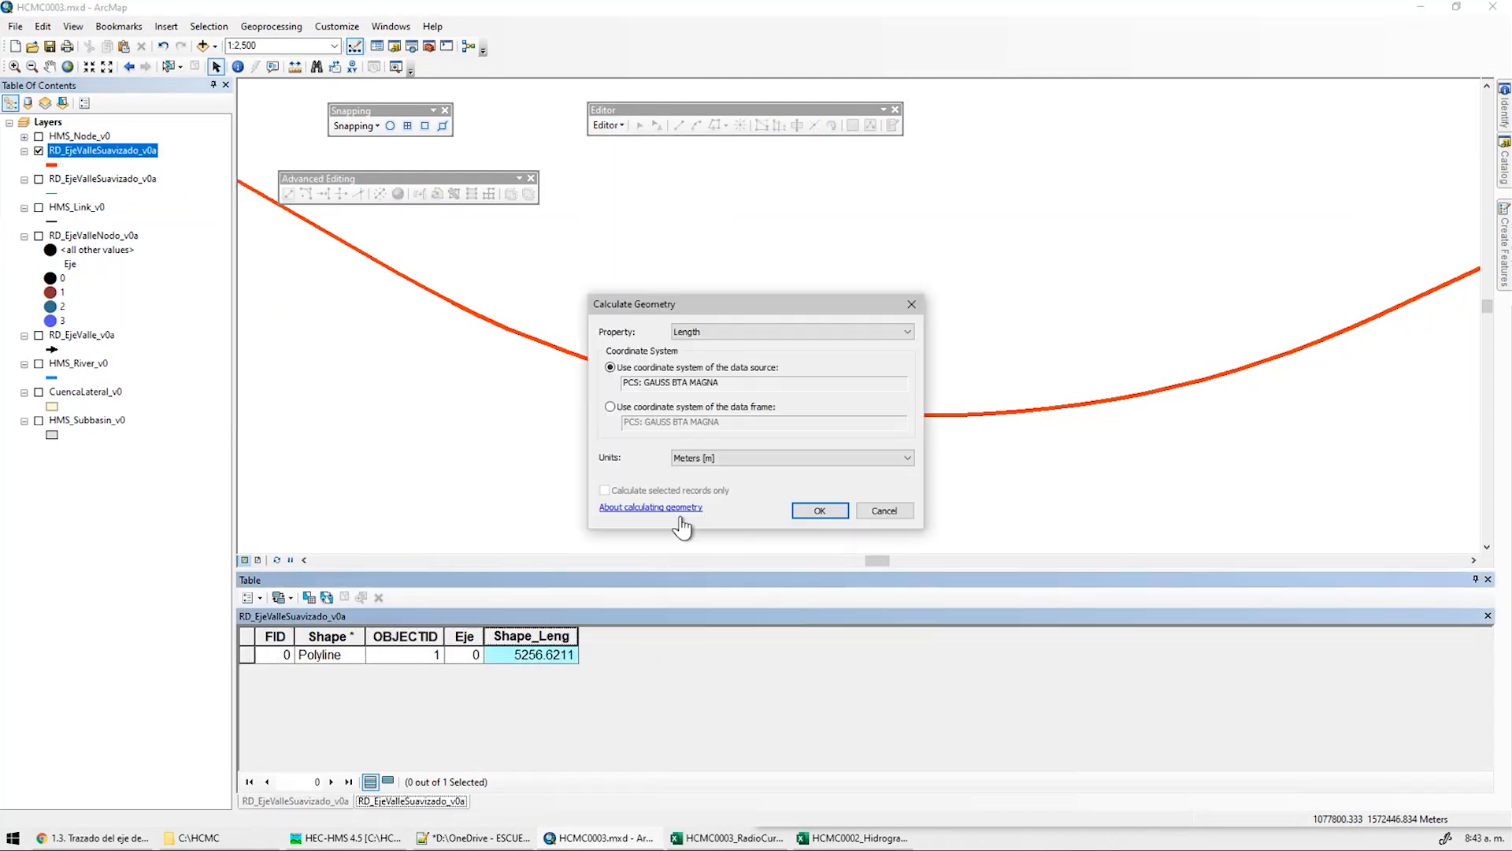
pyautogui.click(821, 505)
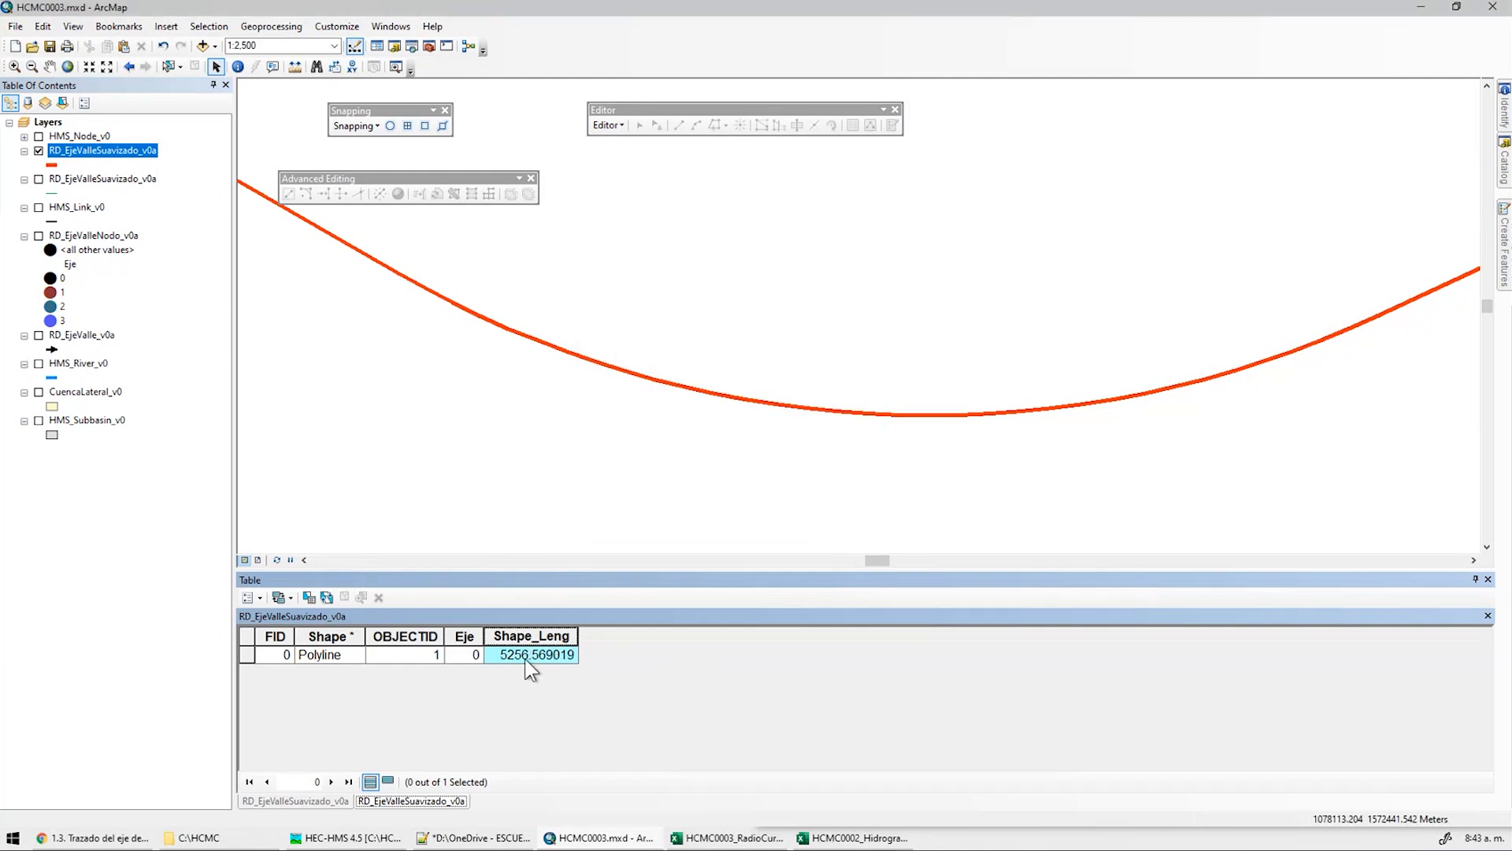
pyautogui.click(295, 801)
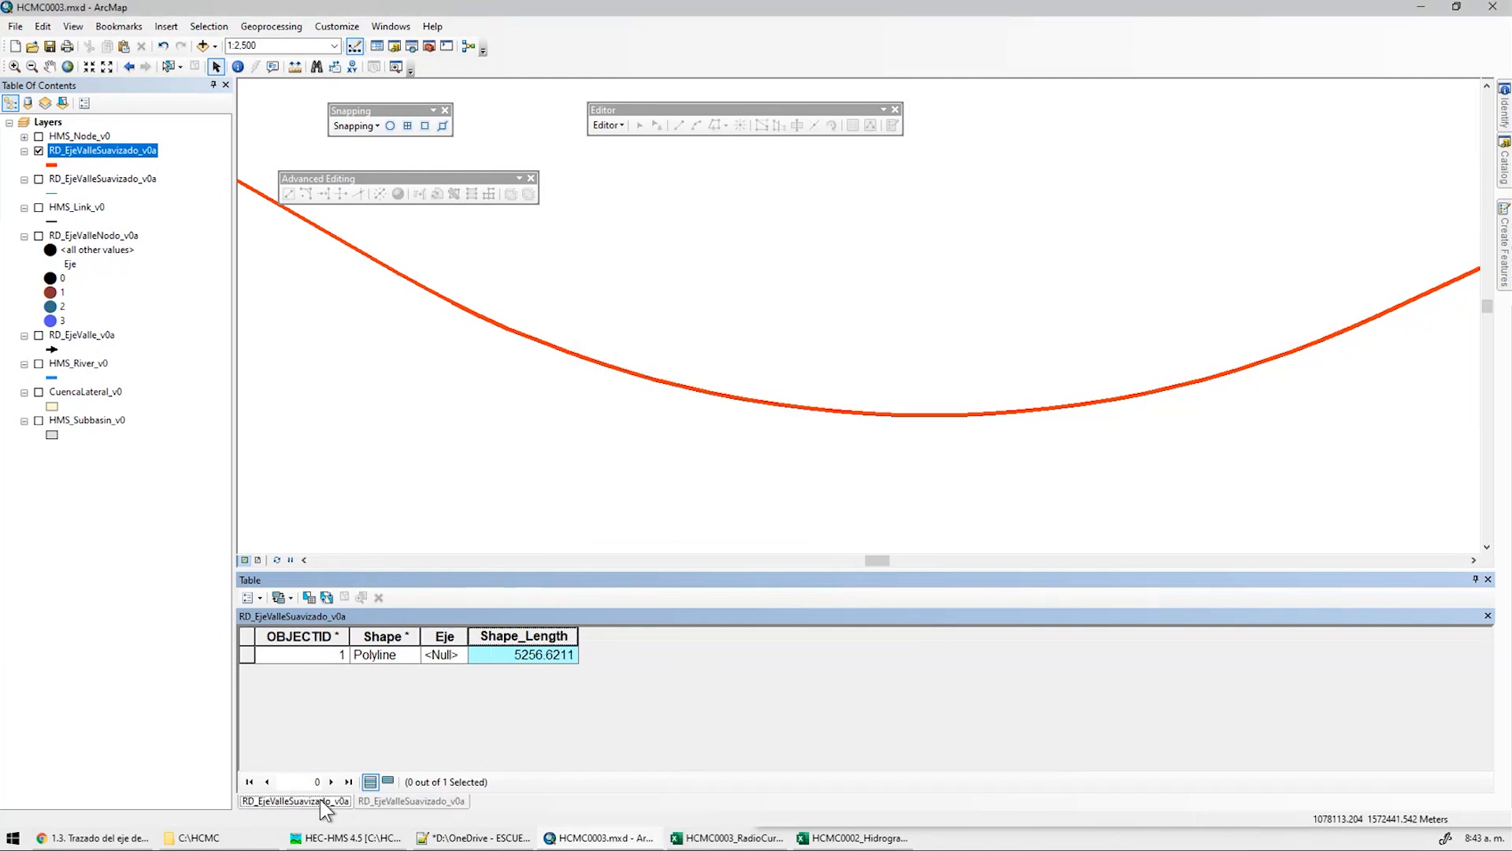
pyautogui.click(399, 797)
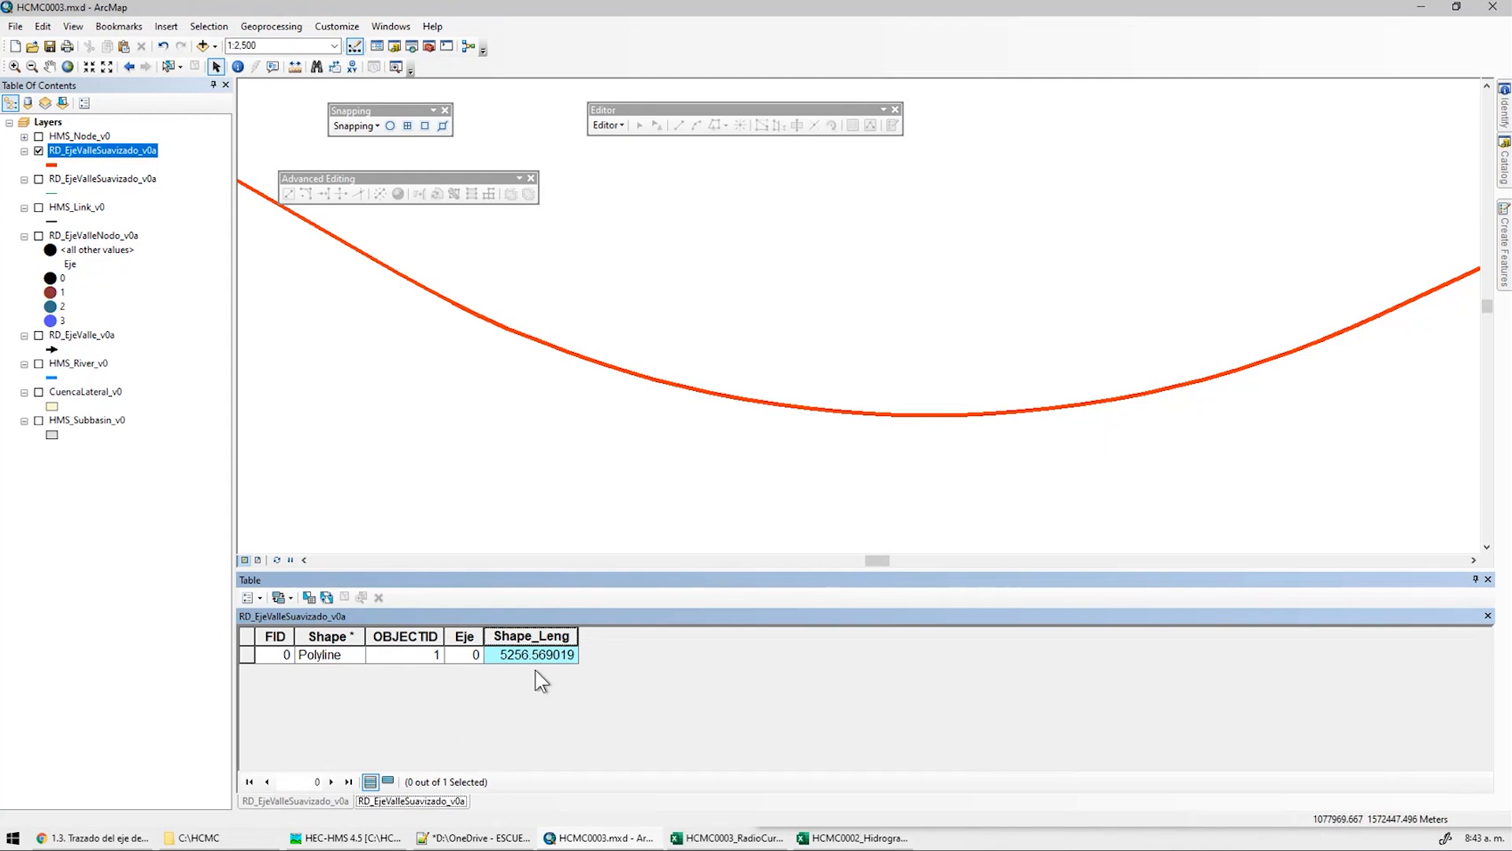
pyautogui.scroll(4, 706, 396)
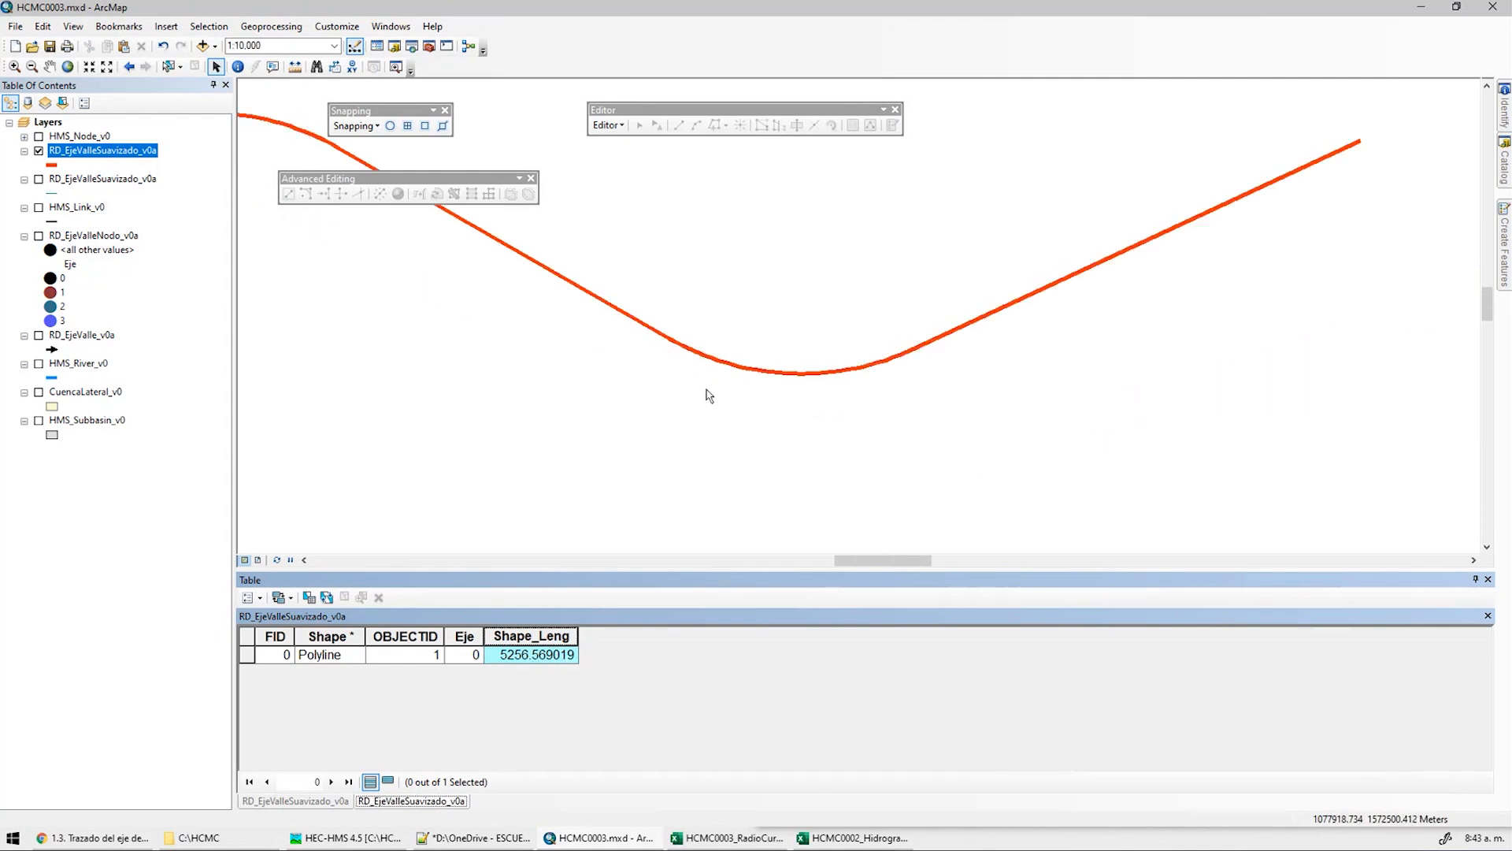
pyautogui.scroll(2, 788, 473)
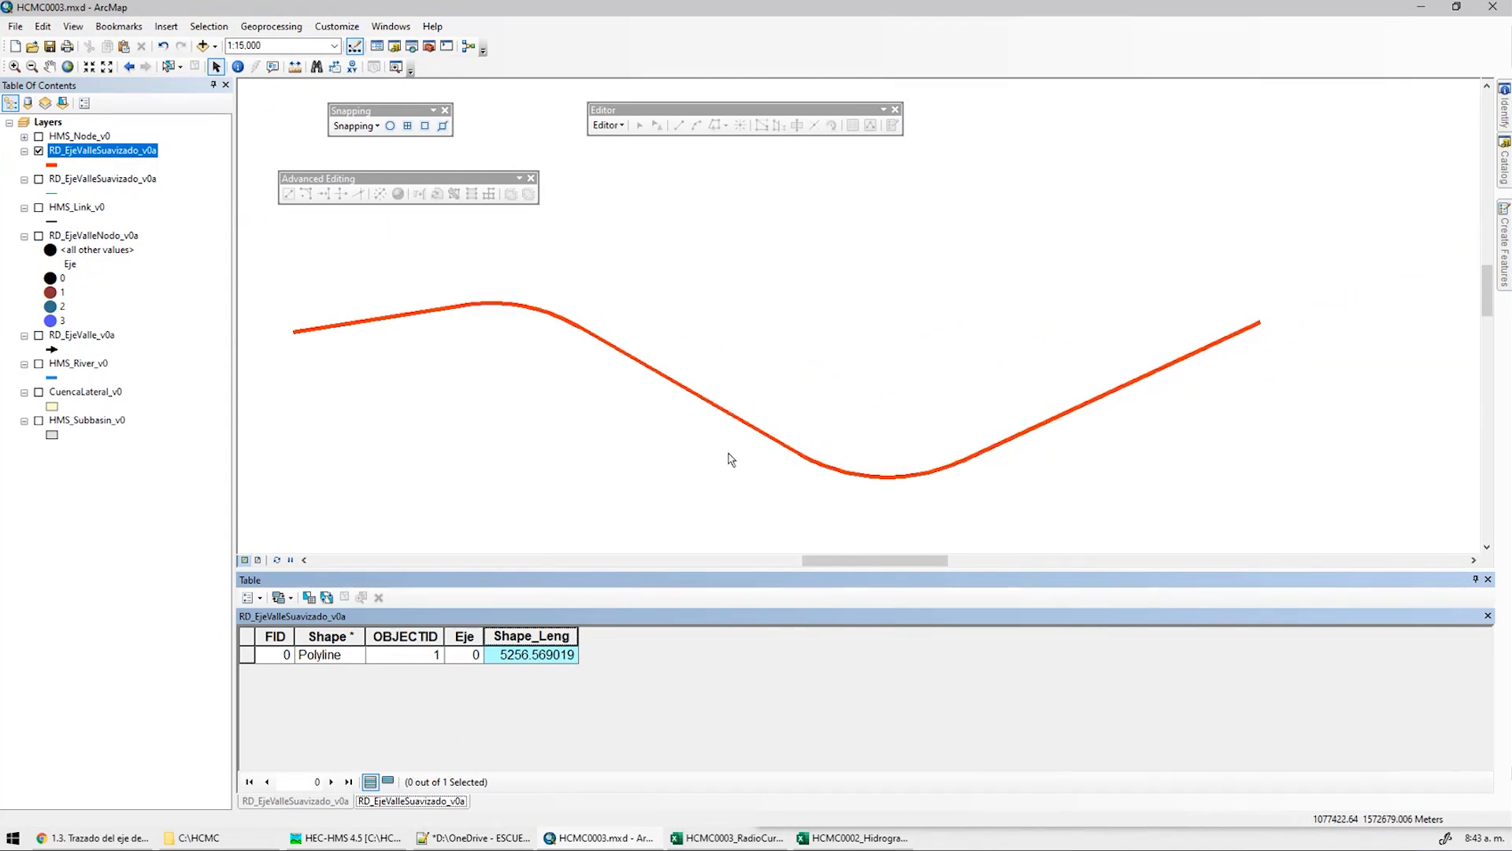
pyautogui.click(407, 361)
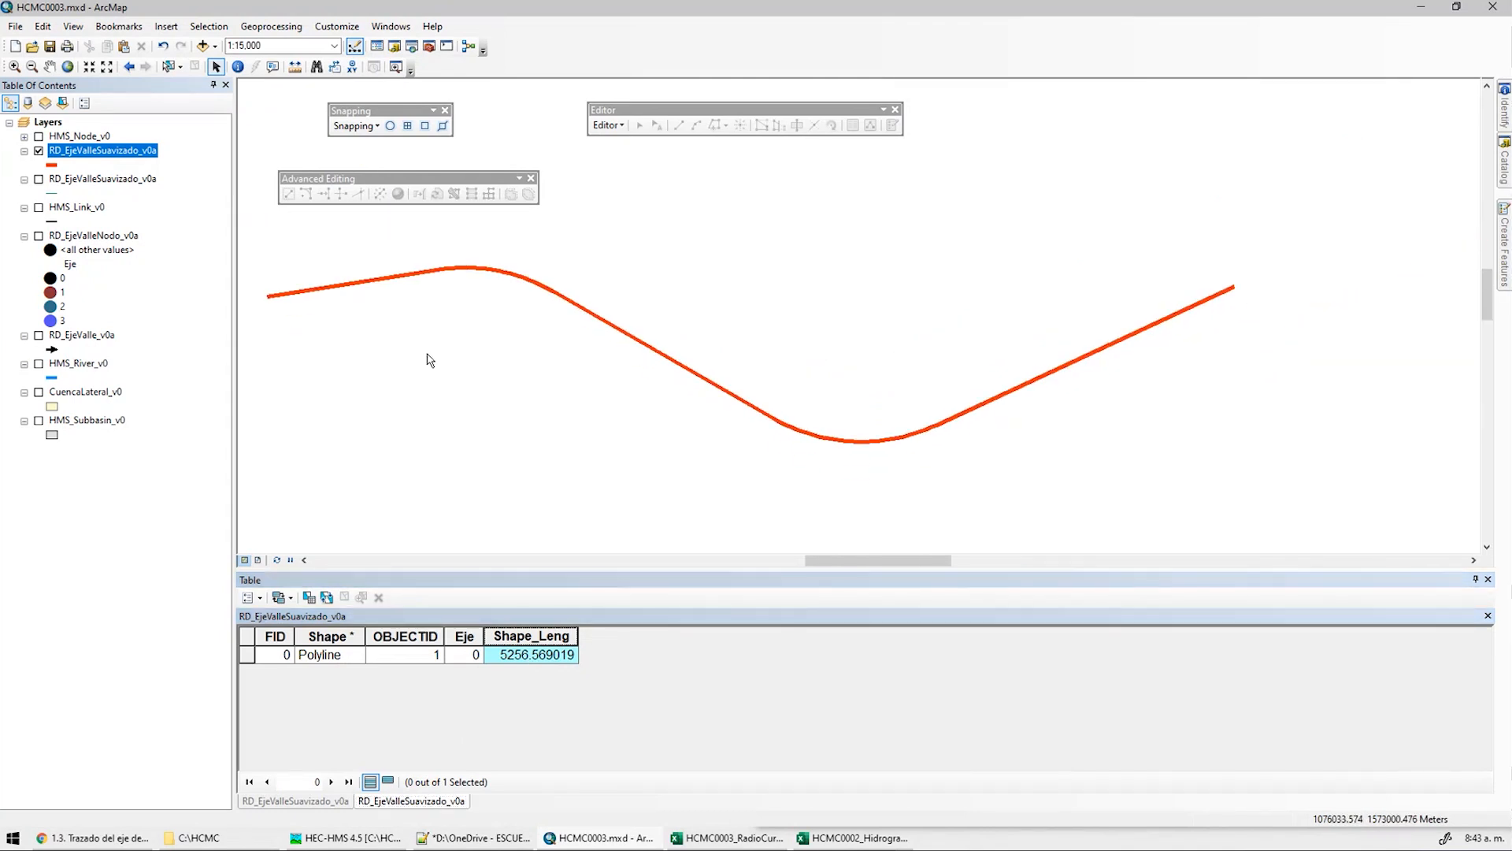
# Swap the red line for the second smoothed-axis copy, start editing and show its polyline vertices
pyautogui.click(38, 150)
pyautogui.click(39, 179)
pyautogui.click(134, 181)
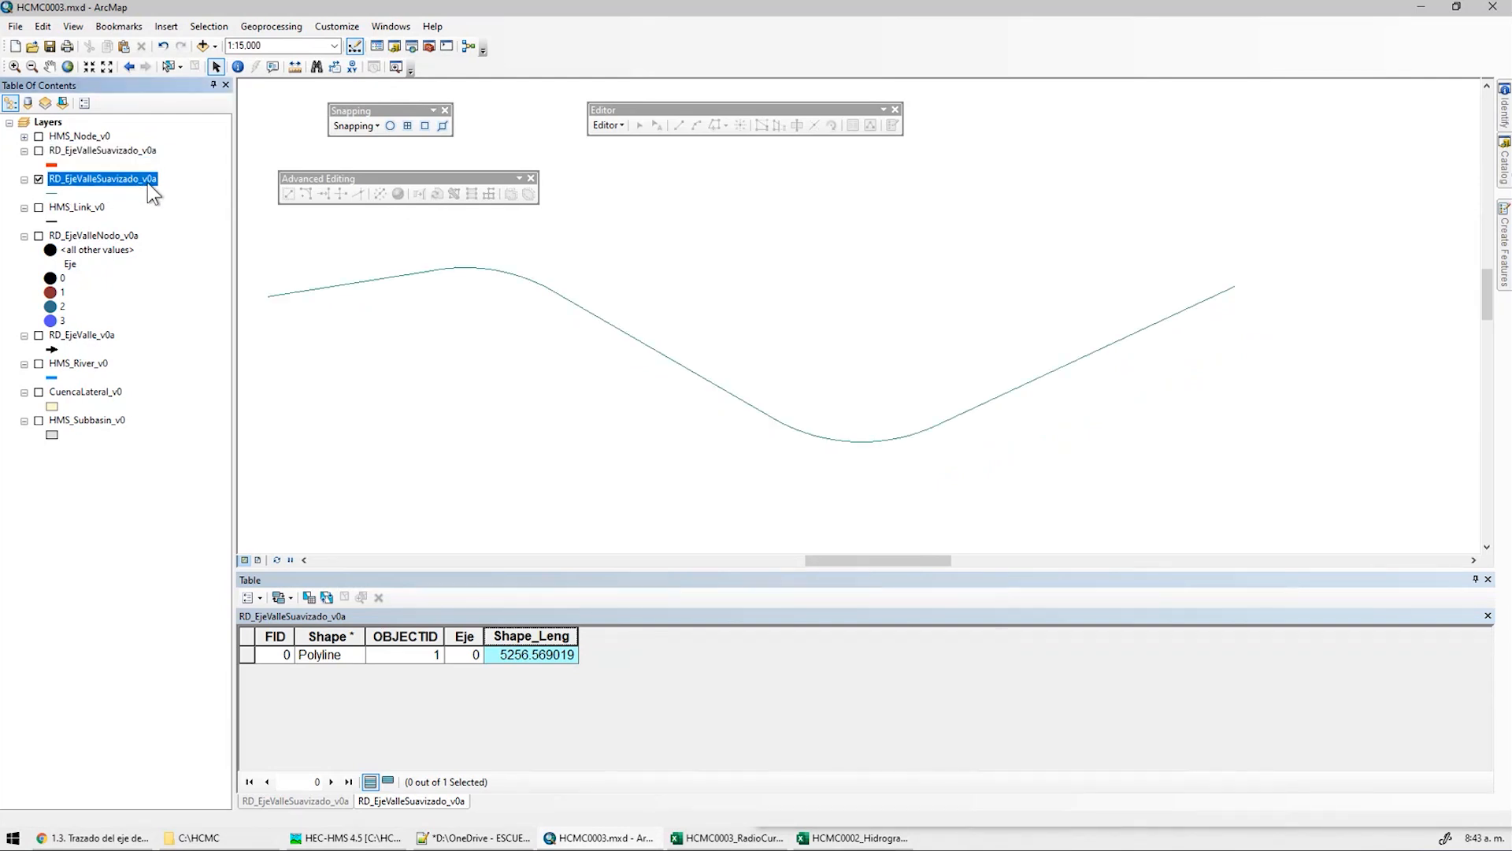
pyautogui.click(608, 125)
pyautogui.click(626, 142)
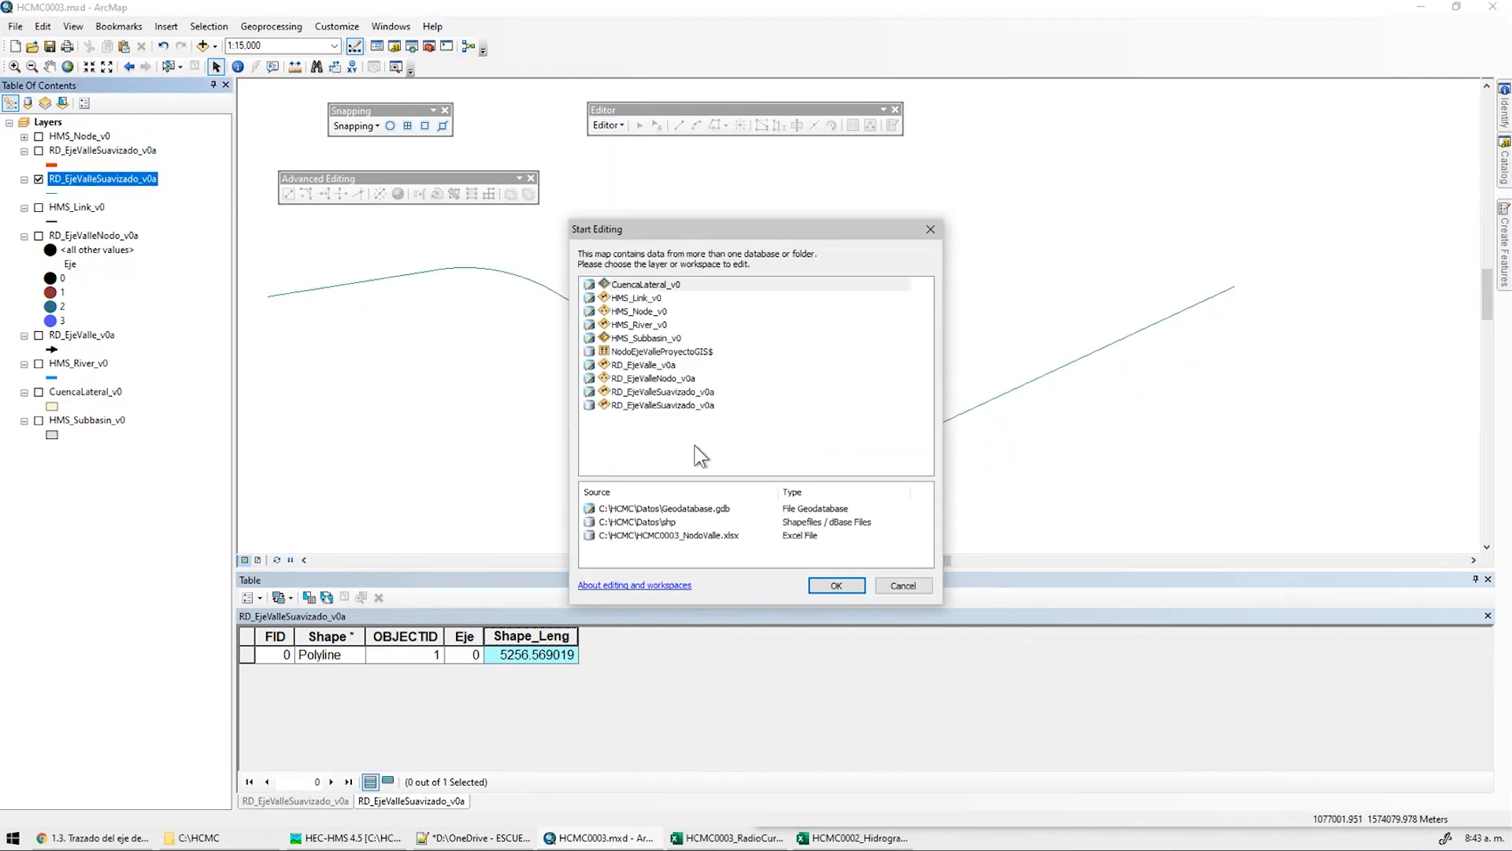
pyautogui.click(696, 392)
pyautogui.click(836, 585)
pyautogui.click(717, 390)
pyautogui.doubleClick(710, 389)
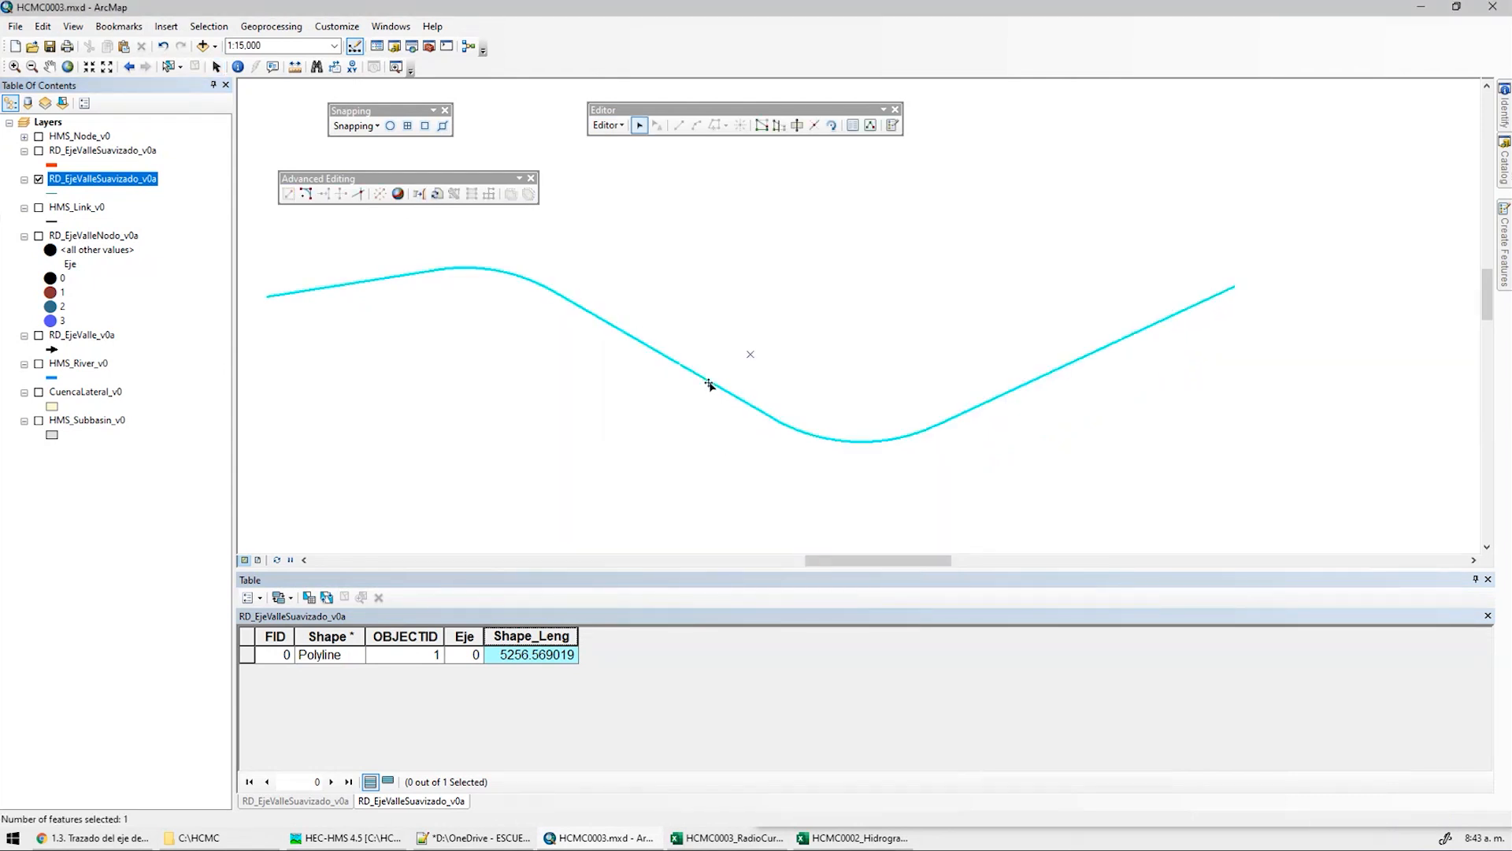
pyautogui.click(718, 454)
# End the edit session and launch Export to CAD for the smoothed axis layer
pyautogui.click(609, 125)
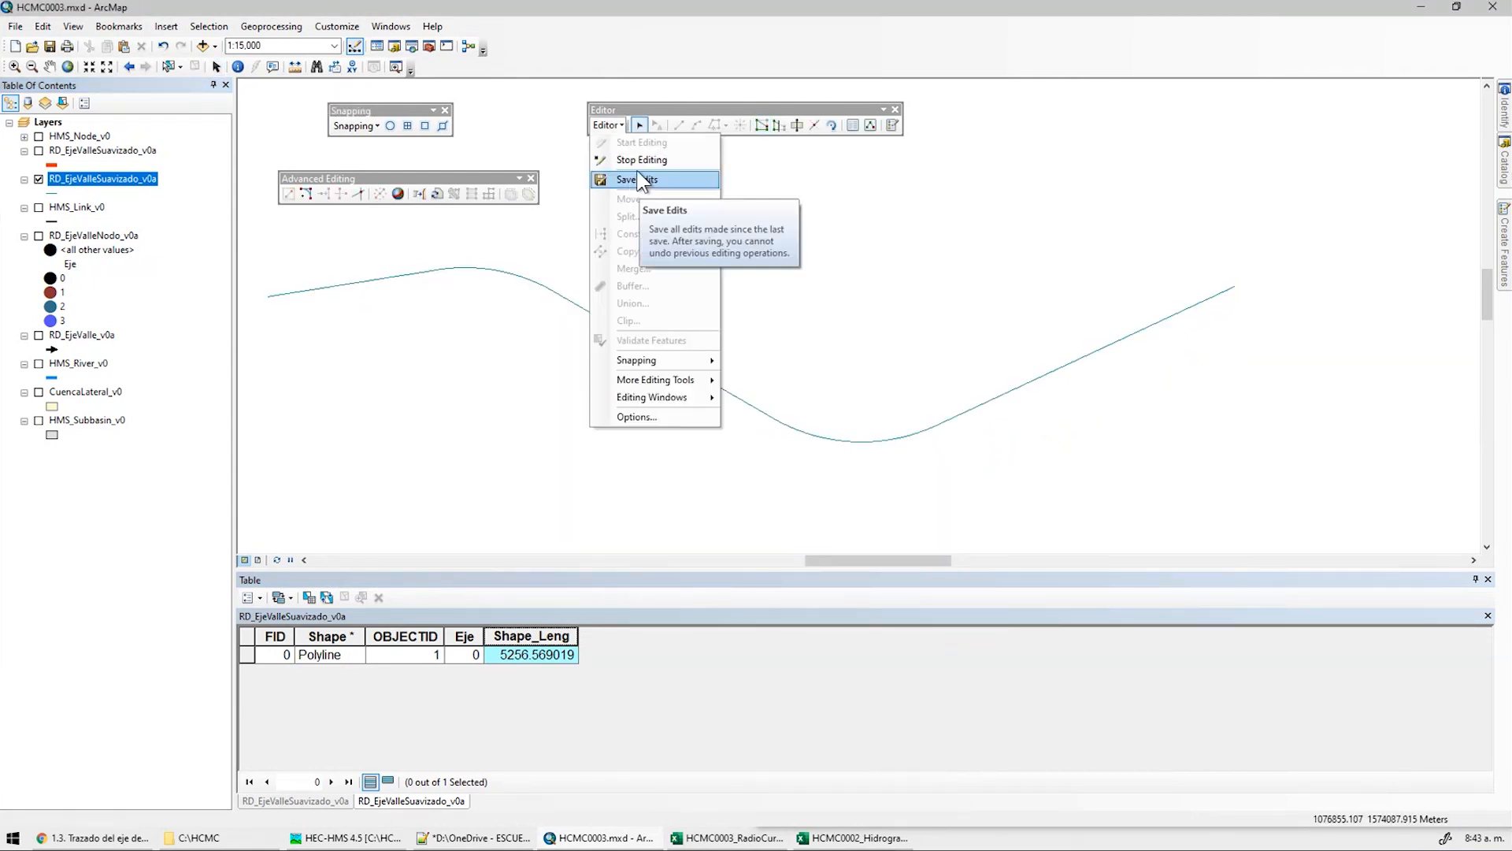
pyautogui.click(639, 161)
pyautogui.rightClick(84, 189)
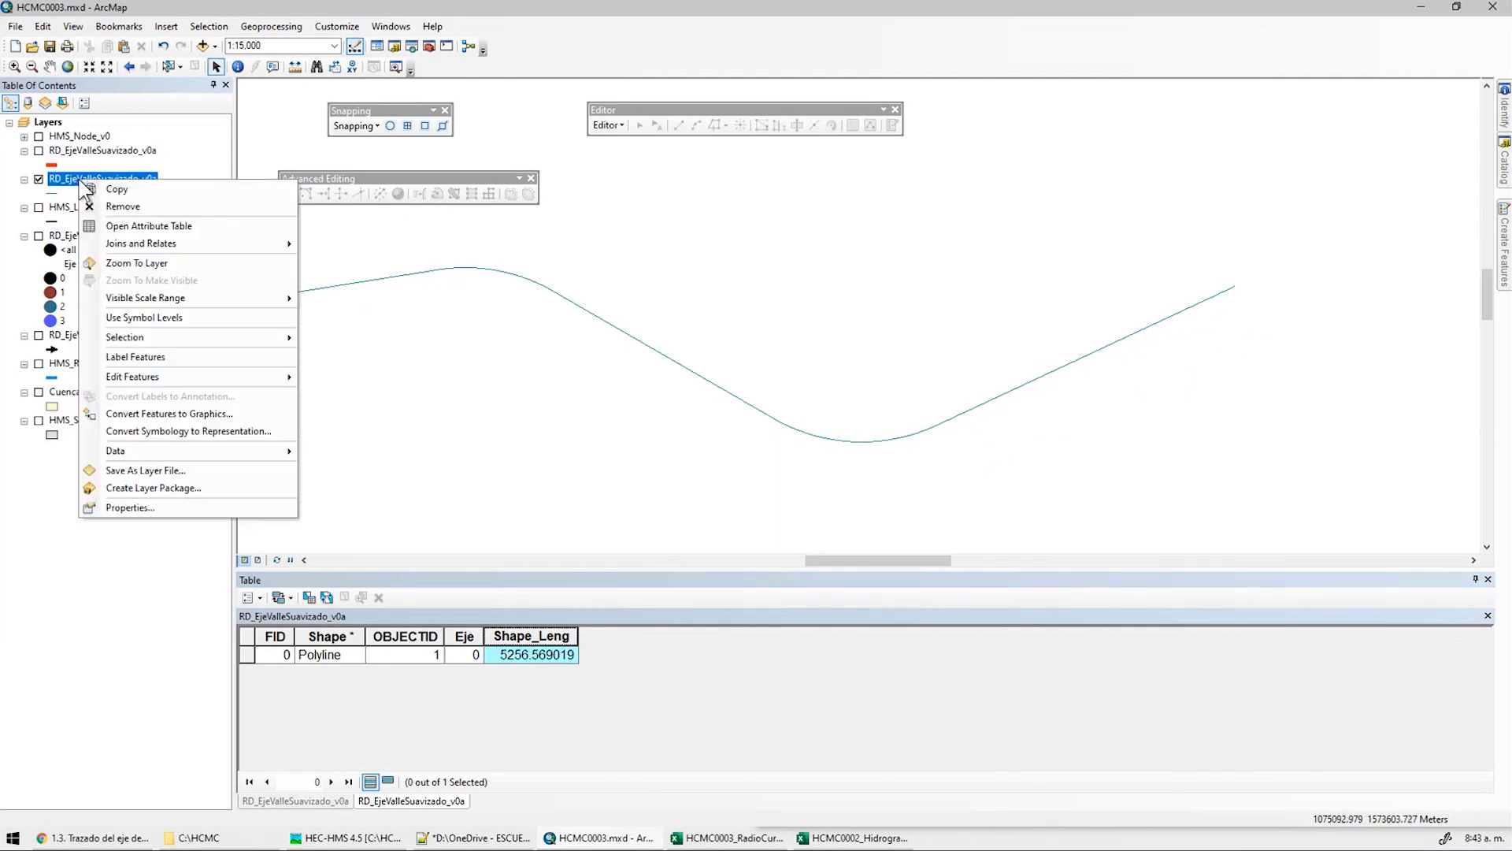
pyautogui.moveTo(156, 449)
pyautogui.click(391, 465)
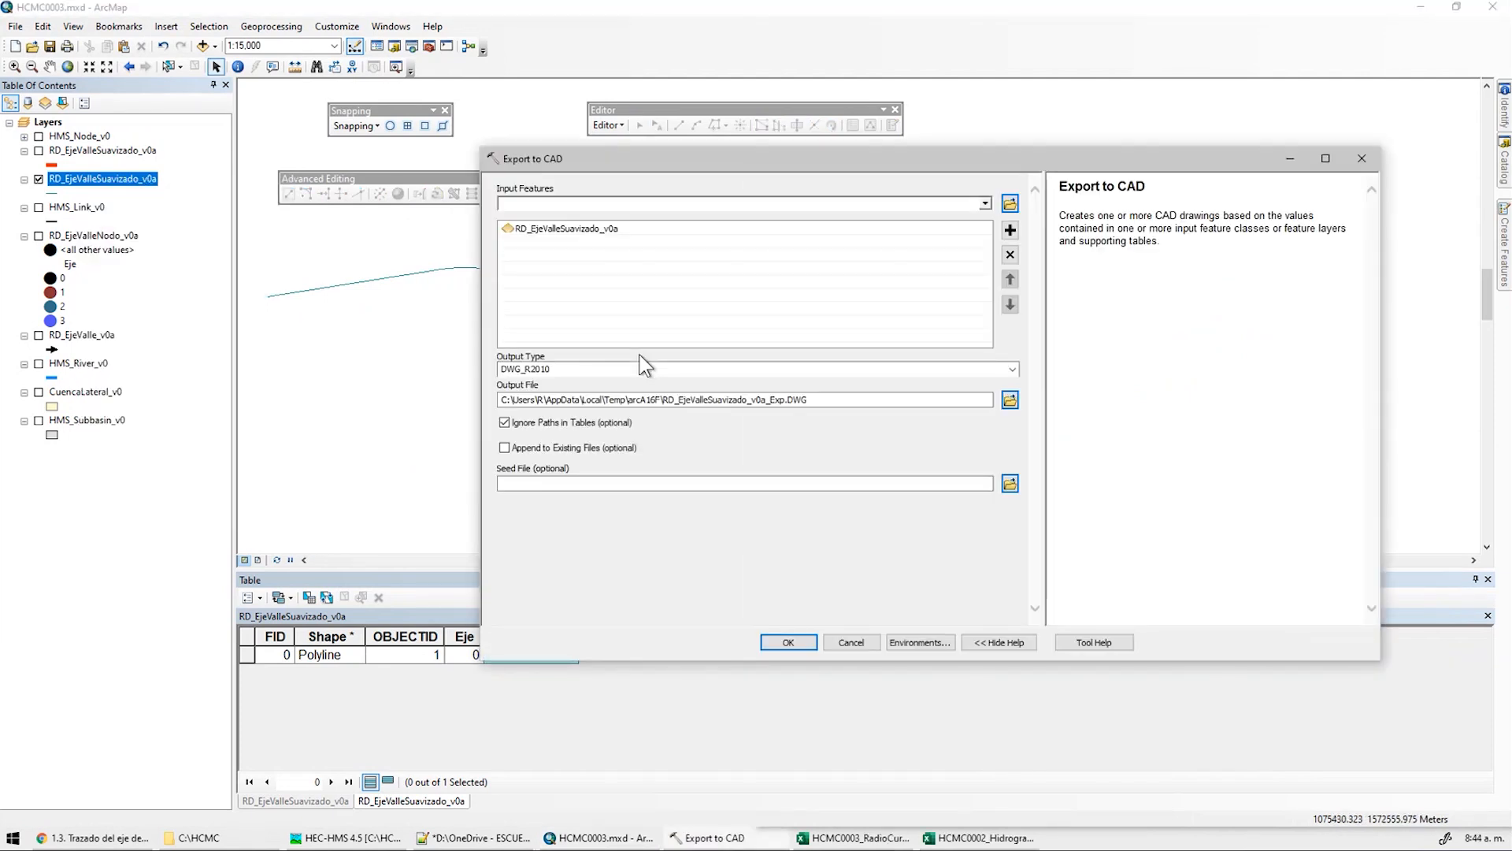
# Set the output drawing RD_EjeValleSuavizado_v0a in a new CAD folder inside Datos
pyautogui.click(1010, 399)
pyautogui.click(932, 309)
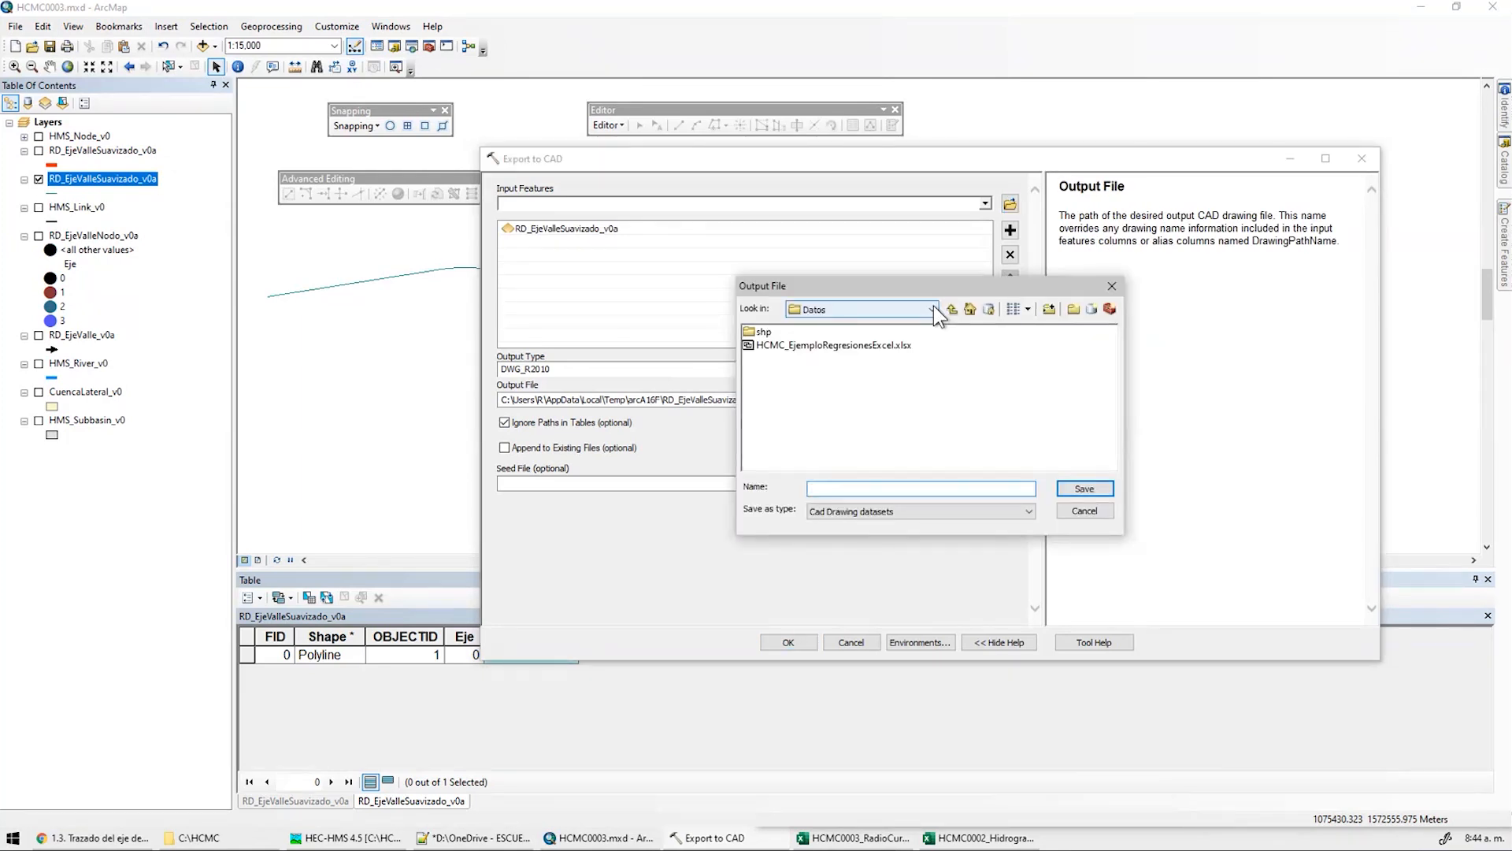
pyautogui.click(1076, 311)
pyautogui.click(1076, 310)
pyautogui.write('CAD')
pyautogui.press('Return')
pyautogui.click(986, 484)
pyautogui.write('RD_EjeValleSuavizado_v0a')
pyautogui.doubleClick(765, 332)
pyautogui.click(937, 512)
pyautogui.click(942, 526)
pyautogui.click(1084, 488)
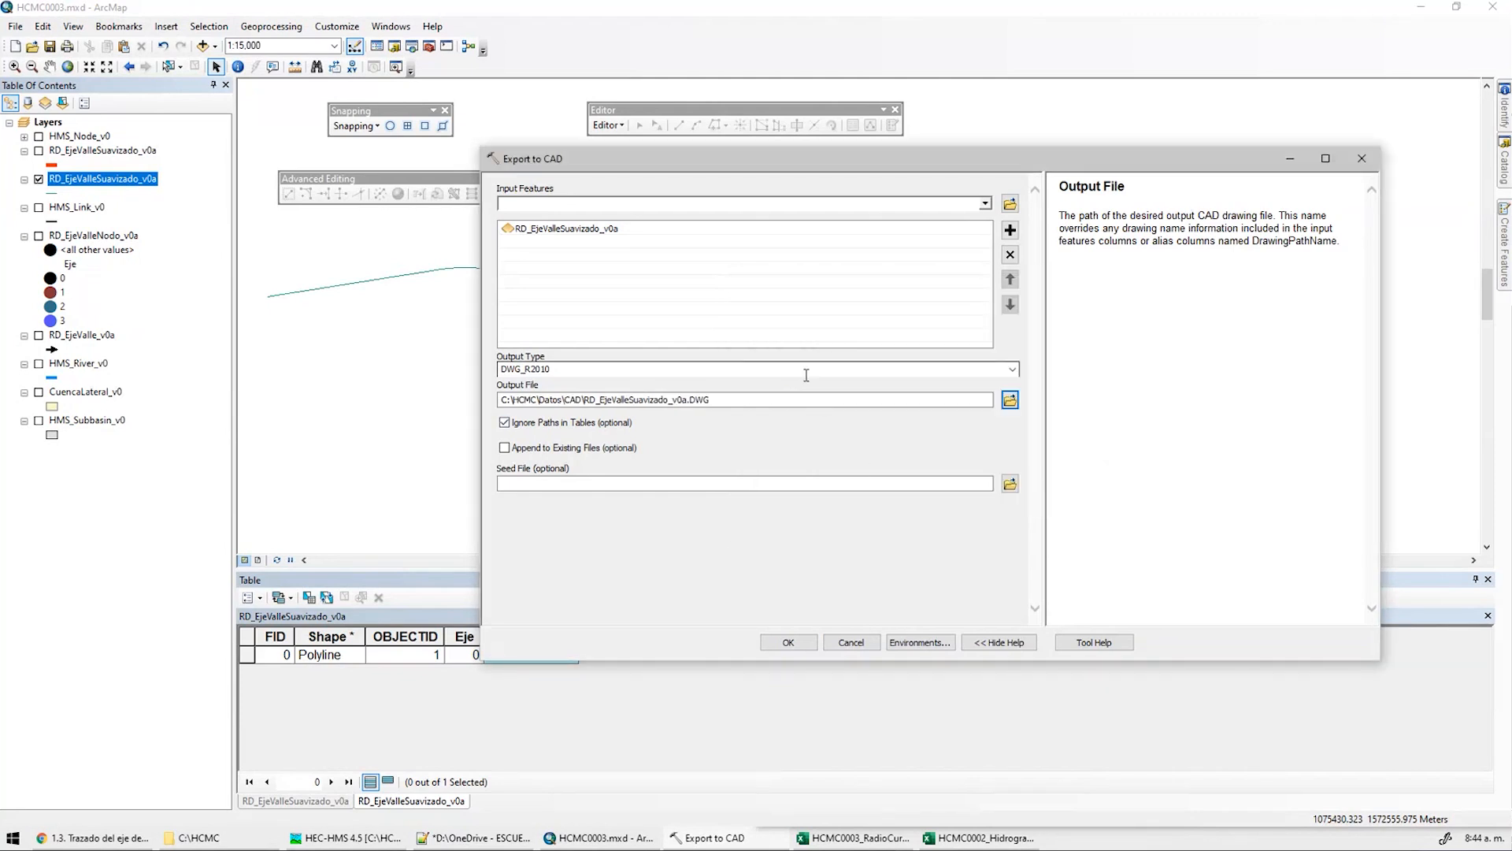
# Choose DWG_R2007 as the output type and run the CAD export
pyautogui.click(862, 370)
pyautogui.click(1012, 369)
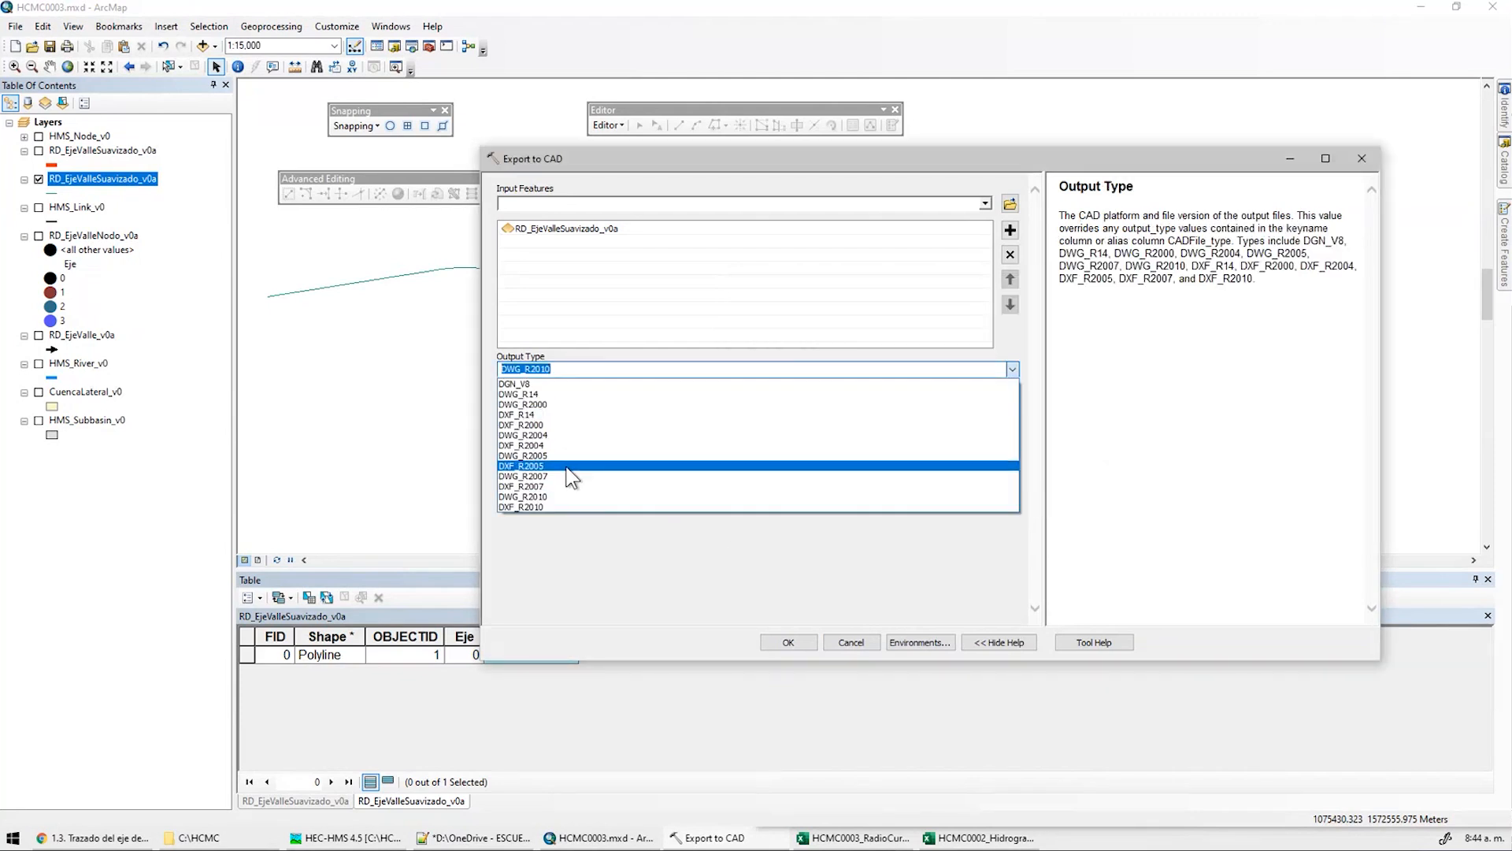
pyautogui.click(614, 476)
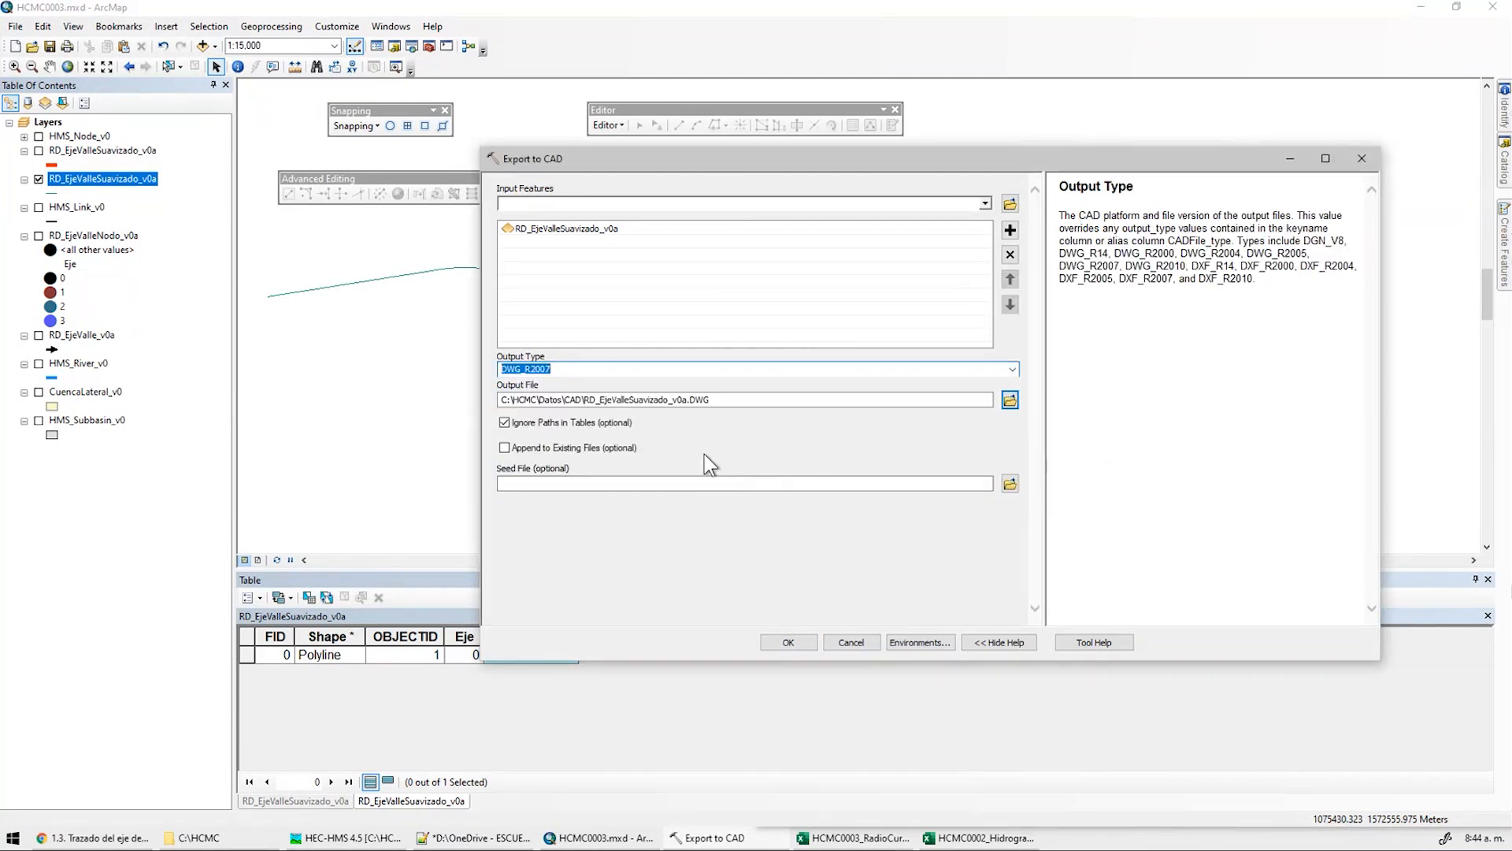
pyautogui.click(795, 642)
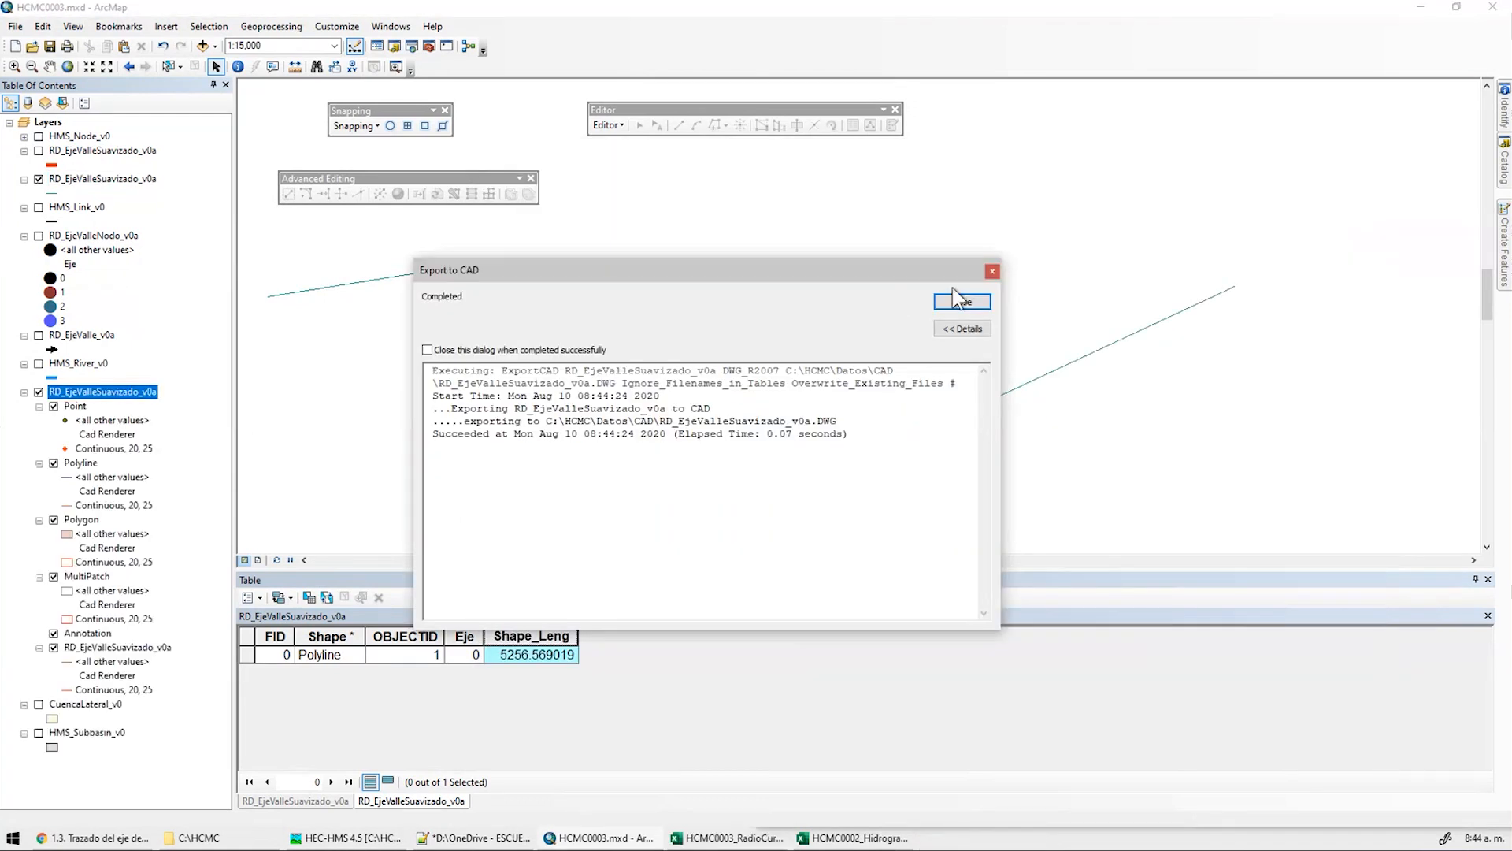
# Close the export report, hide the axis shapefile copy, and collapse and hide all CAD sublayers
pyautogui.click(962, 301)
pyautogui.click(39, 179)
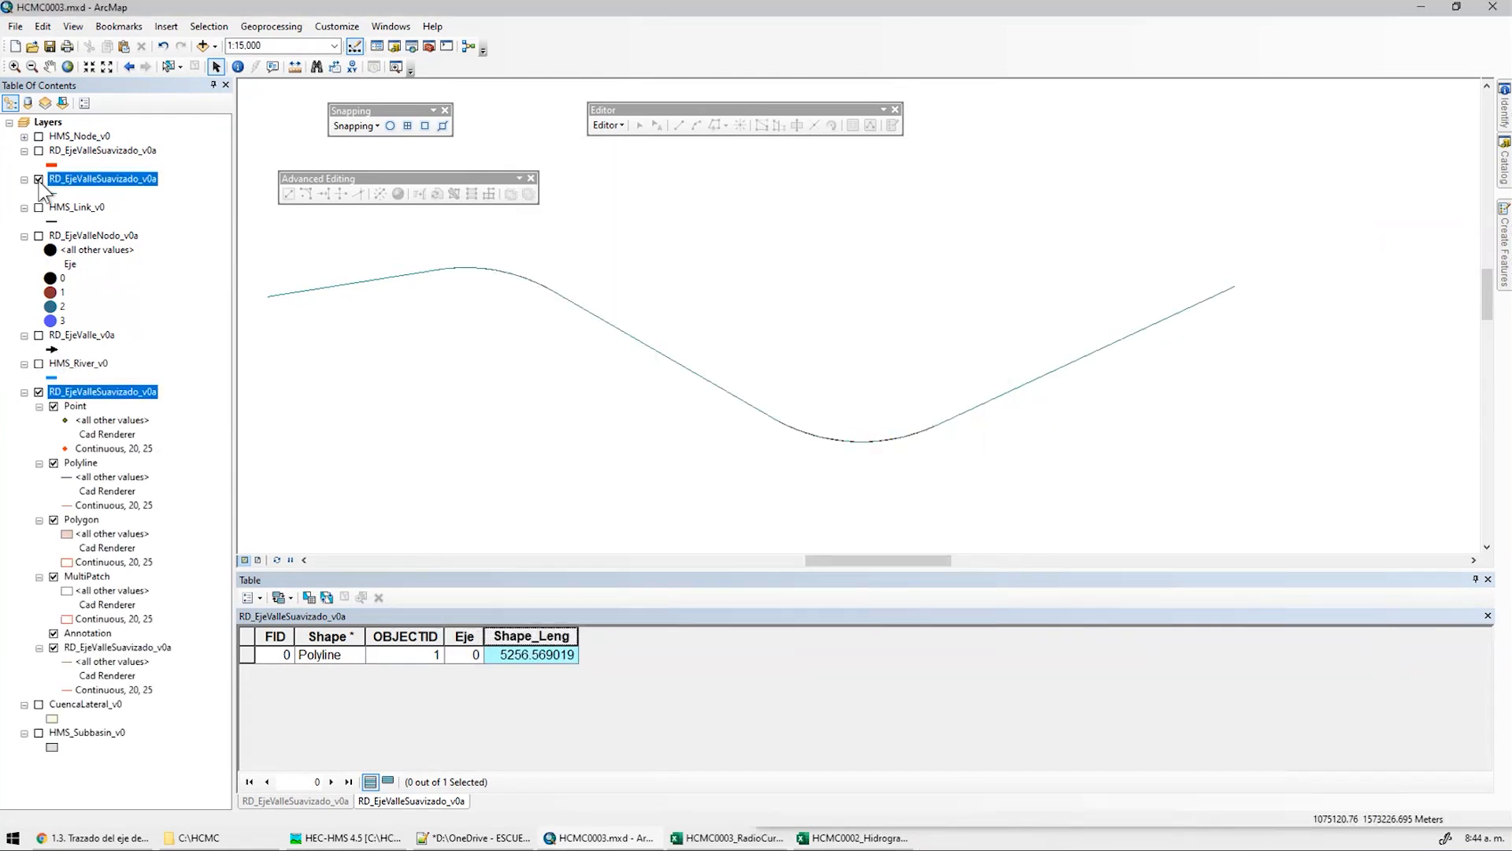
pyautogui.click(38, 393)
pyautogui.click(38, 393)
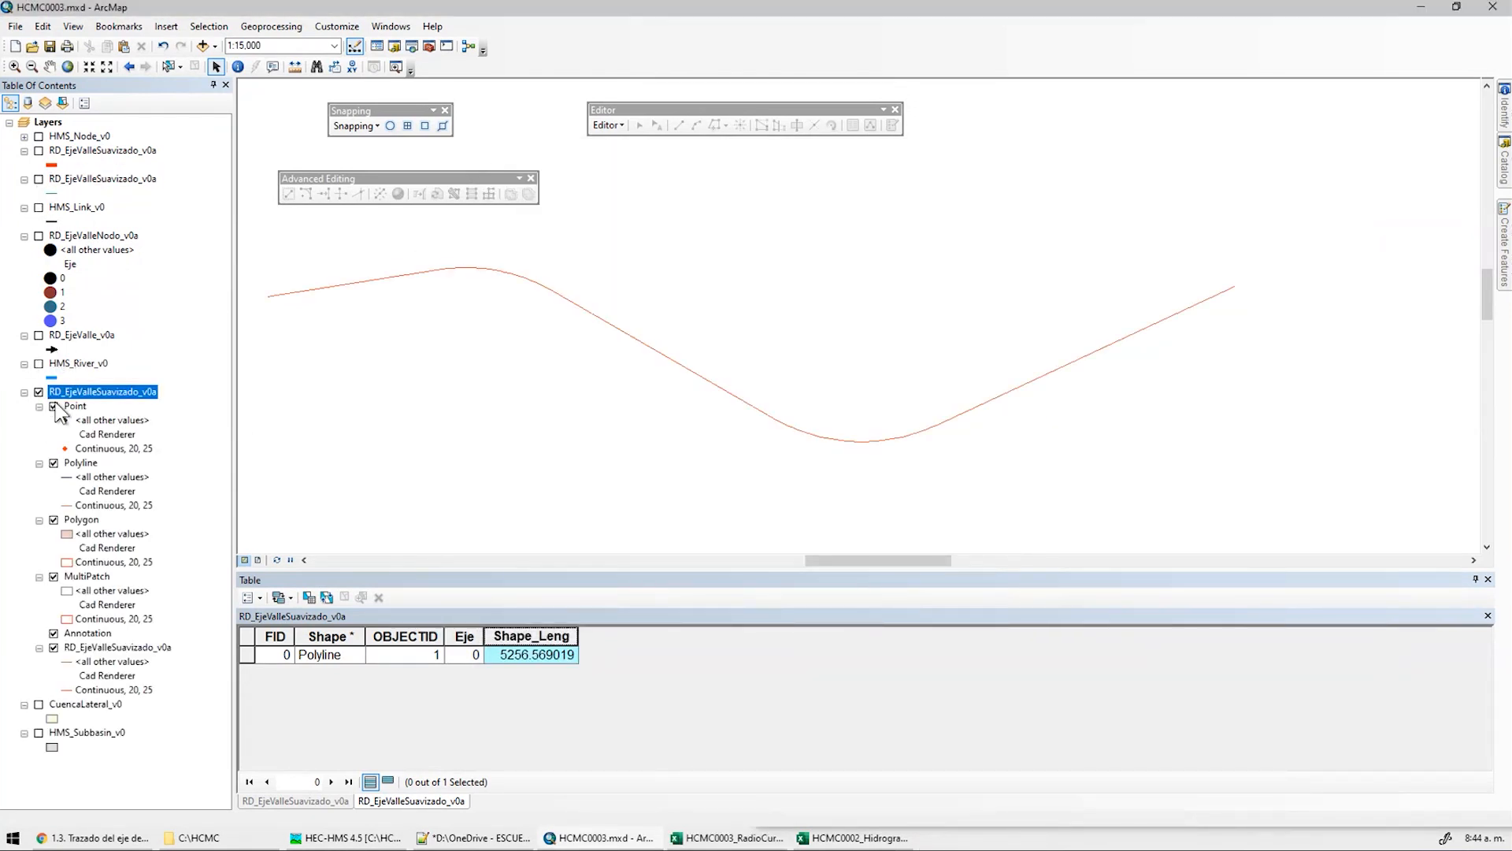
pyautogui.click(38, 406)
pyautogui.click(38, 420)
pyautogui.click(39, 435)
pyautogui.click(54, 434)
pyautogui.click(53, 421)
pyautogui.click(53, 406)
pyautogui.click(53, 449)
pyautogui.click(39, 449)
pyautogui.click(53, 463)
# Open the RD_EjeValleSuavizado_v0a CAD polyline's attribute table and compare it with the other tables
pyautogui.click(117, 476)
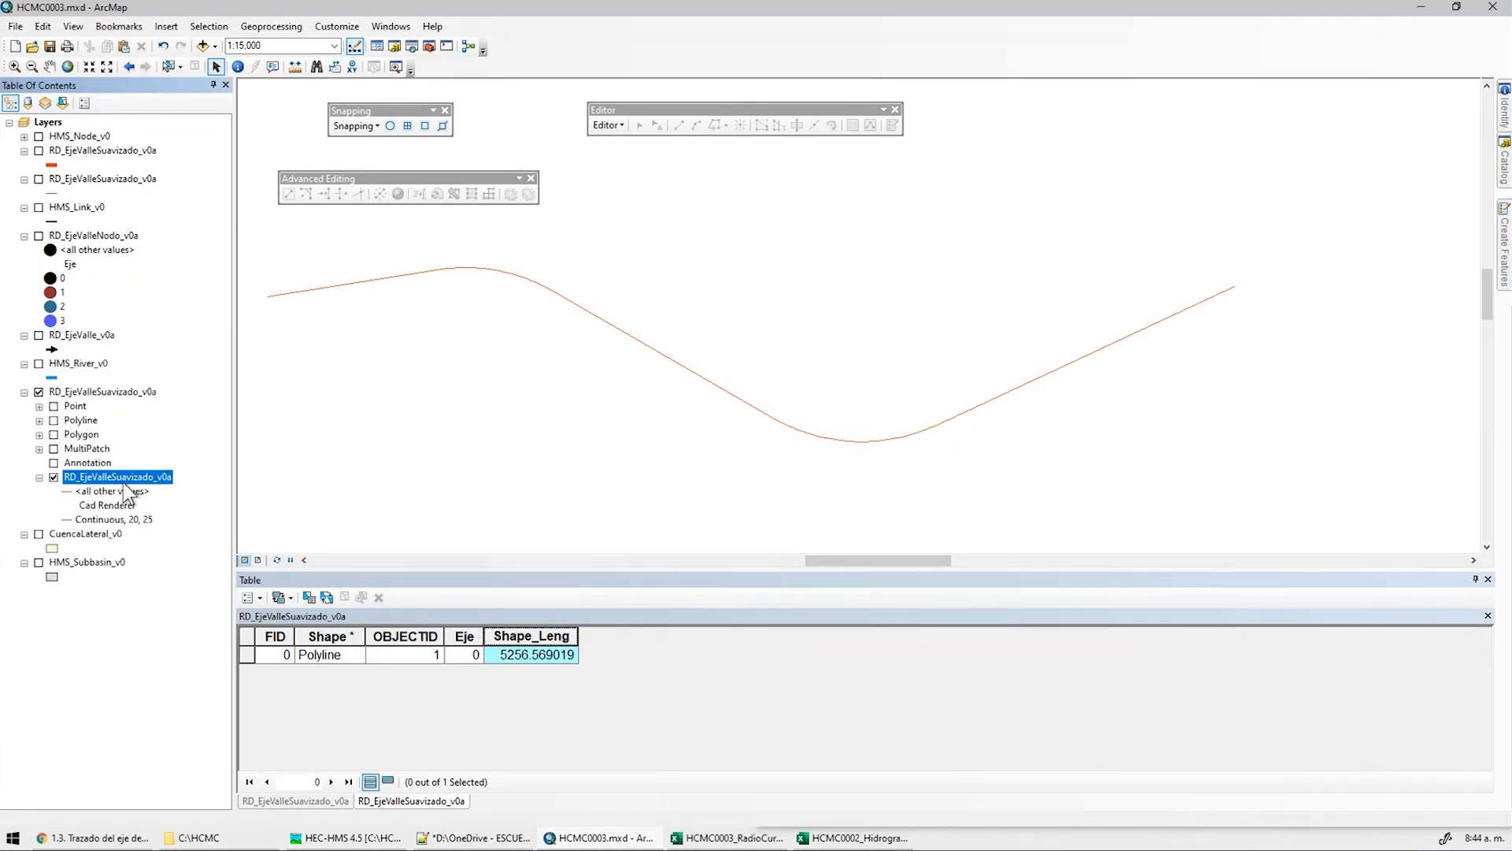
pyautogui.rightClick(123, 483)
pyautogui.click(197, 529)
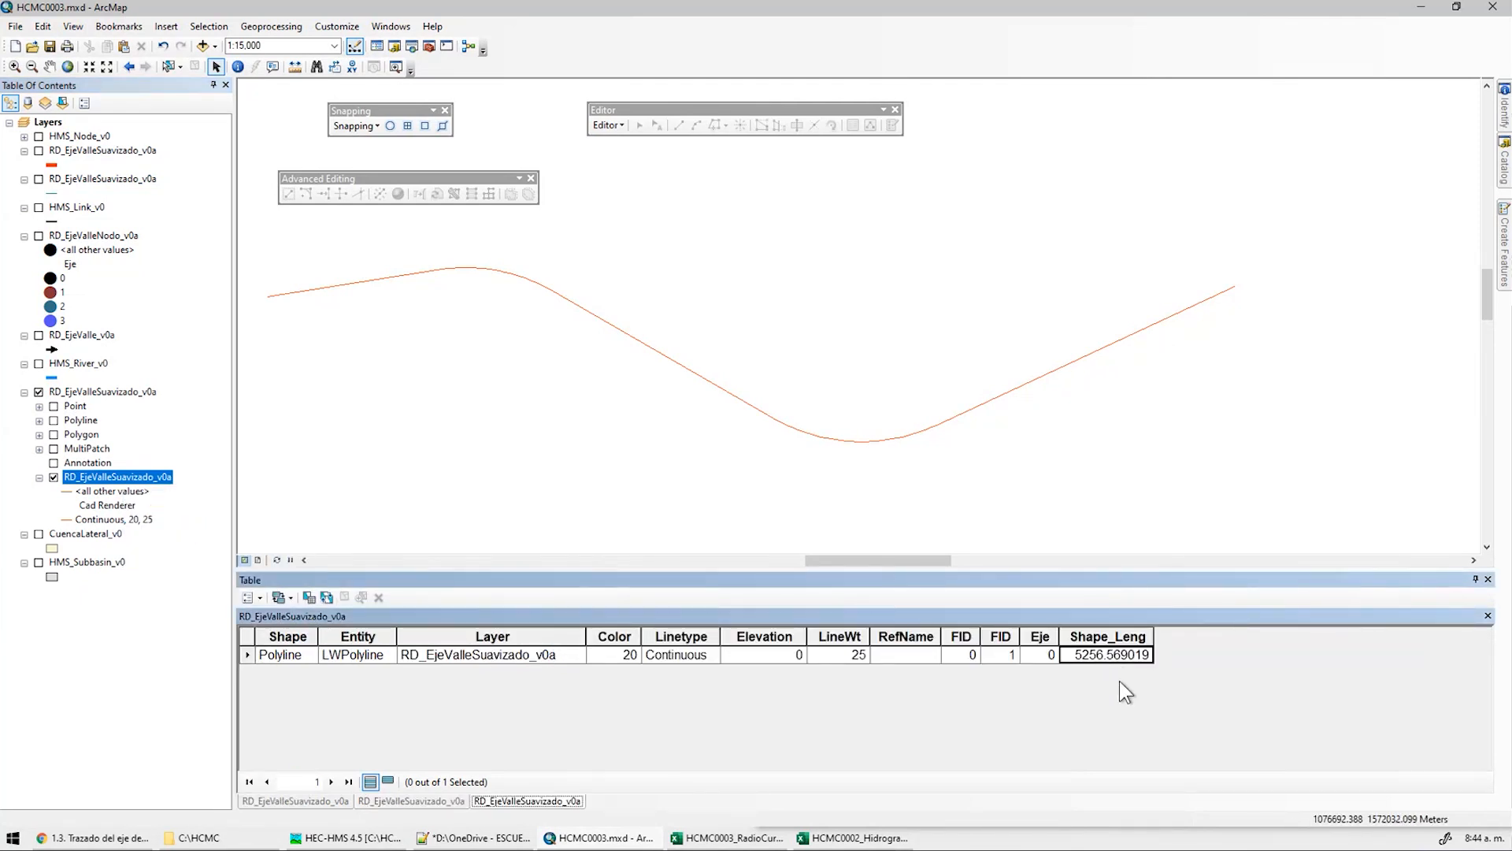
pyautogui.click(310, 801)
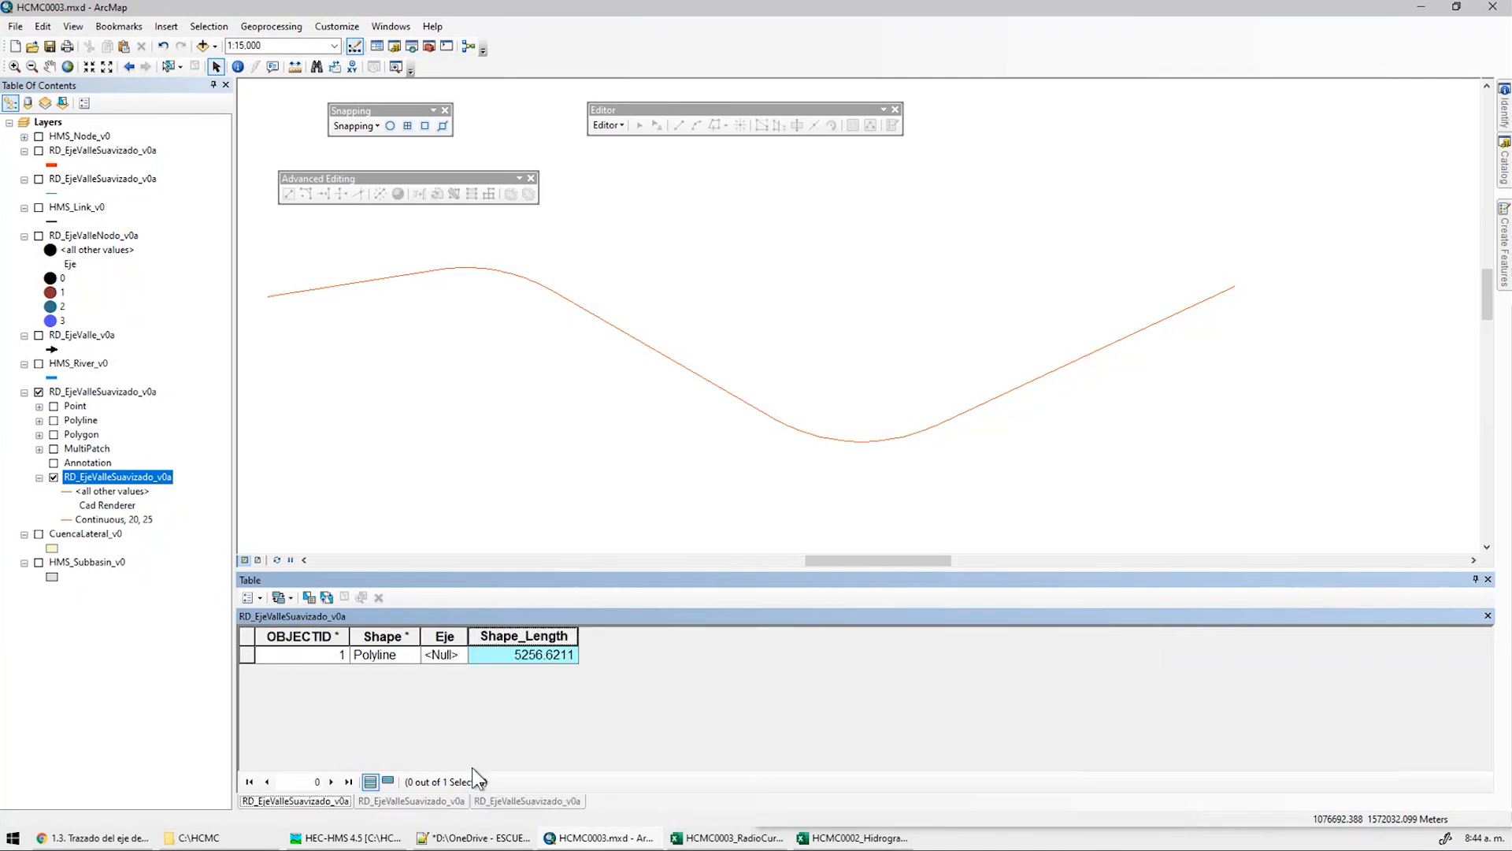
pyautogui.click(484, 801)
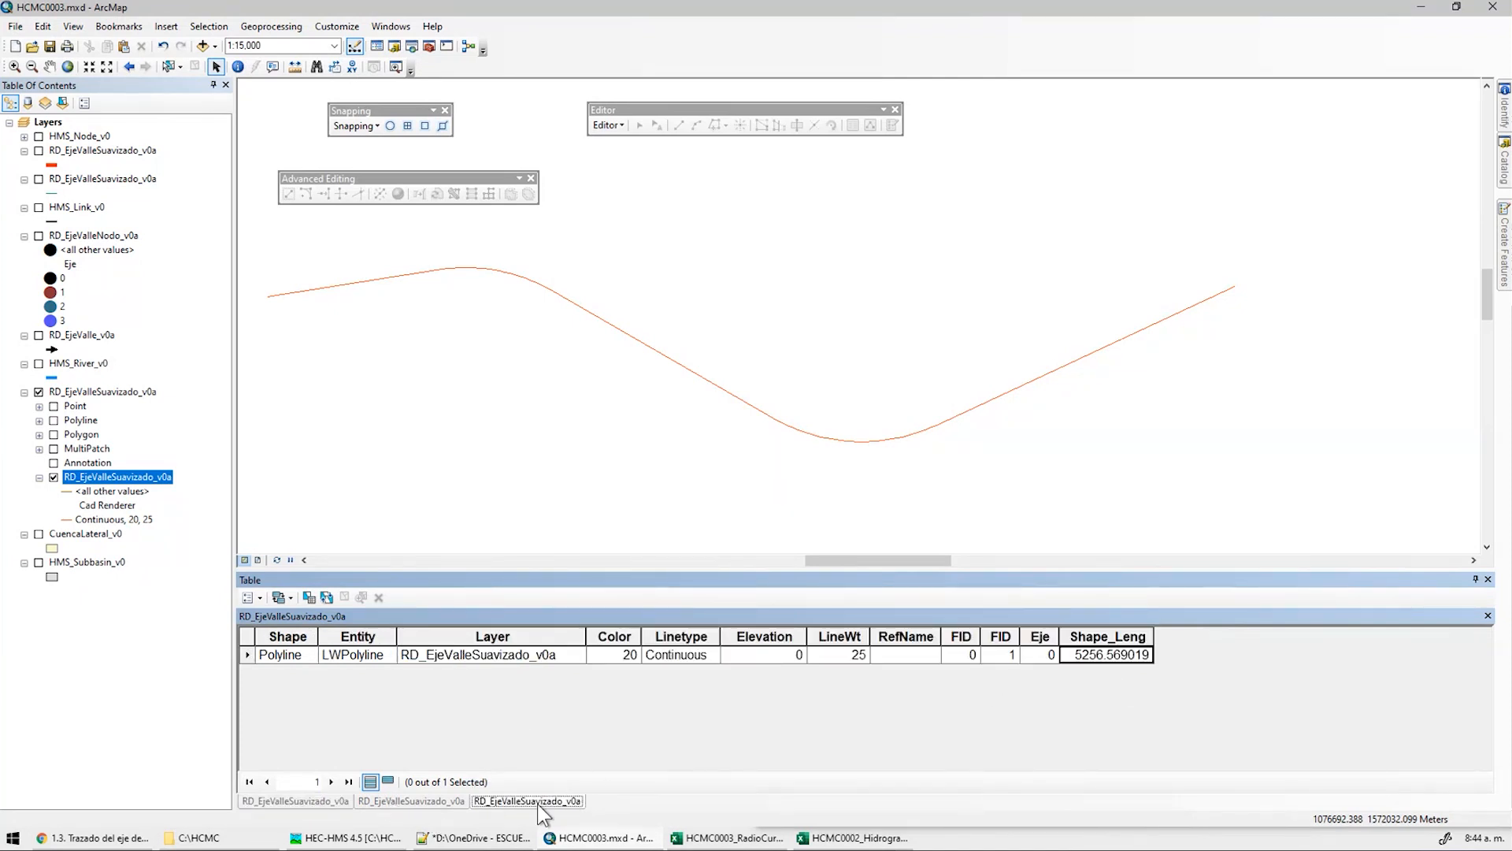
pyautogui.click(461, 801)
pyautogui.click(529, 800)
pyautogui.moveTo(587, 363); pyautogui.dragTo(607, 359, button='middle')
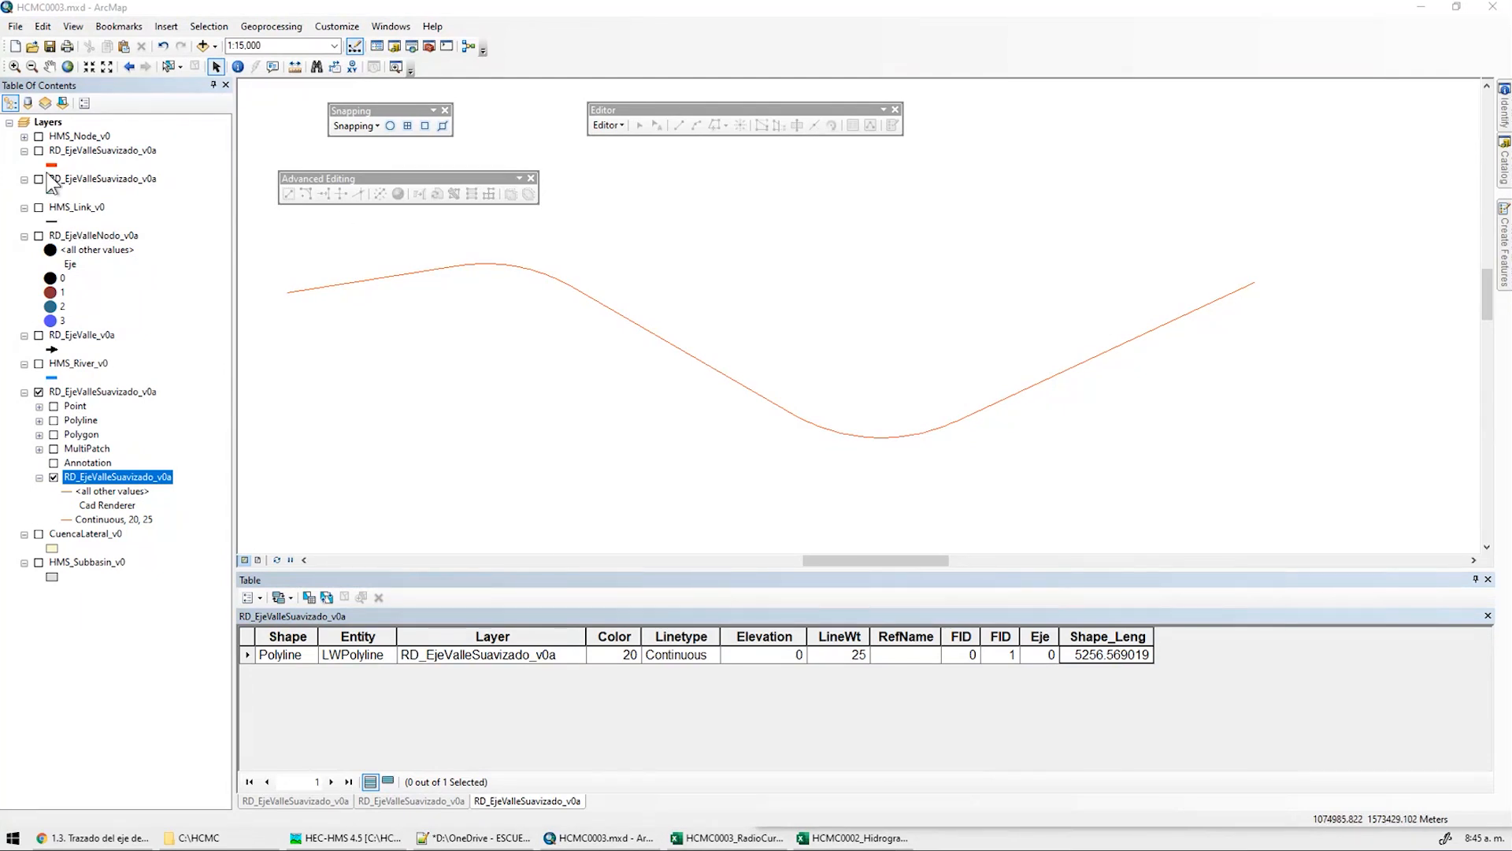
# Remove the CAD group layer and show RD_EjeValleNodo_v0a and RD_EjeValle_v0a
pyautogui.click(101, 391)
pyautogui.rightClick(102, 391)
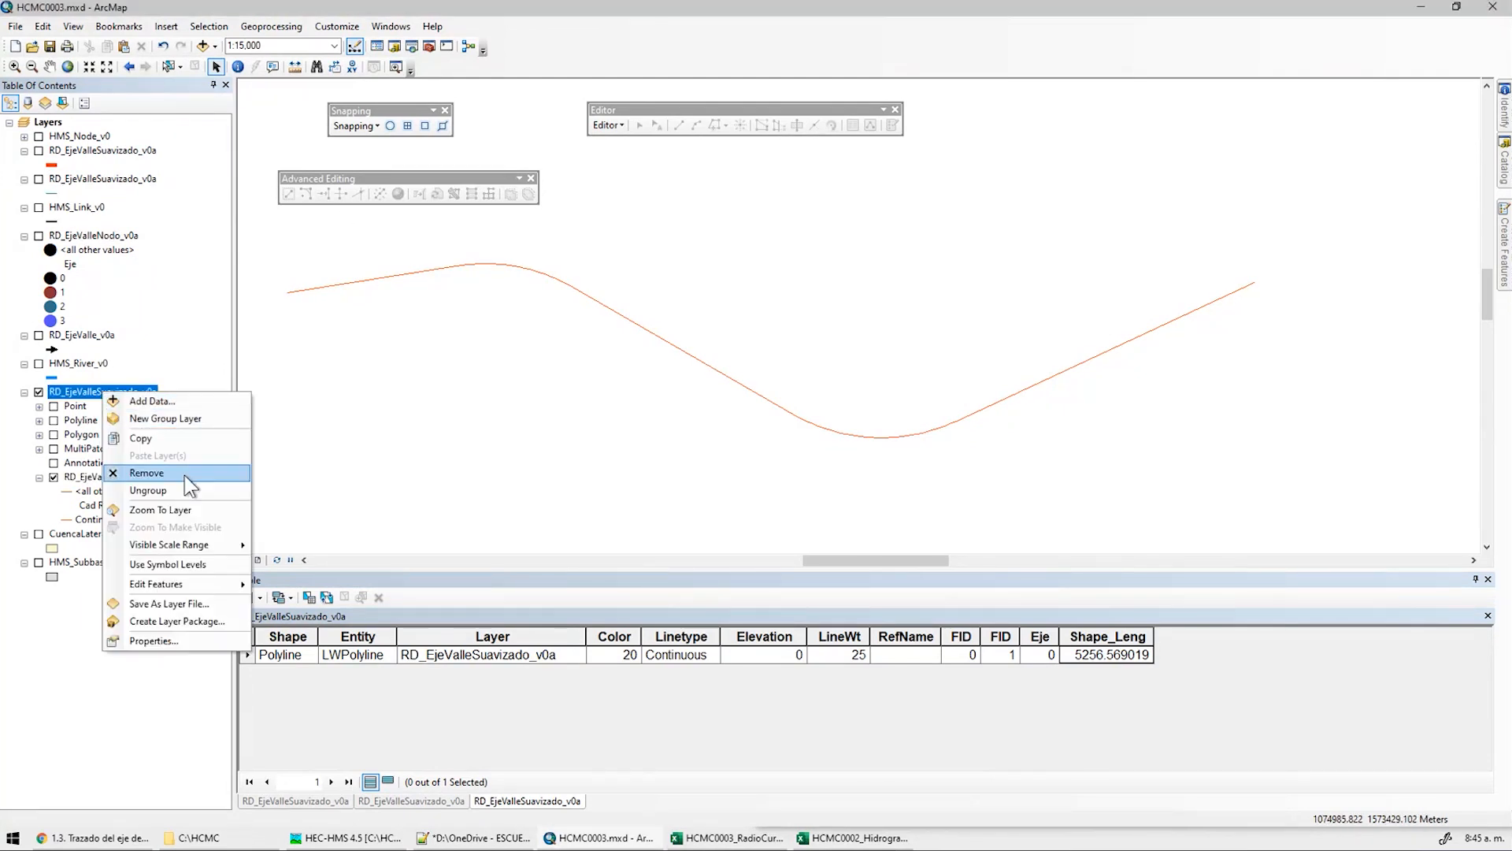
pyautogui.click(172, 490)
pyautogui.click(39, 236)
pyautogui.click(39, 335)
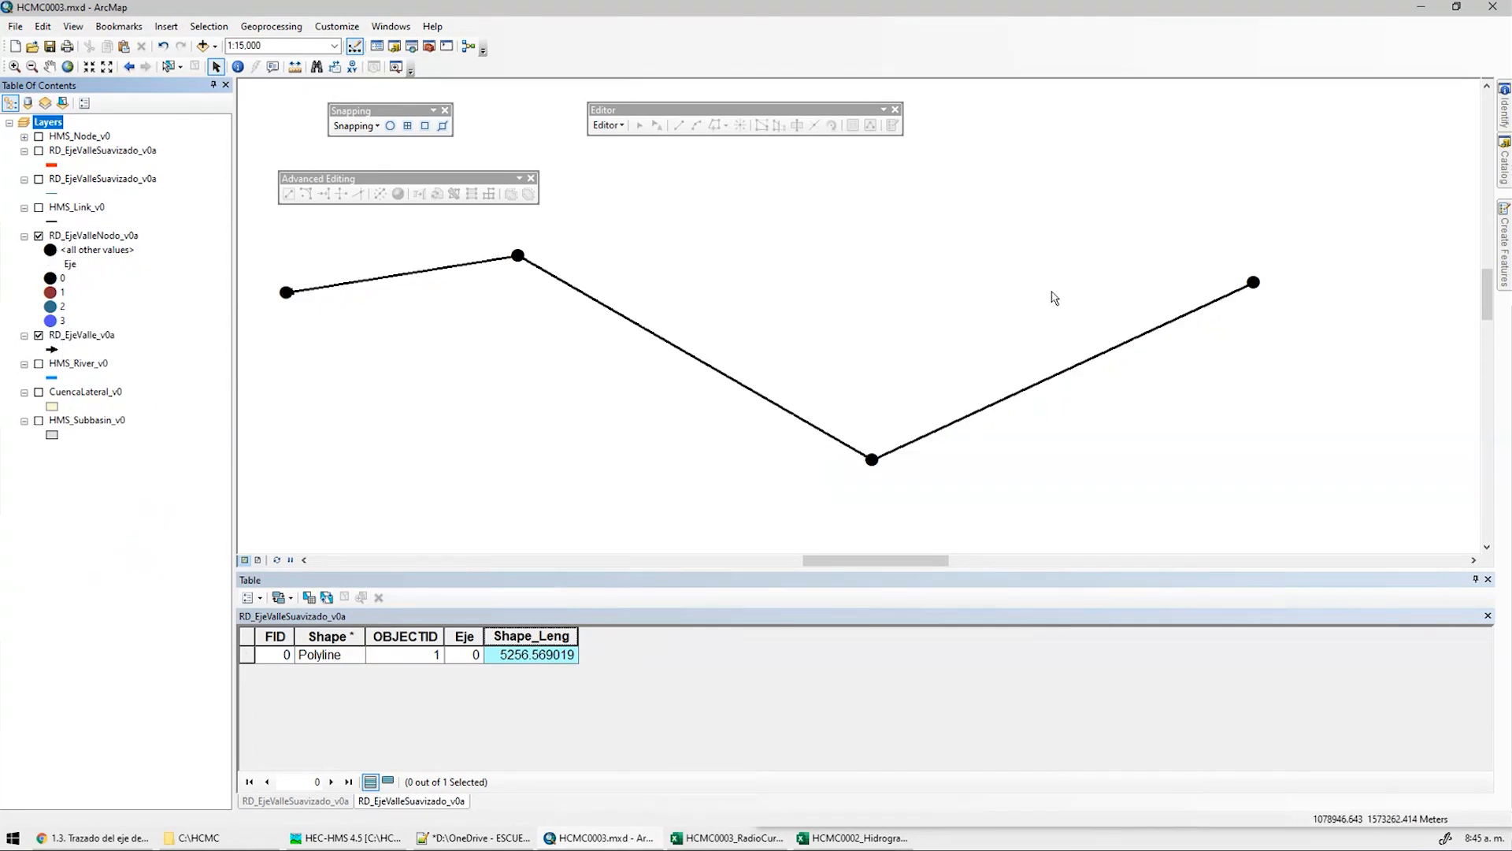
# Turn the smoothed axis layer back on and glance at its symbol and properties
pyautogui.click(38, 179)
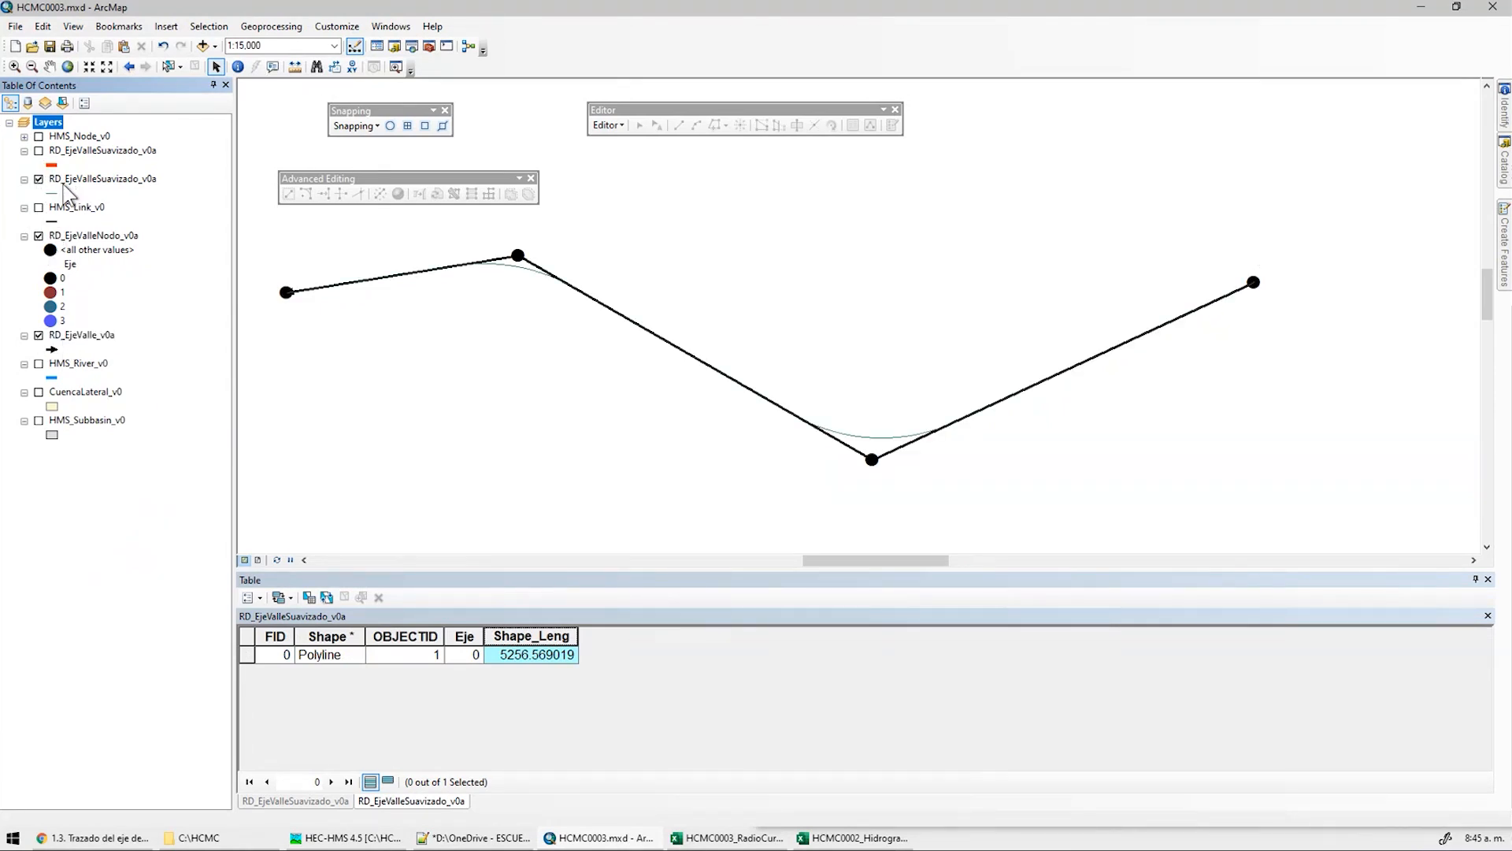
pyautogui.click(54, 193)
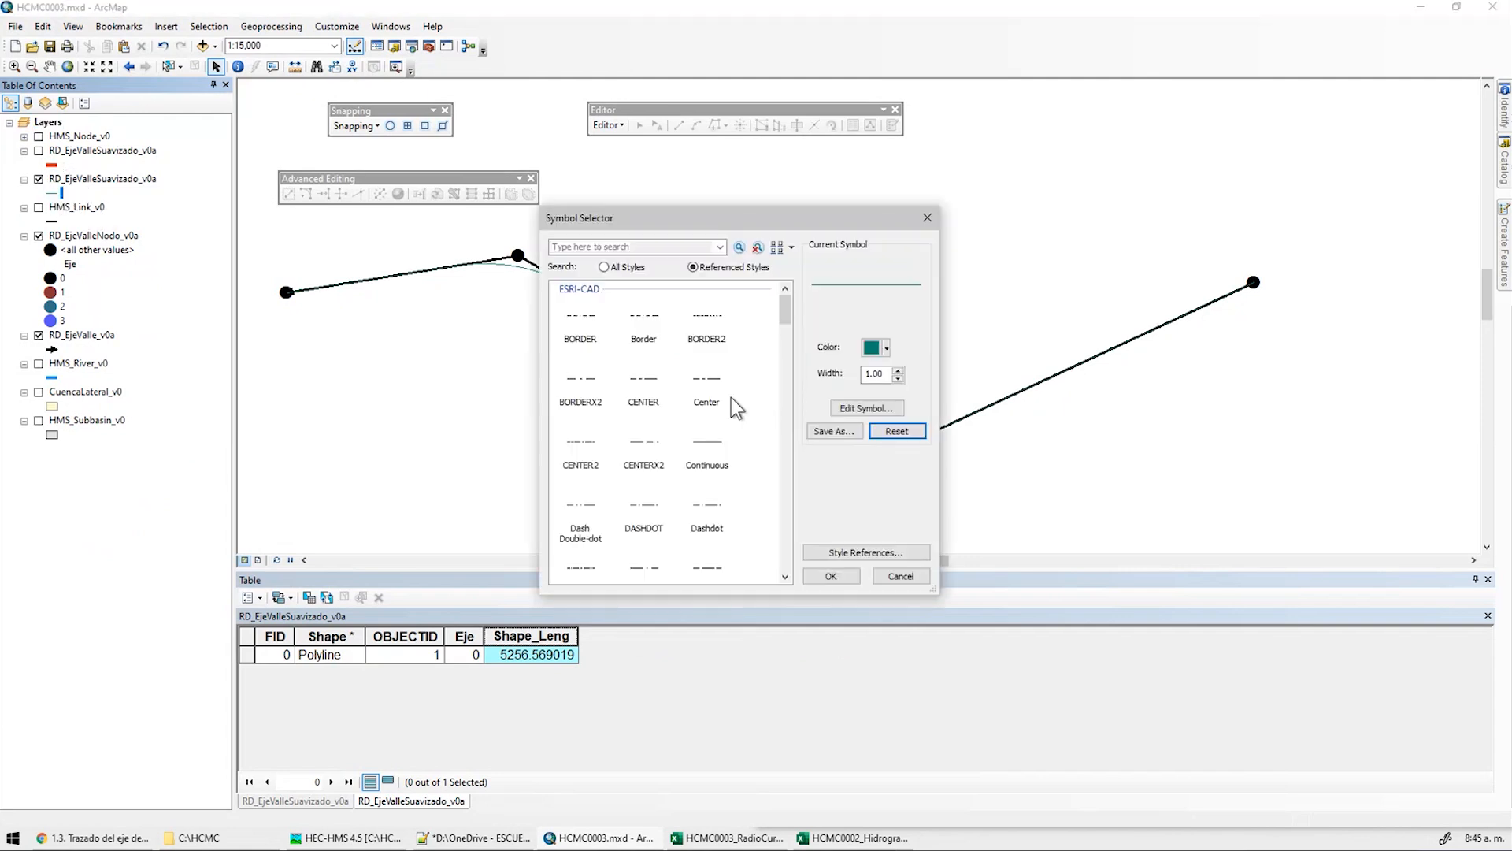
pyautogui.click(910, 571)
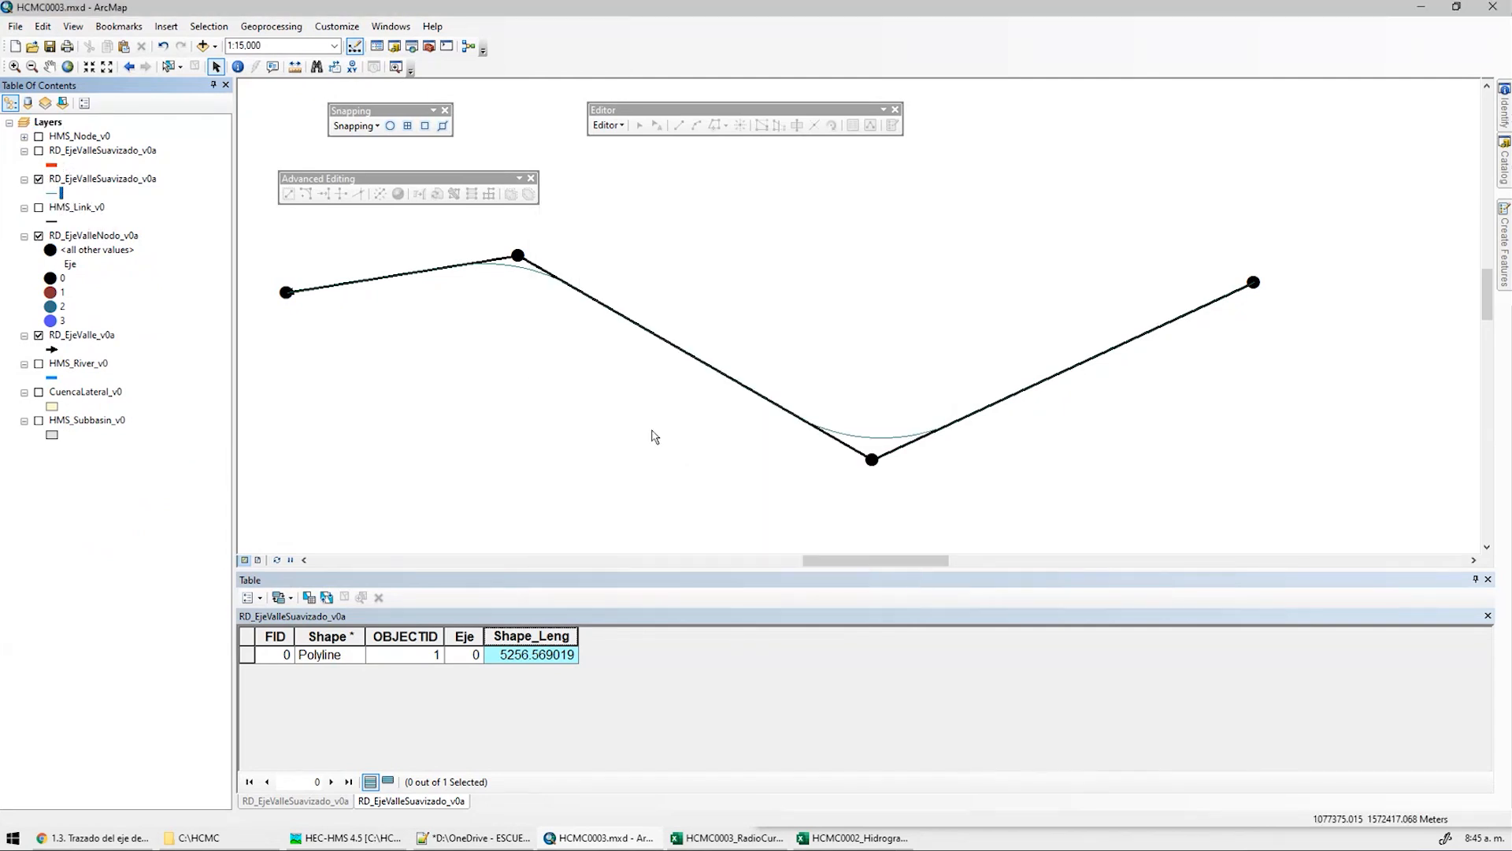
pyautogui.doubleClick(89, 180)
pyautogui.press('Escape')
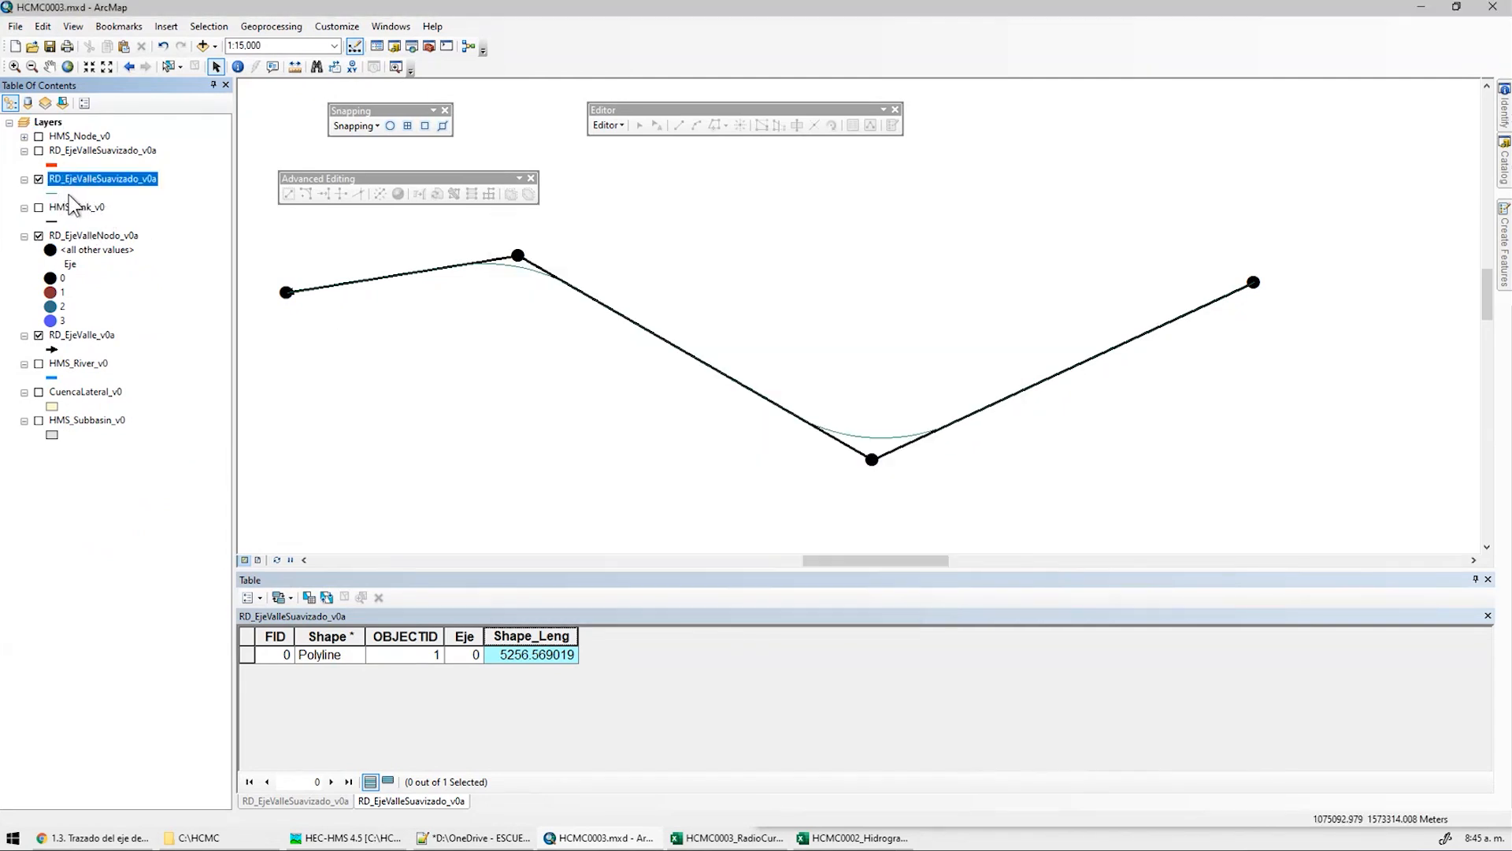
# Add the ESRI style library and give RD_EjeValleSuavizado_v0a a purple Highway Ramp symbol
pyautogui.click(54, 192)
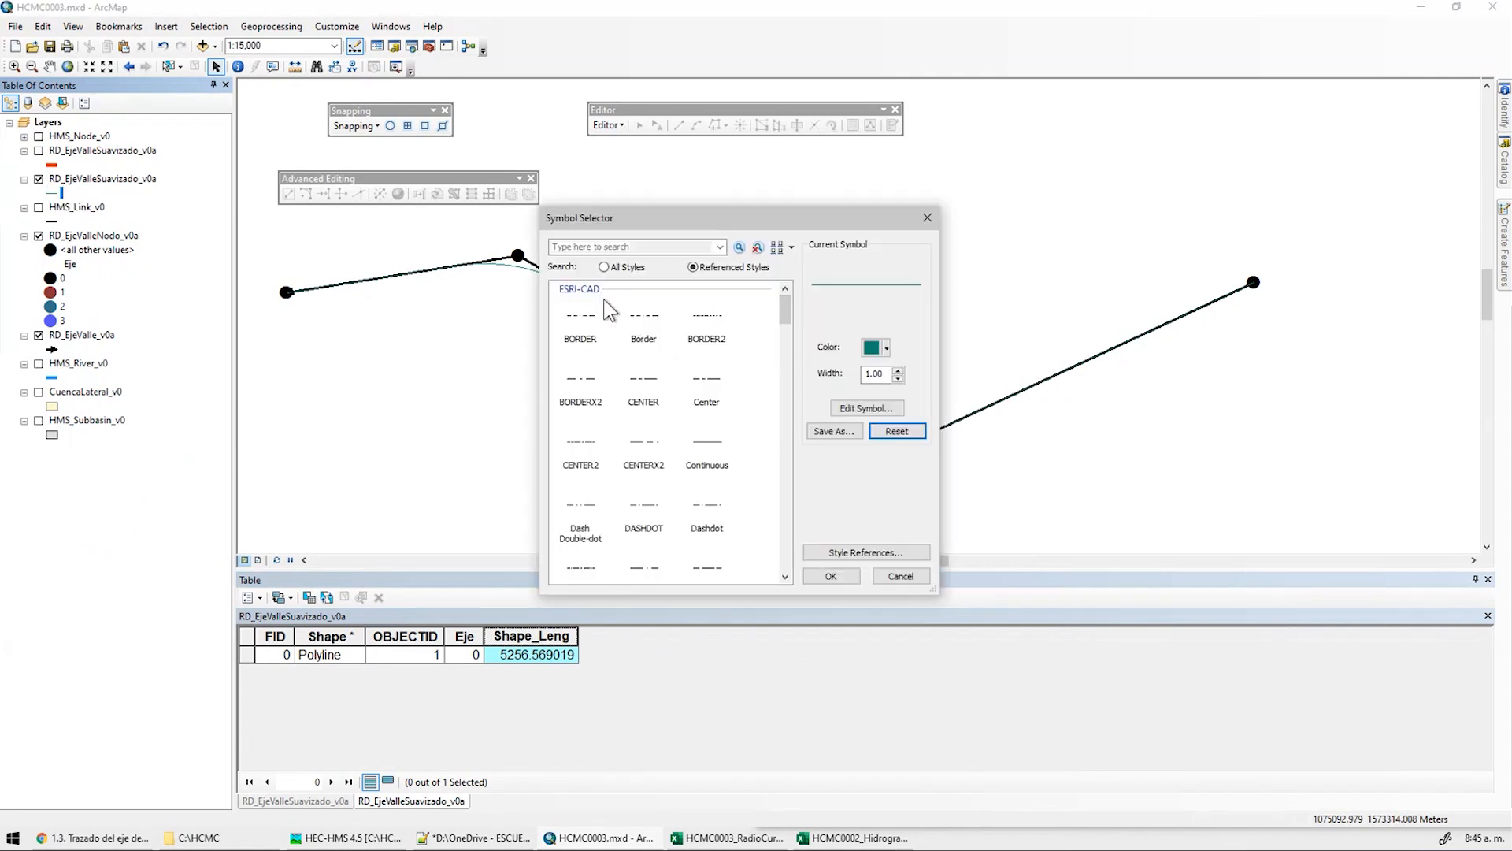
pyautogui.click(838, 553)
pyautogui.scroll(-5, 820, 331)
pyautogui.click(638, 326)
pyautogui.click(732, 550)
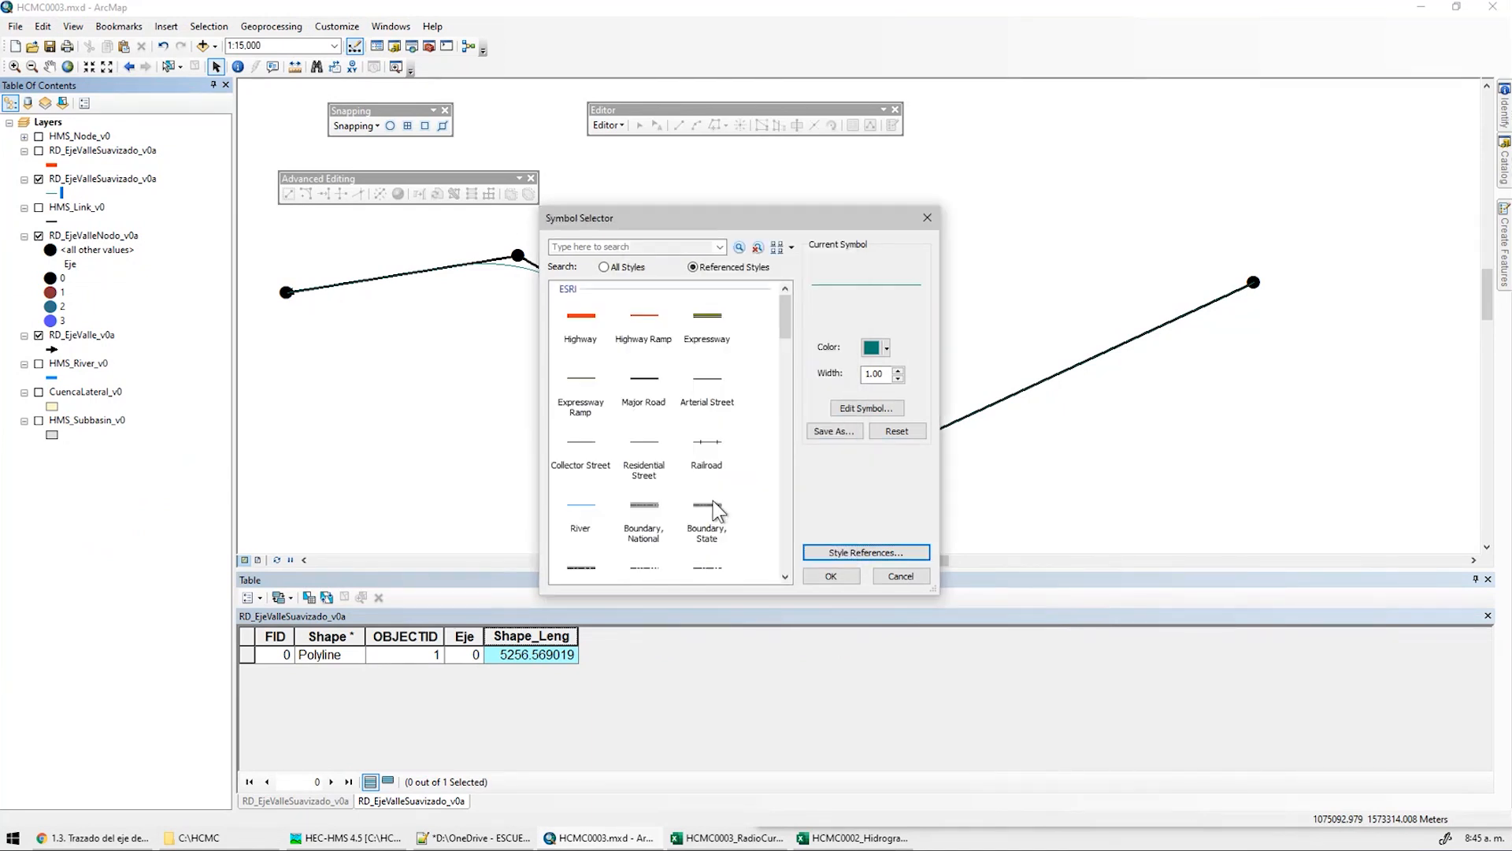
pyautogui.click(644, 315)
pyautogui.click(887, 348)
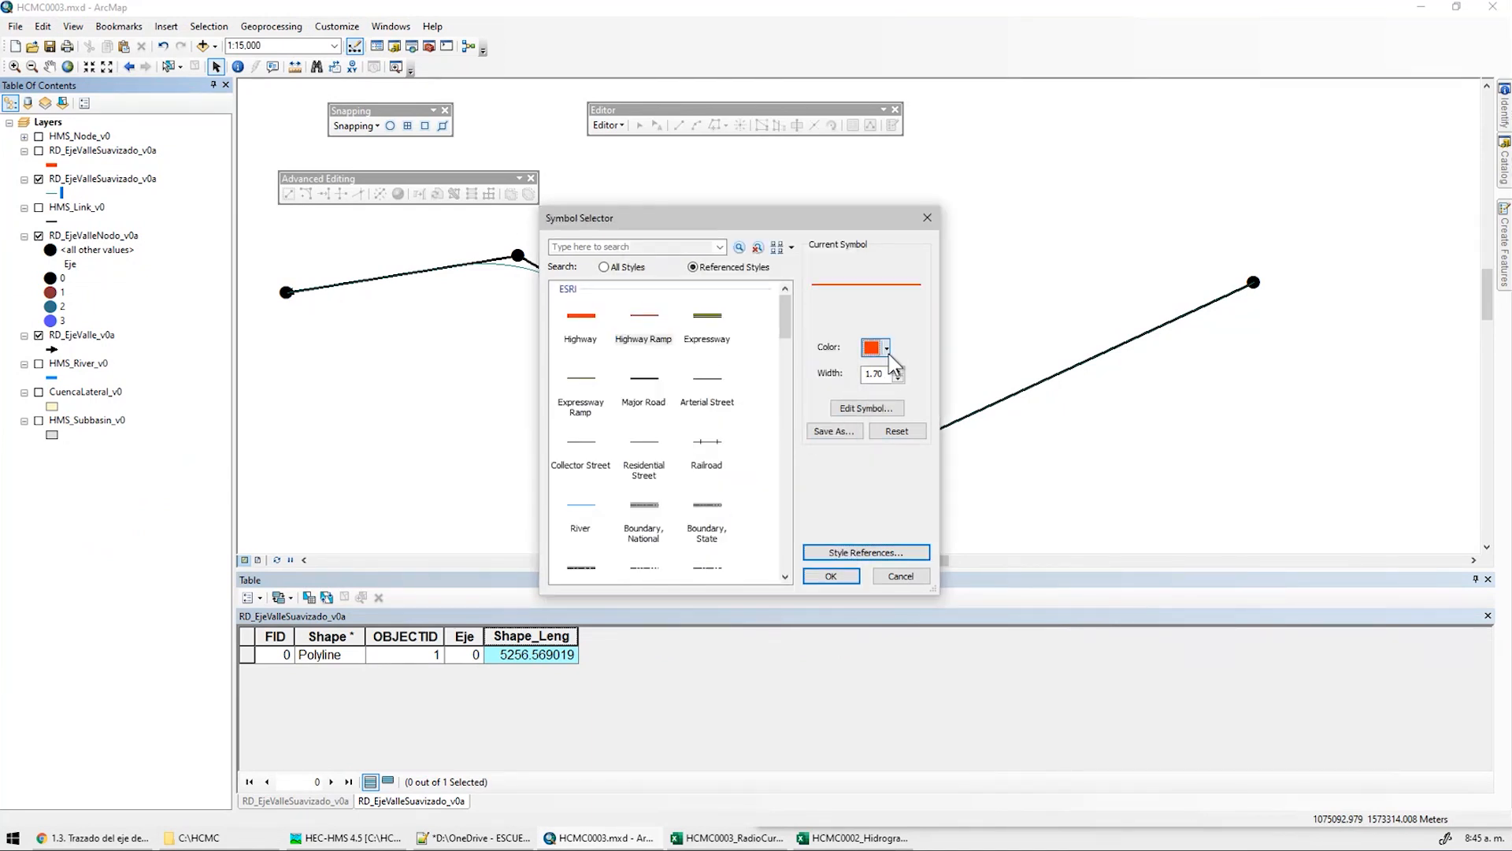
pyautogui.click(1017, 426)
pyautogui.click(831, 576)
pyautogui.scroll(-1, 884, 430)
pyautogui.scroll(1, 1173, 402)
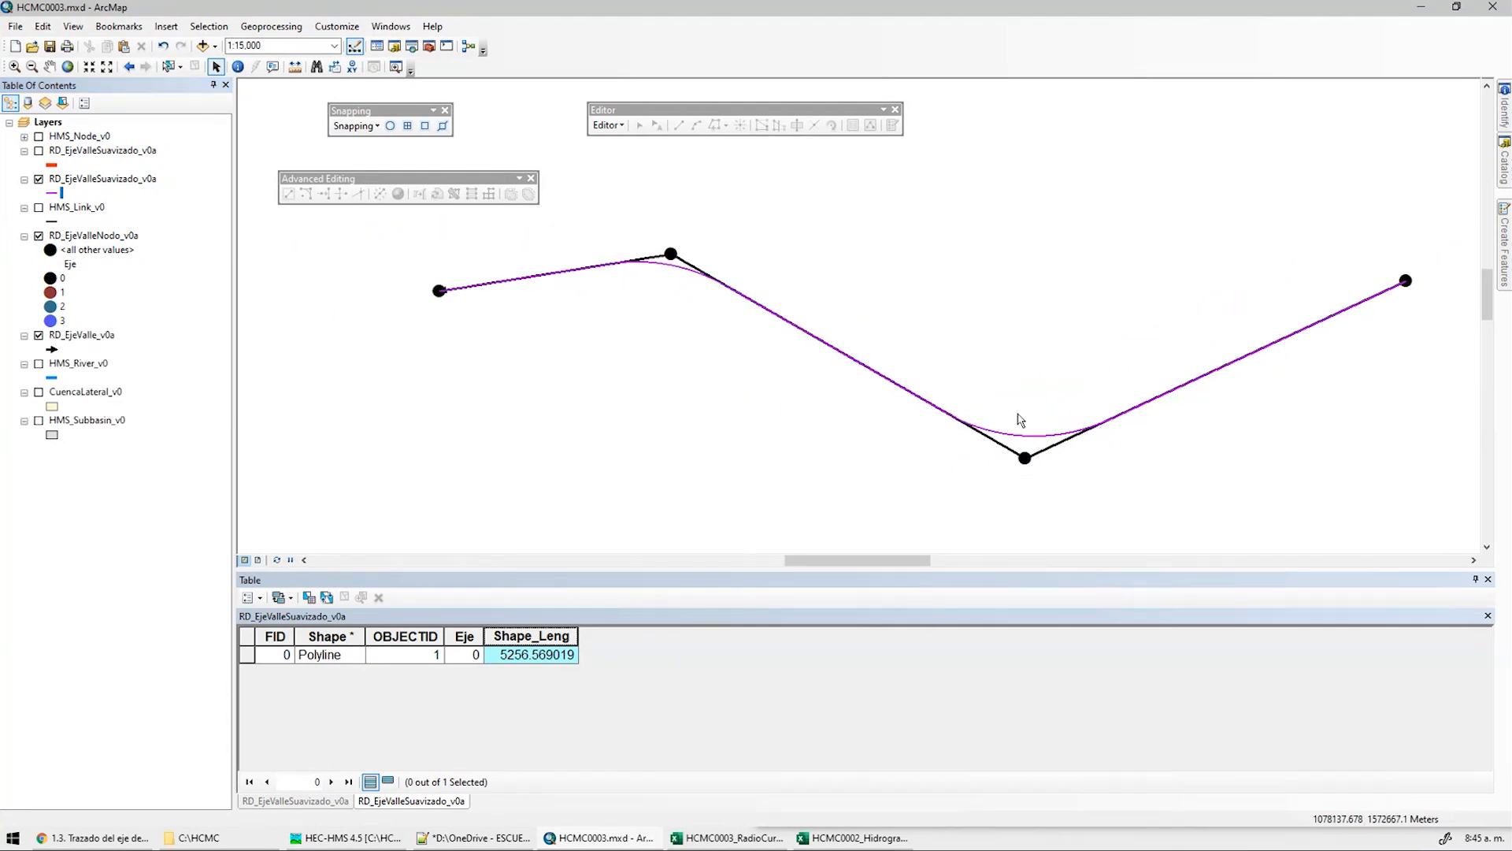
pyautogui.moveTo(986, 349); pyautogui.dragTo(920, 346, button='middle')
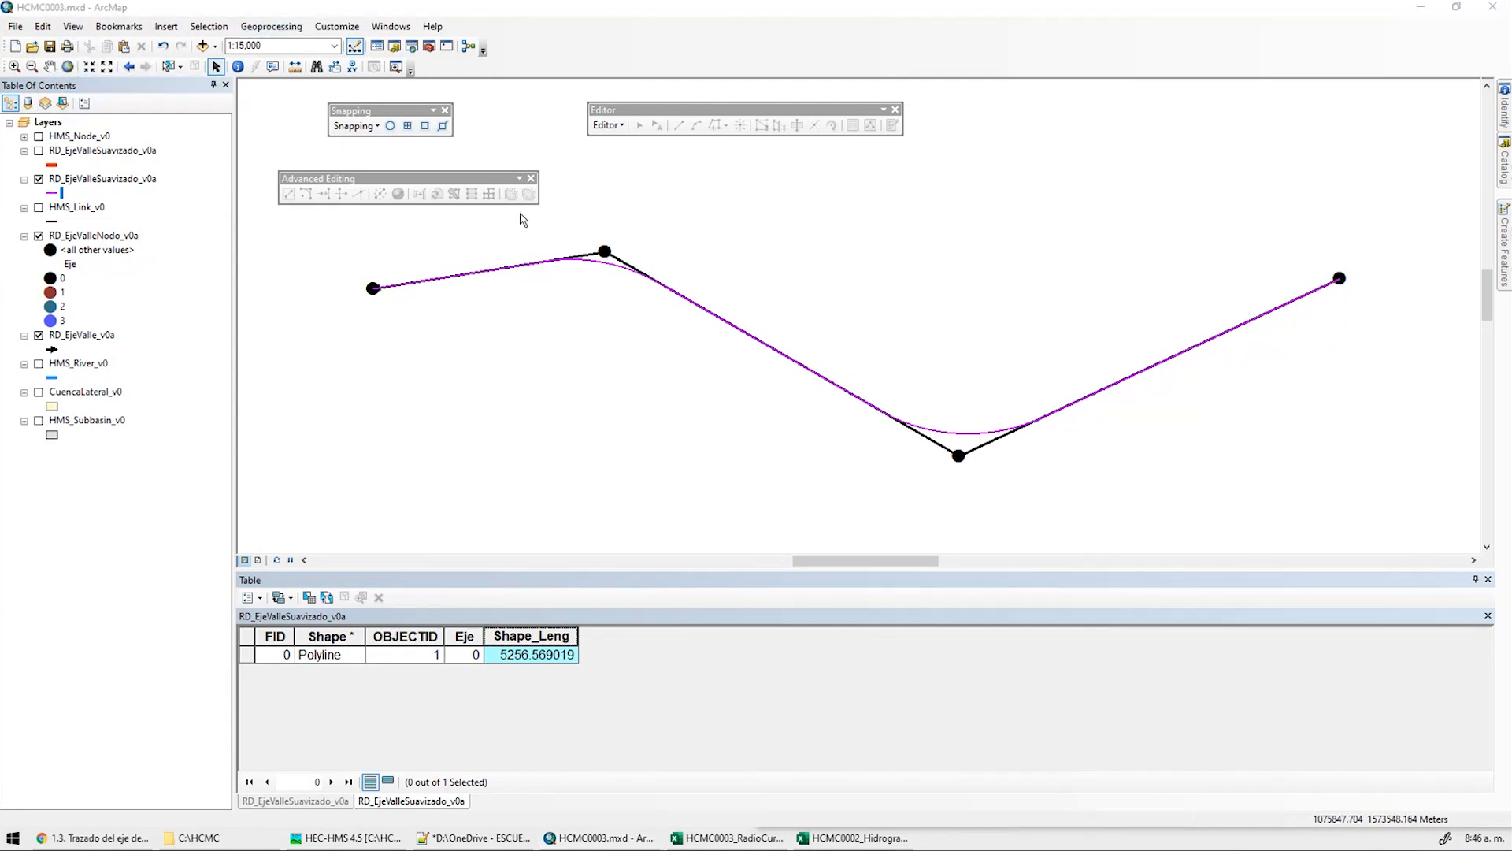
# Search for 'SMOOTH LINE' and open the Smooth Line tool
pyautogui.click(390, 26)
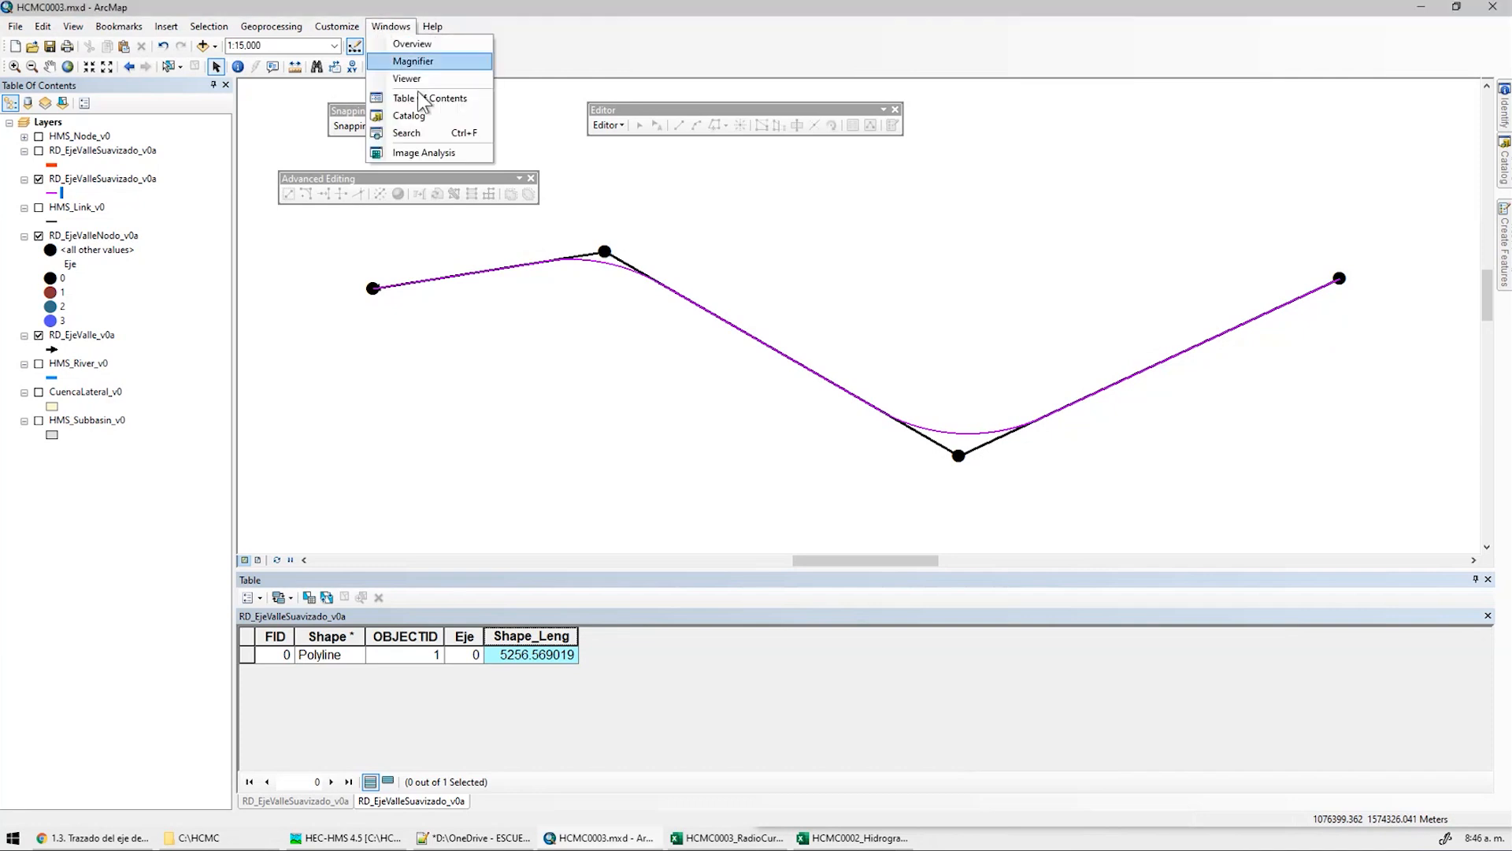
pyautogui.click(435, 133)
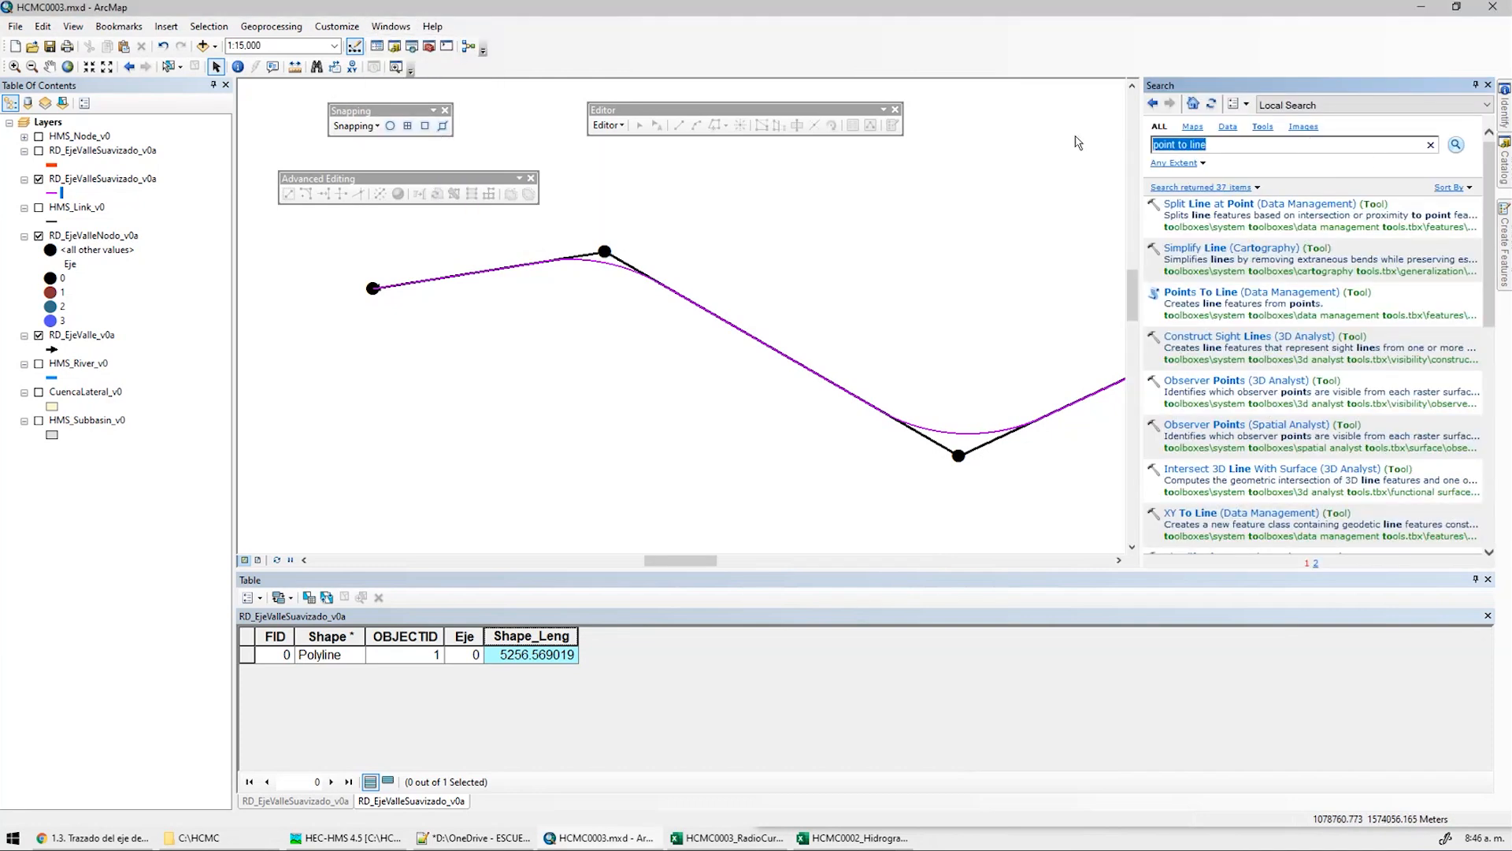
pyautogui.write('SMOOTH LINE')
pyautogui.press('Return')
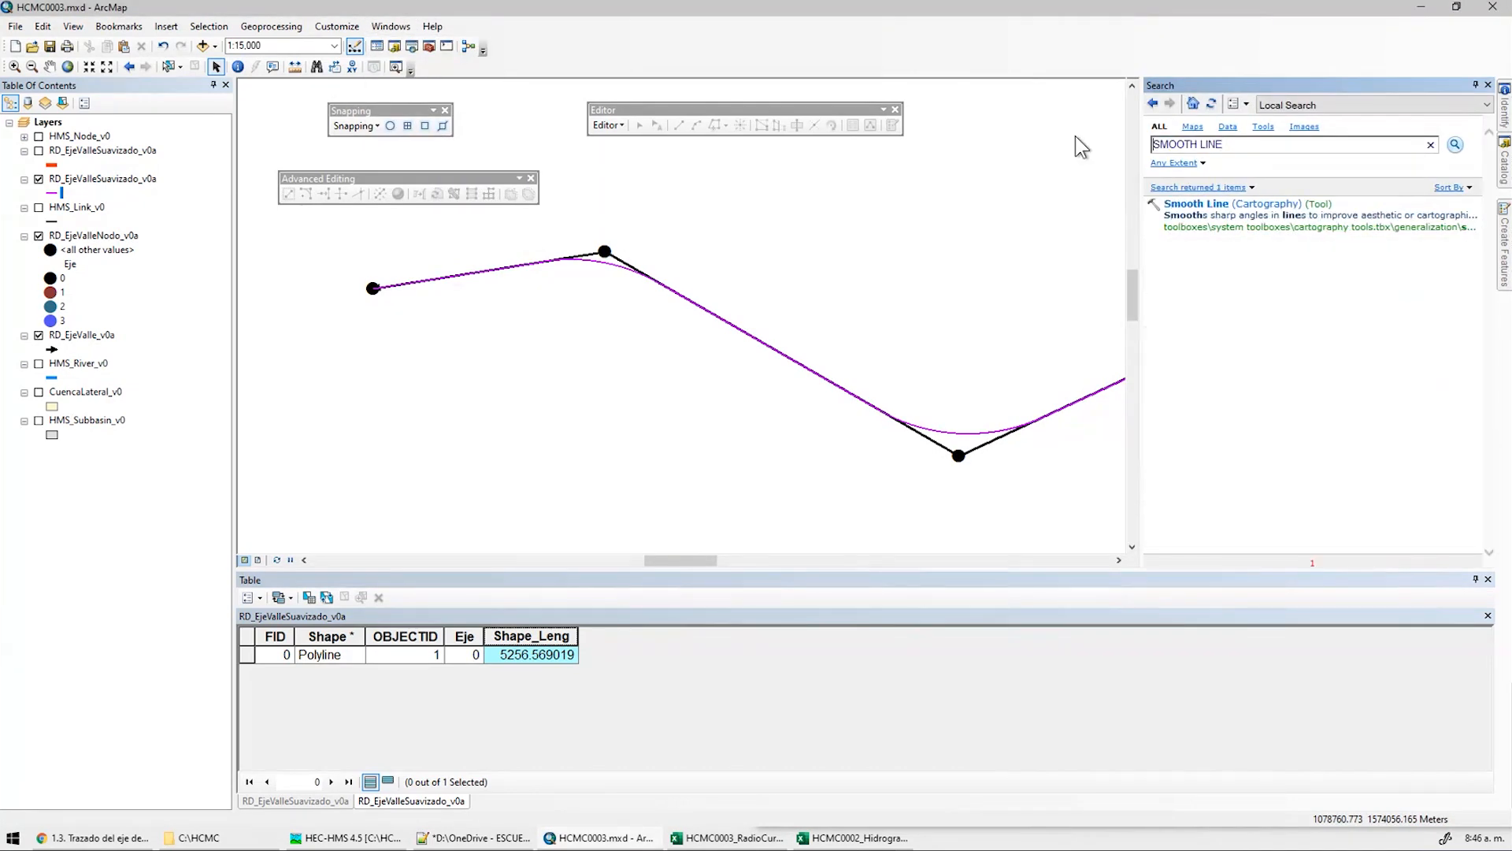
pyautogui.click(1202, 203)
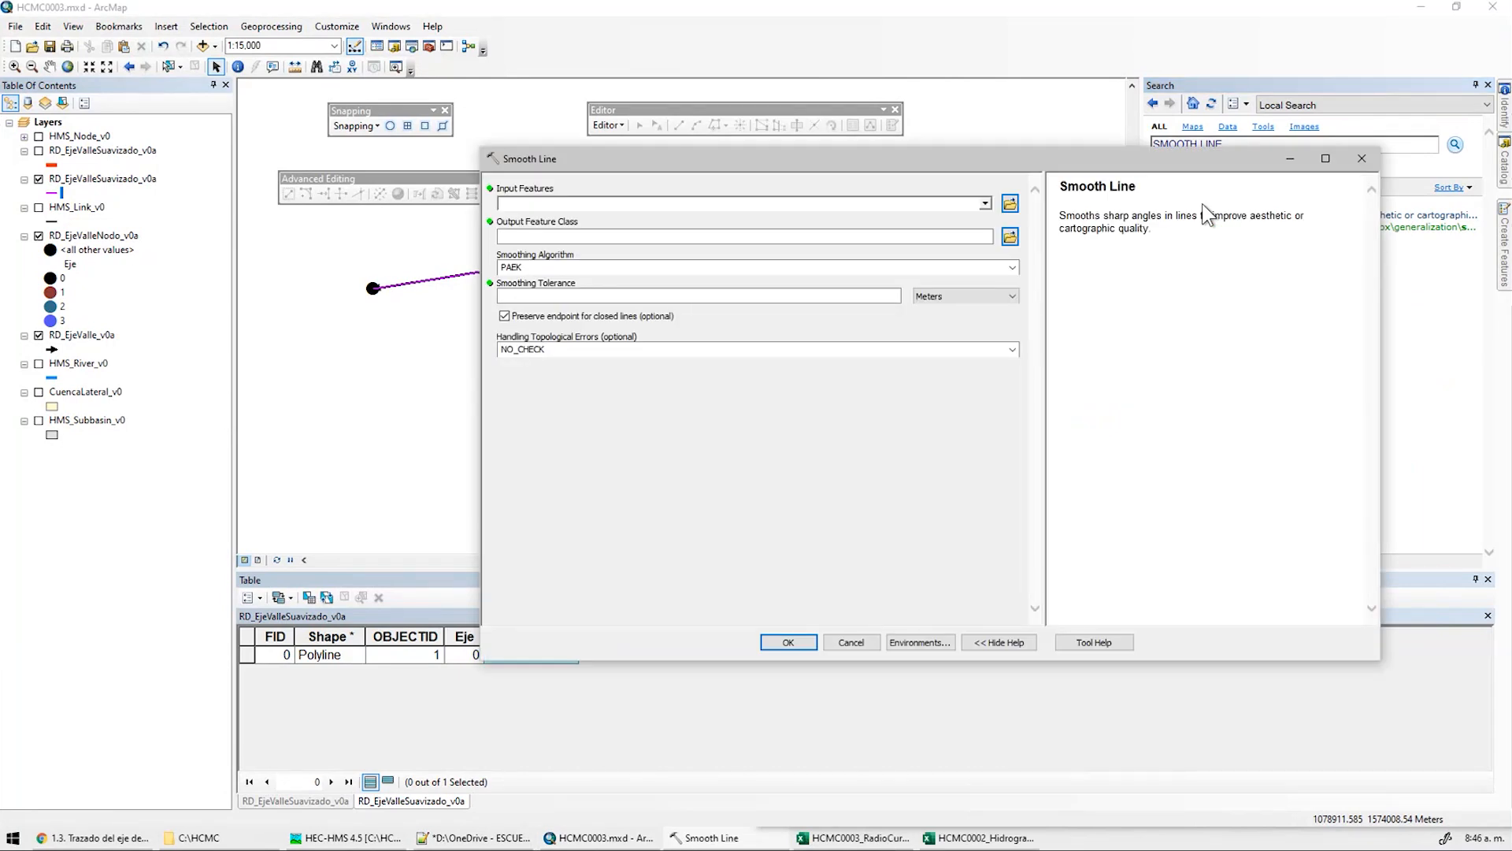
# Set the input to RD_EjeValle_v0a with a PAEK smoothing tolerance of 1800 Meters
pyautogui.click(673, 296)
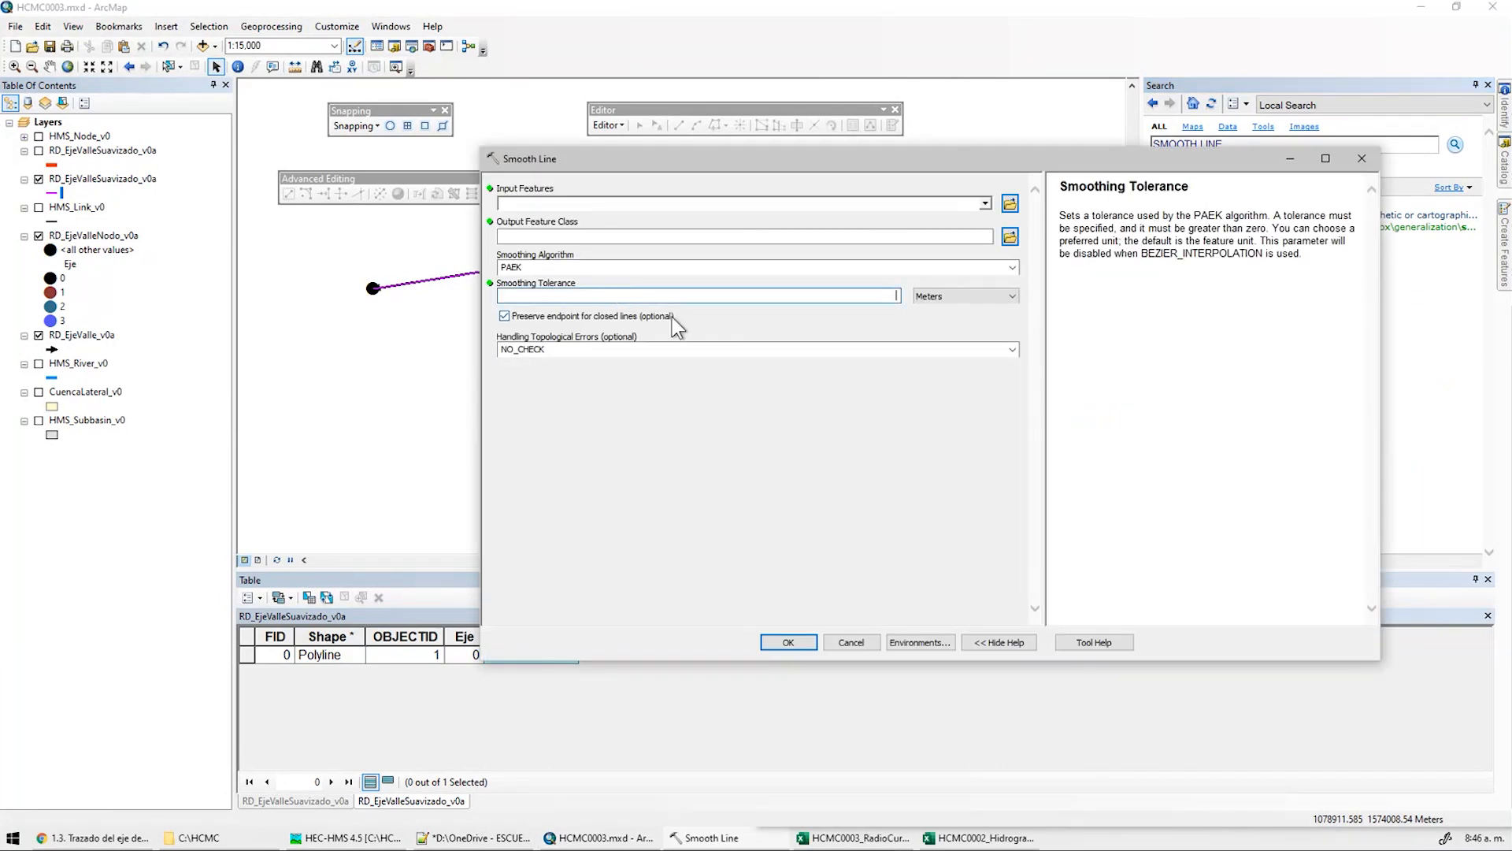
pyautogui.write('1800')
pyautogui.moveTo(700, 157); pyautogui.dragTo(514, 337)
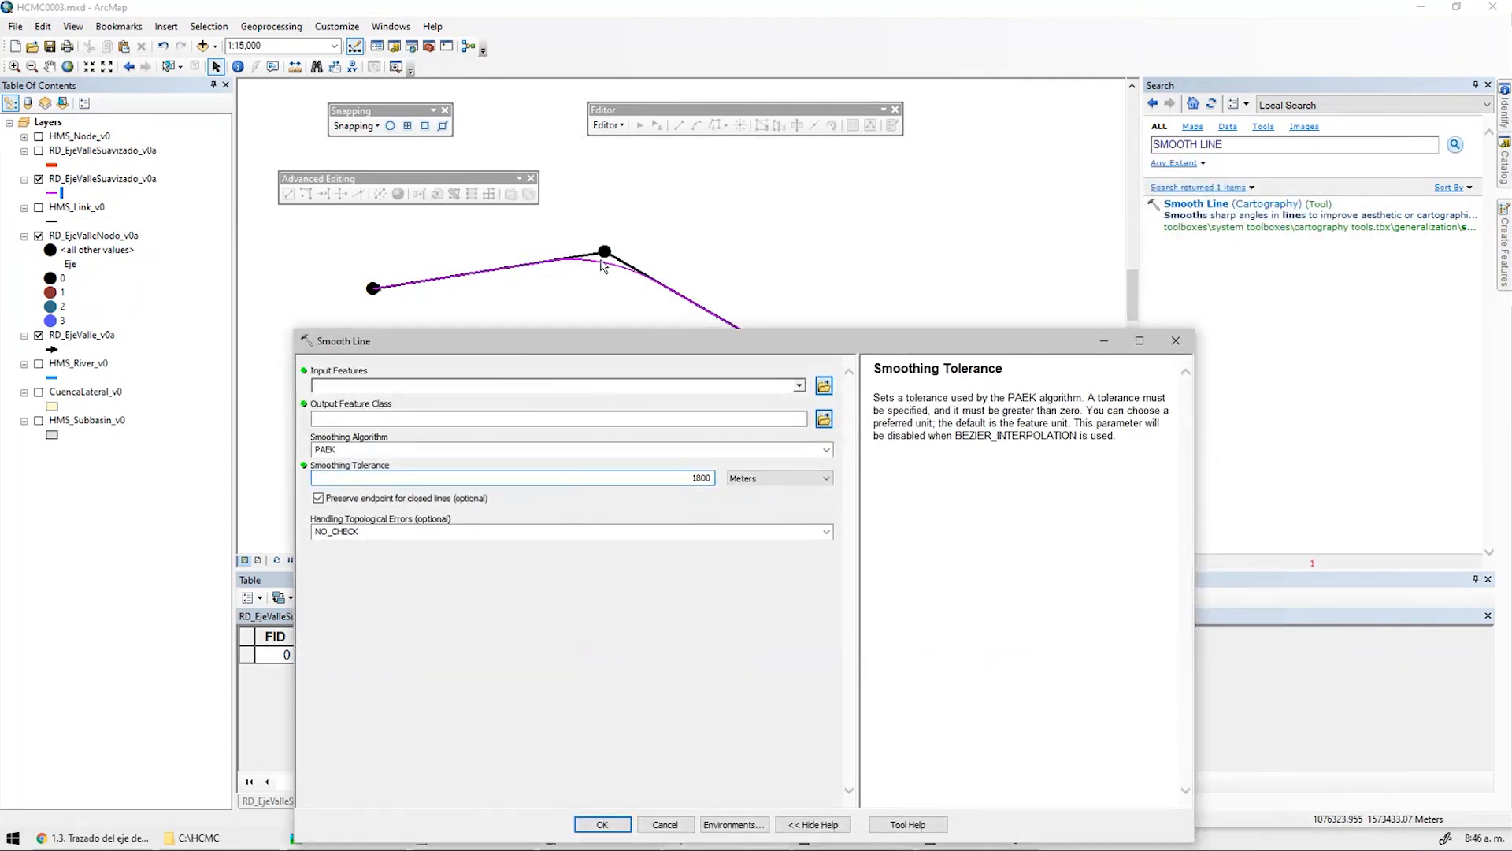
pyautogui.click(799, 385)
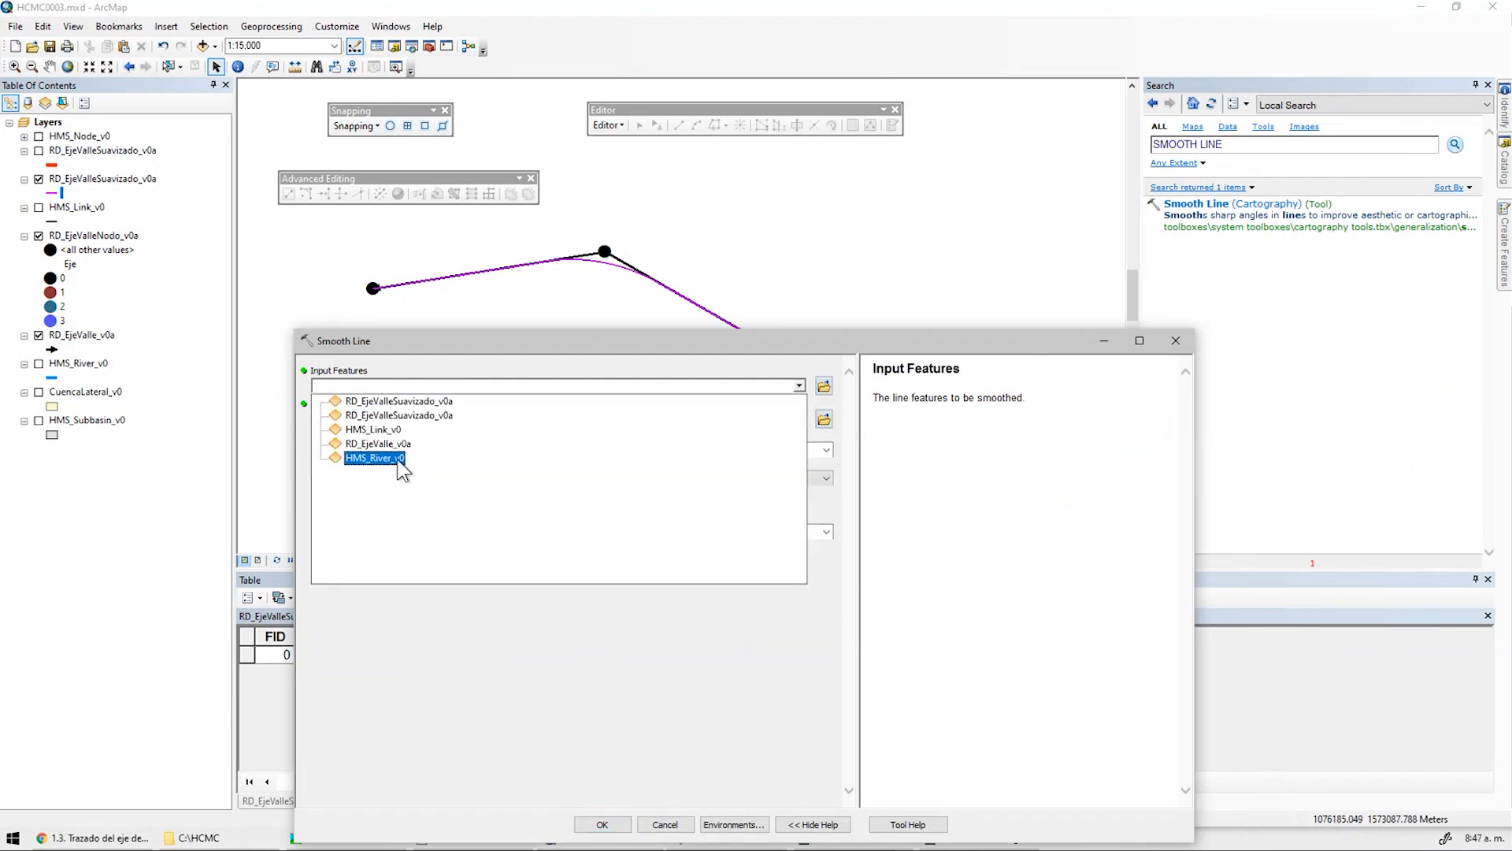
pyautogui.click(381, 444)
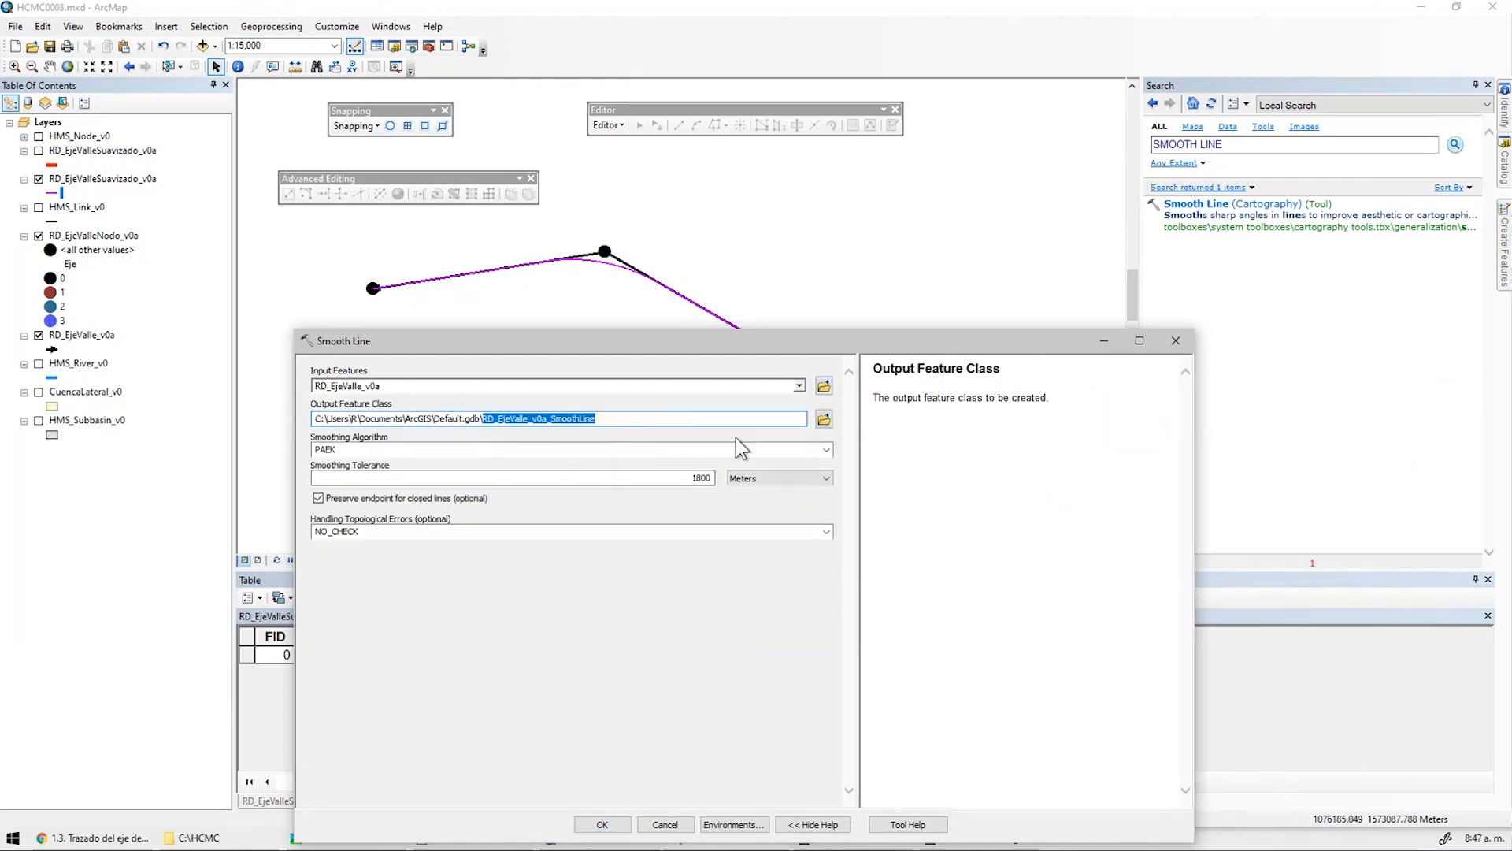
# Save the output as RD_EjeValle_v0a_SmoothLine in the shp folder and run the smoothing
pyautogui.click(824, 419)
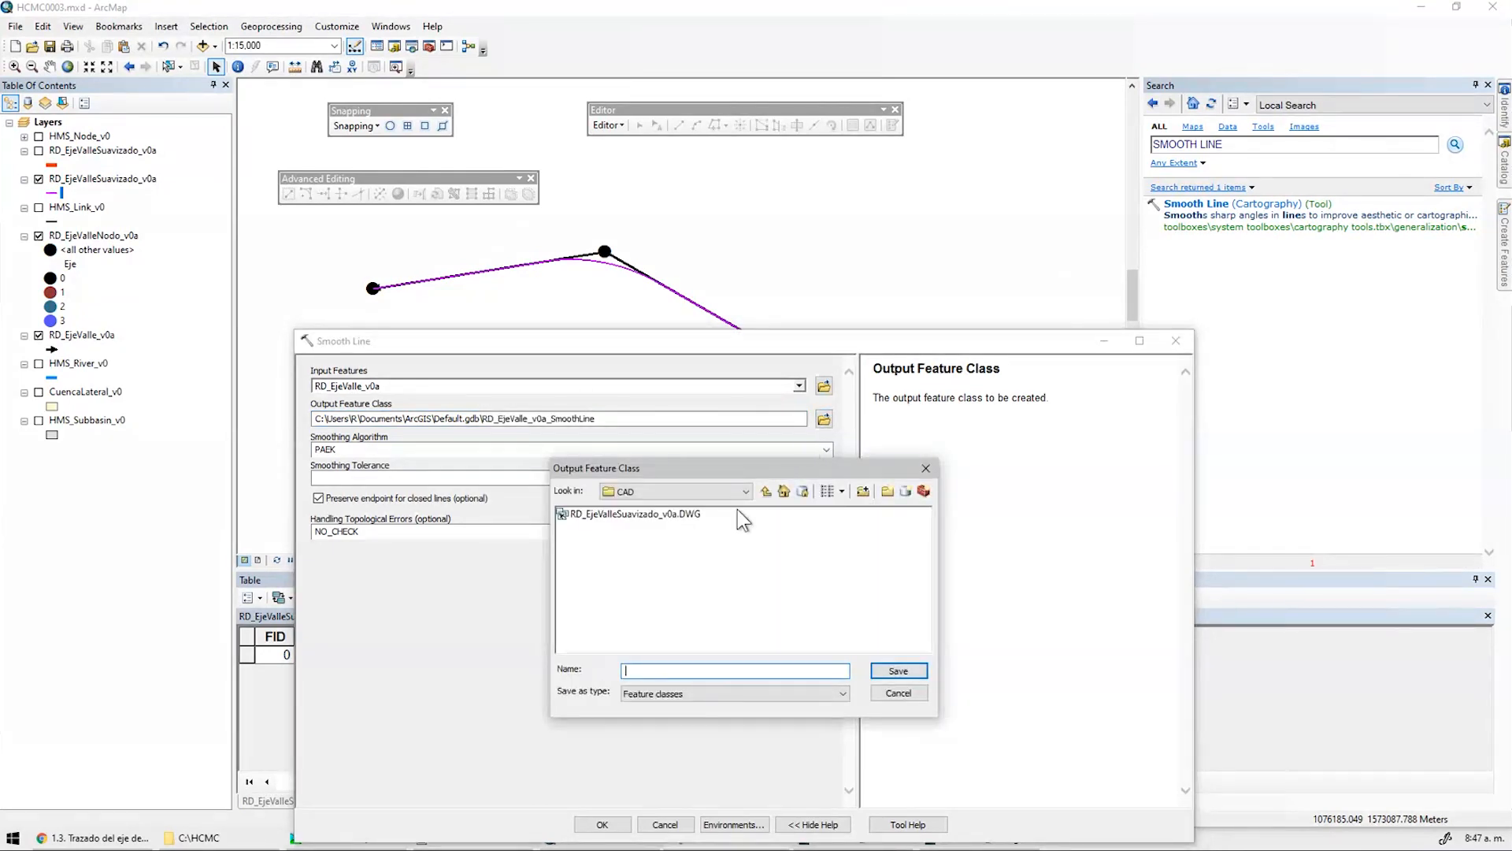
pyautogui.click(764, 493)
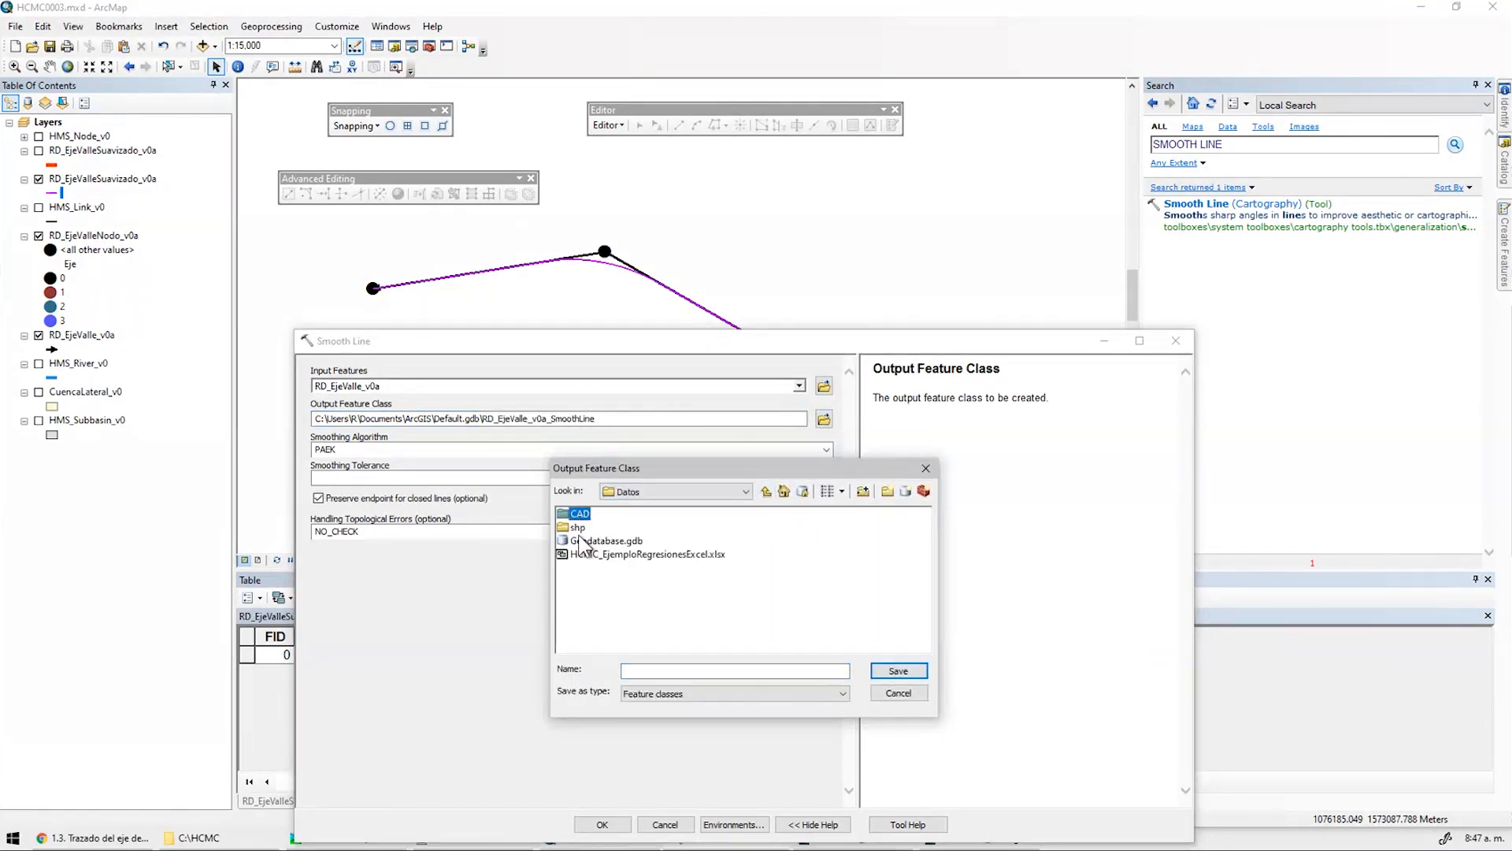
pyautogui.doubleClick(583, 527)
pyautogui.click(670, 672)
pyautogui.write('RD_EjeValle_v0a_SmoothLine')
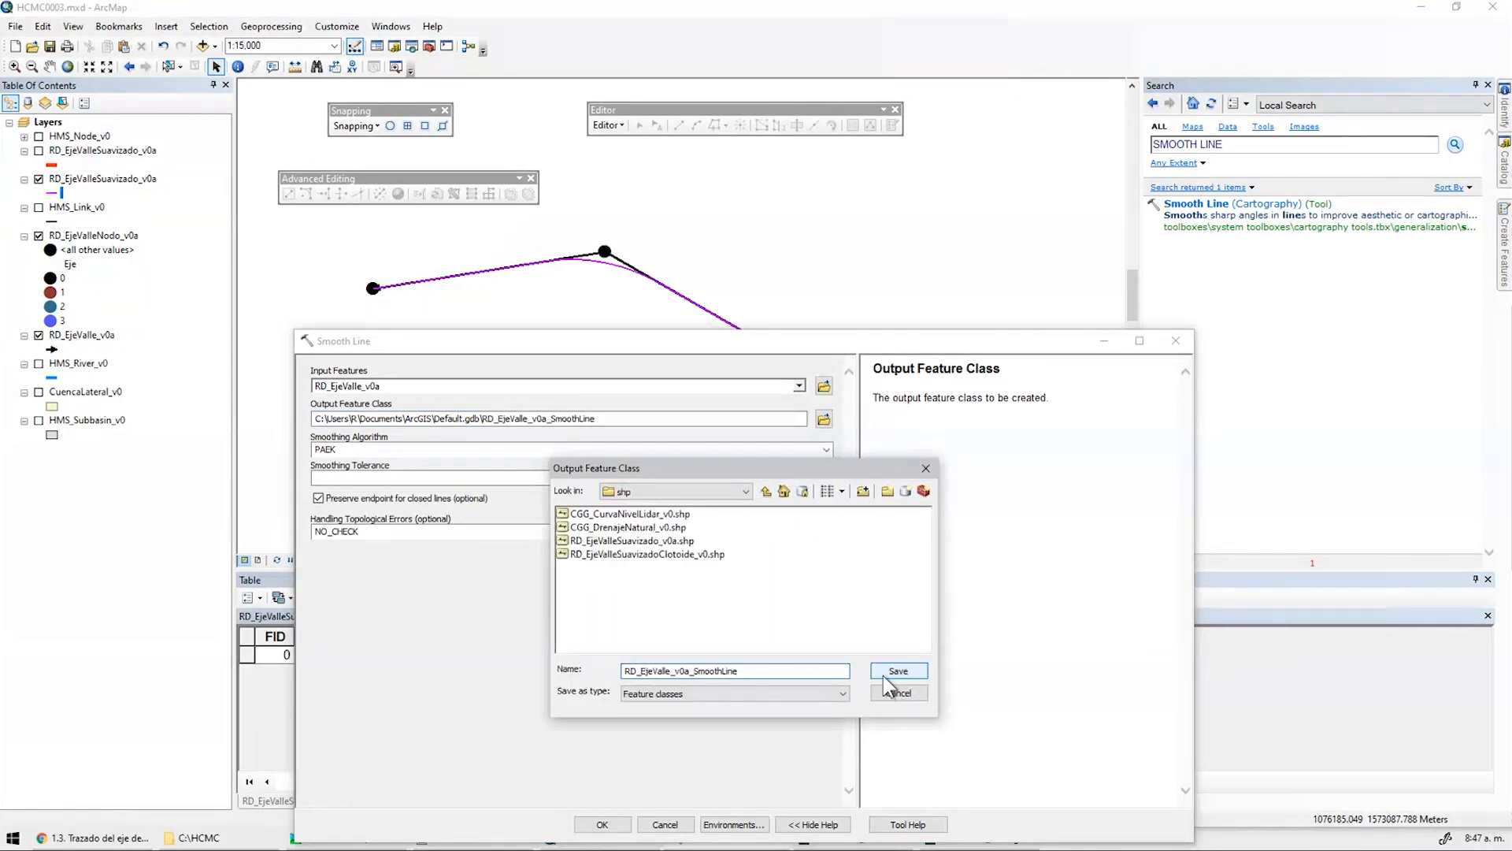
pyautogui.click(884, 675)
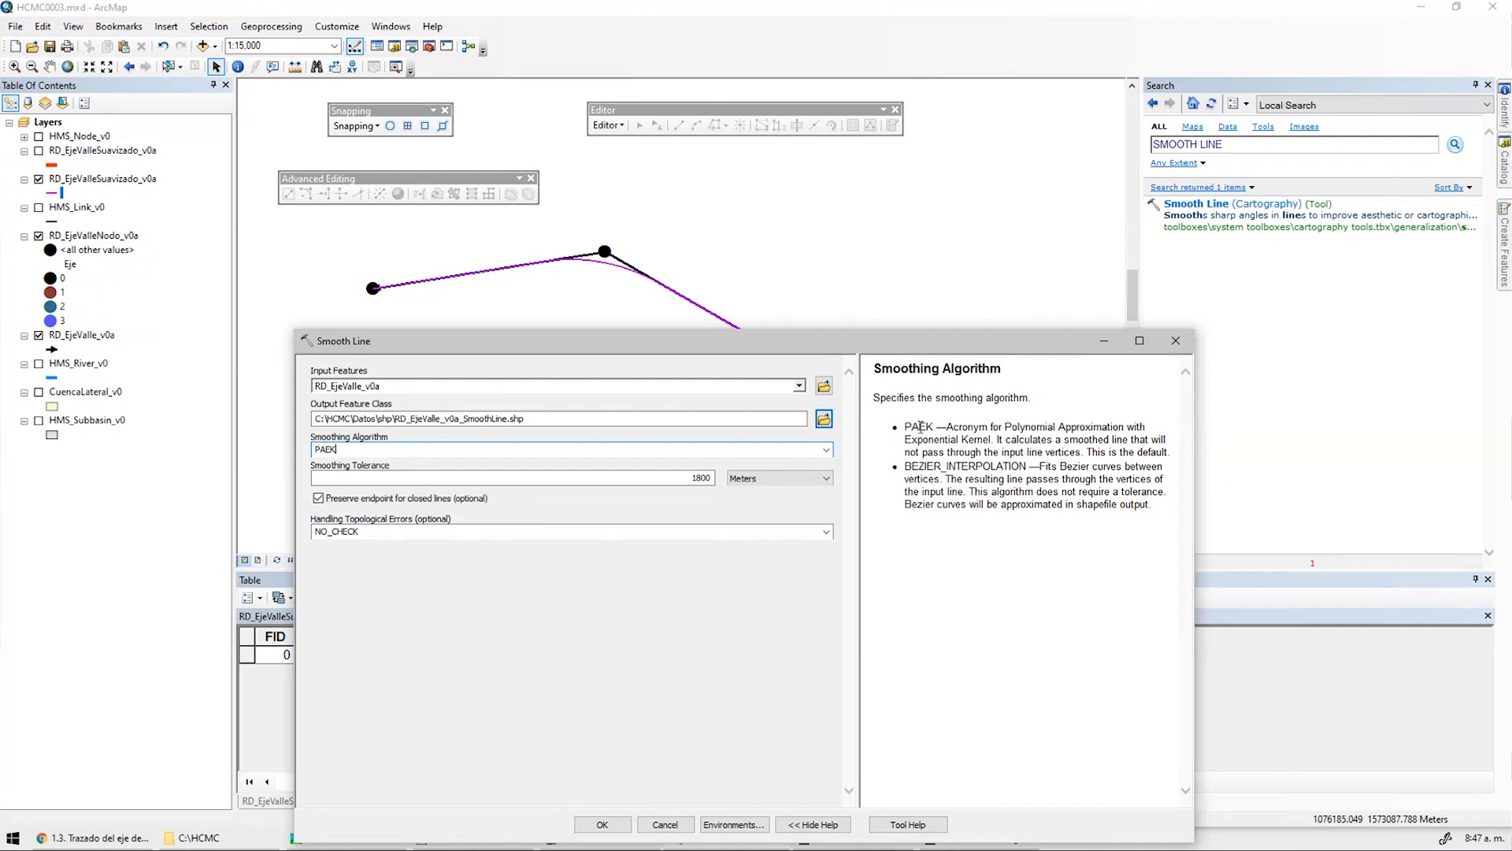
pyautogui.click(674, 478)
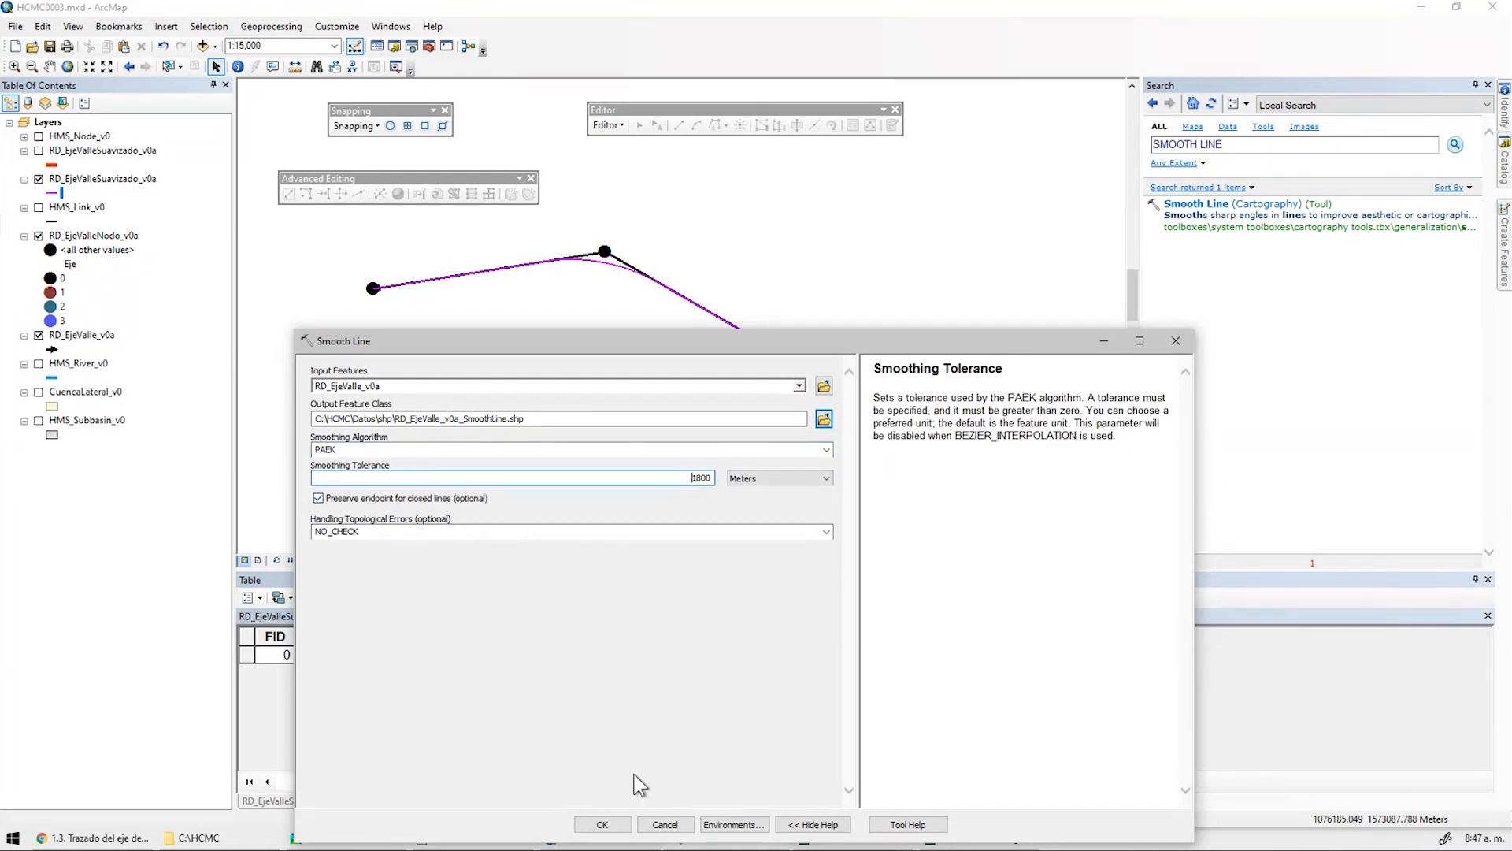
pyautogui.click(602, 824)
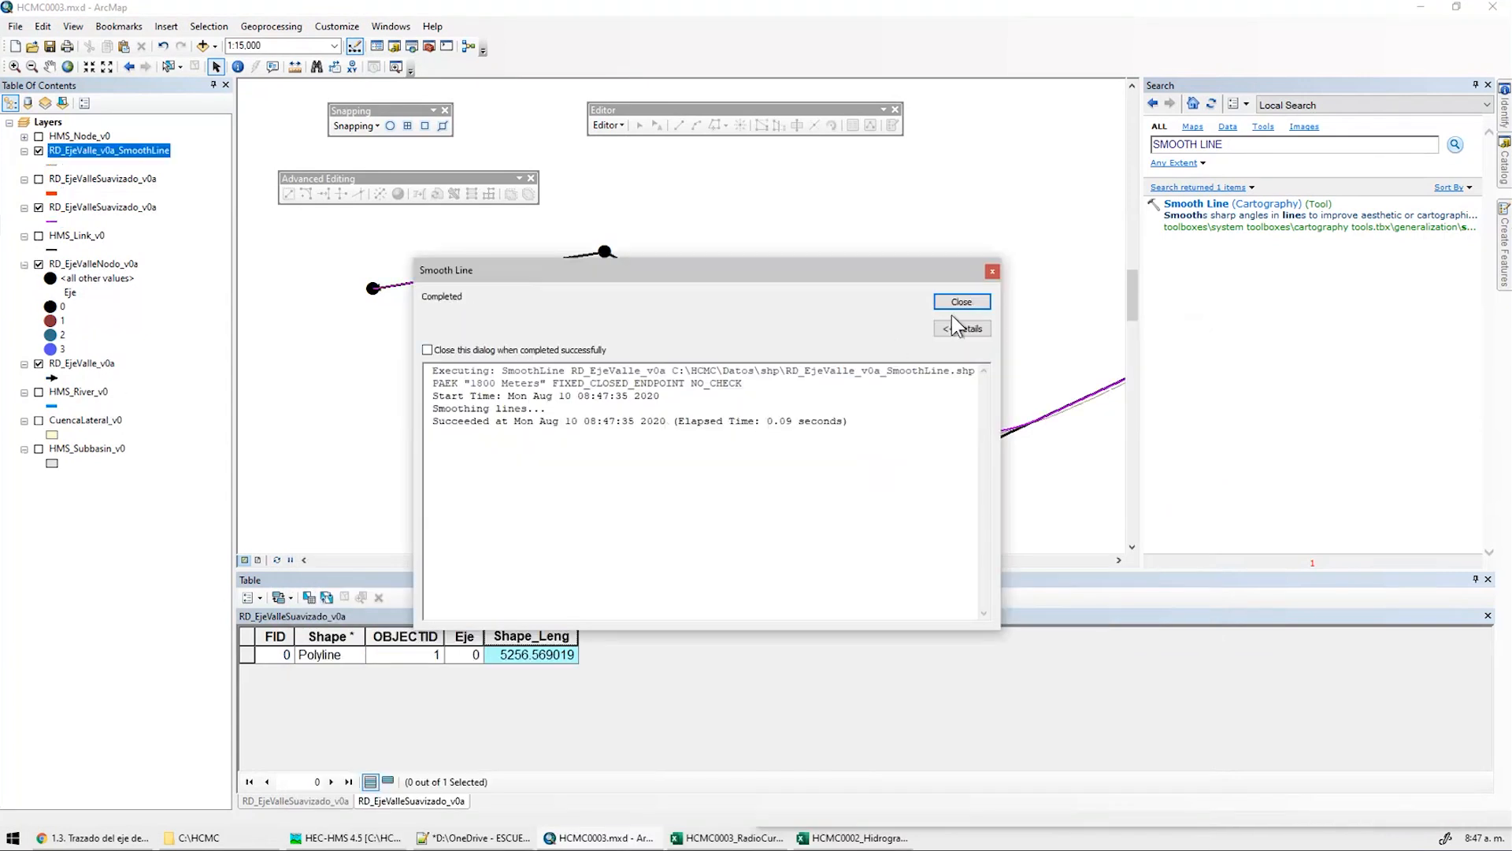
# Close the completion report and draw the SmoothLine layer in the red Highway style
pyautogui.click(957, 306)
pyautogui.moveTo(769, 368); pyautogui.dragTo(635, 353, button='middle')
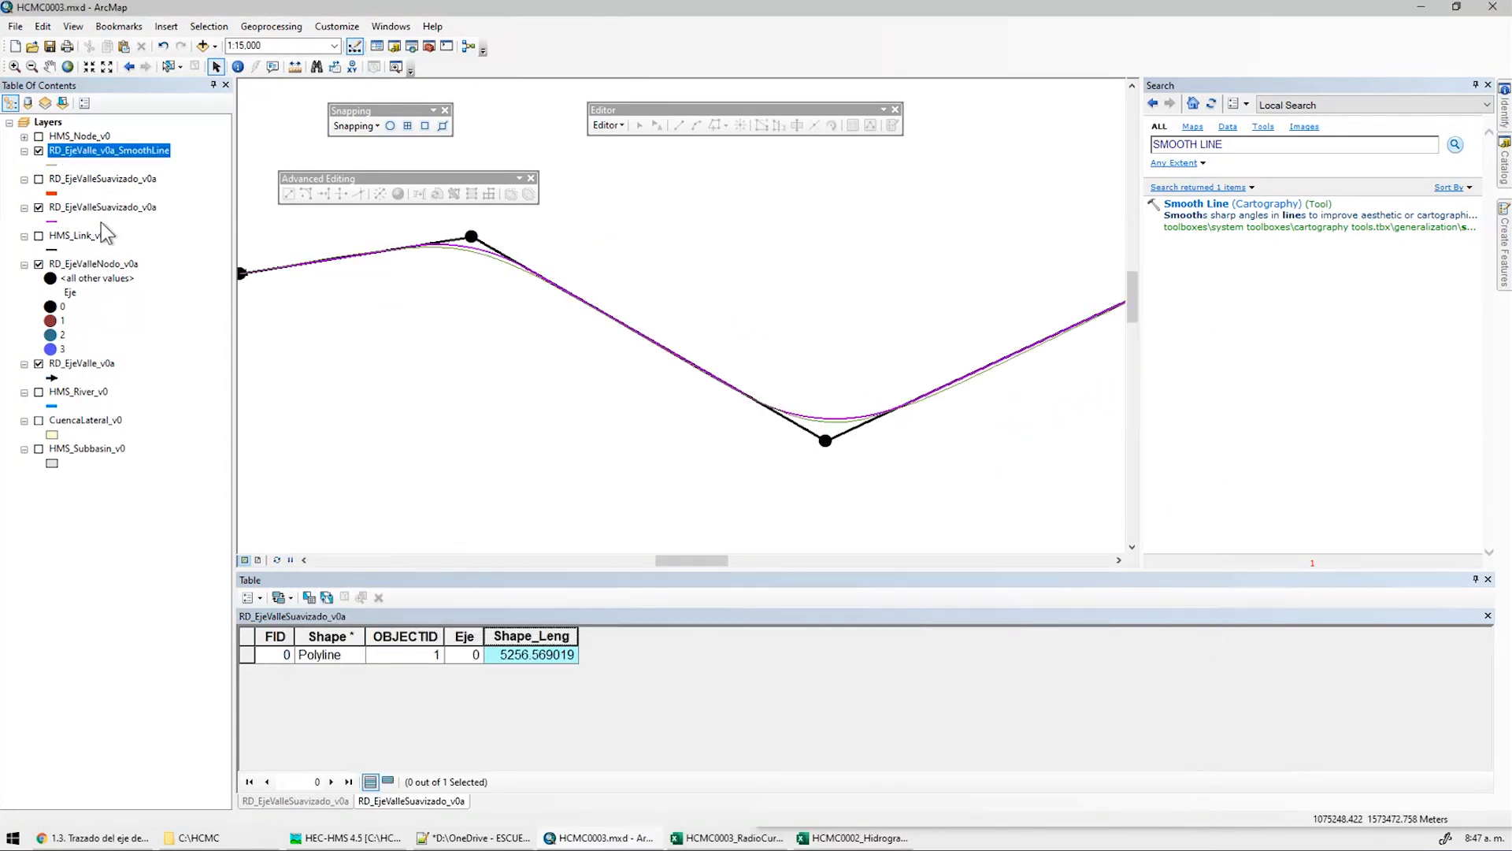
pyautogui.click(52, 164)
pyautogui.doubleClick(592, 326)
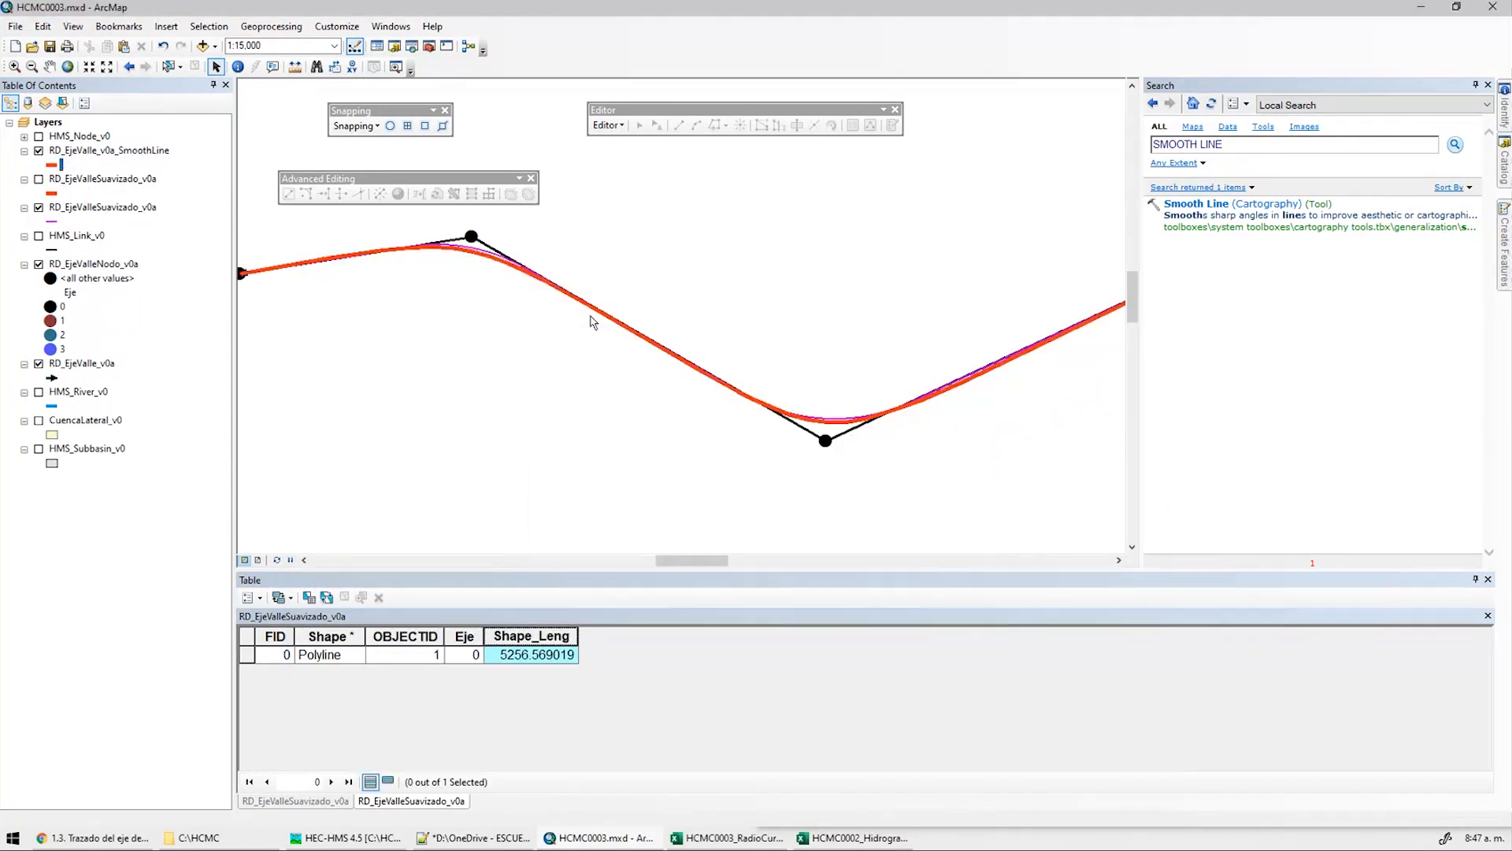
# Inspect both smoothed curves along the axis, then hide the SmoothLine layer
pyautogui.scroll(2, 642, 463)
pyautogui.scroll(2, 869, 344)
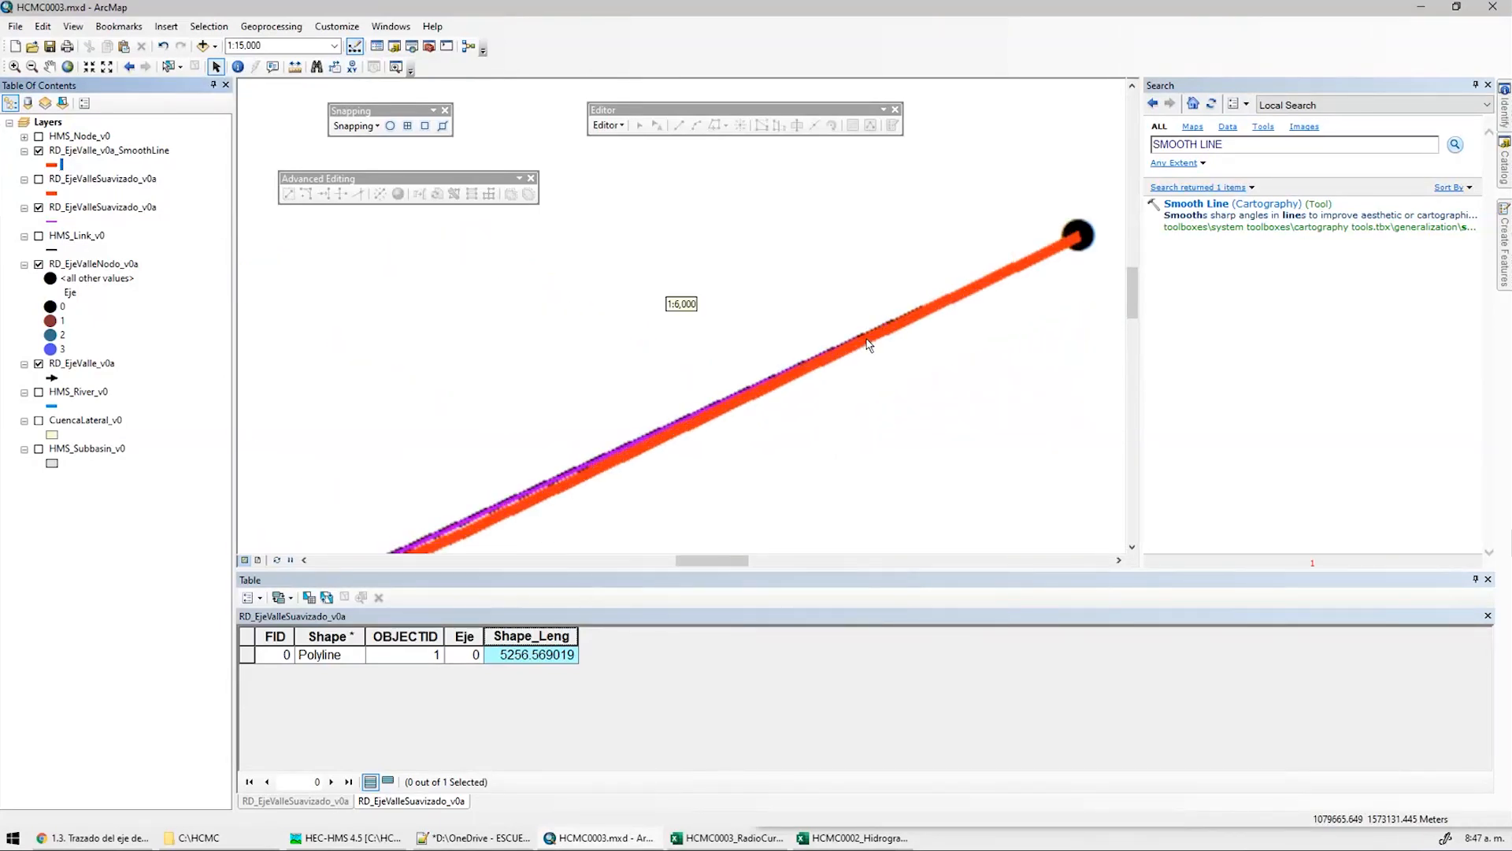
pyautogui.scroll(-1, 896, 278)
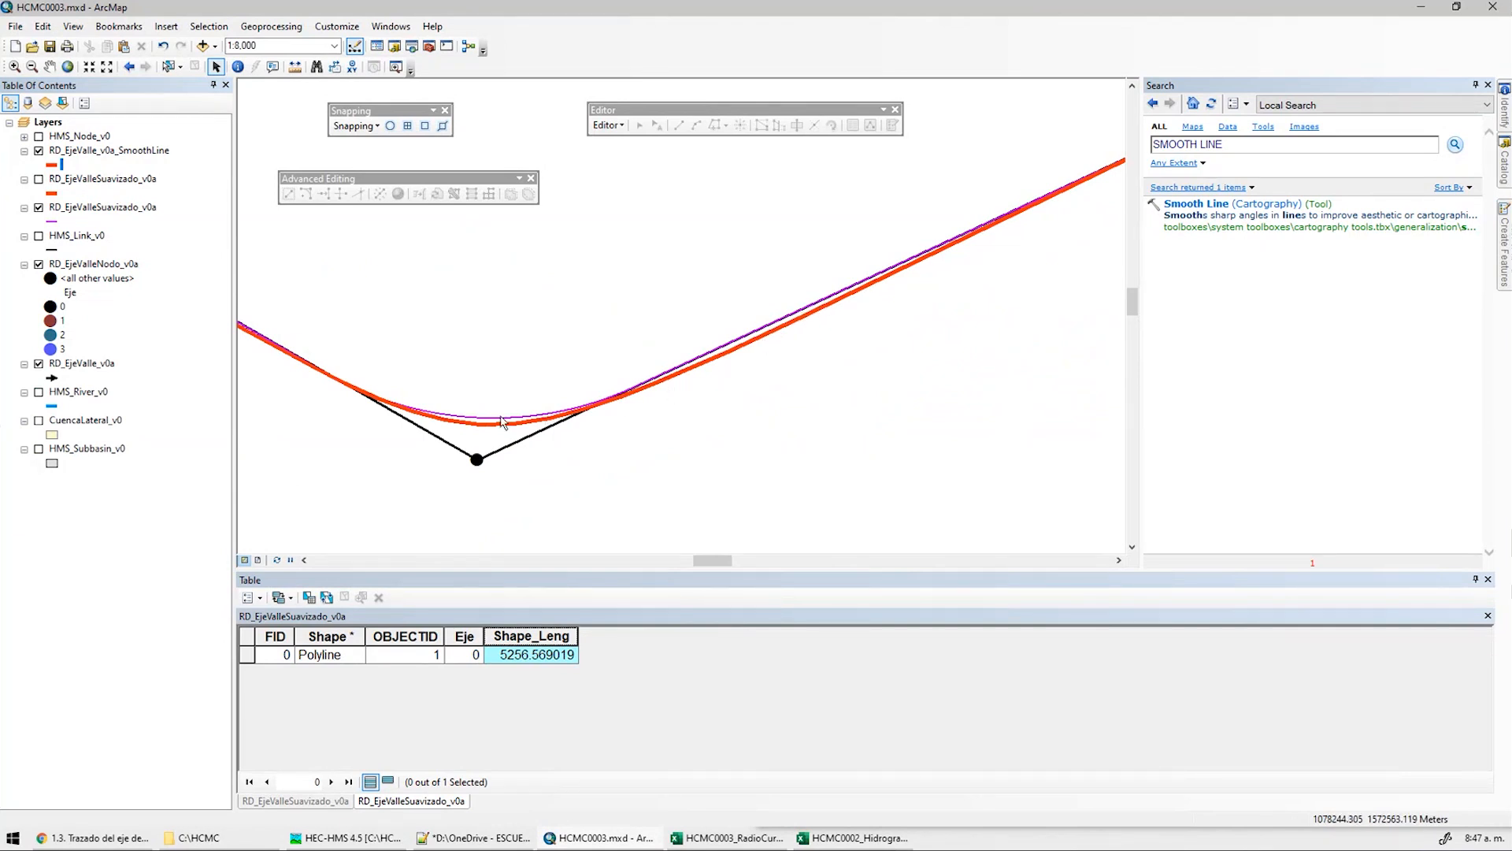
pyautogui.scroll(-3, 470, 382)
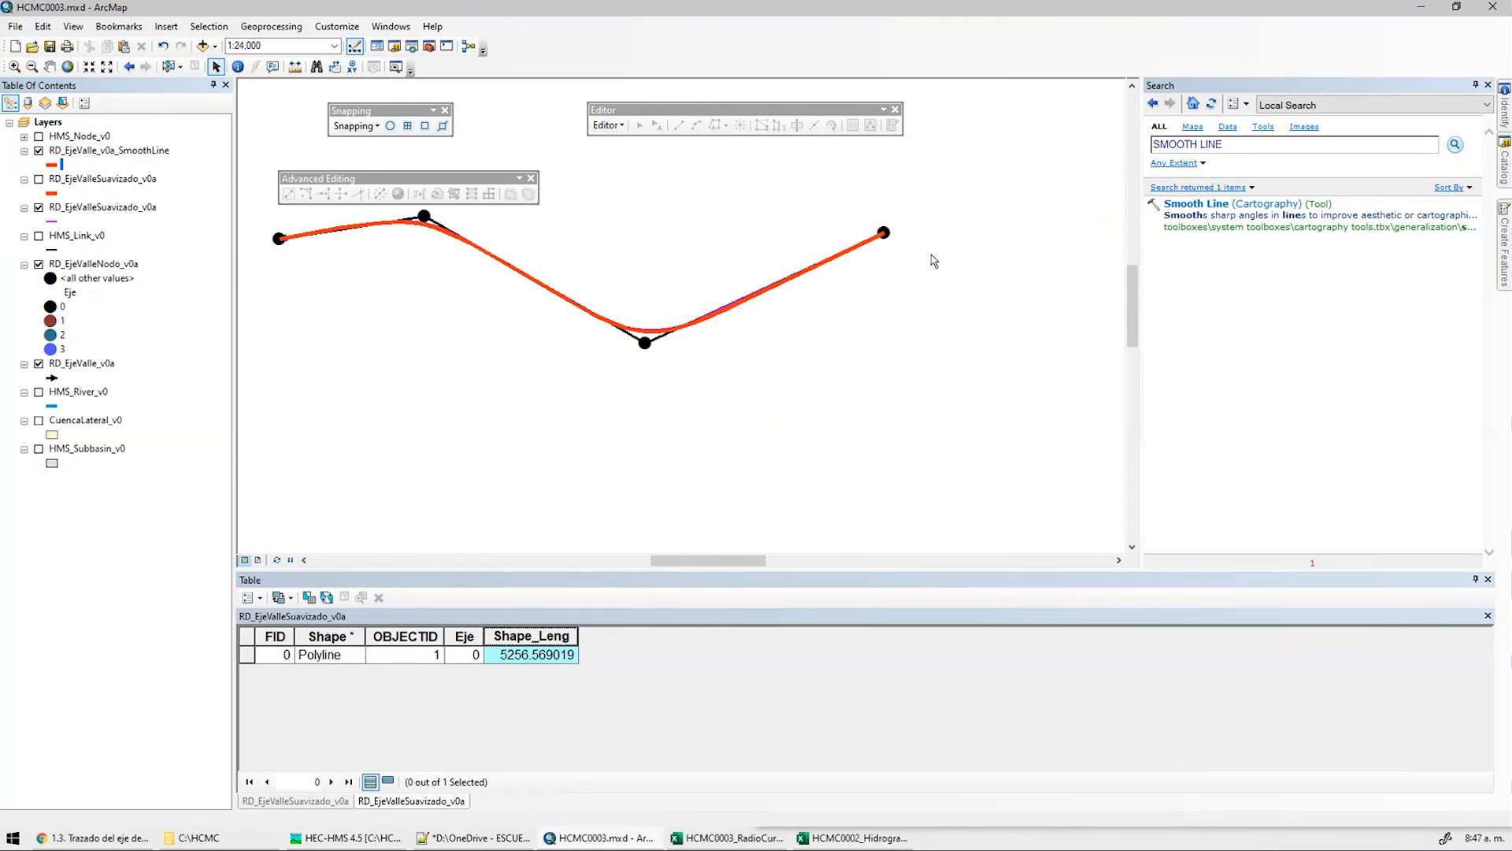
pyautogui.moveTo(936, 254); pyautogui.dragTo(969, 318, button='middle')
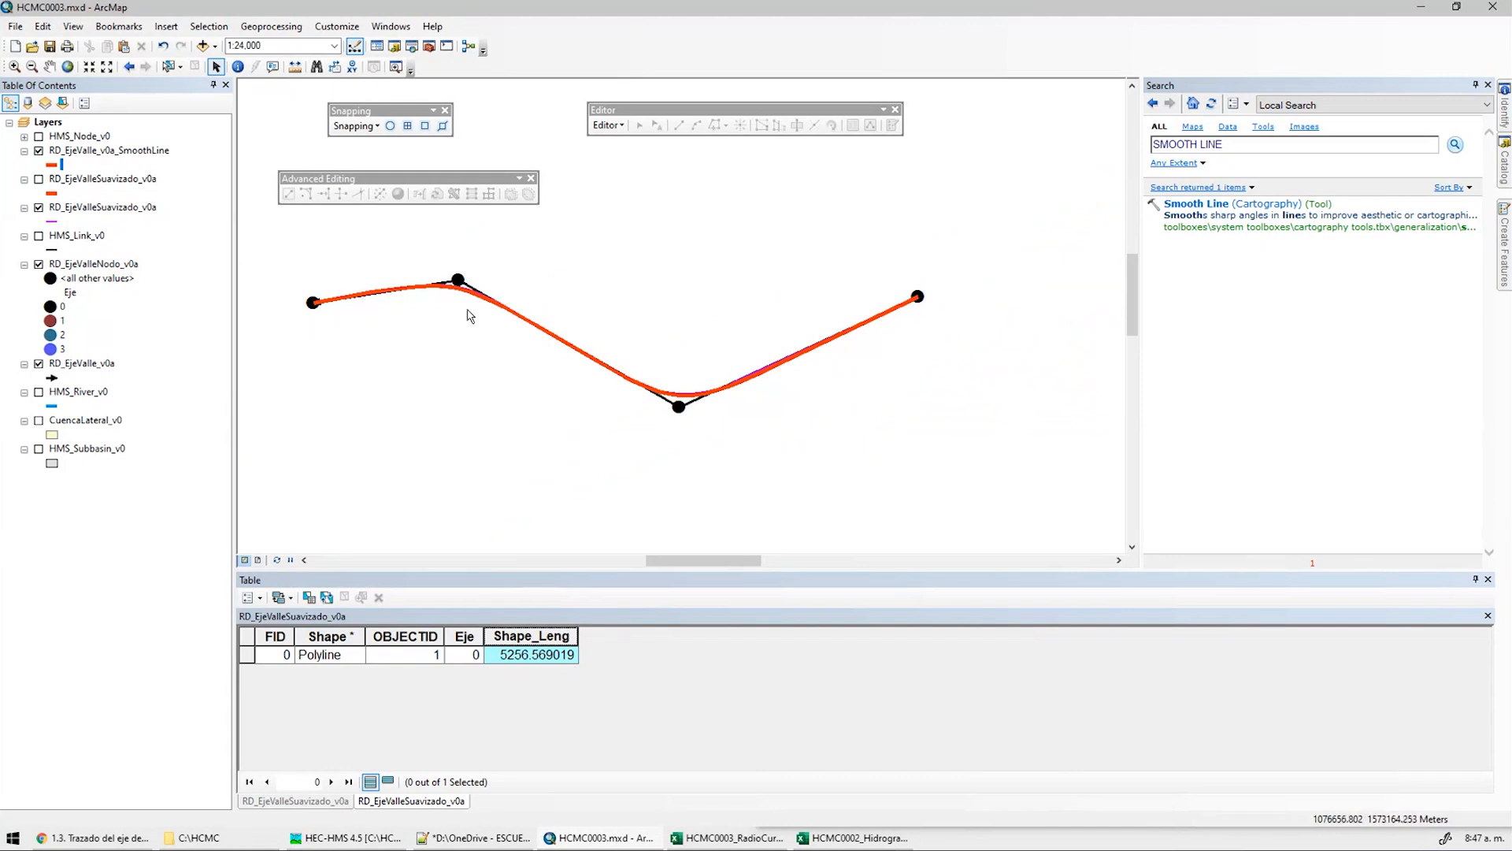
pyautogui.scroll(5, 470, 310)
pyautogui.moveTo(495, 342); pyautogui.dragTo(589, 349, button='middle')
pyautogui.scroll(-3, 595, 340)
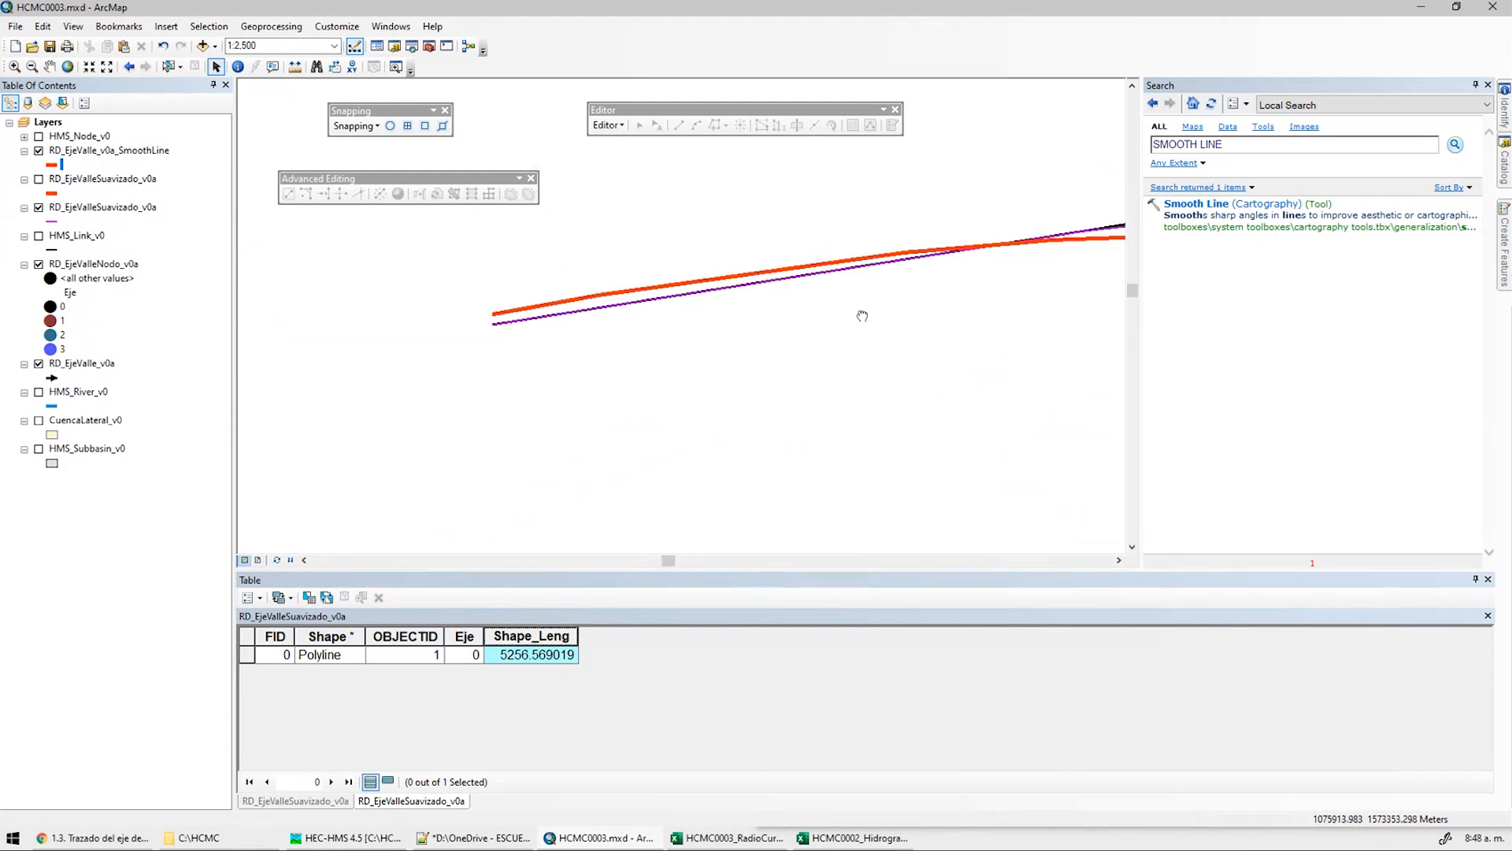
pyautogui.moveTo(873, 364); pyautogui.dragTo(605, 281, button='middle')
pyautogui.moveTo(1090, 430); pyautogui.dragTo(785, 386, button='middle')
pyautogui.click(39, 151)
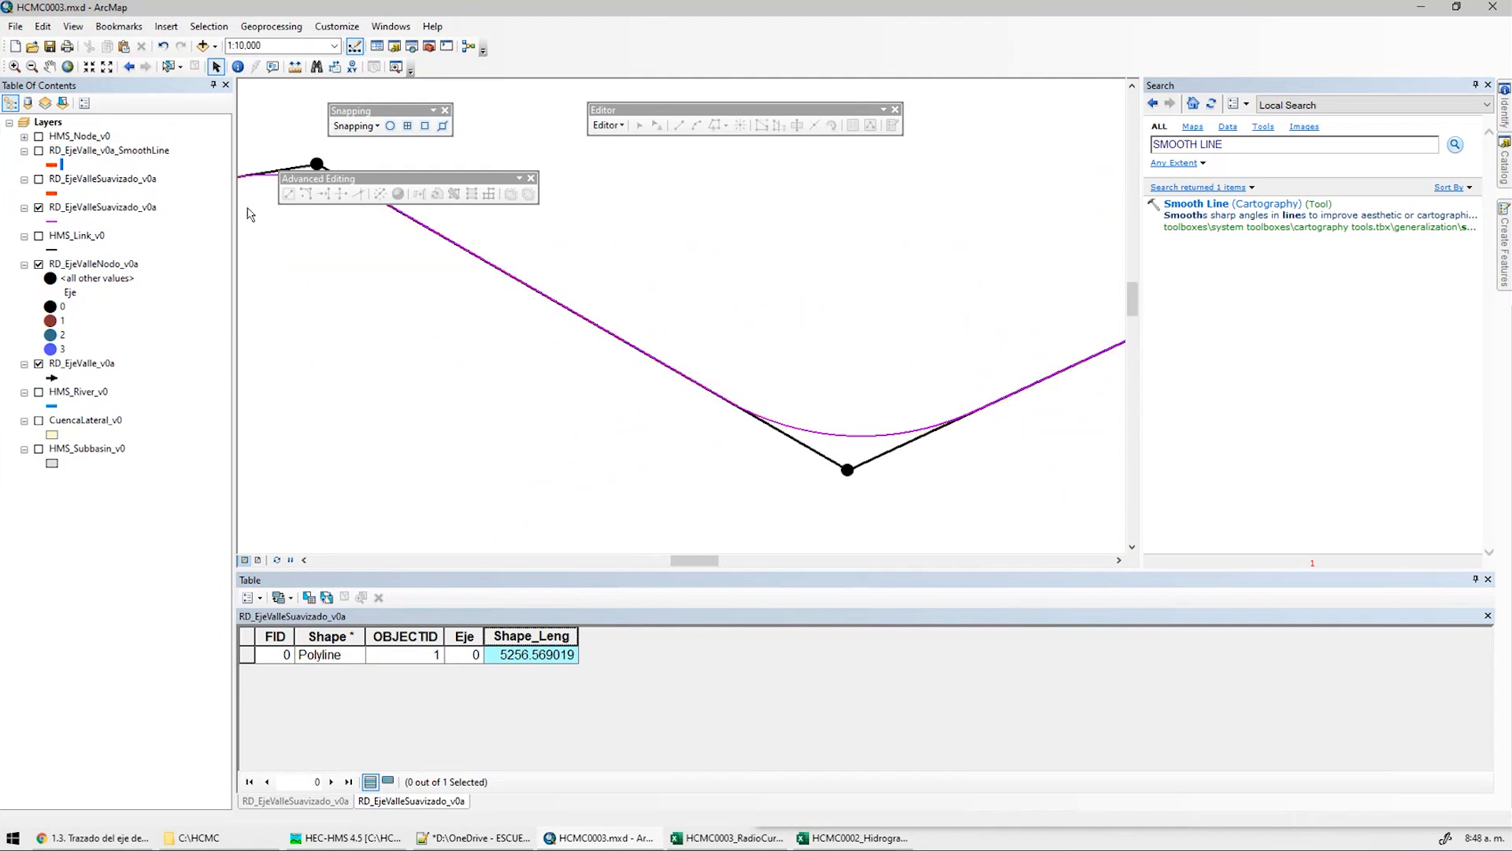
# Launch Civil 3D 2021 Metric and hide RD_EjeValleSuavizado_v0a and RD_EjeValleNodo_v0a
pyautogui.scroll(-2, 776, 361)
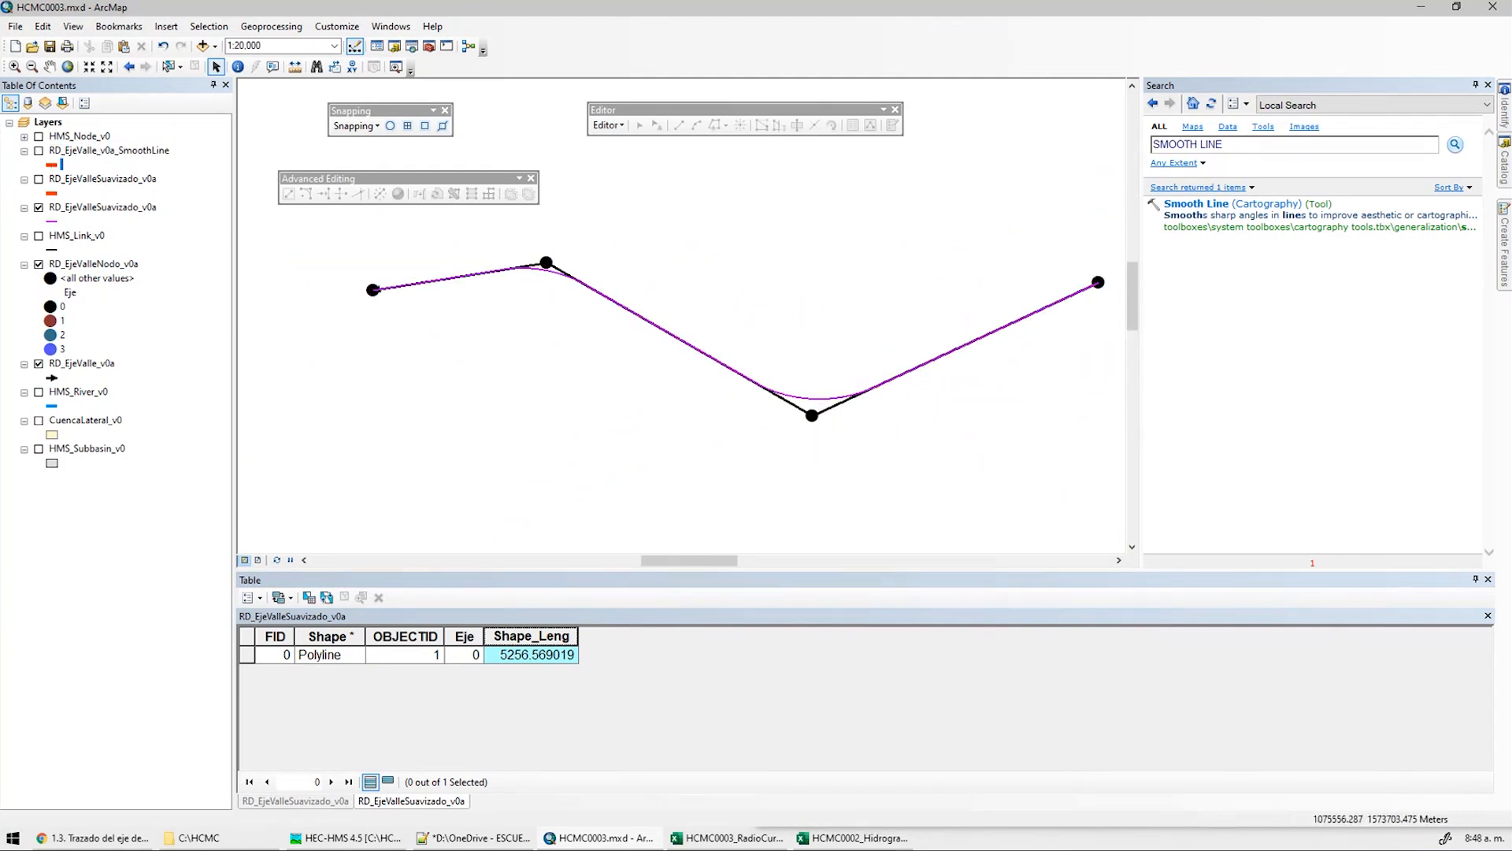
pyautogui.click(13, 838)
pyautogui.write('CIVI')
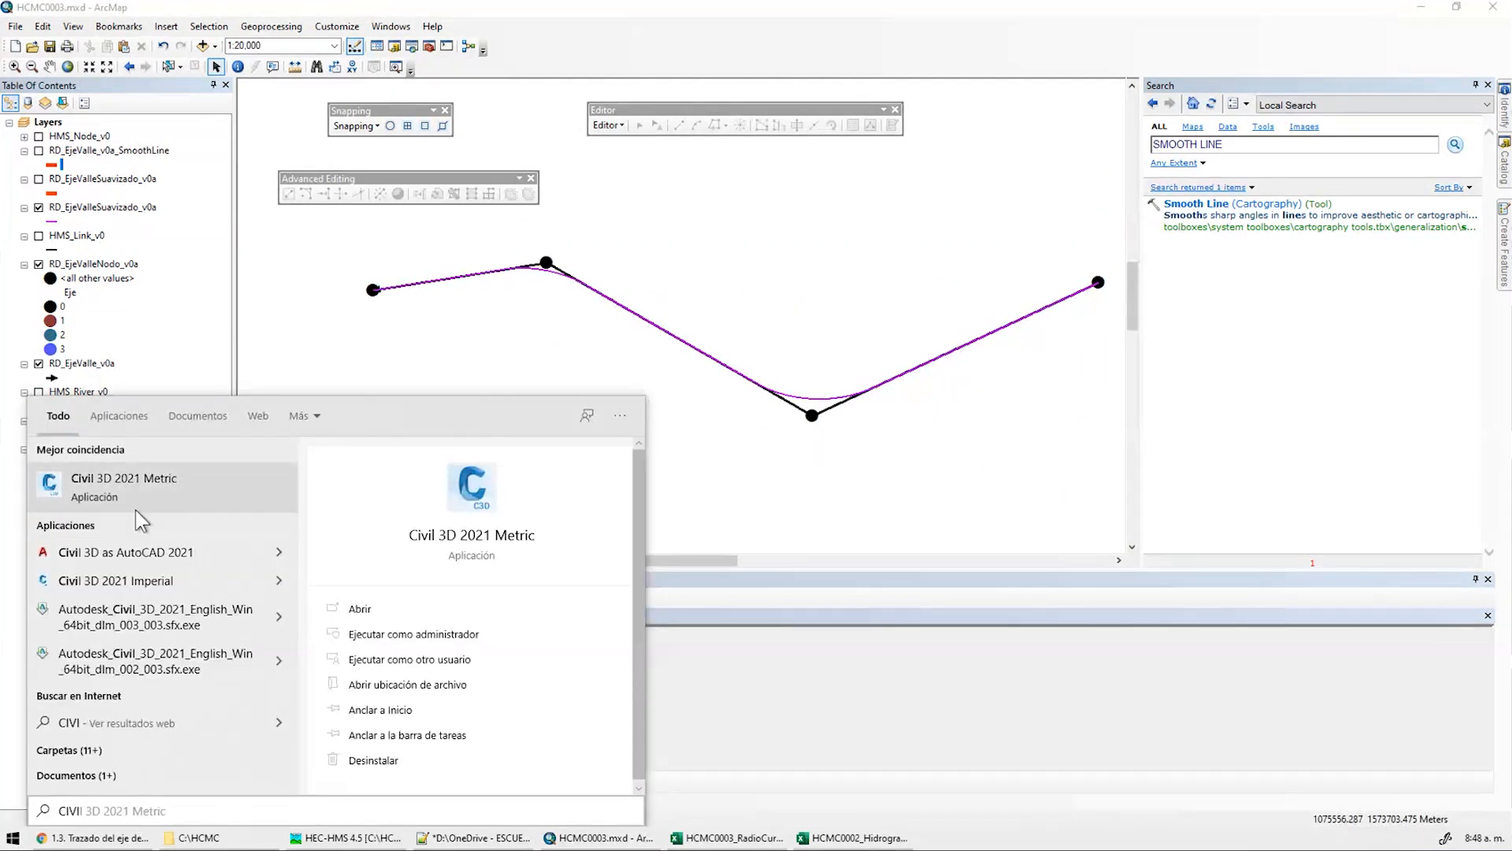
pyautogui.click(118, 490)
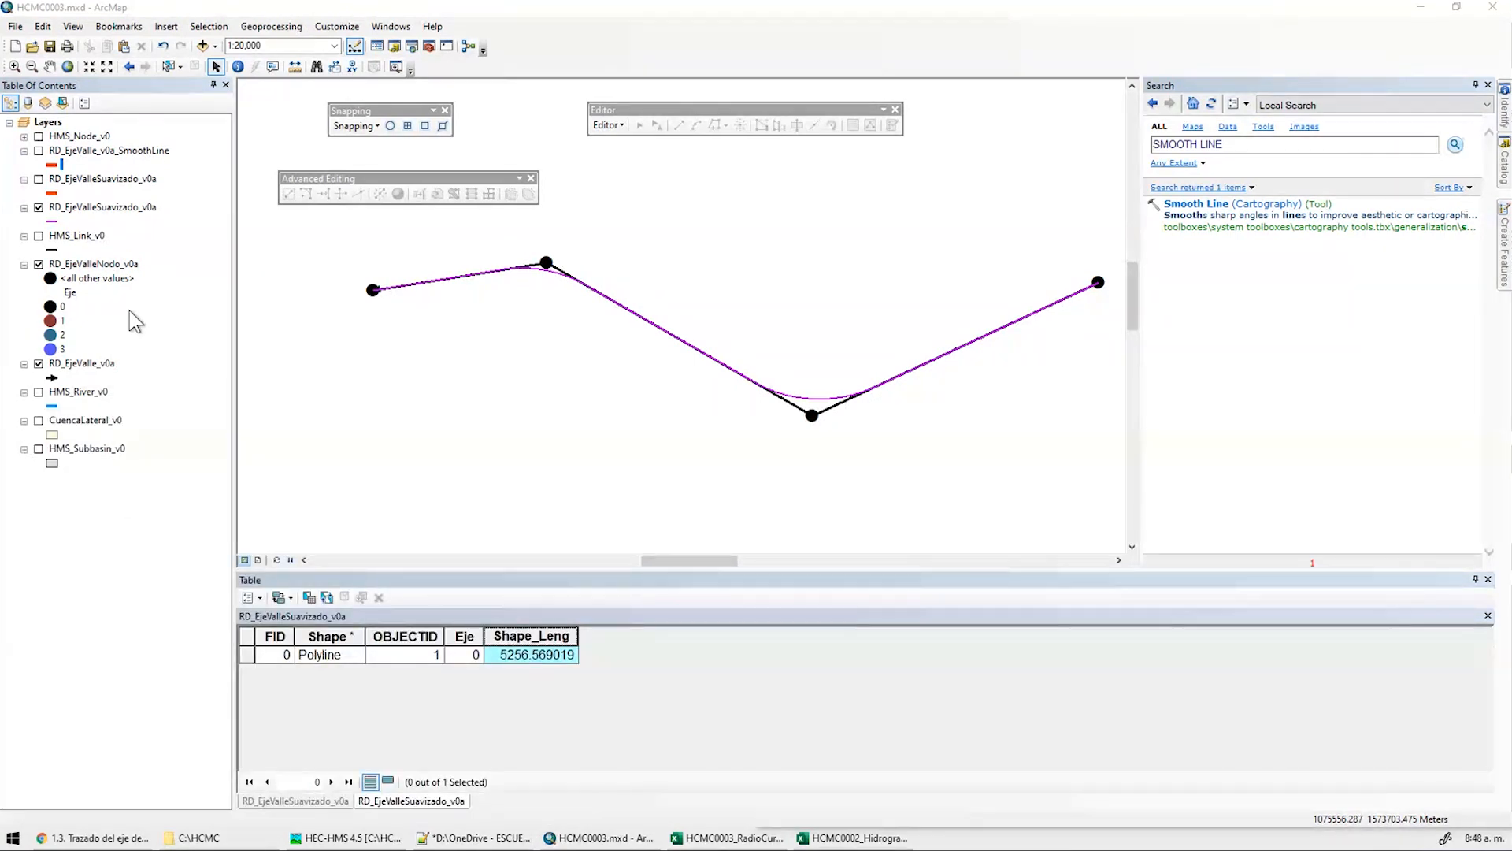
pyautogui.click(39, 207)
pyautogui.click(39, 264)
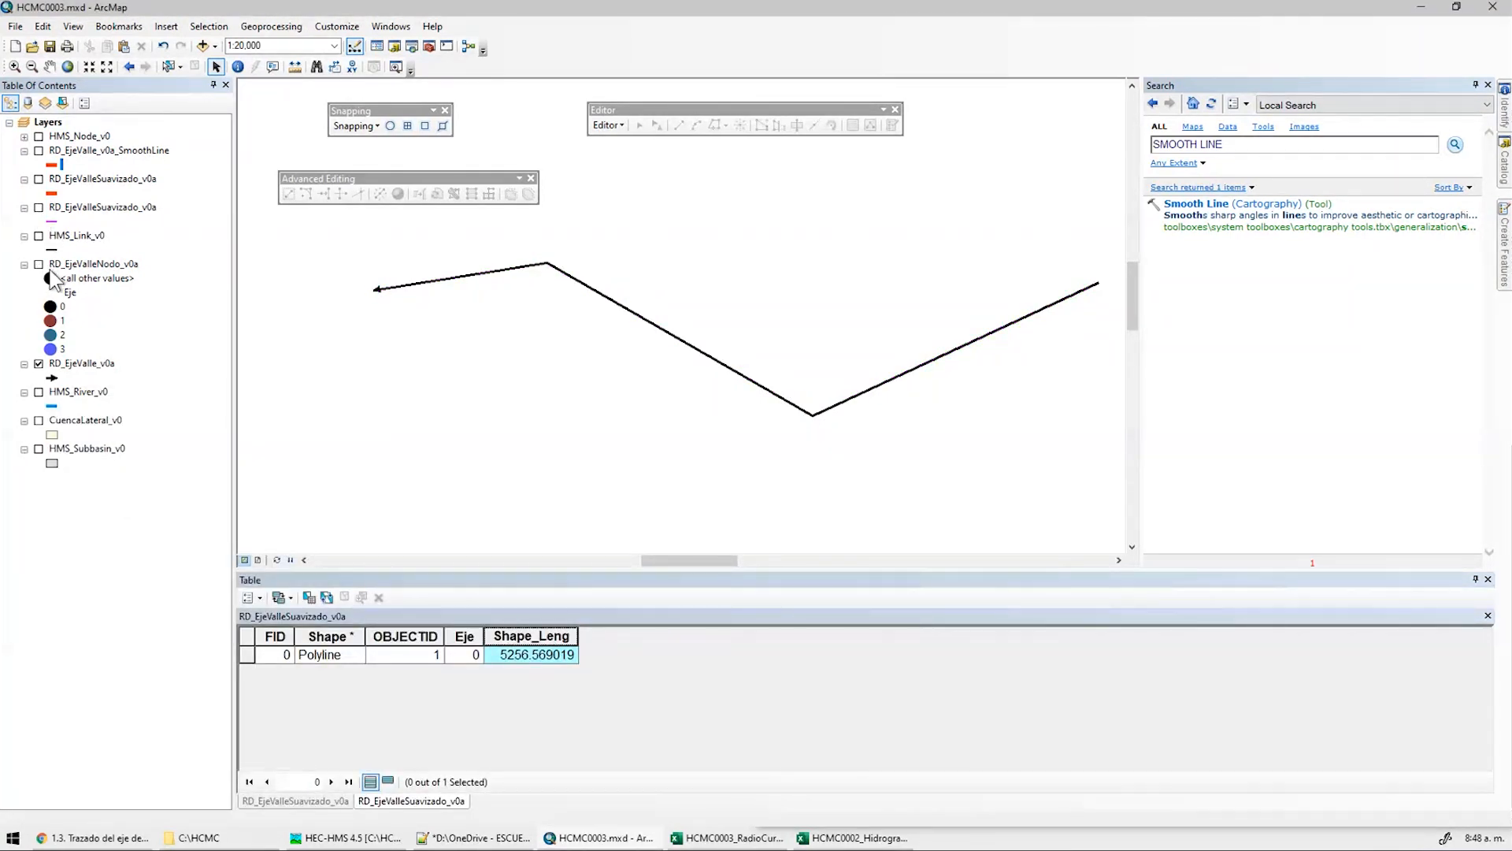
# Start Export To CAD for RD_EjeValle_v0a with DWG_R2007 as the output type
pyautogui.moveTo(944, 301); pyautogui.dragTo(842, 339, button='middle')
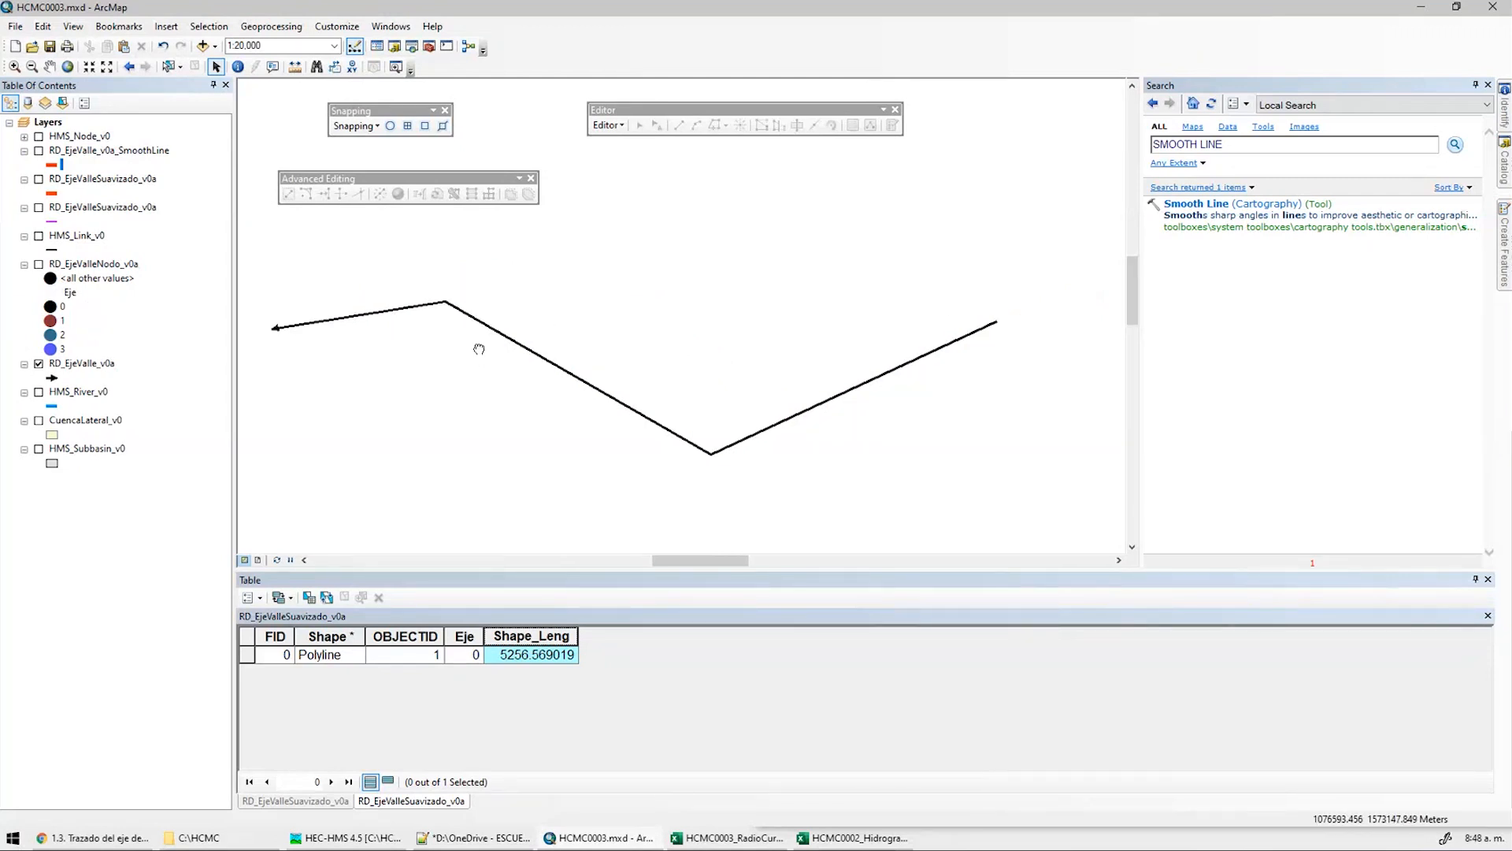
pyautogui.moveTo(479, 349); pyautogui.dragTo(502, 349, button='middle')
pyautogui.doubleClick(85, 364)
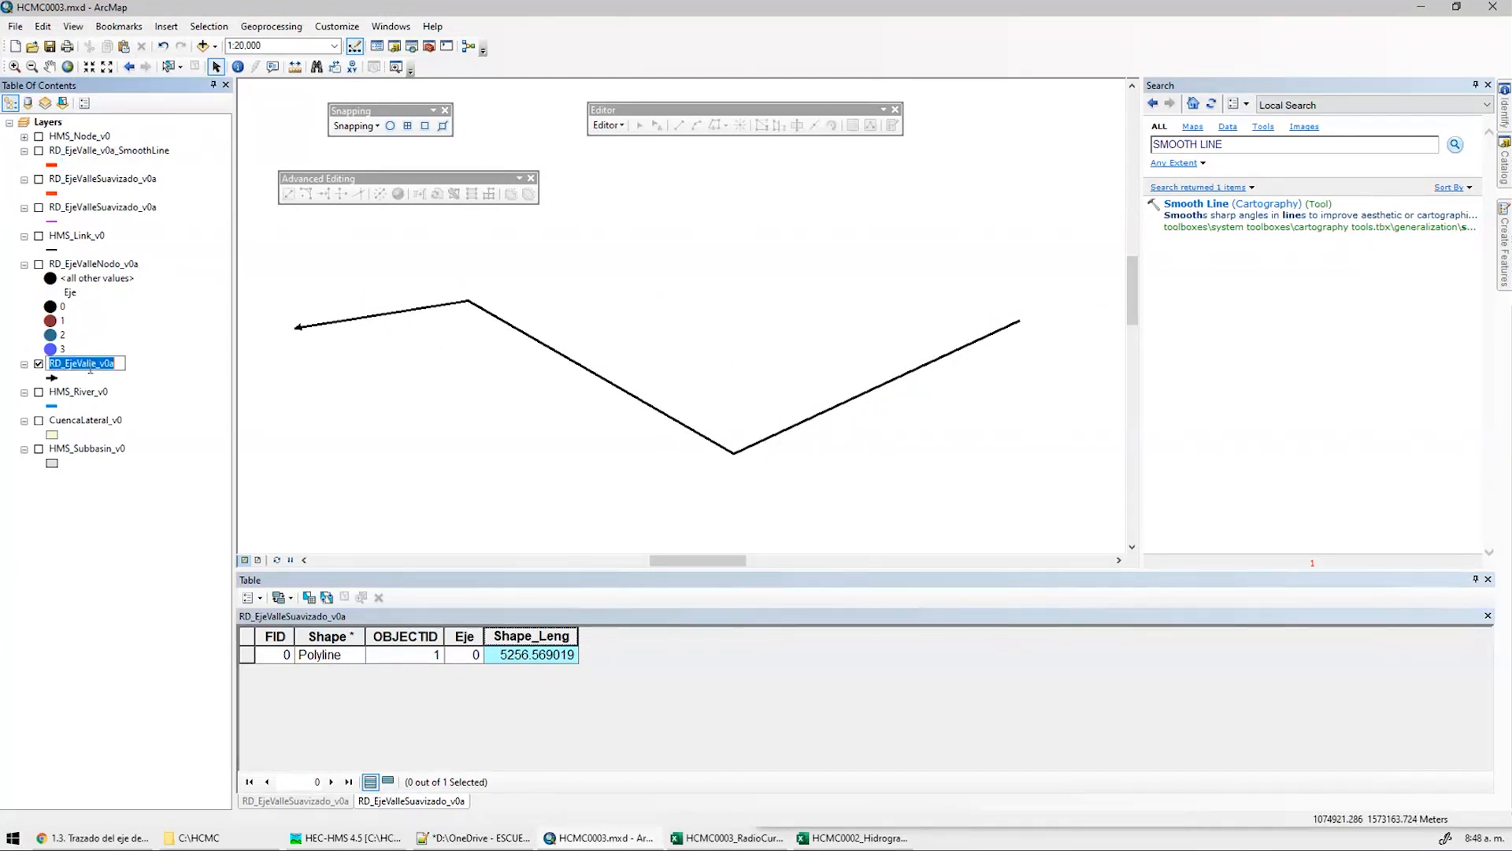
pyautogui.press('Escape')
pyautogui.rightClick(89, 362)
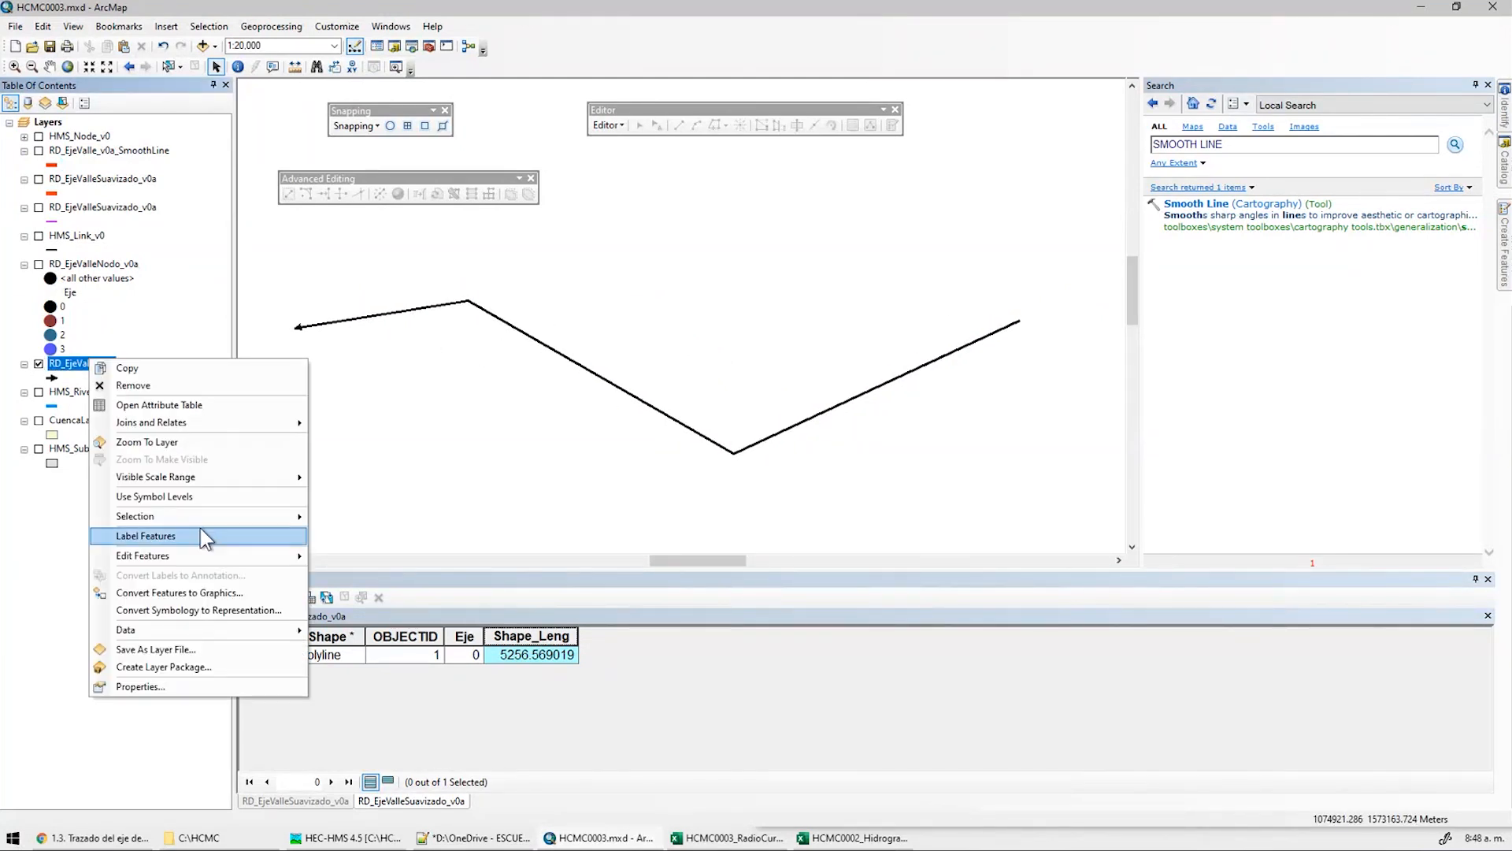
pyautogui.moveTo(191, 630)
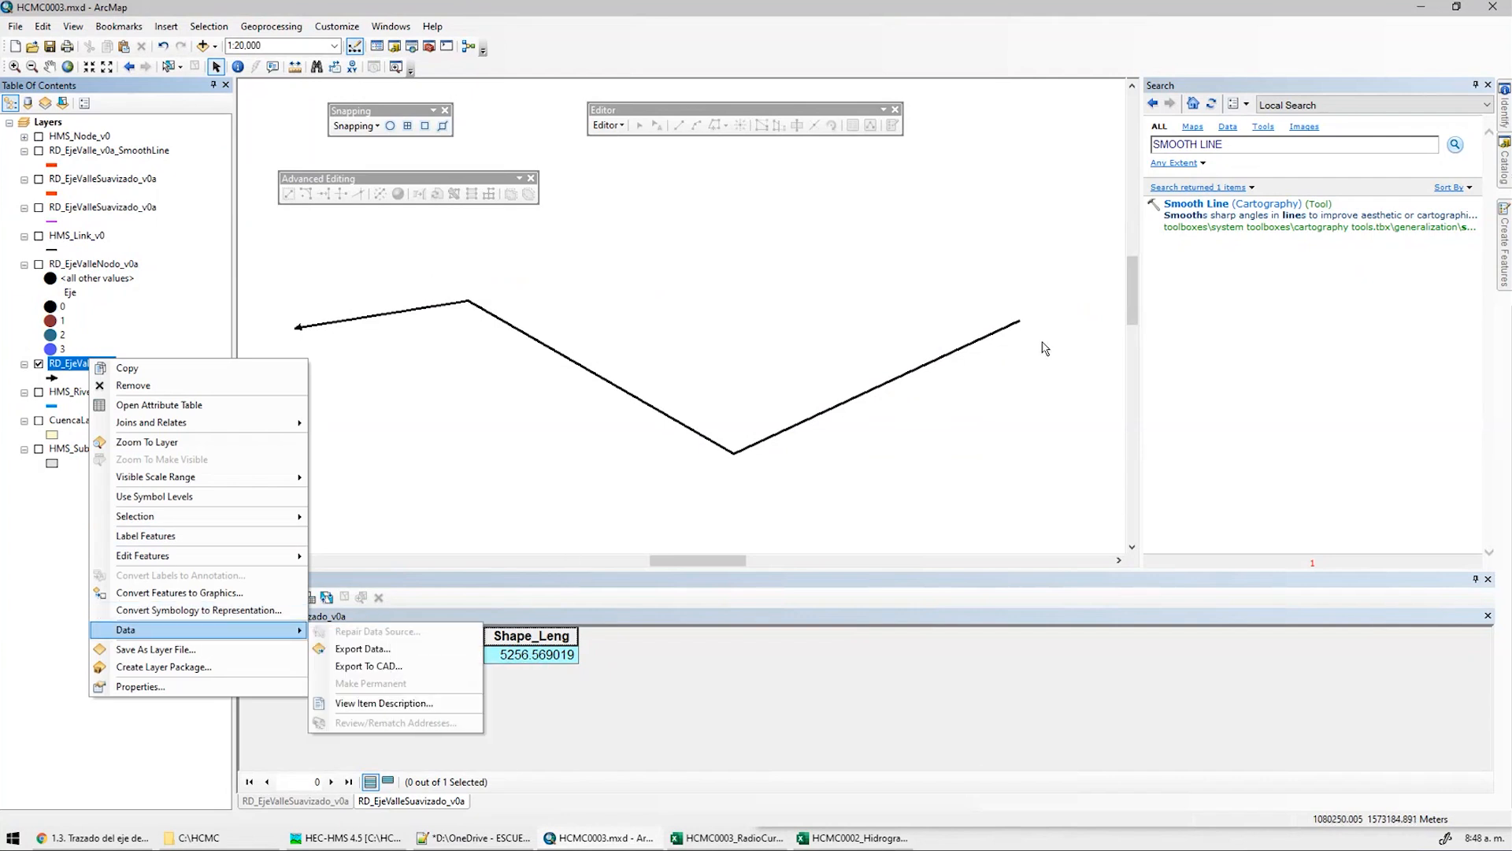
pyautogui.click(398, 666)
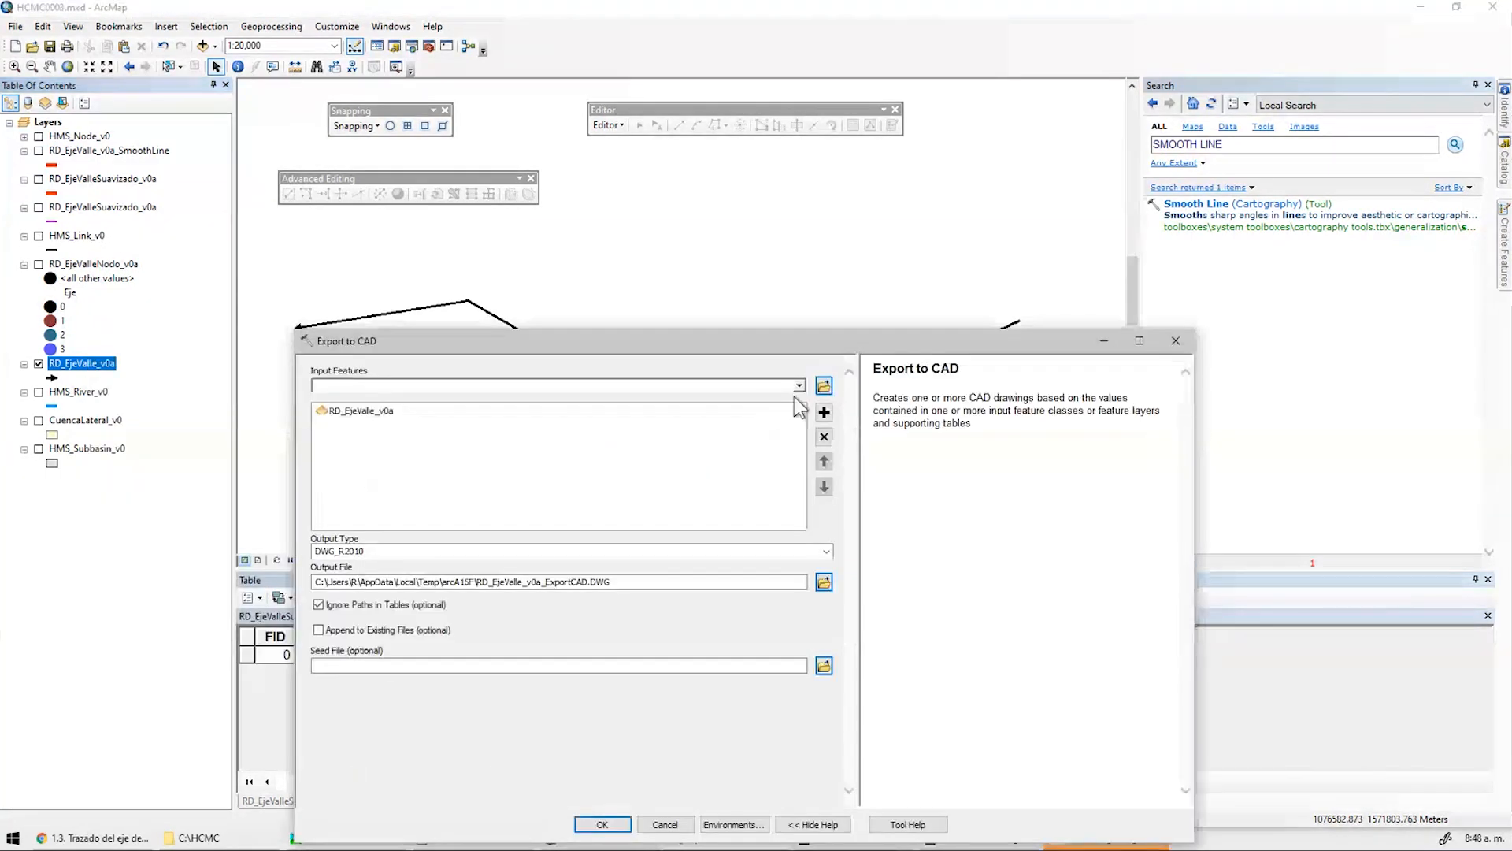
pyautogui.moveTo(732, 341); pyautogui.dragTo(776, 178)
pyautogui.click(725, 390)
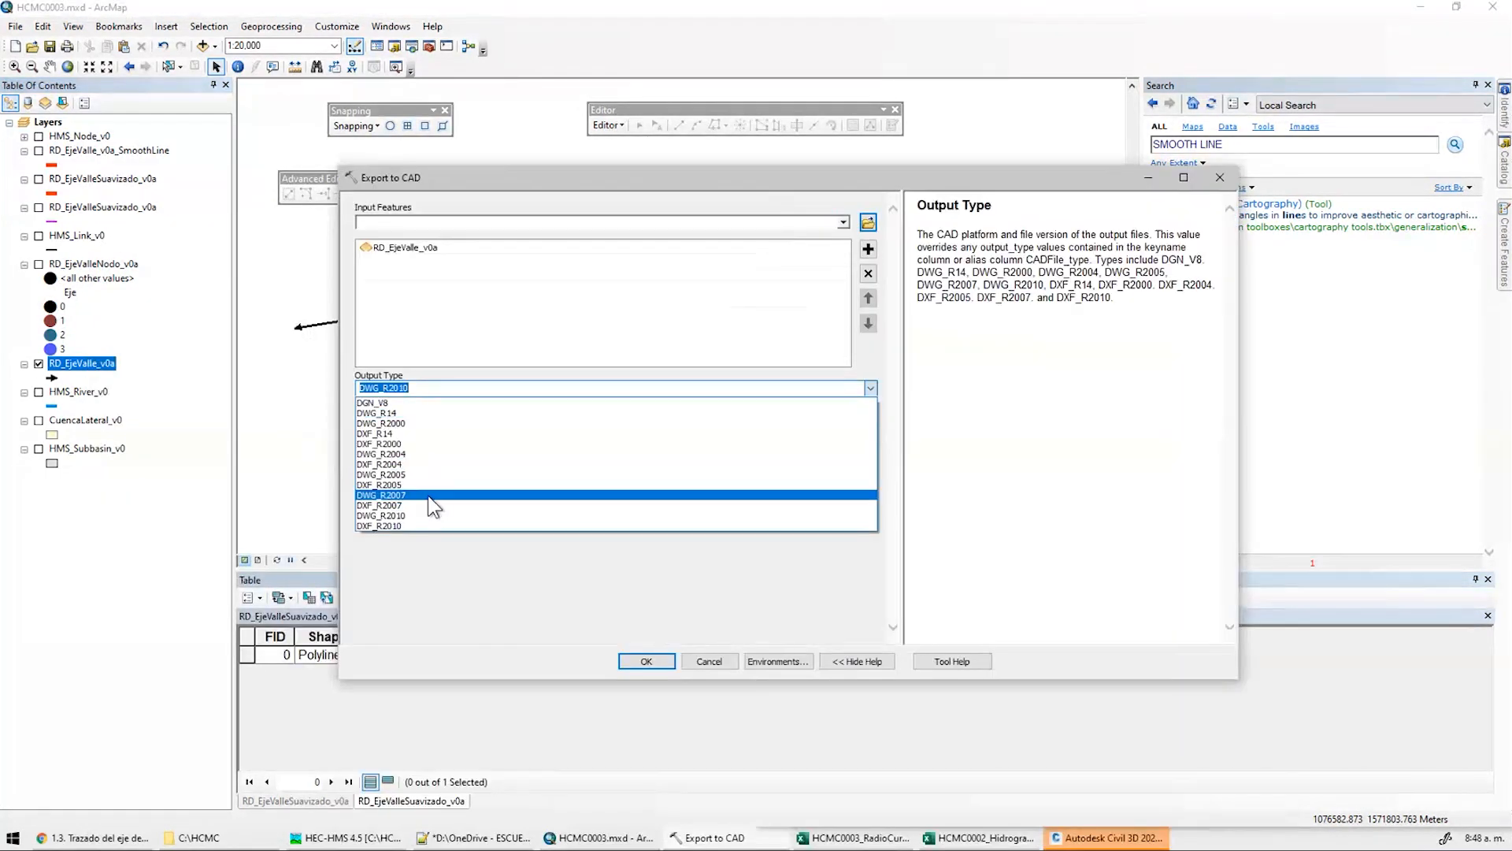
pyautogui.click(408, 496)
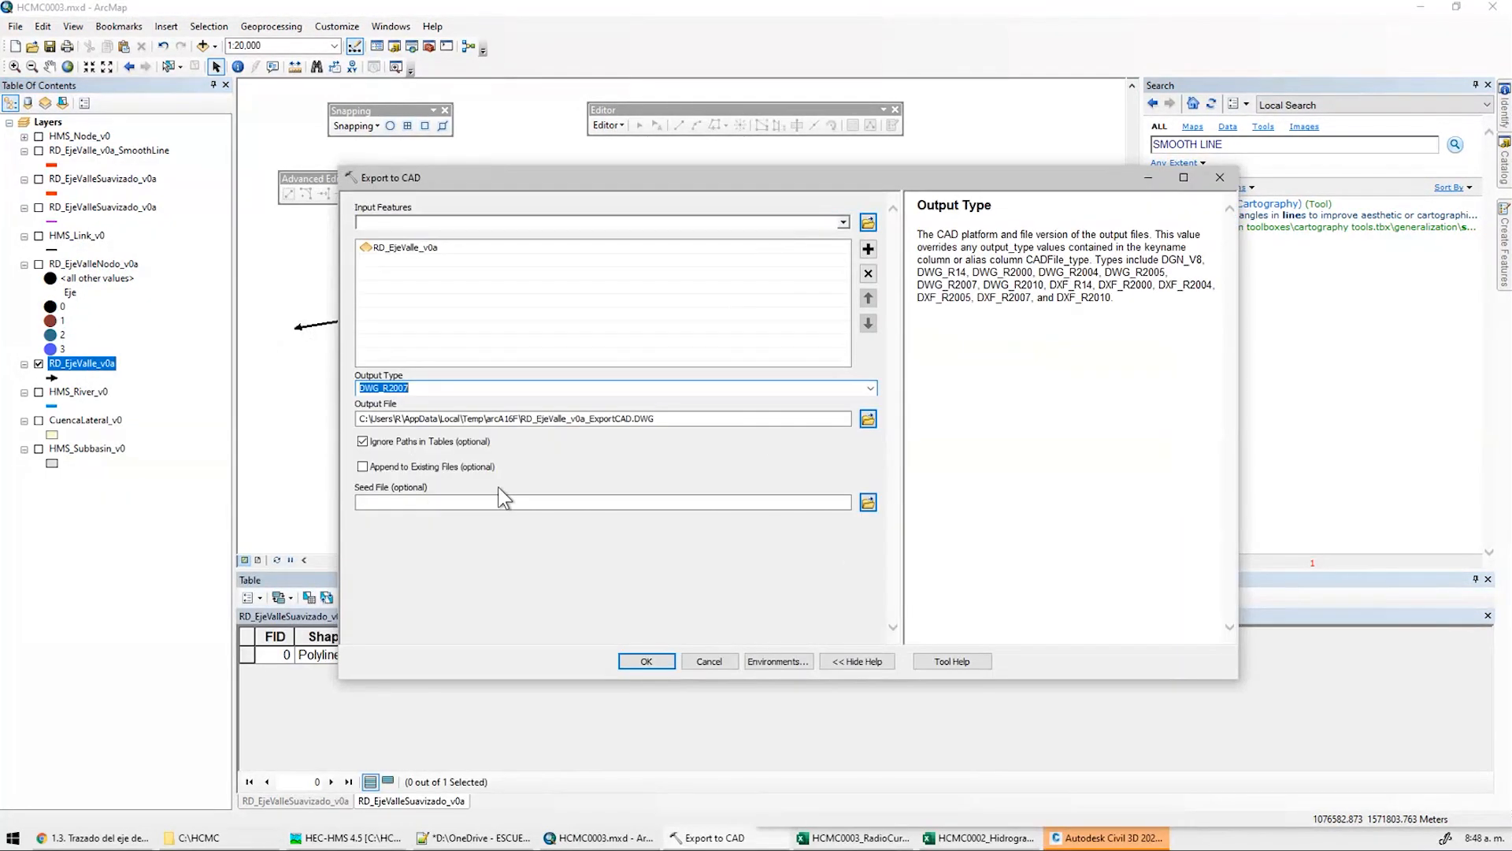
# Save the export as RD_EjeValle_v0a in the CAD folder and run it
pyautogui.click(866, 419)
pyautogui.click(827, 326)
pyautogui.doubleClick(633, 351)
pyautogui.click(780, 508)
pyautogui.write('RD_EjeValle_v0a')
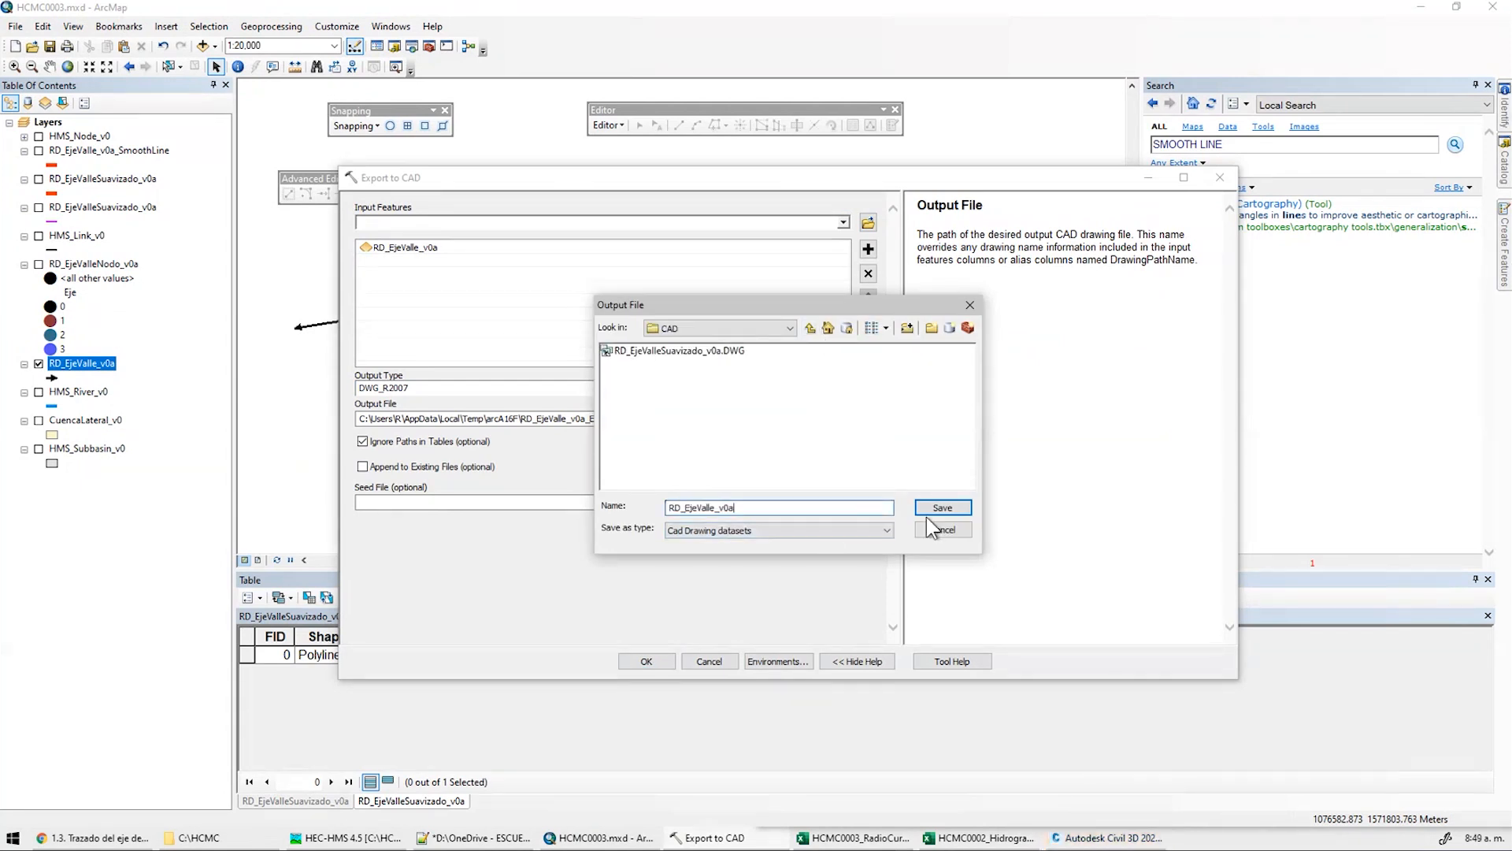
pyautogui.click(934, 512)
pyautogui.click(655, 666)
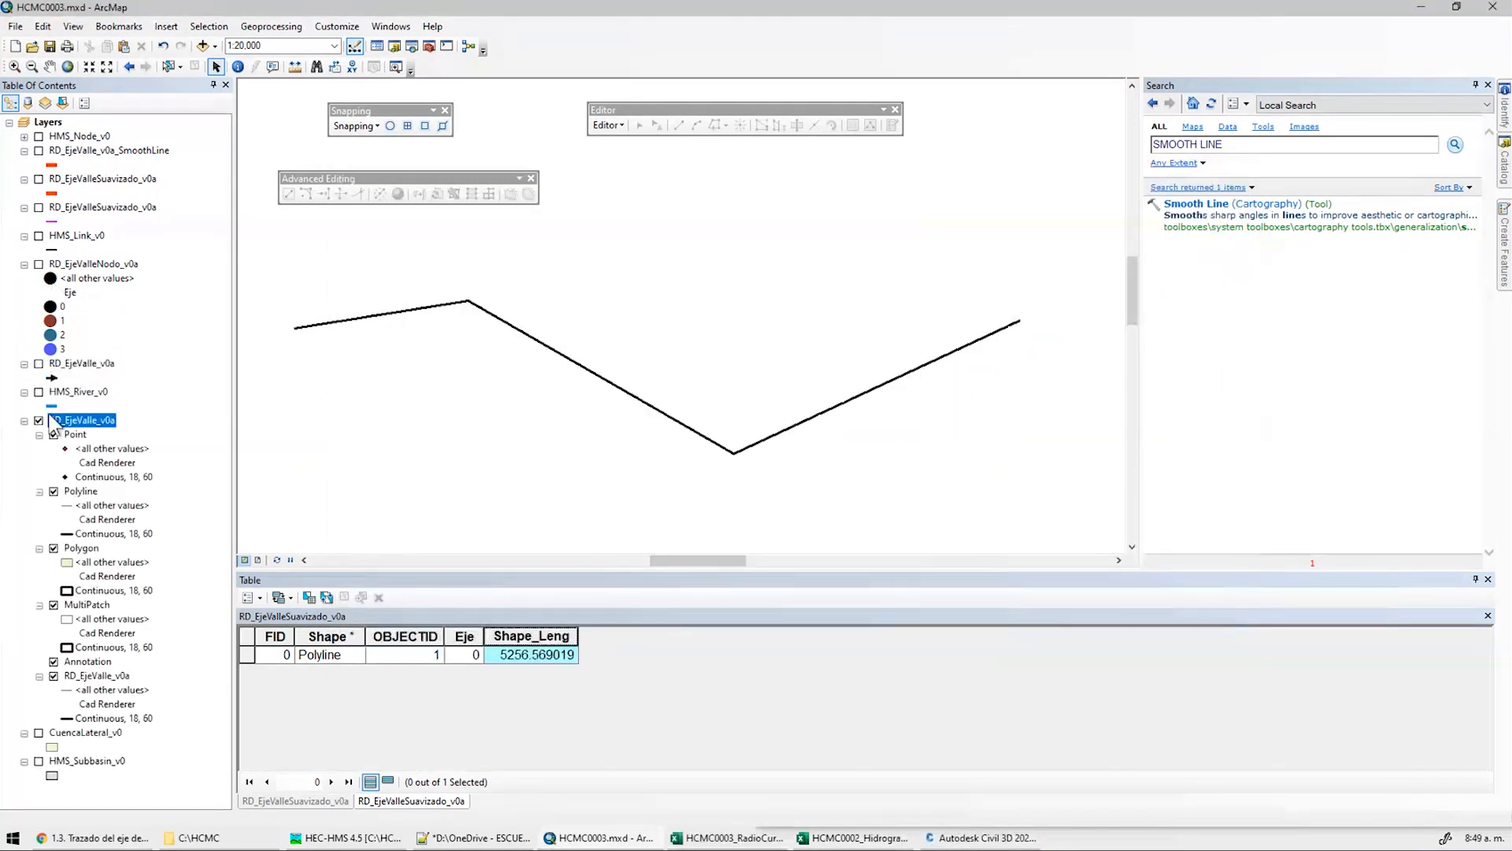
# Remove the added CAD layer, show RD_EjeValle_v0a, save the map, and switch to Civil 3D
pyautogui.click(38, 421)
pyautogui.rightClick(59, 420)
pyautogui.click(87, 497)
pyautogui.click(38, 365)
pyautogui.click(49, 47)
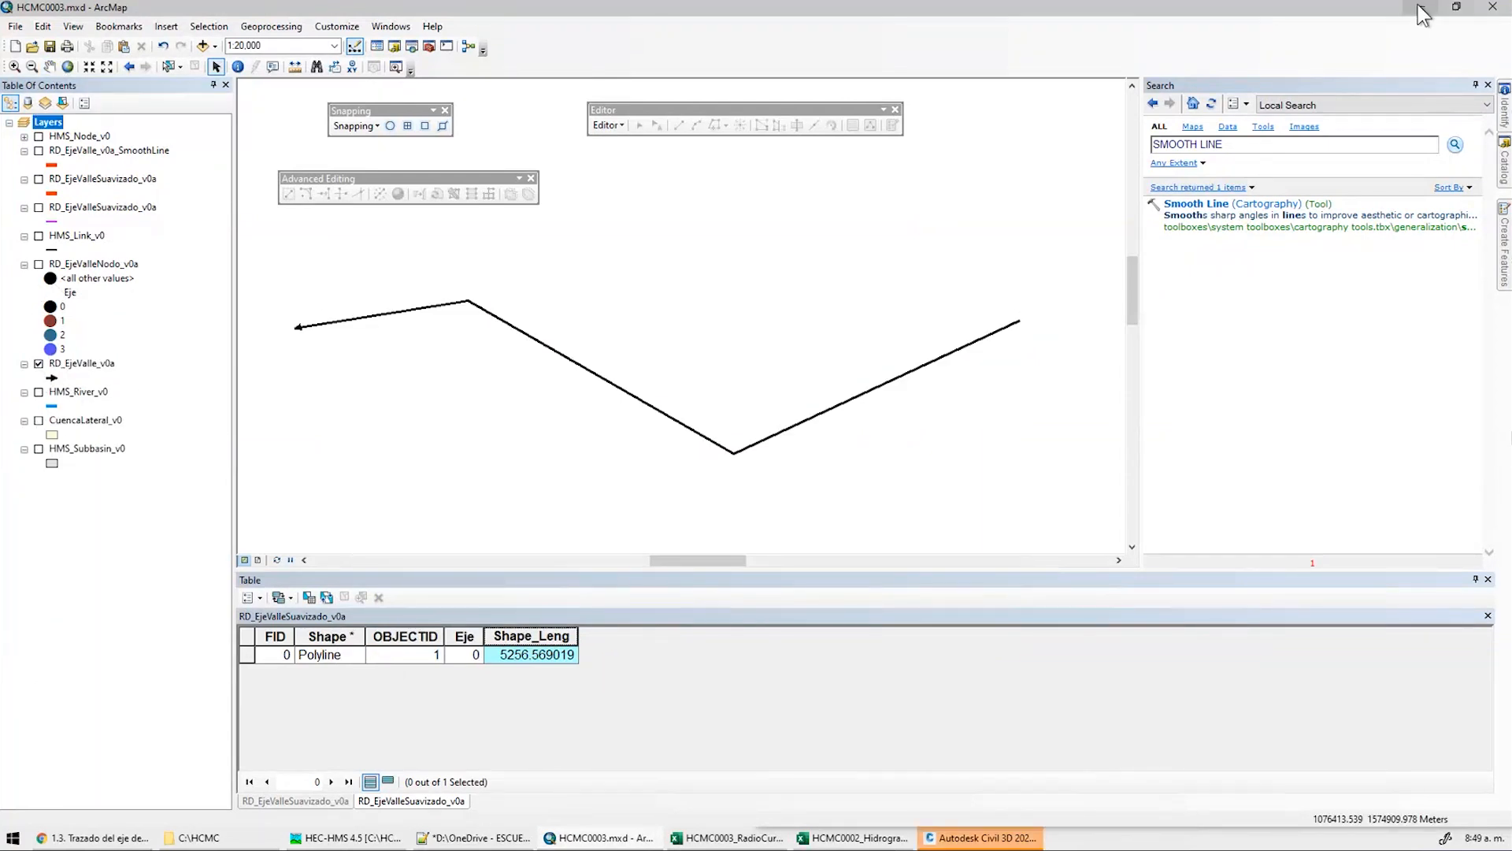
pyautogui.click(1421, 7)
pyautogui.click(1169, 135)
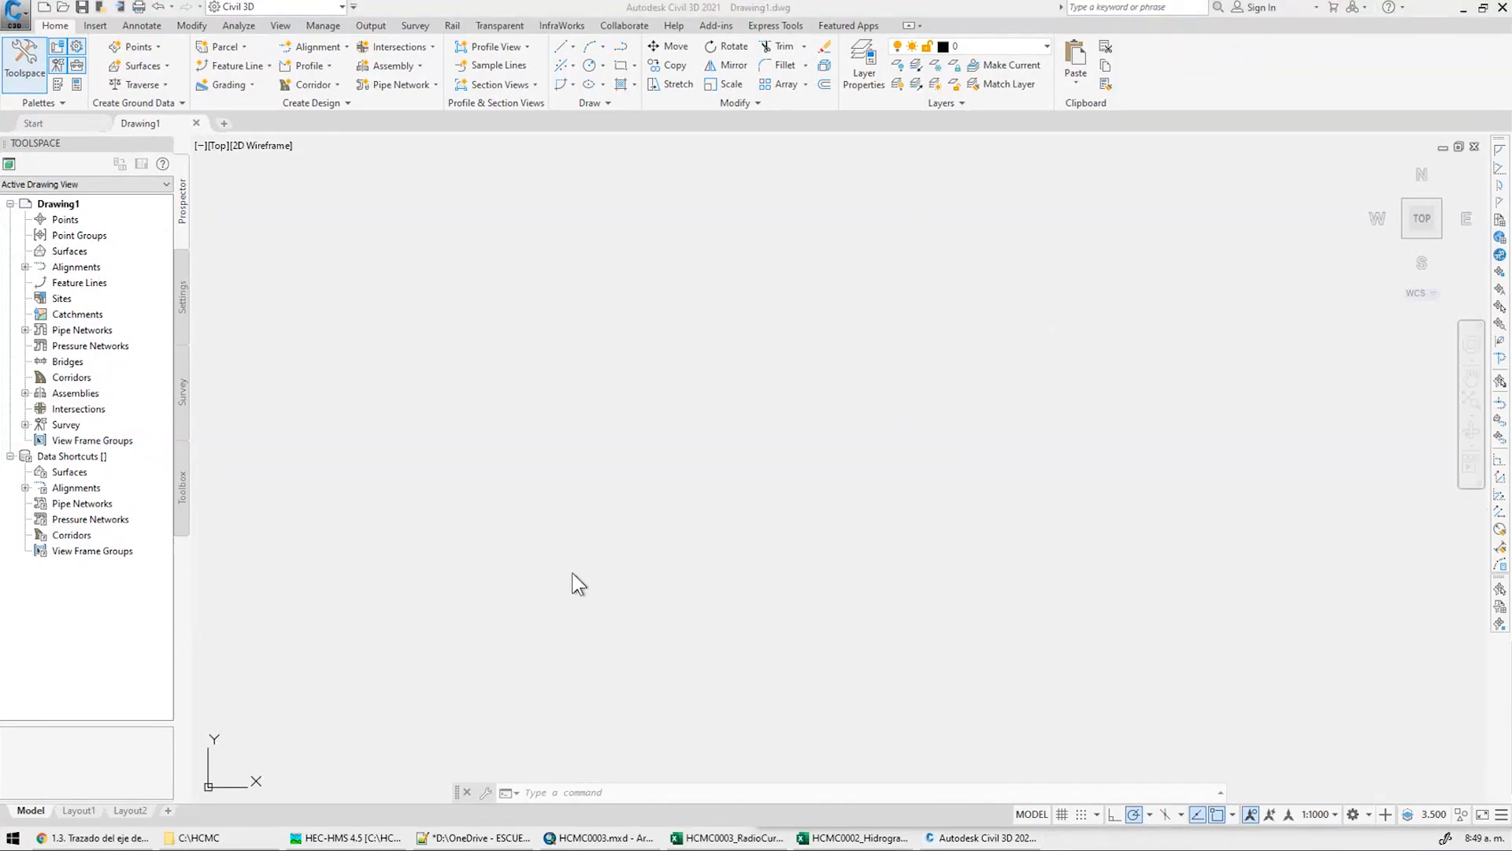
# Create a new drawing from the _Autodesk Civil 3D (Metric) NCS template
pyautogui.click(26, 21)
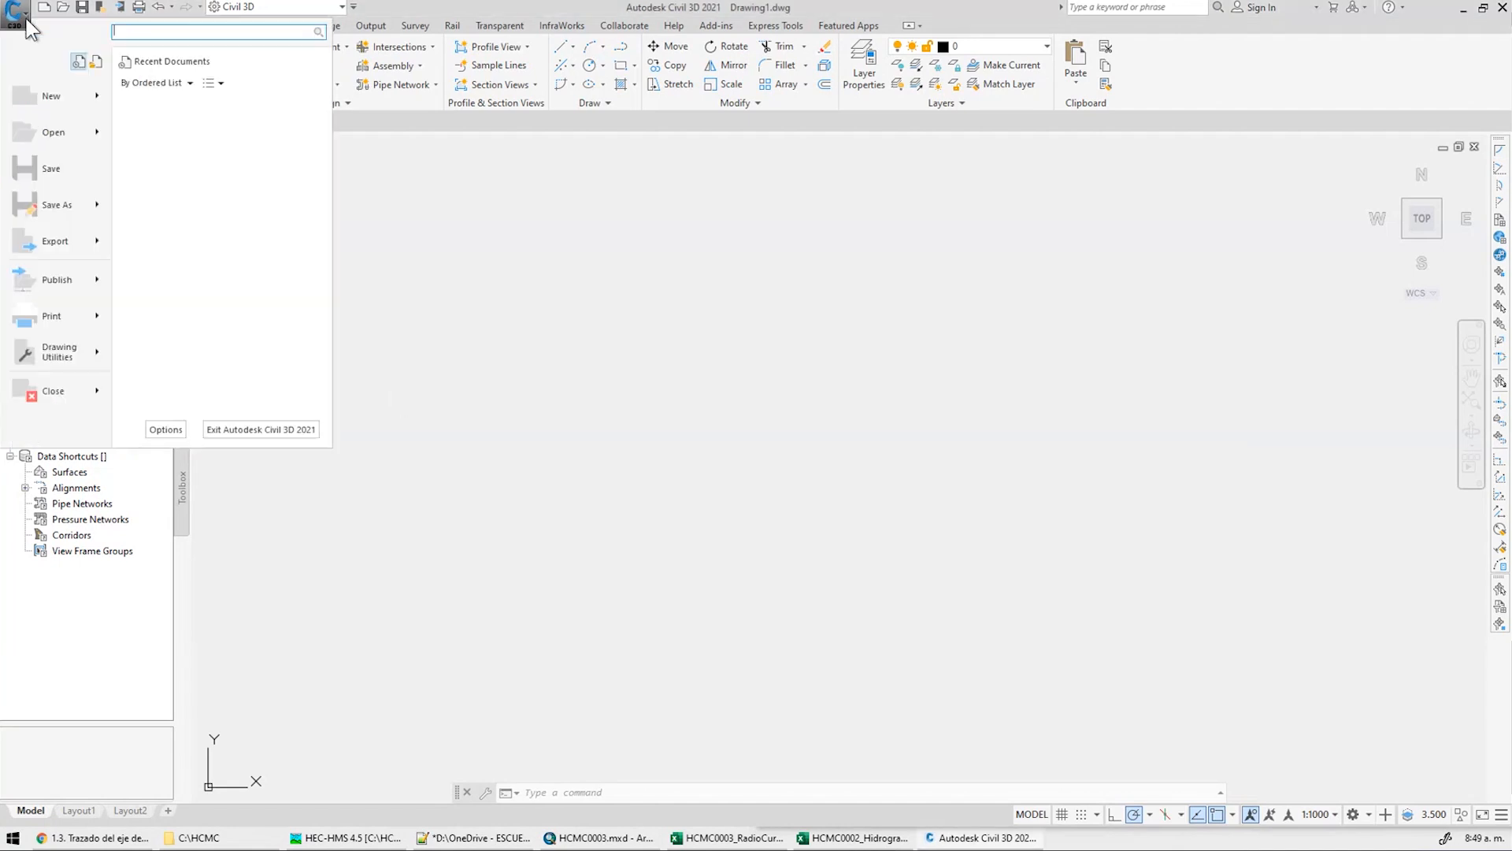
pyautogui.click(51, 96)
pyautogui.click(731, 378)
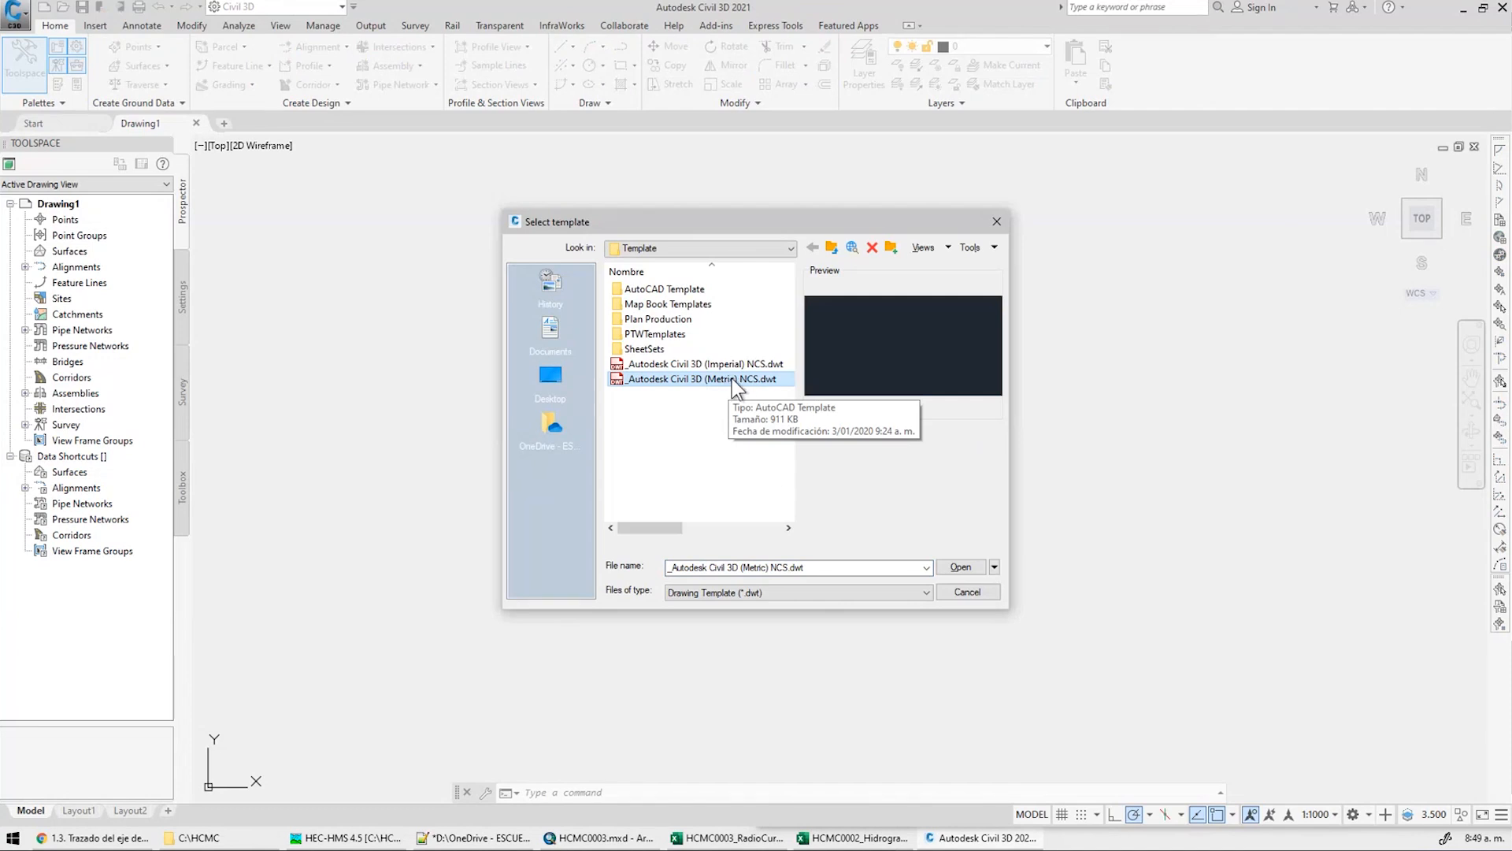
pyautogui.click(959, 565)
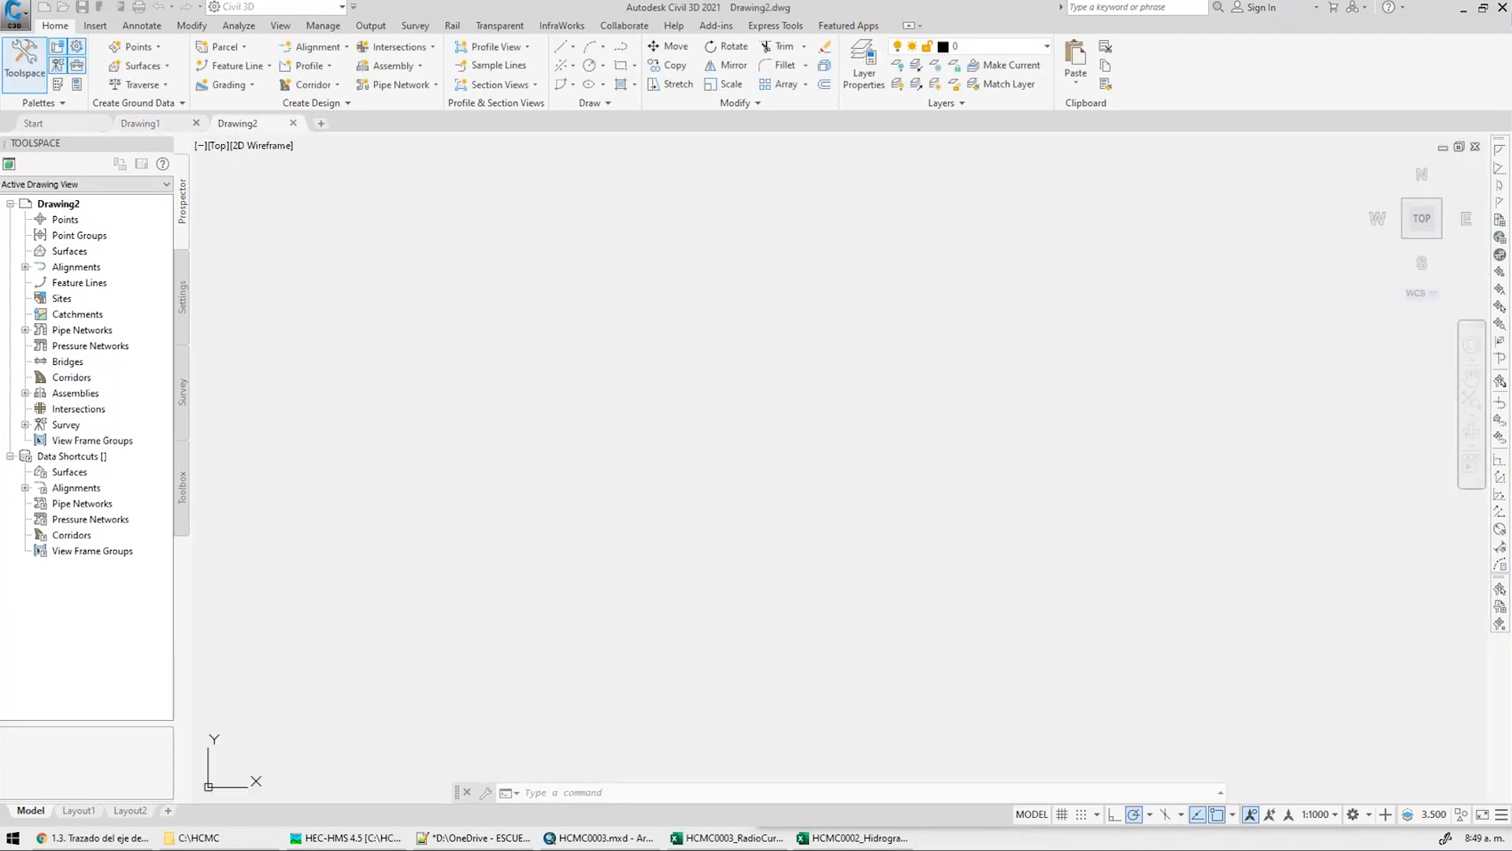
# Open RD_EjeValle_v0a.DWG from C:\HCMC\Datos\CAD
pyautogui.click(63, 8)
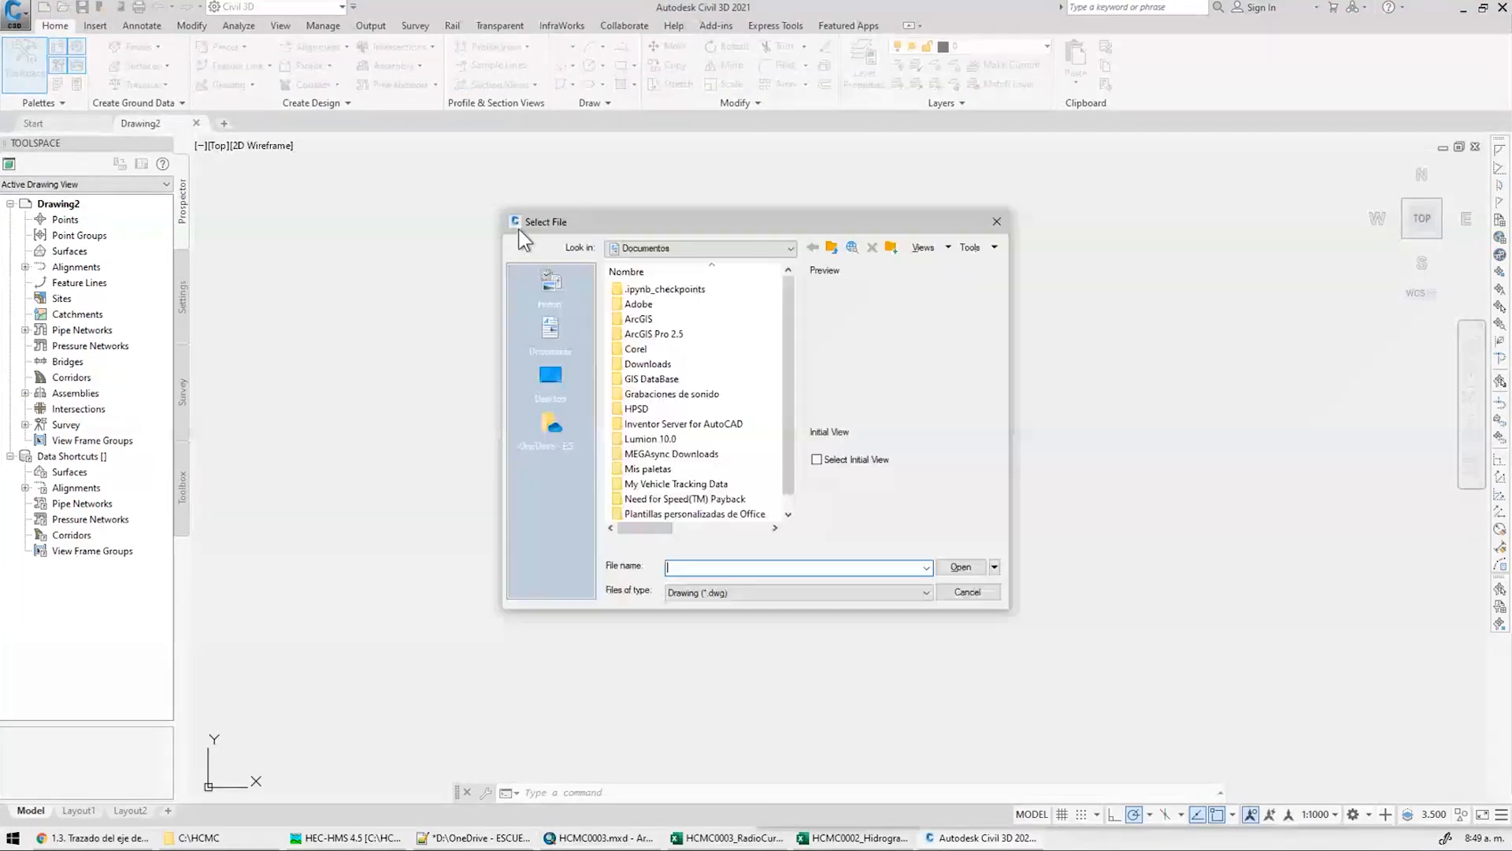
pyautogui.click(758, 249)
pyautogui.click(675, 289)
pyautogui.doubleClick(640, 379)
pyautogui.click(637, 288)
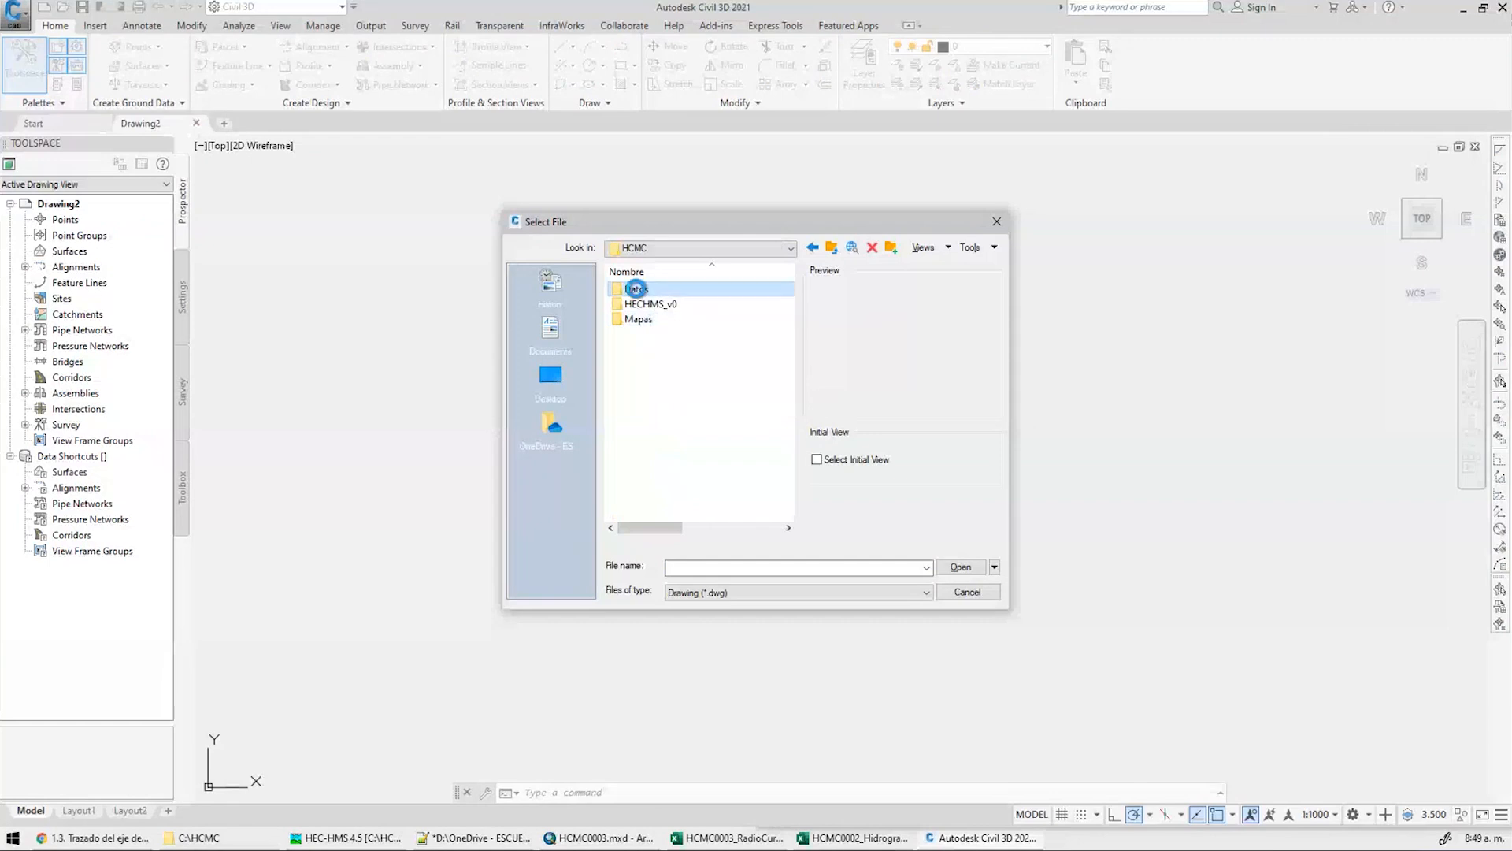
pyautogui.doubleClick(637, 288)
pyautogui.doubleClick(636, 288)
pyautogui.click(660, 290)
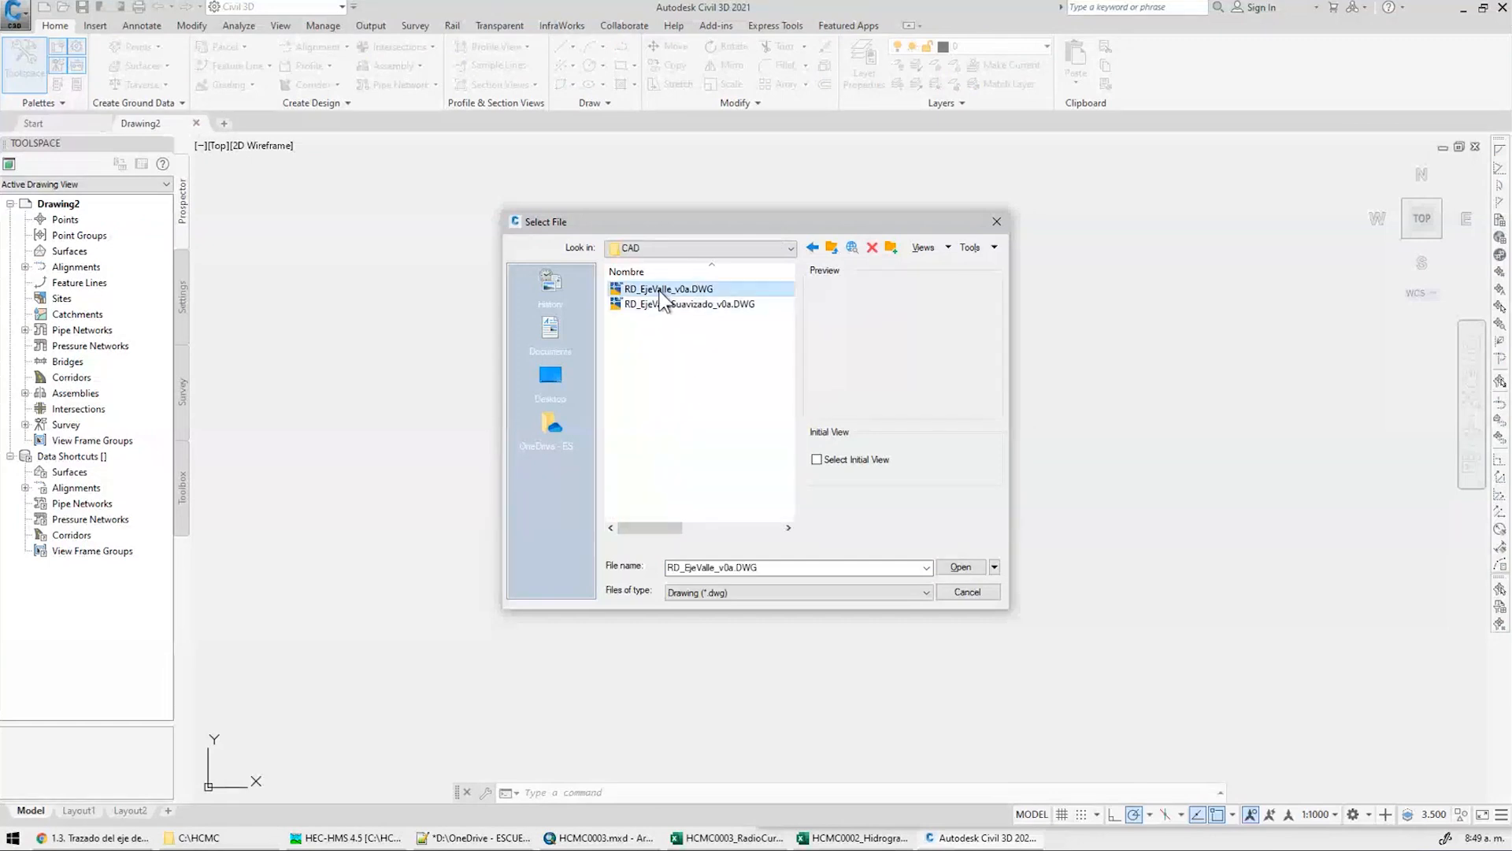
pyautogui.click(946, 567)
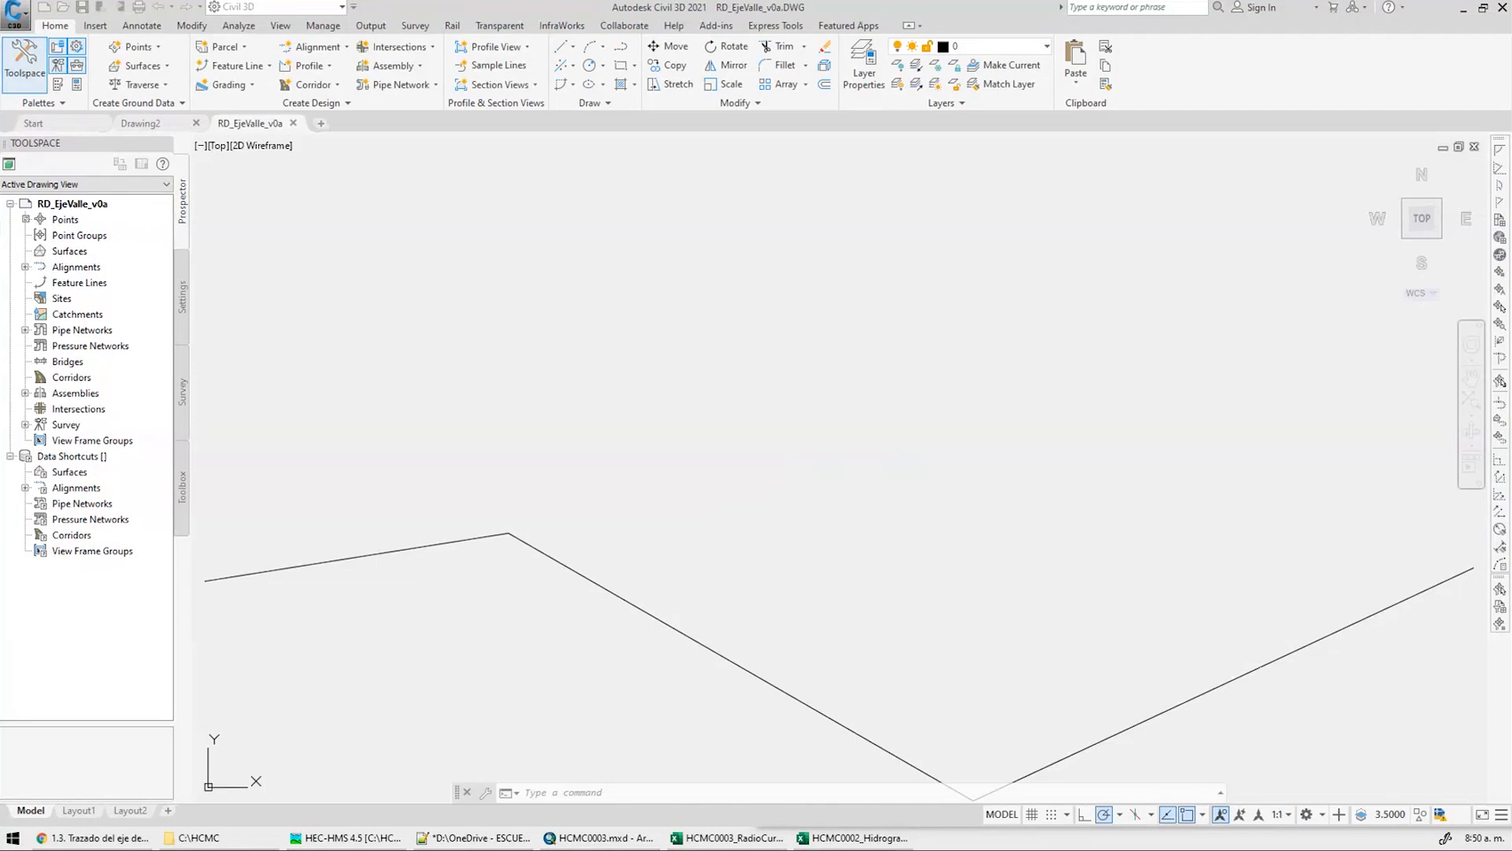
# Compare the layer lists of RD_EjeValle_v0a and Drawing2
pyautogui.scroll(-3, 506, 389)
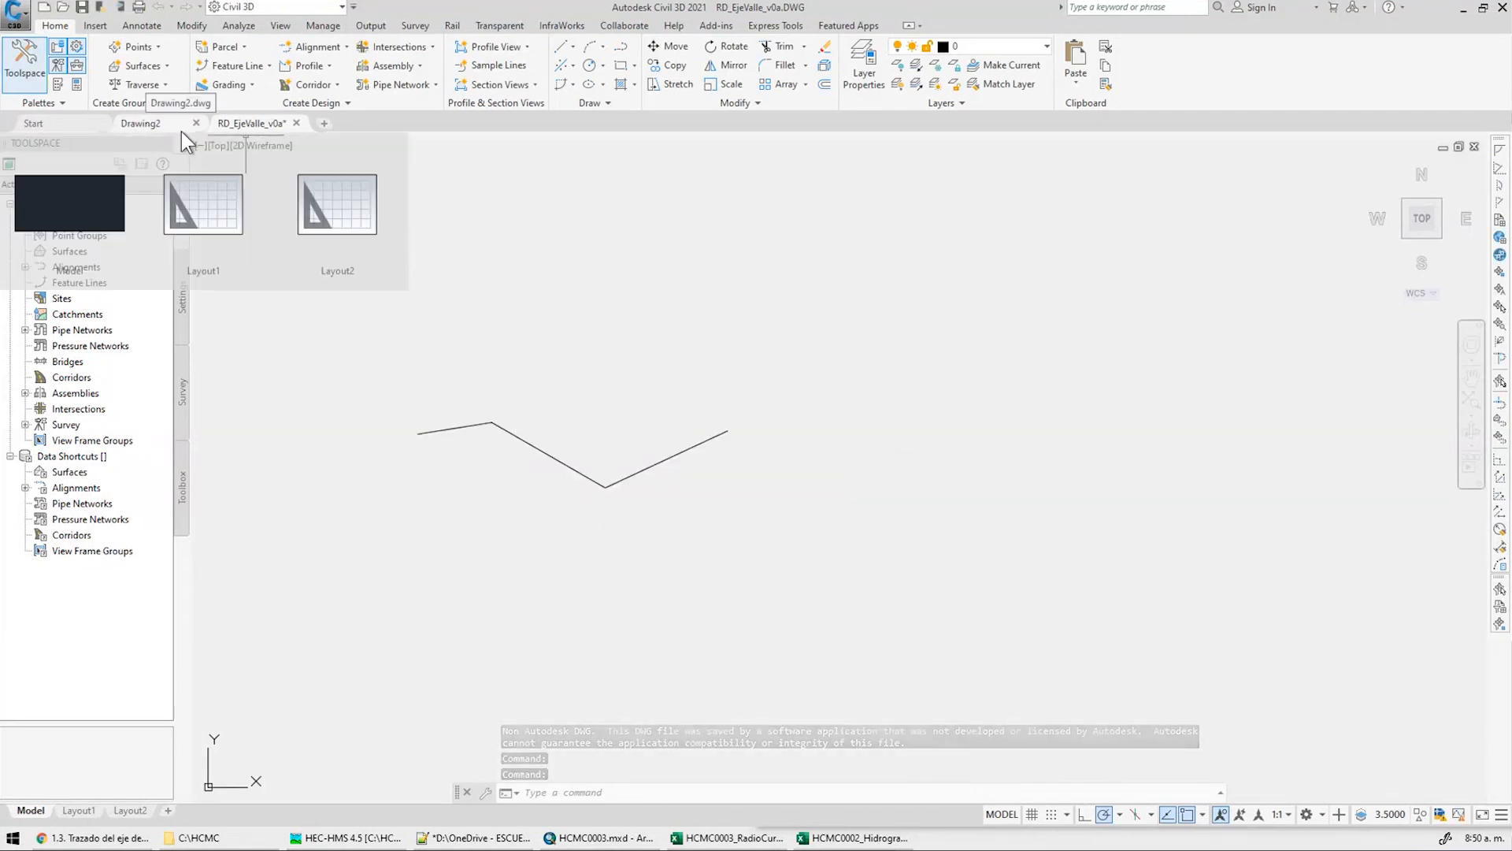
pyautogui.click(1051, 46)
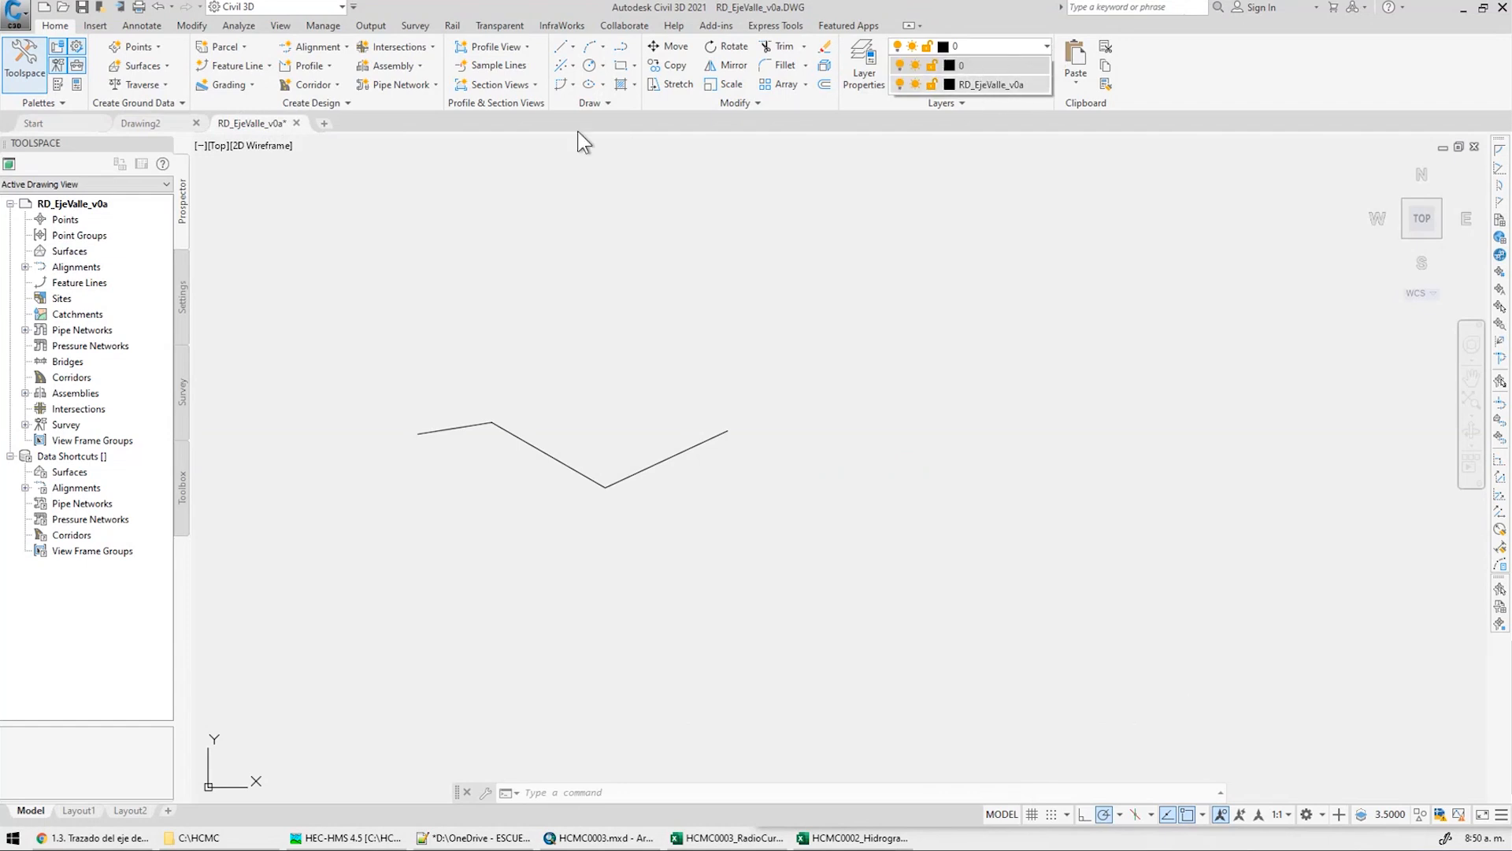
pyautogui.click(147, 124)
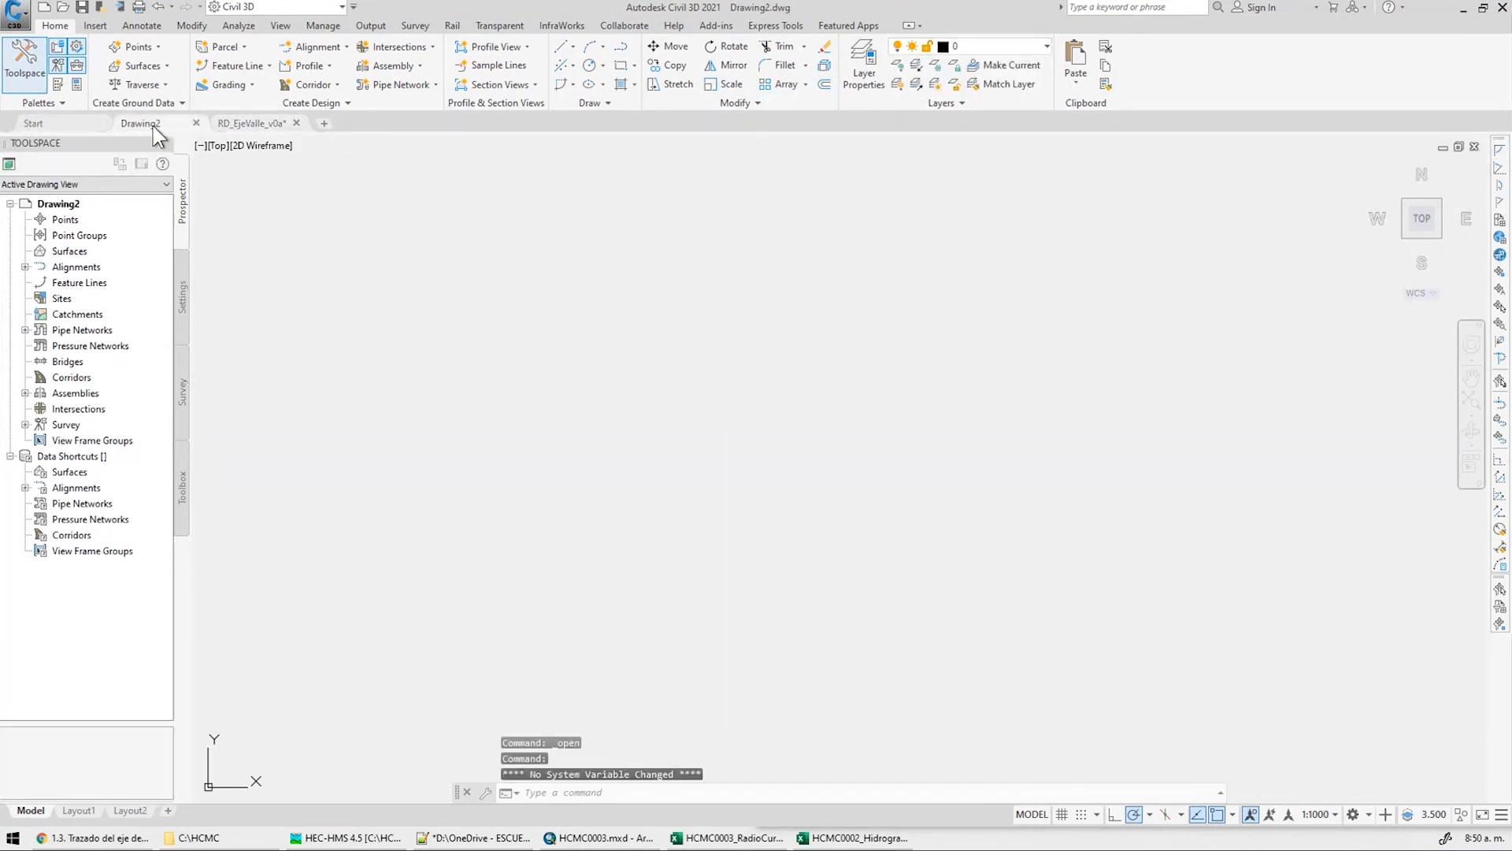
pyautogui.click(1048, 46)
pyautogui.click(252, 123)
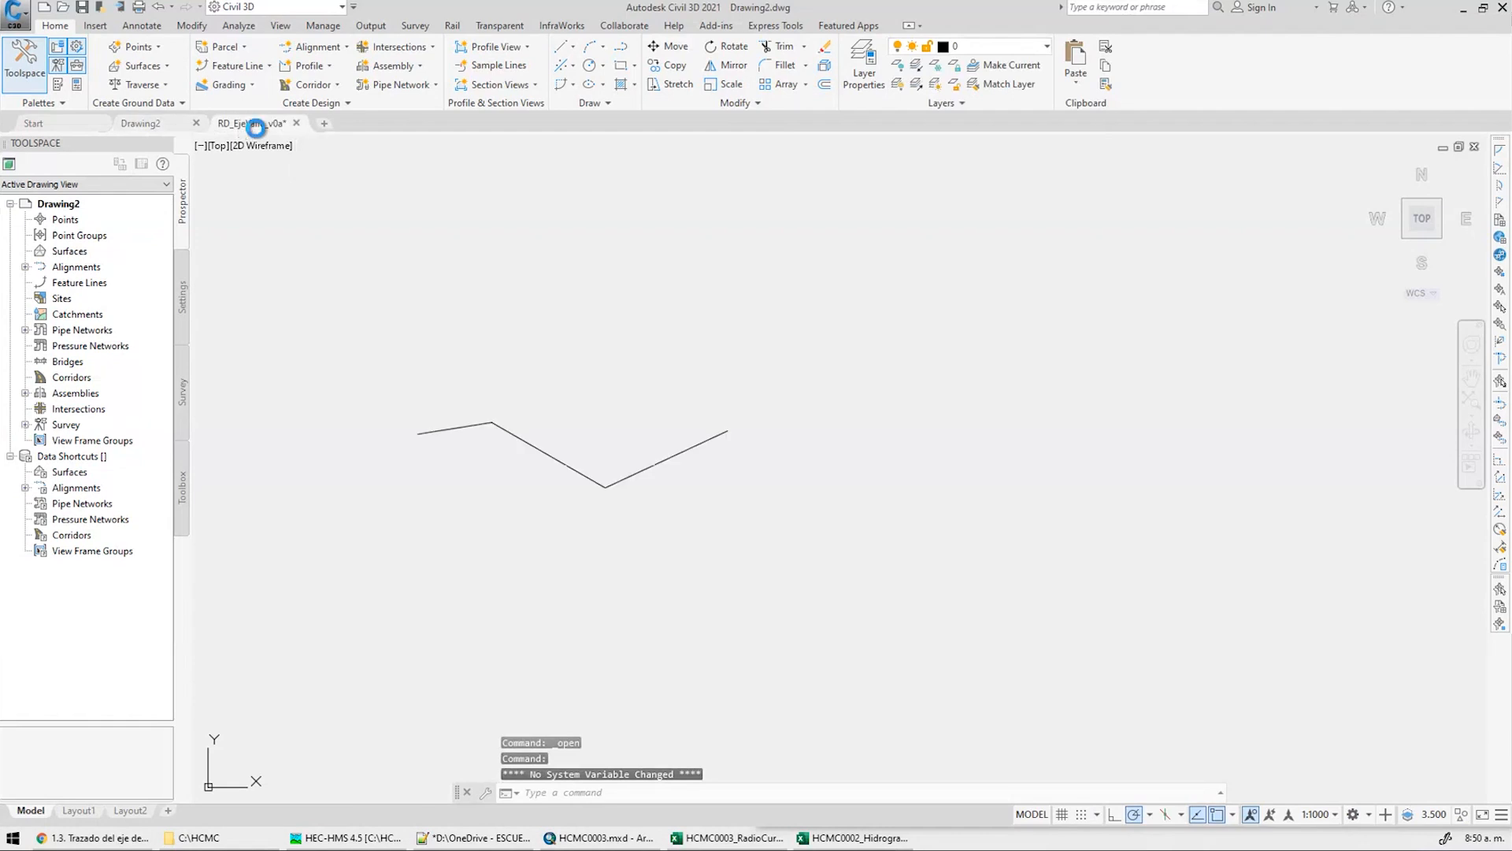
# Copy the valley axis polyline and paste it into Drawing2 at original coordinates
pyautogui.click(750, 361)
pyautogui.click(361, 526)
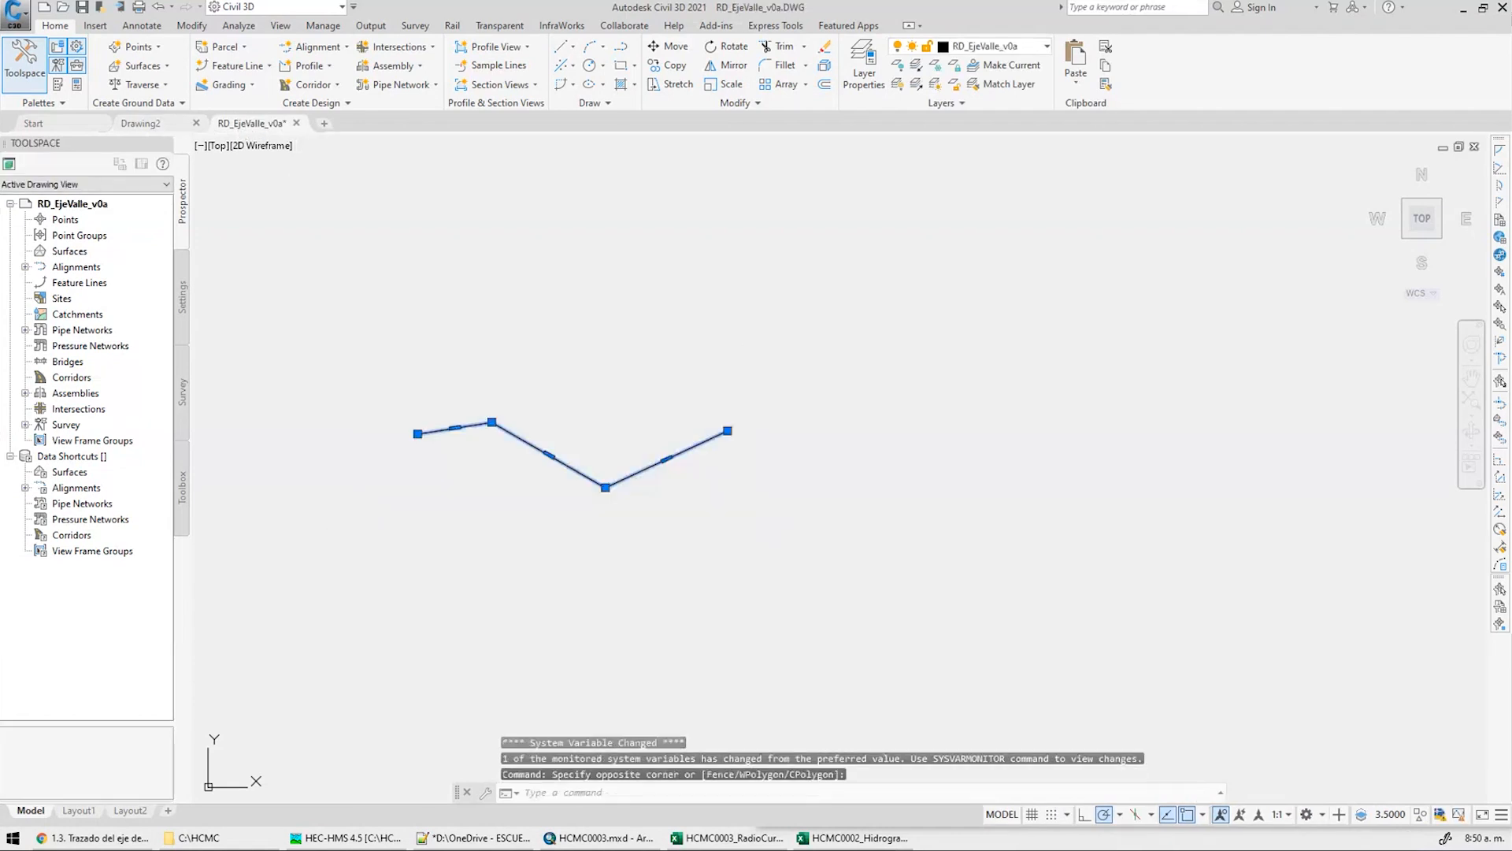
pyautogui.hotkey('ctrl', 'c')
pyautogui.click(161, 123)
pyautogui.rightClick(644, 337)
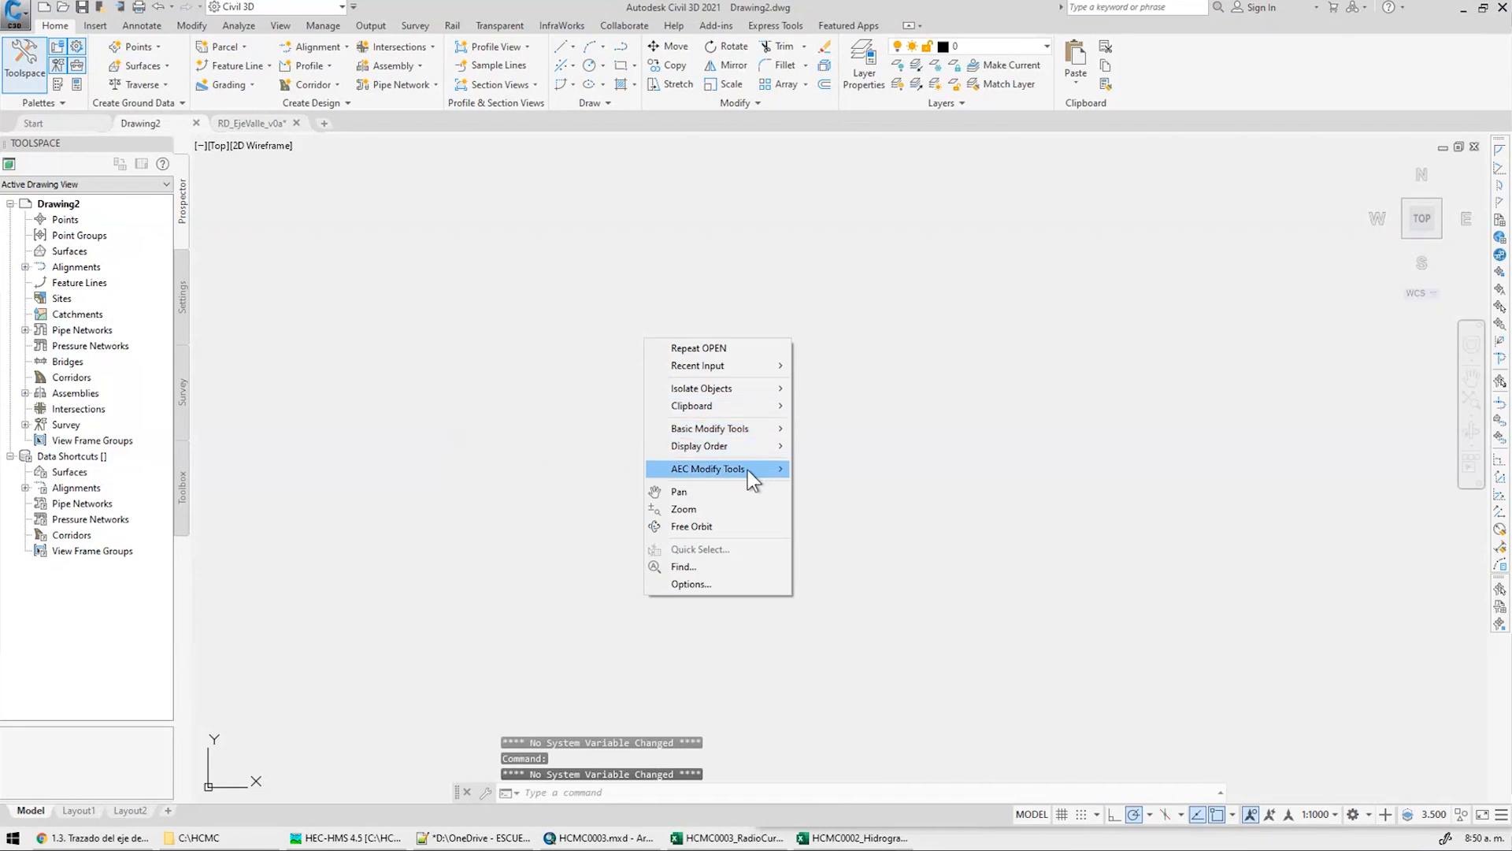
pyautogui.moveTo(725, 406)
pyautogui.click(861, 494)
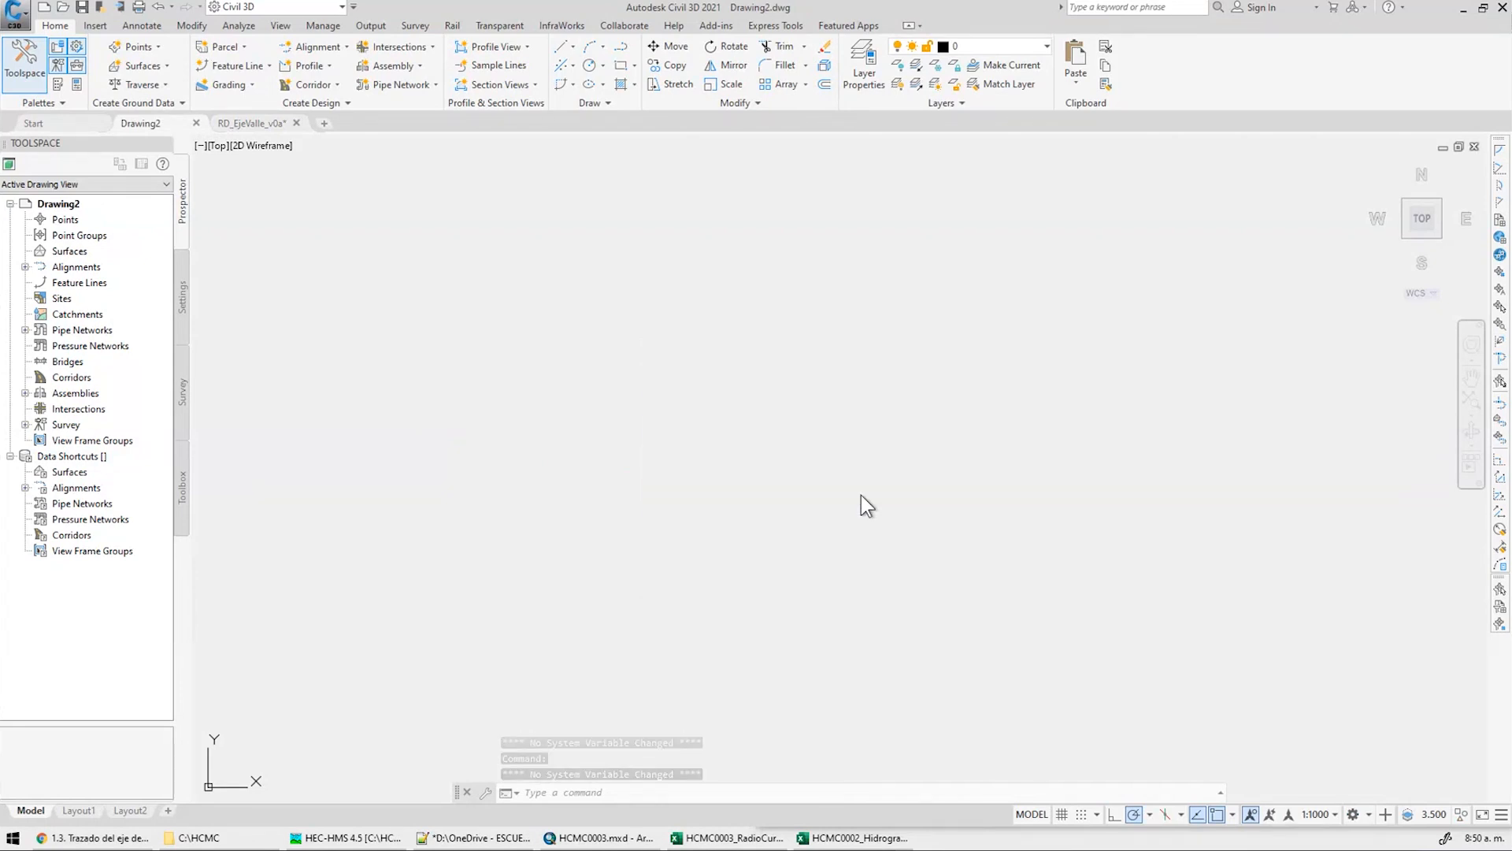
# Zoom to extents, then close RD_EjeValle_v0a and answer the save prompt
pyautogui.write('z')
pyautogui.press('Return')
pyautogui.write('e')
pyautogui.press('Return')
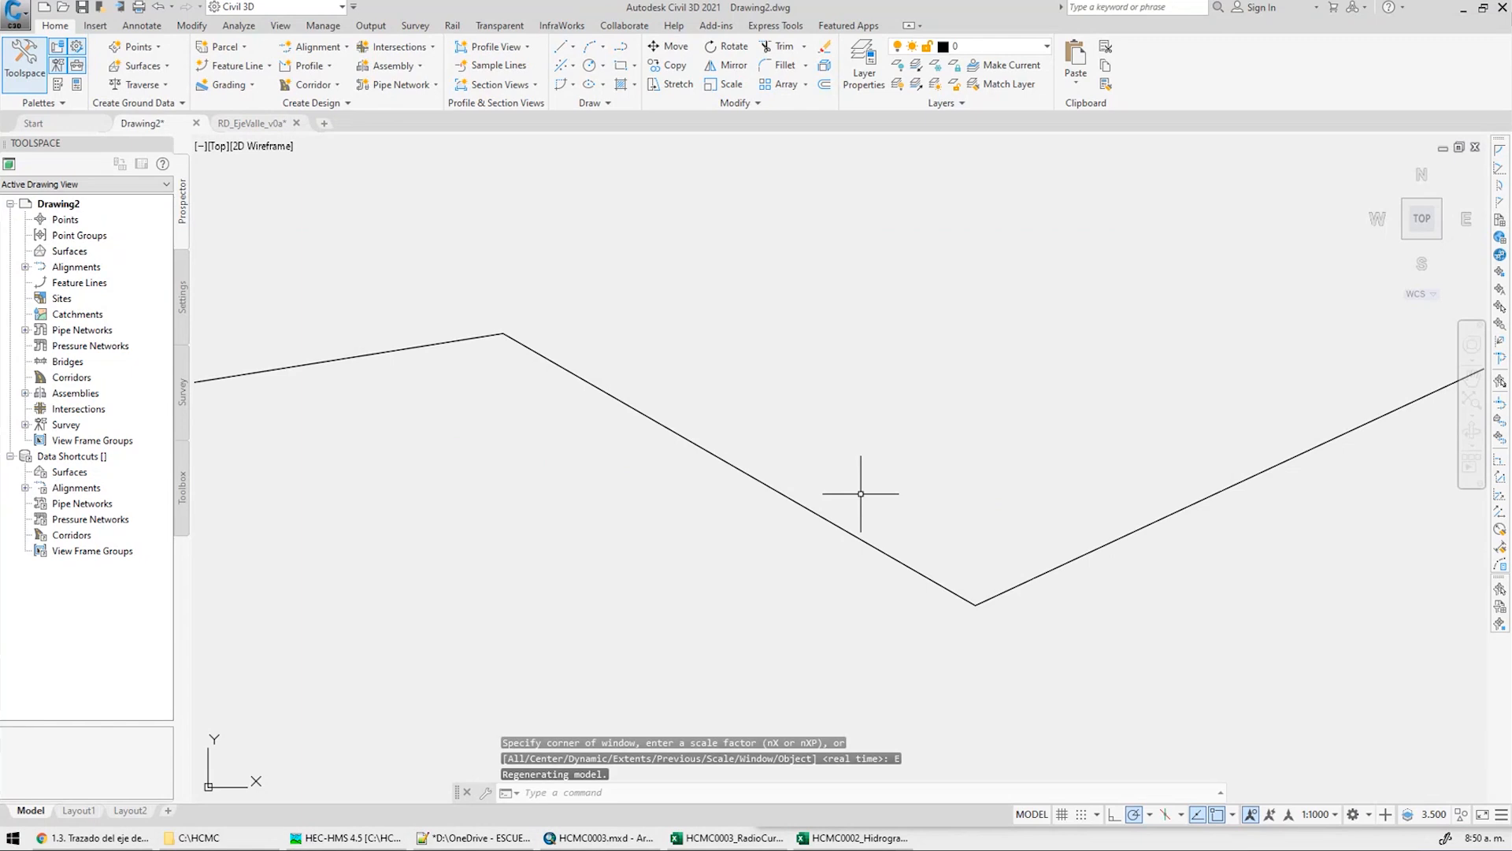
pyautogui.click(297, 122)
pyautogui.click(809, 460)
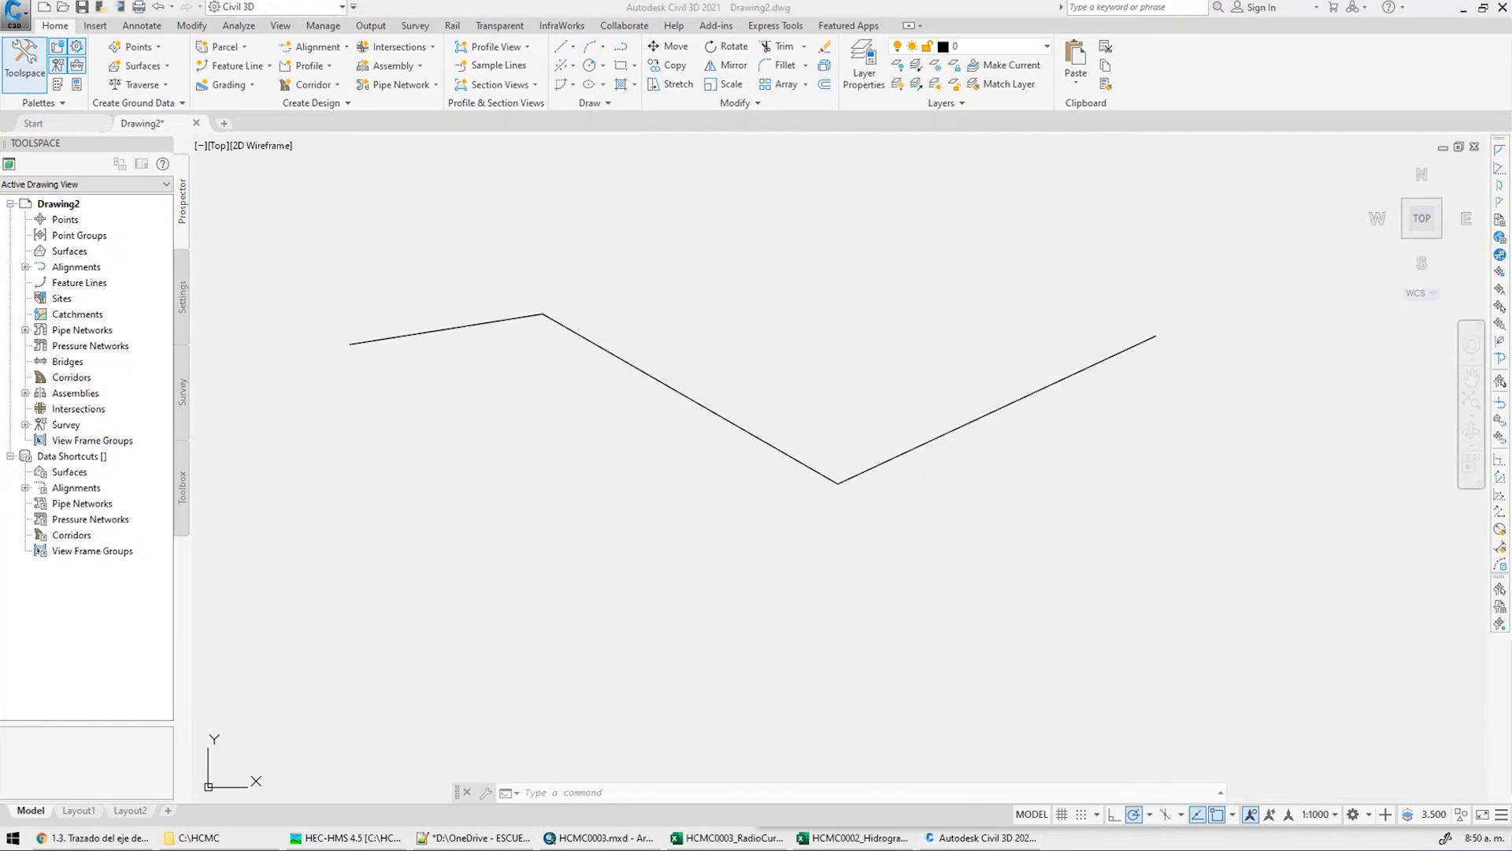
# List the valley-axis polyline's properties with LIST and read its start-point X coordinate
pyautogui.click(746, 328)
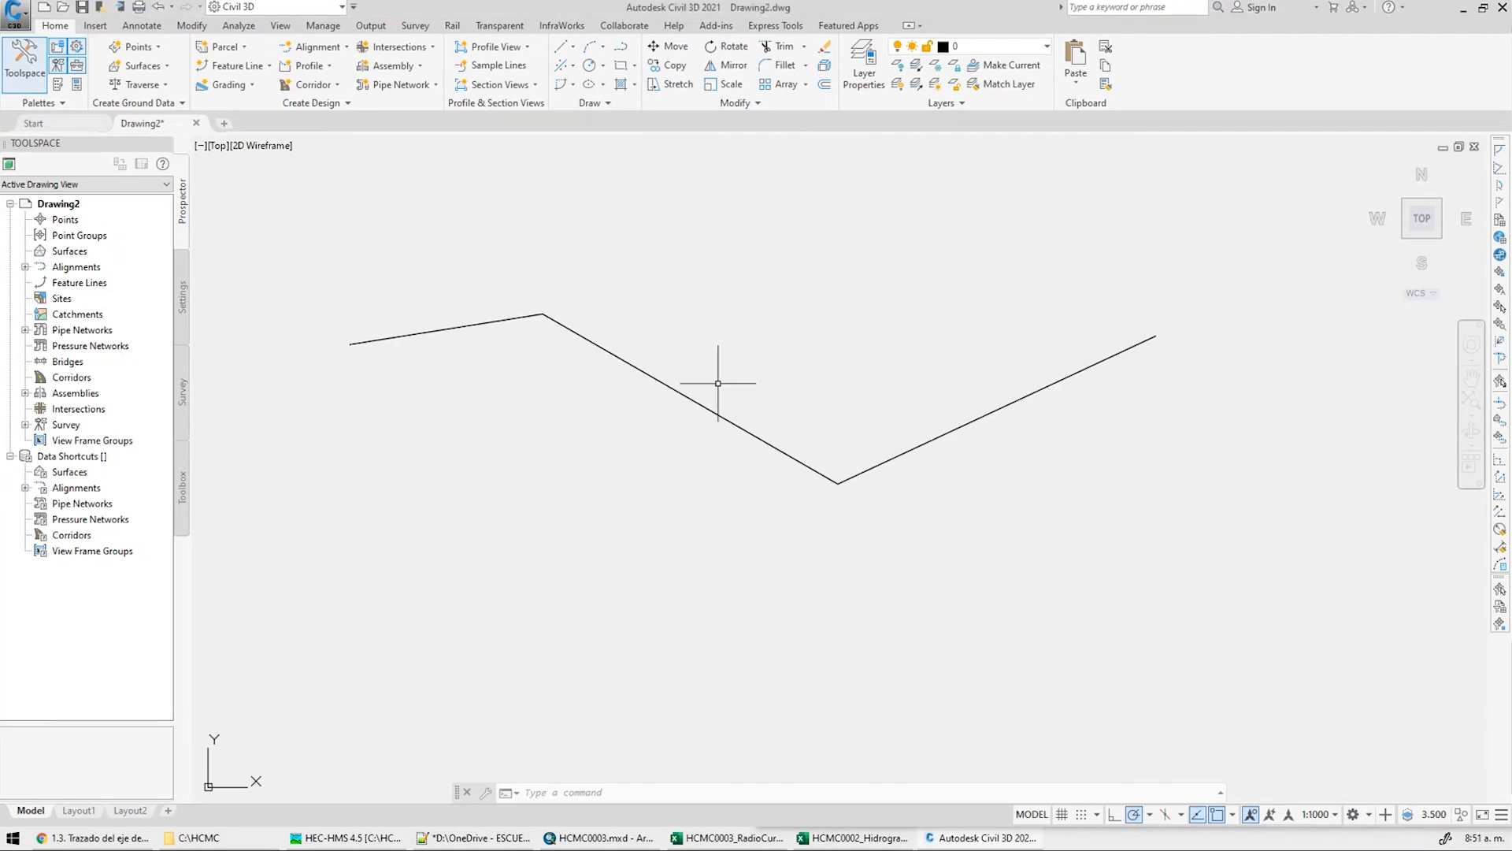
pyautogui.click(706, 546)
pyautogui.write('LIST')
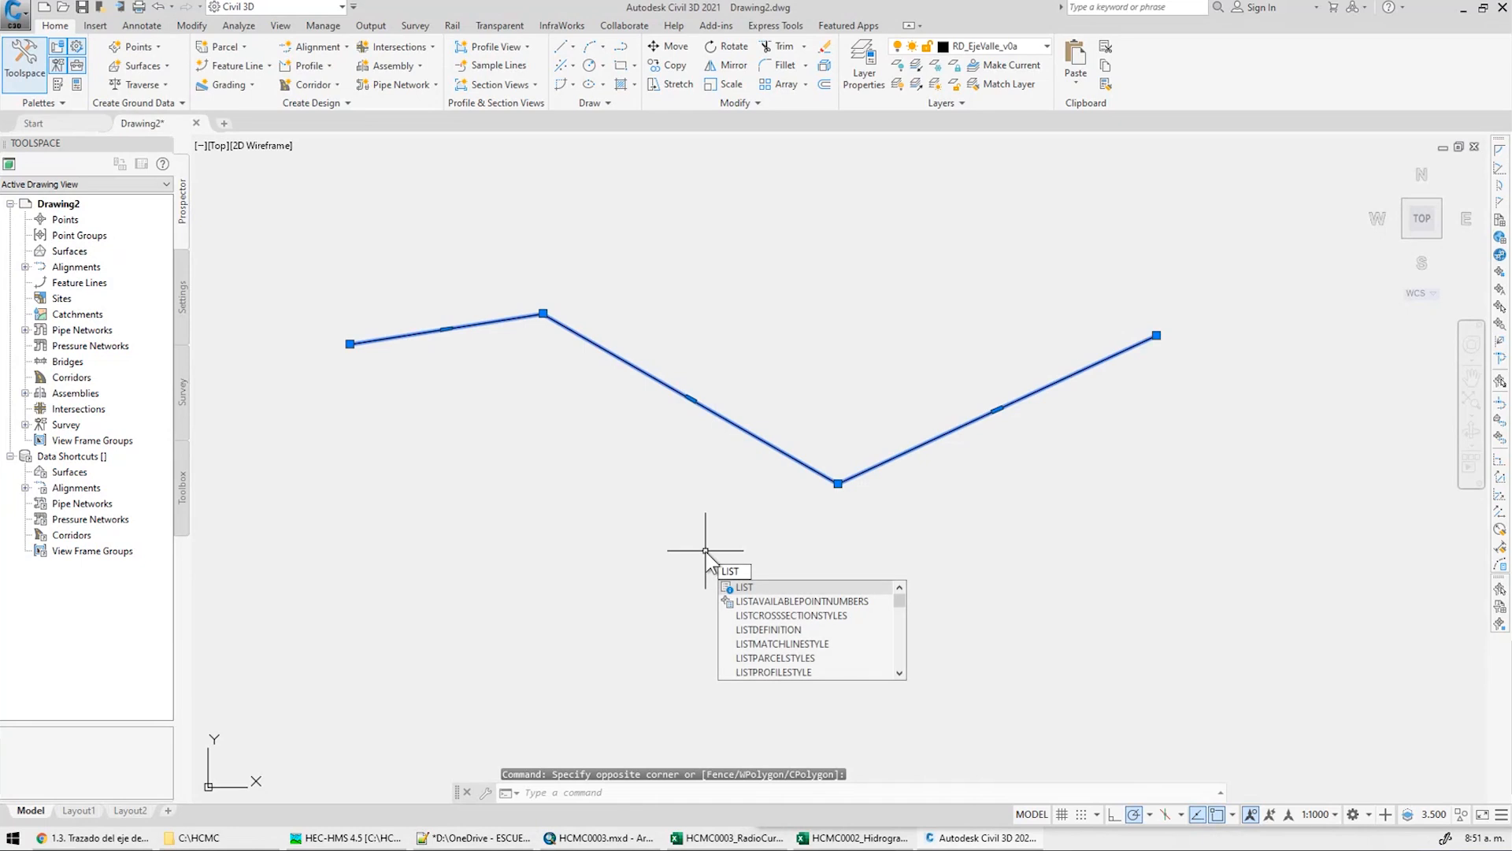
pyautogui.press('Return')
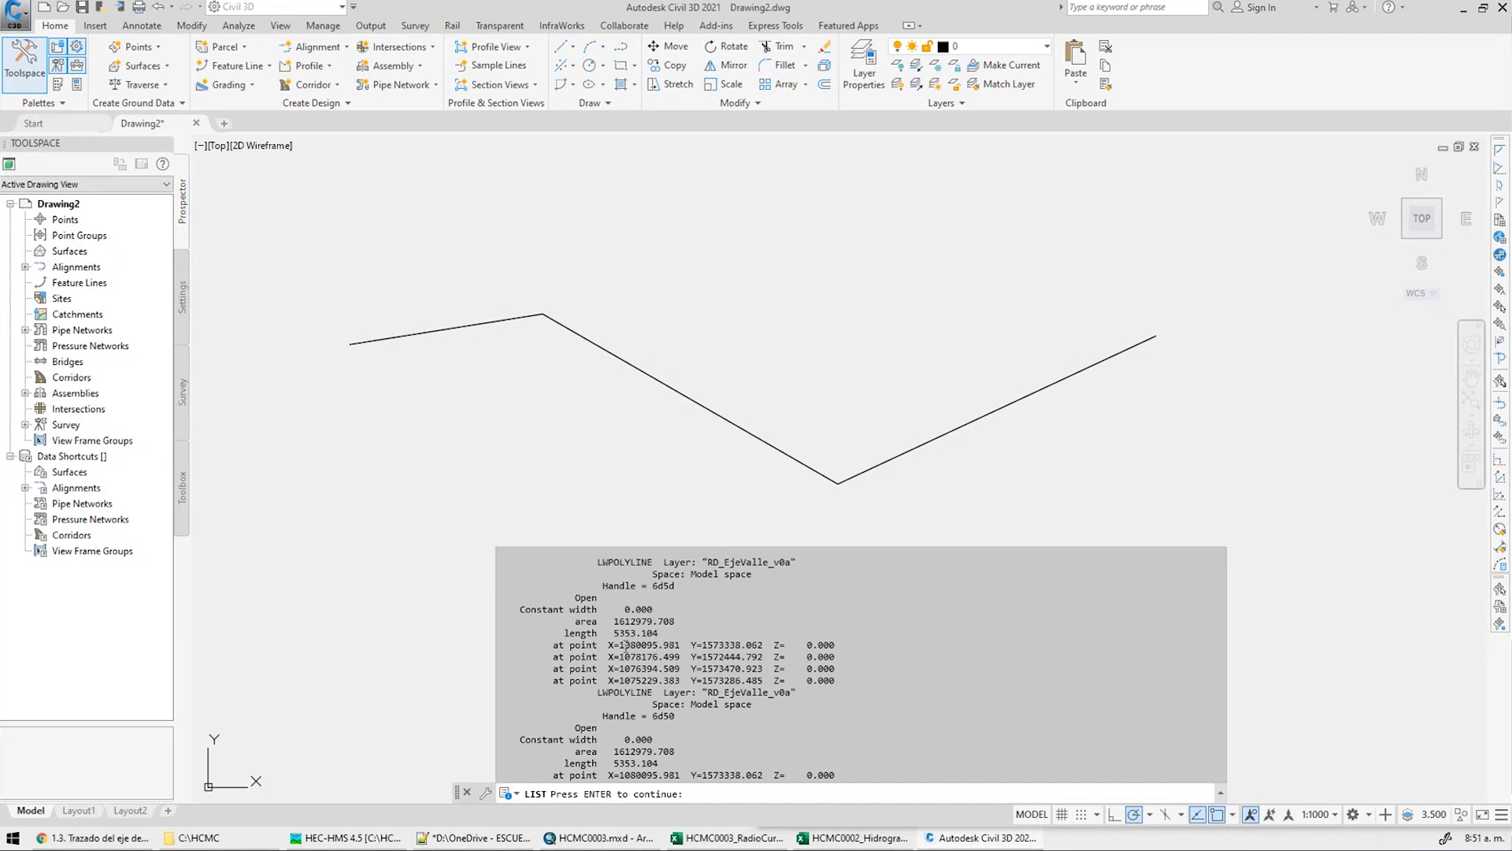
pyautogui.press('Return')
pyautogui.moveTo(621, 644); pyautogui.dragTo(688, 603)
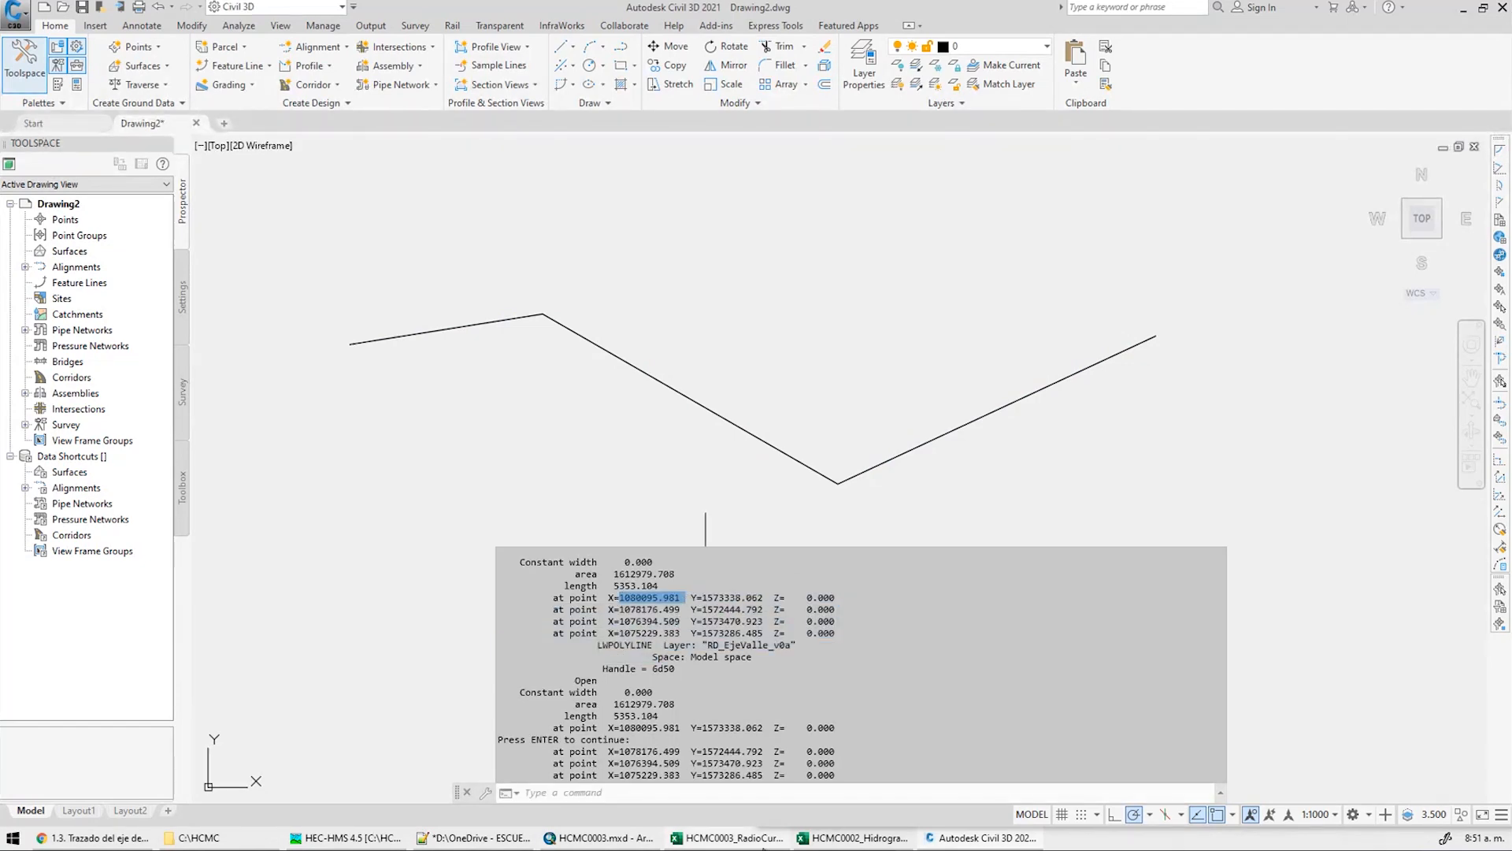
# Close the HCMC0002_Hidrogramas Excel workbook window from the taskbar
pyautogui.click(720, 837)
pyautogui.rightClick(824, 837)
pyautogui.click(816, 810)
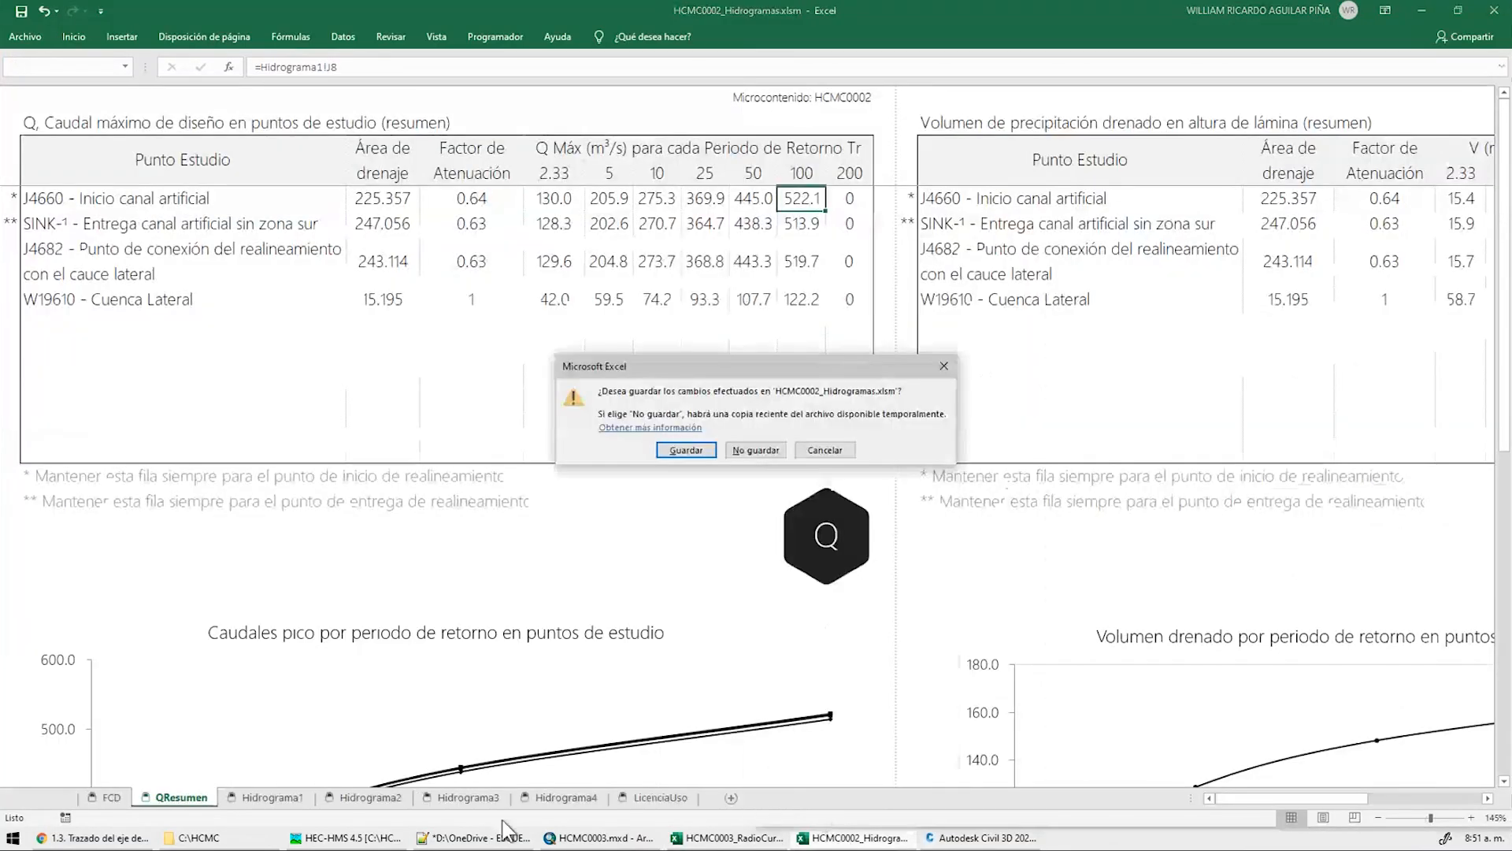
# Discard changes to Hidrogramas and open HCMC0003_NodoValle.xlsx read-only
pyautogui.click(743, 453)
pyautogui.click(245, 833)
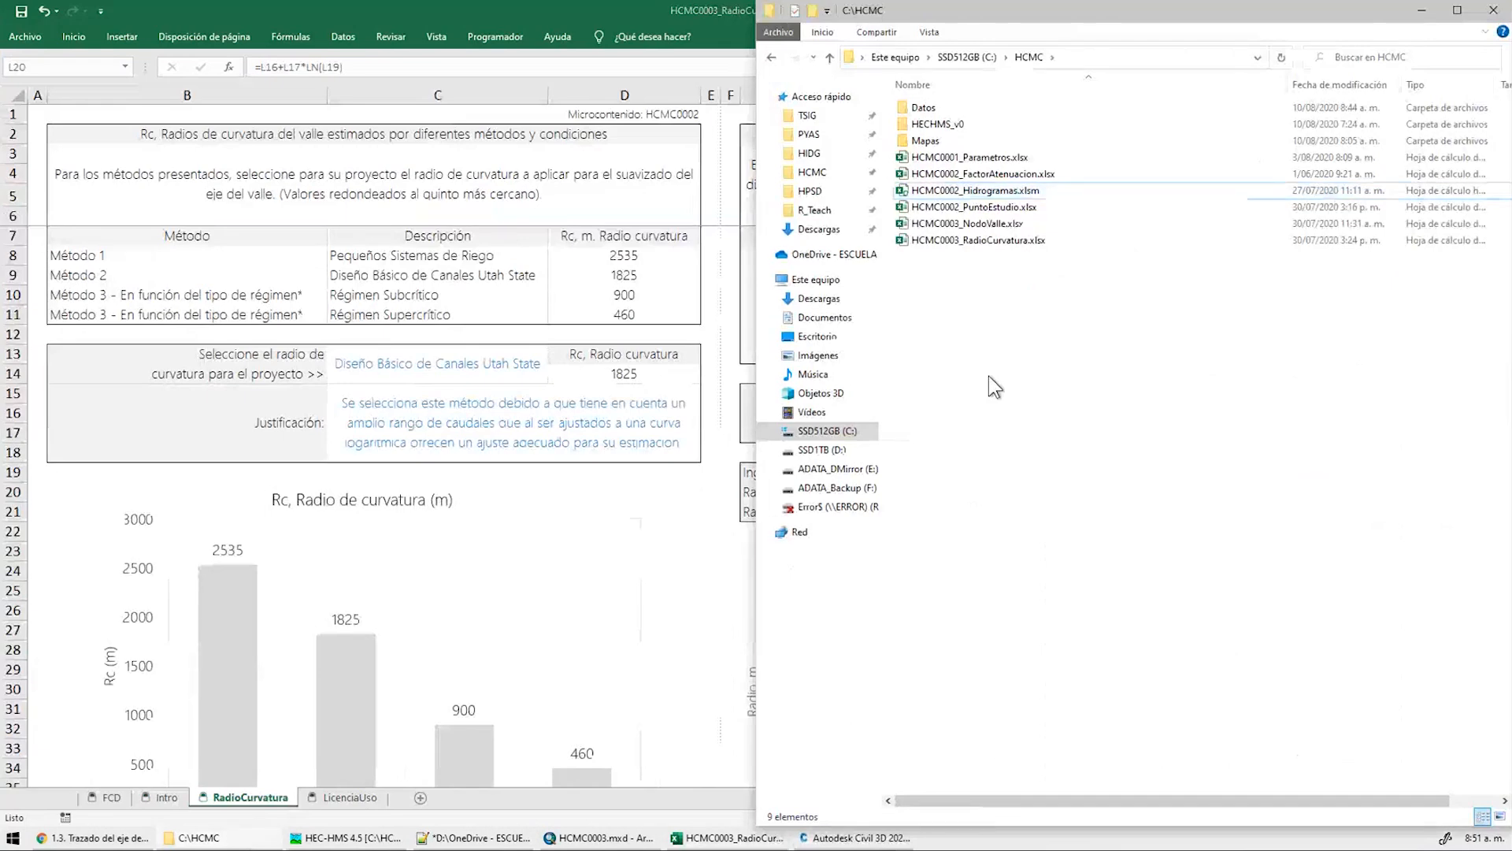
pyautogui.click(980, 226)
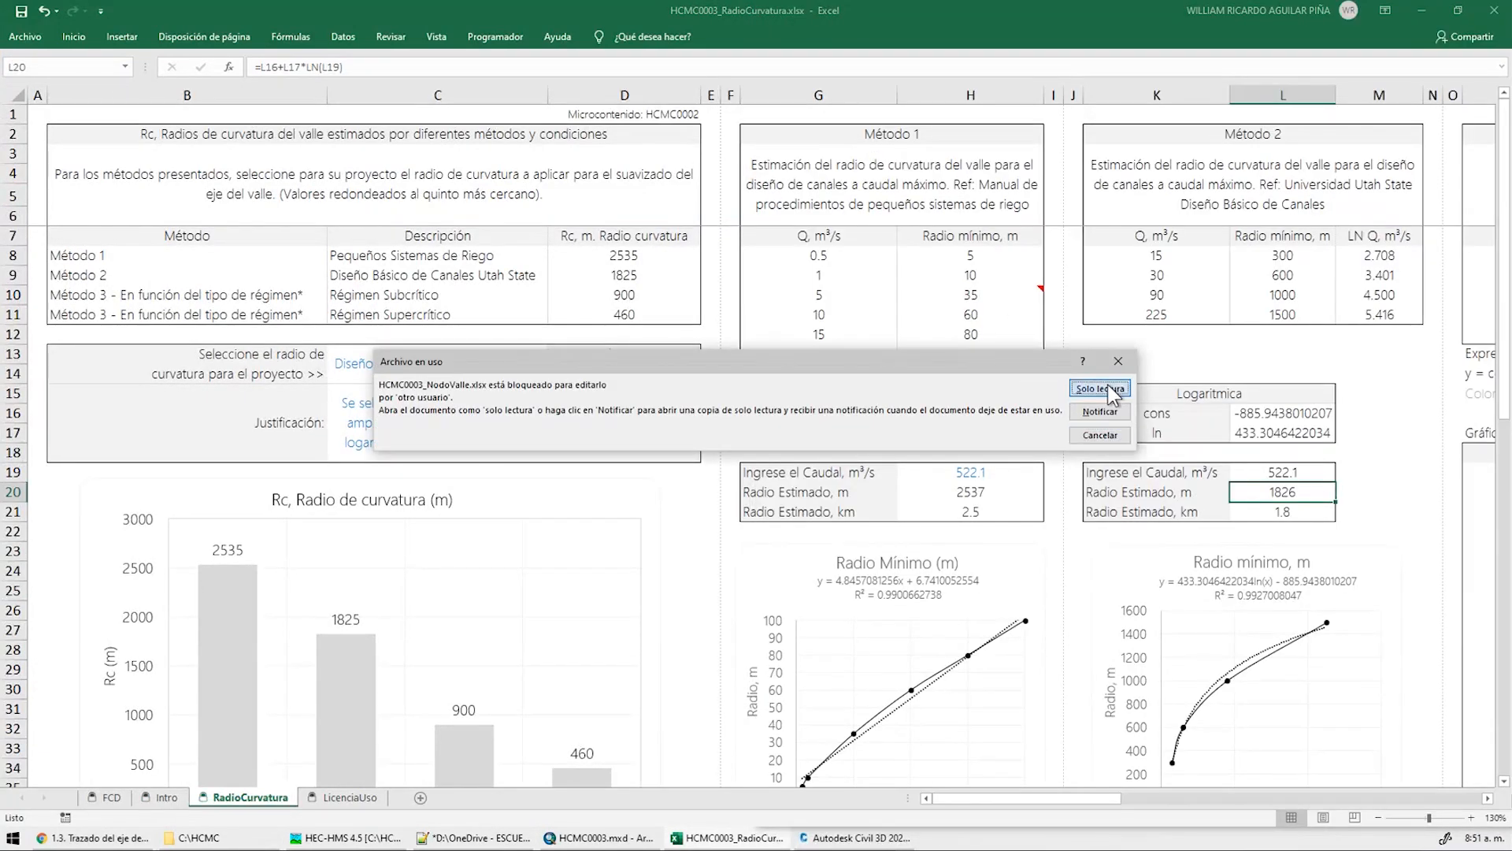
pyautogui.click(1101, 388)
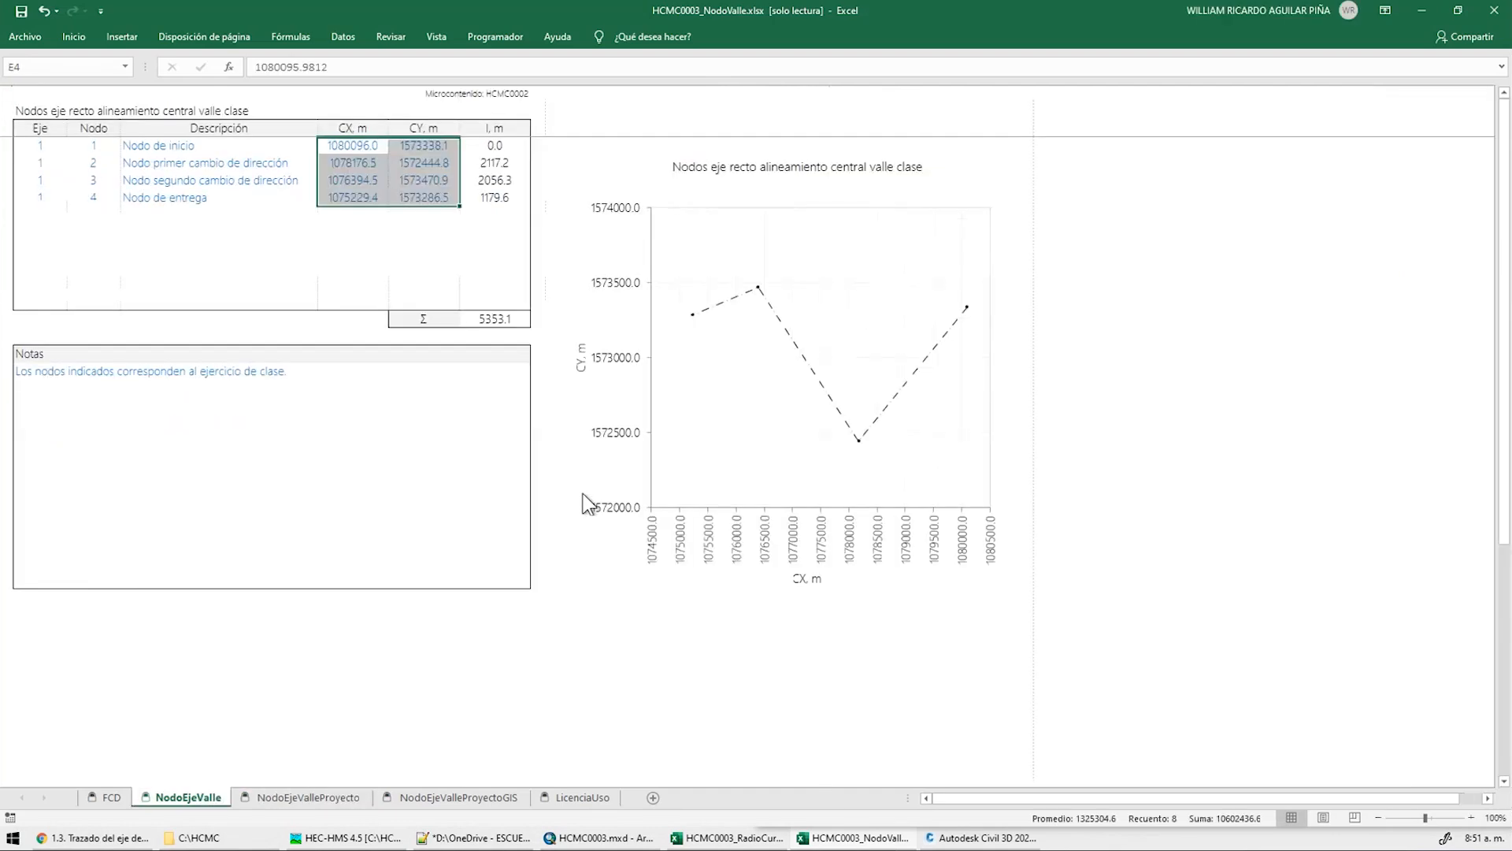
# Check the start node's CX value in cell E4, then return to Civil 3D
pyautogui.keyDown('ctrl'); pyautogui.scroll(4, 586, 504); pyautogui.keyUp('ctrl')
pyautogui.click(583, 185)
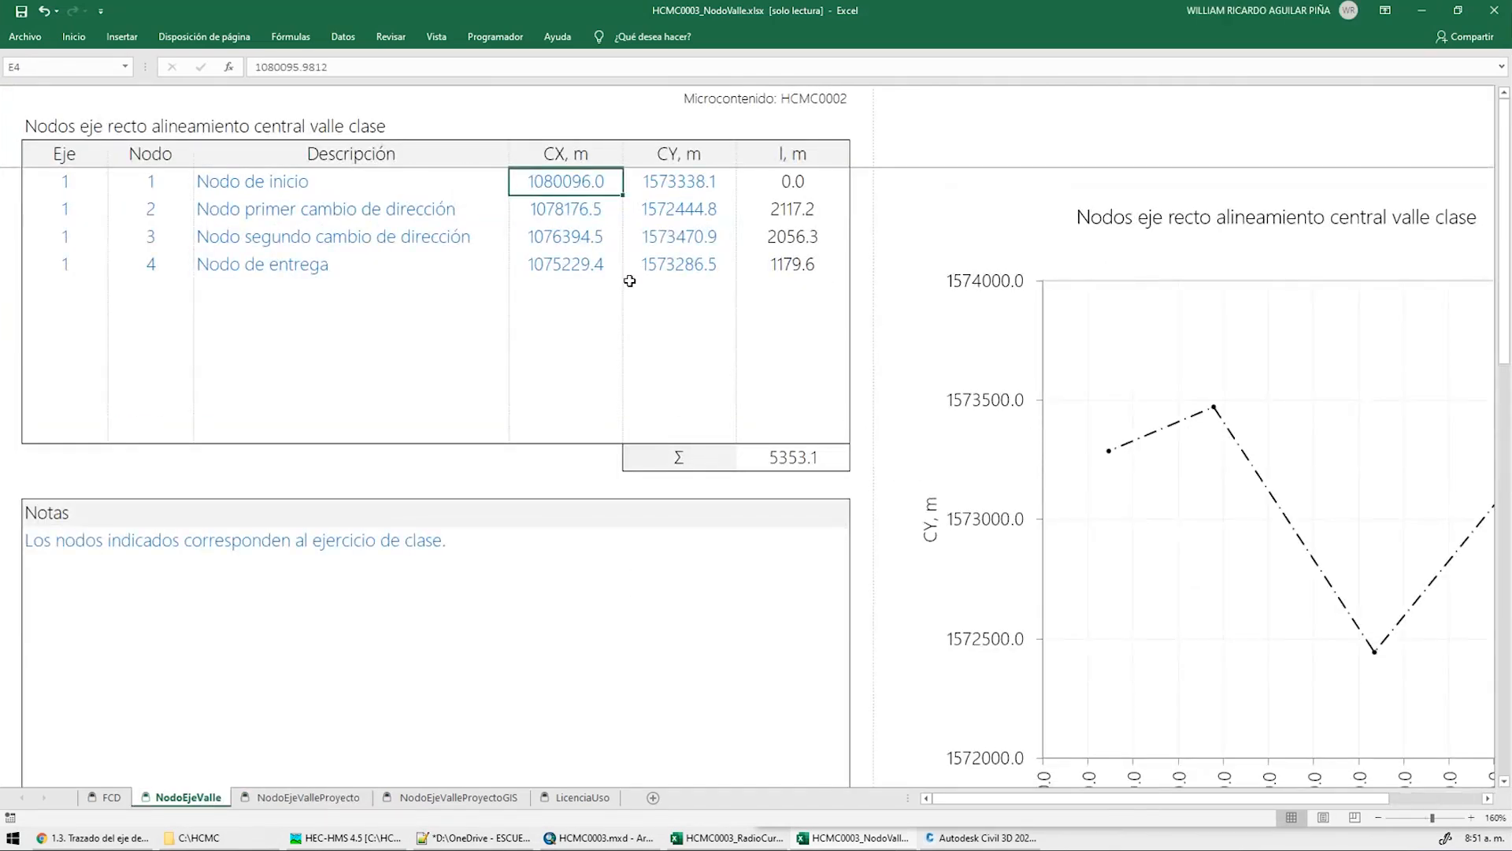
pyautogui.click(980, 837)
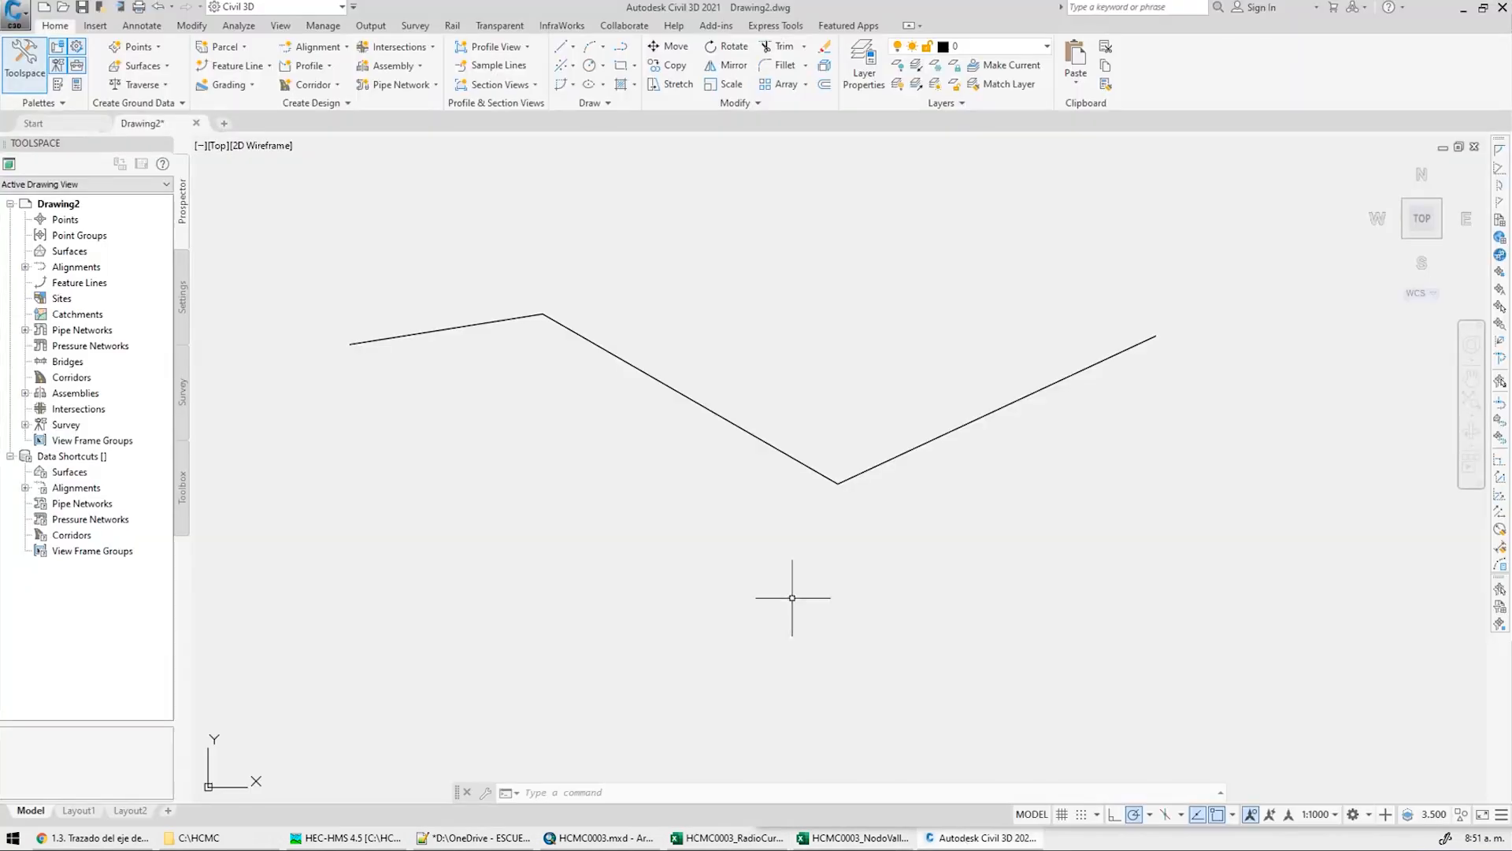
pyautogui.click(760, 439)
pyautogui.write('li')
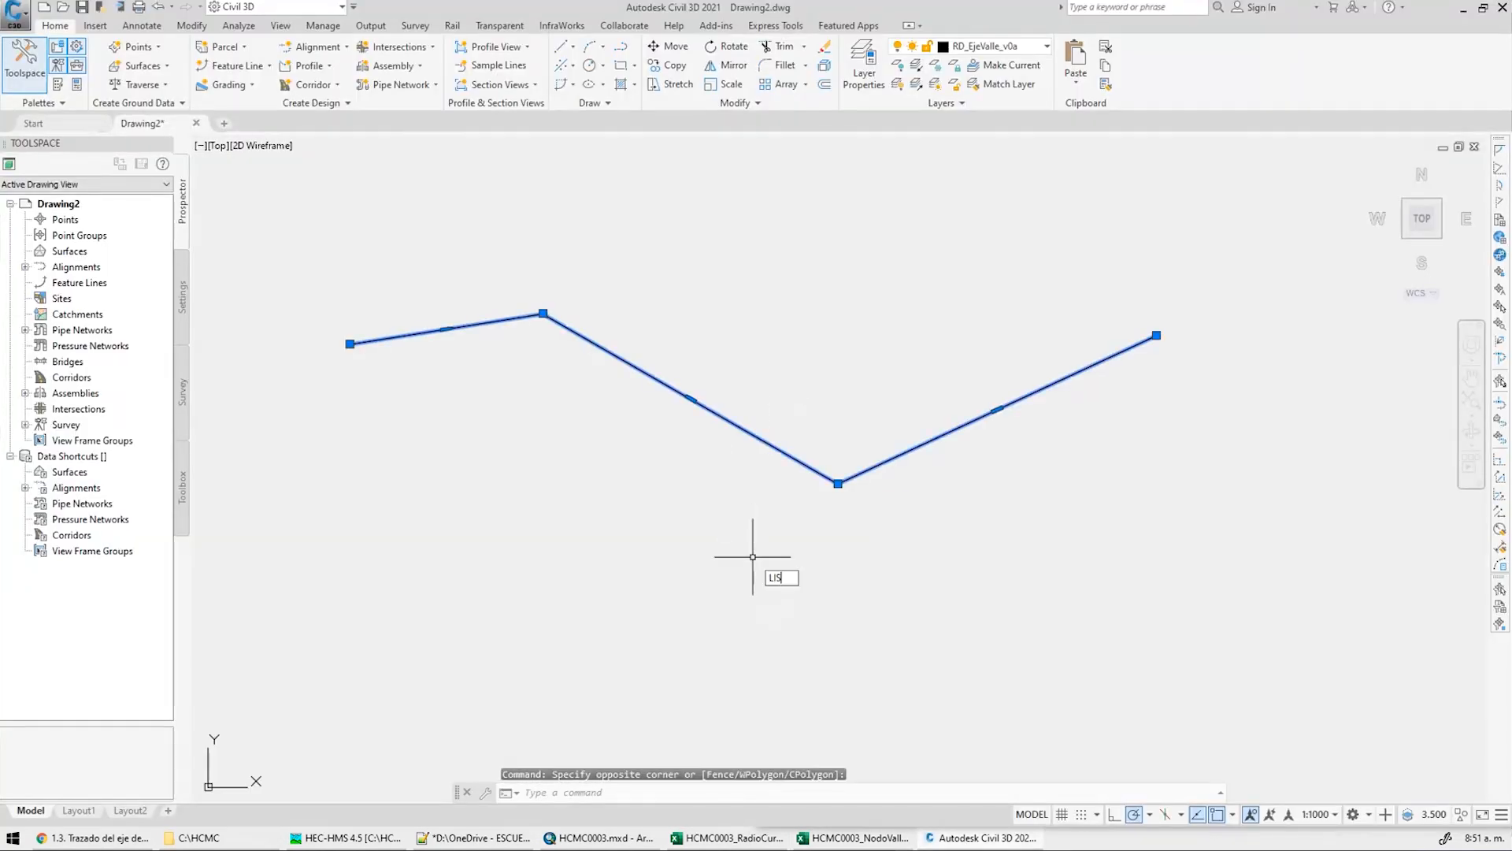
pyautogui.press('Return')
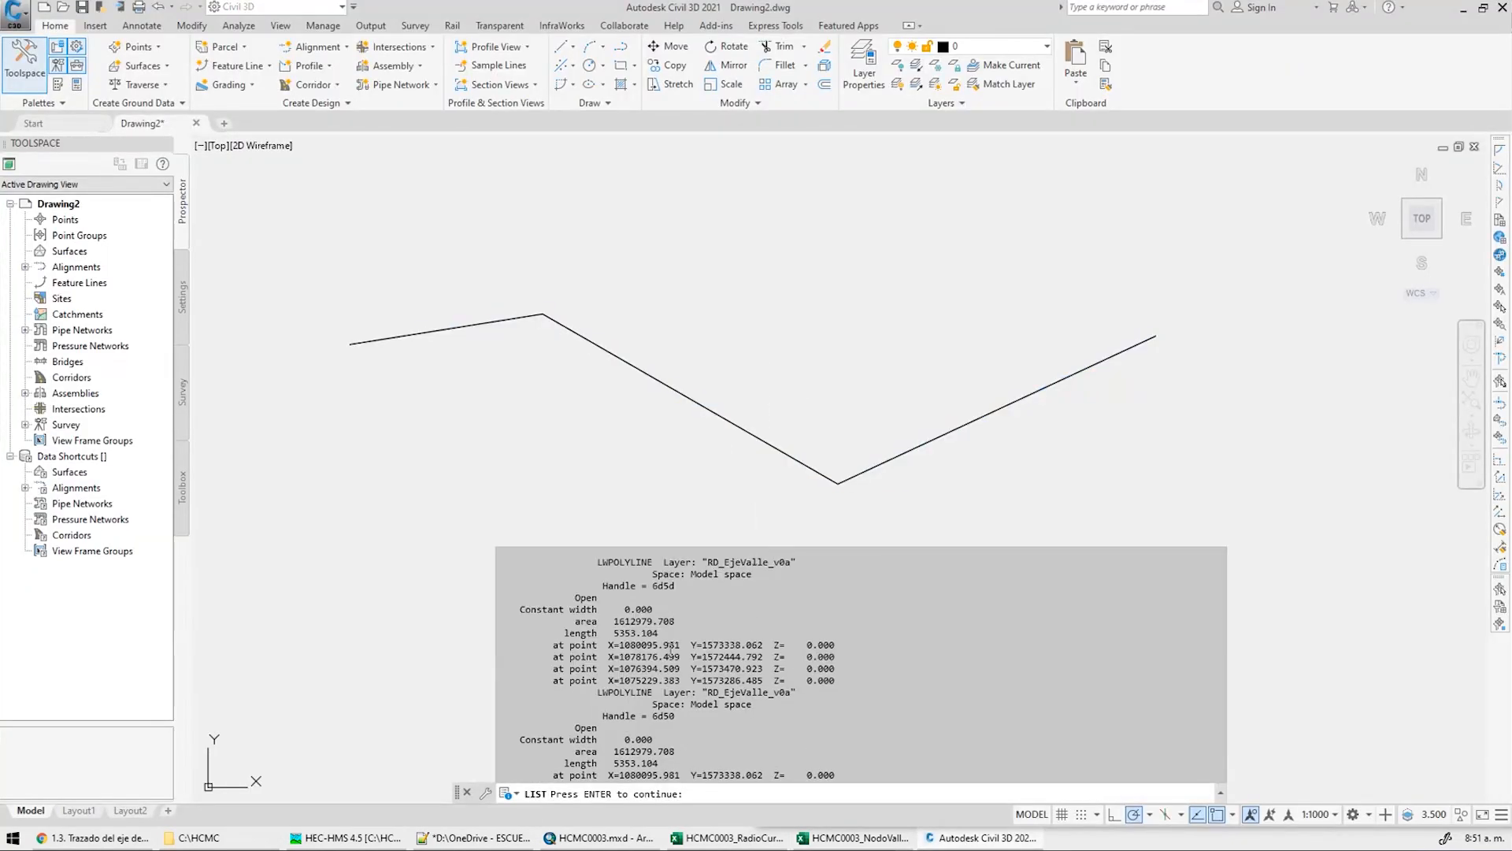
pyautogui.moveTo(680, 646); pyautogui.dragTo(686, 645)
pyautogui.click(681, 597)
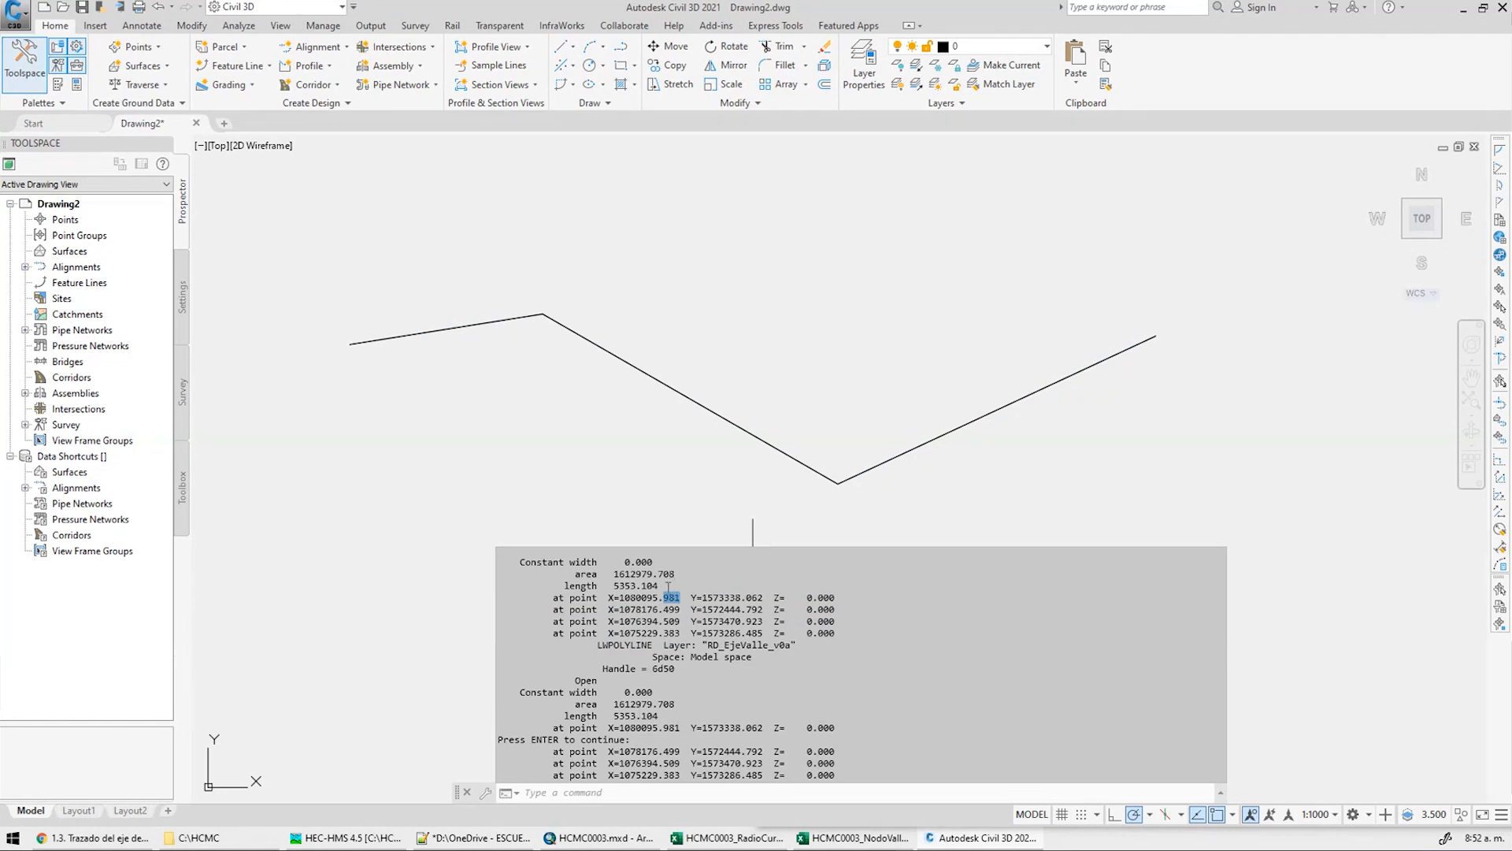
pyautogui.click(643, 590)
pyautogui.press('Escape')
pyautogui.press('Escape')
pyautogui.press('Escape')
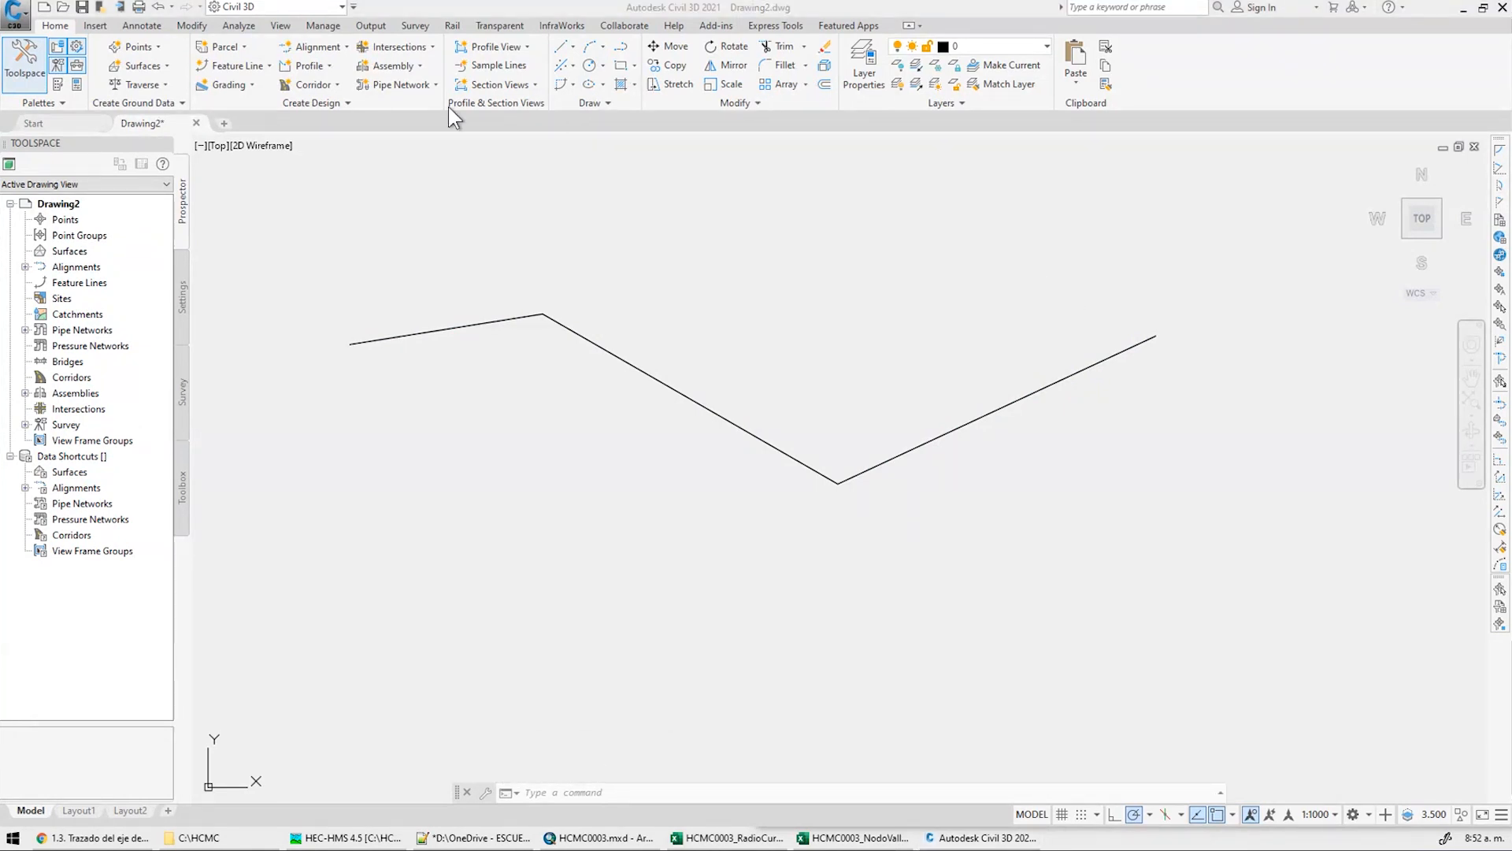
pyautogui.click(348, 48)
pyautogui.click(347, 48)
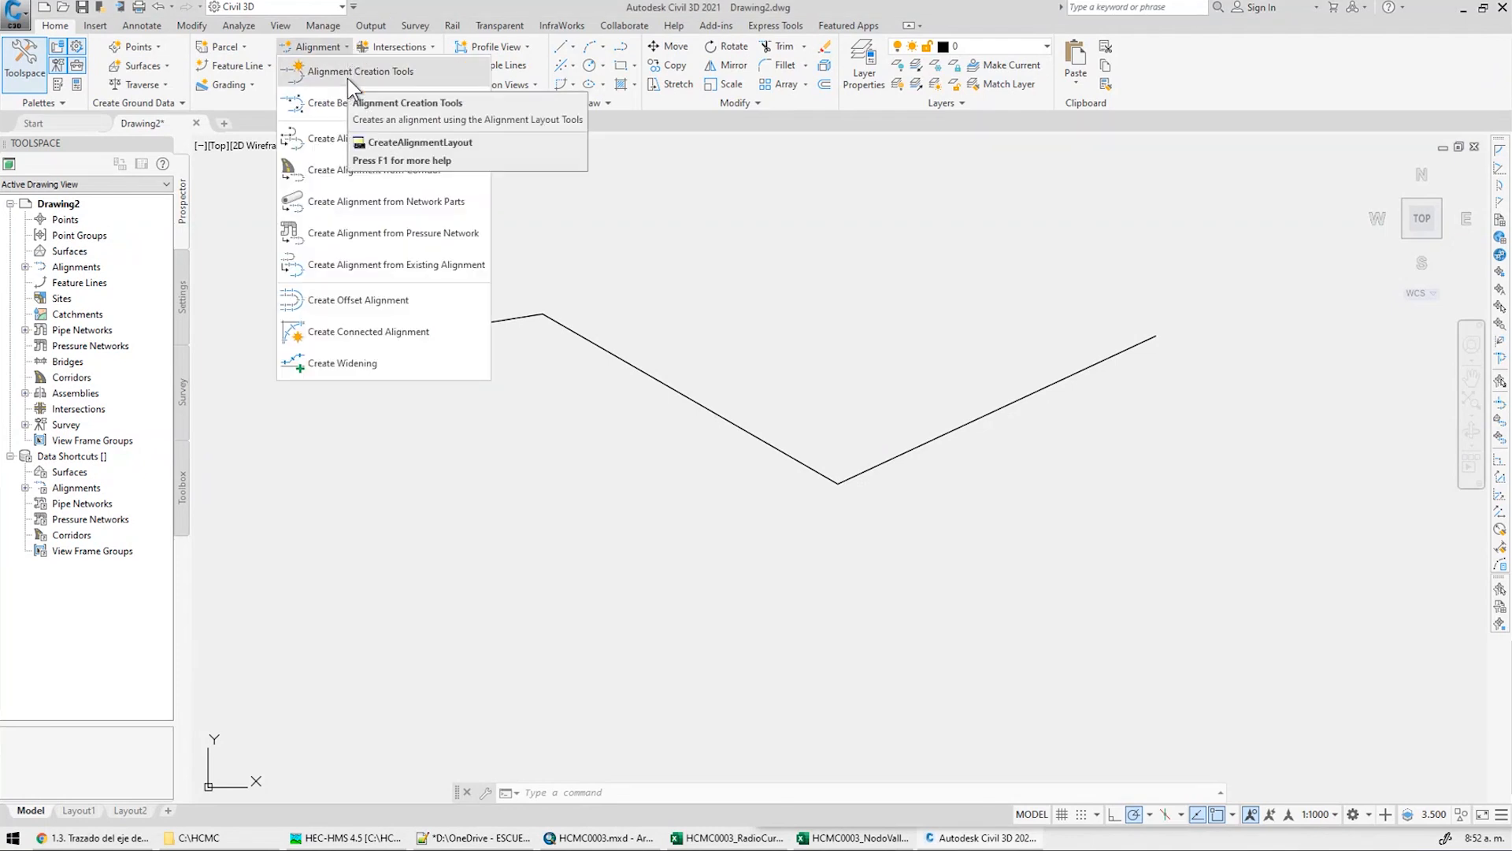
# Start Alignment Creation Tools and name the new centerline alignment EjeValle_v0
pyautogui.click(347, 78)
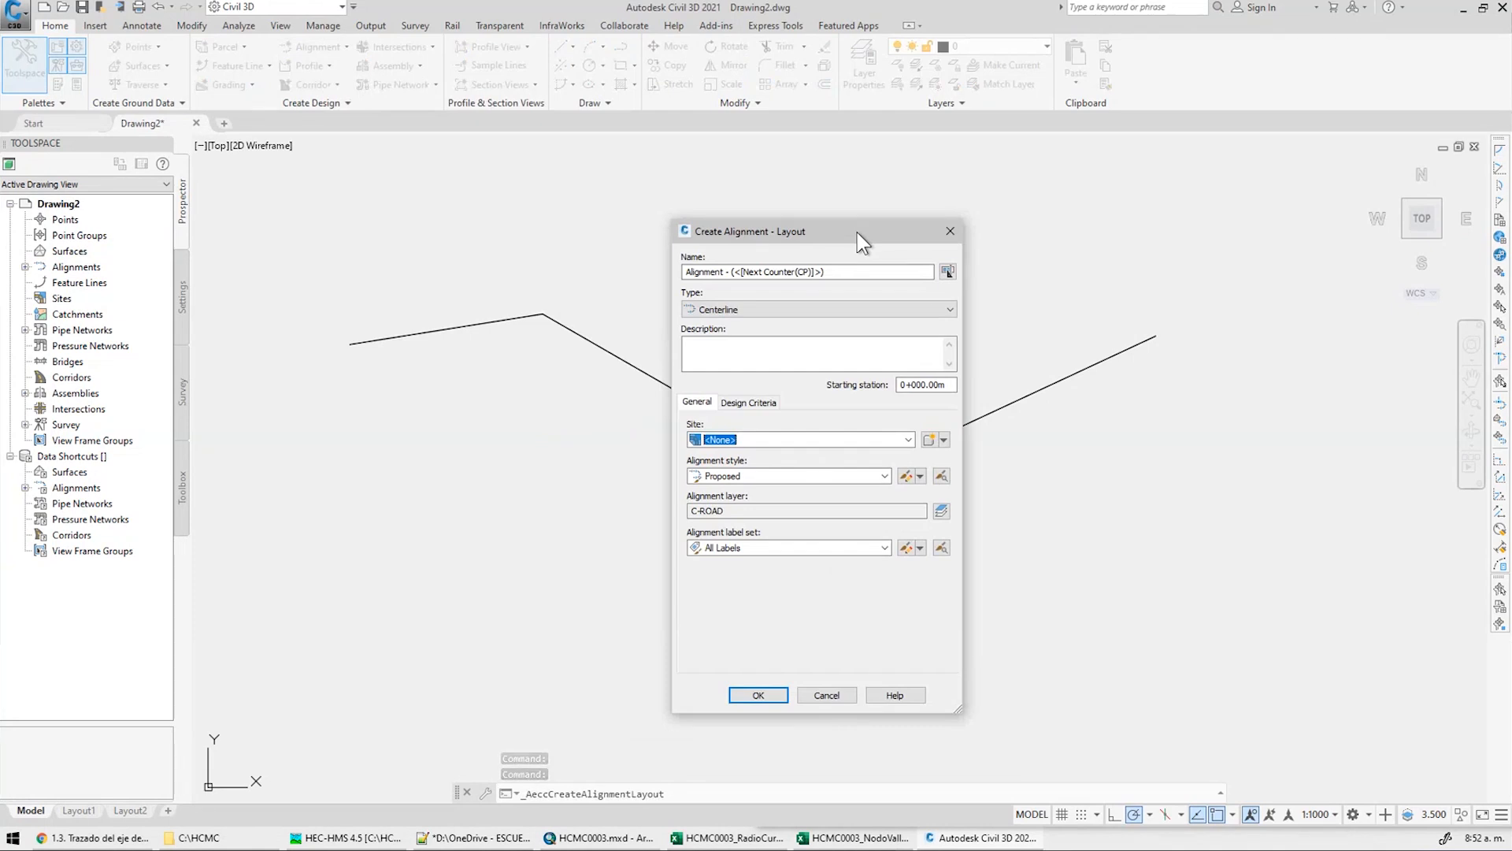
pyautogui.click(740, 272)
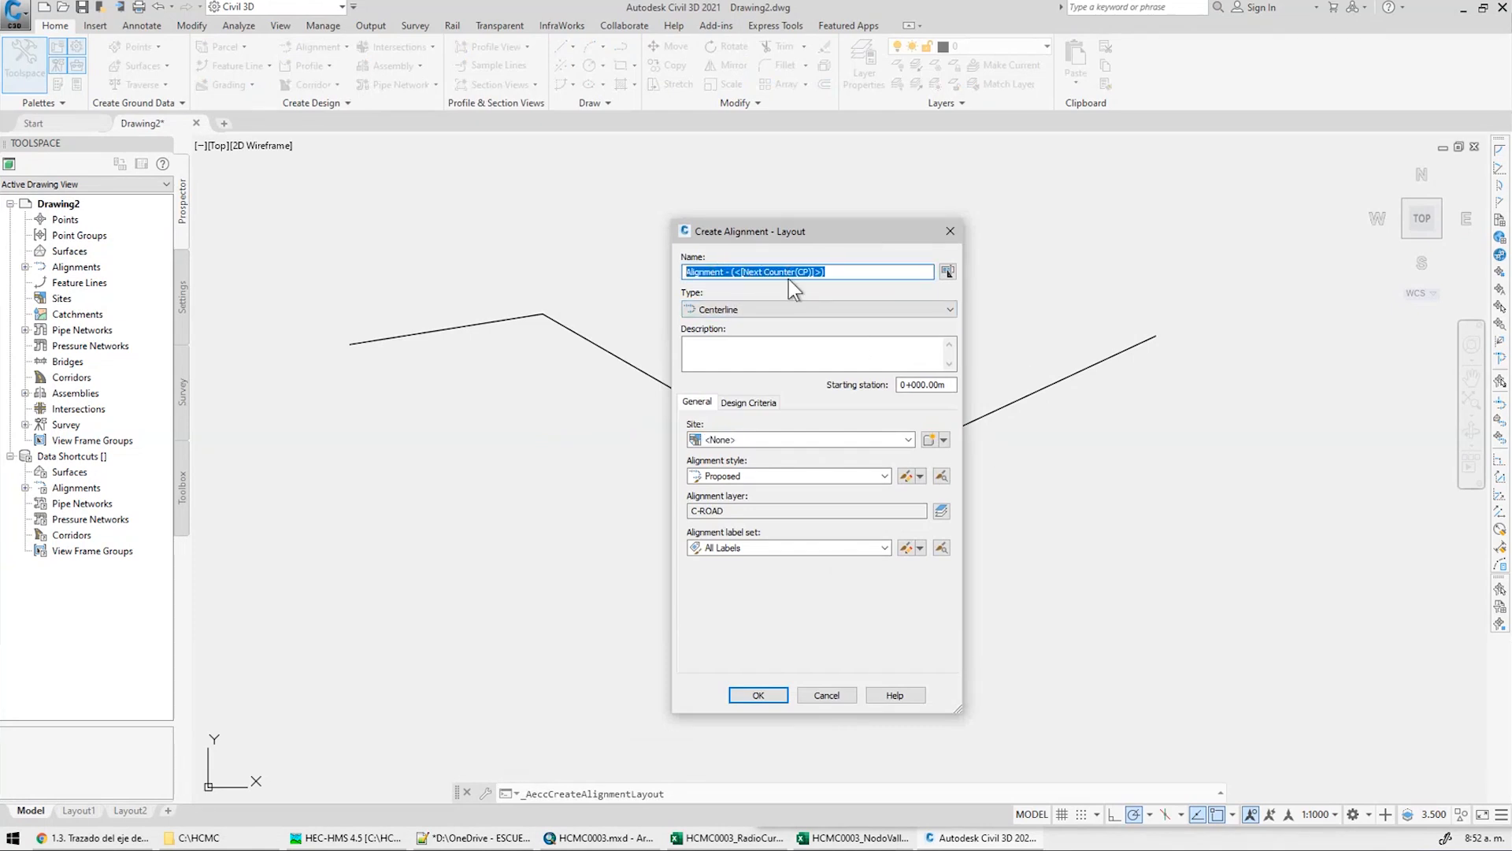
pyautogui.write('e')
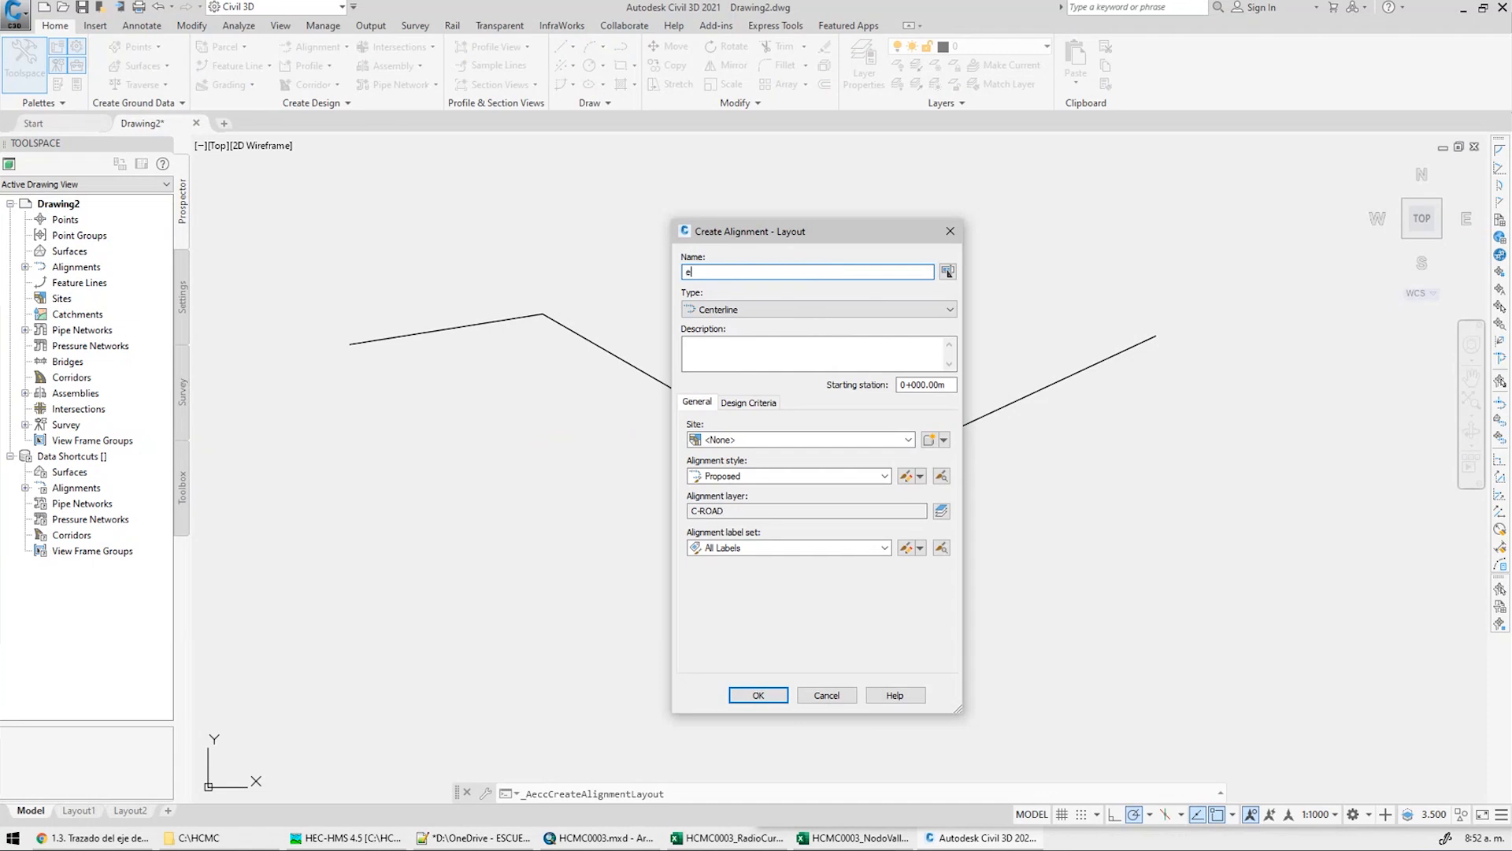
pyautogui.write('jeValle_v0')
pyautogui.click(867, 512)
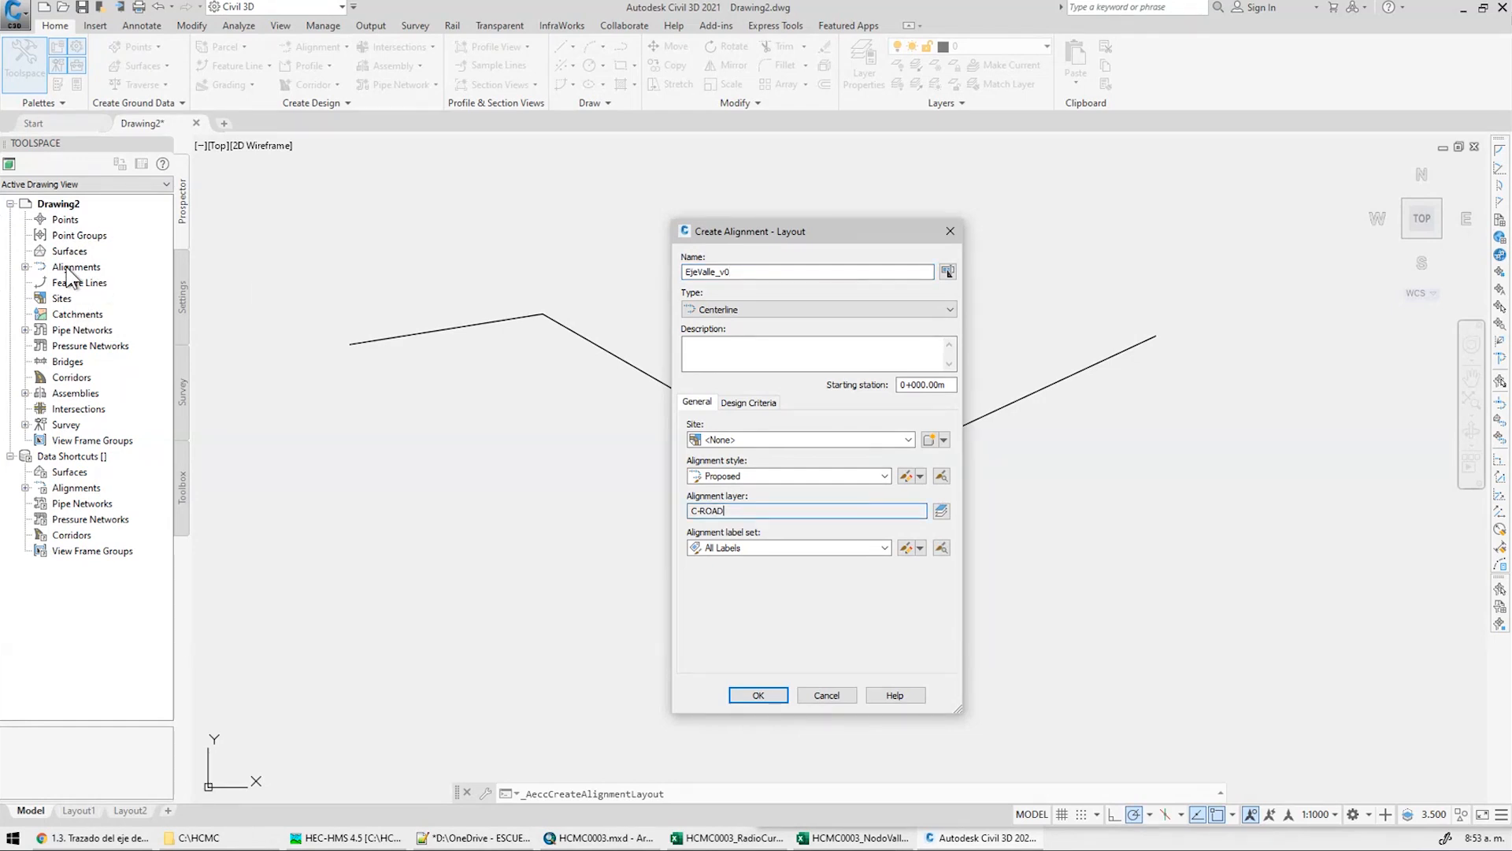
pyautogui.press('Escape')
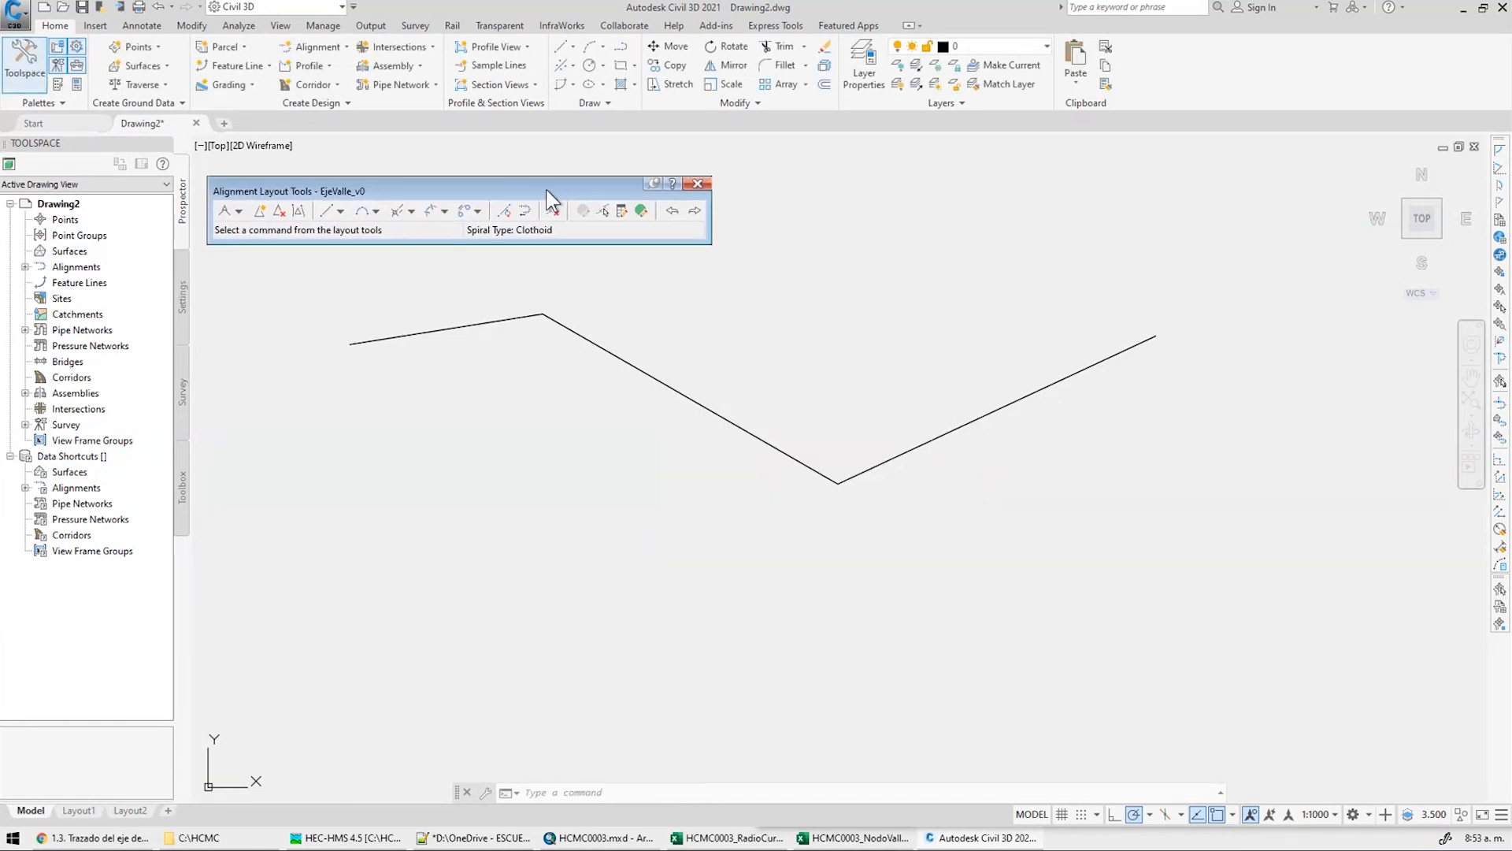
# Choose the tangent-tangent layout with curves in Alignment Layout Tools
pyautogui.moveTo(546, 189); pyautogui.dragTo(560, 177)
pyautogui.moveTo(806, 495); pyautogui.dragTo(831, 597, button='middle')
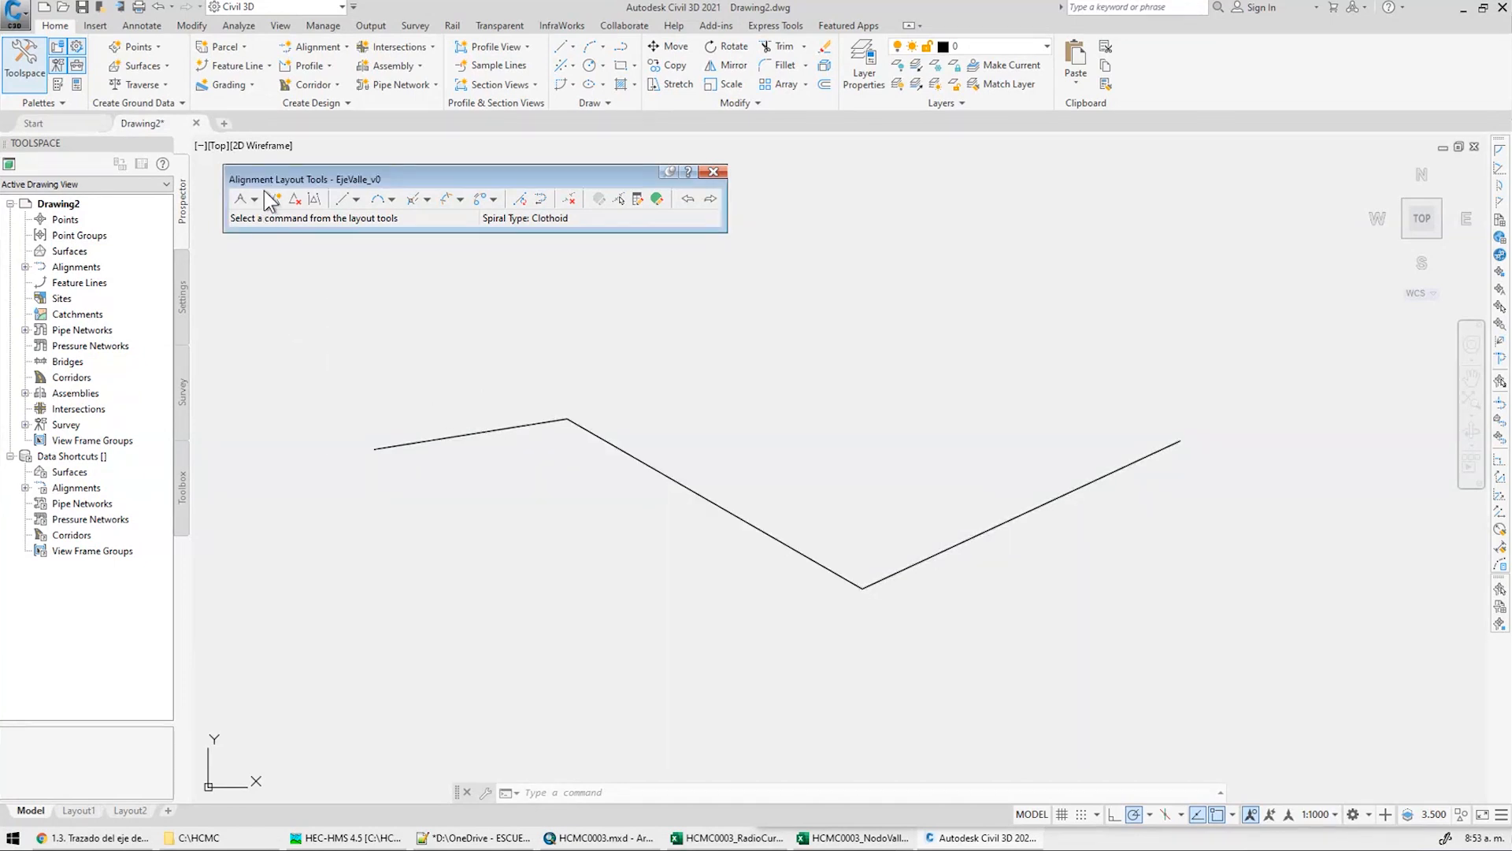
pyautogui.click(254, 199)
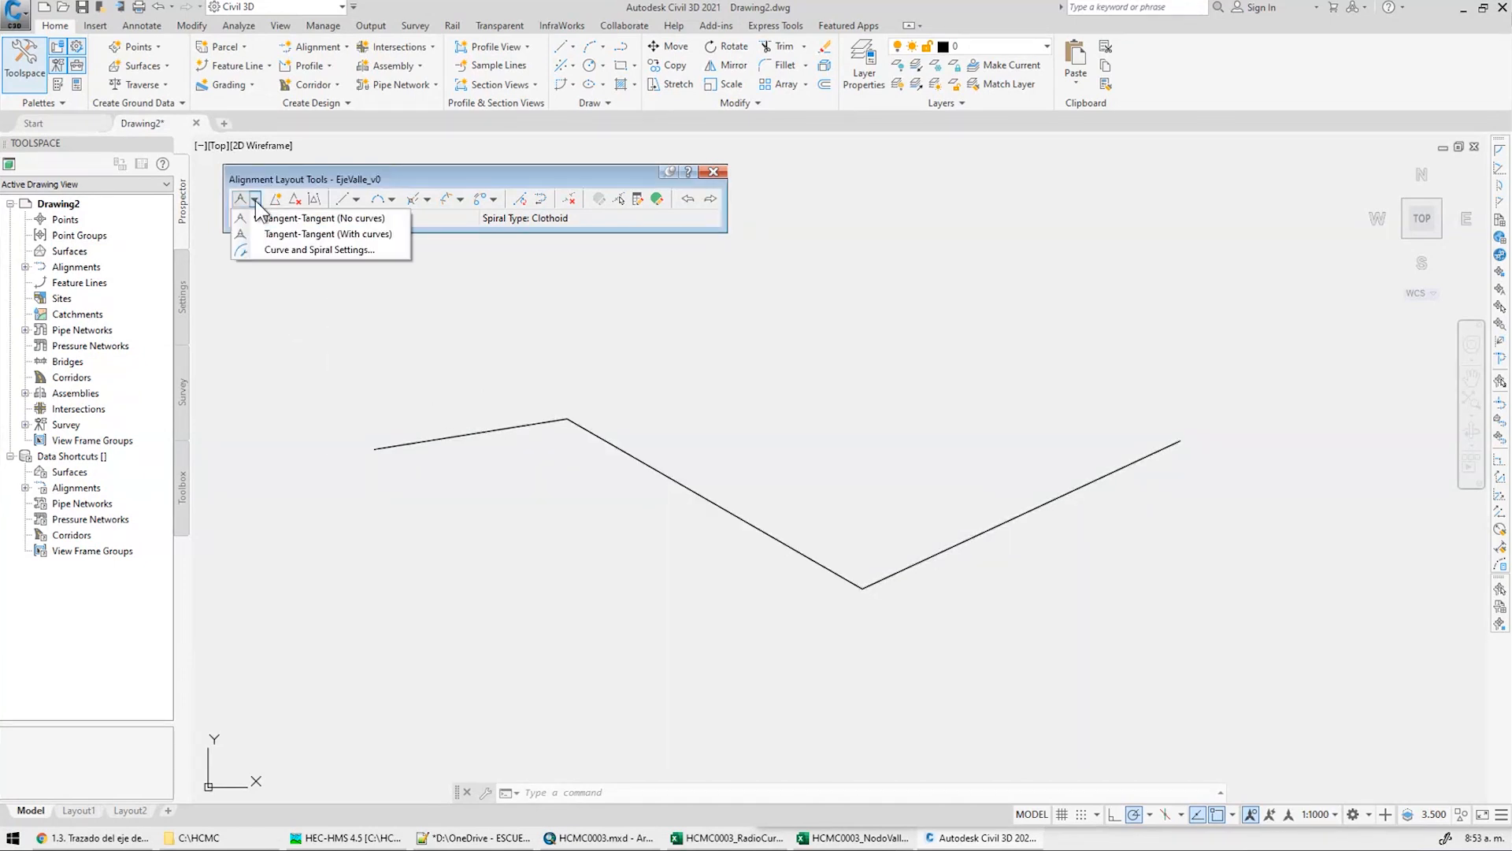
pyautogui.click(382, 236)
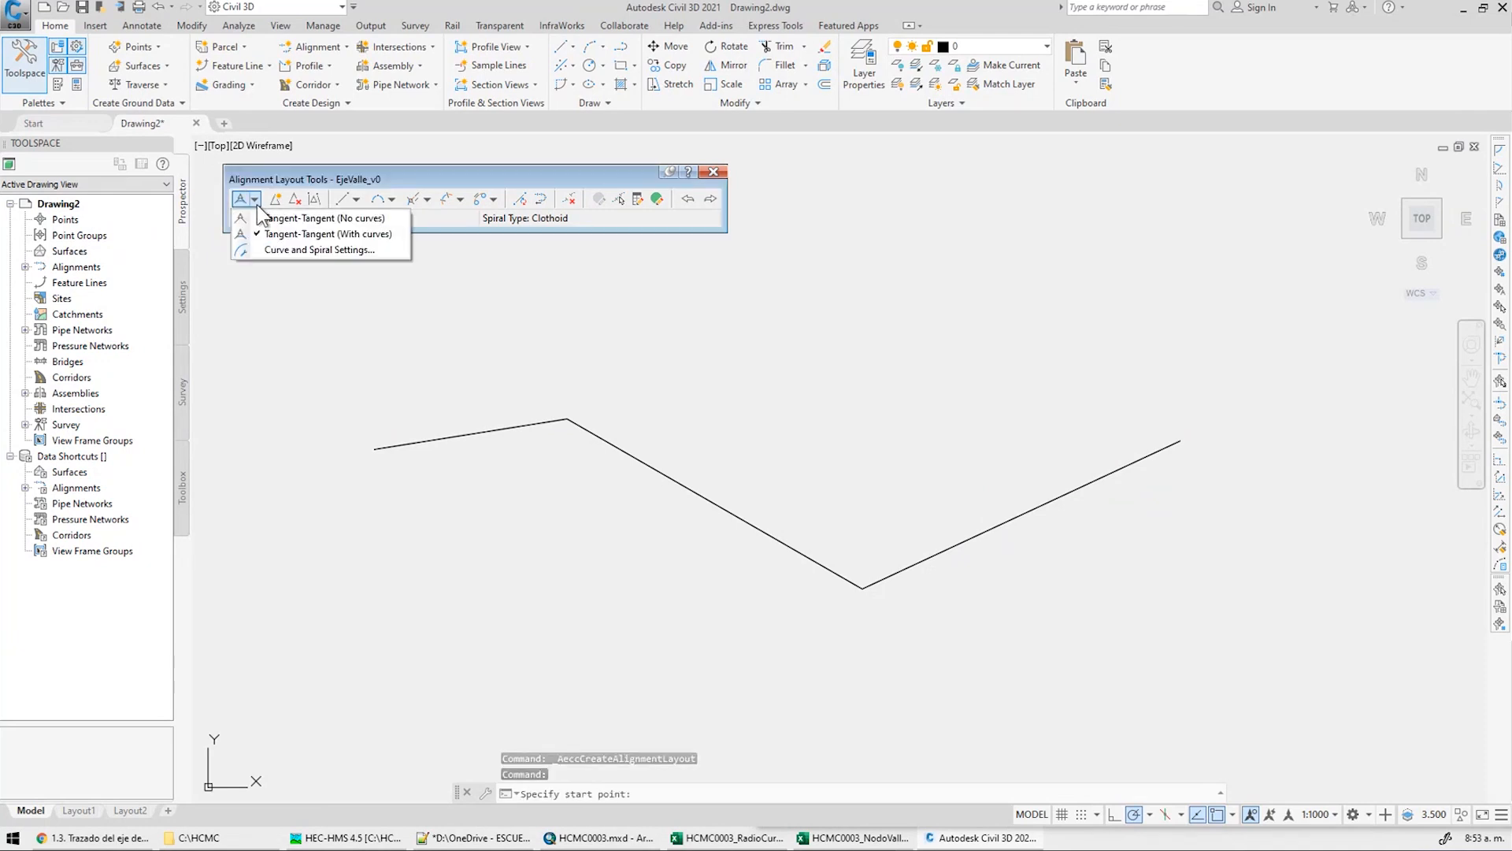
# Set the default curve radius to 1800 in Curve and Spiral Settings
pyautogui.click(319, 248)
pyautogui.moveTo(269, 308)
pyautogui.mouseDown()
pyautogui.moveTo(1056, 252)
pyautogui.moveTo(998, 224)
pyautogui.mouseUp()
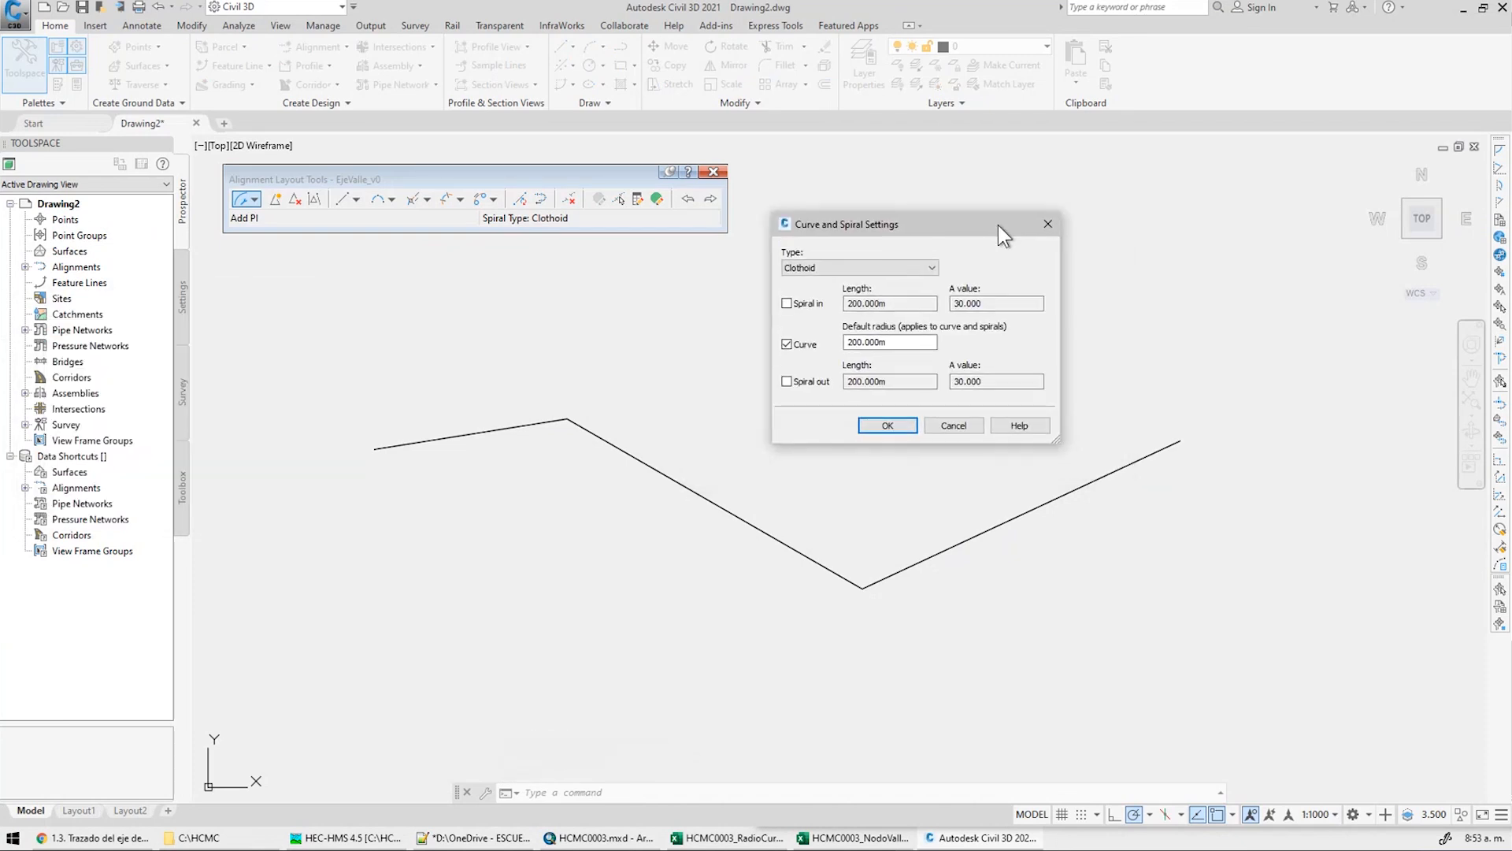
pyautogui.doubleClick(905, 341)
pyautogui.write('1800')
pyautogui.click(896, 425)
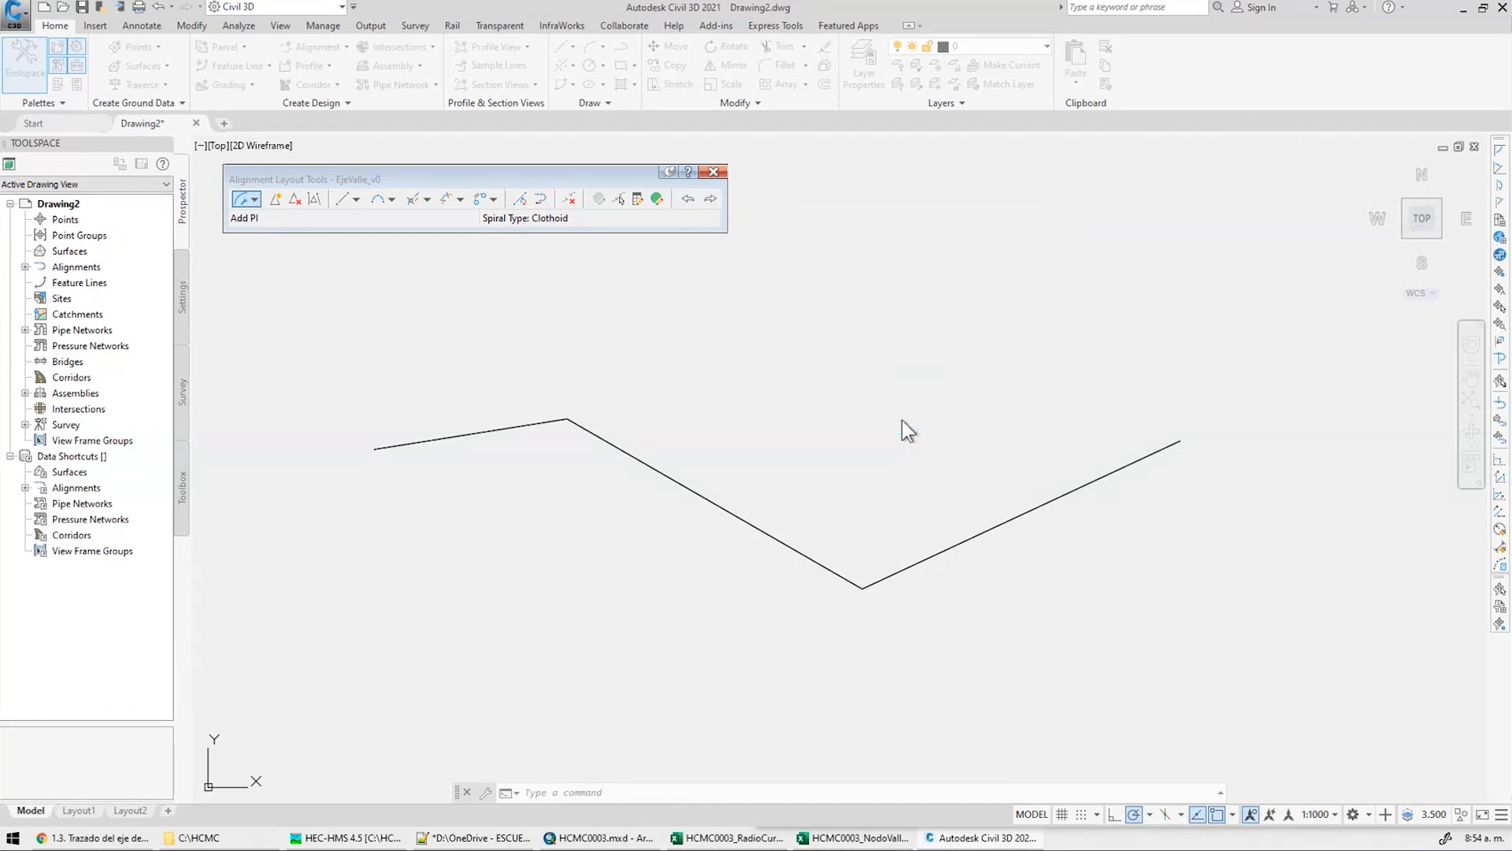
pyautogui.click(254, 199)
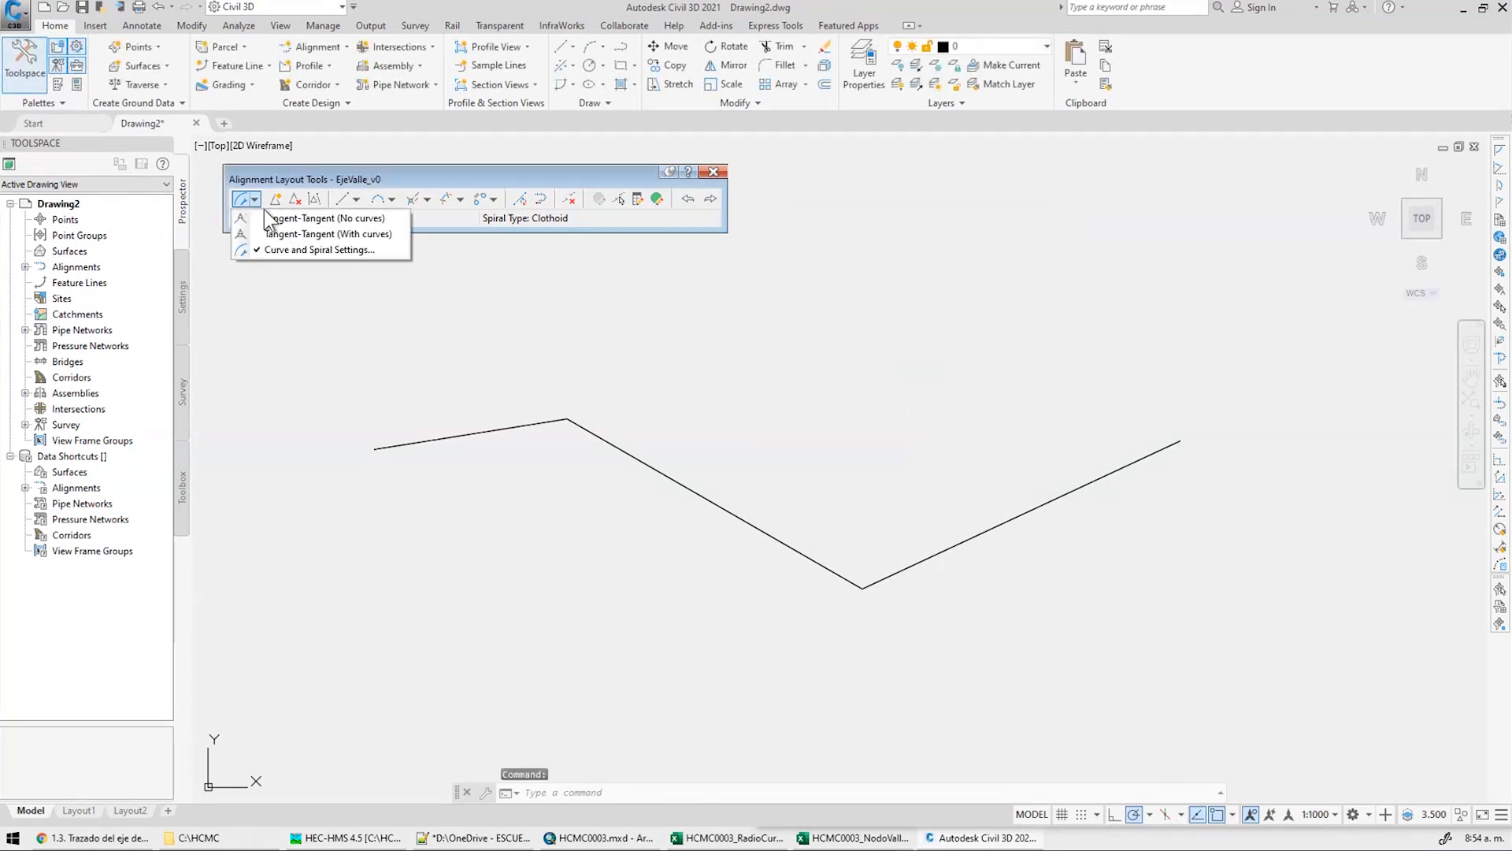
pyautogui.click(328, 233)
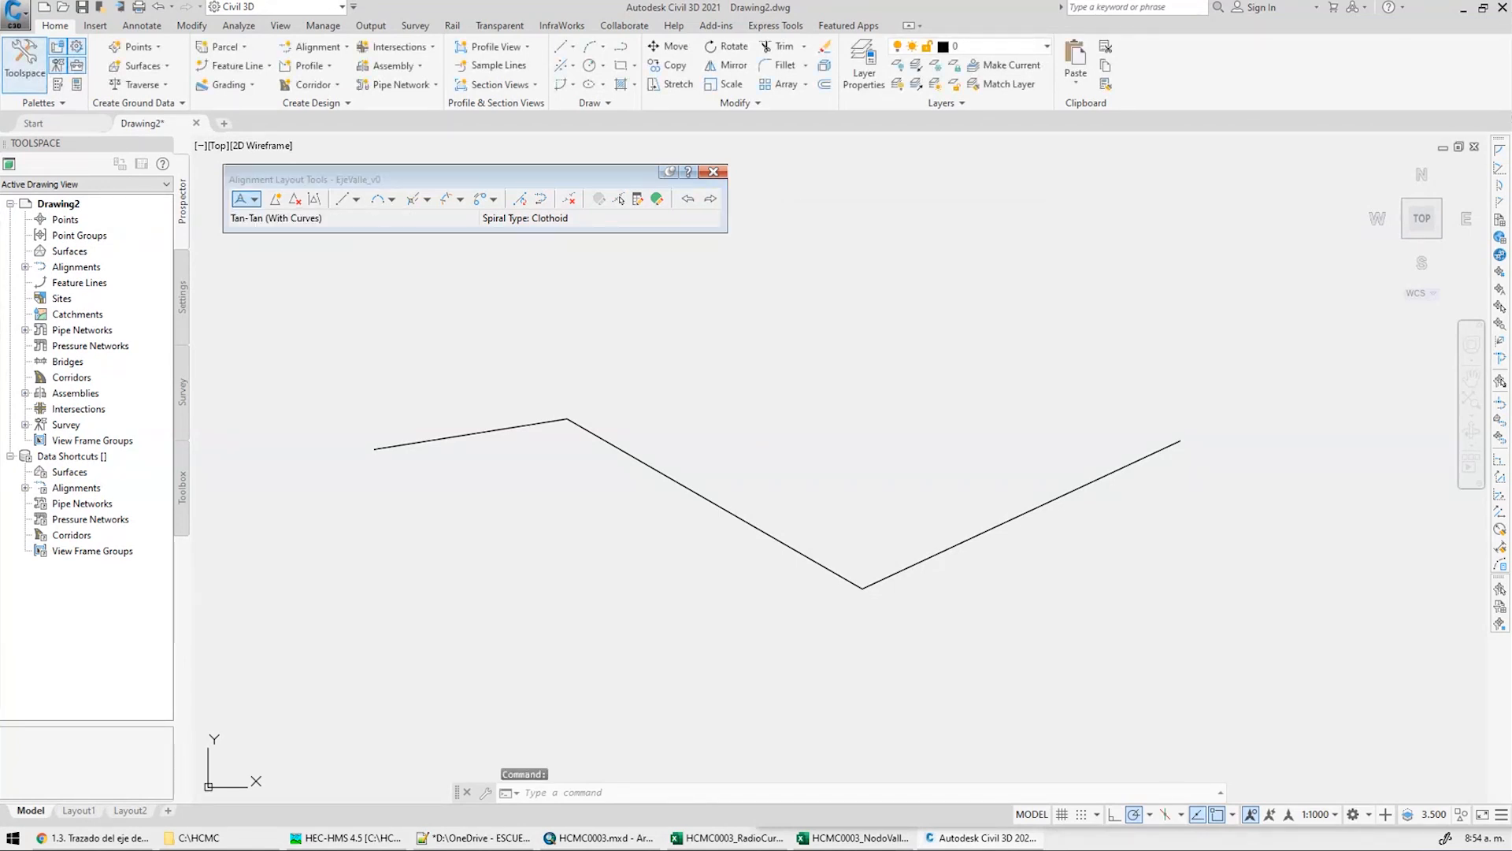
pyautogui.click(1002, 522)
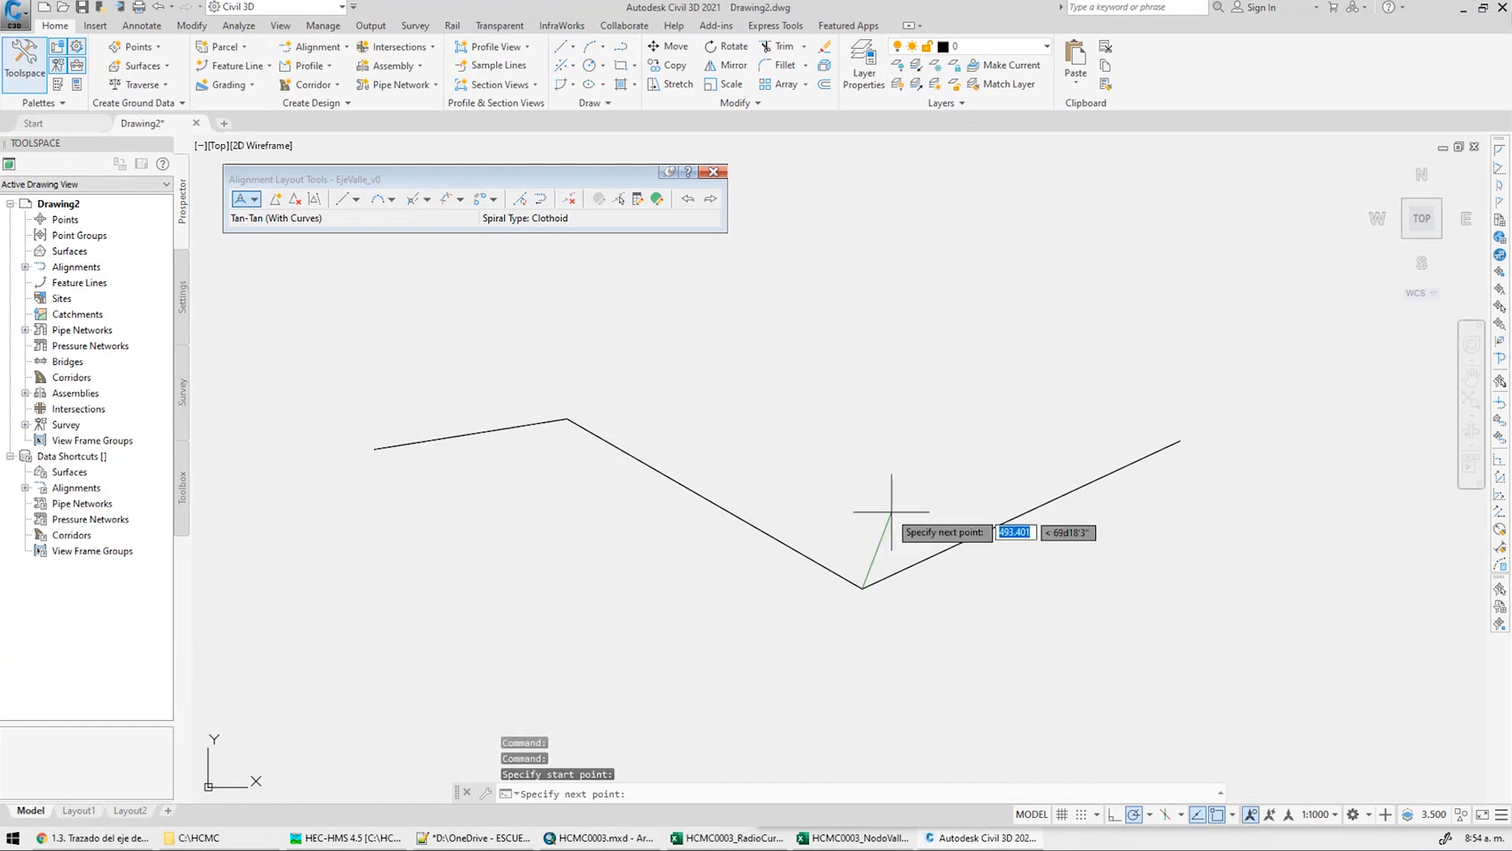
pyautogui.press('Escape')
pyautogui.click(256, 200)
pyautogui.click(324, 234)
pyautogui.click(1180, 442)
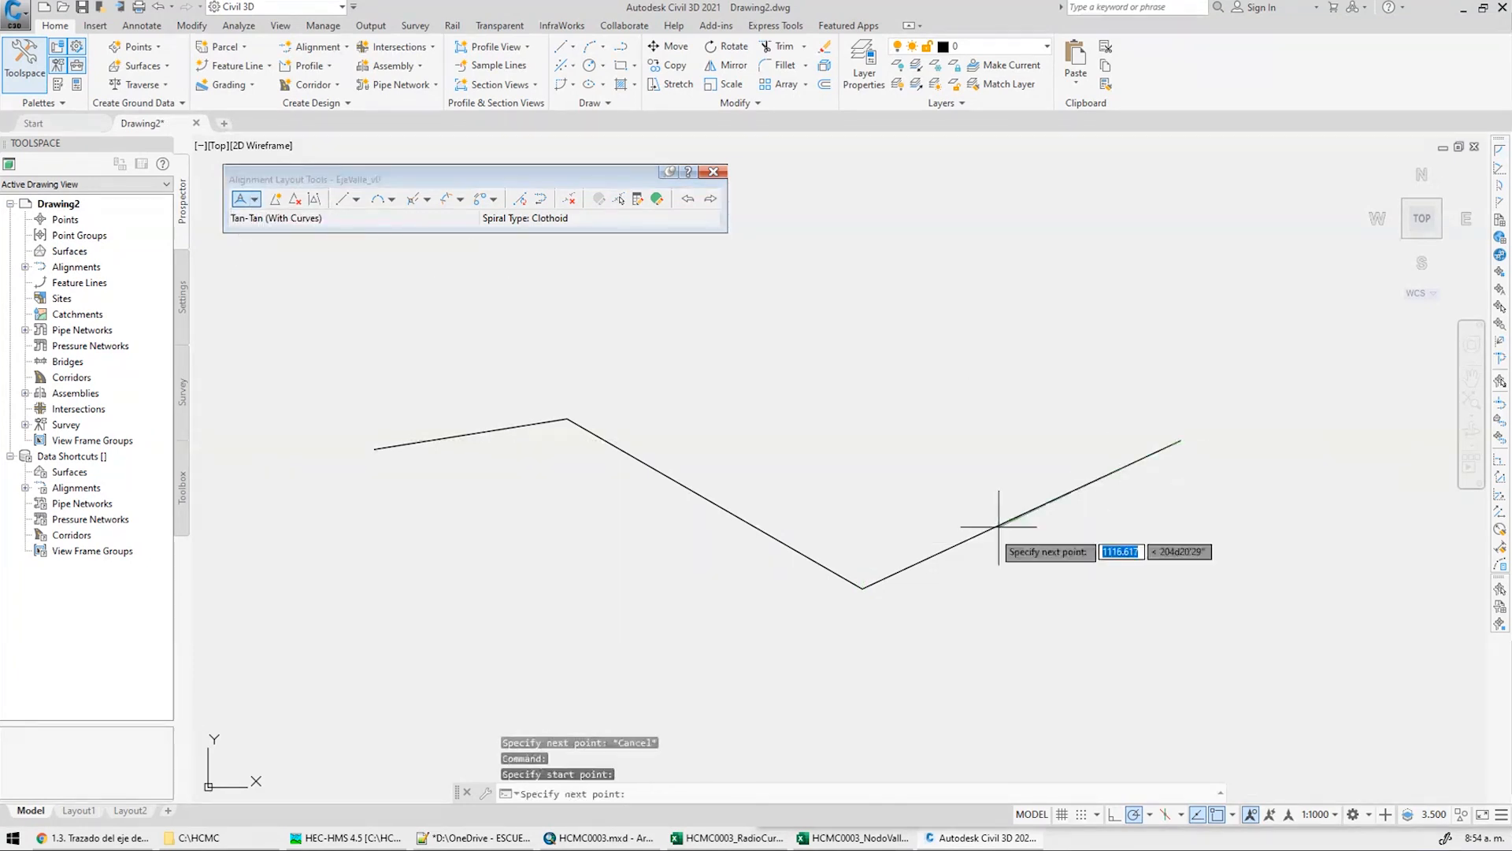
pyautogui.click(863, 588)
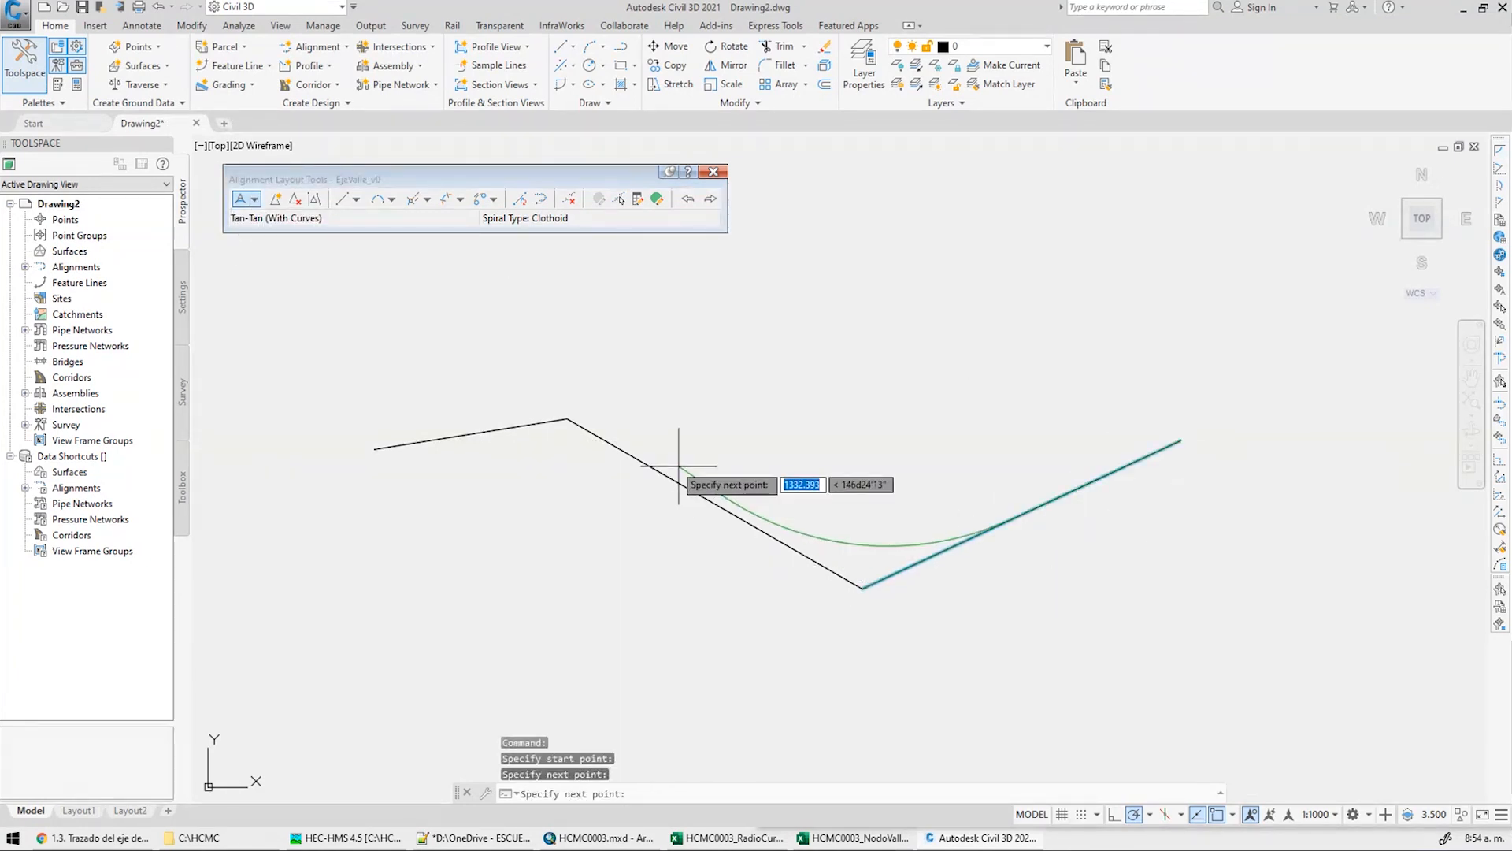
pyautogui.click(567, 419)
pyautogui.click(375, 448)
pyautogui.press('Return')
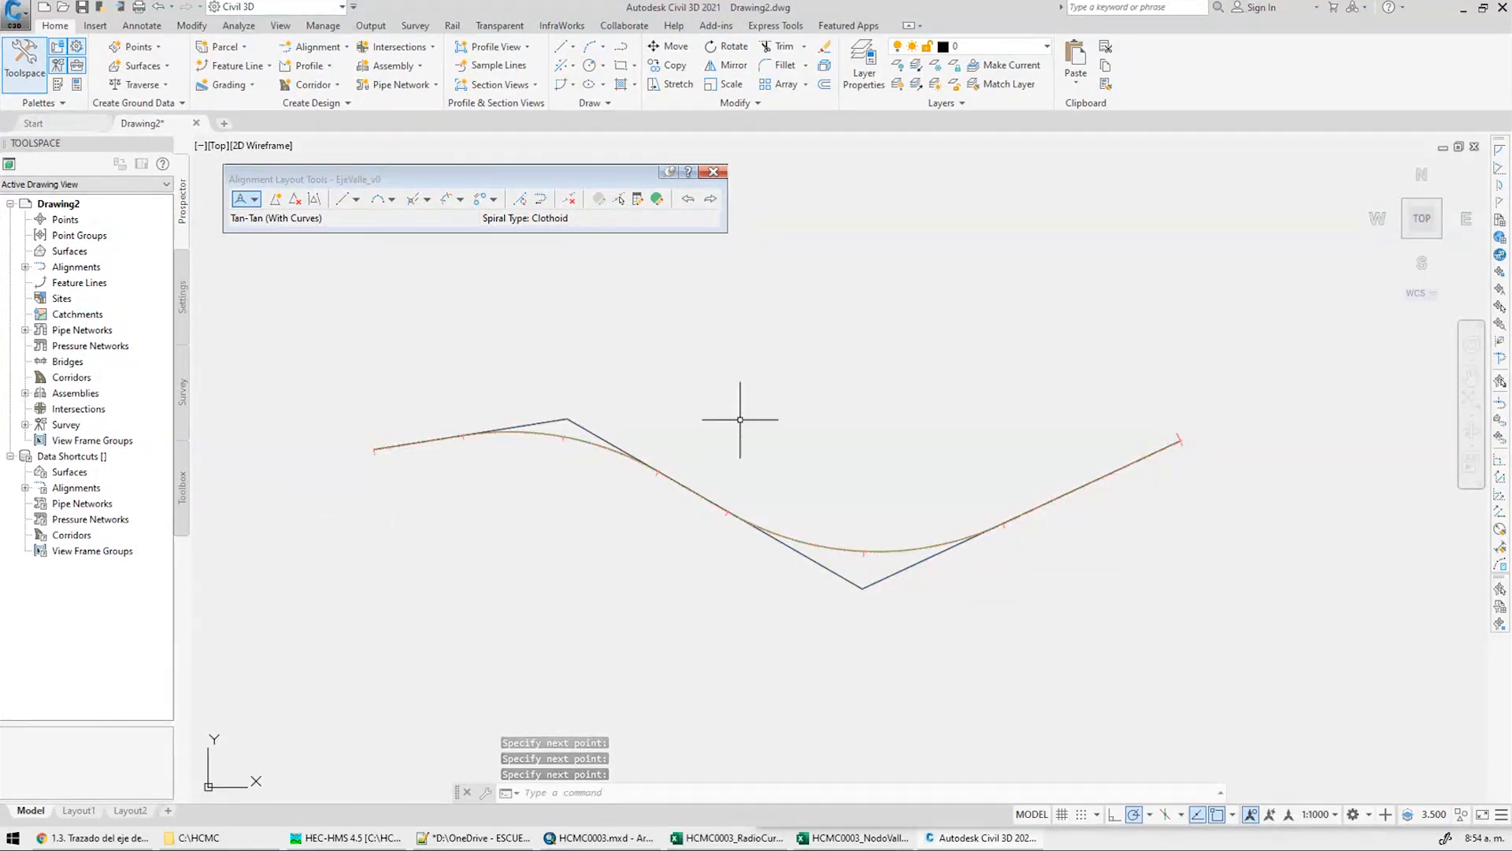
pyautogui.scroll(6, 1199, 434)
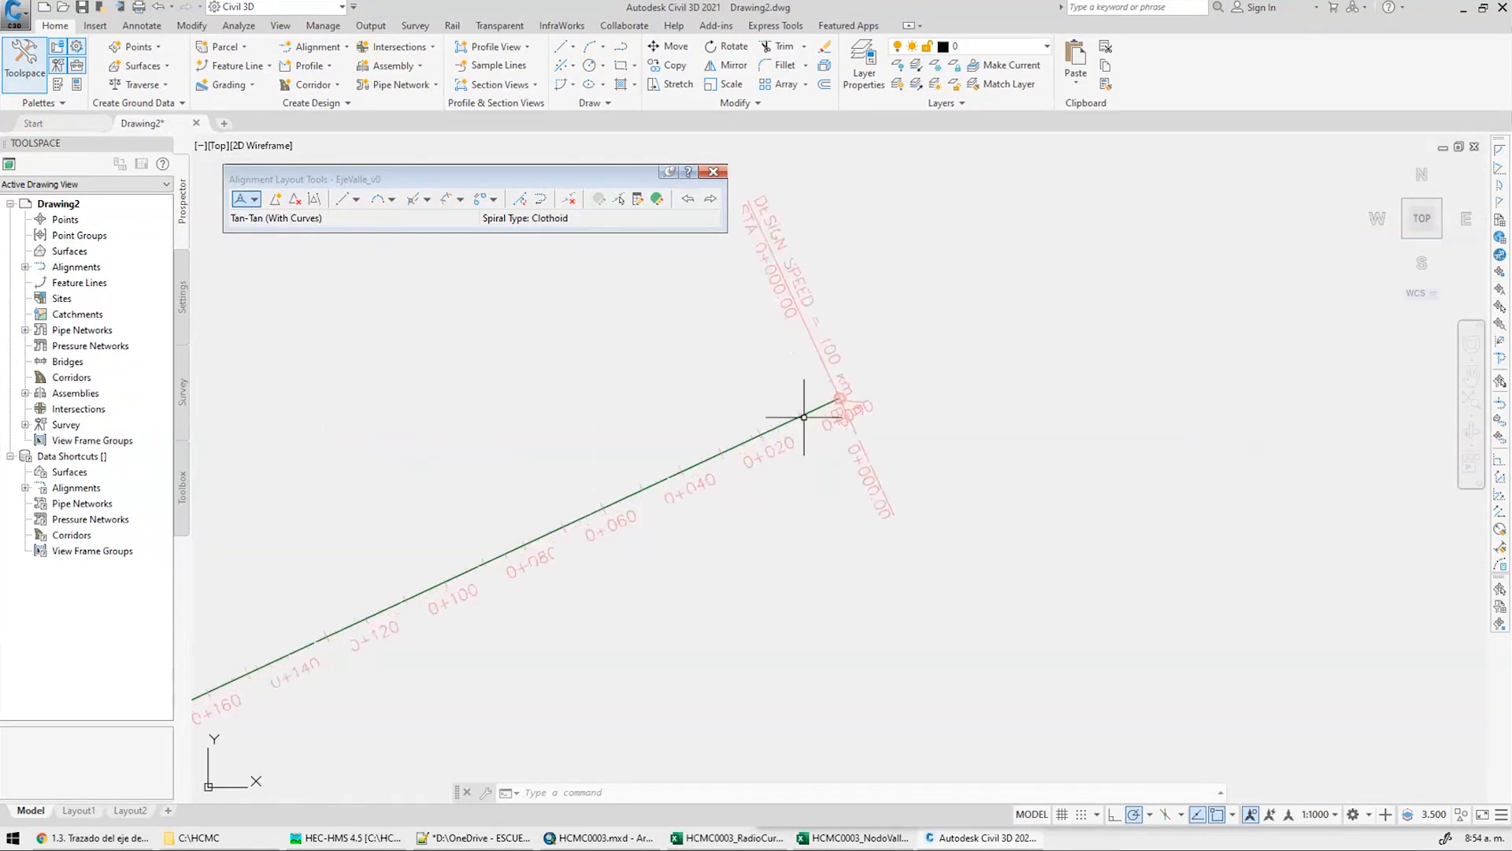
pyautogui.scroll(-1, 885, 394)
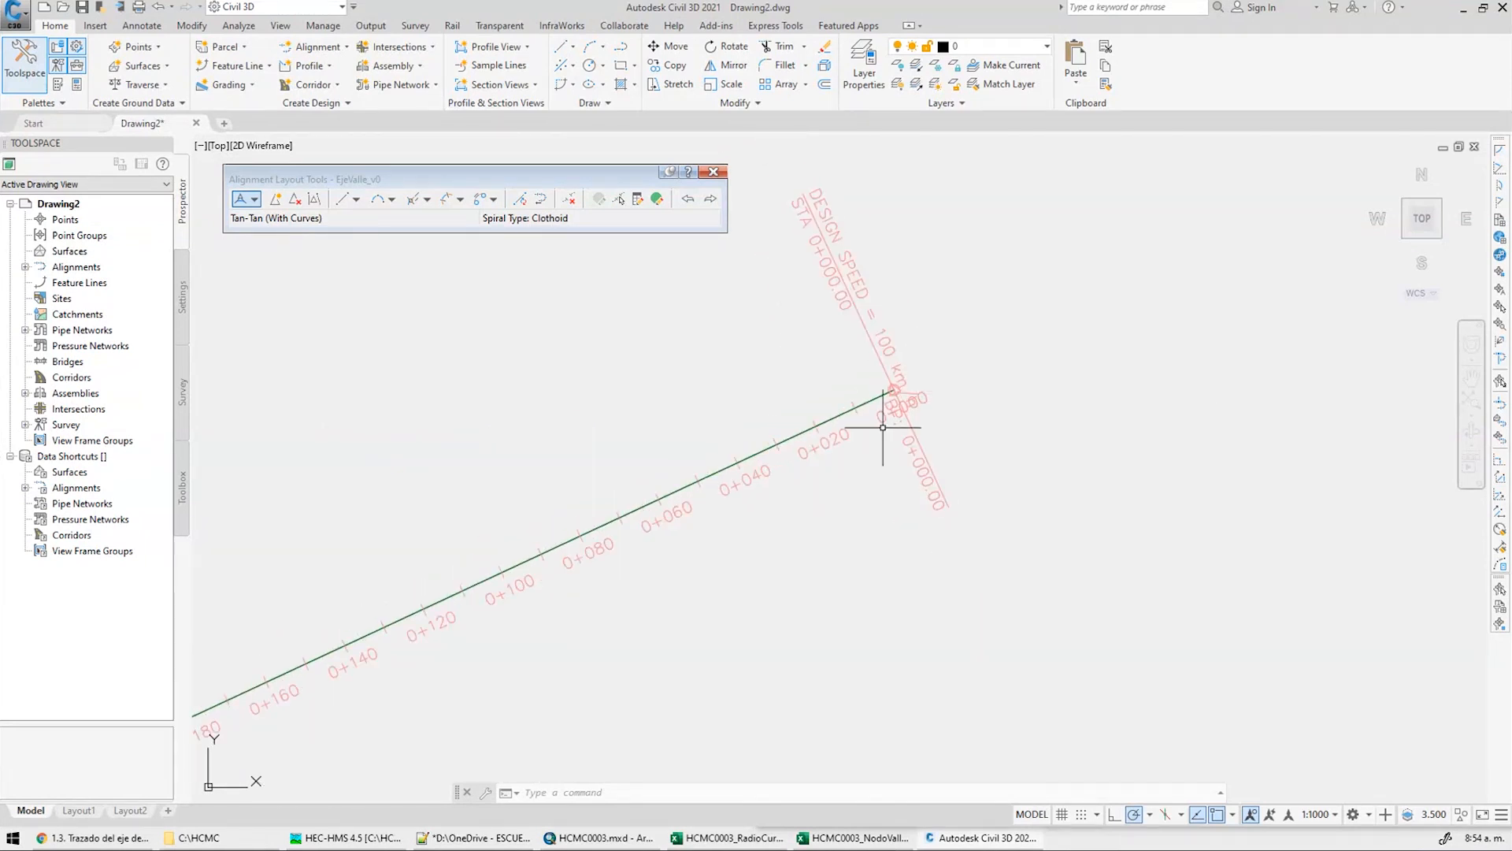
pyautogui.moveTo(883, 428); pyautogui.dragTo(846, 506, button='middle')
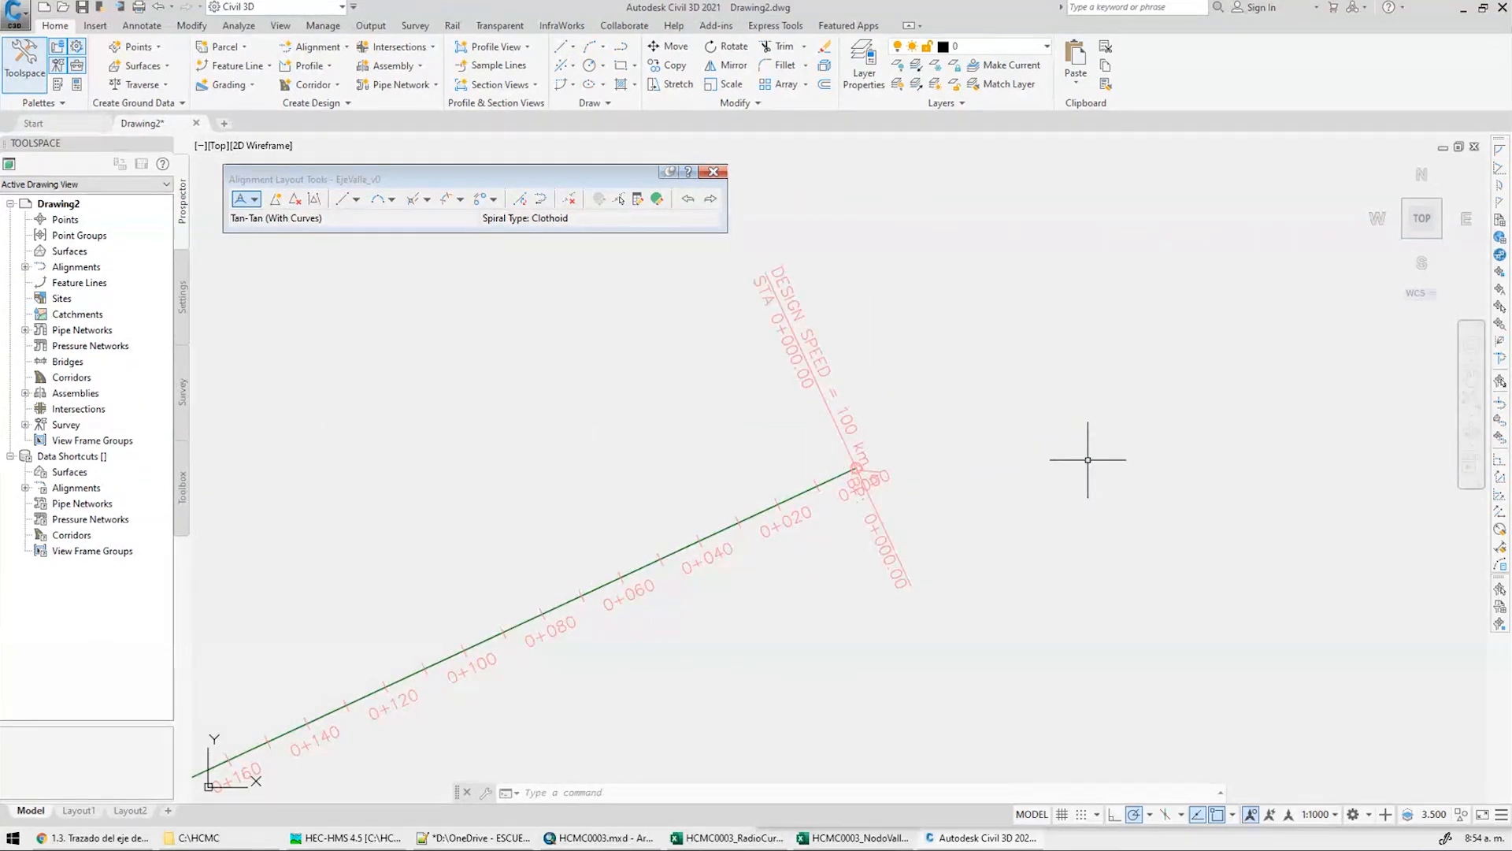
pyautogui.moveTo(641, 618); pyautogui.dragTo(1230, 279, button='middle')
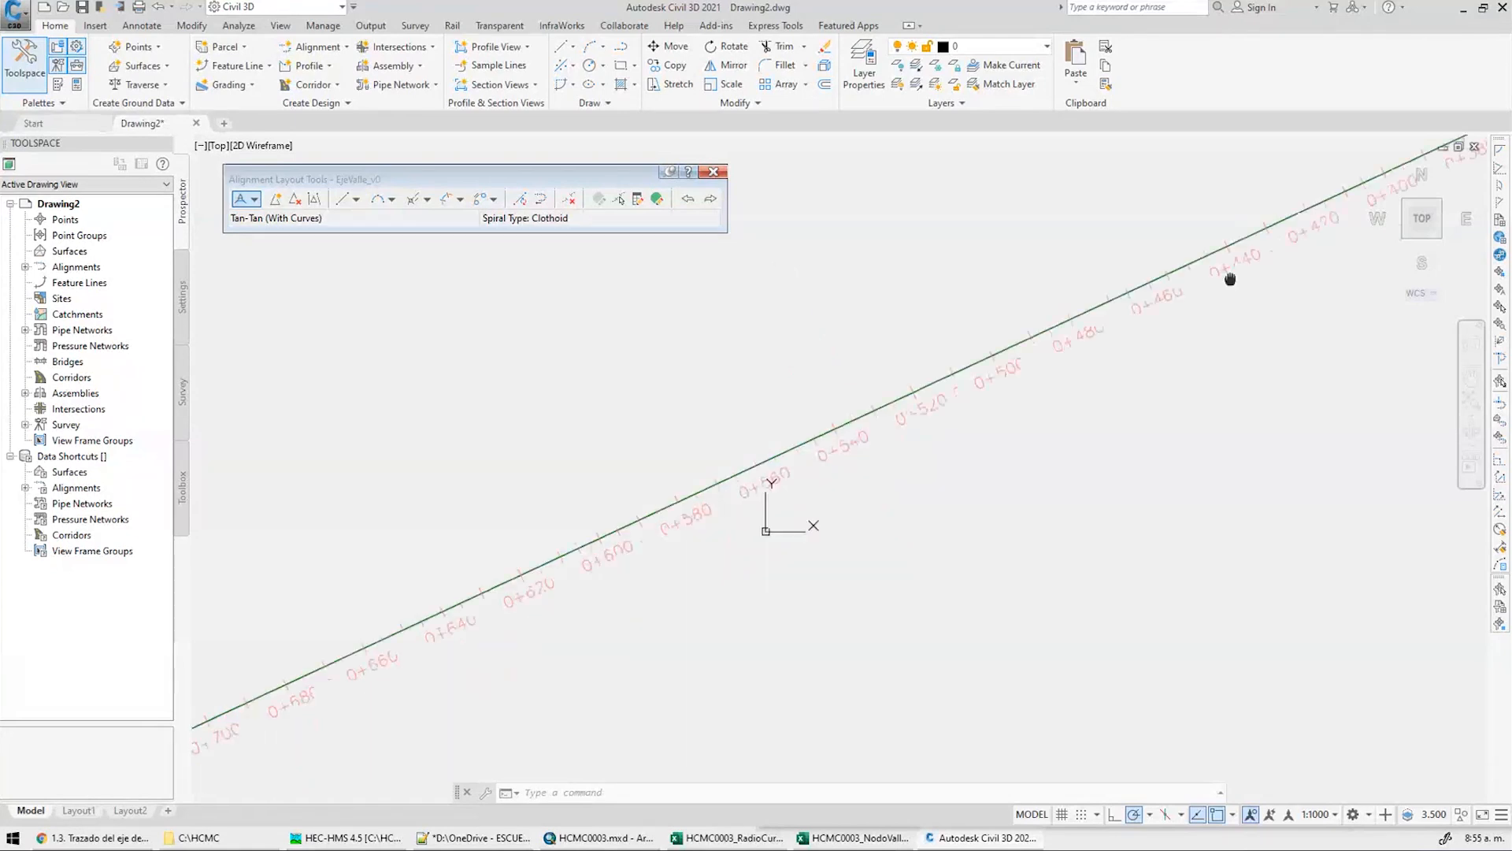
pyautogui.scroll(-5, 523, 574)
pyautogui.scroll(5, 896, 502)
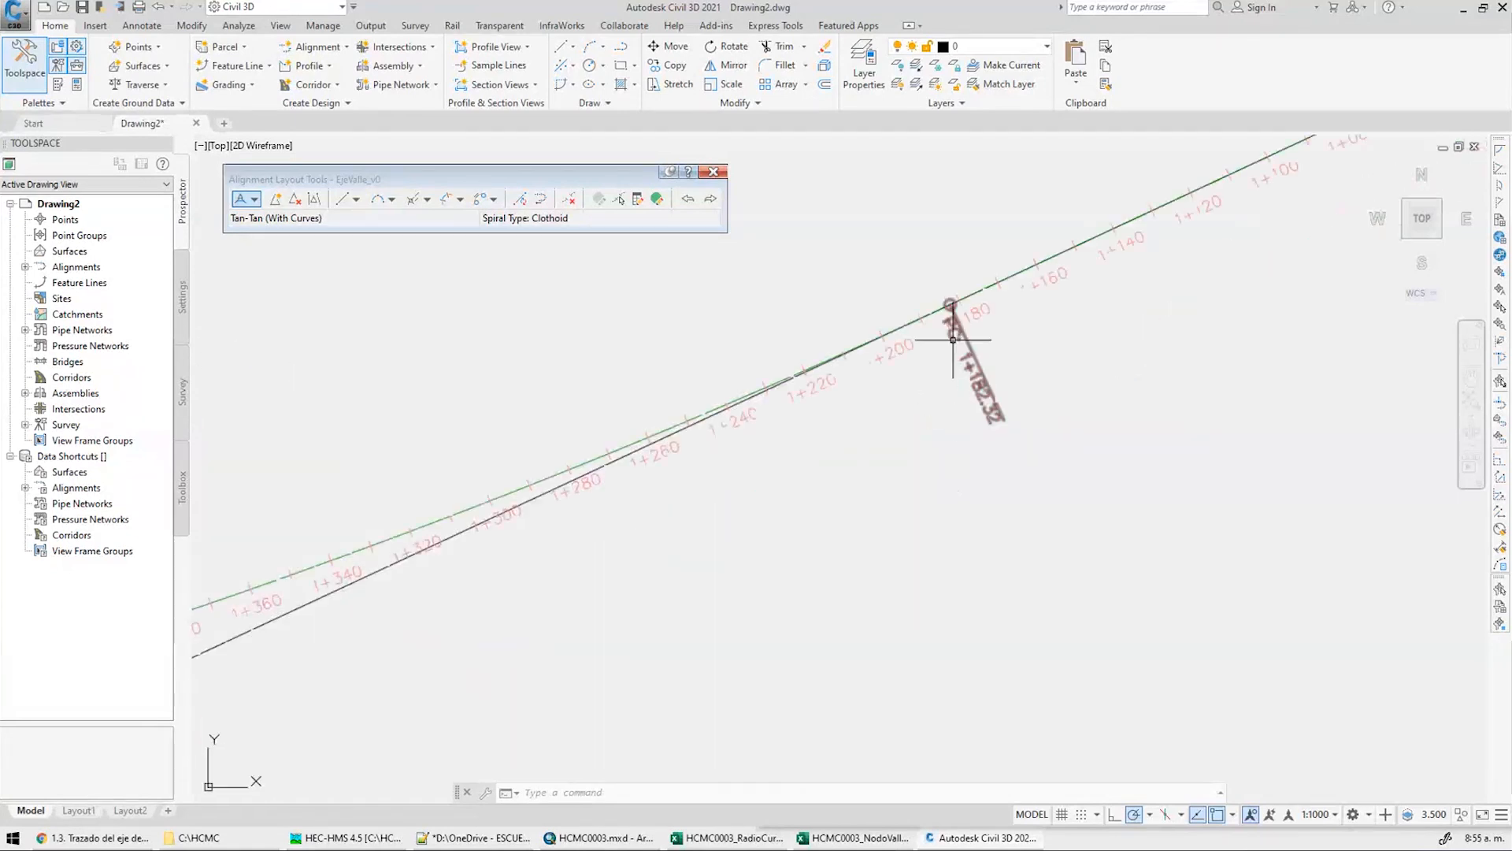
pyautogui.moveTo(827, 463); pyautogui.dragTo(1113, 402, button='middle')
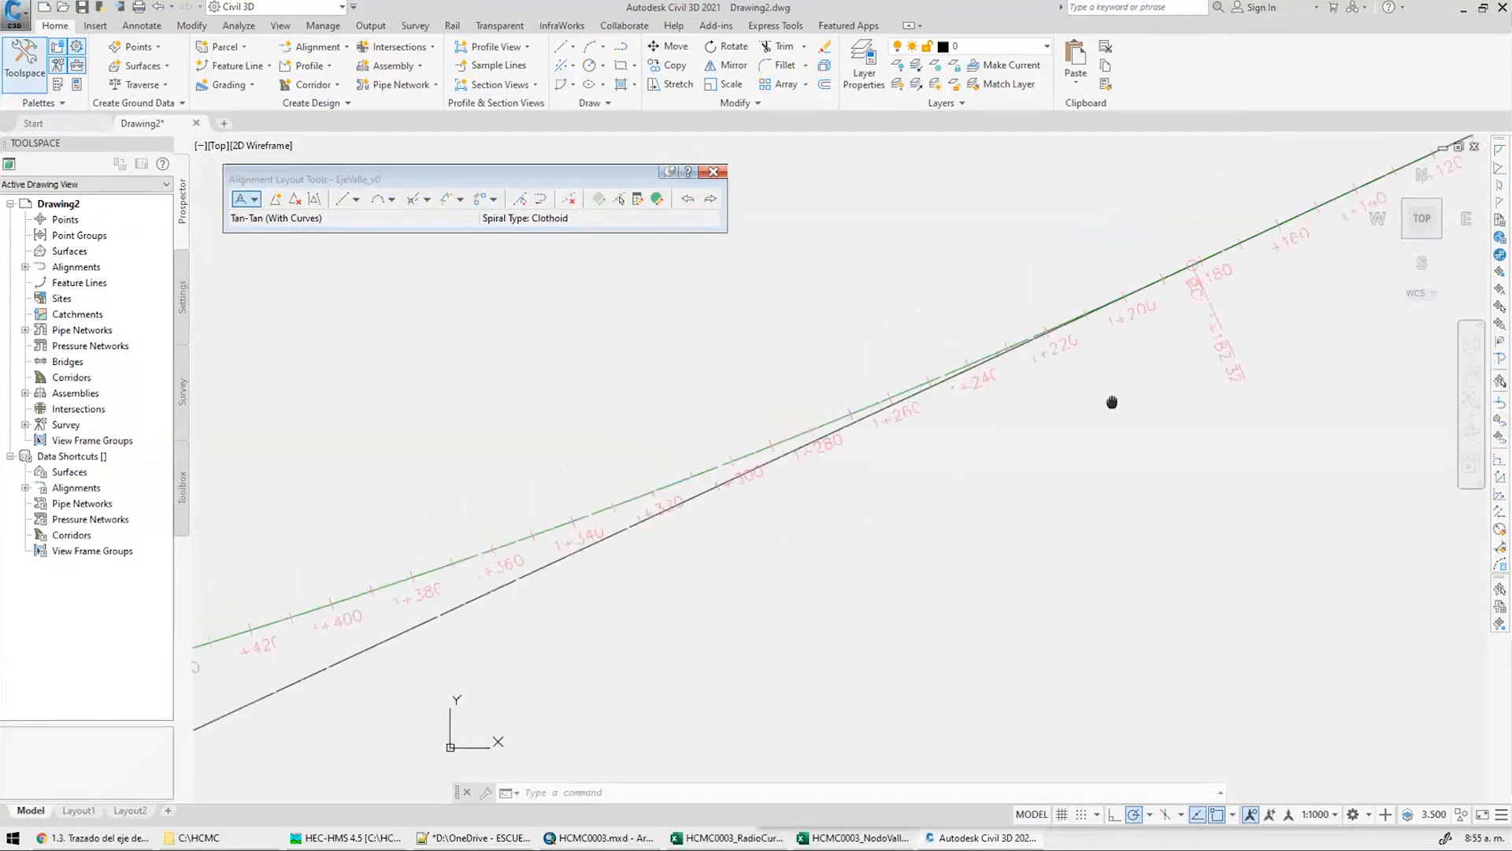
pyautogui.scroll(-8, 787, 441)
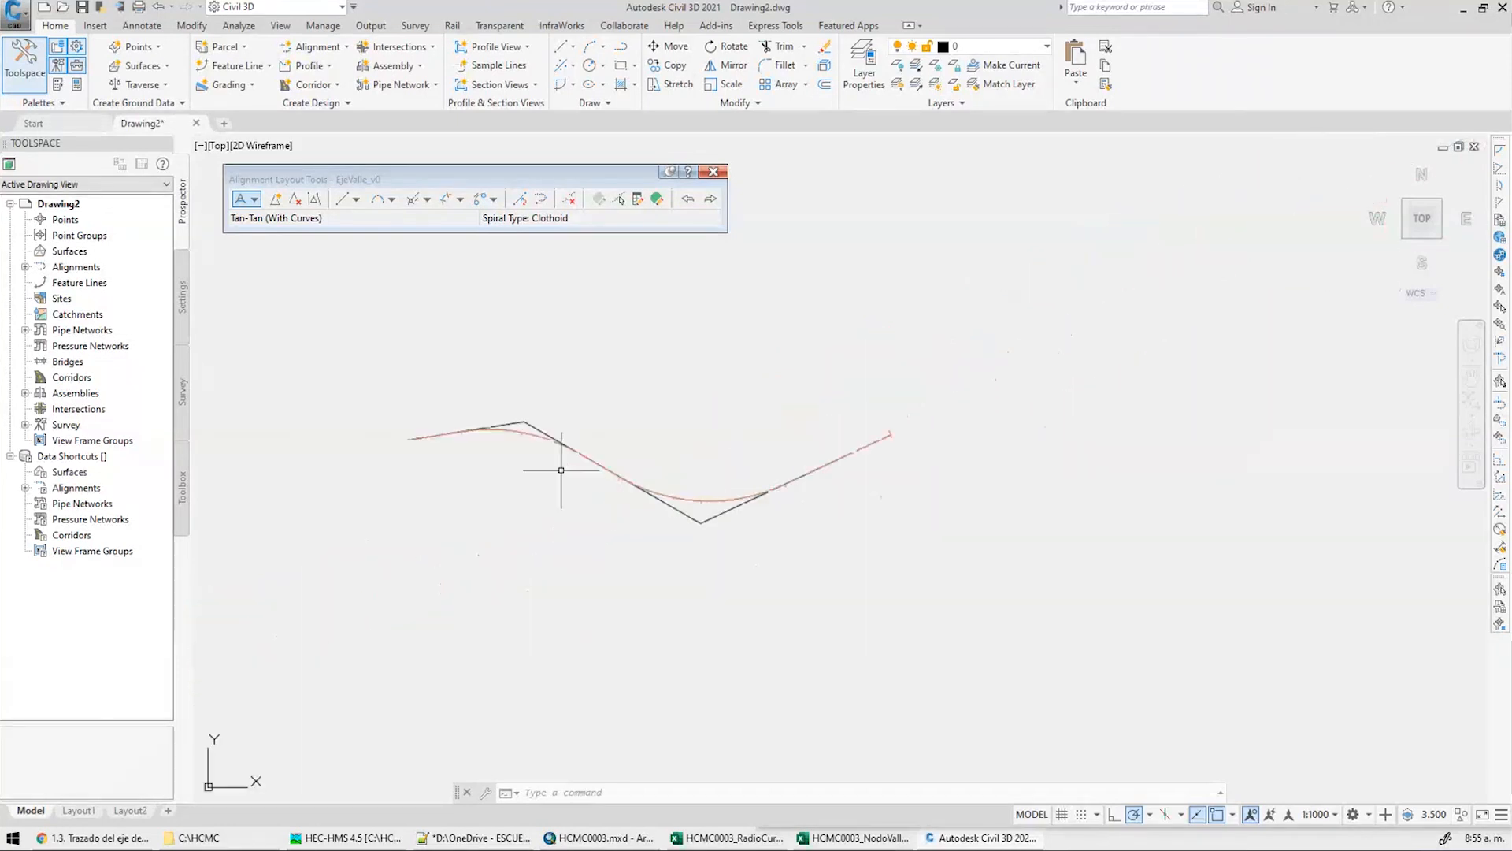
pyautogui.scroll(6, 788, 488)
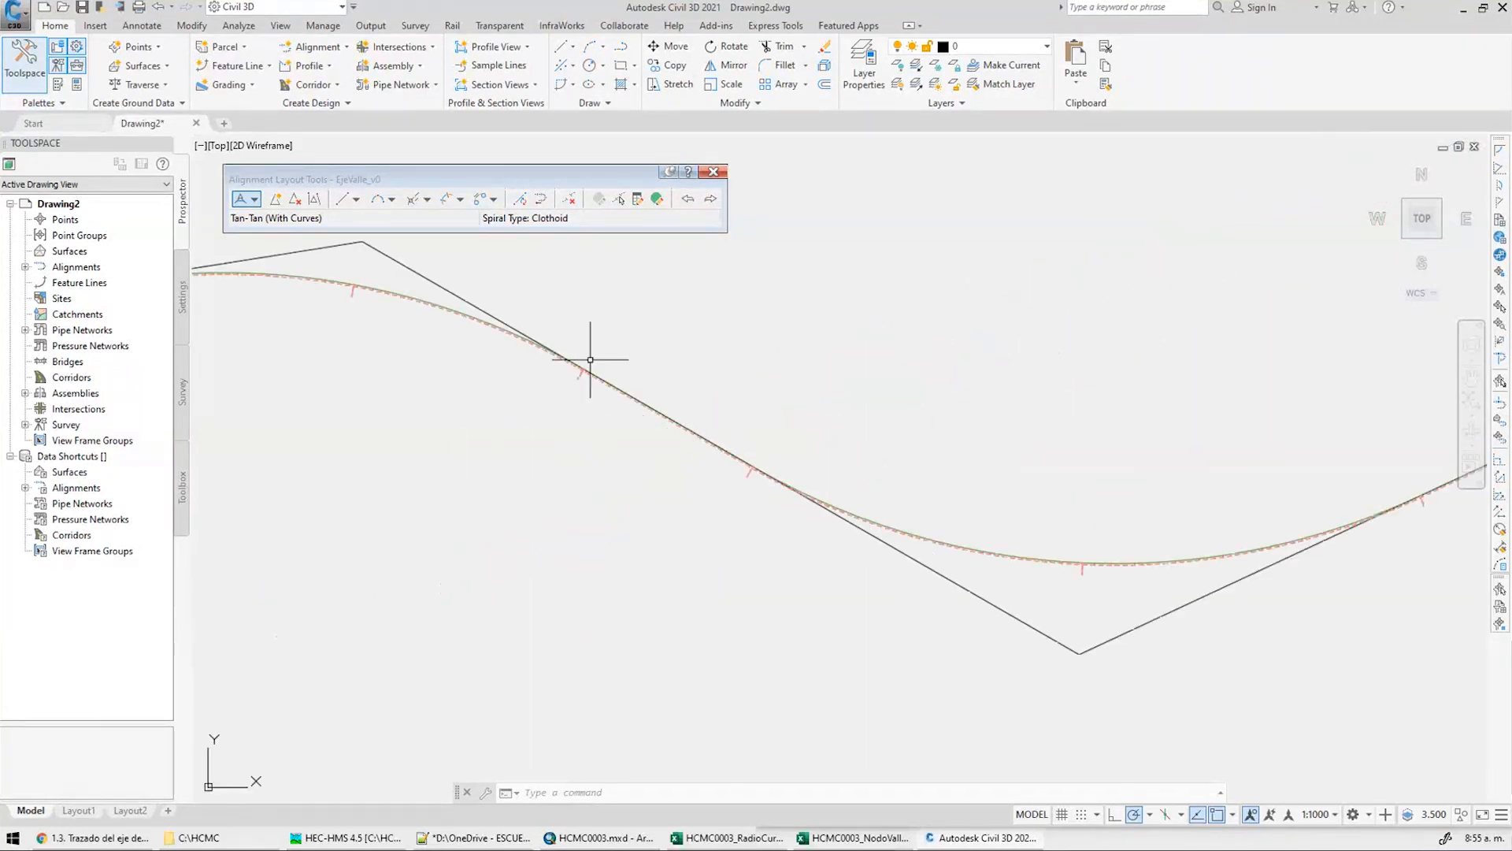
pyautogui.scroll(4, 630, 418)
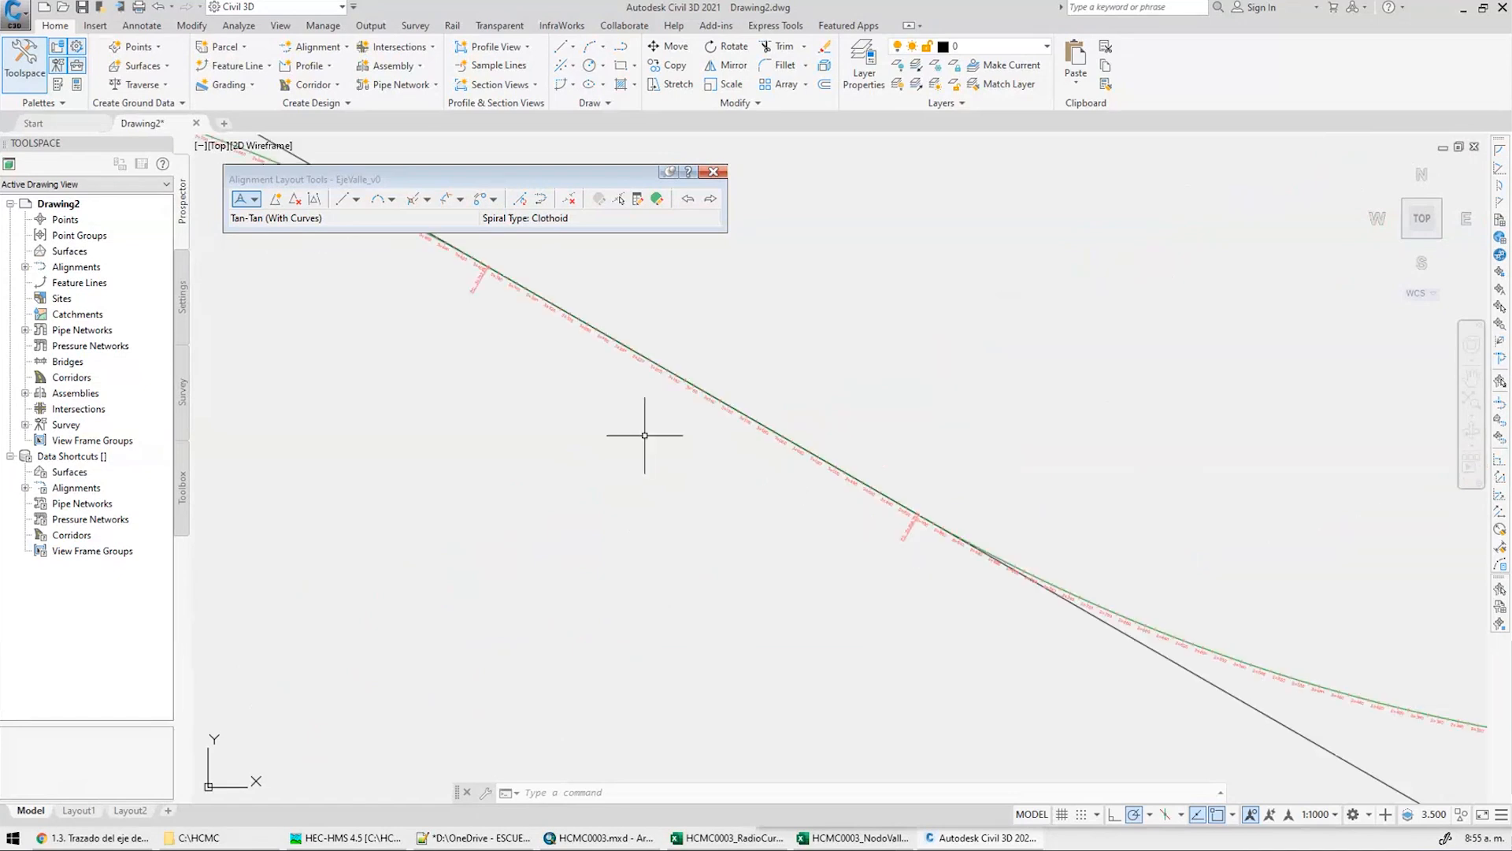
pyautogui.scroll(3, 645, 435)
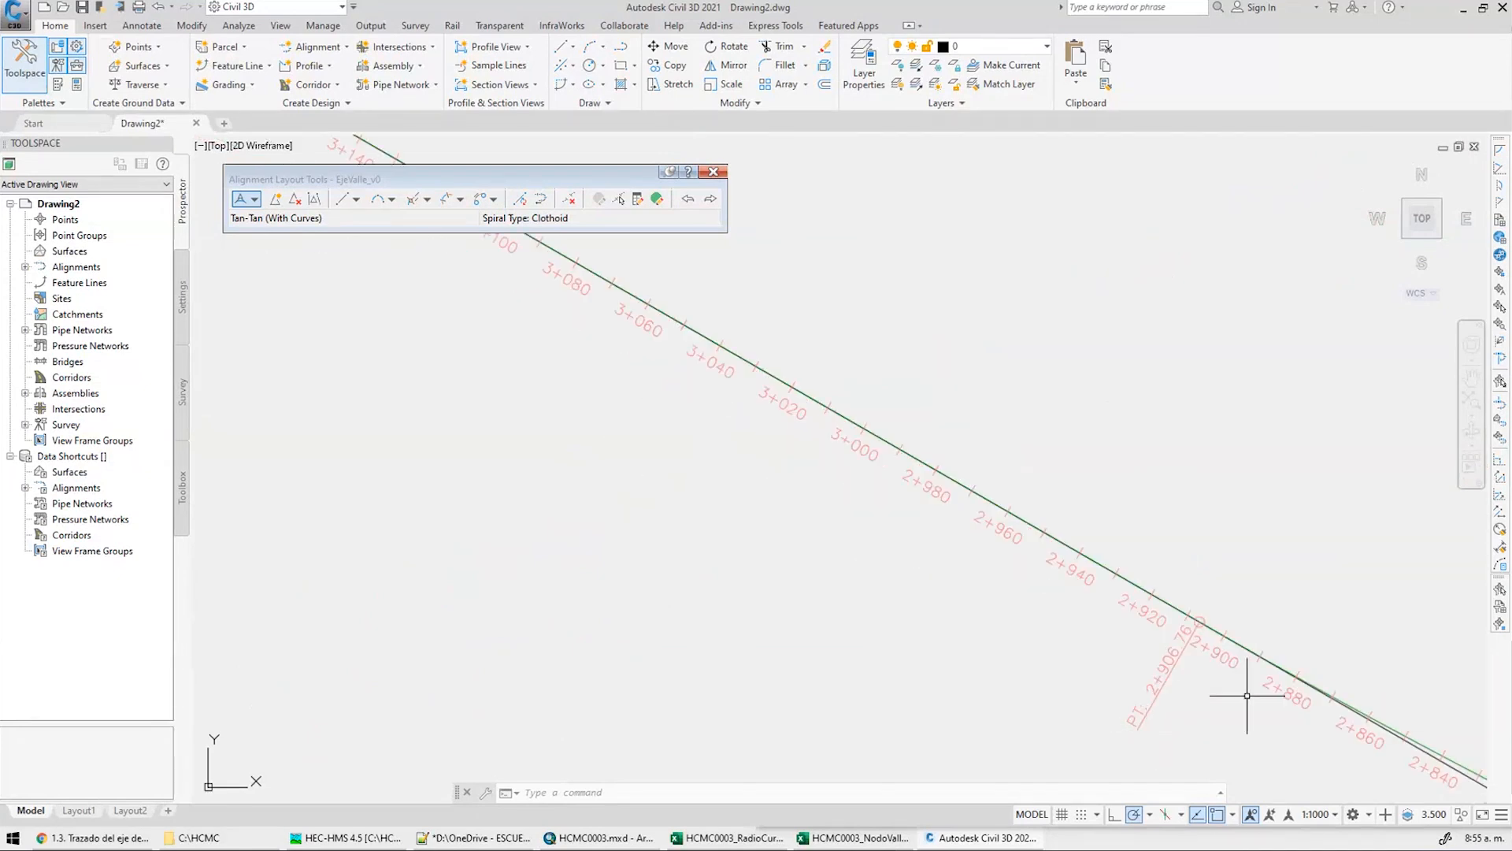
pyautogui.moveTo(441, 410); pyautogui.dragTo(911, 702, button='middle')
pyautogui.moveTo(449, 346)
pyautogui.mouseDown(button='middle')
pyautogui.moveTo(919, 631)
pyautogui.moveTo(1229, 795)
pyautogui.mouseUp(button='middle')
pyautogui.scroll(-8, 675, 465)
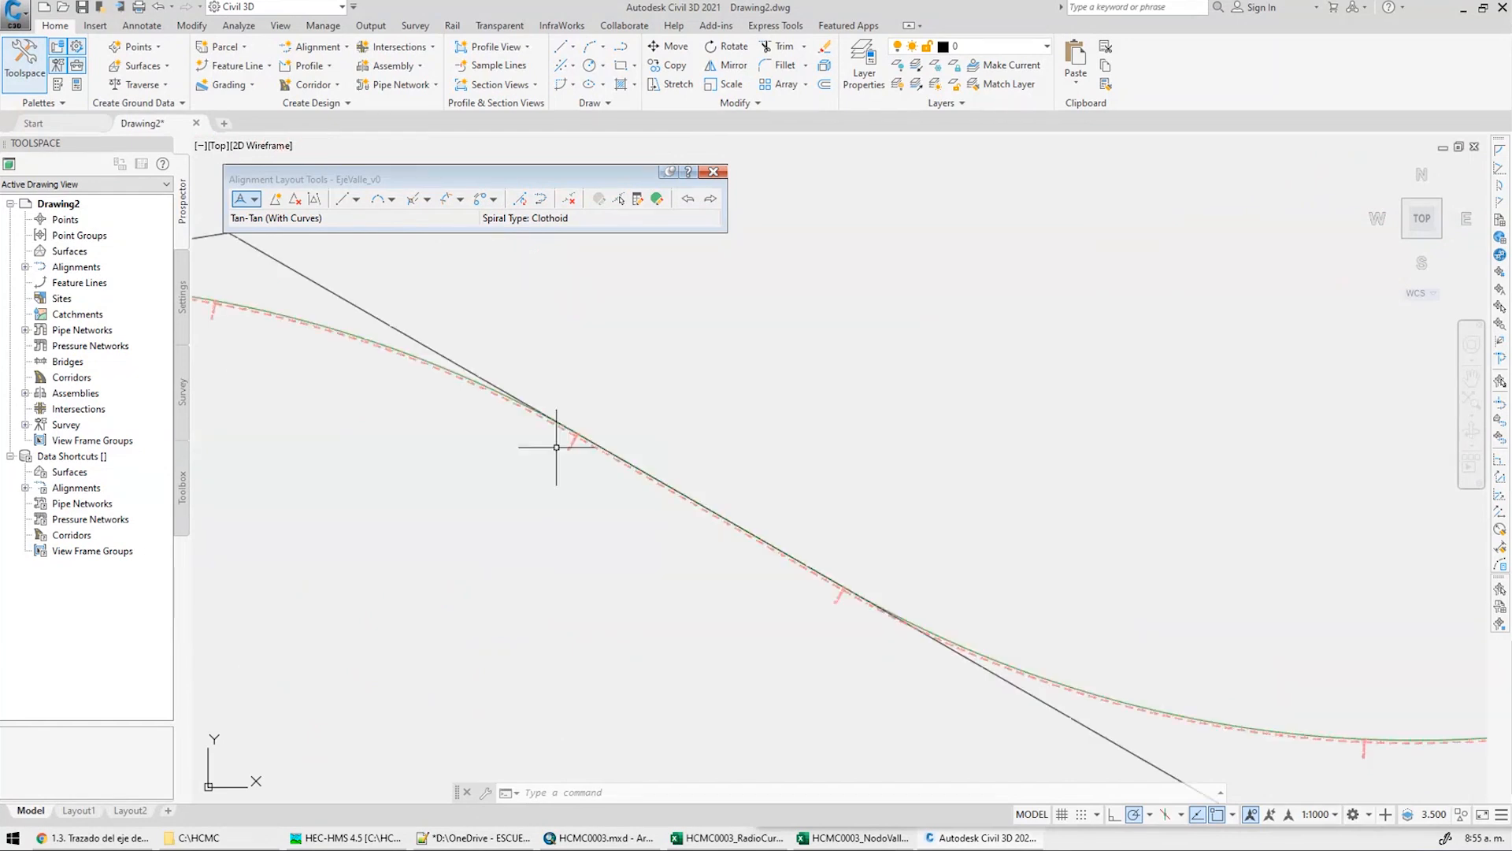
pyautogui.scroll(8, 294, 496)
pyautogui.moveTo(647, 468); pyautogui.dragTo(590, 638, button='middle')
pyautogui.scroll(-10, 938, 372)
pyautogui.moveTo(953, 378); pyautogui.dragTo(513, 379, button='middle')
pyautogui.moveTo(664, 392); pyautogui.dragTo(450, 378, button='middle')
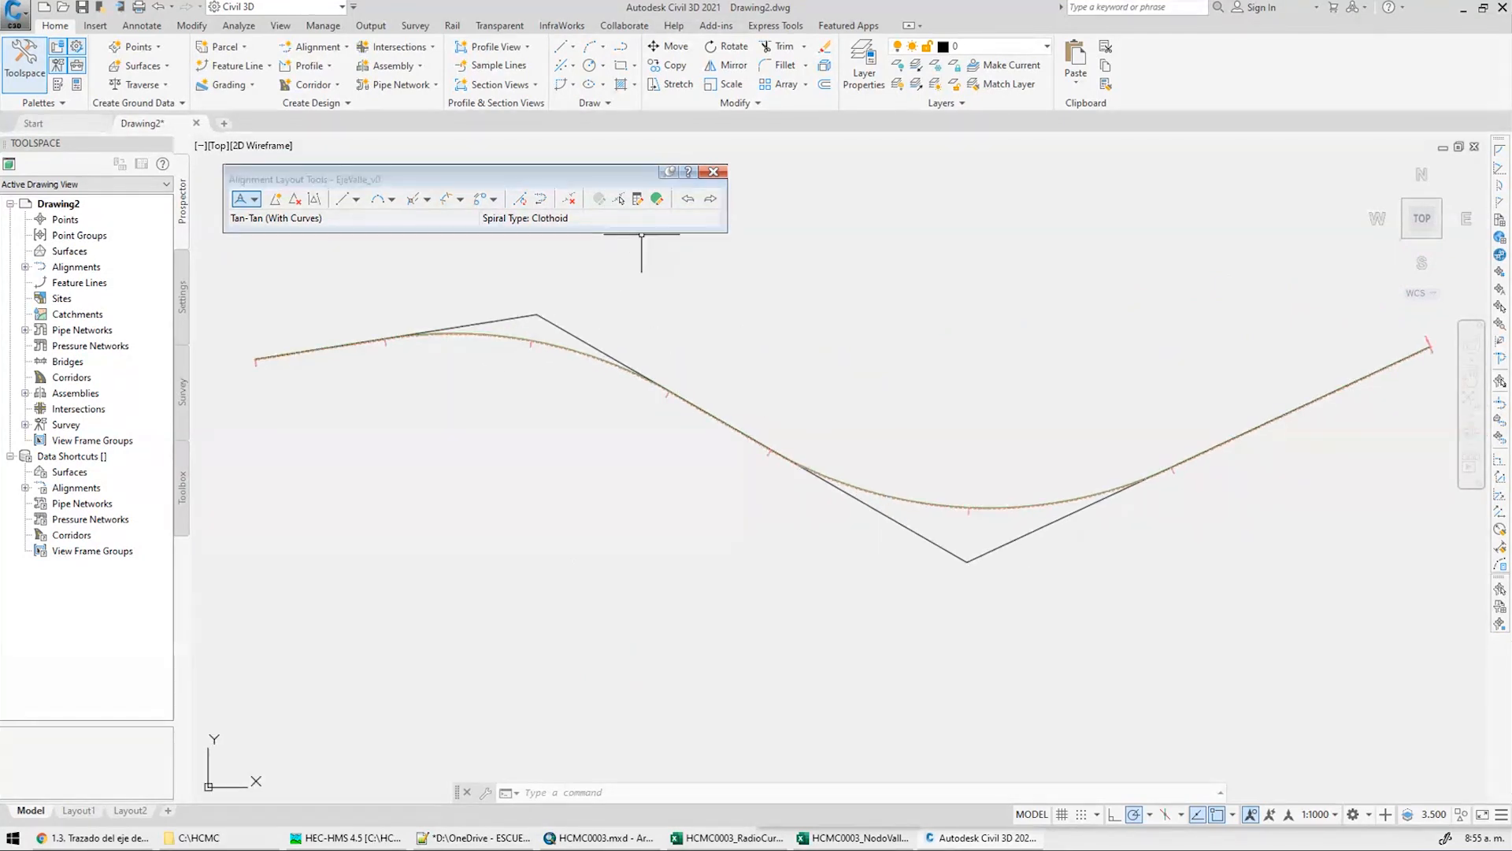
# Open the EjeValle_v0 alignment grid view and widen it to show more columns
pyautogui.click(636, 200)
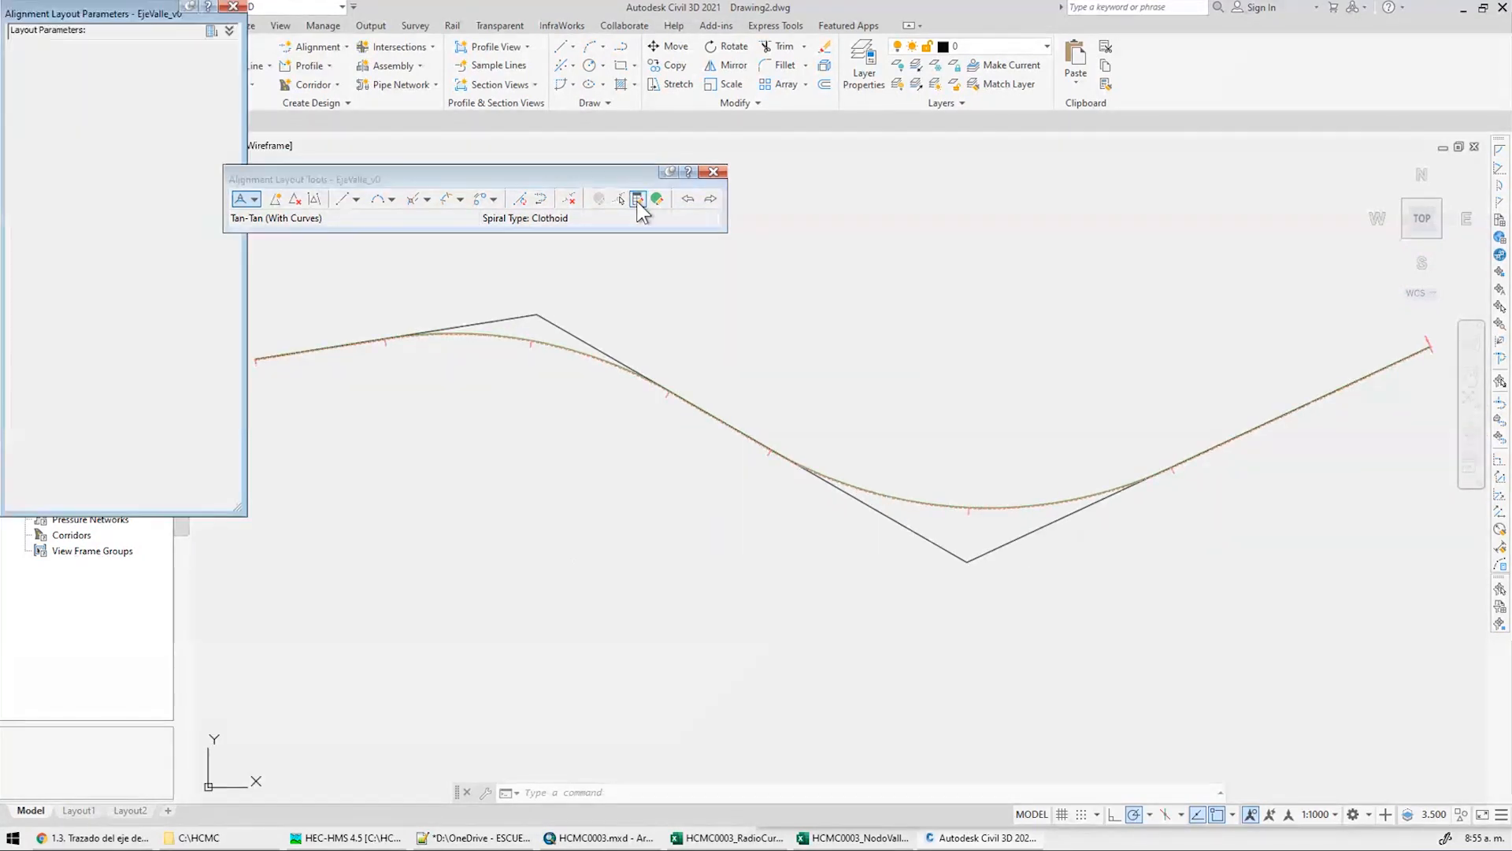
pyautogui.click(234, 7)
pyautogui.scroll(5, 490, 348)
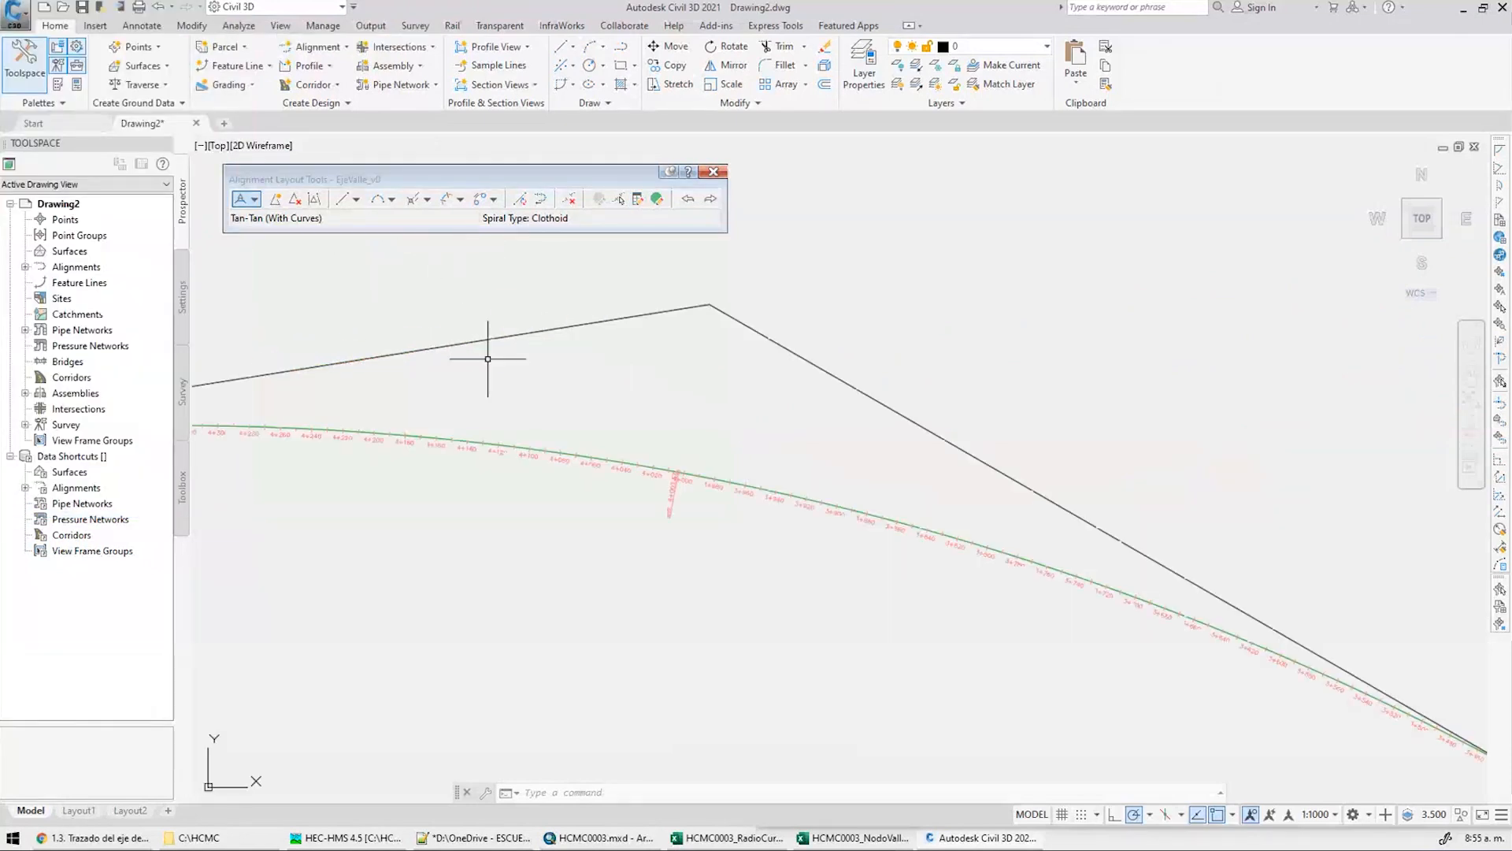
pyautogui.click(637, 200)
pyautogui.click(233, 7)
pyautogui.click(657, 198)
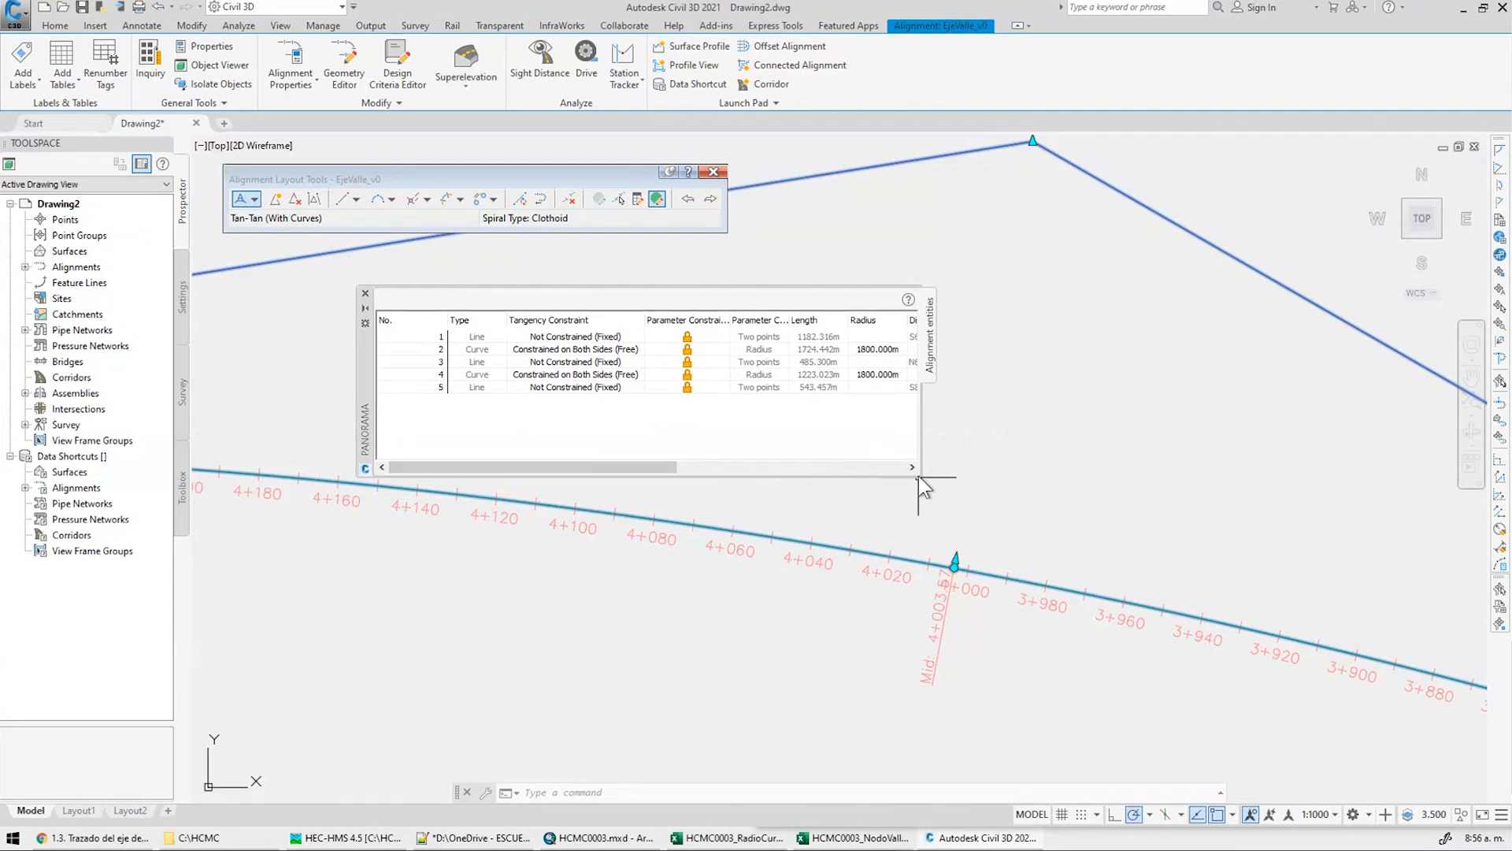
pyautogui.moveTo(918, 477); pyautogui.dragTo(1399, 494)
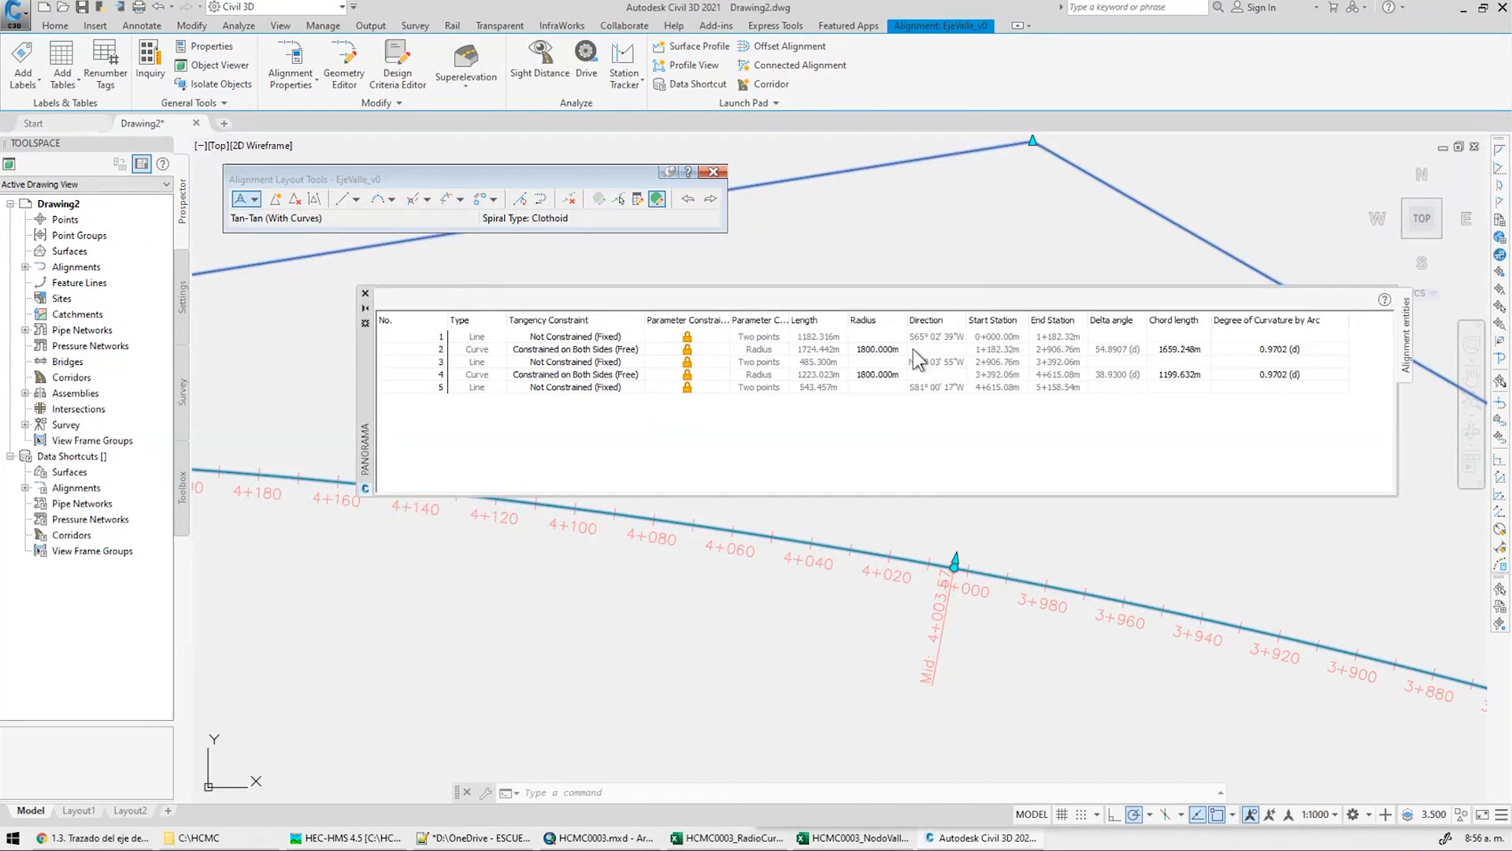
pyautogui.click(882, 350)
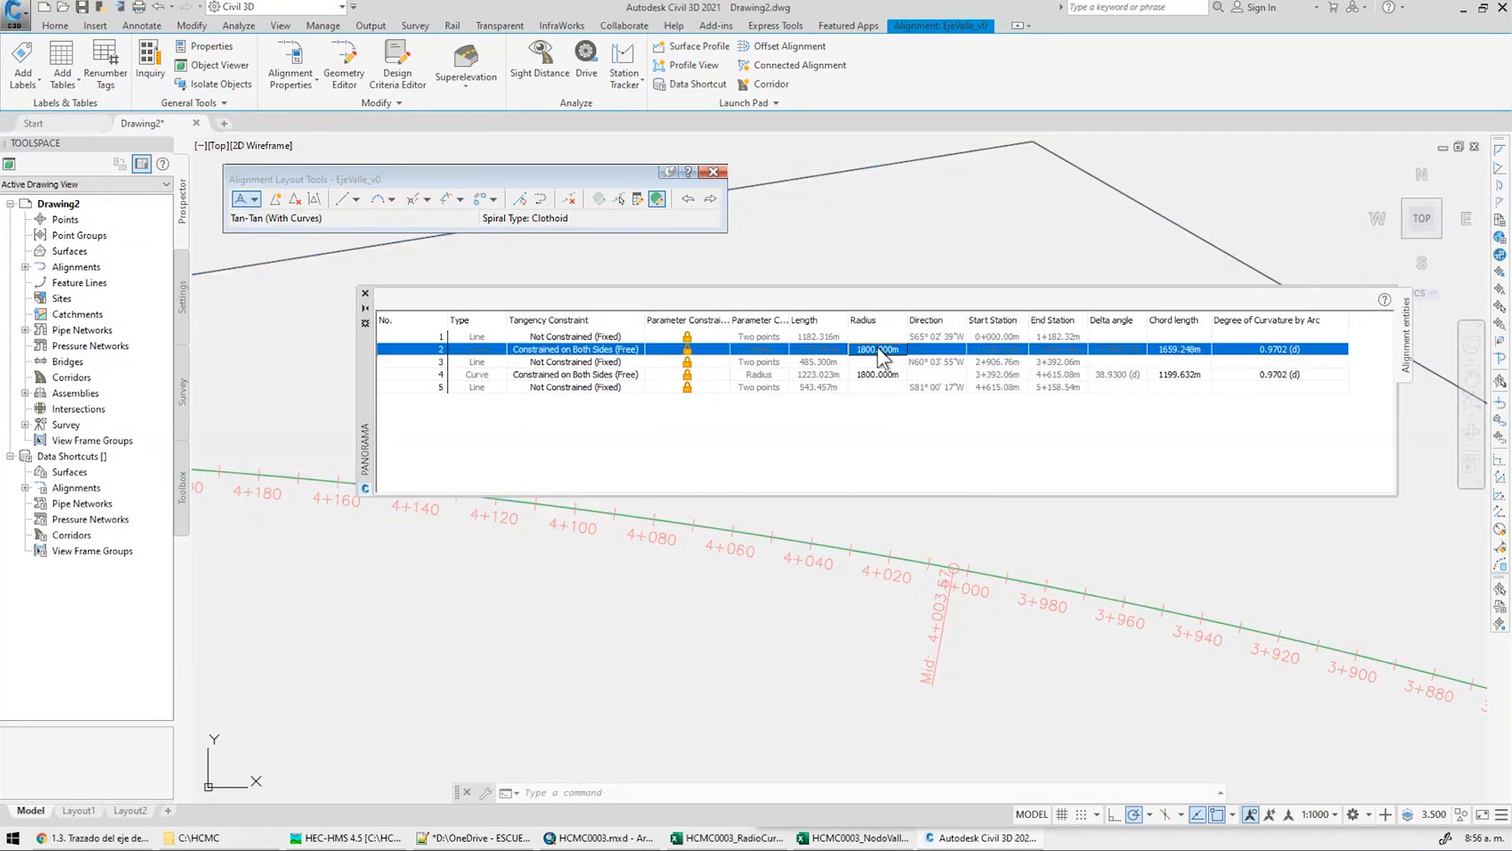
pyautogui.scroll(-10, 898, 551)
pyautogui.moveTo(897, 587); pyautogui.dragTo(611, 578, button='middle')
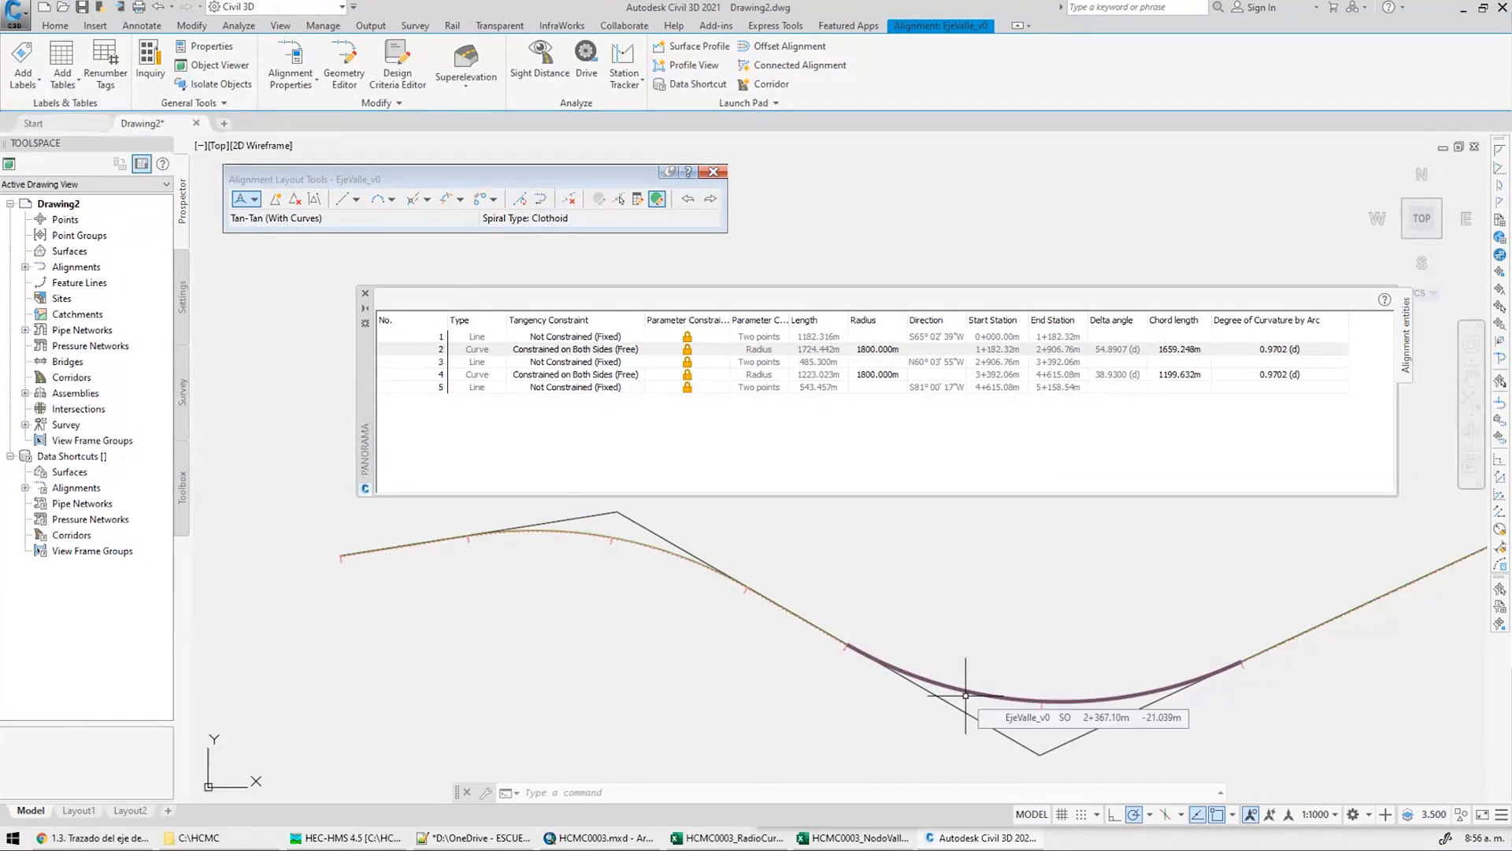
# Try a 2000 m radius on the first curve, then restore it to 1800 m
pyautogui.click(876, 349)
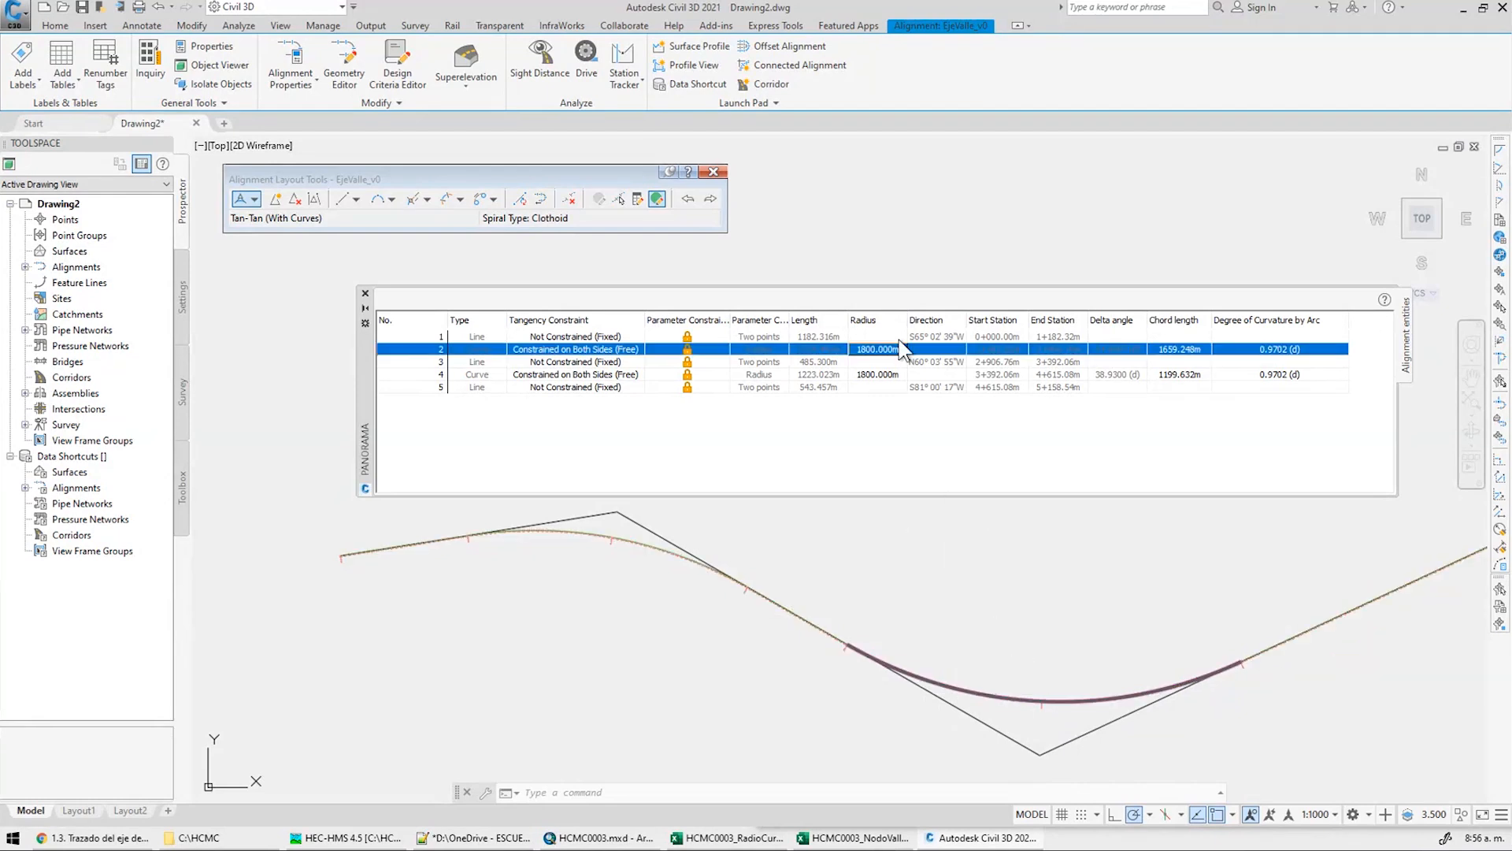
pyautogui.click(877, 347)
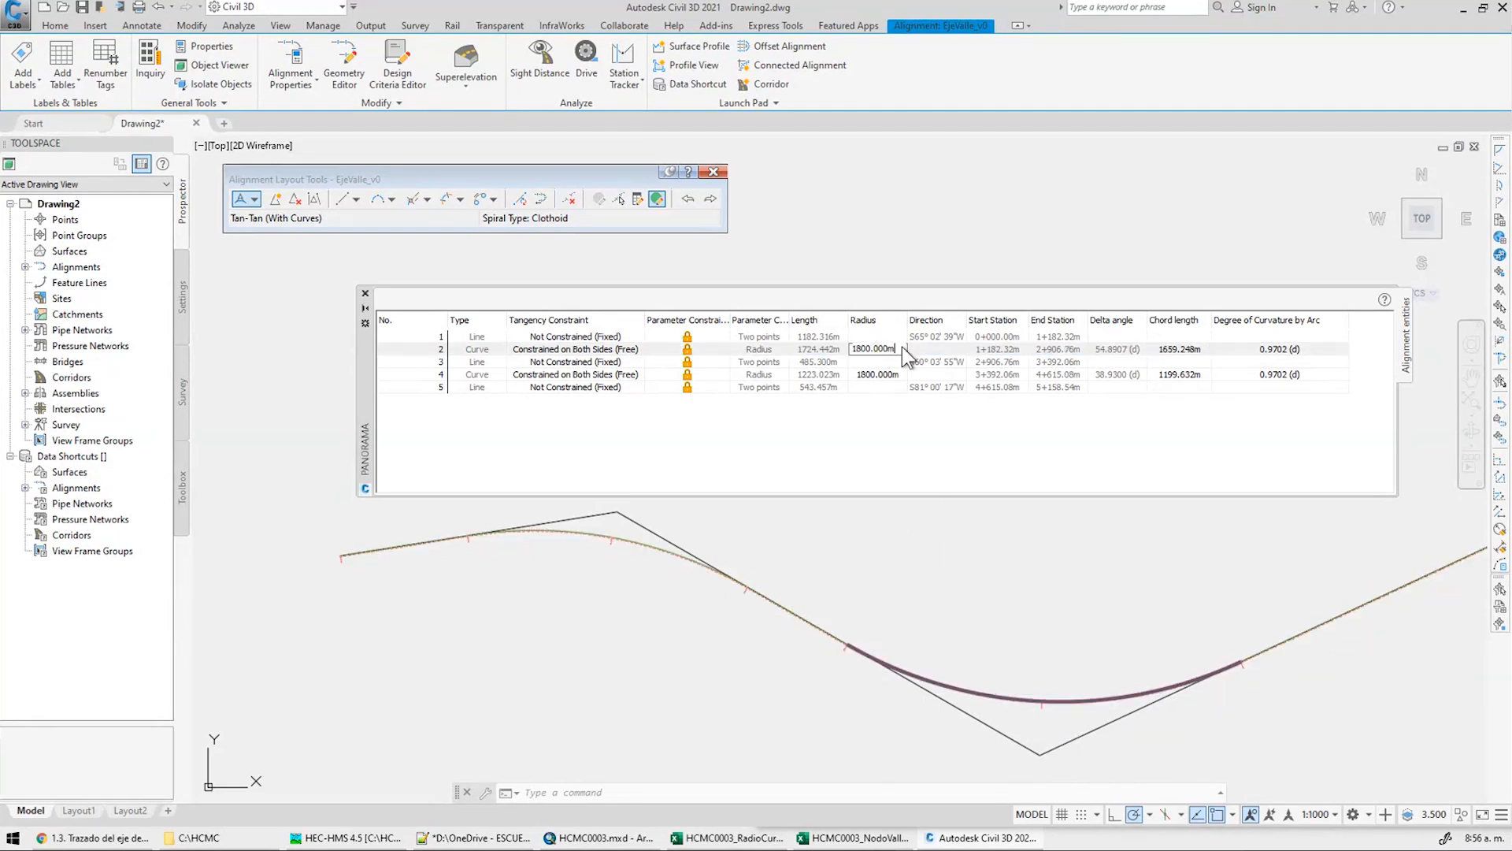
pyautogui.write('2000')
pyautogui.press('Return')
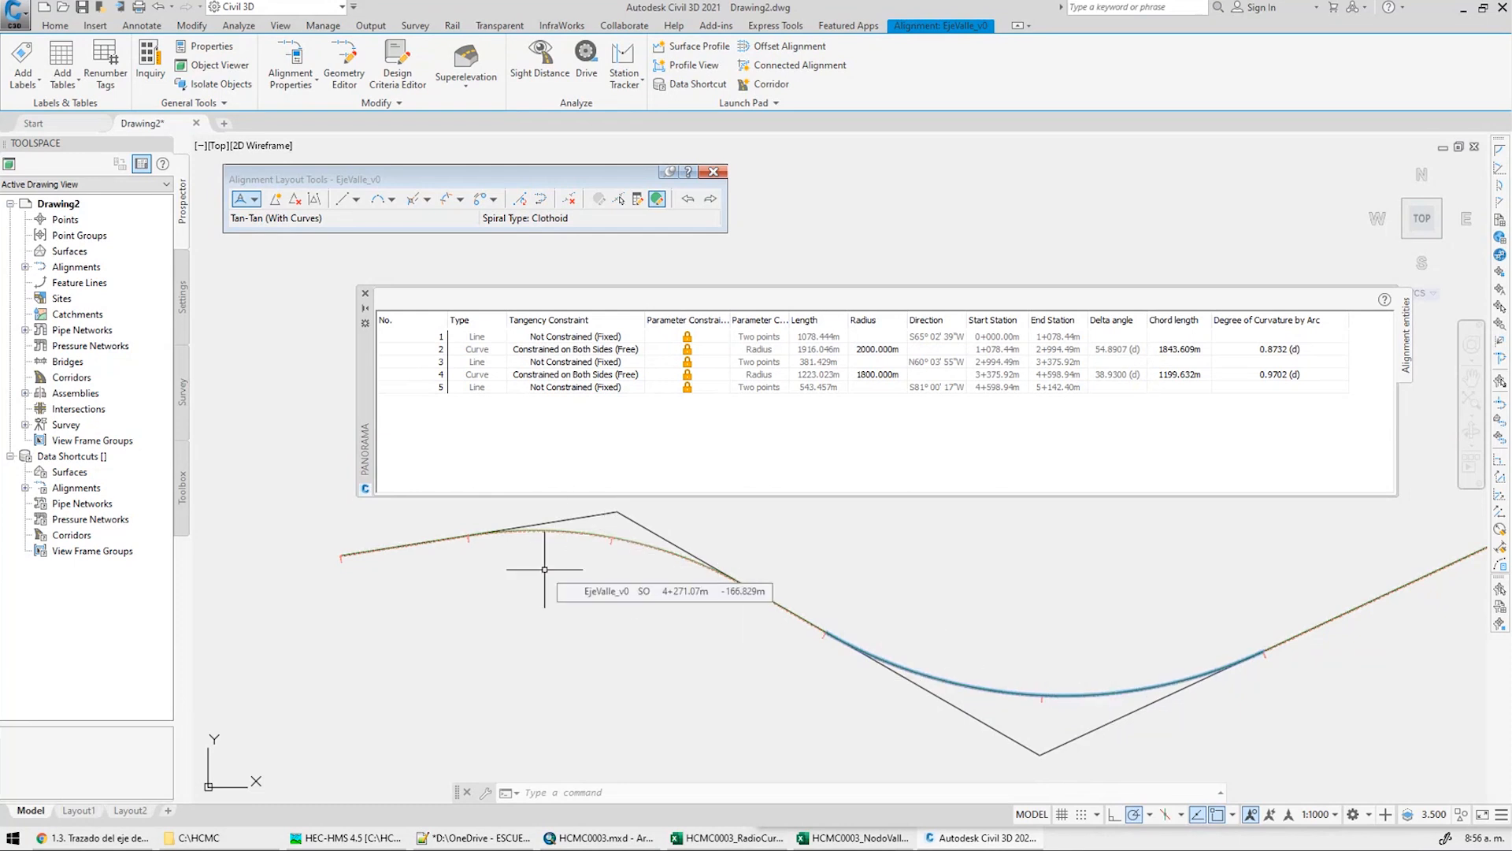
pyautogui.doubleClick(890, 347)
pyautogui.write('1800')
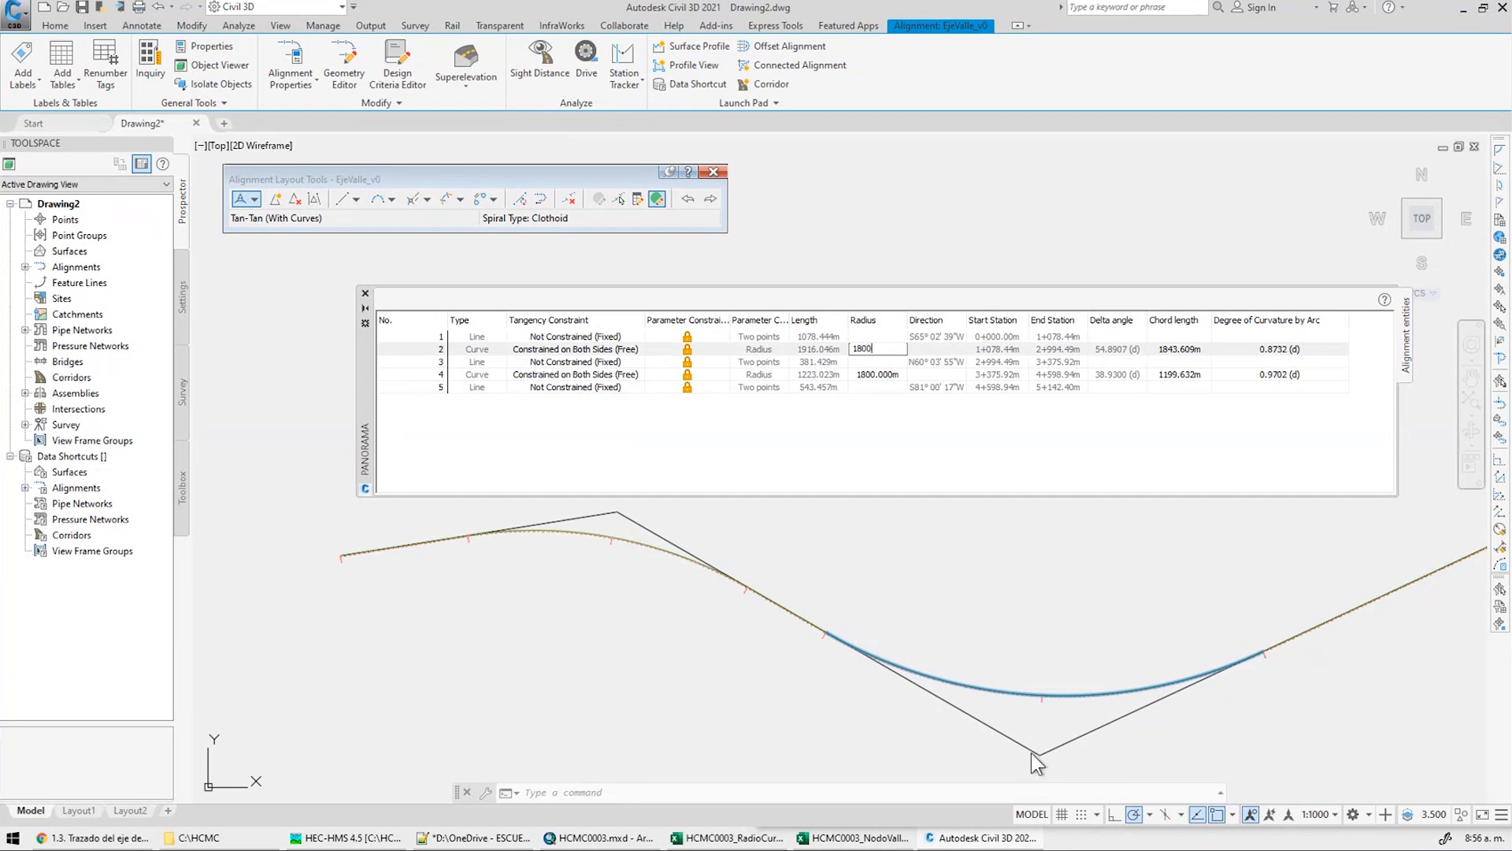
pyautogui.press('Return')
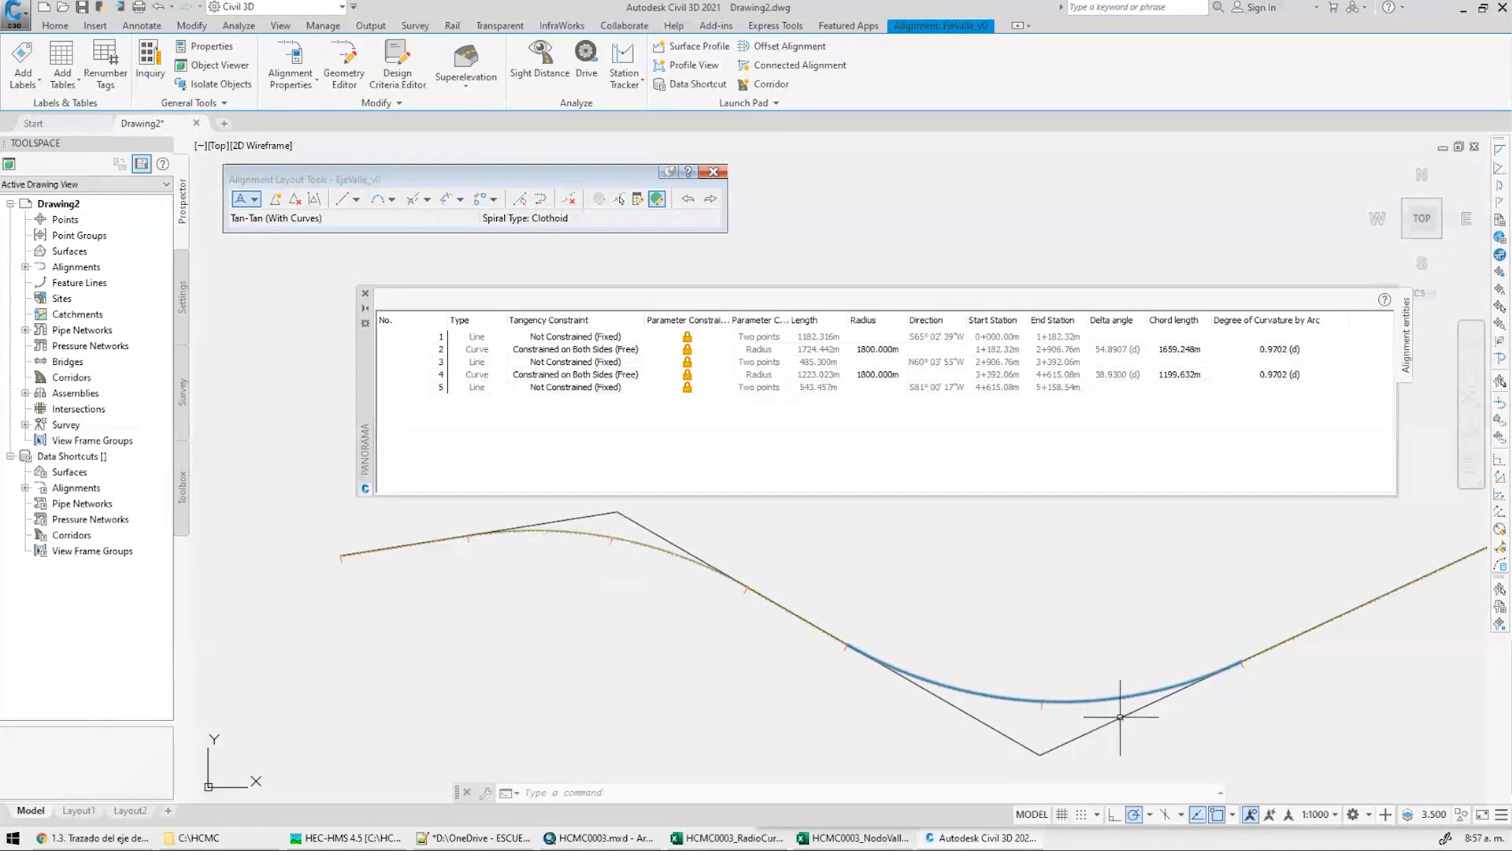
pyautogui.click(871, 351)
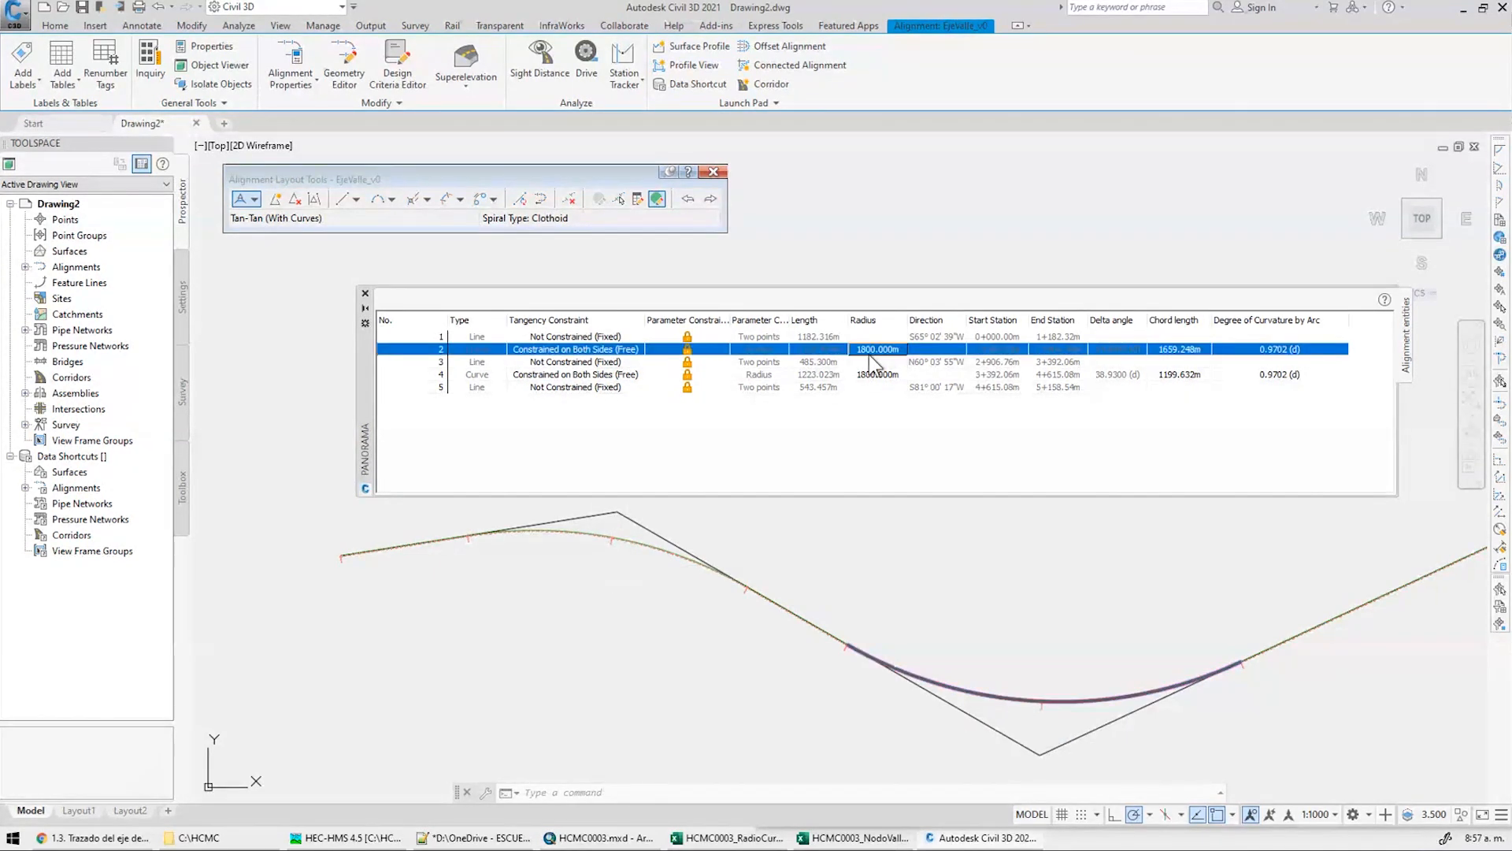
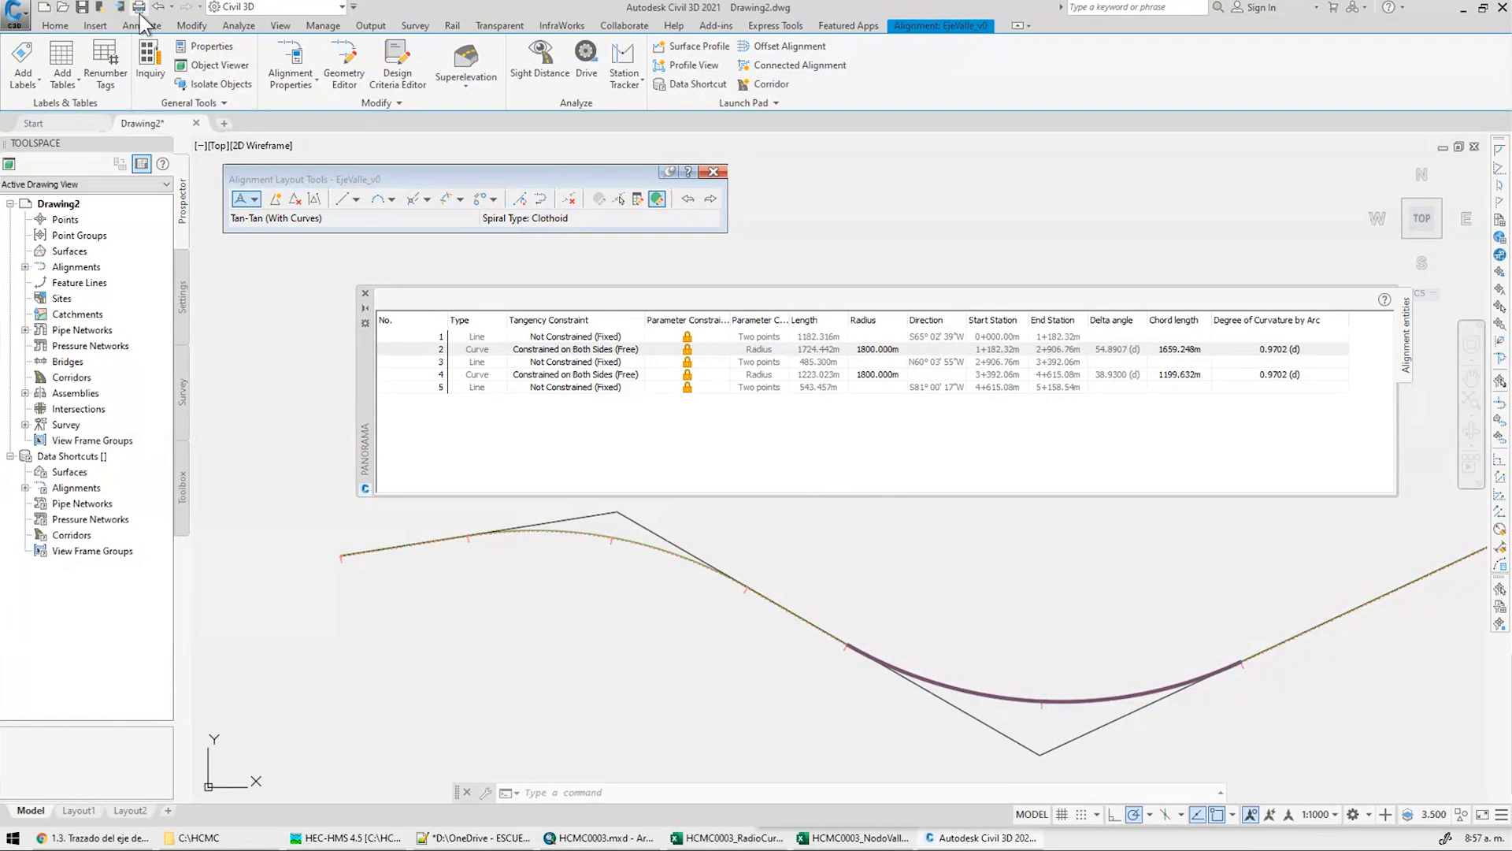
# Save the drawing as RD_EjeValleSuavizado_v0a in a new C:\HCMC\Datos\CIVIL folder
pyautogui.click(82, 6)
pyautogui.click(790, 248)
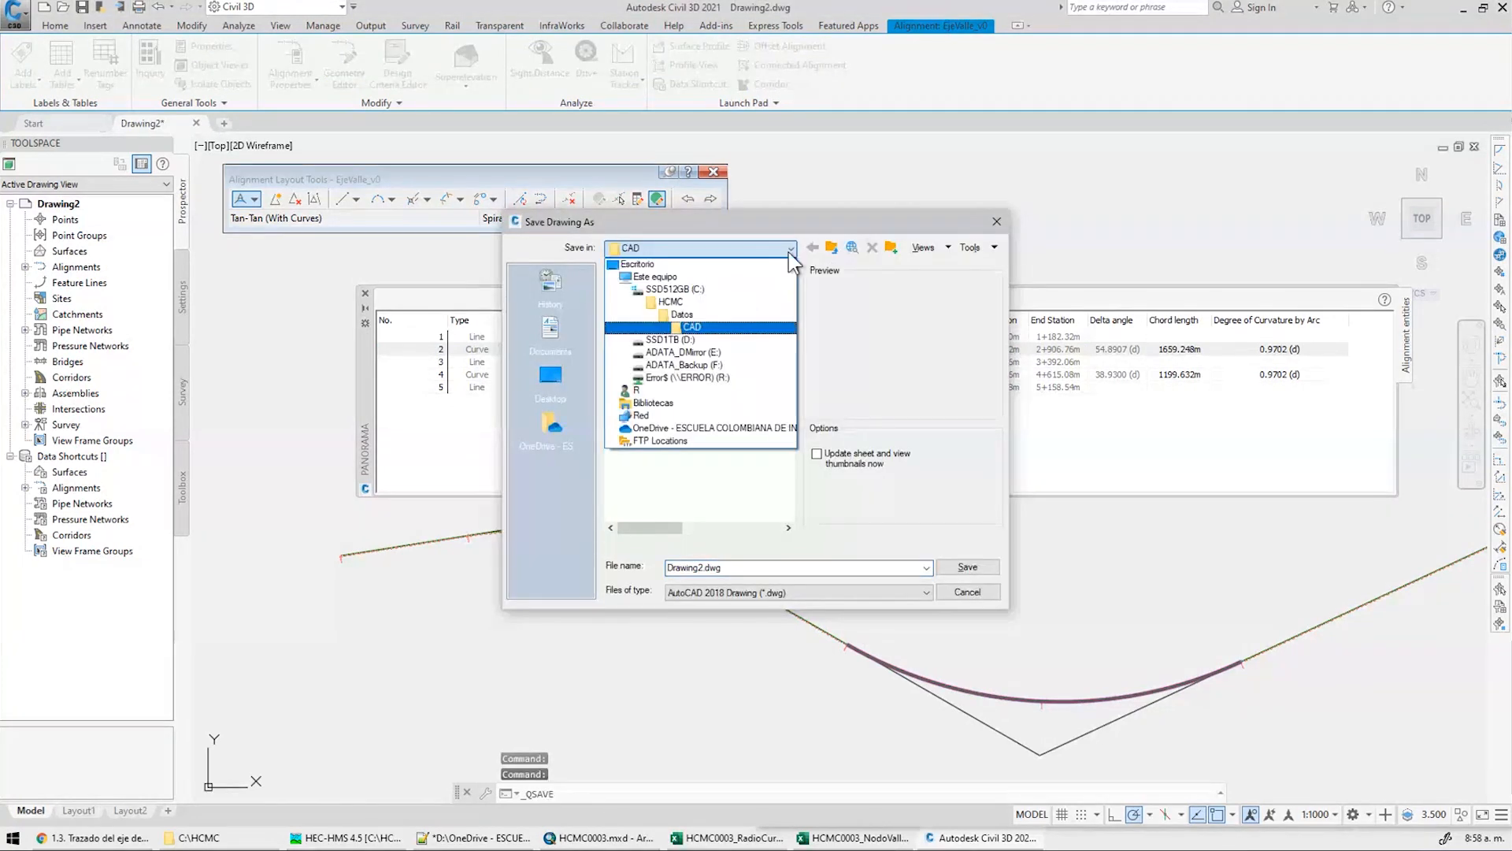
pyautogui.click(679, 304)
pyautogui.doubleClick(642, 290)
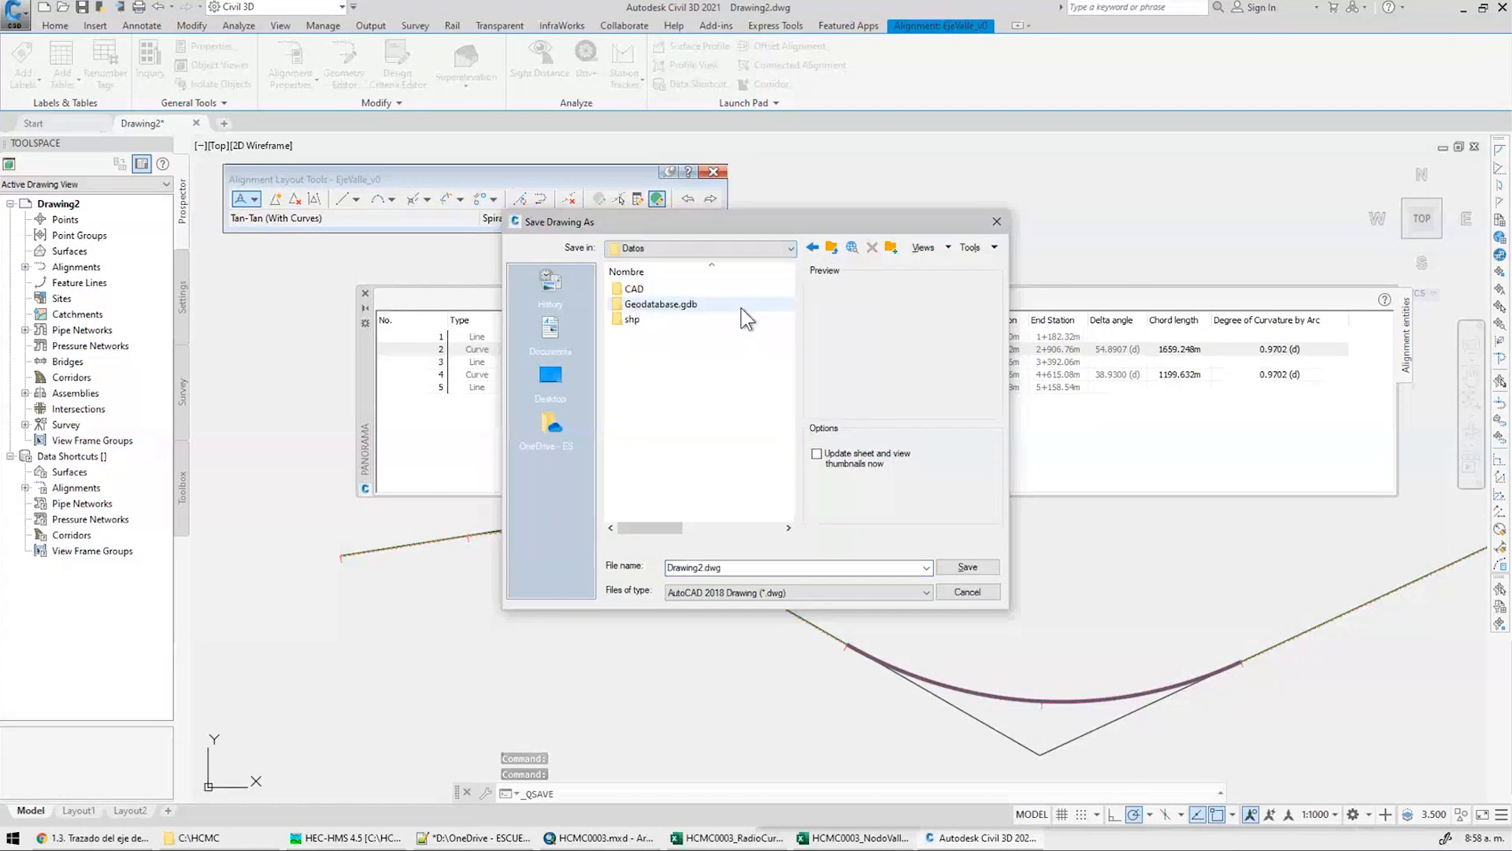
pyautogui.click(890, 248)
pyautogui.write('CIVIL')
pyautogui.press('Return')
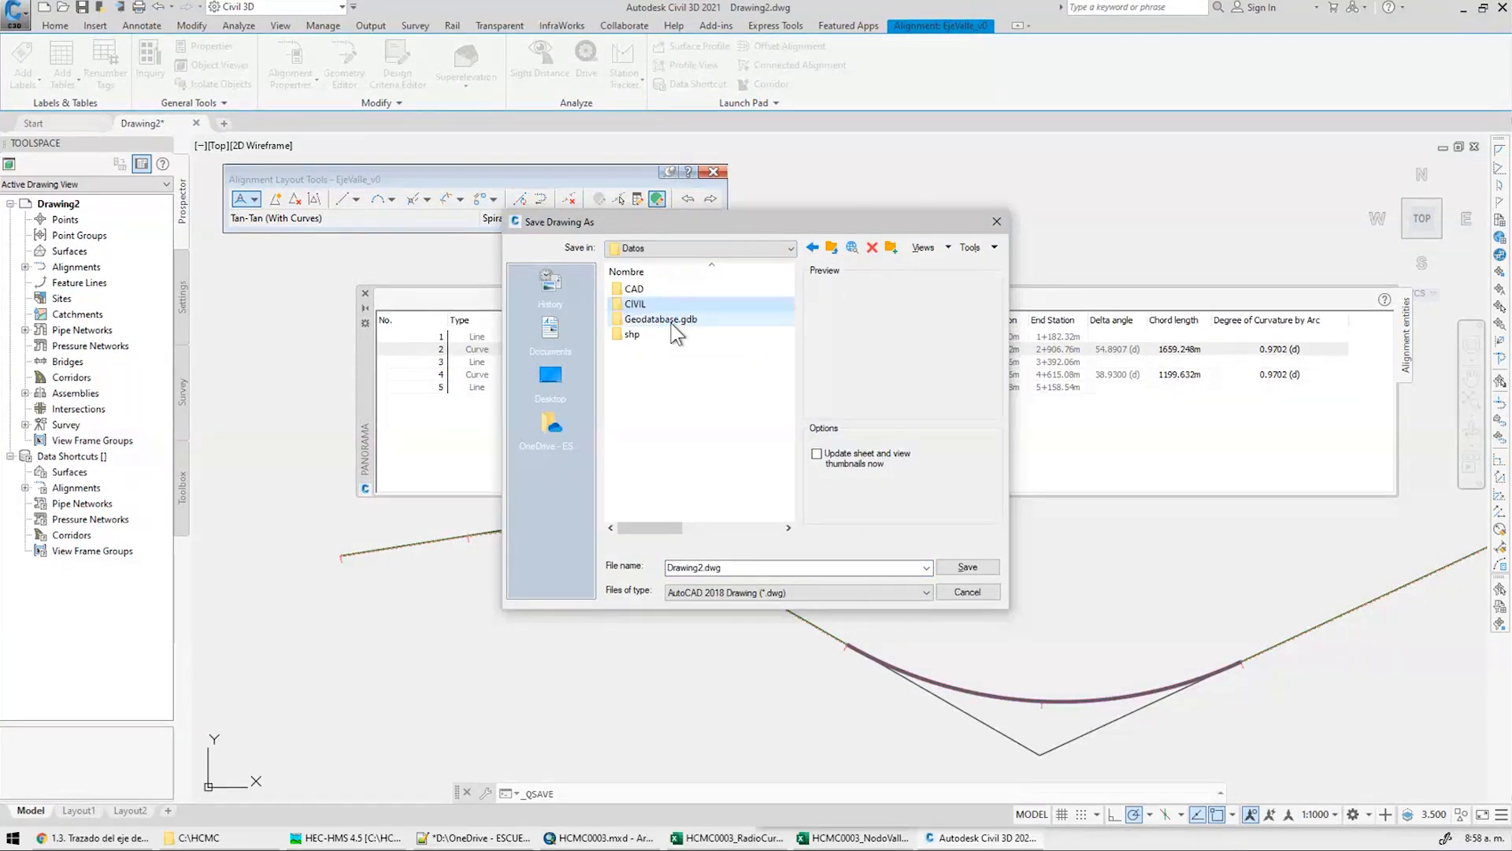
pyautogui.doubleClick(756, 573)
pyautogui.write('RD_EjeValleSuavizado_v0a')
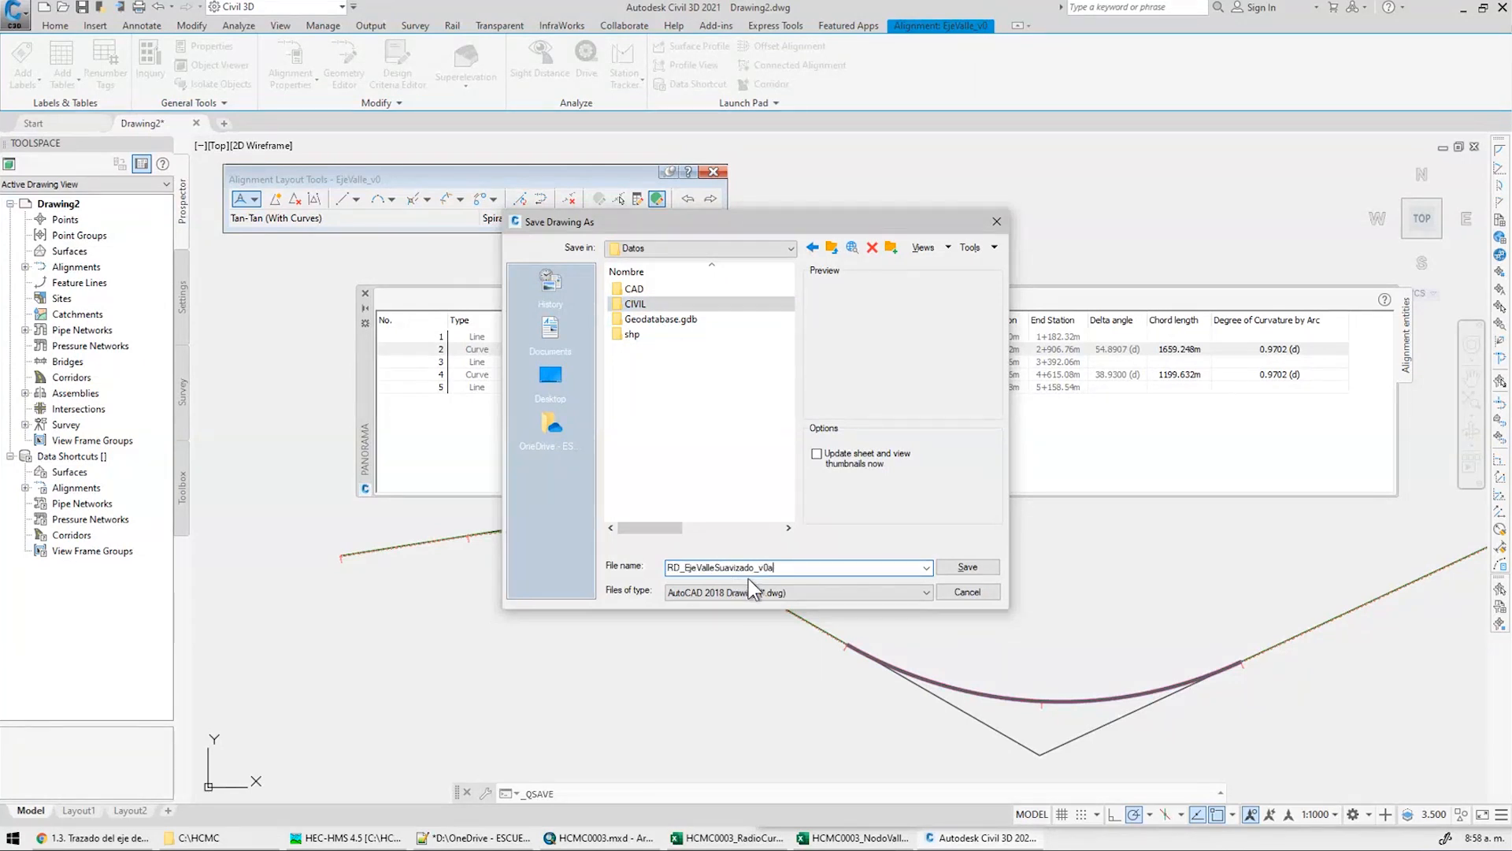
pyautogui.click(926, 592)
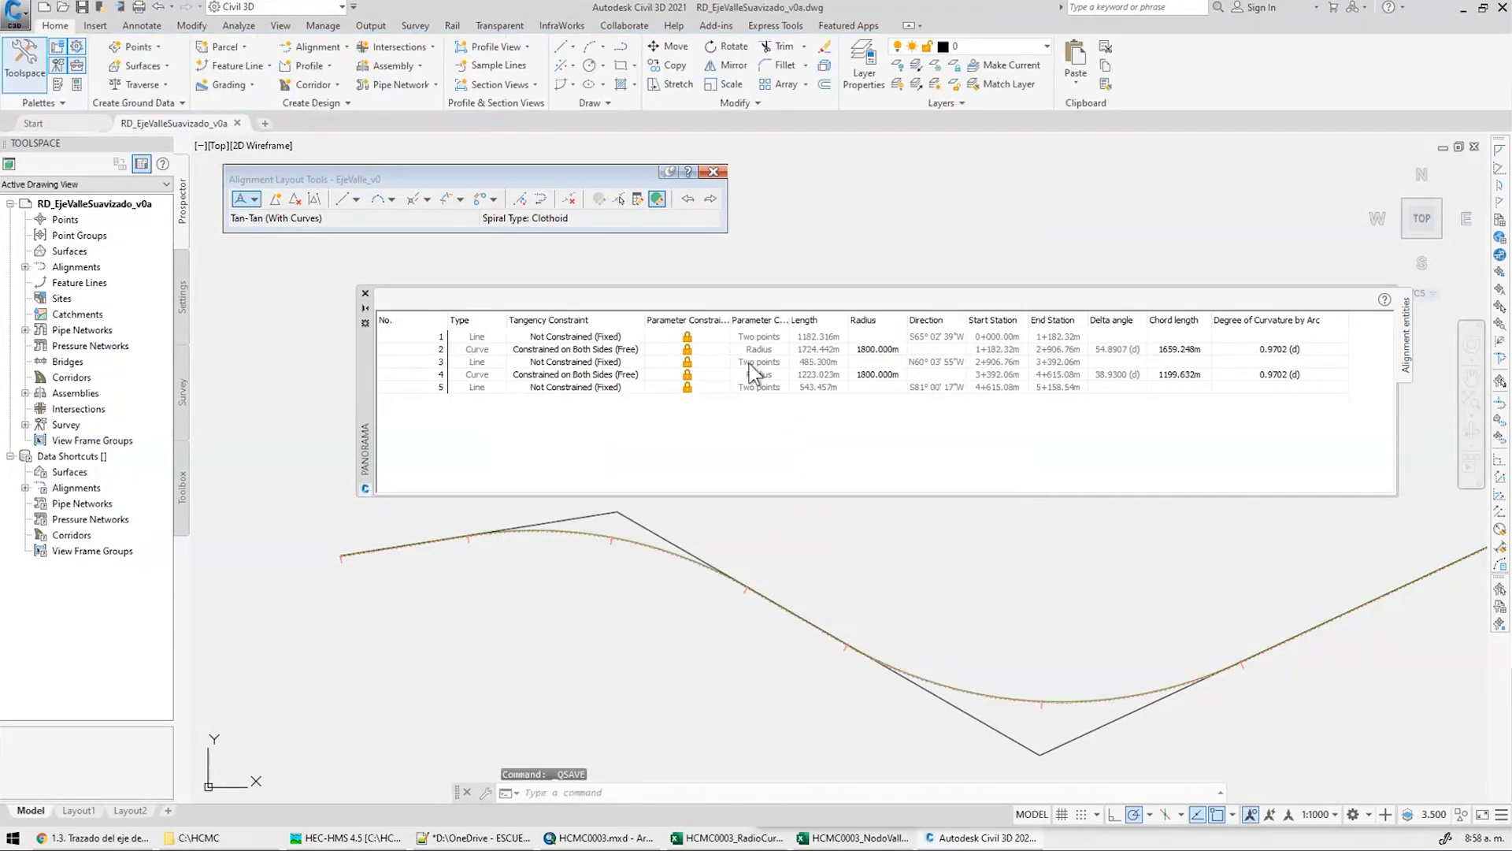
# Start the Civil 3D drawing export with the DWG version set to AutoCAD 2007
pyautogui.click(370, 26)
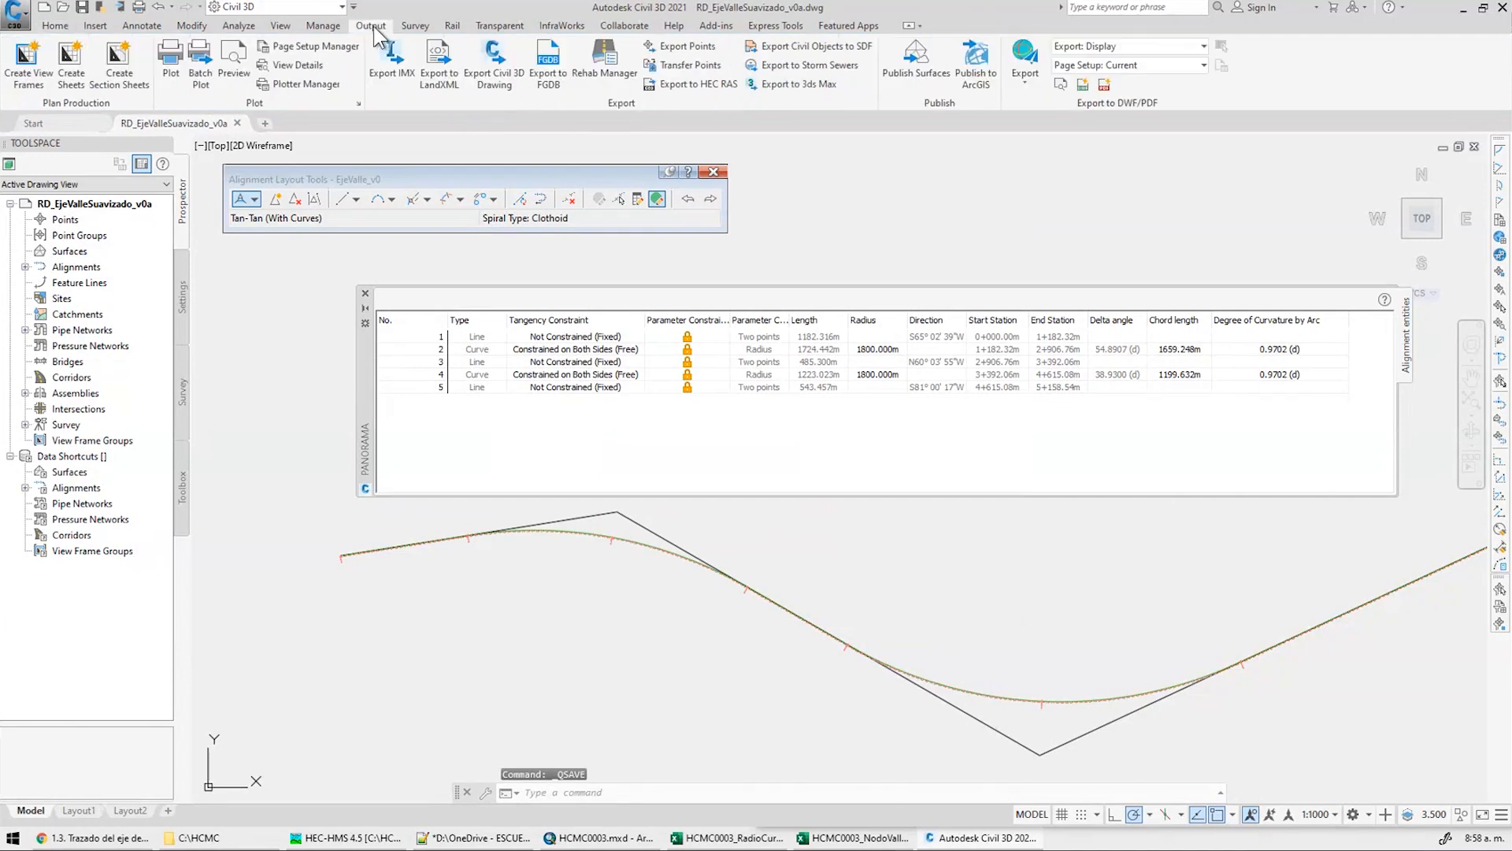
pyautogui.click(494, 79)
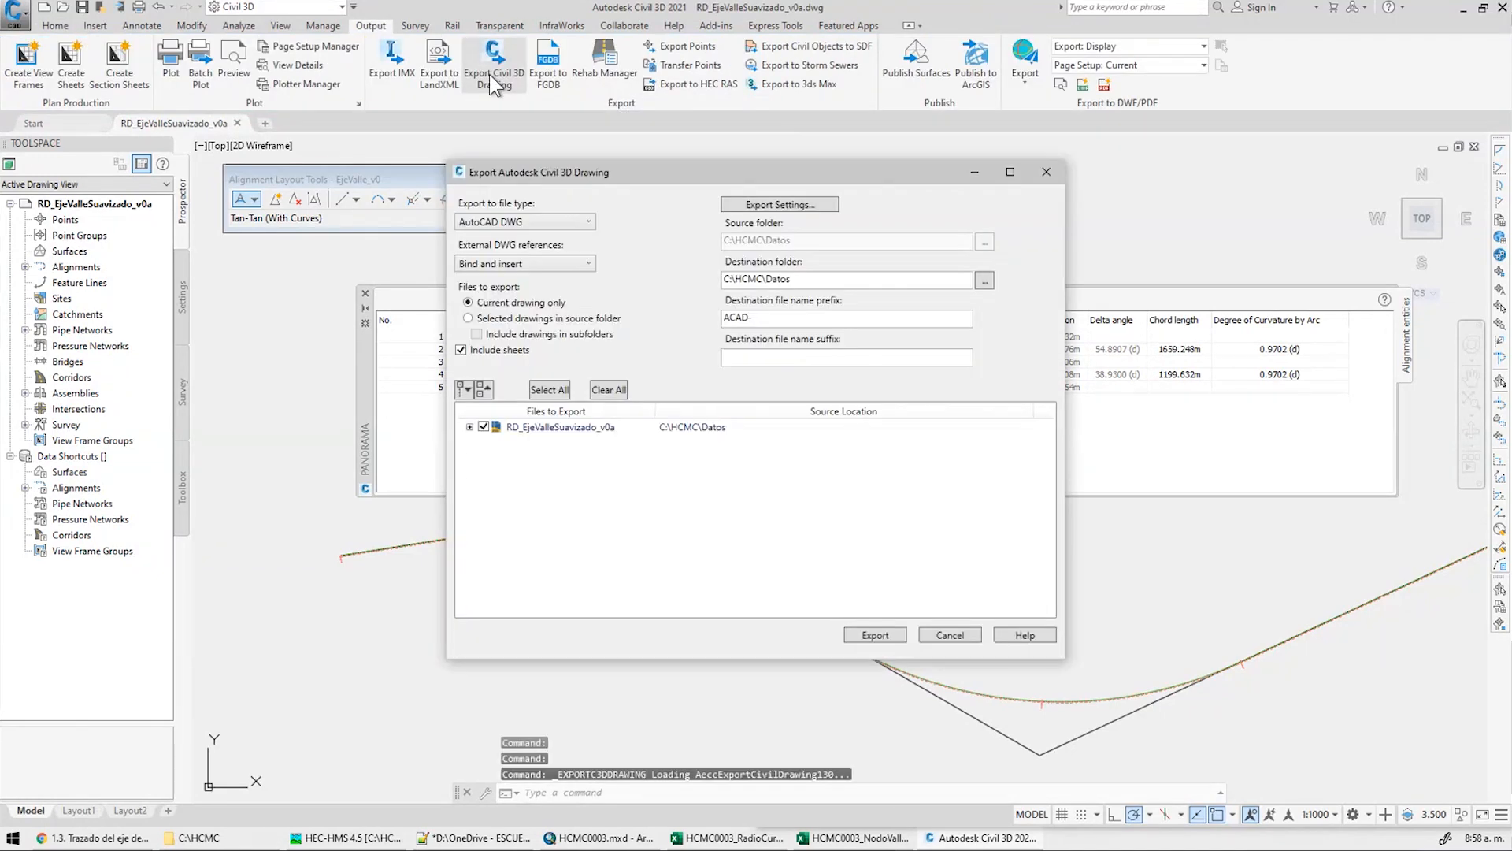
pyautogui.click(365, 294)
pyautogui.scroll(5, 1103, 685)
pyautogui.click(1126, 683)
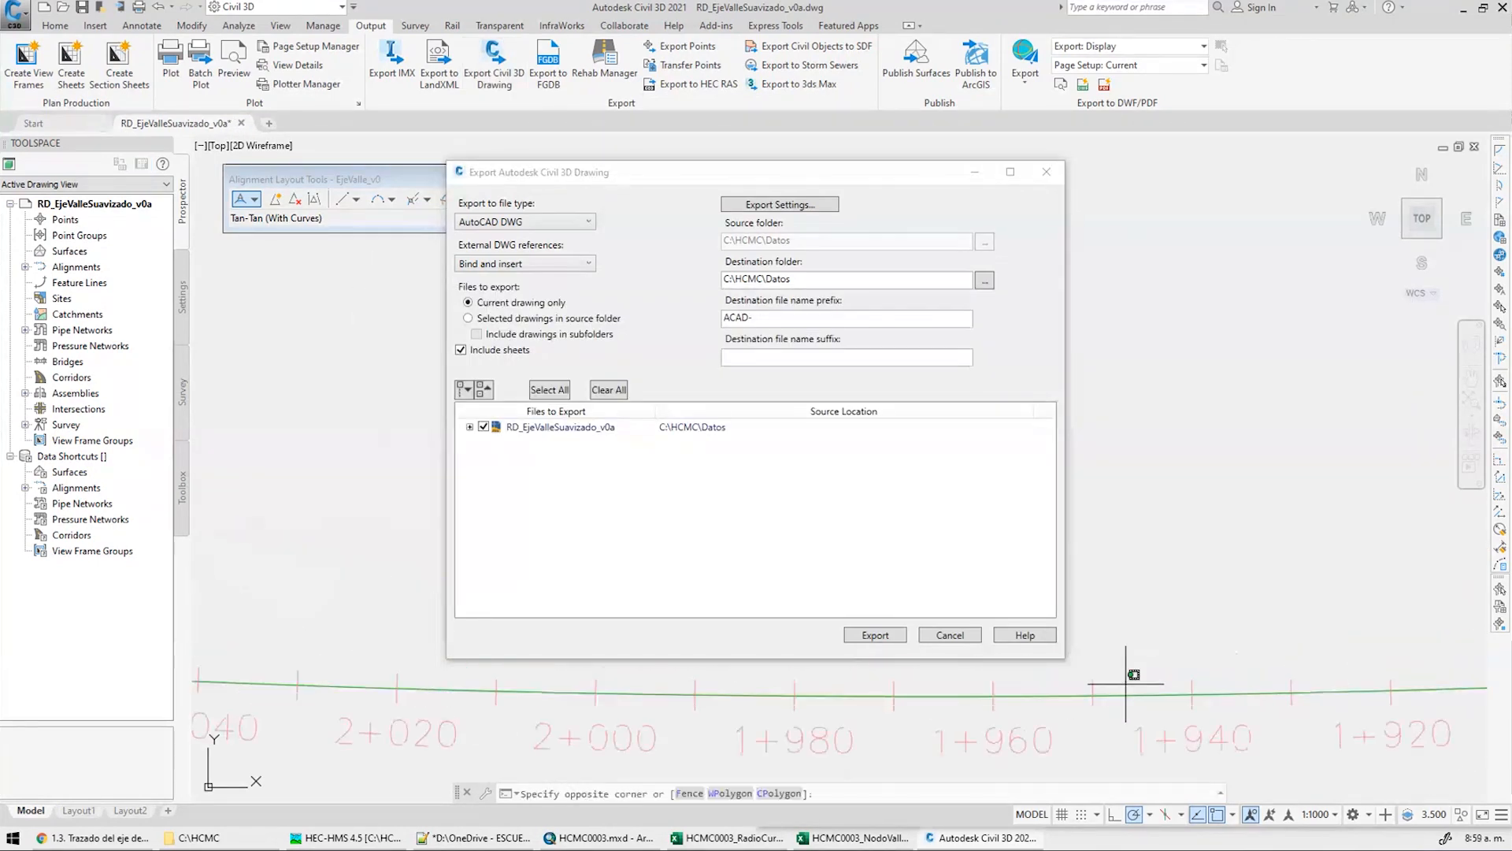
pyautogui.click(1103, 703)
pyautogui.click(784, 206)
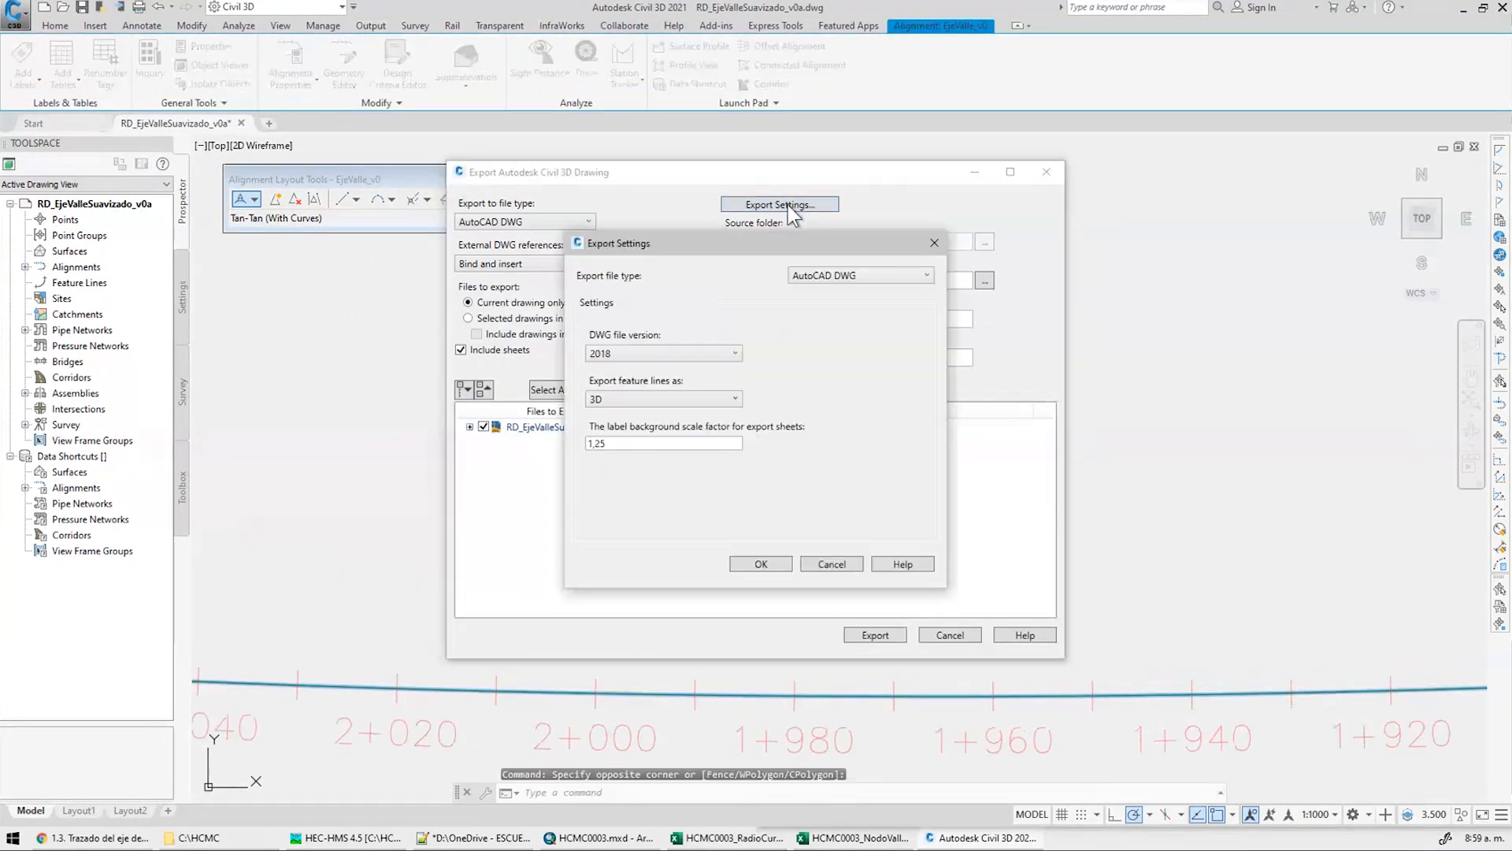
pyautogui.click(728, 355)
pyautogui.click(660, 405)
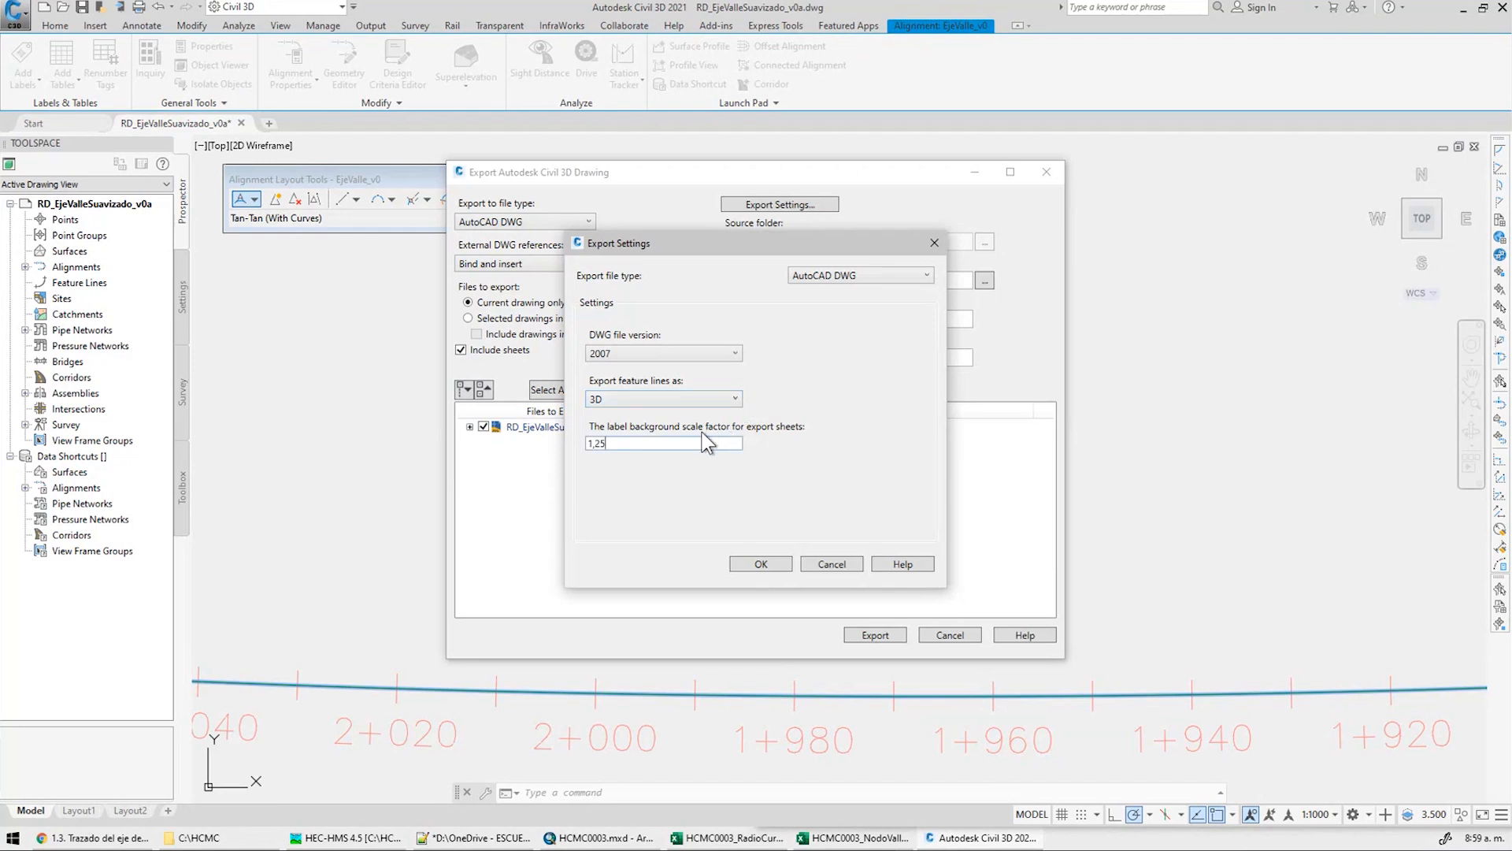
pyautogui.click(770, 569)
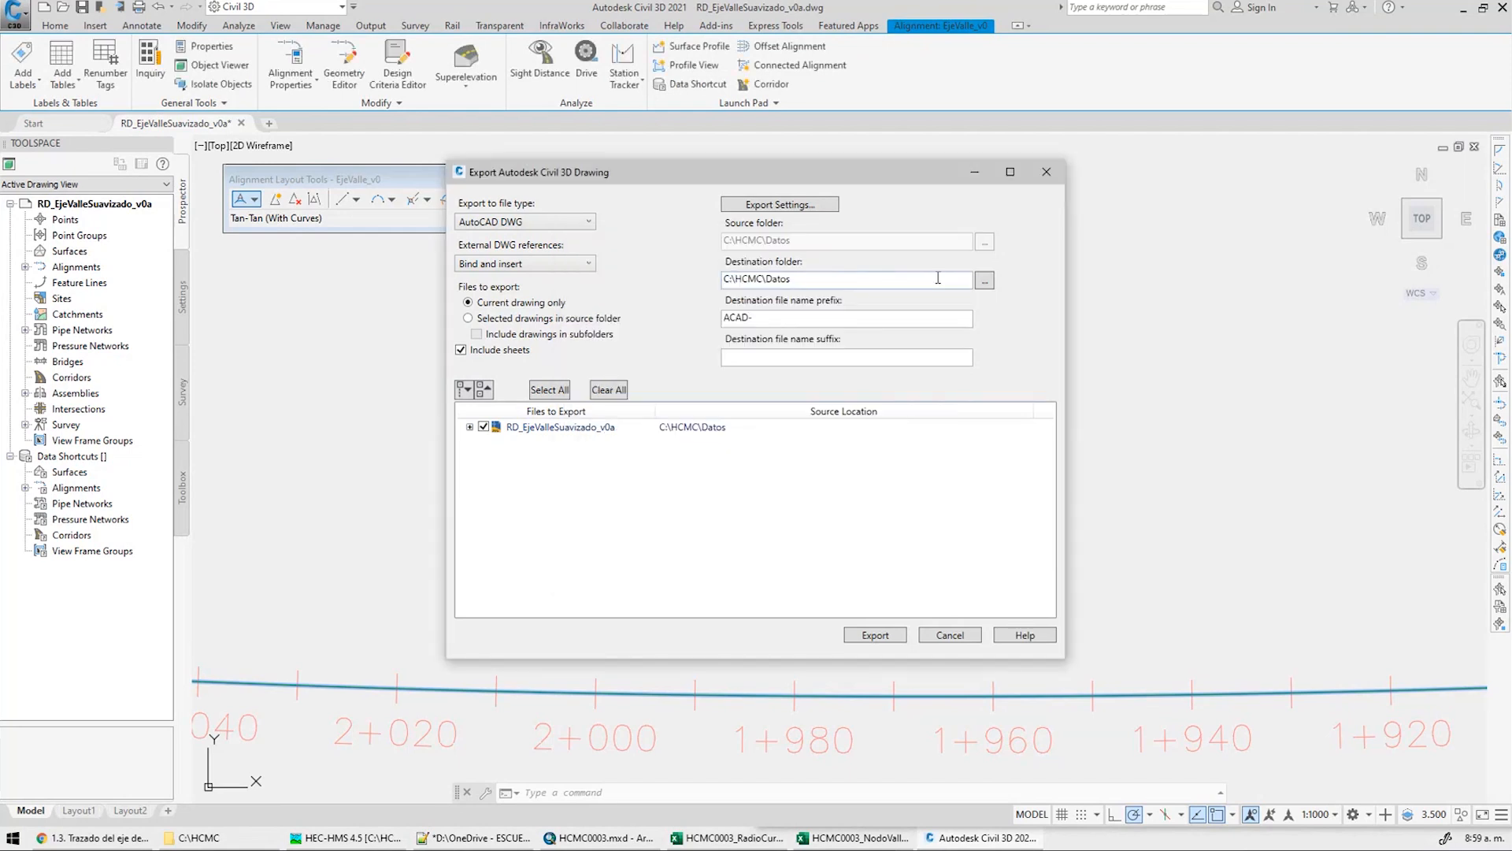
# Export to the Datos\CAD folder, writing three ACAD- prefixed DWG files
pyautogui.click(983, 283)
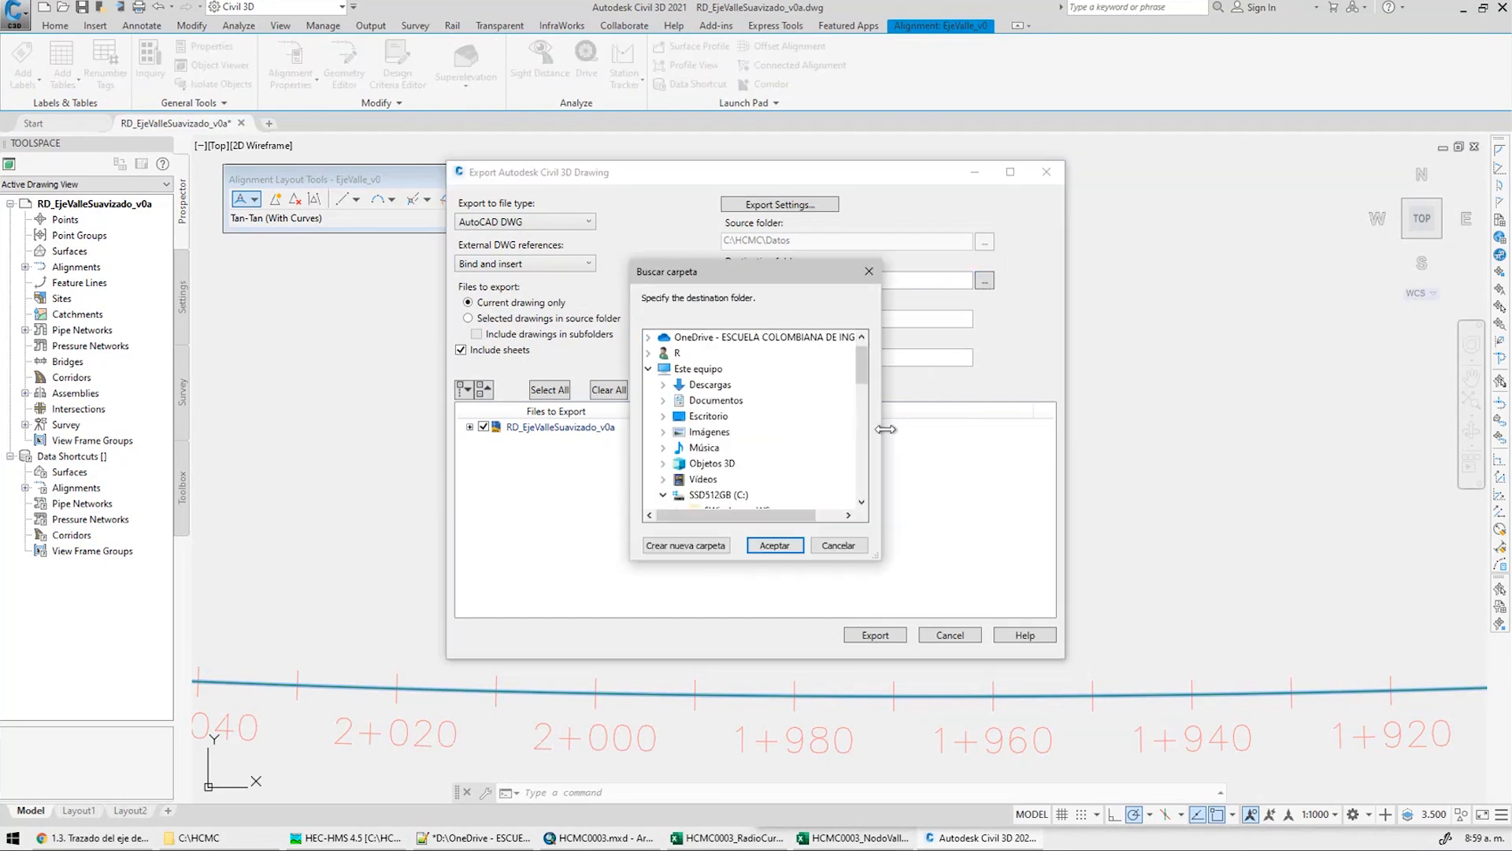
pyautogui.scroll(-1, 868, 370)
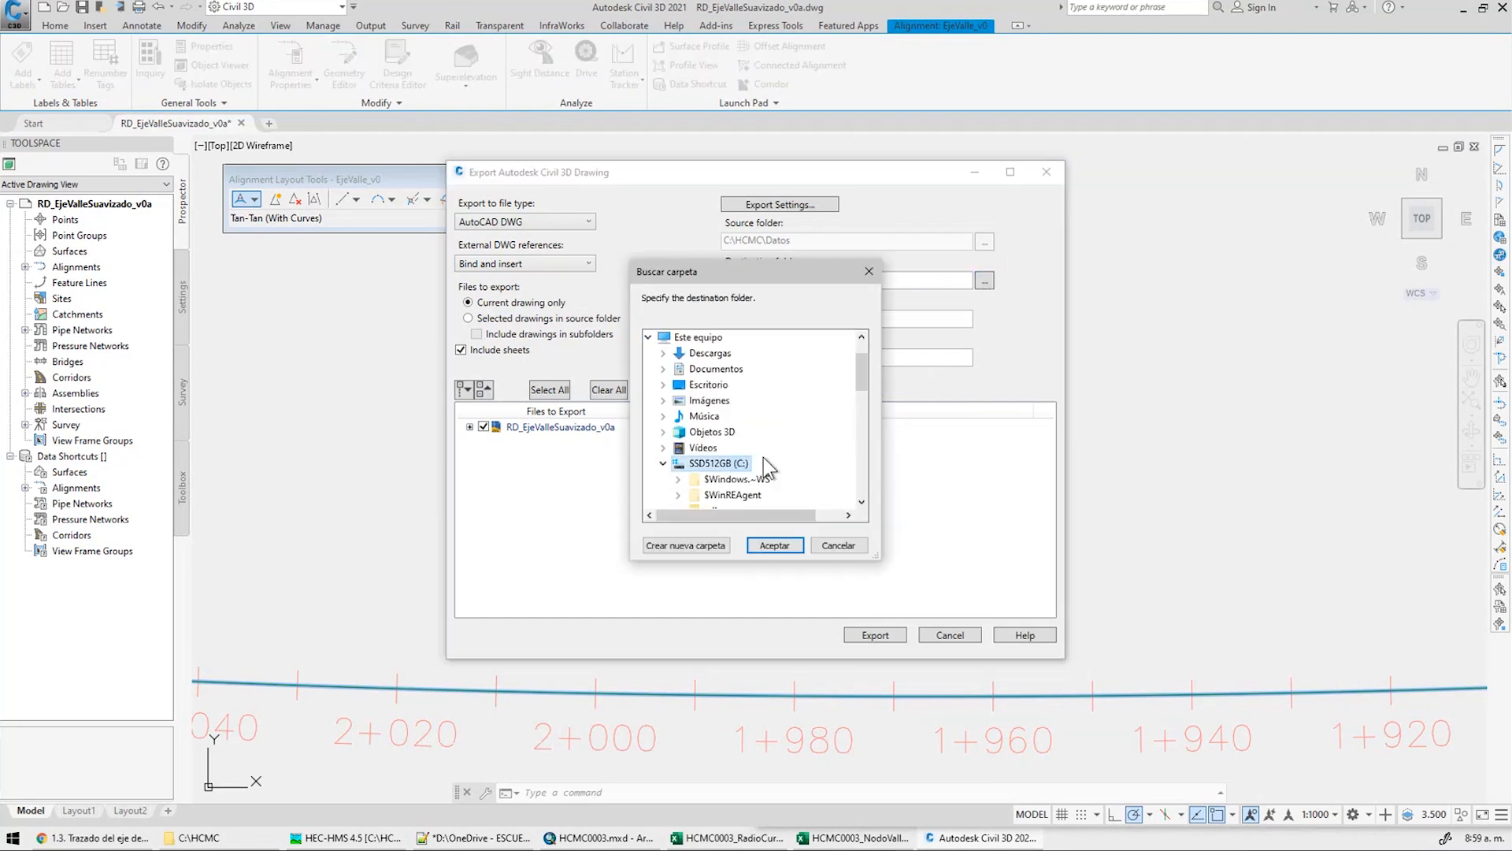
pyautogui.scroll(-3, 741, 453)
pyautogui.doubleClick(739, 448)
pyautogui.click(743, 448)
pyautogui.click(773, 545)
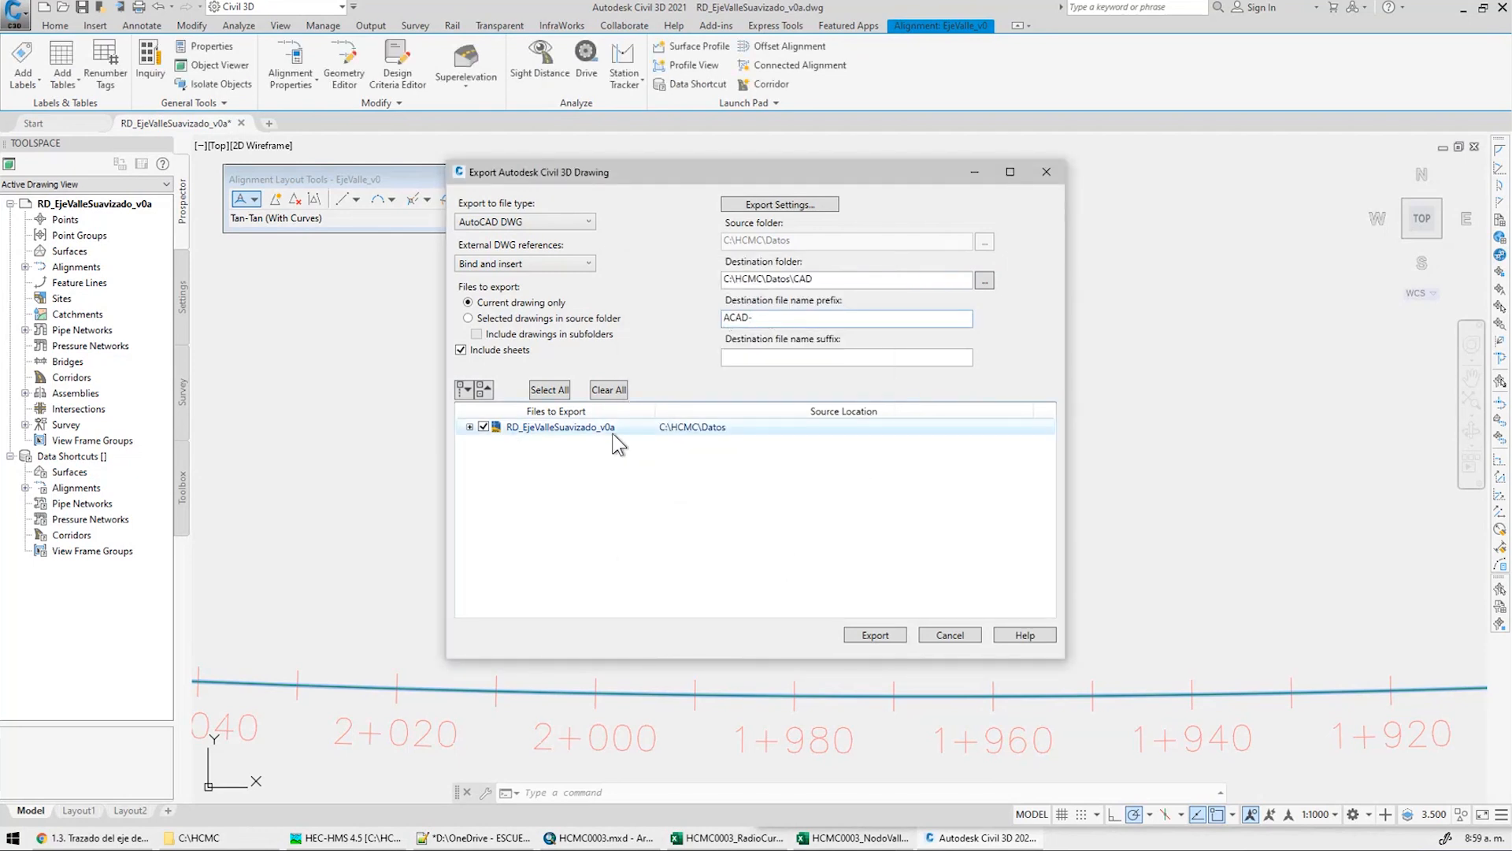
pyautogui.click(872, 635)
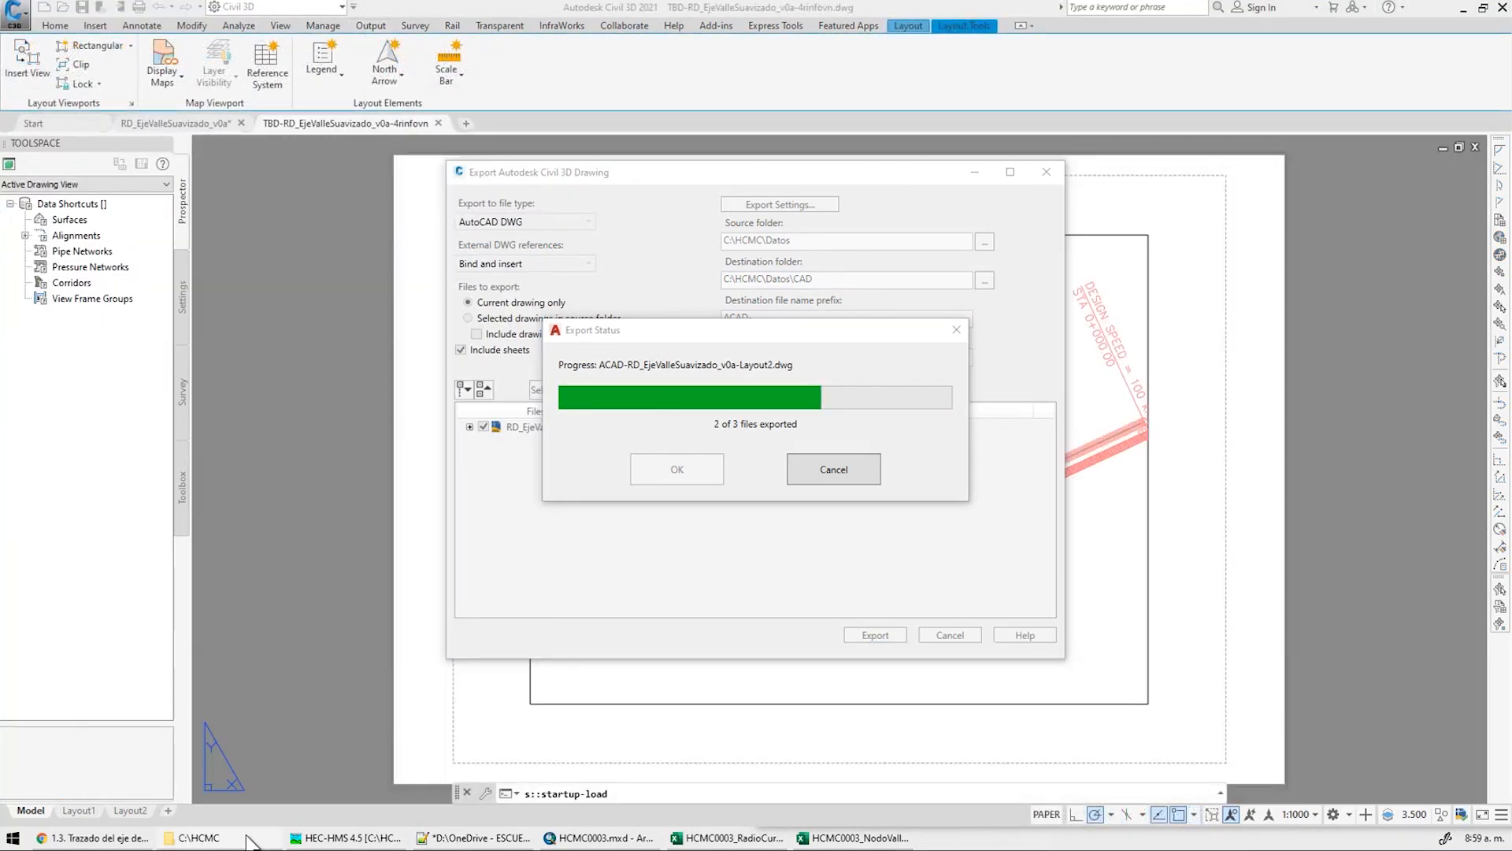
pyautogui.moveTo(250, 841)
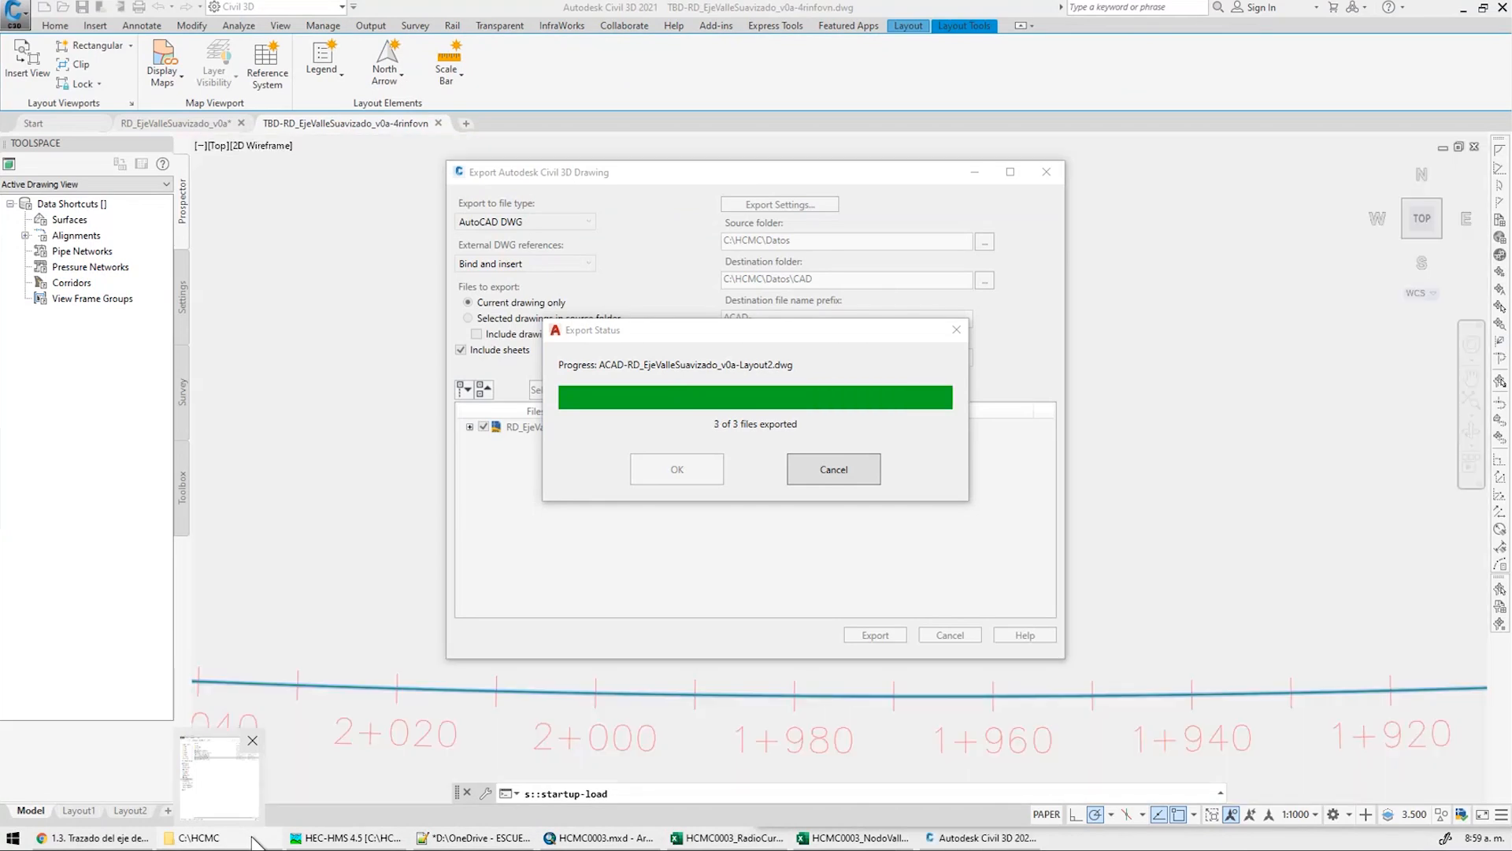
pyautogui.click(254, 841)
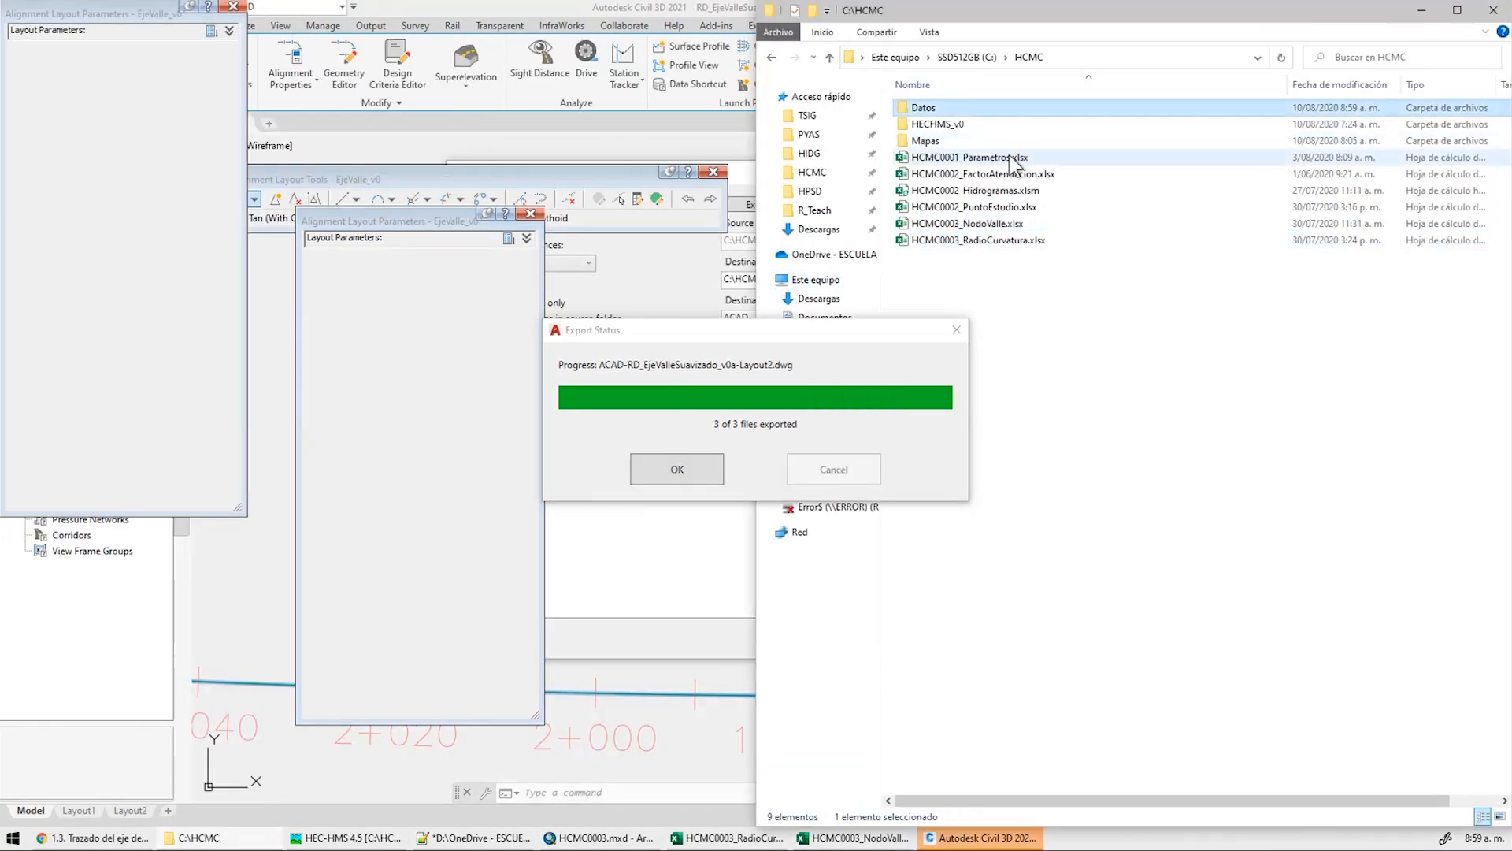
# Browse to Datos\CAD in Explorer and check the three exported ACAD- DWG files
pyautogui.doubleClick(923, 107)
pyautogui.doubleClick(920, 107)
pyautogui.doubleClick(1096, 84)
pyautogui.click(1087, 140)
pyautogui.press('ctrl')
pyautogui.press('ctrl')
pyautogui.press('ctrl')
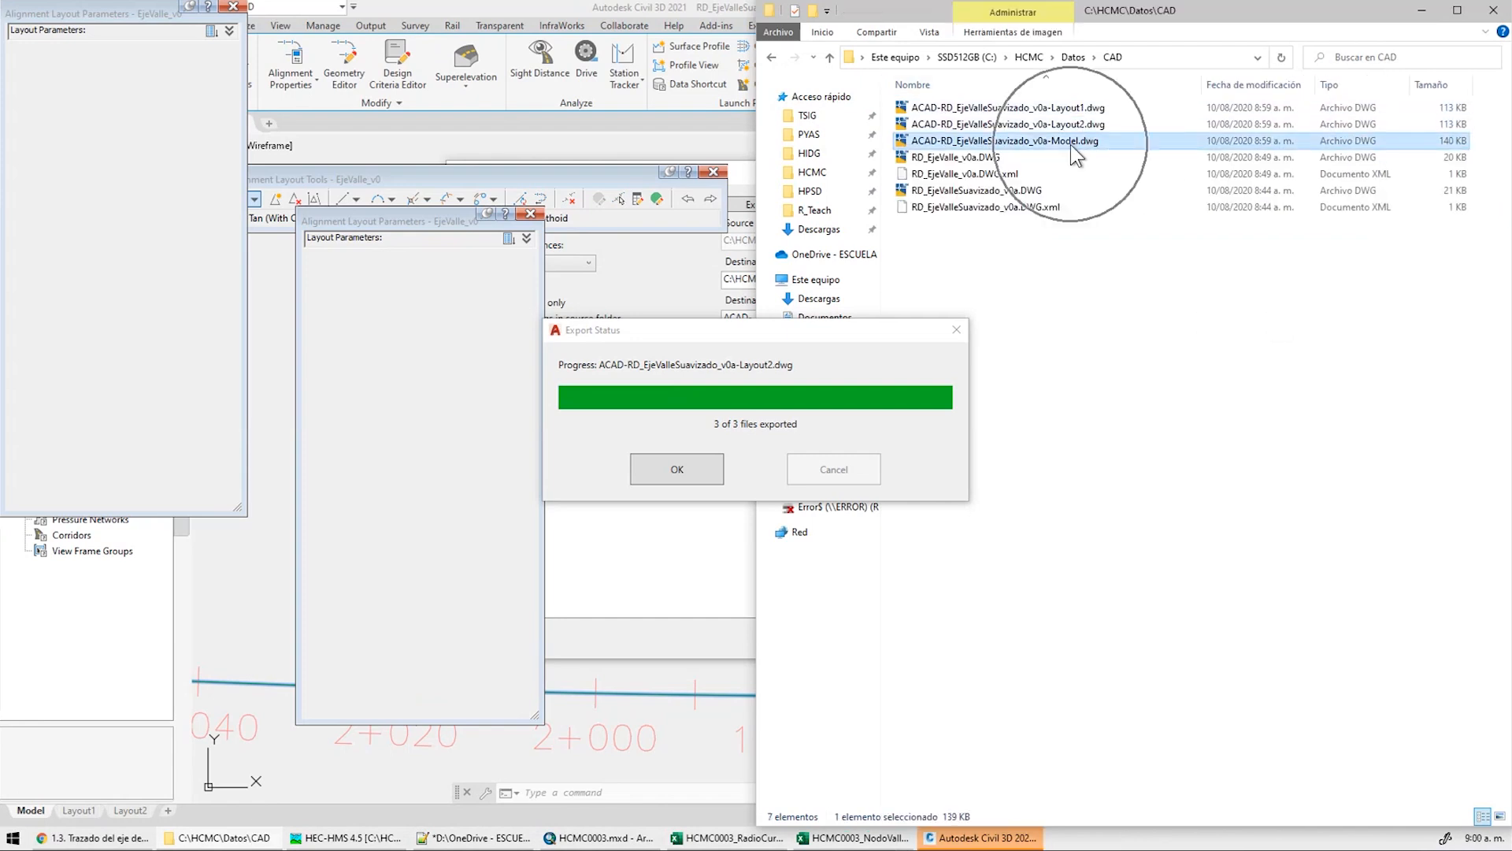
# Close Civil 3D's export status, the export dialog and the Layout Parameters panel
pyautogui.click(677, 470)
pyautogui.click(544, 220)
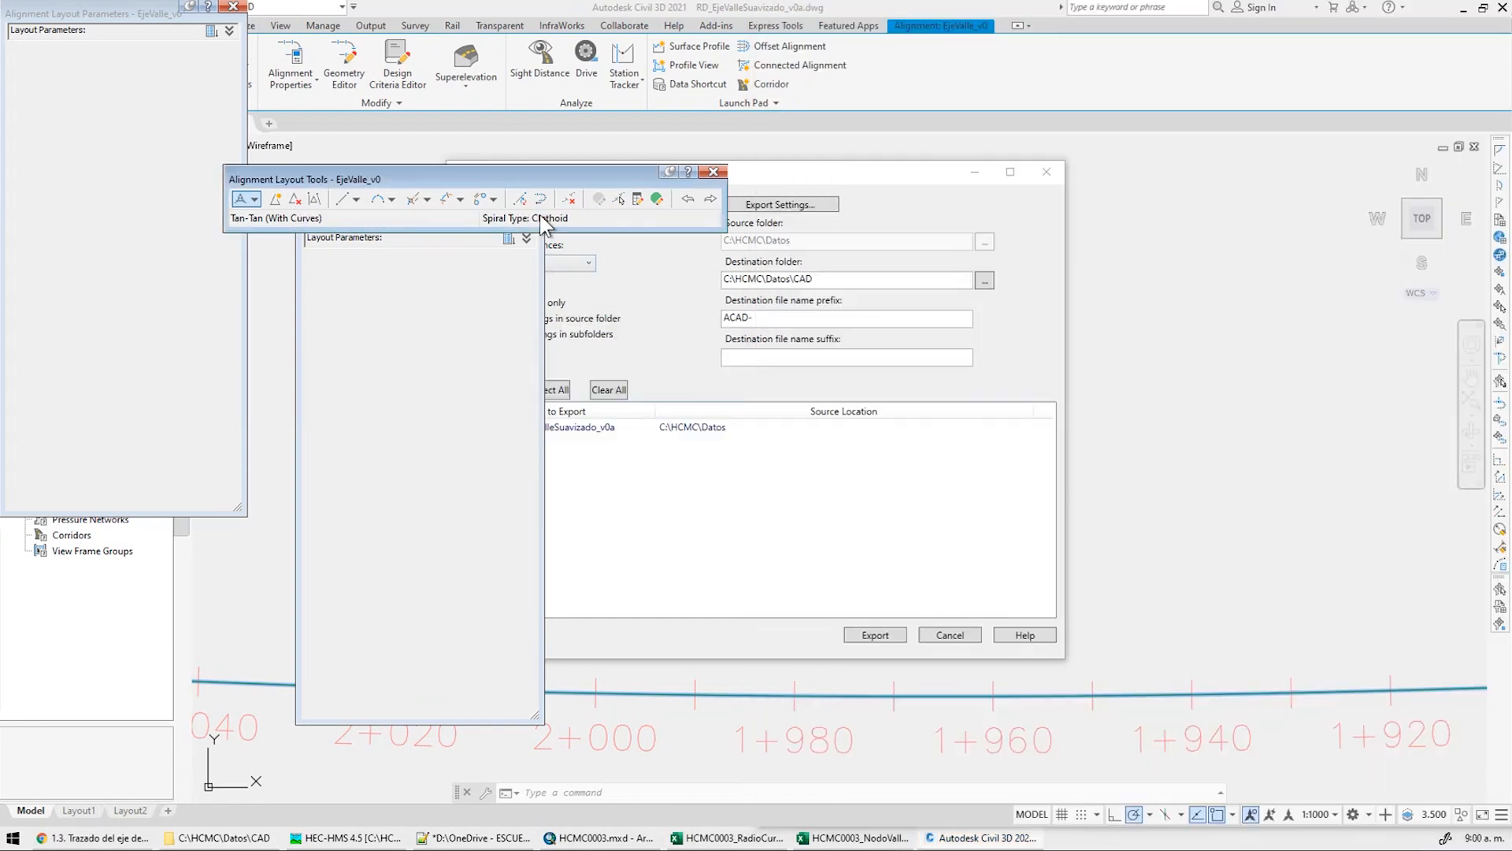
pyautogui.click(950, 634)
pyautogui.click(490, 300)
pyautogui.click(530, 213)
pyautogui.scroll(-5, 579, 330)
pyautogui.press('Escape')
# Add ACAD-RD_EjeValleSuavizado_v0a-Model.dwg from the CAD folder to the ArcMap map
pyautogui.click(1464, 11)
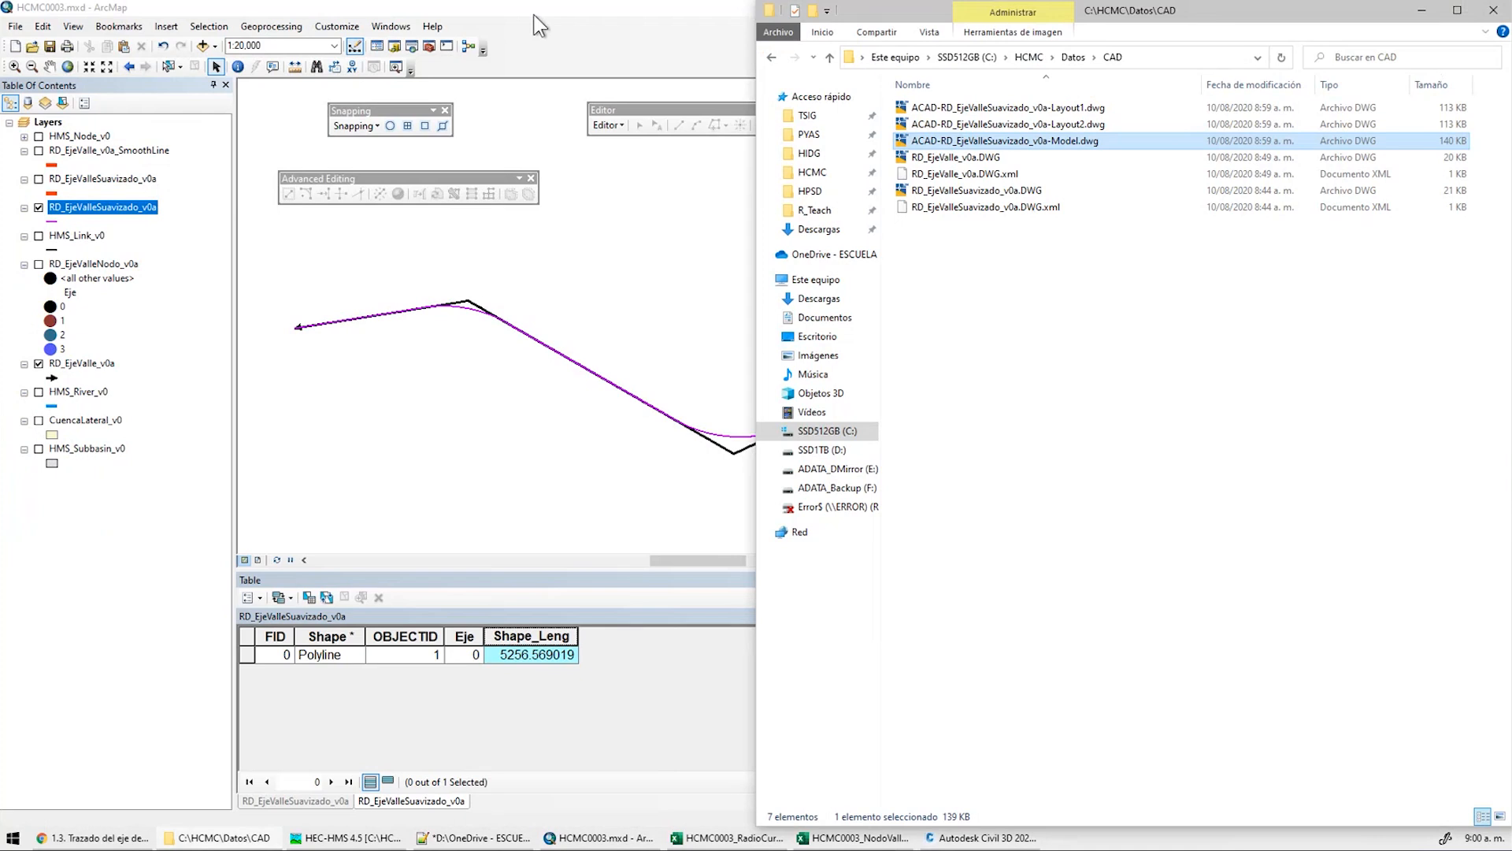
pyautogui.click(537, 16)
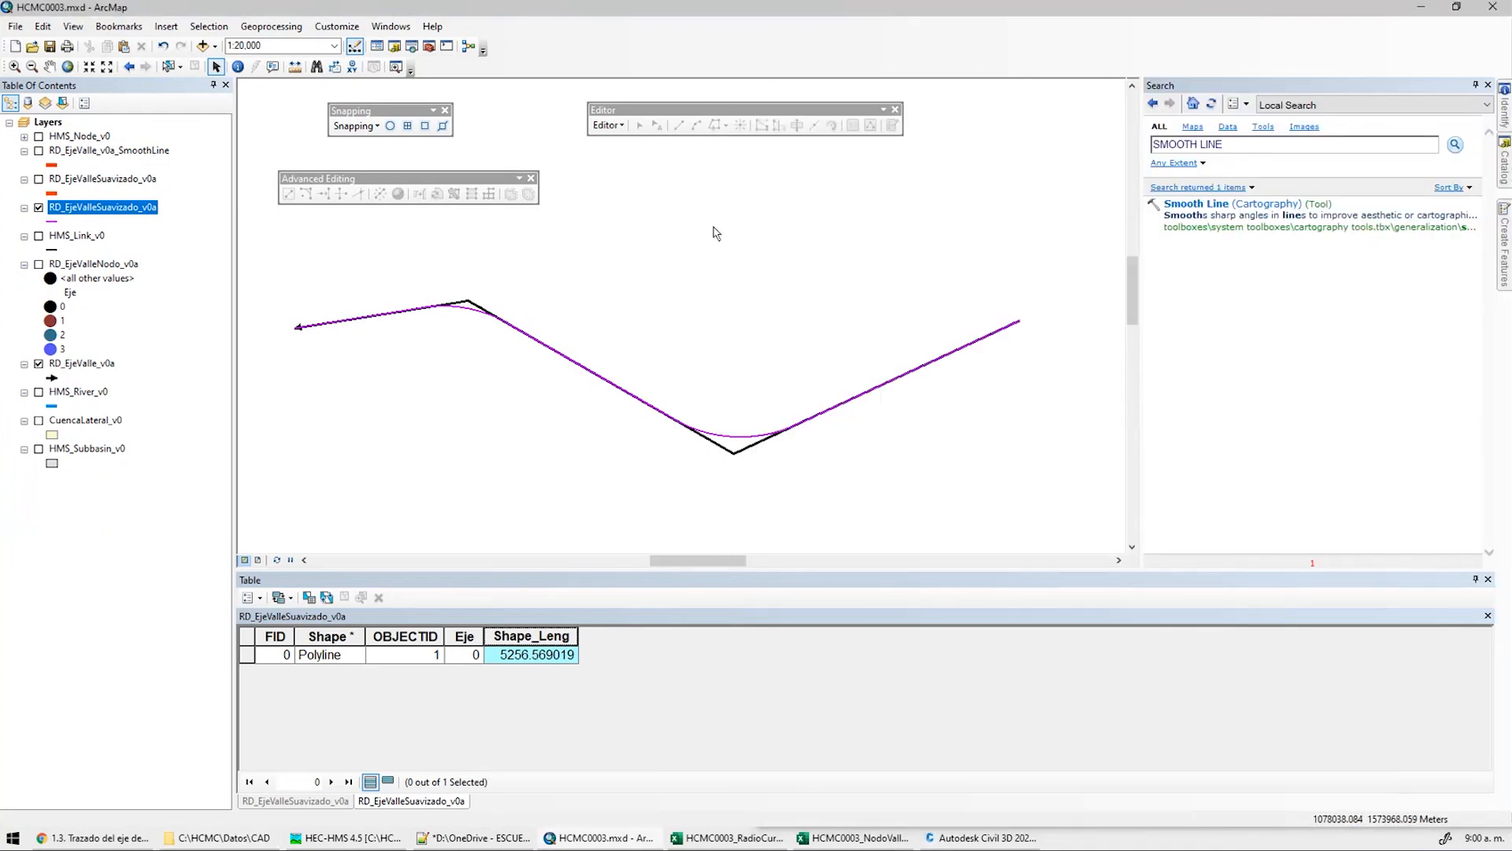
pyautogui.click(202, 45)
pyautogui.press('Escape')
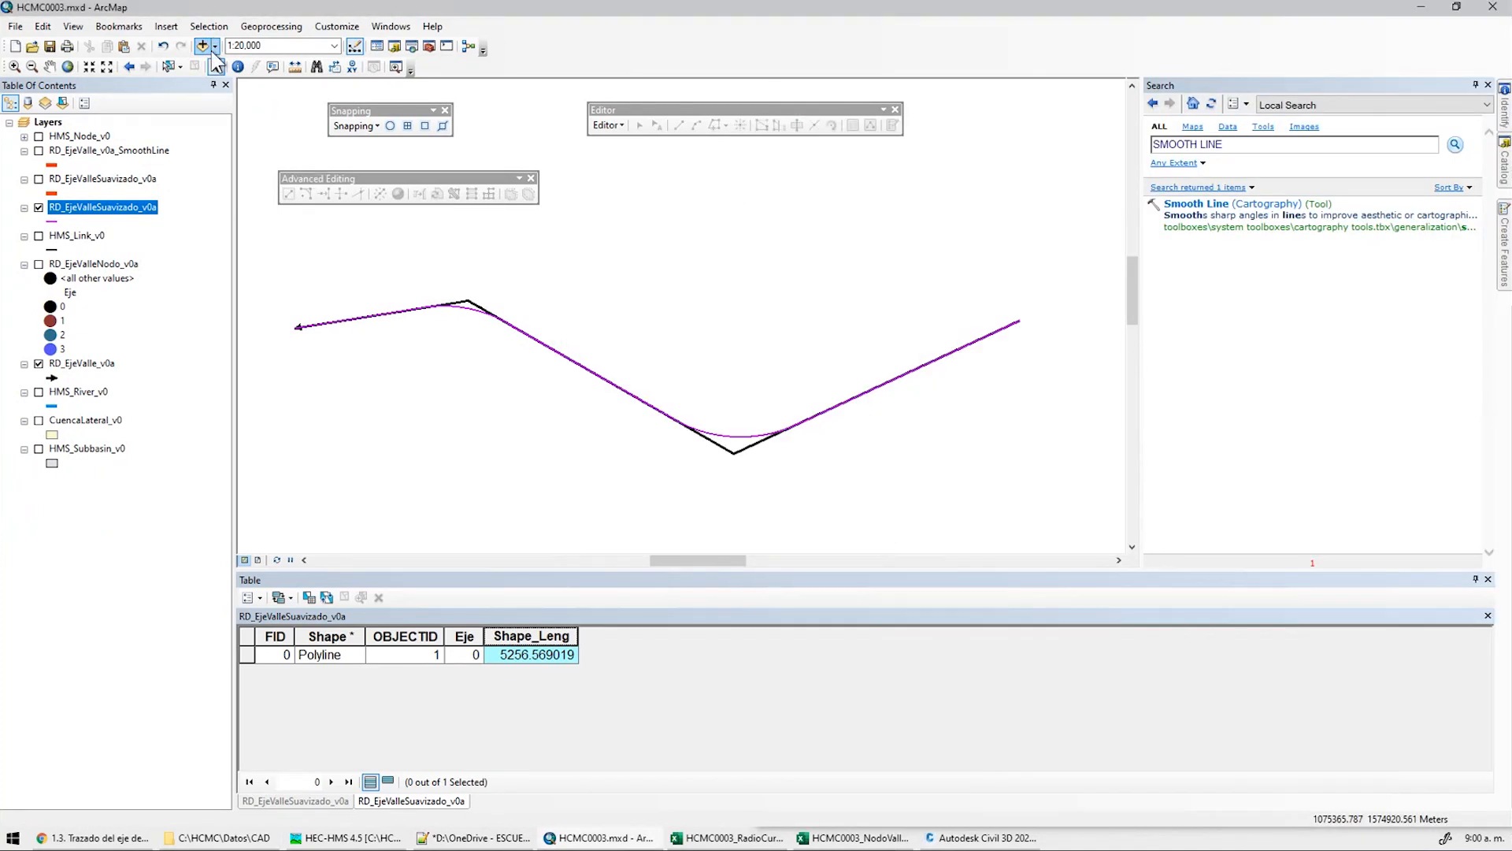
pyautogui.click(15, 26)
pyautogui.moveTo(87, 152)
pyautogui.click(426, 152)
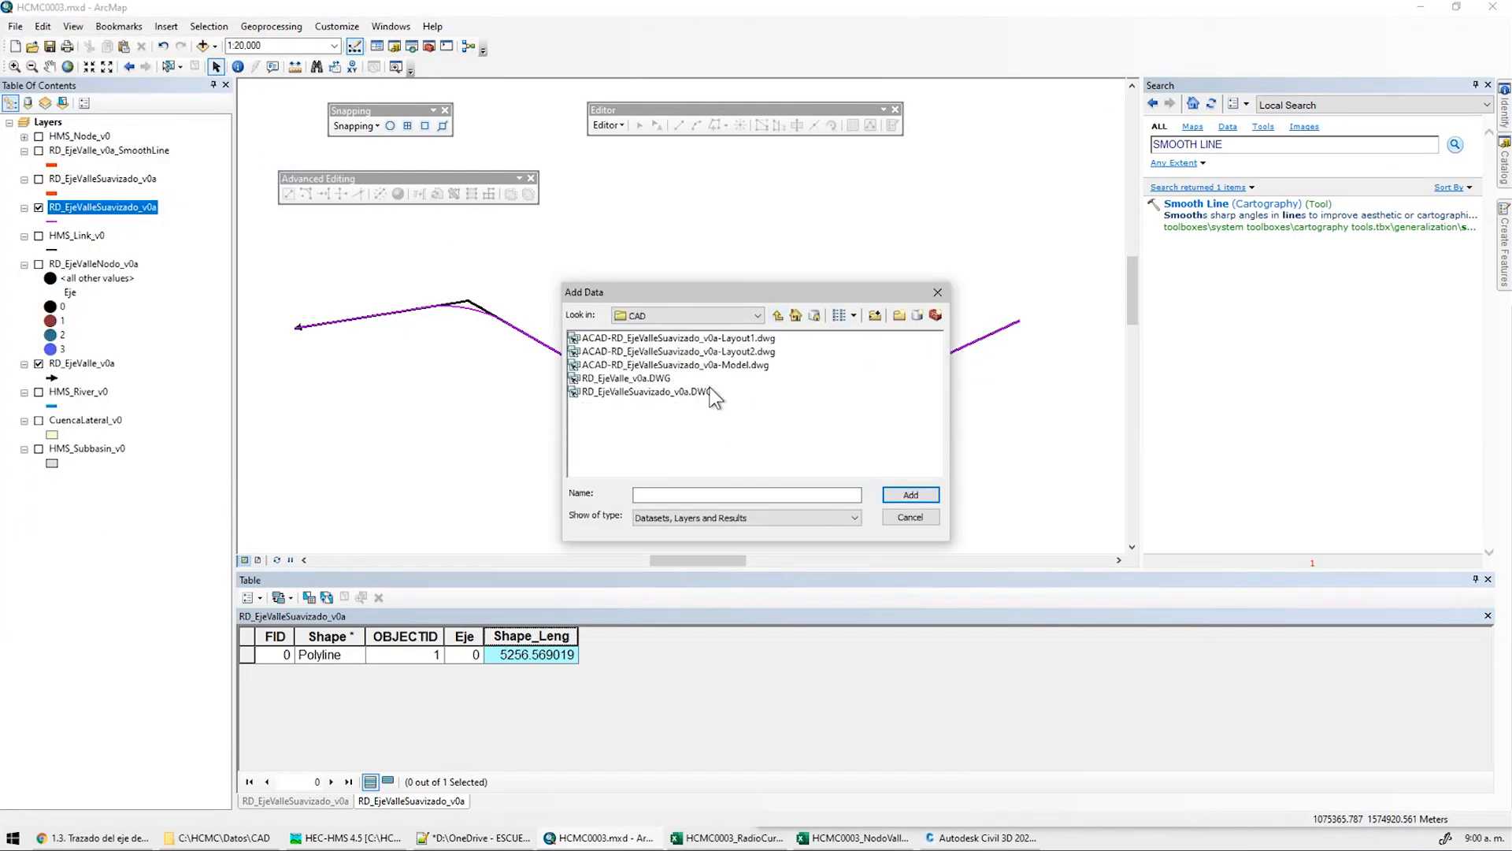
pyautogui.click(744, 365)
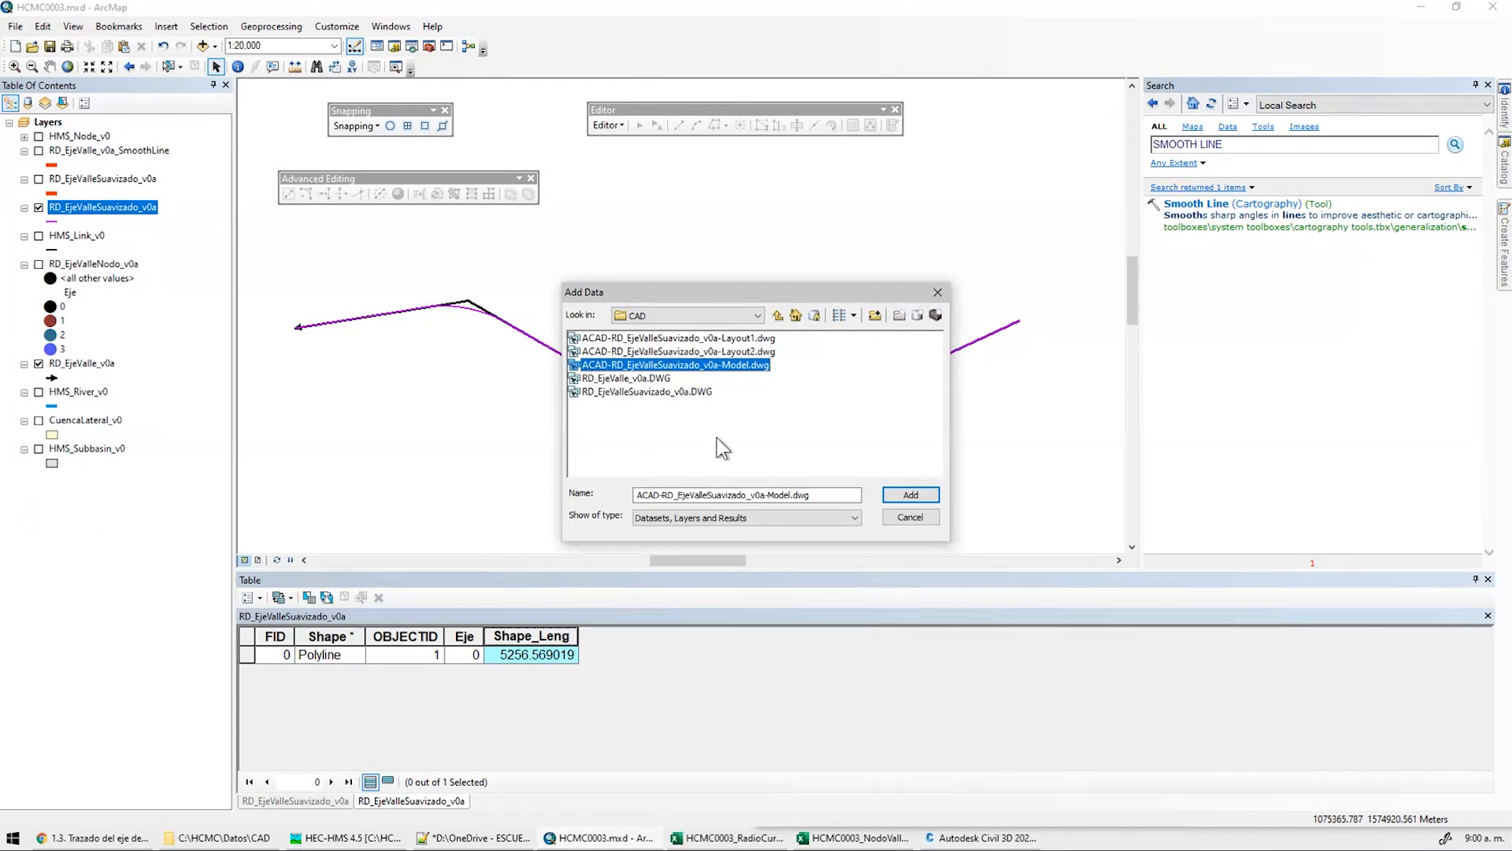
pyautogui.click(910, 495)
pyautogui.click(867, 491)
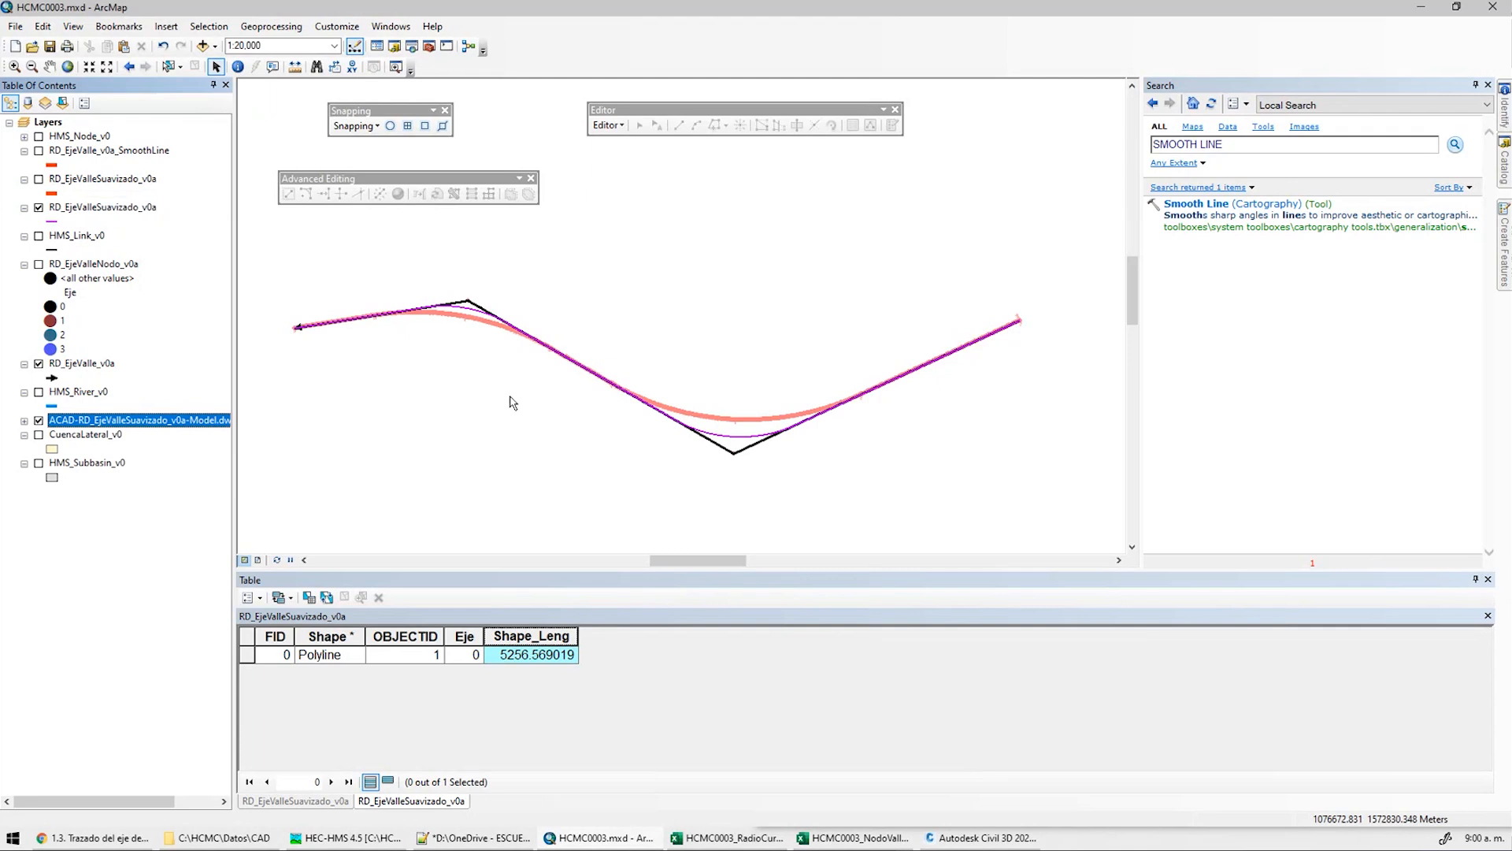
# Select the CAD alignment line and show the red RD_EjeValleSuavizado_v0a layer beside it
pyautogui.scroll(3, 664, 392)
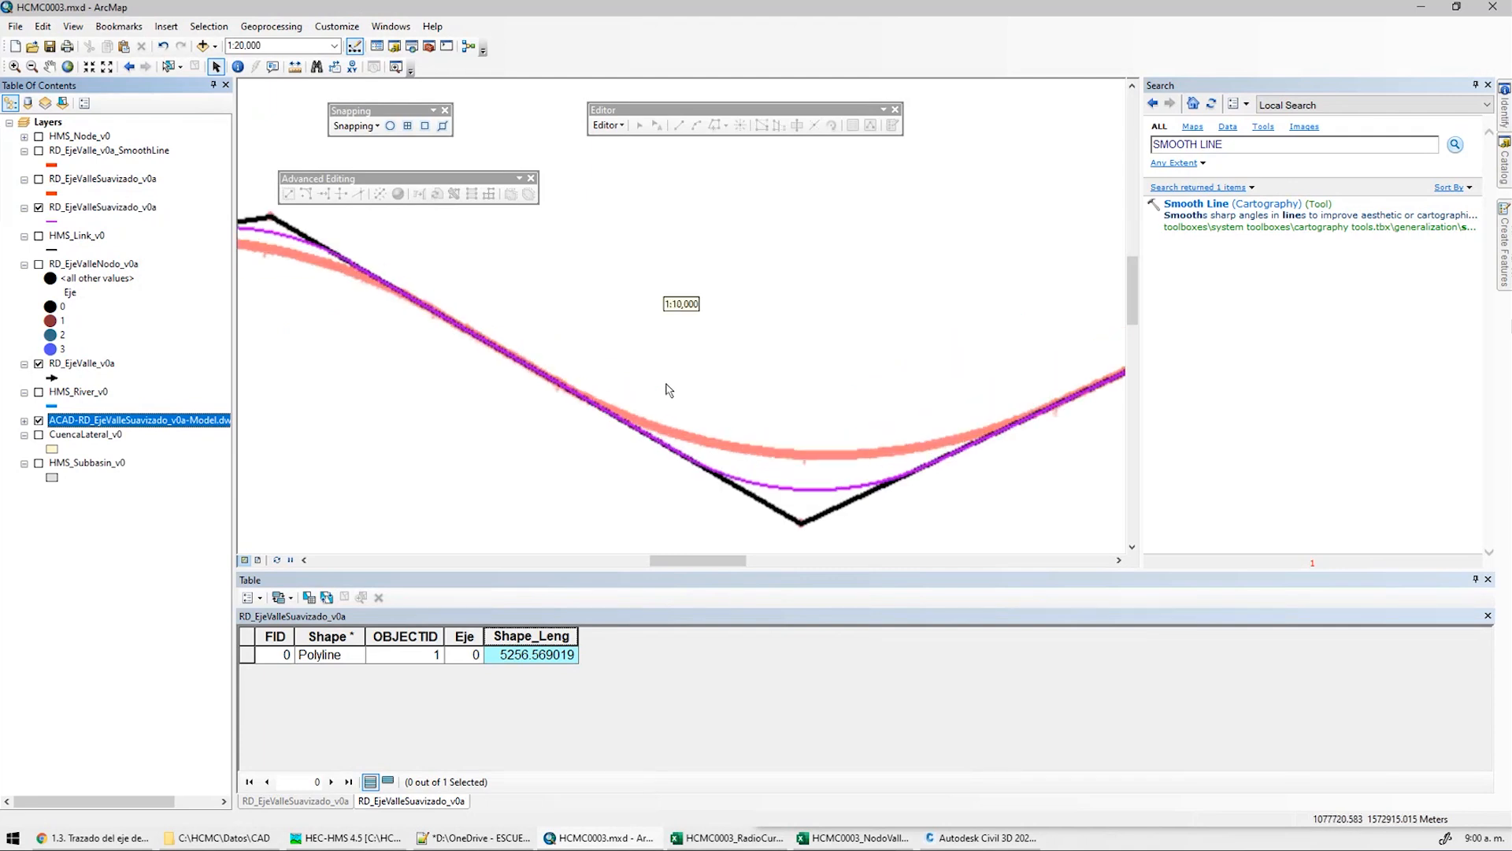
pyautogui.scroll(-1, 672, 407)
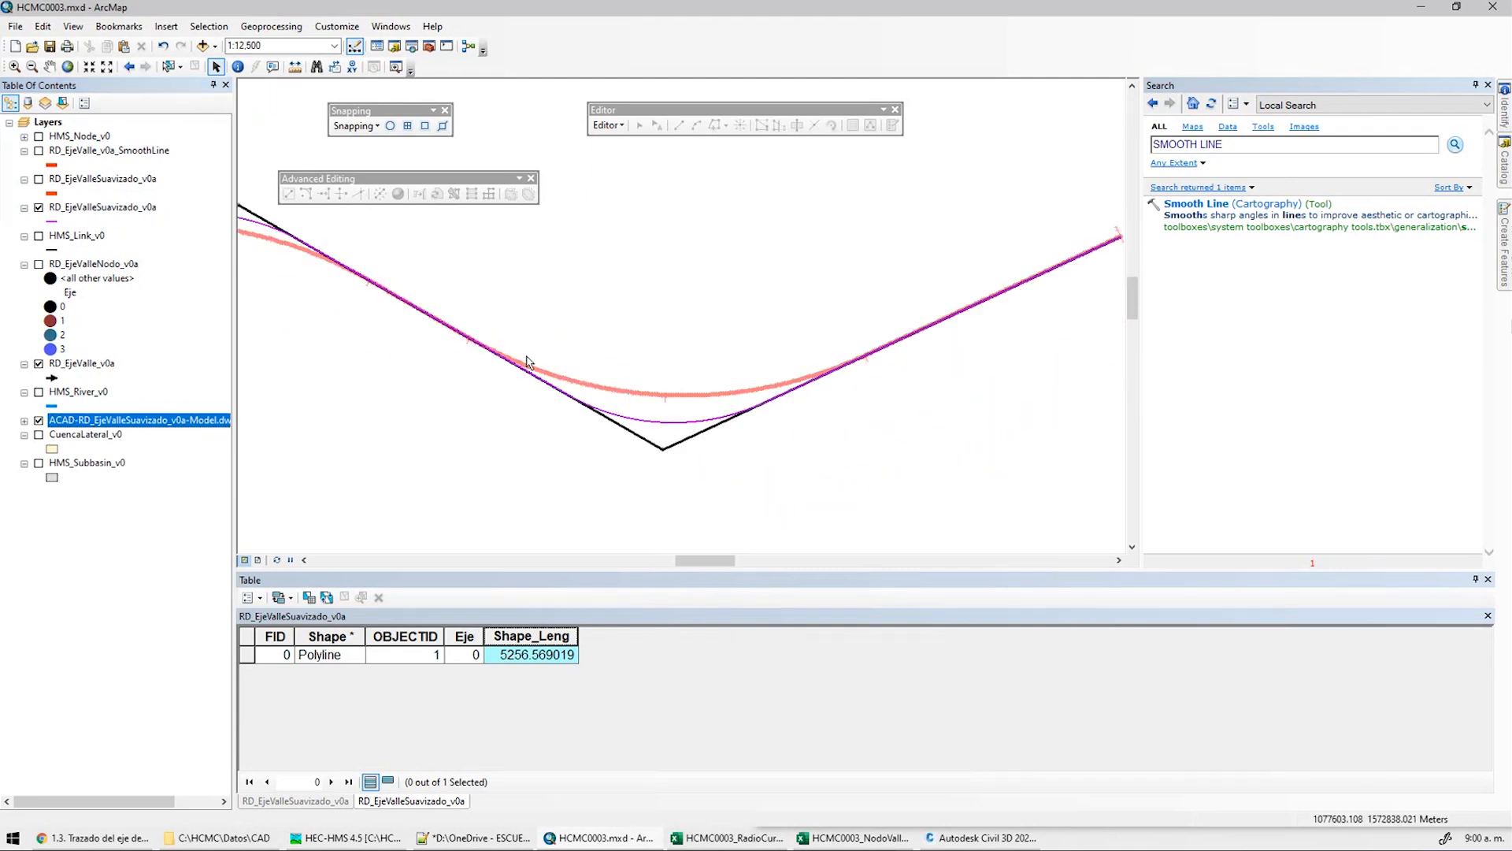
pyautogui.moveTo(878, 439); pyautogui.dragTo(402, 267, button='middle')
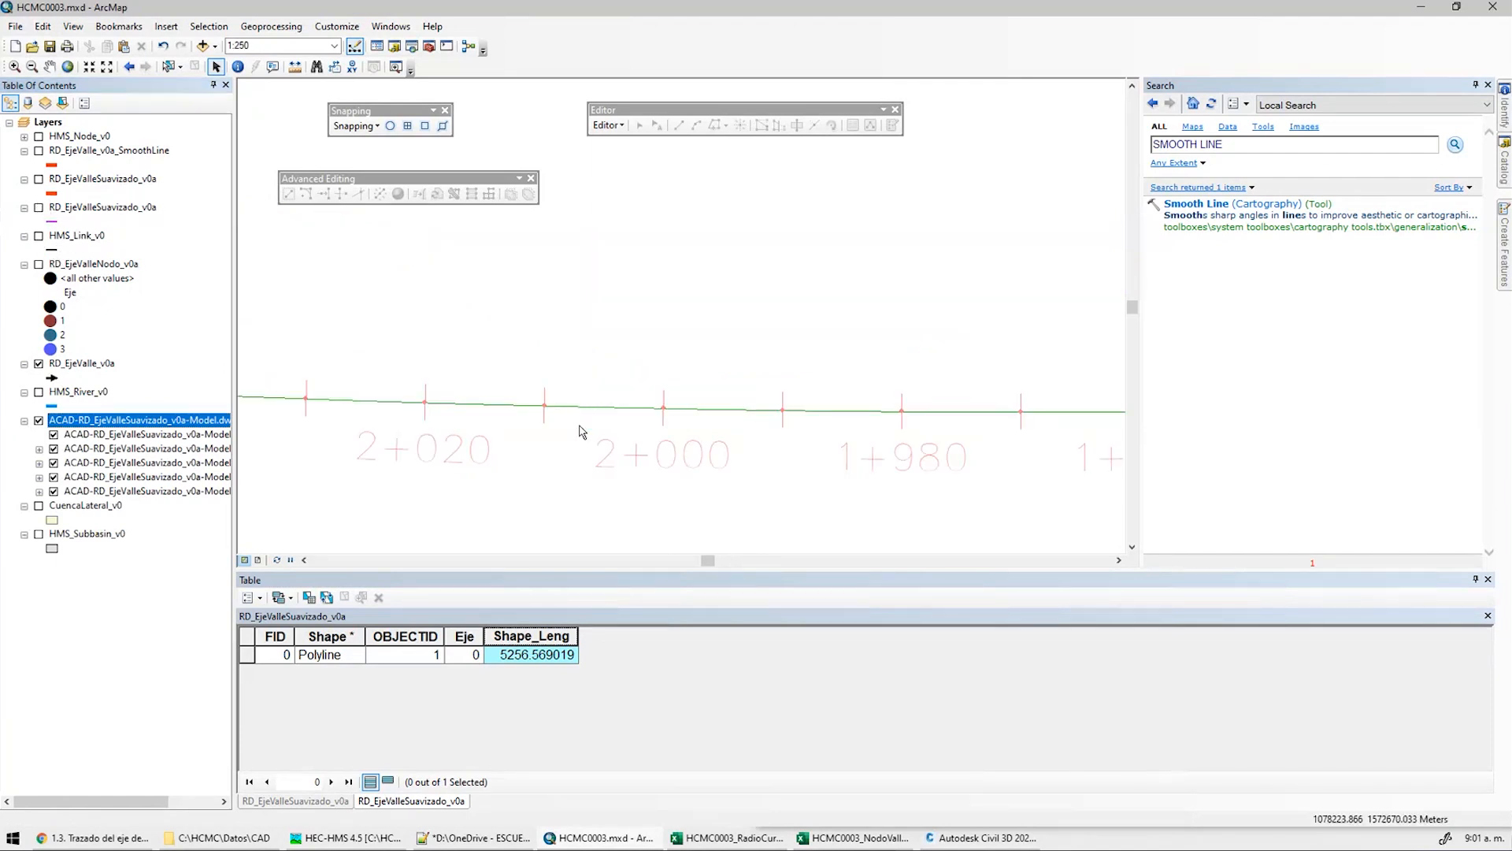
pyautogui.click(168, 67)
pyautogui.moveTo(665, 440); pyautogui.dragTo(598, 398)
pyautogui.scroll(10, 685, 445)
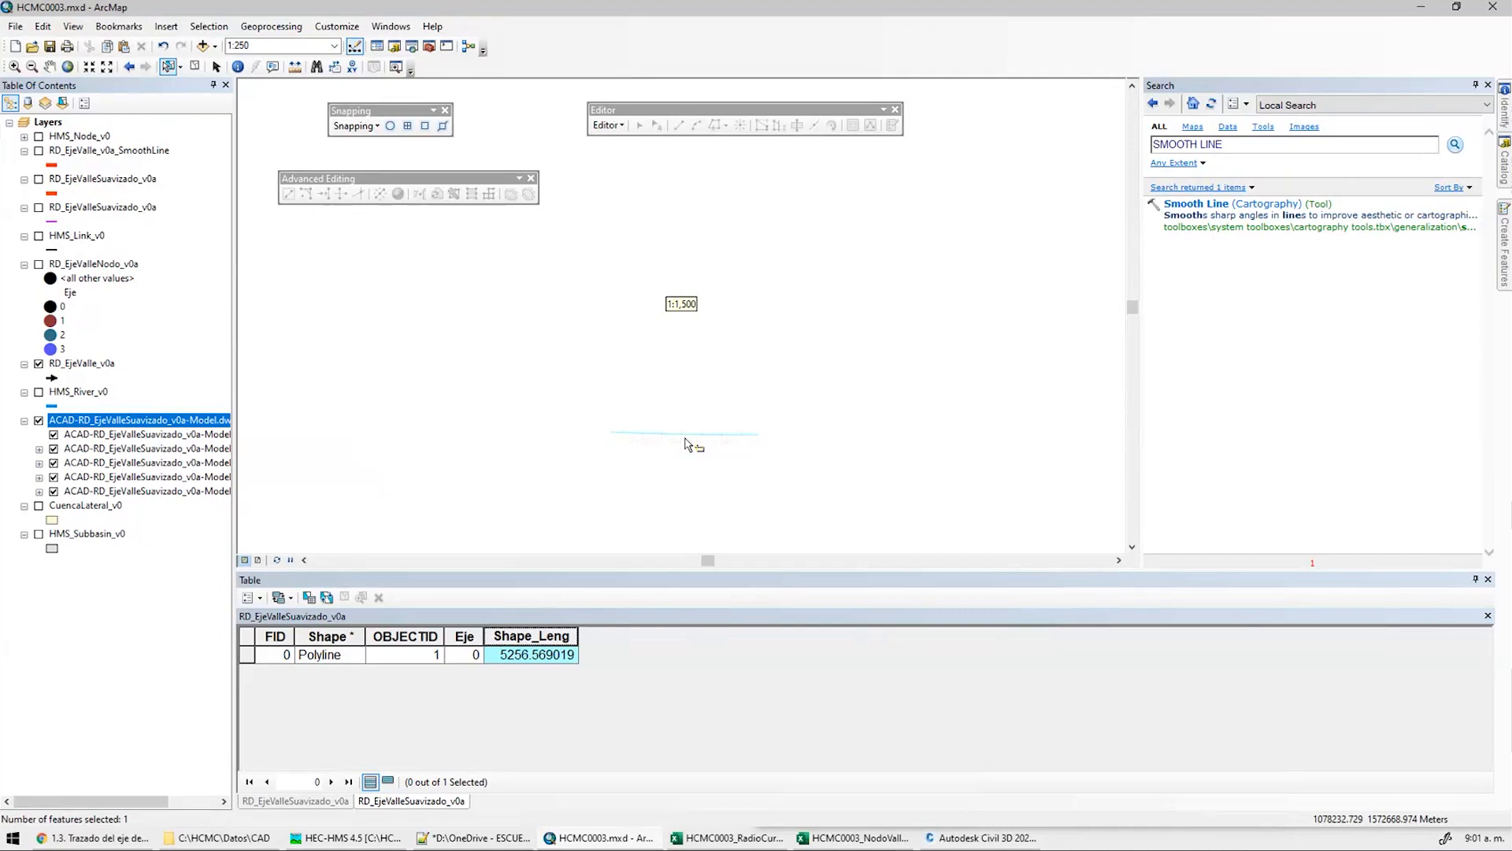
pyautogui.scroll(-4, 815, 345)
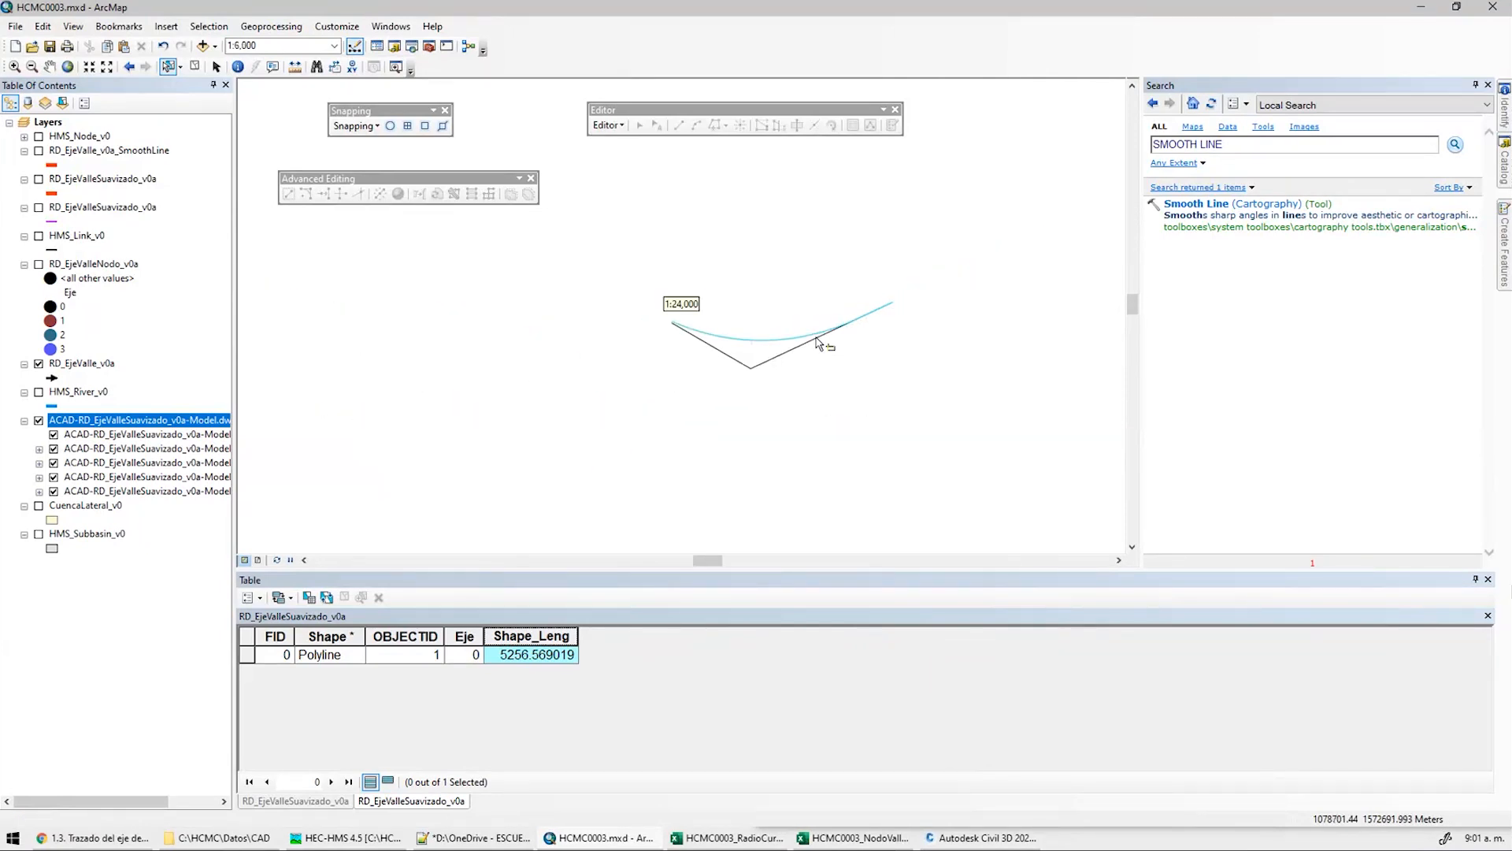
pyautogui.click(39, 179)
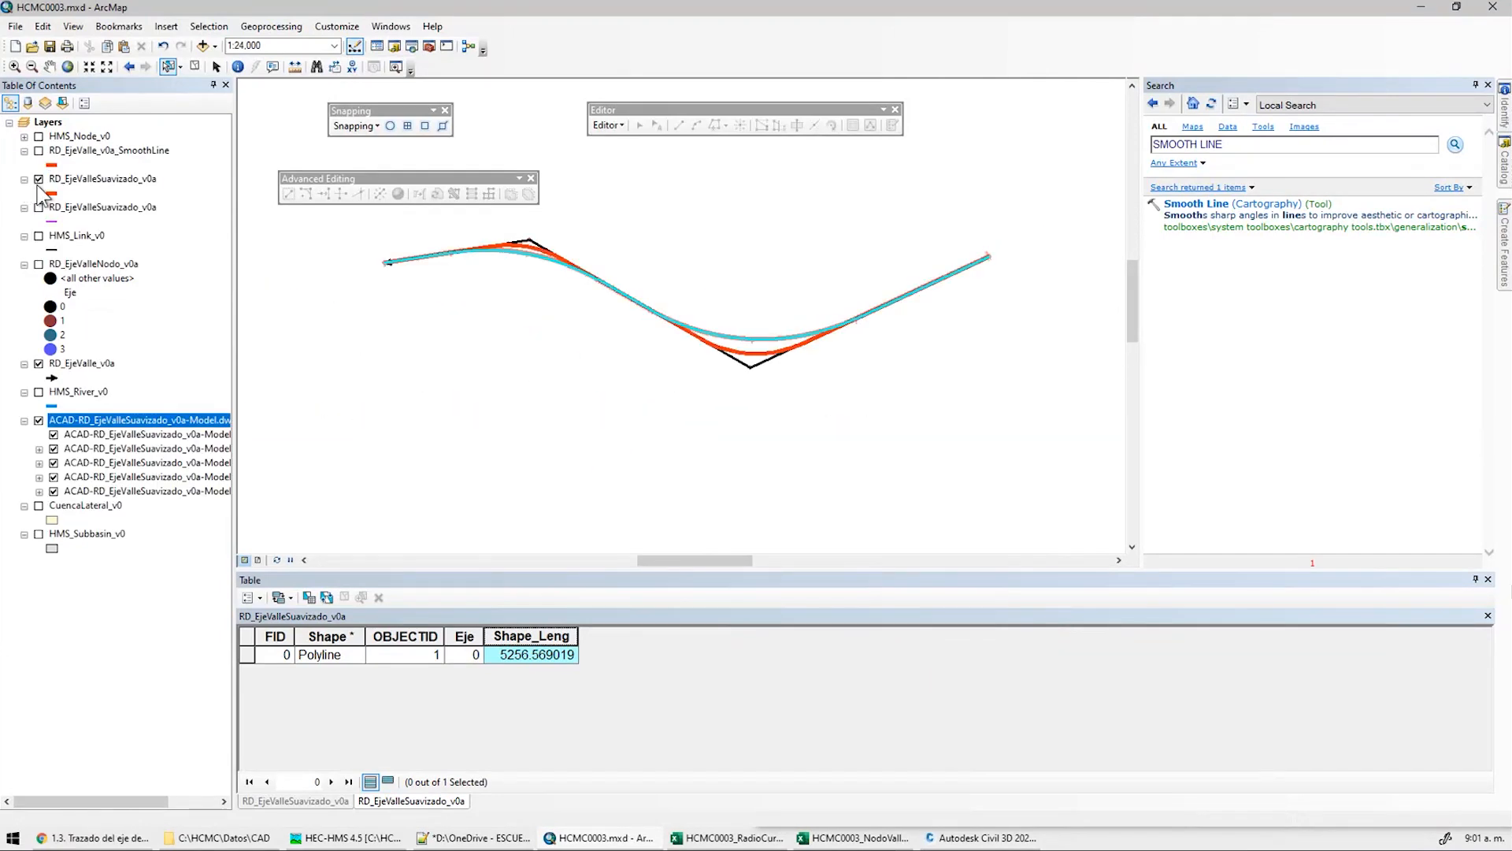
pyautogui.scroll(-3, 749, 328)
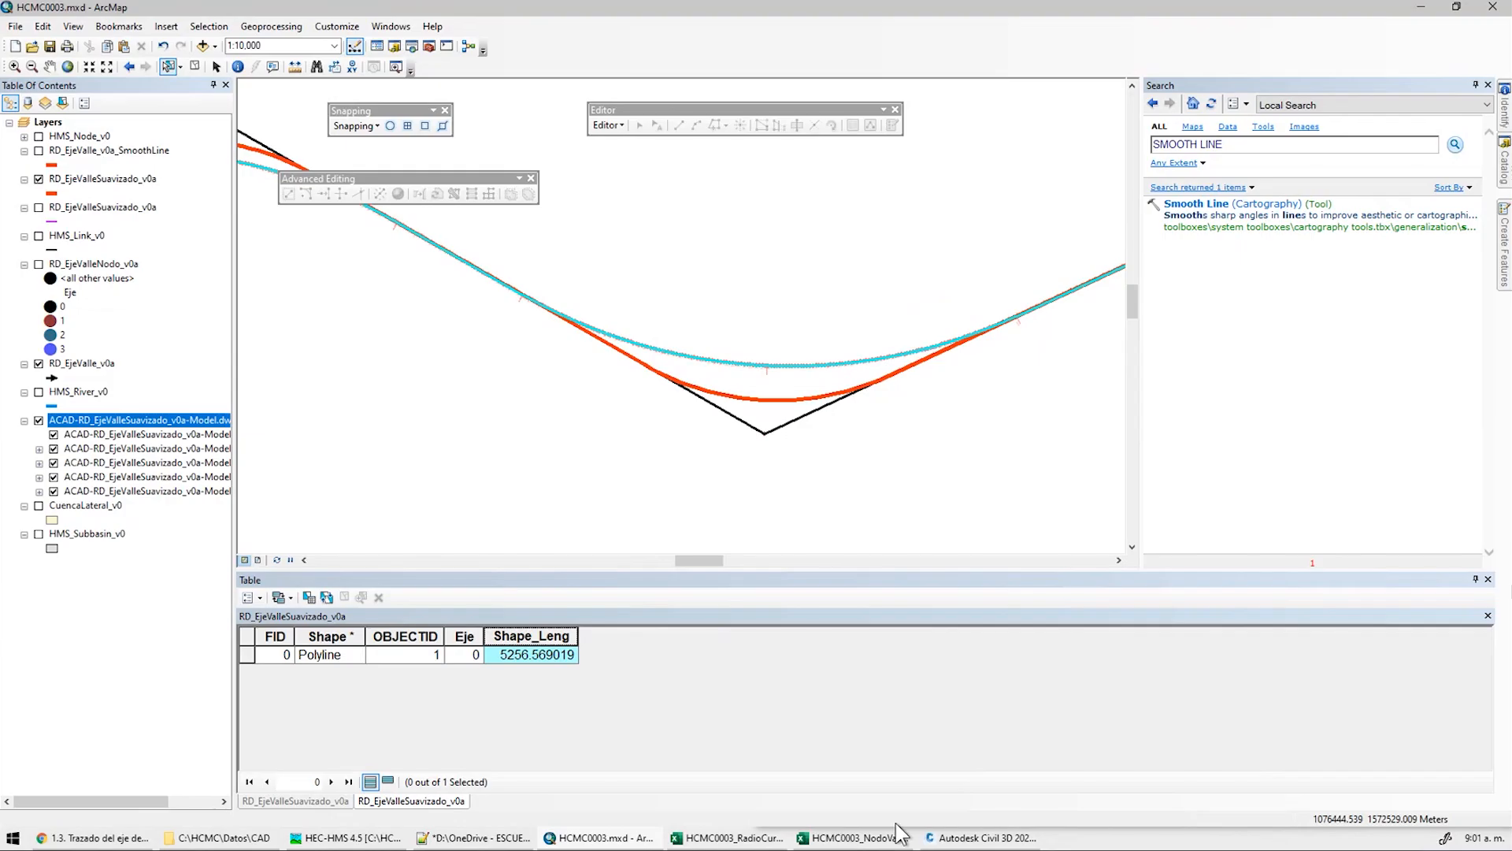
# Check the two curve radii in Civil 3D's alignment table, then return to ArcMap
pyautogui.click(949, 839)
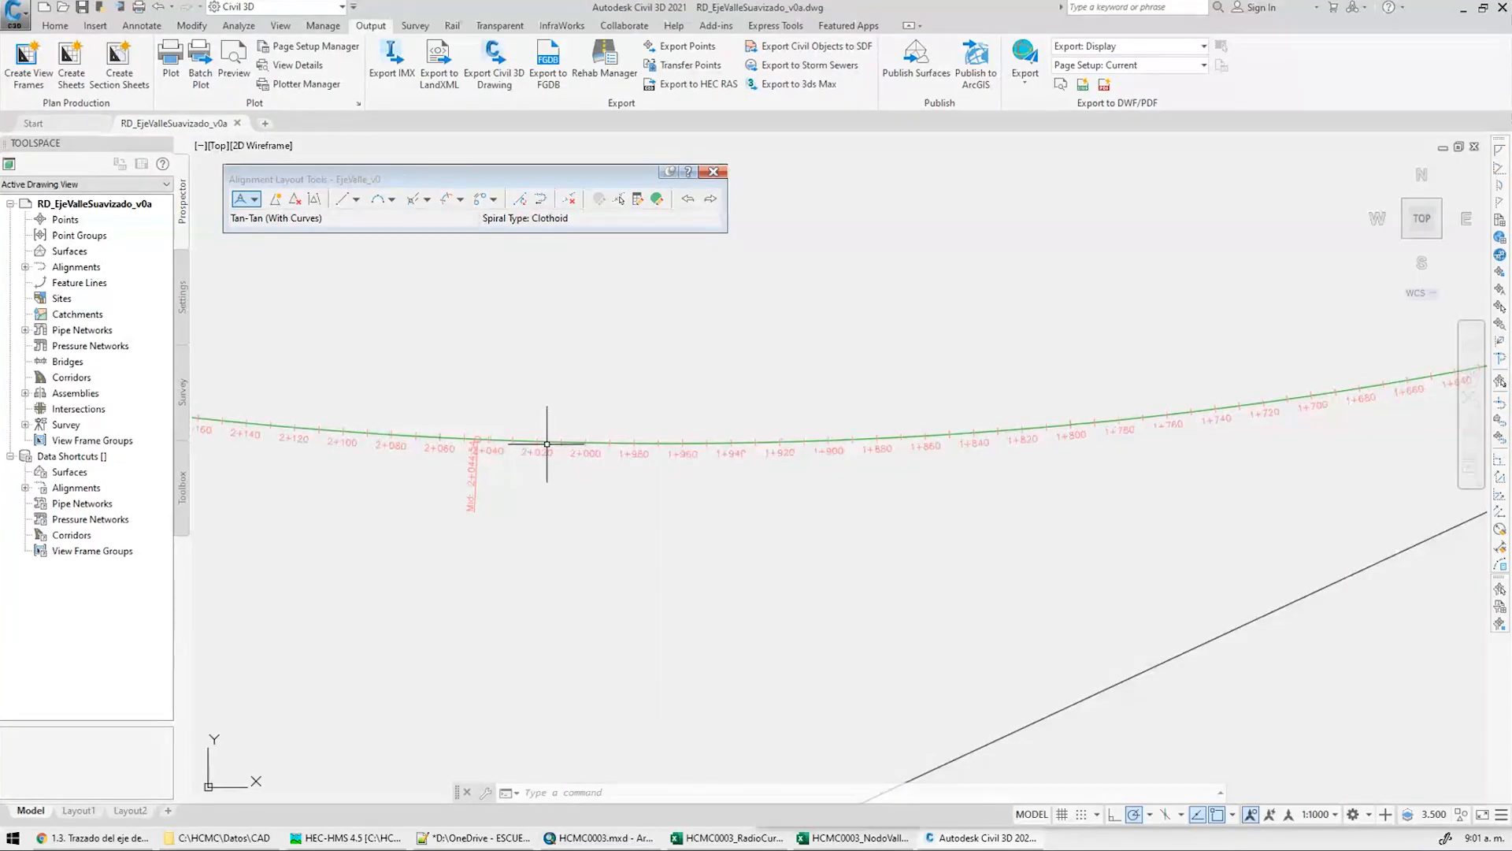
pyautogui.click(548, 444)
pyautogui.scroll(8, 548, 444)
pyautogui.click(657, 199)
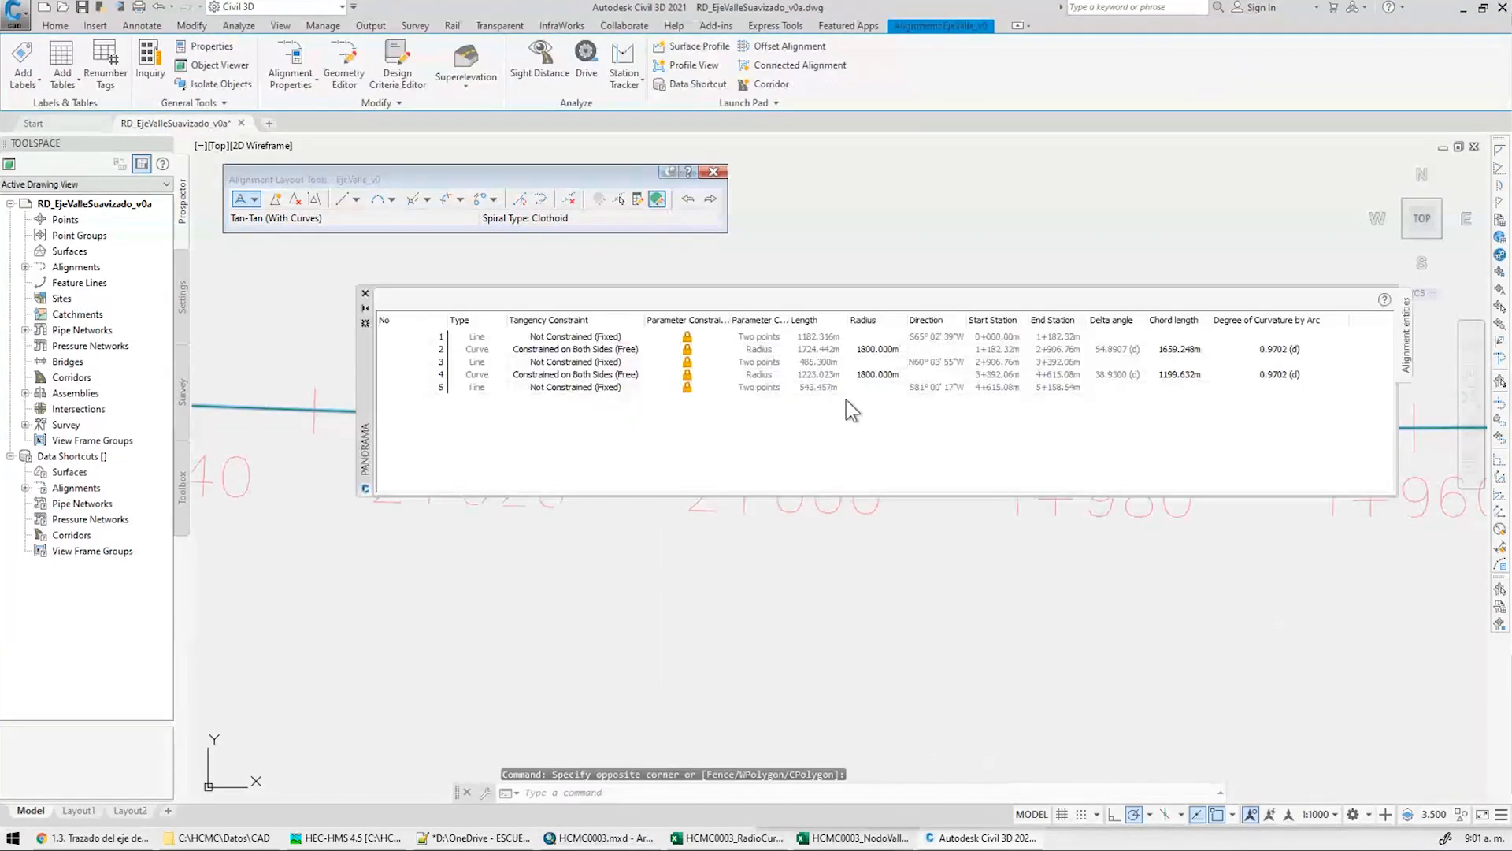
pyautogui.click(895, 351)
pyautogui.click(880, 374)
pyautogui.press('Escape')
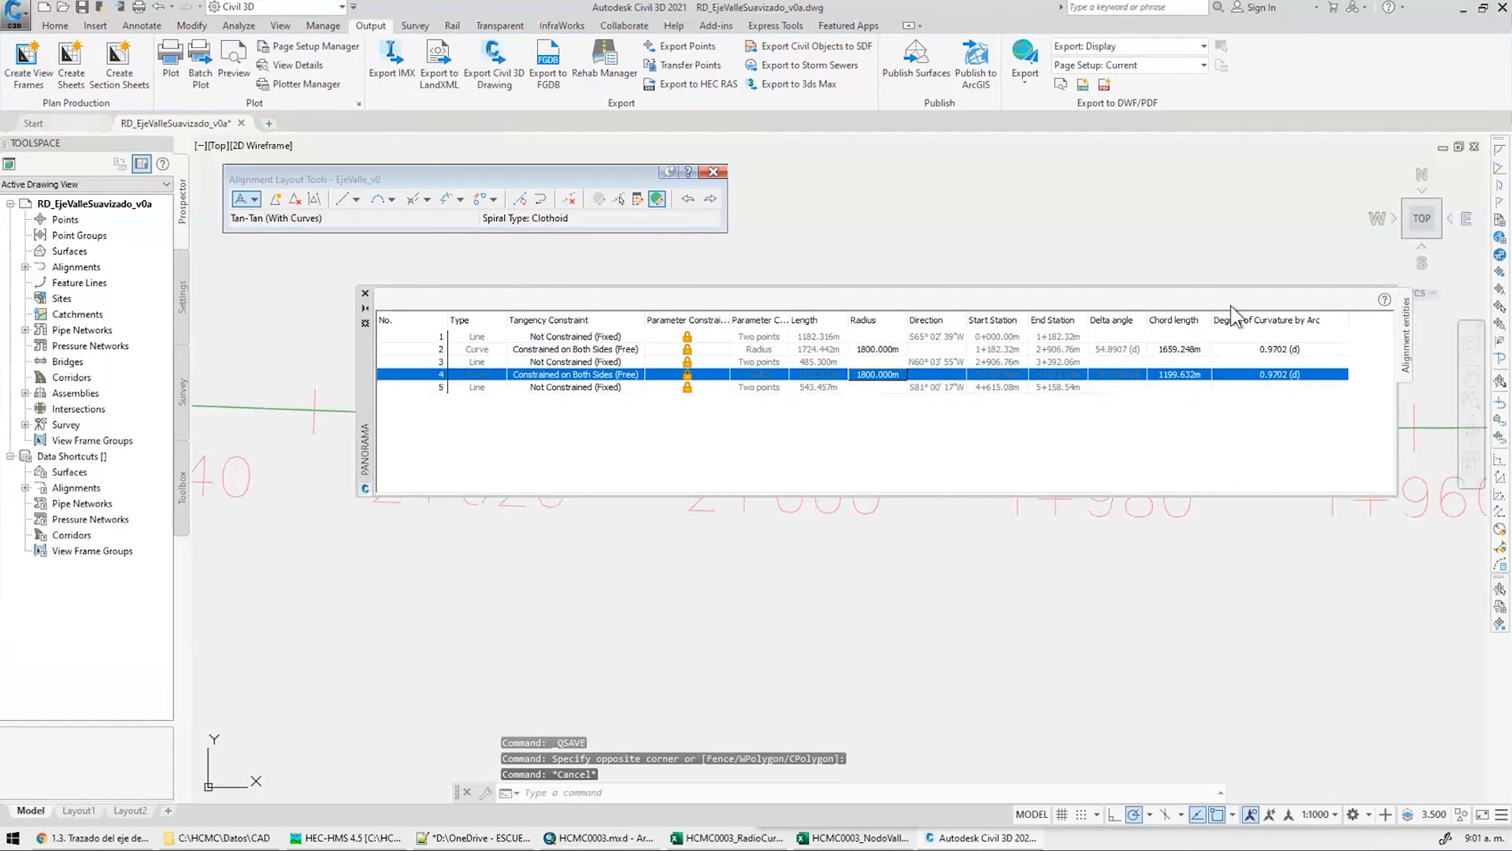
pyautogui.click(365, 293)
pyautogui.hotkey('alt', 'Tab')
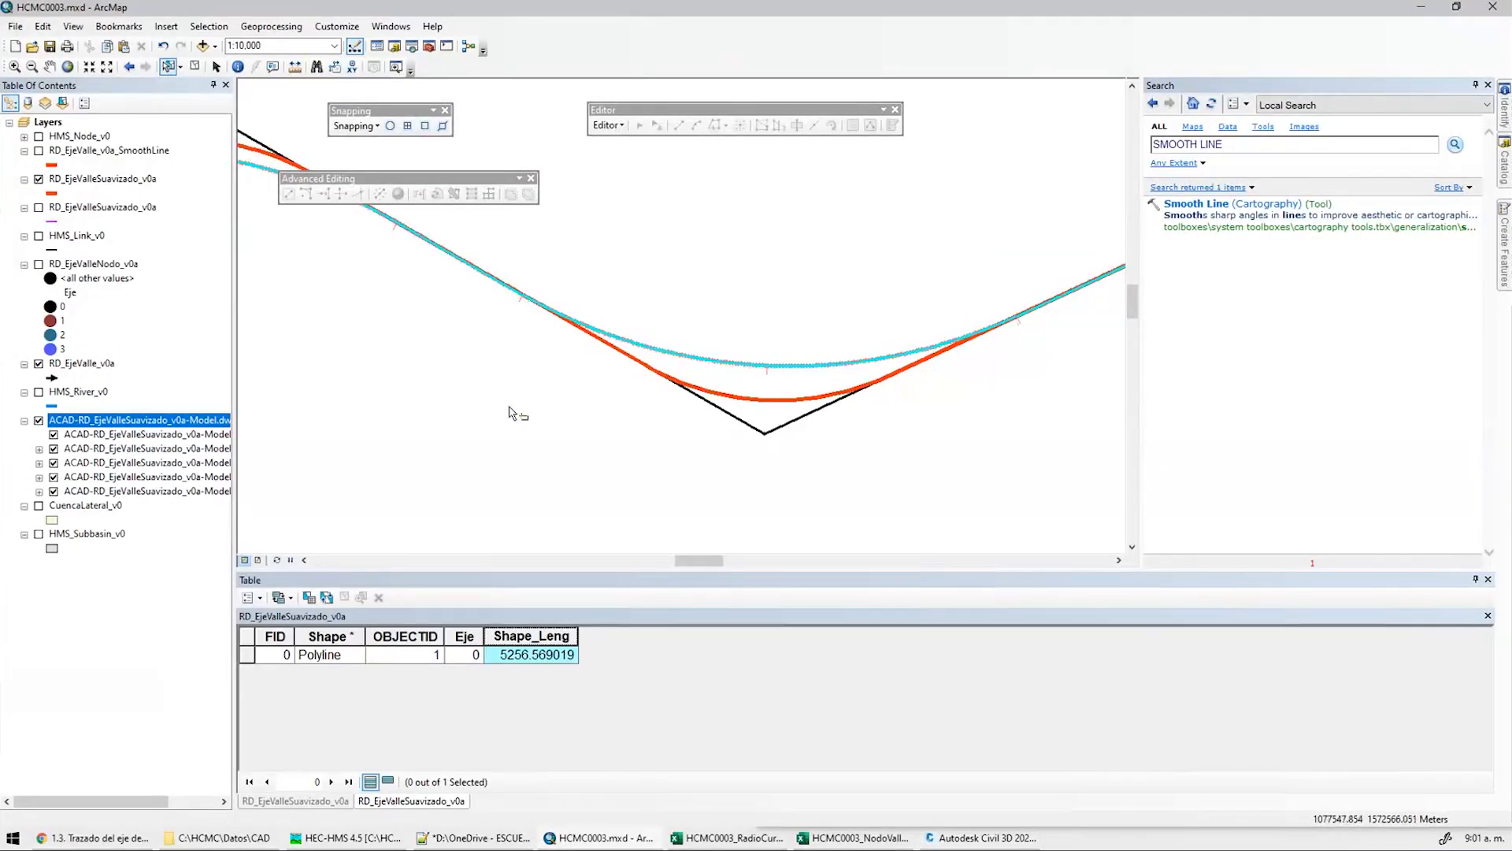
# Hide the CAD and smoothed layers and start Export Data on RD_EjeValle_v0a
pyautogui.click(39, 420)
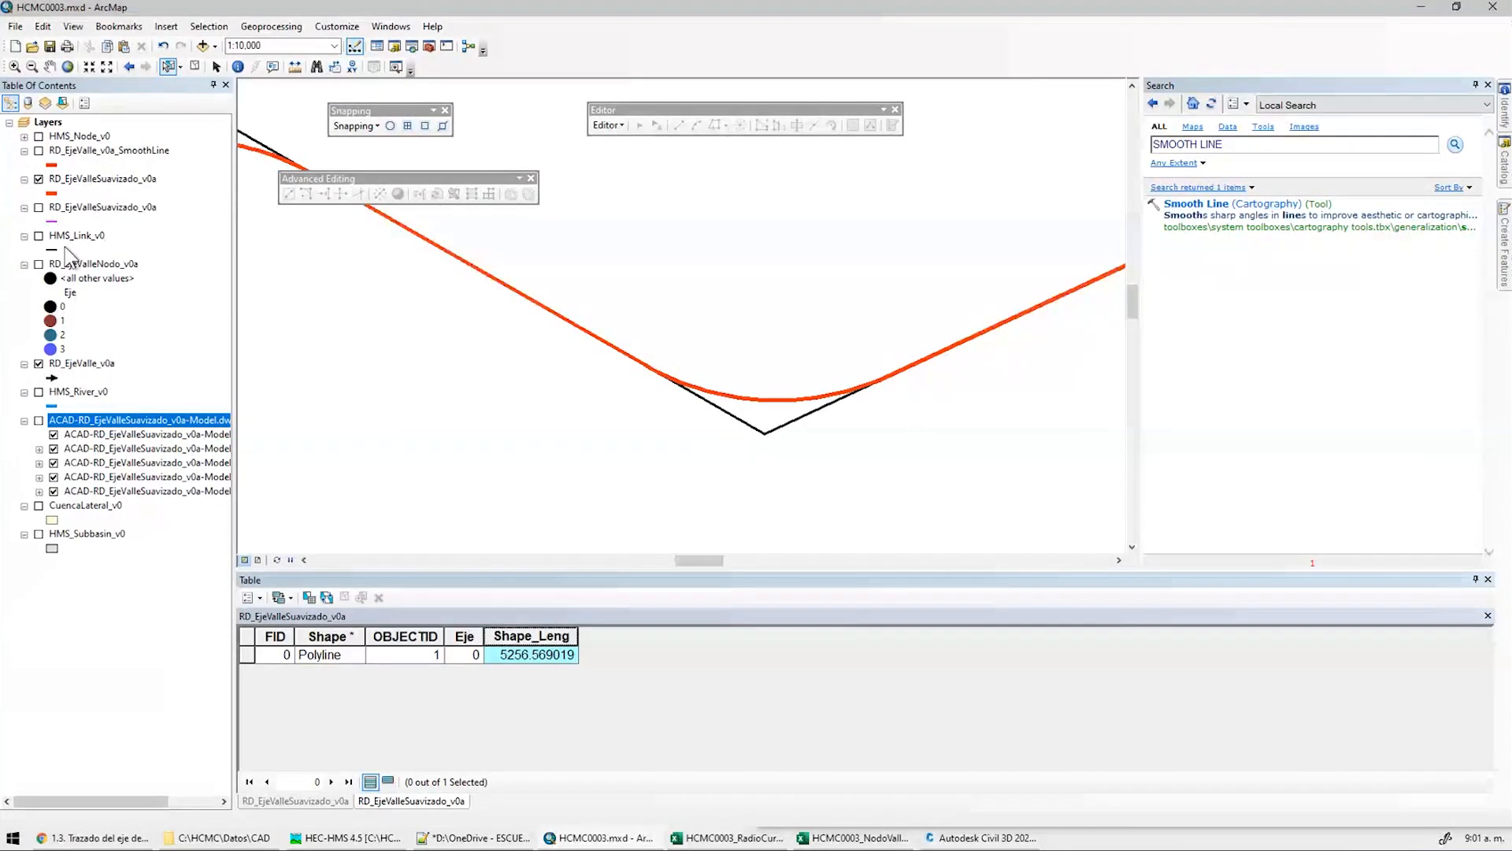
pyautogui.click(39, 179)
pyautogui.click(108, 365)
pyautogui.scroll(-3, 674, 330)
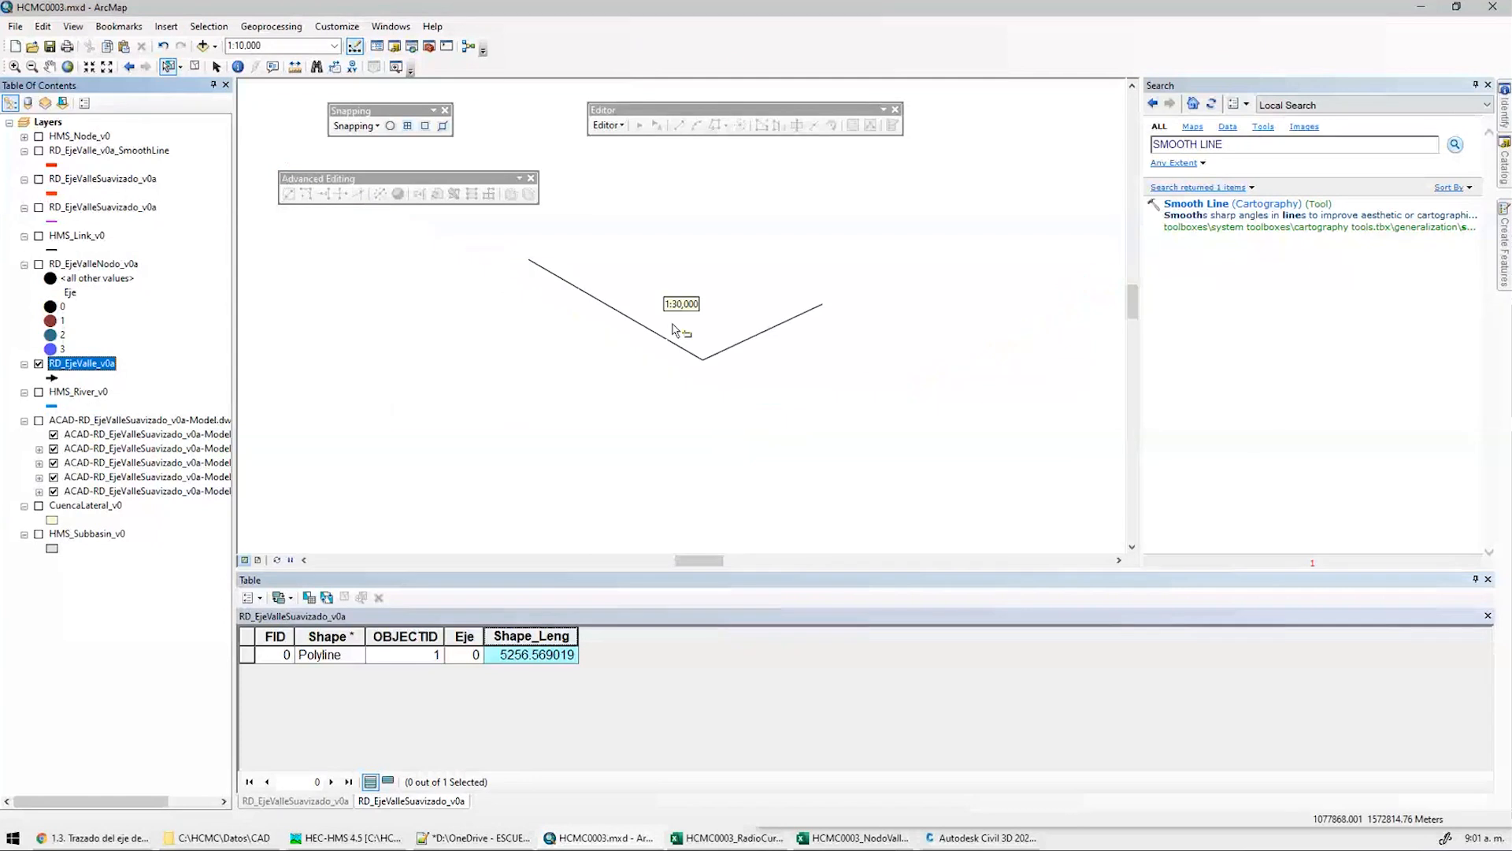
pyautogui.rightClick(69, 364)
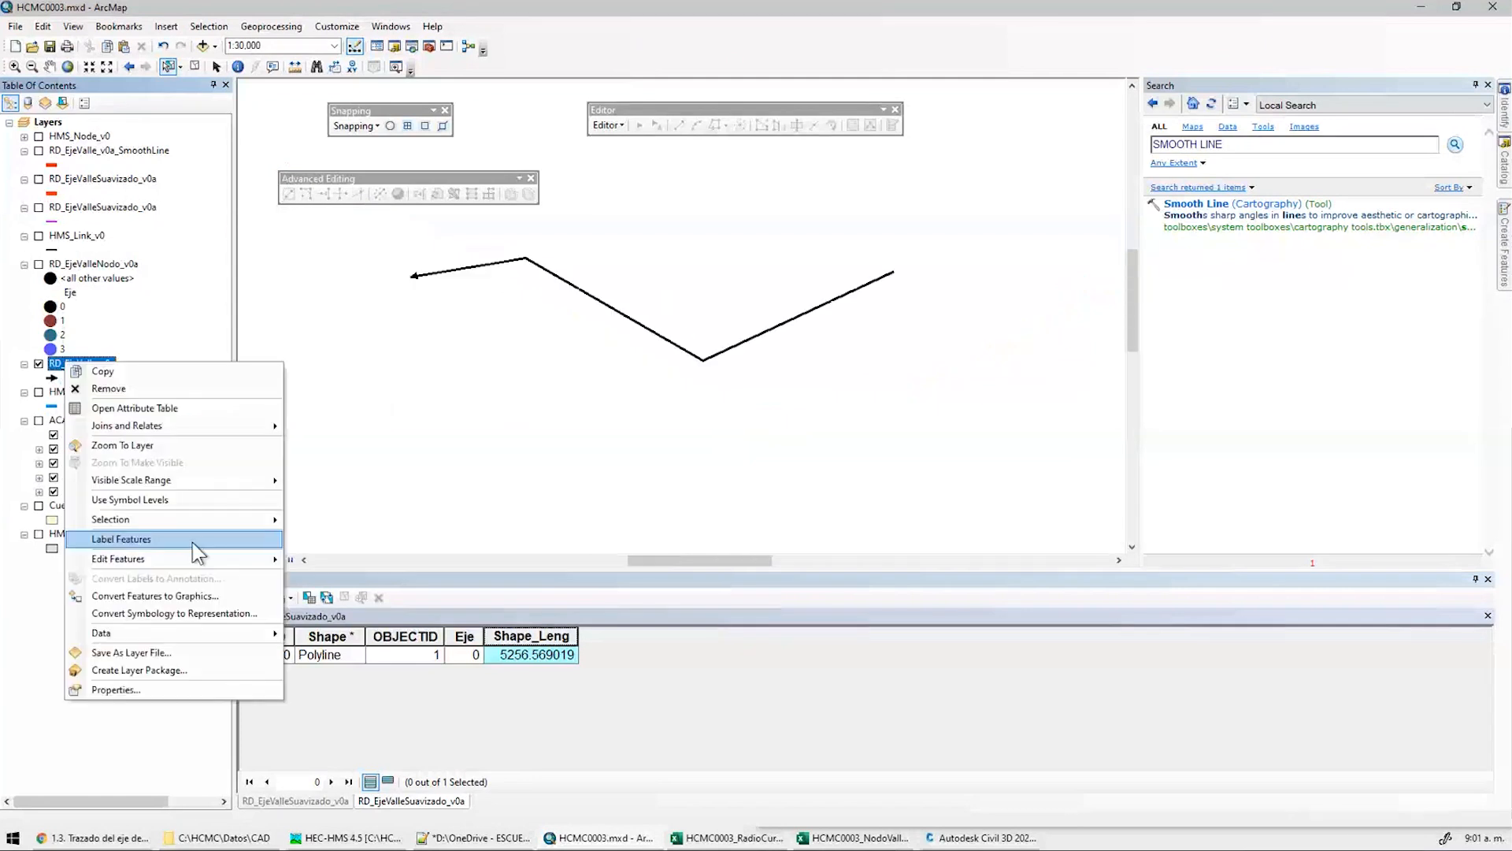
pyautogui.moveTo(100, 633)
pyautogui.click(330, 634)
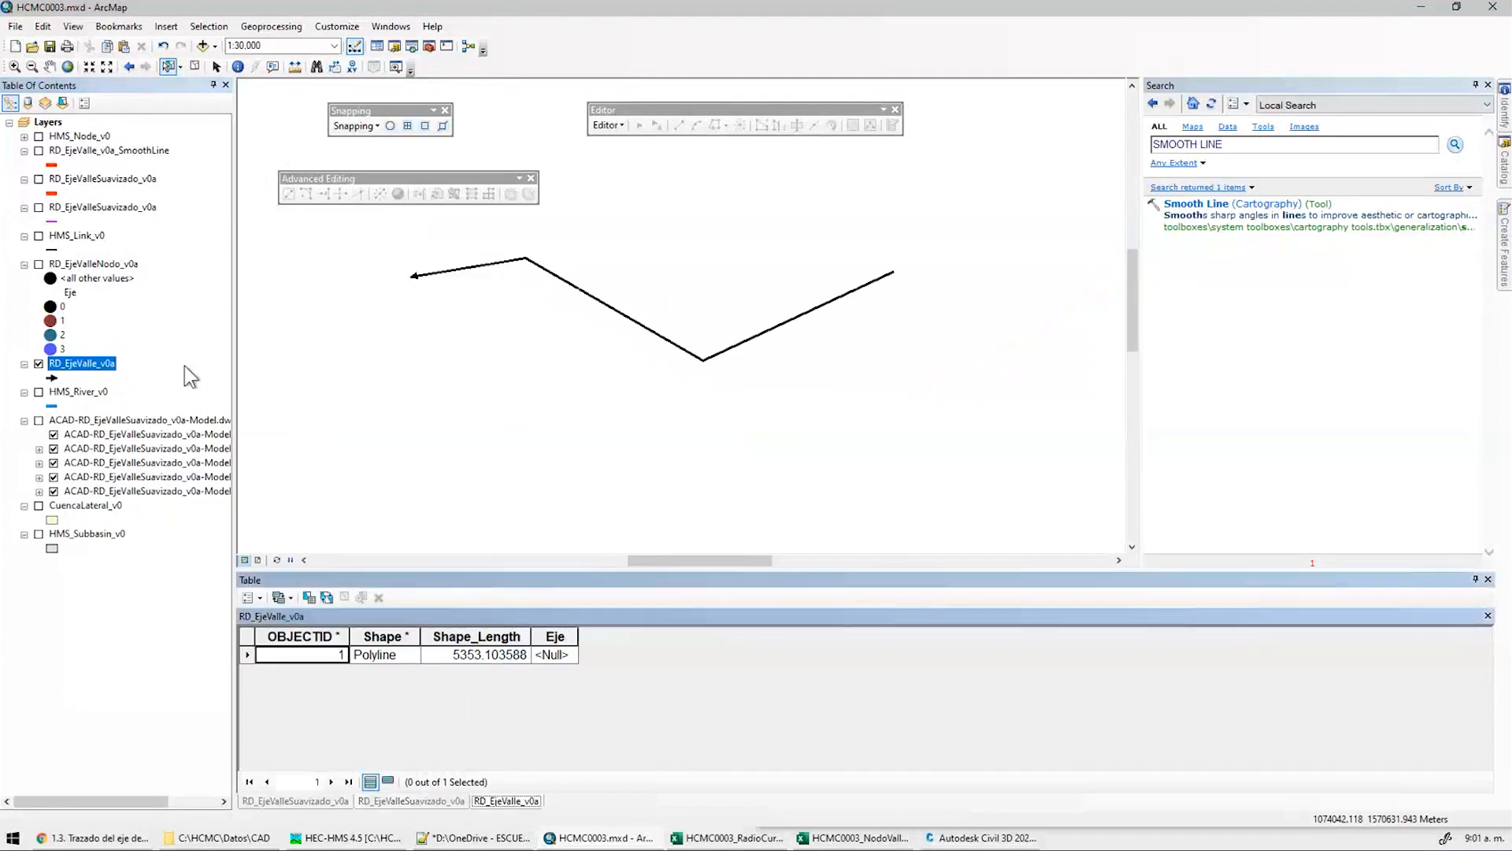
# Save the export as RD_EjeValleSuavizado_v0b in Geodatabase.gdb/CAPAS and add it to the map
pyautogui.click(890, 446)
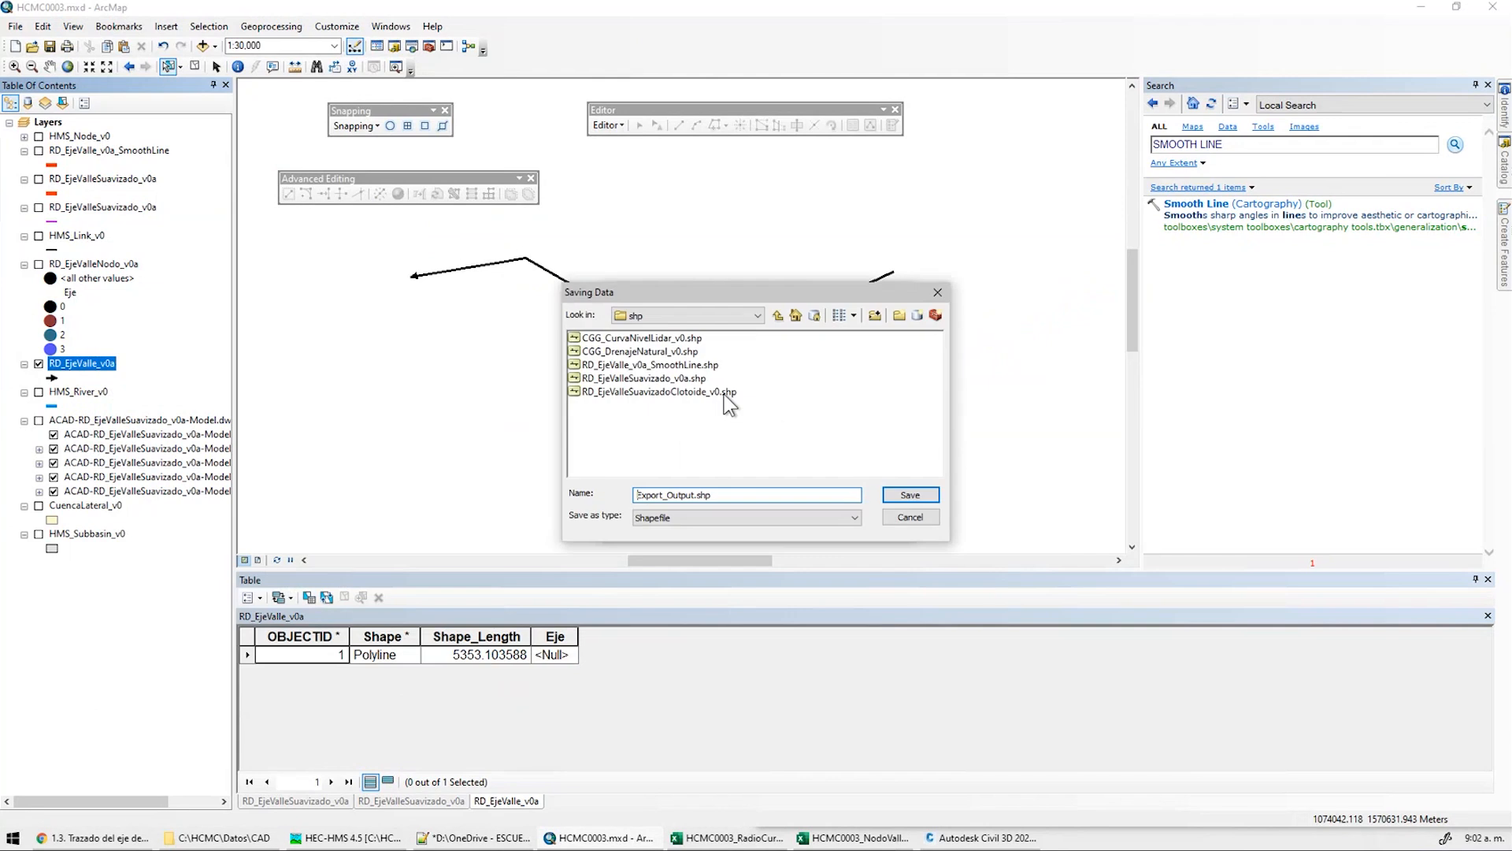
pyautogui.click(777, 316)
pyautogui.doubleClick(616, 378)
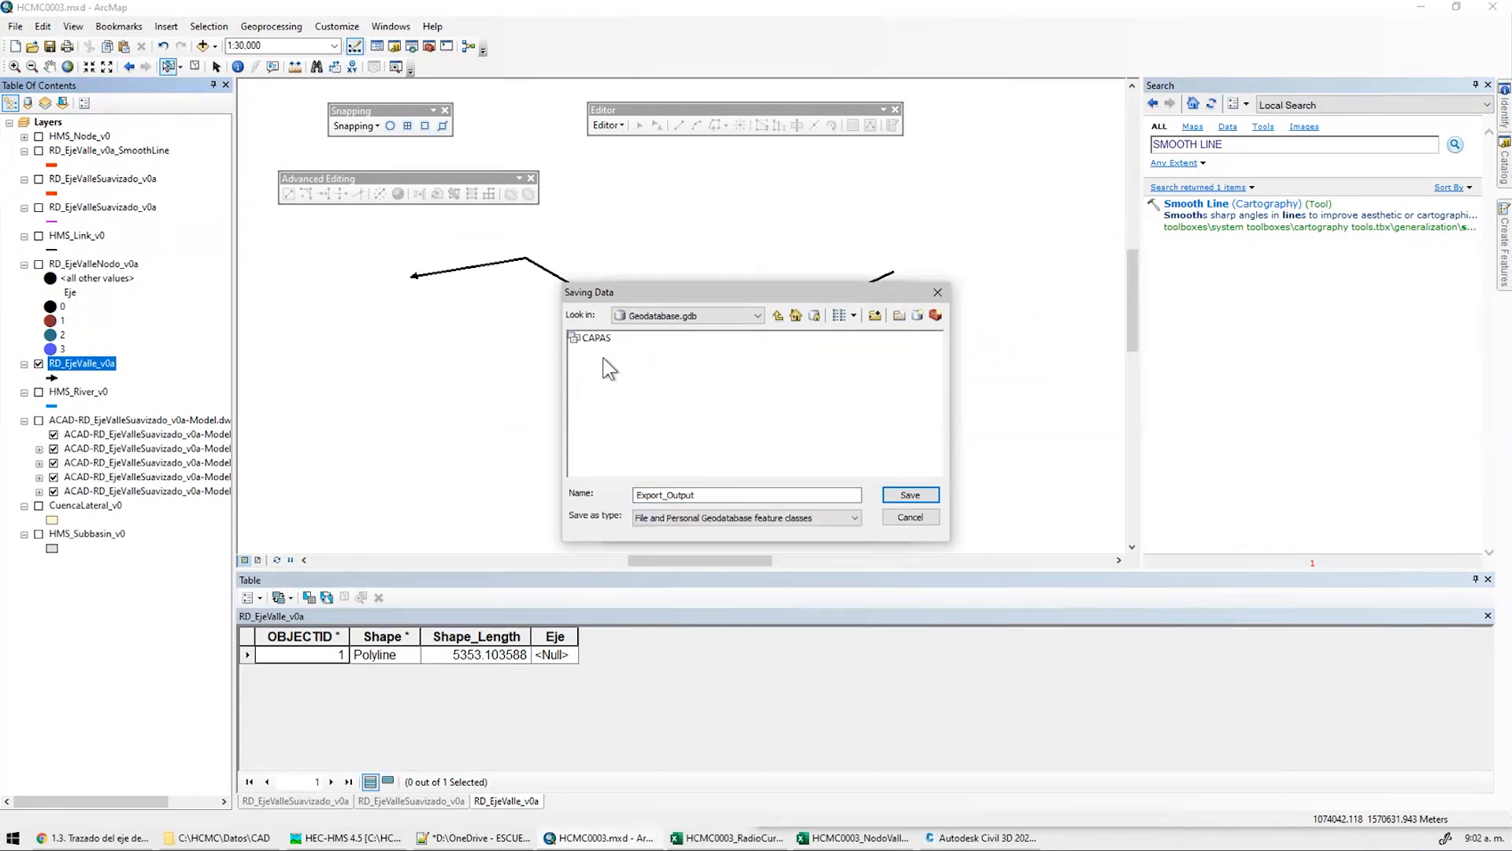
pyautogui.doubleClick(597, 340)
pyautogui.doubleClick(705, 496)
pyautogui.write('RD_EjeValleSuavizado_v0a')
pyautogui.press('BackSpace')
pyautogui.write('B')
pyautogui.press('BackSpace')
pyautogui.write('b')
pyautogui.press('Return')
pyautogui.click(810, 526)
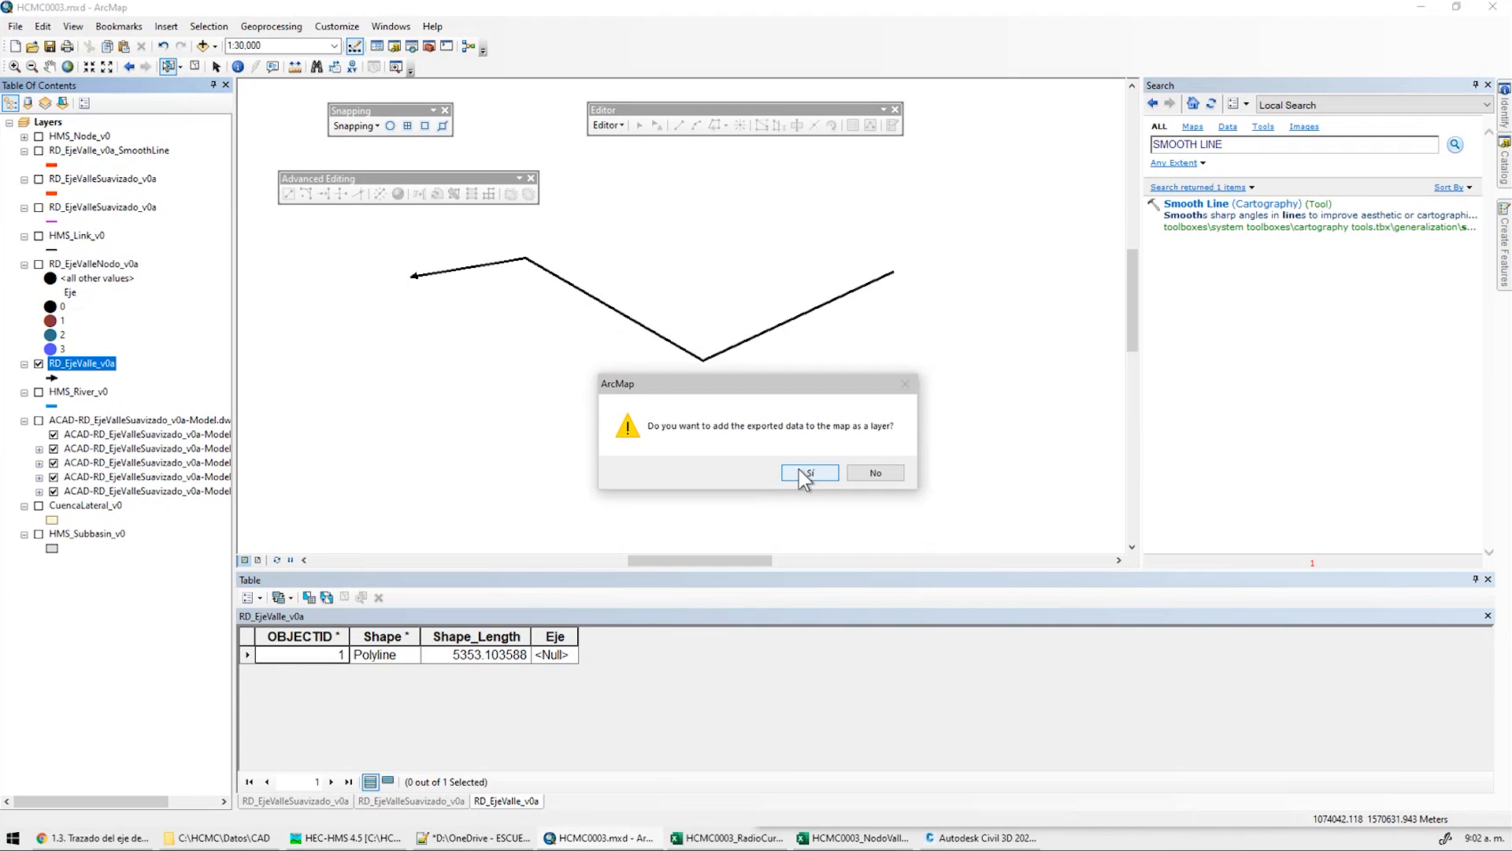
pyautogui.click(810, 472)
# Hide the original axis and start an edit session on RD_EjeValleSuavizado_v0b
pyautogui.click(36, 390)
pyautogui.moveTo(526, 352); pyautogui.dragTo(575, 400, button='middle')
pyautogui.click(1488, 580)
pyautogui.scroll(-1, 675, 370)
pyautogui.click(607, 125)
pyautogui.click(627, 140)
pyautogui.scroll(-1, 803, 424)
pyautogui.click(734, 458)
pyautogui.click(836, 585)
# Fillet both bends of the line with a 1800 radius
pyautogui.click(305, 193)
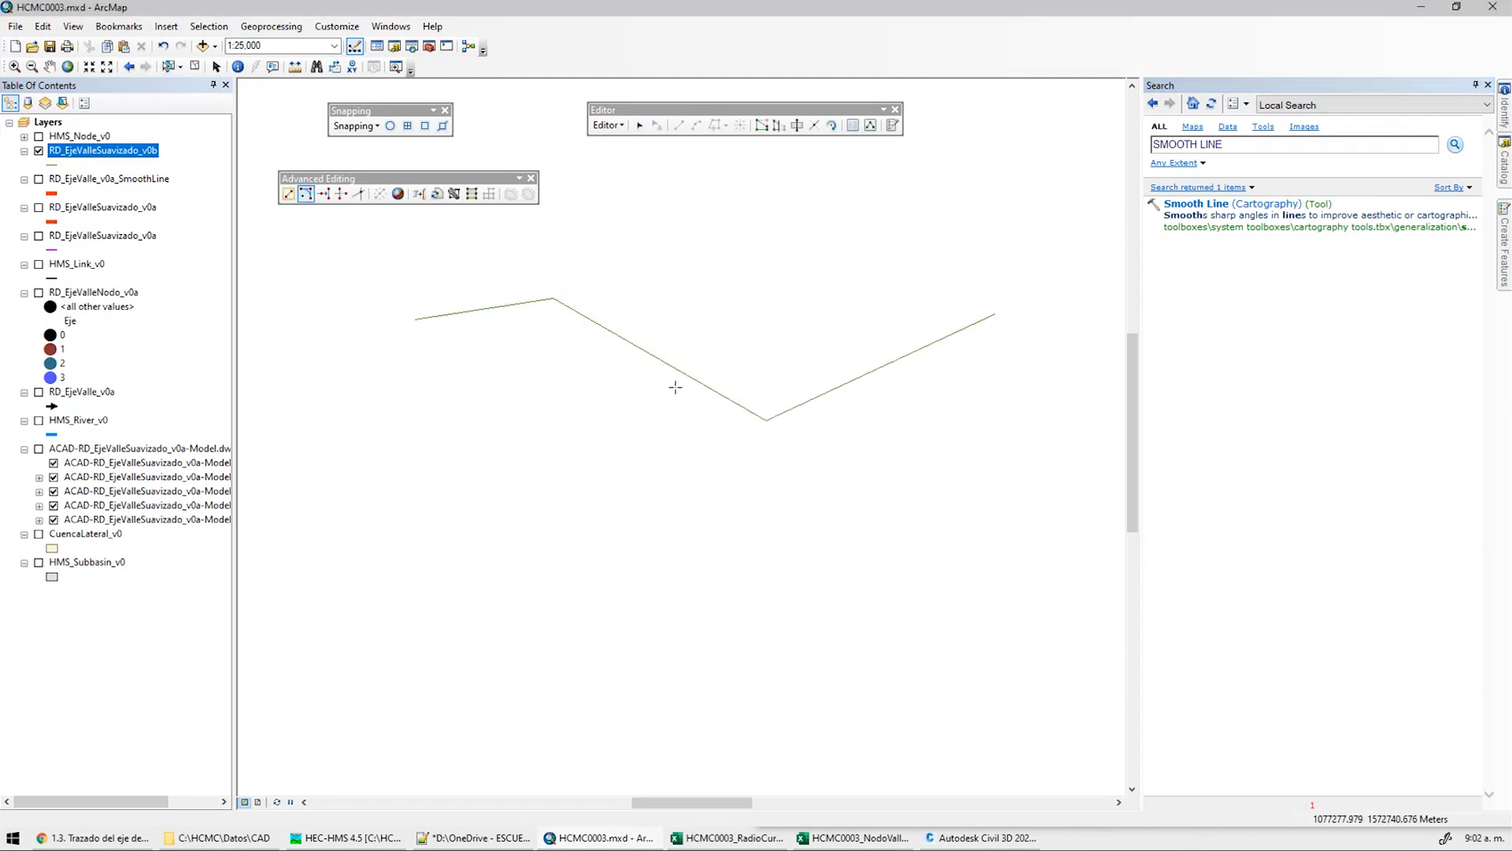
pyautogui.rightClick(817, 396)
pyautogui.click(875, 441)
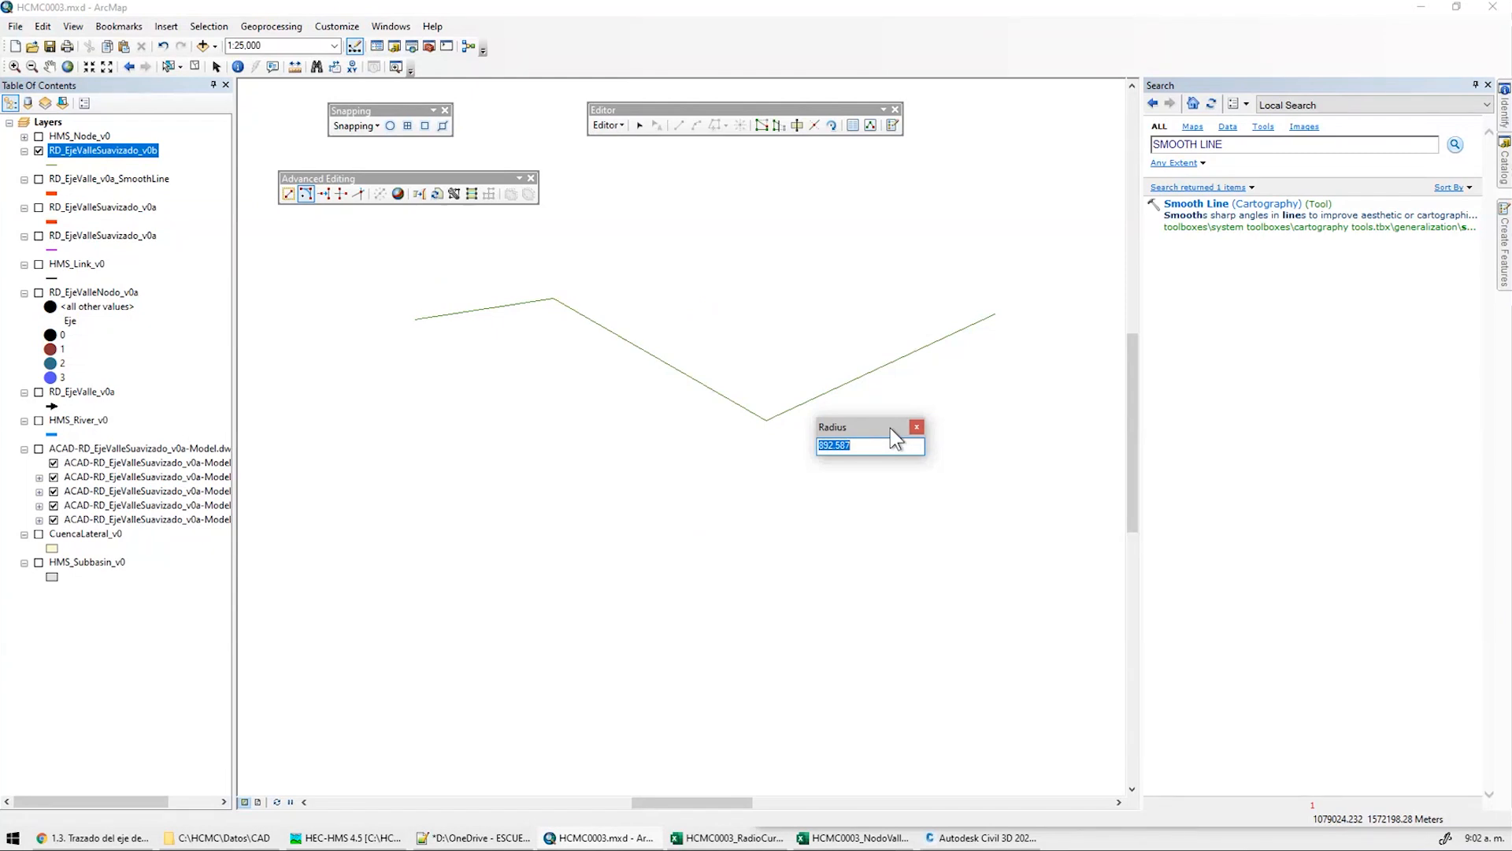
pyautogui.write('1800')
pyautogui.press('Return')
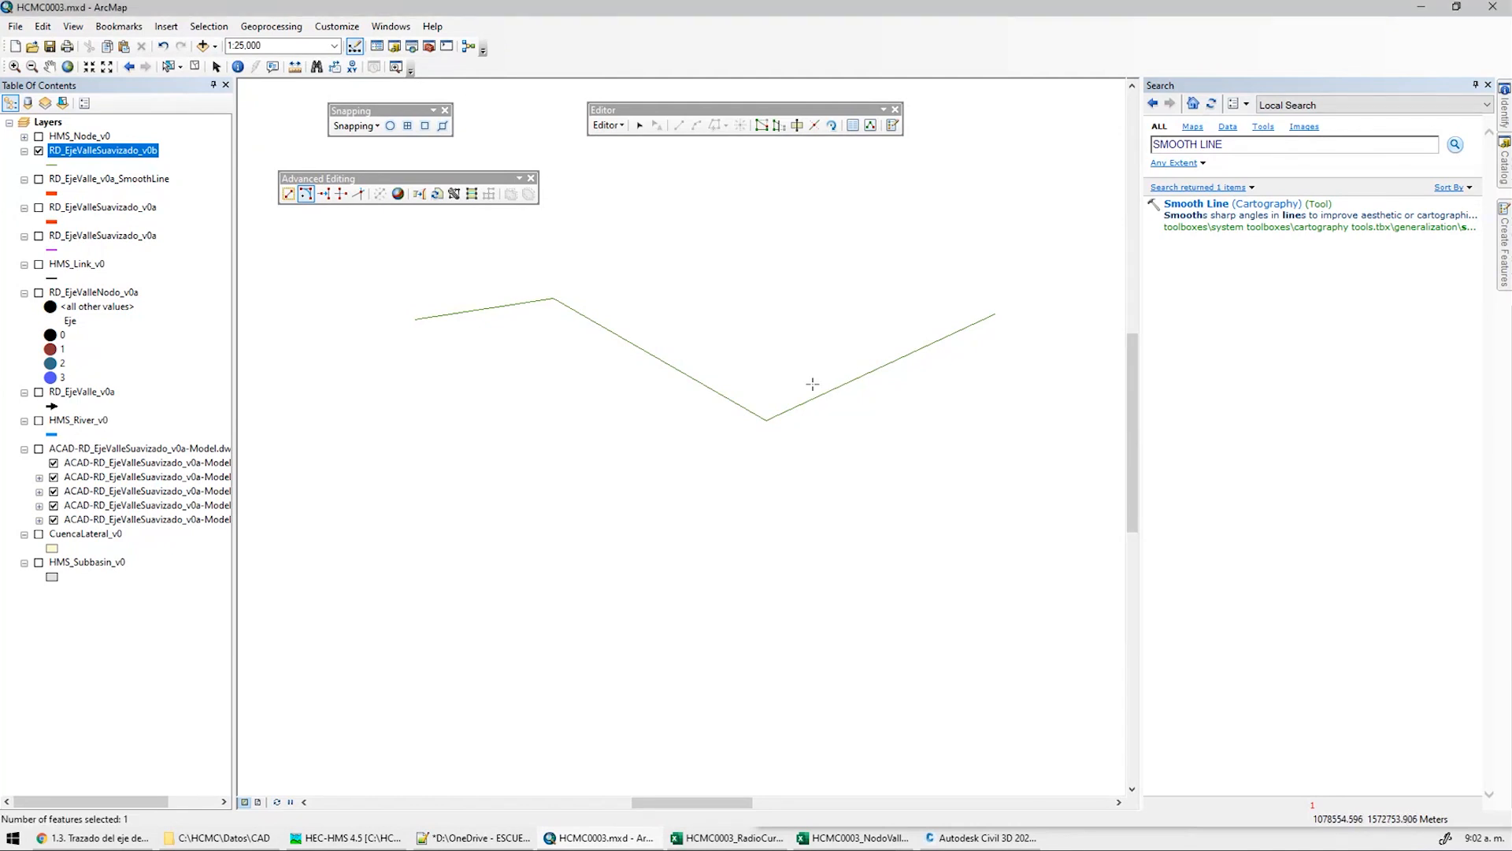
pyautogui.click(682, 315)
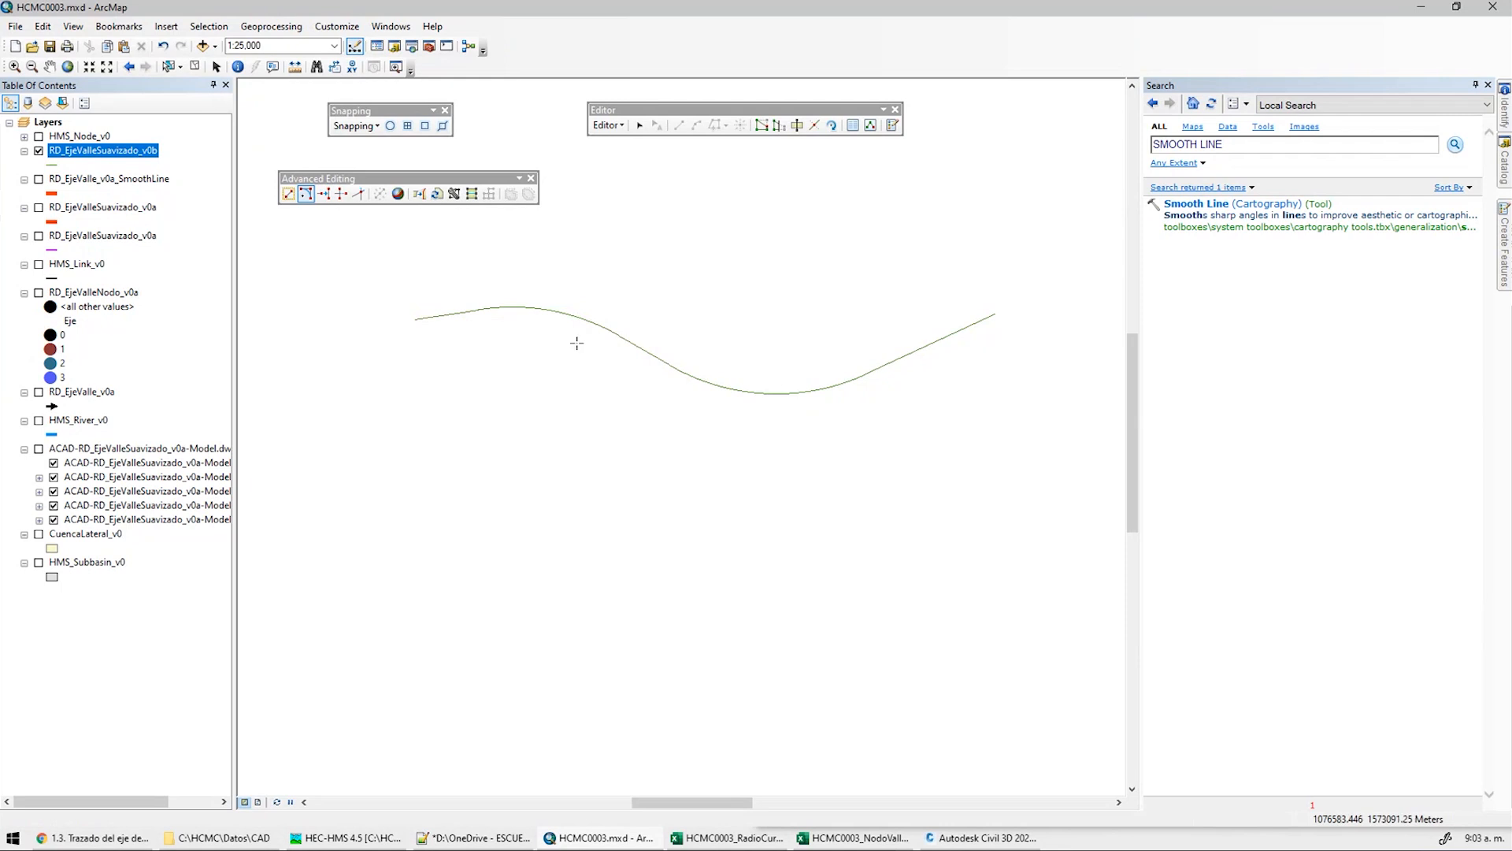
pyautogui.rightClick(558, 313)
pyautogui.click(607, 356)
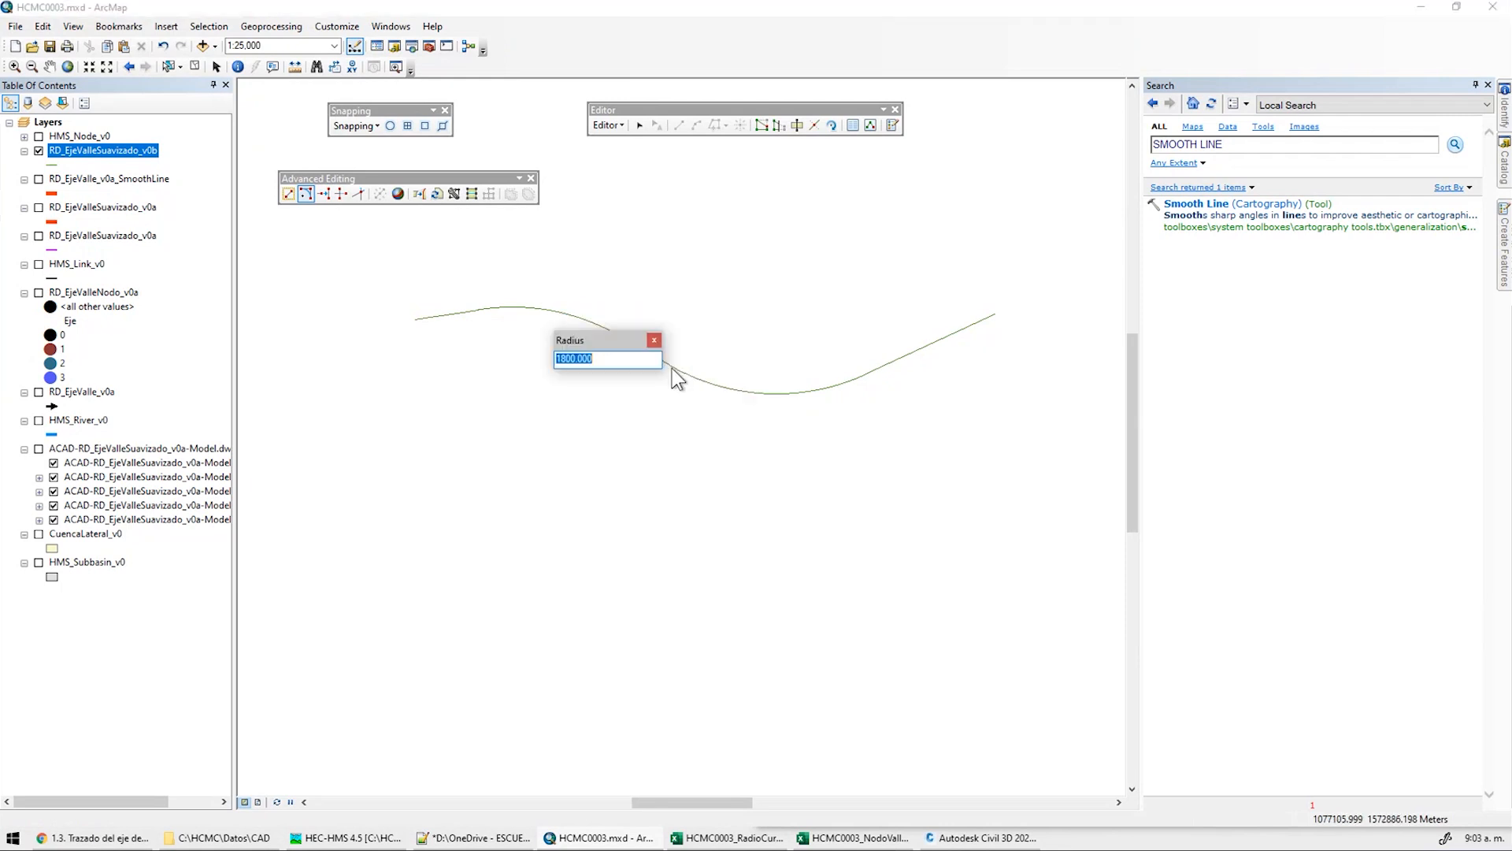
pyautogui.press('Return')
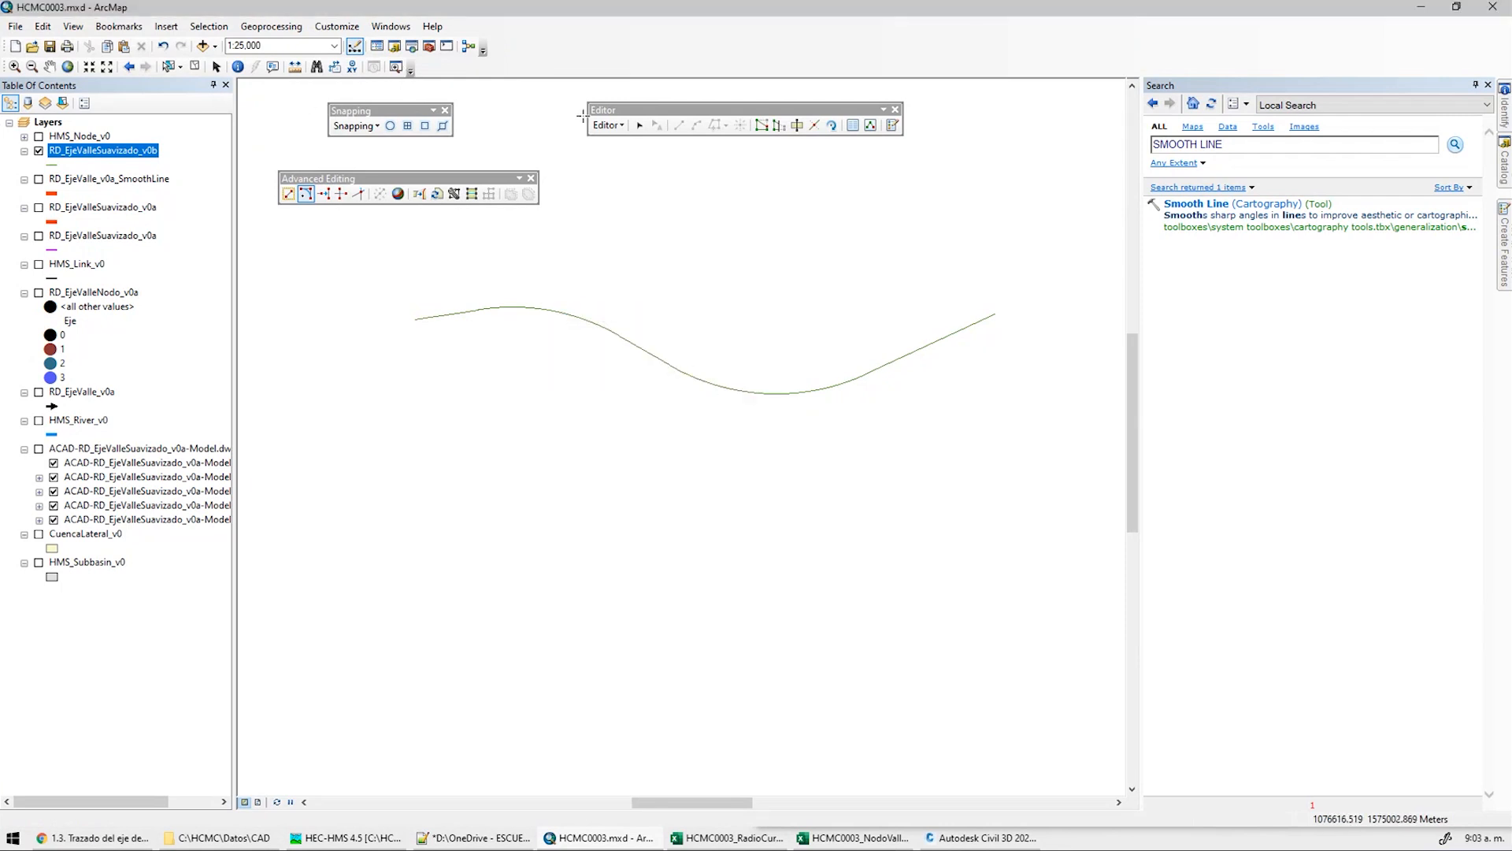
pyautogui.click(608, 125)
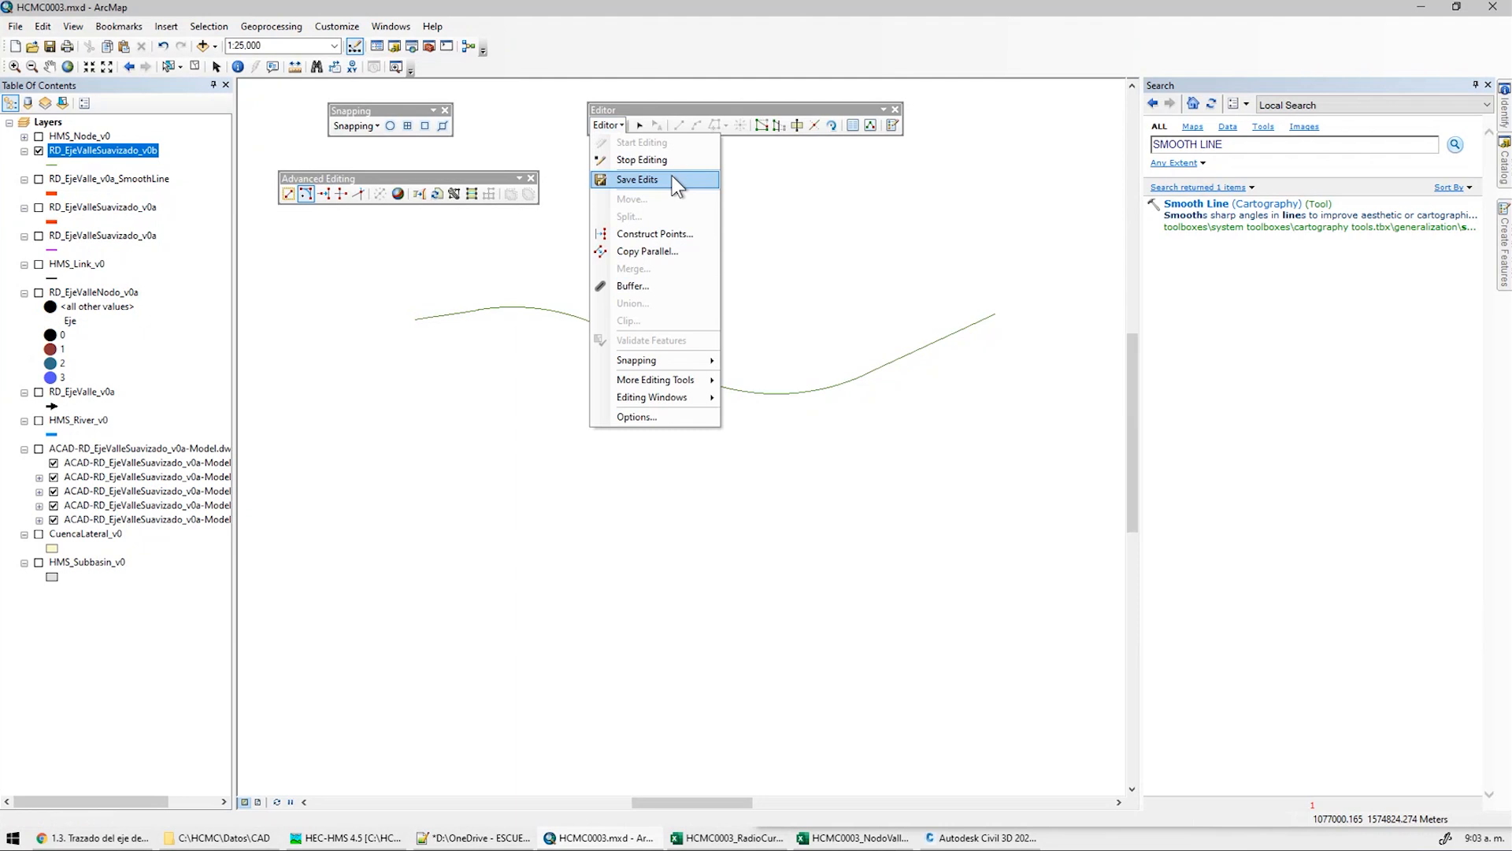
# Stop editing with edits saved, and symbolize the smoothed line as thick yellow
pyautogui.click(661, 161)
pyautogui.press('Return')
pyautogui.click(52, 165)
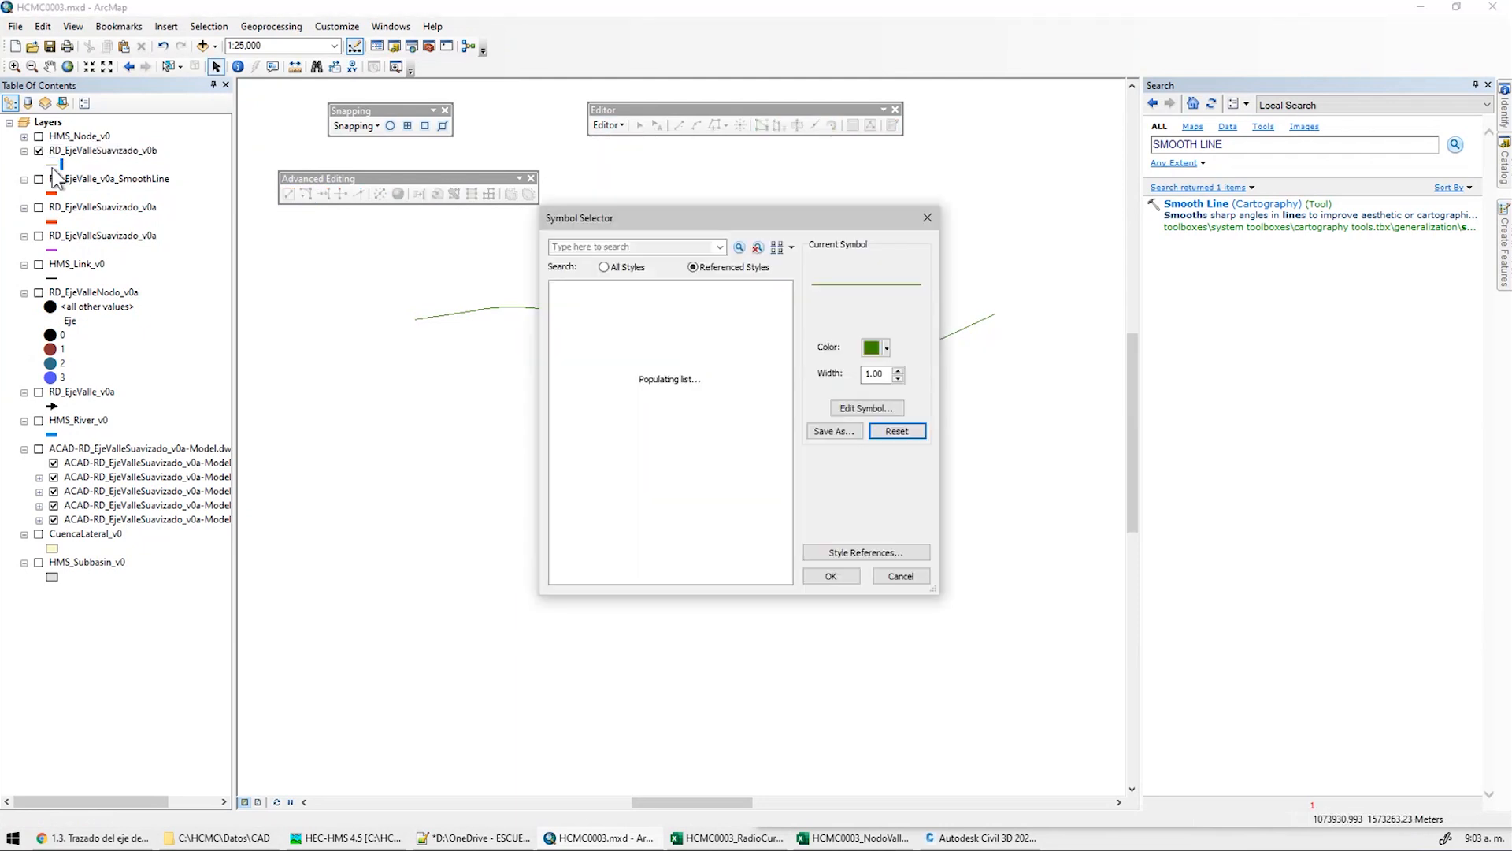
pyautogui.click(898, 369)
pyautogui.click(887, 348)
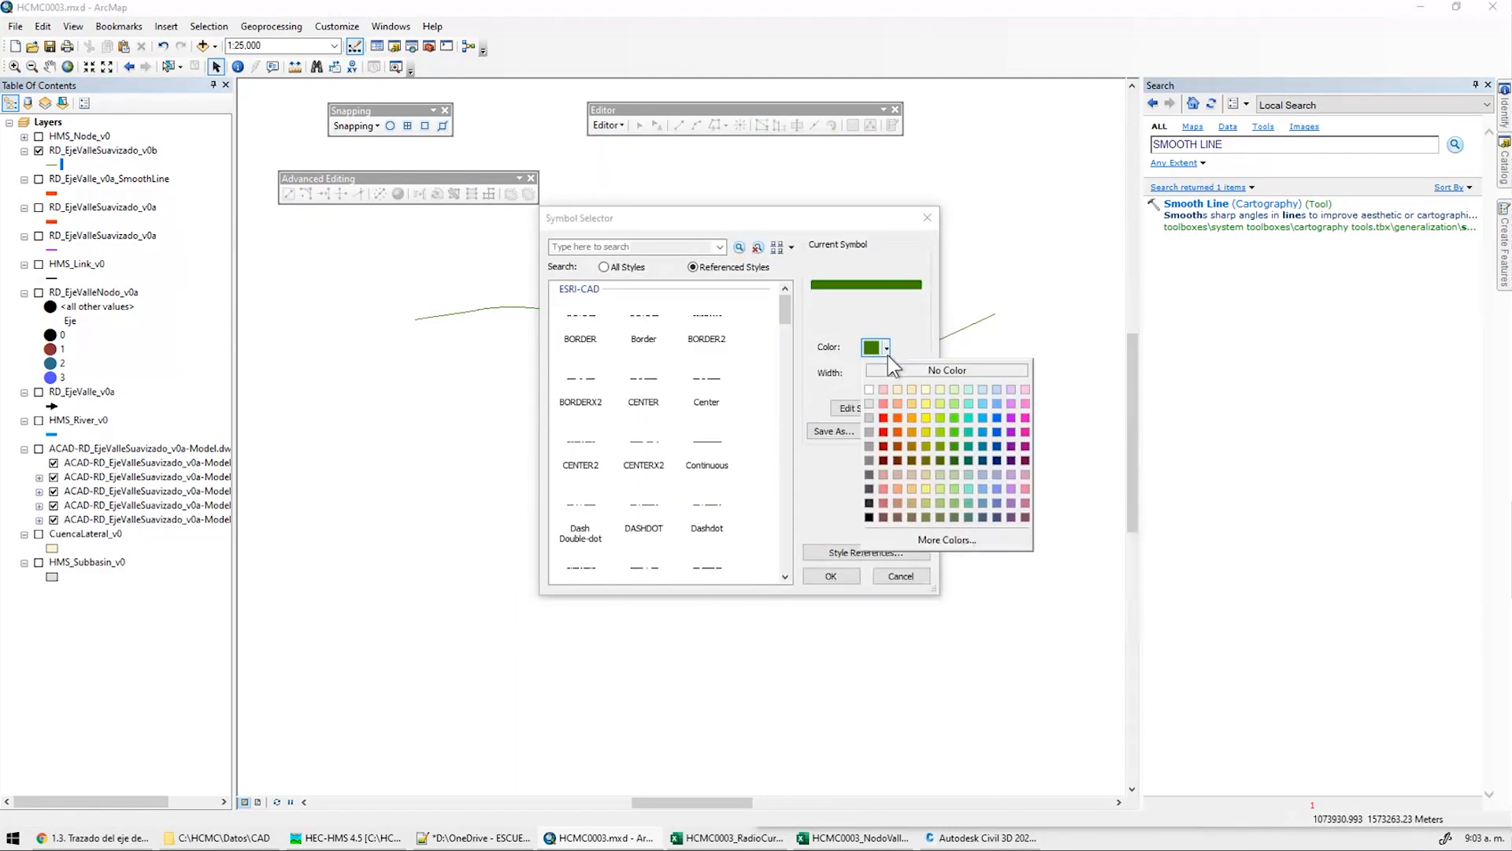
pyautogui.click(927, 418)
pyautogui.click(831, 576)
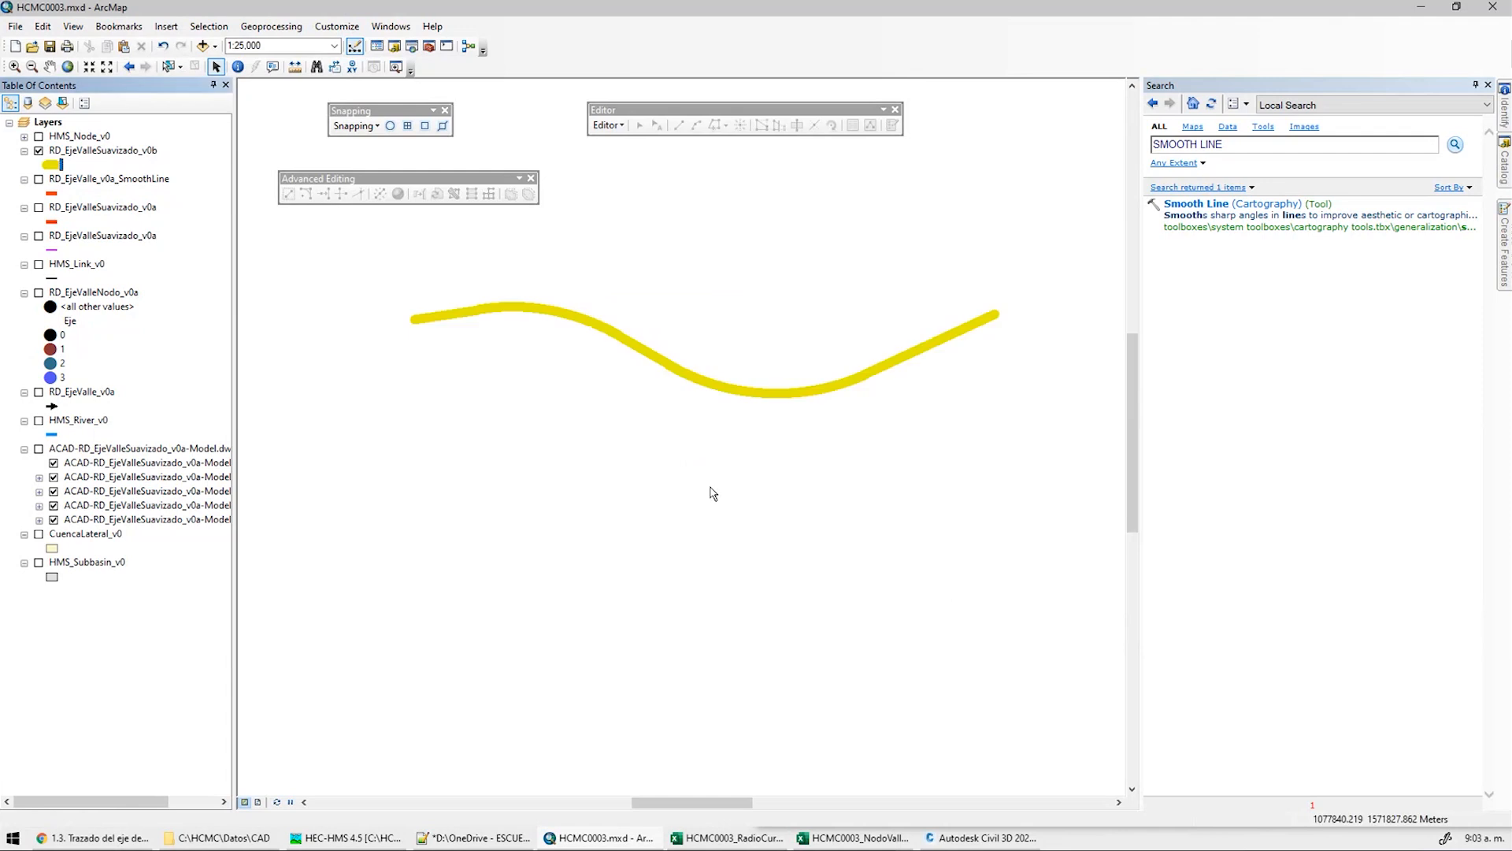
# Move RD_EjeValleSuavizado_v0b to the bottom and show only the CAD Polyline sublayer
pyautogui.scroll(1, 593, 332)
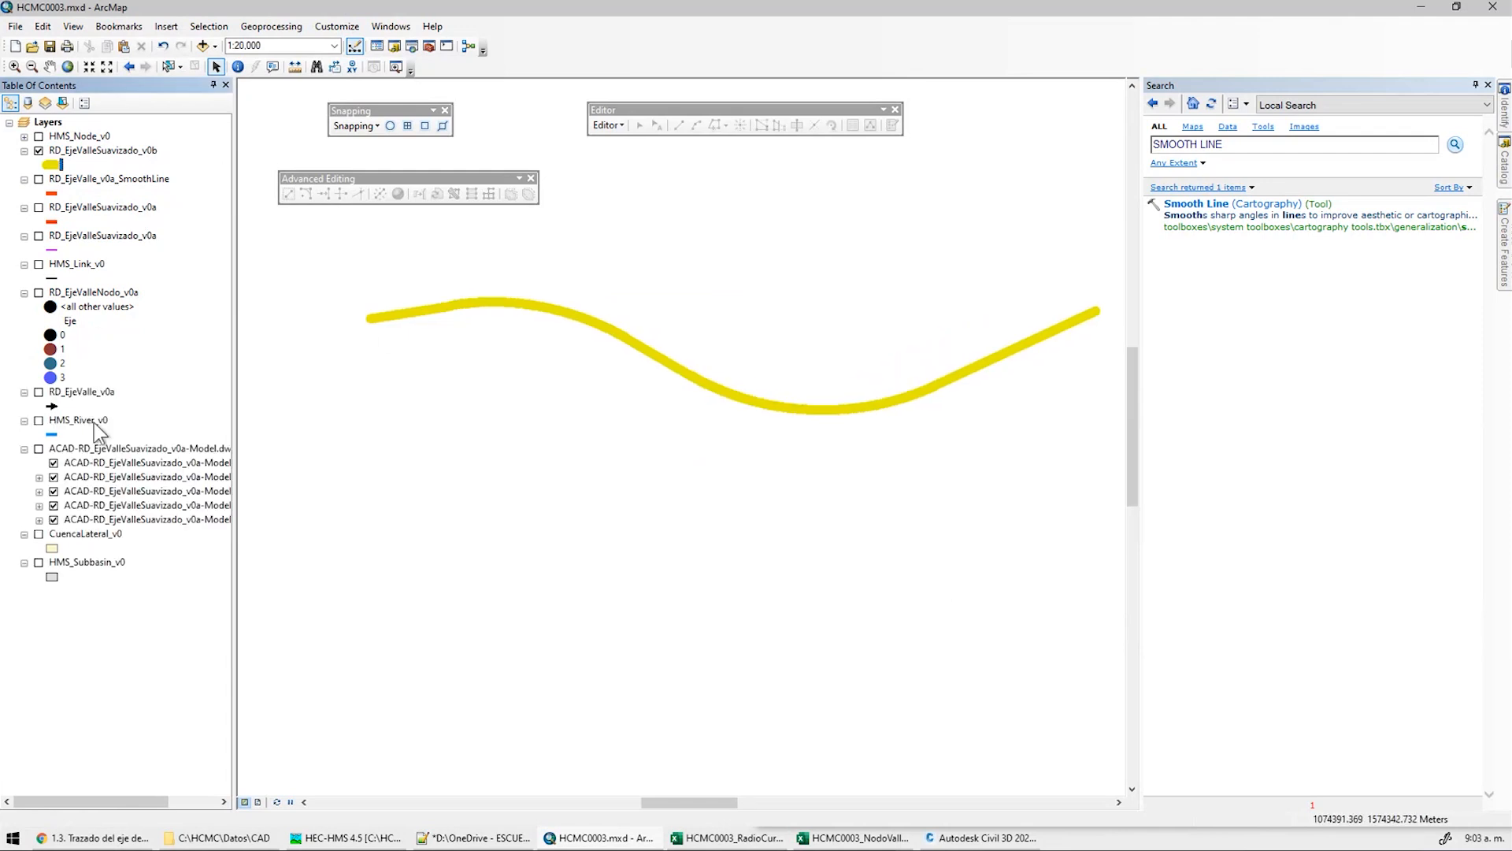
pyautogui.click(38, 448)
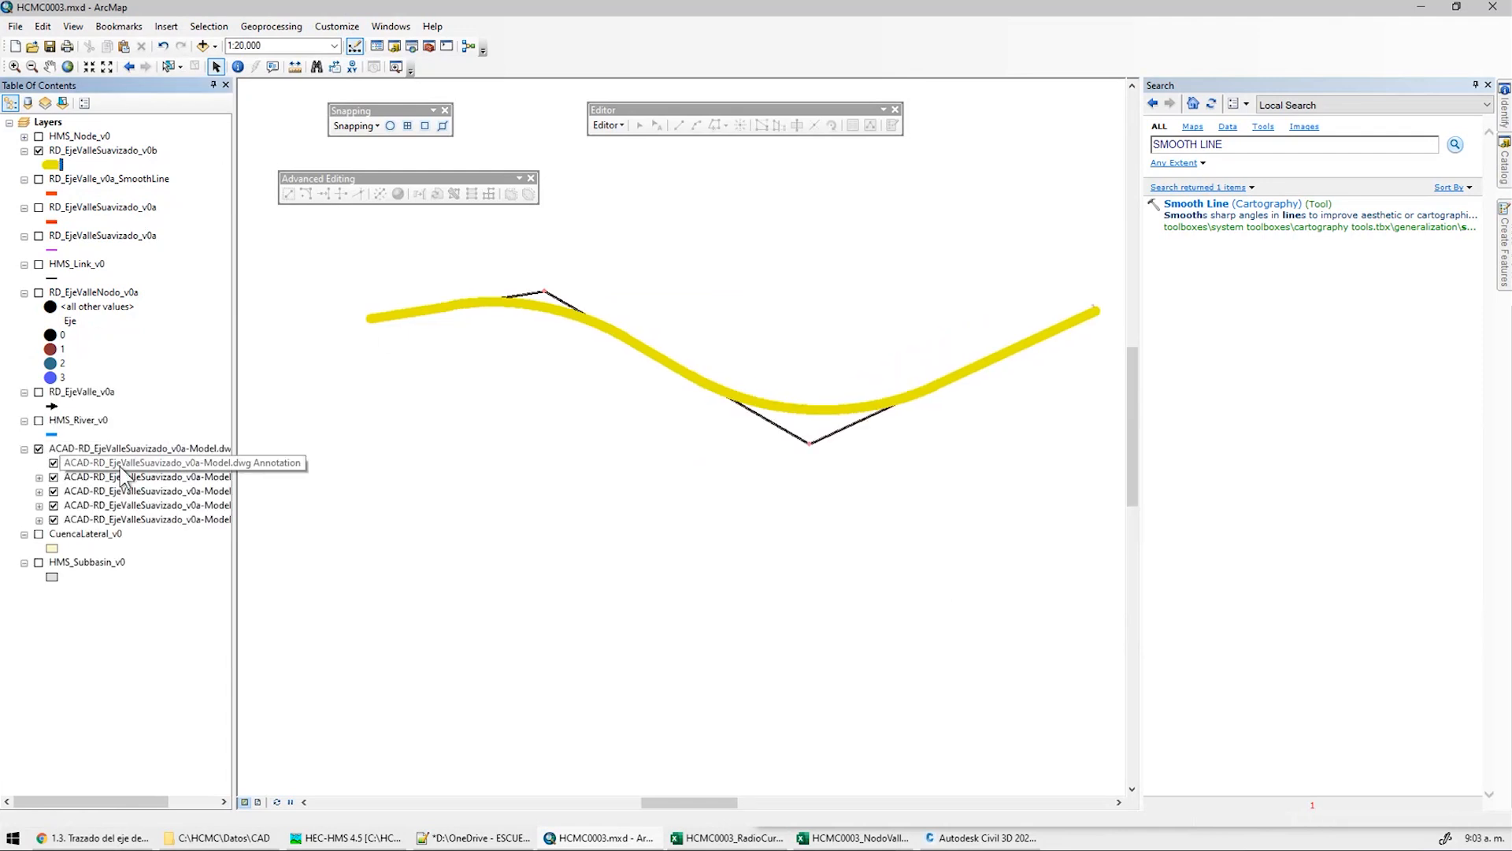
pyautogui.moveTo(234, 431); pyautogui.dragTo(308, 432)
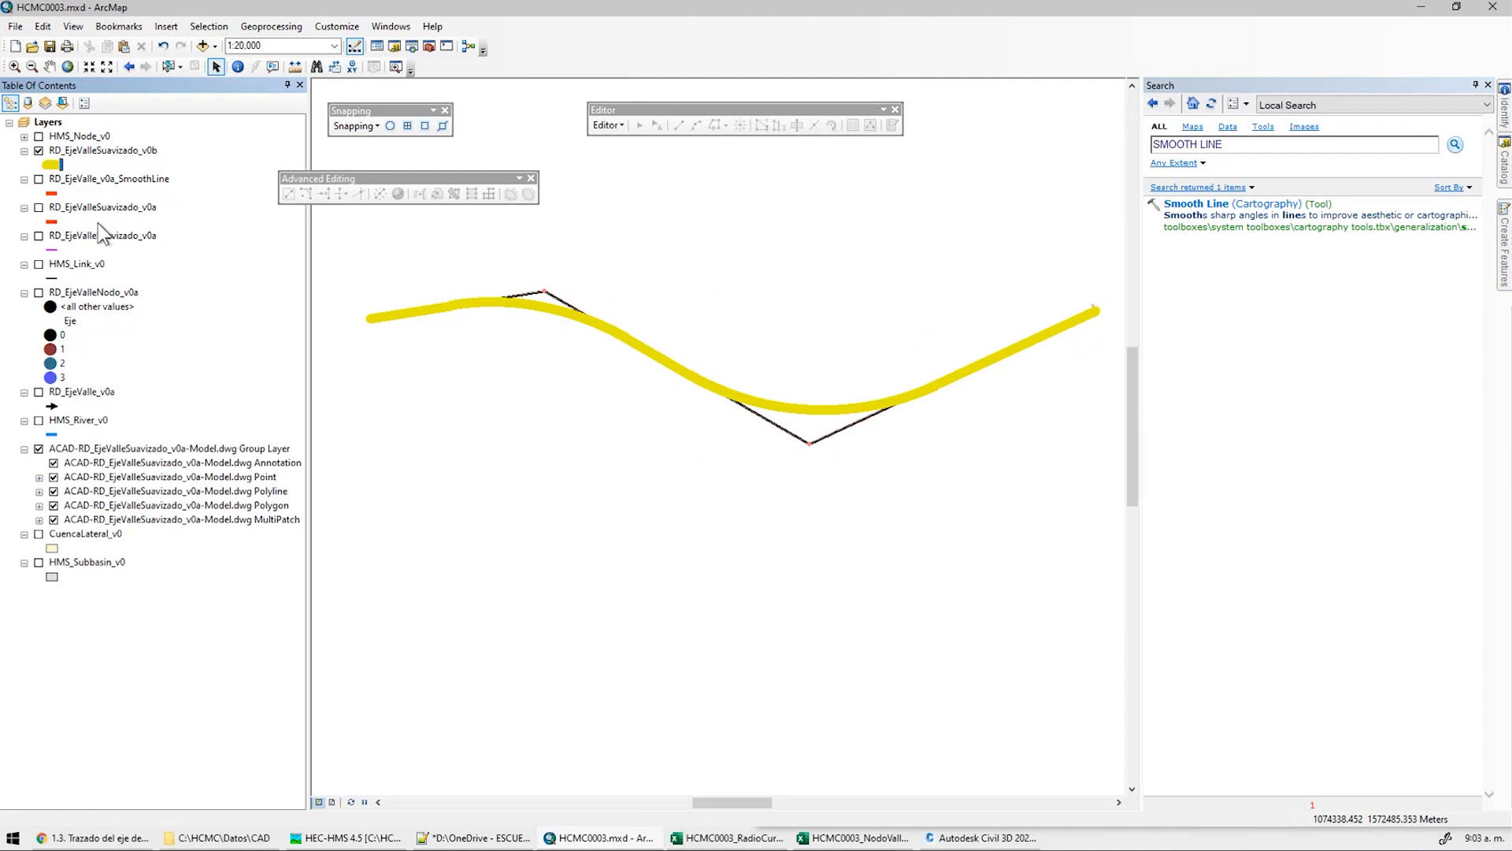
pyautogui.moveTo(101, 321); pyautogui.dragTo(111, 587)
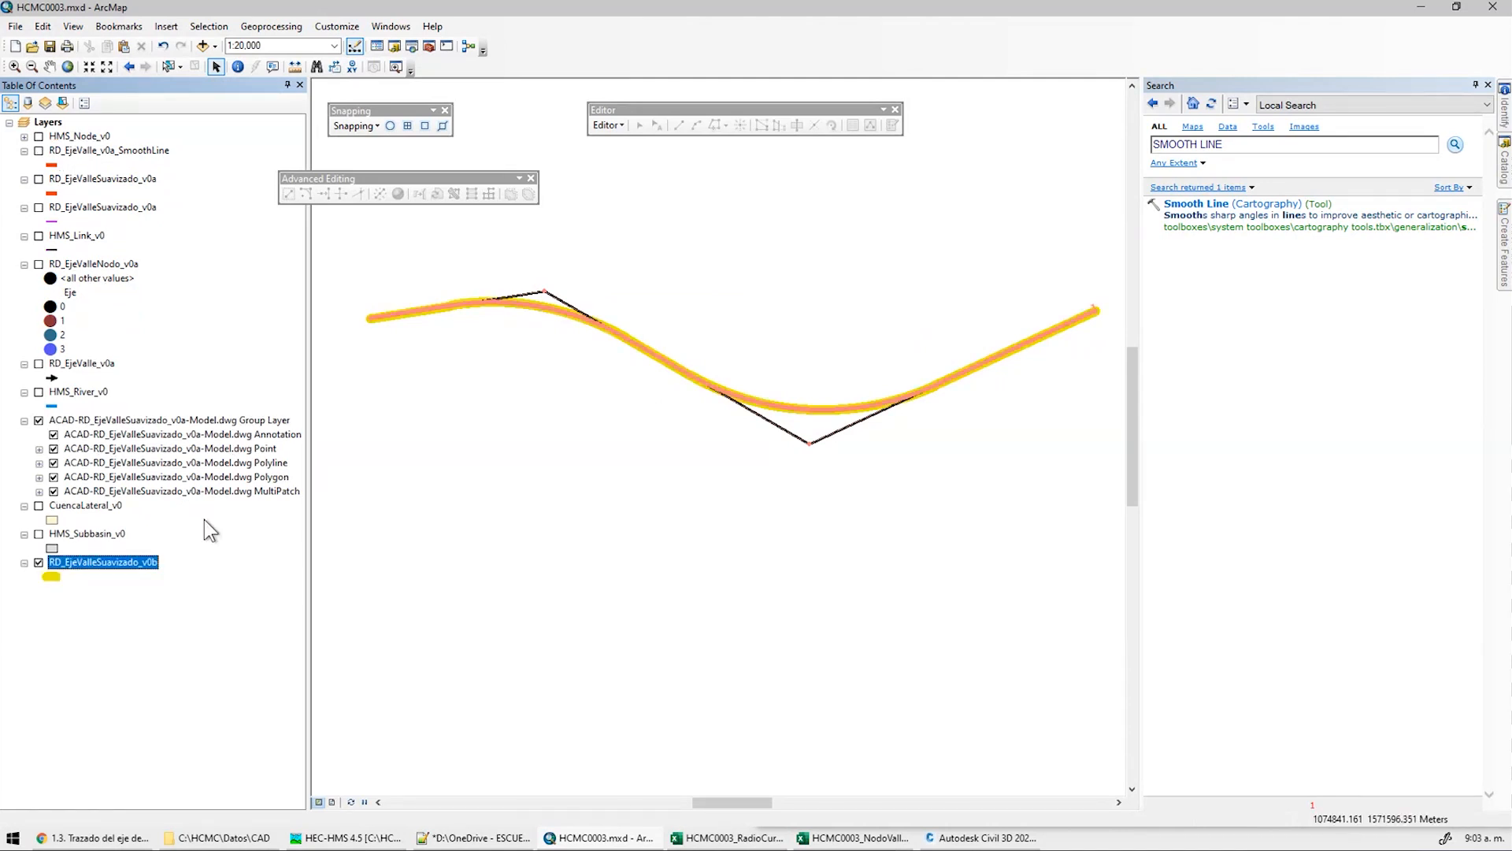
pyautogui.click(53, 491)
pyautogui.click(53, 462)
pyautogui.click(54, 448)
pyautogui.click(54, 434)
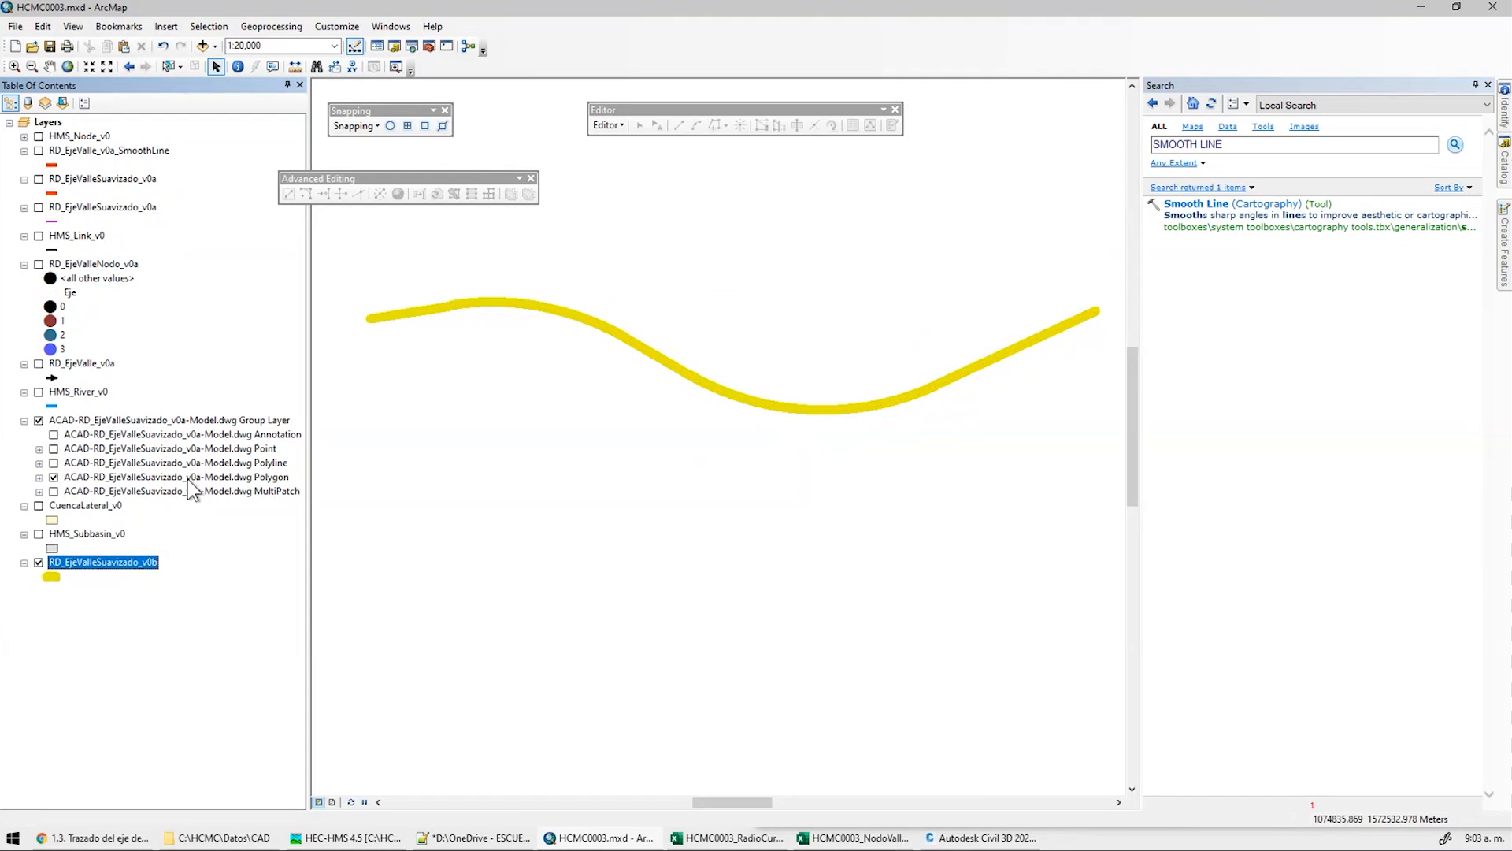
pyautogui.click(54, 477)
pyautogui.click(54, 462)
pyautogui.scroll(3, 958, 421)
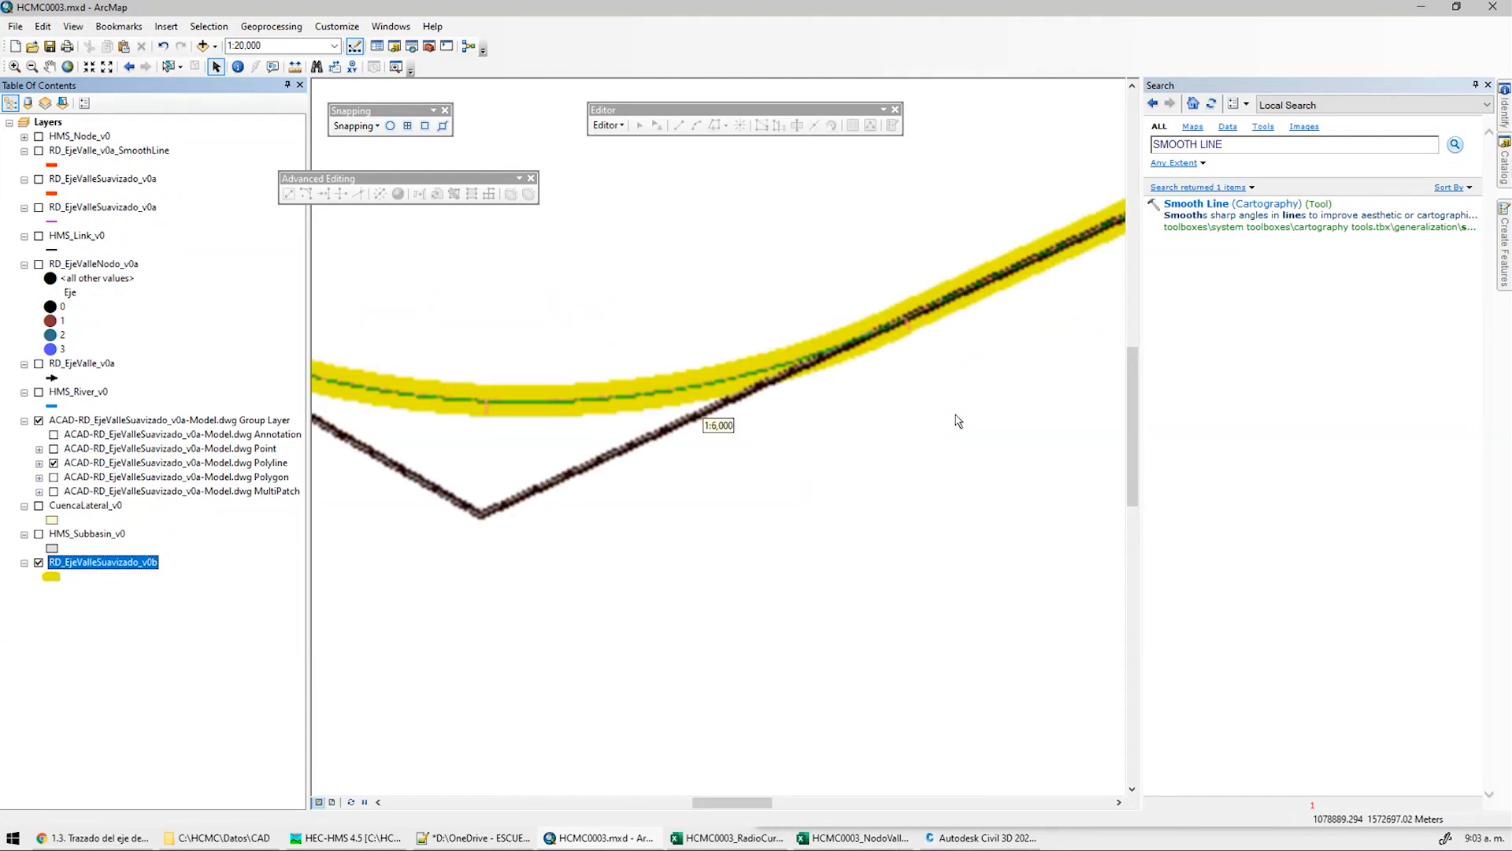
# Close the Search pane and compare the yellow smoothed curve with the CAD polyline's bend
pyautogui.click(1488, 84)
pyautogui.scroll(4, 736, 420)
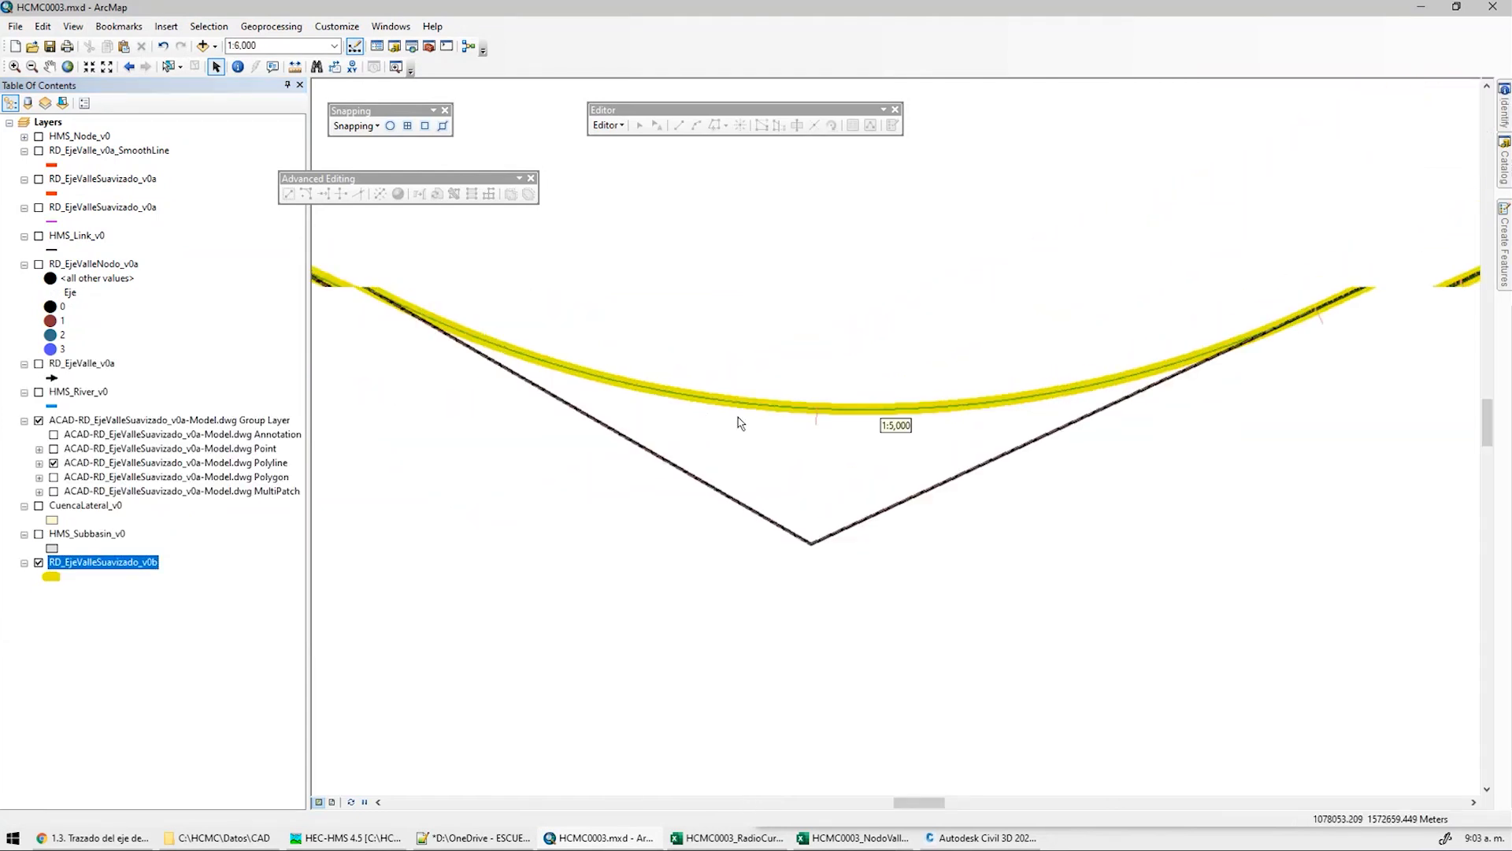
pyautogui.click(39, 421)
pyautogui.click(38, 420)
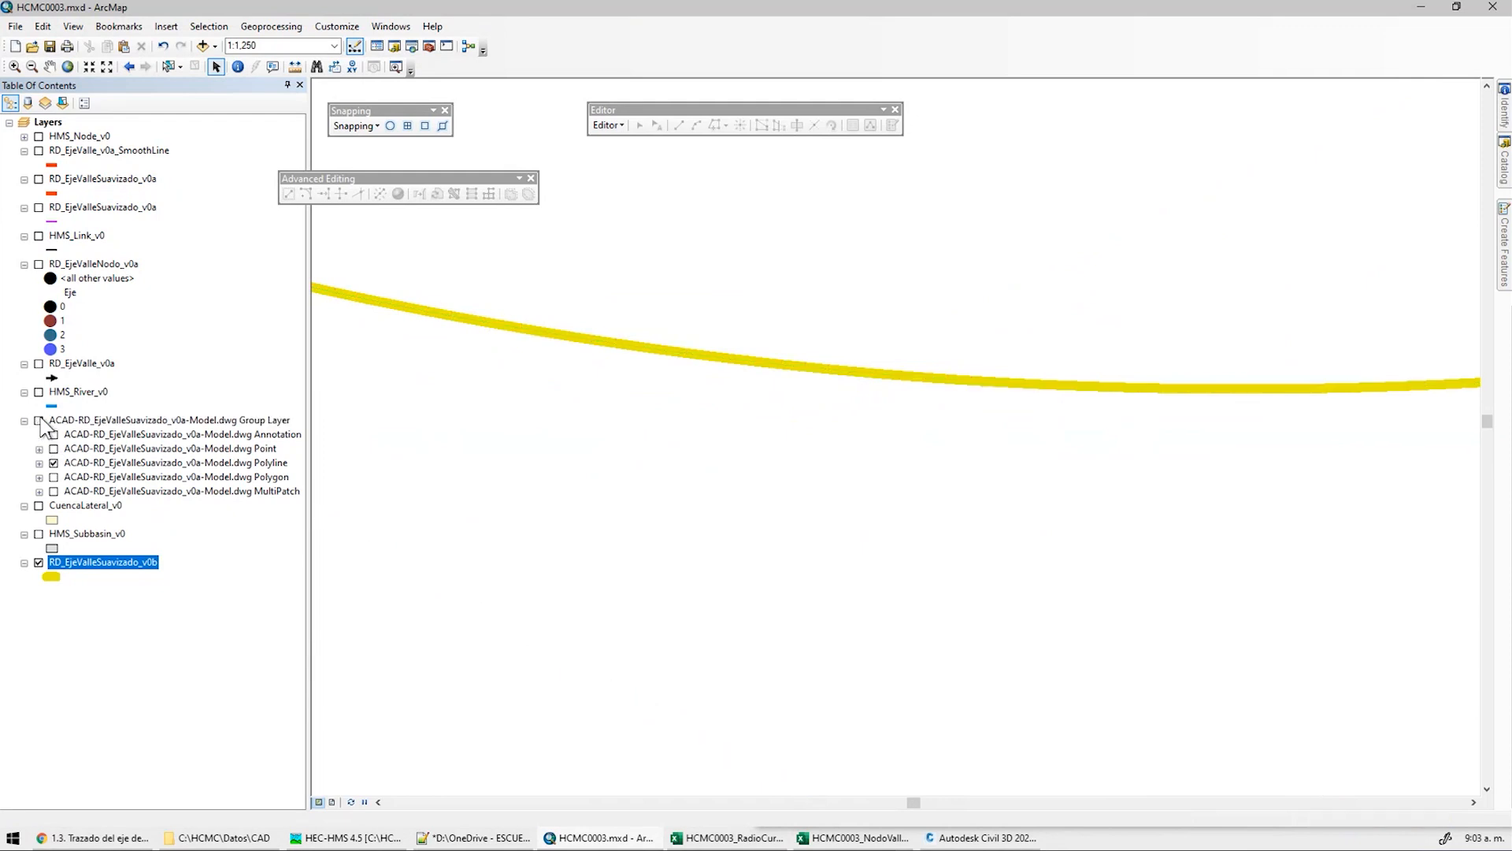
pyautogui.scroll(-2, 836, 438)
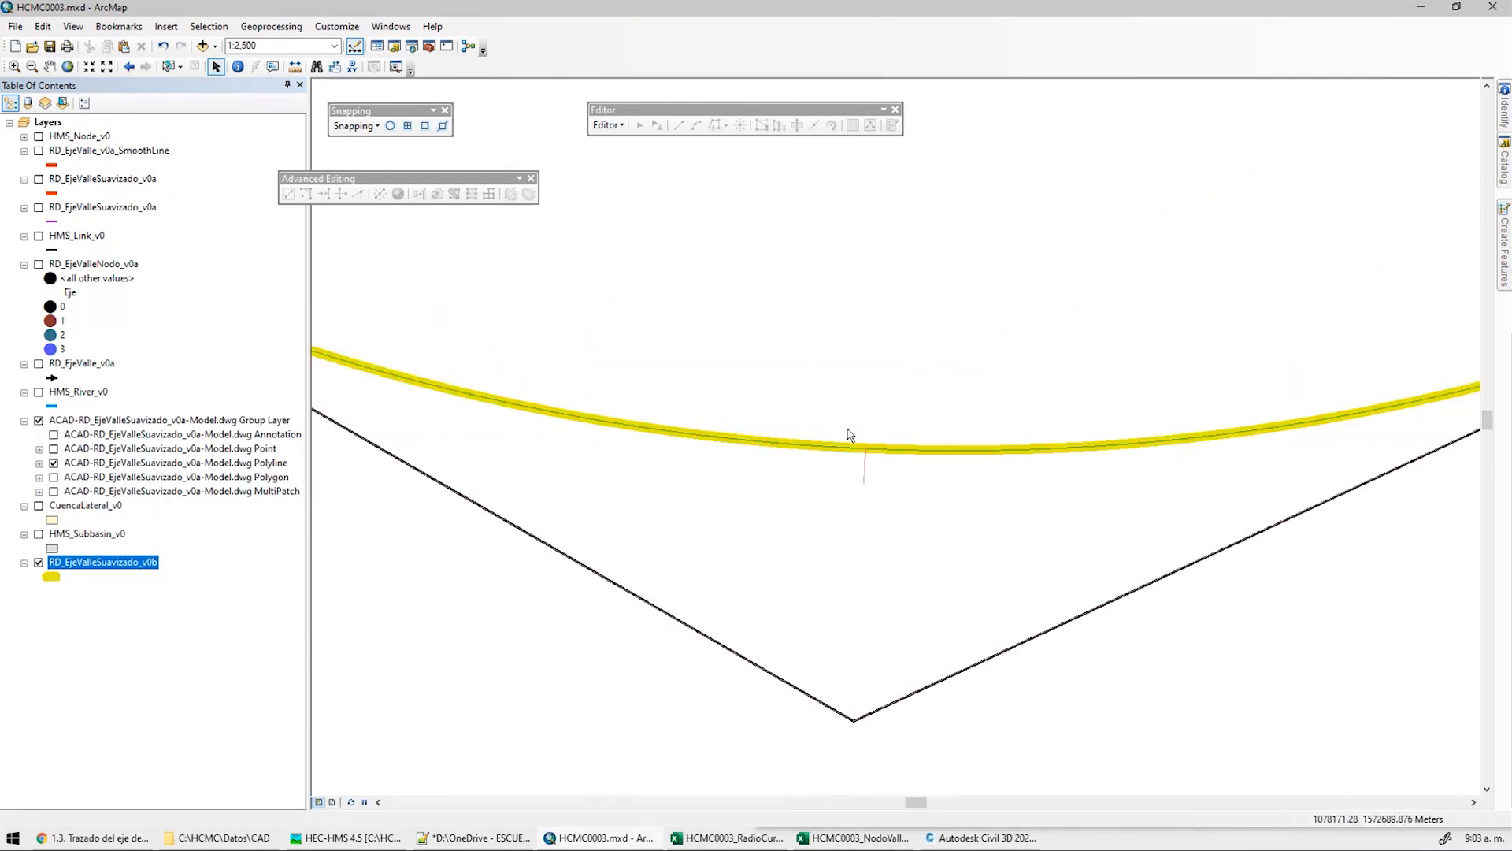
pyautogui.scroll(-3, 836, 438)
pyautogui.scroll(5, 820, 430)
pyautogui.scroll(-4, 1280, 626)
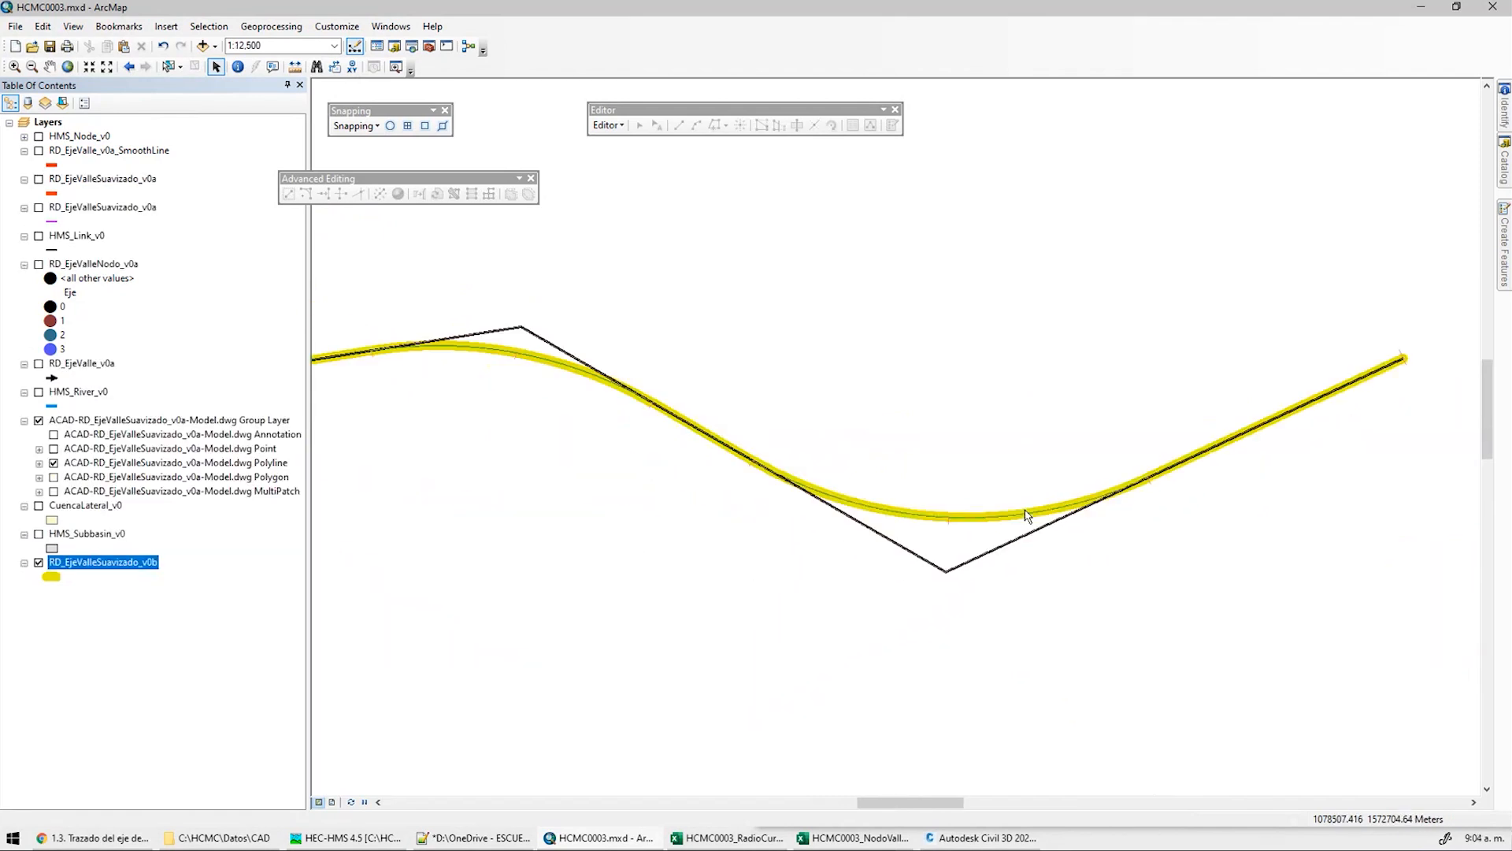
pyautogui.moveTo(881, 464); pyautogui.dragTo(912, 394, button='middle')
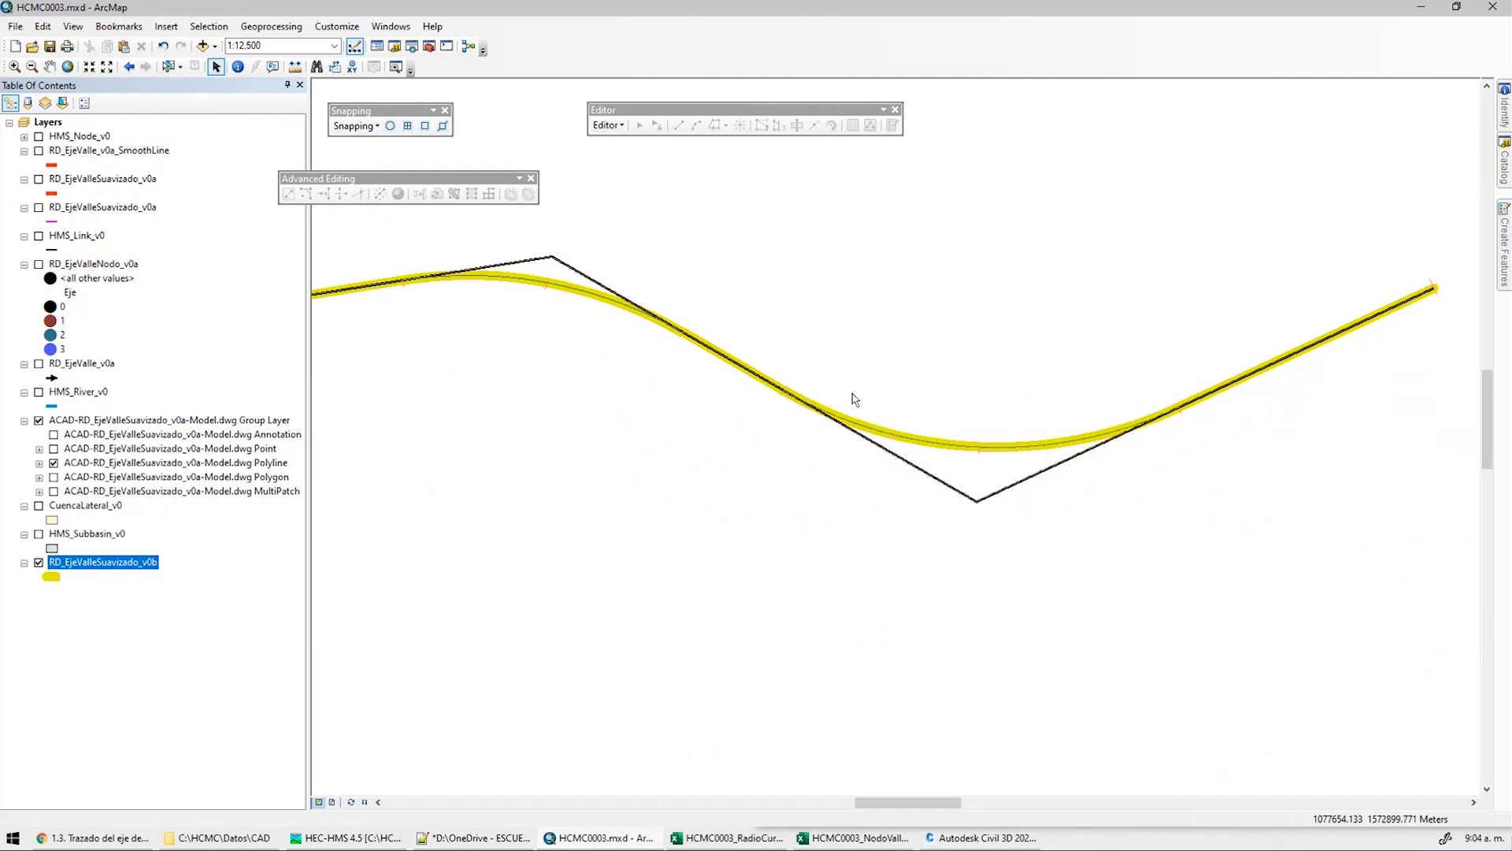
# Minimize Civil 3D and switch to the HCMC0003 SharePoint course page
pyautogui.click(965, 848)
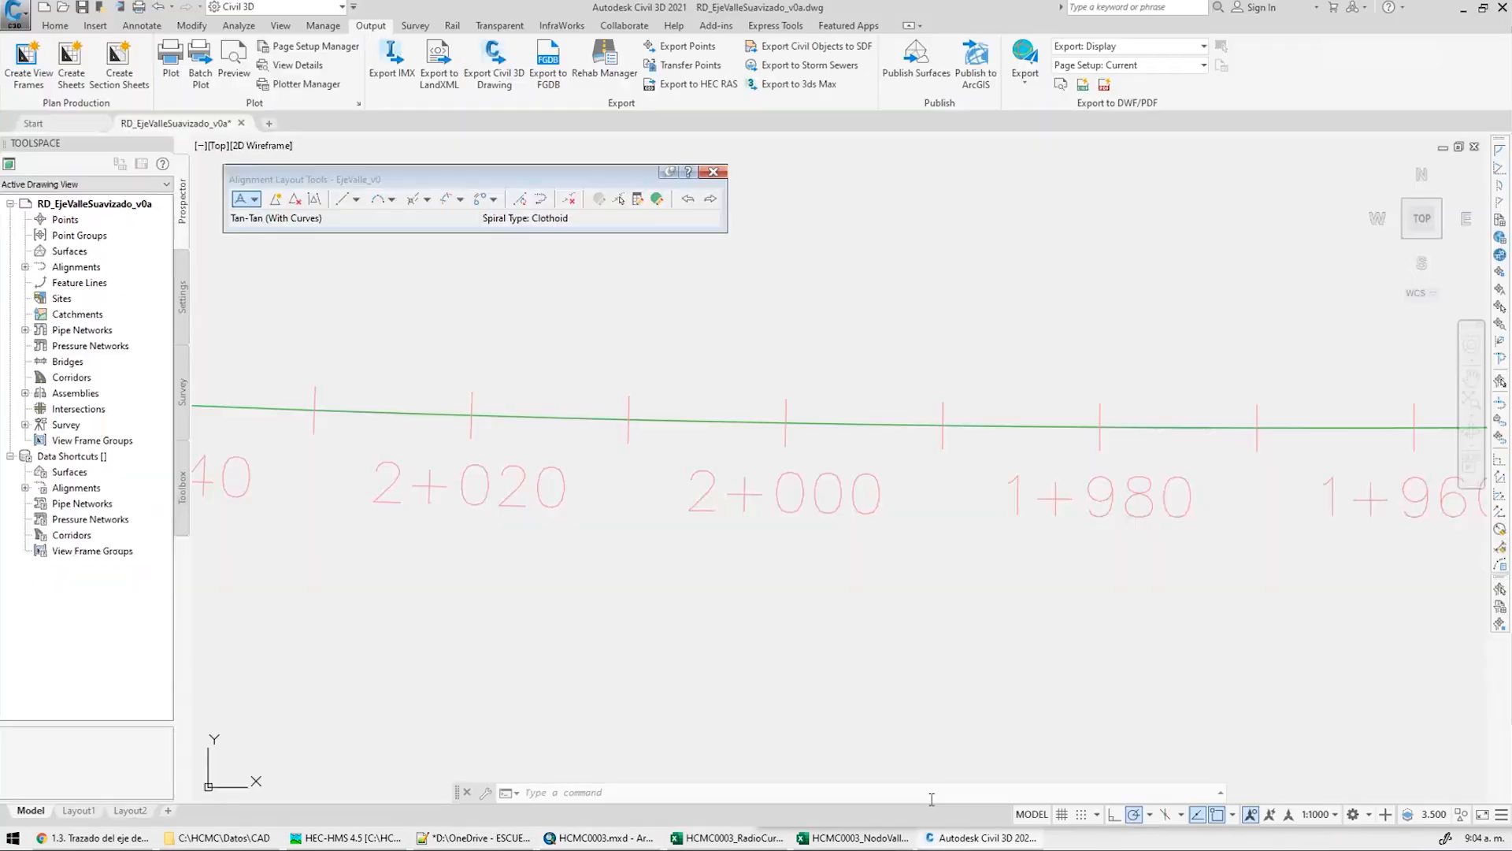
pyautogui.click(1463, 8)
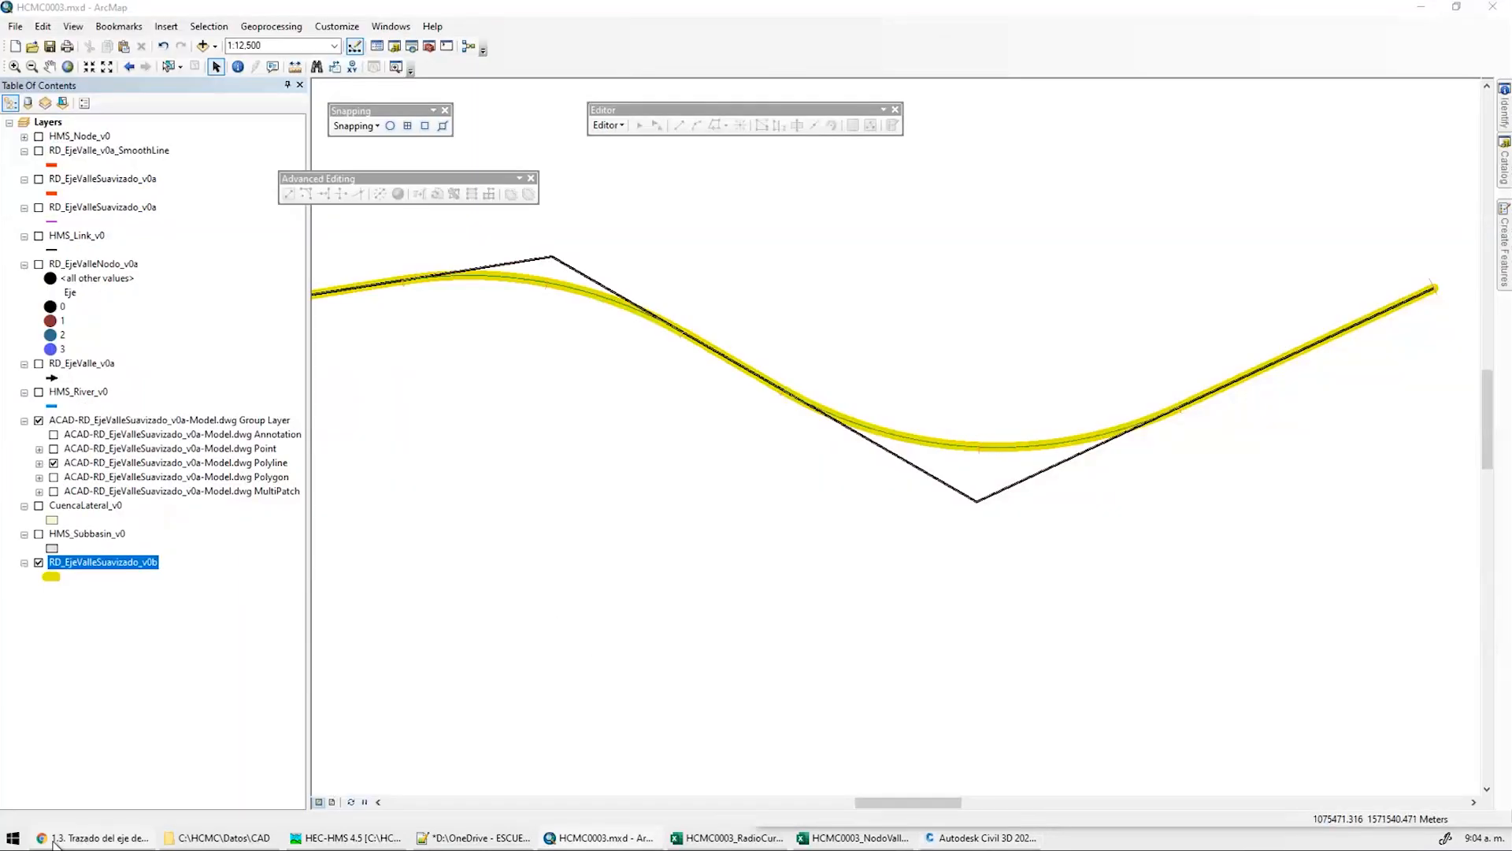
pyautogui.click(90, 839)
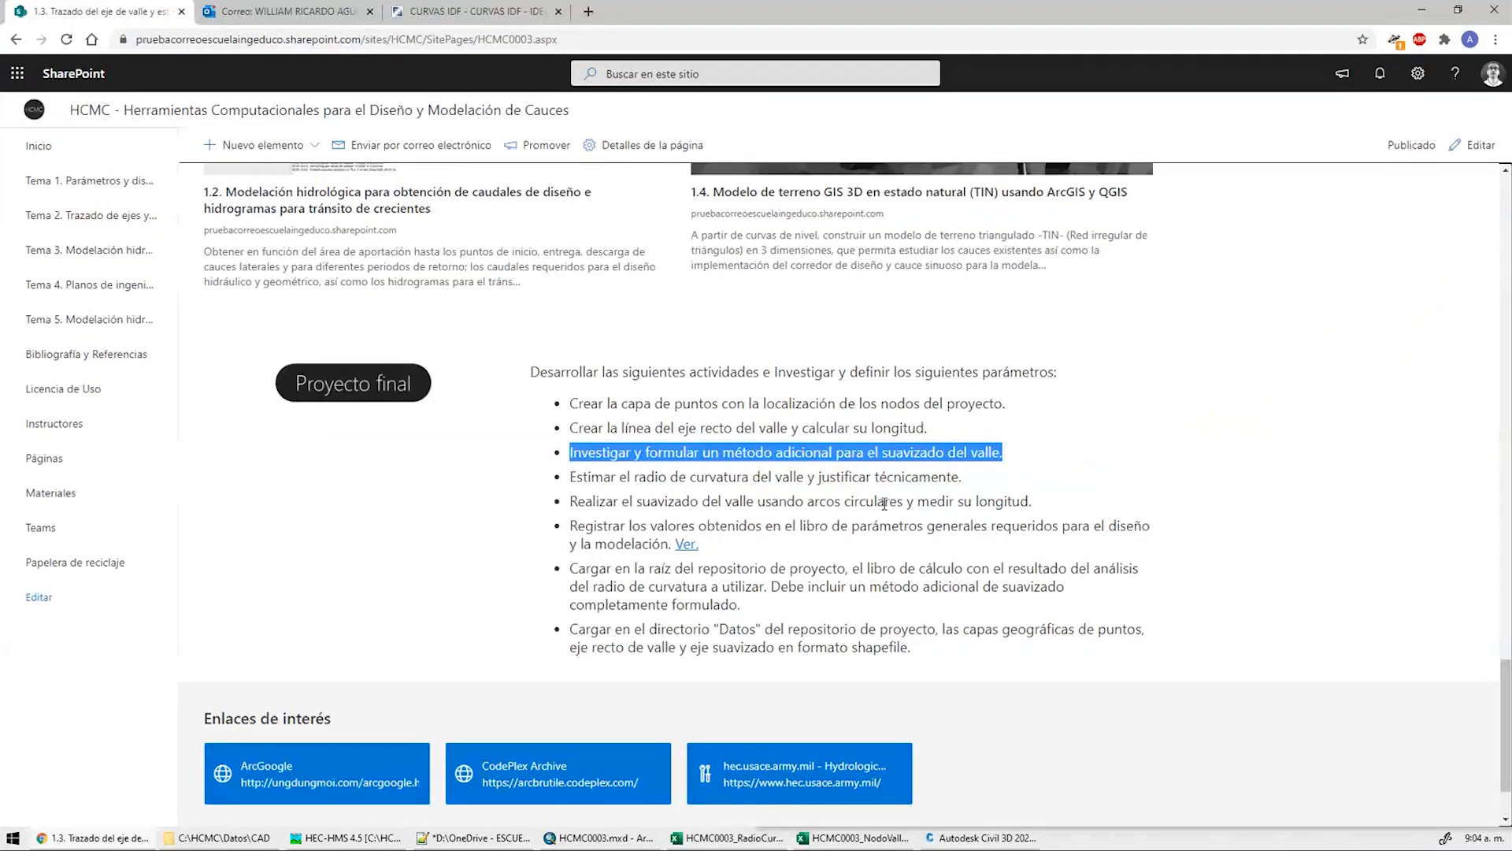
# Scroll the SharePoint page to review the Proyecto final activities
pyautogui.scroll(10, 1251, 516)
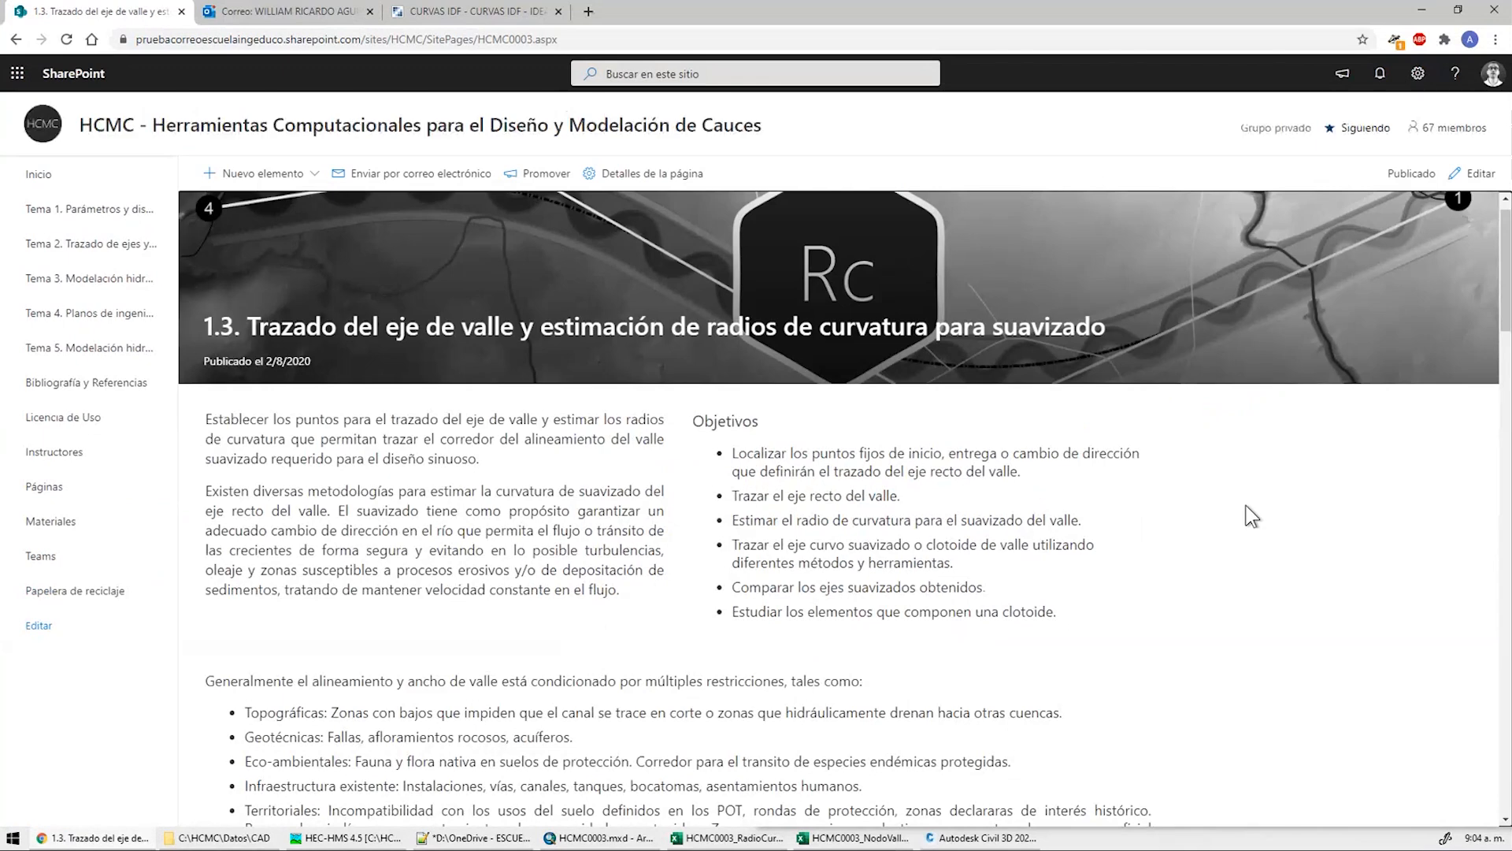
pyautogui.scroll(-10, 1250, 516)
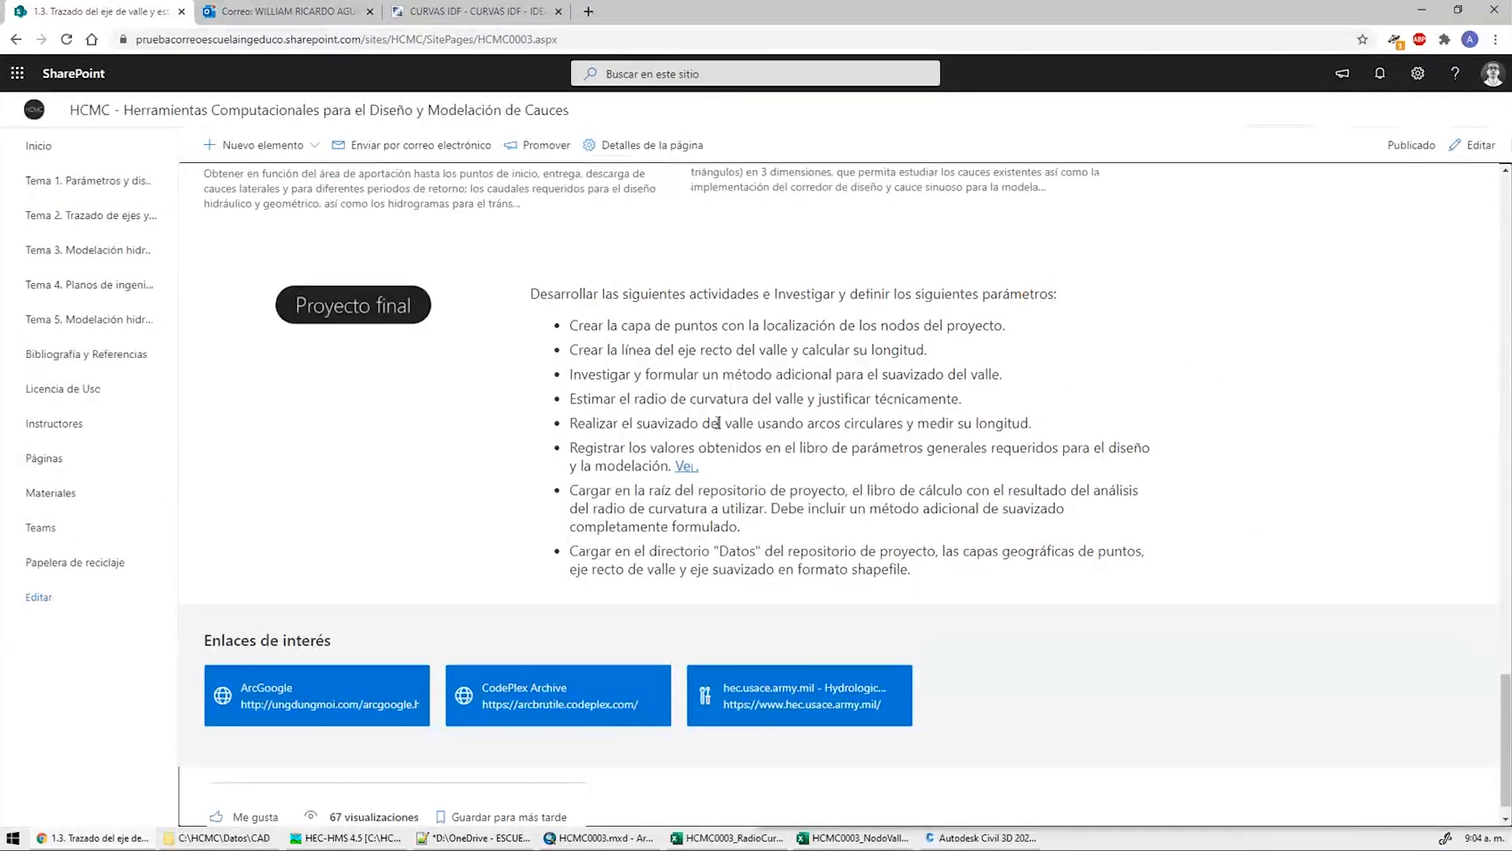
pyautogui.keyDown('ctrl'); pyautogui.scroll(1, 701, 314); pyautogui.keyUp('ctrl')
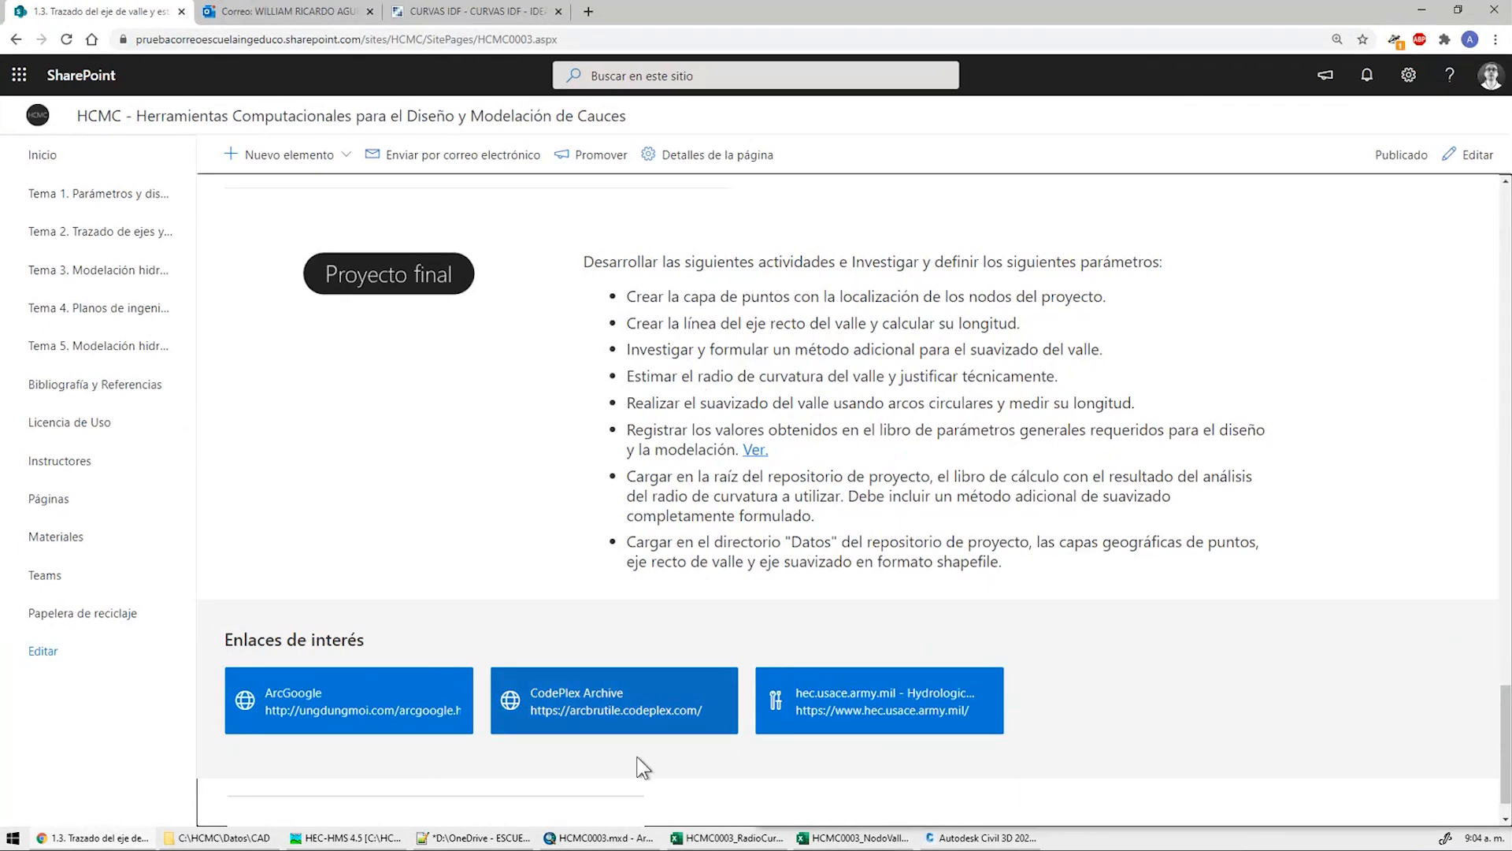
# On the NodoEjeValleProyecto sheet, check the CX/CY coordinates and the 7909.3 and 7949.1 total lengths
pyautogui.click(854, 838)
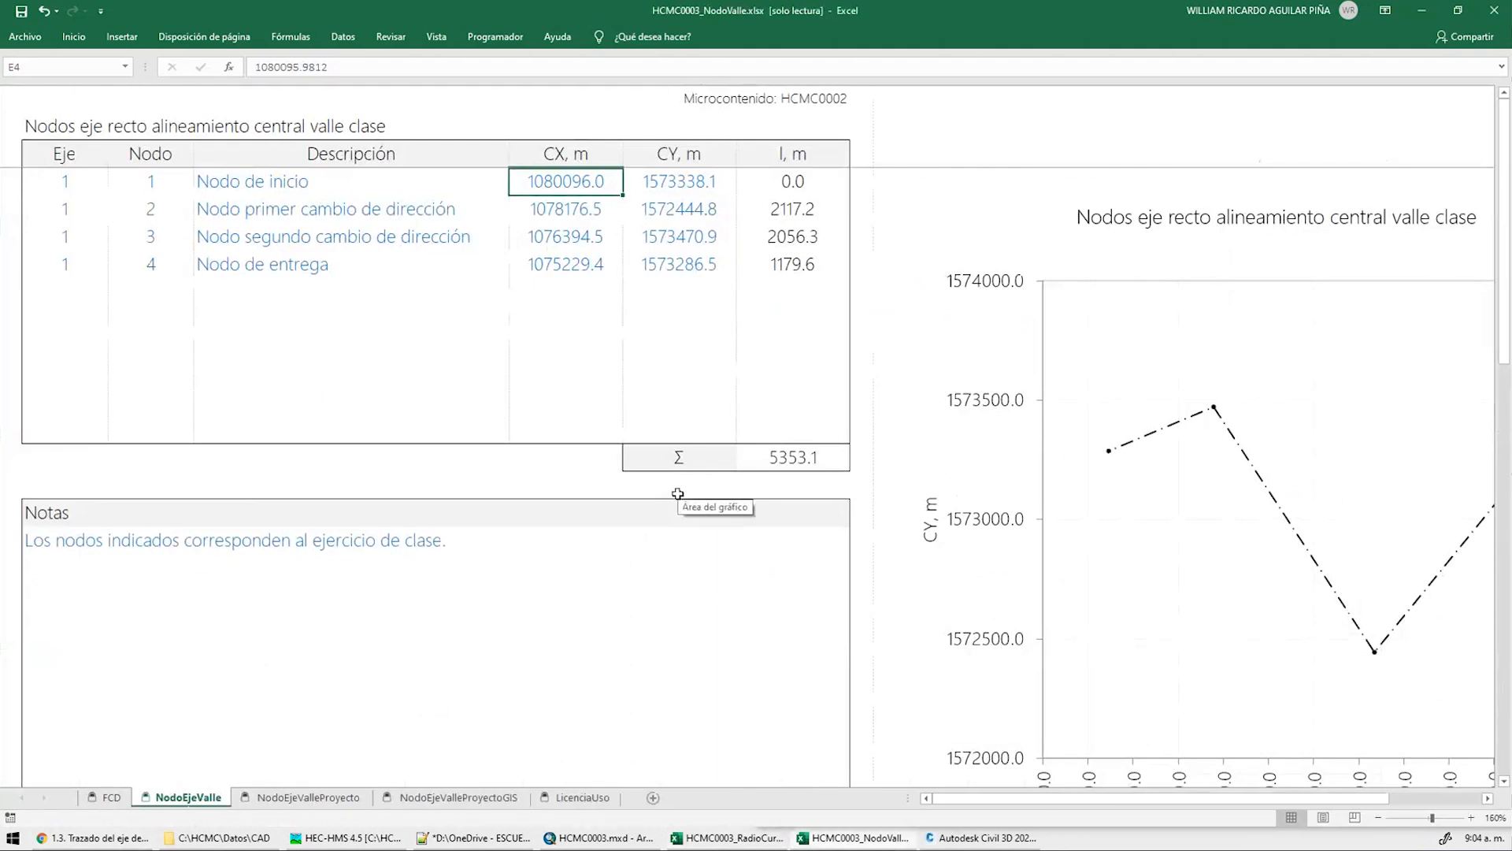
pyautogui.hotkey('ctrl', 'pagedown')
pyautogui.keyDown('ctrl'); pyautogui.scroll(4, 381, 189); pyautogui.keyUp('ctrl')
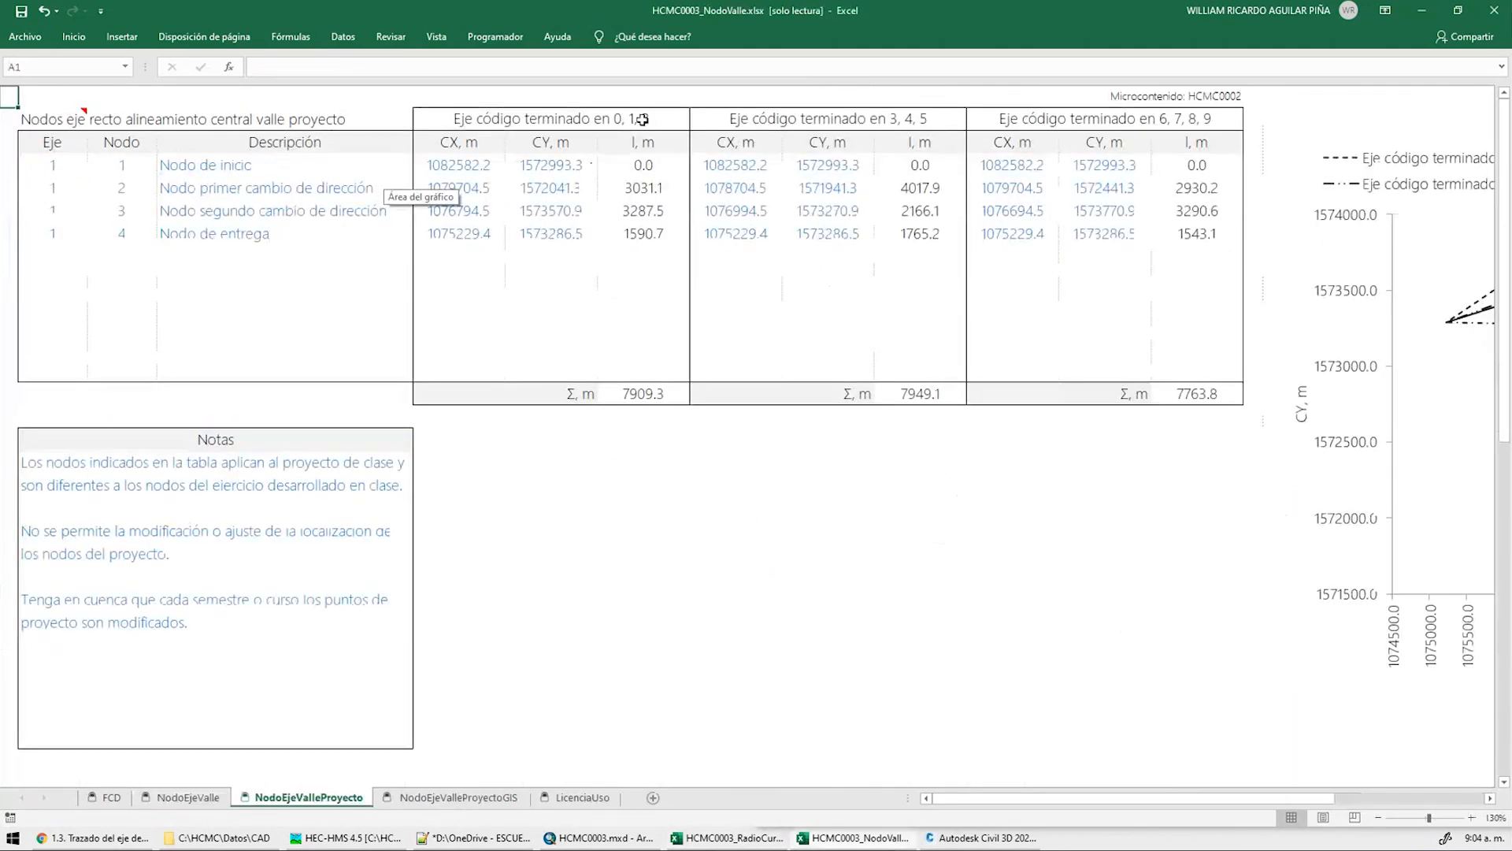
pyautogui.moveTo(474, 167); pyautogui.dragTo(555, 238)
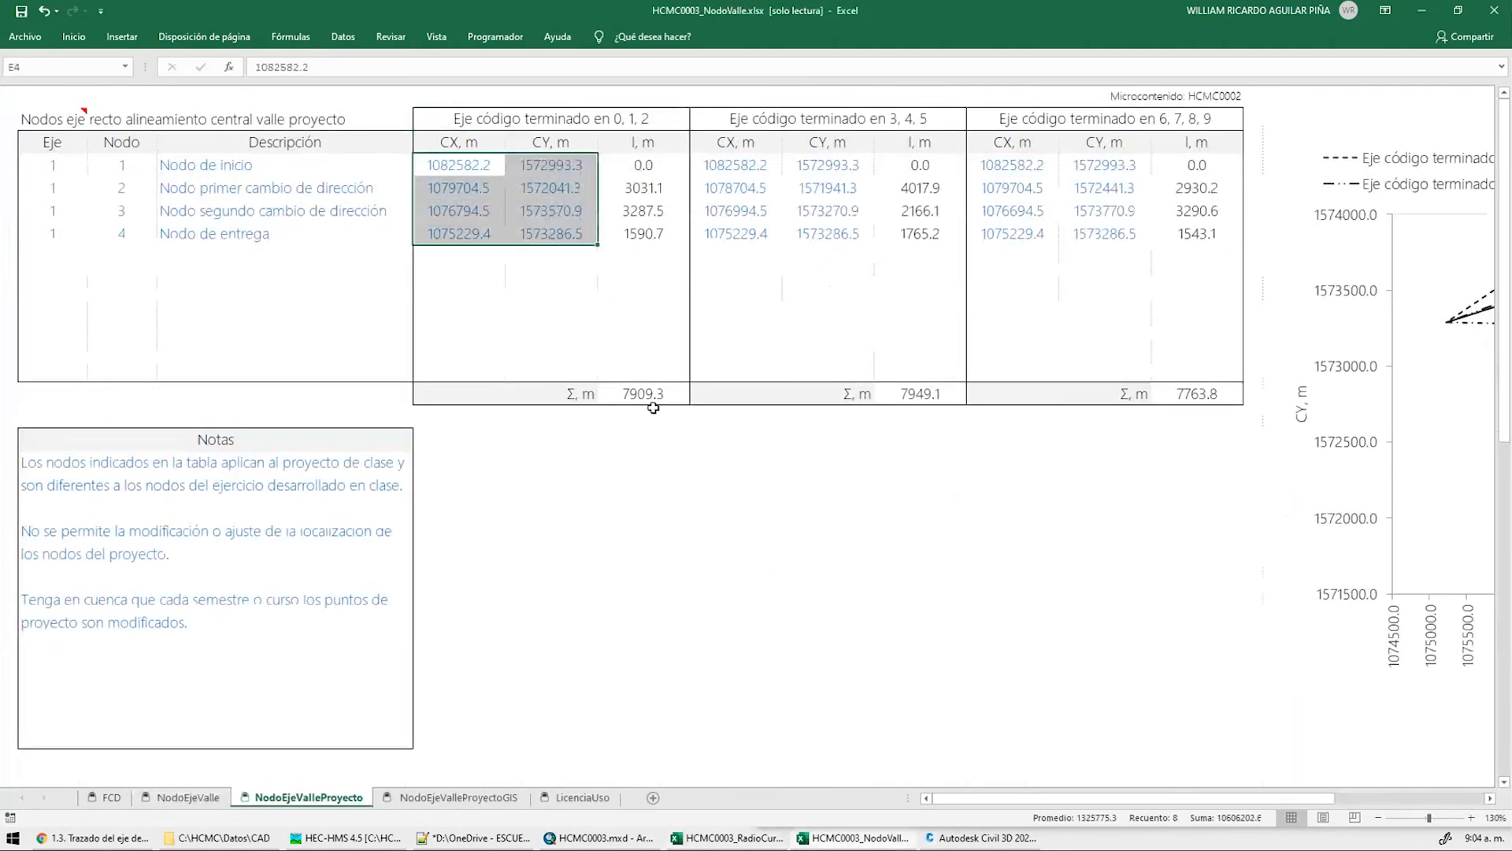
pyautogui.click(650, 406)
pyautogui.click(644, 394)
pyautogui.click(915, 393)
# Check the 7763.8 total length, then highlight the additional smoothing-method task in SharePoint
pyautogui.click(1174, 393)
pyautogui.hotkey('alt', 'Tab')
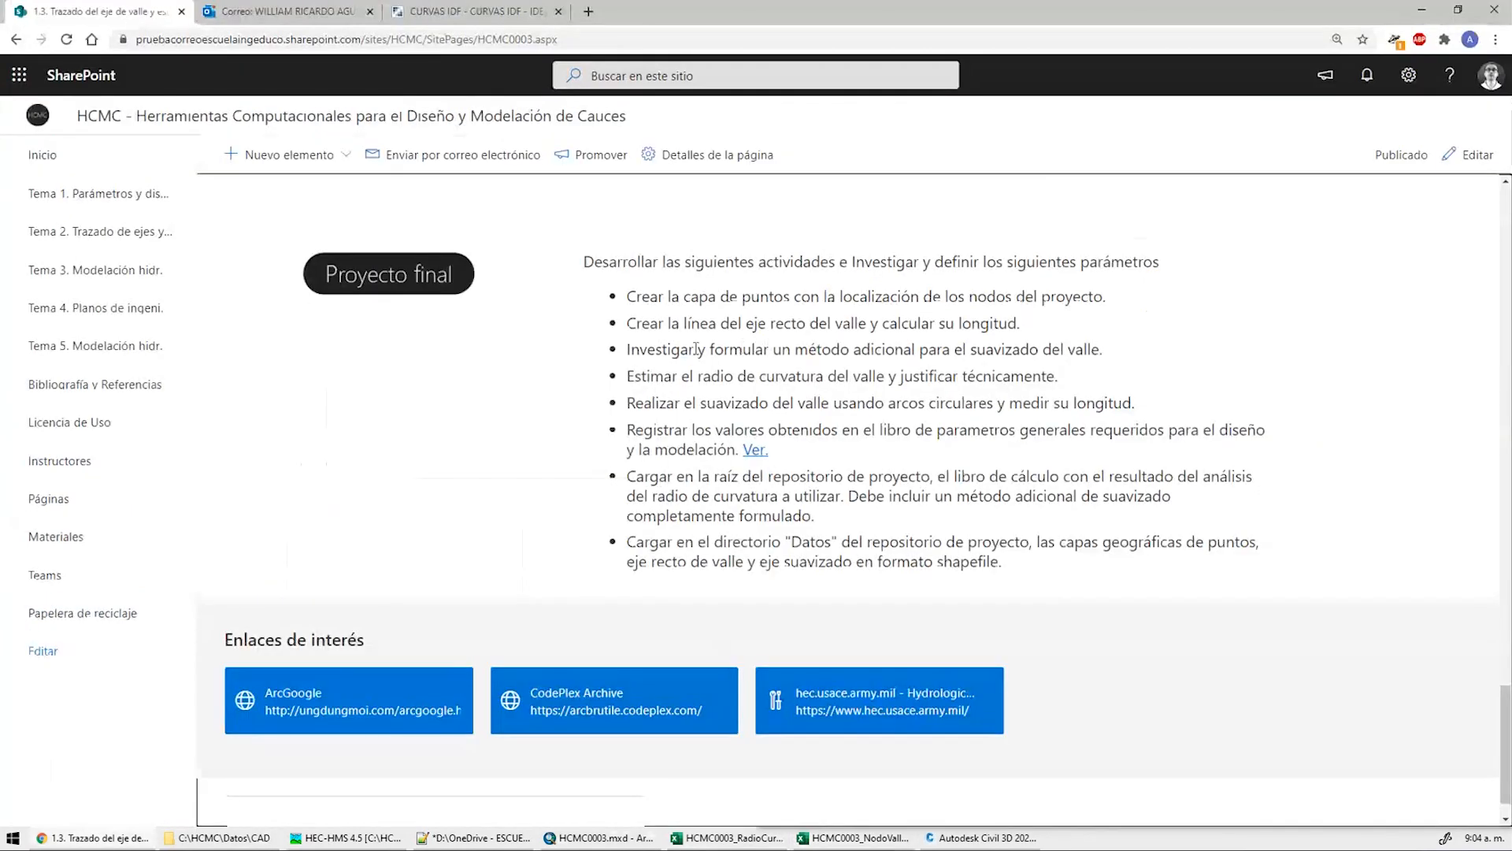
pyautogui.moveTo(1101, 349); pyautogui.dragTo(1056, 375)
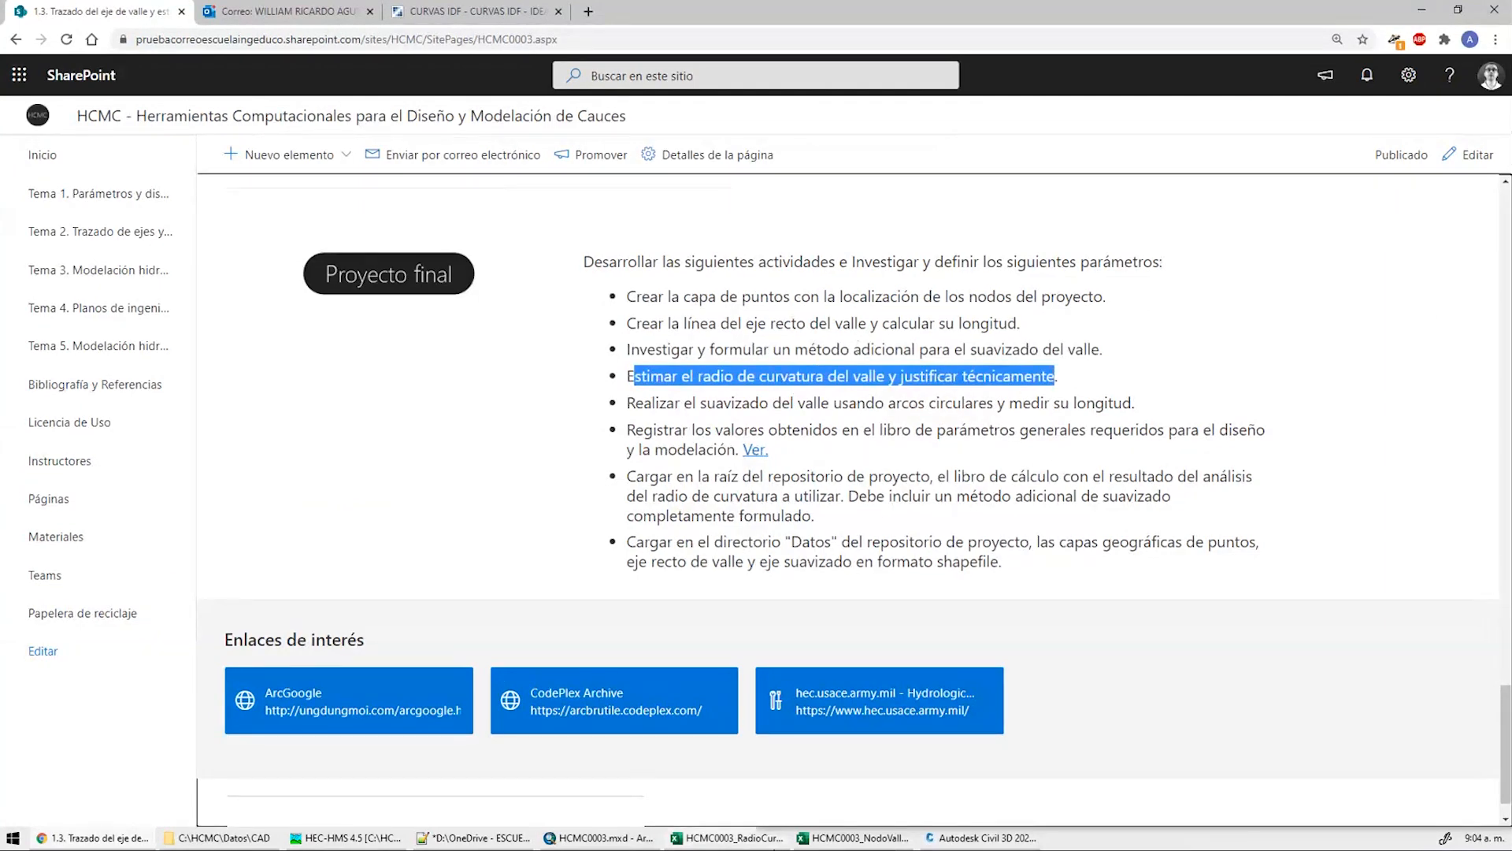
pyautogui.hotkey('alt', 'Tab')
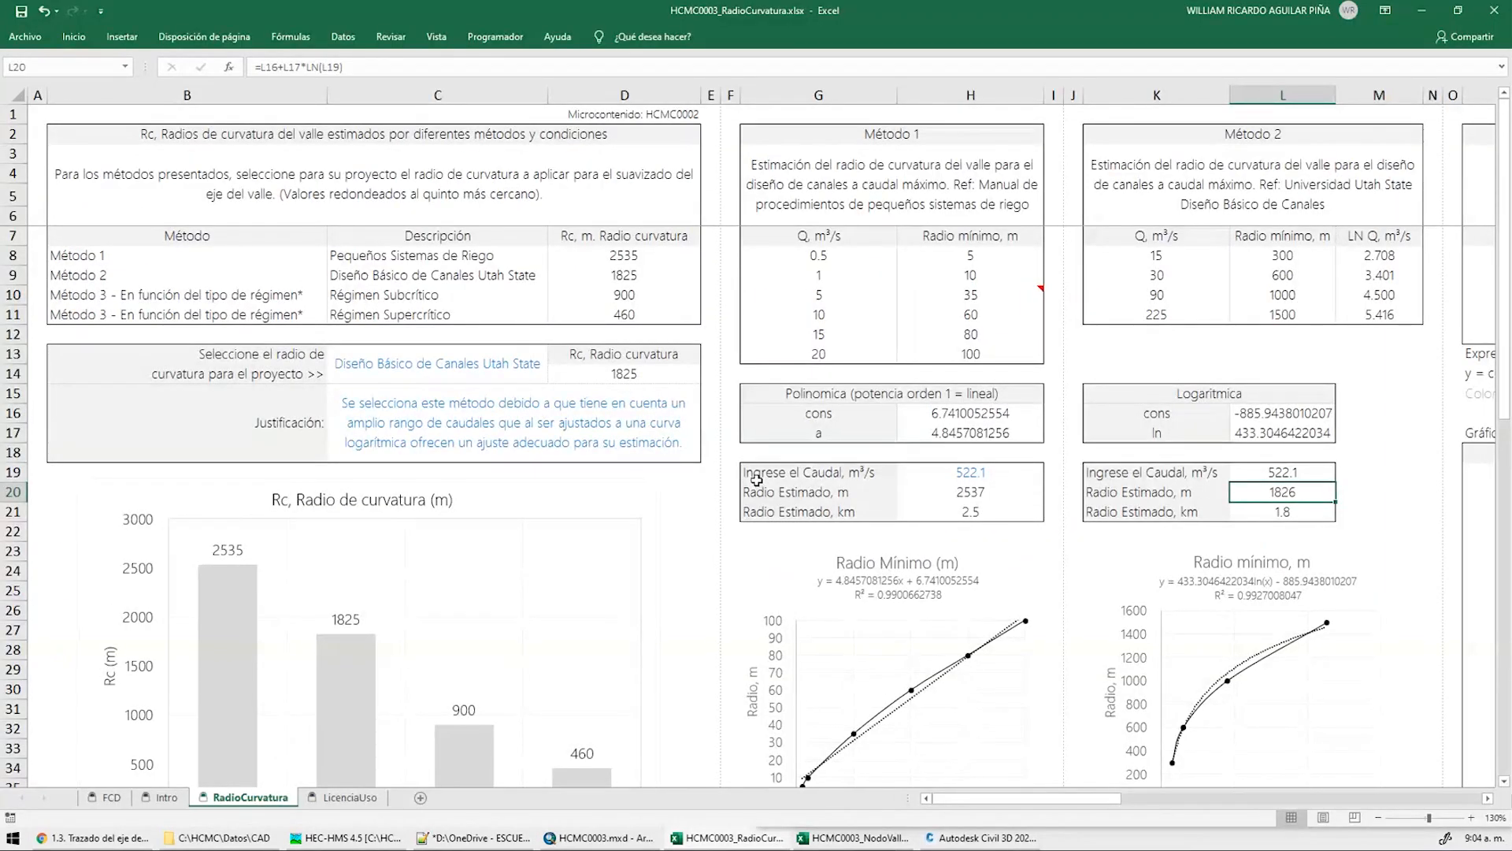
# Confirm the radius method stays Utah State (1825 m), then highlight the circular-arc smoothing task
pyautogui.keyDown('ctrl'); pyautogui.scroll(-2, 756, 479); pyautogui.keyUp('ctrl')
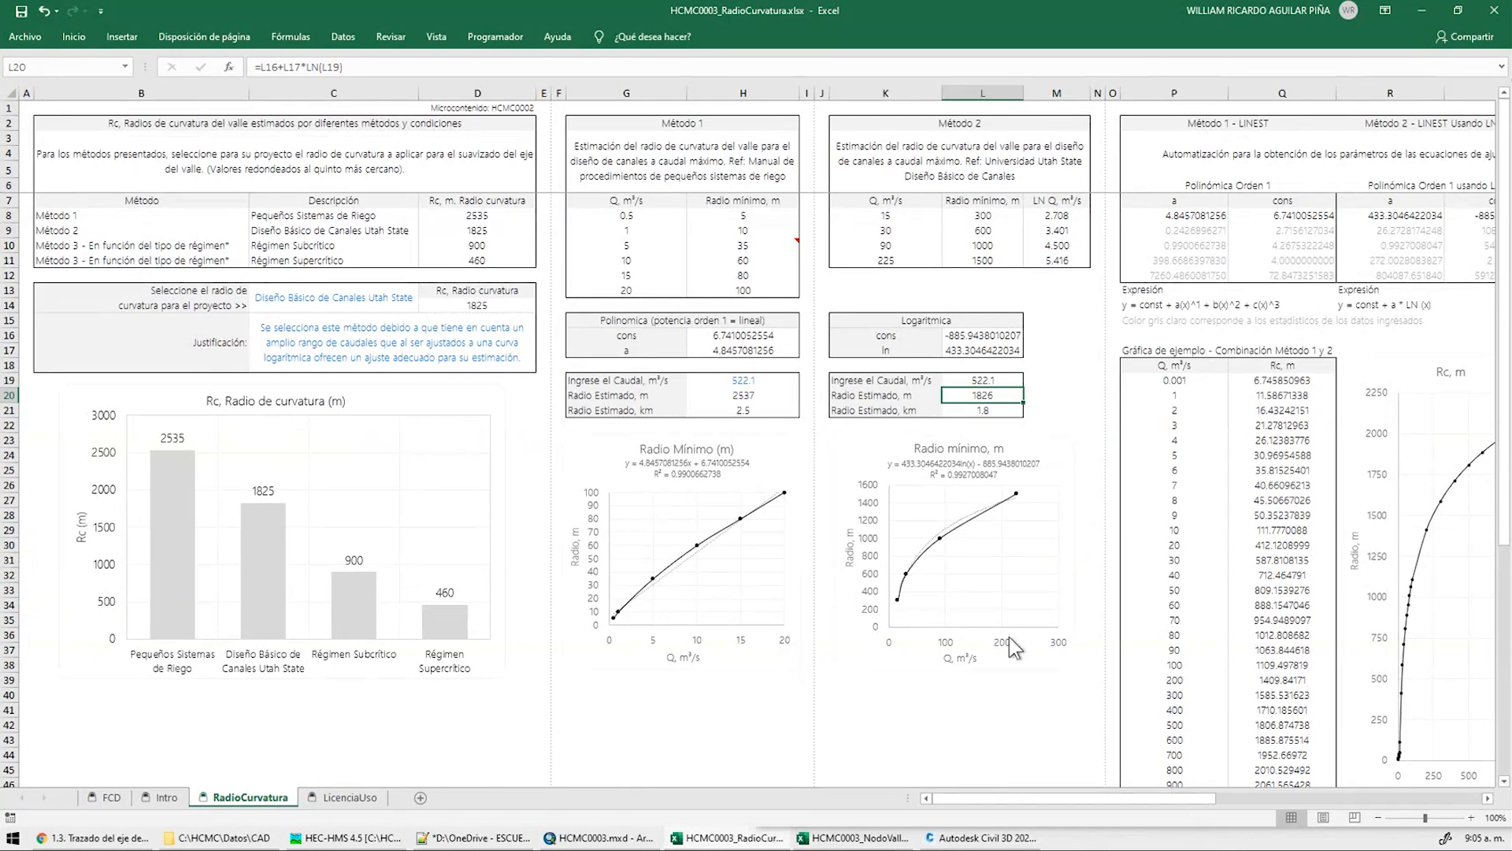
pyautogui.click(393, 306)
pyautogui.click(426, 291)
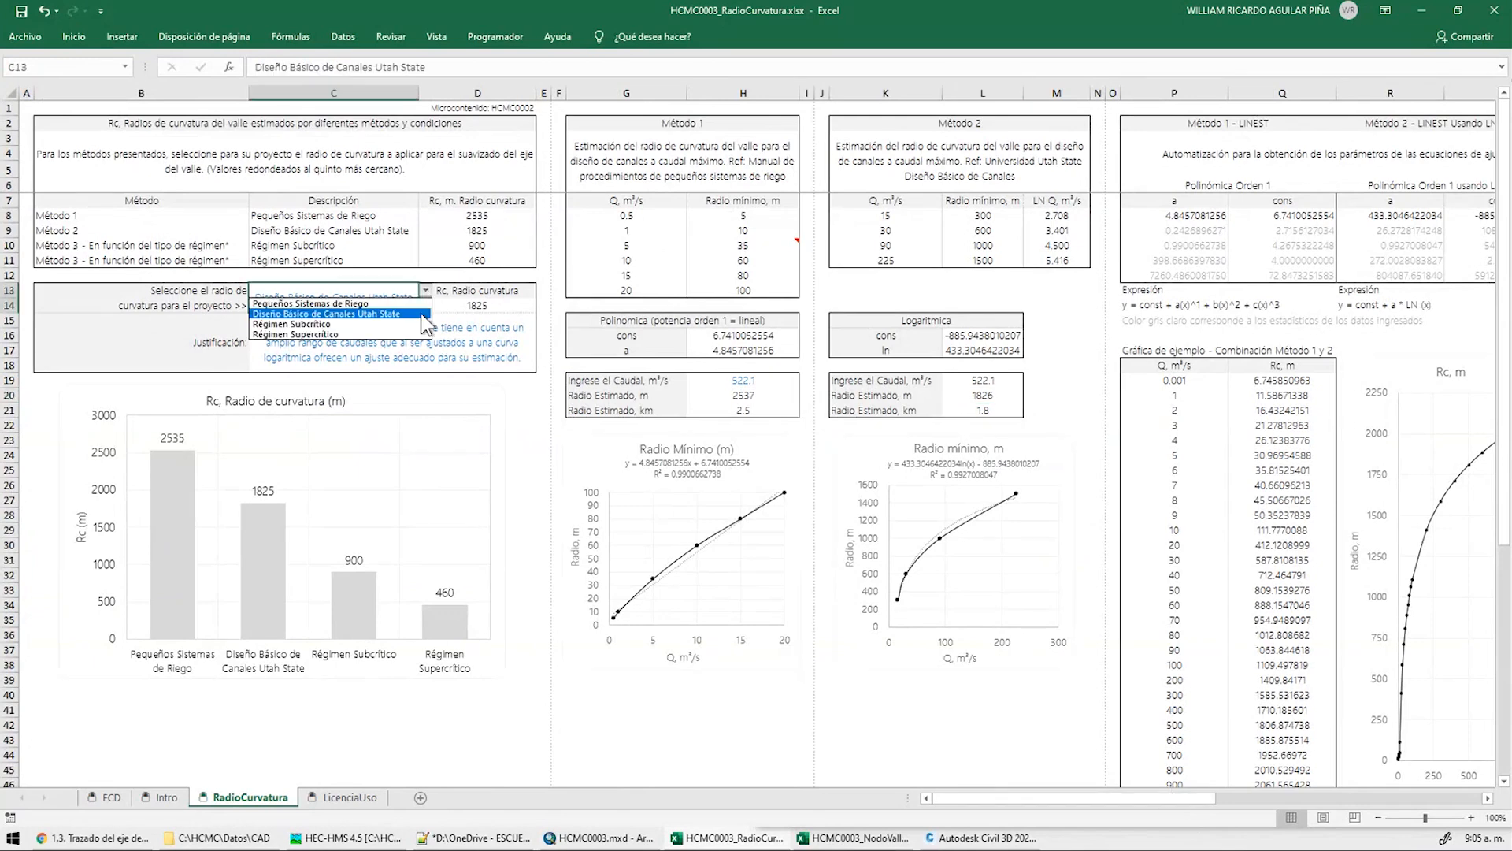
pyautogui.click(482, 325)
pyautogui.hotkey('alt', 'Tab')
pyautogui.moveTo(628, 403); pyautogui.dragTo(1136, 406)
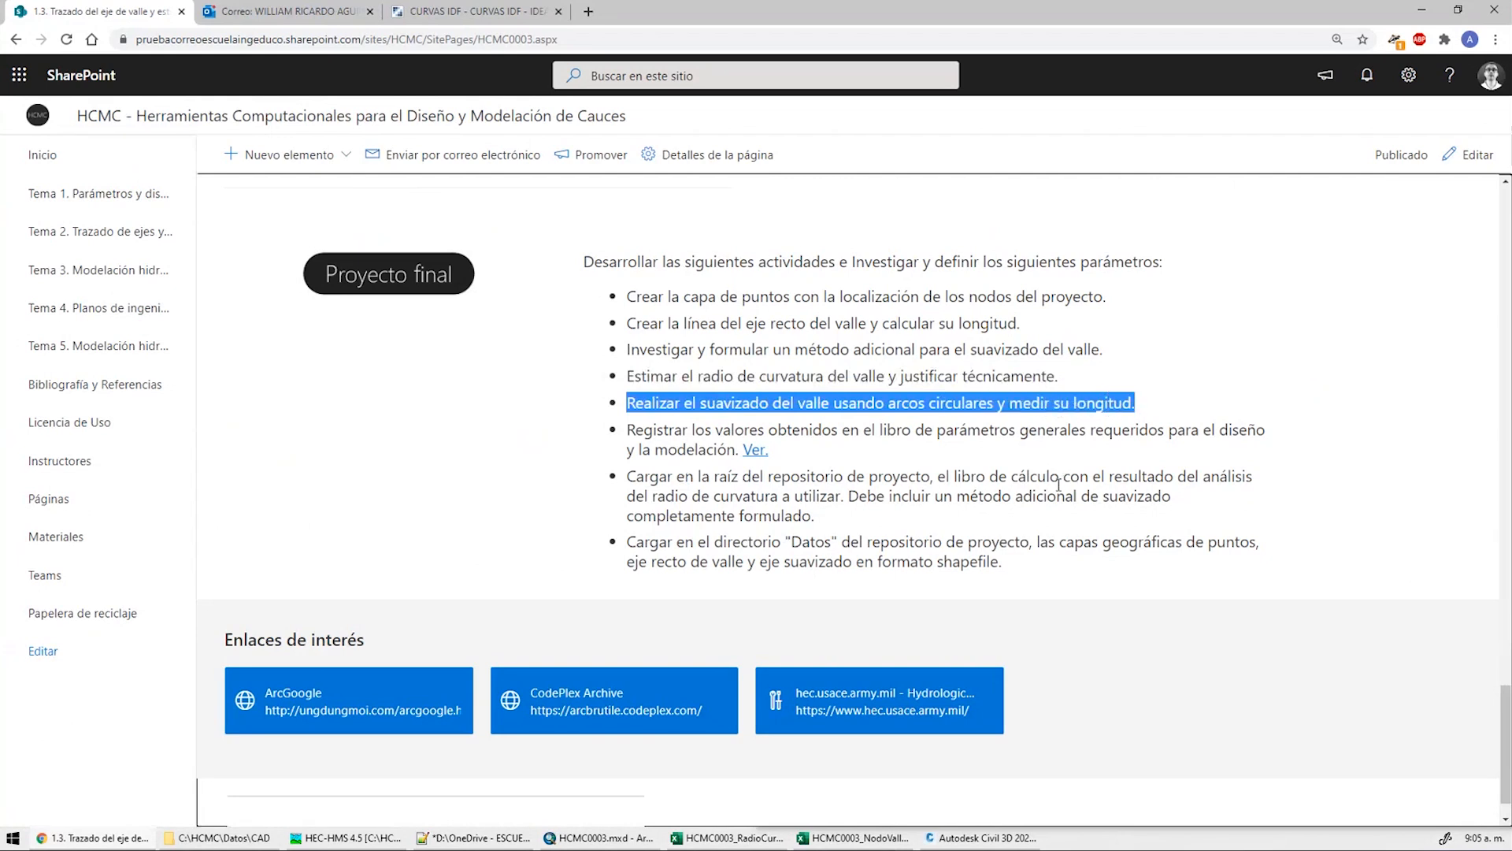
# Highlight the parameters-book recording task, then show the smoothed curve's start in ArcMap
pyautogui.moveTo(625, 432); pyautogui.dragTo(797, 449)
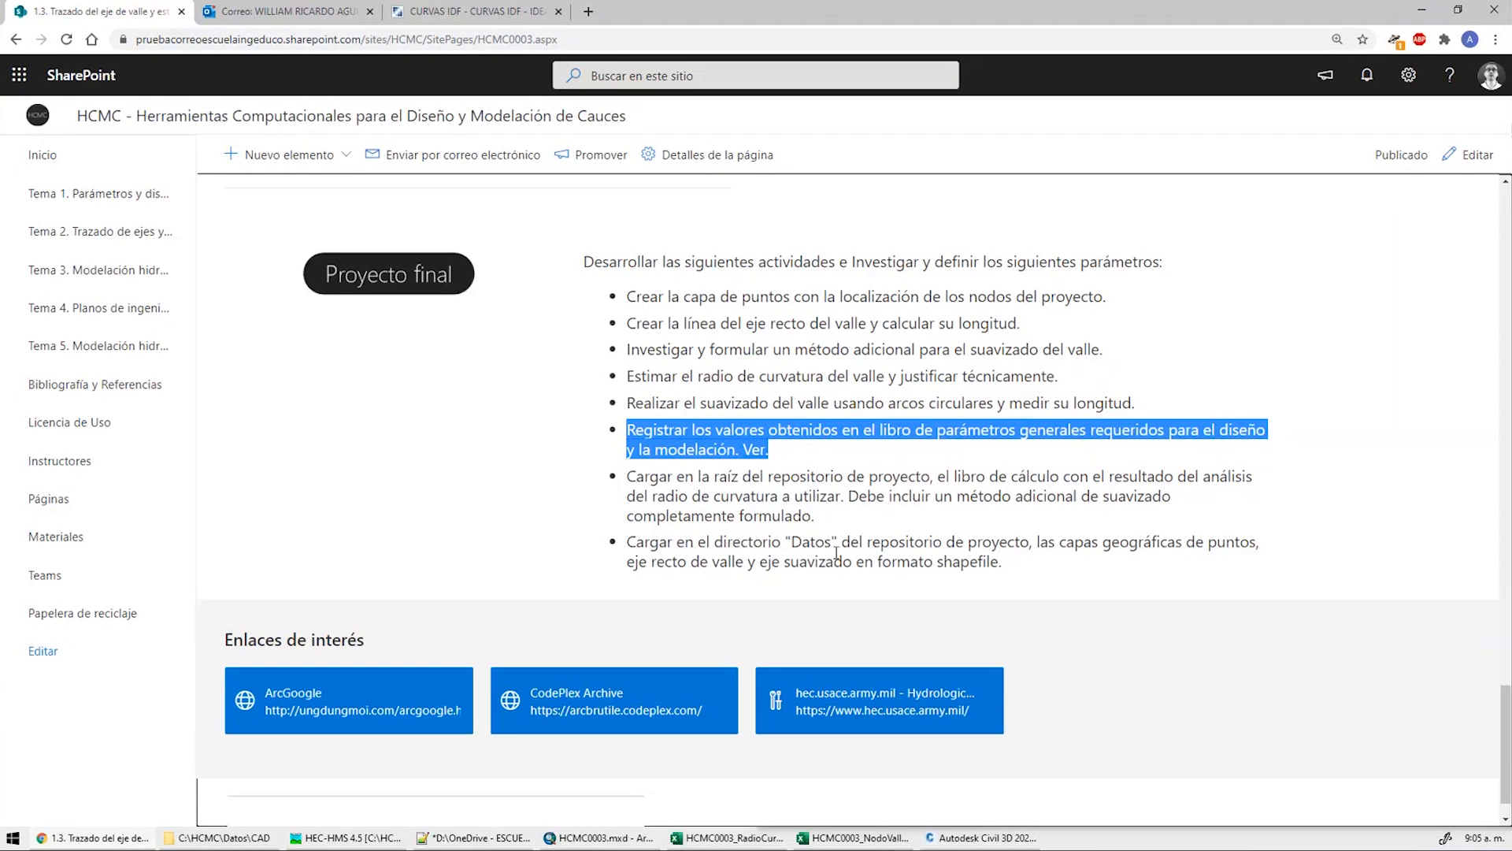
pyautogui.click(555, 839)
pyautogui.moveTo(561, 392); pyautogui.dragTo(729, 413, button='middle')
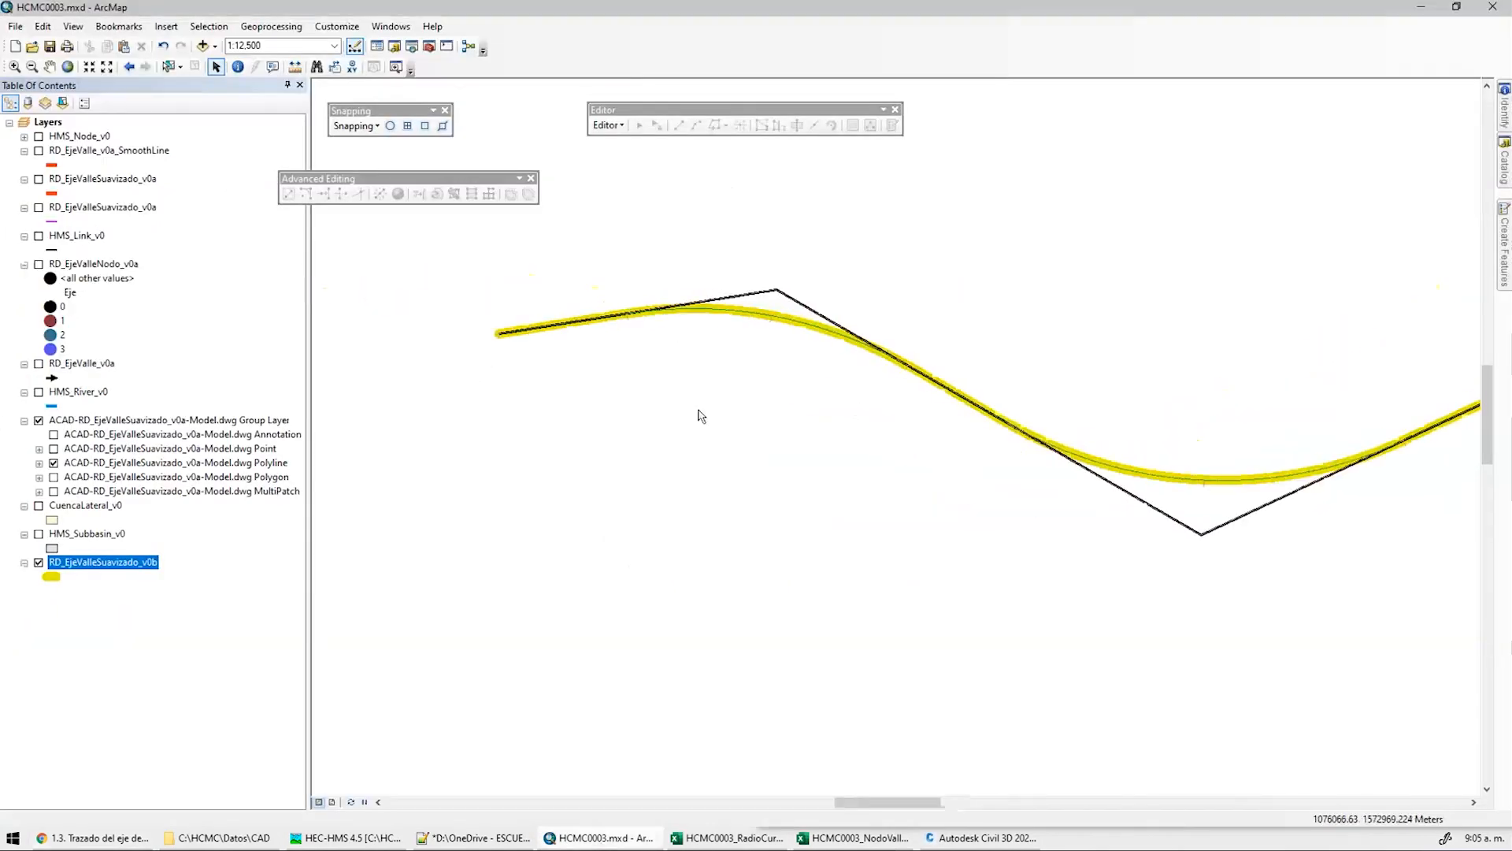
# Show RD_EjeValle_v0a, hide the CAD polyline, compare both axes, and save the map document
pyautogui.click(39, 363)
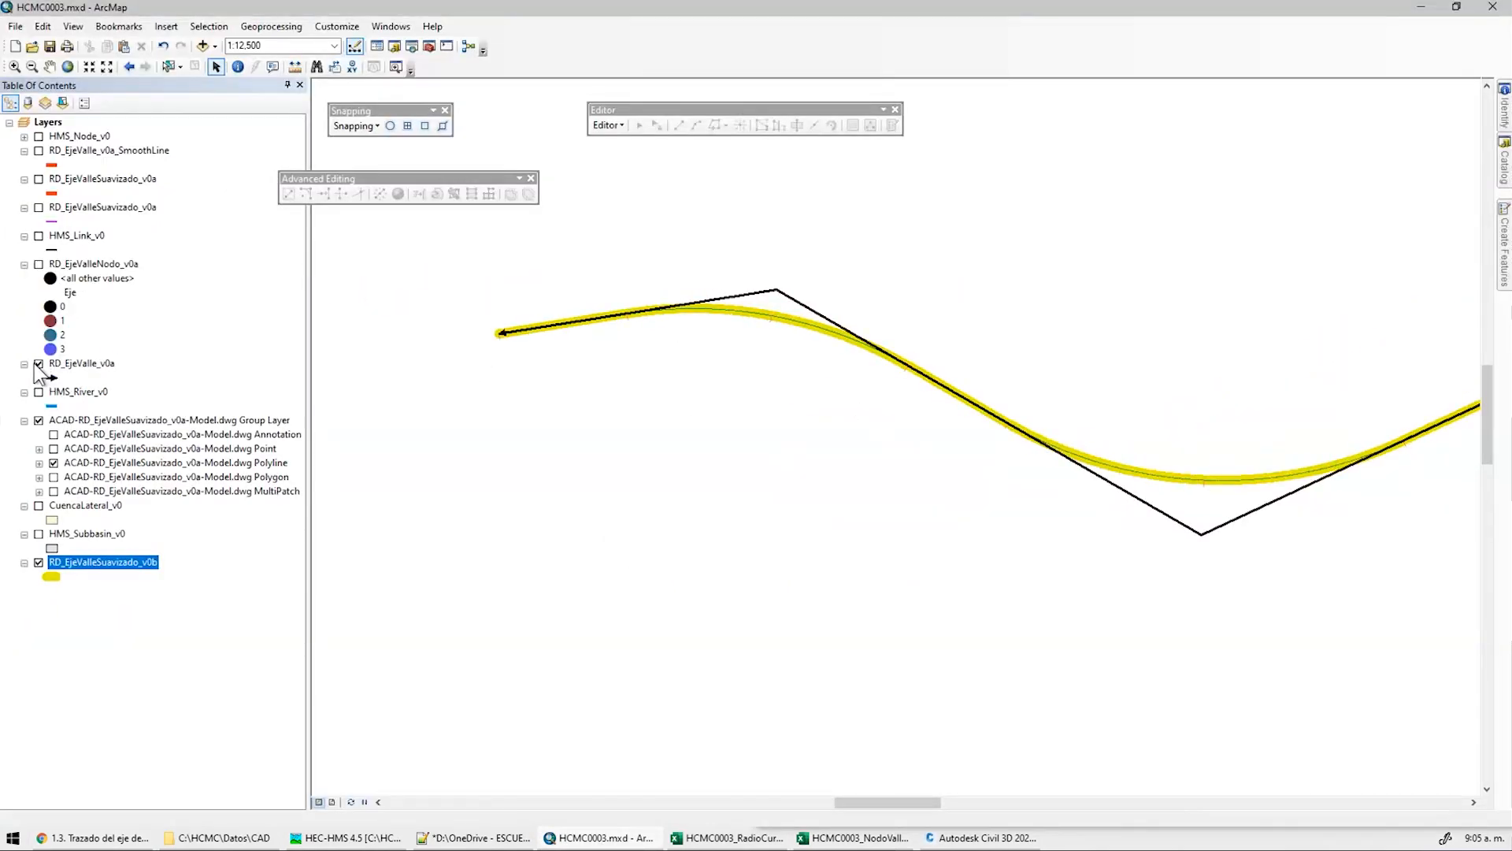
pyautogui.click(39, 420)
pyautogui.moveTo(1333, 470); pyautogui.dragTo(1105, 487, button='middle')
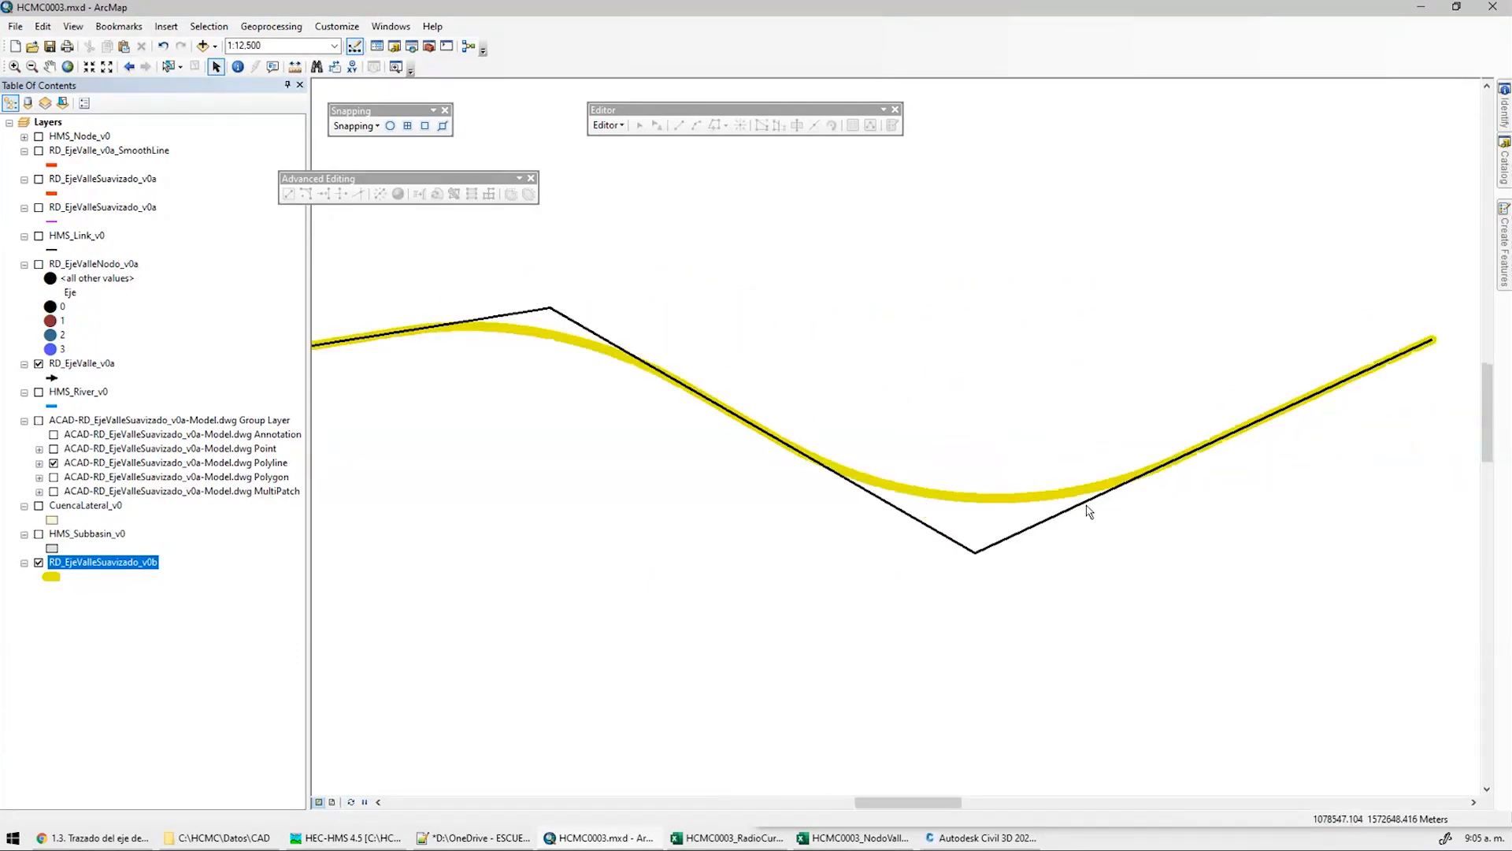
pyautogui.moveTo(961, 493); pyautogui.dragTo(1014, 473, button='middle')
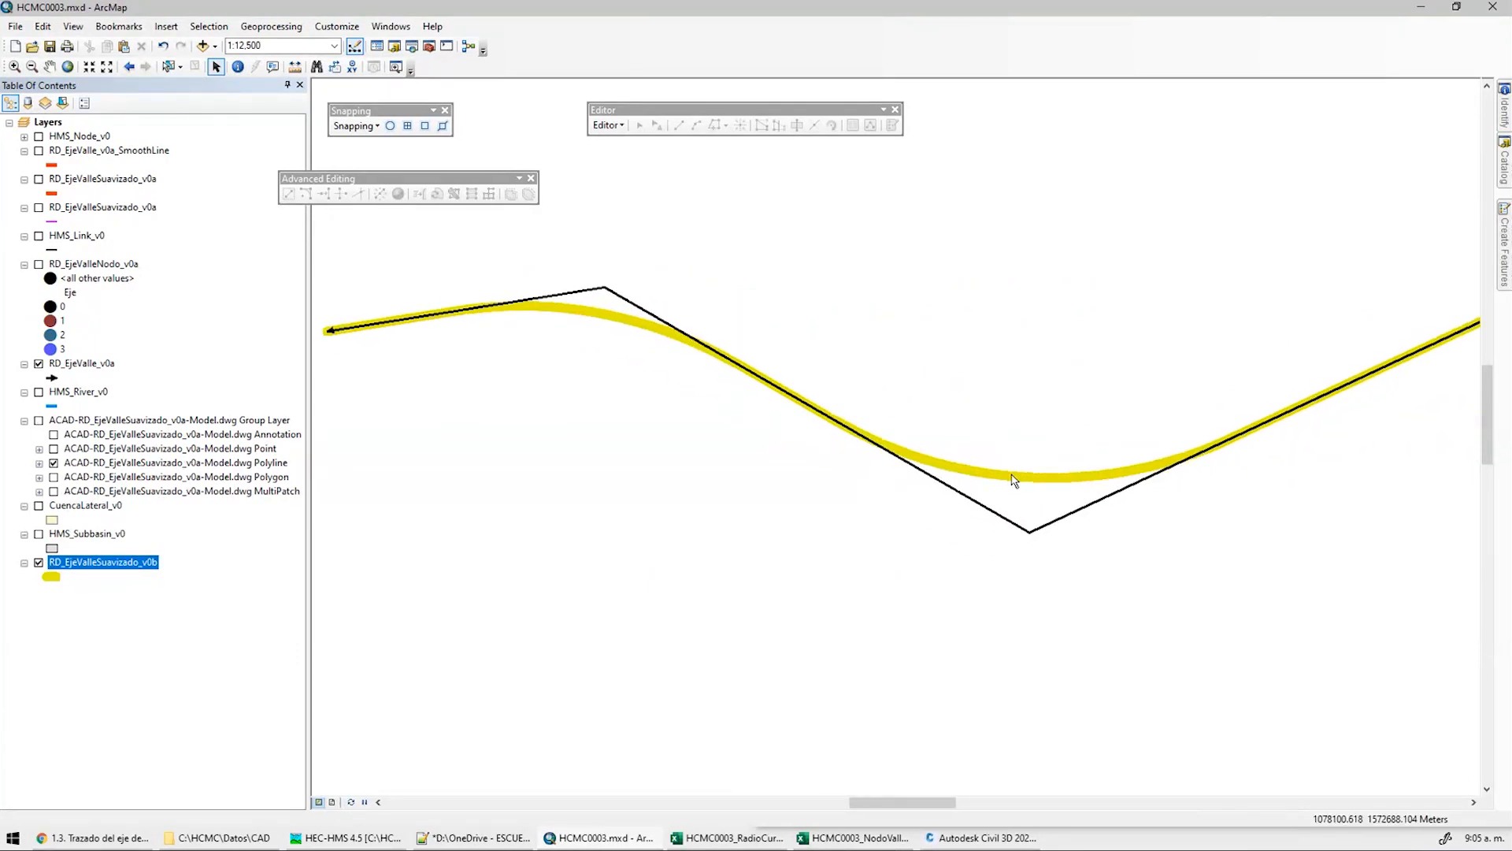
pyautogui.click(49, 49)
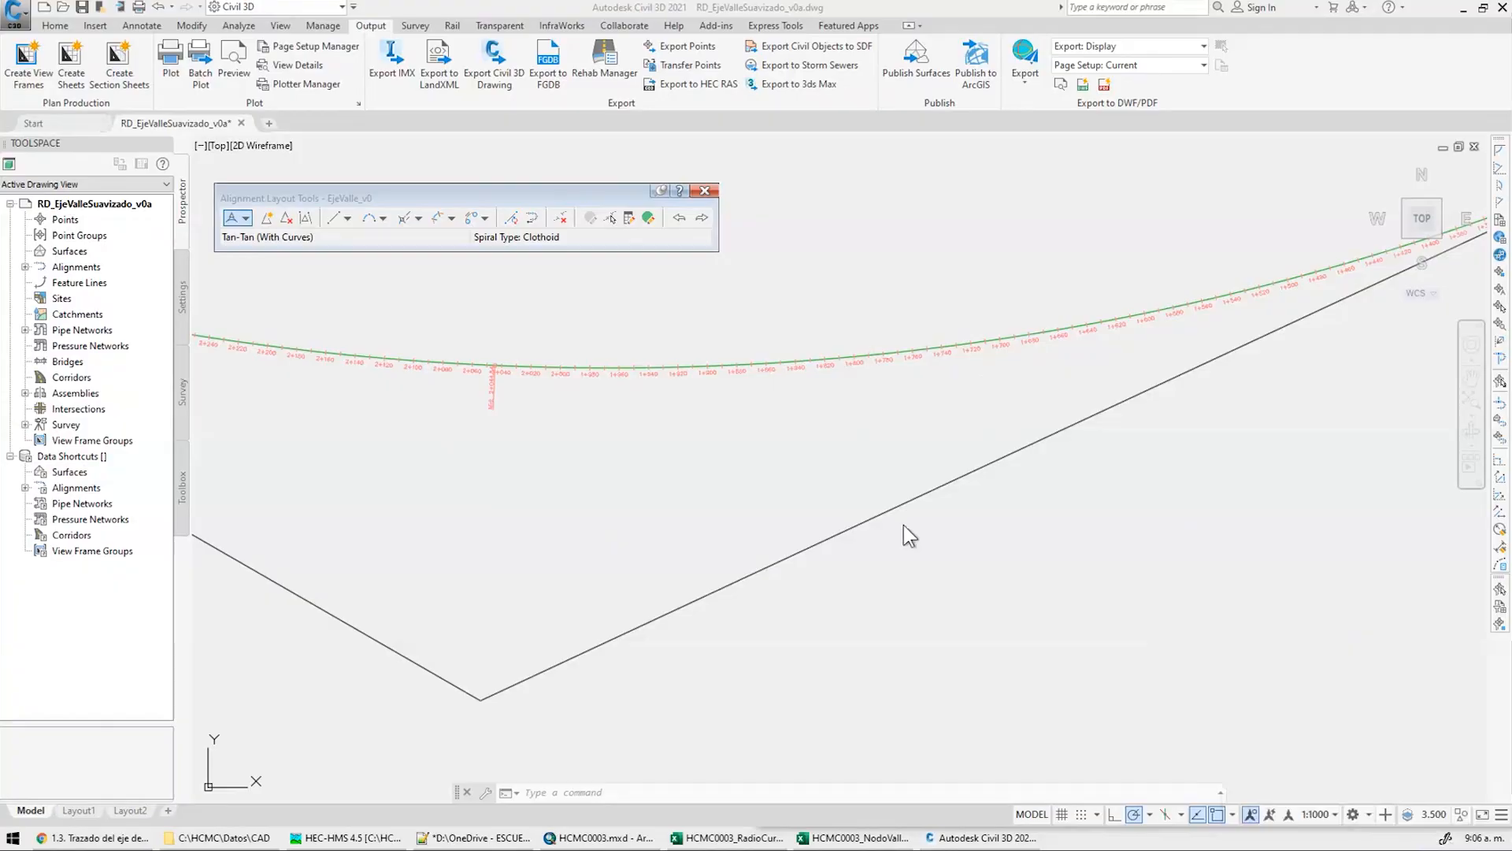
pyautogui.press('Print')
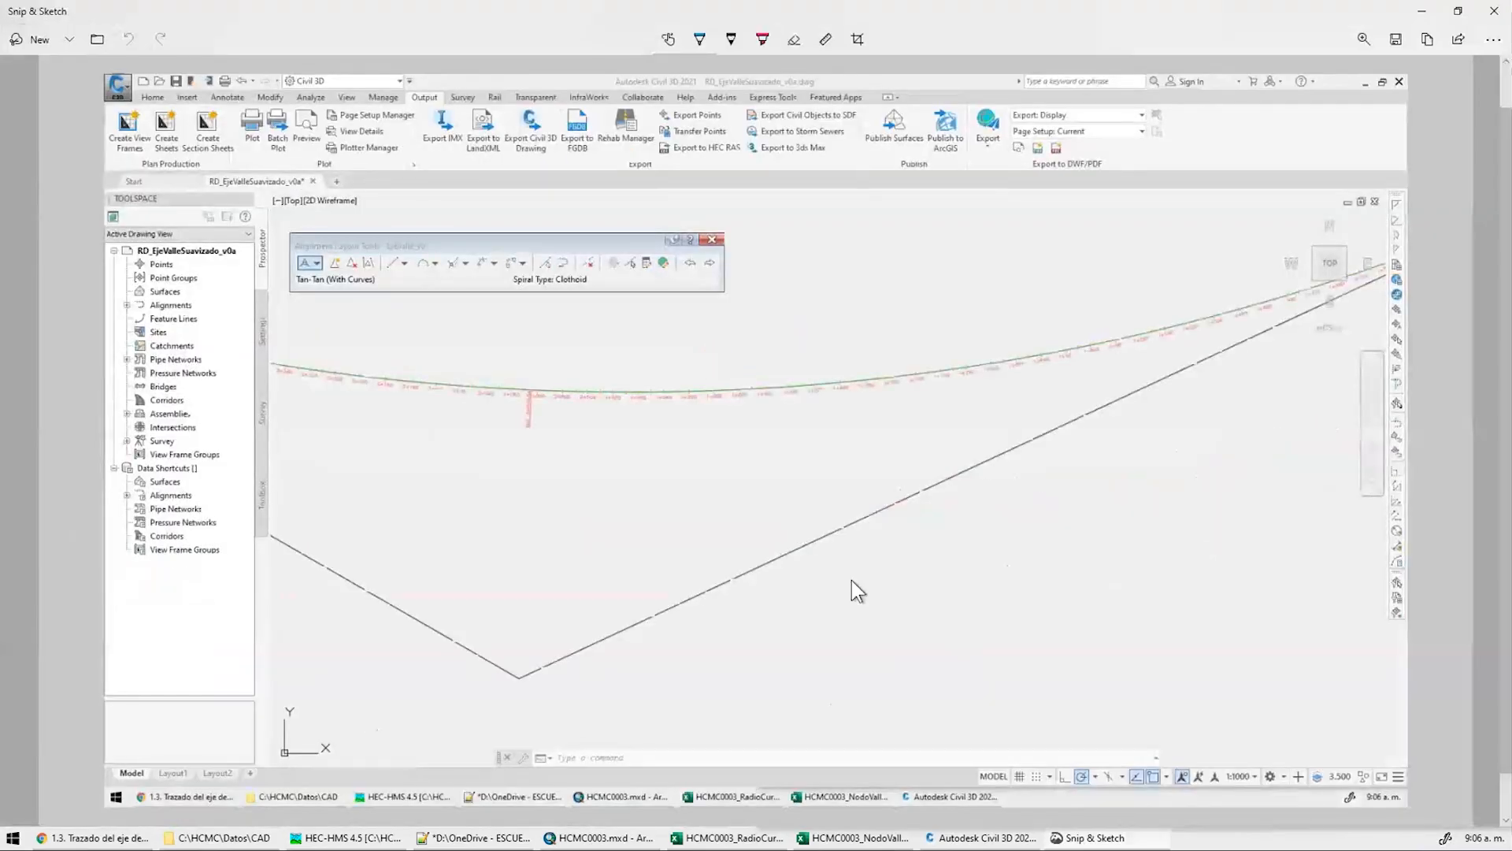
# Draw two light-blue tributaries reaching the right part and middle of the alignment
pyautogui.click(700, 40)
pyautogui.click(700, 39)
pyautogui.click(727, 215)
pyautogui.moveTo(1213, 737)
pyautogui.mouseDown()
pyautogui.moveTo(1031, 455)
pyautogui.moveTo(1038, 404)
pyautogui.moveTo(1005, 364)
pyautogui.mouseUp()
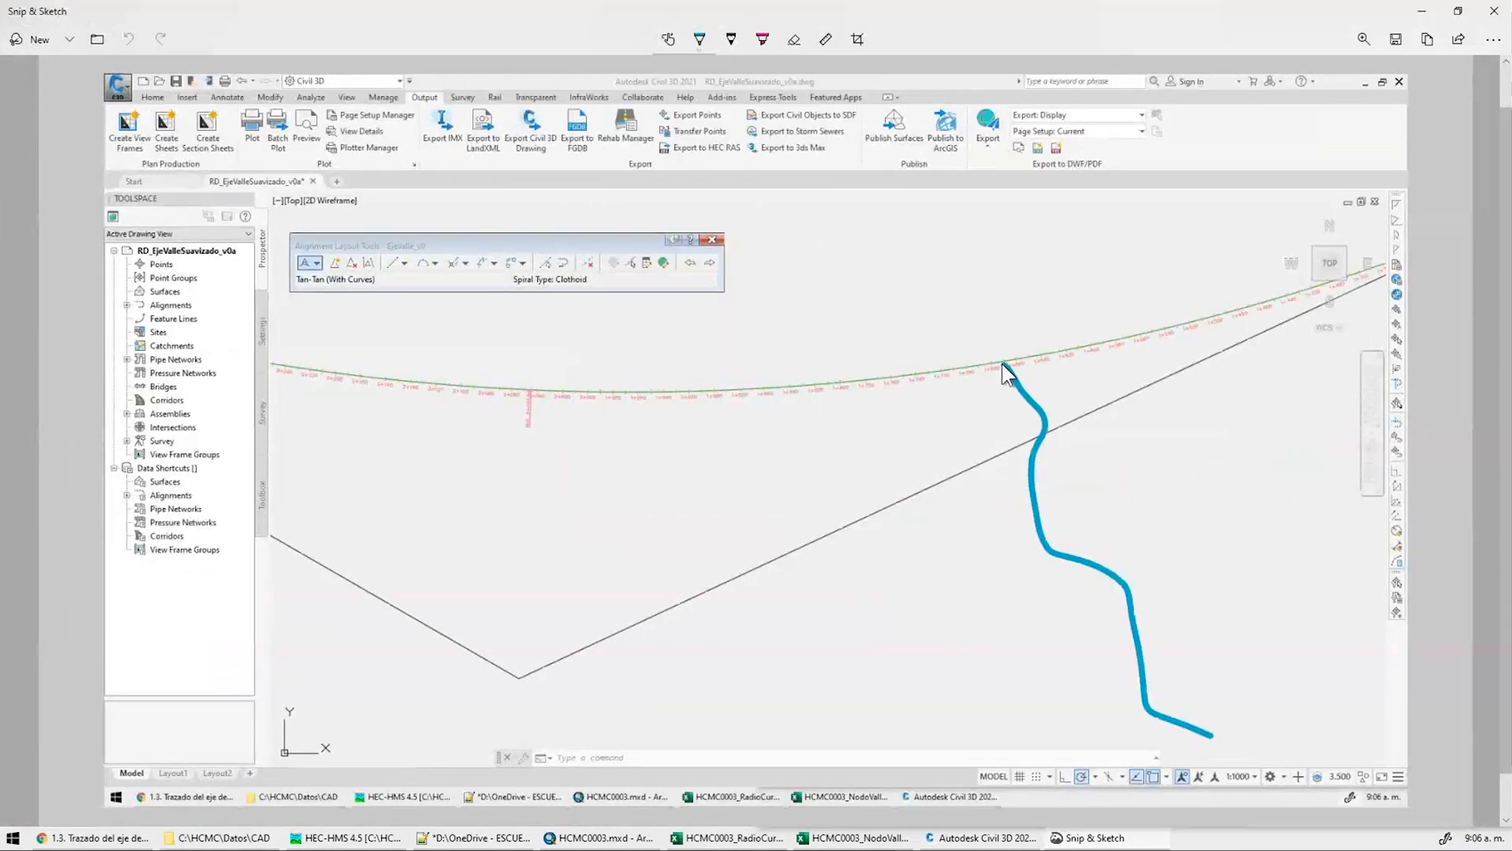
pyautogui.moveTo(905, 722)
pyautogui.mouseDown()
pyautogui.moveTo(611, 601)
pyautogui.moveTo(577, 391)
pyautogui.mouseUp()
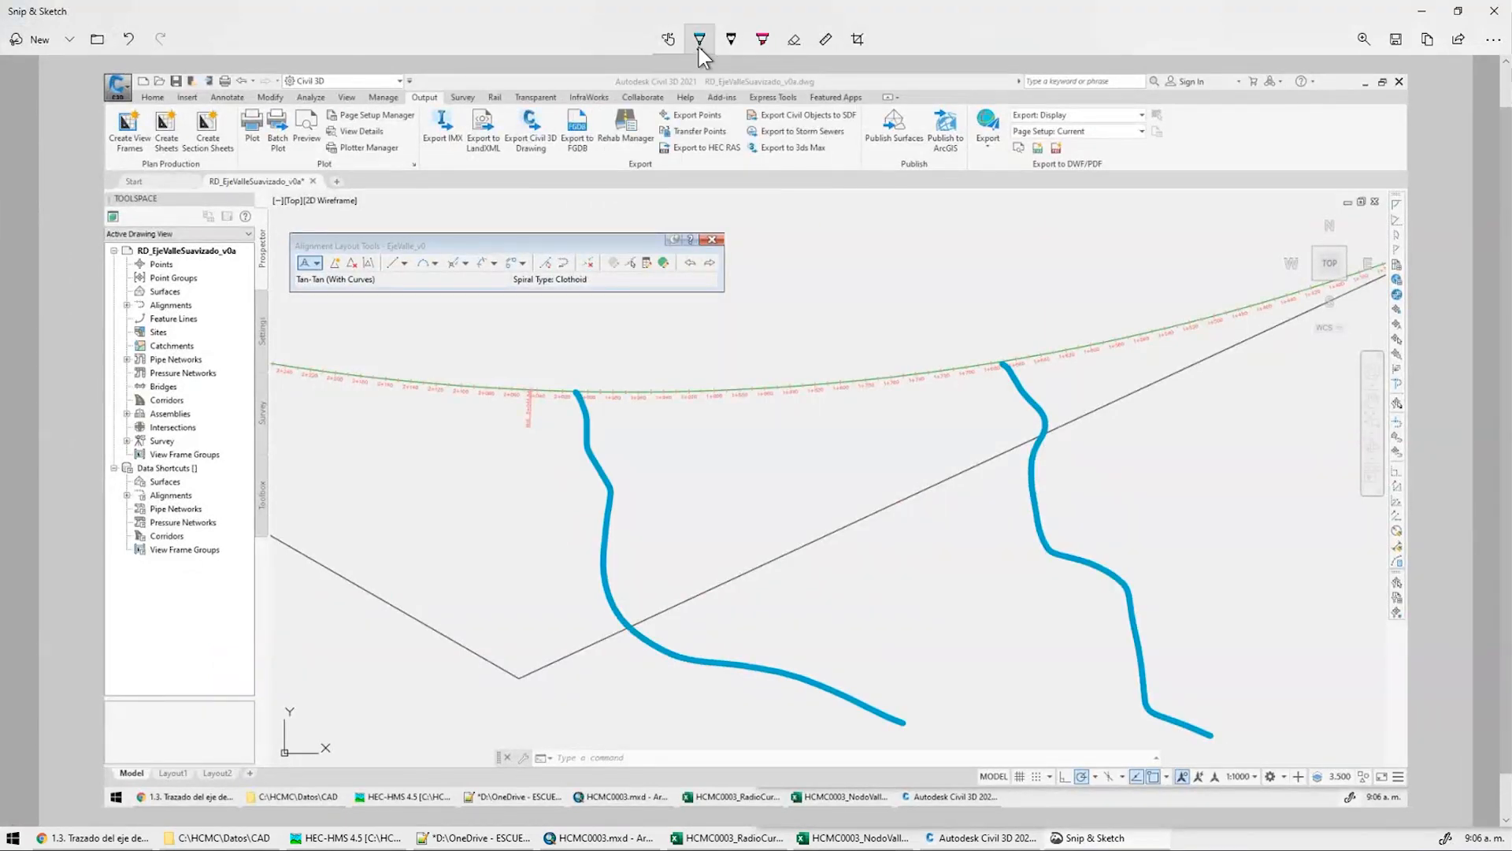
# Go to the SharePoint course site in the browser and scroll down its Tema 1 page
pyautogui.click(699, 40)
pyautogui.click(117, 840)
pyautogui.click(111, 205)
pyautogui.scroll(-20, 1330, 508)
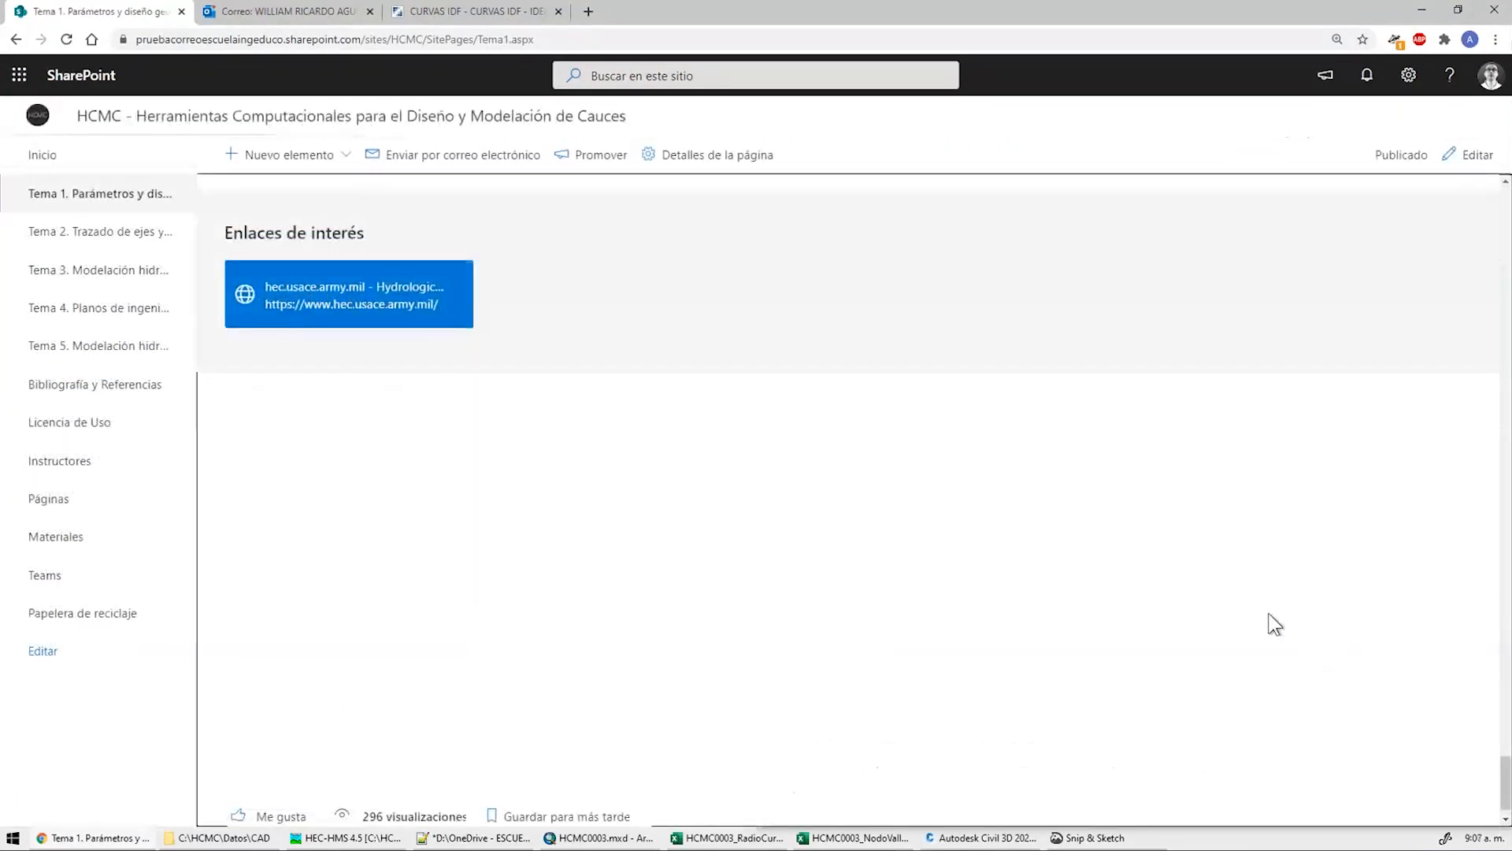
# Open the 1.15 lesson, widen the Nombre column, and open the HCMC0043 stepped-structure flow workbook
pyautogui.scroll(5, 1276, 625)
pyautogui.click(1095, 319)
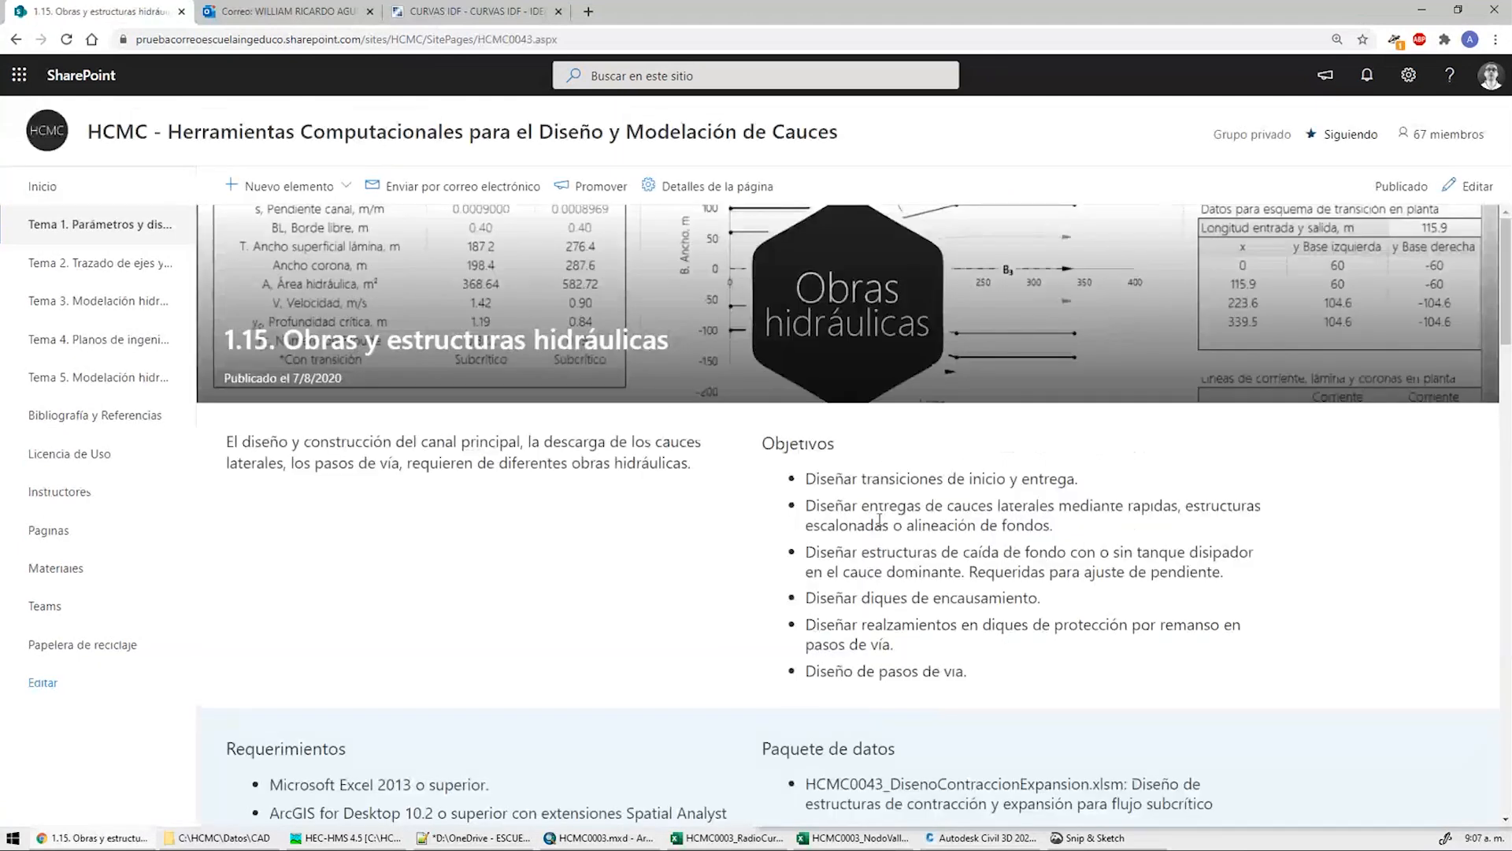
pyautogui.scroll(-10, 945, 555)
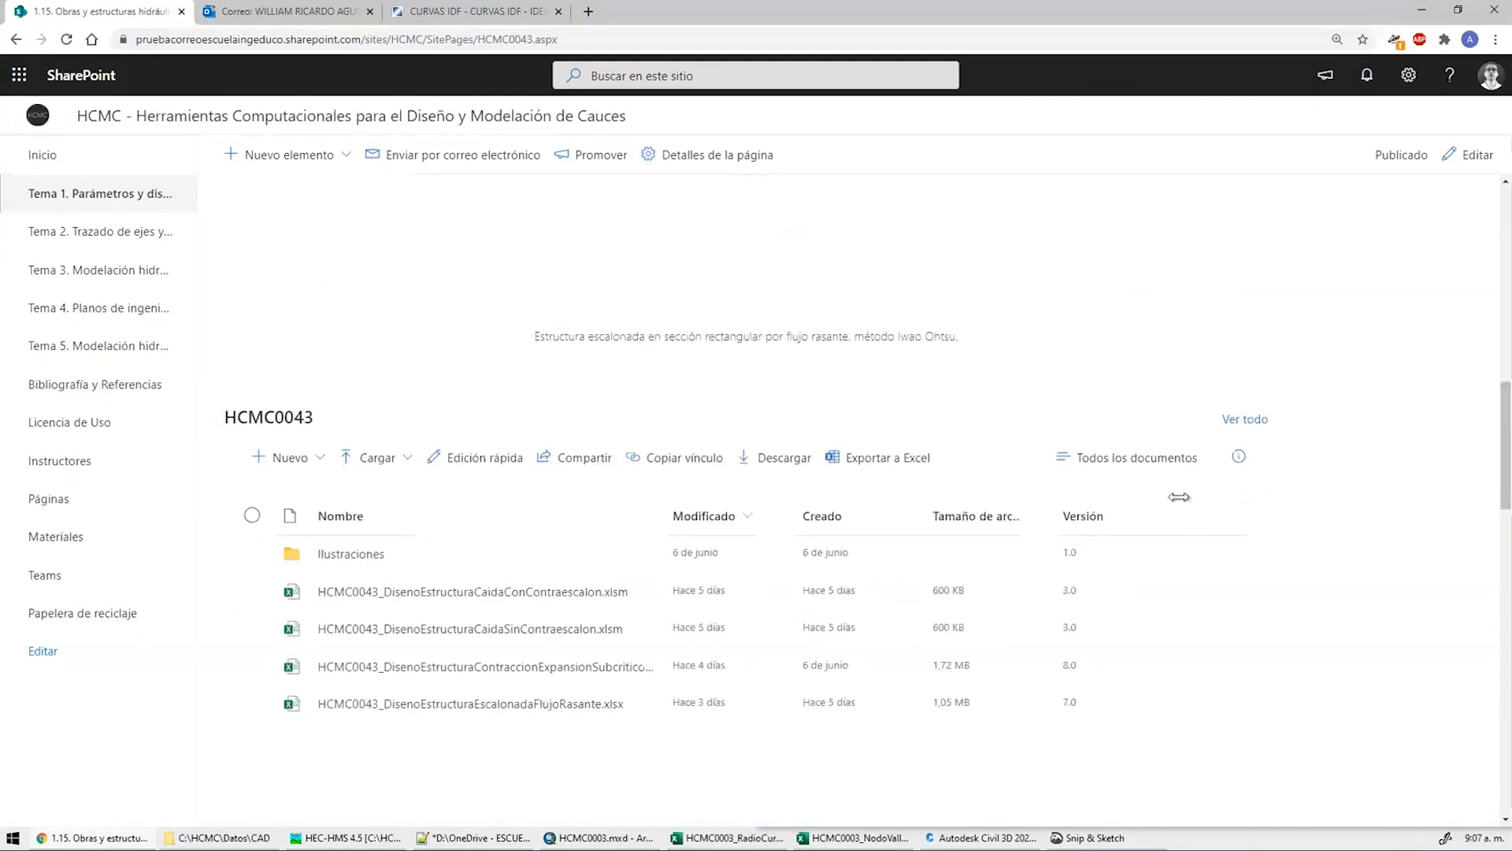
pyautogui.moveTo(666, 431); pyautogui.dragTo(749, 433)
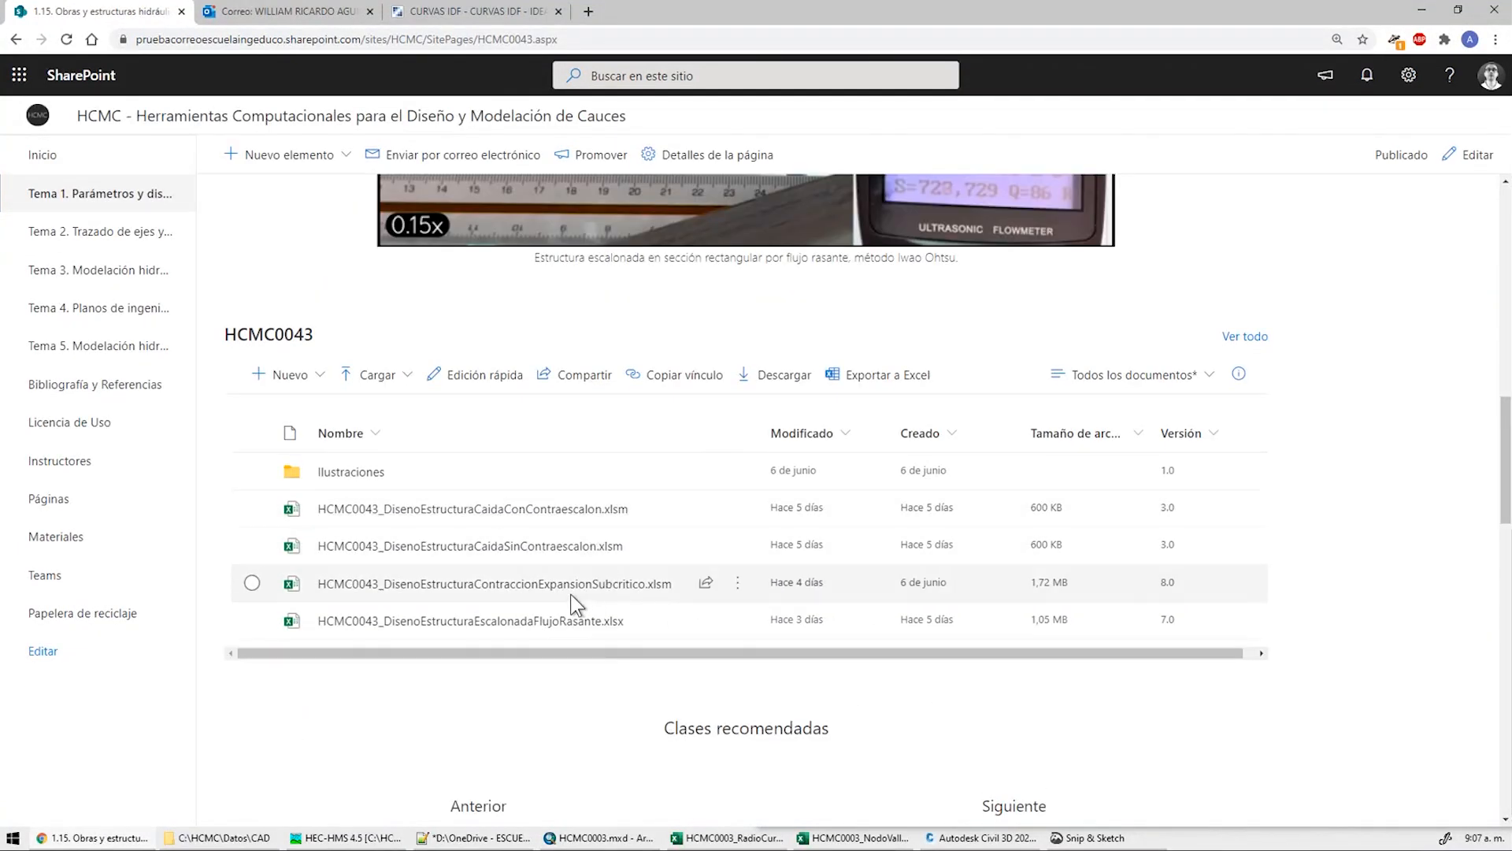
pyautogui.click(559, 623)
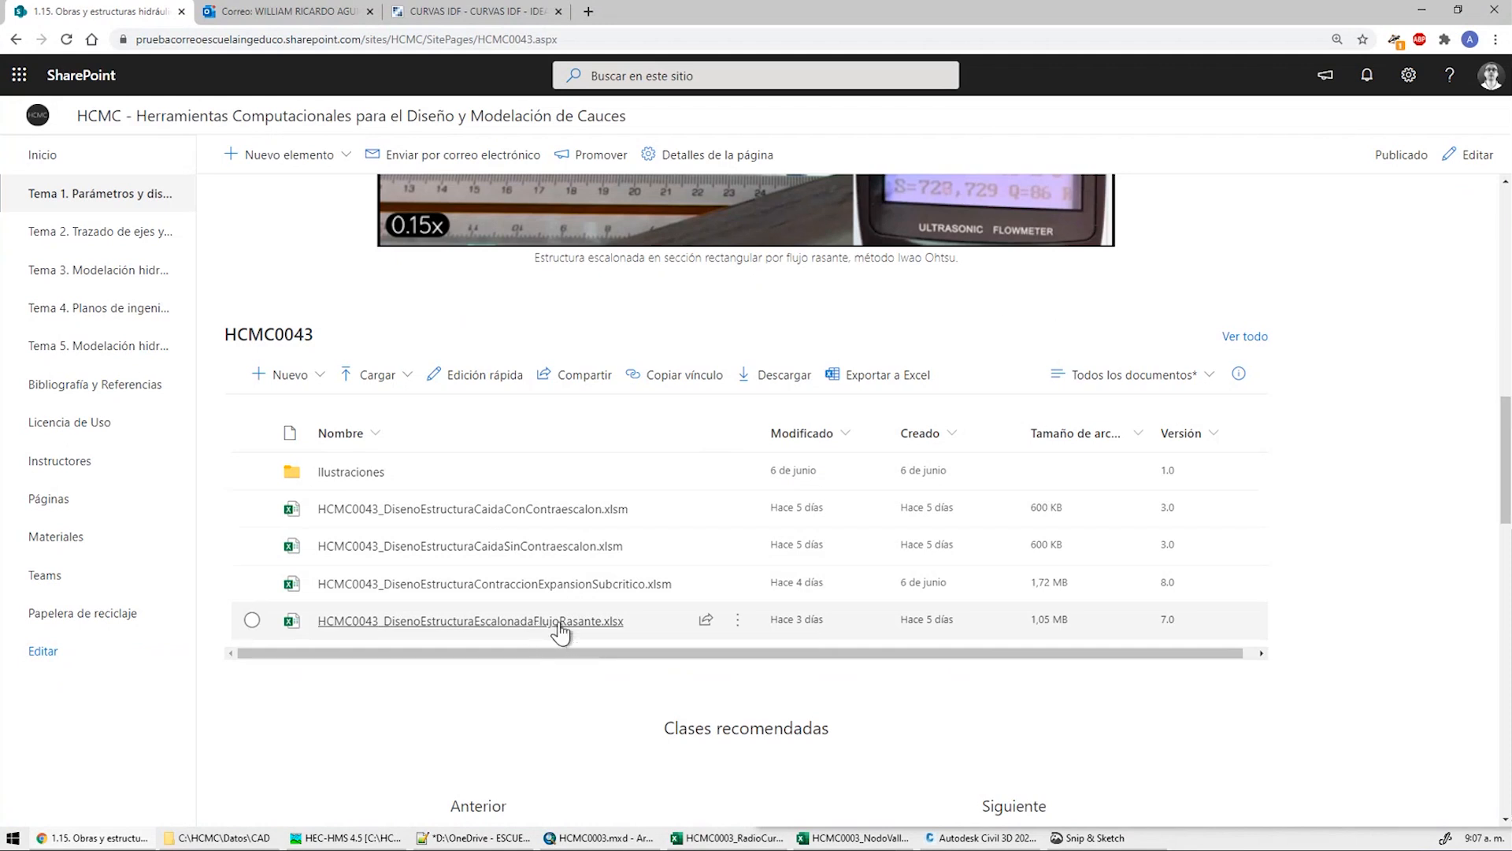
pyautogui.hotkey('alt', 'Tab')
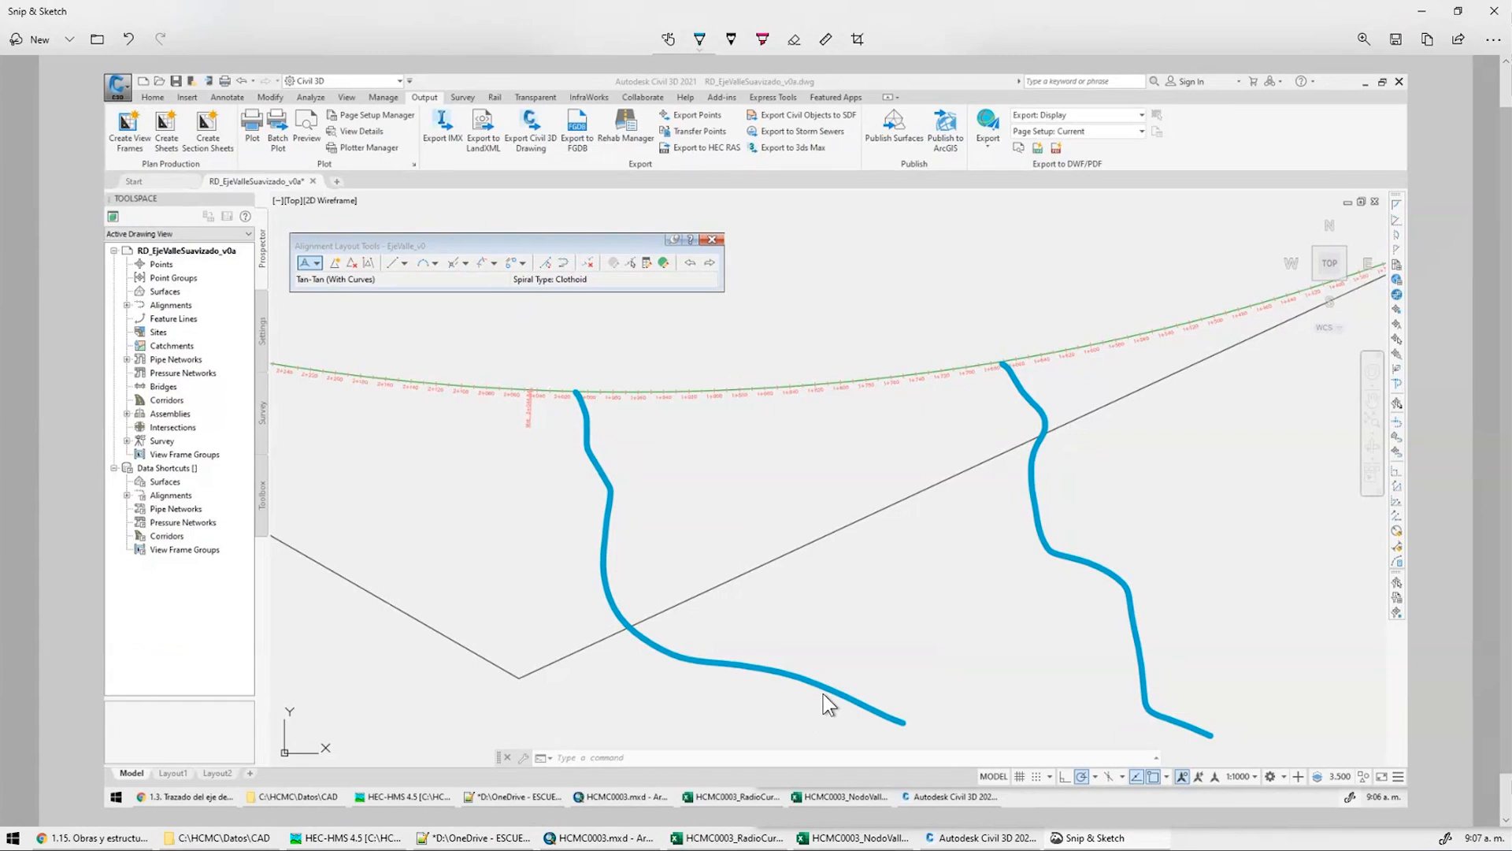
# Sketch the upper and lower valley edges and a meandering channel in orange
pyautogui.click(701, 41)
pyautogui.click(720, 151)
pyautogui.moveTo(1359, 313)
pyautogui.mouseDown()
pyautogui.moveTo(1095, 391)
pyautogui.moveTo(554, 471)
pyautogui.moveTo(269, 444)
pyautogui.mouseUp()
pyautogui.moveTo(1330, 228)
pyautogui.mouseDown()
pyautogui.moveTo(1013, 307)
pyautogui.moveTo(432, 333)
pyautogui.mouseUp()
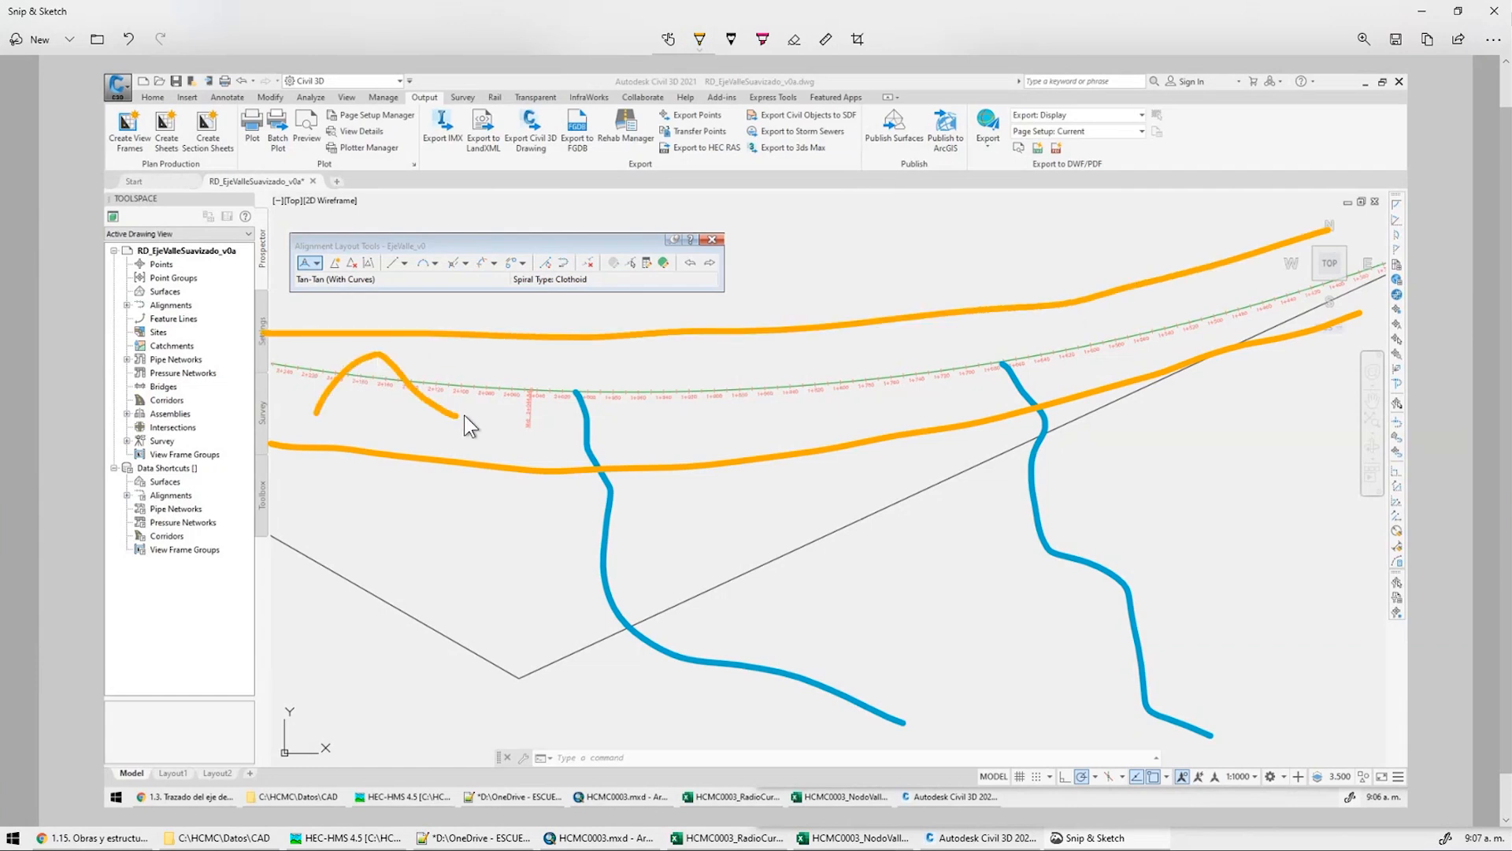
pyautogui.moveTo(589, 408); pyautogui.dragTo(1352, 270)
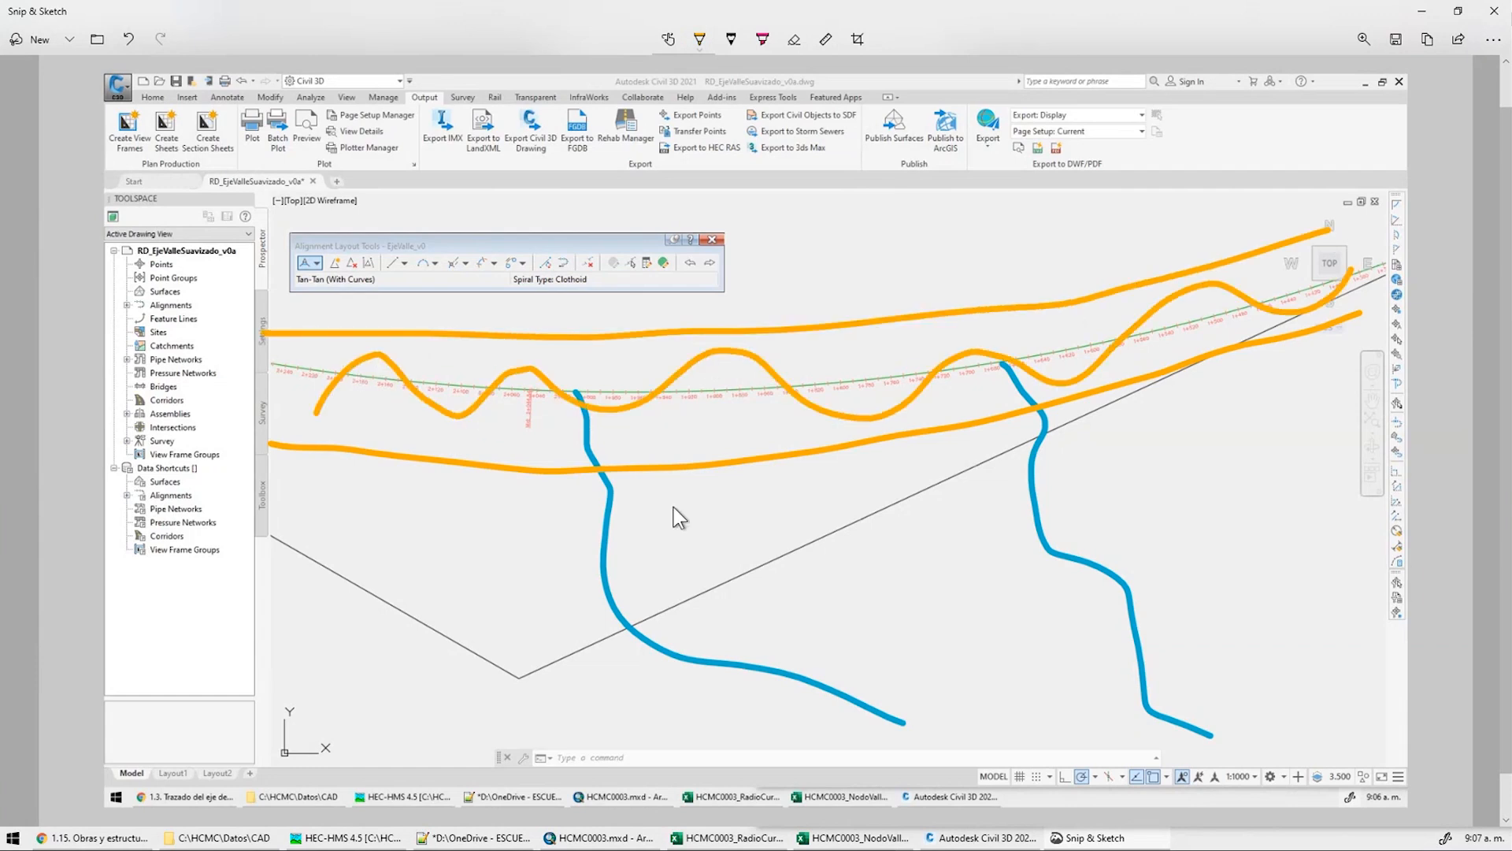
# Trace both tributaries' final reaches and a flow arrow at the right junction in purple
pyautogui.click(699, 39)
pyautogui.moveTo(595, 463); pyautogui.dragTo(549, 384)
pyautogui.moveTo(1038, 411); pyautogui.dragTo(968, 351)
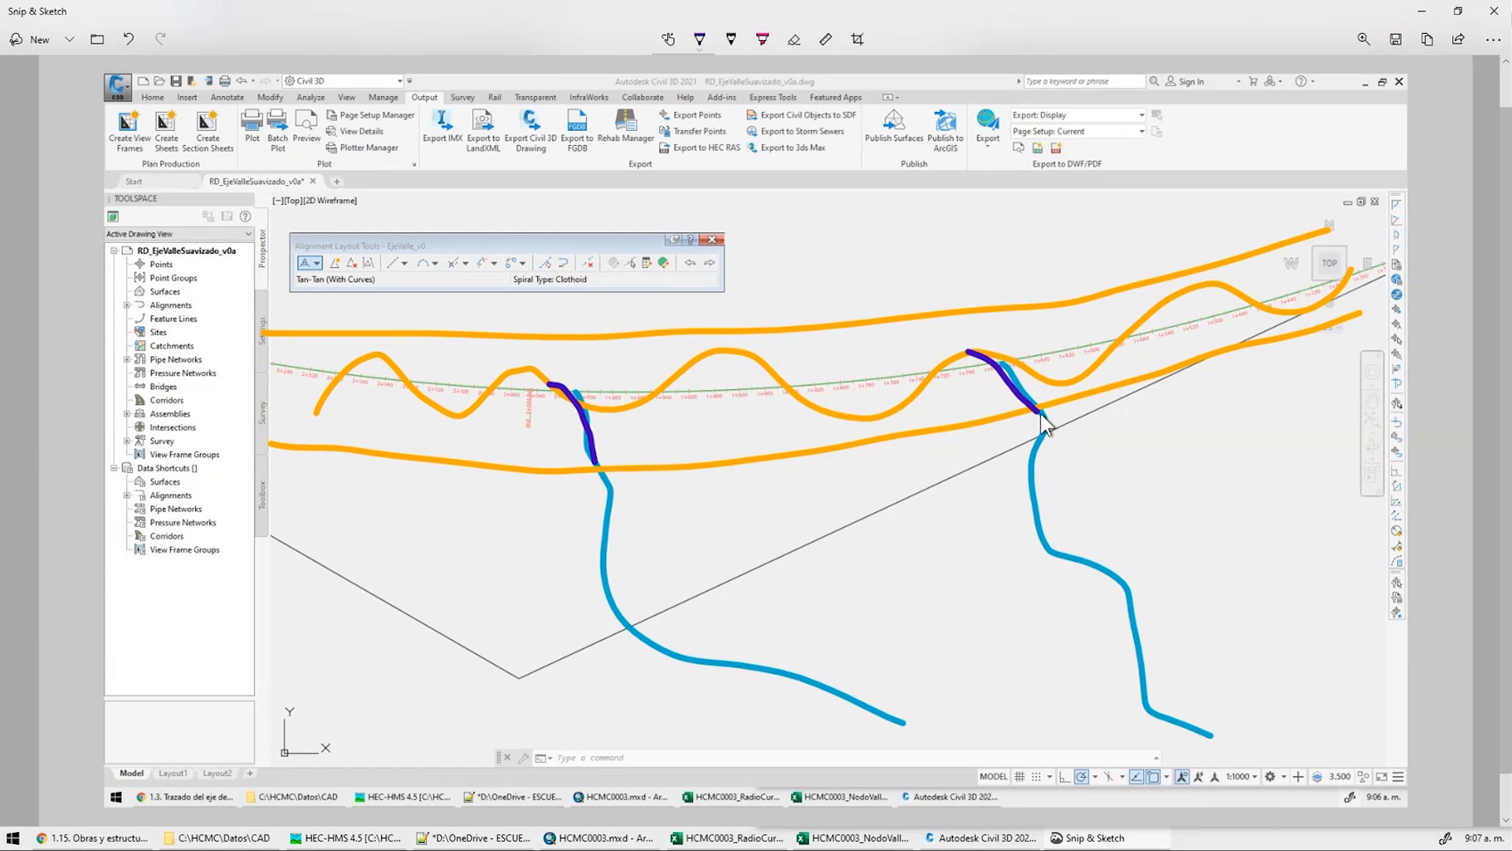
pyautogui.moveTo(1022, 368); pyautogui.dragTo(1091, 436)
pyautogui.moveTo(909, 404)
pyautogui.mouseDown()
pyautogui.moveTo(937, 347)
pyautogui.moveTo(977, 325)
pyautogui.moveTo(1044, 373)
pyautogui.moveTo(1128, 379)
pyautogui.moveTo(1112, 386)
pyautogui.mouseUp()
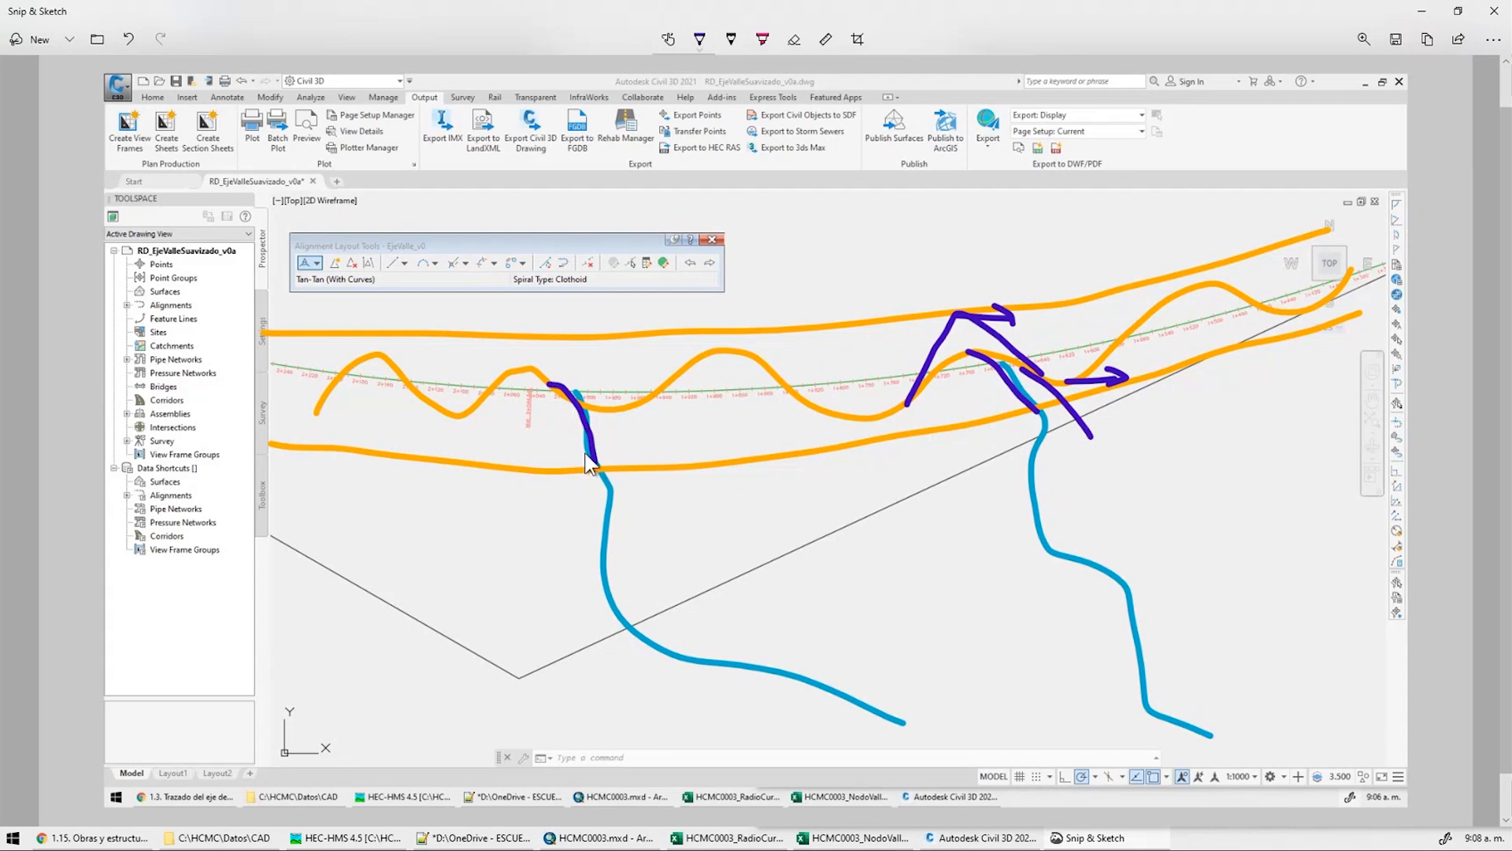
# Mark across the left tributary's end with a green highlighter, then go to the radius workbook
pyautogui.scroll(1, 693, 221)
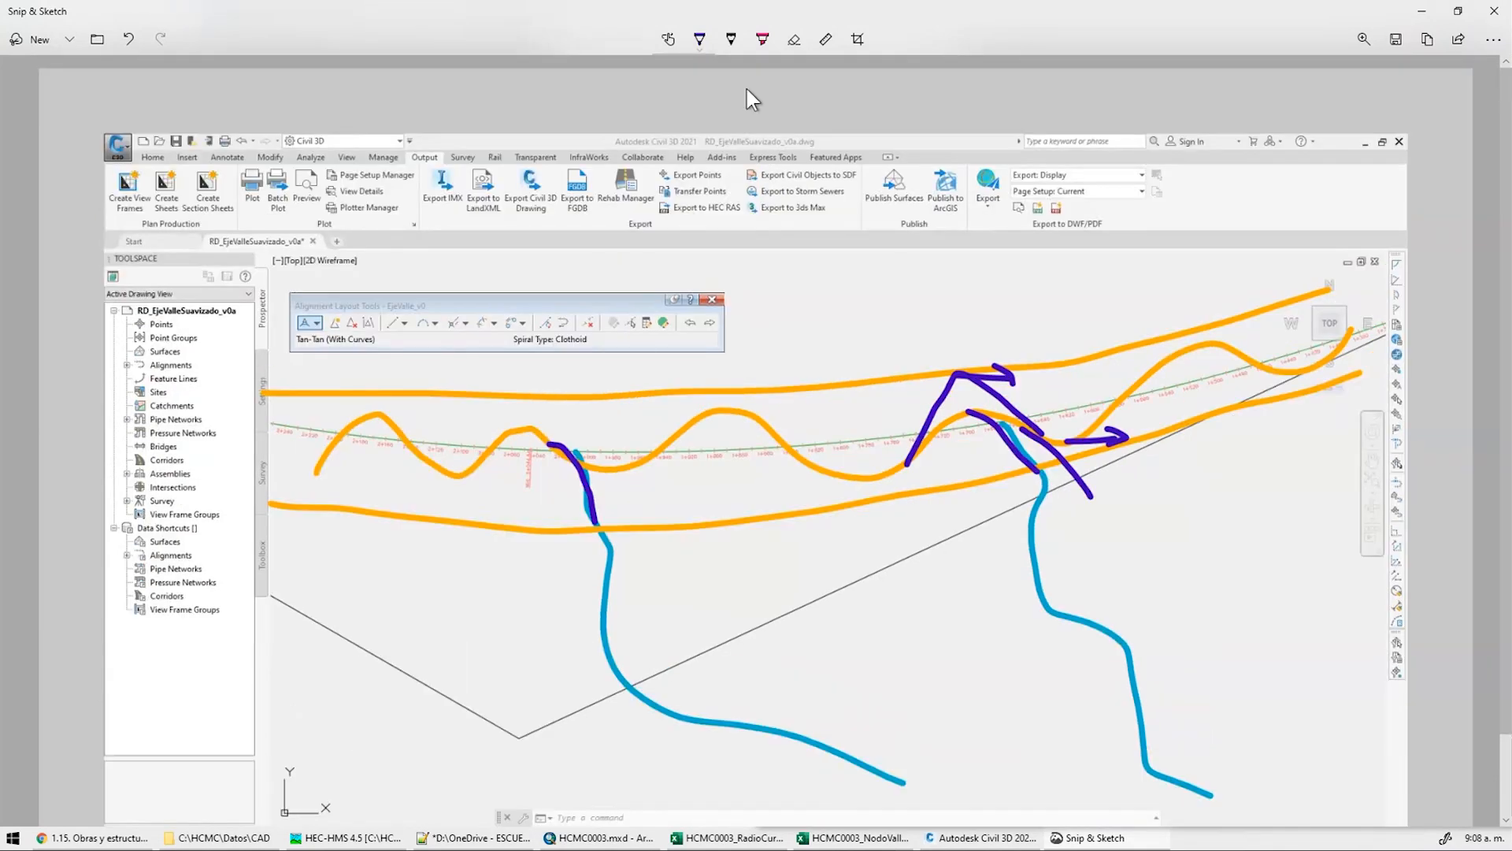
pyautogui.click(764, 44)
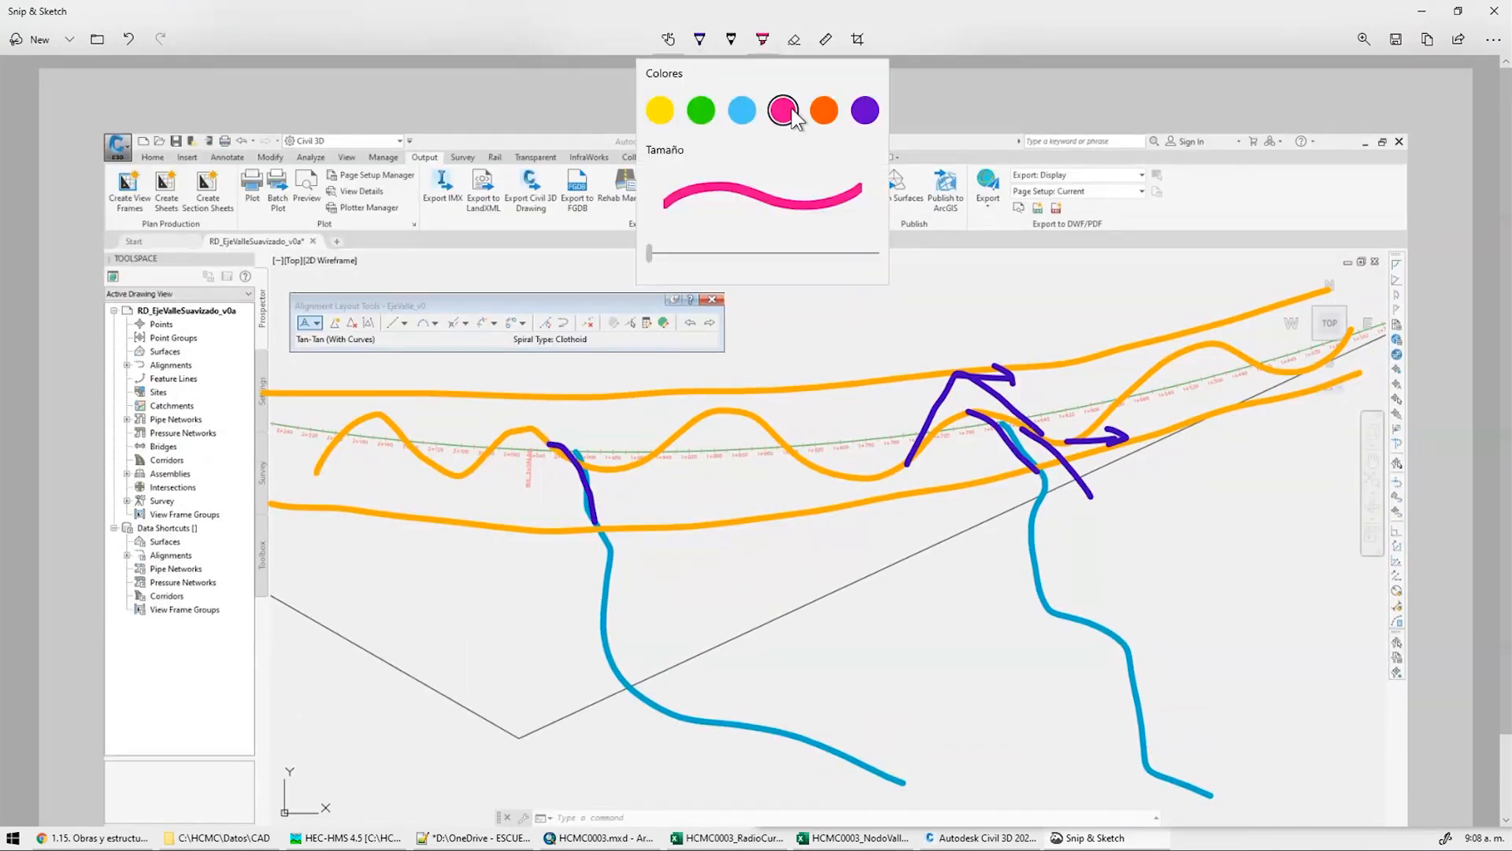
pyautogui.click(704, 120)
pyautogui.moveTo(579, 518)
pyautogui.mouseDown()
pyautogui.moveTo(614, 506)
pyautogui.moveTo(599, 470)
pyautogui.mouseUp()
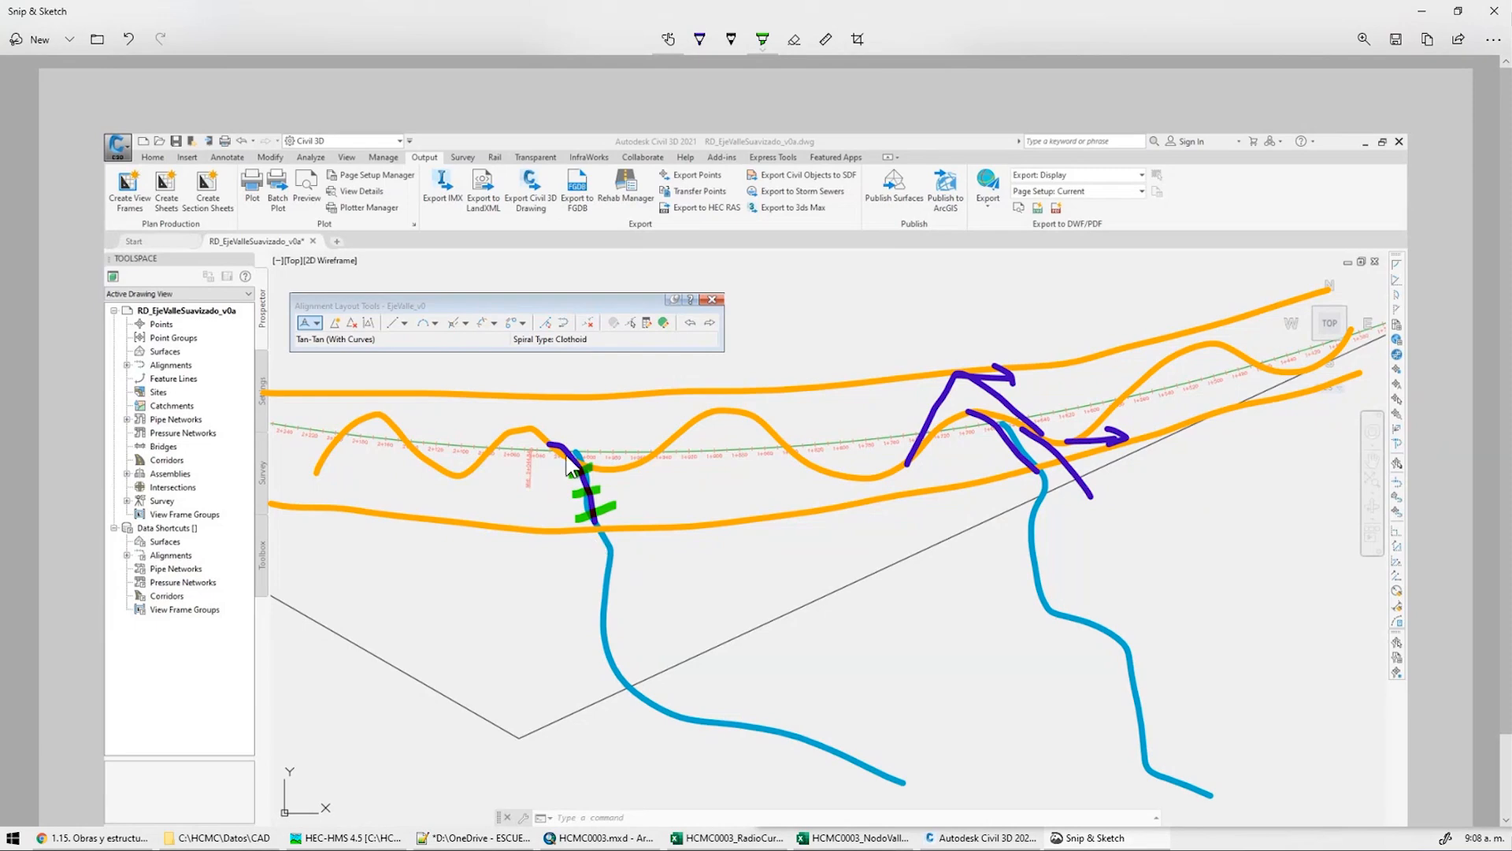
pyautogui.click(741, 840)
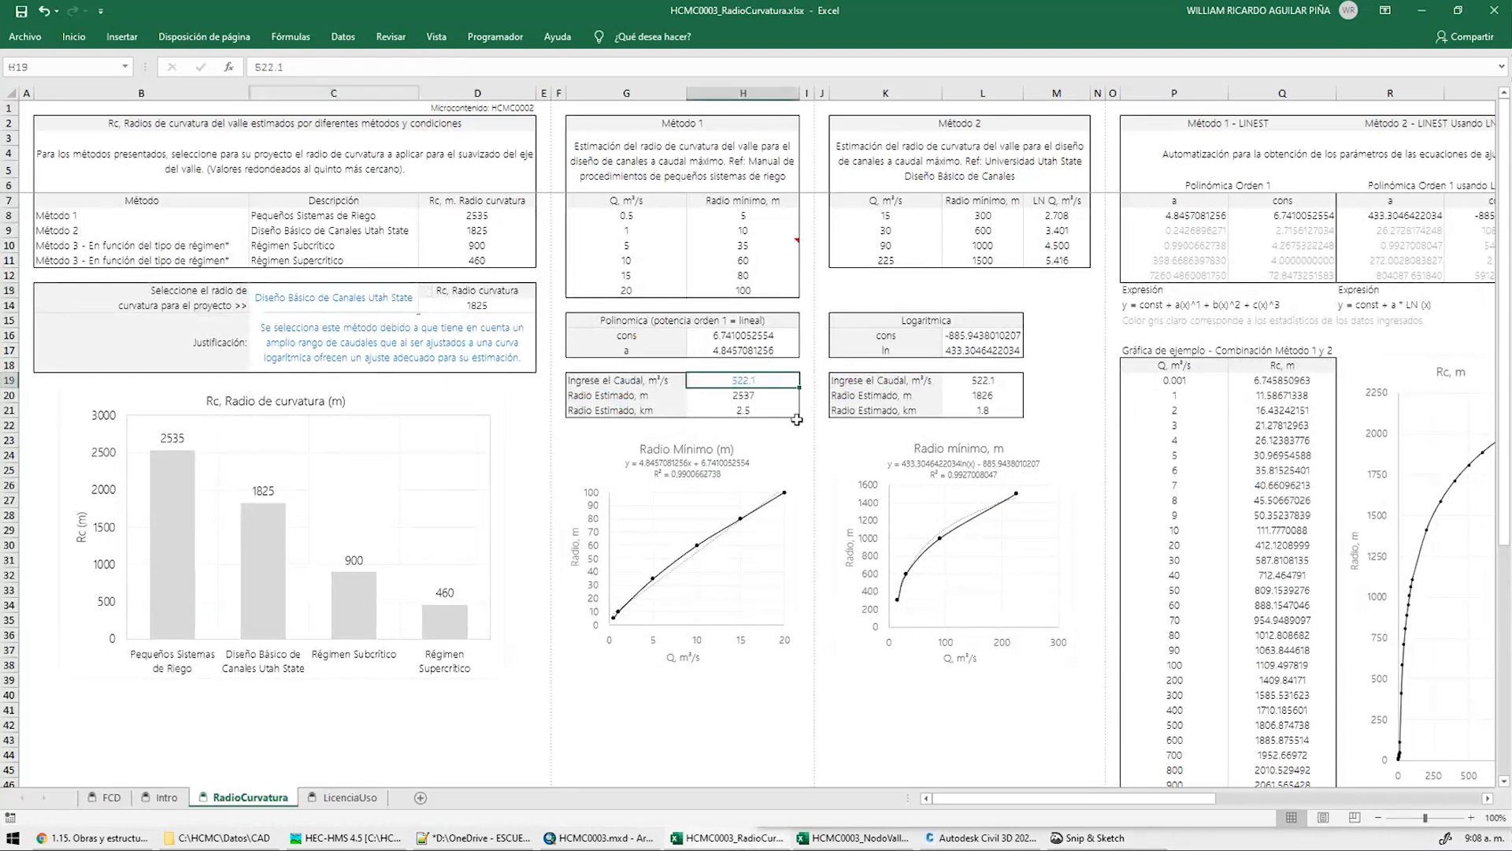
# Enter 50 m³/s as the design flow in H19 and check the resulting 249 m and 809 m radii
pyautogui.write('50')
pyautogui.press('Return')
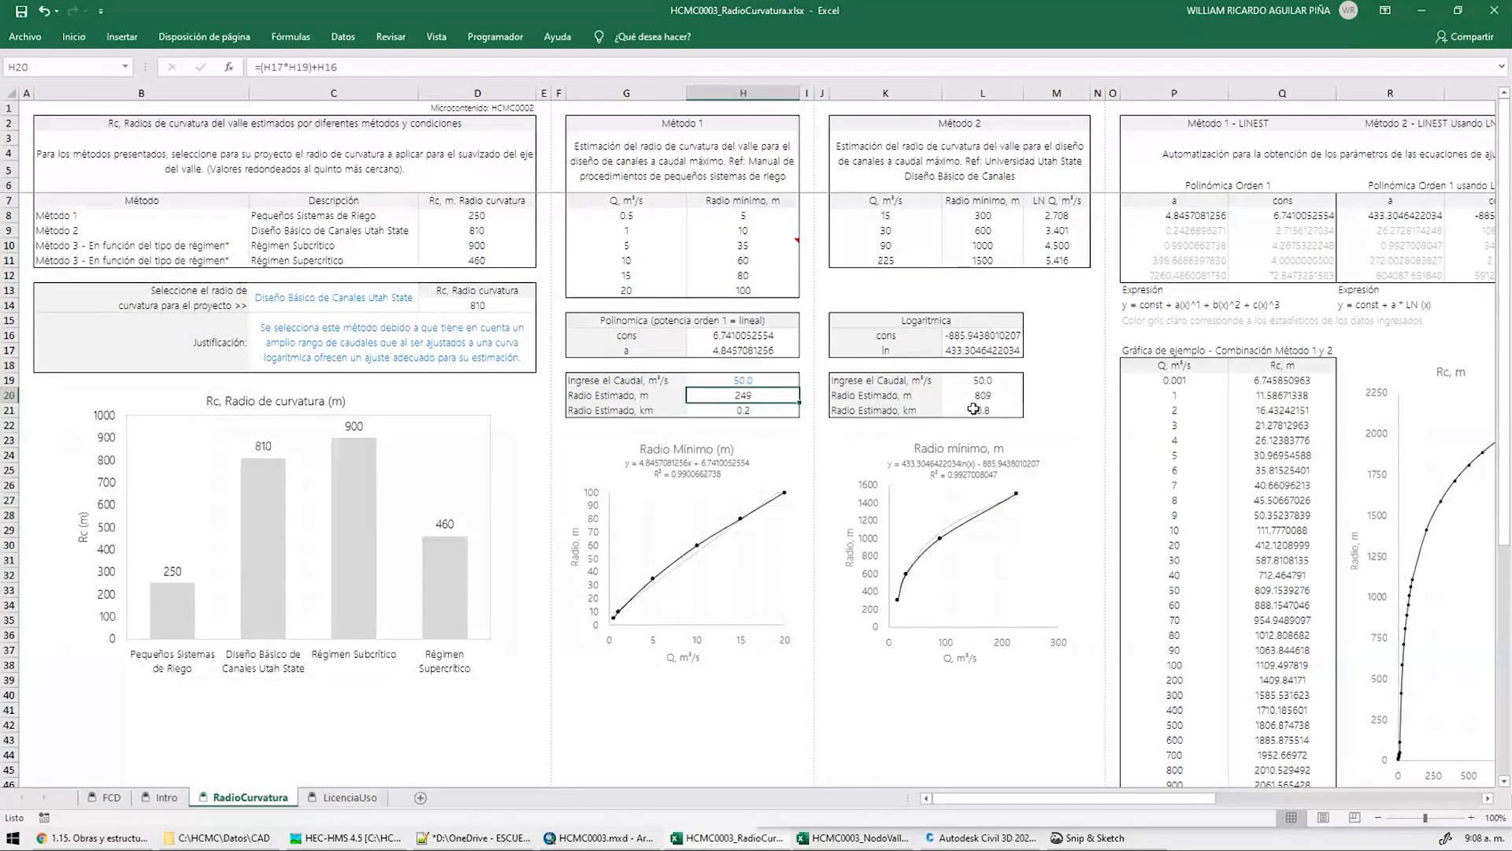
pyautogui.click(984, 396)
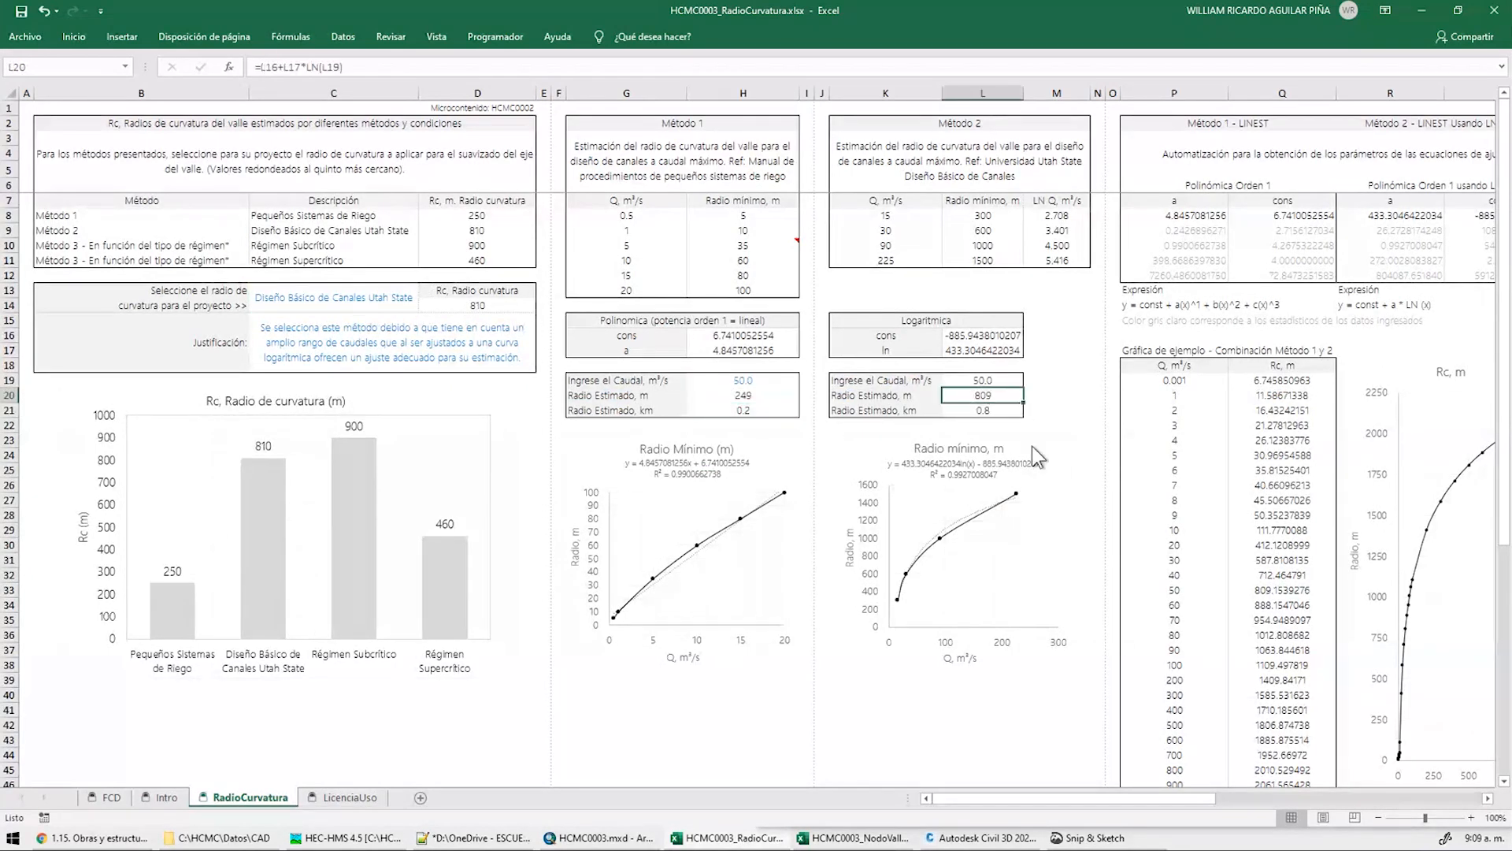
pyautogui.hotkey('alt', 'Tab')
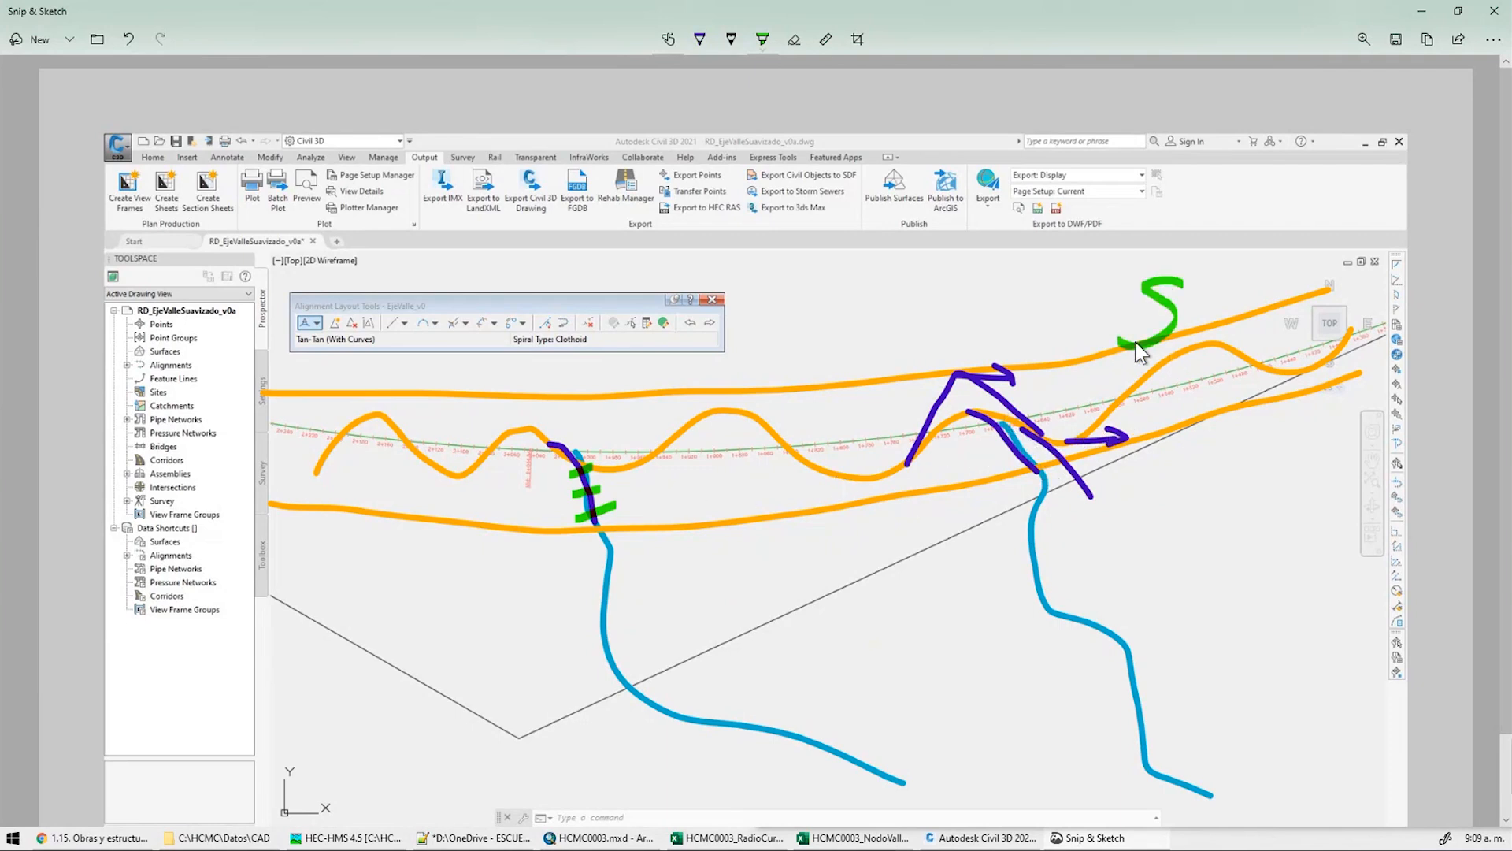
# Label the middle meanders S2, draw a green channel line, then red crossing lines with a loop
pyautogui.moveTo(755, 345)
pyautogui.mouseDown()
pyautogui.moveTo(703, 456)
pyautogui.moveTo(821, 463)
pyautogui.mouseUp()
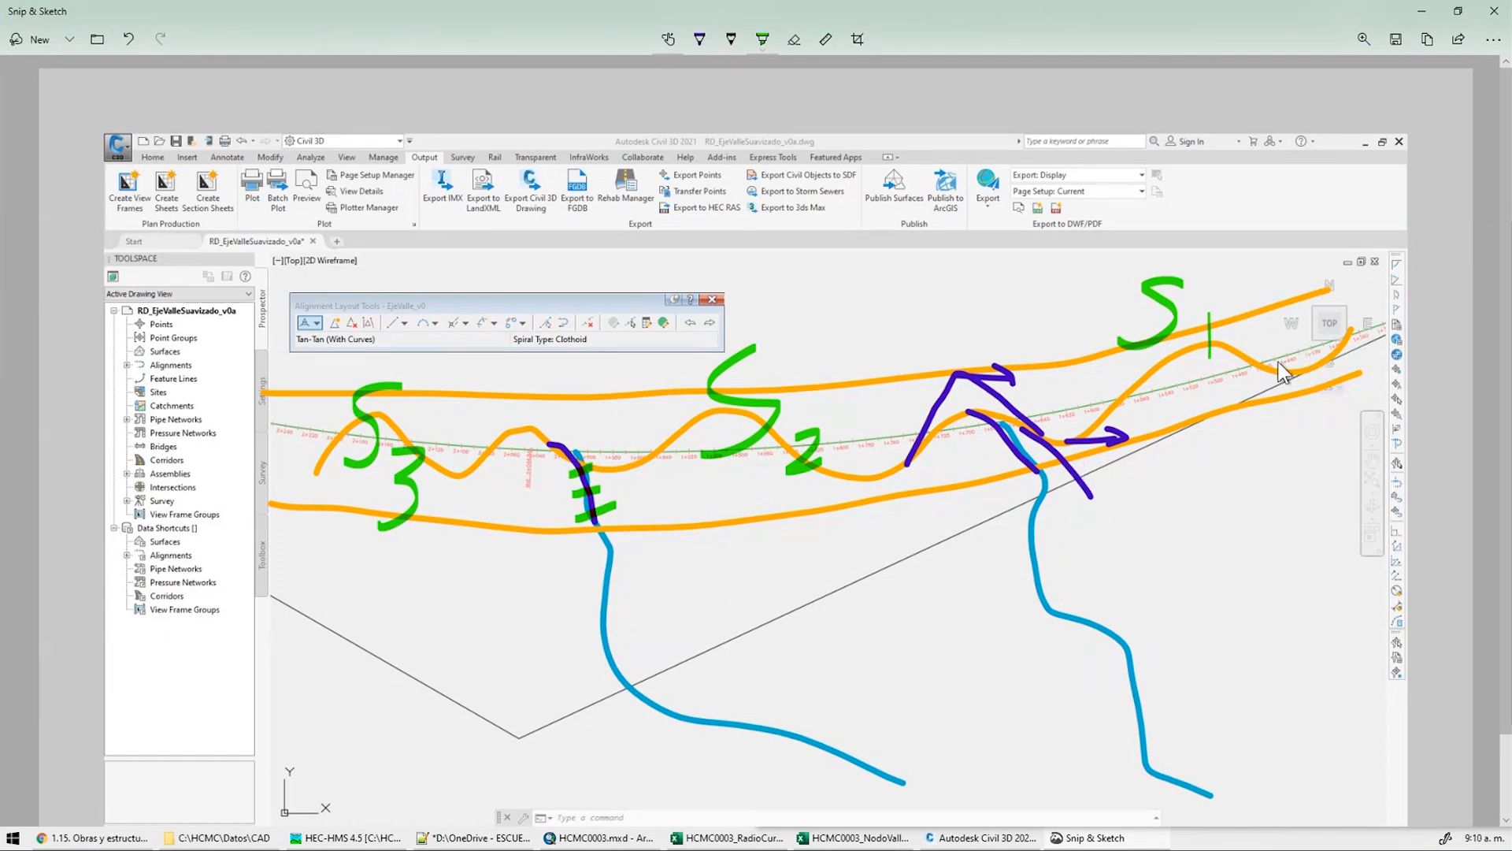
pyautogui.moveTo(716, 592)
pyautogui.mouseDown()
pyautogui.moveTo(879, 610)
pyautogui.moveTo(936, 636)
pyautogui.moveTo(1418, 667)
pyautogui.mouseUp()
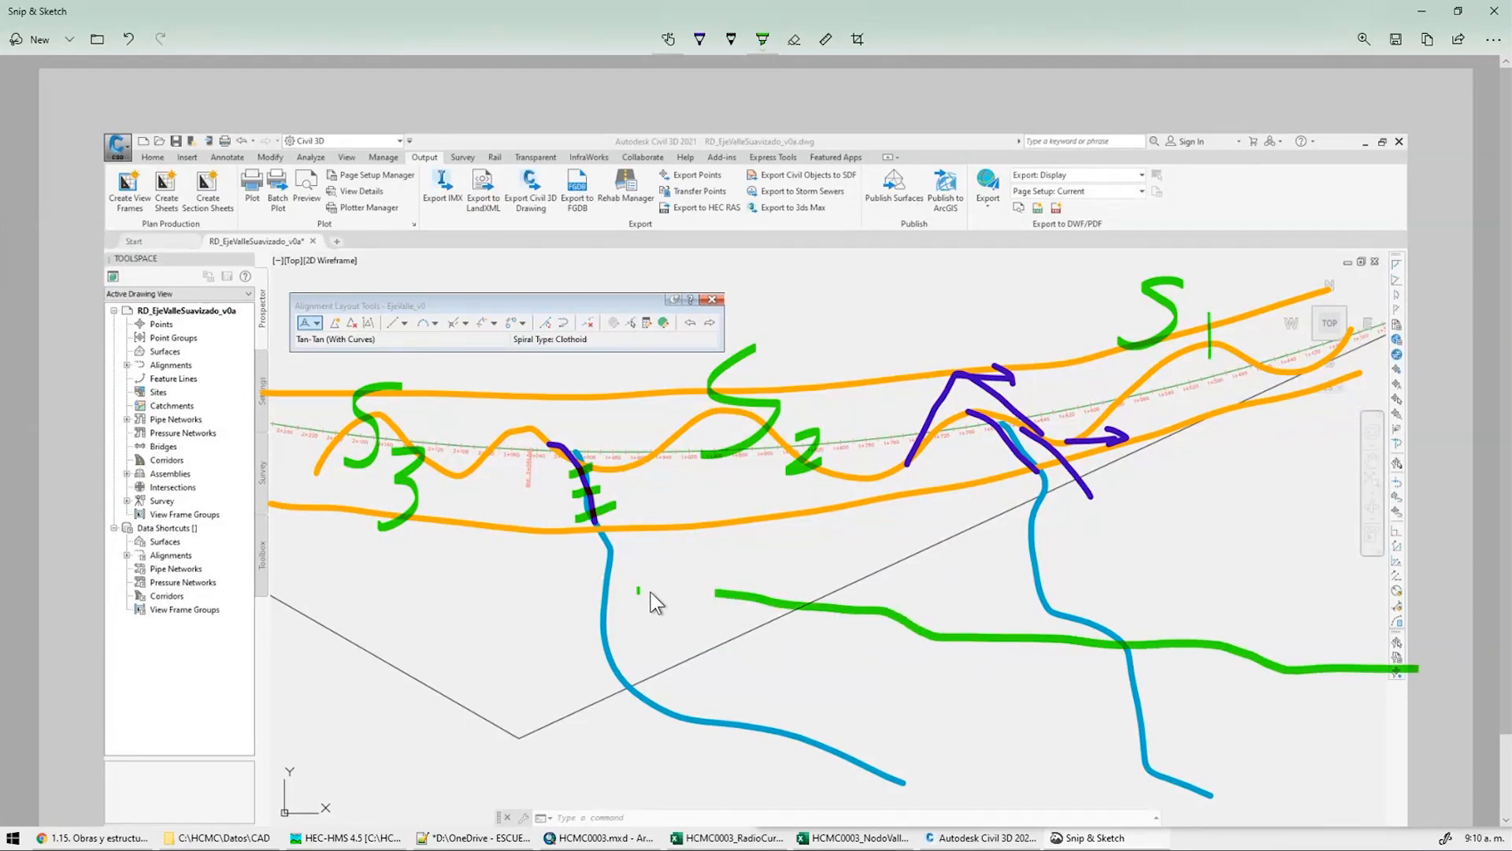
pyautogui.click(699, 40)
pyautogui.click(638, 151)
pyautogui.moveTo(630, 567); pyautogui.dragTo(1428, 708)
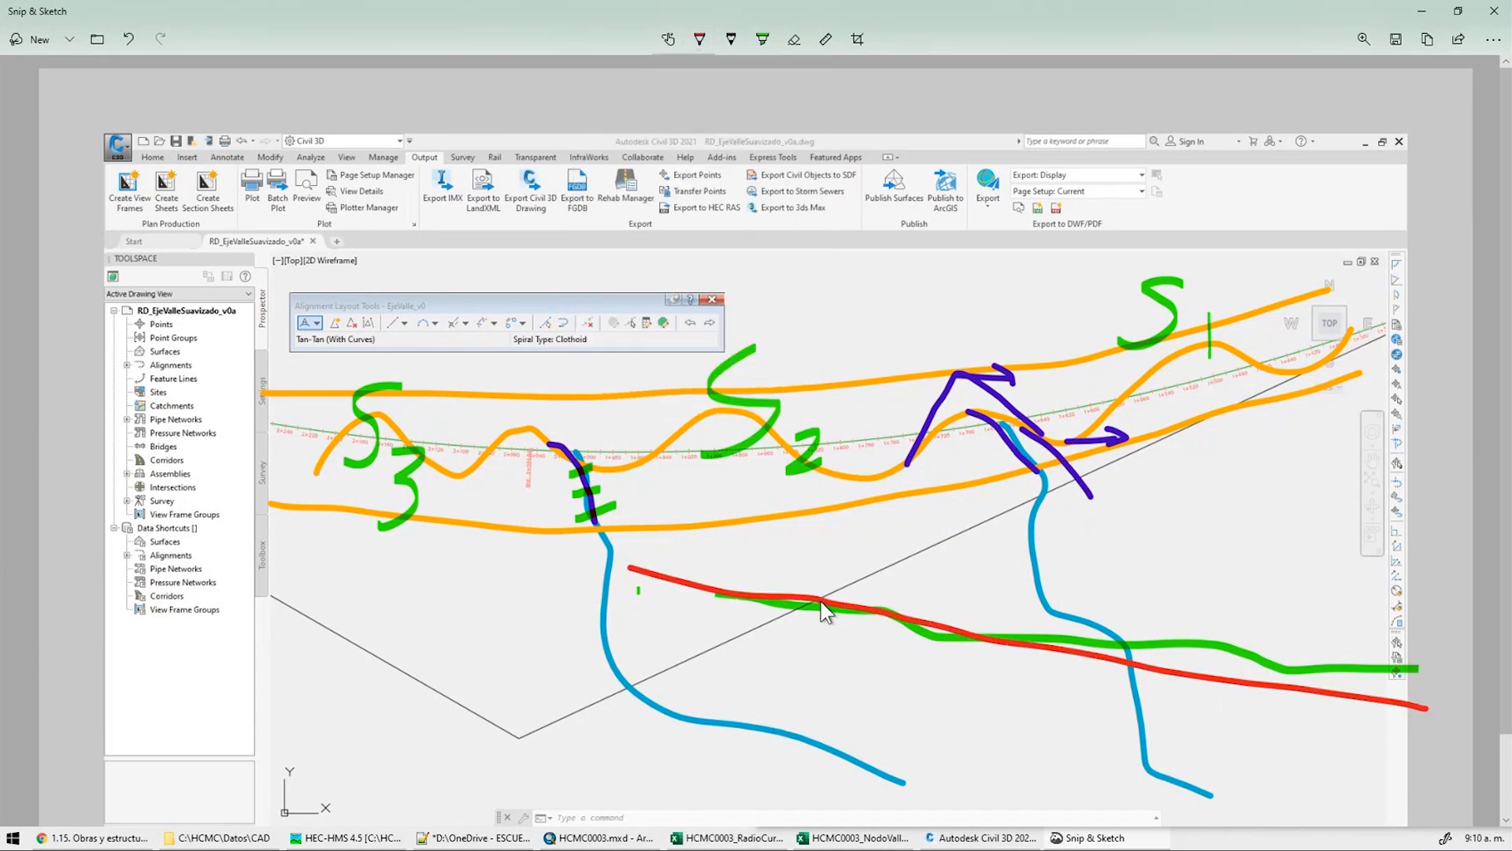
pyautogui.click(867, 608)
pyautogui.moveTo(863, 563)
pyautogui.mouseDown()
pyautogui.moveTo(843, 552)
pyautogui.moveTo(863, 561)
pyautogui.mouseUp()
pyautogui.moveTo(883, 593); pyautogui.dragTo(921, 622)
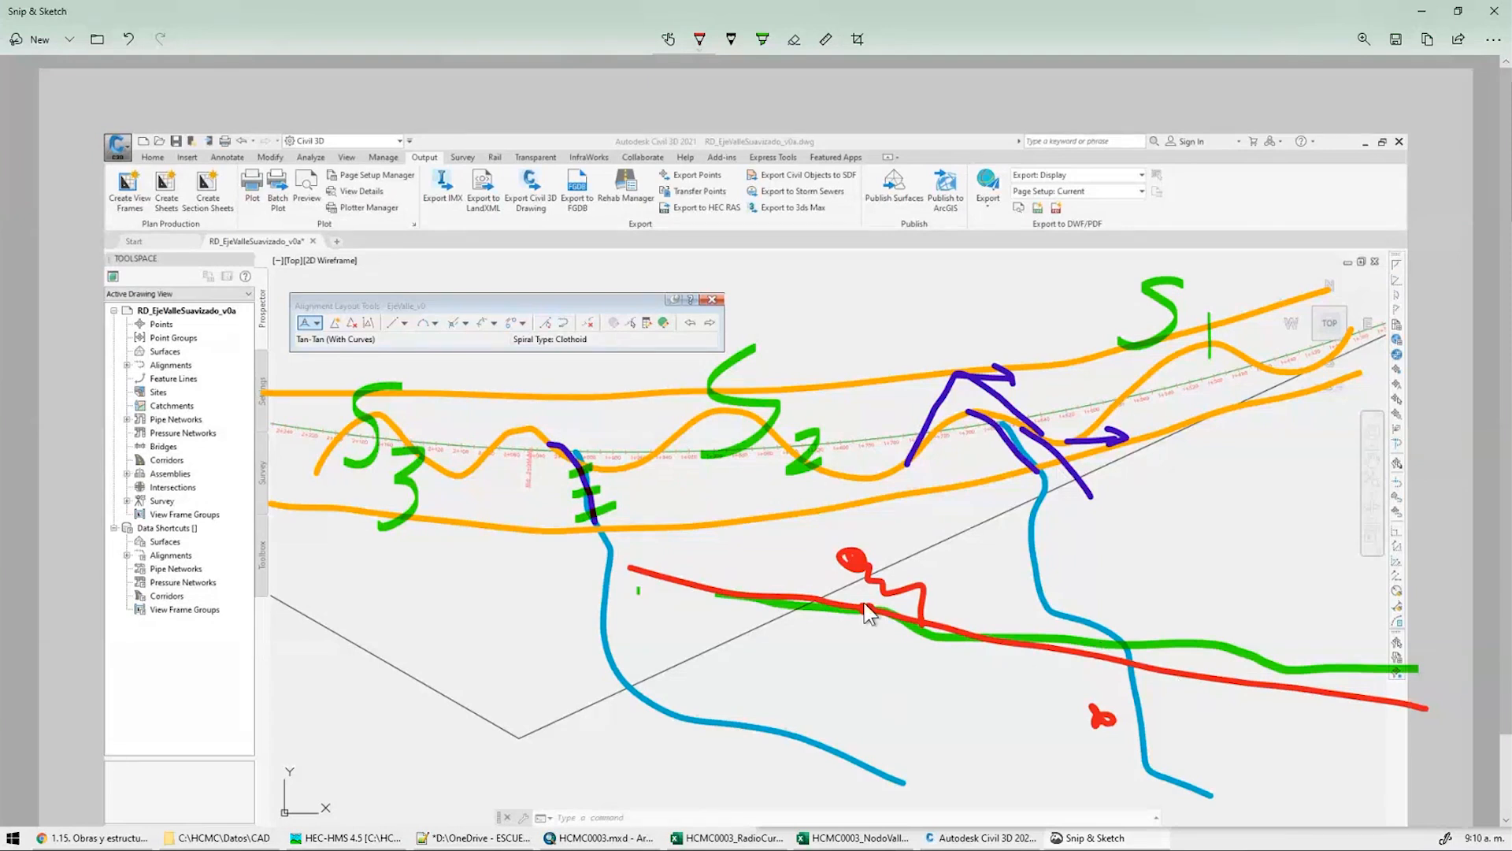
pyautogui.moveTo(866, 611)
pyautogui.mouseDown()
pyautogui.moveTo(941, 673)
pyautogui.moveTo(1099, 714)
pyautogui.moveTo(1444, 712)
pyautogui.mouseUp()
pyautogui.click(1429, 703)
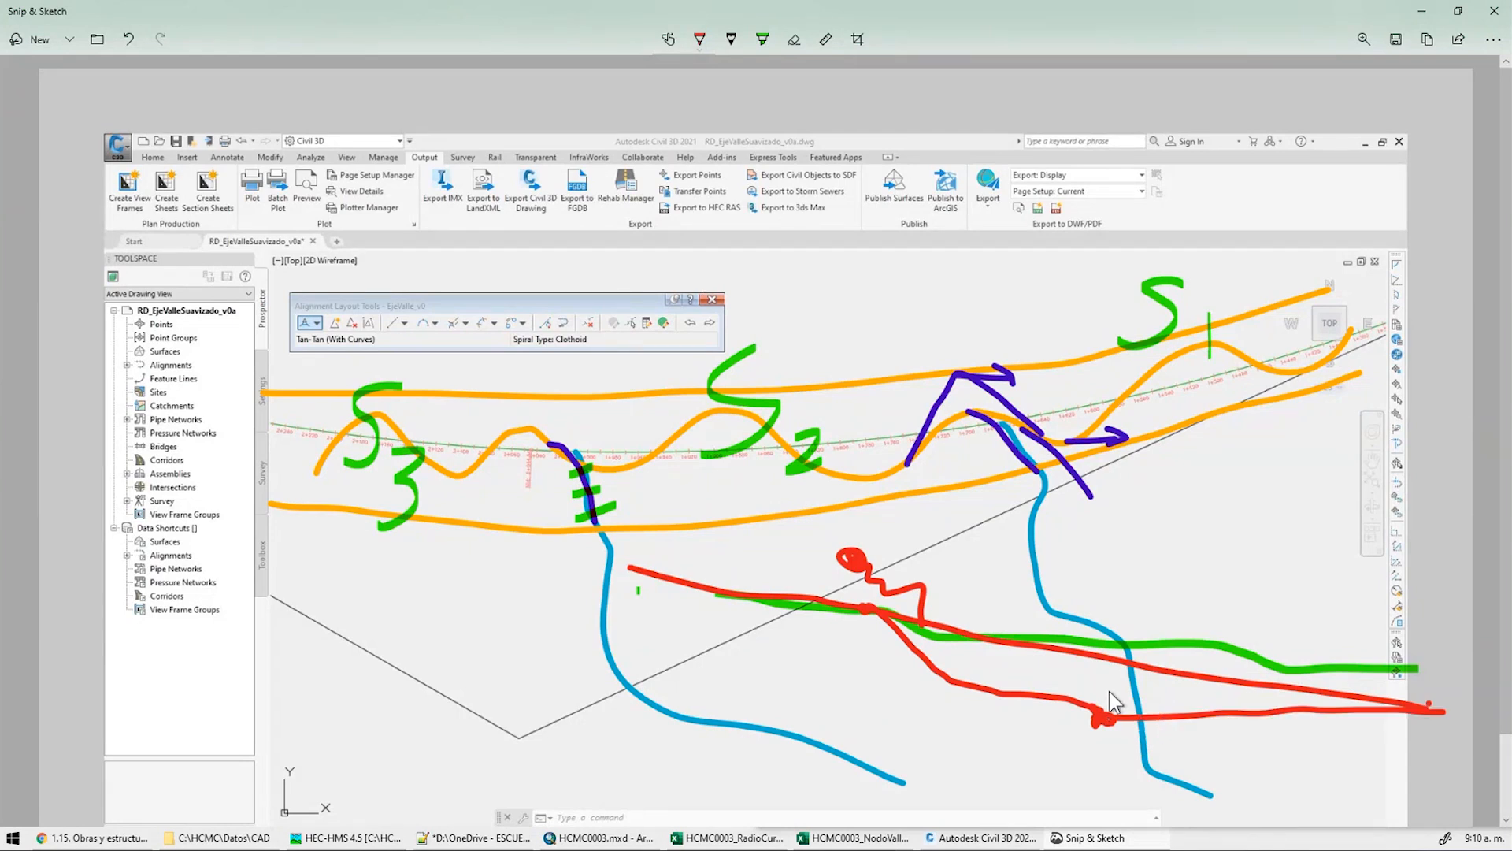